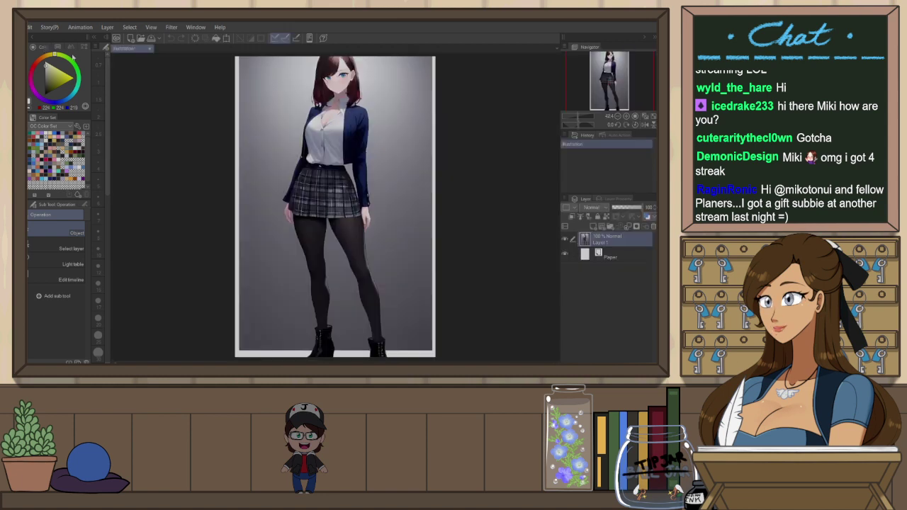
Create a new blank portrait illustration, tile it beside the reference picture, and narrow the reference pane with the whole figure fitted in it
scroll(219, 207, "down", 1)
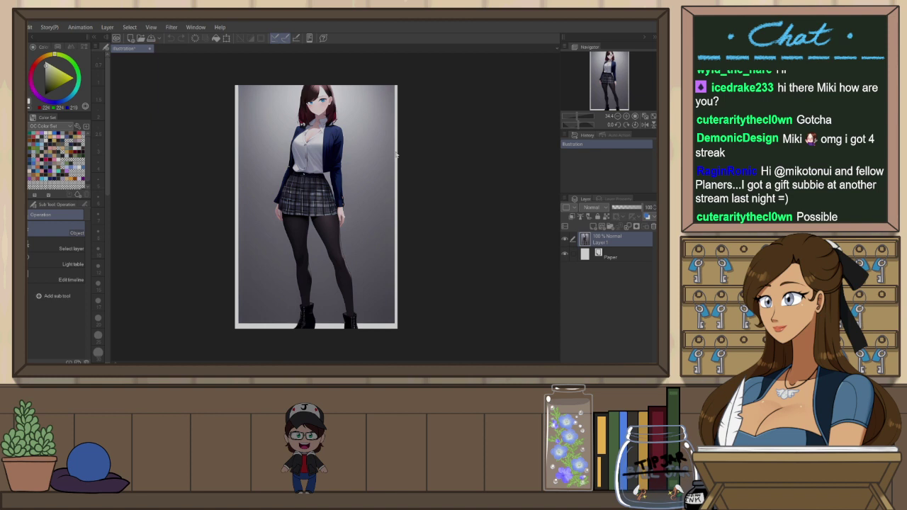
left_click(406, 113)
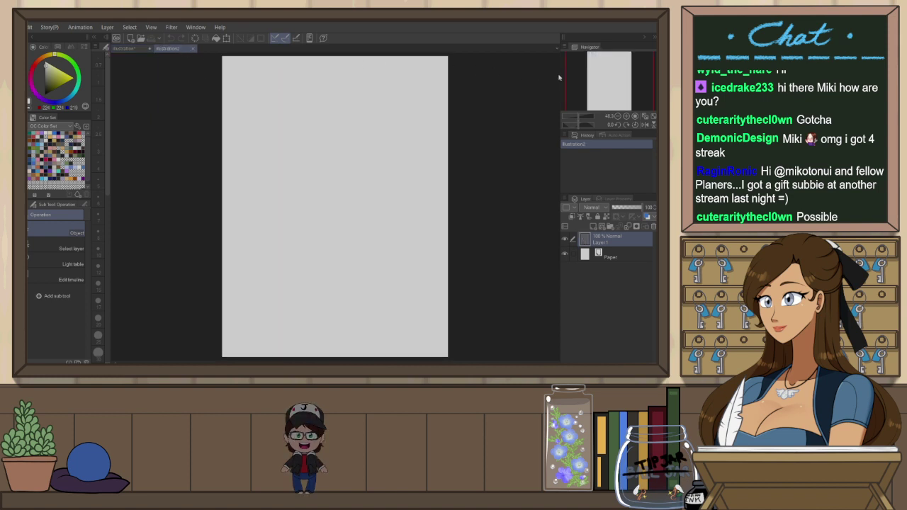
left_click_drag(559, 77, 556, 78)
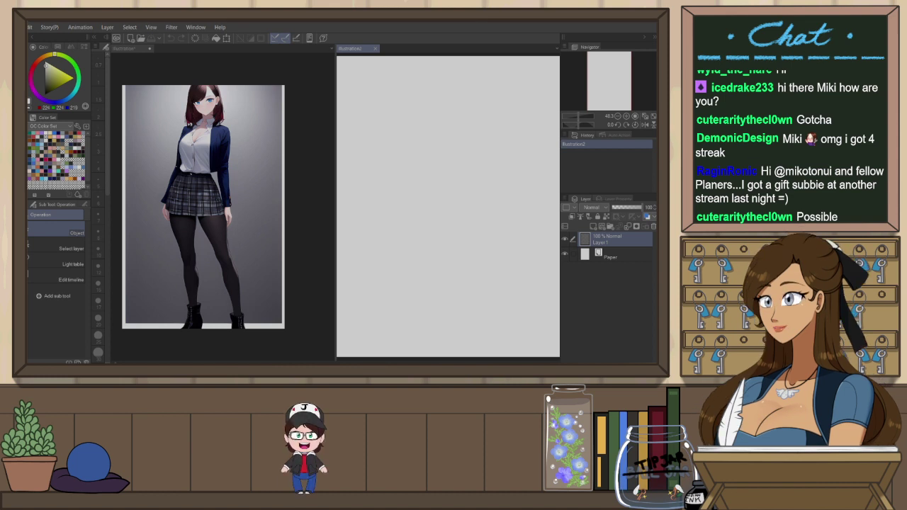
left_click_drag(334, 99, 227, 109)
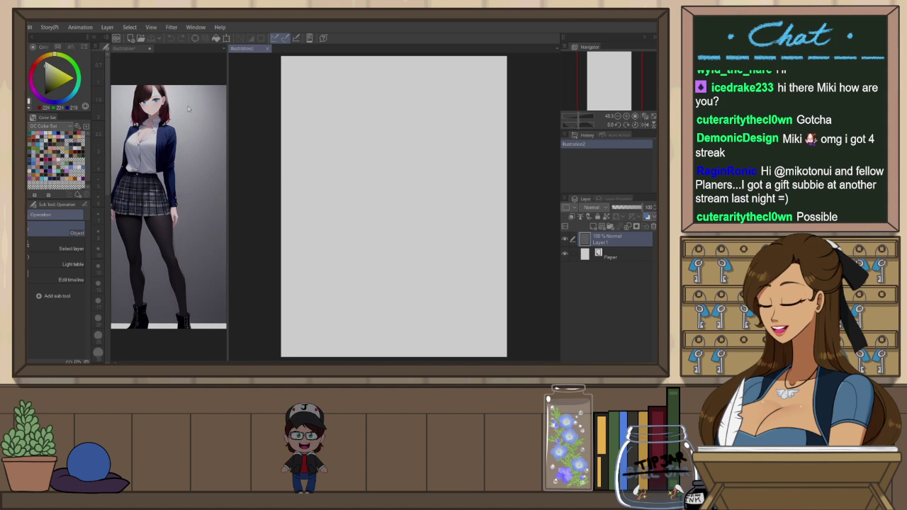
left_click(126, 48)
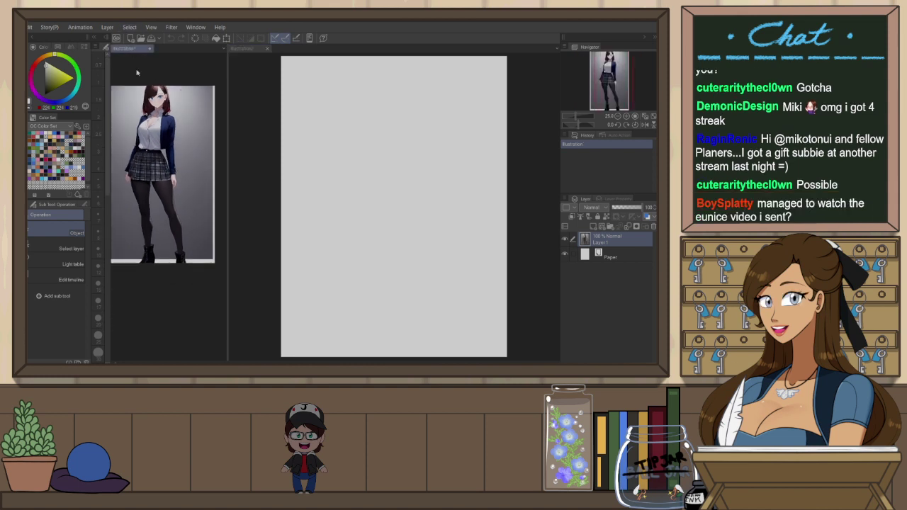
left_click(245, 48)
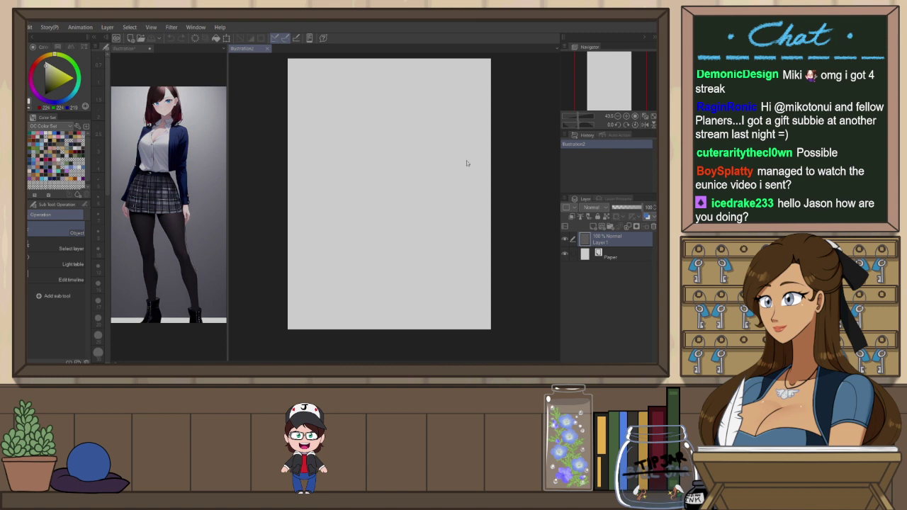
Switch the colour palette from the DC set to the standard color set and choose bright blue as the drawing colour
scroll(451, 157, "down", 2)
scroll(446, 98, "up", 4)
scroll(412, 128, "down", 2)
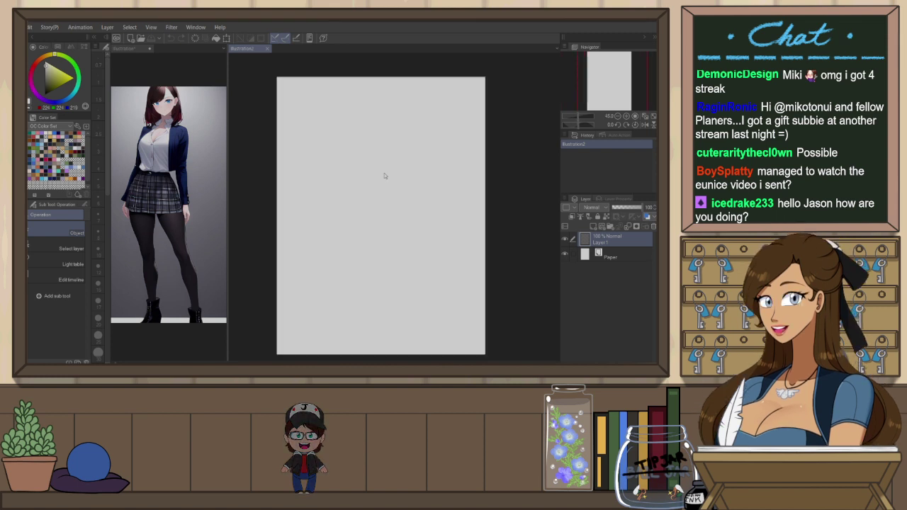
scroll(359, 158, "up", 2)
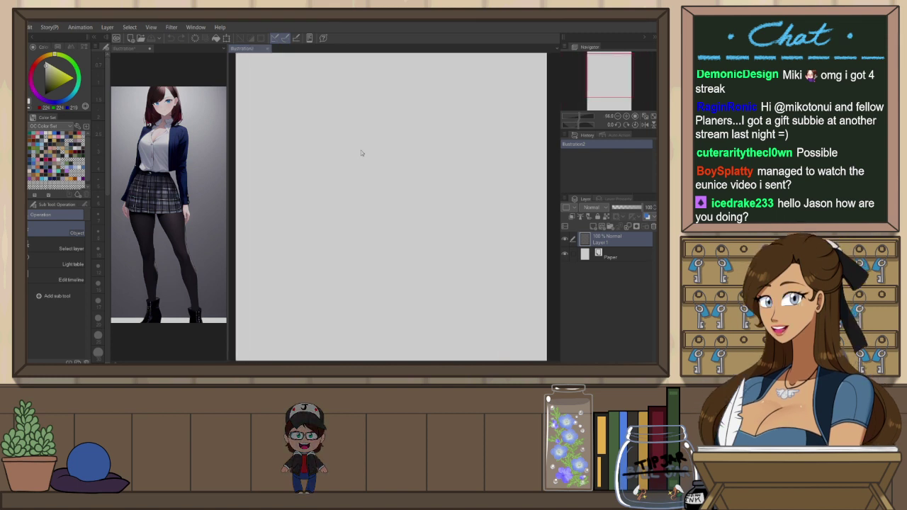
left_click(69, 127)
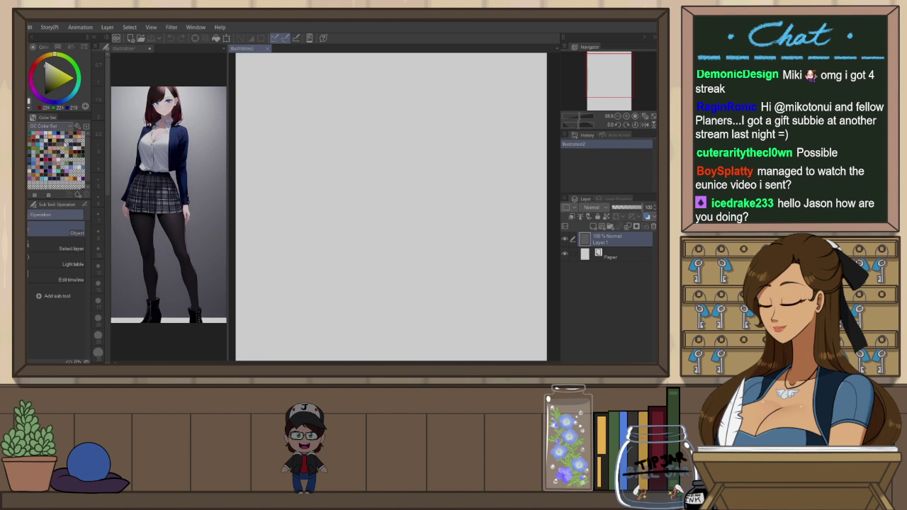
left_click(74, 138)
left_click(53, 145)
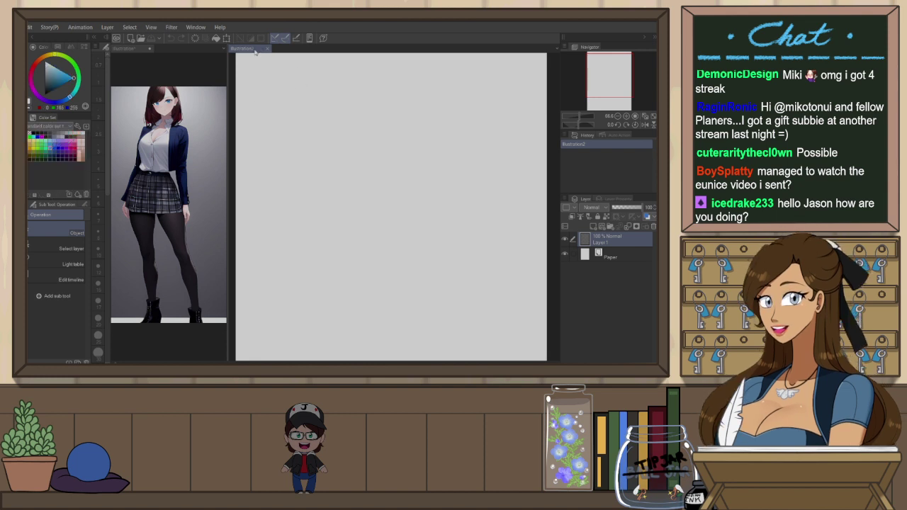
Sketch a small upright oval for the head with the blue G-Pen near the upper part of the canvas, adding a vertical face guideline
left_click_drag(419, 161, 416, 172)
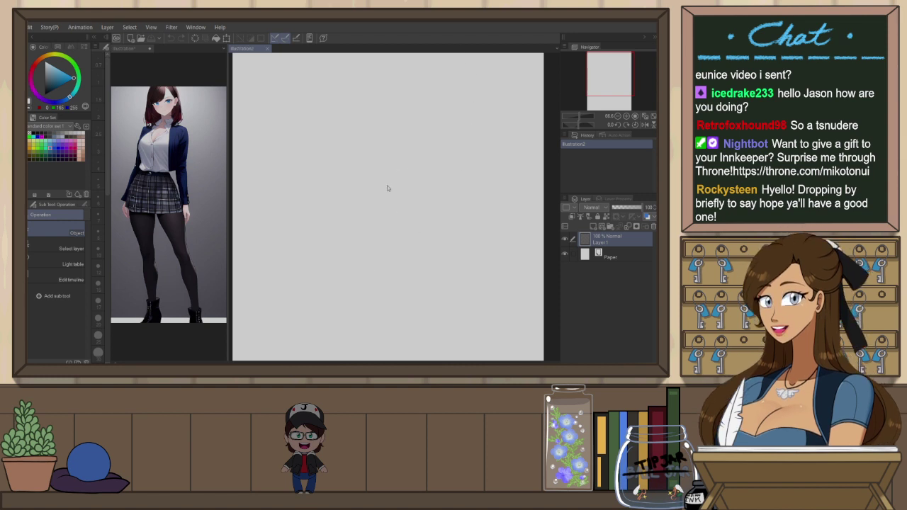
key("p")
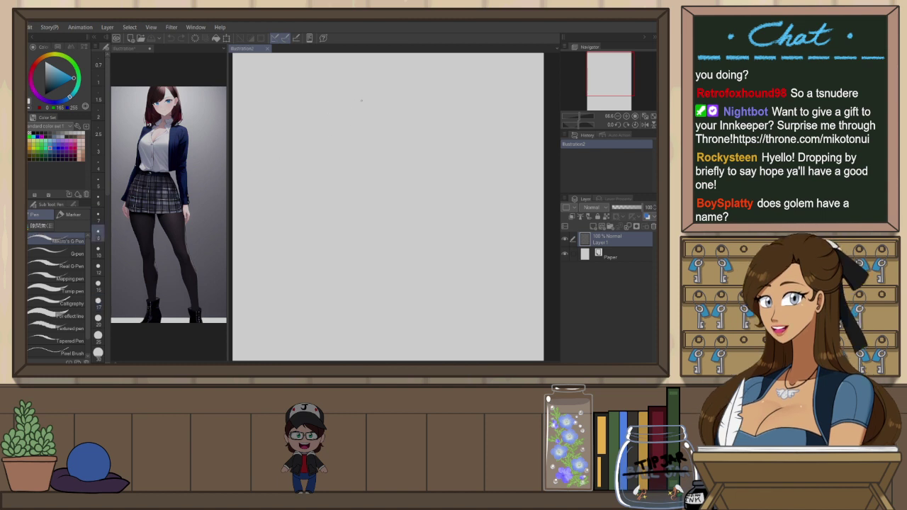
mouse_move(358, 104)
left_mouse_down()
mouse_move(356, 115)
mouse_move(365, 109)
left_mouse_up()
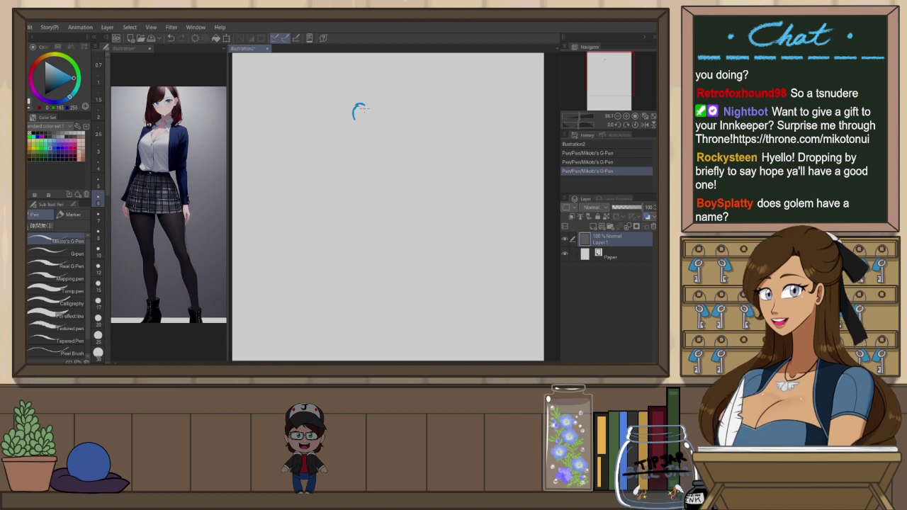
left_click_drag(355, 108, 364, 106)
left_click_drag(363, 104, 363, 124)
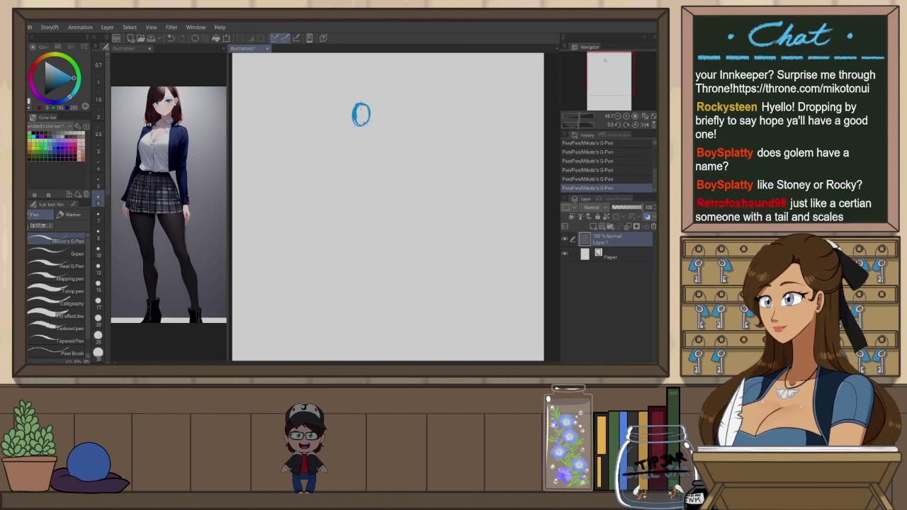
key("ctrl+z")
key("ctrl+z")
key("ctrl+y")
key("ctrl+y")
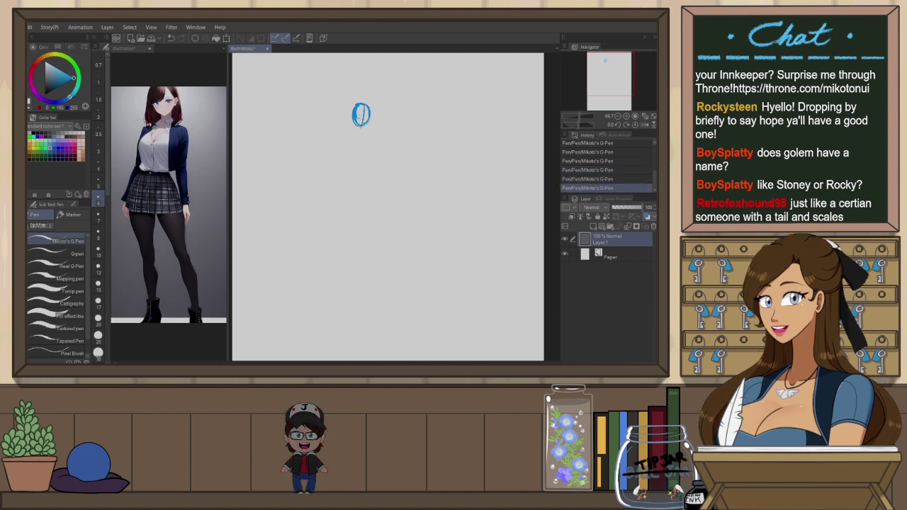
left_click_drag(358, 131, 367, 247)
key("ctrl+z")
key("ctrl+z")
key("ctrl+z")
left_click_drag(362, 135, 366, 261)
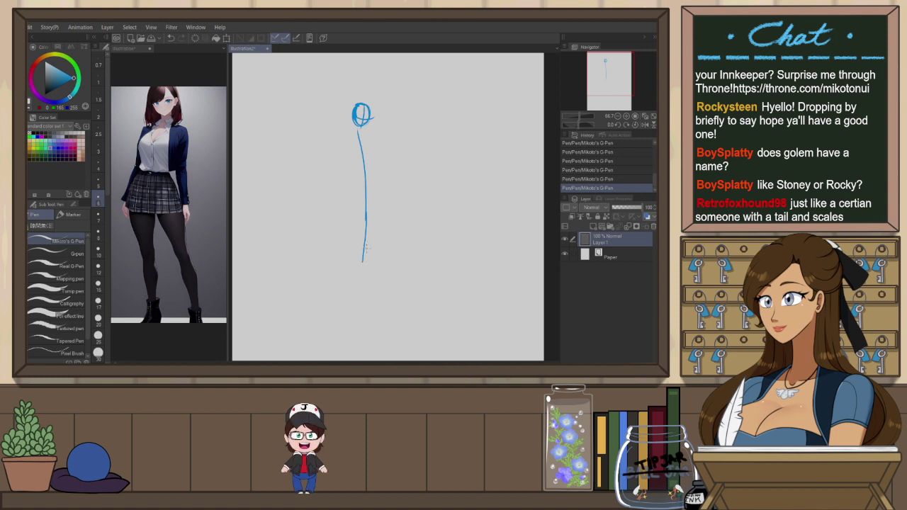
key("ctrl+z")
key("ctrl+z")
key("ctrl+z")
Draw a curved action line from the head down through the body and sketch a boxy ribcage over its upper part
mouse_move(358, 128)
left_mouse_down()
mouse_move(348, 214)
mouse_move(340, 203)
mouse_move(341, 280)
left_mouse_up()
key("ctrl+z")
mouse_move(342, 137)
left_mouse_down()
mouse_move(376, 141)
mouse_move(366, 151)
mouse_move(338, 148)
left_mouse_up()
mouse_move(343, 139)
left_mouse_down()
mouse_move(340, 142)
mouse_move(339, 158)
mouse_move(365, 169)
left_mouse_up()
key("ctrl+z")
key("ctrl+z")
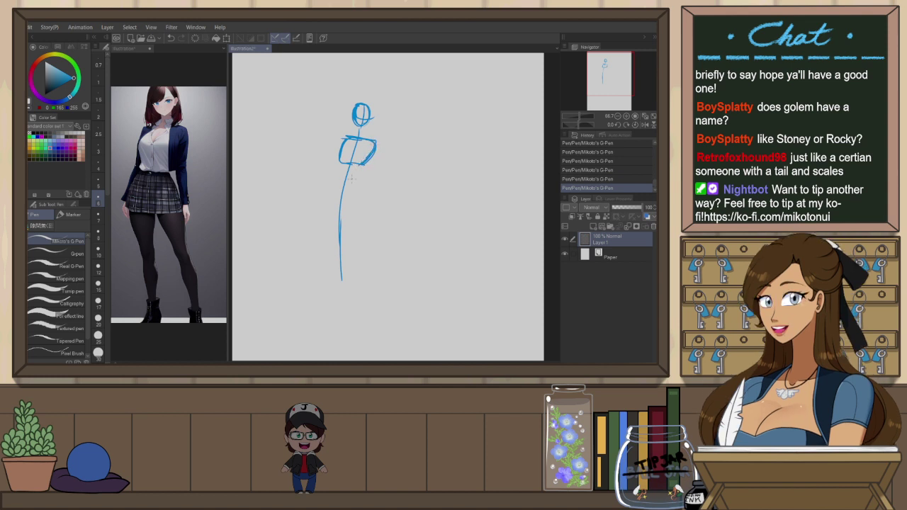
Sketch the waist sides and a triangular pelvis below the ribcage, with rounded shapes for the hips
mouse_move(330, 188)
left_mouse_down()
mouse_move(370, 186)
mouse_move(332, 184)
mouse_move(367, 186)
mouse_move(339, 201)
left_mouse_up()
left_click_drag(339, 162, 334, 180)
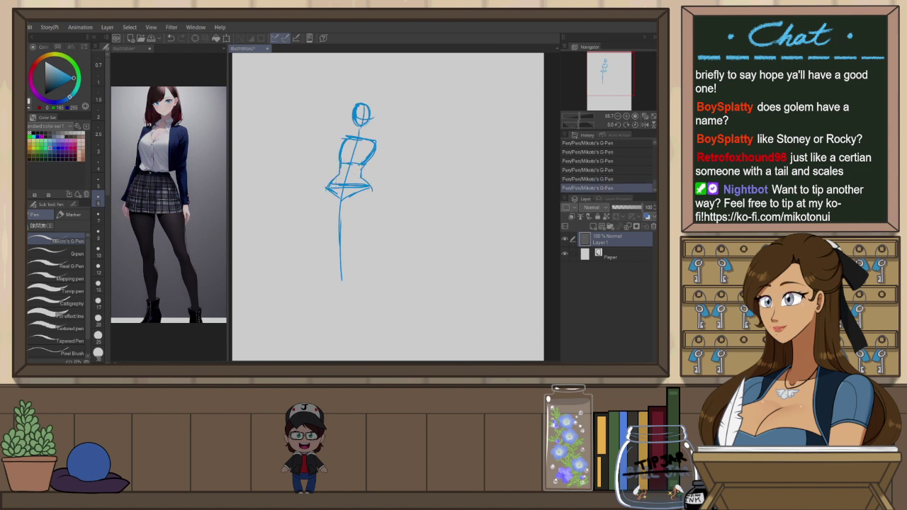
left_click_drag(377, 199, 358, 212)
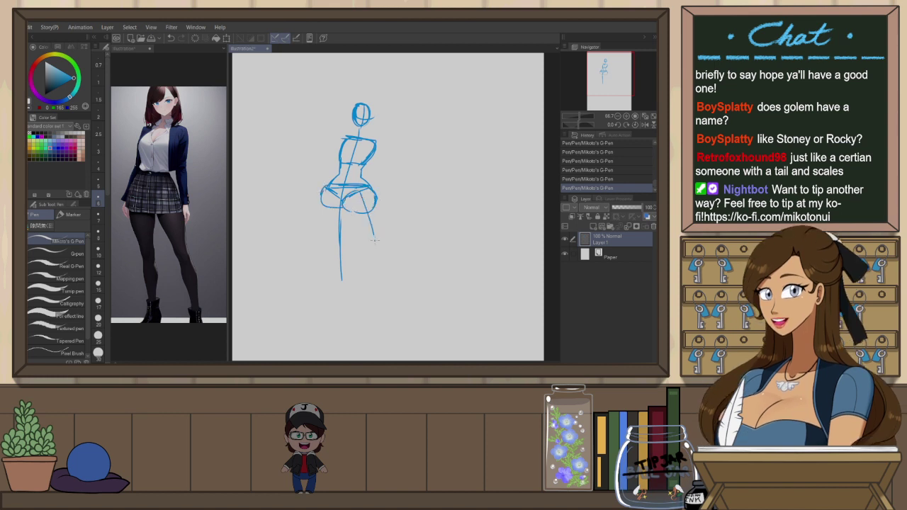
Draw the two thigh guide lines from the hips to the knees, one nearly vertical and the other angled outward
left_click_drag(358, 200, 380, 253)
left_click_drag(323, 193, 325, 250)
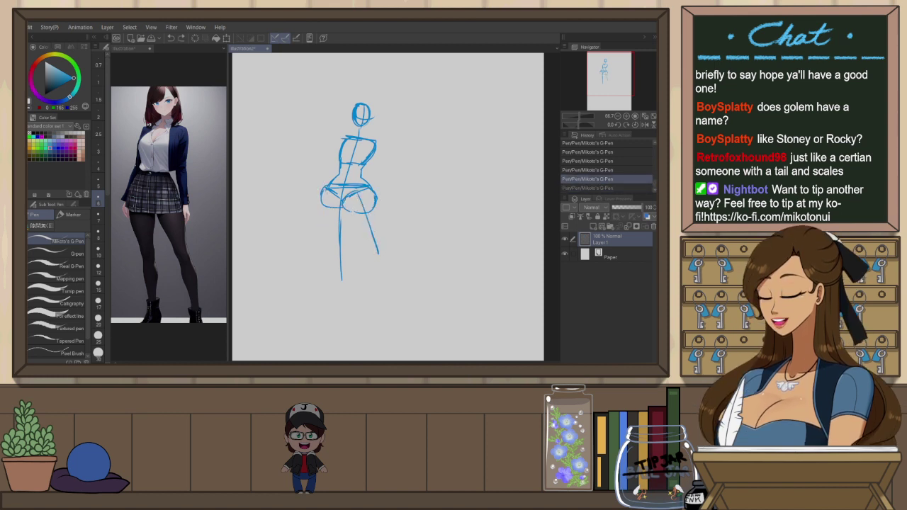
left_click_drag(326, 190, 329, 264)
key("ctrl+z")
key("ctrl+z")
left_click_drag(360, 196, 378, 258)
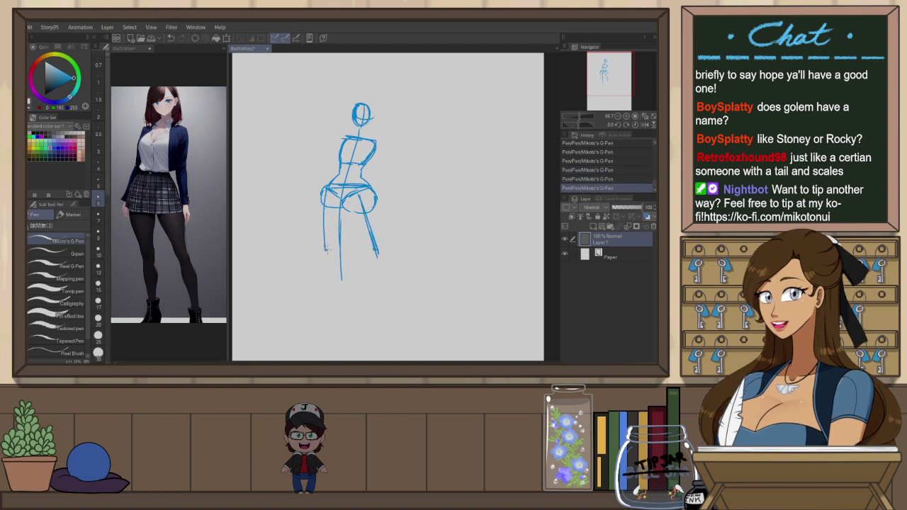
Extend both lower-leg lines down to simple feet and erase the leftover action line between the legs
left_click_drag(380, 268, 389, 301)
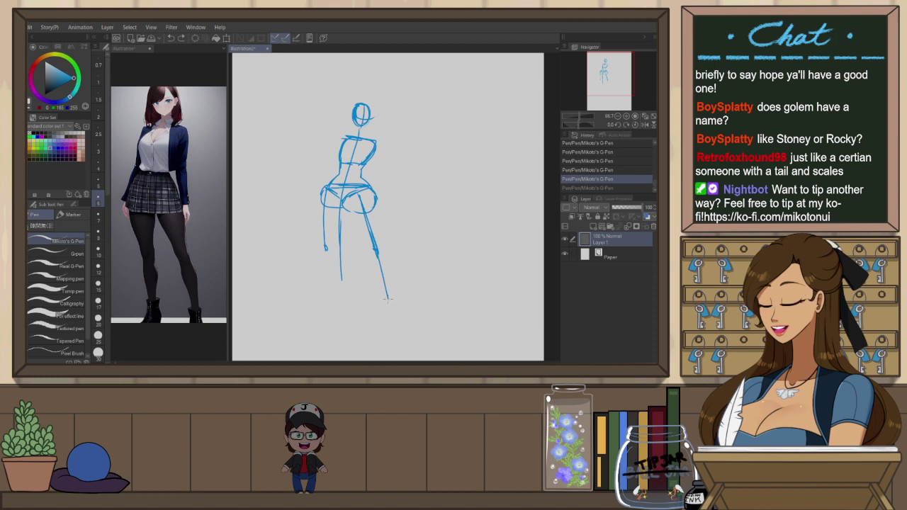
left_click_drag(388, 299, 389, 307)
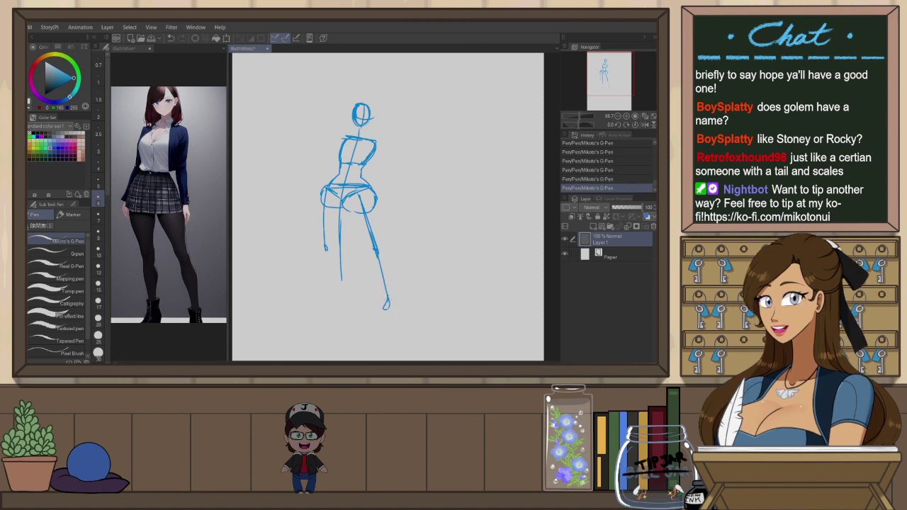
left_click_drag(327, 249, 331, 296)
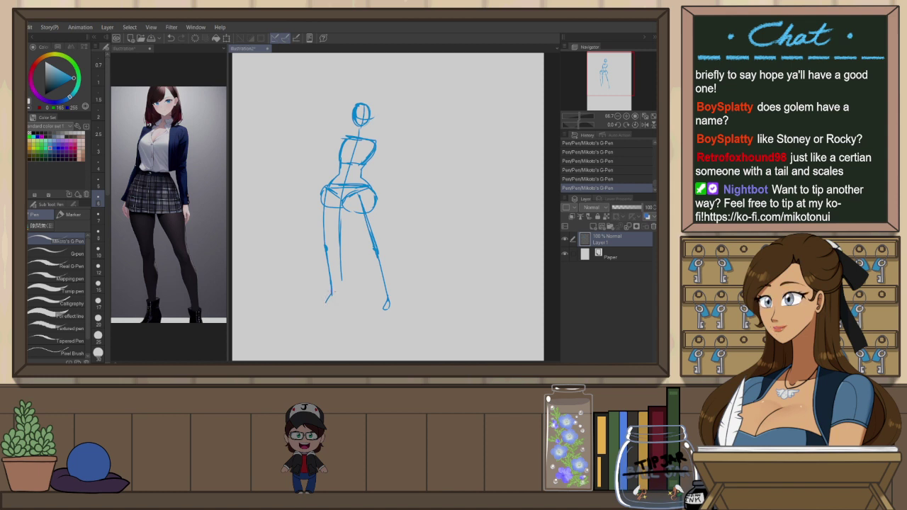
left_click_drag(327, 298, 328, 303)
key("e")
left_click_drag(343, 211, 341, 281)
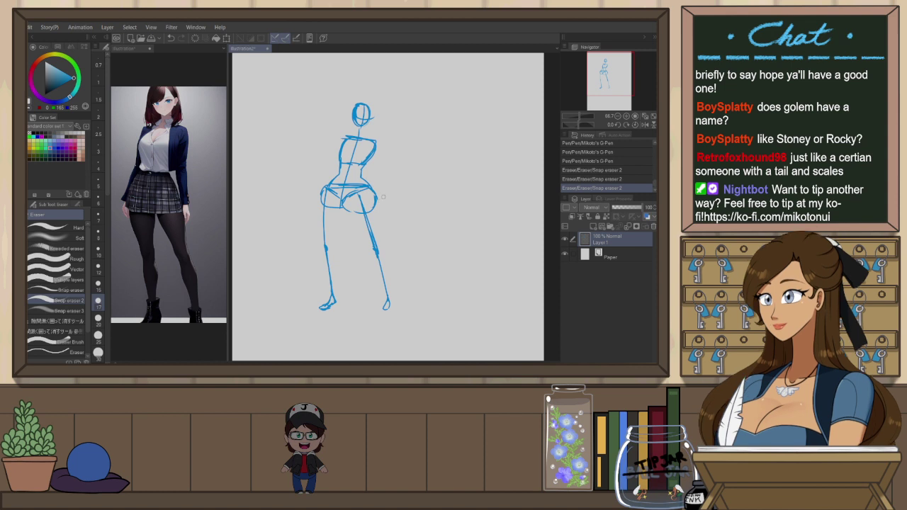
Build up the thigh and calf contours around the guide line of the outward-angled right-hand leg
key("p")
left_click_drag(344, 201, 372, 252)
left_click_drag(369, 187, 377, 245)
mouse_move(376, 214)
left_mouse_down()
mouse_move(382, 239)
mouse_move(369, 255)
mouse_move(385, 301)
left_mouse_up()
left_click_drag(381, 285, 386, 296)
key("ctrl+z")
left_click_drag(369, 256, 386, 299)
left_click_drag(381, 251, 386, 276)
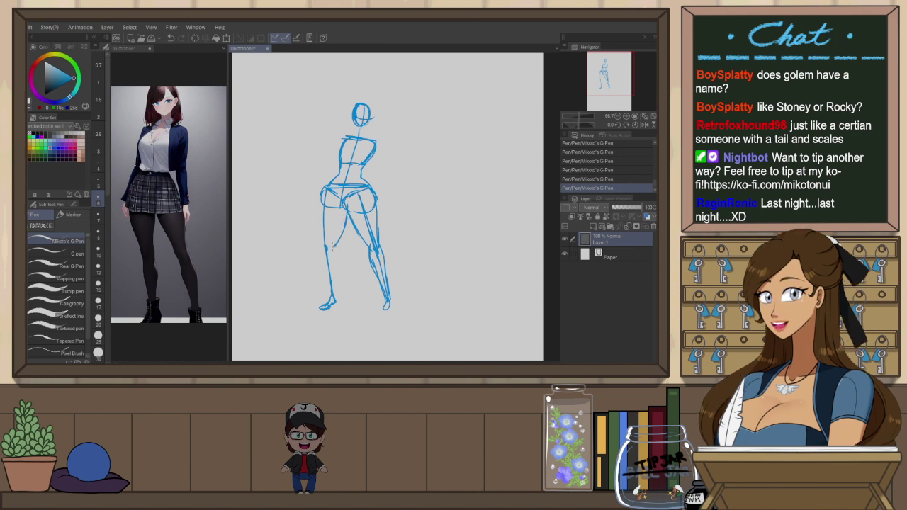
Contour the left-hand leg's inner thigh and knee, erasing its rounded outer hip and stray lines, and reinforce the crotch line
key("ctrl+z")
left_click_drag(347, 213, 334, 247)
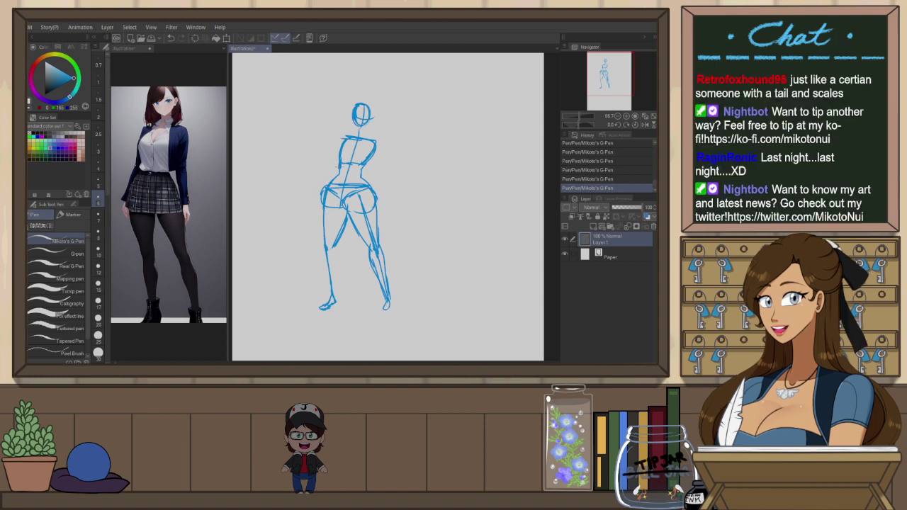
key("e")
left_click_drag(323, 180, 332, 249)
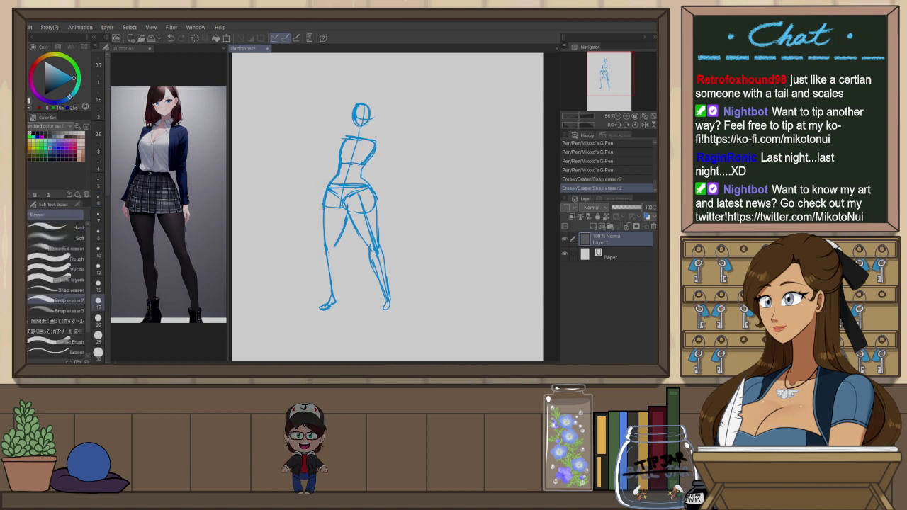
left_click_drag(346, 218, 336, 245)
key("p")
left_click_drag(330, 248, 339, 240)
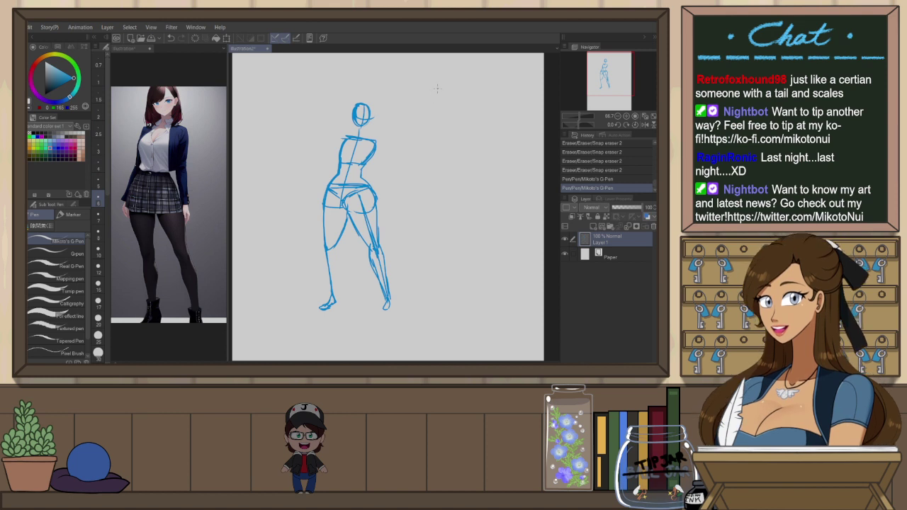
left_click_drag(348, 215, 342, 229)
left_click_drag(344, 225, 327, 249)
left_click_drag(334, 193, 345, 201)
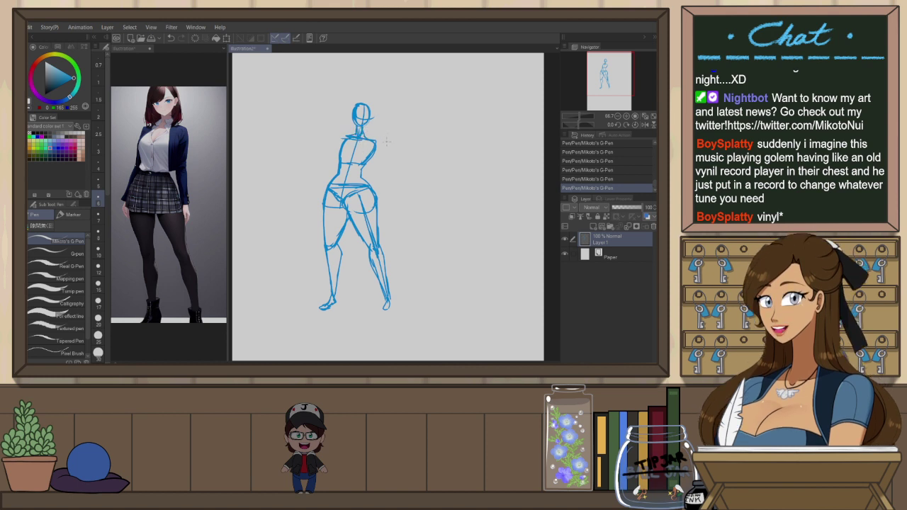
Erase the ribcage's hard corners and redraw the shoulders and chest with rounder contours
key("e")
mouse_move(342, 132)
left_mouse_down()
mouse_move(331, 172)
mouse_move(395, 129)
mouse_move(373, 137)
mouse_move(387, 152)
mouse_move(373, 133)
mouse_move(361, 168)
left_mouse_up()
key("p")
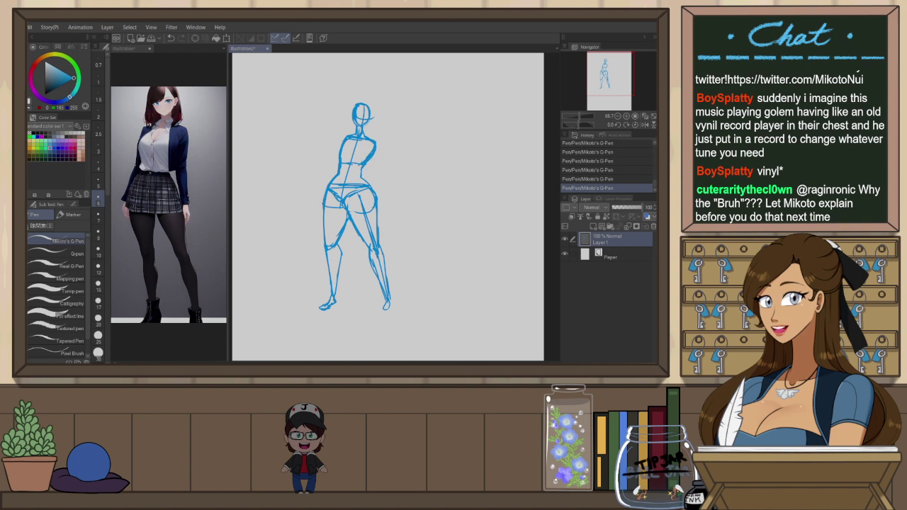
Lasso the figure's head and upper torso, shift them slightly upward to lengthen the waist, and clear the selection
key("m")
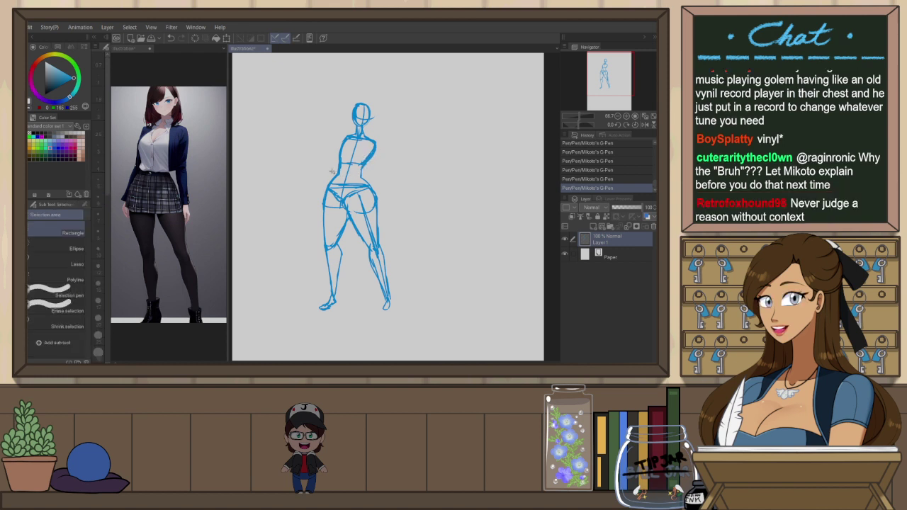
mouse_move(366, 175)
left_mouse_down()
mouse_move(332, 173)
mouse_move(363, 178)
mouse_move(367, 84)
mouse_move(331, 168)
left_mouse_up()
left_click(70, 262)
key("ctrl+z")
key("ctrl+z")
mouse_move(377, 79)
left_mouse_down()
mouse_move(333, 110)
mouse_move(330, 163)
mouse_move(359, 170)
mouse_move(379, 161)
left_mouse_up()
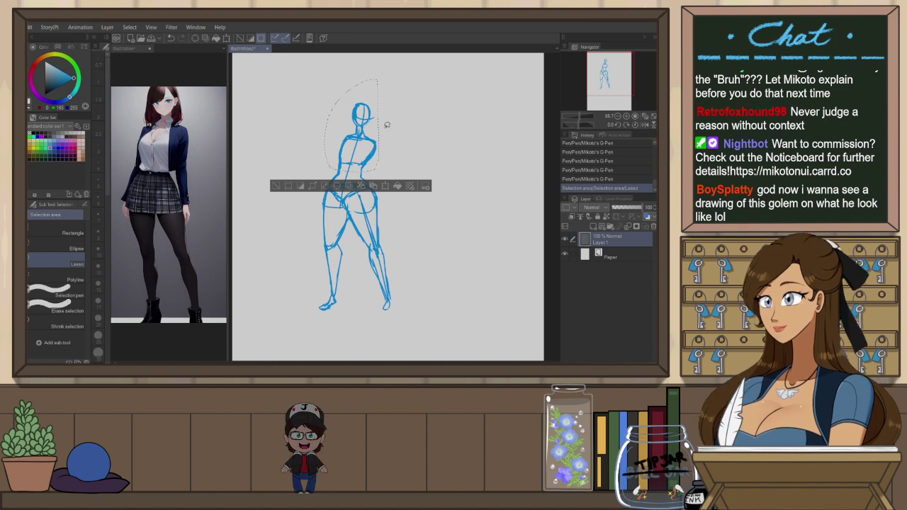
mouse_move(378, 95)
left_mouse_down()
mouse_move(370, 175)
mouse_move(381, 94)
mouse_move(392, 161)
left_mouse_up()
key("k")
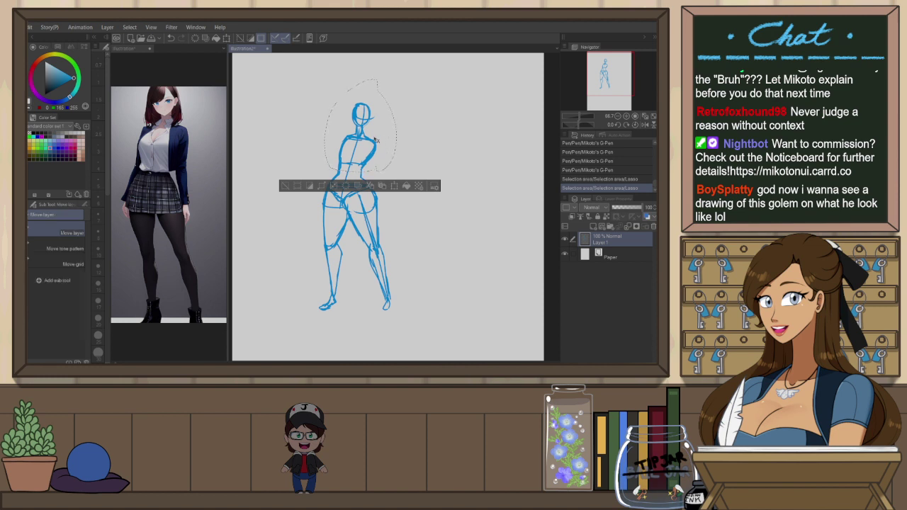
left_click_drag(370, 150, 370, 148)
key("ctrl+d")
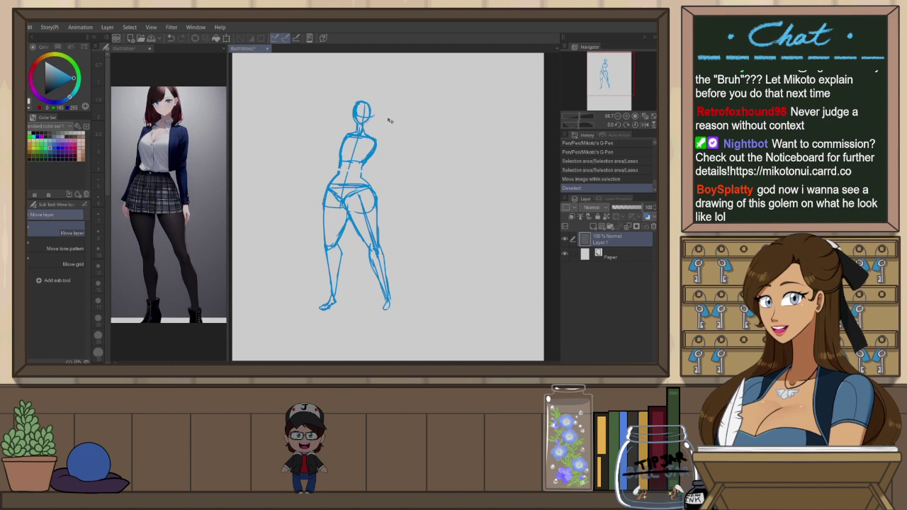
Redraw the waist lines below the ribcage, narrowing them toward the centre line, and tidy the strokes
key("p")
left_click_drag(363, 160, 360, 173)
mouse_move(362, 162)
left_mouse_down()
mouse_move(361, 175)
mouse_move(344, 165)
mouse_move(338, 172)
left_mouse_up()
key("e")
key("p")
Firm up the right-hand leg's lower calf and ankle, and redraw its foot slightly longer
left_click_drag(369, 253, 384, 292)
left_click_drag(380, 277, 391, 300)
key("ctrl+z")
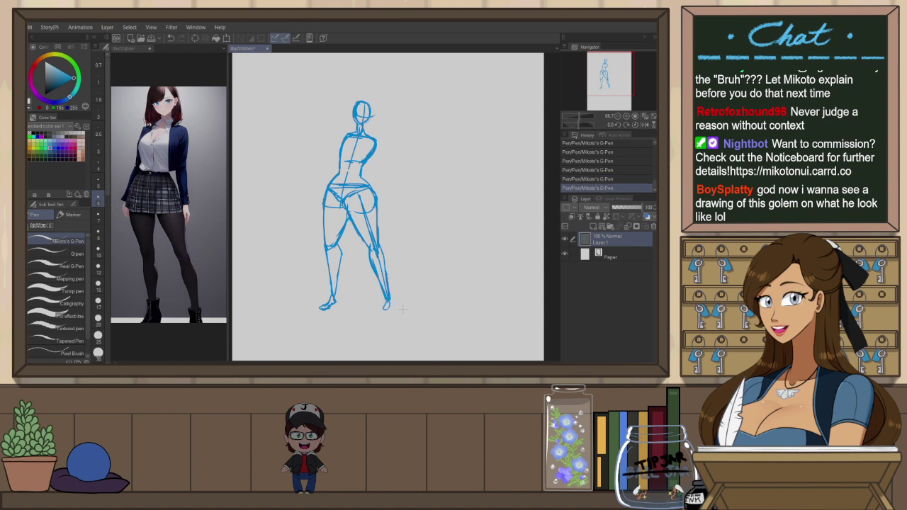
key("ctrl+z")
left_click_drag(385, 300, 383, 308)
left_click_drag(389, 300, 391, 311)
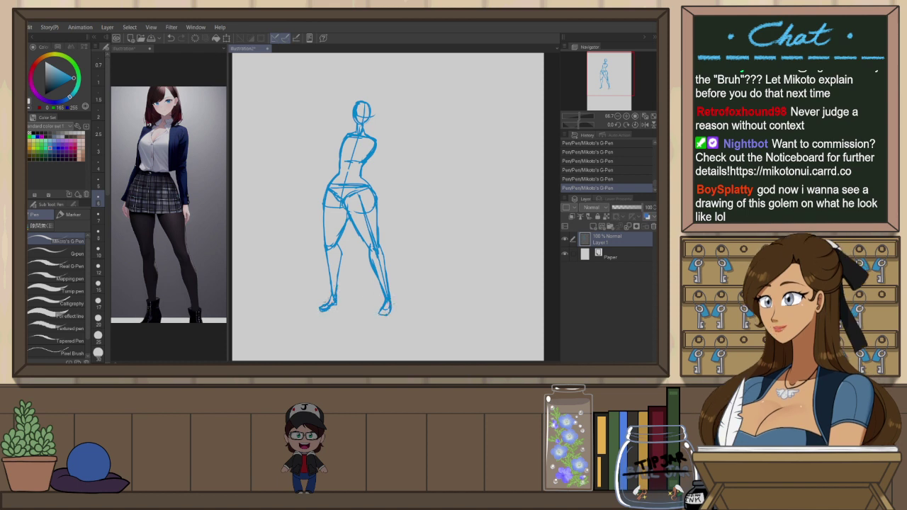
Erase the stray ankle line on the left-hand leg and reinforce the inner calf from knee to ankle
key("e")
left_click_drag(330, 302, 336, 304)
key("p")
left_click_drag(339, 269, 337, 291)
left_click_drag(341, 249, 339, 270)
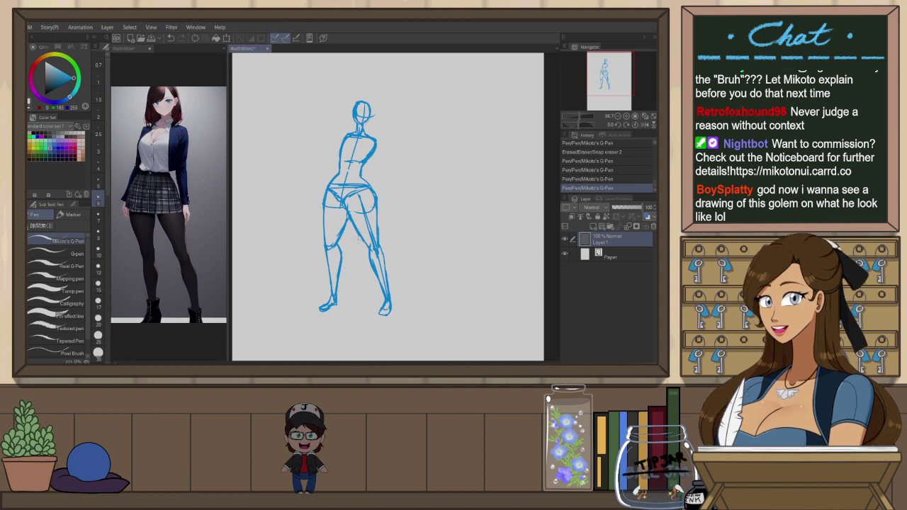
Erase the construction lines inside both thighs and redraw the outer thigh line of the right-hand leg
key("e")
mouse_move(331, 200)
left_mouse_down()
mouse_move(329, 208)
mouse_move(372, 210)
left_mouse_up()
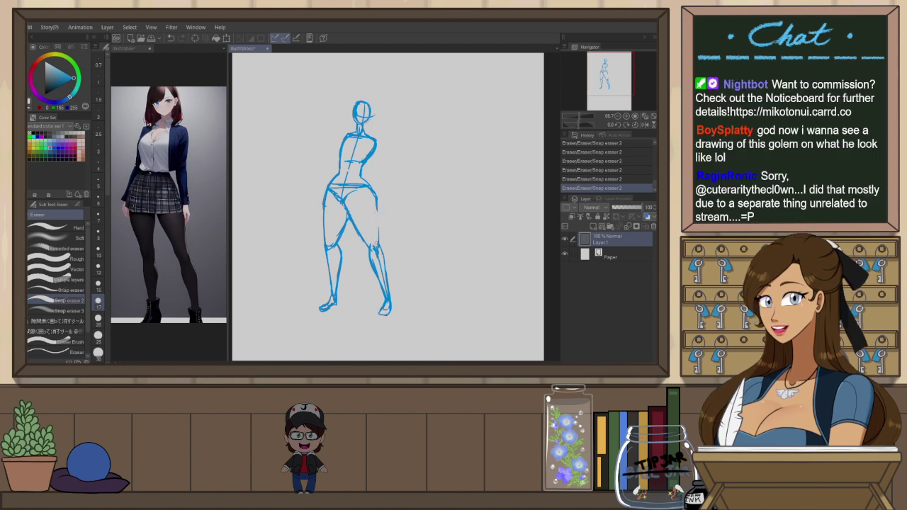
key("p")
key("ctrl+z")
left_click_drag(376, 204, 379, 245)
key("ctrl+z")
key("ctrl+z")
mouse_move(377, 201)
left_mouse_down()
mouse_move(379, 246)
mouse_move(379, 228)
left_mouse_up()
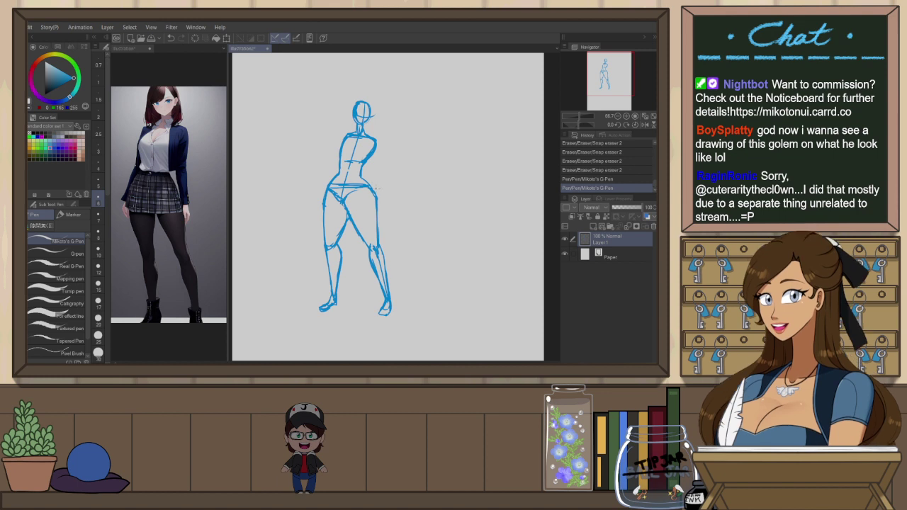
Clean up the right-hand leg's outer hip and thigh edge, and restroke its outer and inner thigh contours
key("e")
left_click_drag(376, 188, 380, 241)
key("p")
key("ctrl+z")
key("ctrl+z")
left_click_drag(378, 210, 379, 241)
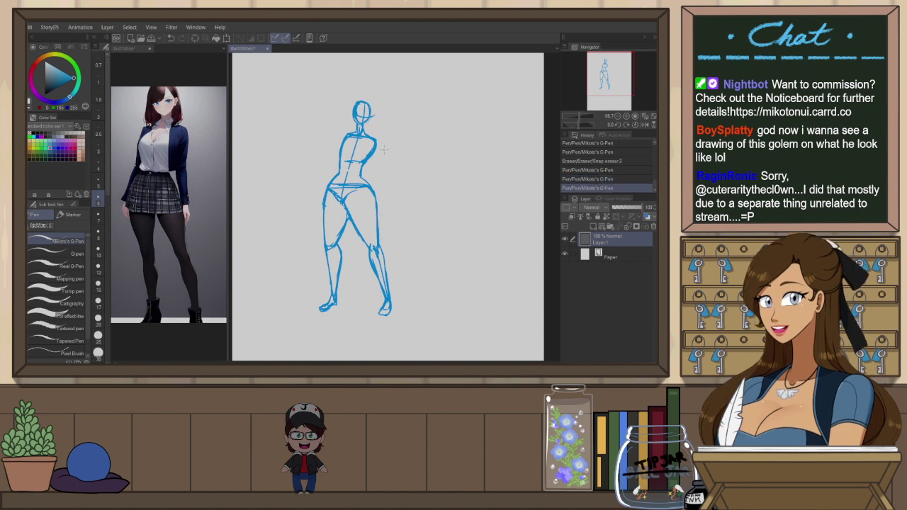
left_click_drag(350, 213, 369, 246)
left_click_drag(376, 148, 379, 168)
key("ctrl+z")
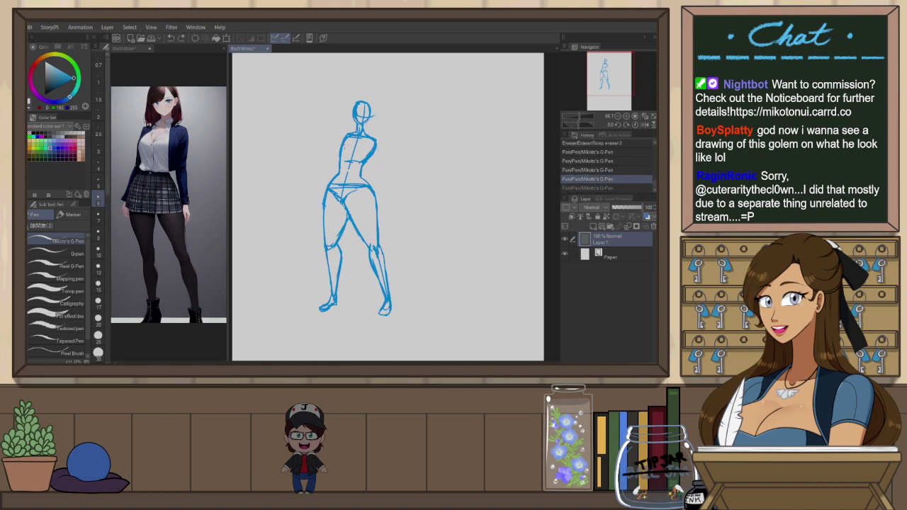
left_click_drag(376, 146, 367, 159)
left_click_drag(376, 147, 364, 163)
key("ctrl+z")
key("ctrl+y")
key("ctrl+z")
key("ctrl+z")
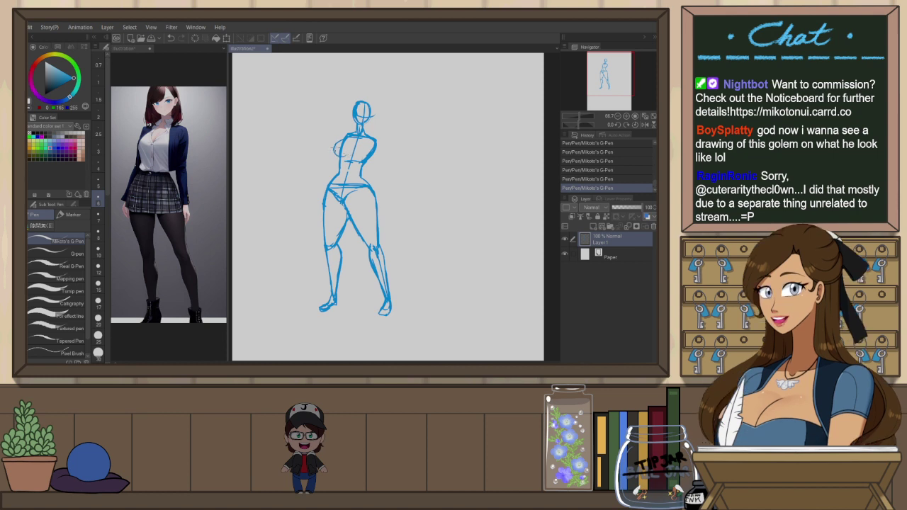
Sketch rounded breast contours on the chest, starting with the one extending past the left-hand side of the torso
mouse_move(344, 138)
left_mouse_down()
mouse_move(334, 148)
mouse_move(342, 155)
left_mouse_up()
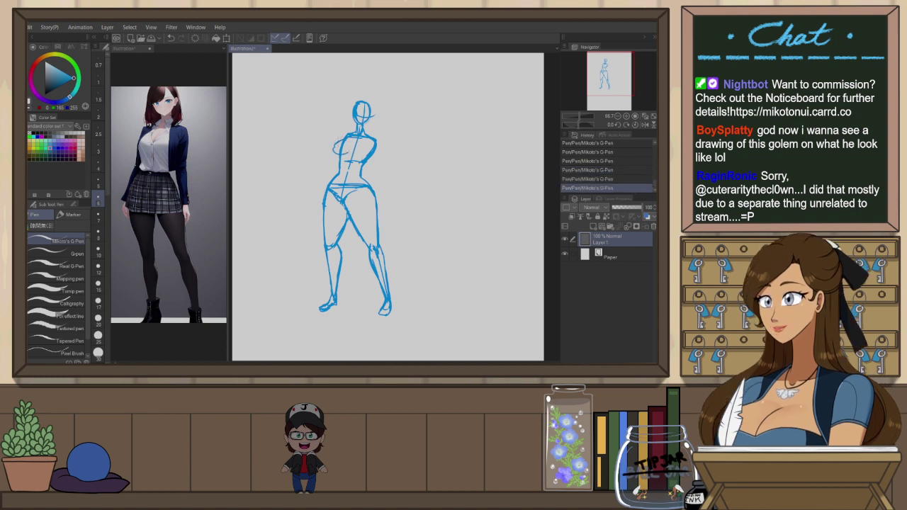
key("ctrl+z")
key("ctrl+z")
key("ctrl+y")
key("ctrl+y")
mouse_move(339, 141)
left_mouse_down()
mouse_move(375, 146)
mouse_move(346, 155)
left_mouse_up()
key("ctrl+z")
key("ctrl+y")
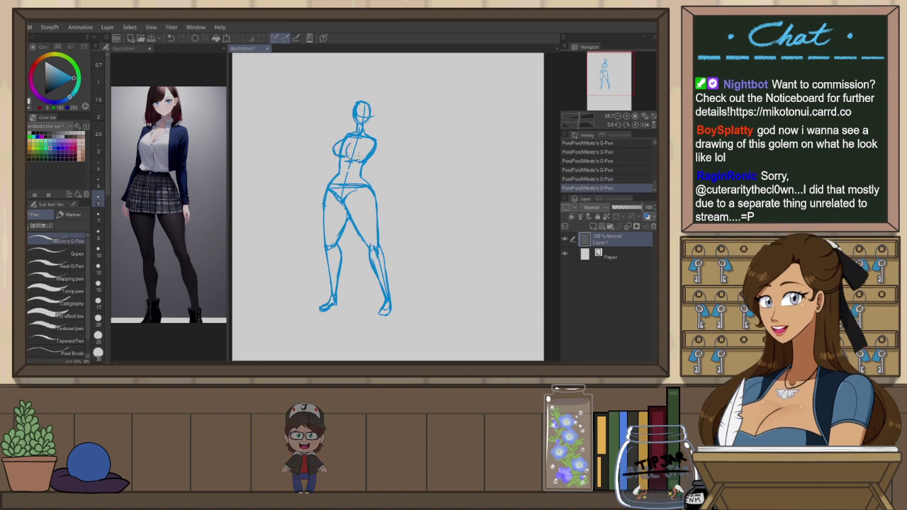
key("ctrl+z")
key("ctrl+z")
key("ctrl+y")
key("ctrl+y")
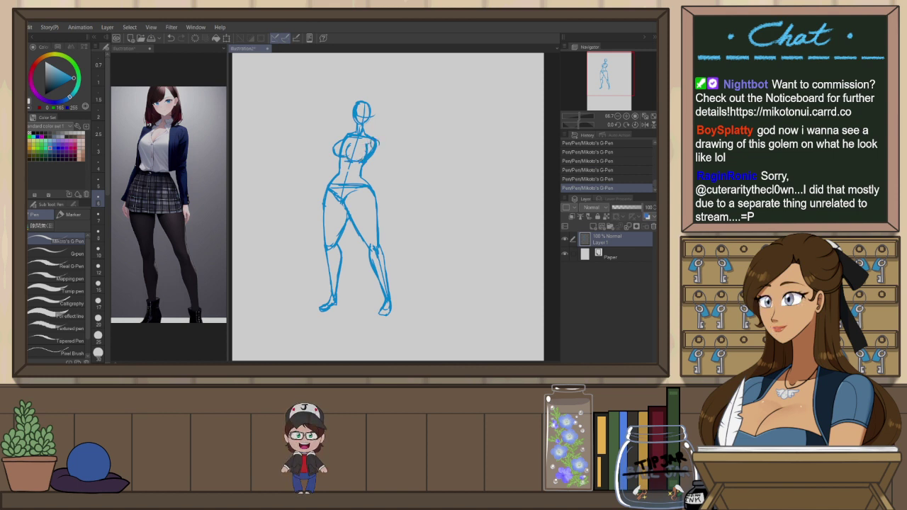
Sketch the right-hand shoulder and upper arm, angled inward toward the waist
key("ctrl+z")
mouse_move(363, 172)
left_mouse_down()
mouse_move(381, 146)
mouse_move(375, 137)
left_mouse_up()
key("ctrl+z")
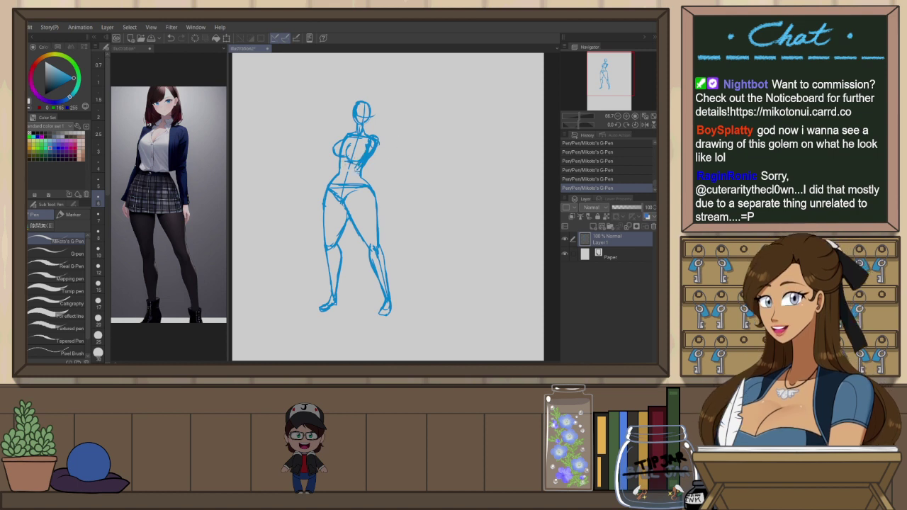
key("ctrl+z")
In a mirrored view, sketch the folded forearm across the ribs with its hand, and a guide line for the other forearm raised outward
key("h")
mouse_move(449, 156)
left_mouse_down()
mouse_move(452, 174)
mouse_move(441, 169)
left_mouse_up()
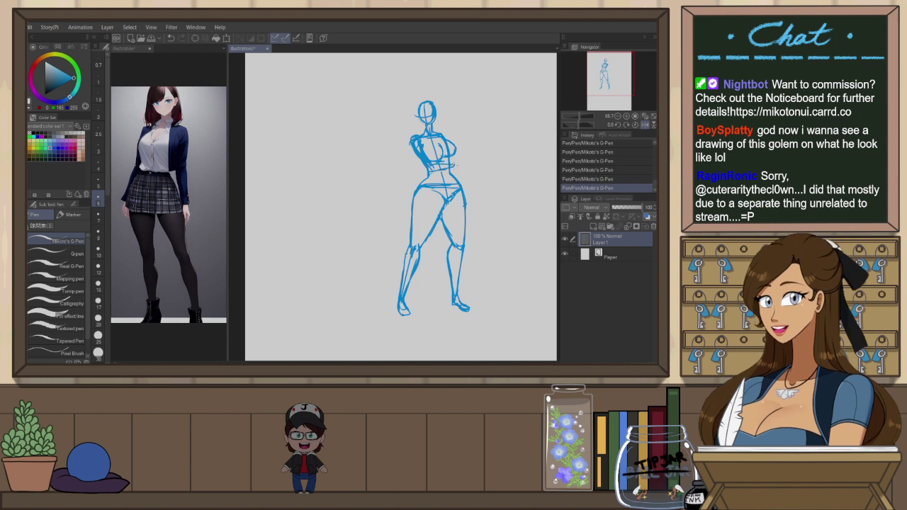
left_click_drag(454, 162, 460, 165)
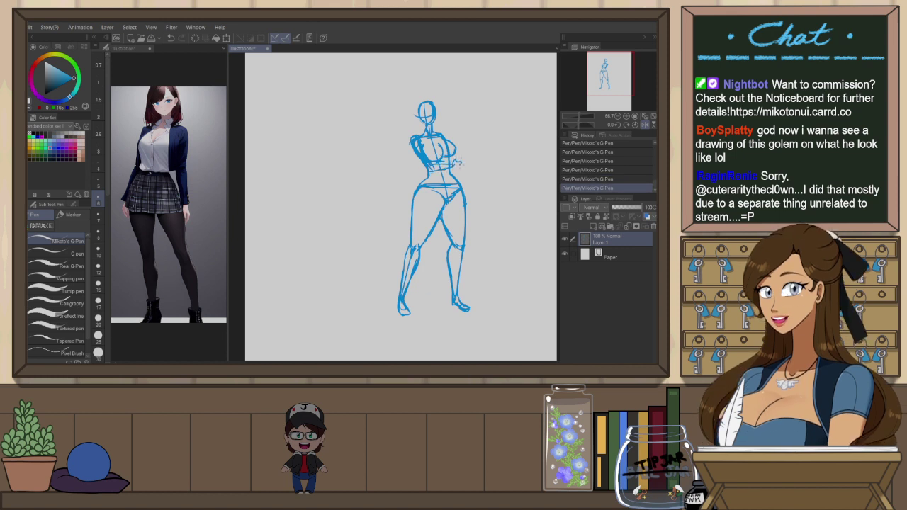
key("h")
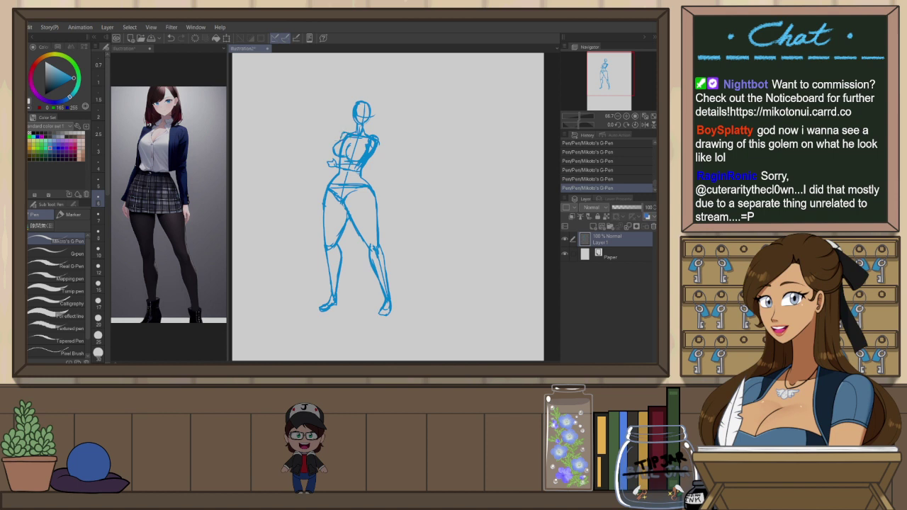
key("h")
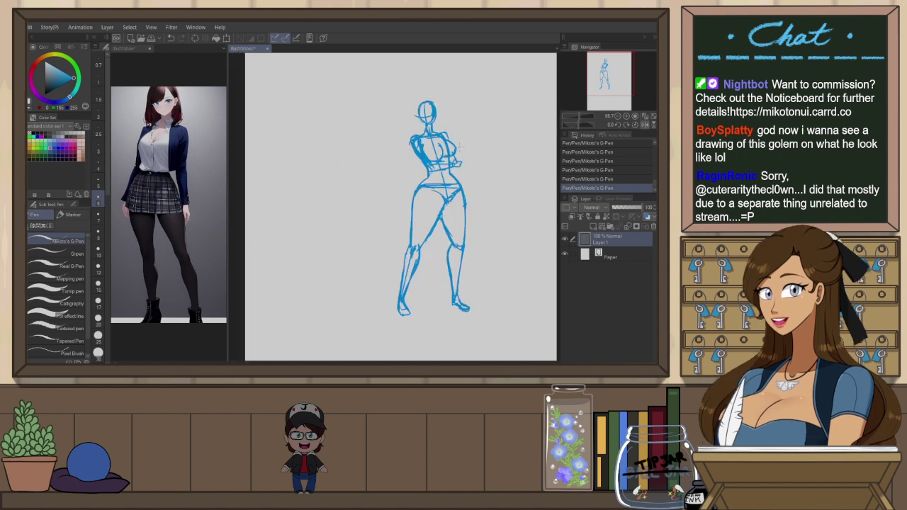
left_click_drag(455, 162, 474, 132)
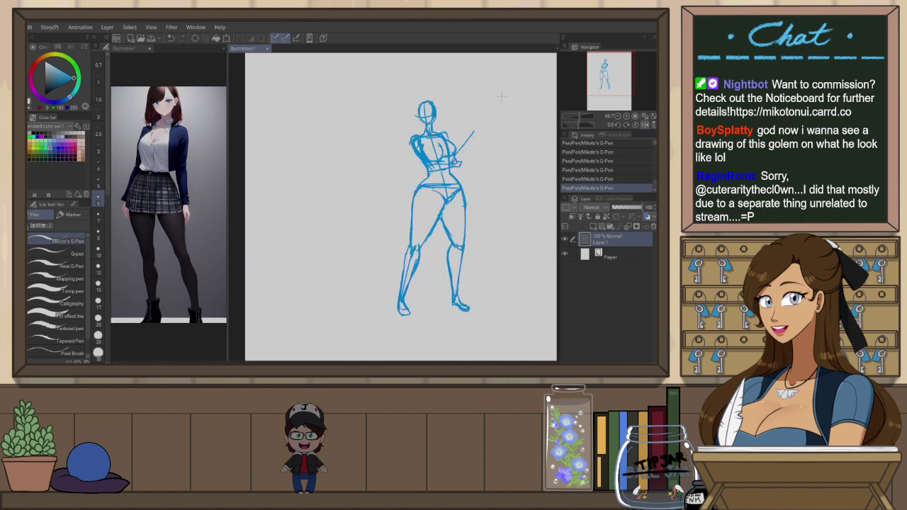
key("h")
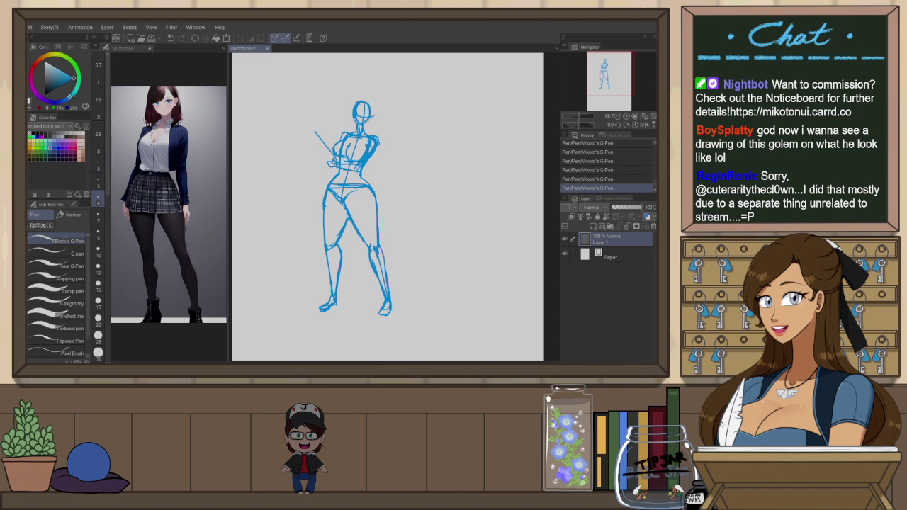
View the one-eyed skull picture on its separate canvas and return to the figure sketch
left_click(68, 50)
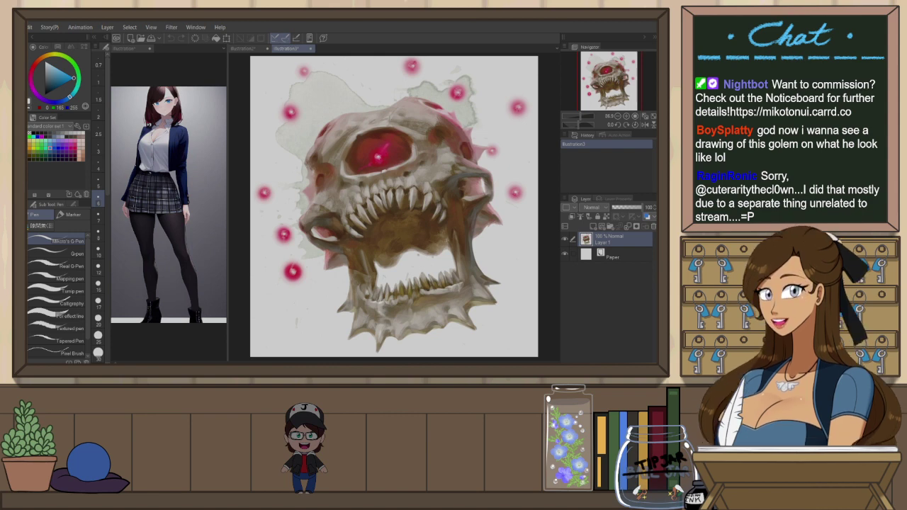
left_click(245, 49)
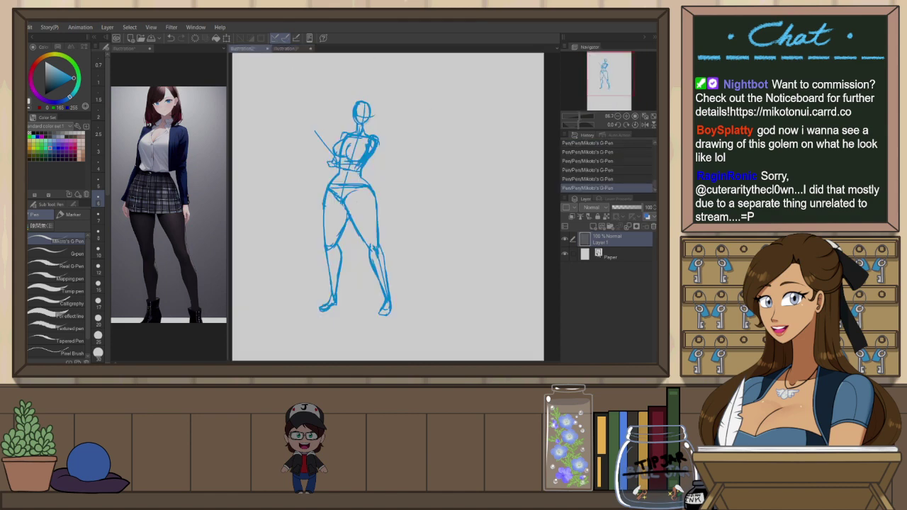
Replace the raised forearm's guide line with a shorter contoured forearm and add a small boxy hand at its end
left_click(645, 125)
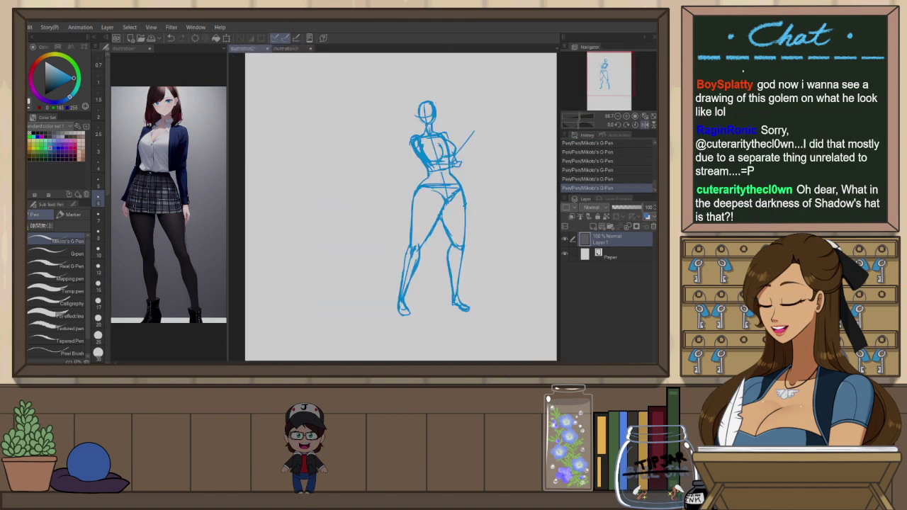
key("ctrl+z")
key("ctrl+z")
mouse_move(458, 154)
left_mouse_down()
mouse_move(469, 138)
mouse_move(460, 164)
mouse_move(469, 134)
mouse_move(478, 136)
mouse_move(471, 141)
left_mouse_up()
key("ctrl+z")
key("ctrl+z")
key("ctrl+z")
key("h")
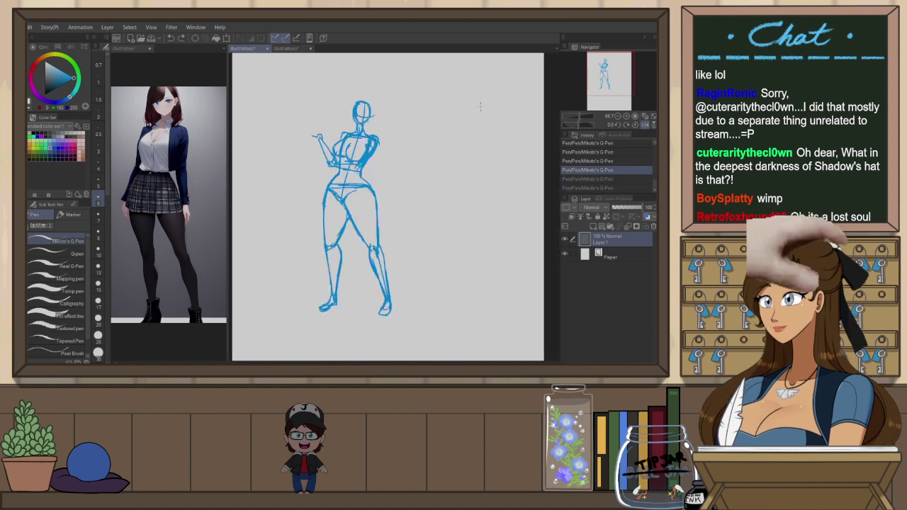
key("ctrl+y")
key("ctrl+y")
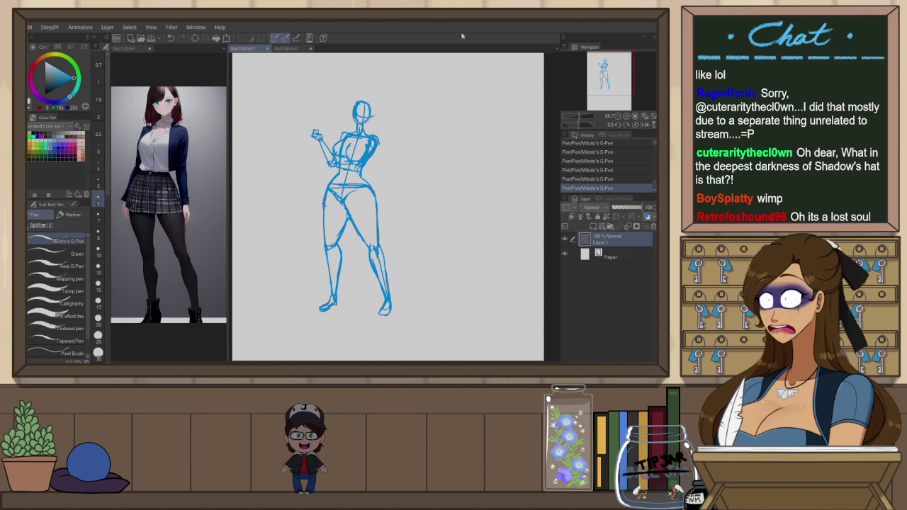
Lasso the raised hand, rotate and shift it slightly to fit the wrist, apply the transform, and clear the selection
scroll(323, 135, "up", 1)
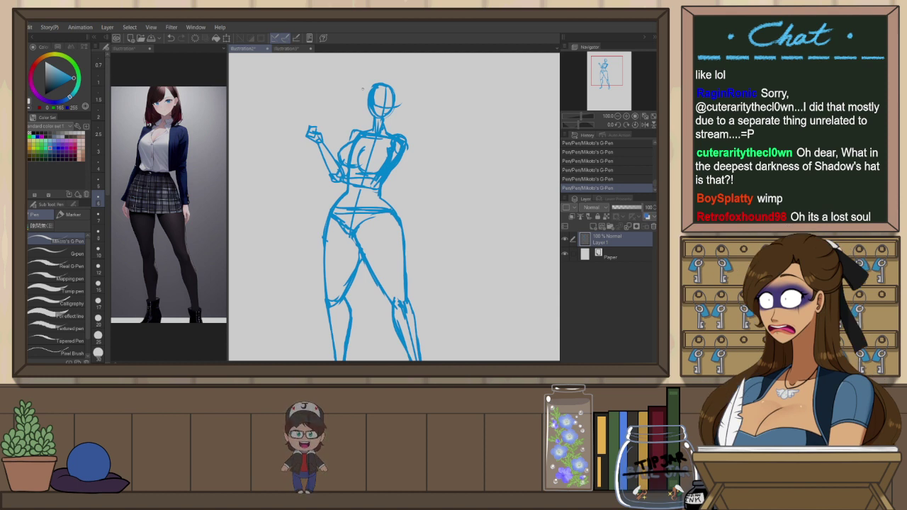
key("m")
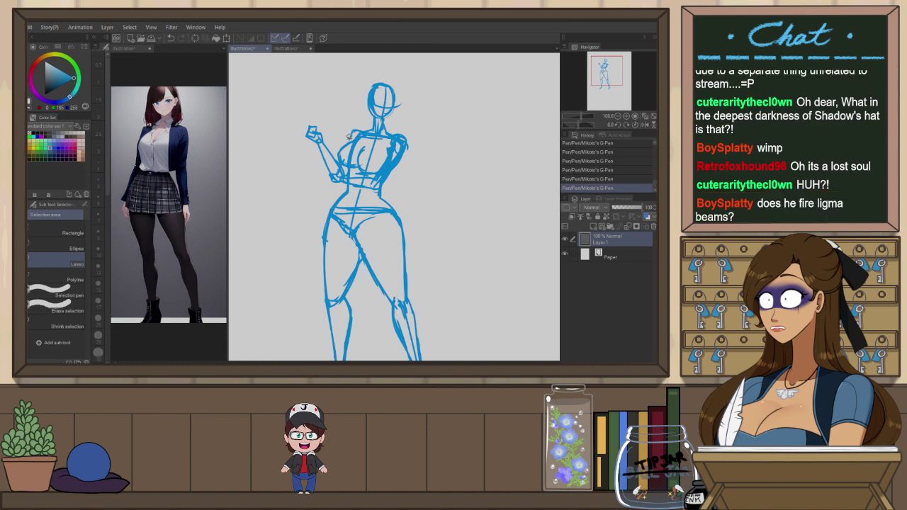
left_click_drag(324, 141, 326, 125)
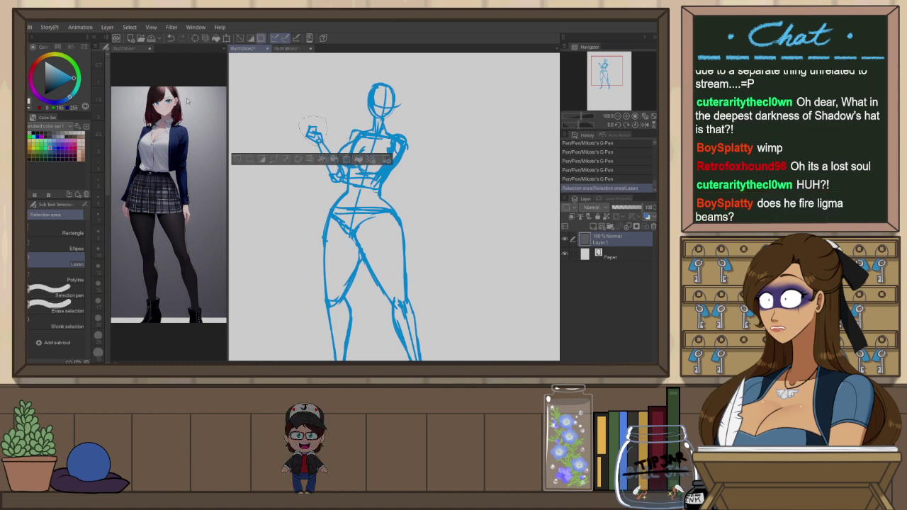
key("h")
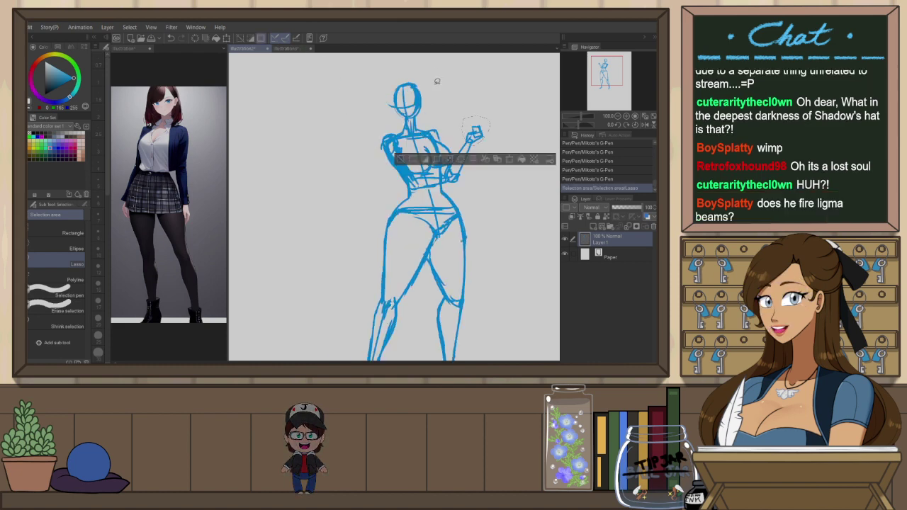
key("ctrl+t")
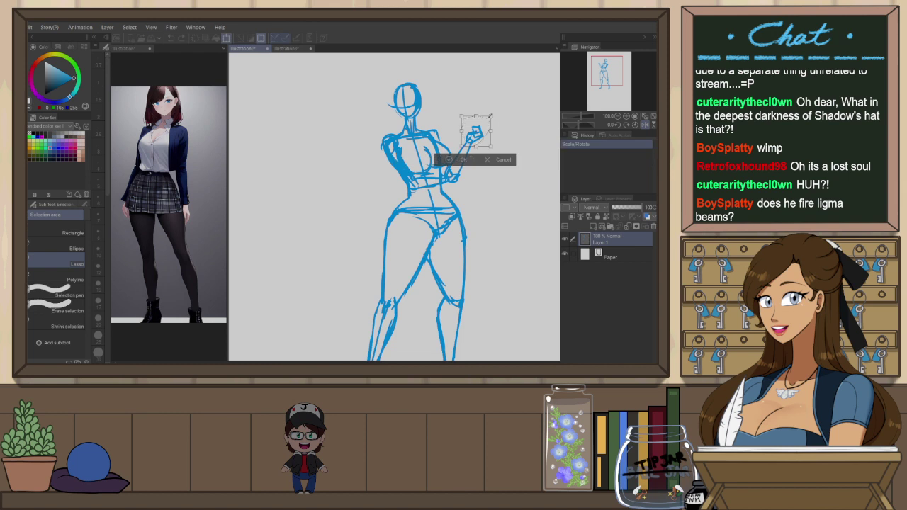
left_click_drag(490, 115, 482, 133)
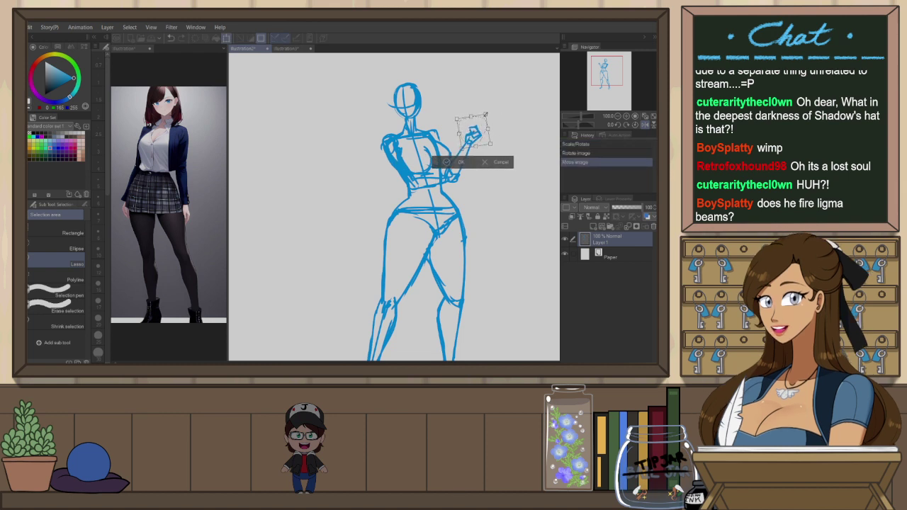
left_click(456, 163)
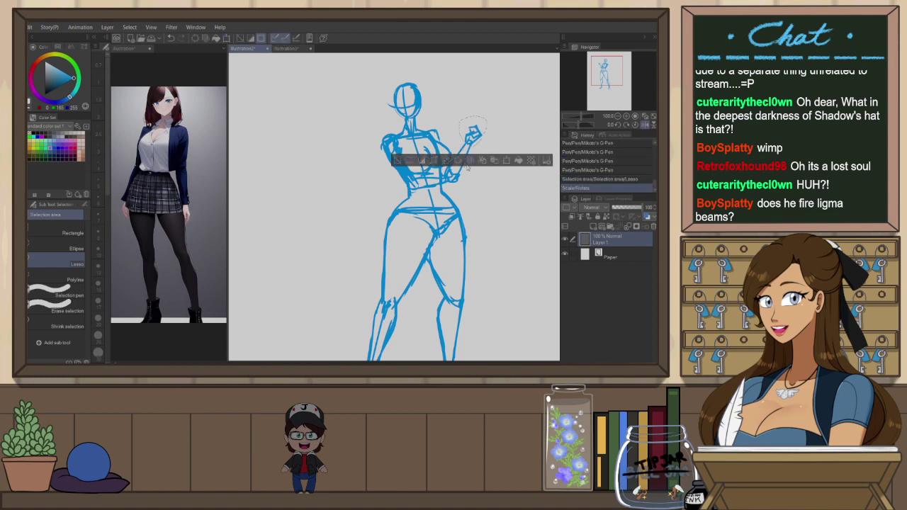
key("h")
key("ctrl+d")
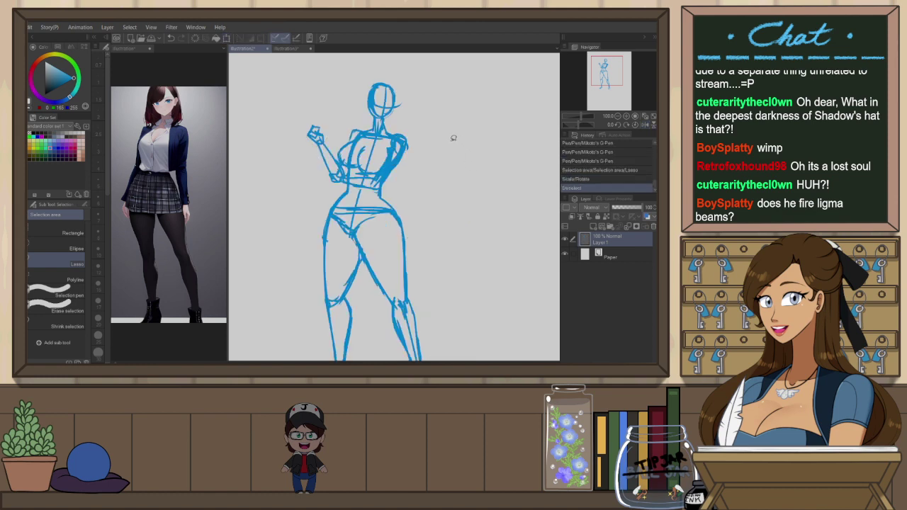
Erase the rough overlapping lines inside the right-hand shoulder, upper arm and elbow, and the construction lines across the chest
key("e")
left_click_drag(400, 145, 383, 174)
left_click_drag(394, 142, 404, 146)
left_click_drag(399, 141, 398, 156)
left_click_drag(385, 187, 384, 192)
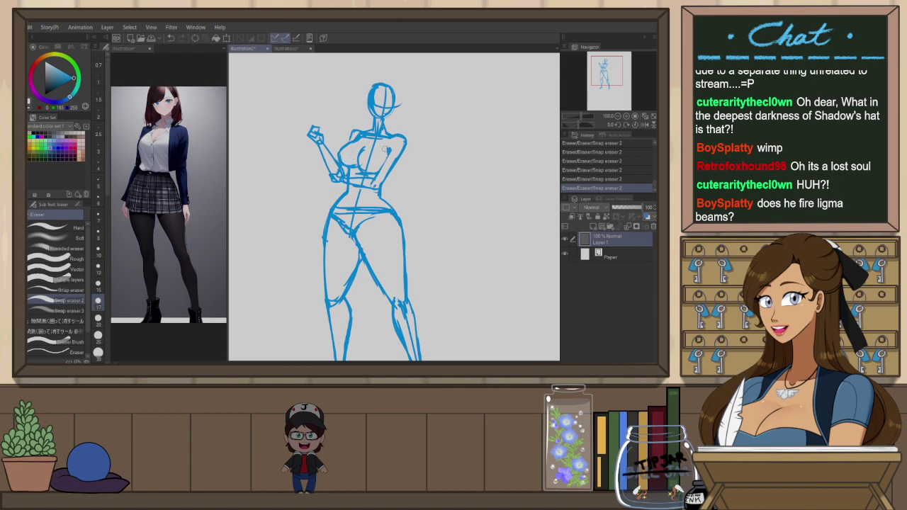
key("ctrl+z")
key("ctrl+y")
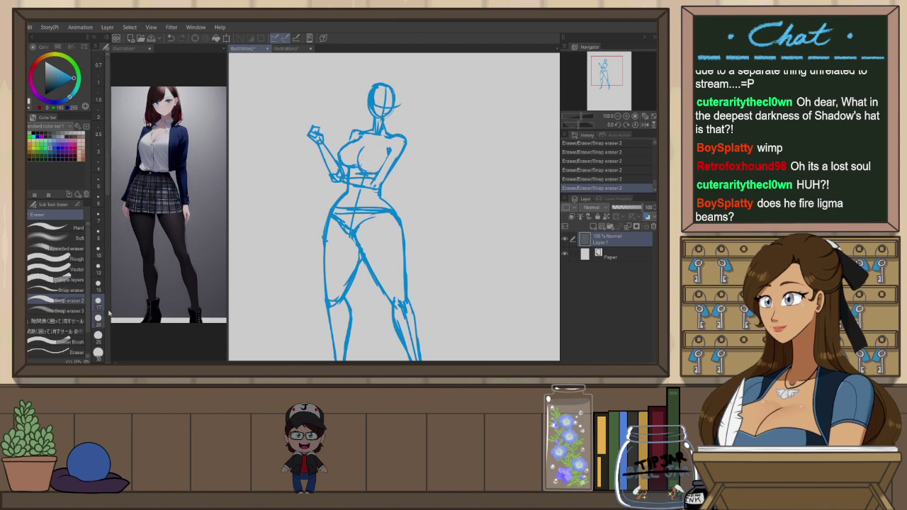
Erase leftover lines below the breasts and redraw the upper contour of the left-hand breast from the shoulder
left_click_drag(385, 149, 415, 169)
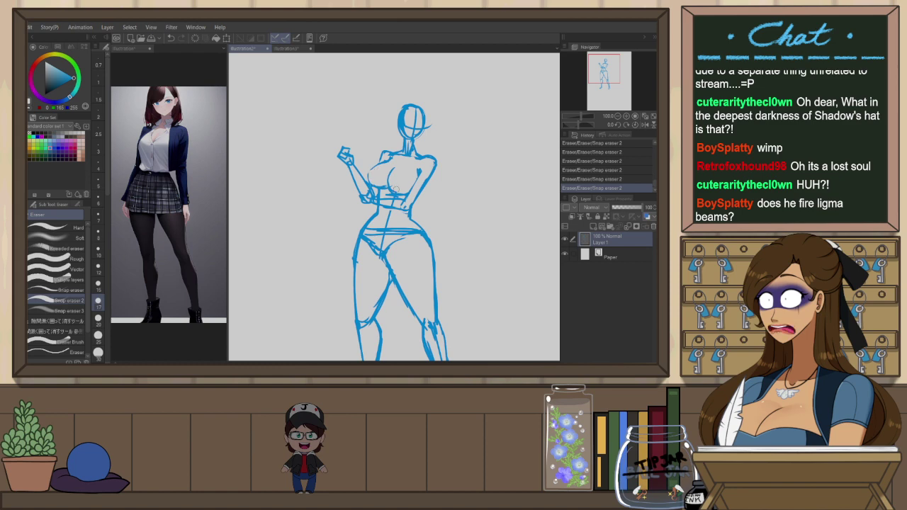
left_click_drag(373, 180, 388, 184)
scroll(391, 181, "up", 1)
key("p")
left_click_drag(382, 146, 359, 165)
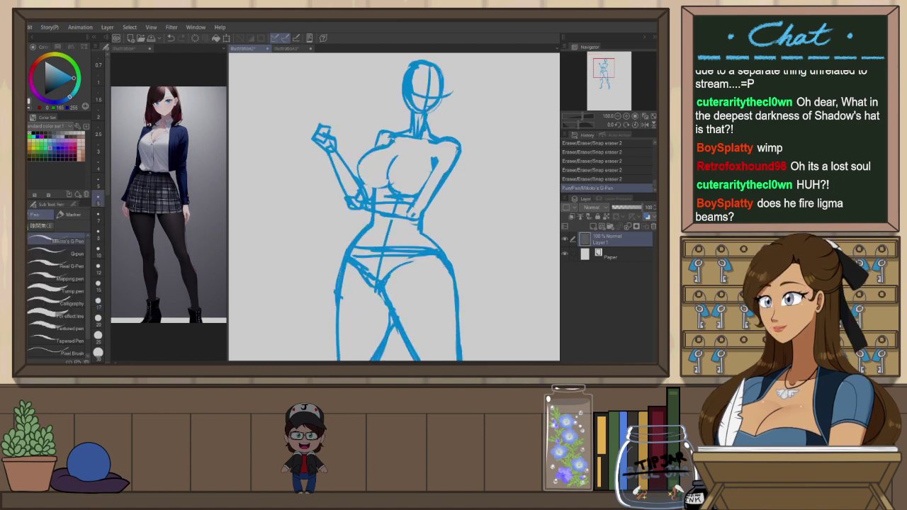
Strengthen the outer contour of the left-hand breast and rework the strokes running down from the shoulder
left_click_drag(359, 165, 363, 180)
left_click_drag(360, 175, 371, 187)
key("e")
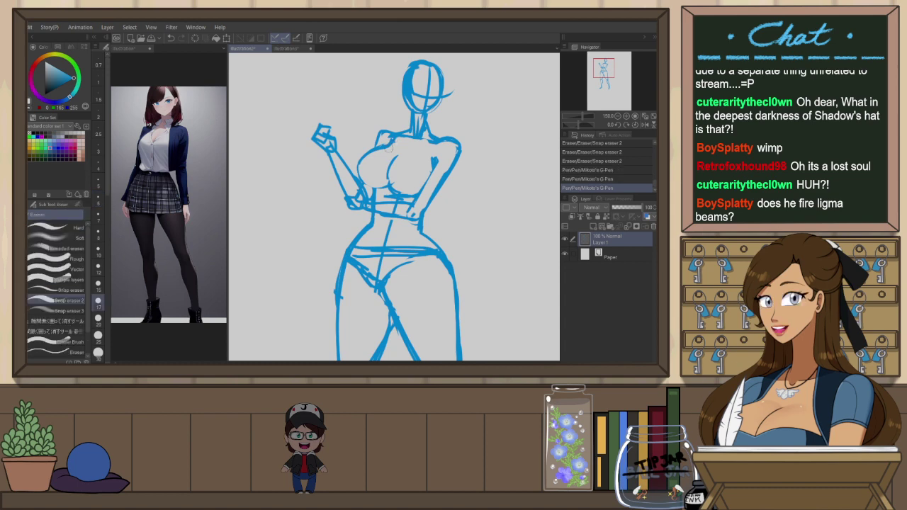
key("p")
left_click_drag(359, 161, 358, 169)
key("ctrl+z")
mouse_move(386, 148)
left_mouse_down()
mouse_move(362, 164)
mouse_move(360, 177)
mouse_move(388, 189)
mouse_move(376, 187)
mouse_move(390, 178)
mouse_move(394, 188)
mouse_move(380, 173)
left_mouse_up()
Erase stray lines on the chest and redraw the rounded underside of the left-hand breast
key("e")
key("p")
key("e")
mouse_move(389, 161)
left_mouse_down()
mouse_move(381, 172)
mouse_move(406, 151)
left_mouse_up()
key("p")
key("ctrl+z")
mouse_move(389, 185)
left_mouse_down()
mouse_move(403, 159)
mouse_move(388, 145)
mouse_move(359, 169)
left_mouse_up()
key("e")
key("p")
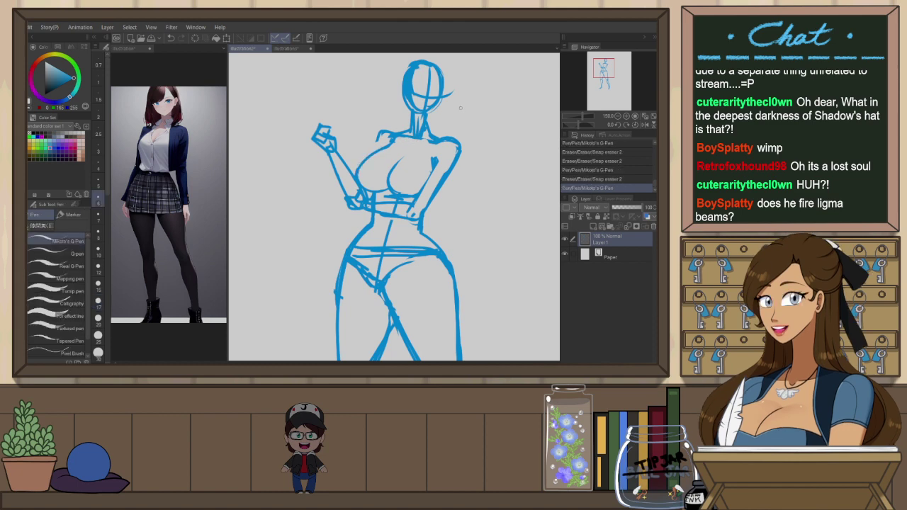
Redraw the left-hand shoulder and its line up to the neck, and erase leftover marks across the chest
left_click_drag(380, 135, 376, 150)
left_click_drag(380, 135, 409, 133)
key("e")
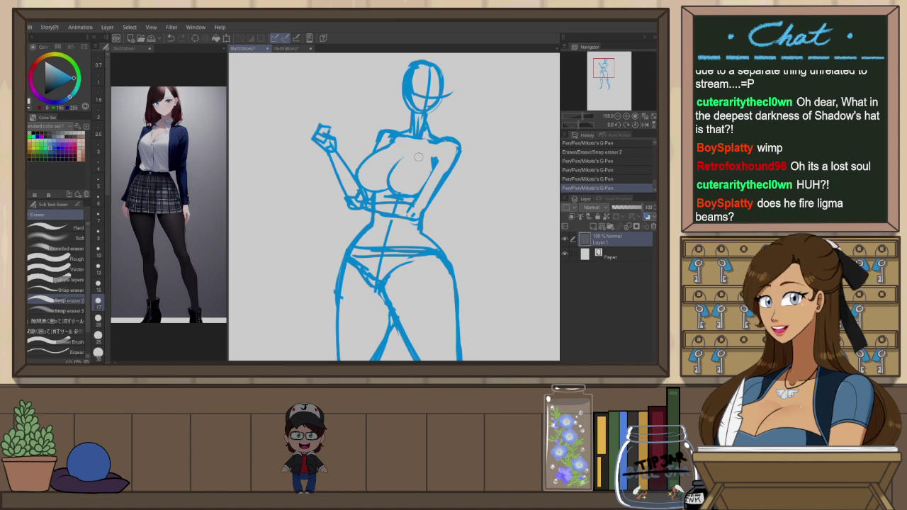
mouse_move(398, 135)
left_mouse_down()
mouse_move(450, 148)
mouse_move(426, 194)
left_mouse_up()
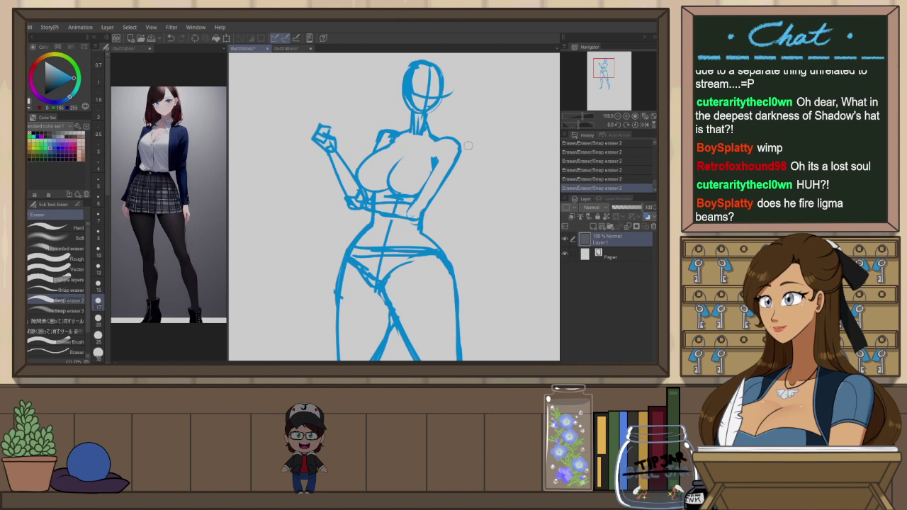
Mirror the canvas view and erase the rough lower contour of the folded forearm where it crosses the waist
key("h")
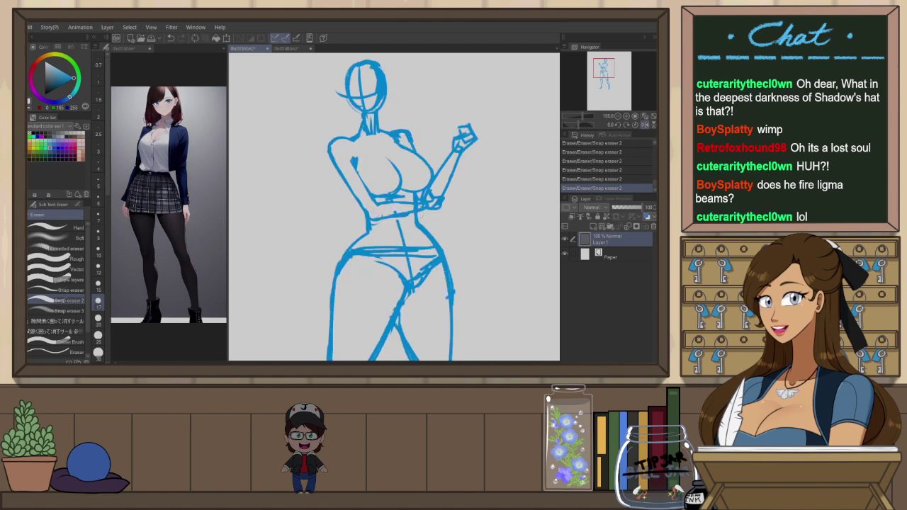
left_click_drag(459, 238, 479, 165)
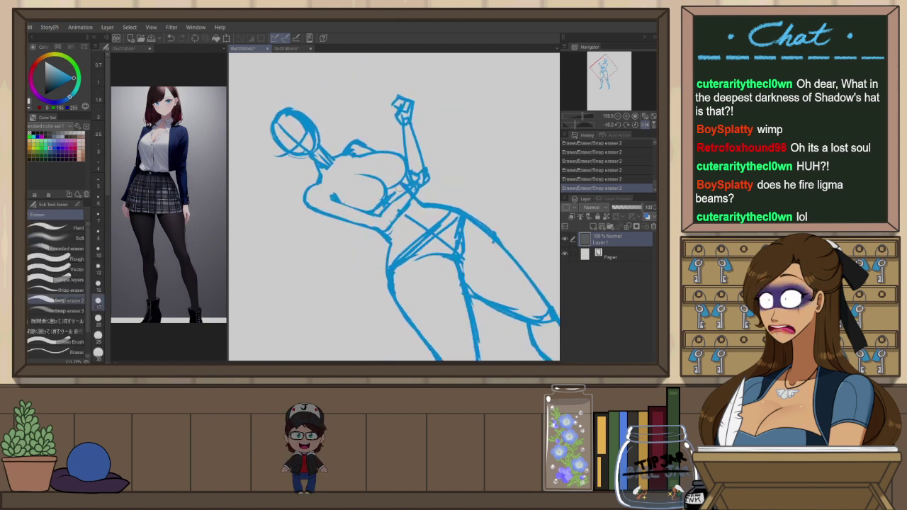
key("p")
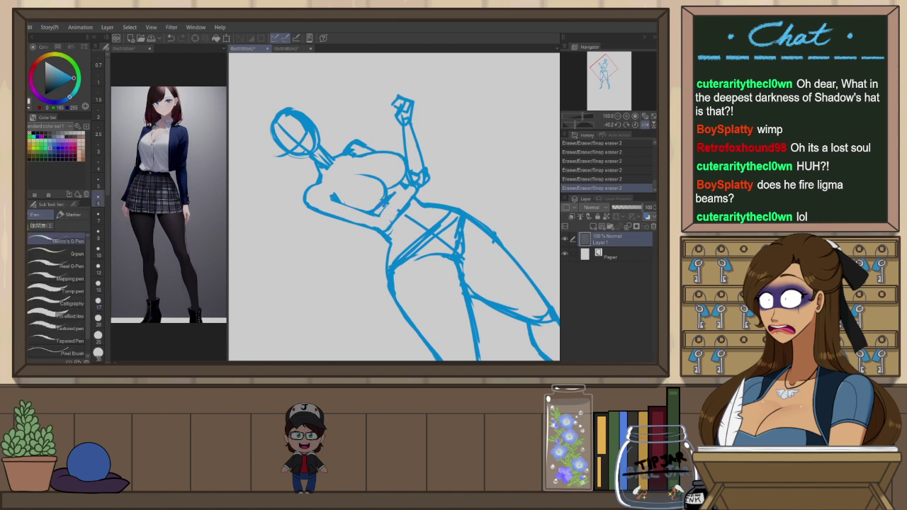
mouse_move(412, 187)
left_mouse_down()
mouse_move(381, 216)
mouse_move(391, 221)
left_mouse_up()
key("ctrl+z")
key("e")
left_click_drag(411, 190, 388, 225)
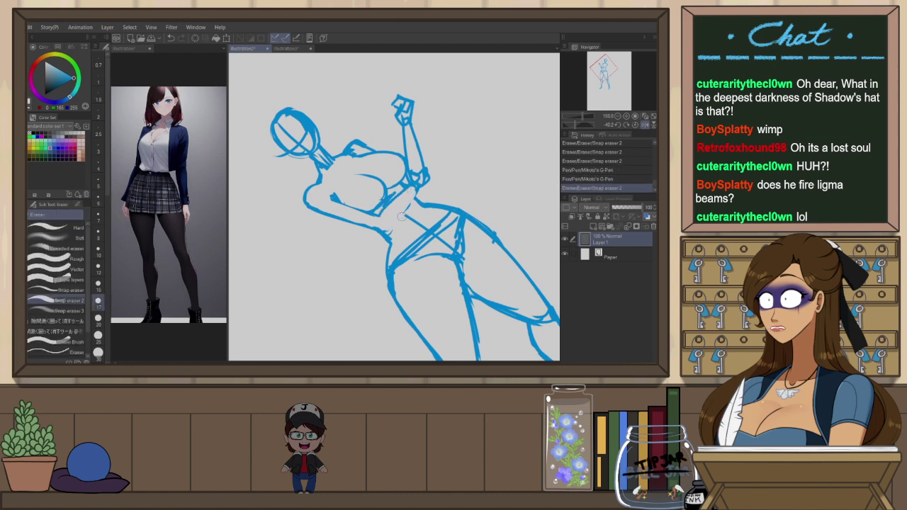
key("p")
key("ctrl+at")
Erase the rough outer line of the folded arm's upper arm and redraw it as one smooth curve from shoulder to elbow
key("e")
left_click_drag(348, 169, 372, 217)
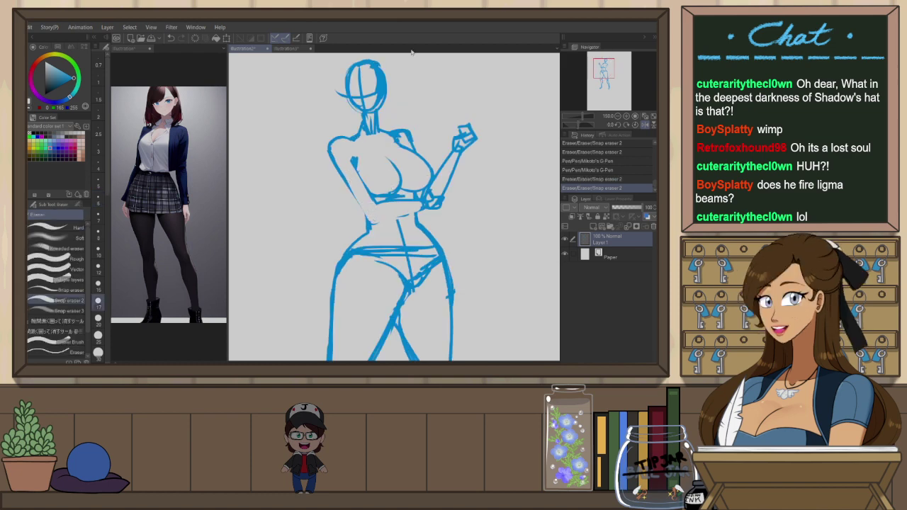
key("shift+space")
left_click_drag(494, 157, 487, 183)
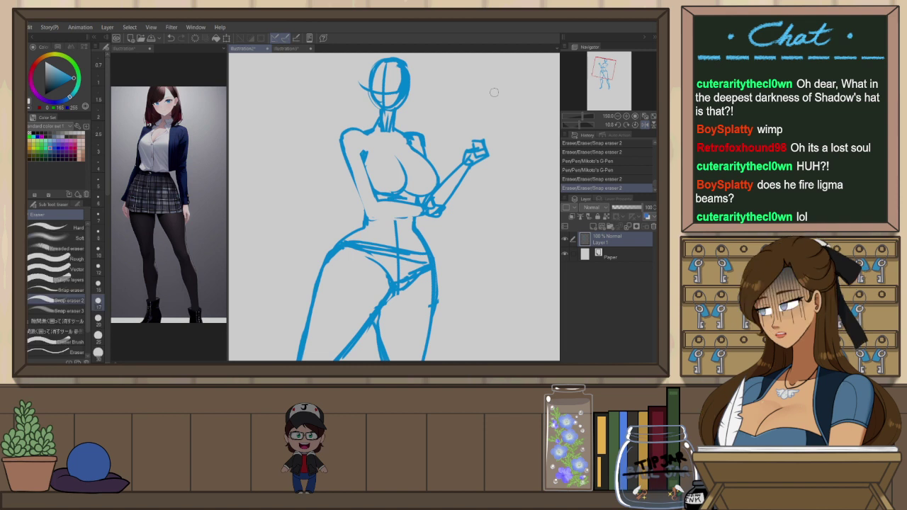
left_click_drag(346, 166, 366, 212)
key("p")
left_click_drag(343, 158, 363, 207)
key("ctrl+z")
left_click_drag(344, 159, 362, 211)
key("ctrl+z")
left_click_drag(343, 159, 365, 215)
key("ctrl+z")
key("ctrl+z")
left_click_drag(343, 142, 368, 219)
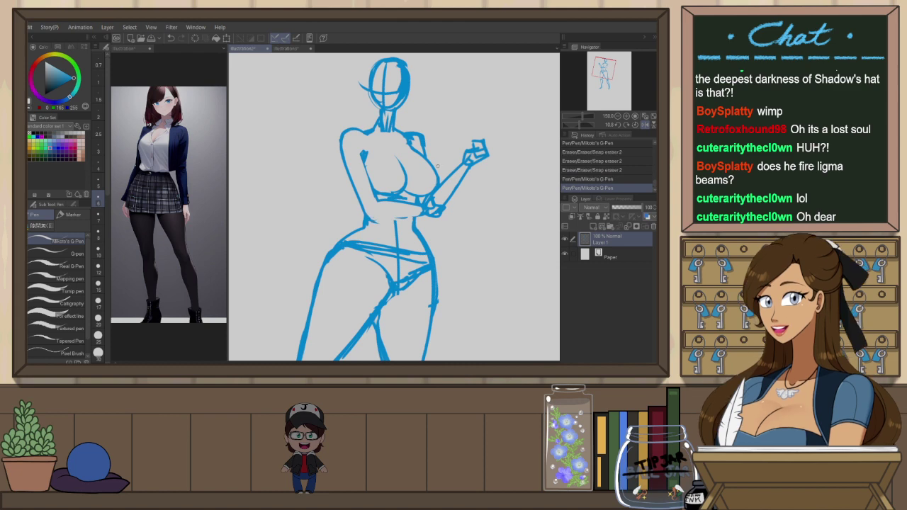
Redraw the lower contour of the folded forearm from elbow to wrist and return the canvas to its unmirrored view
key("ctrl+at")
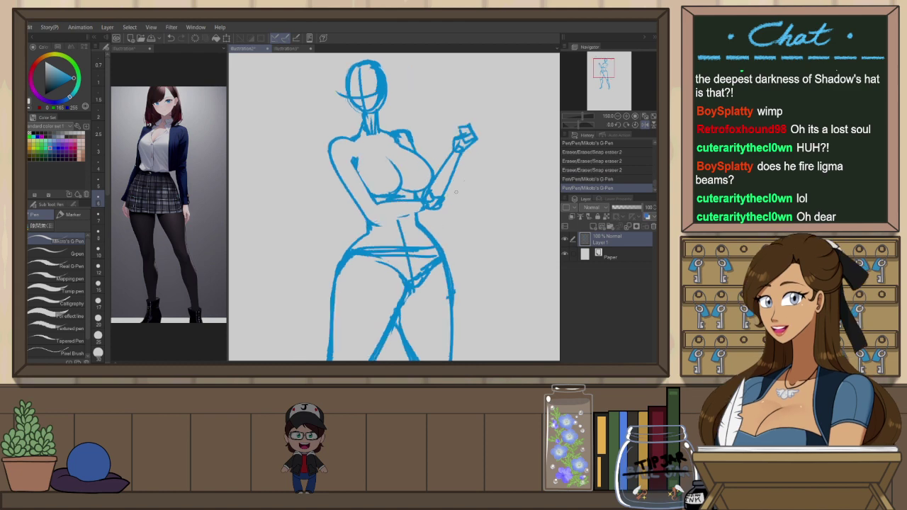
left_click_drag(379, 212, 418, 224)
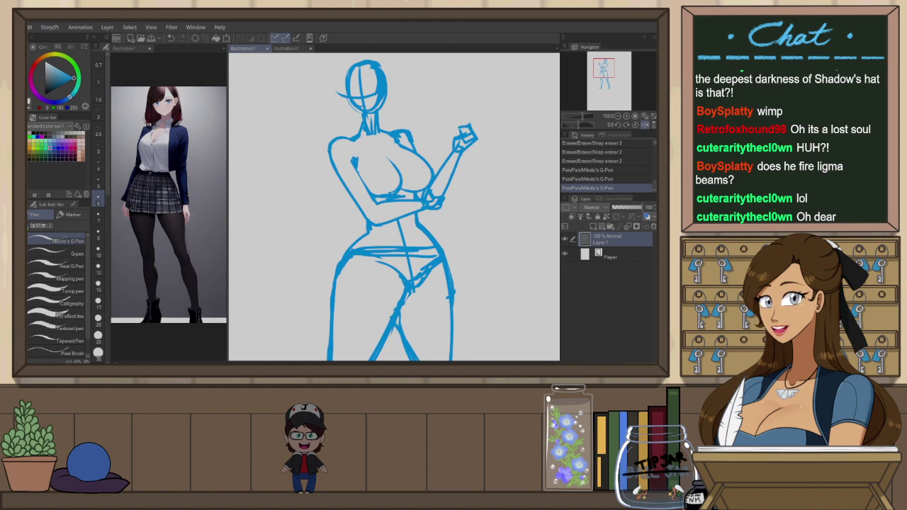
left_click(645, 125)
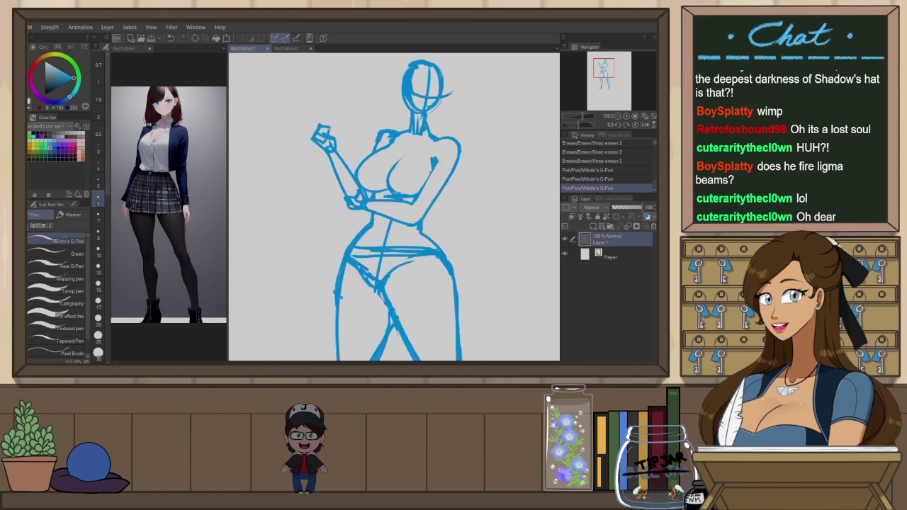
Erase the overlapping lines between the right-hand breast and the inner elbow of the folded arm
key("e")
left_click_drag(393, 185, 423, 178)
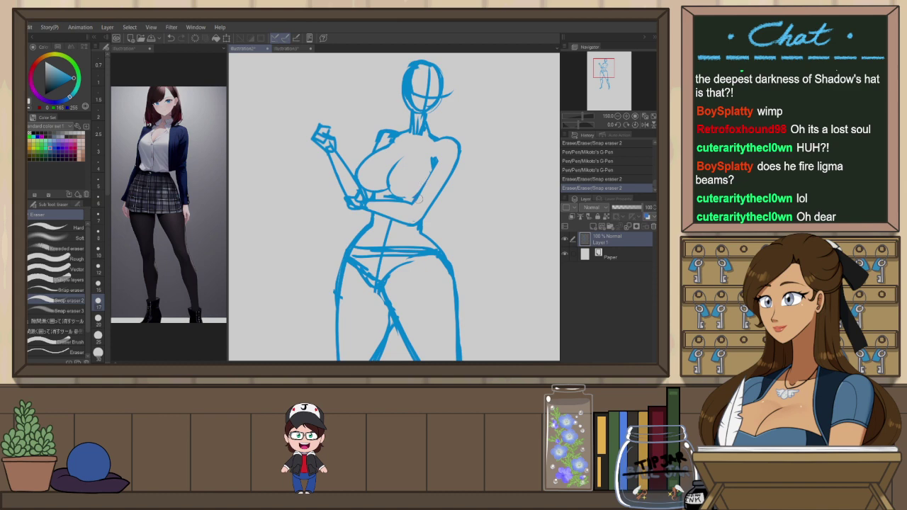
key("ctrl+z")
left_click_drag(415, 186, 433, 198)
key("p")
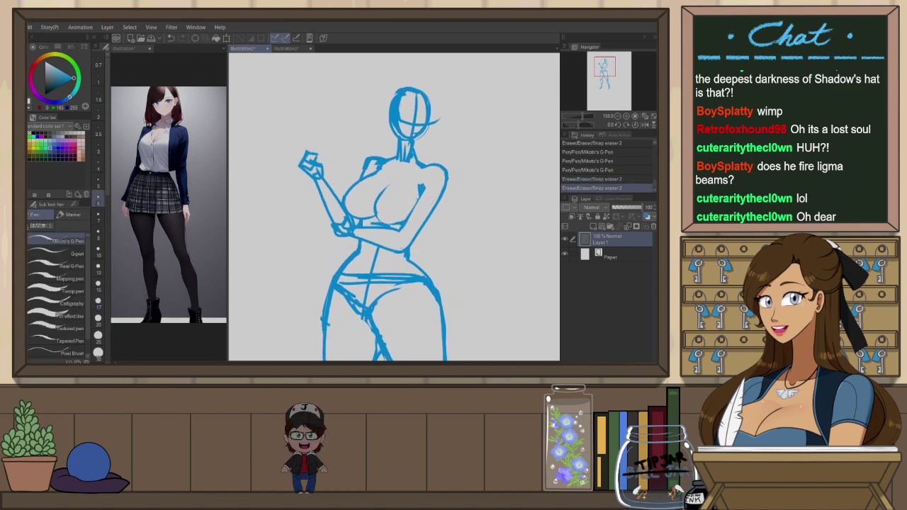
Erase the stray guideline end sticking out past the right-hand side of the head
key("e")
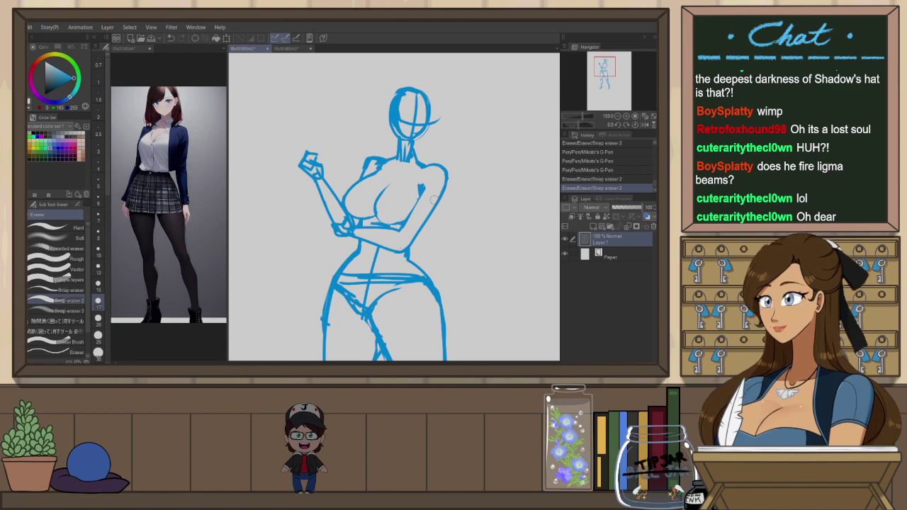
left_click_drag(435, 111, 433, 129)
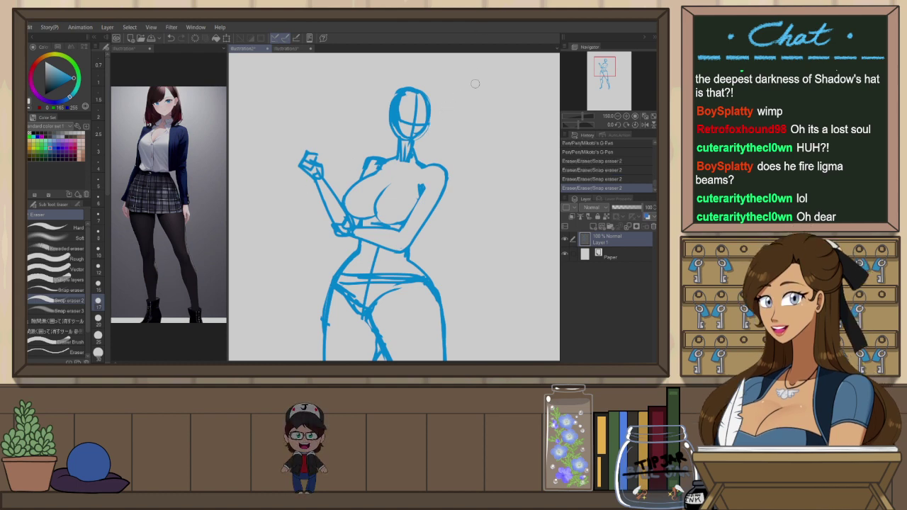
left_click_drag(465, 112, 442, 131)
Erase and redraw the curved side-plane line inside the left-hand side of the head
key("p")
left_click_drag(383, 113, 378, 143)
key("ctrl+z")
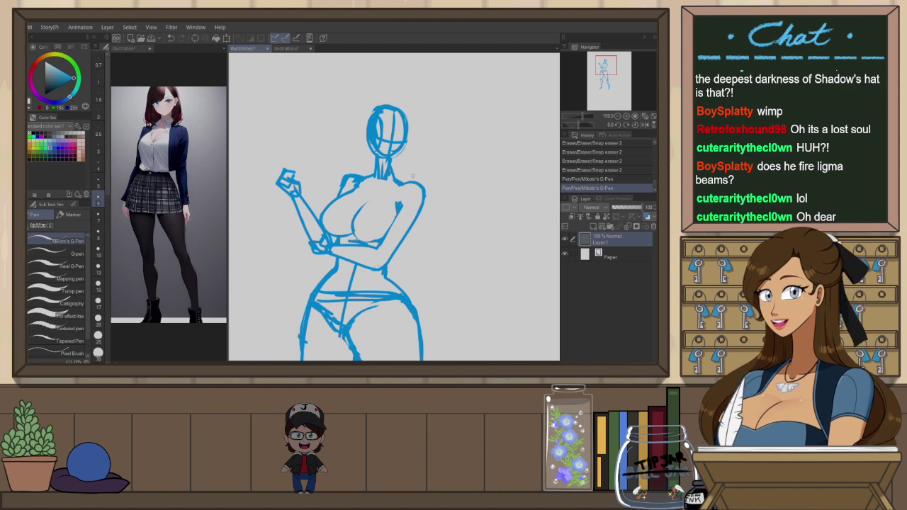
key("e")
left_click_drag(377, 119, 370, 154)
key("p")
key("ctrl+z")
mouse_move(375, 110)
left_mouse_down()
mouse_move(369, 119)
mouse_move(394, 119)
left_mouse_up()
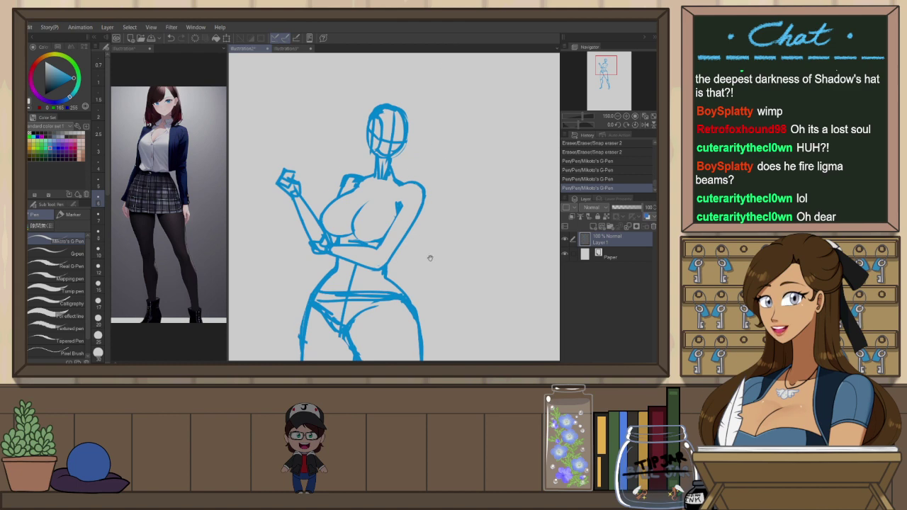
Clean up the chin and redraw the right-hand contour of the head from the temple down to the jaw
left_click_drag(429, 258, 428, 230)
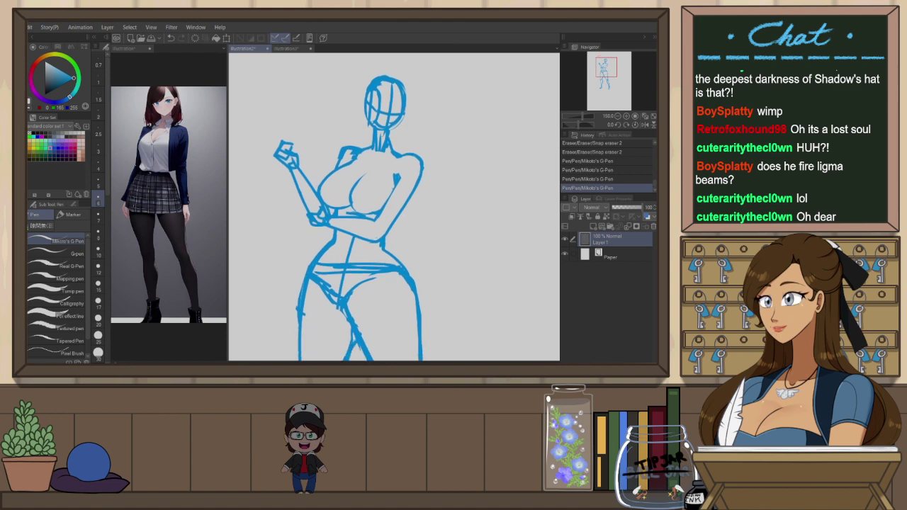
key("e")
mouse_move(378, 123)
left_mouse_down()
mouse_move(402, 118)
mouse_move(392, 104)
mouse_move(389, 133)
left_mouse_up()
key("p")
key("ctrl+z")
left_click_drag(405, 101, 402, 121)
left_click_drag(400, 82, 405, 101)
key("ctrl+z")
key("ctrl+y")
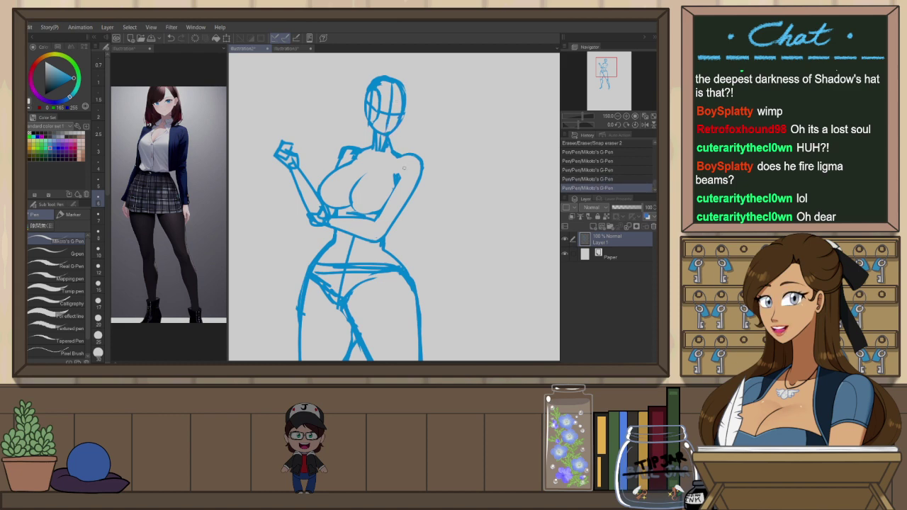
Check the figure in mirrored view and erase the excess line along the jaw beside the neck
key("h")
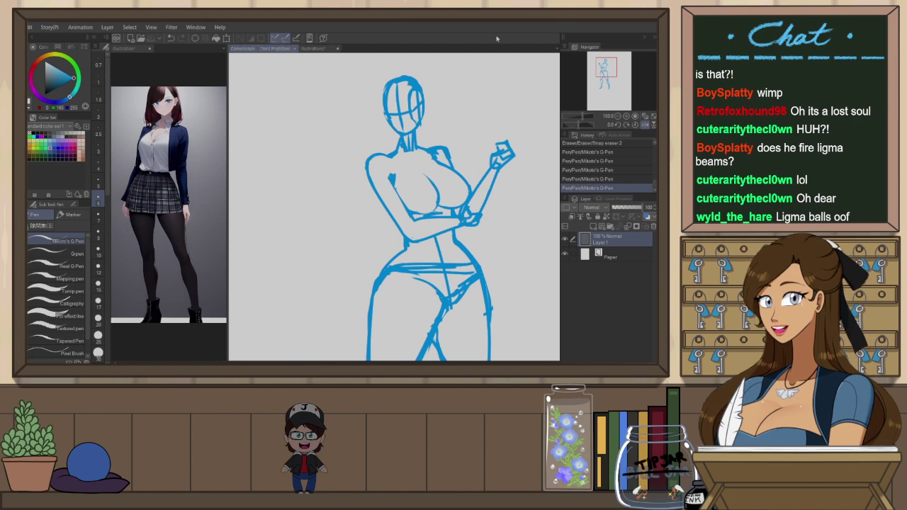
left_click_drag(483, 99, 468, 121)
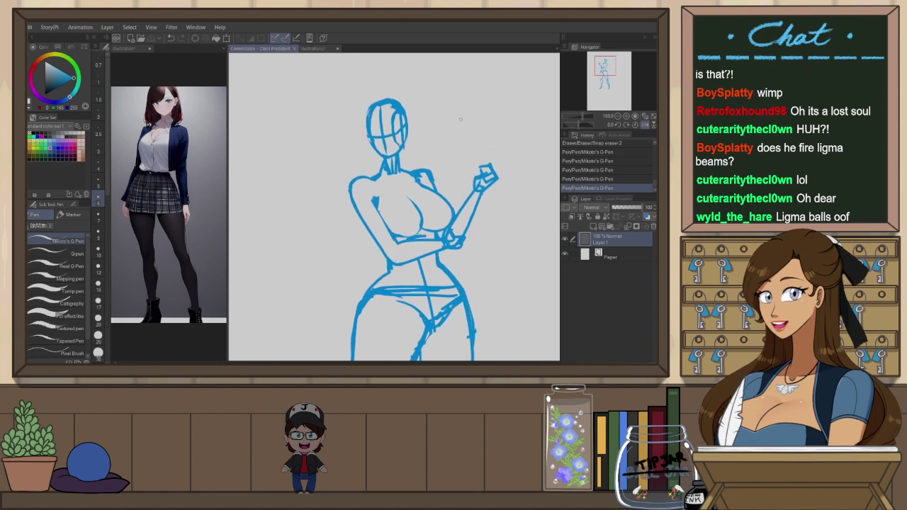
key("e")
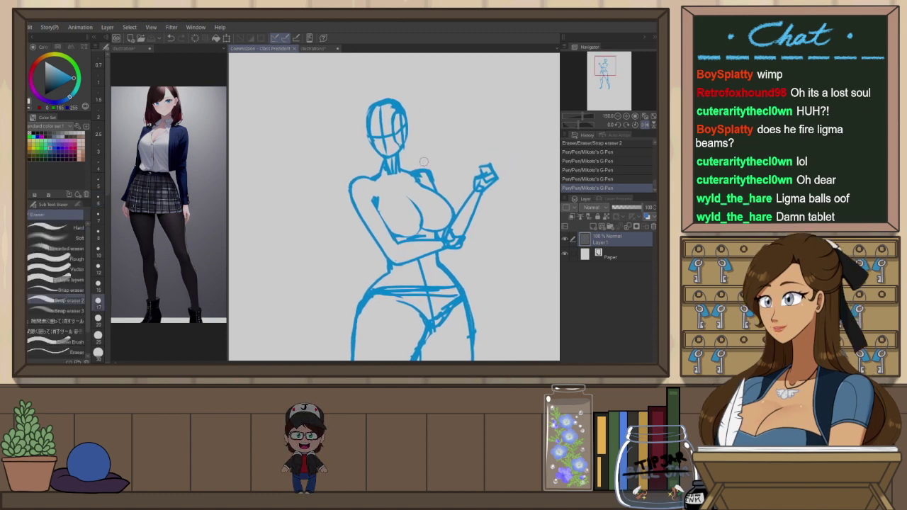
left_click_drag(402, 154, 404, 144)
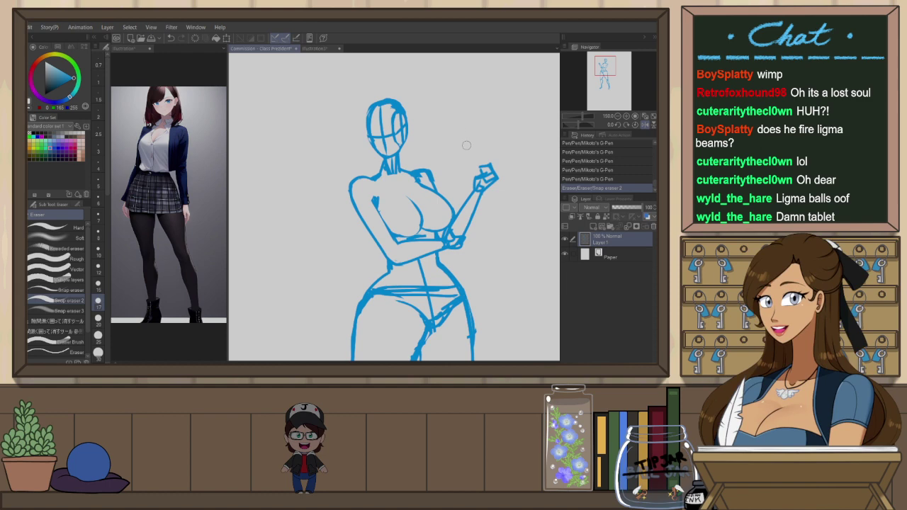
Restore the unmirrored view and sketch the collarbones across the base of the neck
key("h")
key("p")
left_click_drag(405, 164, 423, 179)
key("ctrl+z")
key("ctrl+z")
key("ctrl+z")
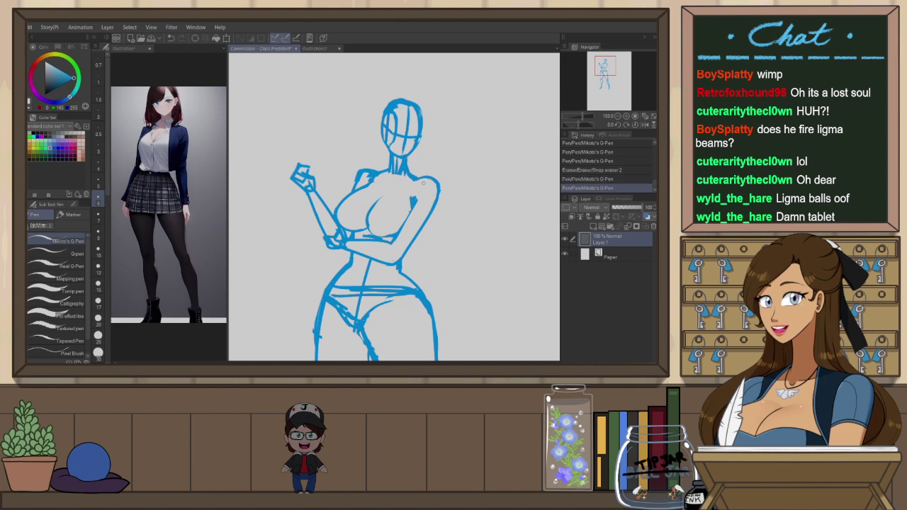
key("e")
key("p")
mouse_move(381, 176)
left_mouse_down()
mouse_move(394, 185)
mouse_move(413, 178)
left_mouse_up()
key("ctrl+z")
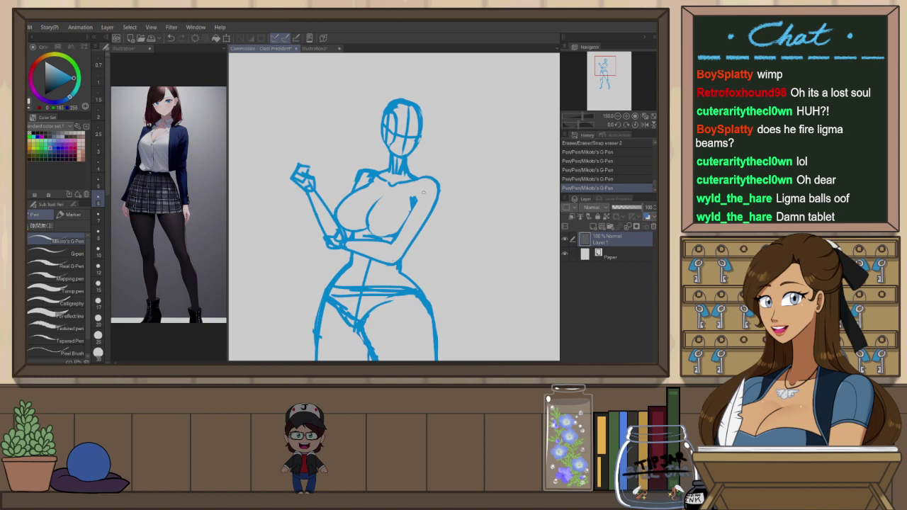
Thin the heavy armpit mark on the folded arm and replace the head's upper guideline with a curved one
key("e")
left_click_drag(419, 198, 415, 211)
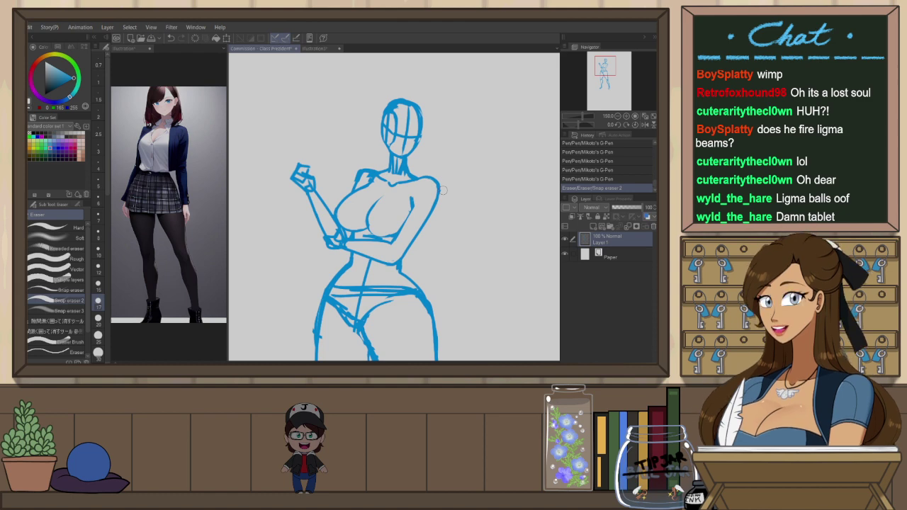
mouse_move(391, 109)
left_mouse_down()
mouse_move(414, 110)
mouse_move(414, 126)
mouse_move(396, 119)
mouse_move(419, 117)
left_mouse_up()
key("p")
key("ctrl+z")
key("ctrl+z")
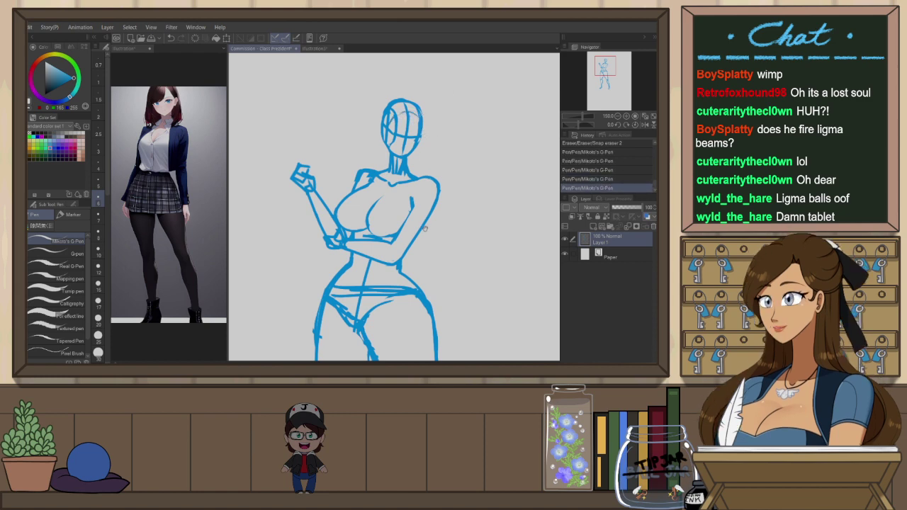
Erase the inner contour of the right-hand lower leg and redraw it with a curved calf down to the ankle
left_click_drag(426, 228, 417, 233)
scroll(422, 212, "down", 1)
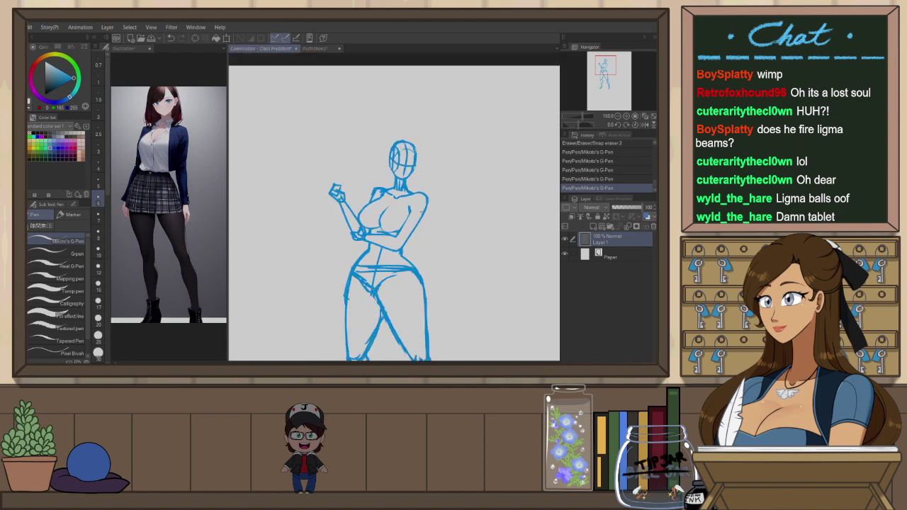
scroll(422, 215, "down", 1)
left_click_drag(462, 292, 447, 216)
key("e")
scroll(410, 223, "up", 1)
mouse_move(409, 250)
left_mouse_down()
mouse_move(417, 289)
mouse_move(404, 241)
mouse_move(418, 315)
left_mouse_up()
left_click(422, 315)
key("p")
left_click_drag(402, 280, 412, 301)
left_click_drag(410, 299, 420, 324)
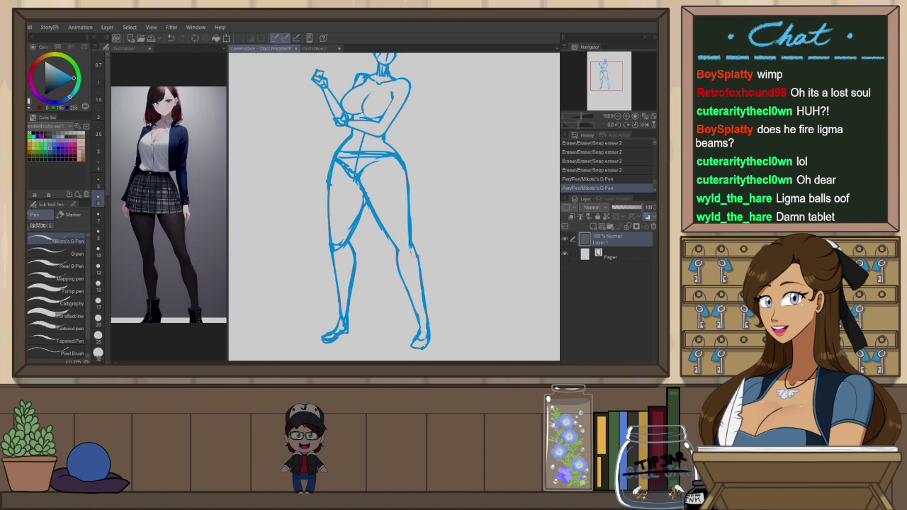
Mirror the canvas view and erase excess strokes along the calf below the folded arm's elbow
key("h")
key("e")
left_click_drag(372, 259, 369, 300)
key("ctrl+z")
left_click_drag(375, 265, 365, 326)
key("ctrl+z")
left_click_drag(373, 273, 370, 328)
key("ctrl+z")
key("p")
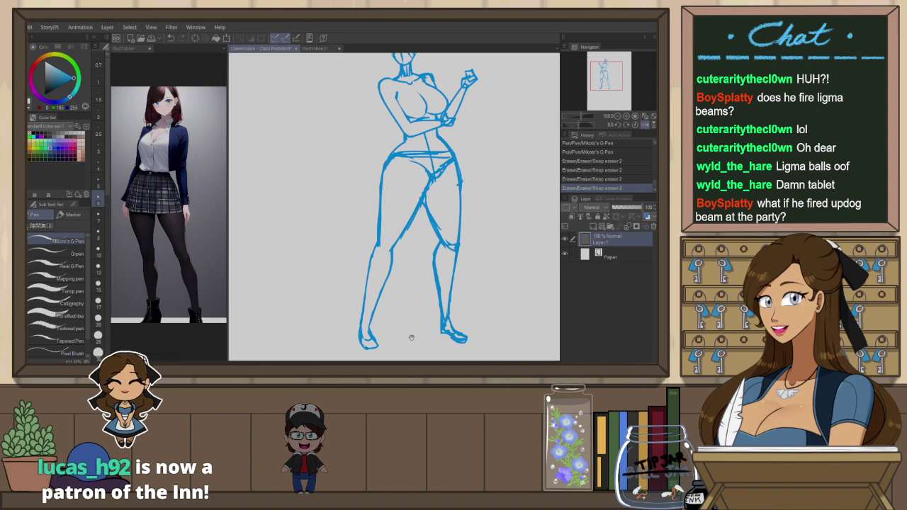
Refine the calf and ankle lines of that same leg, and return the canvas to its unmirrored view
left_click_drag(412, 337, 406, 317)
mouse_move(383, 254)
left_mouse_down()
mouse_move(363, 303)
mouse_move(372, 323)
left_mouse_up()
key("ctrl+z")
left_click_drag(358, 320, 371, 326)
left_click_drag(451, 280, 439, 328)
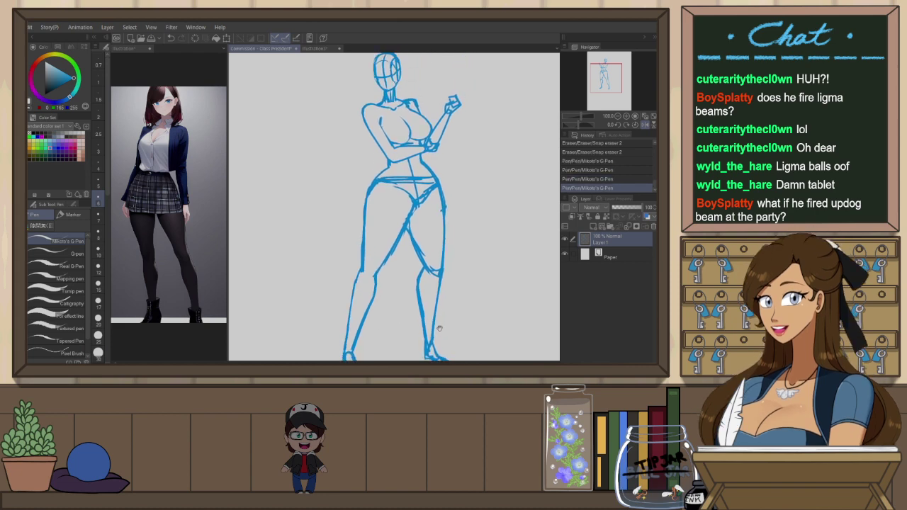
key("h")
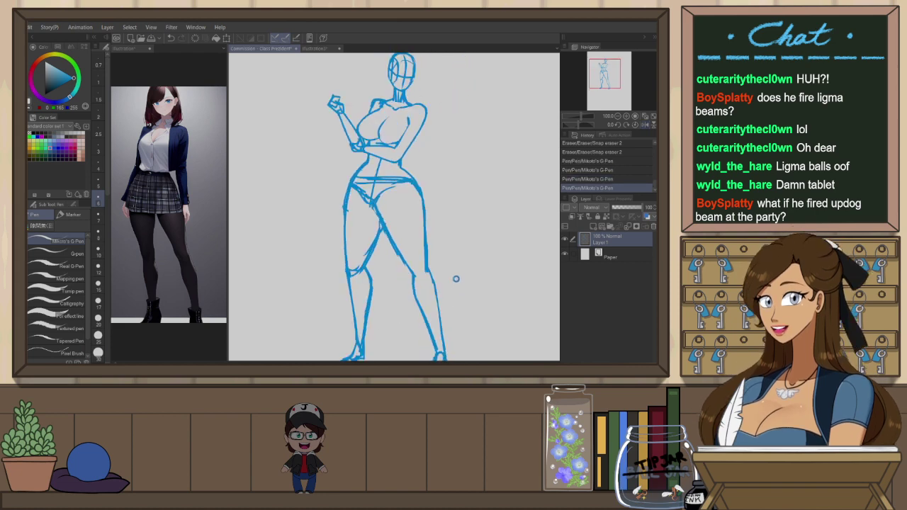
Sketch the skirt's outer edge below the raised hand and several pleat lines running down over the thighs
left_click_drag(456, 256, 456, 299)
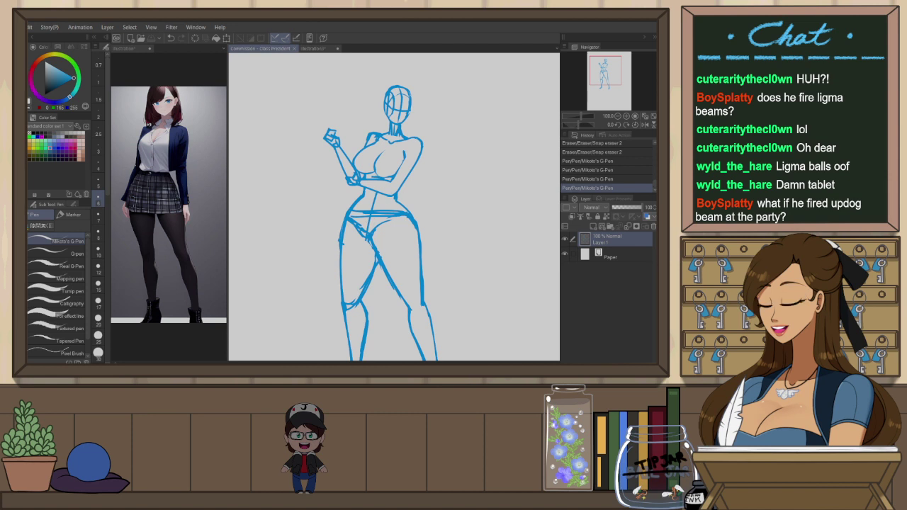
left_click_drag(344, 217, 332, 262)
key("ctrl+z")
mouse_move(338, 214)
left_mouse_down()
mouse_move(333, 268)
mouse_move(350, 271)
left_mouse_up()
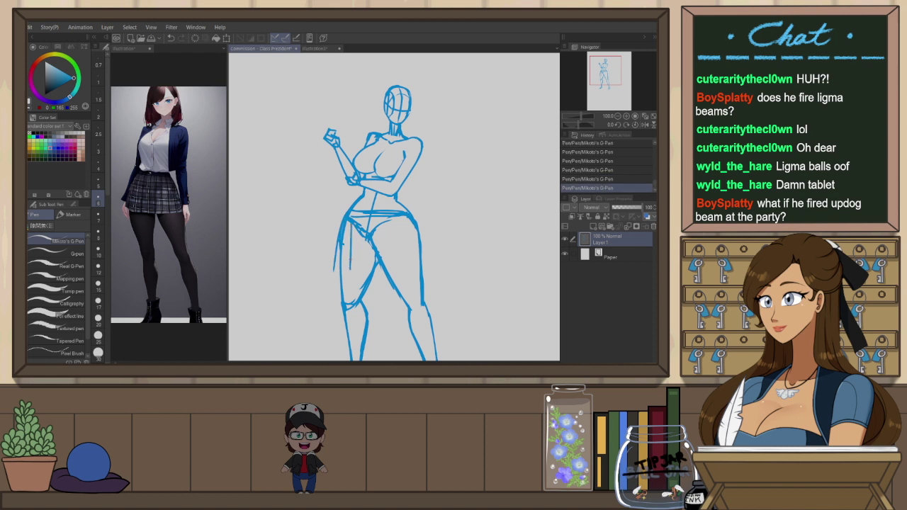
left_click_drag(363, 235, 361, 272)
left_click_drag(394, 225, 404, 268)
key("ctrl+z")
left_click_drag(413, 225, 420, 265)
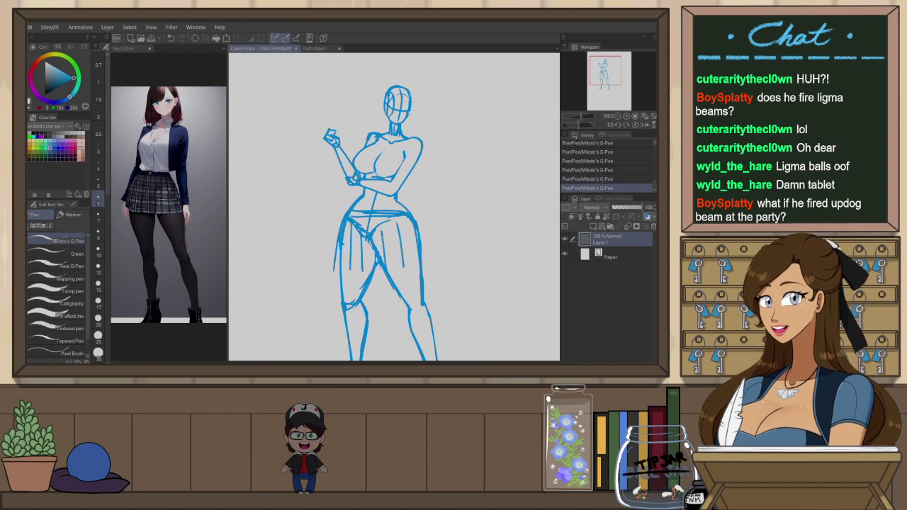
Sketch the skirt's outer edge below the folded arm's elbow and close the skirt with a hem across both thighs
left_click_drag(412, 213, 435, 267)
key("ctrl+z")
left_click_drag(413, 215, 423, 261)
key("ctrl+z")
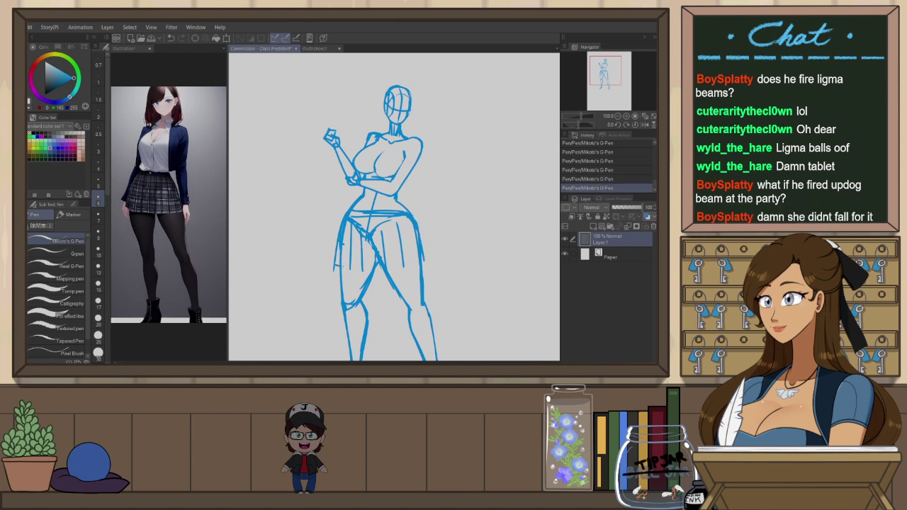
left_click_drag(353, 270, 419, 266)
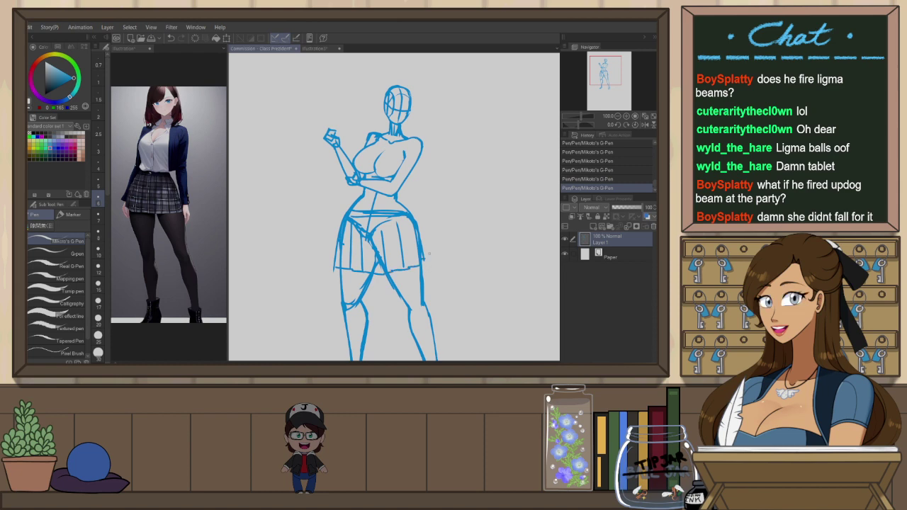
scroll(429, 253, "down", 3)
scroll(447, 255, "up", 1)
left_click_drag(449, 256, 421, 229)
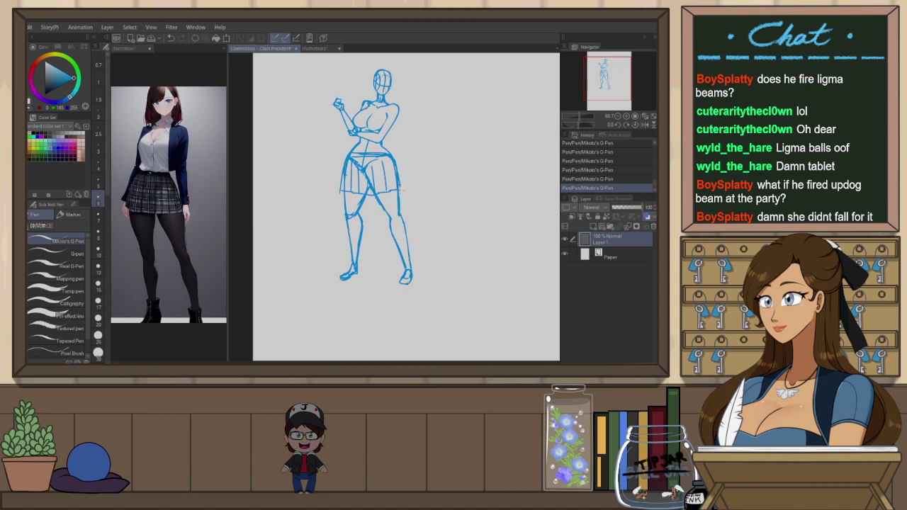
Lasso the leg below the raised hand and rotate it slightly inward, then clear the selection
key("m")
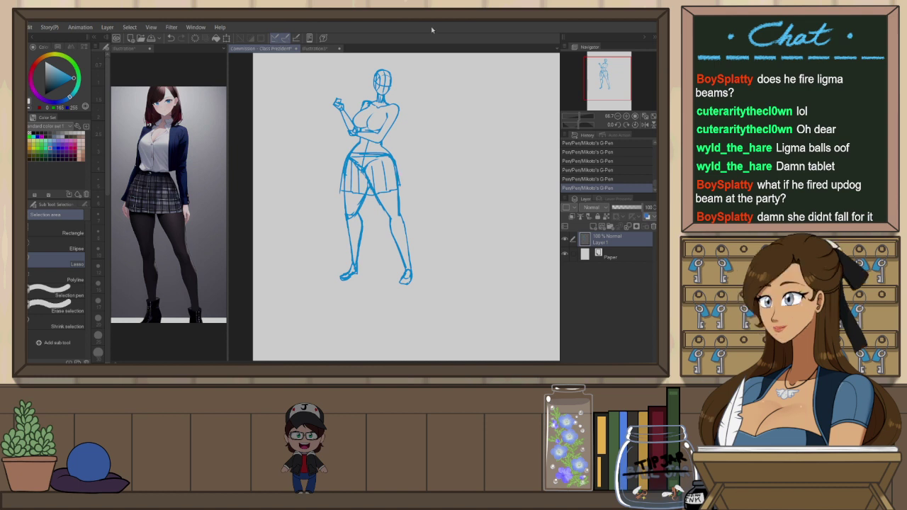
mouse_move(378, 201)
left_mouse_down()
mouse_move(378, 236)
mouse_move(339, 291)
mouse_move(324, 217)
mouse_move(352, 155)
left_mouse_up()
scroll(385, 178, "up", 2)
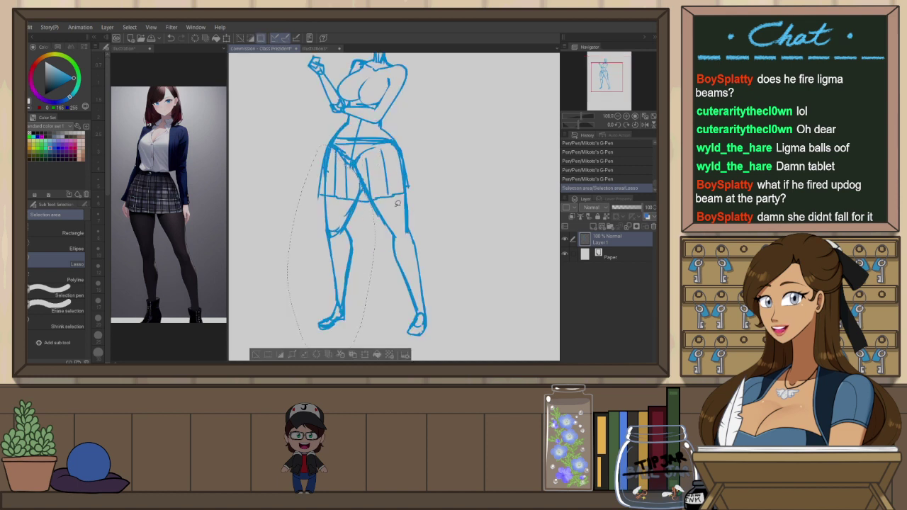
key("ctrl+t")
left_click_drag(402, 220, 378, 231)
left_click(323, 354)
key("ctrl+d")
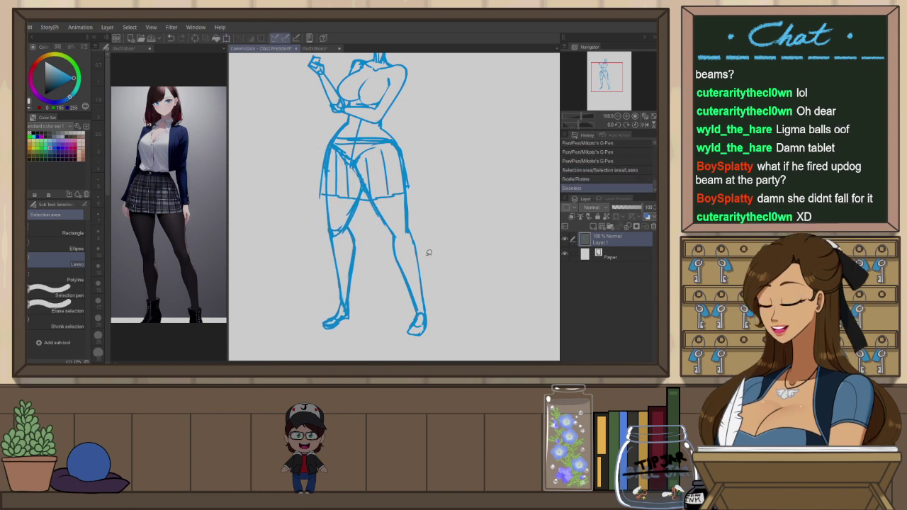
Erase and redraw the calf, ankle and foot lines of the leg below the raised hand
left_click_drag(411, 268, 418, 297)
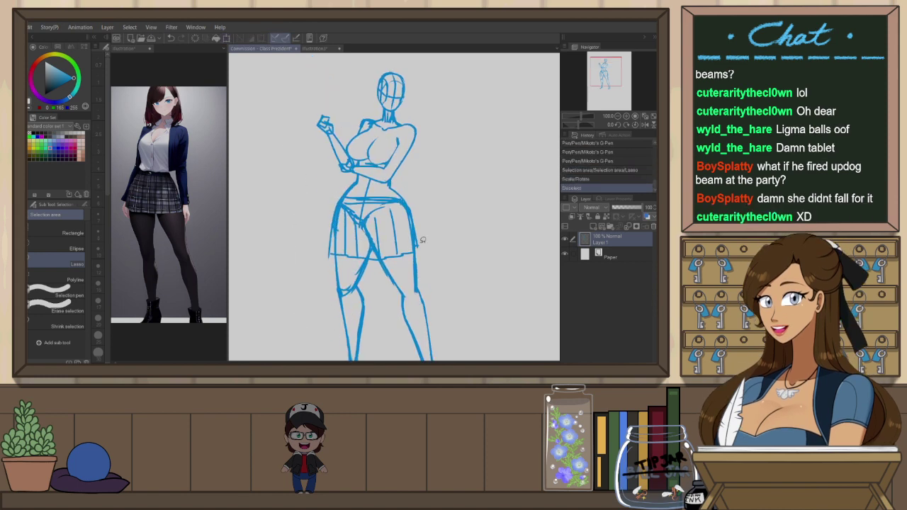
scroll(425, 199, "down", 1)
scroll(382, 282, "up", 1)
key("p")
left_click_drag(374, 248, 369, 285)
left_click_drag(368, 320, 367, 333)
mouse_move(362, 326)
left_mouse_down()
mouse_move(354, 335)
mouse_move(355, 323)
mouse_move(366, 334)
left_mouse_up()
key("e")
left_click_drag(367, 291, 367, 324)
key("p")
mouse_move(372, 275)
left_mouse_down()
mouse_move(369, 304)
mouse_move(349, 332)
mouse_move(368, 314)
mouse_move(360, 326)
left_mouse_up()
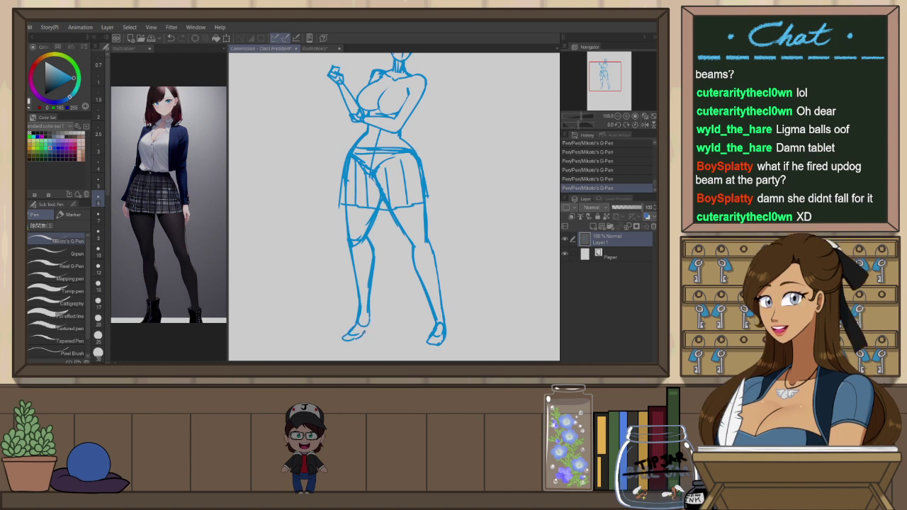
Undo the last strokes on that leg's foot and redraw it as a pointed, heeled shoe
key("ctrl+z")
key("ctrl+z")
key("ctrl+z")
mouse_move(359, 326)
left_mouse_down()
mouse_move(348, 337)
mouse_move(368, 329)
left_mouse_up()
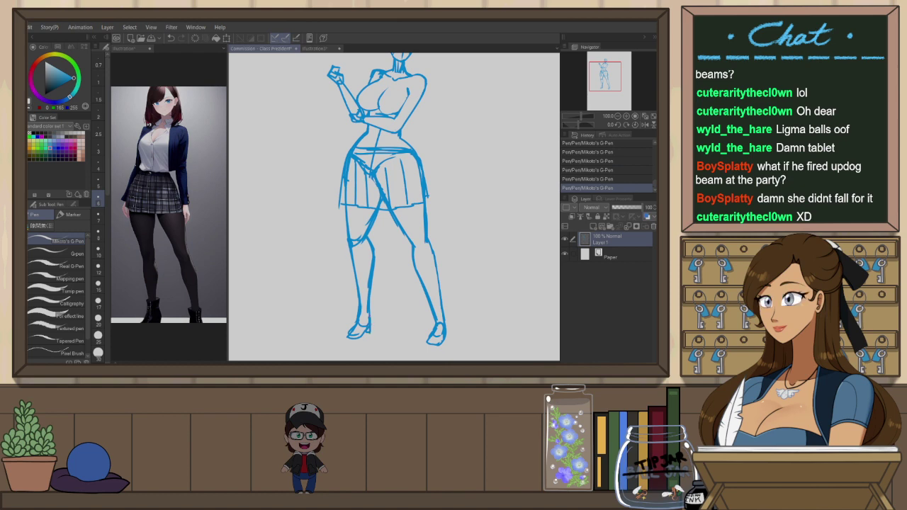
left_click_drag(392, 268, 389, 312)
left_click_drag(429, 242, 423, 258)
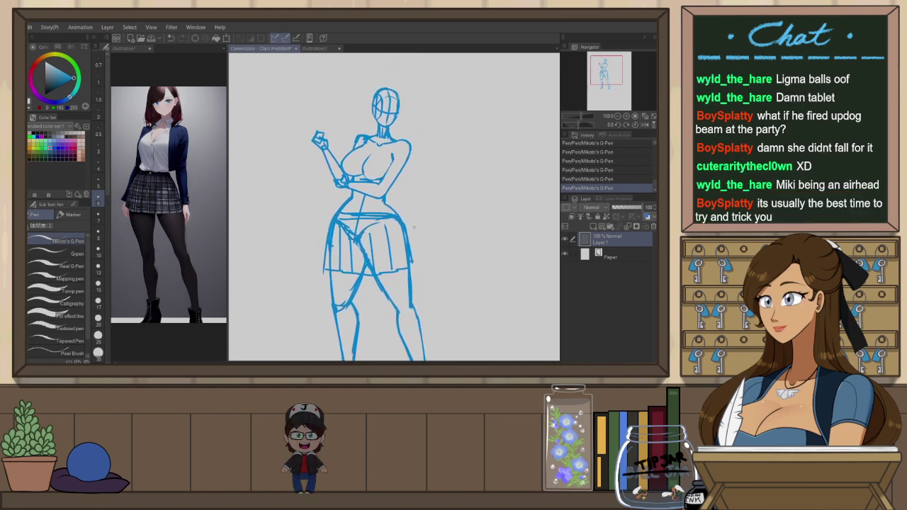
scroll(422, 234, "down", 1)
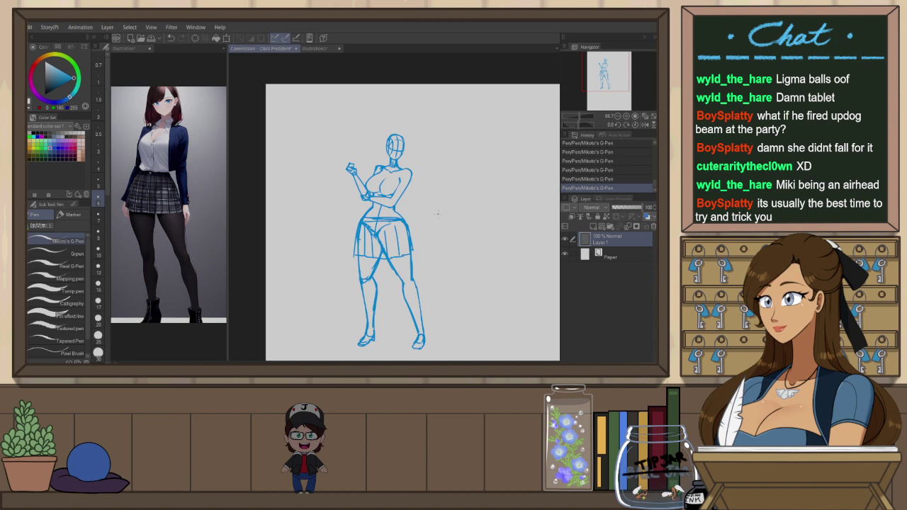
left_click_drag(439, 238, 427, 226)
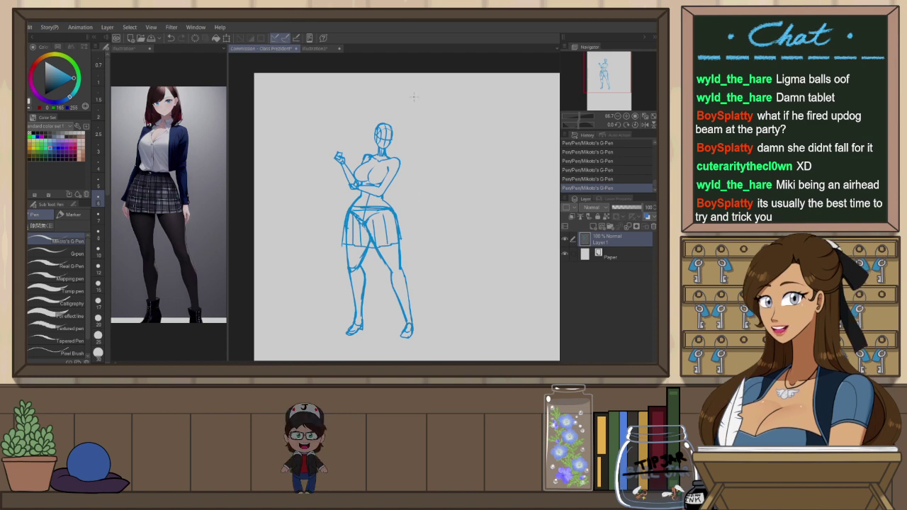
Erase part of the jaw beside the neck and redraw the jaw and neck lines more cleanly
scroll(388, 147, "up", 4)
key("e")
left_click_drag(387, 148, 389, 161)
key("p")
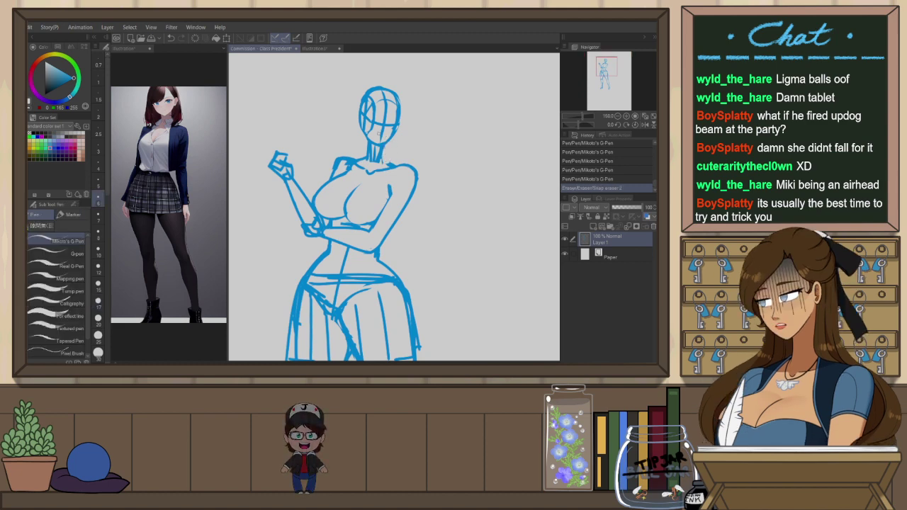
left_click_drag(383, 147, 395, 168)
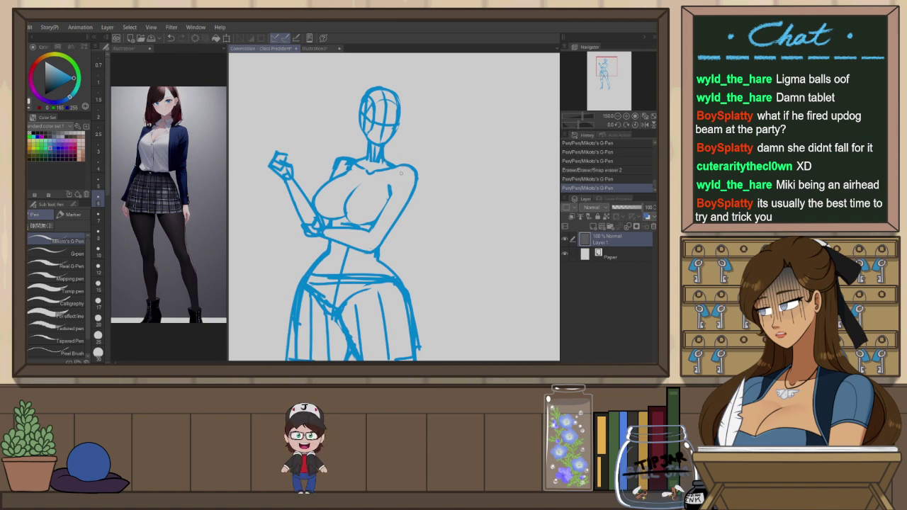
left_click_drag(417, 121, 411, 147)
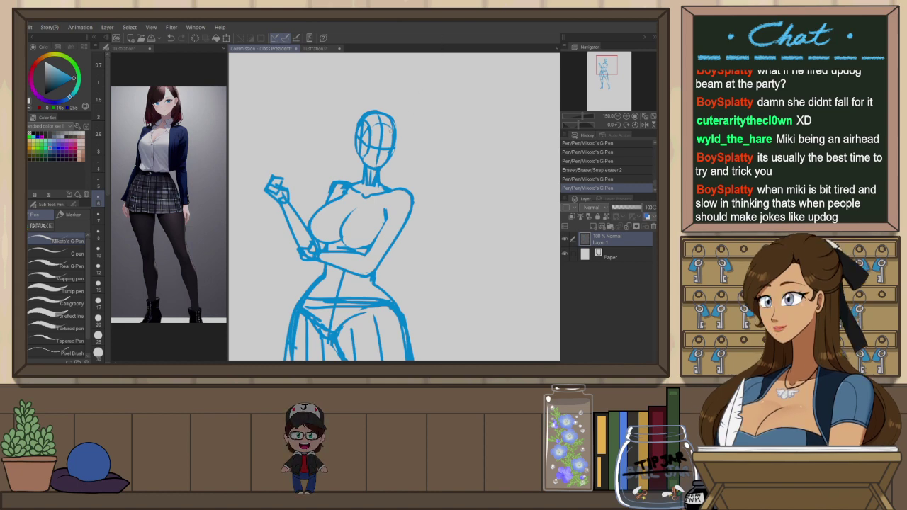
Erase excess strokes along the side of the head facing away from the raised hand
key("e")
left_click_drag(400, 113, 394, 162)
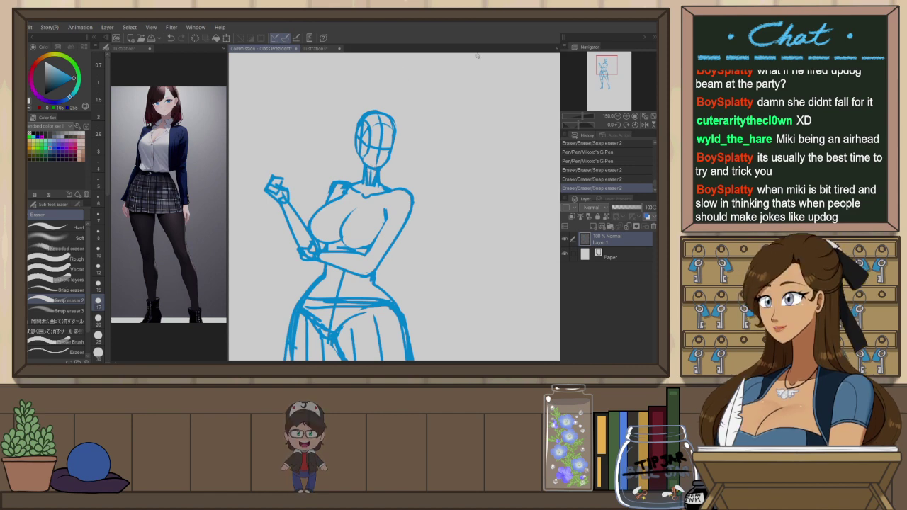
key("p")
scroll(403, 116, "down", 2)
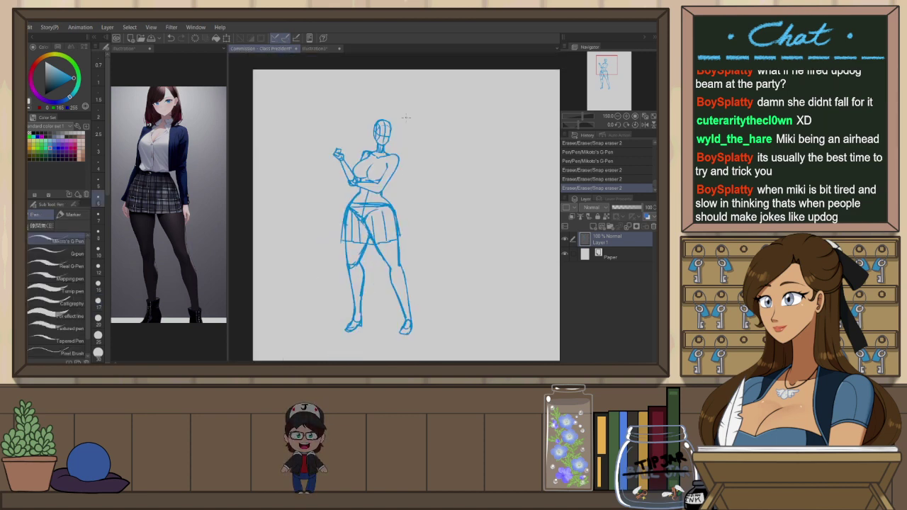
scroll(408, 177, "up", 1)
scroll(418, 198, "down", 2)
scroll(428, 209, "down", 1)
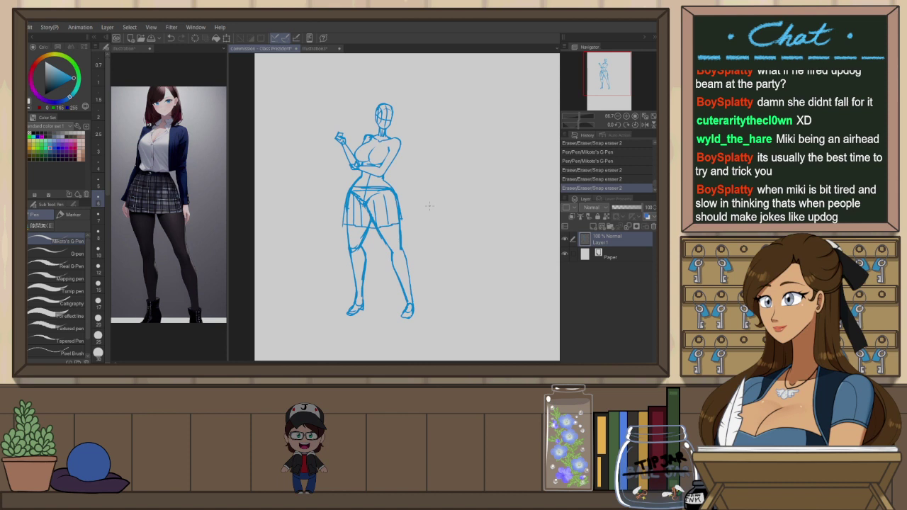
Erase the foot of the leg below the folded arm's elbow and redraw it as a front-facing shoe
key("e")
left_click_drag(405, 309, 407, 311)
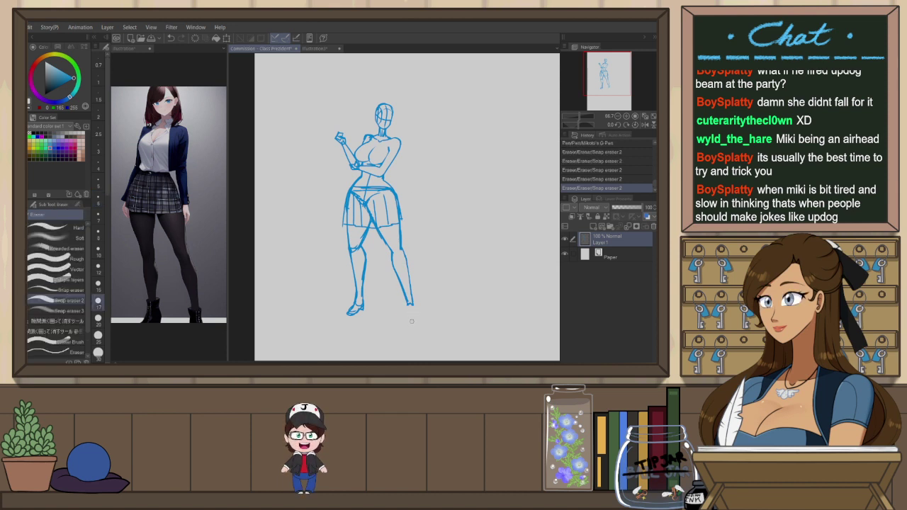
key("p")
left_click_drag(409, 305, 407, 314)
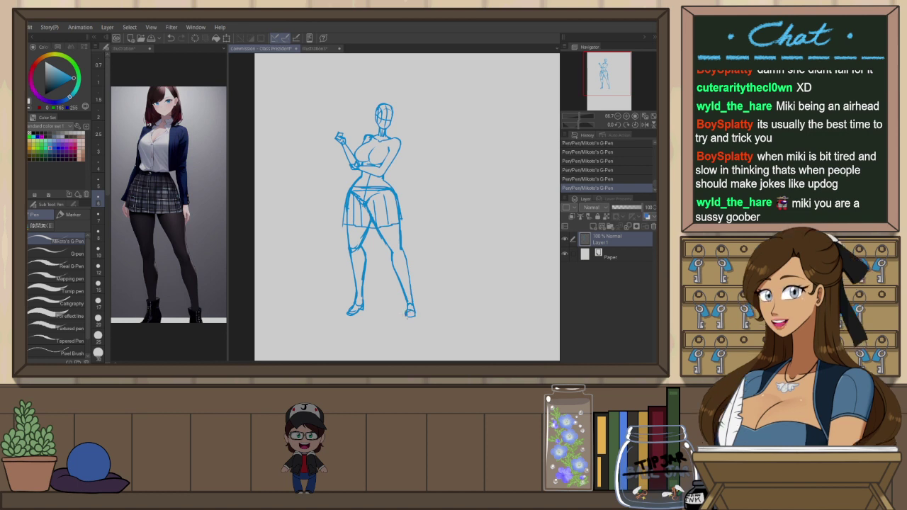
key("ctrl+z")
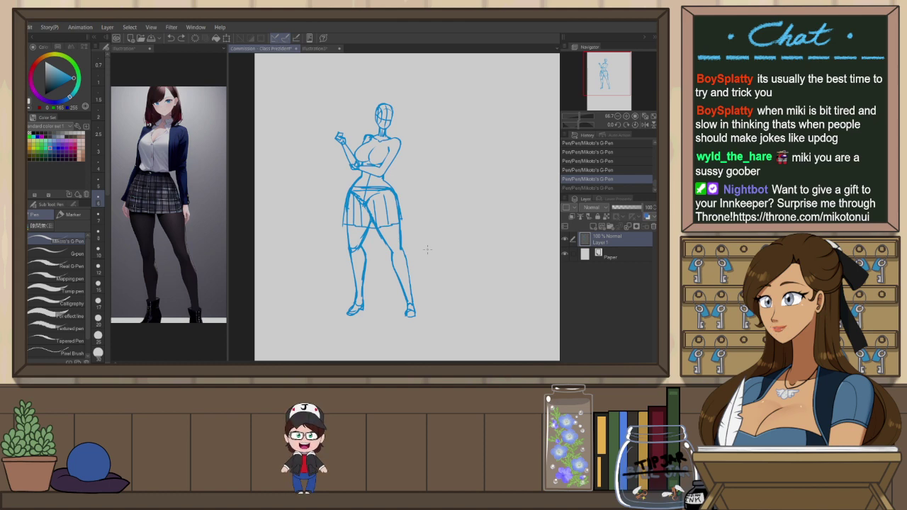
key("ctrl+y")
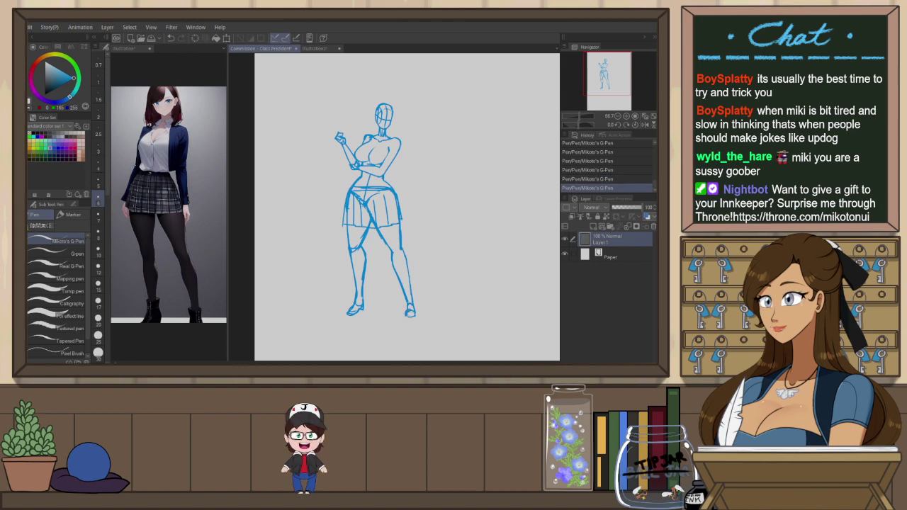
Lasso the raised forearm with its hand, rotate it more upright and reposition it at the elbow
scroll(393, 101, "up", 3)
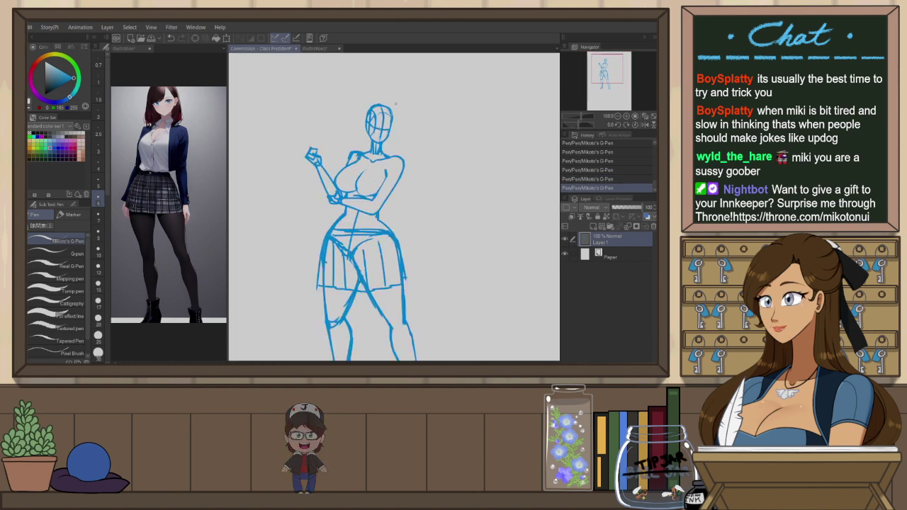
scroll(382, 97, "down", 3)
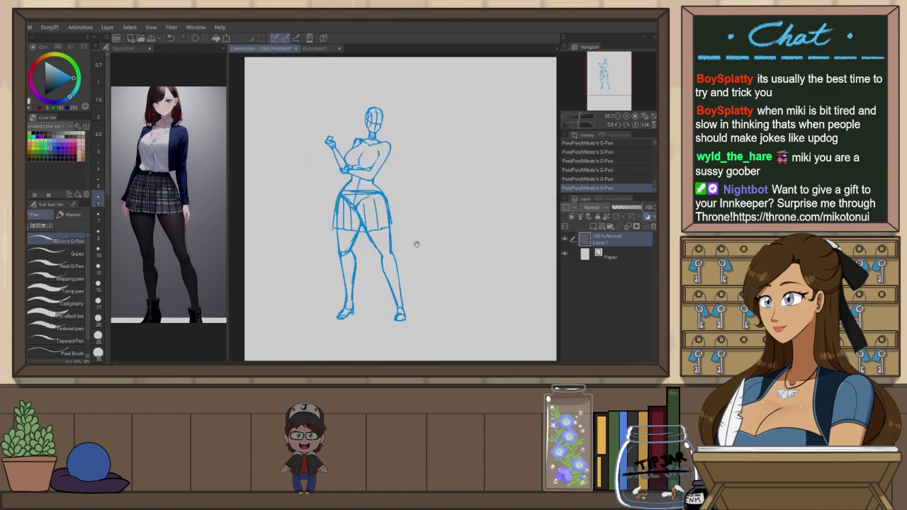
left_click_drag(414, 223, 417, 240)
scroll(368, 154, "up", 3)
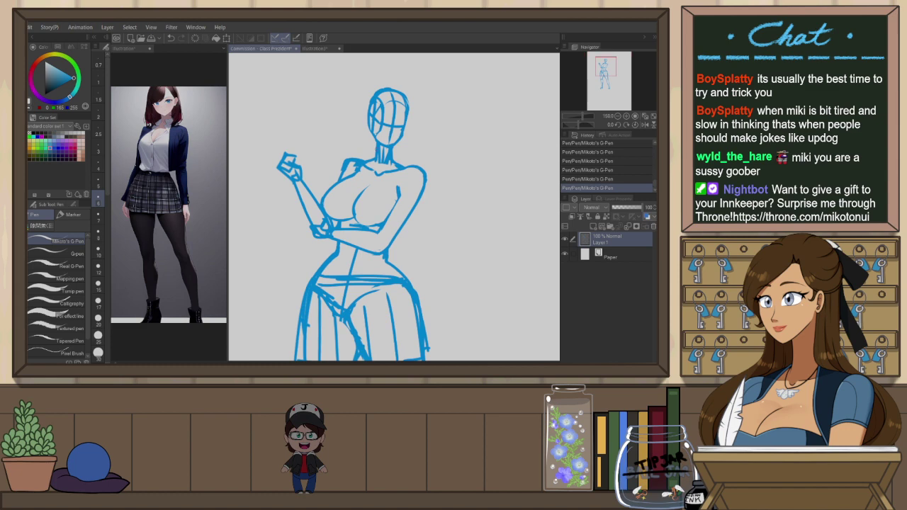
key("m")
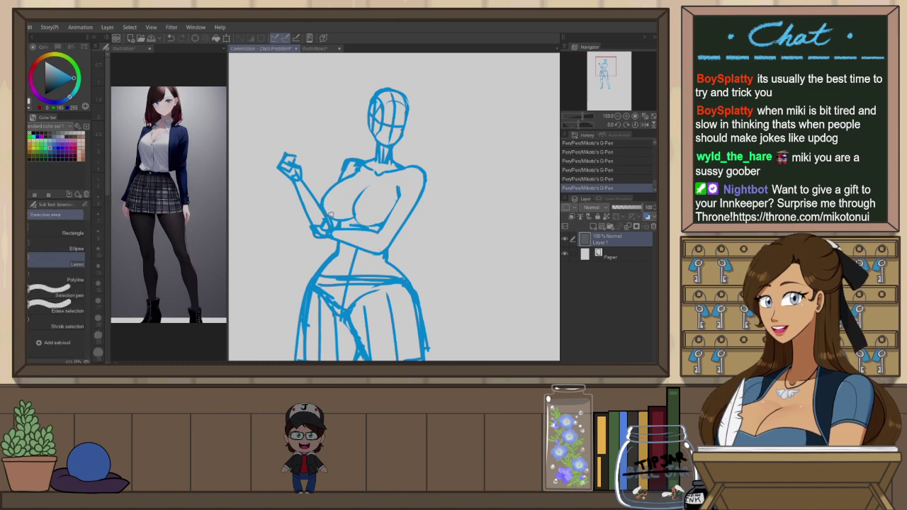
left_click_drag(314, 171, 308, 157)
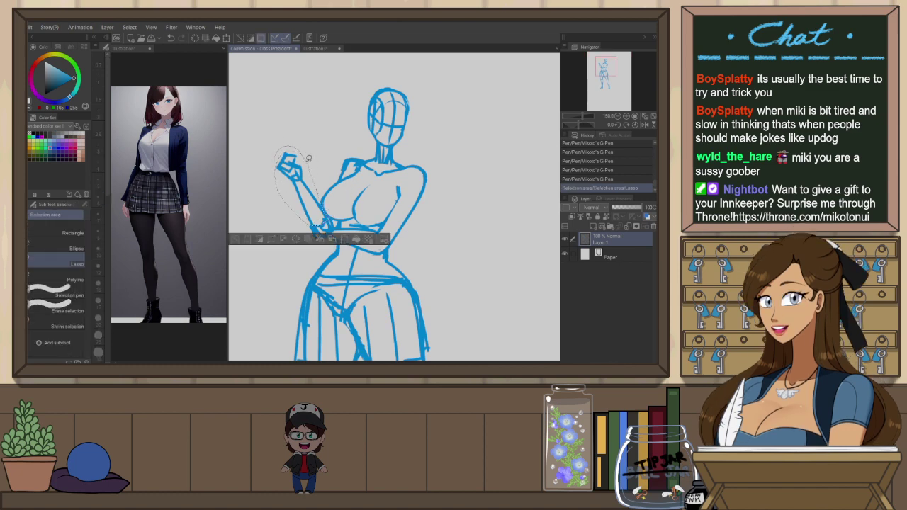
key("ctrl+t")
mouse_move(348, 180)
left_mouse_down()
mouse_move(328, 205)
mouse_move(335, 214)
left_mouse_up()
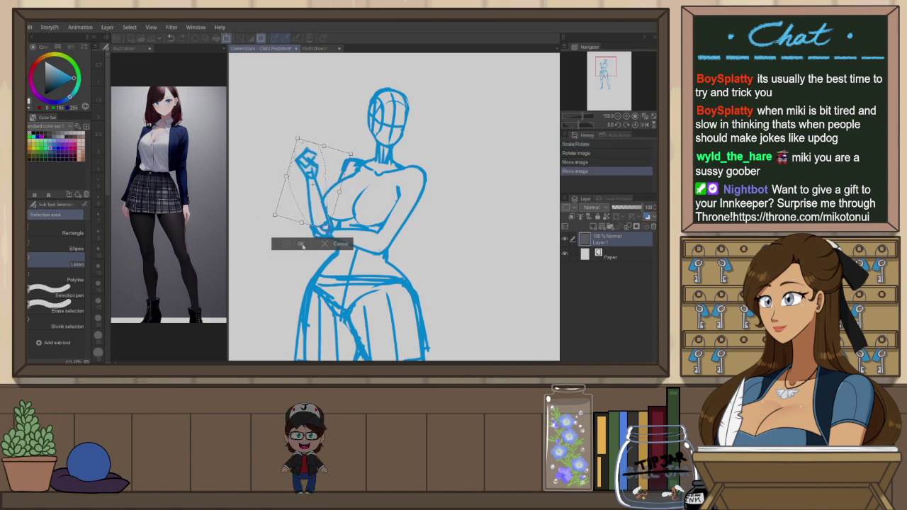
left_click(300, 244)
key("ctrl+d")
Lasso the raised hand, rotate it outward at the wrist and shift it into line with the forearm
left_click_drag(319, 176, 338, 133)
key("ctrl+t")
left_click_drag(307, 161, 298, 169)
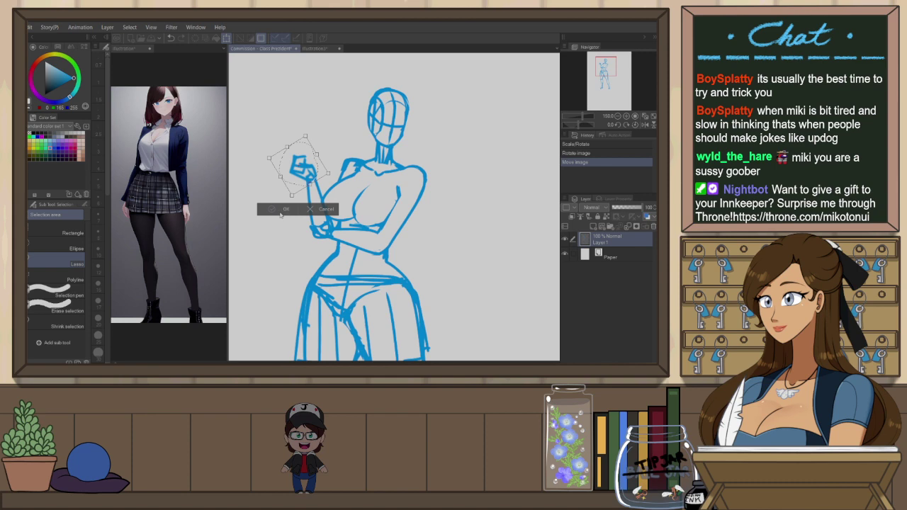
left_click(283, 212)
key("ctrl+d")
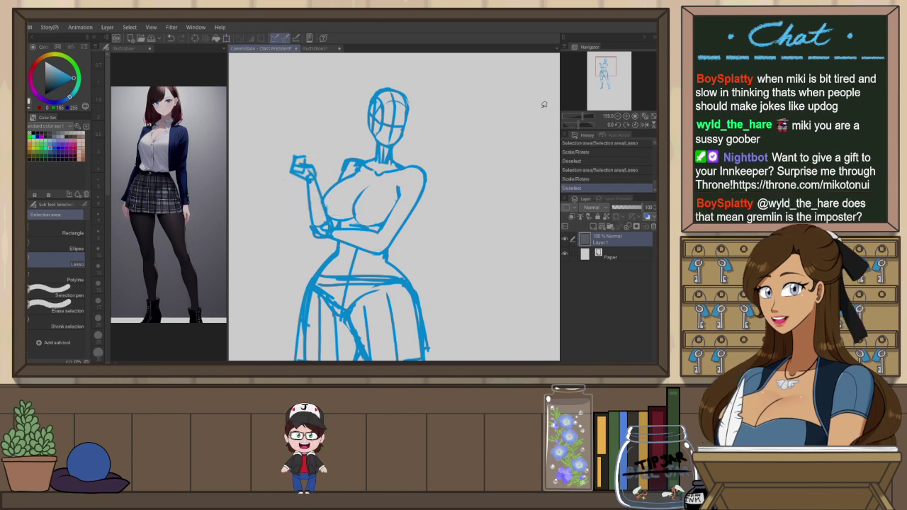
scroll(345, 101, "down", 5)
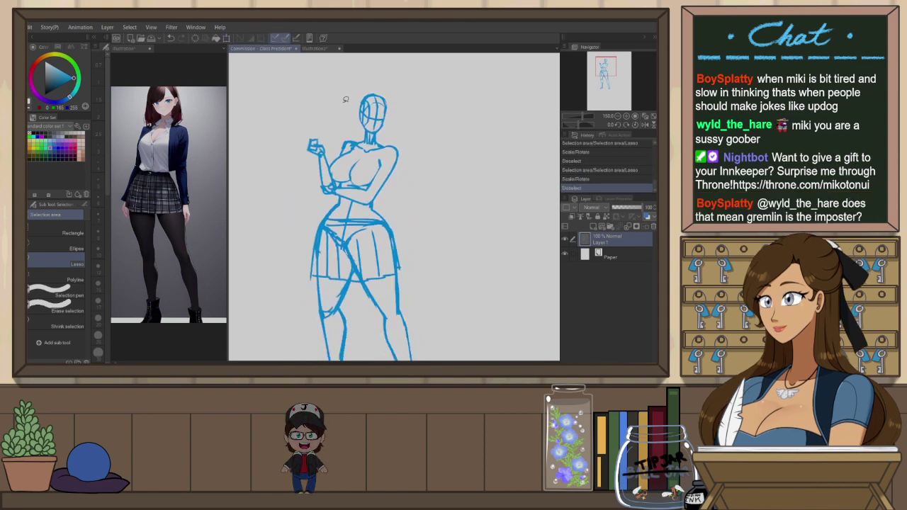
scroll(354, 106, "up", 1)
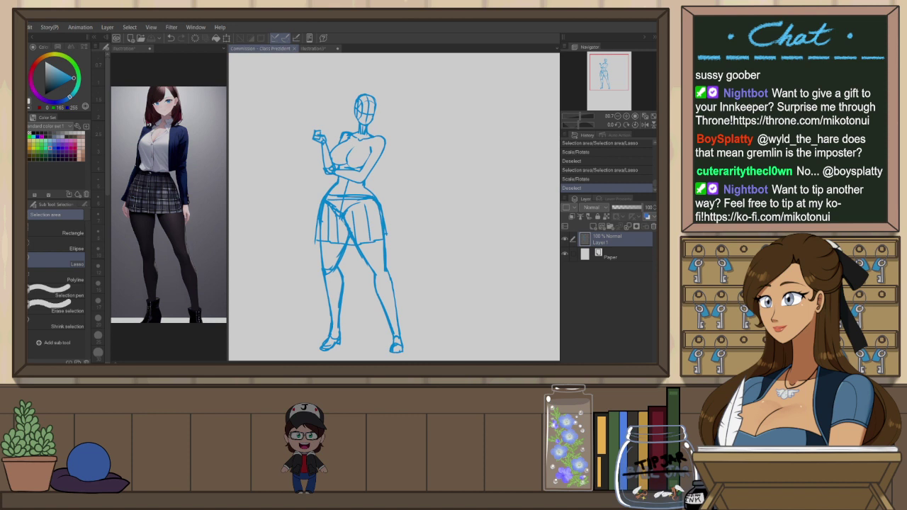
Draw the ankle-boot tops across both ankles with the pen, comparing the figure with and without them
left_click_drag(388, 212, 422, 201)
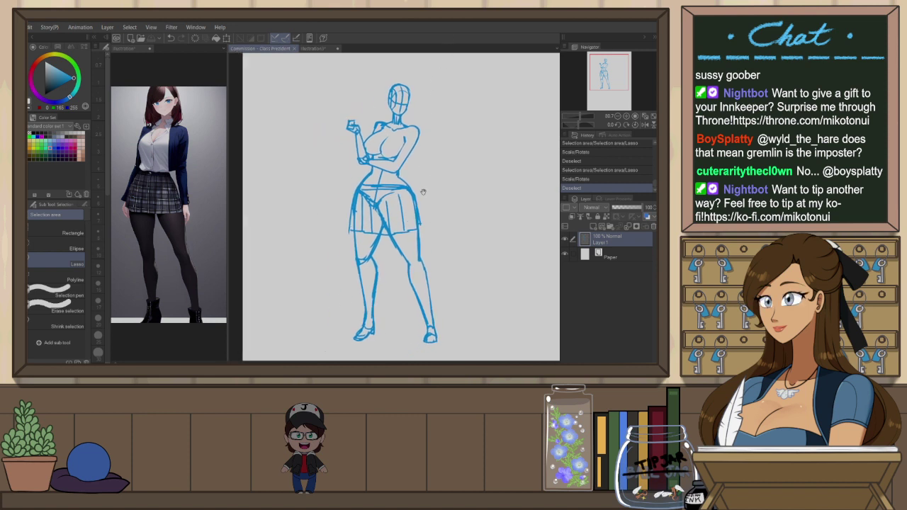
left_click_drag(450, 142, 443, 154)
key("p")
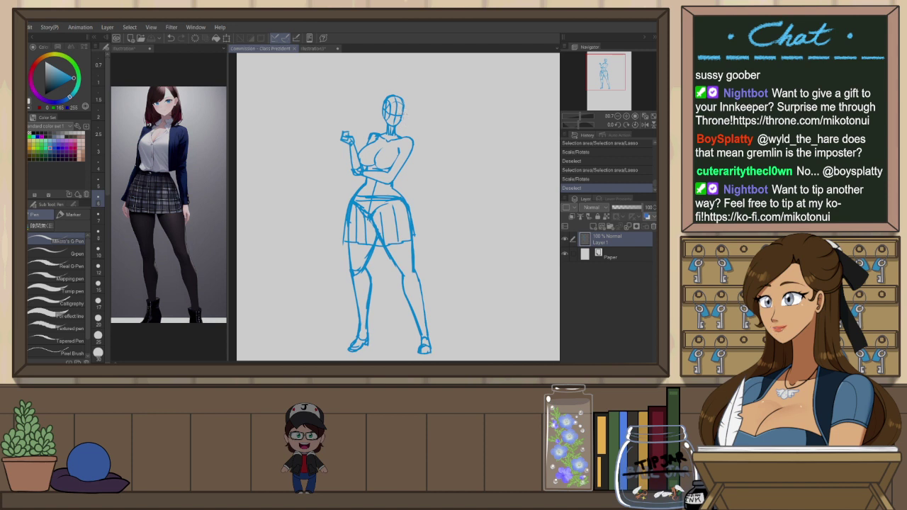
left_click_drag(437, 189, 435, 164)
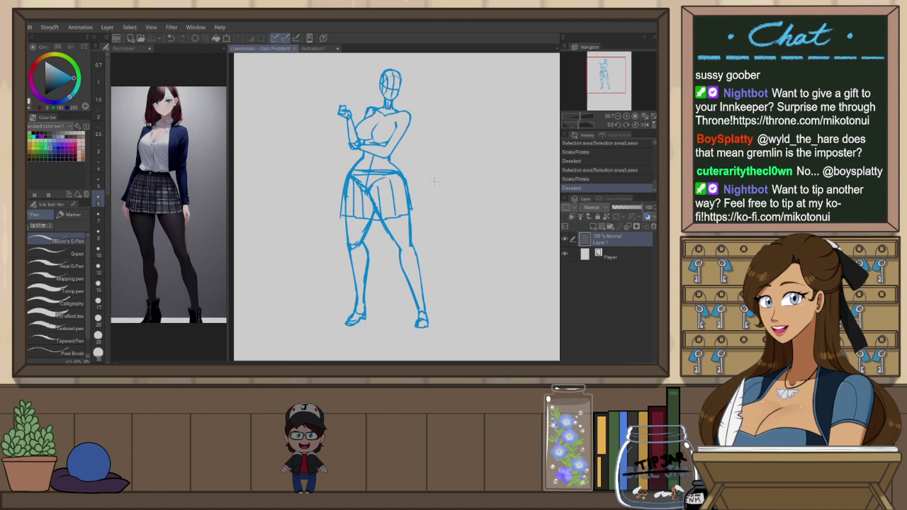
left_click_drag(355, 296, 424, 296)
mouse_move(414, 297)
left_mouse_down()
mouse_move(425, 296)
mouse_move(415, 312)
left_mouse_up()
key("ctrl+z")
key("ctrl+z")
key("ctrl+y")
key("ctrl+y")
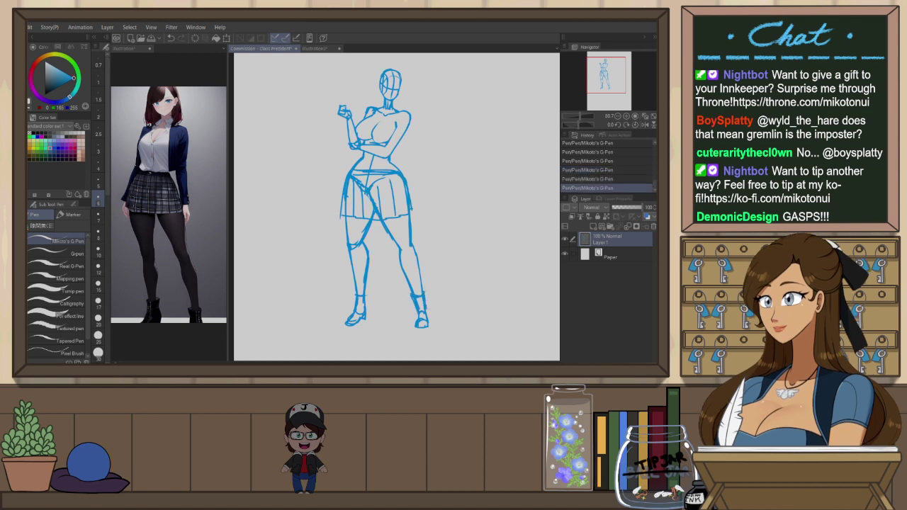
key("ctrl+z")
key("ctrl+z")
key("ctrl+y")
key("ctrl+y")
View the red-eyed monster skull illustration, close it and return to the Class President commission sketch
mouse_move(457, 256)
left_mouse_down()
mouse_move(452, 286)
mouse_move(454, 276)
left_mouse_up()
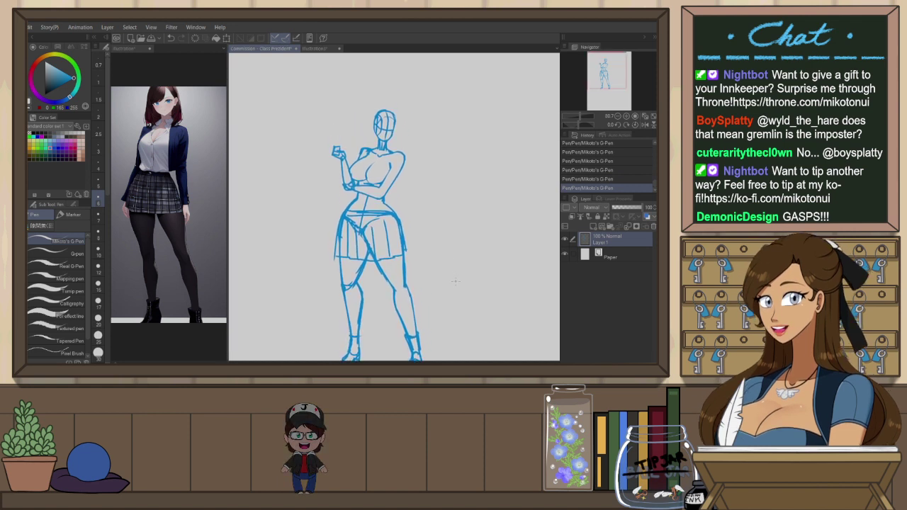
left_click_drag(419, 167, 416, 182)
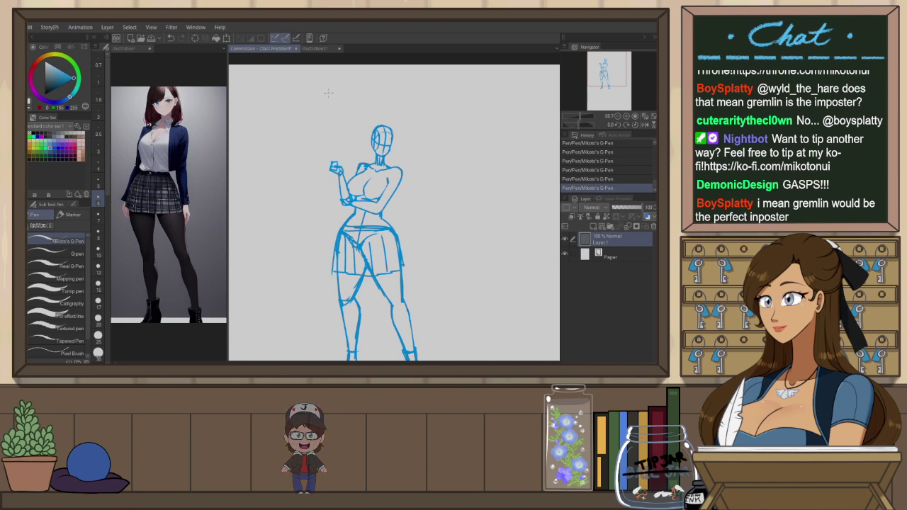
left_click(319, 49)
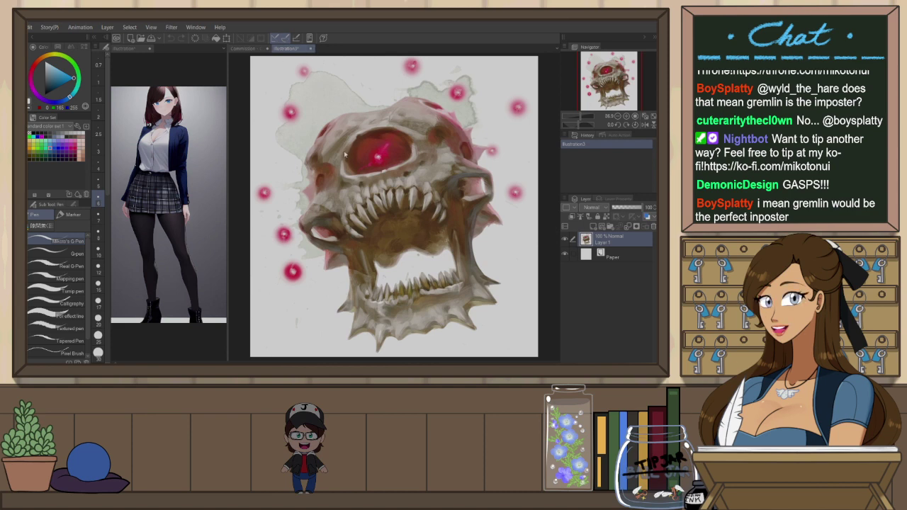
left_click(259, 48)
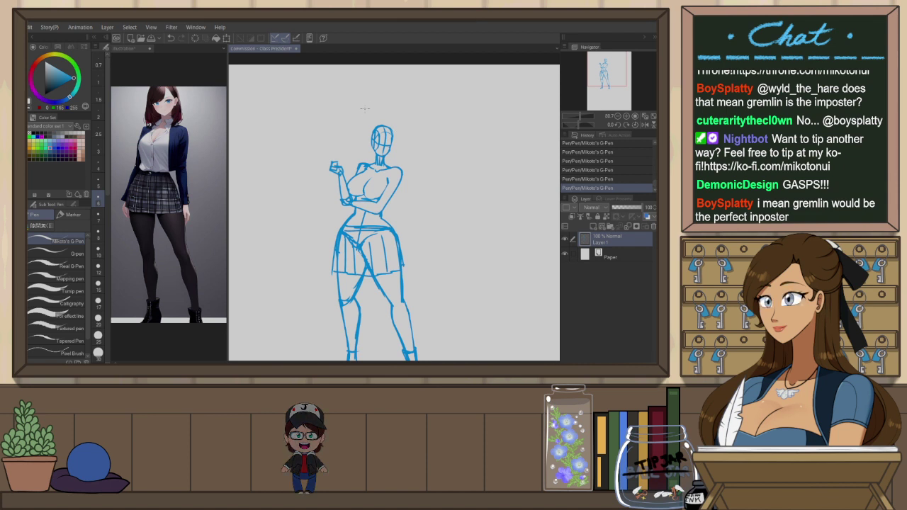
Lasso the head, flip it horizontally and set it back on the neck
scroll(364, 108, "up", 1)
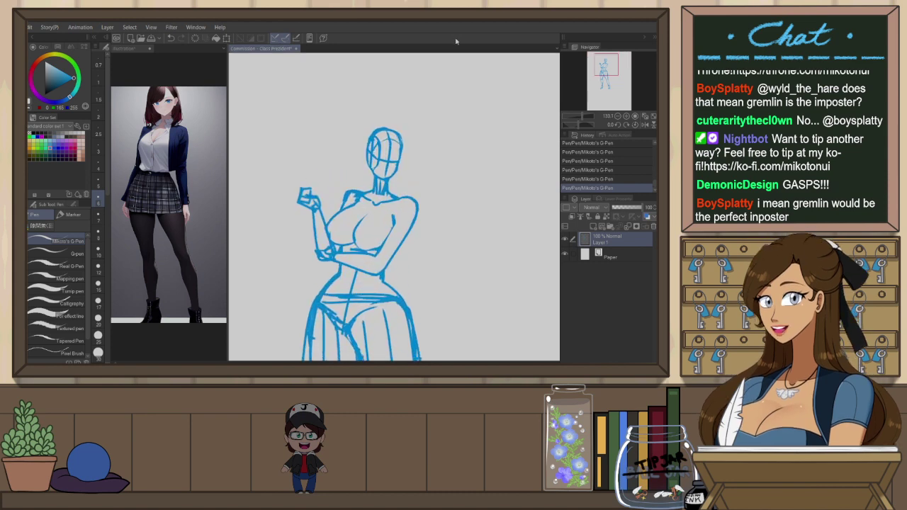
key("m")
mouse_move(369, 182)
left_mouse_down()
mouse_move(382, 122)
mouse_move(402, 179)
left_mouse_up()
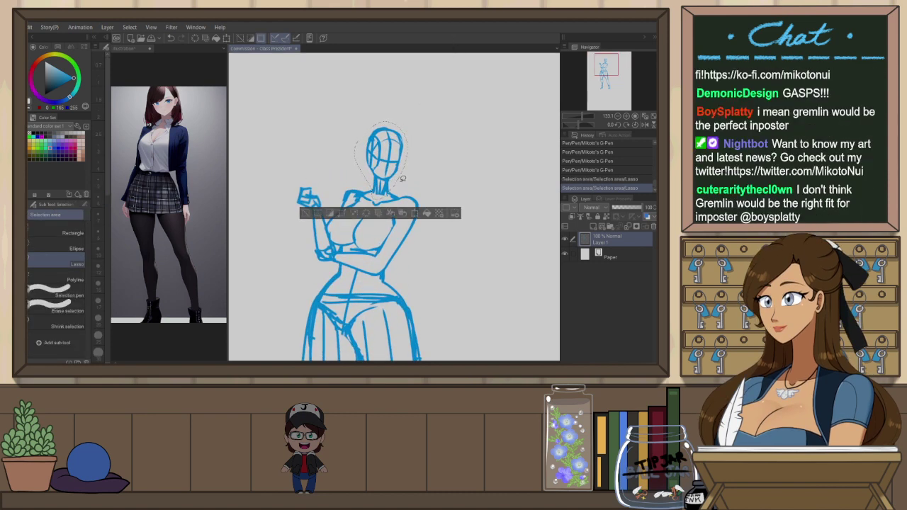
key("ctrl+z")
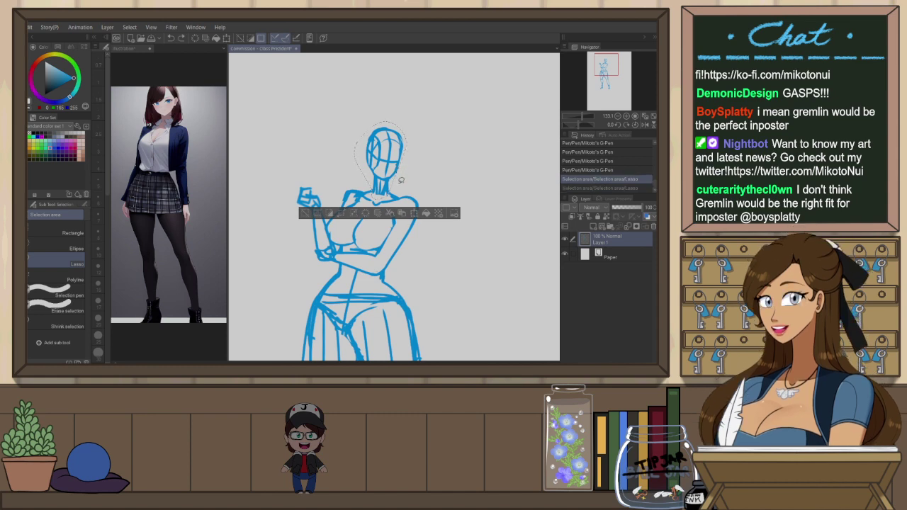
left_click_drag(406, 129, 409, 159)
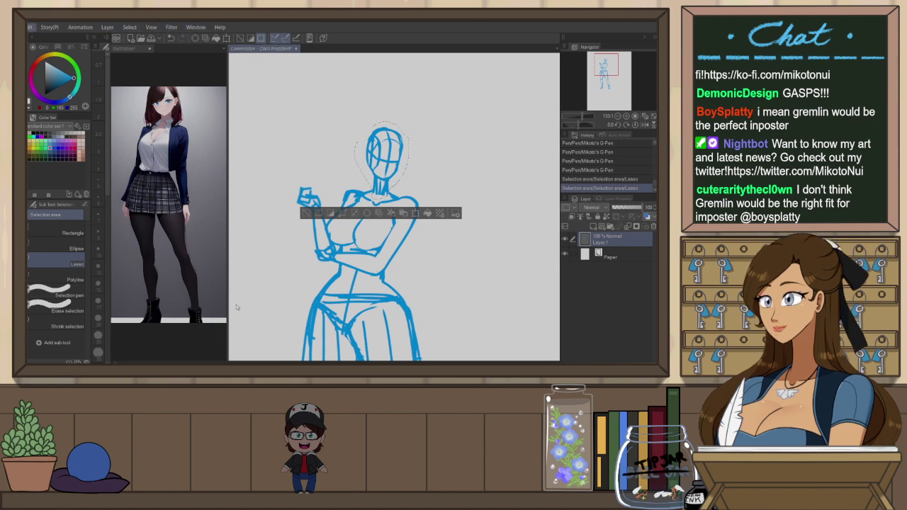
key("ctrl+t")
key("h")
left_click_drag(405, 184, 403, 184)
left_click(365, 214)
key("ctrl+d")
scroll(404, 165, "down", 3)
scroll(410, 182, "up", 1)
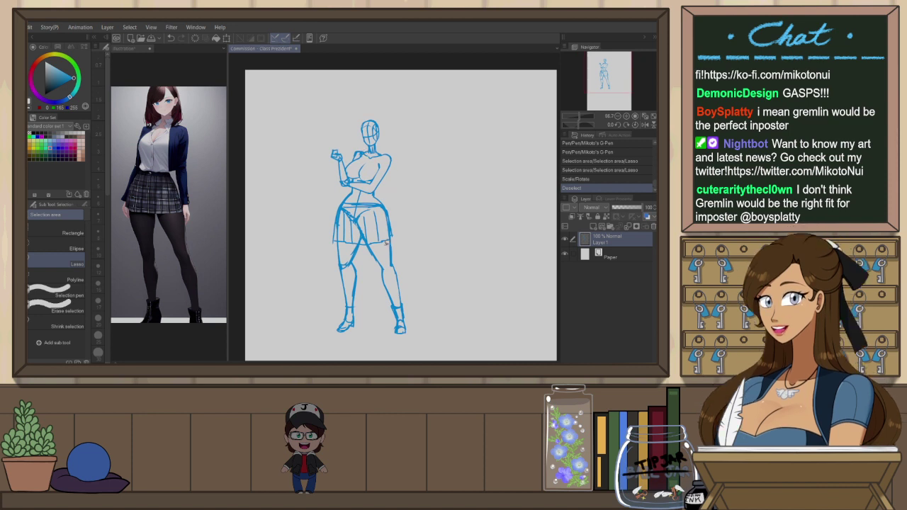
Erase excess strokes along the bust beside the raised forearm, undoing the last stroke made near the folded arm's upper arm
scroll(369, 152, "up", 3)
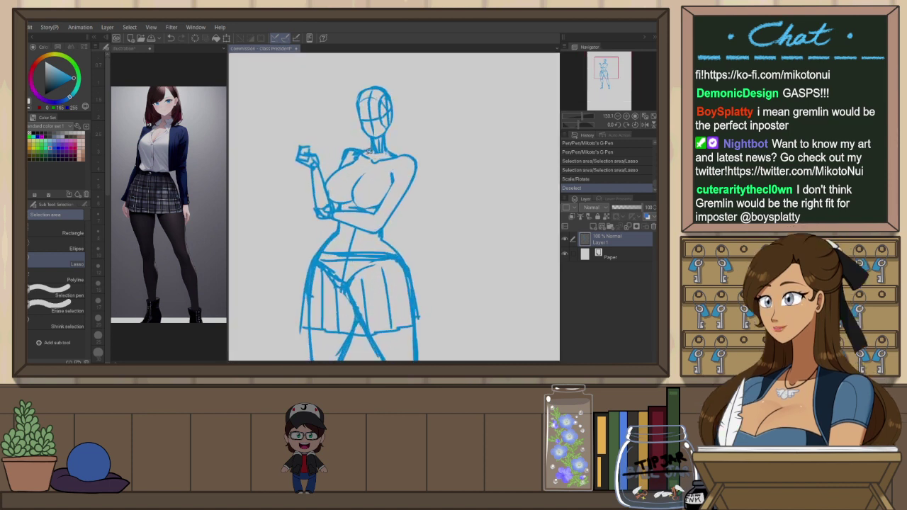
key("e")
left_click_drag(326, 187, 334, 197)
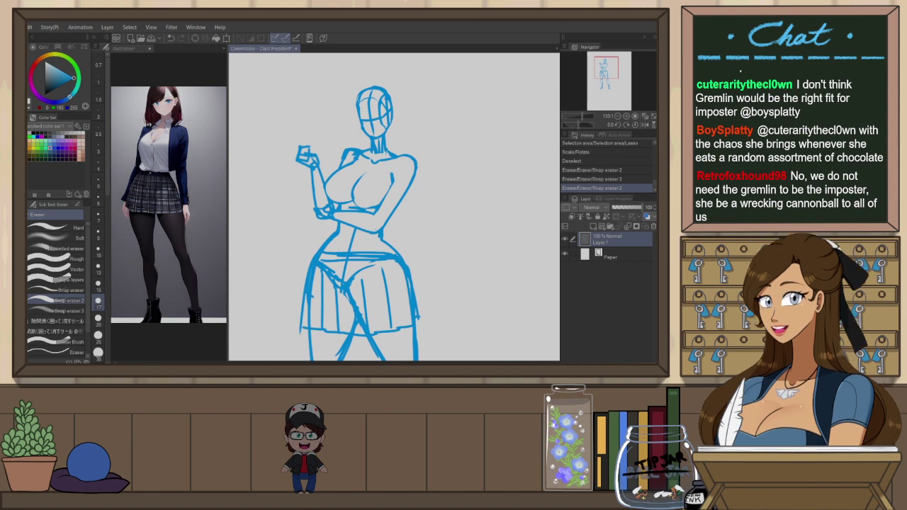
left_click_drag(405, 192, 409, 198)
key("ctrl+z")
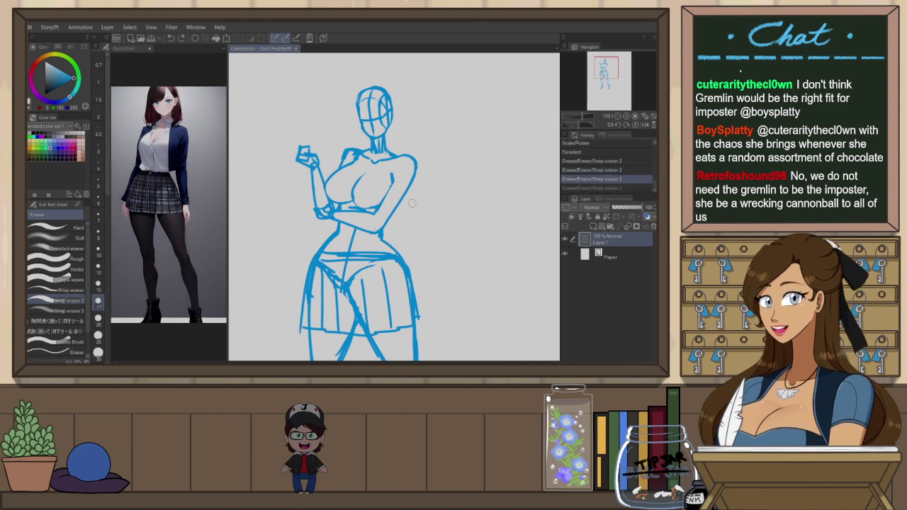
Lasso the upper body above the waist, rotate it slightly clockwise and reposition it over the hips
key("m")
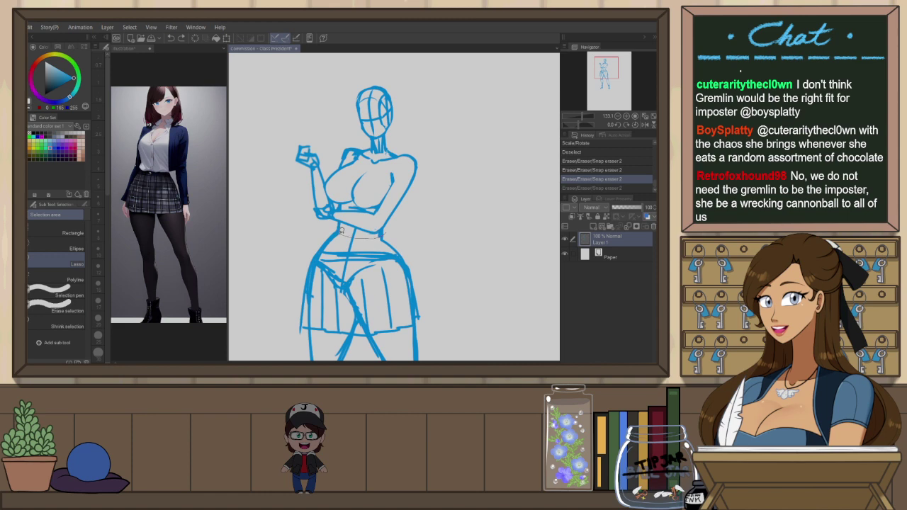
left_click_drag(386, 234, 285, 128)
mouse_move(445, 139)
left_mouse_down()
mouse_move(431, 182)
mouse_move(473, 172)
left_mouse_up()
key("ctrl+t")
left_click_drag(406, 206, 410, 203)
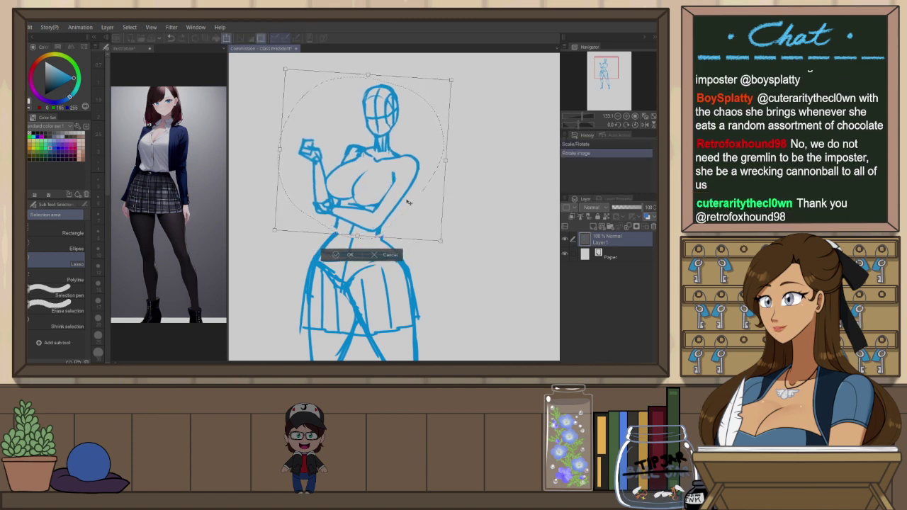
left_click_drag(462, 170, 459, 168)
left_click_drag(405, 207, 399, 232)
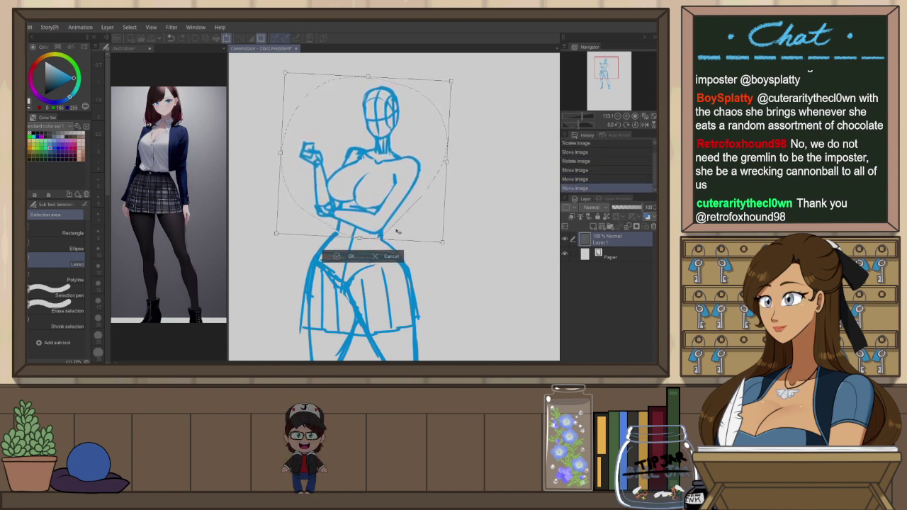
left_click(346, 256)
key("ctrl+d")
Redraw the waist lines joining the shifted upper body to the hips, checking the figure in a mirrored view
key("p")
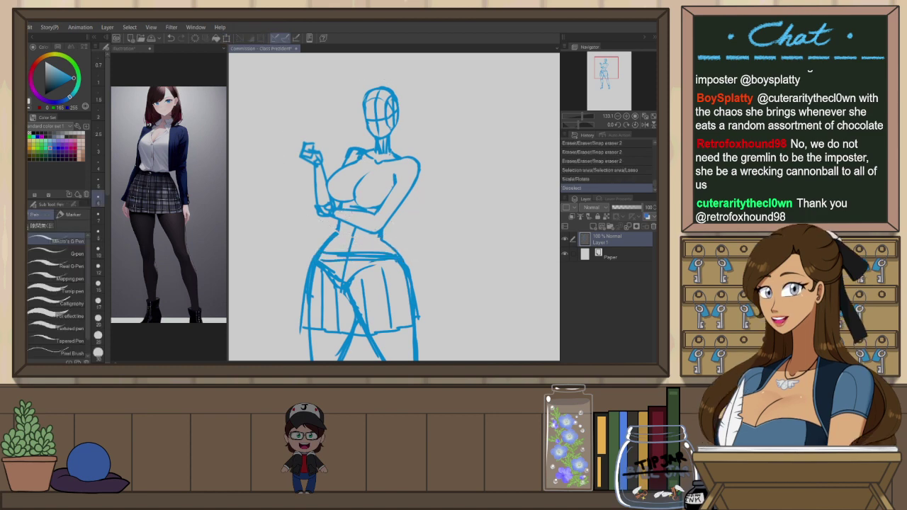
mouse_move(339, 224)
left_mouse_down()
mouse_move(335, 236)
mouse_move(383, 237)
mouse_move(388, 254)
mouse_move(403, 243)
mouse_move(383, 266)
mouse_move(366, 321)
left_mouse_up()
key("e")
key("p")
key("h")
key("ctrl+z")
key("ctrl+z")
key("ctrl+z")
key("ctrl+z")
key("ctrl+z")
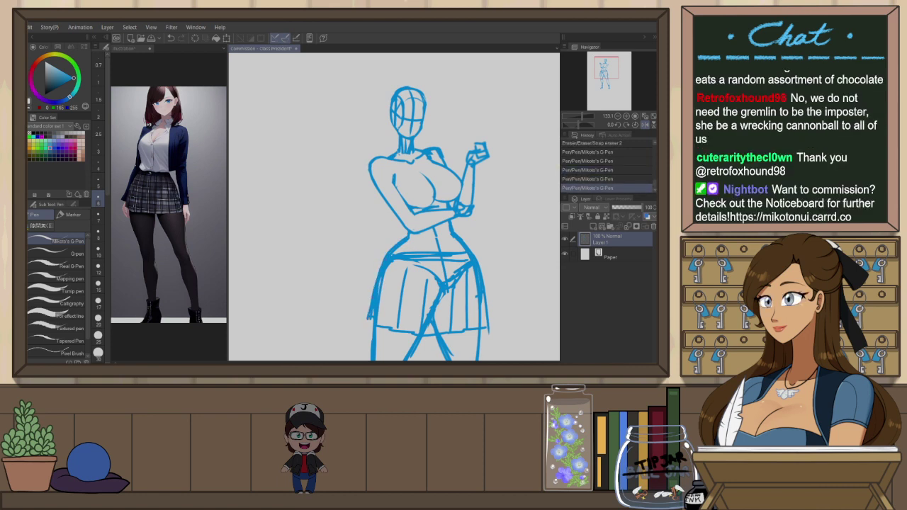
key("h")
Rotate the whole figure slightly clockwise to adjust its balance
scroll(429, 234, "down", 8)
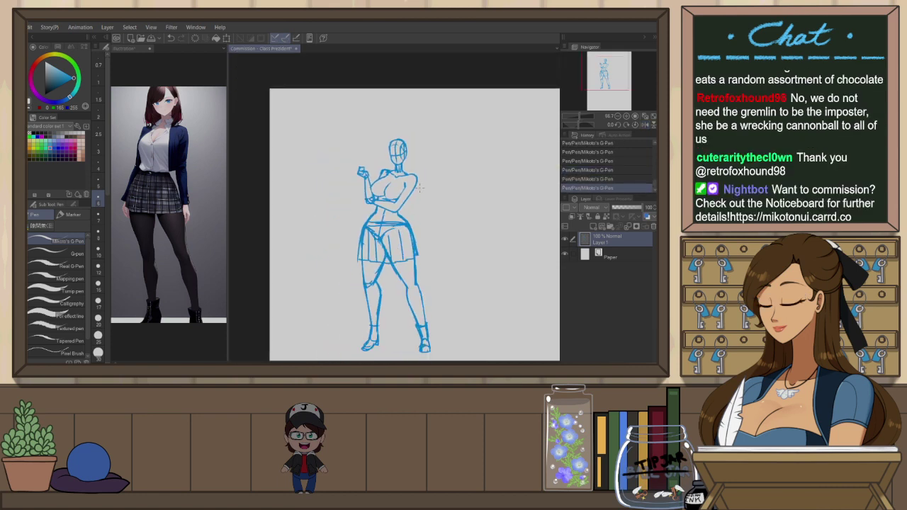
scroll(450, 298, "up", 1)
scroll(446, 310, "up", 2)
key("ctrl+t")
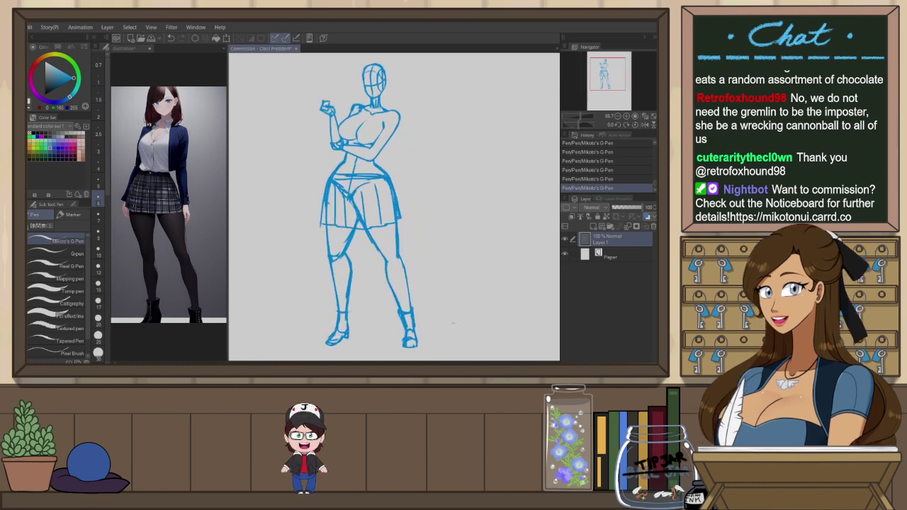
left_click_drag(442, 242, 443, 255)
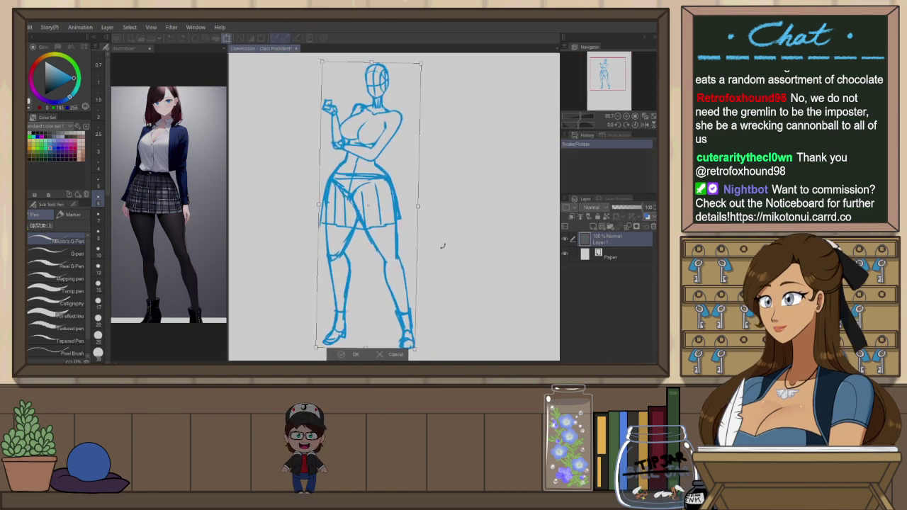
left_click(355, 353)
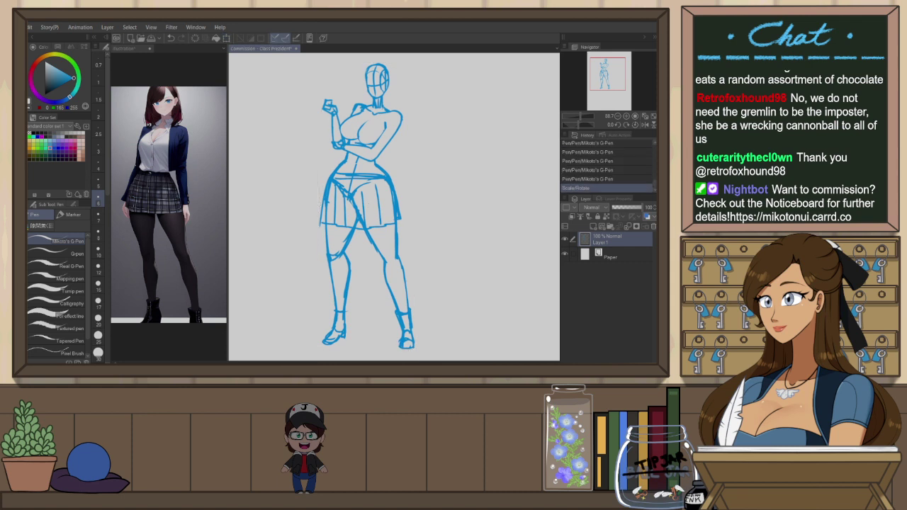
Lasso the leg below the raised hand from the skirt hem down and transform it to shift its foot slightly inward
key("m")
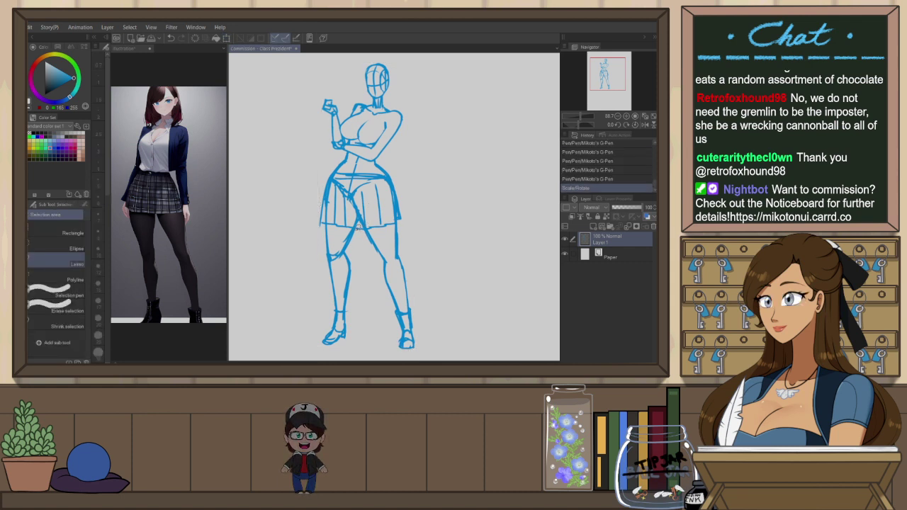
mouse_move(312, 302)
left_mouse_down()
mouse_move(333, 346)
mouse_move(358, 238)
left_mouse_up()
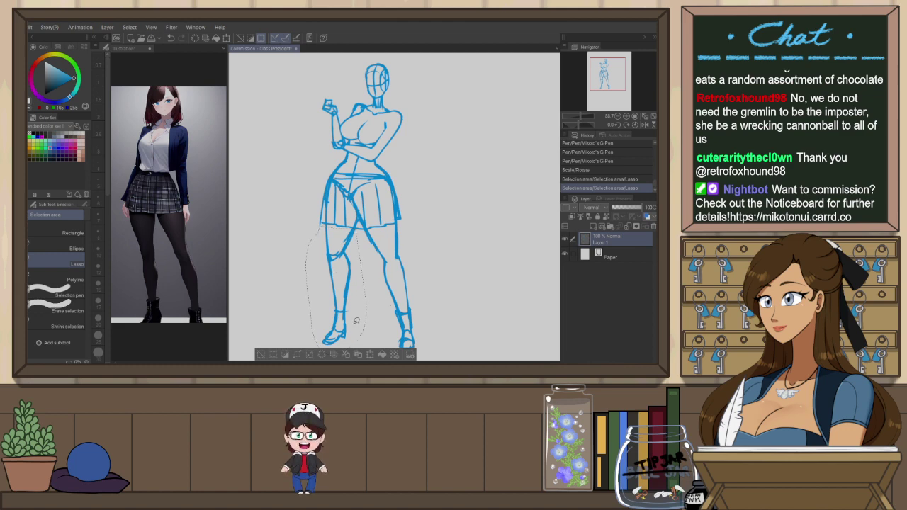
key("ctrl+t")
scroll(406, 215, "down", 3)
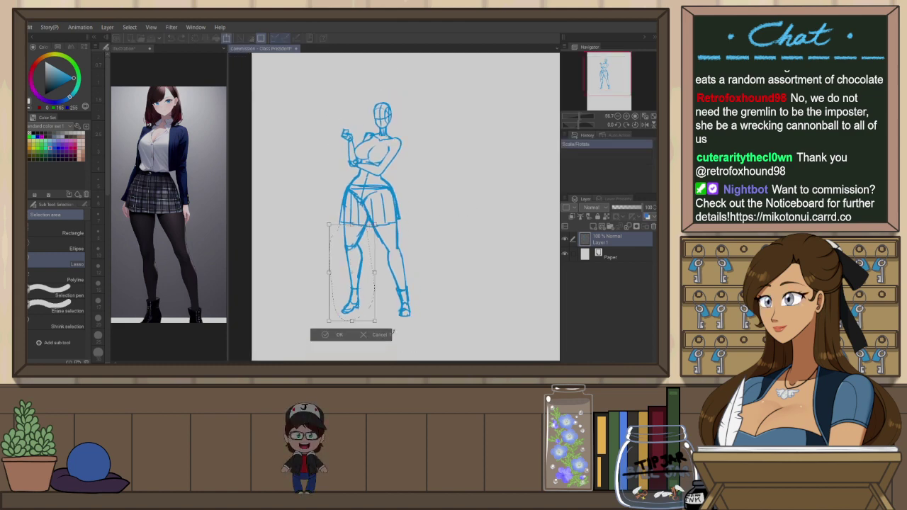
scroll(376, 336, "up", 2)
left_click_drag(346, 314, 348, 318)
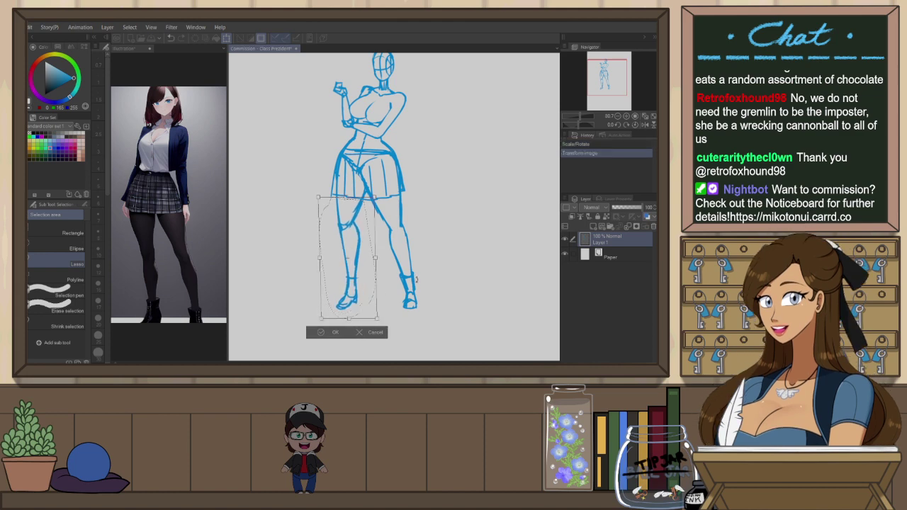
key("Return")
key("ctrl+d")
Erase and redraw the thigh and knee outline of the leg below the raised hand, and trim excess strokes on both legs
key("e")
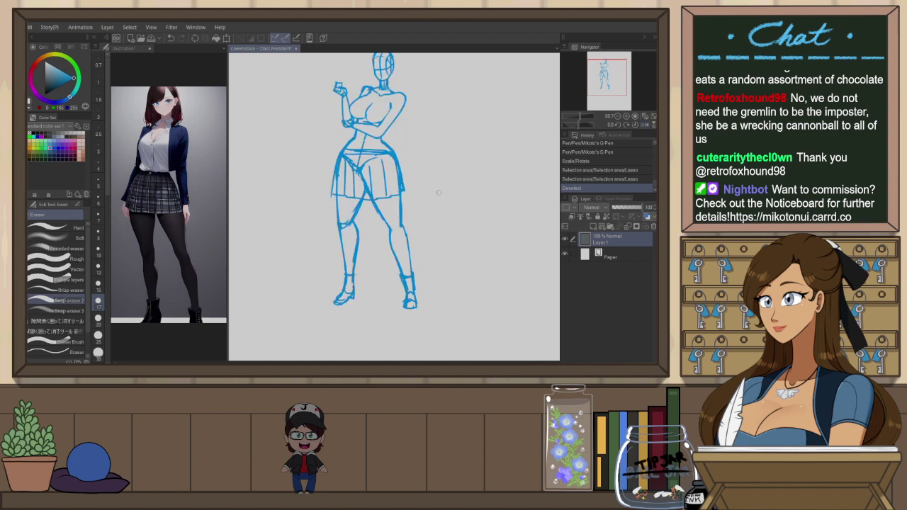
mouse_move(339, 204)
left_mouse_down()
mouse_move(343, 225)
mouse_move(364, 200)
mouse_move(354, 226)
left_mouse_up()
key("p")
key("ctrl+z")
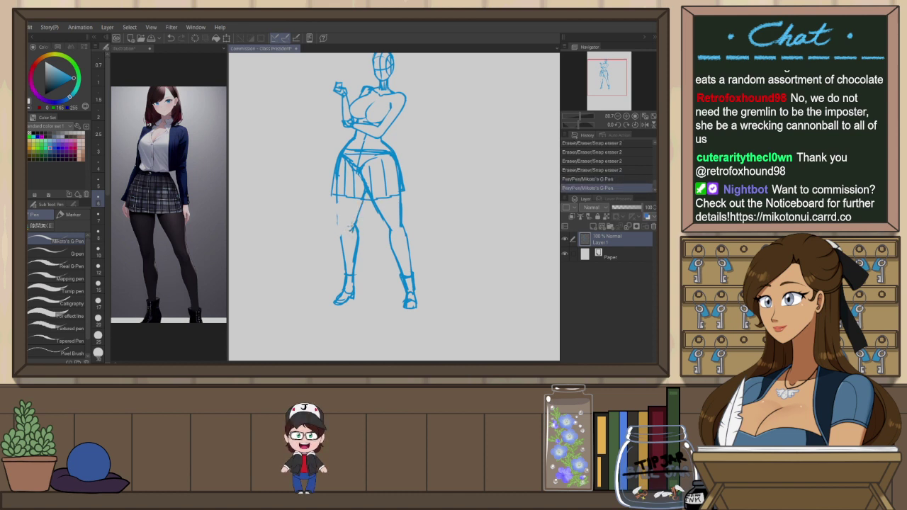
key("ctrl+z")
left_click_drag(336, 197, 340, 231)
key("ctrl+z")
mouse_move(337, 197)
left_mouse_down()
mouse_move(346, 202)
mouse_move(338, 229)
mouse_move(353, 226)
mouse_move(343, 226)
left_mouse_up()
key("ctrl+z")
key("ctrl+z")
key("ctrl+z")
key("ctrl+z")
key("ctrl+z")
mouse_move(343, 227)
left_mouse_down()
mouse_move(354, 228)
mouse_move(335, 203)
mouse_move(338, 209)
left_mouse_up()
key("e")
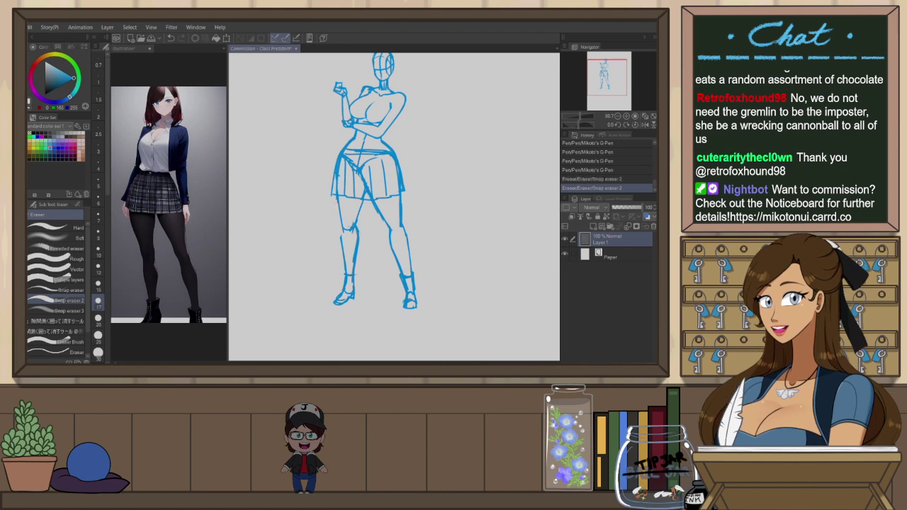
left_click_drag(399, 199, 398, 210)
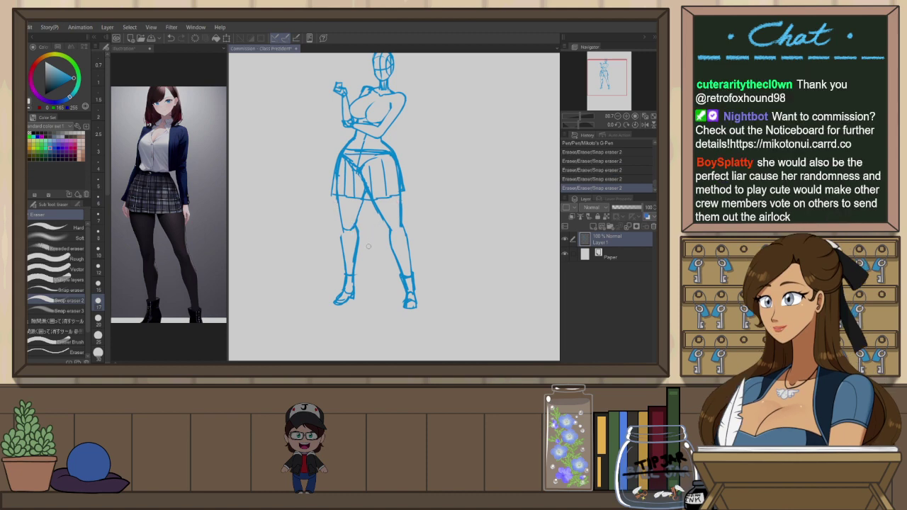
Lasso the lower leg below the raised hand from the knee down and move it slightly inward to meet the thigh
key("m")
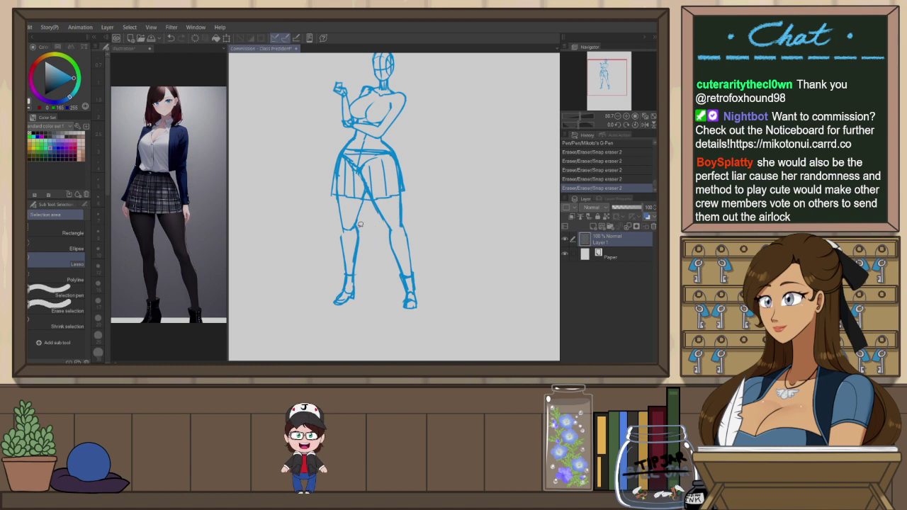
left_click_drag(331, 287, 387, 221)
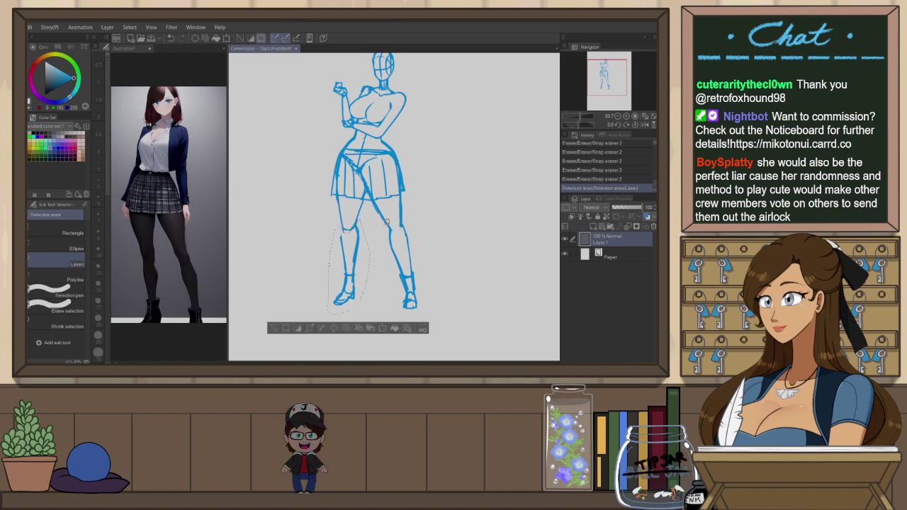
key("k")
mouse_move(360, 278)
left_mouse_down()
mouse_move(368, 279)
mouse_move(365, 268)
left_mouse_up()
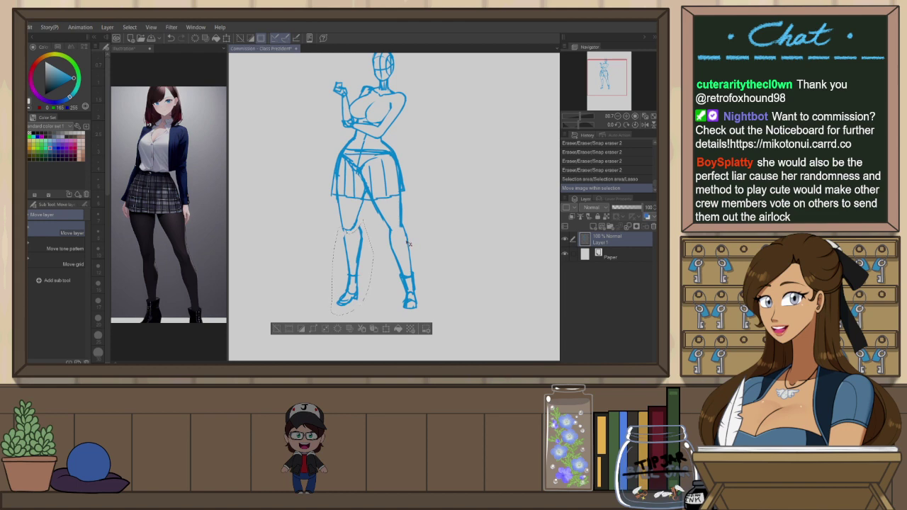
key("ctrl+d")
Redraw the knee and calf outline of the leg opposite the raised hand, checking the figure in a mirrored view
key("h")
key("p")
mouse_move(429, 224)
left_mouse_down()
mouse_move(445, 236)
mouse_move(443, 251)
left_mouse_up()
key("ctrl+z")
key("ctrl+z")
key("h")
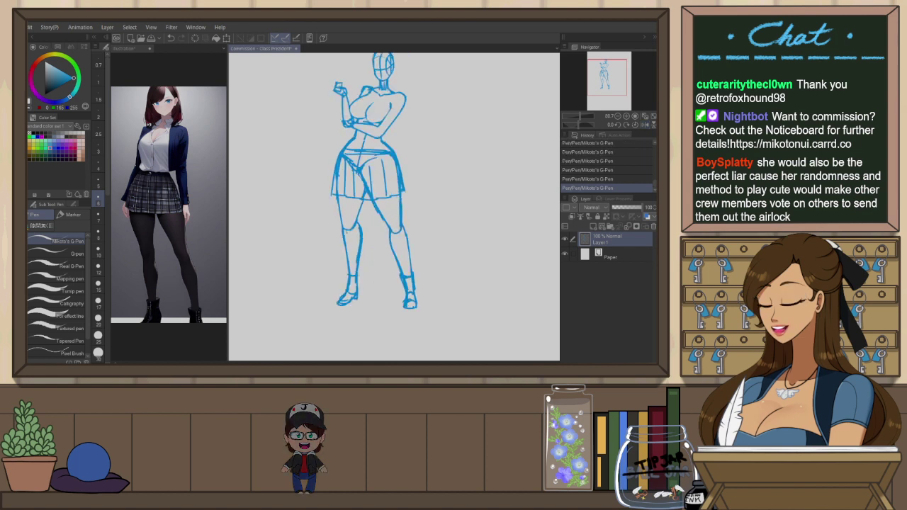
Erase the excess strokes around the inner thigh and knee of that leg, comparing with the mirrored view
key("e")
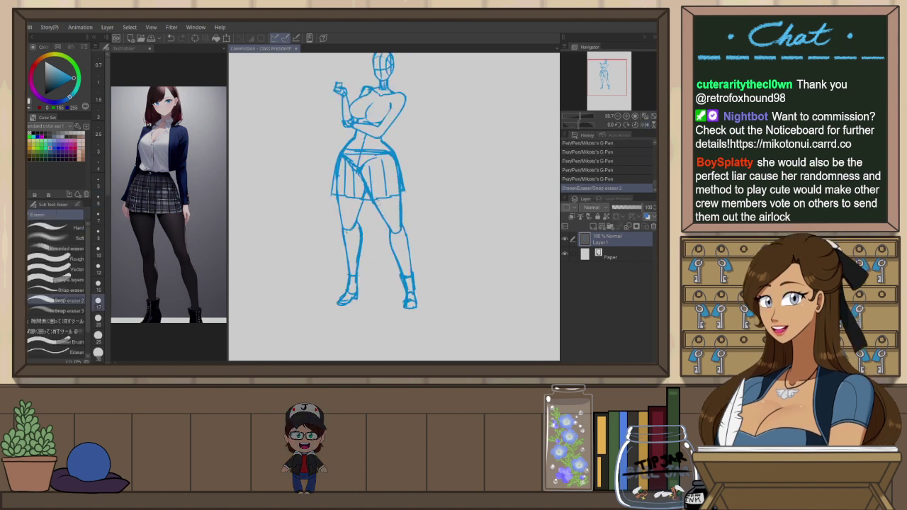
left_click_drag(382, 209, 395, 231)
key("p")
key("h")
key("e")
left_click_drag(393, 209, 395, 228)
key("h")
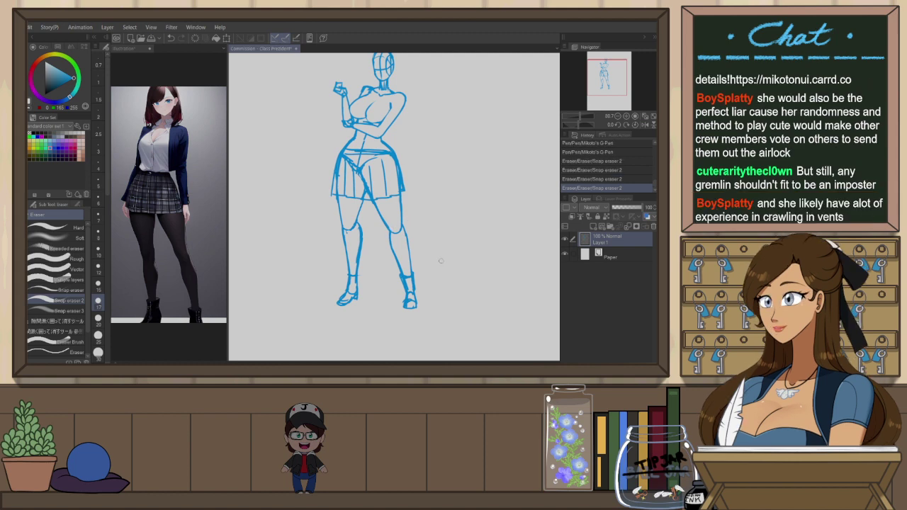
Sketch the shoulder-length hair falling down both sides of the head to the neck
scroll(461, 239, "down", 2)
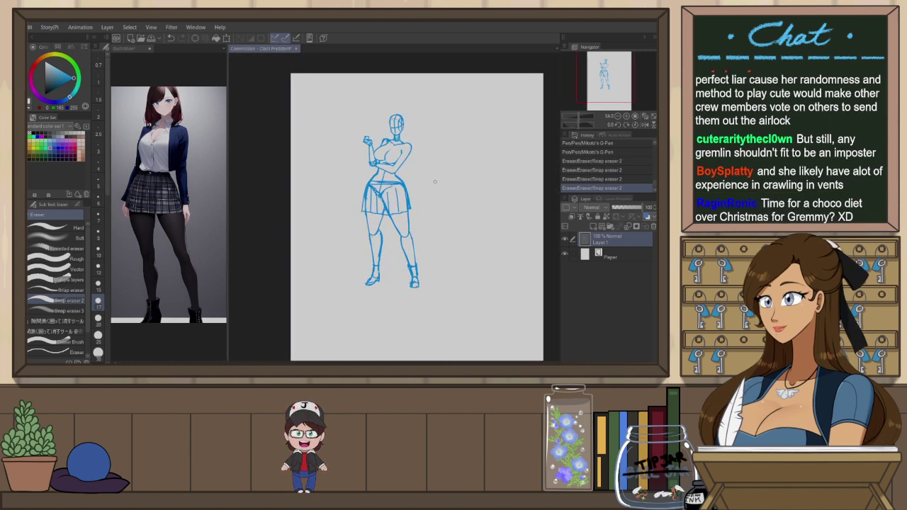
scroll(433, 145, "up", 5)
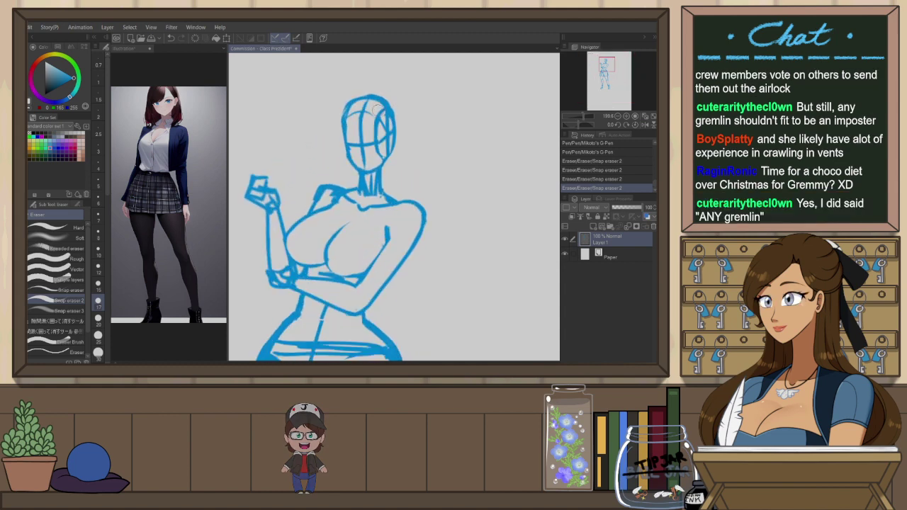
key("p")
left_click_drag(405, 125, 409, 172)
left_click_drag(411, 142, 402, 193)
left_click_drag(345, 134, 338, 188)
left_click_drag(343, 126, 337, 188)
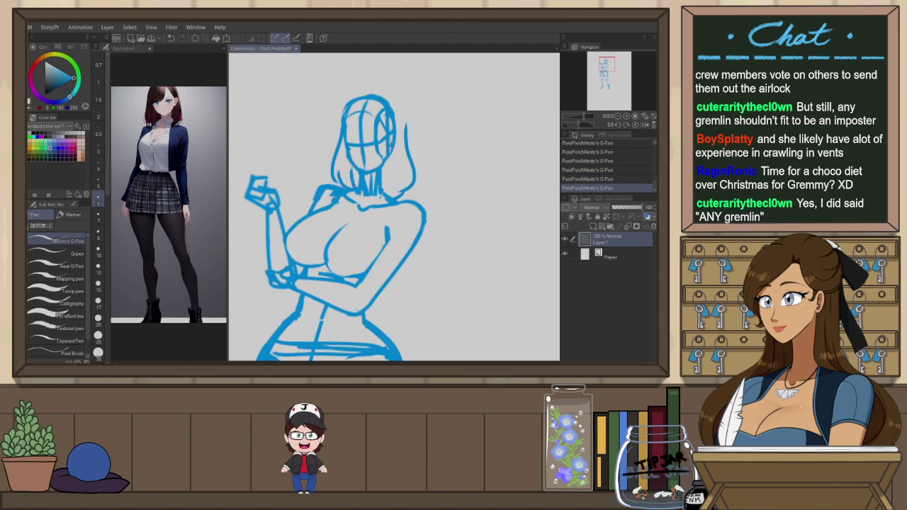
key("ctrl+z")
key("ctrl+z")
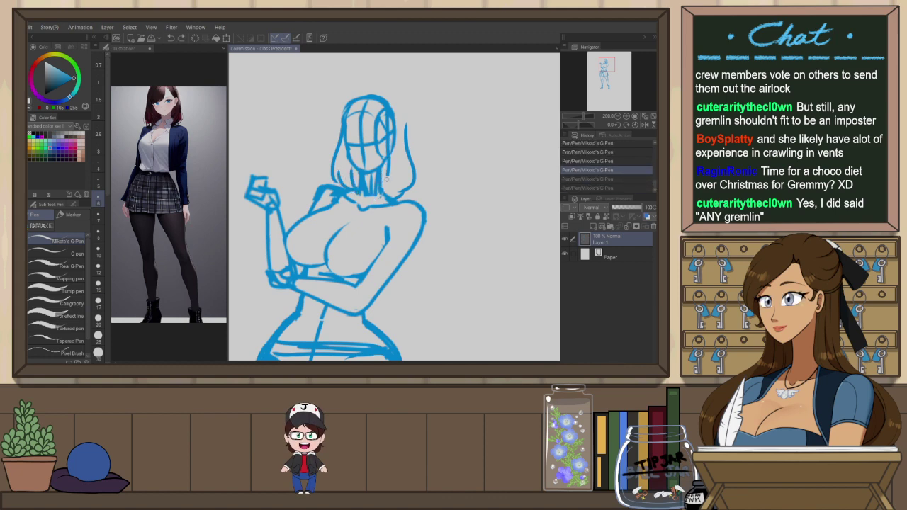
key("ctrl+y")
key("ctrl+y")
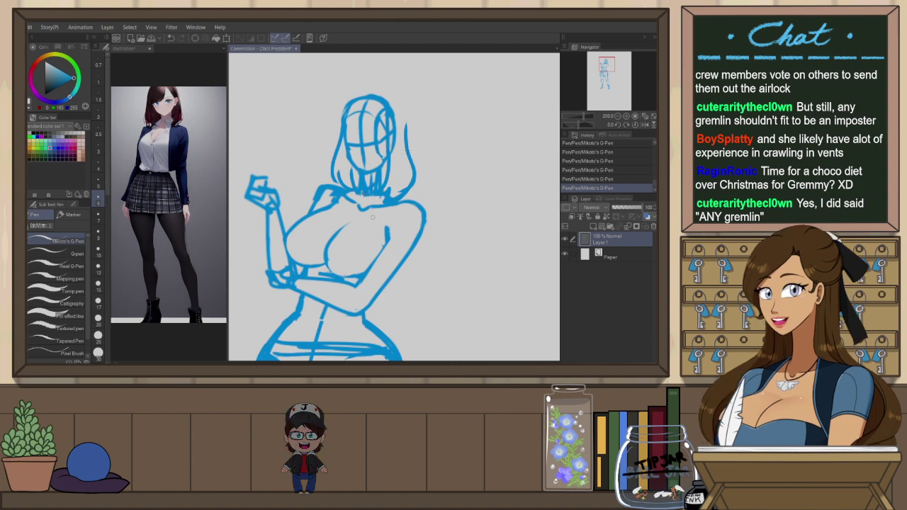
Sketch the open jacket's front edge curving from the collar over the chest to the folded arm
left_click_drag(379, 207, 357, 252)
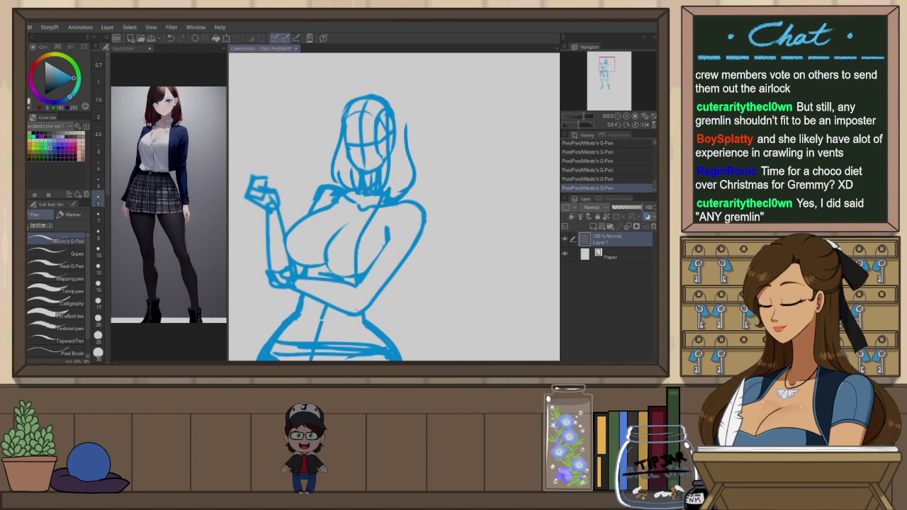
key("ctrl+z")
key("ctrl+z")
key("ctrl+z")
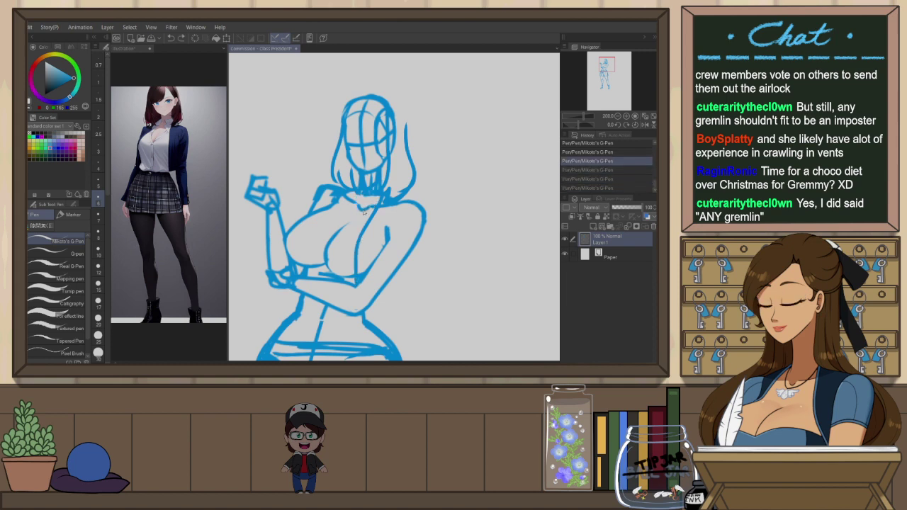
Sketch the shirt collar and neckwear with loose strokes at the neck and reinforce the chest contour below
mouse_move(357, 204)
left_mouse_down()
mouse_move(379, 204)
mouse_move(358, 216)
left_mouse_up()
key("ctrl+z")
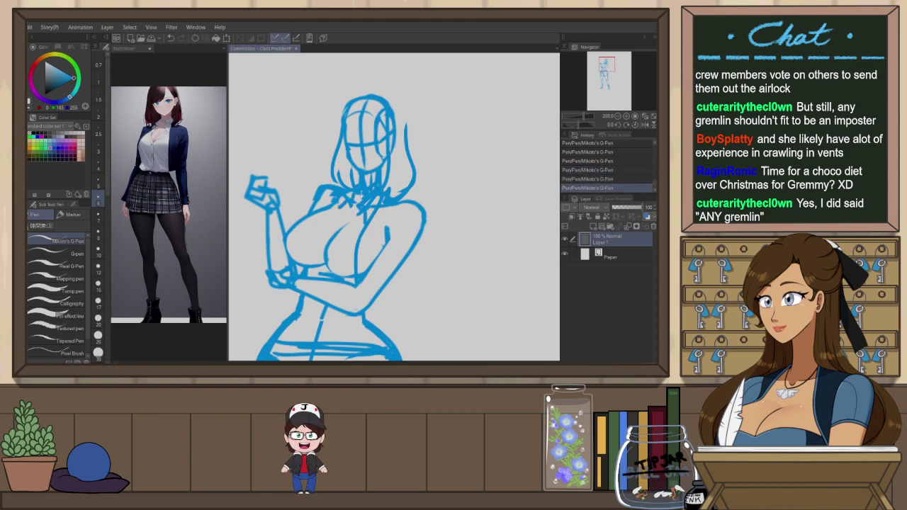
key("ctrl+z")
key("ctrl+z")
key("ctrl+y")
key("ctrl+y")
left_click_drag(357, 209, 340, 227)
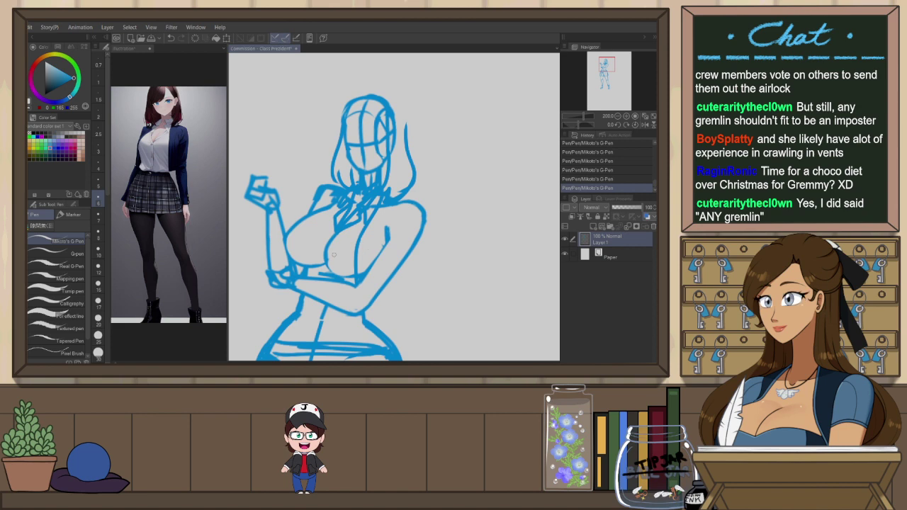
key("ctrl+z")
left_click_drag(331, 238, 327, 269)
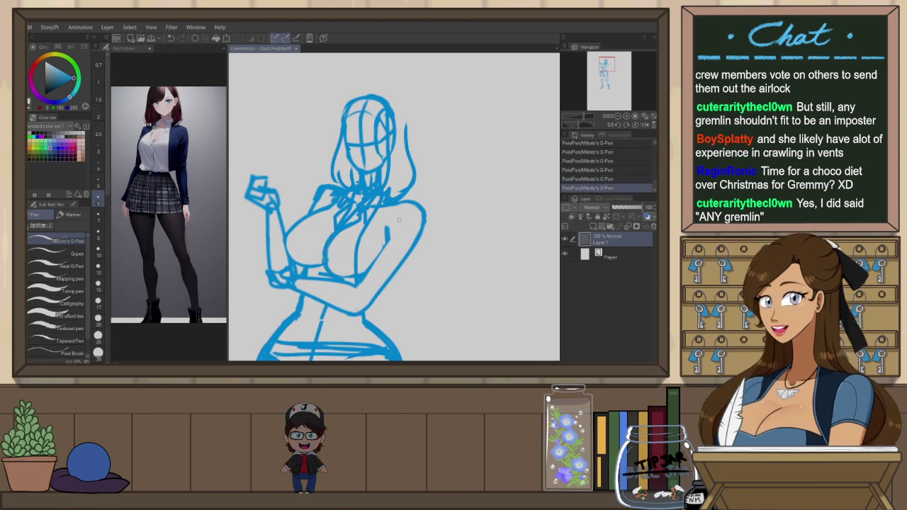
key("ctrl+z")
Sketch the jacket sleeve outlines around the folded arm and the raised forearm, checking them in a mirrored view
mouse_move(293, 288)
left_mouse_down()
mouse_move(294, 300)
mouse_move(360, 317)
left_mouse_up()
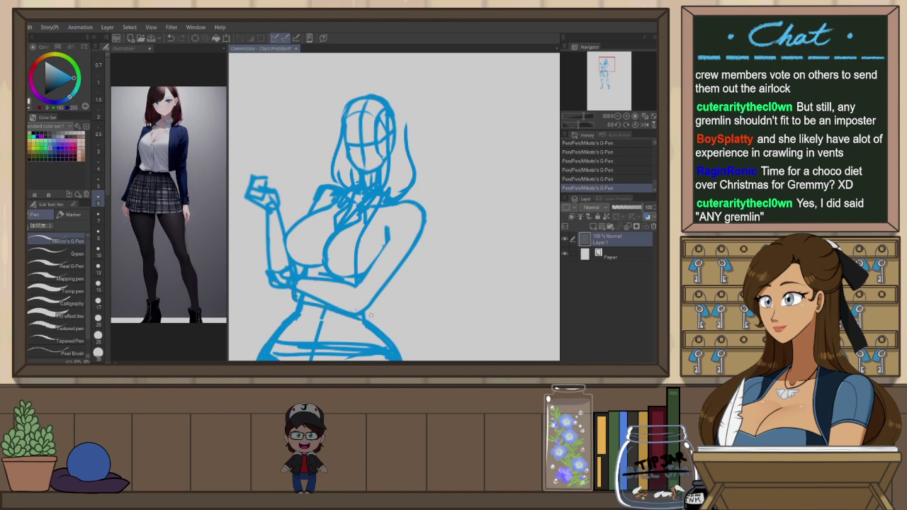
key("h")
key("ctrl+z")
left_click_drag(444, 314, 485, 298)
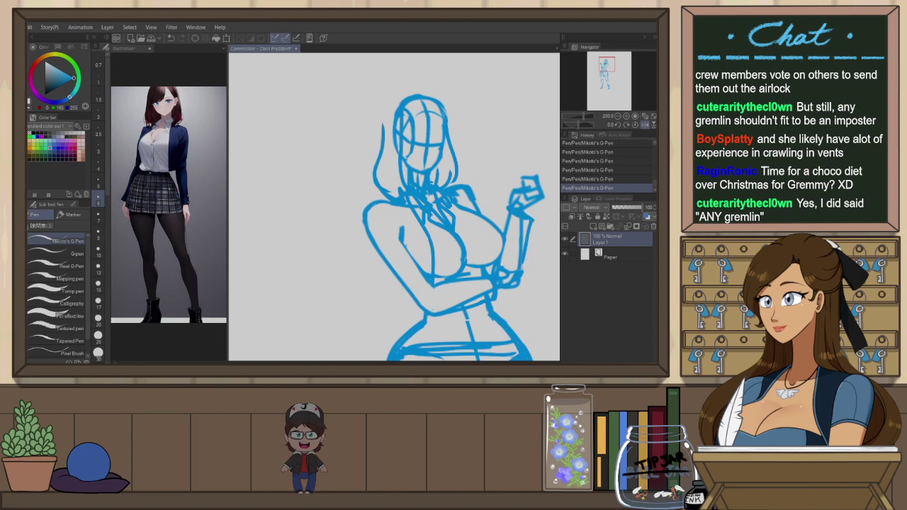
key("h")
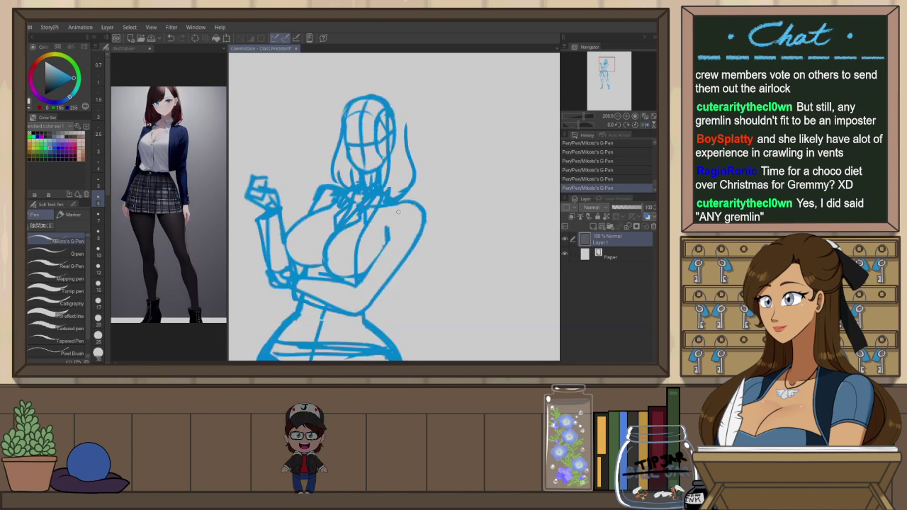
Sketch the jacket's shoulder seam on the folded arm's side and its edge on the opposite shoulder
key("ctrl+z")
left_click_drag(390, 230, 416, 208)
key("ctrl+z")
mouse_move(331, 191)
left_mouse_down()
mouse_move(299, 225)
mouse_move(327, 217)
left_mouse_up()
key("ctrl+z")
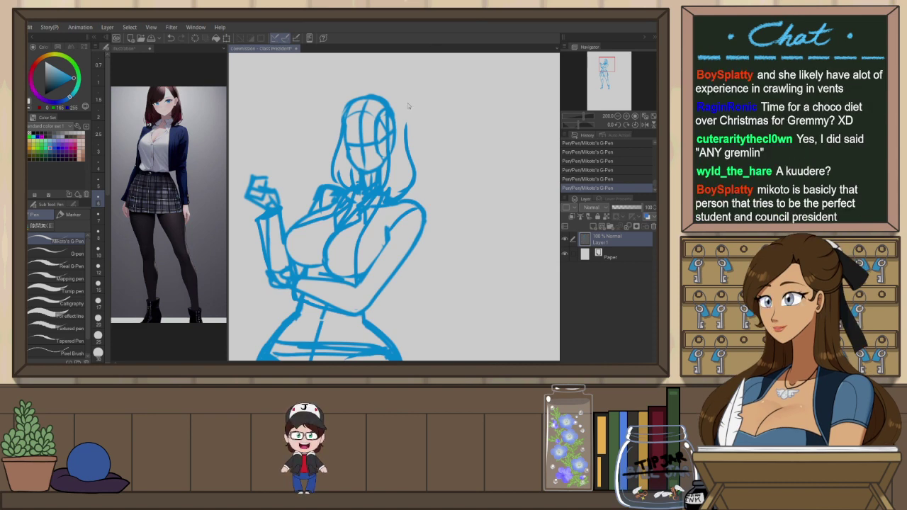
Draw the bangs across the forehead and close the hair outline over the top of the head
left_click_drag(373, 103, 366, 126)
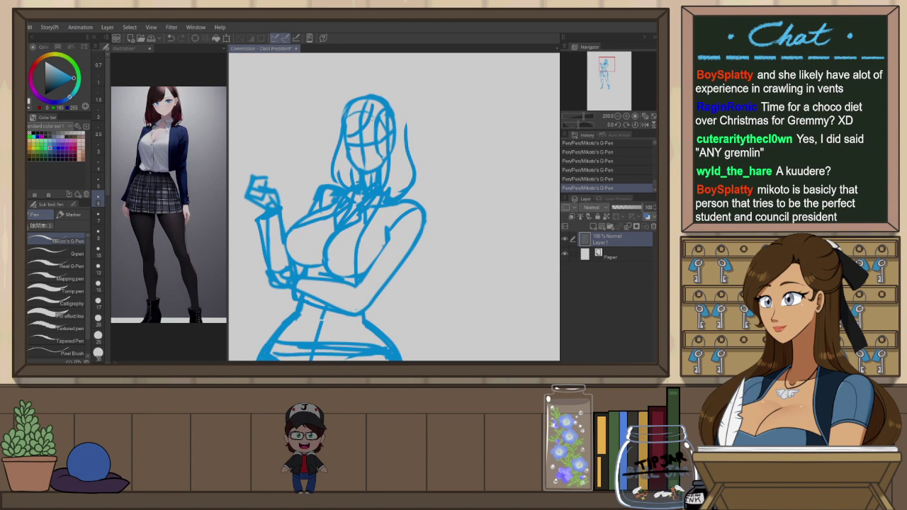
key("ctrl+z")
key("ctrl+z")
mouse_move(373, 106)
left_mouse_down()
mouse_move(345, 143)
mouse_move(337, 119)
mouse_move(381, 89)
mouse_move(404, 126)
left_mouse_up()
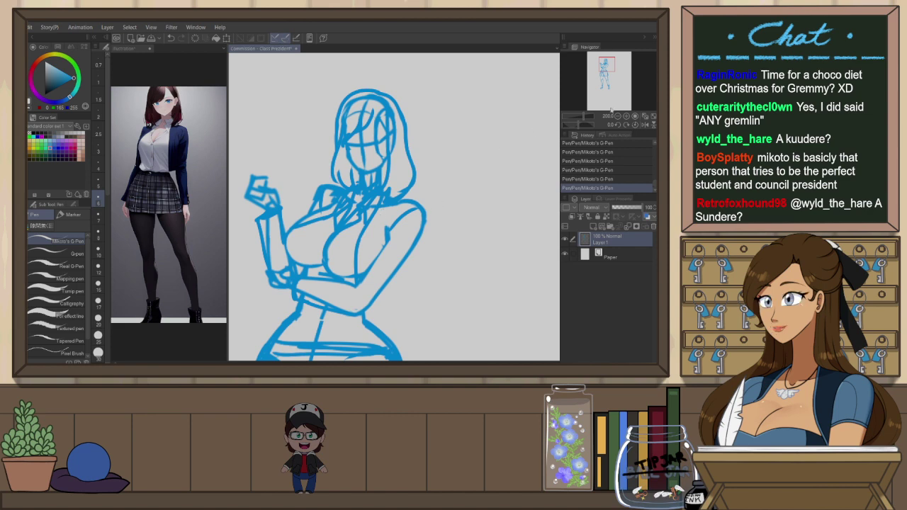
Scale up the whole figure and position it so it nearly fills the canvas height
scroll(460, 80, "down", 4)
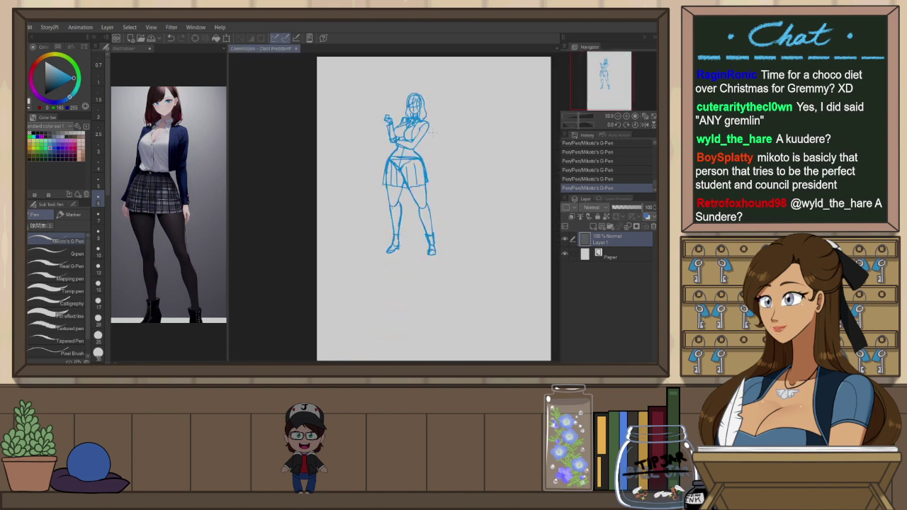
scroll(452, 131, "down", 2)
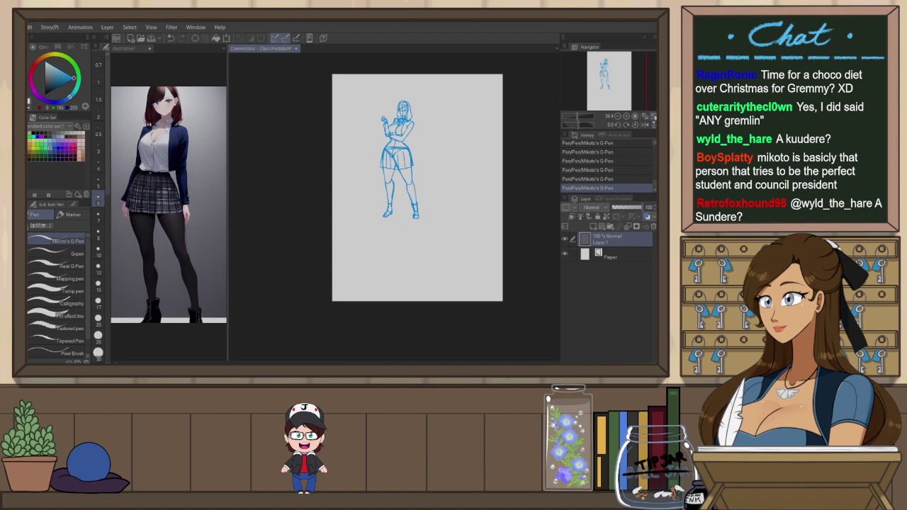
scroll(489, 130, "up", 1)
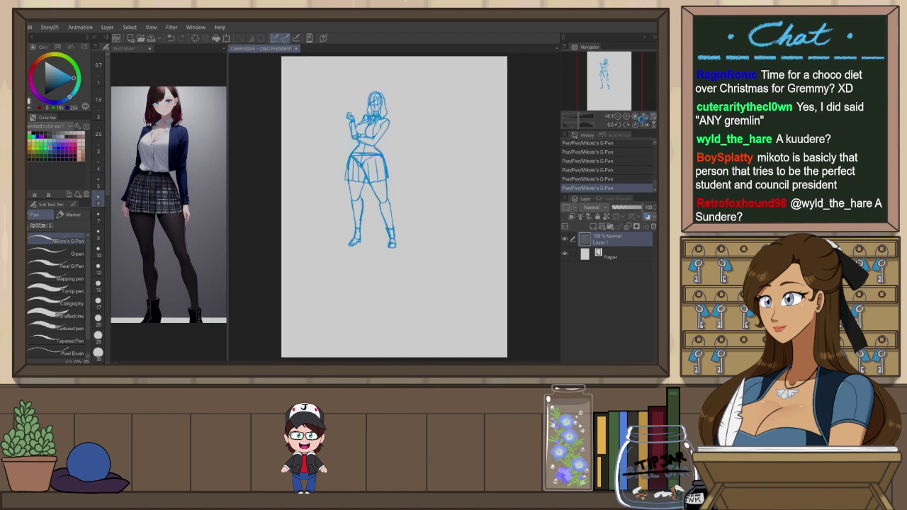
key("ctrl+t")
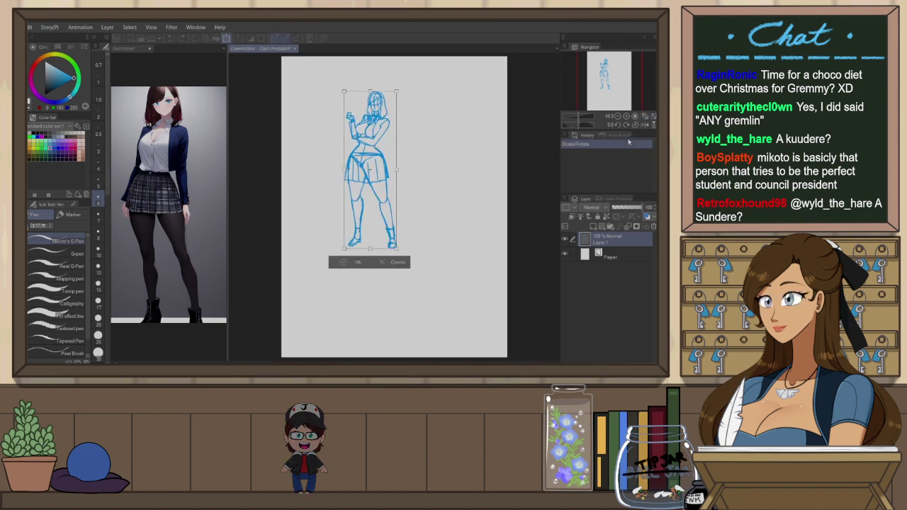
left_click_drag(398, 248, 479, 349)
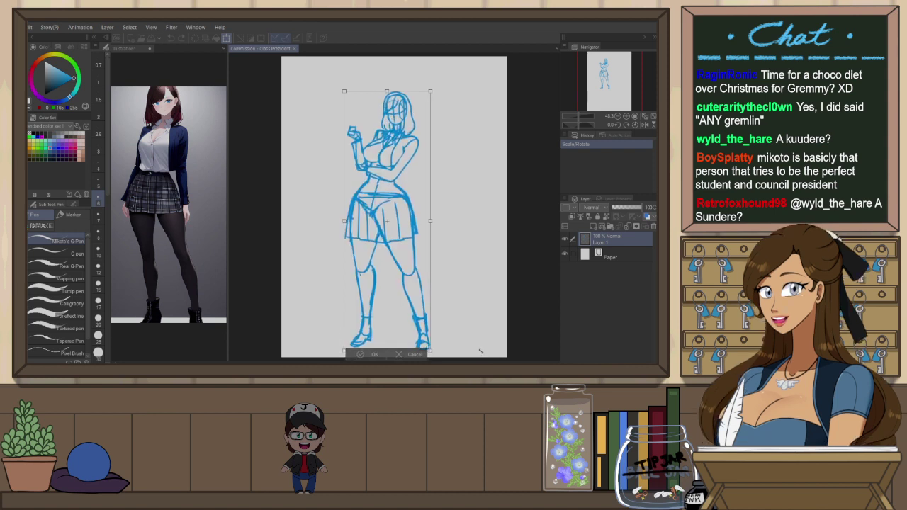
left_click_drag(435, 110, 453, 109)
left_click_drag(345, 349, 339, 358)
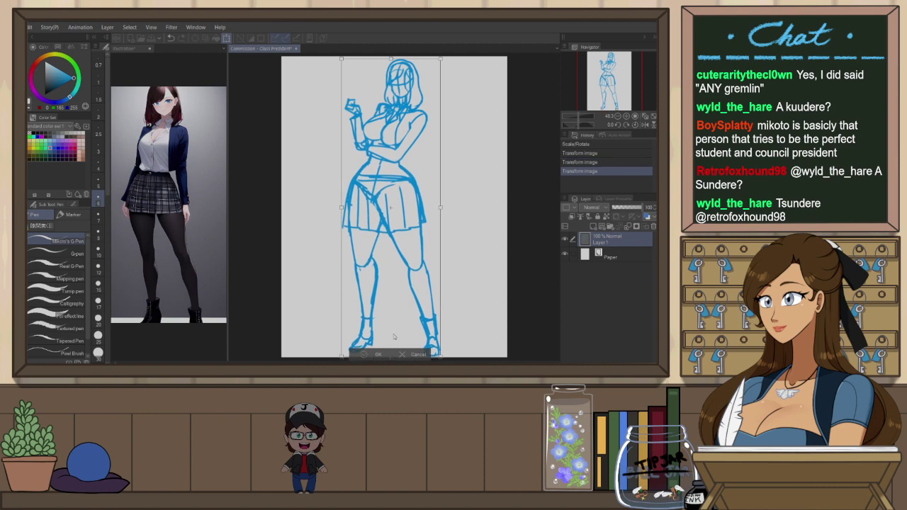
key("Return")
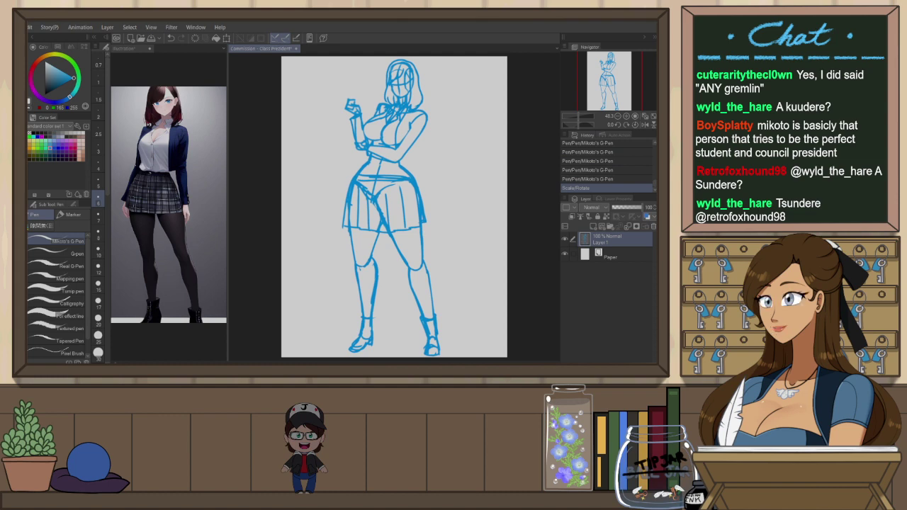
Turn on layer color for the sketch layer, add a new raster layer above it, and lower the sketch's opacity to 37%
left_click(646, 217)
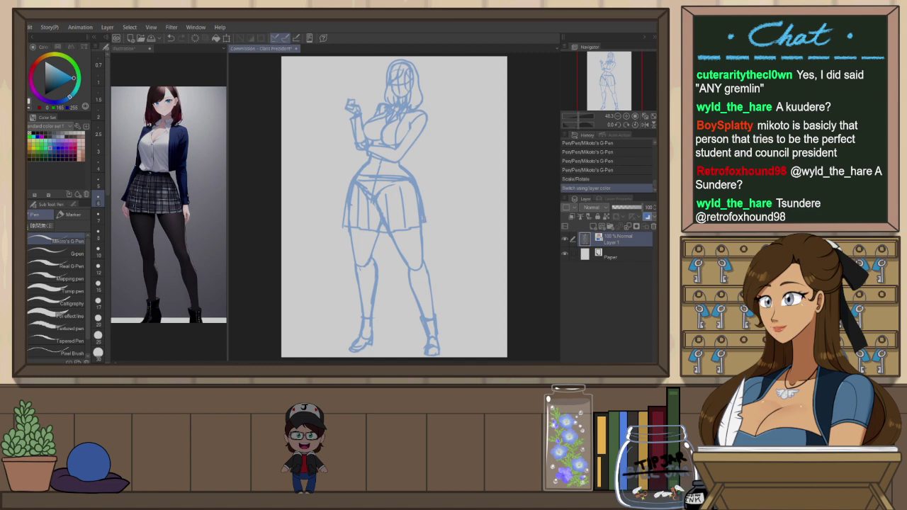
left_click(627, 226)
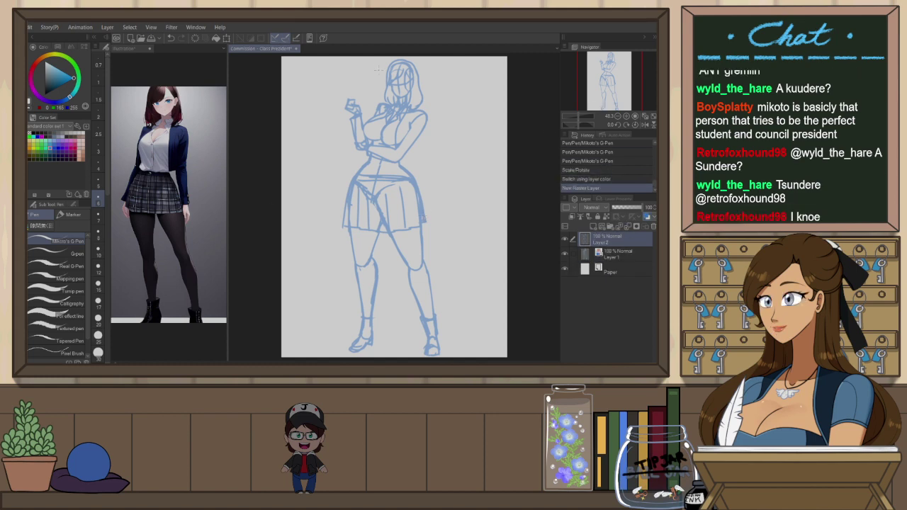
scroll(420, 57, "up", 5)
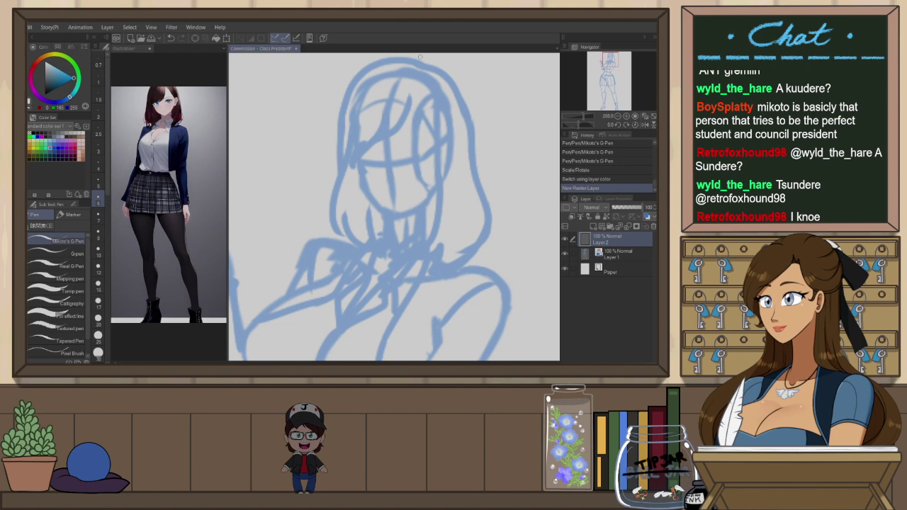
left_click(612, 254)
left_click(623, 208)
left_click(629, 239)
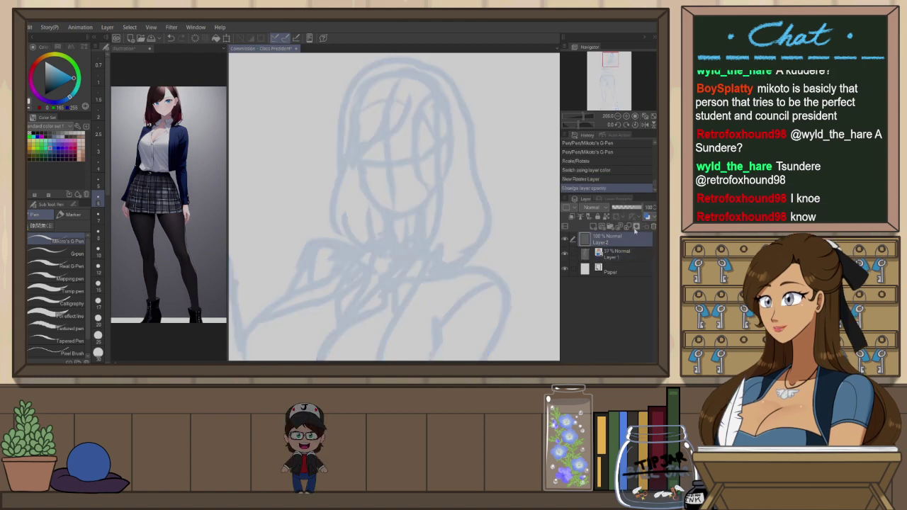
left_click_drag(380, 69, 353, 124)
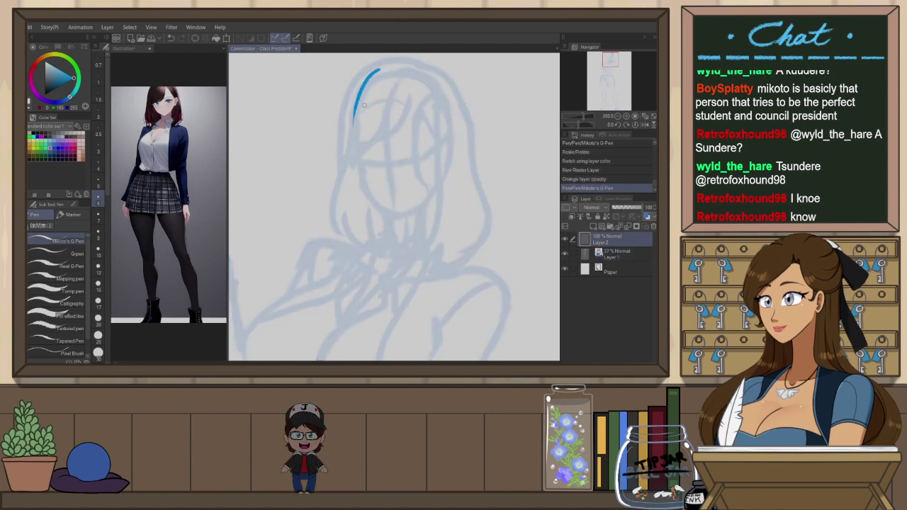
key("ctrl+z")
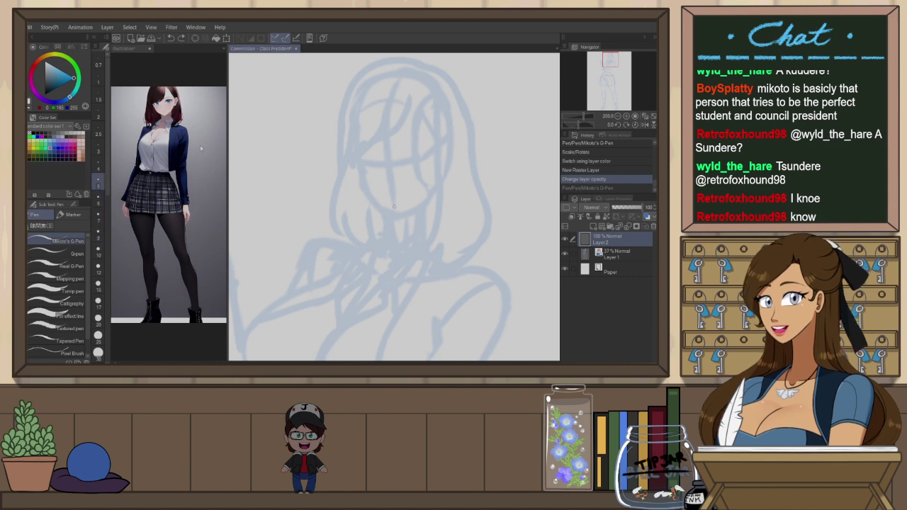
left_click_drag(376, 71, 346, 112)
key("ctrl+z")
Draw the refined head's crown arc down to the temple on the far side of the face
key("[")
left_click_drag(391, 71, 351, 131)
left_click_drag(394, 71, 370, 81)
left_click_drag(354, 125, 363, 181)
key("ctrl+z")
mouse_move(358, 164)
left_mouse_down()
mouse_move(363, 185)
mouse_move(409, 220)
left_mouse_up()
mouse_move(388, 72)
left_mouse_down()
mouse_move(442, 90)
mouse_move(452, 165)
mouse_move(414, 212)
left_mouse_up()
key("ctrl+z")
key("ctrl+z")
key("ctrl+z")
key("ctrl+z")
key("ctrl+z")
key("ctrl+z")
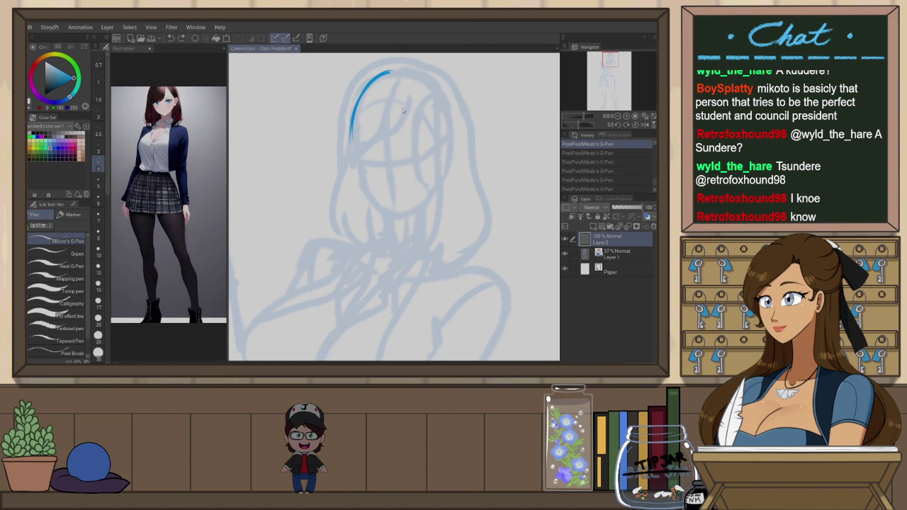
Draw the far side of the face from the temple along the cheek to the chin point
mouse_move(352, 122)
left_mouse_down()
mouse_move(363, 185)
mouse_move(390, 218)
left_mouse_up()
key("ctrl+z")
key("ctrl+z")
key("ctrl+z")
key("ctrl+y")
key("ctrl+y")
key("ctrl+z")
key("ctrl+z")
key("ctrl+y")
key("ctrl+y")
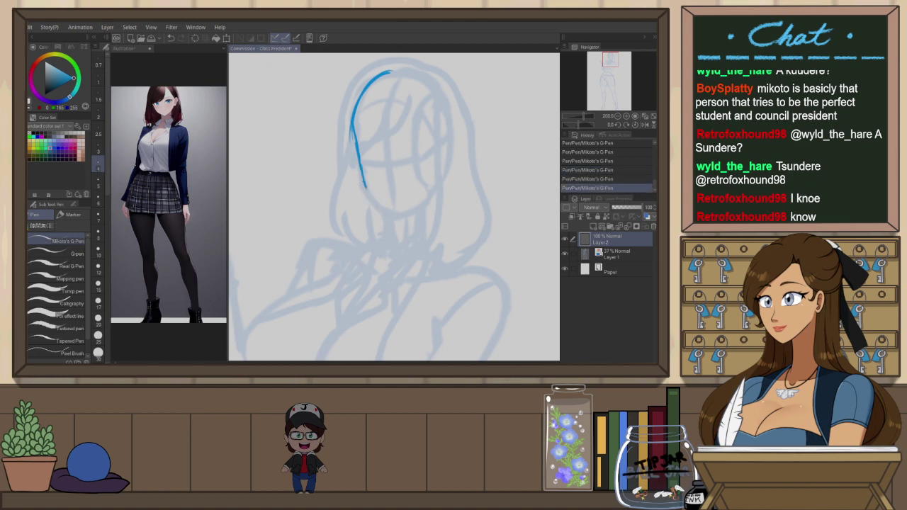
key("ctrl+z")
key("ctrl+z")
key("ctrl+y")
key("ctrl+y")
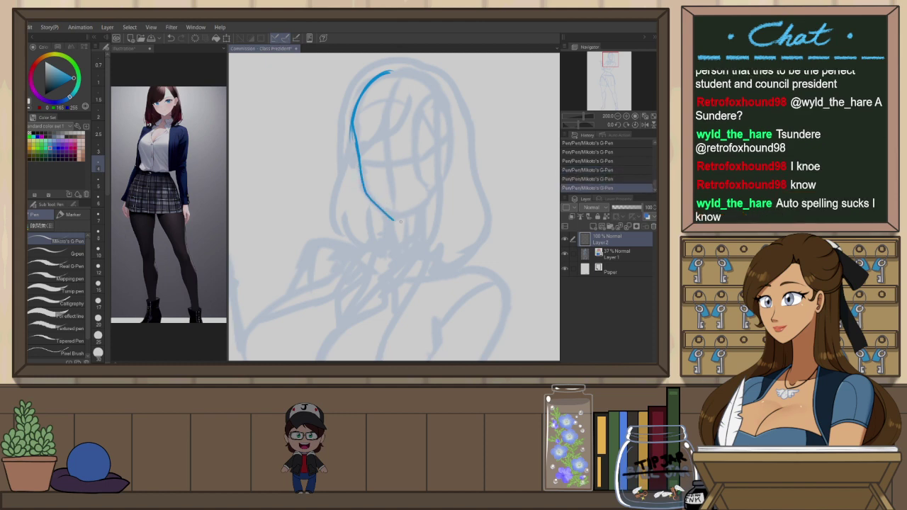
key("ctrl+z")
left_click_drag(364, 187, 398, 221)
key("h")
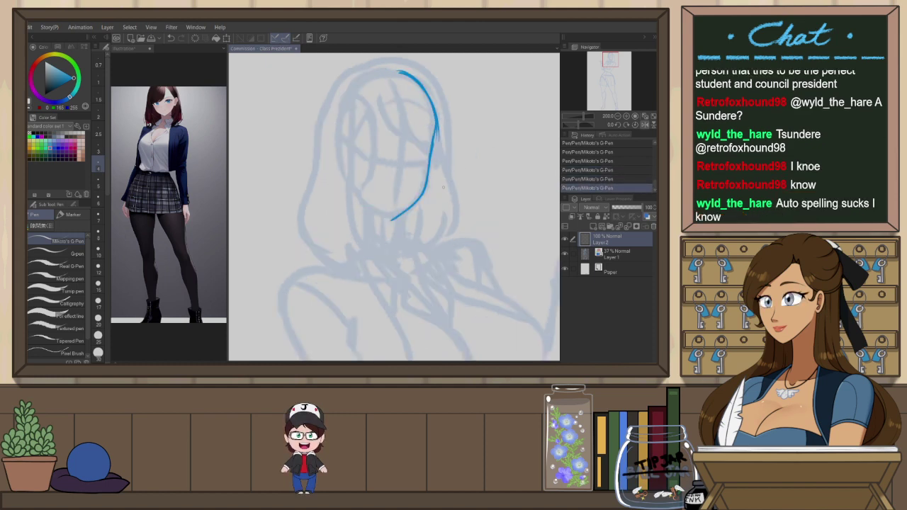
Clean up the face outline at the far temple and redraw its join with the crown
key("h")
key("ctrl+z")
left_click_drag(353, 127, 366, 158)
key("e")
key("ctrl+z")
mouse_move(360, 126)
left_mouse_down()
mouse_move(362, 138)
mouse_move(346, 139)
mouse_move(391, 72)
left_mouse_up()
key("p")
key("ctrl+z")
left_click_drag(354, 108, 402, 67)
Draw the curve over the top of the head and down its near side in the mirrored view
key("h")
left_click_drag(341, 105, 424, 75)
key("ctrl+z")
left_click_drag(336, 108, 426, 77)
key("ctrl+z")
left_click_drag(338, 97, 338, 172)
key("ctrl+z")
left_click_drag(337, 105, 343, 178)
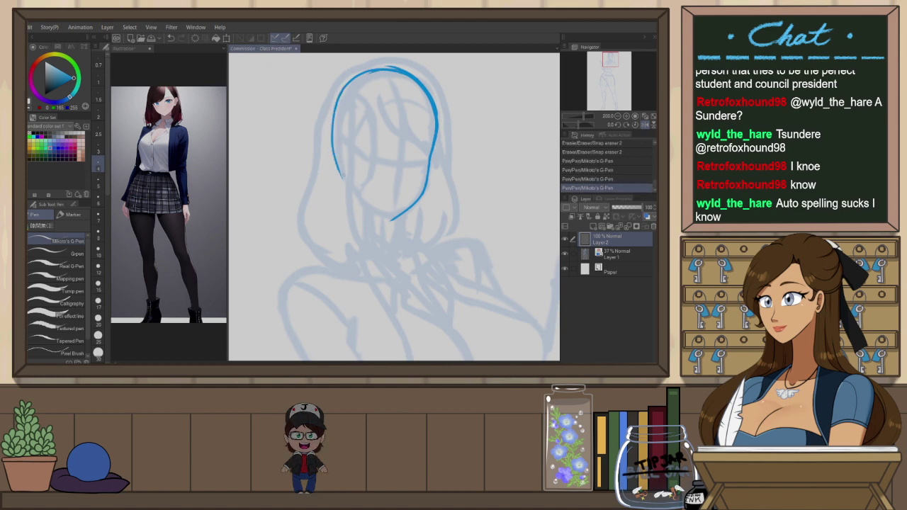
Connect the chin to the near side with a jawline and redraw the far cheek's contour
key("h")
key("ctrl+z")
left_click_drag(399, 218, 446, 183)
key("ctrl+z")
key("e")
mouse_move(364, 181)
left_mouse_down()
mouse_move(360, 128)
mouse_move(355, 157)
left_mouse_up()
key("p")
key("ctrl+z")
left_click_drag(352, 126, 364, 184)
Clean up the crown line and redraw the curve from the top down the near side of the head
key("e")
mouse_move(367, 76)
left_mouse_down()
mouse_move(425, 65)
mouse_move(424, 80)
mouse_move(431, 72)
left_mouse_up()
key("ctrl+z")
key("p")
key("e")
key("p")
mouse_move(425, 71)
left_mouse_down()
mouse_move(448, 87)
mouse_move(457, 135)
left_mouse_up()
key("ctrl+z")
left_click_drag(451, 96, 457, 138)
left_click_drag(387, 77, 386, 203)
key("ctrl+z")
left_click_drag(390, 76, 385, 203)
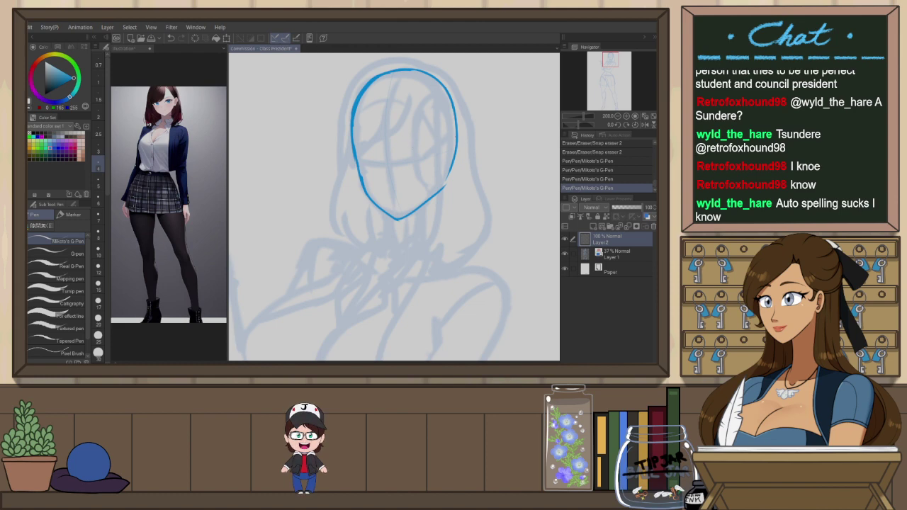
left_click_drag(445, 89, 434, 194)
key("ctrl+z")
key("ctrl+z")
key("ctrl+z")
Draw a narrow vertical oval for the side plane of the head on its near side
mouse_move(450, 93)
left_mouse_down()
mouse_move(457, 136)
mouse_move(445, 96)
mouse_move(445, 187)
left_mouse_up()
key("ctrl+z")
key("ctrl+z")
left_click(452, 121)
key("ctrl+z")
left_click_drag(451, 122, 433, 186)
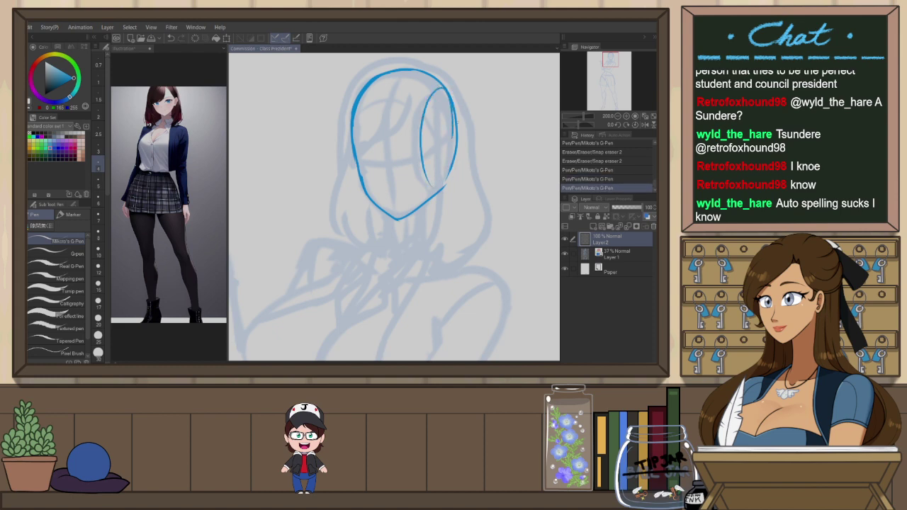
Draw a thin curved center guideline down the face from the crown to the chin
left_click(645, 125)
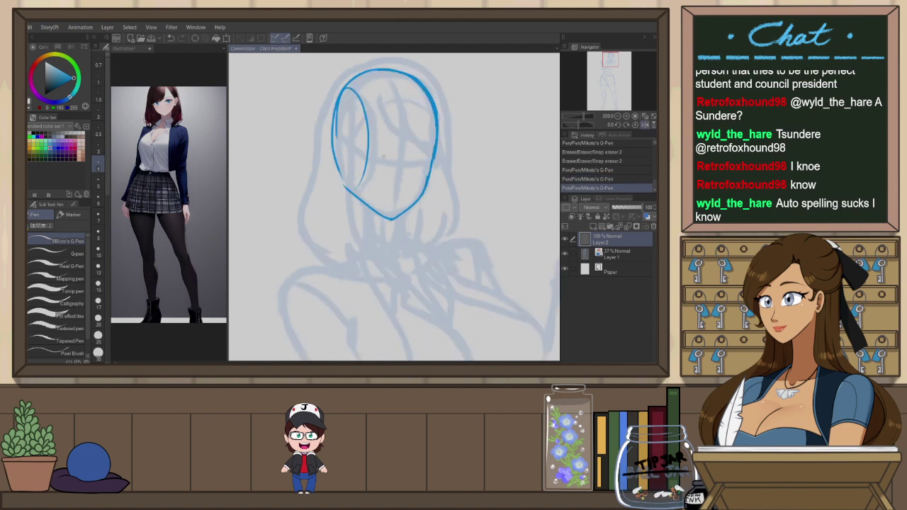
left_click(407, 80)
key("ctrl+z")
left_click(406, 80)
left_click_drag(407, 80, 399, 217)
key("h")
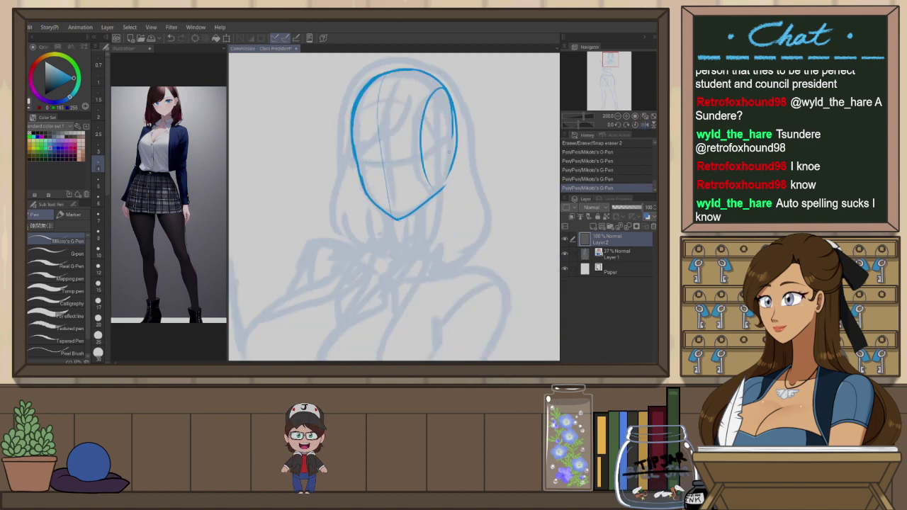
Divide the side-plane oval with a slanted crosswise line and a vertical line, checking the head in mirrored view
key("ctrl+z")
left_click_drag(421, 158, 456, 138)
left_click_drag(439, 90, 440, 185)
key("h")
key("h")
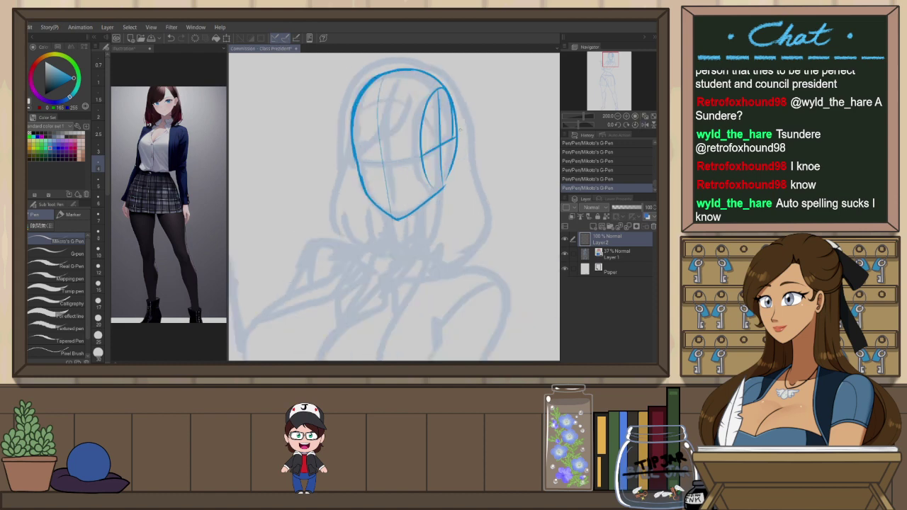
Draw thick curved upper eyelids for both eyes just above the eye guideline
scroll(461, 122, "up", 5)
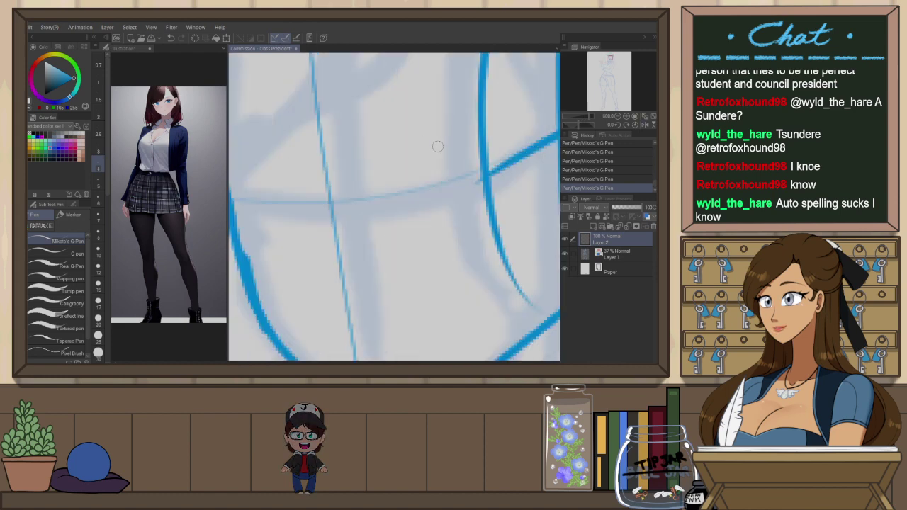
key("r")
left_click_drag(475, 223, 462, 163)
scroll(462, 164, "down", 2)
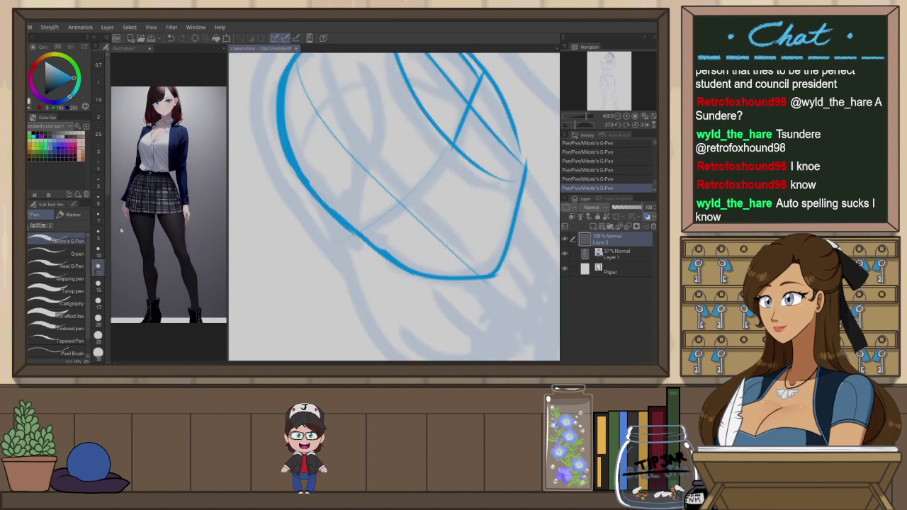
left_click_drag(430, 142, 404, 183)
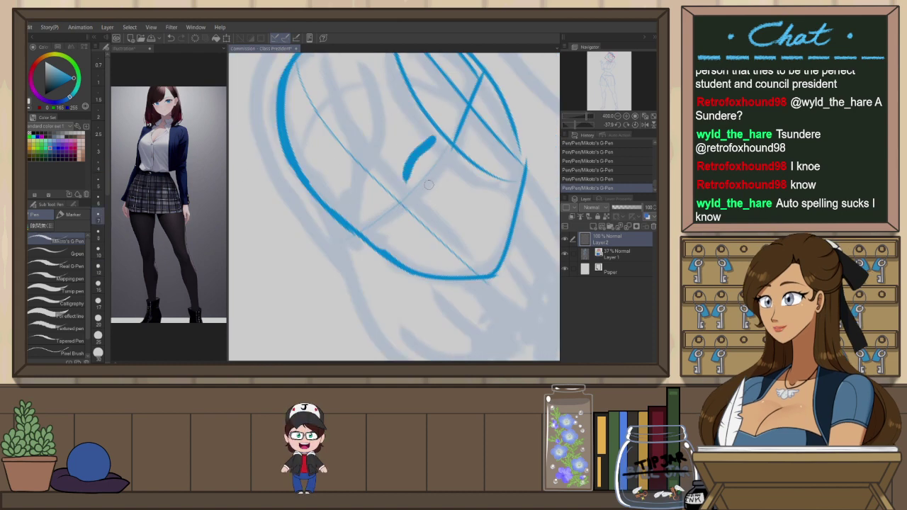
left_click_drag(432, 130, 407, 164)
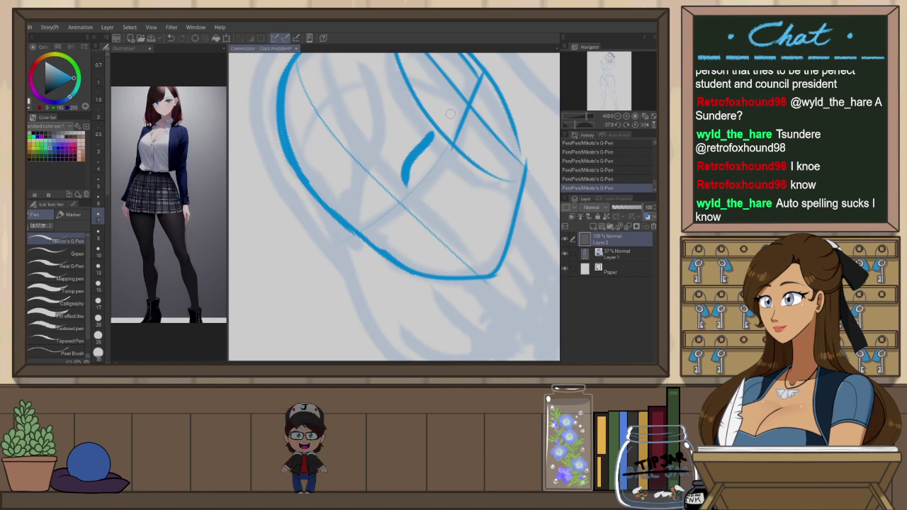
left_click_drag(348, 218, 385, 203)
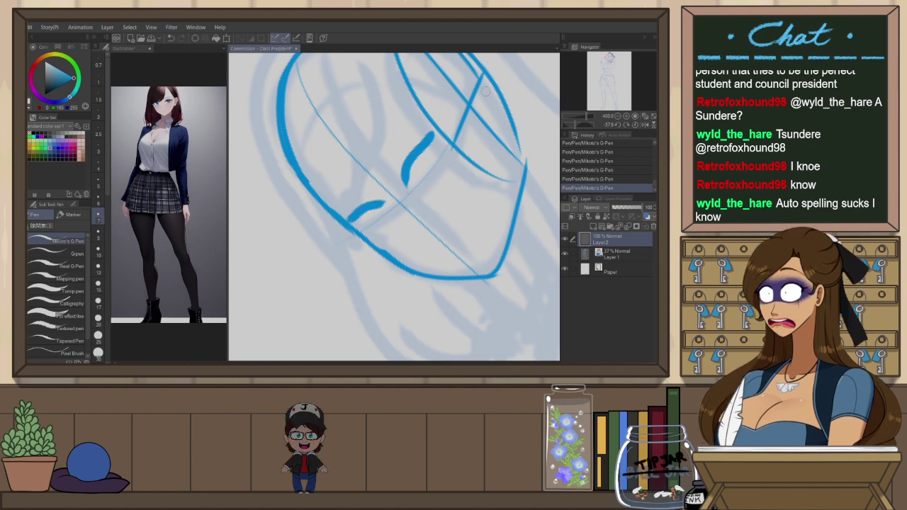
Redraw the far eye's upper eyelid as a slimmer curve meeting the face outline
left_click(645, 125)
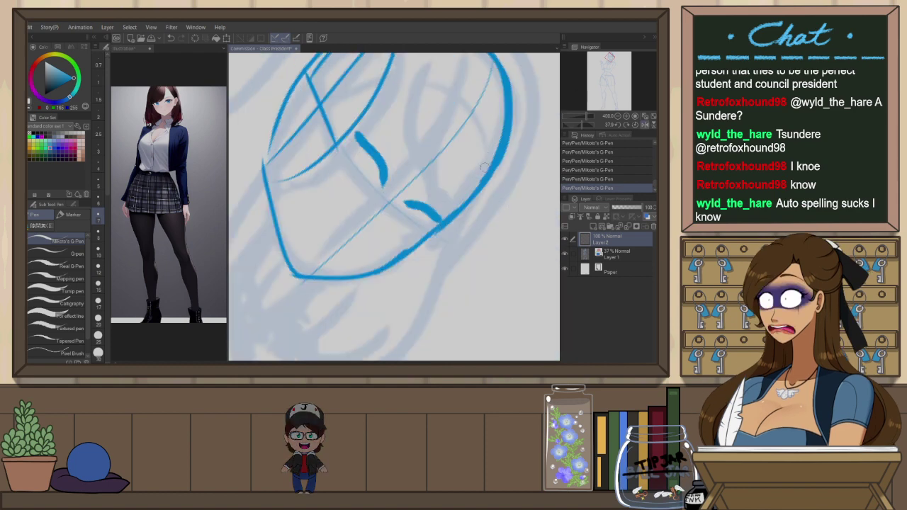
key("ctrl+at")
key("r")
left_click_drag(490, 233, 497, 152)
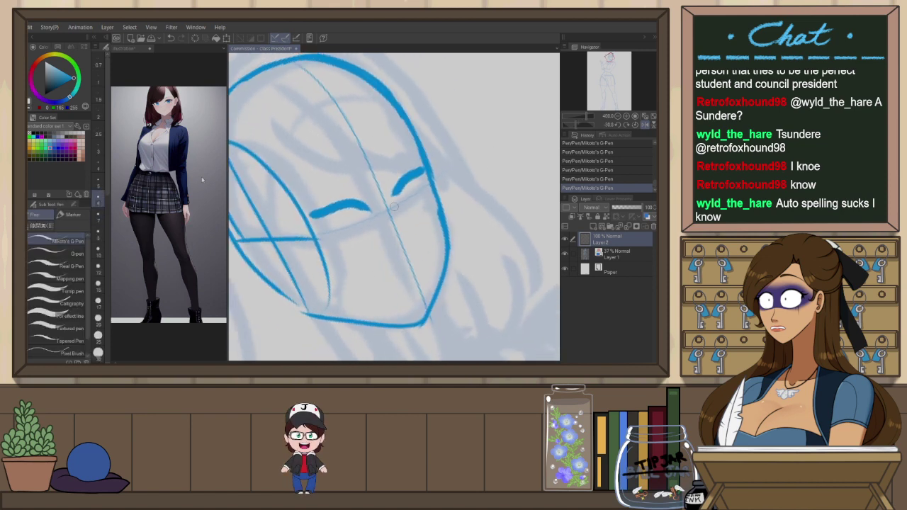
key("ctrl+z")
left_click_drag(405, 178, 398, 197)
key("ctrl+z")
left_click_drag(423, 161, 399, 200)
key("ctrl+z")
left_click_drag(423, 162, 396, 194)
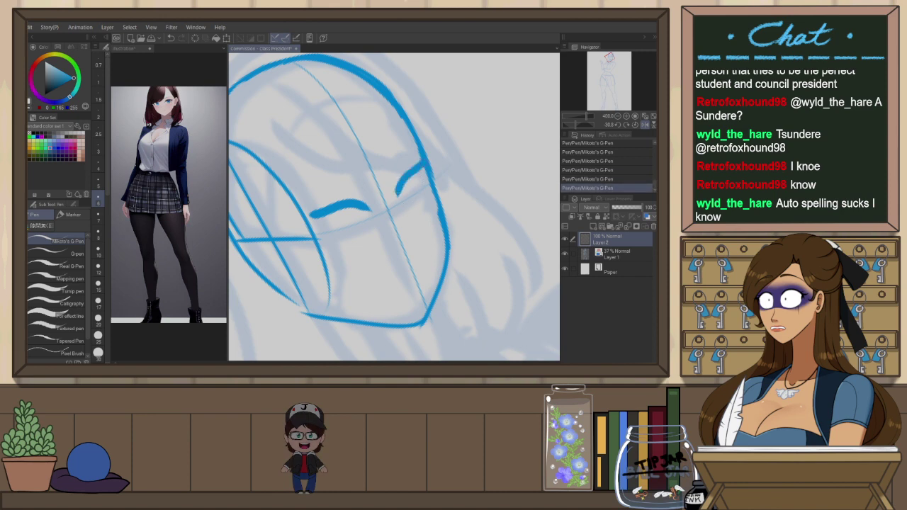
Add short lash strokes at the outer corners of both upper eyelids
key("ctrl+z")
mouse_move(311, 217)
left_mouse_down()
mouse_move(335, 231)
mouse_move(312, 219)
left_mouse_up()
key("ctrl+z")
key("ctrl+z")
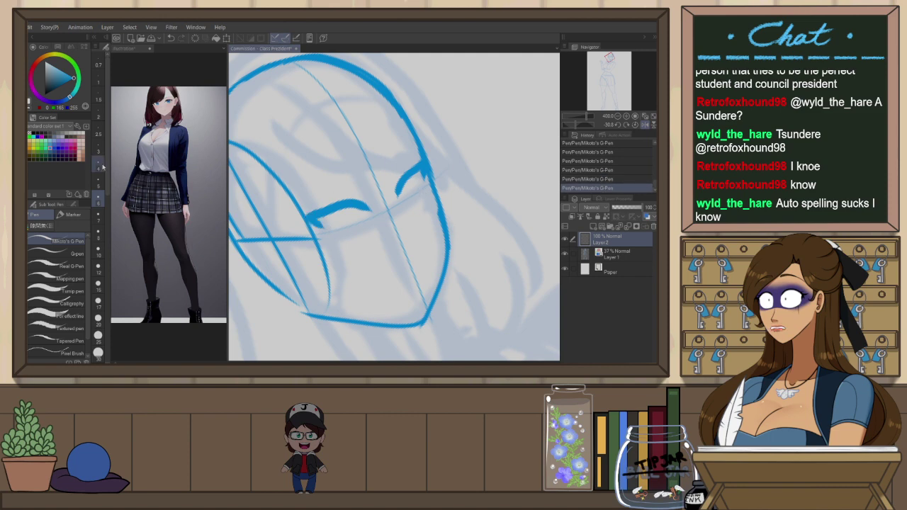
Draw angled eyebrows above both eyes and thicken their inner ends
key("shift+space")
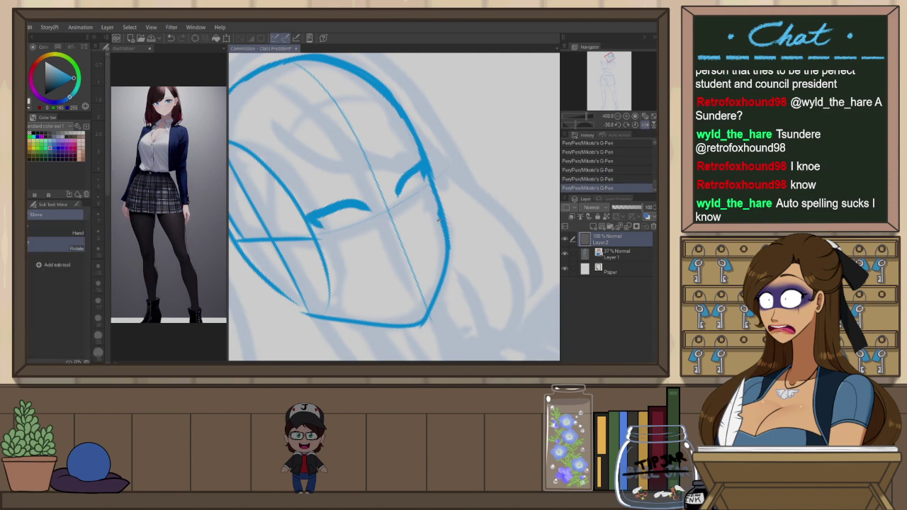
left_click_drag(461, 216, 452, 192)
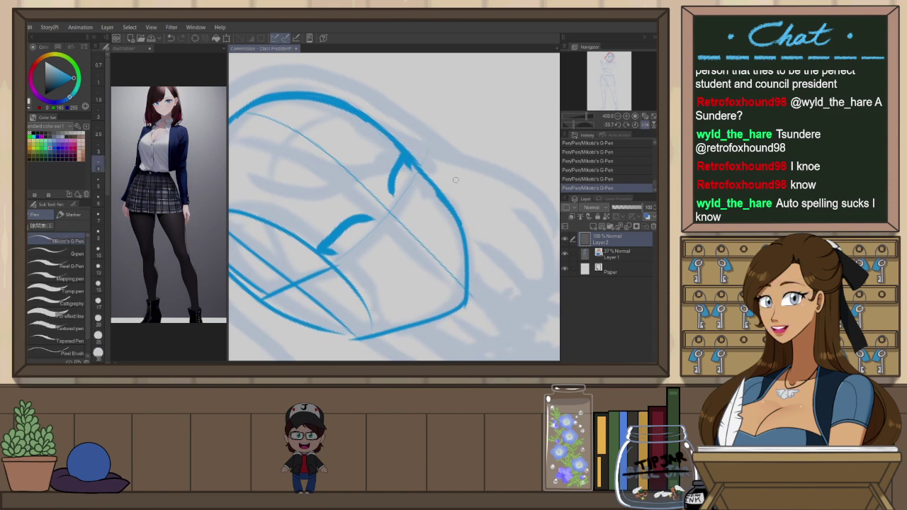
left_click_drag(341, 204, 306, 233)
key("ctrl+z")
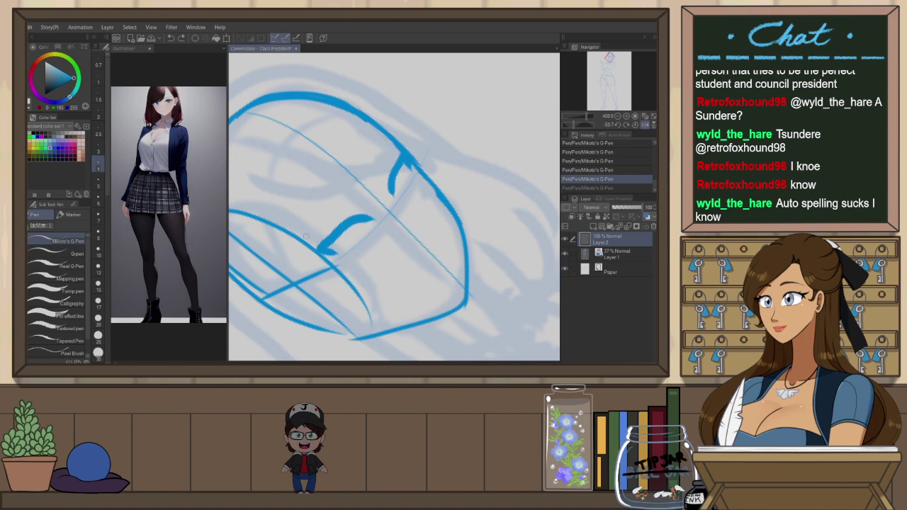
left_click_drag(330, 204, 307, 237)
key("ctrl+z")
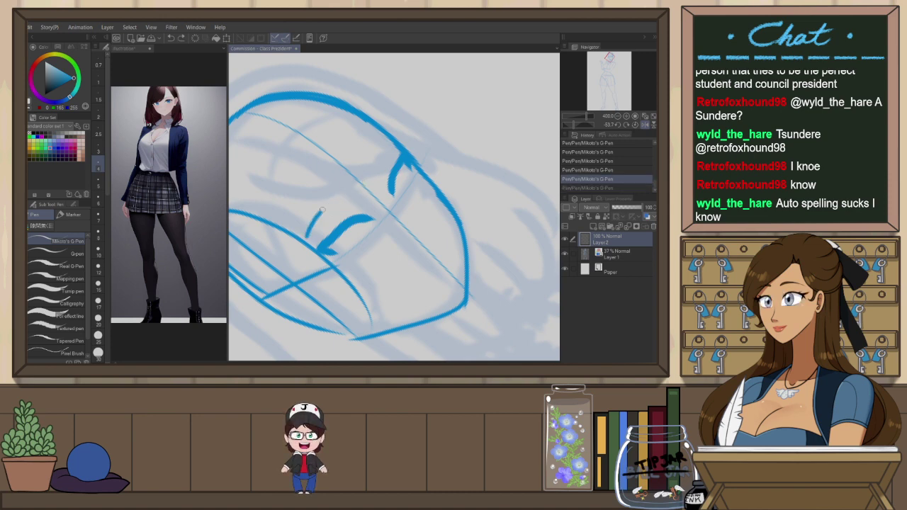
key("ctrl+z")
left_click_drag(331, 219, 360, 197)
key("ctrl+z")
mouse_move(320, 234)
left_mouse_down()
mouse_move(344, 208)
mouse_move(314, 234)
left_mouse_up()
key("ctrl+z")
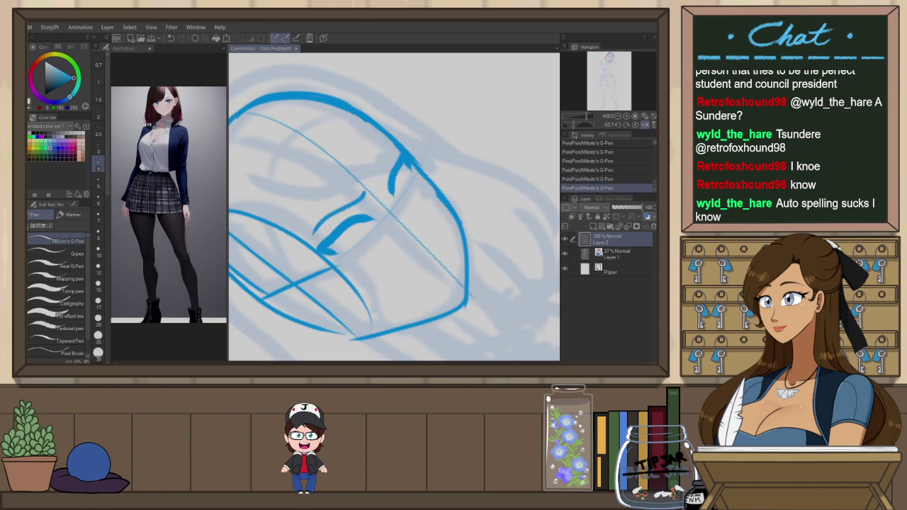
left_click_drag(373, 172, 401, 147)
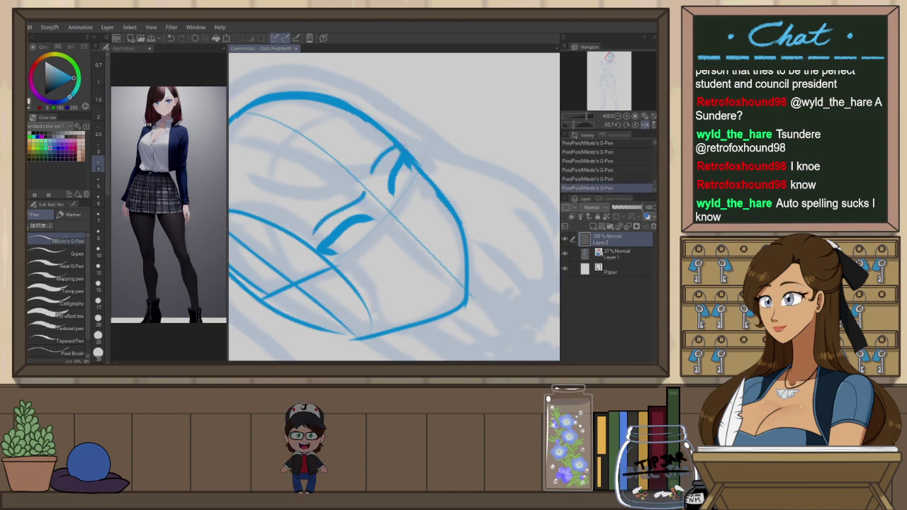
left_click_drag(366, 177, 394, 146)
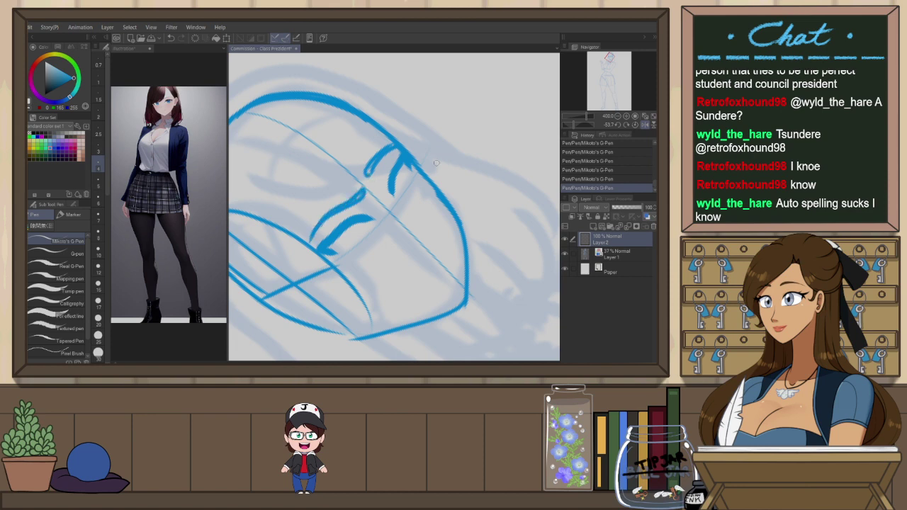
Draw the lower eyelids with their outer corners under both eyes
key("ctrl+at")
key("h")
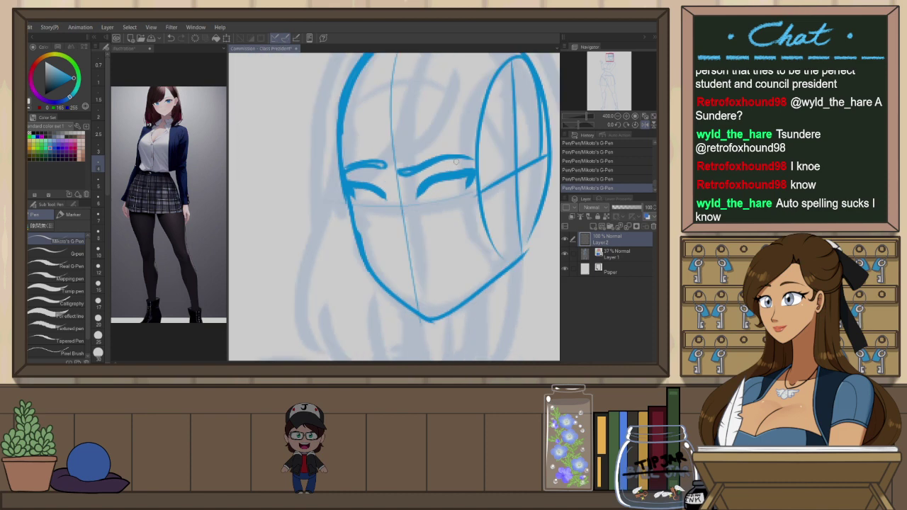
key("ctrl+z")
left_click_drag(472, 242, 448, 142)
key("ctrl+z")
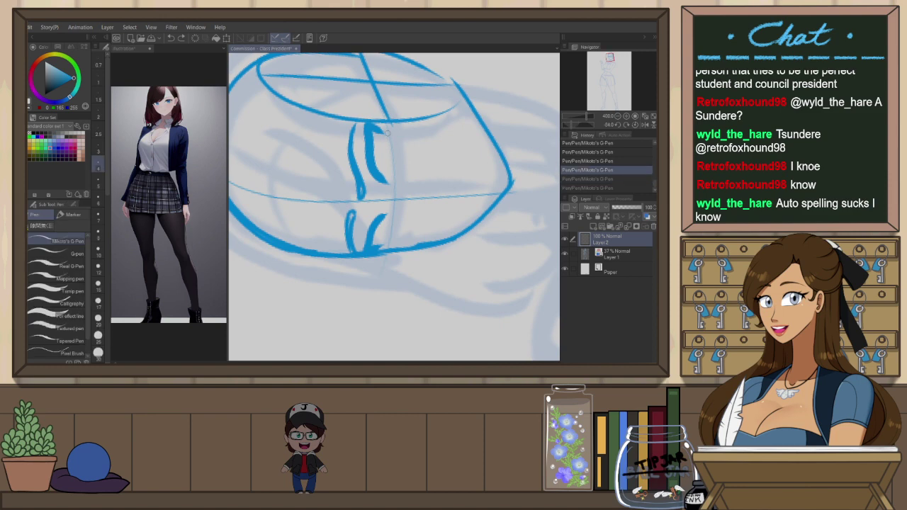
left_click_drag(390, 136, 405, 145)
key("ctrl+z")
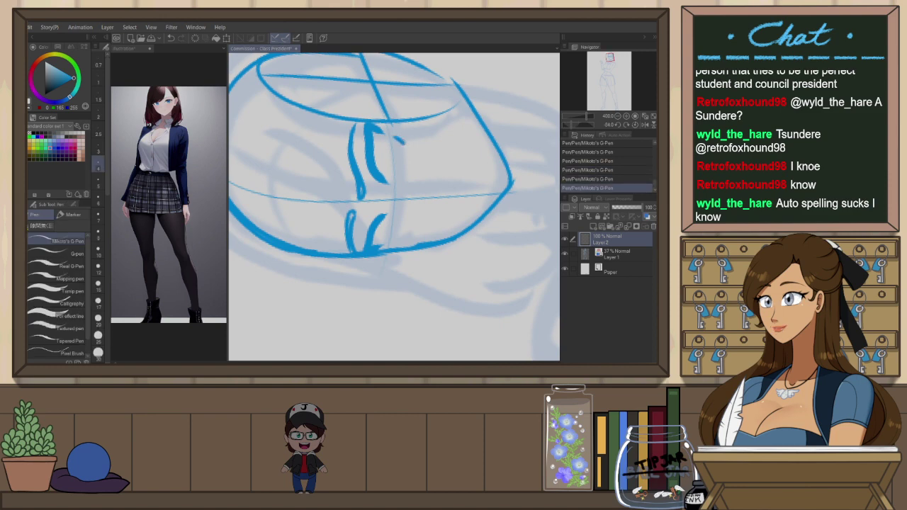
left_click_drag(399, 214, 395, 236)
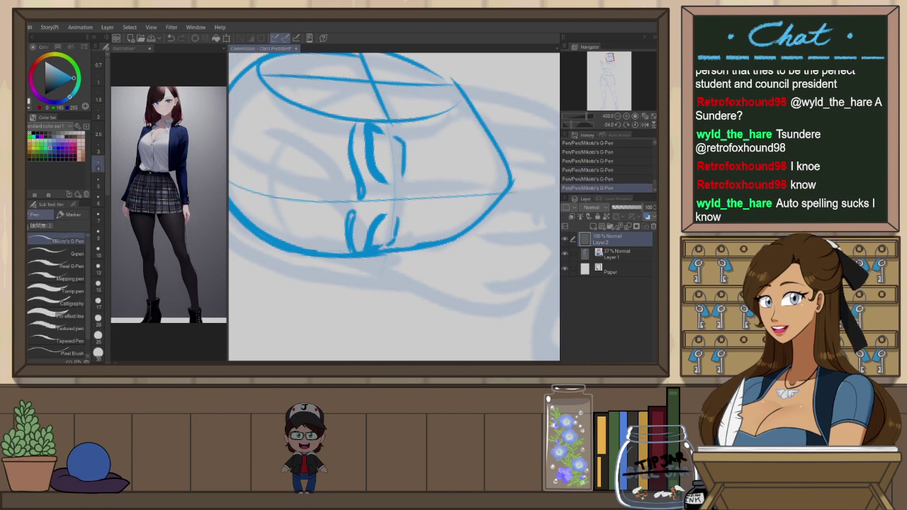
key("ctrl+@")
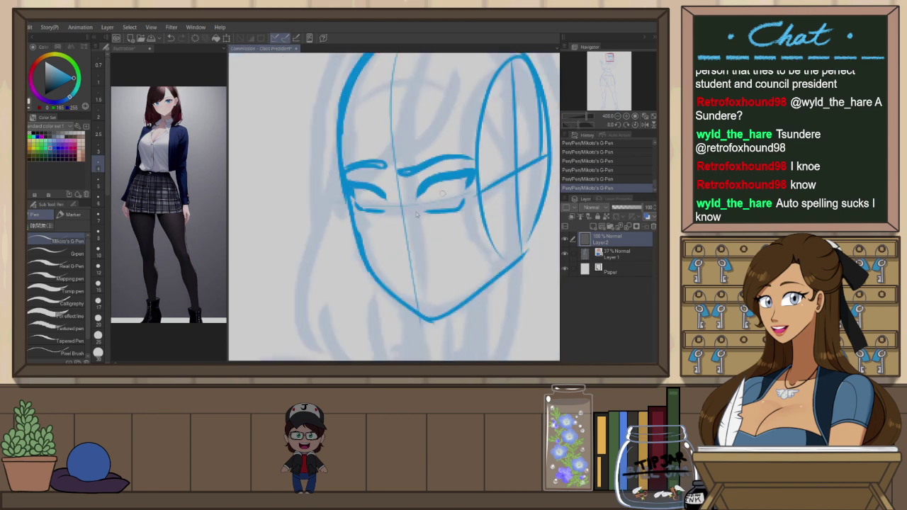
Redraw the far eye's lower eyelid with its outer corner close to the face outline
key("ctrl+z")
key("ctrl+z")
left_click_drag(356, 205, 370, 217)
key("ctrl+z")
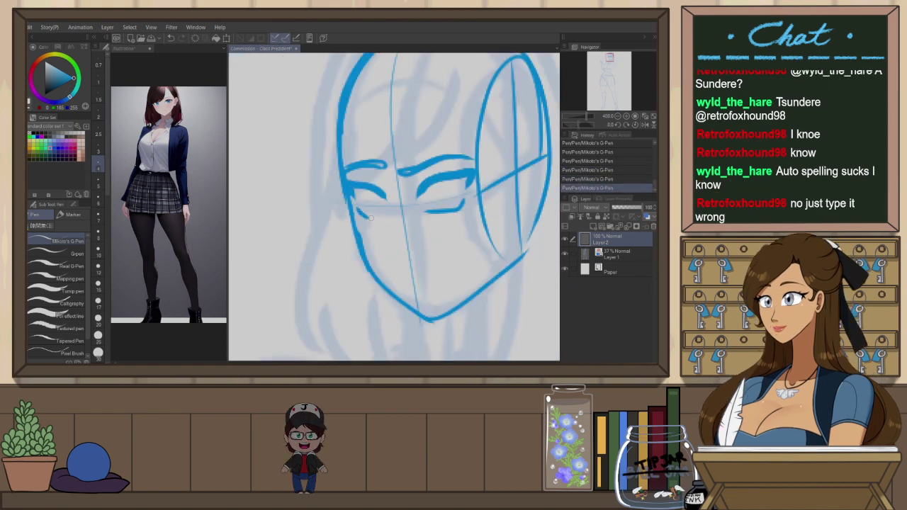
scroll(468, 148, "down", 3)
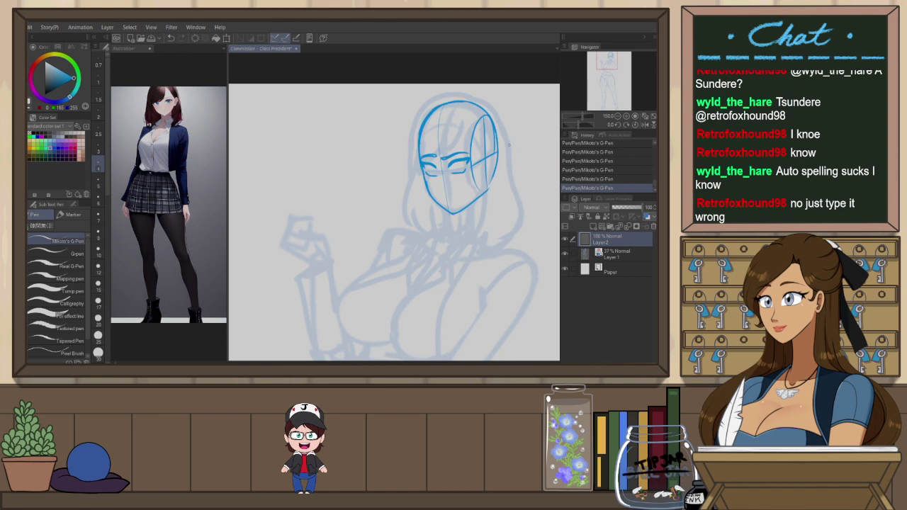
Draw the near ear on the side of the head, with its top at the side plane's horizontal guide
scroll(510, 145, "down", 3)
scroll(489, 154, "up", 3)
left_click_drag(489, 153, 390, 211)
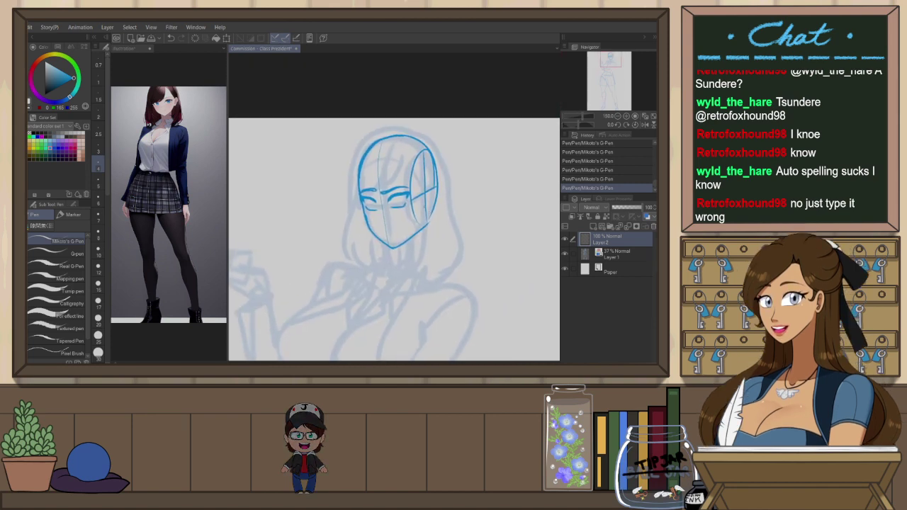
scroll(419, 202, "up", 1)
mouse_move(429, 184)
left_mouse_down()
mouse_move(434, 212)
mouse_move(437, 184)
left_mouse_up()
key("ctrl+z")
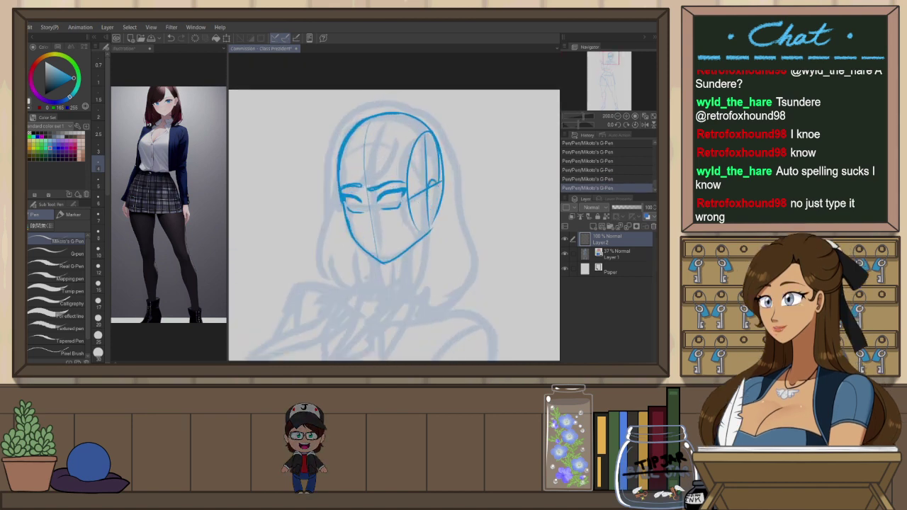
key("ctrl+z")
key("ctrl+z")
key("ctrl+y")
key("ctrl+y")
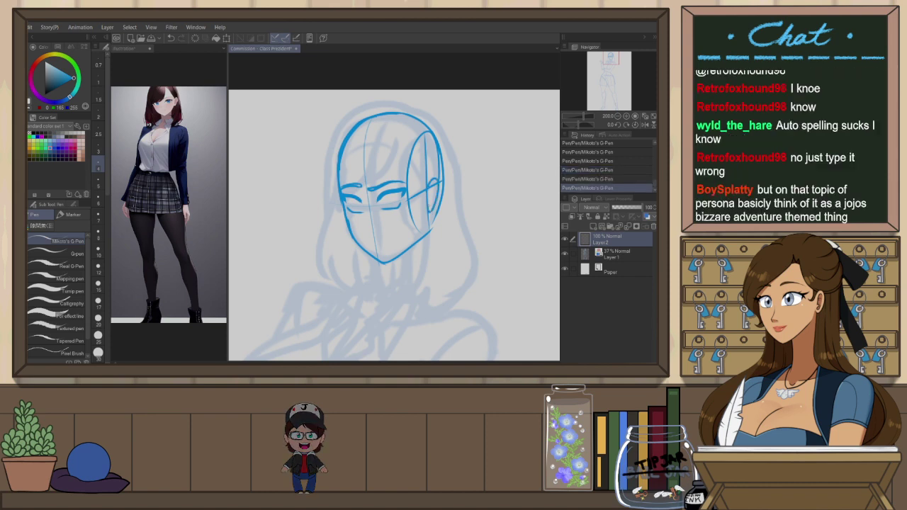
Draw oval irises inside both eyes, tucked under the upper eyelids
scroll(388, 199, "up", 2)
mouse_move(383, 190)
left_mouse_down()
mouse_move(393, 208)
mouse_move(394, 191)
left_mouse_up()
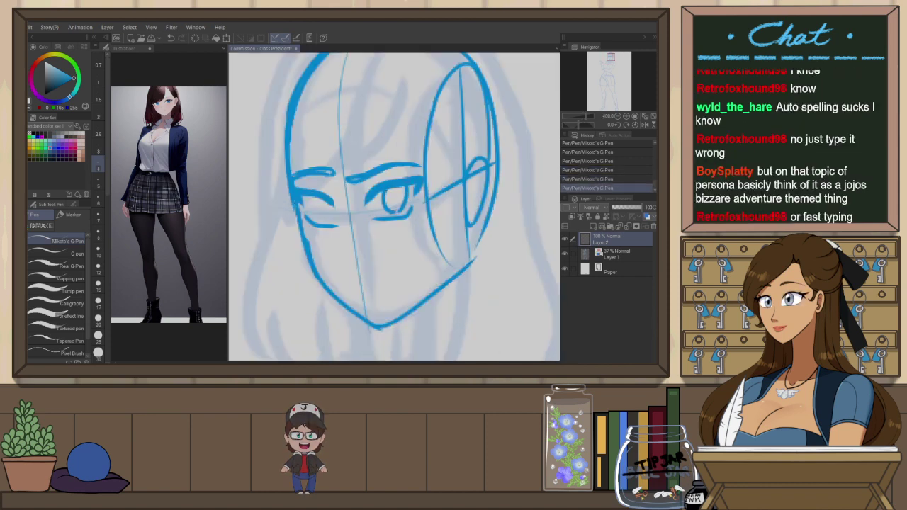
key("ctrl+z")
key("ctrl+z")
mouse_move(313, 195)
left_mouse_down()
mouse_move(325, 220)
mouse_move(337, 207)
left_mouse_up()
key("ctrl+z")
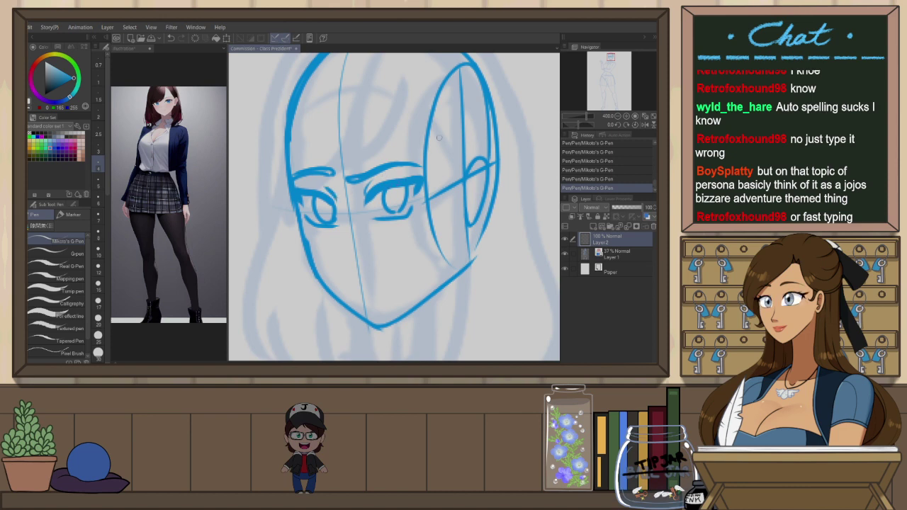
Draw the nose profile beside the vertical face guide and mark the near nostril with a short stroke
scroll(439, 137, "down", 2)
scroll(431, 171, "up", 2)
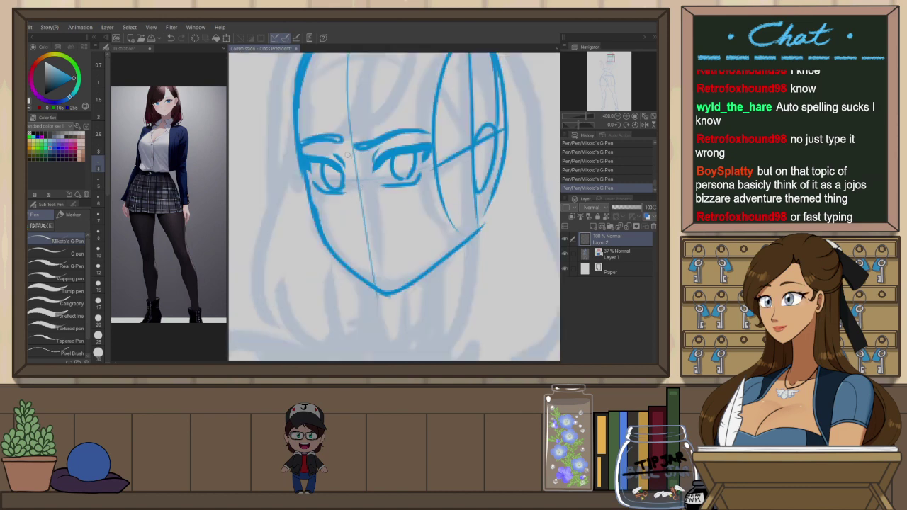
key("ctrl+z")
key("ctrl+z")
left_click_drag(352, 173, 346, 208)
key("ctrl+z")
key("ctrl+y")
key("ctrl+z")
key("ctrl+y")
left_click_drag(456, 184, 445, 207)
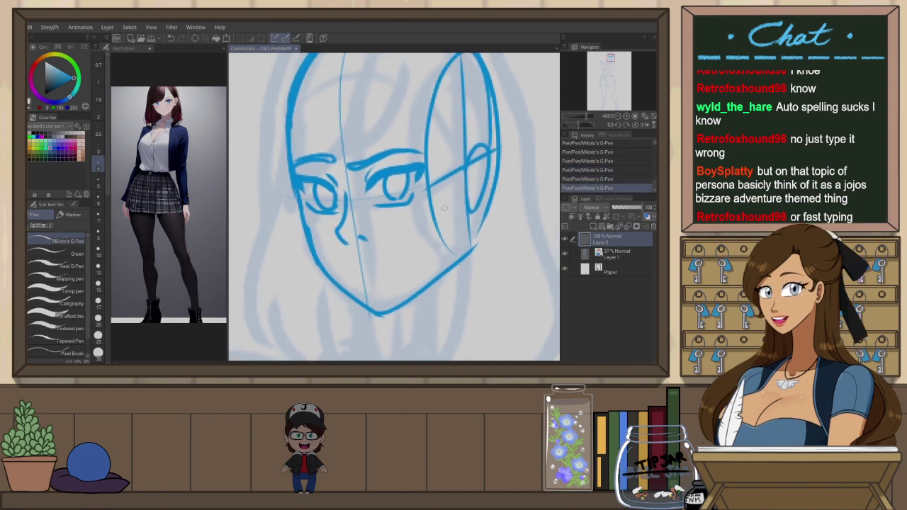
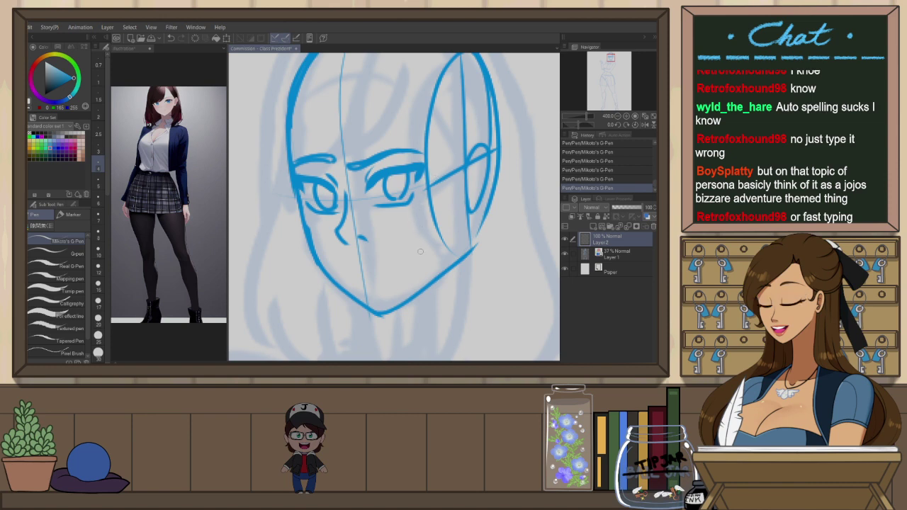
Redraw the nose contour and nostril mark, and check the face in a mirrored view
key("ctrl+z")
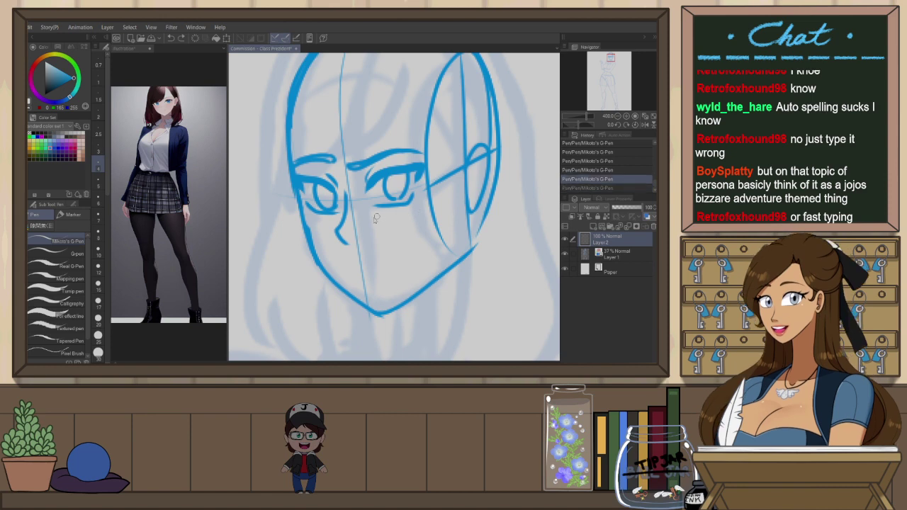
left_click_drag(348, 201, 348, 240)
key("ctrl+z")
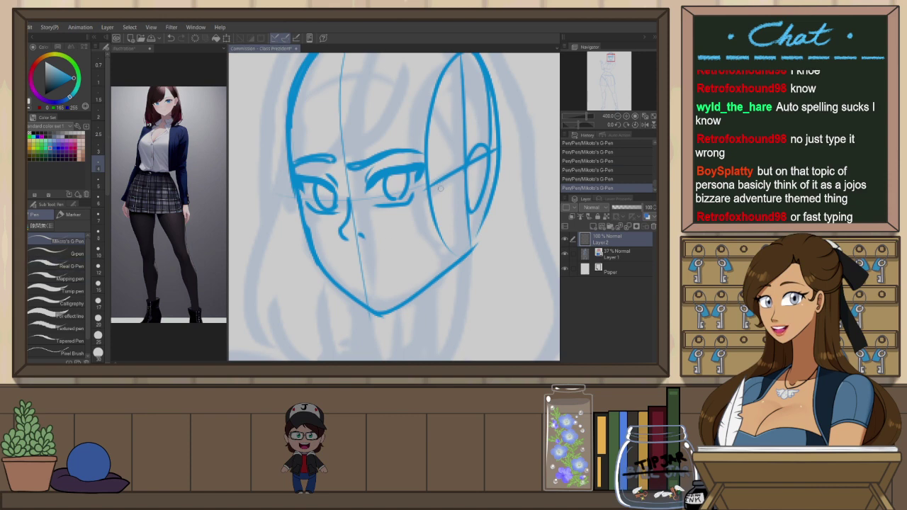
key("h")
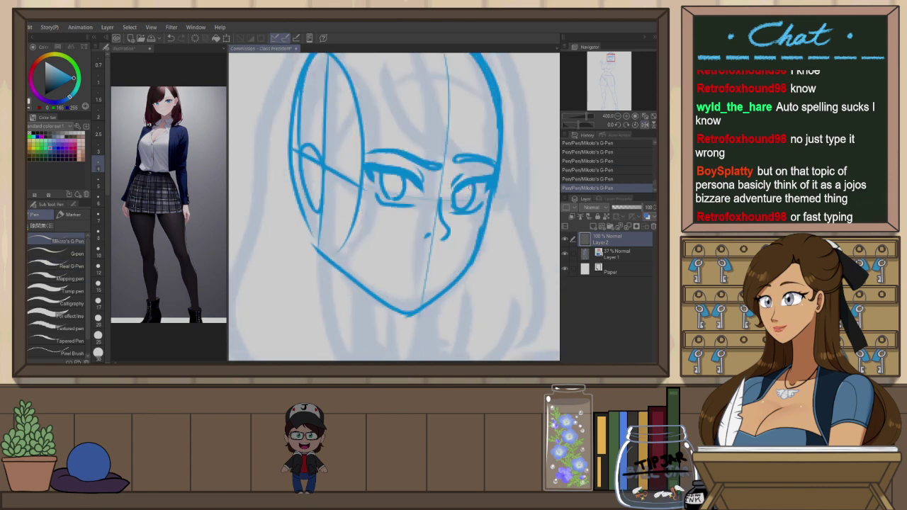
key("h")
Redraw the ear's upper curve slightly higher on the side of the head
mouse_move(466, 153)
left_mouse_down()
mouse_move(494, 143)
mouse_move(491, 170)
mouse_move(491, 138)
mouse_move(493, 147)
mouse_move(479, 153)
left_mouse_up()
key("ctrl+z")
key("ctrl+z")
key("ctrl+z")
key("ctrl+z")
Erase the old ear curve and the guide lines running through the inside of the ear
key("e")
key("ctrl+z")
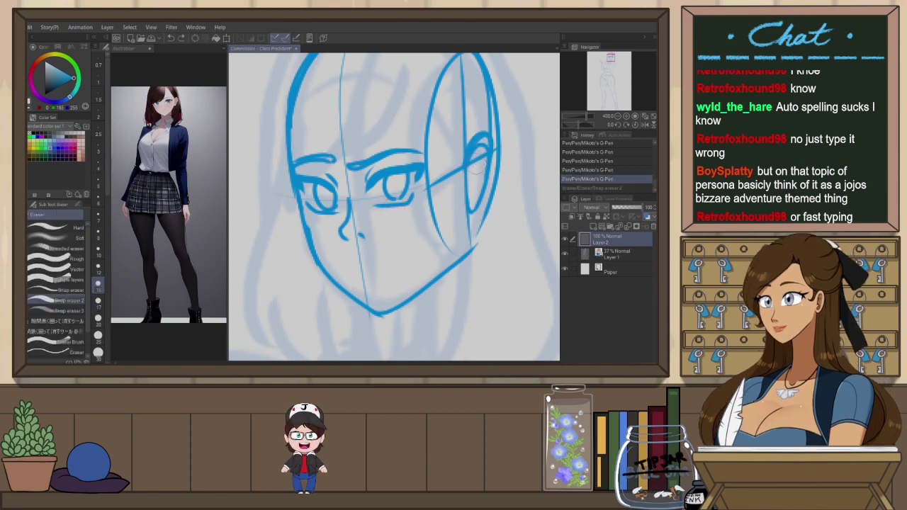
left_click_drag(479, 152, 482, 145)
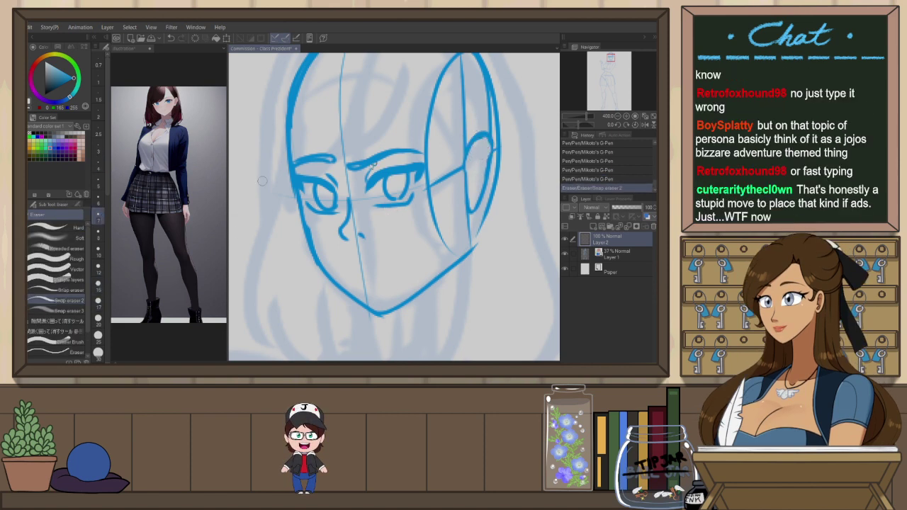
key("ctrl+z")
key("ctrl+y")
mouse_move(469, 181)
left_mouse_down()
mouse_move(467, 202)
mouse_move(469, 194)
left_mouse_up()
key("p")
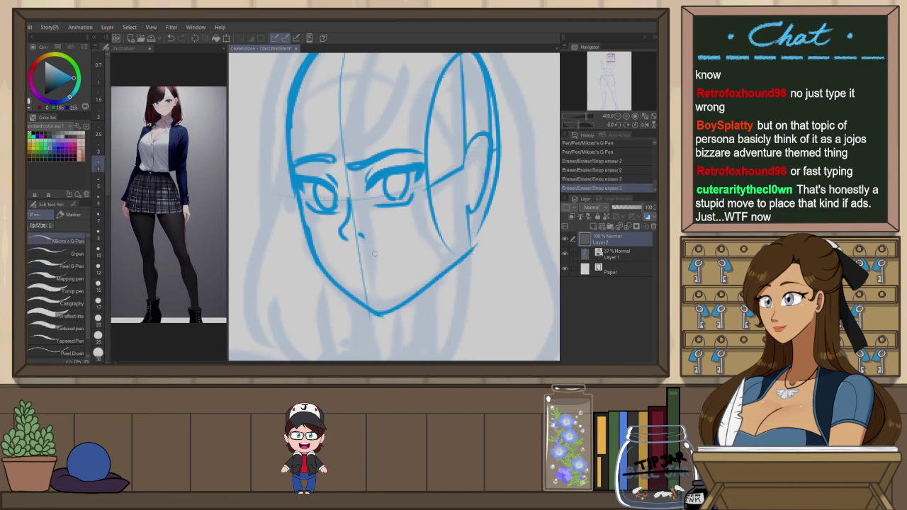
Draw the lips below the nose, with a curved mouth line and a short lower lip stroke
left_click_drag(389, 287, 397, 245)
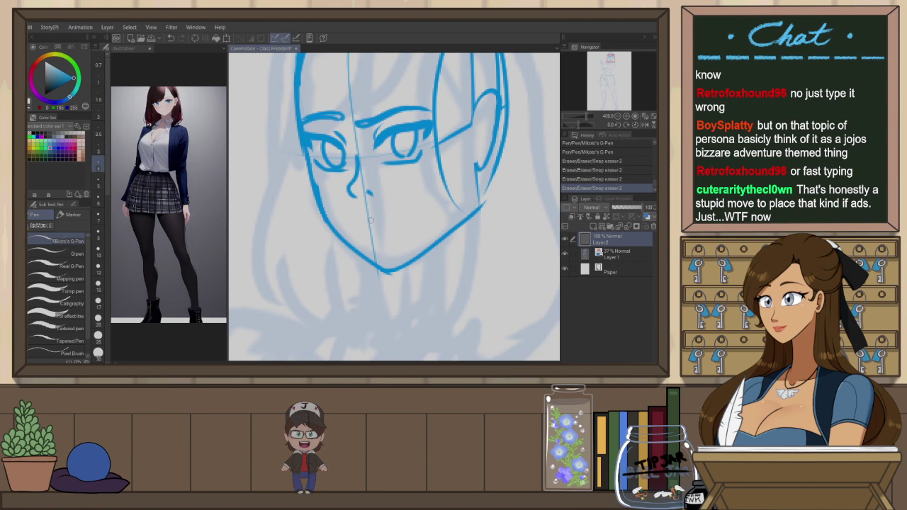
mouse_move(369, 218)
left_mouse_down()
mouse_move(391, 220)
mouse_move(357, 224)
left_mouse_up()
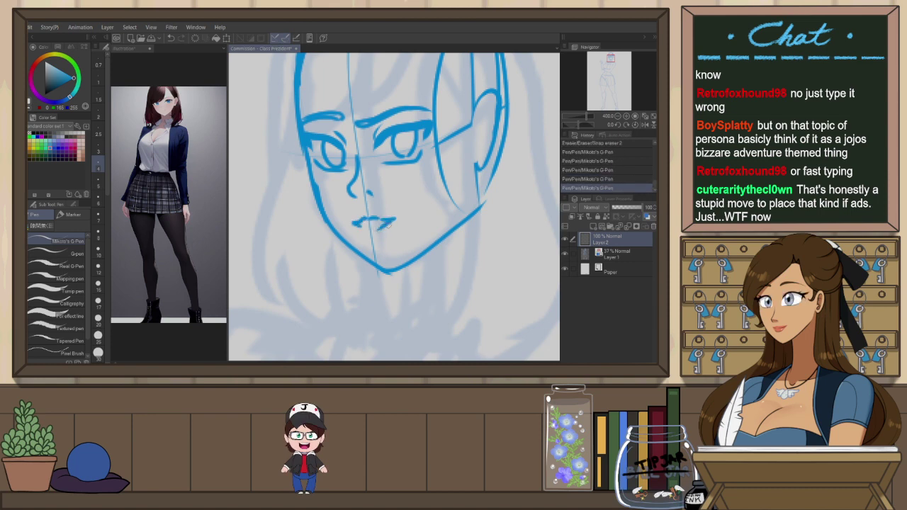
left_click_drag(354, 224, 390, 238)
key("ctrl+z")
key("ctrl+z")
key("ctrl+z")
key("ctrl+z")
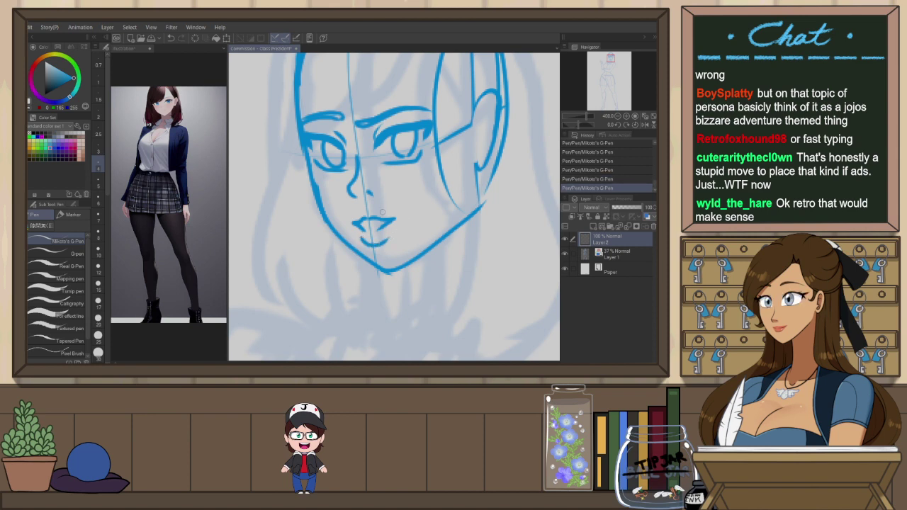
Erase the centre guide between nose and upper lip and mark the dip there with a small dot
key("e")
left_click_drag(370, 206, 369, 211)
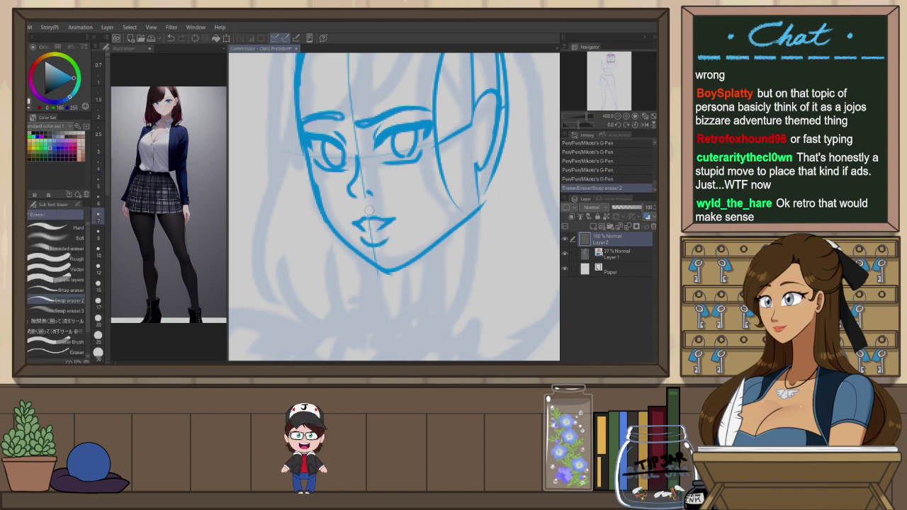
left_click(368, 212)
key("p")
left_click(368, 209)
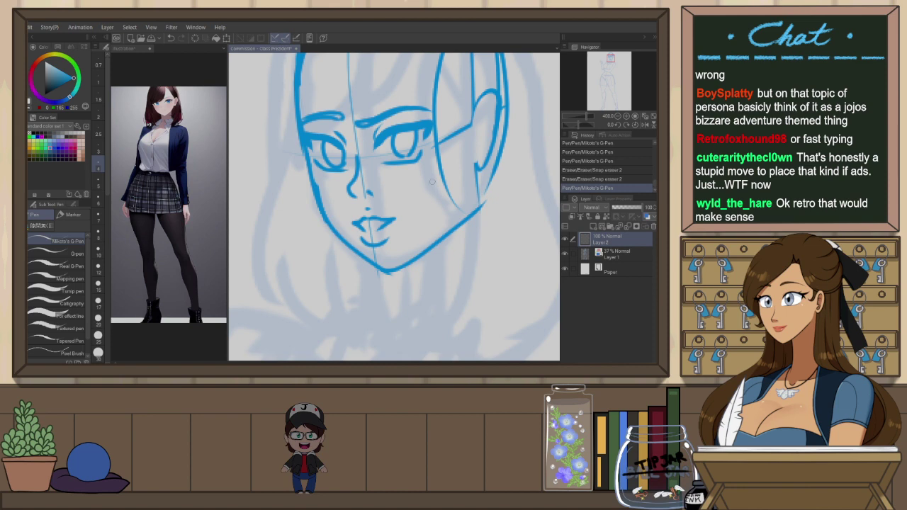
Erase the centre guide across the lips and lighten the rest above the chin with the kneaded eraser
key("e")
left_click_drag(369, 222, 374, 238)
left_click_drag(372, 234, 374, 242)
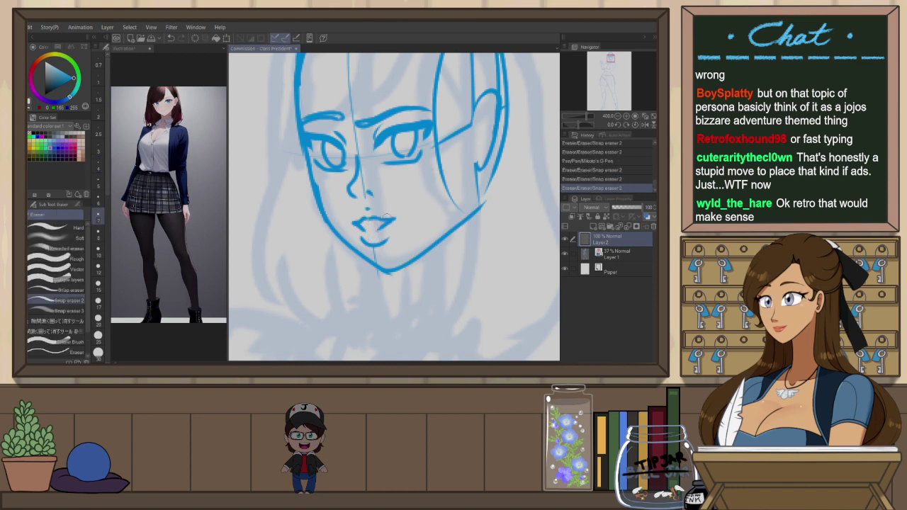
left_click(70, 249)
mouse_move(376, 254)
left_mouse_down()
mouse_move(381, 261)
mouse_move(374, 253)
left_mouse_up()
left_click(98, 252)
key("ctrl+z")
Select the mouth with the Lasso, nudge it into better alignment under the nose, and deselect it
key("m")
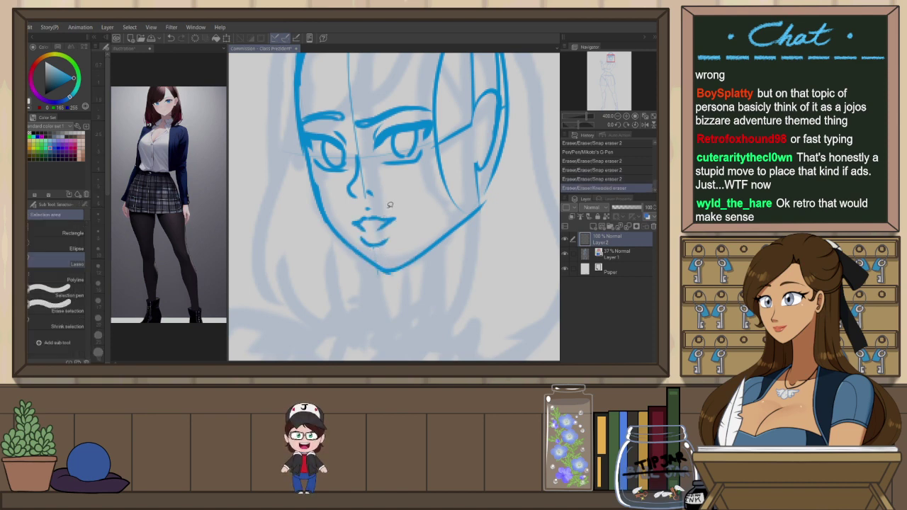
mouse_move(372, 246)
left_mouse_down()
mouse_move(415, 210)
mouse_move(391, 229)
left_mouse_up()
key("k")
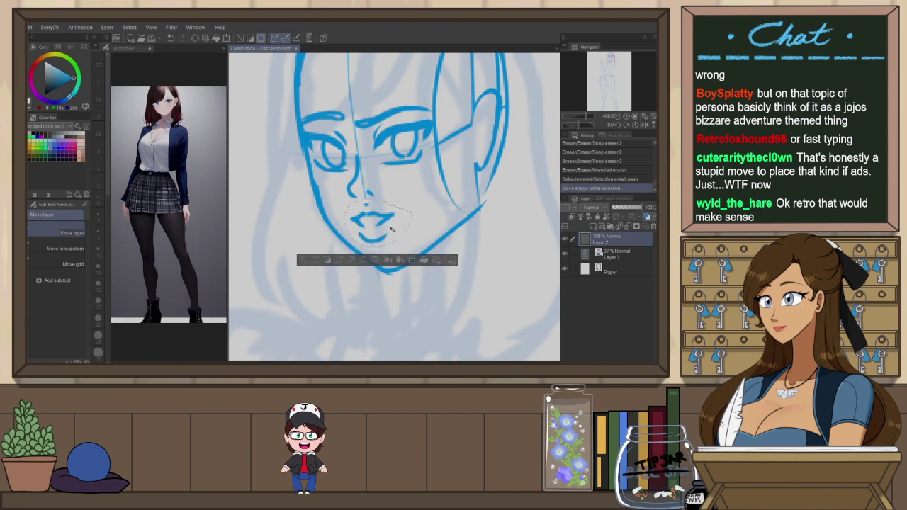
key("ctrl+d")
scroll(427, 214, "down", 4)
scroll(448, 214, "up", 2)
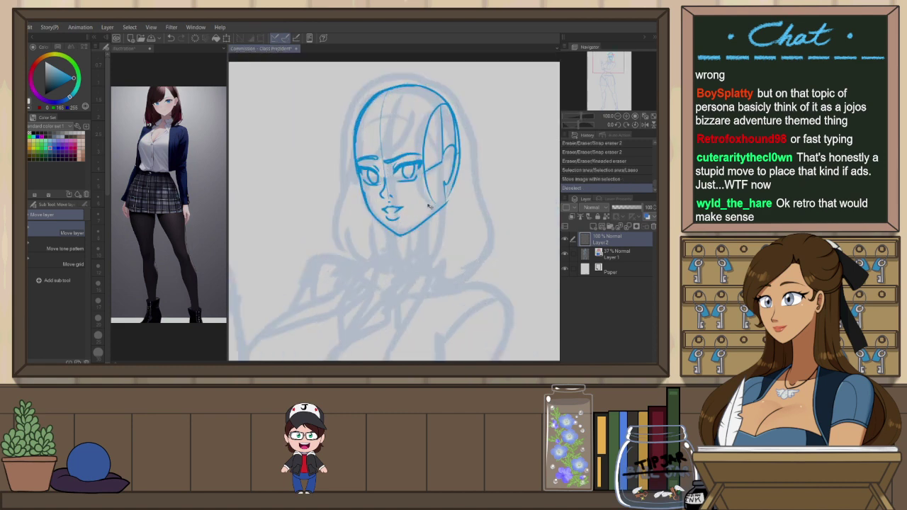
Reposition the head drawing over the rough and rotate it slightly counterclockwise with Scale/Rotate
key("p")
left_click_drag(443, 209, 422, 223)
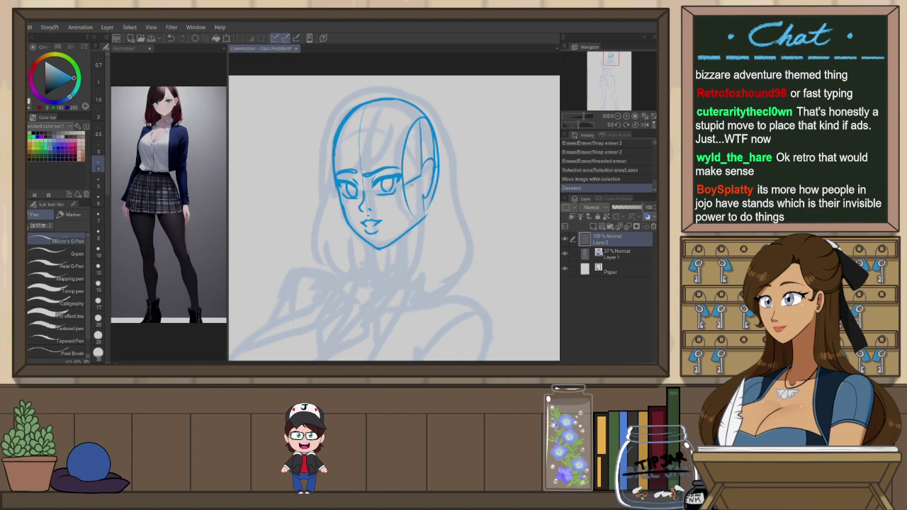
key("k")
left_click_drag(428, 187, 446, 185)
key("ctrl+t")
left_click_drag(412, 218, 412, 218)
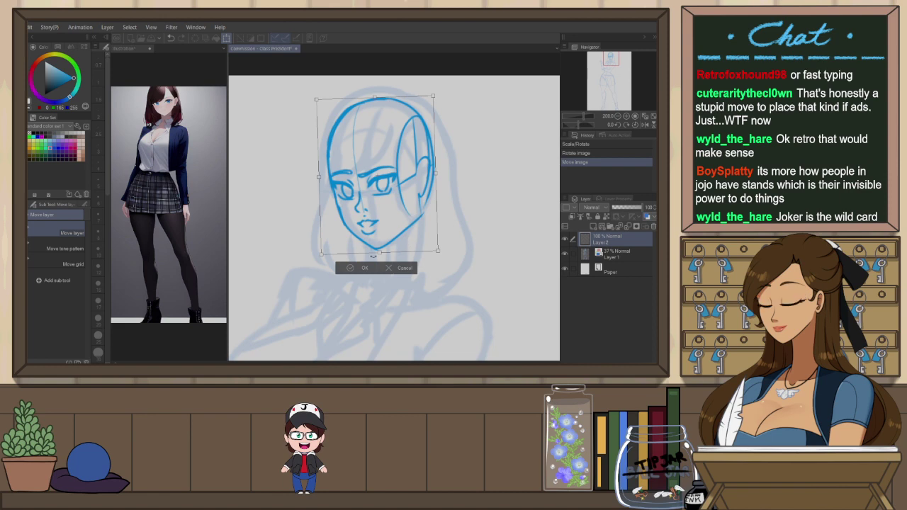
key("Return")
Draw the front and back neck lines down from the chin and jaw, with a short shoulder stroke at the front
key("p")
left_click_drag(375, 249, 357, 280)
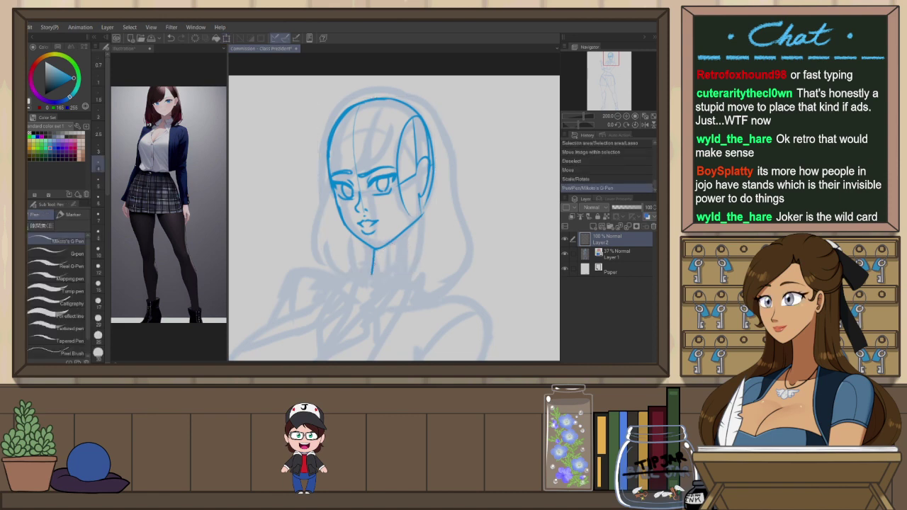
left_click_drag(408, 228, 407, 273)
key("ctrl+z")
mouse_move(407, 273)
left_mouse_down()
mouse_move(432, 289)
mouse_move(426, 312)
mouse_move(419, 252)
left_mouse_up()
key("ctrl+z")
key("ctrl+z")
Redraw the back edge of the jaw from the ear down towards the neck
mouse_move(402, 195)
left_mouse_down()
mouse_move(425, 159)
mouse_move(404, 206)
left_mouse_up()
left_click_drag(413, 161, 400, 190)
key("ctrl+z")
left_click_drag(415, 157, 404, 227)
key("ctrl+z")
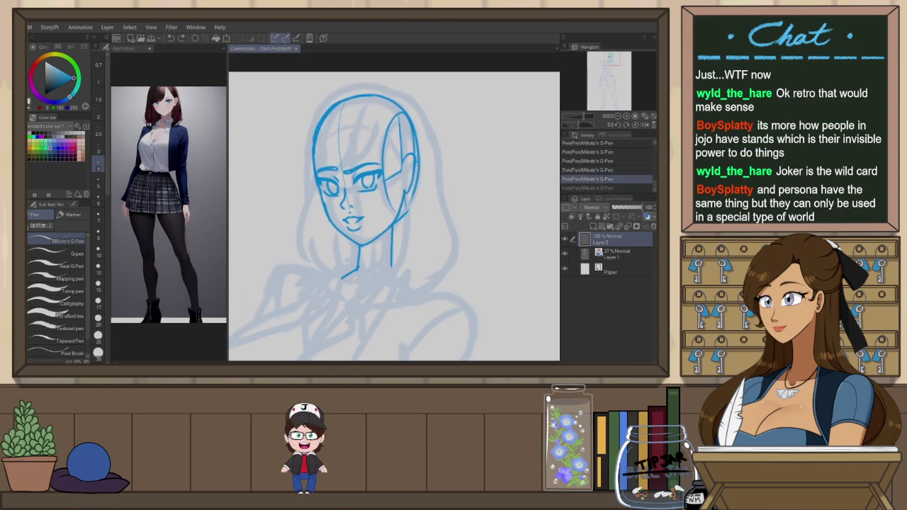
key("ctrl+y")
key("ctrl+z")
key("ctrl+y")
Lighten the nose bridge with the kneaded eraser and redraw the line between the eyes
key("e")
mouse_move(347, 191)
left_mouse_down()
mouse_move(348, 210)
mouse_move(340, 205)
left_mouse_up()
key("p")
key("ctrl+z")
mouse_move(343, 194)
left_mouse_down()
mouse_move(345, 210)
mouse_move(340, 206)
mouse_move(354, 203)
left_mouse_up()
key("ctrl+z")
Draw a light curved hairline across the forehead and continue it down the temple to the ear
key("ctrl+z")
key("ctrl+z")
key("ctrl+z")
key("ctrl+z")
key("ctrl+z")
key("ctrl+z")
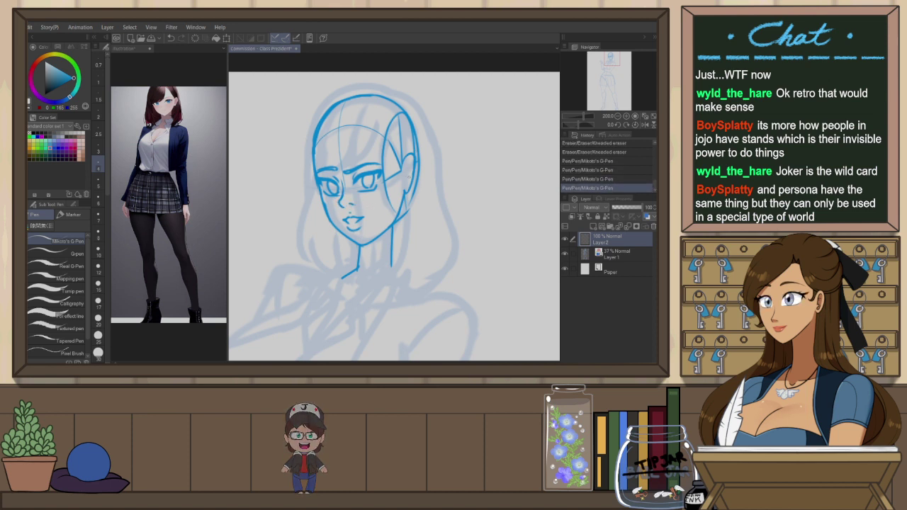
Draw small pupils inside the irises of both eyes
scroll(368, 187, "up", 4)
left_click_drag(364, 151, 365, 170)
scroll(382, 148, "down", 4)
scroll(341, 153, "up", 3)
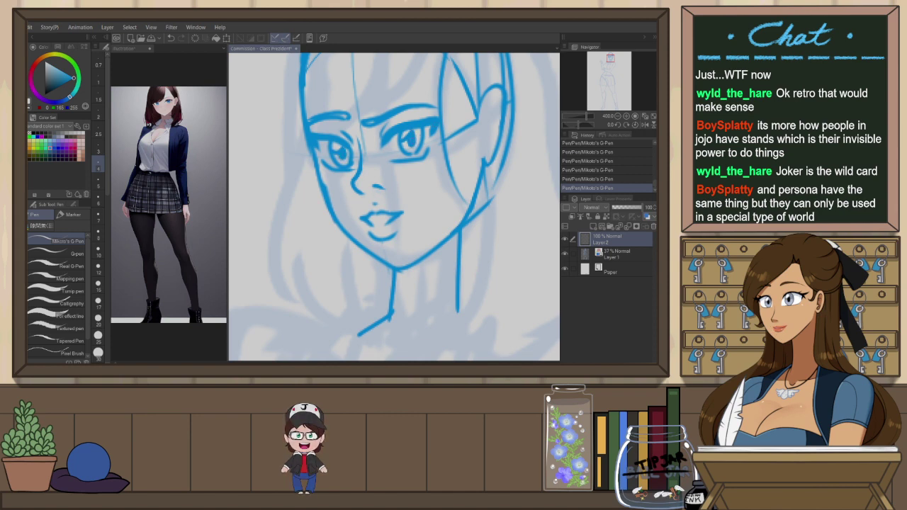
scroll(455, 158, "down", 4)
left_click_drag(485, 174, 450, 179)
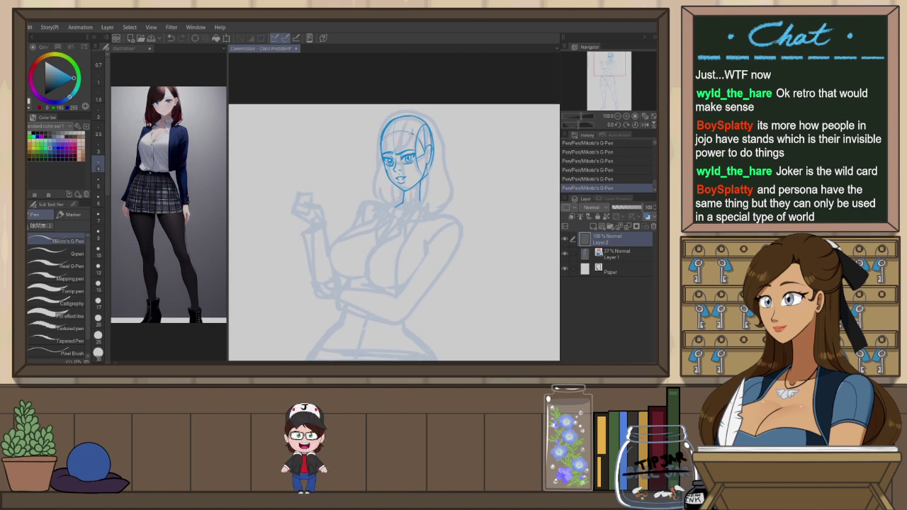
Draw the first fringe lock curving from the hairline parting down over the forehead
scroll(414, 138, "up", 1)
key("ctrl+z")
mouse_move(406, 128)
left_mouse_down()
mouse_move(415, 148)
mouse_move(410, 137)
left_mouse_up()
key("ctrl+z")
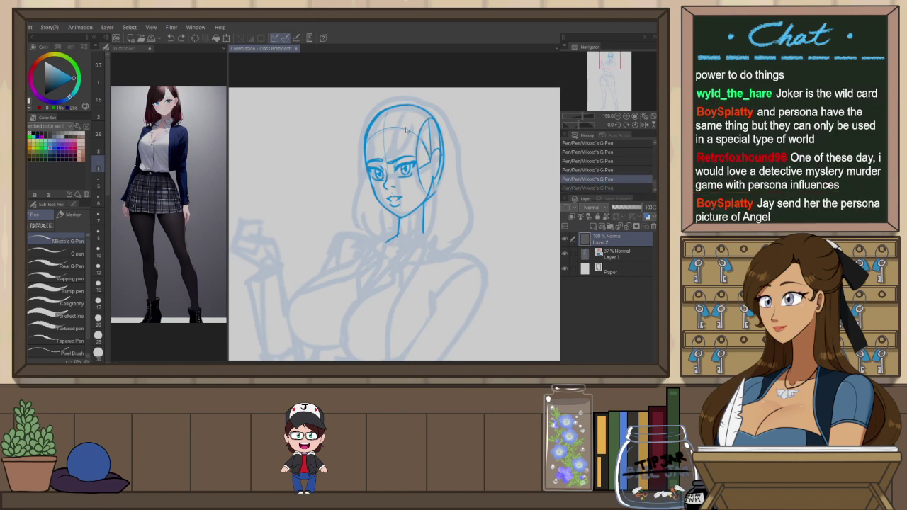
left_click_drag(404, 125, 391, 153)
key("ctrl+z")
key("ctrl+z")
key("ctrl+z")
key("ctrl+z")
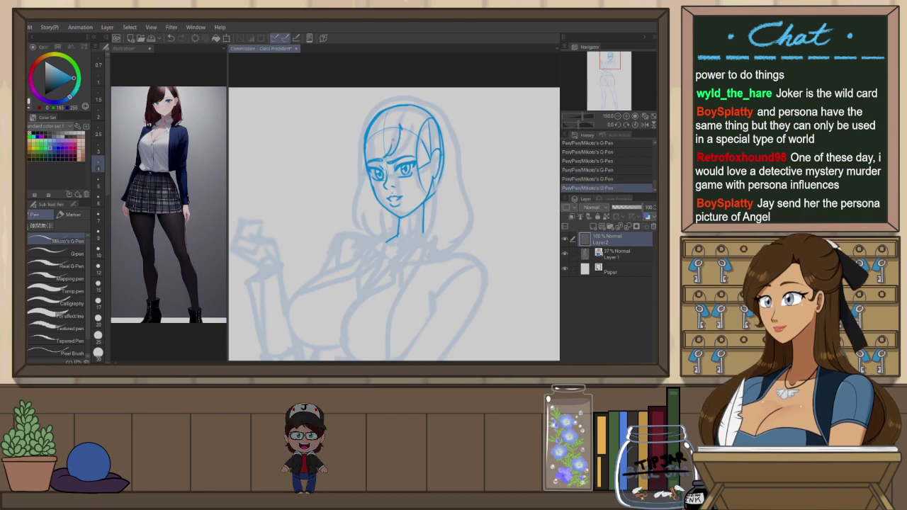
Rework the fringe with curved strands falling from the parting towards the eyebrows
key("ctrl+z")
key("ctrl+z")
left_click_drag(401, 122, 399, 137)
key("ctrl+y")
key("ctrl+y")
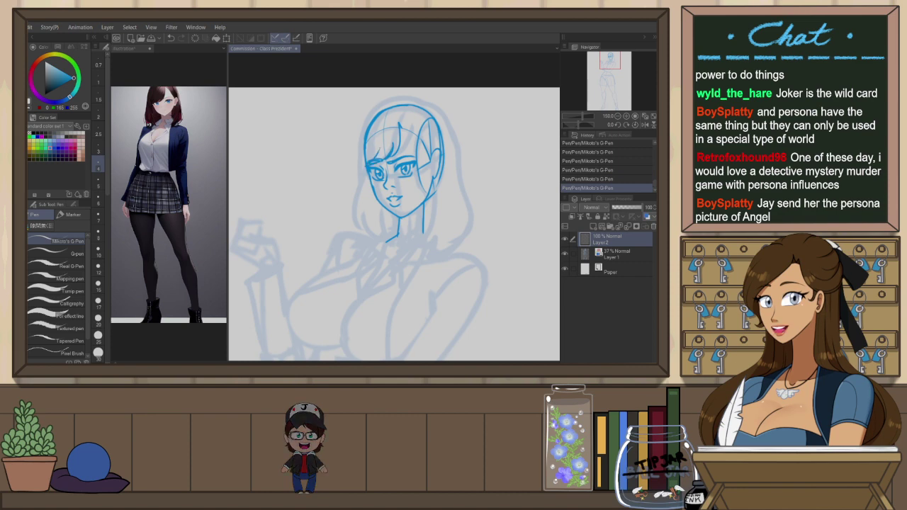
Draw the fringe's lower edge above the far eye and the hair's outer edge beside the face, lightening overlaps with the kneaded eraser
key("ctrl+z")
mouse_move(367, 168)
left_mouse_down()
mouse_move(375, 118)
mouse_move(363, 138)
mouse_move(377, 122)
mouse_move(370, 128)
mouse_move(387, 156)
left_mouse_up()
key("ctrl+z")
key("ctrl+z")
key("ctrl+z")
key("e")
key("p")
key("ctrl+z")
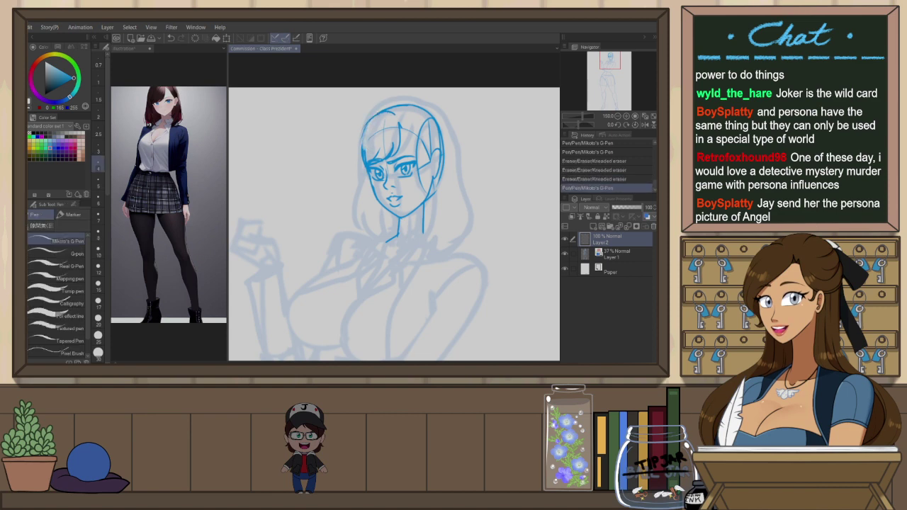
mouse_move(400, 123)
left_mouse_down()
mouse_move(401, 146)
mouse_move(366, 161)
left_mouse_up()
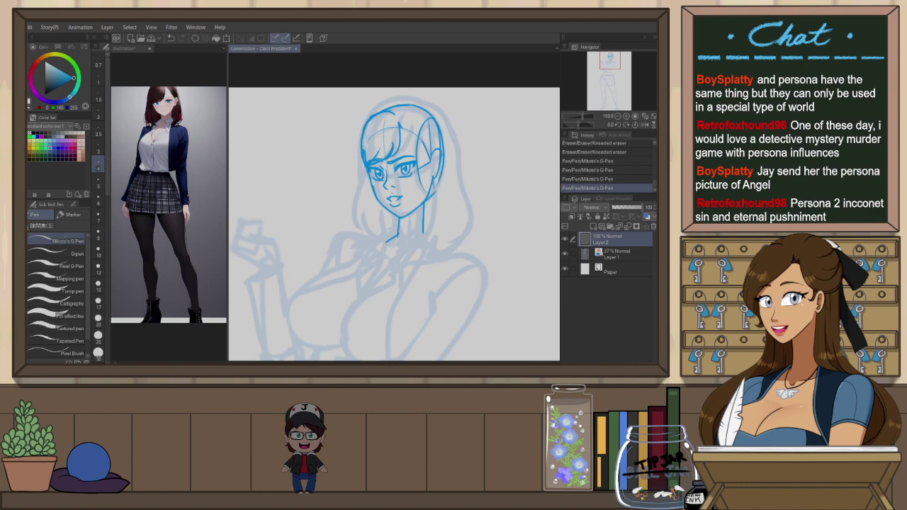
Draw the crown outline of the hair arching over the top of the head from the parting
key("h")
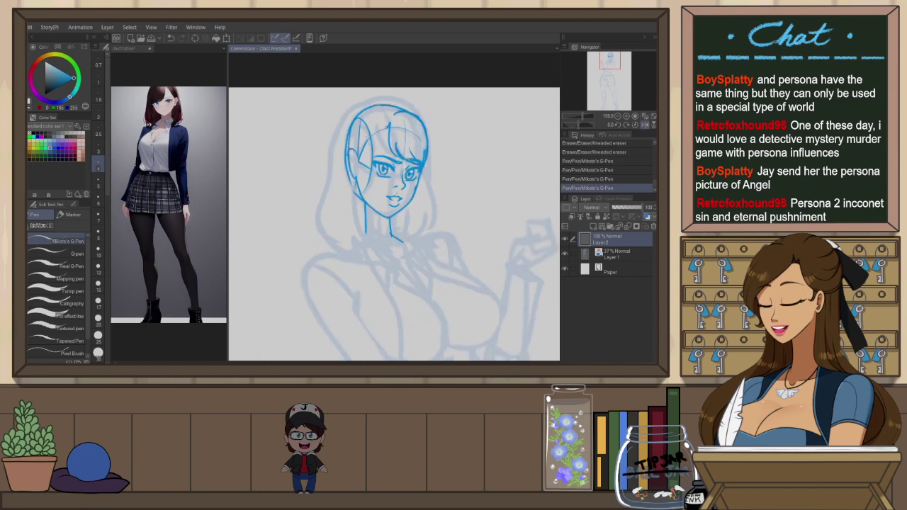
left_click_drag(381, 125, 362, 155)
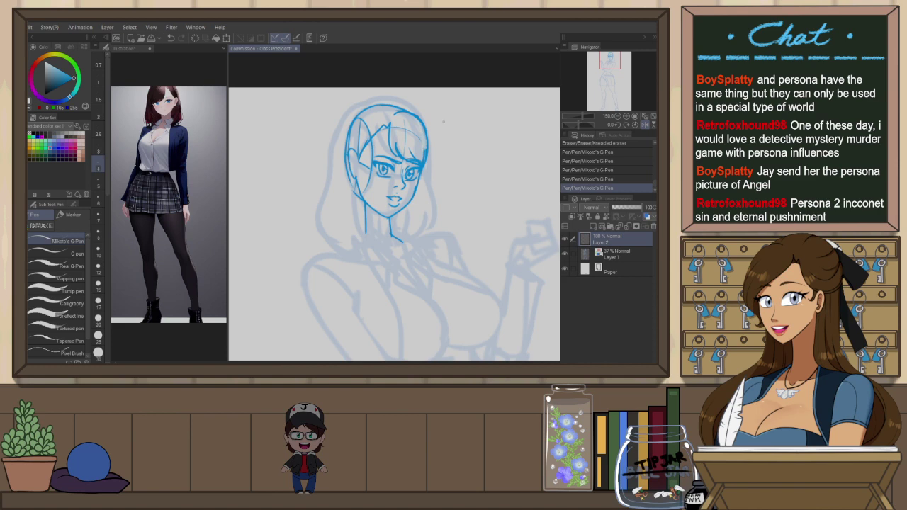
key("h")
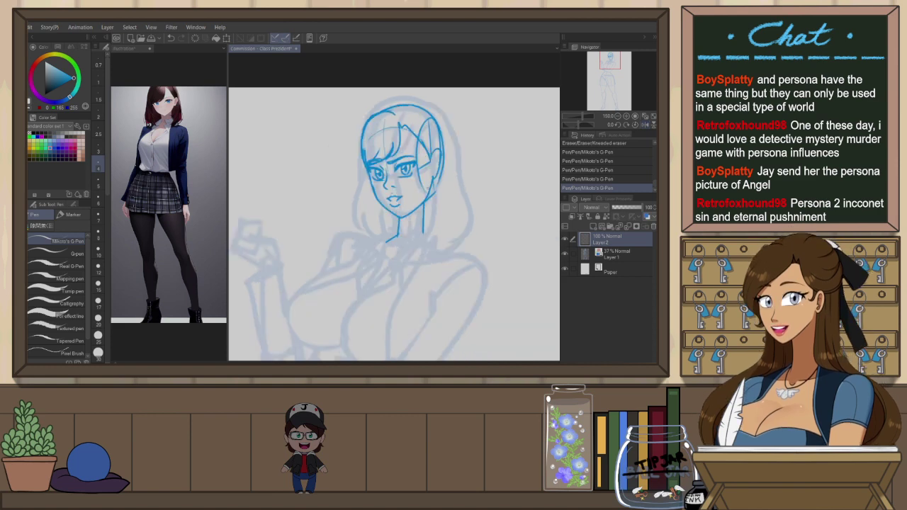
key("ctrl+z")
mouse_move(402, 123)
left_mouse_down()
mouse_move(421, 99)
mouse_move(372, 114)
left_mouse_up()
key("ctrl+z")
left_click_drag(421, 98, 370, 114)
key("ctrl+z")
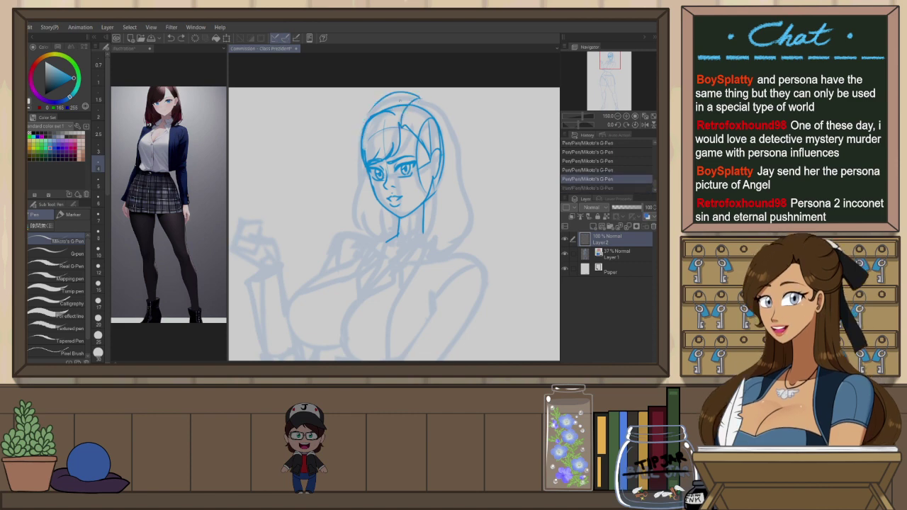
Draw the far-side outer hair contour from the crown down past the cheek, with an inward-curving strand at its tip
mouse_move(409, 94)
left_mouse_down()
mouse_move(368, 115)
mouse_move(357, 148)
left_mouse_up()
key("ctrl+z")
key("ctrl+z")
mouse_move(384, 97)
left_mouse_down()
mouse_move(358, 125)
mouse_move(348, 235)
left_mouse_up()
key("ctrl+z")
key("ctrl+z")
left_click_drag(355, 163, 348, 232)
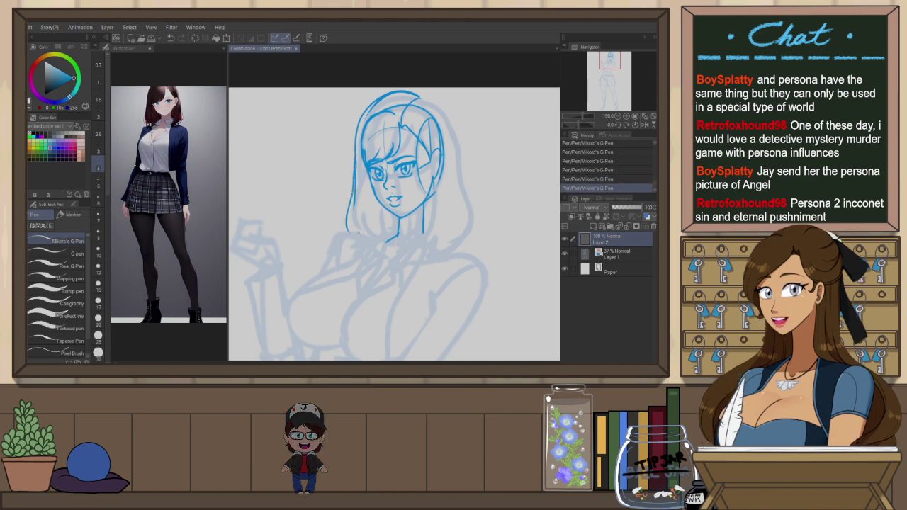
left_click_drag(359, 200, 350, 228)
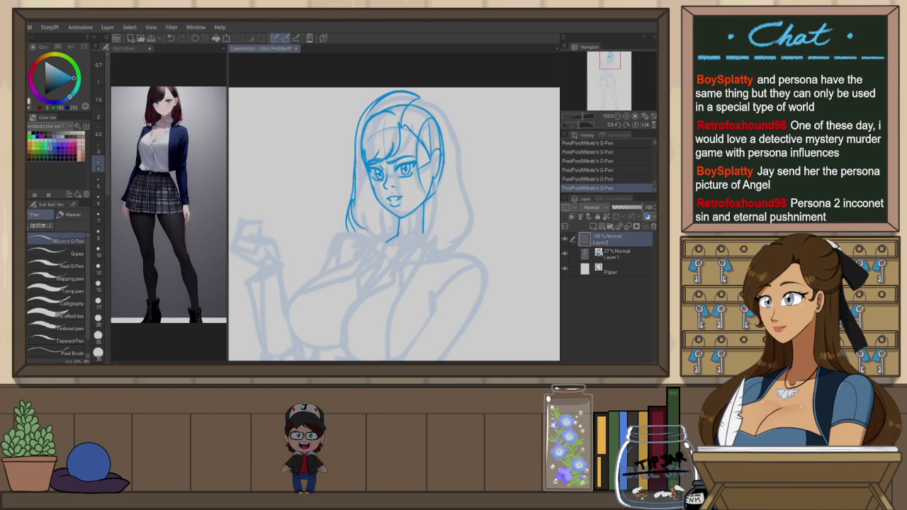
Lighten the far cheek line with the kneaded eraser and redraw the contour from the cheek to the chin
key("h")
key("e")
scroll(409, 206, "up", 1)
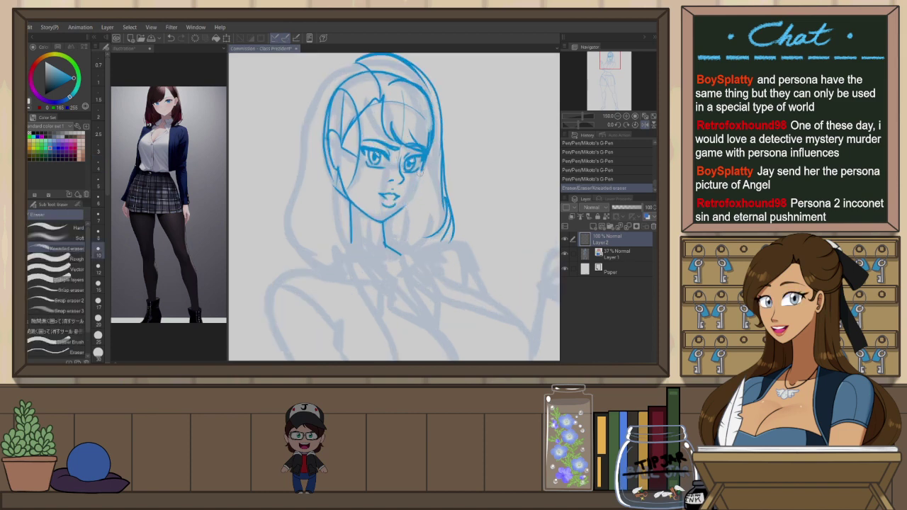
key("p")
key("ctrl+y")
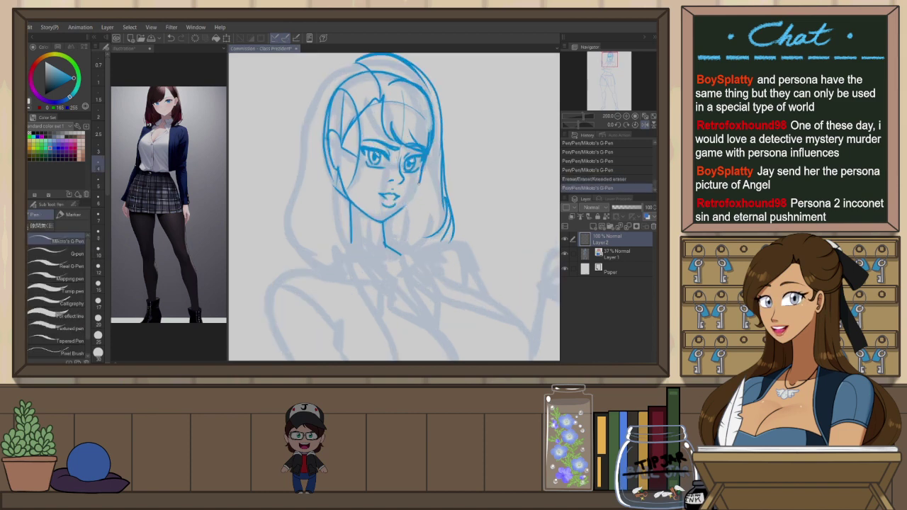
key("ctrl+z")
left_click_drag(424, 166, 398, 210)
key("ctrl+z")
key("ctrl+z")
key("ctrl+z")
key("ctrl+z")
left_click_drag(420, 181, 400, 210)
key("ctrl+z")
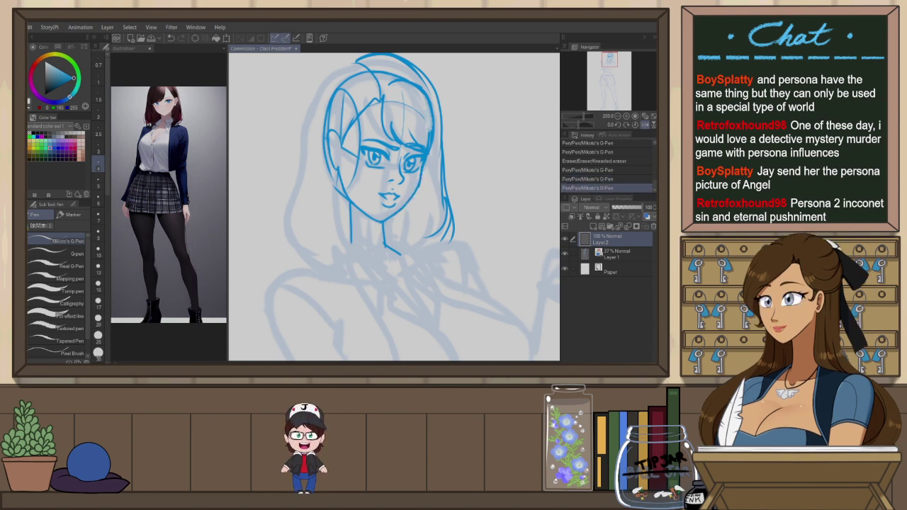
Erase the jaw and chin lines and redraw the far cheek contour, checking it in the mirrored view
key("h")
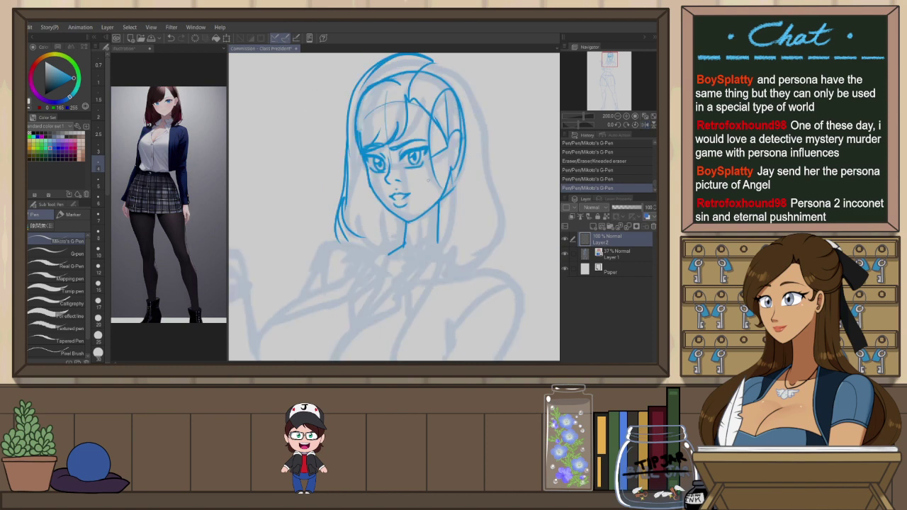
key("e")
mouse_move(371, 190)
left_mouse_down()
mouse_move(407, 220)
mouse_move(418, 221)
mouse_move(387, 204)
mouse_move(408, 219)
mouse_move(439, 202)
left_mouse_up()
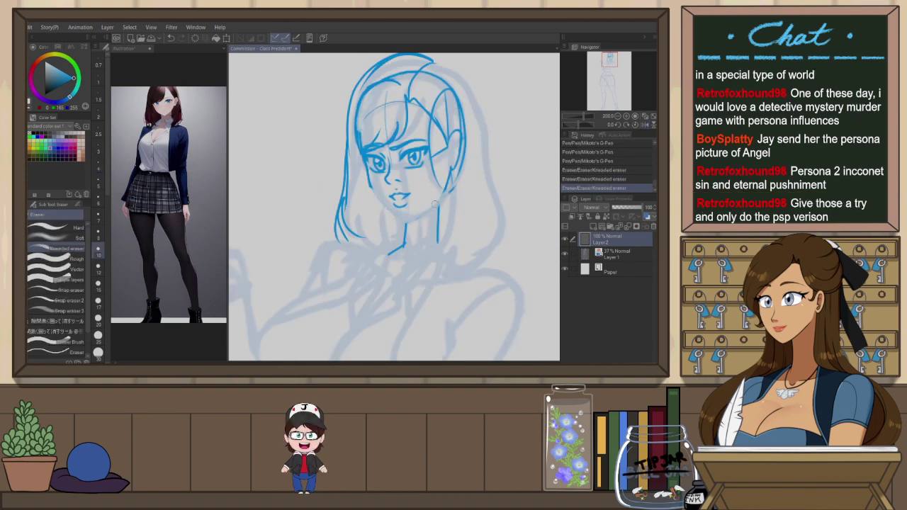
key("h")
key("p")
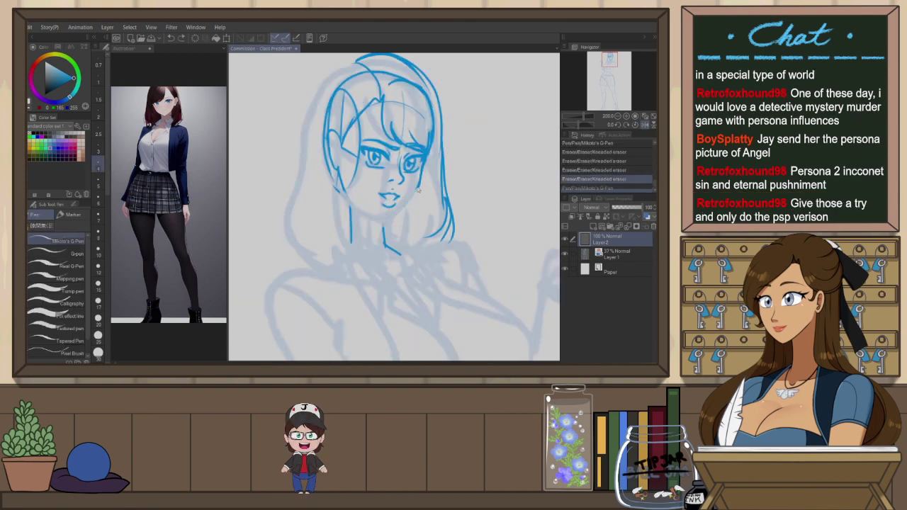
key("h")
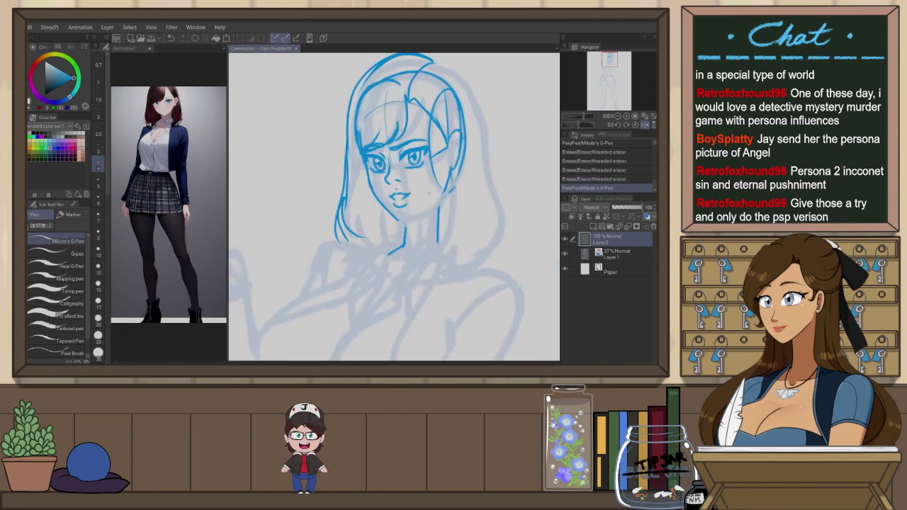
key("ctrl+z")
key("h")
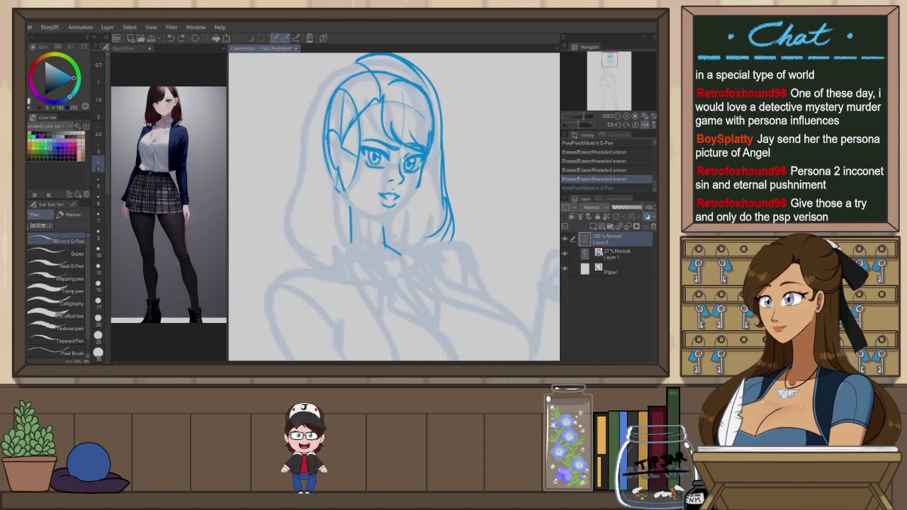
key("ctrl+y")
key("h")
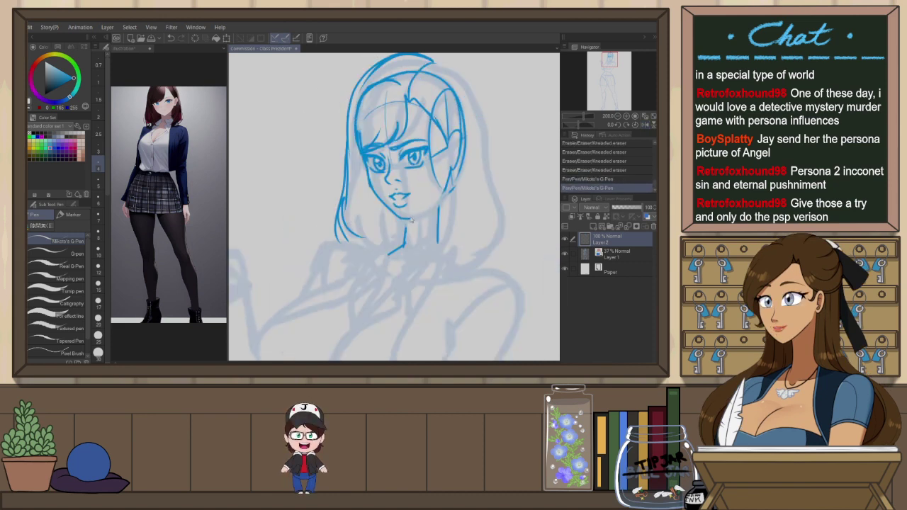
Redraw the chin and extend the jawline up towards the near ear, comparing alternative strokes
key("ctrl+z")
key("ctrl+y")
key("ctrl+z")
key("ctrl+y")
key("ctrl+z")
key("ctrl+y")
key("ctrl+z")
key("ctrl+y")
key("ctrl+z")
key("ctrl+y")
key("ctrl+z")
key("ctrl+y")
key("ctrl+z")
key("ctrl+z")
key("ctrl+z")
left_click_drag(400, 217, 408, 219)
key("ctrl+z")
key("ctrl+z")
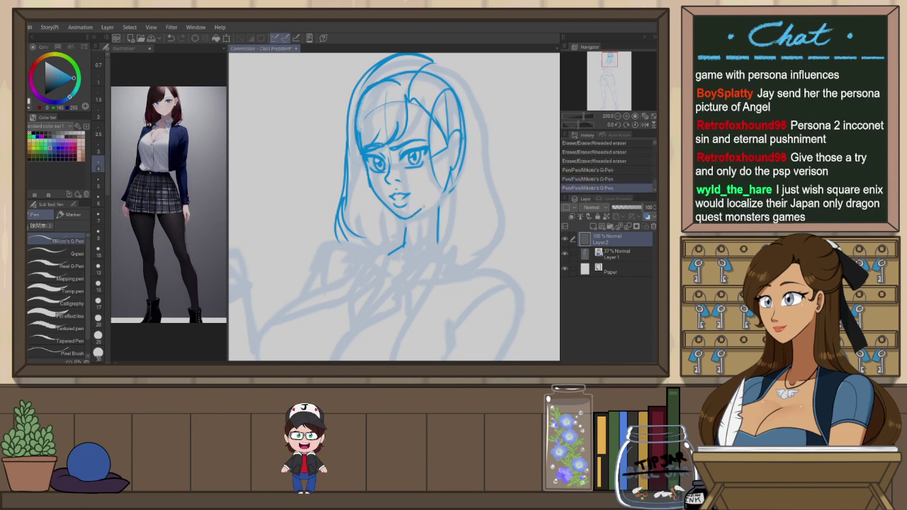
key("ctrl+z")
key("ctrl+y")
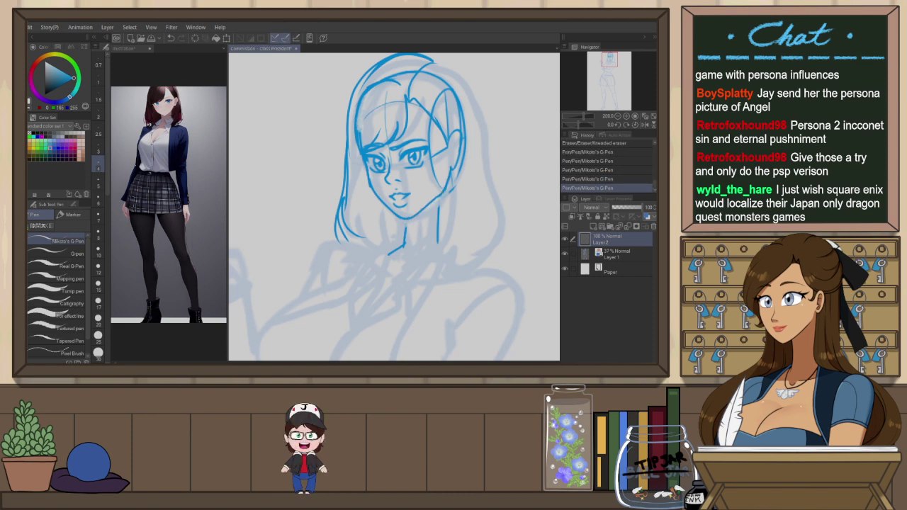
key("ctrl+z")
Lighten the chin and near-side jaw with the kneaded eraser and redraw the jawline from the ear to the chin
key("h")
key("e")
left_click_drag(349, 197, 381, 216)
mouse_move(469, 180)
left_mouse_down()
mouse_move(443, 226)
mouse_move(420, 241)
left_mouse_up()
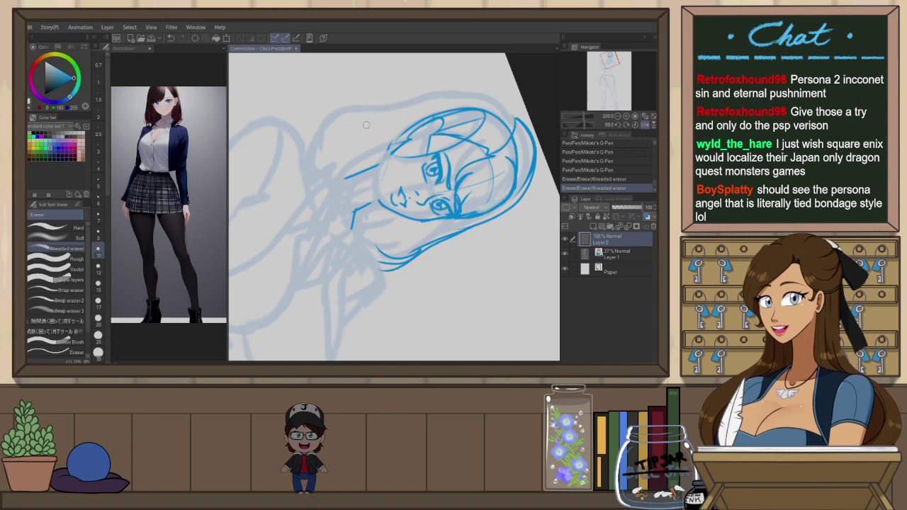
key("p")
scroll(375, 175, "up", 2)
scroll(393, 159, "down", 2)
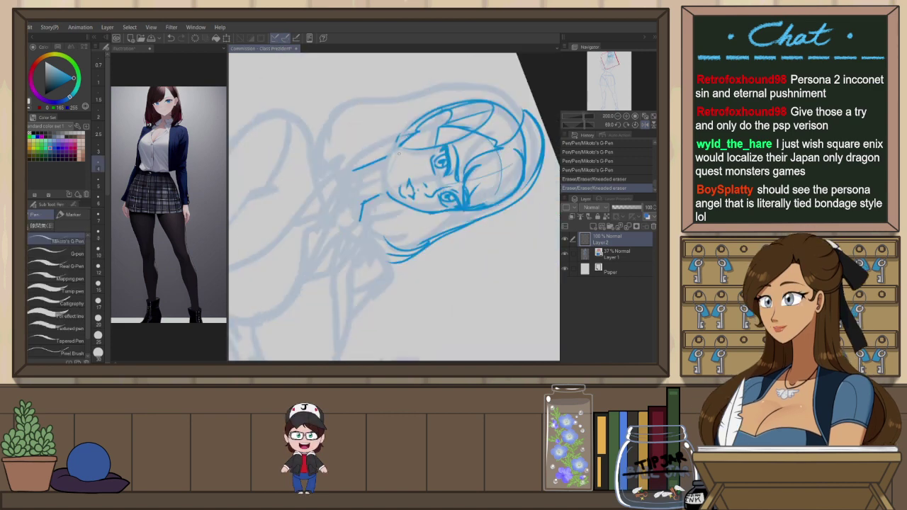
scroll(404, 148, "up", 3)
mouse_move(393, 132)
left_mouse_down()
mouse_move(368, 180)
mouse_move(343, 321)
mouse_move(342, 296)
mouse_move(348, 325)
left_mouse_up()
key("ctrl+z")
scroll(409, 232, "down", 5)
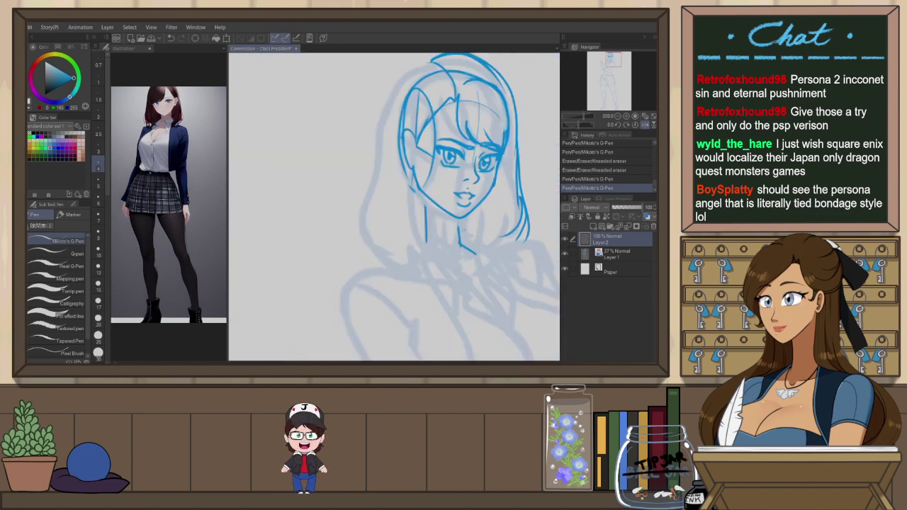
Redraw the near-side neck line below the jaw and save the drawing
key("ctrl+z")
left_click_drag(424, 195, 427, 243)
key("ctrl+z")
left_click_drag(423, 195, 427, 243)
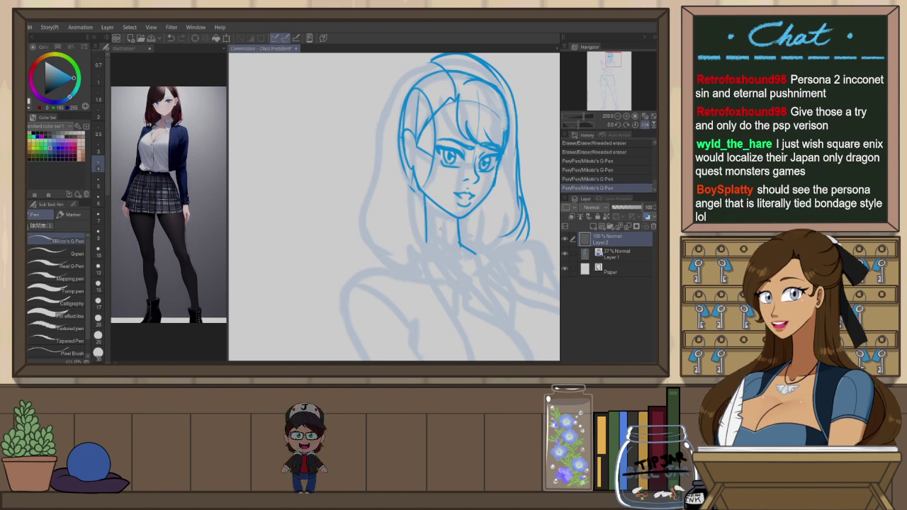
key("h")
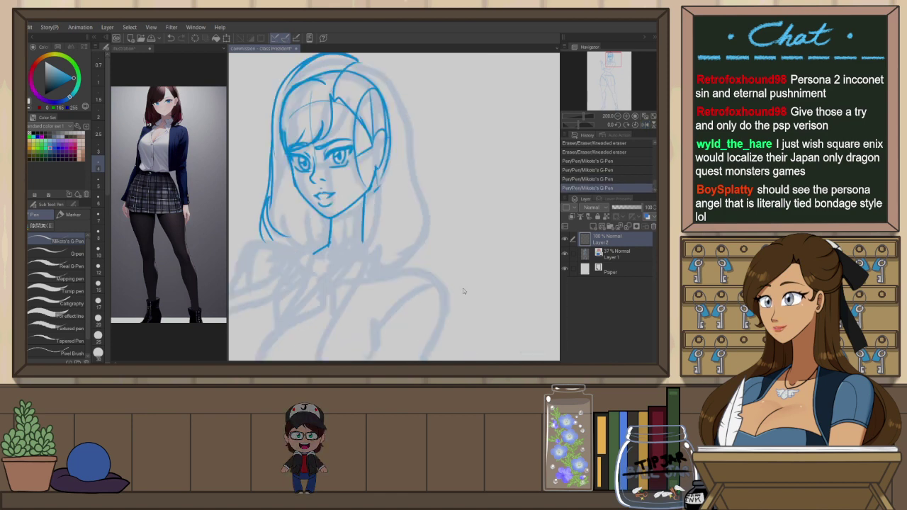
key("ctrl+s")
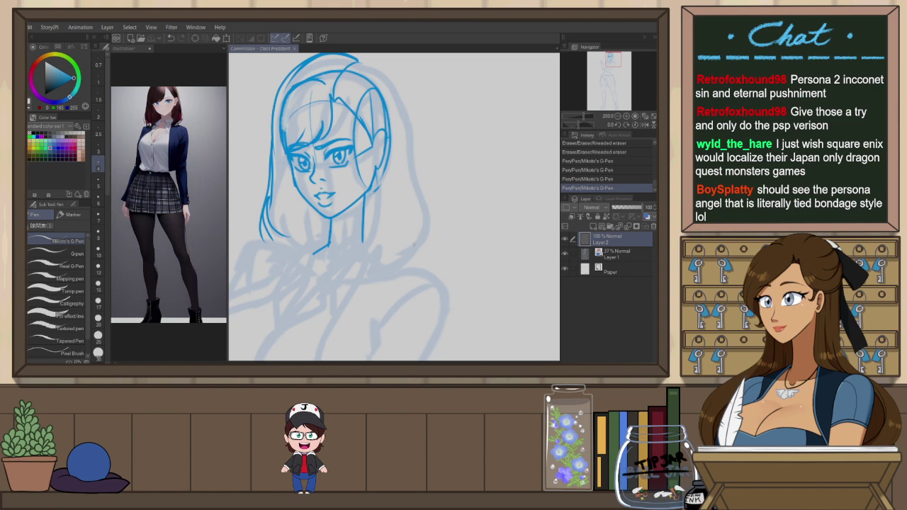
Lighten the old lines around the near ear and the side of the head with the kneaded eraser
scroll(413, 245, "left", 2)
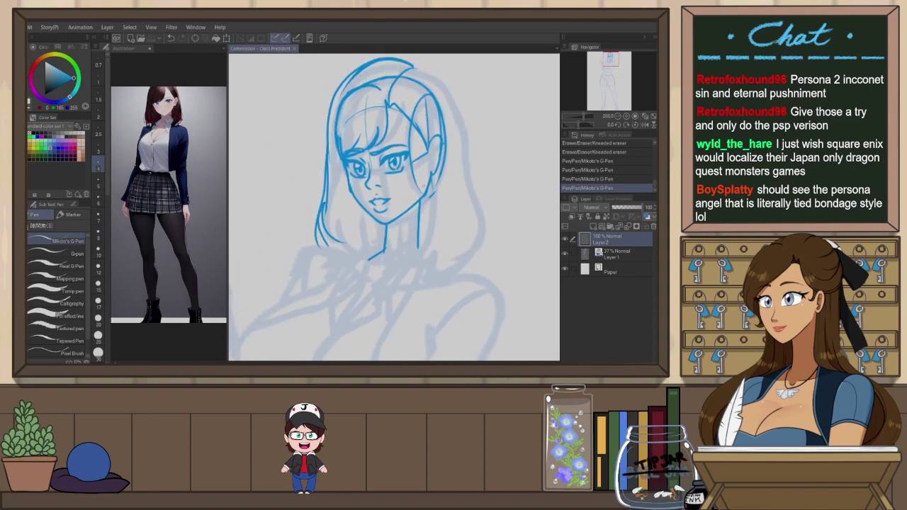
key("ctrl+z")
key("ctrl+z")
left_click_drag(430, 179, 409, 259)
key("ctrl+z")
key("e")
mouse_move(432, 136)
left_mouse_down()
mouse_move(440, 144)
mouse_move(437, 160)
mouse_move(429, 141)
mouse_move(427, 160)
left_mouse_up()
key("p")
key("ctrl+z")
key("ctrl+z")
key("ctrl+z")
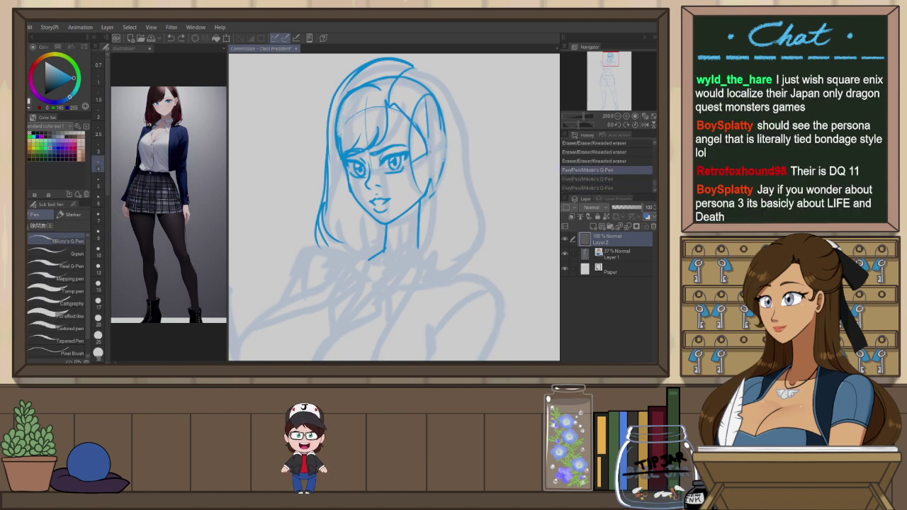
Redraw the near ear's rim and lobe, cleaning up the surrounding head lines with the kneaded eraser
left_click_drag(440, 142, 434, 174)
key("ctrl+z")
key("ctrl+z")
key("ctrl+z")
key("ctrl+z")
key("ctrl+z")
key("ctrl+z")
key("ctrl+z")
key("ctrl+z")
key("e")
mouse_move(442, 140)
left_mouse_down()
mouse_move(422, 198)
mouse_move(430, 192)
left_mouse_up()
key("p")
key("ctrl+z")
key("ctrl+z")
key("ctrl+z")
key("ctrl+z")
key("ctrl+z")
key("ctrl+z")
key("ctrl+z")
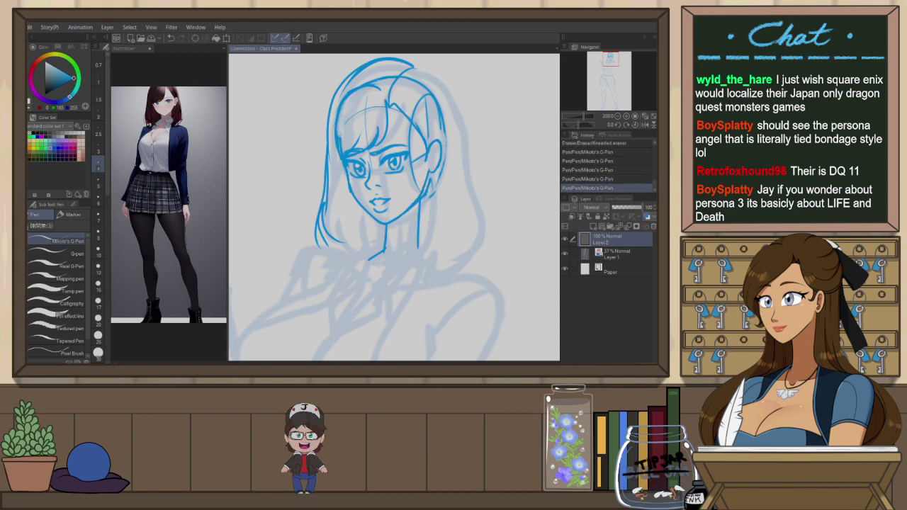
Draw the near-side hair lock falling from the ear to curled tips beside the neck, and add the near-side crown line
key("ctrl+z")
left_click_drag(430, 173, 425, 187)
left_click_drag(417, 248, 447, 252)
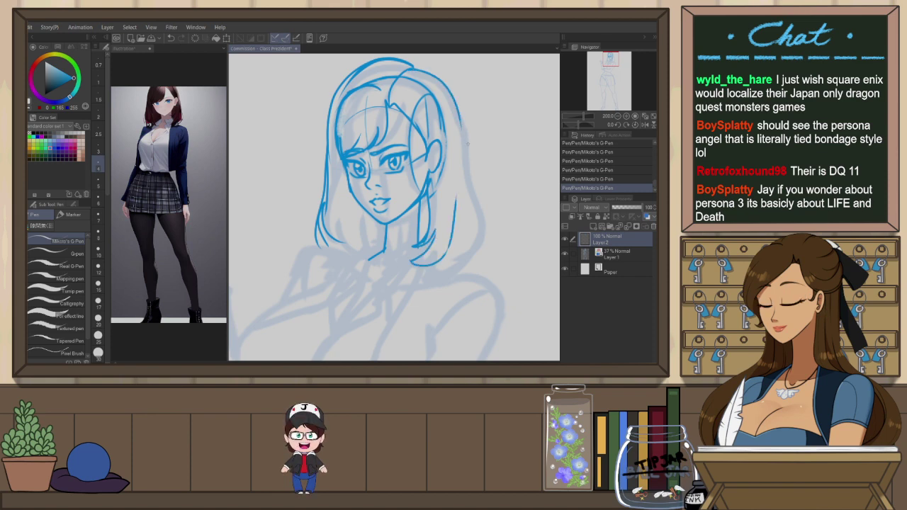
key("h")
key("ctrl+z")
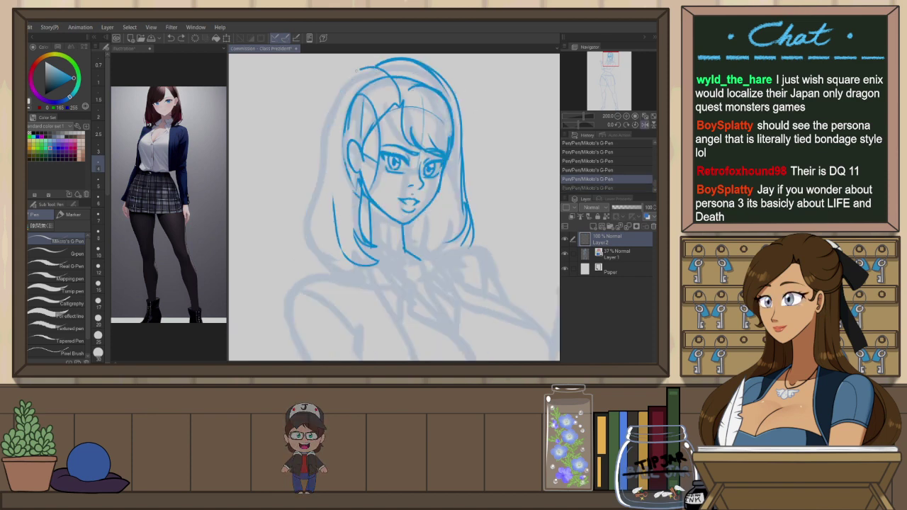
key("ctrl+y")
key("ctrl+z")
key("ctrl+y")
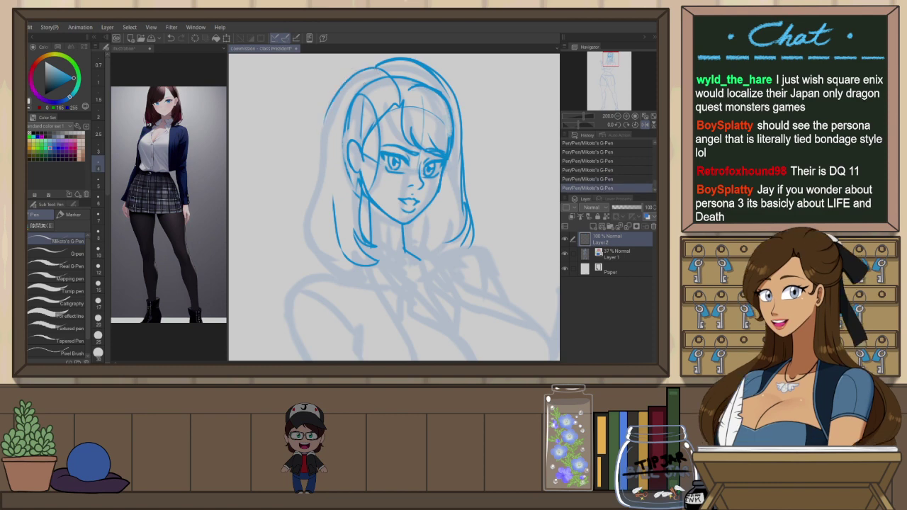
Draw the near-side outer hair contour from the crown down to inward-curling tips above the shoulder
key("ctrl+z")
left_click_drag(325, 135, 319, 235)
key("ctrl+z")
left_click_drag(323, 151, 336, 267)
key("ctrl+z")
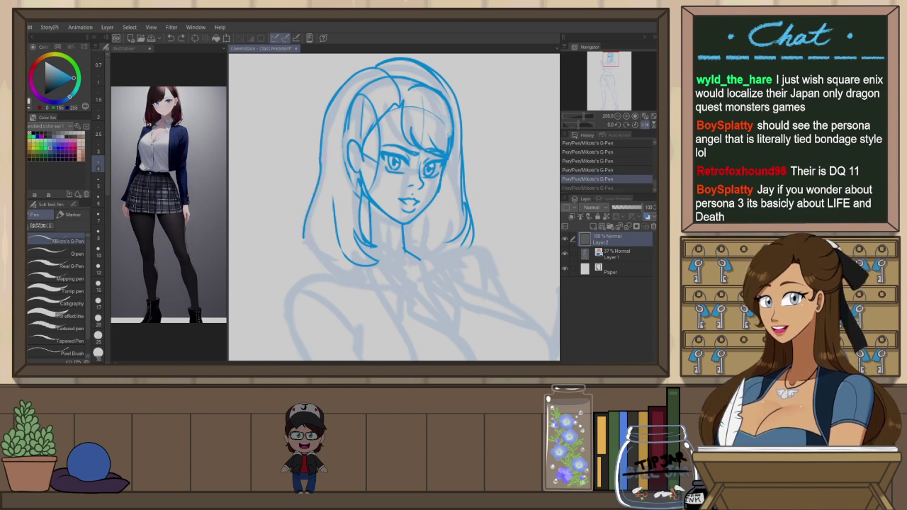
left_click_drag(320, 169, 327, 266)
key("ctrl+z")
key("ctrl+z")
key("ctrl+z")
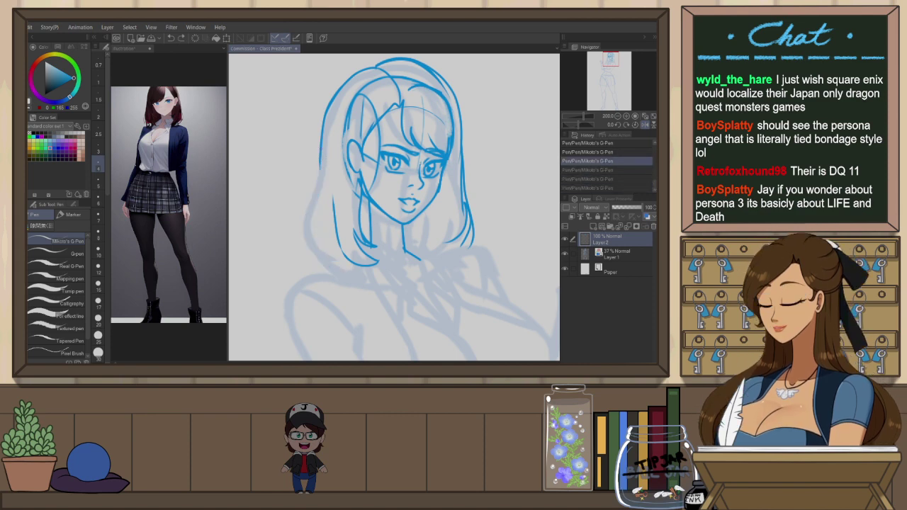
mouse_move(322, 145)
left_mouse_down()
mouse_move(321, 247)
mouse_move(338, 258)
left_mouse_up()
key("ctrl+z")
mouse_move(323, 170)
left_mouse_down()
mouse_move(312, 227)
mouse_move(351, 267)
left_mouse_up()
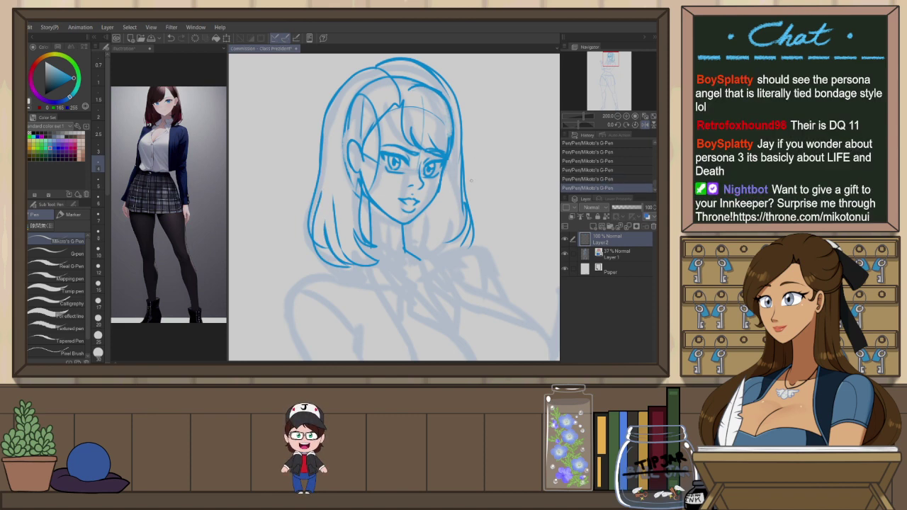
Draw the inner hair strands on the far side, falling beside the cheek to the neck
key("h")
key("ctrl+z")
left_click_drag(343, 164, 365, 253)
key("ctrl+z")
mouse_move(338, 156)
left_mouse_down()
mouse_move(360, 246)
mouse_move(346, 267)
mouse_move(362, 272)
mouse_move(333, 188)
left_mouse_up()
key("ctrl+z")
key("ctrl+z")
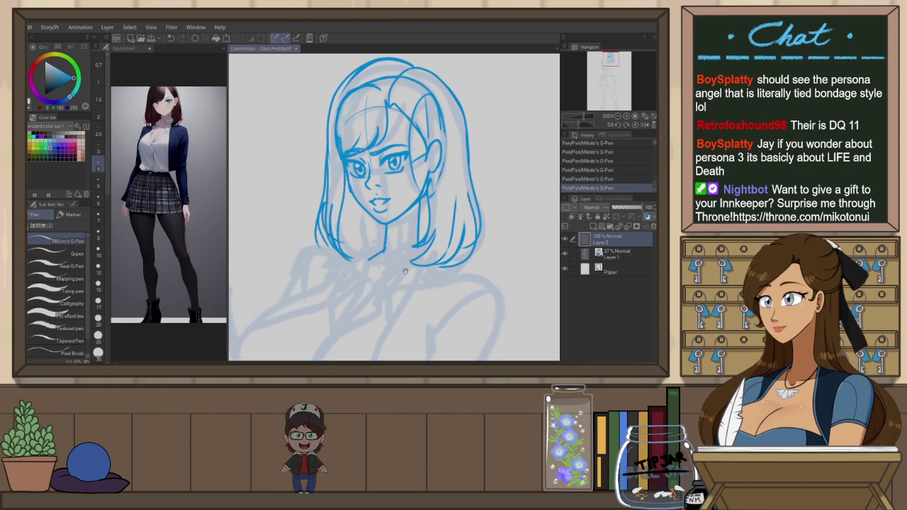
left_click_drag(448, 142, 446, 101)
scroll(434, 206, "down", 2)
left_click_drag(382, 217, 404, 188)
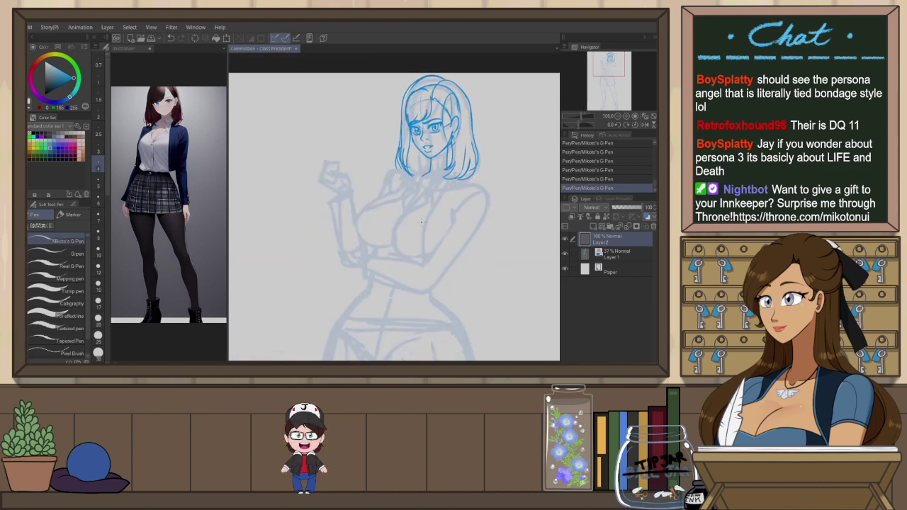
scroll(404, 188, "up", 1)
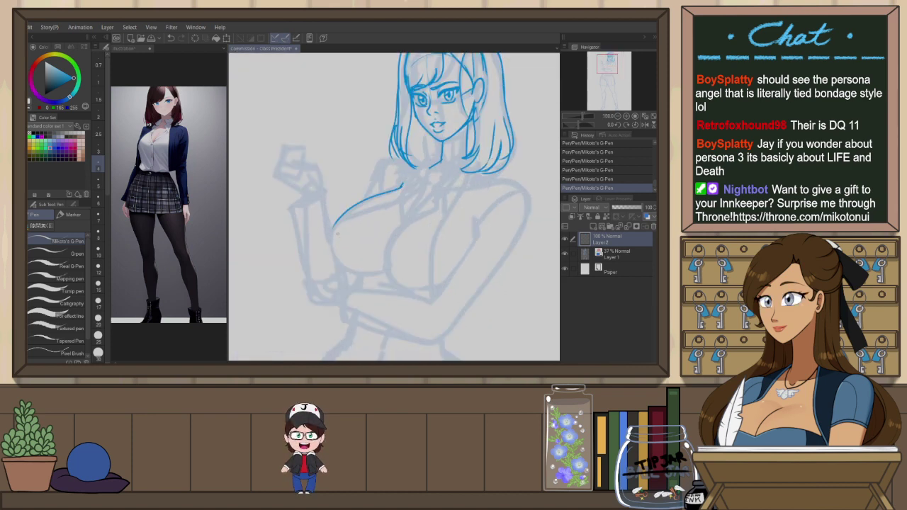
key("ctrl+z")
key("ctrl+z")
left_click_drag(406, 180, 399, 189)
mouse_move(400, 189)
left_mouse_down()
mouse_move(360, 202)
mouse_move(330, 247)
mouse_move(360, 202)
mouse_move(333, 239)
mouse_move(386, 273)
left_mouse_up()
key("ctrl+z")
key("ctrl+z")
key("ctrl+z")
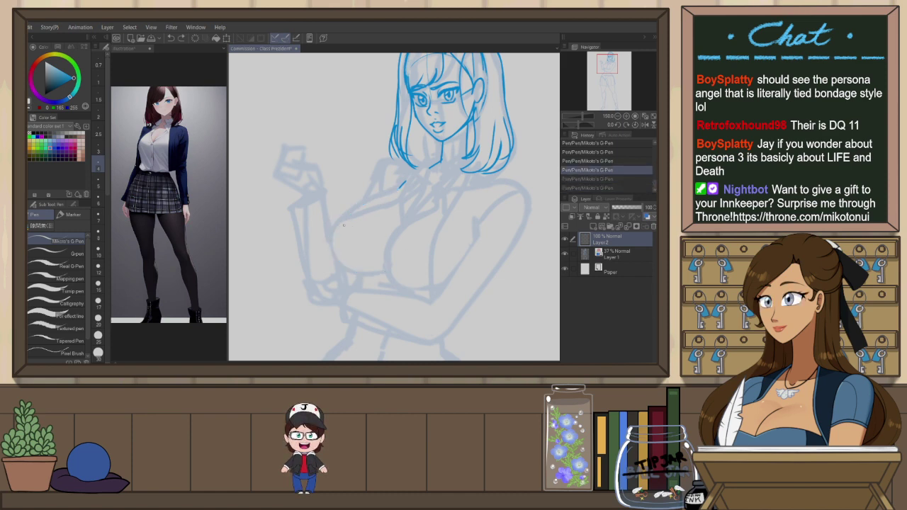
left_click_drag(403, 183, 332, 248)
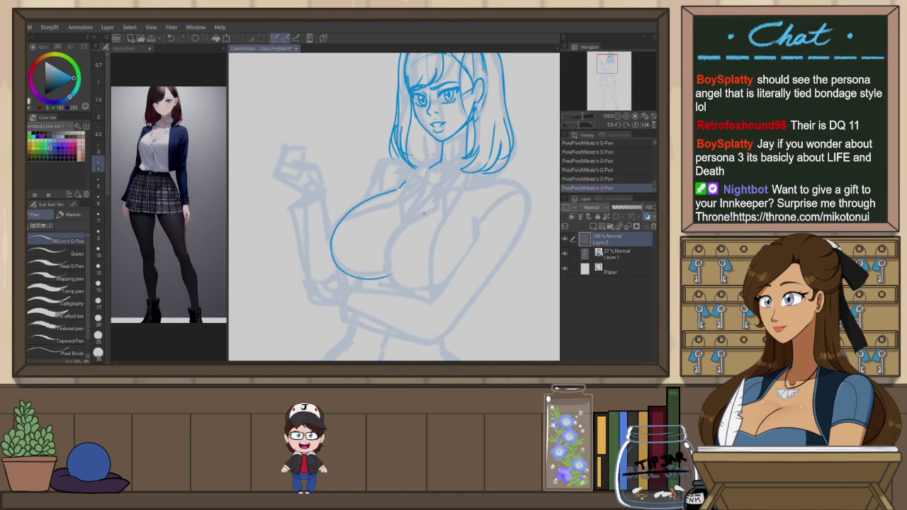
key("ctrl+z")
key("ctrl+z")
key("ctrl+z")
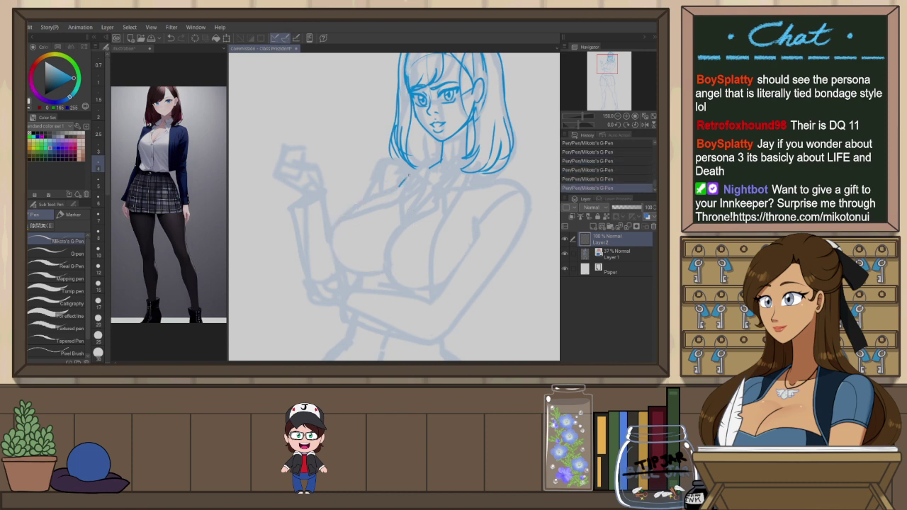
Draw the torso's far-side front contour from beneath the hair around to just above the folded forearm
left_click_drag(400, 185, 332, 244)
key("ctrl+z")
left_click_drag(397, 188, 332, 252)
key("ctrl+z")
key("ctrl+z")
mouse_move(407, 180)
left_mouse_down()
mouse_move(328, 237)
mouse_move(386, 273)
left_mouse_up()
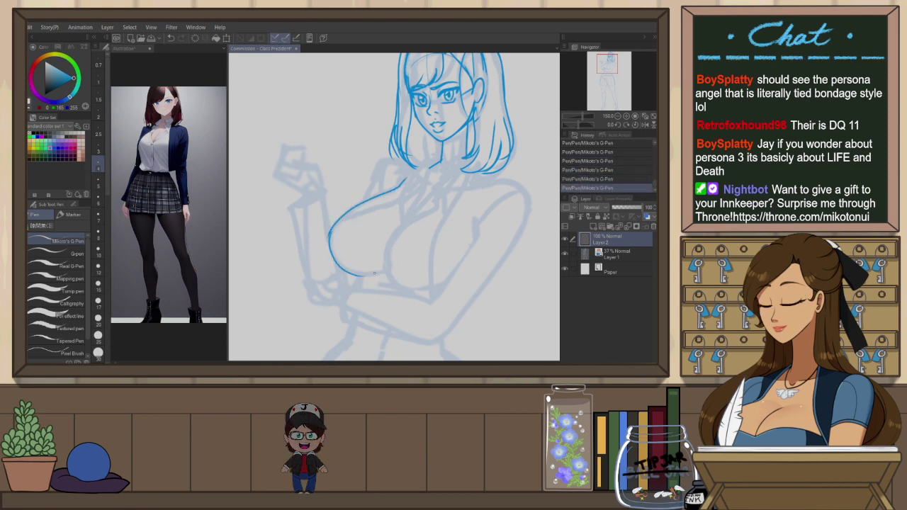
key("ctrl+z")
left_click_drag(329, 235, 362, 281)
key("ctrl+z")
mouse_move(330, 233)
left_mouse_down()
mouse_move(330, 254)
mouse_move(350, 278)
left_mouse_up()
key("ctrl+z")
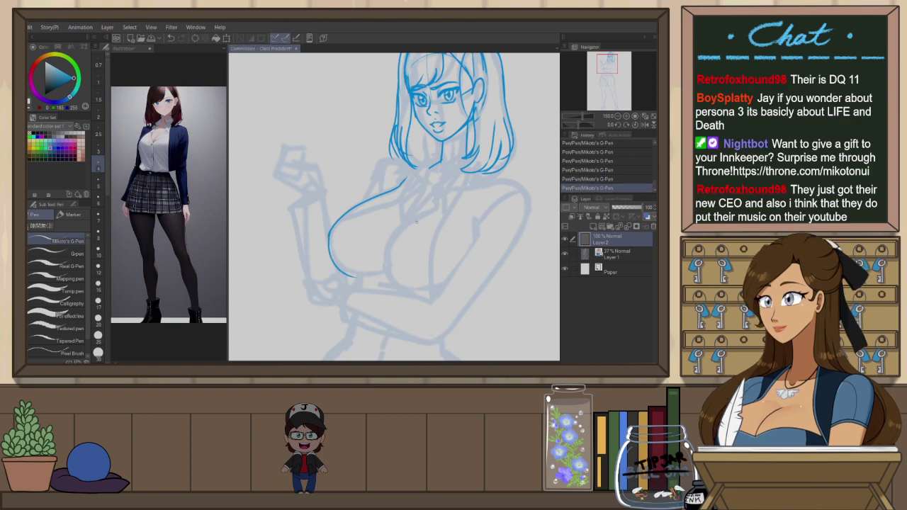
Draw the near-side lower chest curve above the folded forearm, and extend the far-side contour toward the wrist, on a mirrored, rotated canvas
key("h")
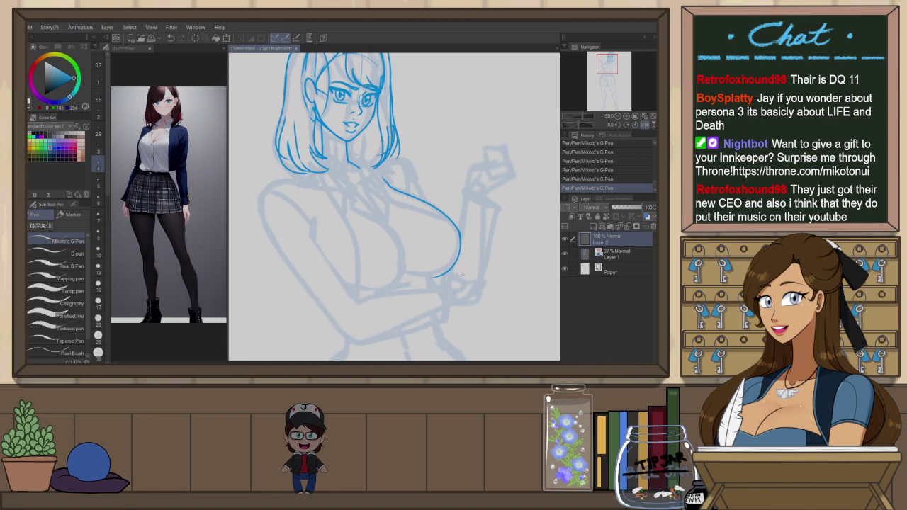
key("r")
mouse_move(474, 301)
left_mouse_down()
mouse_move(516, 195)
mouse_move(517, 207)
left_mouse_up()
left_click_drag(456, 239, 433, 291)
key("ctrl+z")
left_click_drag(452, 237, 435, 294)
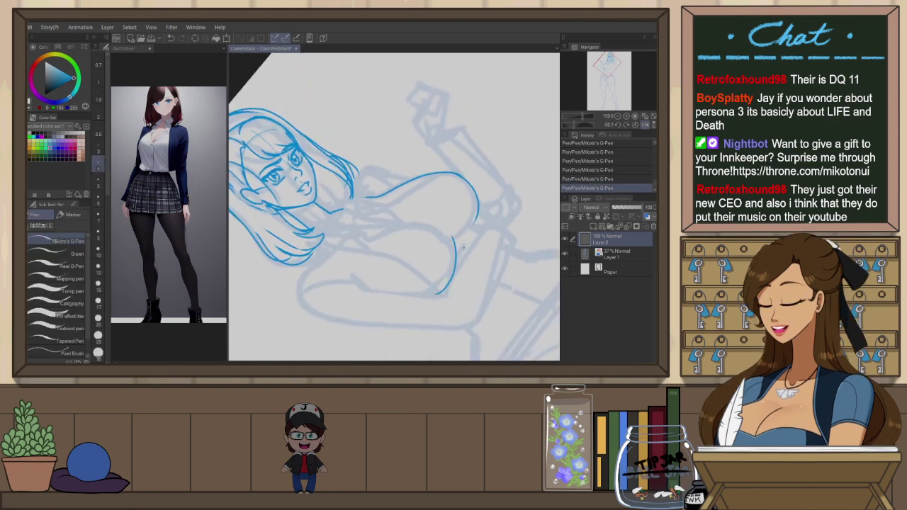
key("ctrl+z")
key("ctrl+z")
mouse_move(479, 212)
left_mouse_down()
mouse_move(465, 238)
mouse_move(471, 243)
left_mouse_up()
key("ctrl+z")
left_click_drag(477, 211, 474, 232)
key("ctrl+z")
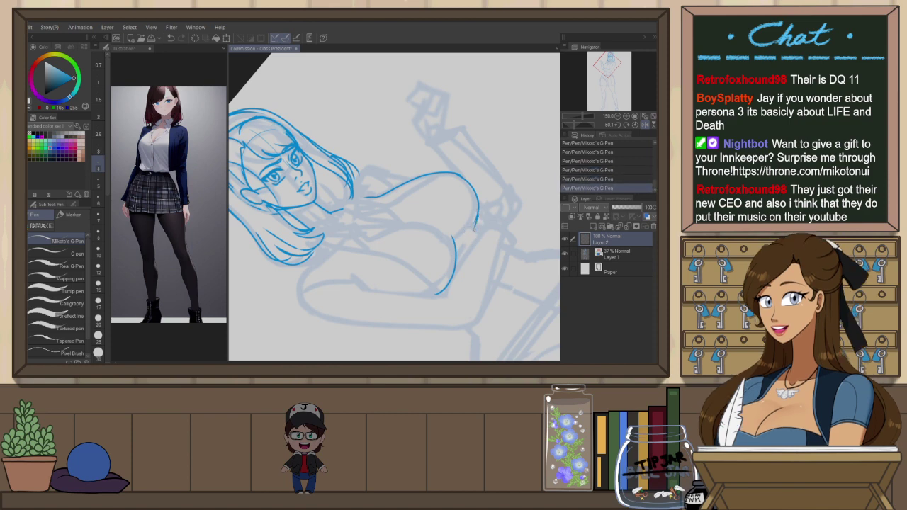
key("ctrl+z")
key("ctrl+z")
Draw the folded forearm's upper edge below the chest and start the line across its wrist end
left_click_drag(483, 224, 445, 297)
mouse_move(450, 283)
left_mouse_down()
mouse_move(477, 219)
mouse_move(451, 284)
left_mouse_up()
key("ctrl+z")
key("ctrl+z")
key("ctrl+z")
left_click_drag(479, 224, 446, 296)
key("ctrl+z")
left_click_drag(482, 223, 452, 279)
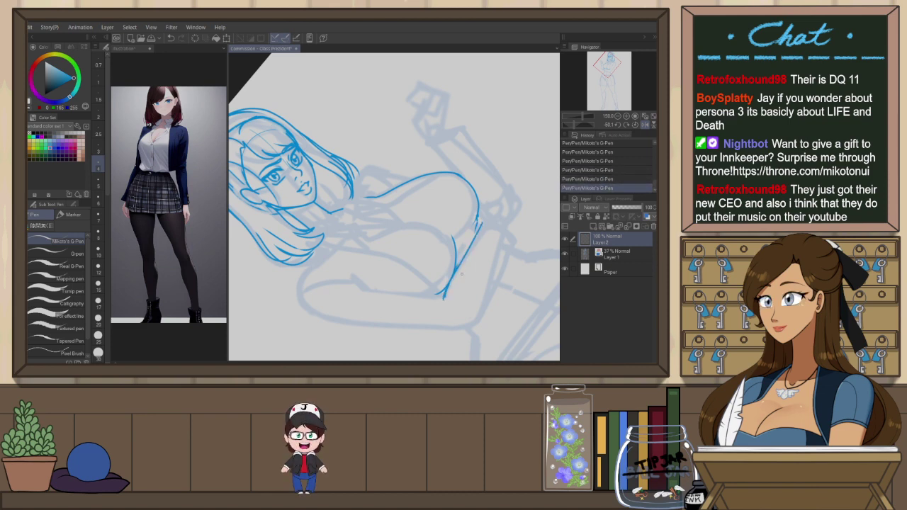
left_click_drag(479, 223, 509, 236)
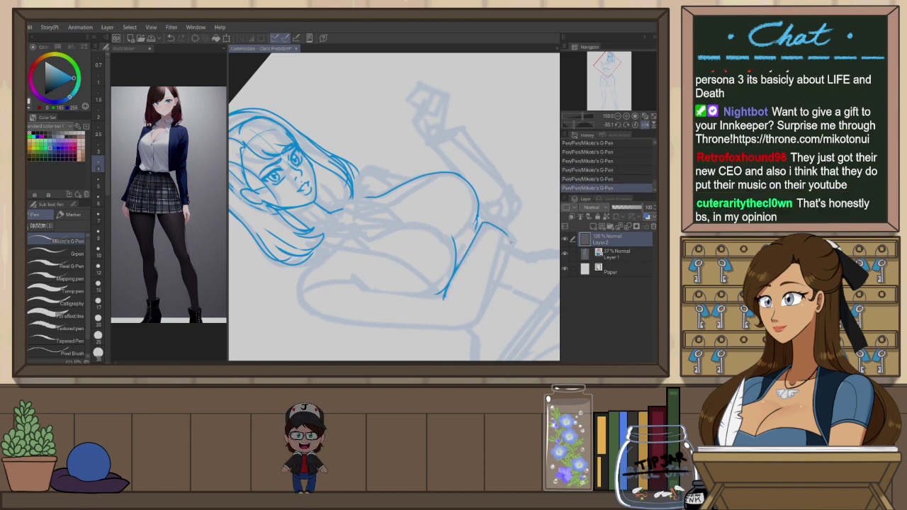
key("h")
key("ctrl+@")
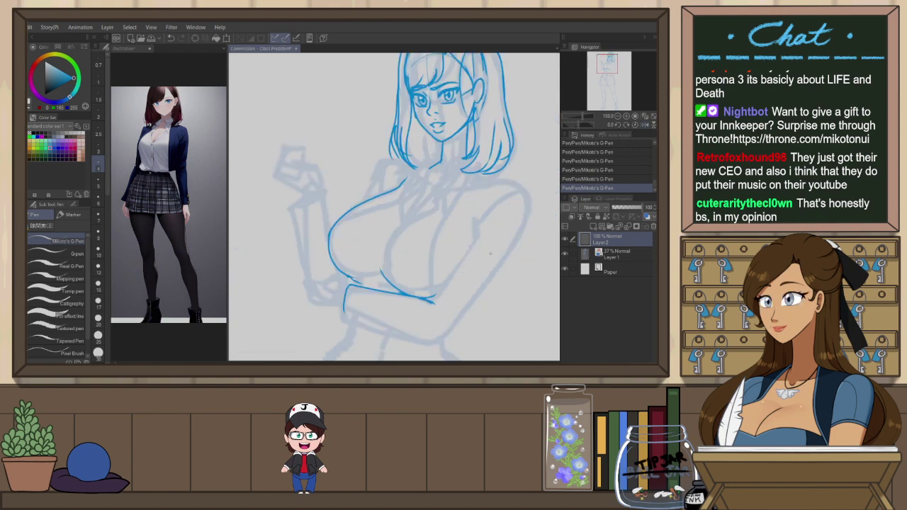
Clean up the folded forearm's wrist end with the kneaded eraser, redraw it and add the forearm's lower edge toward the elbow
left_click_drag(435, 263, 469, 191)
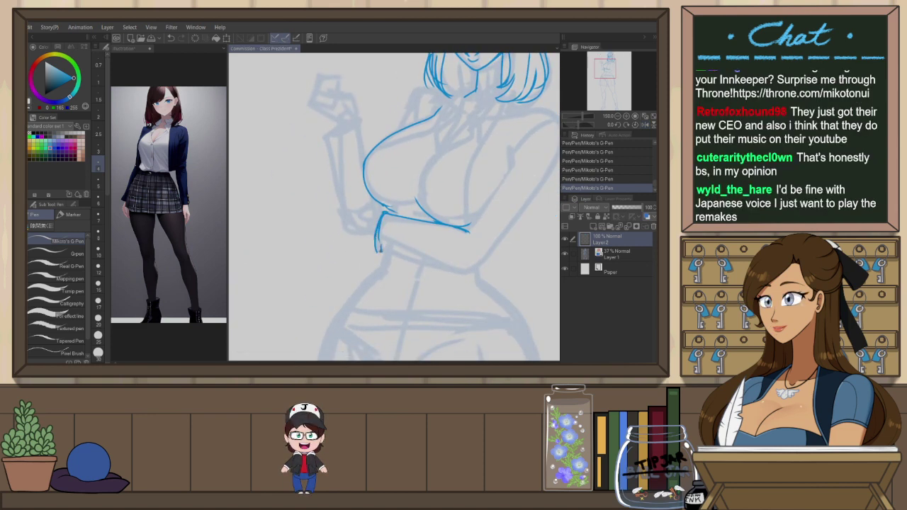
key("ctrl+z")
left_click_drag(383, 251, 469, 272)
key("ctrl+z")
key("h")
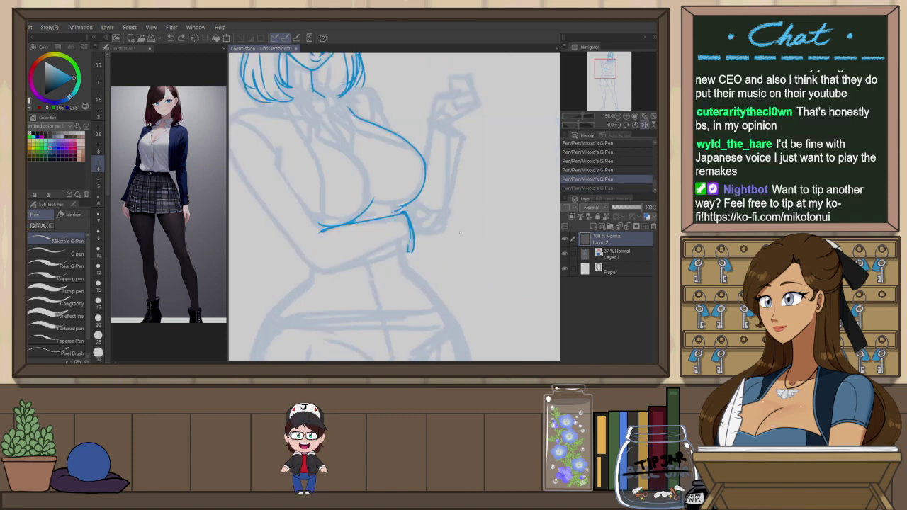
key("r")
mouse_move(456, 263)
left_mouse_down()
mouse_move(459, 192)
mouse_move(433, 216)
left_mouse_up()
key("e")
key("p")
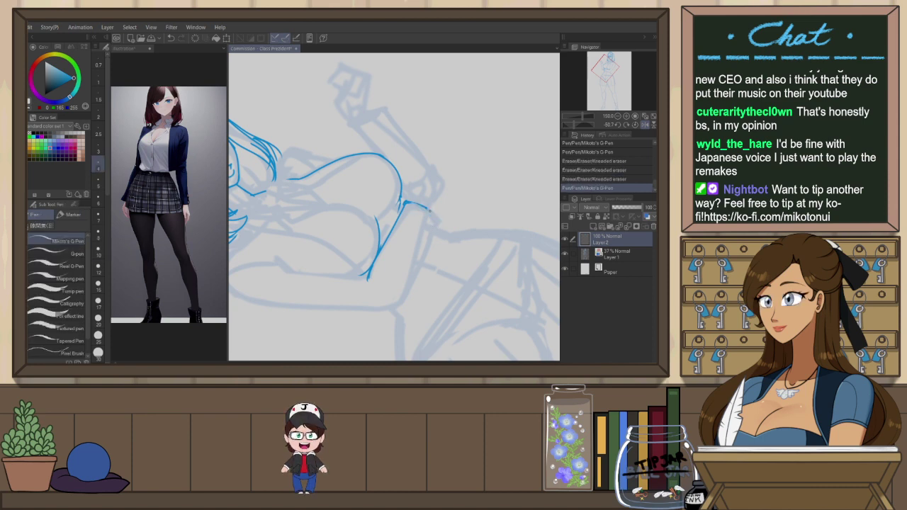
left_click_drag(429, 212, 400, 305)
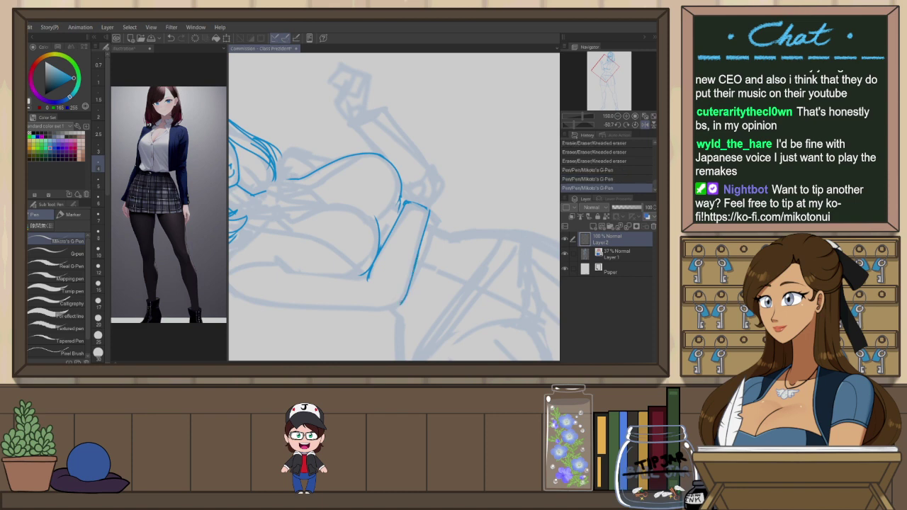
key("ctrl+at")
Lasso the mouth and nudge it slightly with Scale/Rotate, comparing the face in mirrored and normal view
scroll(452, 248, "down", 2)
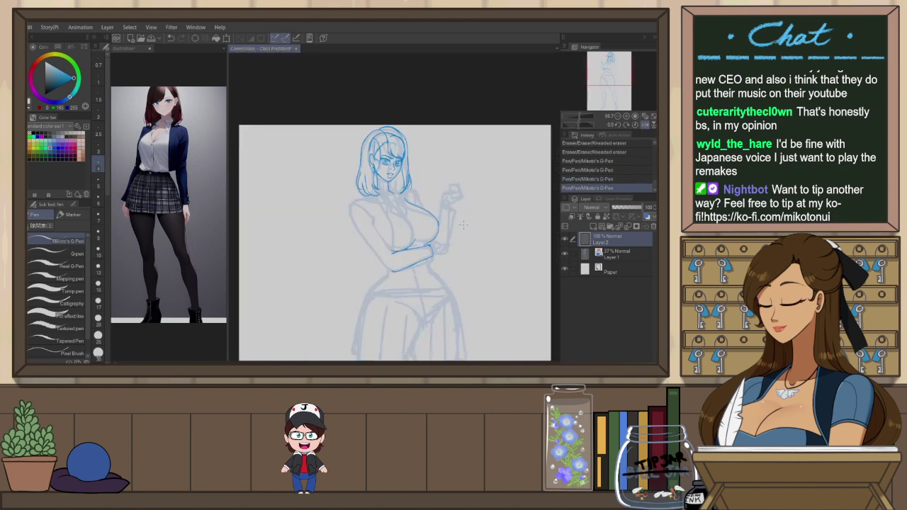
key("h")
scroll(417, 210, "up", 4)
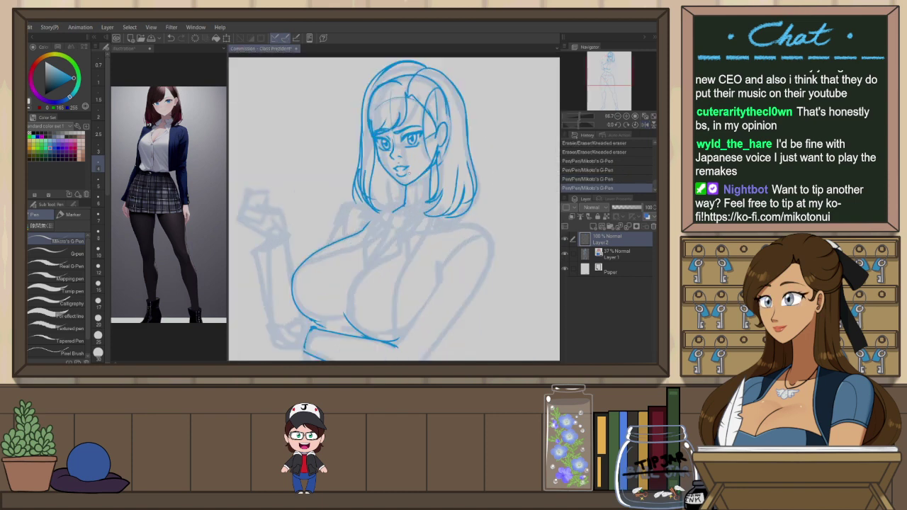
scroll(419, 156, "up", 1)
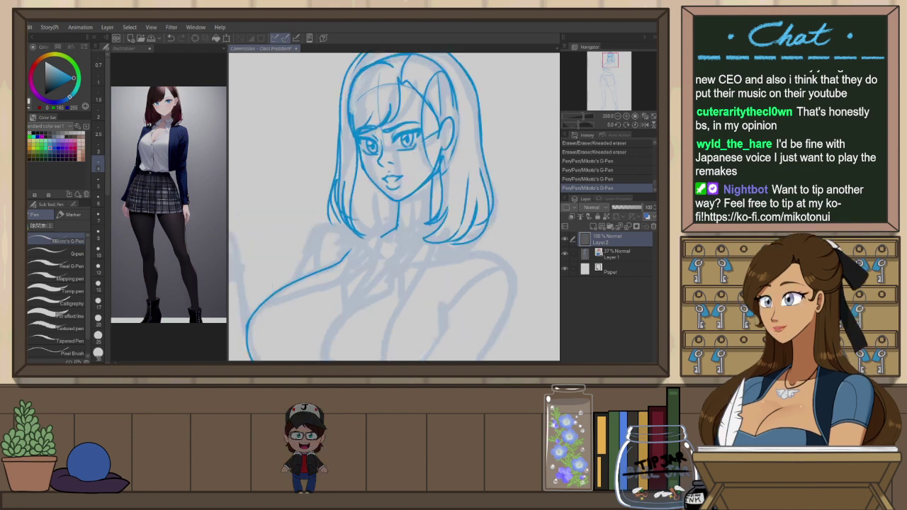
key("m")
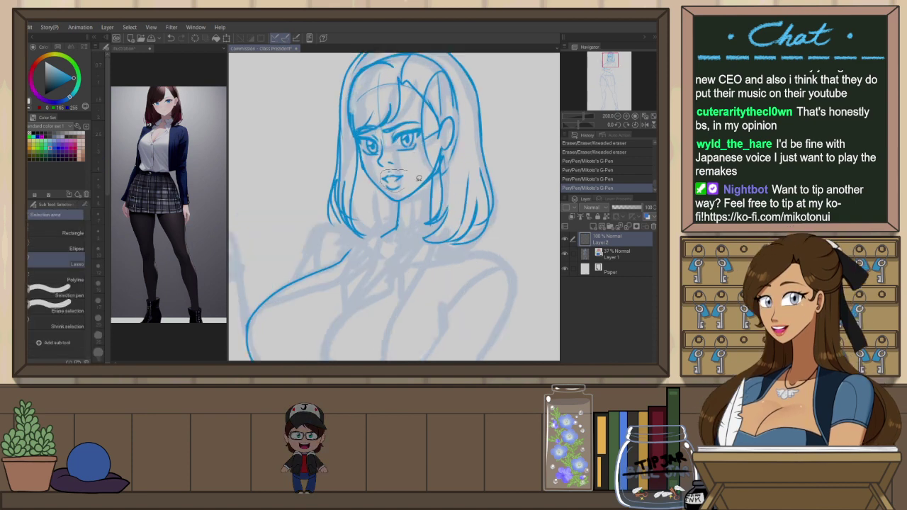
key("ctrl+t")
key("h")
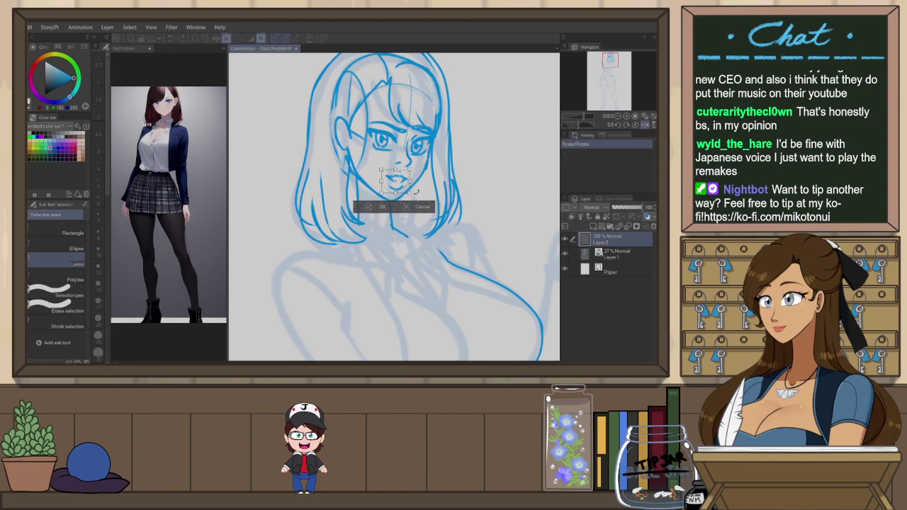
left_click_drag(410, 193, 409, 188)
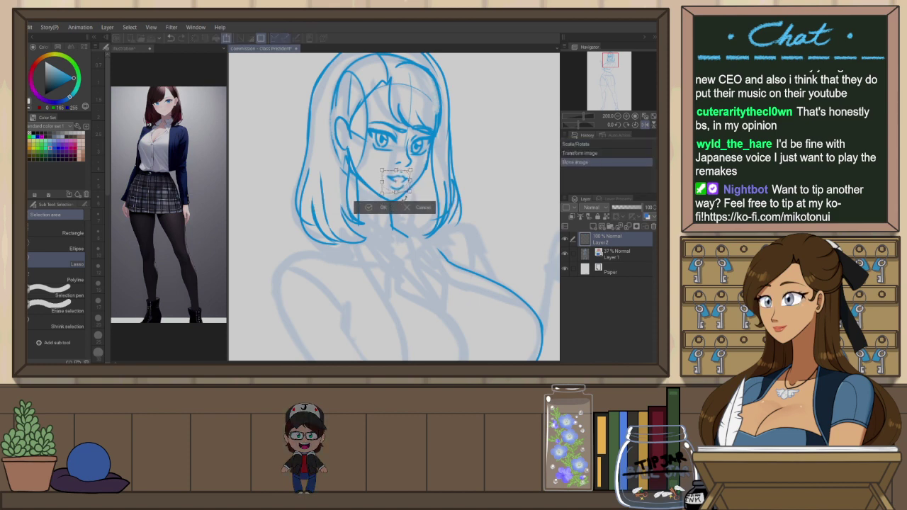
key("Return")
key("ctrl+d")
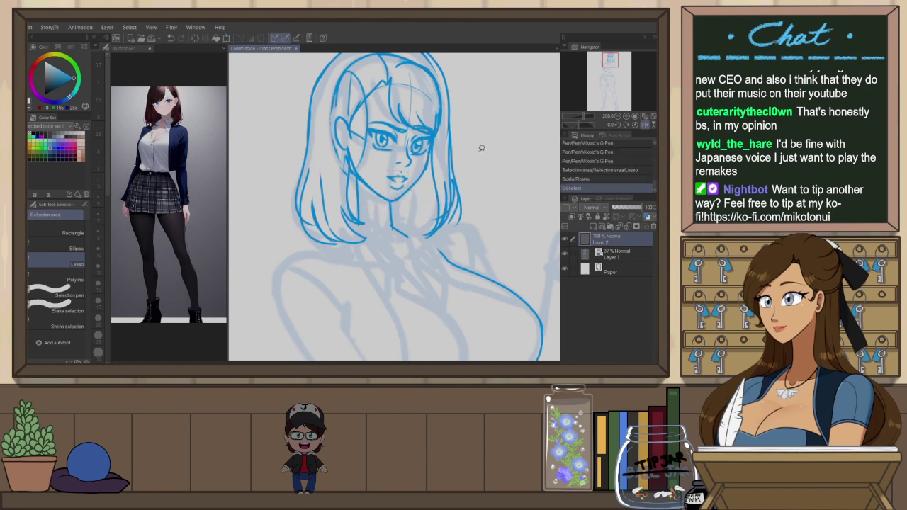
key("h")
key("h")
key("h")
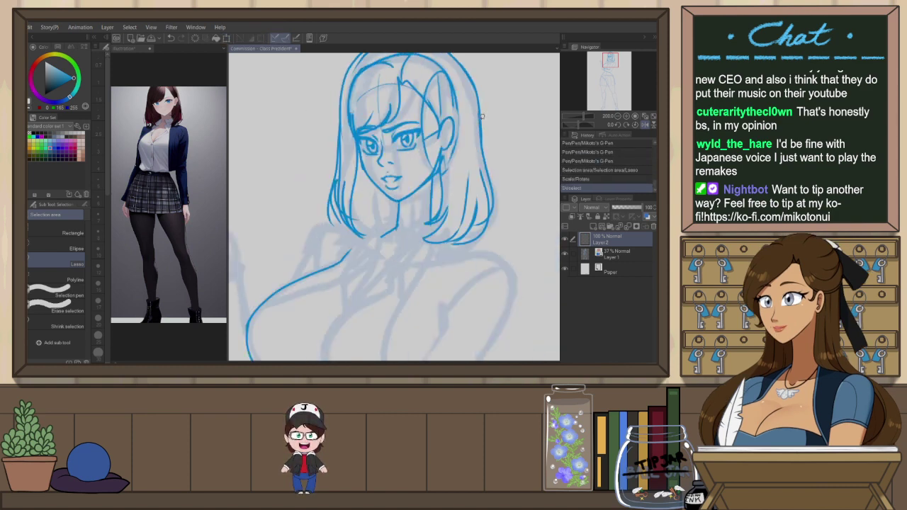
Restore the mouth selection and fine-tune its placement with a second Scale/Rotate, checking it in mirrored view
key("ctrl+z")
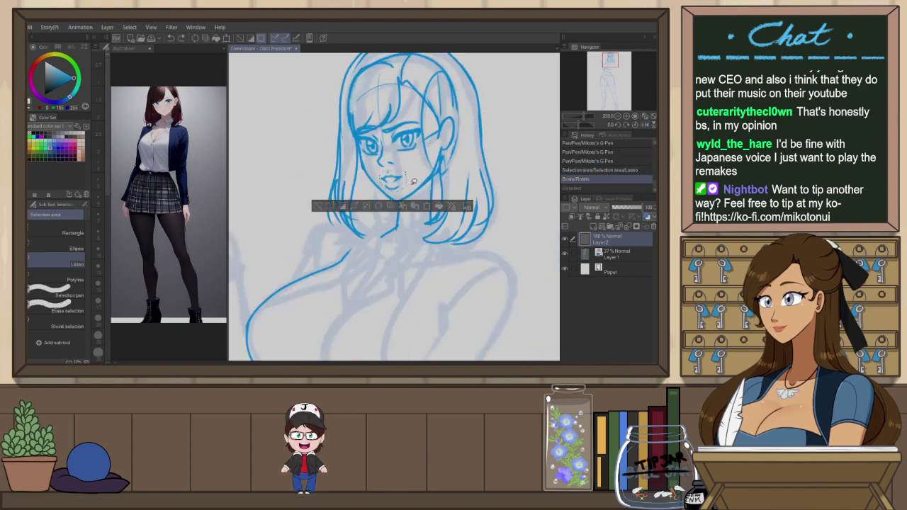
key("ctrl+t")
left_click_drag(403, 190, 405, 186)
left_click(382, 208)
key("ctrl+d")
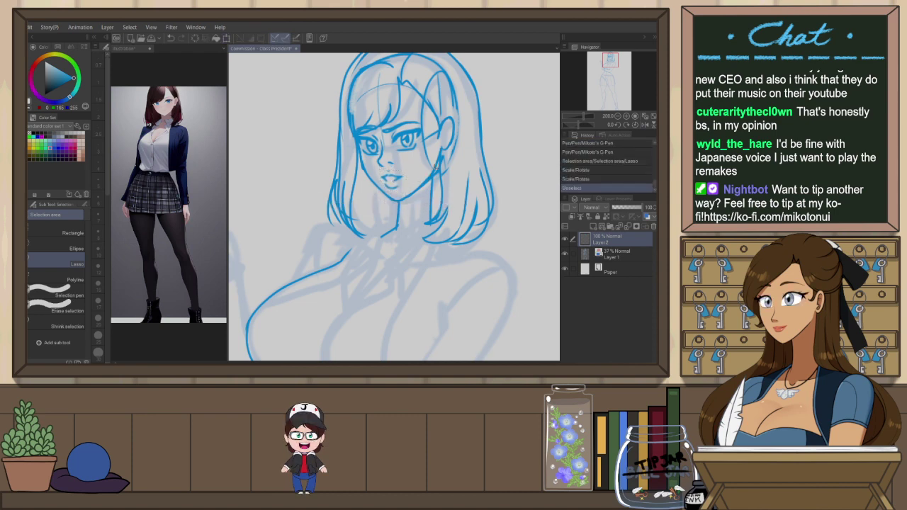
key("h")
key("h")
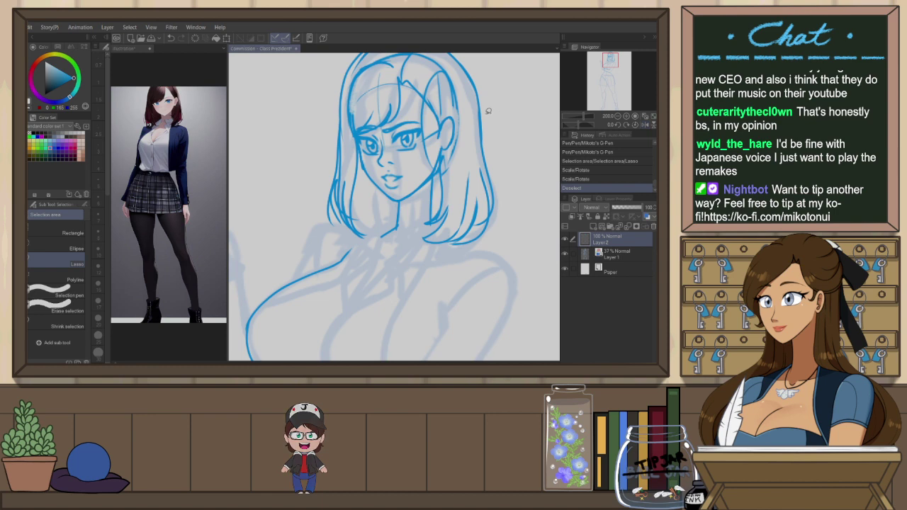
Erase the near ear's outline and the adjoining hair lines with the kneaded eraser
key("e")
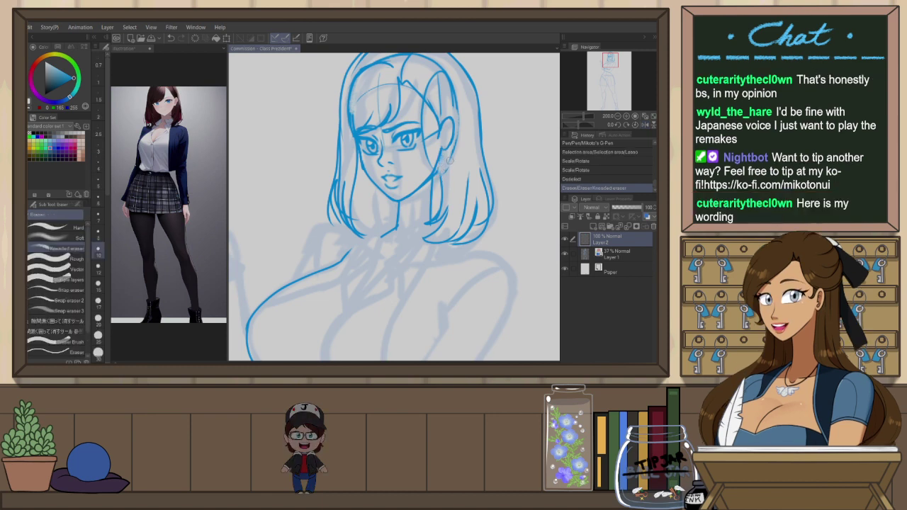
key("p")
key("e")
left_click_drag(433, 99, 443, 167)
key("p")
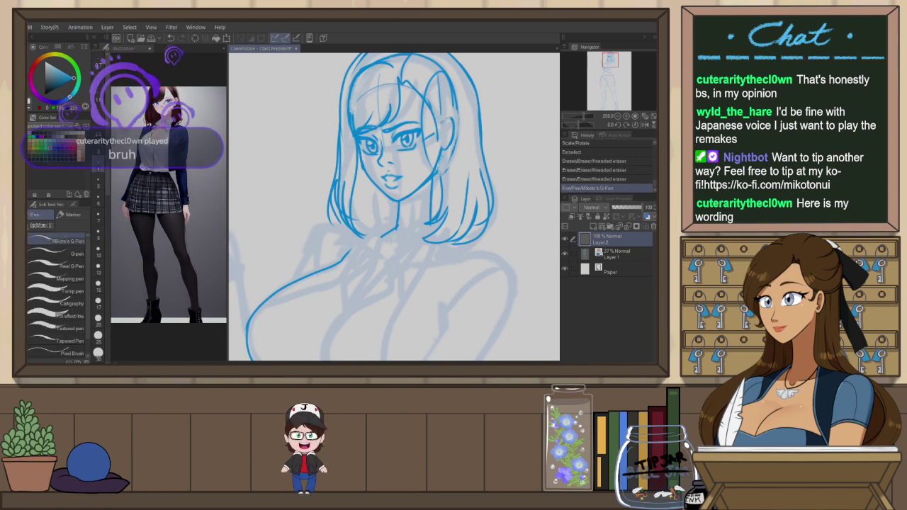
Redraw the near ear's rim and its edge against the hair and cheek with the G-pen
left_click_drag(432, 109, 440, 141)
key("ctrl+z")
left_click_drag(431, 109, 442, 132)
key("ctrl+z")
key("ctrl+z")
mouse_move(451, 119)
left_mouse_down()
mouse_move(451, 139)
mouse_move(441, 131)
mouse_move(453, 122)
mouse_move(445, 148)
left_mouse_up()
key("ctrl+z")
key("ctrl+z")
key("ctrl+z")
key("e")
key("p")
key("ctrl+z")
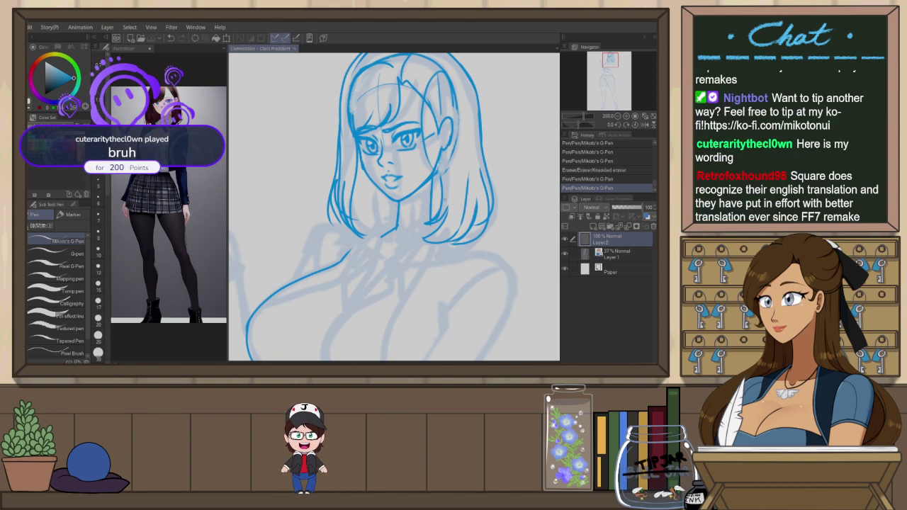
Draw the torso's near-side line from beneath the hair, curving down to the folded forearm
left_click_drag(435, 227, 443, 215)
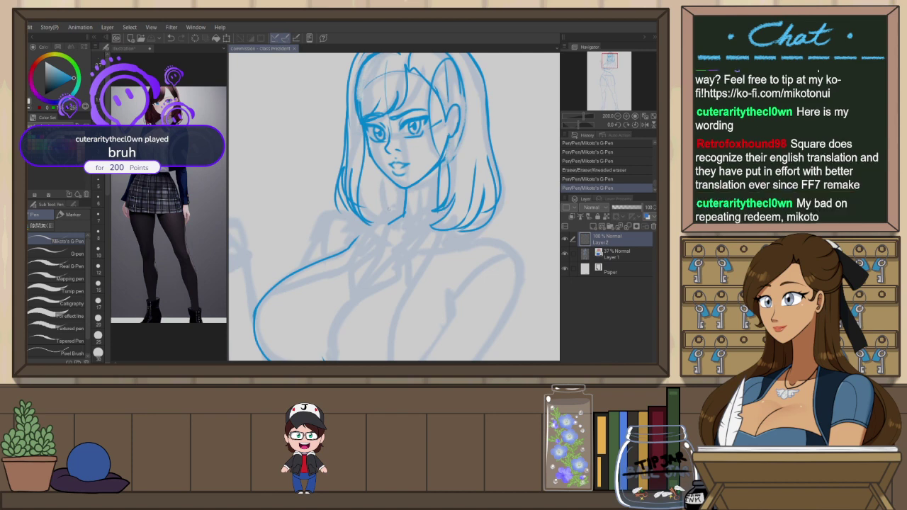
left_click_drag(456, 263, 441, 179)
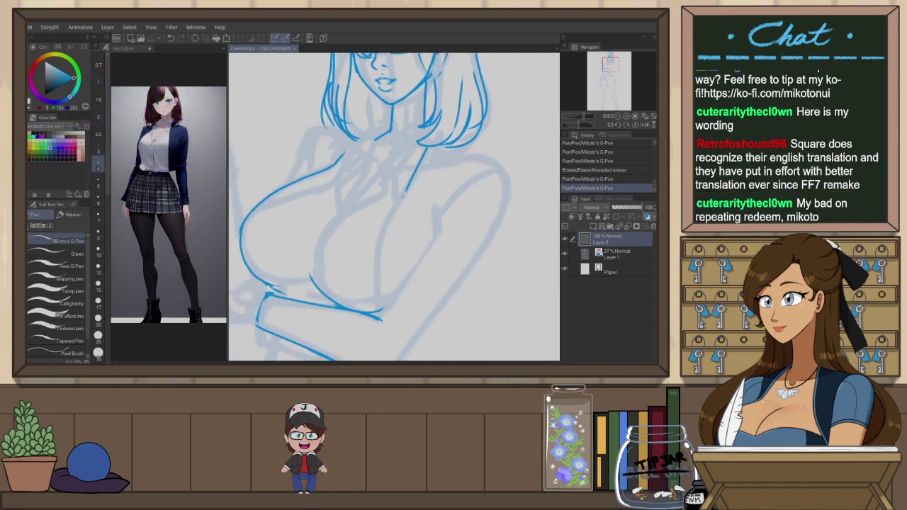
key("ctrl+z")
mouse_move(431, 147)
left_mouse_down()
mouse_move(375, 289)
mouse_move(377, 316)
left_mouse_up()
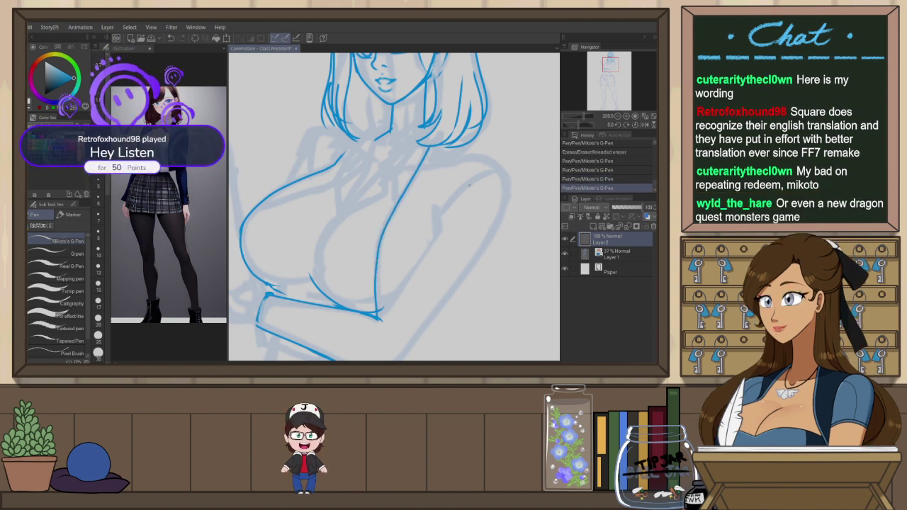
key("ctrl+z")
left_click_drag(428, 146, 389, 209)
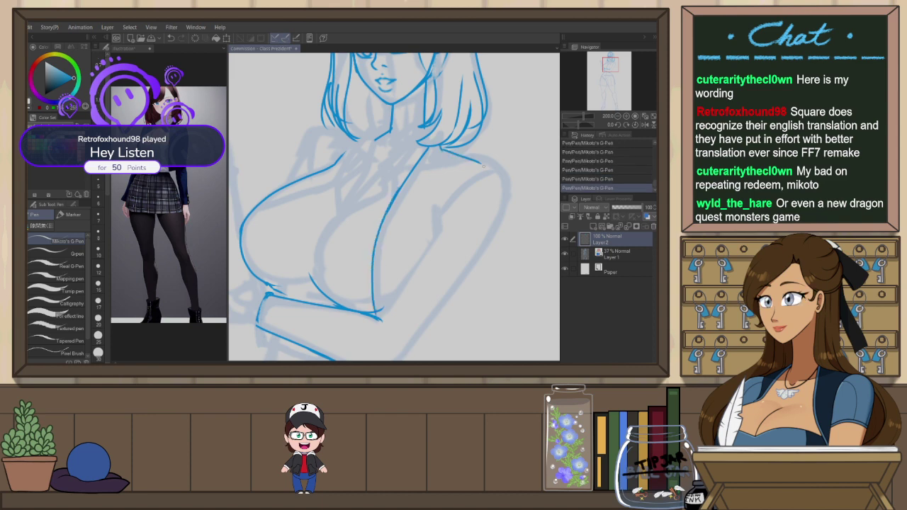
Redraw the near shoulder's rounded contour and the upper arm's inner line from the elbow crease up to the armpit
key("ctrl+z")
left_click_drag(441, 149, 510, 200)
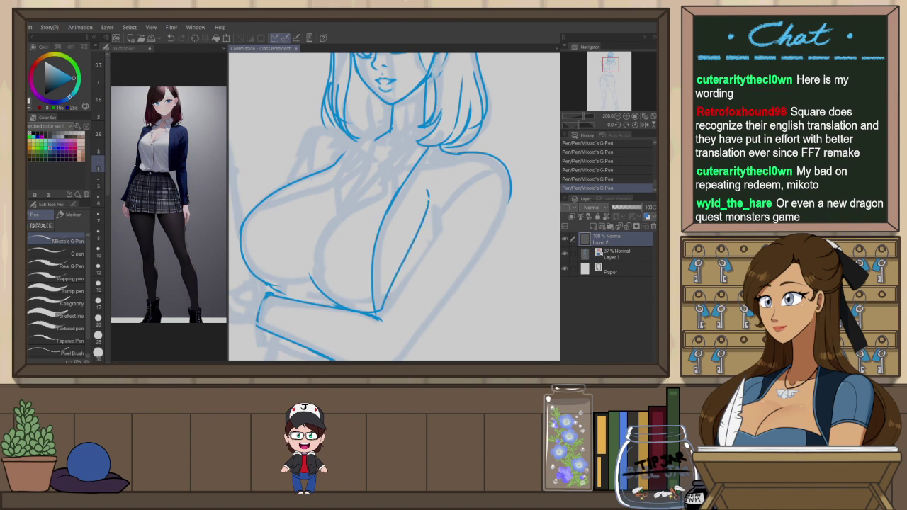
key("ctrl+z")
key("ctrl+z")
mouse_move(442, 204)
left_mouse_down()
mouse_move(405, 266)
mouse_move(435, 214)
left_mouse_up()
key("ctrl+z")
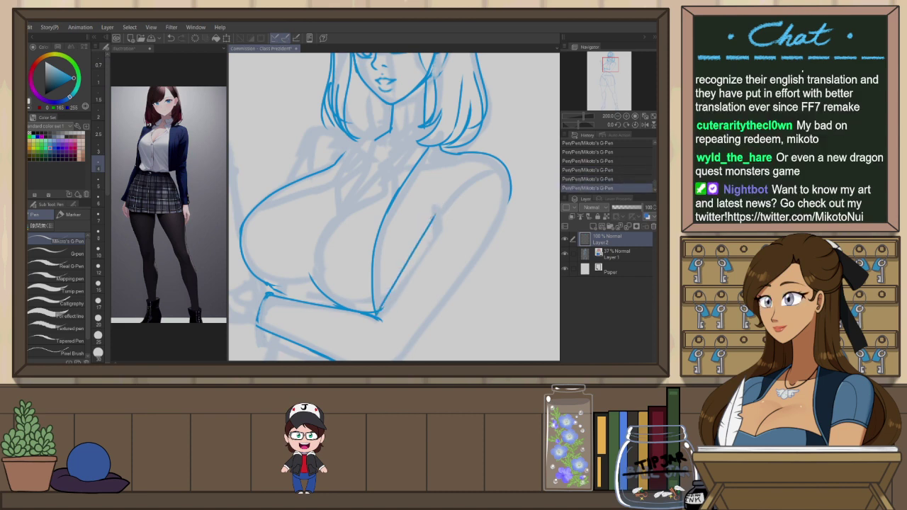
key("ctrl+z")
left_click_drag(381, 312, 426, 229)
key("ctrl+z")
left_click_drag(381, 312, 435, 217)
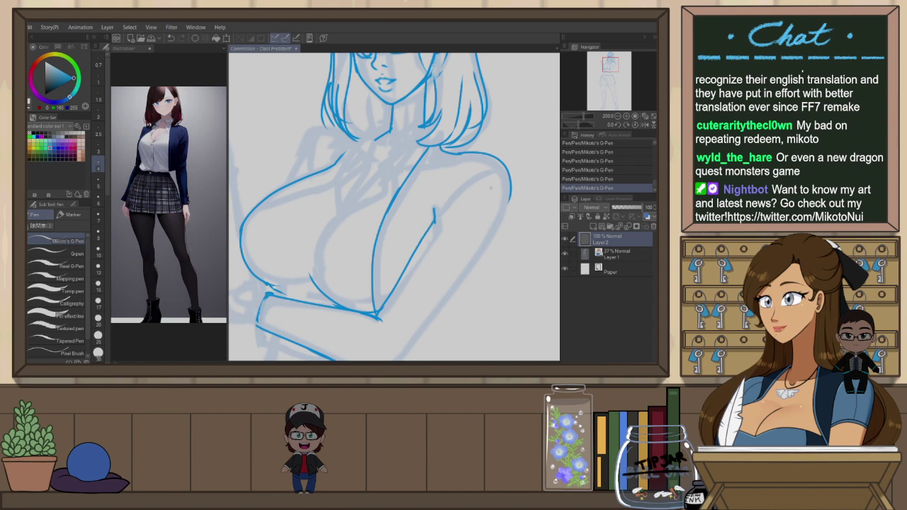
Draw the near upper arm's outer line from the shoulder down to the elbow, retrying until one smooth stroke fits the rough
scroll(487, 188, "down", 2)
key("ctrl+z")
key("ctrl+z")
mouse_move(435, 251)
left_mouse_down()
mouse_move(466, 192)
mouse_move(467, 255)
left_mouse_up()
key("ctrl+z")
left_click_drag(502, 193, 440, 280)
key("ctrl+z")
left_click_drag(501, 193, 447, 269)
key("ctrl+z")
left_click_drag(501, 194, 447, 275)
key("ctrl+z")
left_click_drag(500, 193, 440, 276)
key("ctrl+z")
mouse_move(501, 193)
left_mouse_down()
mouse_move(443, 271)
mouse_move(498, 200)
mouse_move(452, 271)
left_mouse_up()
key("ctrl+z")
key("ctrl+z")
key("ctrl+z")
left_click_drag(501, 194, 446, 277)
key("ctrl+z")
left_click_drag(499, 195, 444, 277)
key("ctrl+z")
key("ctrl+z")
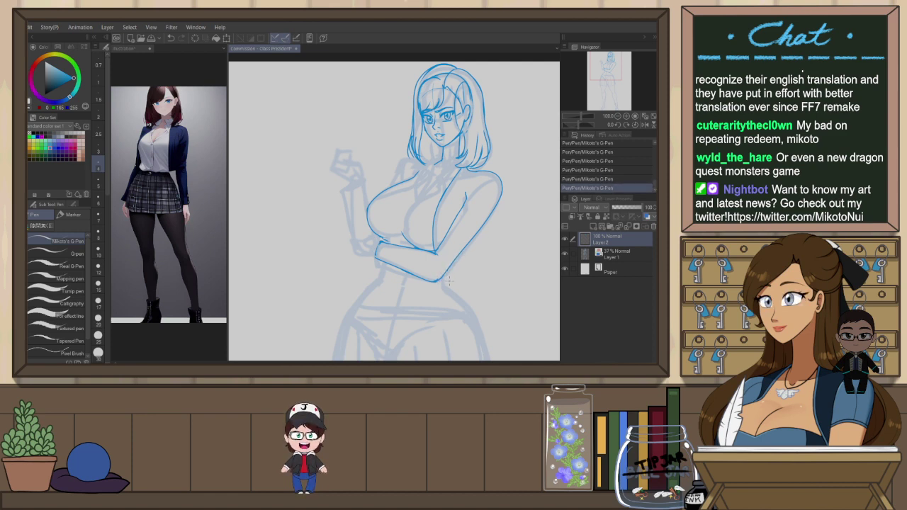
Erase the overlapping line ends at the inner elbow crease with the kneaded eraser
scroll(454, 277, "up", 1)
key("e")
left_click_drag(433, 242, 430, 247)
left_click_drag(432, 243, 429, 247)
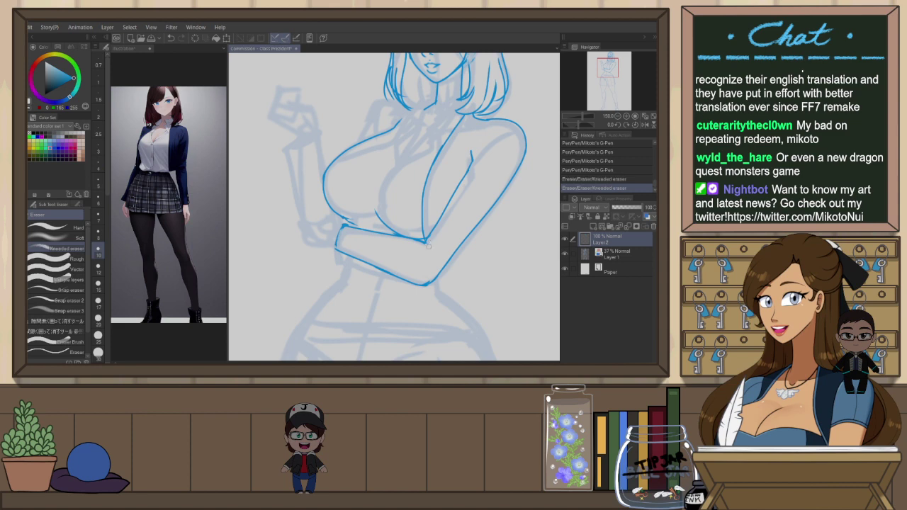
Refine the junction of torso, upper arm and forearm with short G-pen crease strokes, working in mirrored view
key("h")
key("p")
key("ctrl+z")
mouse_move(364, 235)
left_mouse_down()
mouse_move(378, 264)
mouse_move(390, 261)
mouse_move(379, 272)
mouse_move(394, 267)
mouse_move(379, 266)
mouse_move(321, 180)
mouse_move(363, 238)
left_mouse_up()
key("e")
scroll(373, 248, "up", 2)
key("p")
key("e")
key("p")
key("ctrl+z")
key("ctrl+z")
key("ctrl+z")
key("e")
key("p")
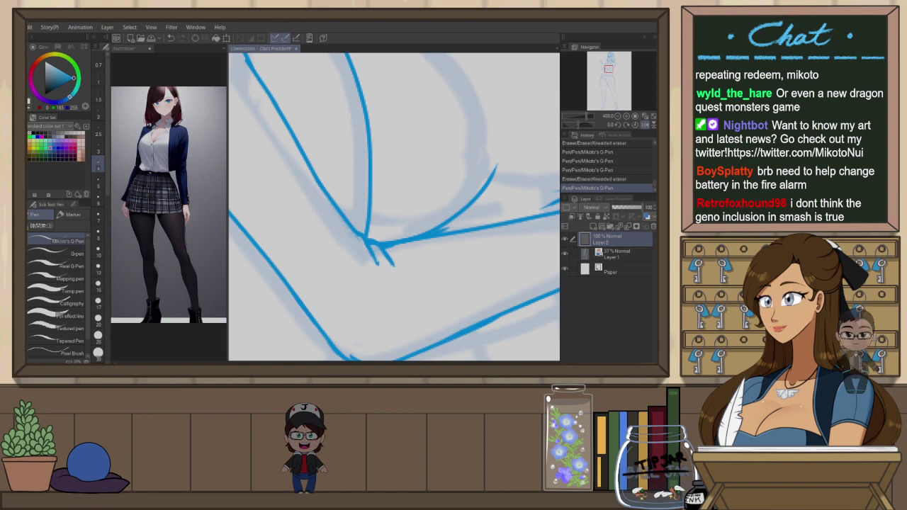
Erase the lower end of the upper arm's inner line and redraw it cleanly into the elbow crease
key("h")
key("e")
left_click_drag(469, 185, 431, 244)
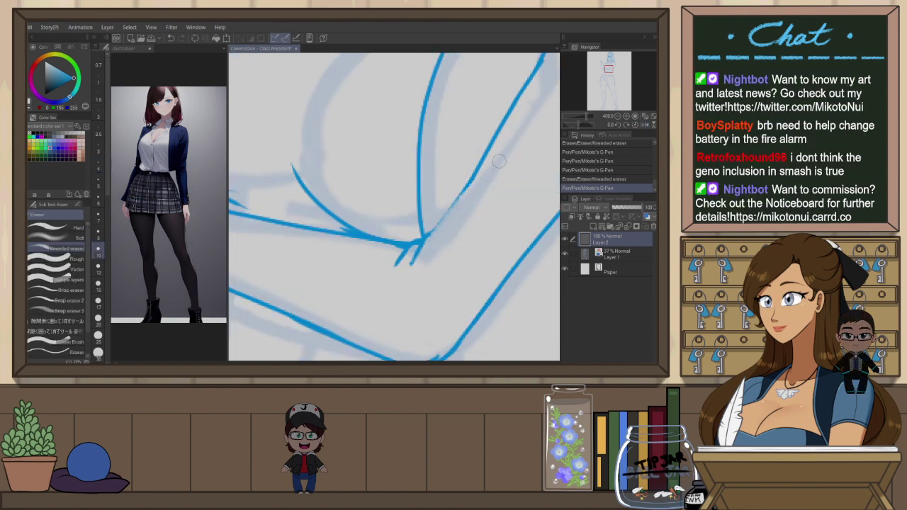
key("p")
mouse_move(482, 158)
left_mouse_down()
mouse_move(429, 244)
mouse_move(483, 148)
left_mouse_up()
key("ctrl+z")
key("ctrl+z")
left_click_drag(426, 242, 473, 171)
key("ctrl+z")
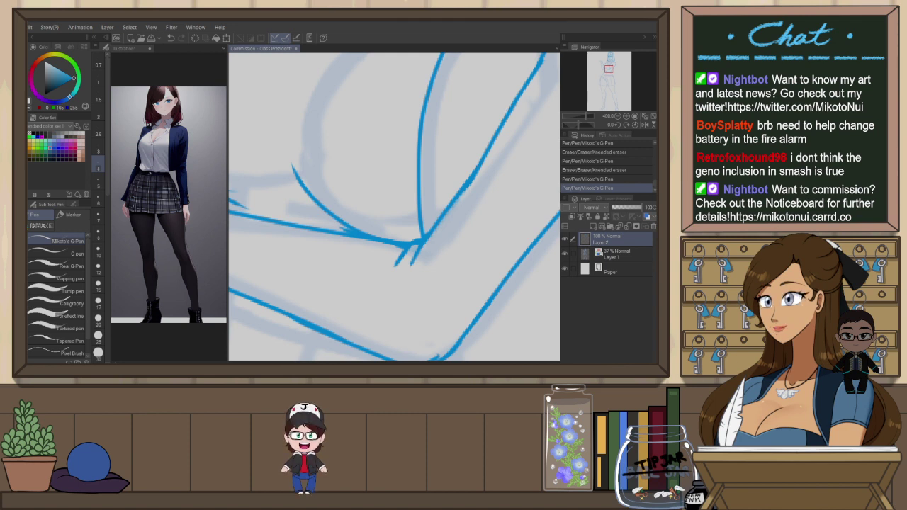
Rotate the canvas, erase the upper arm's inner line and redraw it from the elbow crease to the armpit
scroll(491, 79, "down", 3)
key("r")
mouse_move(502, 138)
left_mouse_down()
mouse_move(517, 220)
mouse_move(403, 222)
left_mouse_up()
scroll(403, 222, "up", 1)
key("e")
left_click_drag(377, 188, 489, 153)
key("p")
left_click_drag(374, 191, 493, 149)
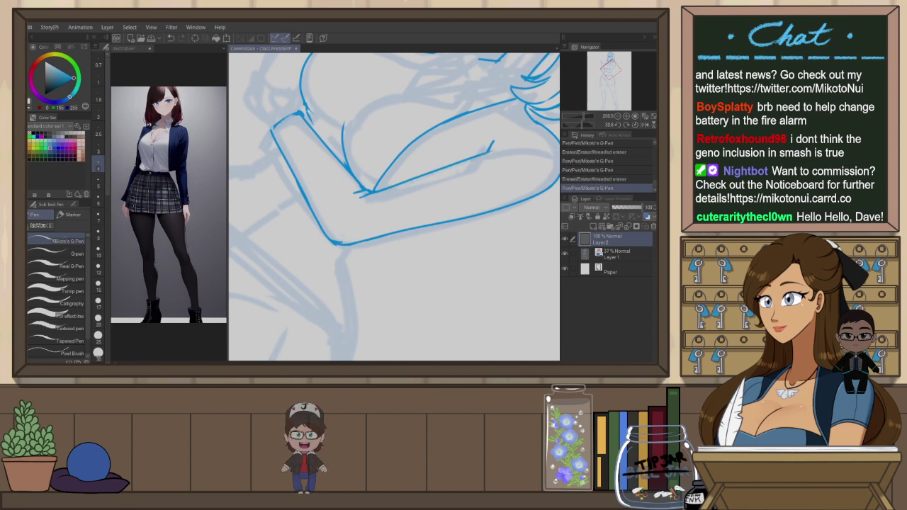
Draw the loose sleeve fabric hanging behind the near elbow, from the upper arm's outer line down to the elbow
scroll(458, 202, "down", 1)
key("r")
mouse_move(459, 237)
left_mouse_down()
mouse_move(464, 193)
mouse_move(437, 224)
mouse_move(433, 254)
mouse_move(433, 242)
left_mouse_up()
scroll(462, 195, "down", 1)
key("ctrl+z")
key("ctrl+z")
key("ctrl+y")
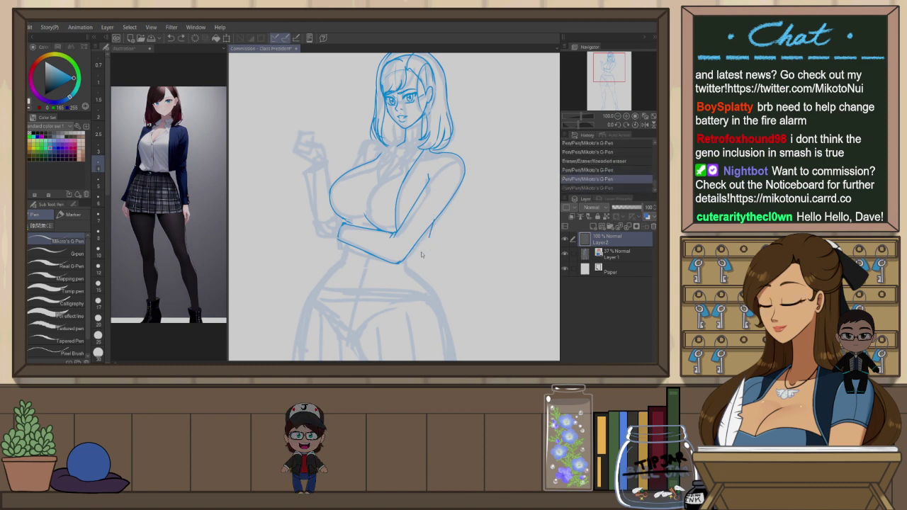
key("ctrl+z")
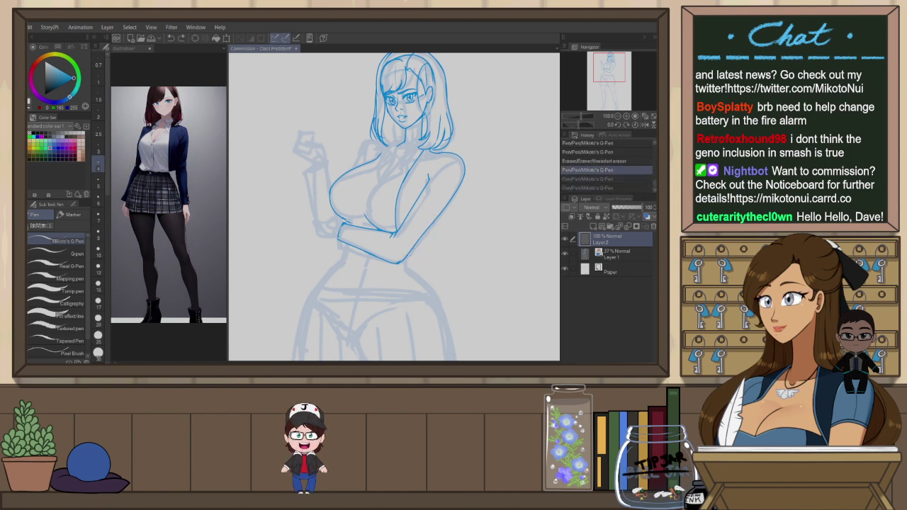
left_click_drag(429, 248, 438, 244)
mouse_move(440, 211)
left_mouse_down()
mouse_move(438, 243)
mouse_move(402, 259)
left_mouse_up()
scroll(428, 204, "down", 3)
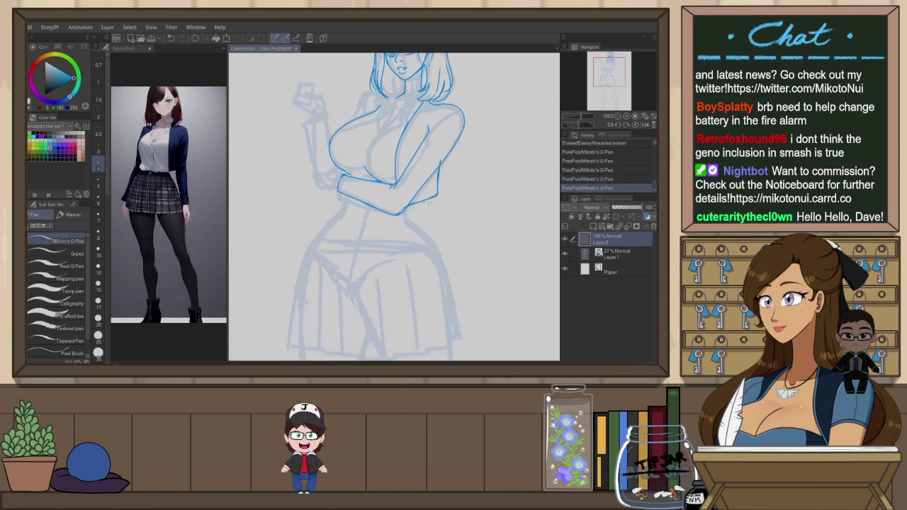
Clean up the hanging sleeve's top where it meets the upper arm and touch up the inner elbow, checking in mirrored view
scroll(435, 167, "up", 1)
key("e")
left_click_drag(445, 159, 442, 168)
key("p")
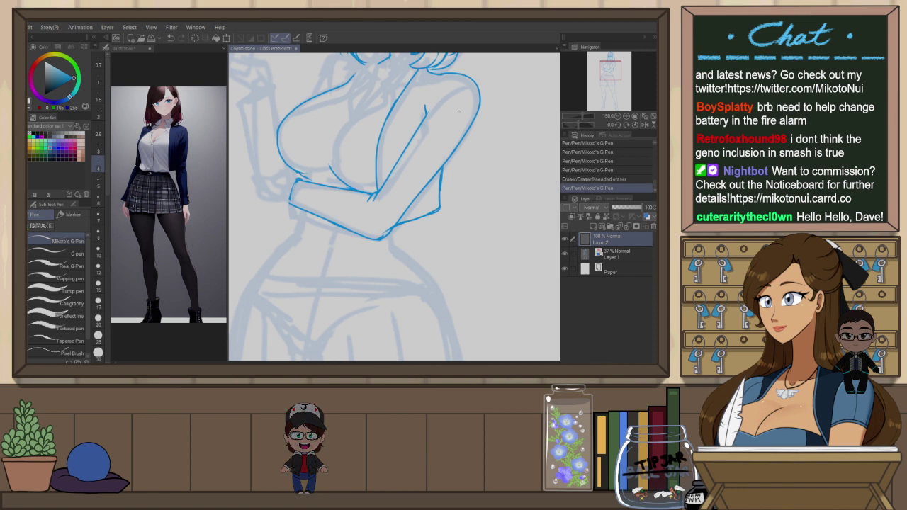
left_click_drag(357, 160, 366, 225)
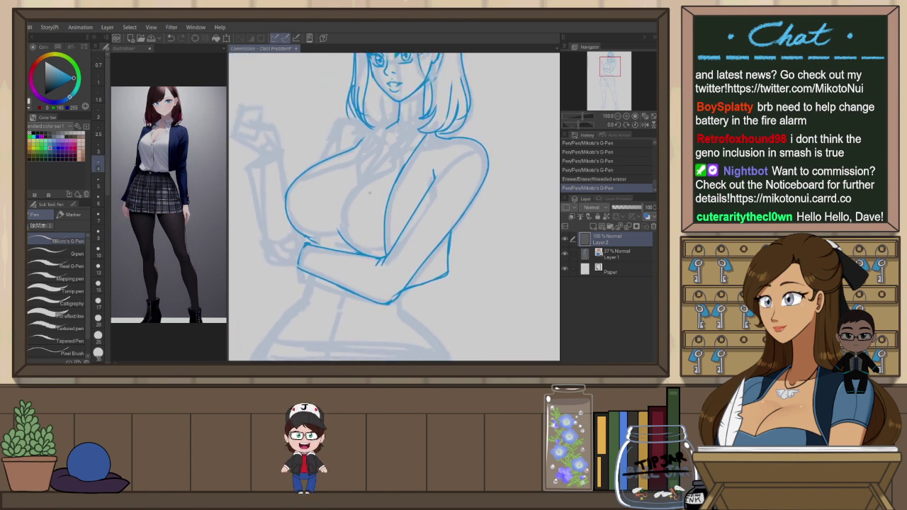
mouse_move(386, 256)
left_mouse_down()
mouse_move(378, 265)
mouse_move(415, 253)
left_mouse_up()
key("h")
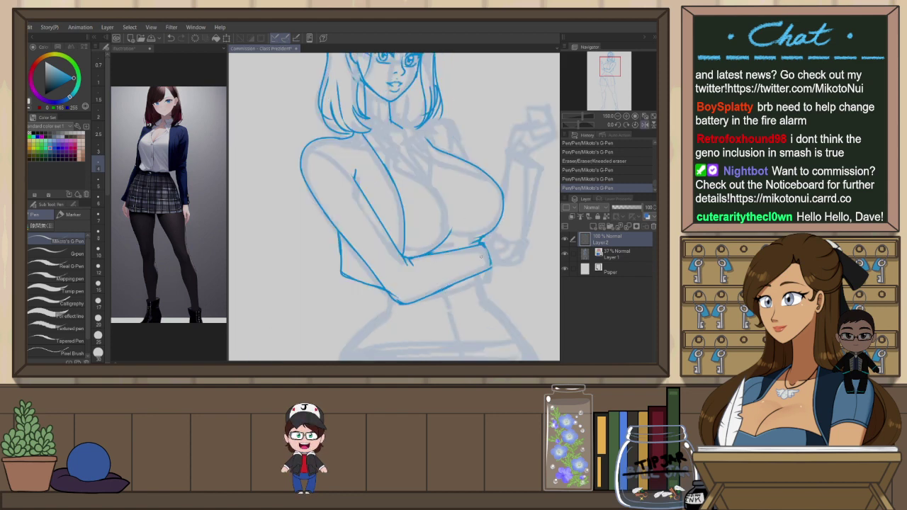
Draw the curved cuff edge closing the wrist end of the folded forearm
key("shift+space")
left_click_drag(450, 249, 486, 217)
key("e")
key("p")
left_click_drag(430, 251, 488, 210)
key("ctrl+z")
left_click_drag(431, 250, 490, 216)
left_click_drag(513, 285, 449, 287)
key("ctrl+z")
Draw the far shoulder's contour from the neck down to the chest line, comparing mirrored and normal views
mouse_move(365, 93)
left_mouse_down()
mouse_move(414, 88)
mouse_move(431, 119)
left_mouse_up()
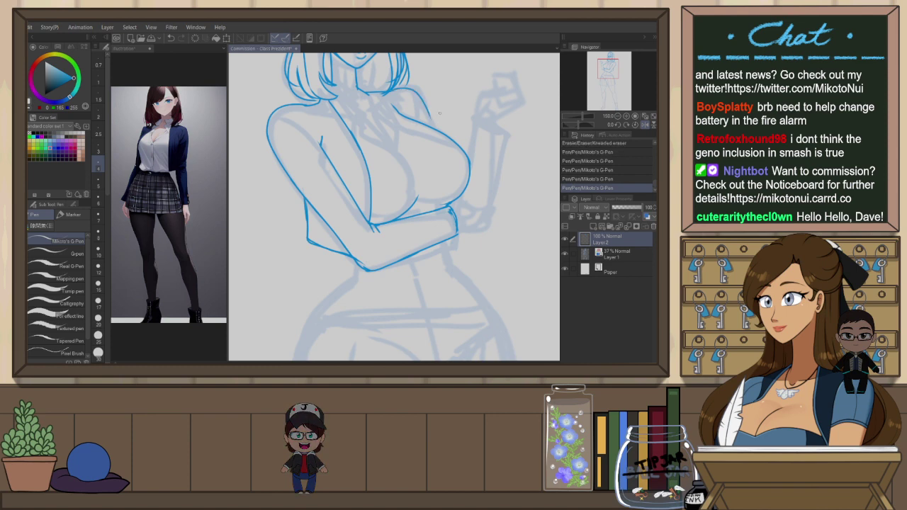
key("h")
key("ctrl+z")
left_click_drag(367, 104, 356, 127)
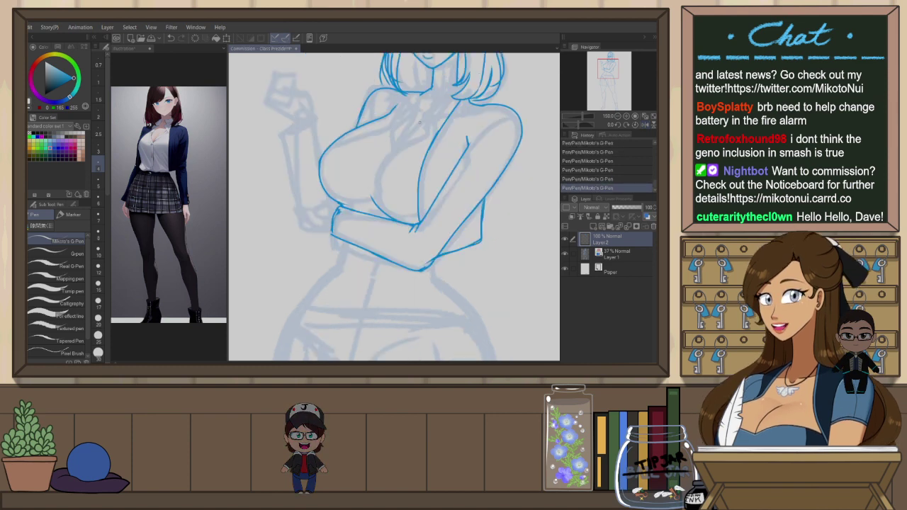
Draw the near-side shirt collar flap below the hair at the base of the neck
left_click_drag(423, 136, 404, 180)
left_click_drag(430, 148, 404, 188)
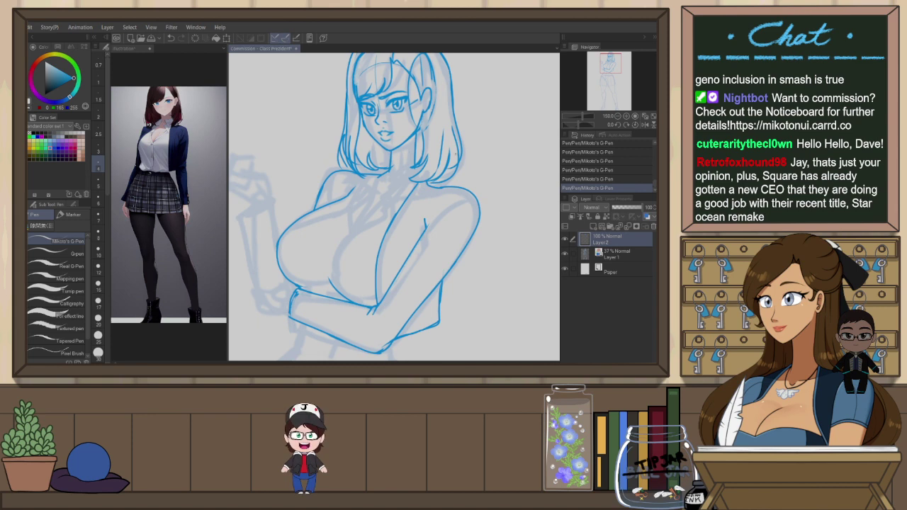
key("ctrl+z")
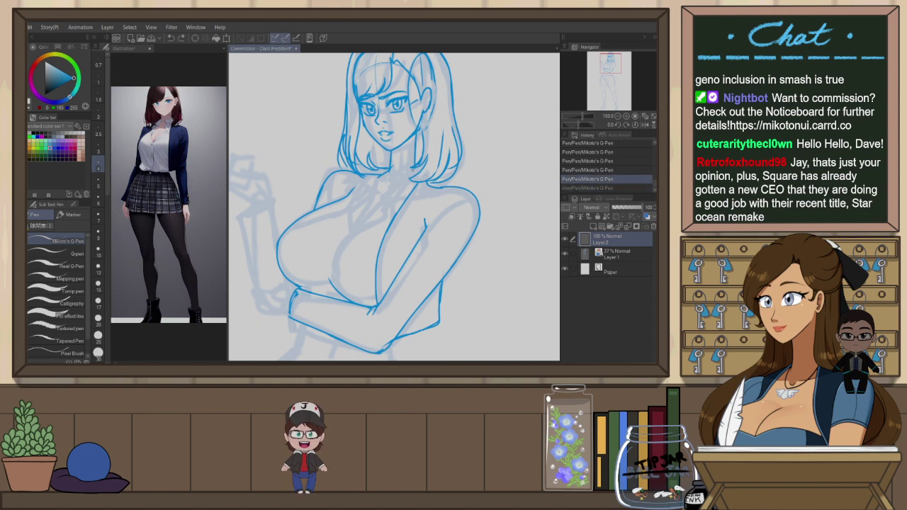
key("ctrl+y")
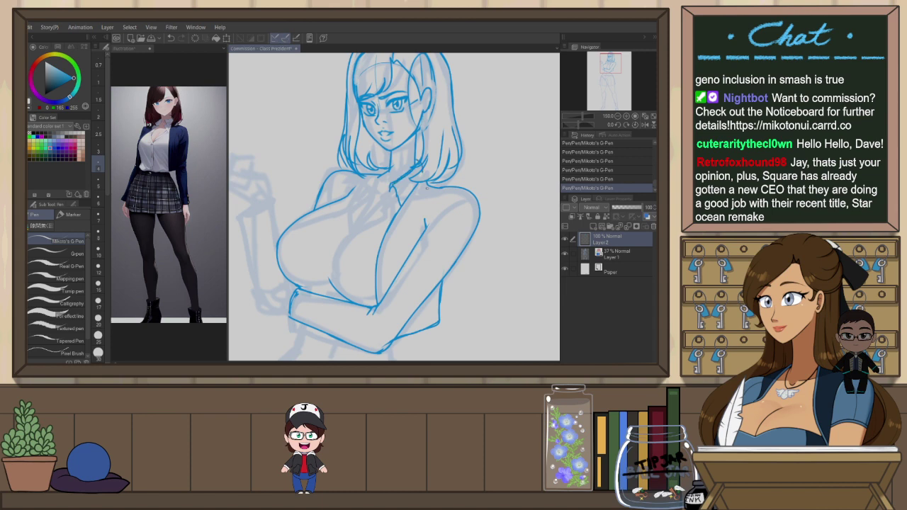
Erase stray marks around the collar and draw the shirt opening's edge running down from the near collar flap
key("e")
mouse_move(439, 186)
left_mouse_down()
mouse_move(391, 189)
mouse_move(401, 206)
mouse_move(387, 203)
mouse_move(353, 232)
left_mouse_up()
key("p")
key("ctrl+z")
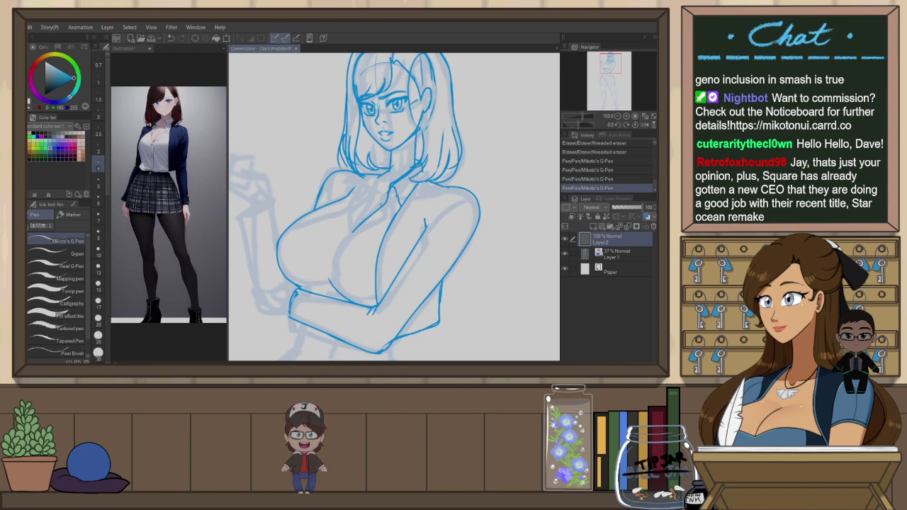
Rework the shirt opening's lines and draw the far-side collar flap, comparing versions with undo and redo
mouse_move(353, 230)
left_mouse_down()
mouse_move(350, 205)
mouse_move(391, 156)
mouse_move(358, 226)
left_mouse_up()
key("ctrl+z")
key("ctrl+z")
key("ctrl+z")
key("ctrl+y")
key("ctrl+y")
key("ctrl+z")
key("ctrl+z")
key("ctrl+z")
left_click_drag(371, 188, 358, 207)
key("ctrl+z")
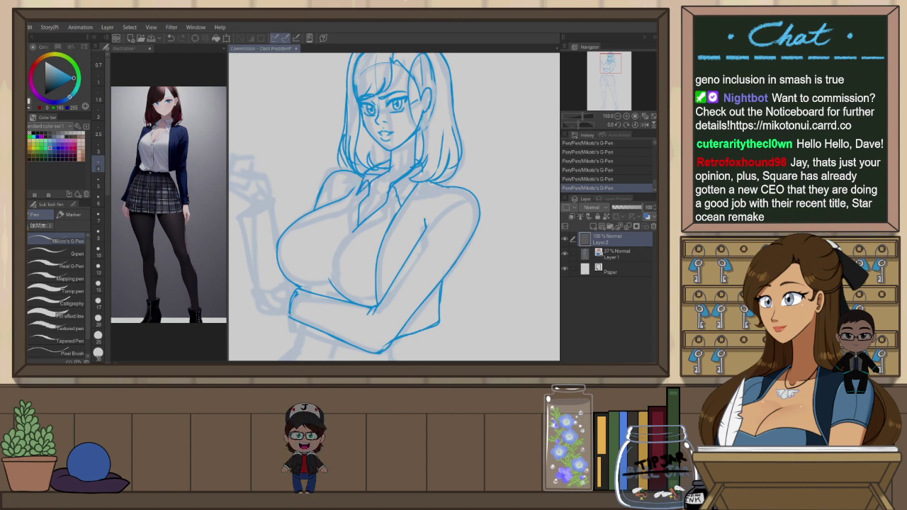
Redraw the far side's upper chest line out from the shirt opening and add a short neckline stroke above the collar
left_click_drag(348, 206, 296, 224)
key("ctrl+z")
left_click_drag(348, 205, 296, 224)
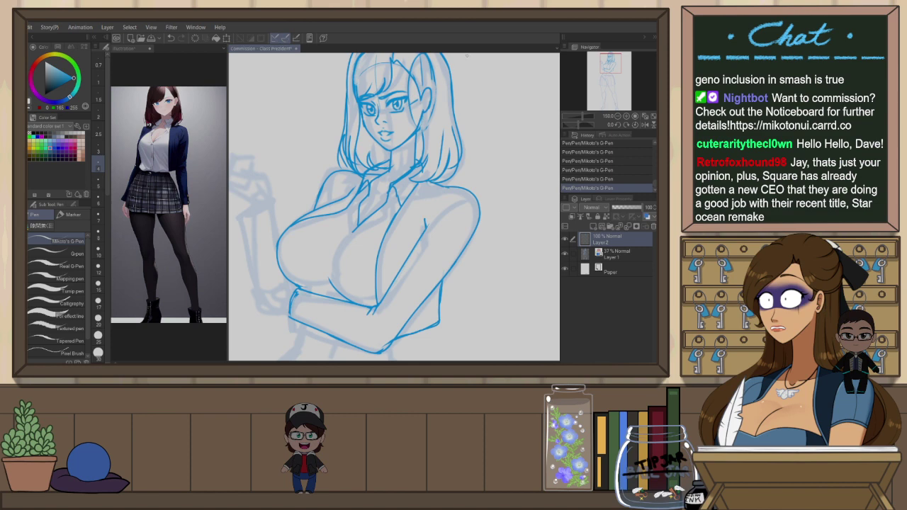
key("e")
mouse_move(316, 209)
left_mouse_down()
mouse_move(326, 178)
mouse_move(316, 209)
left_mouse_up()
key("p")
left_click_drag(373, 167, 395, 159)
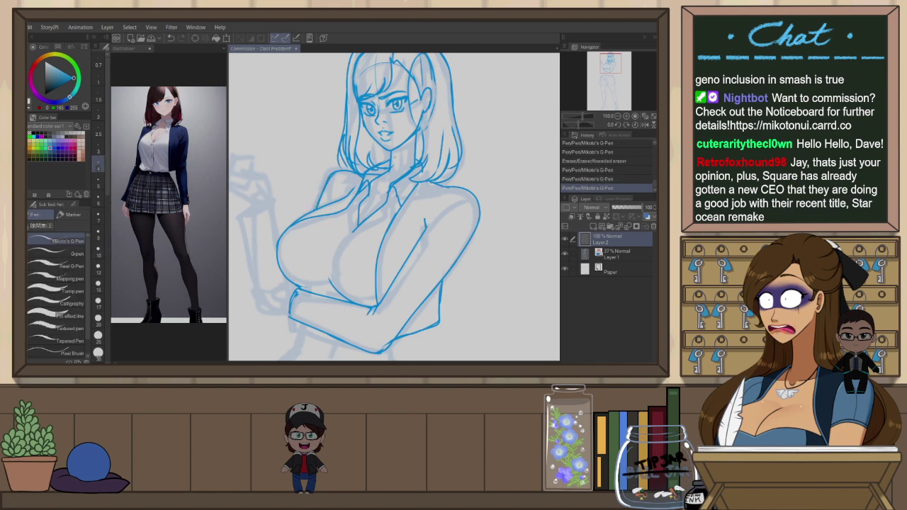
Erase the rough lines at the neck and redraw the shirt collar's left flap with the blue sketch pen
left_click_drag(429, 226, 462, 193)
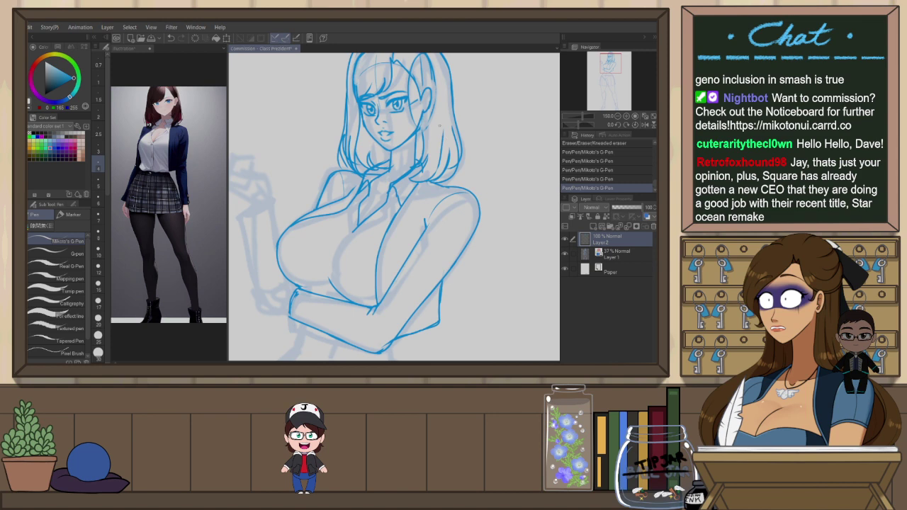
key("e")
mouse_move(372, 174)
left_mouse_down()
mouse_move(365, 177)
mouse_move(388, 174)
left_mouse_up()
key("p")
key("ctrl+z")
mouse_move(389, 165)
left_mouse_down()
mouse_move(366, 176)
mouse_move(364, 186)
mouse_move(368, 178)
mouse_move(379, 188)
left_mouse_up()
key("ctrl+z")
key("ctrl+z")
key("ctrl+z")
key("ctrl+z")
left_click_drag(380, 189, 389, 186)
left_click_drag(389, 157, 366, 174)
key("ctrl+z")
key("ctrl+z")
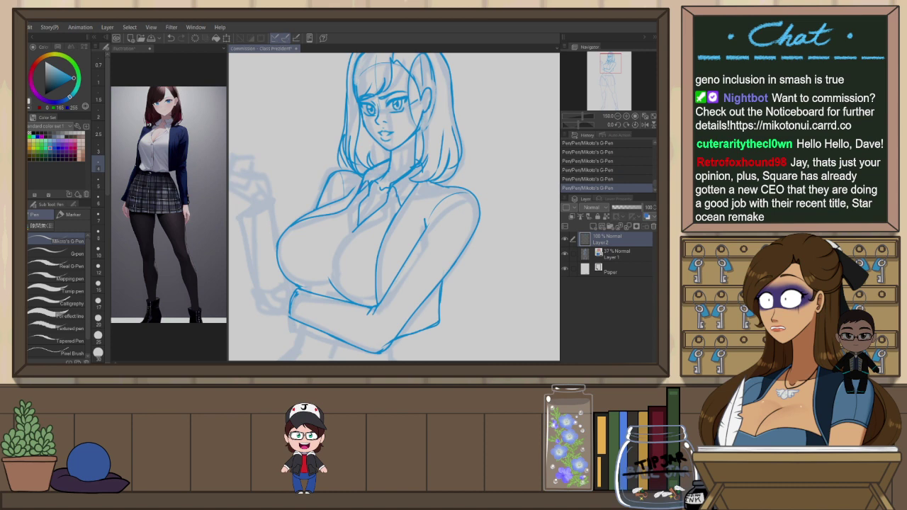
Erase stray marks below the collar opening and redraw the collar's right side against the neck
key("e")
mouse_move(365, 189)
left_mouse_down()
mouse_move(368, 178)
mouse_move(366, 195)
mouse_move(362, 188)
mouse_move(390, 190)
left_mouse_up()
key("p")
key("ctrl+z")
left_click_drag(421, 162, 414, 174)
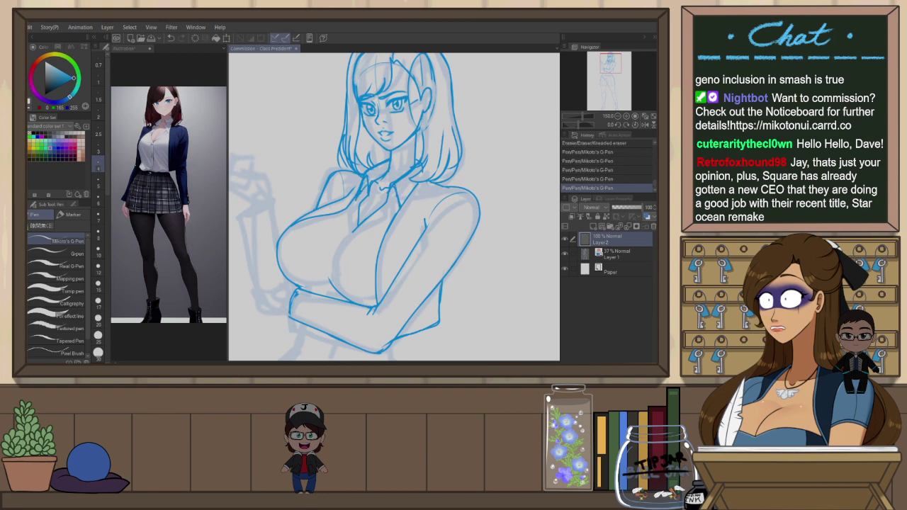
scroll(468, 114, "down", 2)
scroll(445, 148, "up", 2)
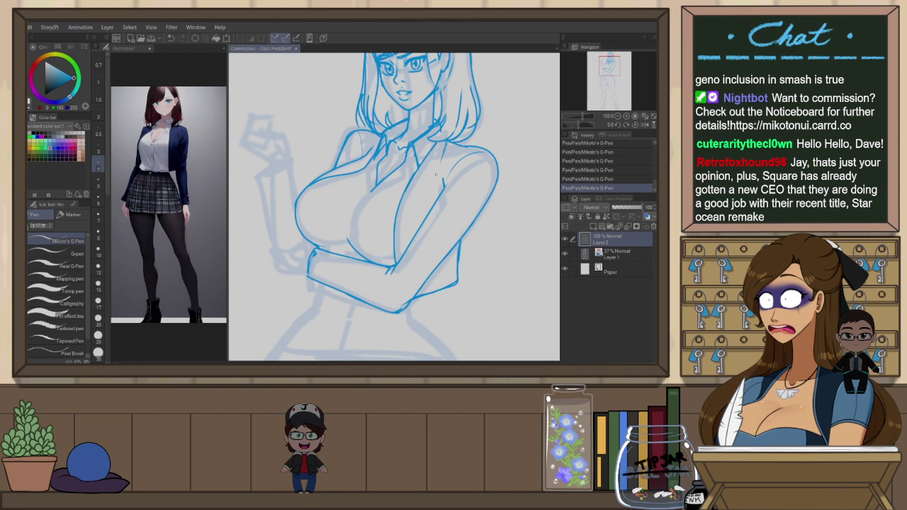
key("ctrl+z")
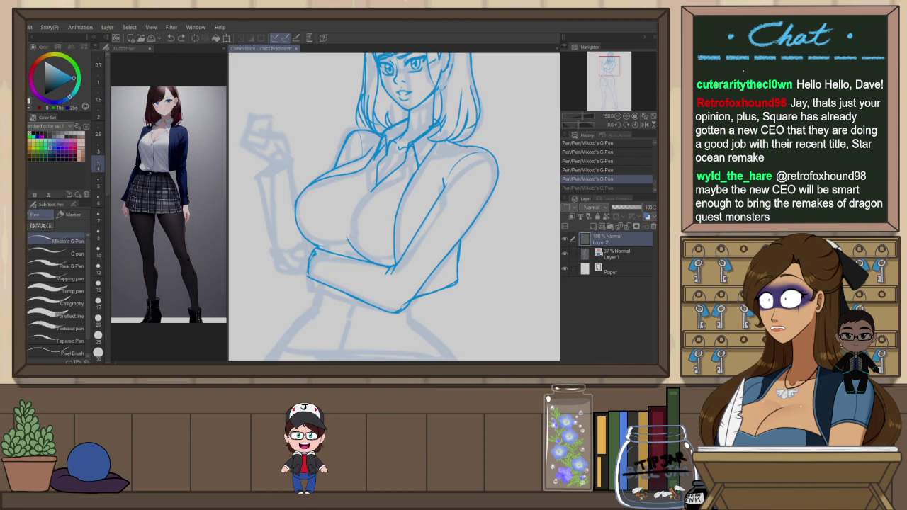
key("ctrl+y")
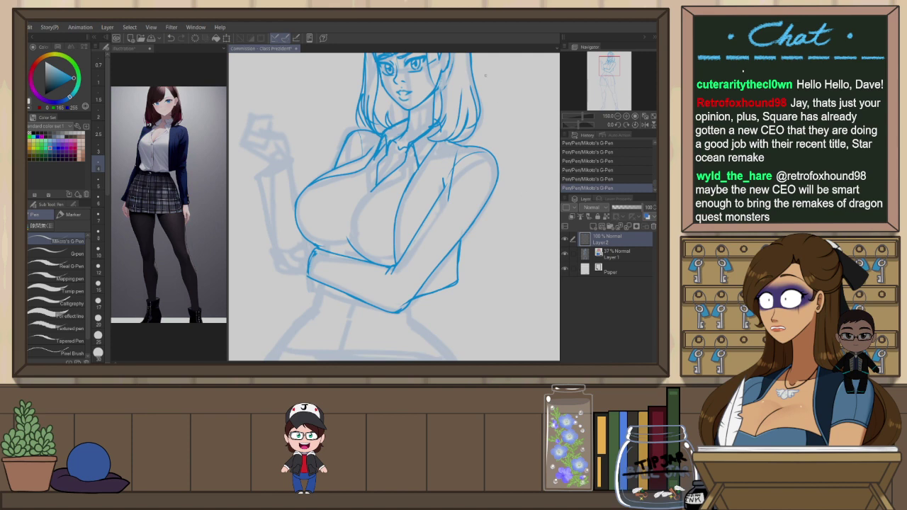
left_click_drag(468, 135, 447, 168)
key("ctrl+z")
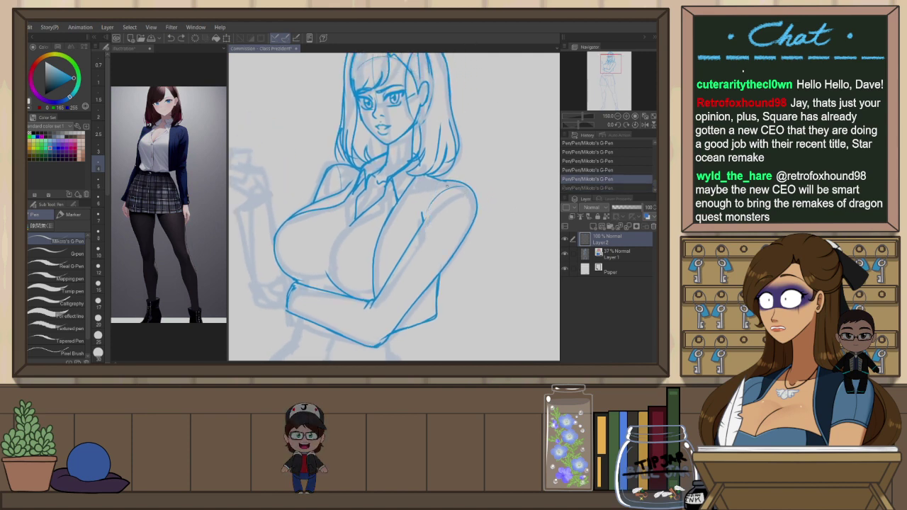
key("ctrl+y")
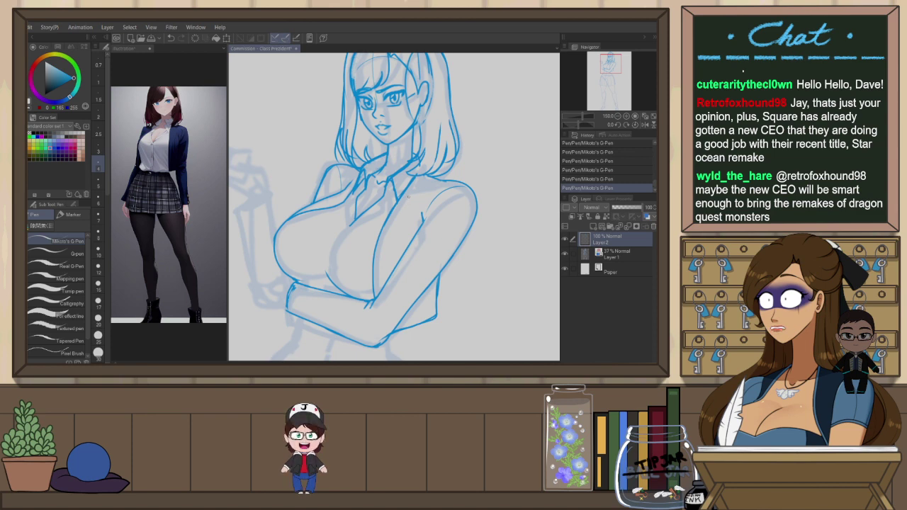
key("ctrl+z")
Draw the cardigan's front edge from the collar over the chest to the folded arm, refining the opposite lapel edge
left_click_drag(424, 177, 394, 217)
left_click_drag(379, 249, 375, 287)
key("ctrl+z")
key("ctrl+z")
left_click_drag(388, 231, 377, 294)
key("ctrl+z")
left_click_drag(384, 239, 378, 298)
mouse_move(332, 209)
left_mouse_down()
mouse_move(299, 213)
mouse_move(307, 207)
left_mouse_up()
key("ctrl+z")
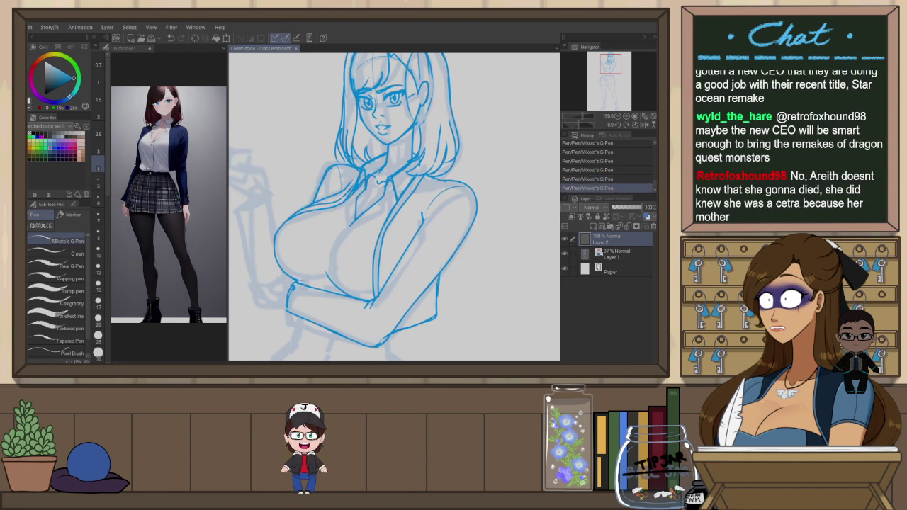
Draw the shirt's inner bust contour from below the collar down to the folded arm
mouse_move(368, 241)
left_mouse_down()
mouse_move(387, 198)
mouse_move(345, 226)
left_mouse_up()
key("ctrl+z")
mouse_move(374, 179)
left_mouse_down()
mouse_move(345, 219)
mouse_move(348, 242)
left_mouse_up()
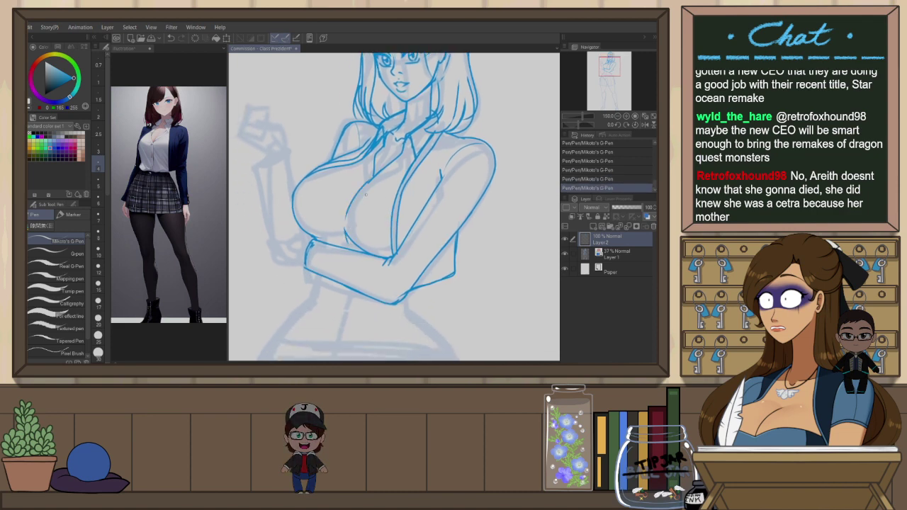
key("ctrl+z")
key("ctrl+z")
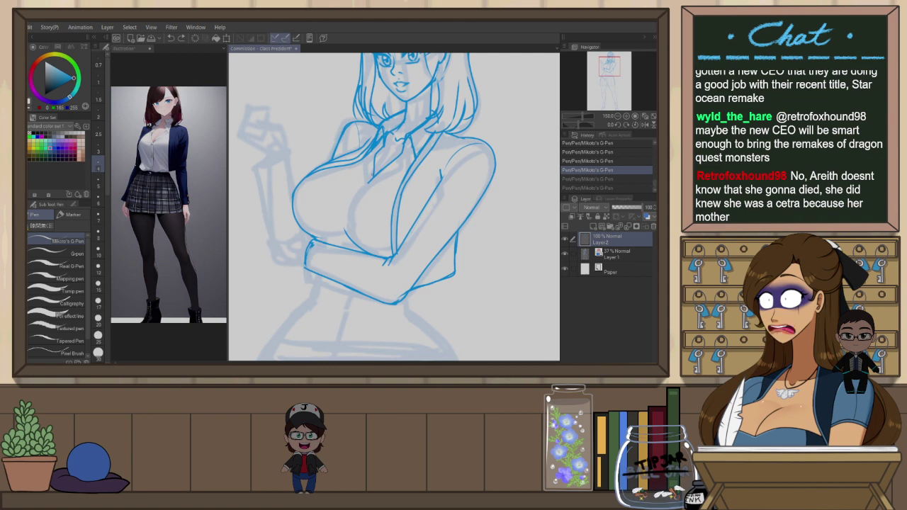
key("ctrl+y")
key("ctrl+y")
mouse_move(374, 184)
left_mouse_down()
mouse_move(347, 245)
mouse_move(353, 238)
left_mouse_up()
key("ctrl+z")
key("ctrl+z")
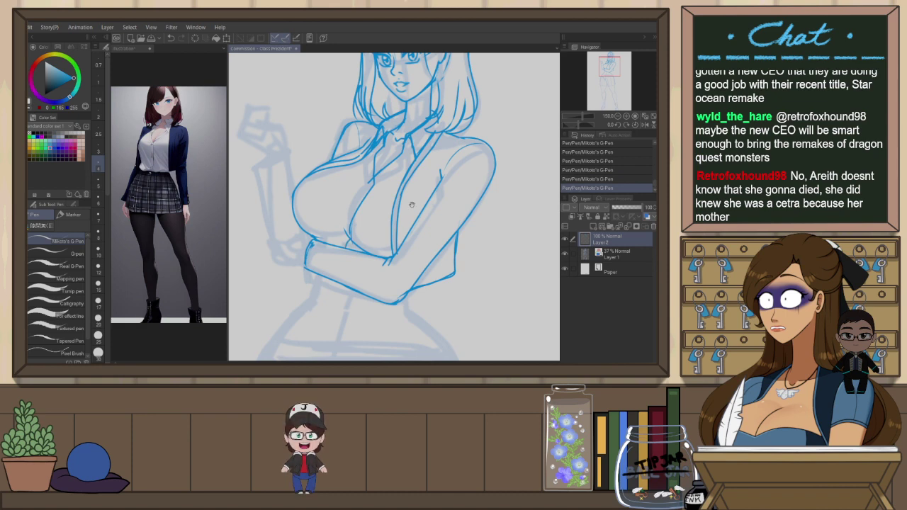
Outline the raised forearm over the rough sketch, from the wrist edge down both sides to the elbow
scroll(394, 207, "up", 3)
key("h")
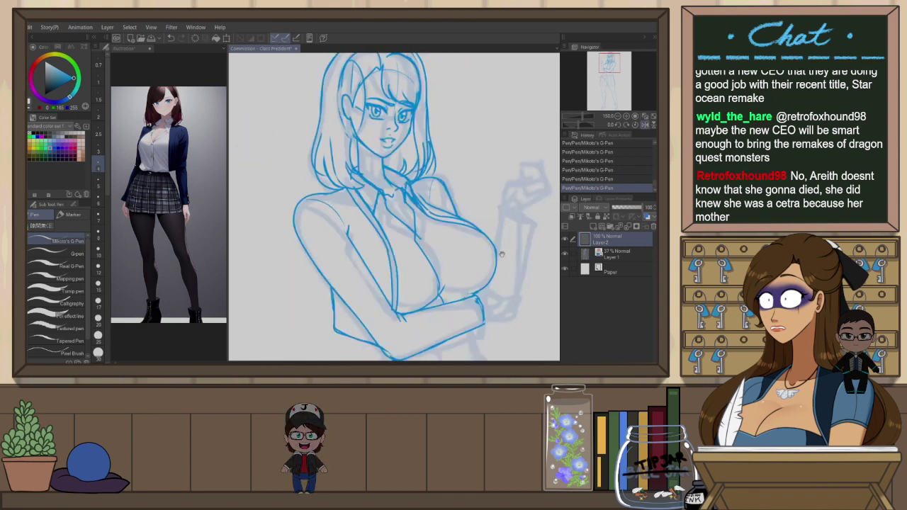
left_click_drag(501, 253, 474, 250)
key("ctrl+z")
left_click_drag(473, 208, 467, 241)
left_click_drag(501, 216, 492, 270)
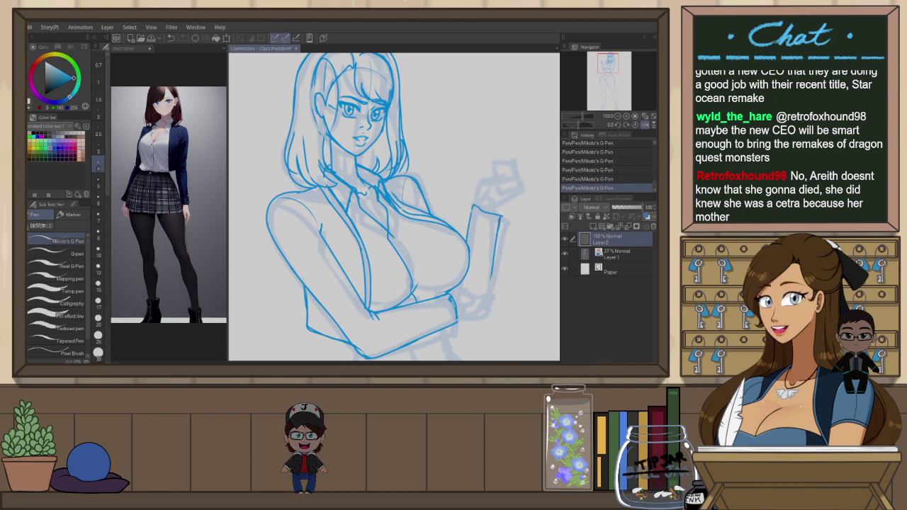
left_click_drag(497, 241, 488, 302)
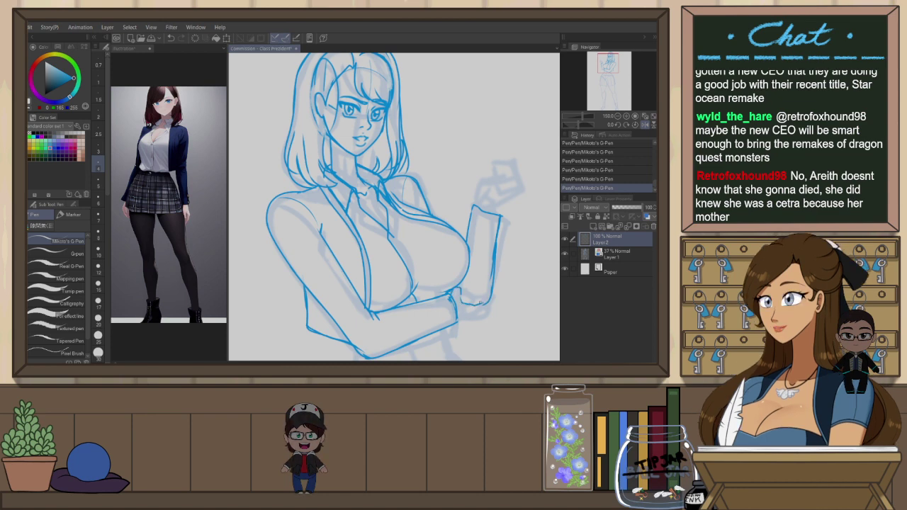
key("h")
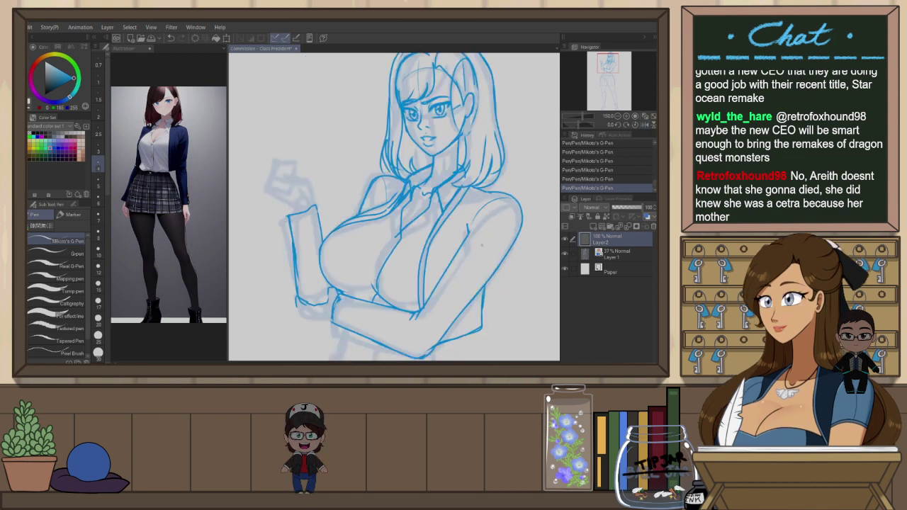
Erase the overlapping lines beside the elbow and sketch the hand supporting the raised forearm
left_click_drag(329, 289, 327, 302)
key("e")
mouse_move(326, 281)
left_mouse_down()
mouse_move(332, 320)
mouse_move(367, 260)
mouse_move(357, 285)
left_mouse_up()
key("p")
key("e")
key("p")
mouse_move(325, 253)
left_mouse_down()
mouse_move(323, 271)
mouse_move(356, 284)
left_mouse_up()
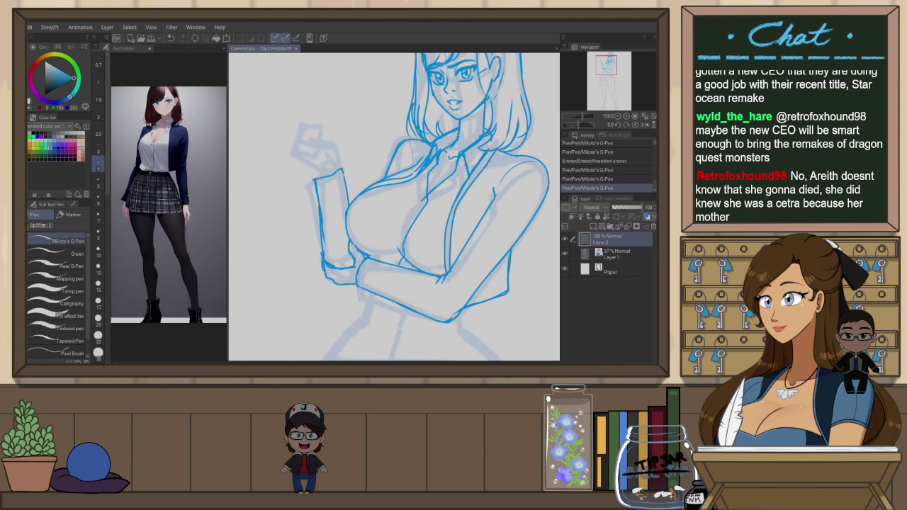
left_click_drag(418, 250, 420, 292)
left_click_drag(357, 317, 362, 329)
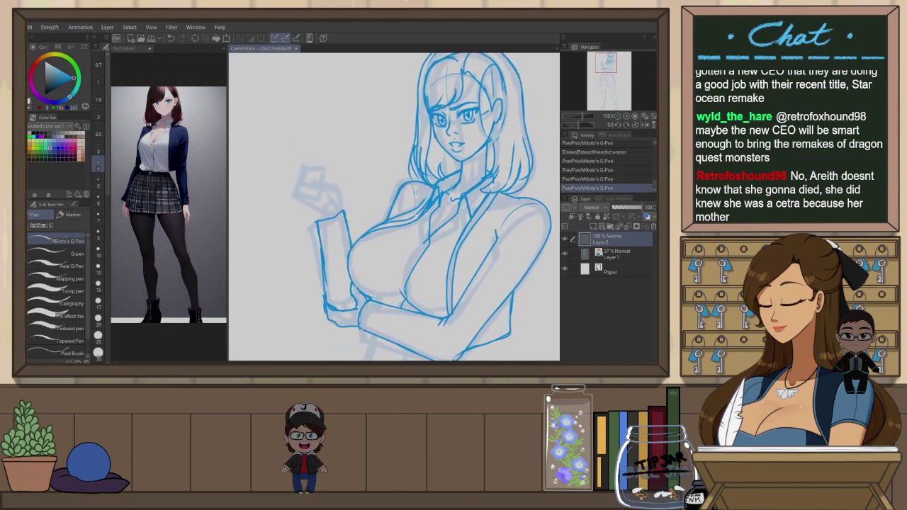
Erase the raised forearm's outer edge and redraw it as one cleaner line from wrist to elbow
key("e")
left_click_drag(317, 221, 322, 253)
left_click_drag(321, 248, 326, 286)
key("p")
left_click_drag(321, 222, 327, 286)
key("ctrl+z")
left_click_drag(321, 222, 326, 306)
key("e")
key("p")
left_click_drag(321, 221, 324, 303)
left_click_drag(344, 212, 351, 246)
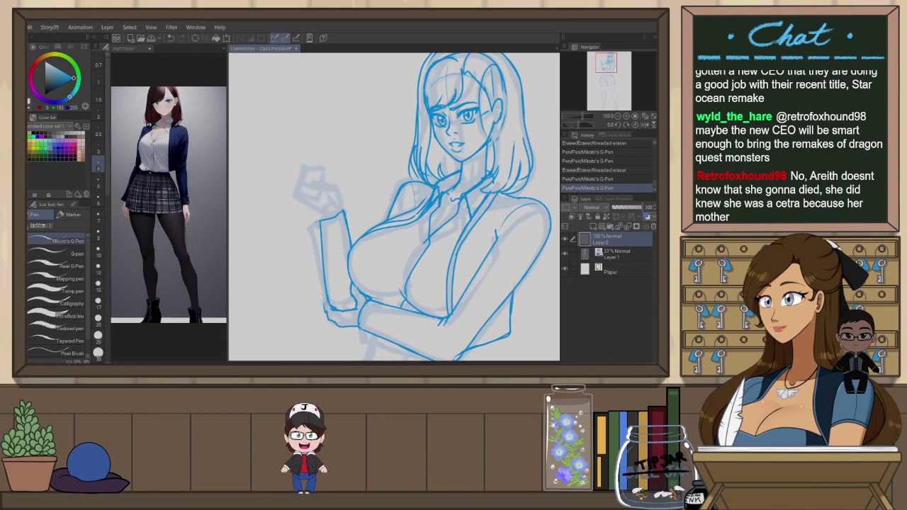
Rework the line between the raised forearm's base and the supporting hand, erasing the excess strokes
key("h")
key("ctrl+z")
left_click_drag(436, 309, 453, 309)
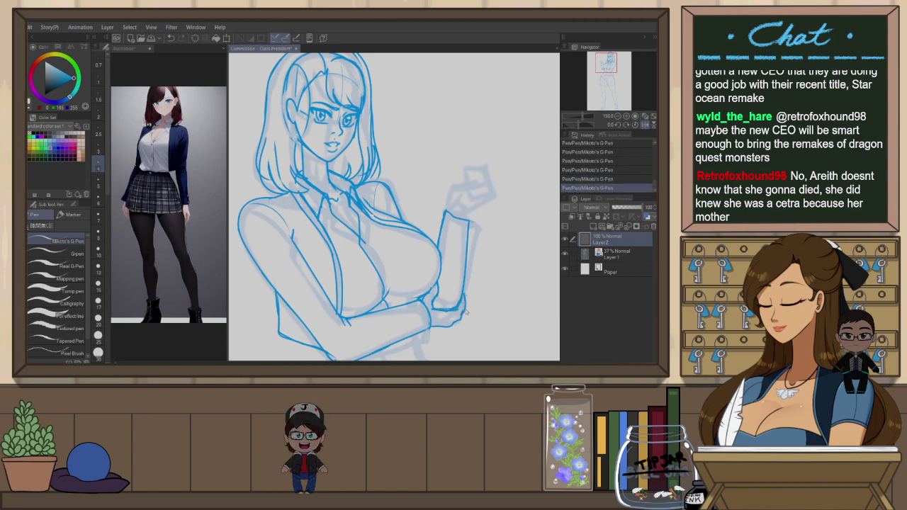
key("e")
left_click_drag(444, 311, 459, 315)
scroll(476, 303, "down", 2)
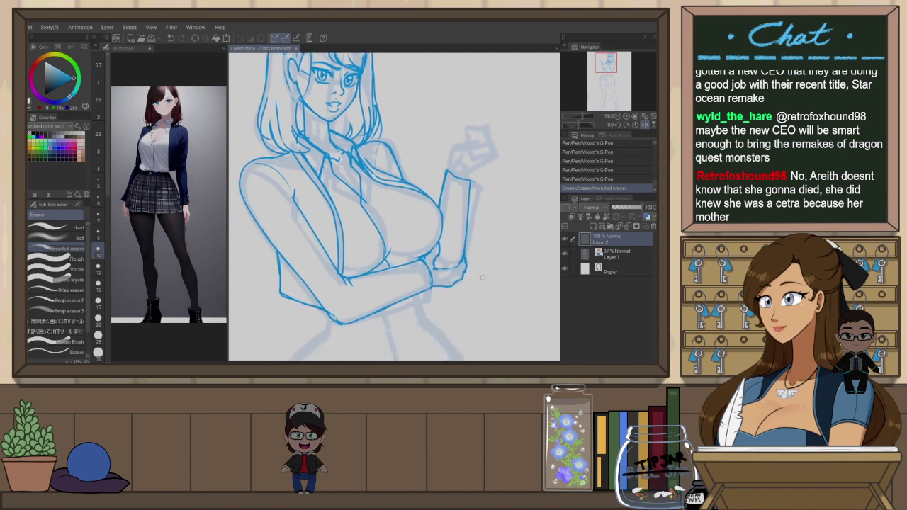
key("p")
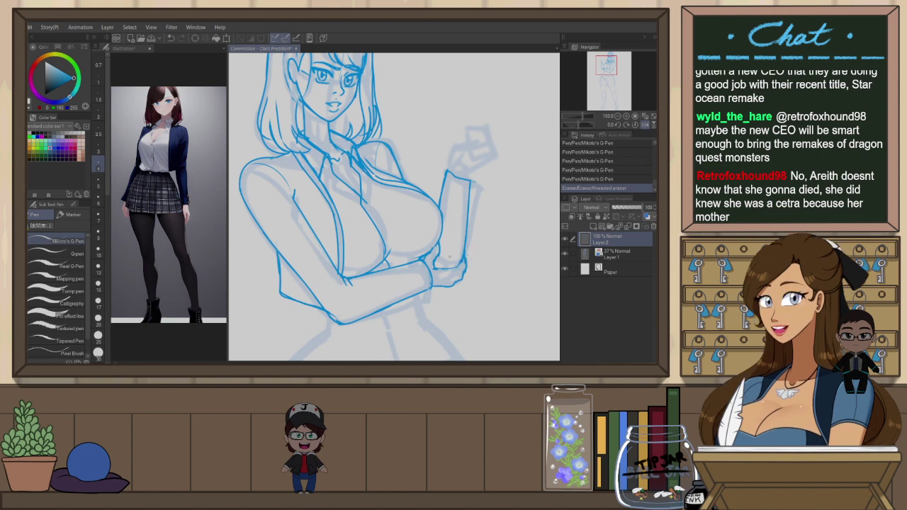
Refine the elbow and the supporting hand's contour with erasing and new pen strokes, and save the drawing
key("r")
left_click_drag(449, 256, 464, 215)
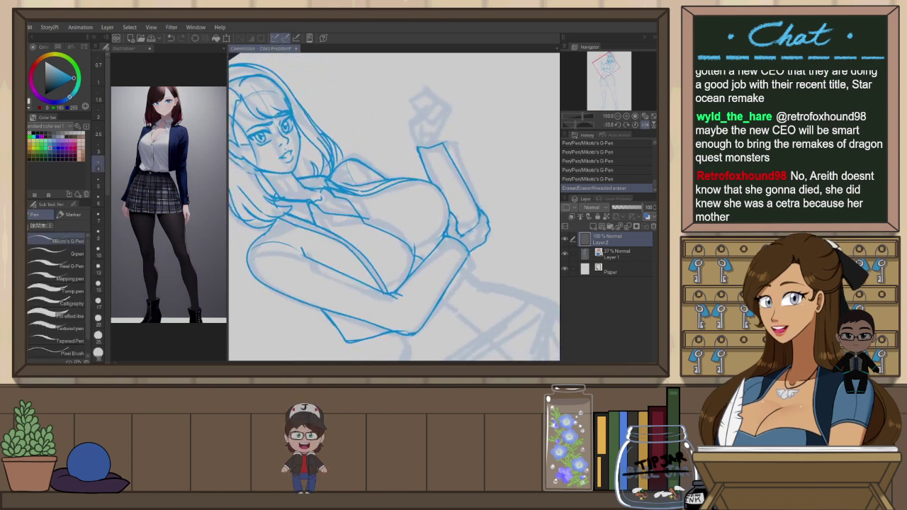
left_click_drag(473, 186, 486, 211)
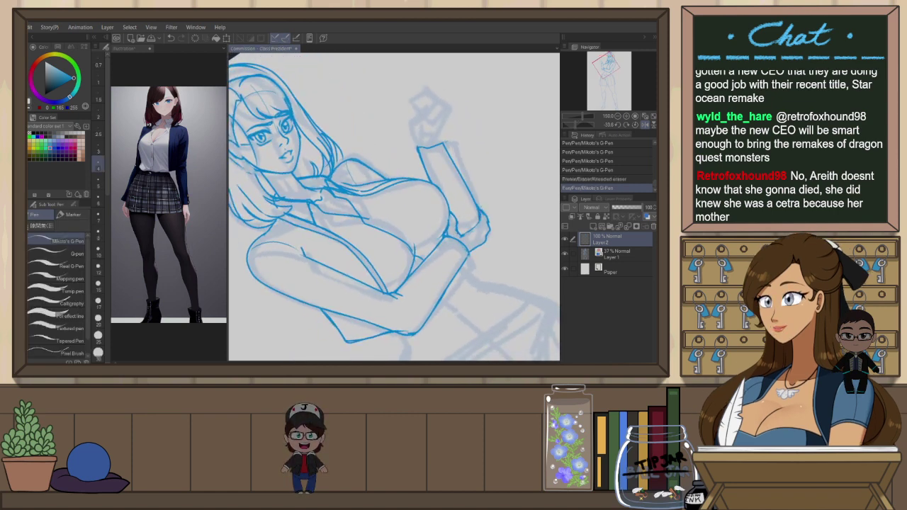
key("e")
left_click_drag(458, 235, 479, 226)
key("p")
mouse_move(473, 228)
left_mouse_down()
mouse_move(482, 219)
mouse_move(486, 238)
left_mouse_up()
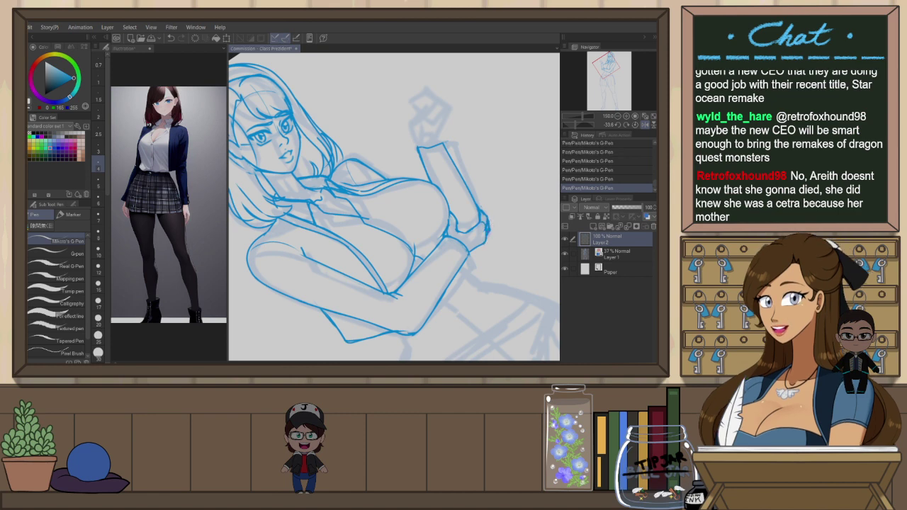
key("ctrl+at")
key("h")
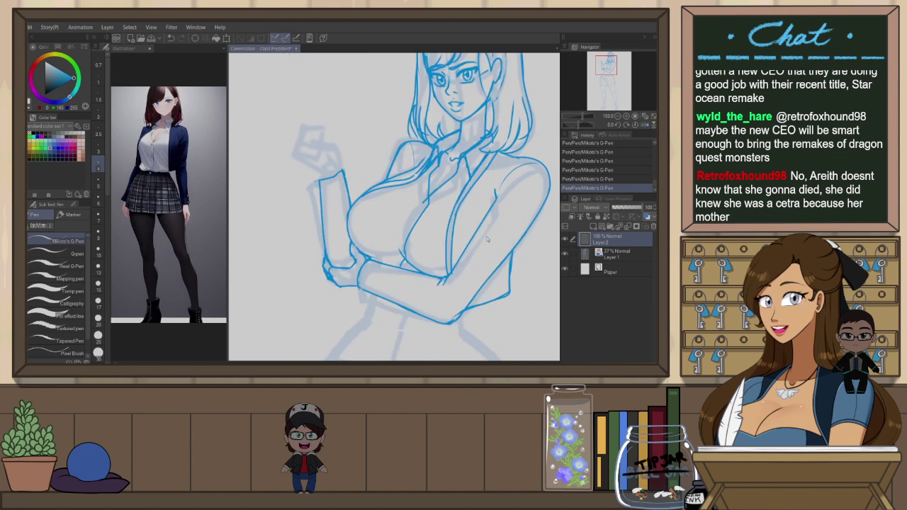
key("ctrl+s")
scroll(487, 230, "down", 2)
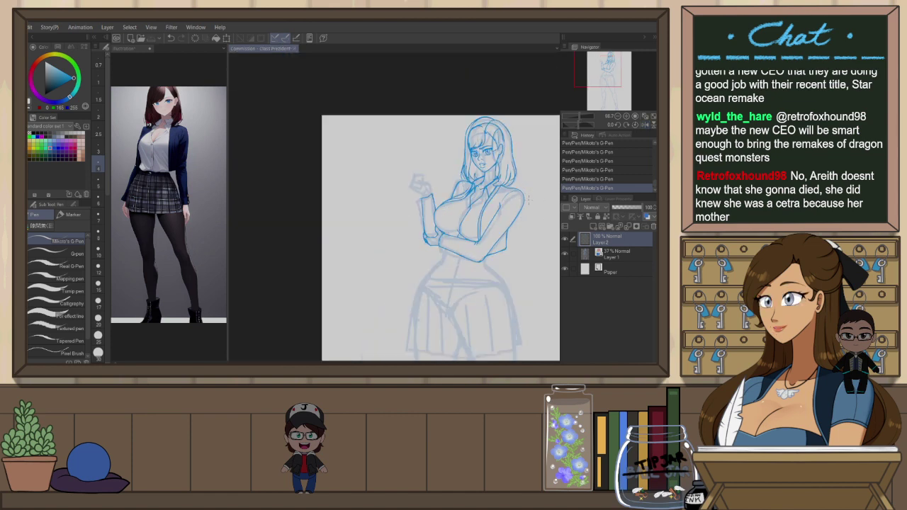
Sketch the raised hand's upturned palm above the forearm's wrist edge
scroll(441, 163, "up", 2)
key("h")
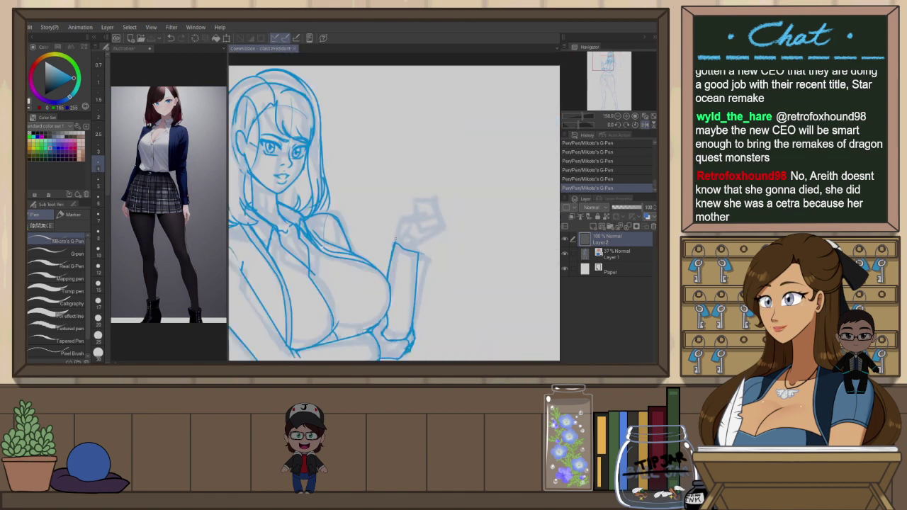
key("ctrl+z")
key("ctrl+z")
mouse_move(401, 226)
left_mouse_down()
mouse_move(436, 220)
mouse_move(438, 243)
left_mouse_up()
key("ctrl+z")
key("ctrl+z")
left_click_drag(424, 246, 446, 239)
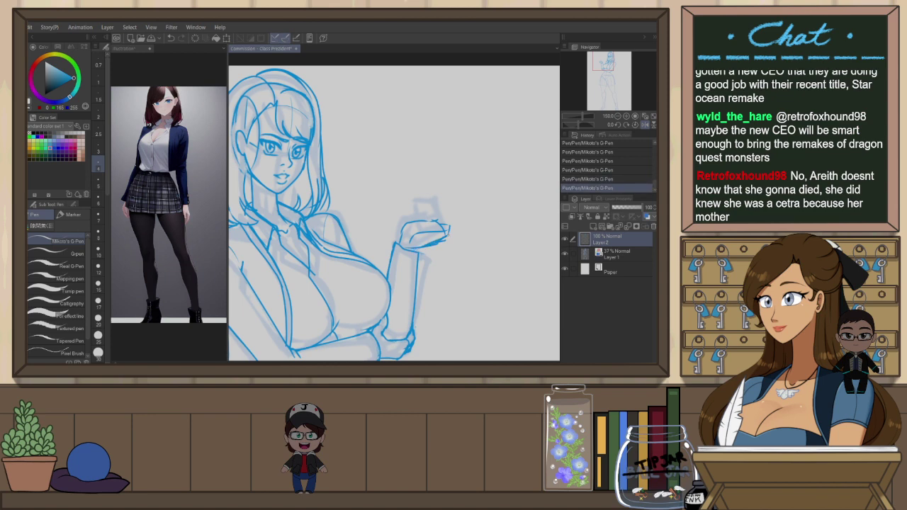
Add the curled fingers at the end of the palm and refine the upper line of the hand
key("h")
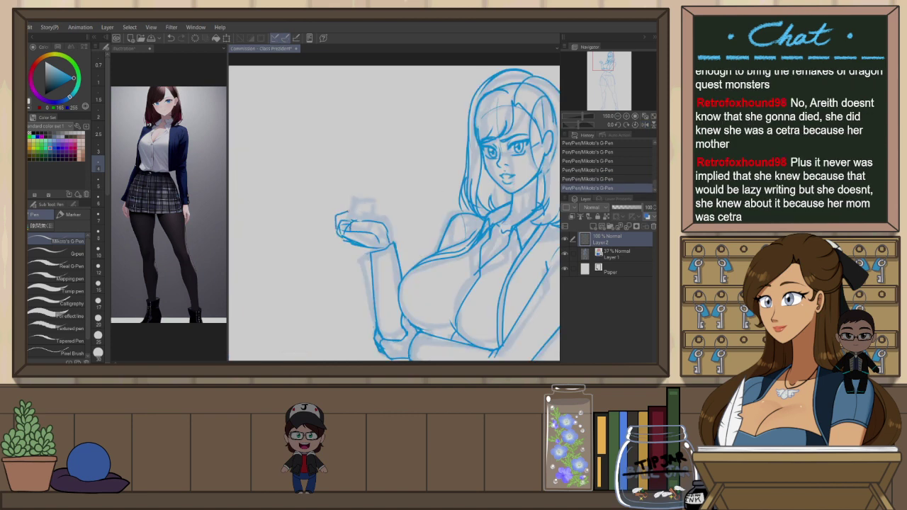
mouse_move(353, 206)
left_mouse_down()
mouse_move(355, 222)
mouse_move(362, 211)
left_mouse_up()
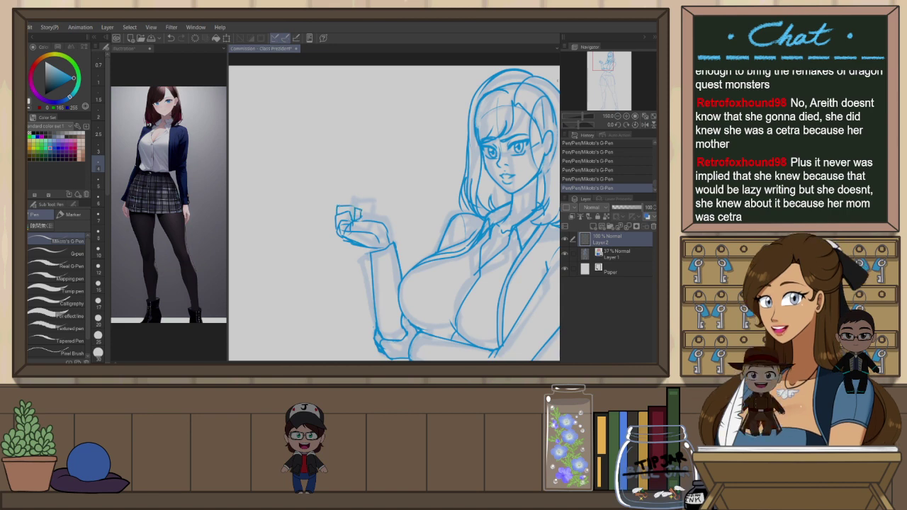
key("h")
left_click_drag(402, 224, 398, 241)
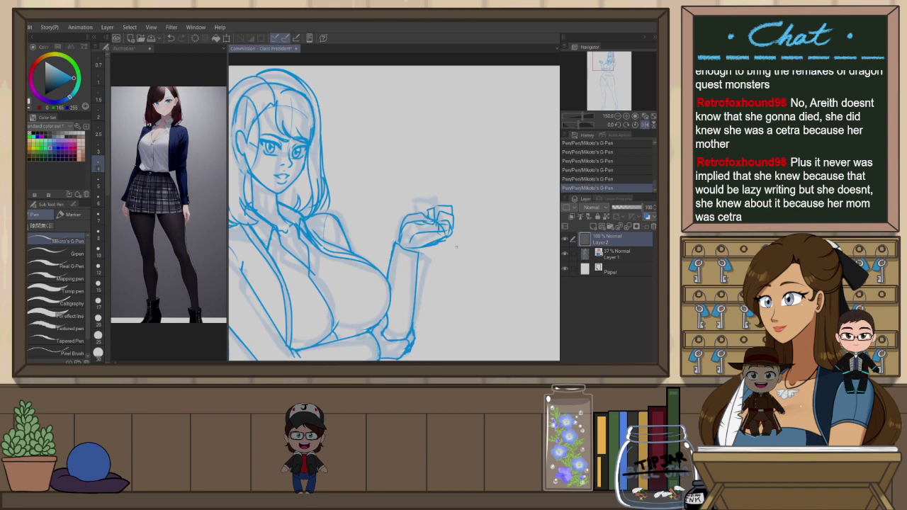
key("ctrl+z")
left_click_drag(426, 222, 409, 221)
key("h")
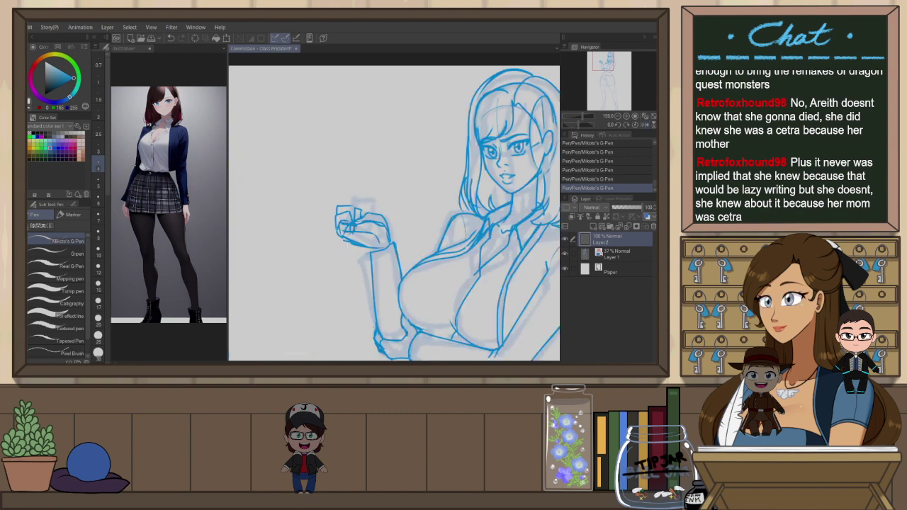
Erase the overlapping lines inside the raised hand's curled fingers
key("e")
mouse_move(339, 228)
left_mouse_down()
mouse_move(354, 221)
mouse_move(348, 234)
left_mouse_up()
key("p")
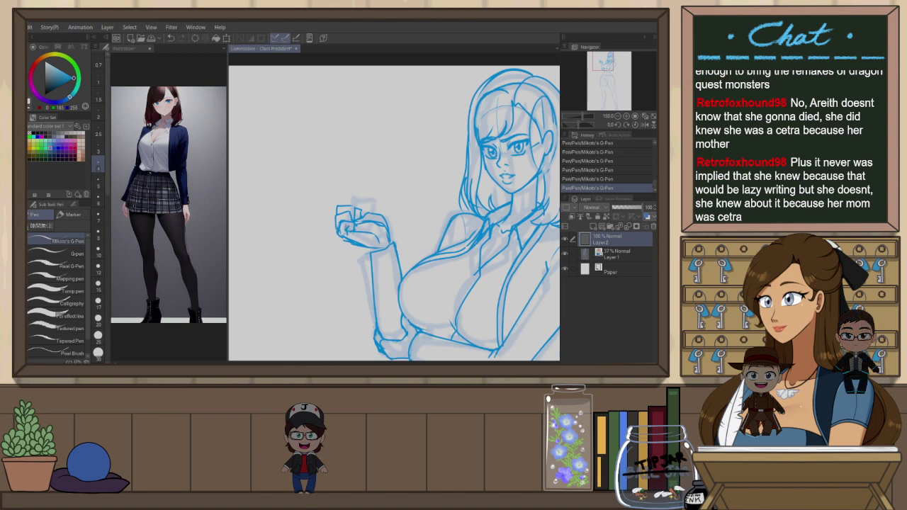
key("e")
left_click_drag(354, 215, 358, 219)
Clean up the back of the raised hand by erasing and redrawing its contour near the wrist
key("h")
key("p")
mouse_move(424, 221)
left_mouse_down()
mouse_move(405, 238)
mouse_move(400, 228)
left_mouse_up()
key("ctrl+z")
key("e")
left_click_drag(402, 221, 399, 242)
key("p")
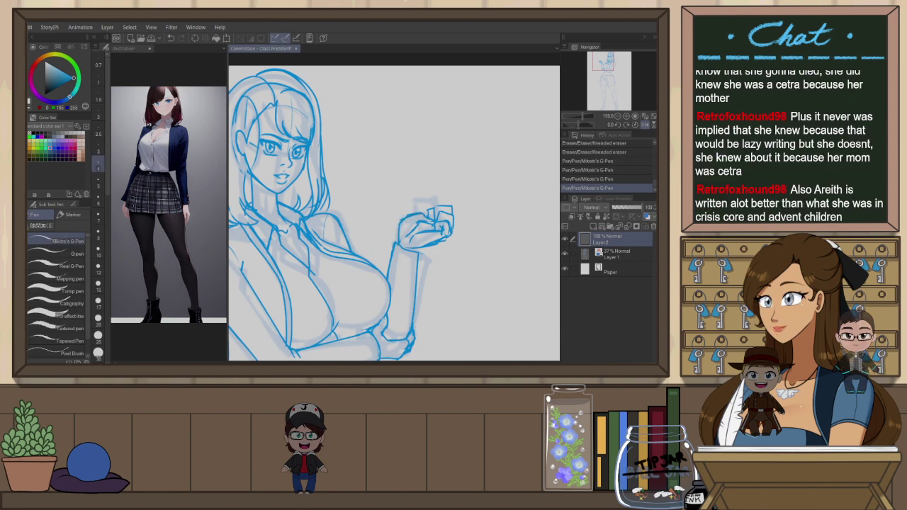
Erase and rework the lines of the raised hand's curled fingers
key("e")
mouse_move(420, 220)
left_mouse_down()
mouse_move(434, 228)
mouse_move(431, 217)
mouse_move(444, 231)
left_mouse_up()
key("p")
key("ctrl+z")
key("ctrl+z")
key("ctrl+z")
key("e")
key("p")
key("ctrl+z")
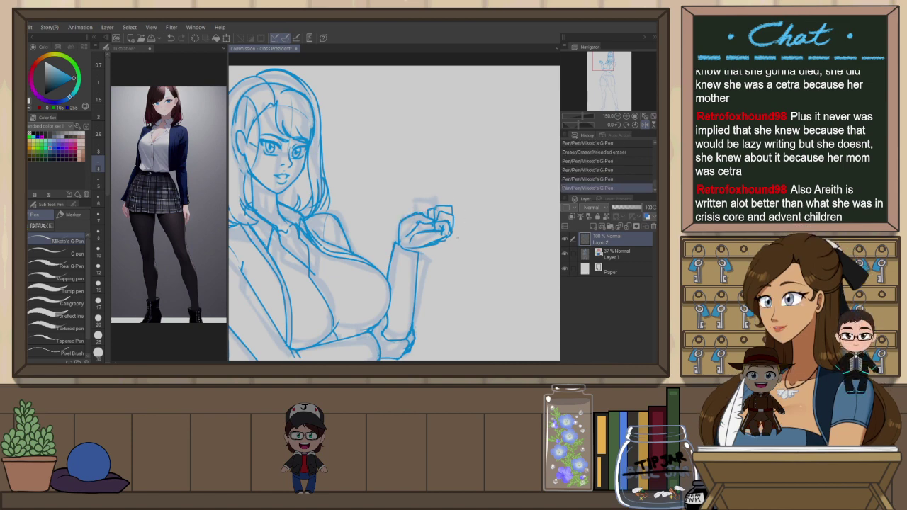
Erase the lower outline of the raised hand's fingers, checking the hand with the canvas mirrored
key("h")
key("e")
mouse_move(345, 226)
left_mouse_down()
mouse_move(350, 235)
mouse_move(355, 222)
left_mouse_up()
key("p")
key("ctrl+z")
key("h")
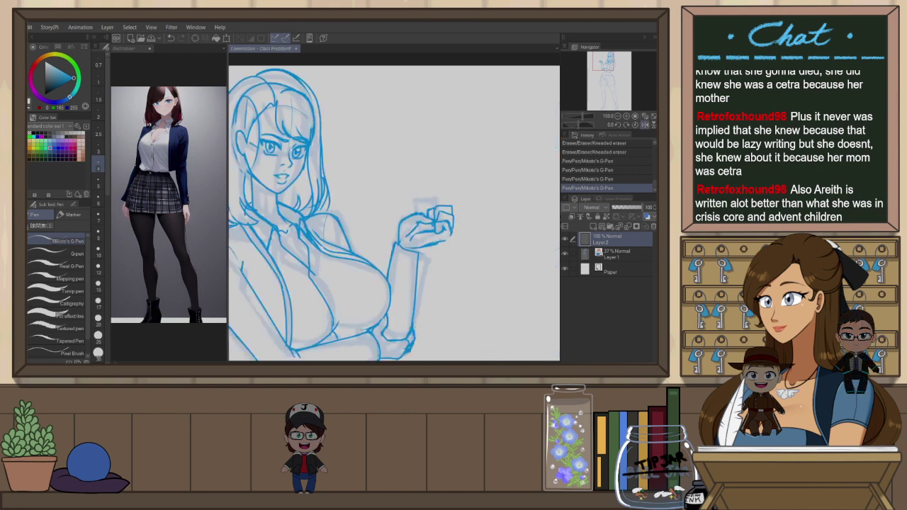
key("ctrl+z")
mouse_move(434, 212)
left_mouse_down()
mouse_move(433, 247)
mouse_move(441, 243)
left_mouse_up()
key("ctrl+z")
key("e")
left_click_drag(448, 239, 443, 243)
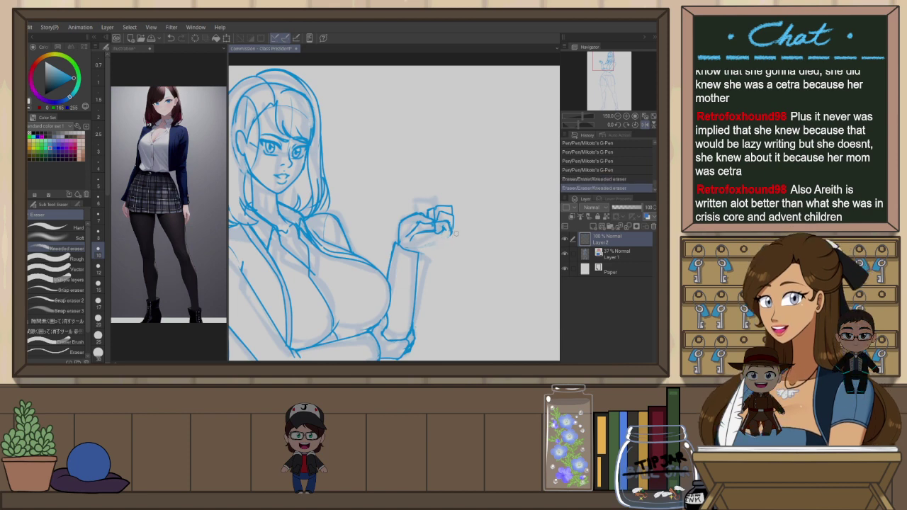
Redraw the lower outline of the raised hand's fingers and palm, comparing it in both mirrored and normal view
key("h")
key("p")
left_click_drag(338, 230, 346, 241)
key("ctrl+z")
left_click_drag(338, 234, 349, 244)
key("ctrl+z")
key("h")
left_click_drag(424, 251, 451, 234)
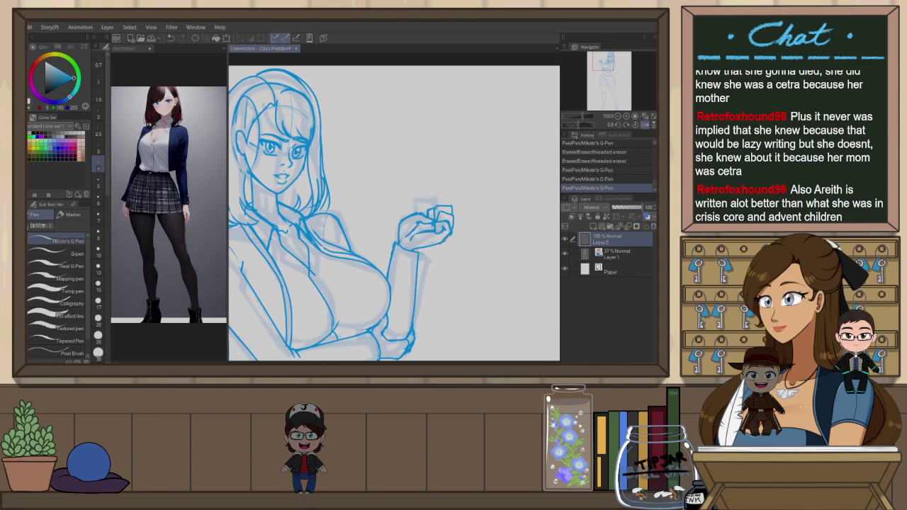
key("h")
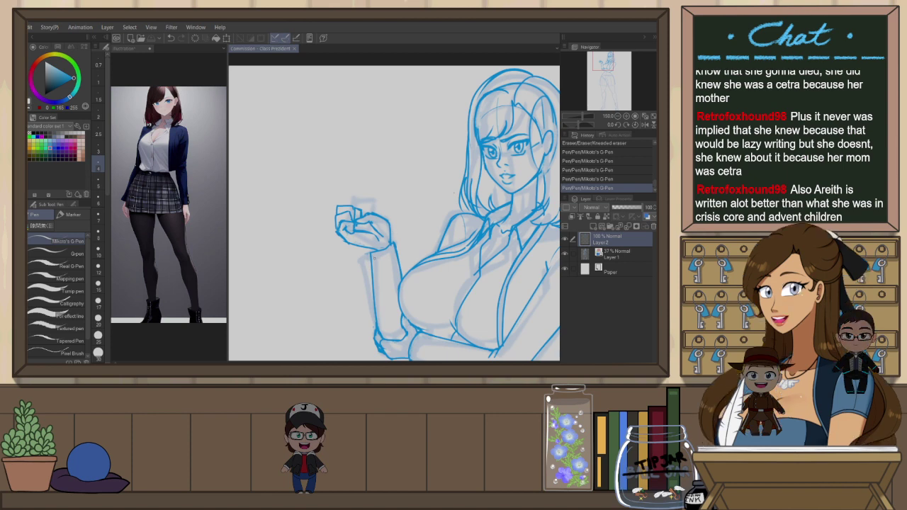
Select the raised hand with the lasso, scale it down slightly and deselect it
key("m")
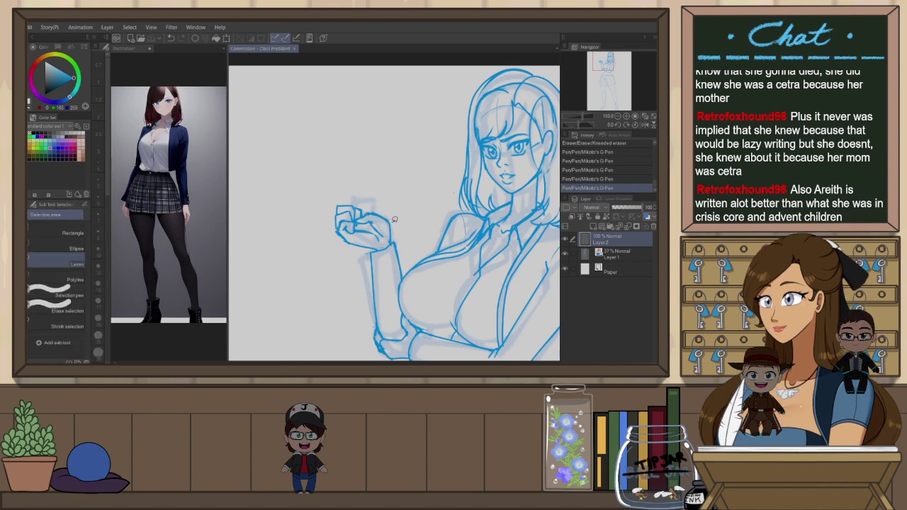
left_click_drag(362, 249, 361, 251)
key("ctrl+t")
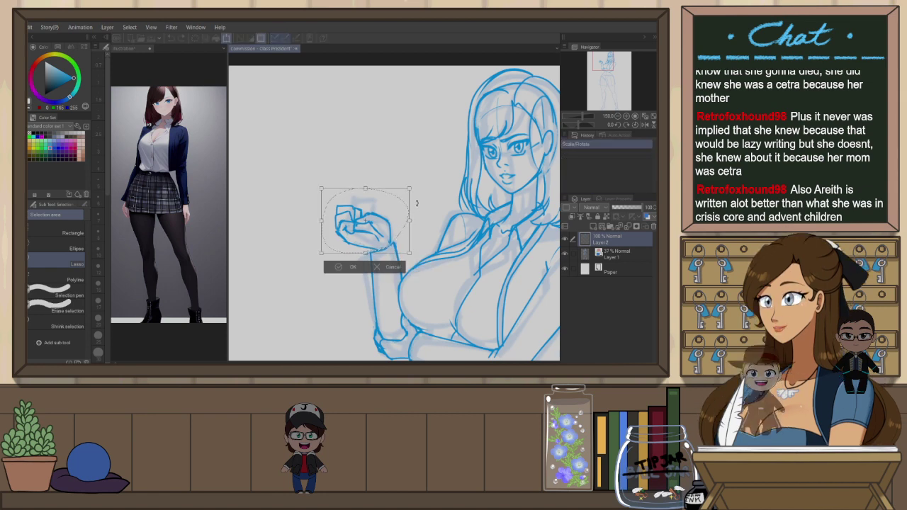
left_click_drag(409, 189, 402, 208)
left_click(352, 269)
key("ctrl+d")
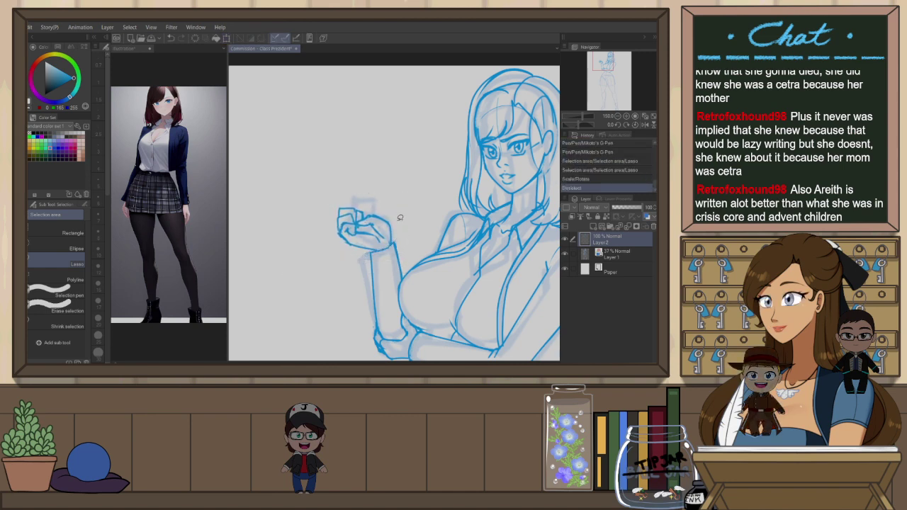
Redraw the heel of the raised hand and the sleeve's cuff edge at the wrist
key("p")
left_click_drag(387, 230, 390, 243)
mouse_move(368, 217)
left_mouse_down()
mouse_move(386, 224)
mouse_move(357, 225)
mouse_move(395, 244)
left_mouse_up()
key("e")
key("p")
left_click_drag(395, 232, 395, 250)
key("ctrl+z")
key("ctrl+z")
mouse_move(394, 234)
left_mouse_down()
mouse_move(396, 250)
mouse_move(373, 264)
mouse_move(395, 257)
left_mouse_up()
key("e")
key("p")
key("ctrl+z")
Erase the stray construction lines between the character's eye and ear
scroll(441, 213, "down", 2)
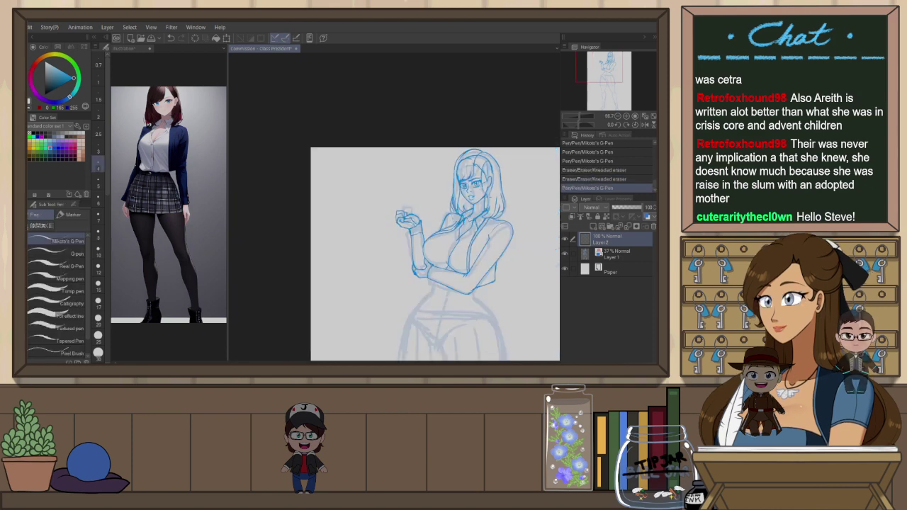
scroll(445, 275, "up", 1)
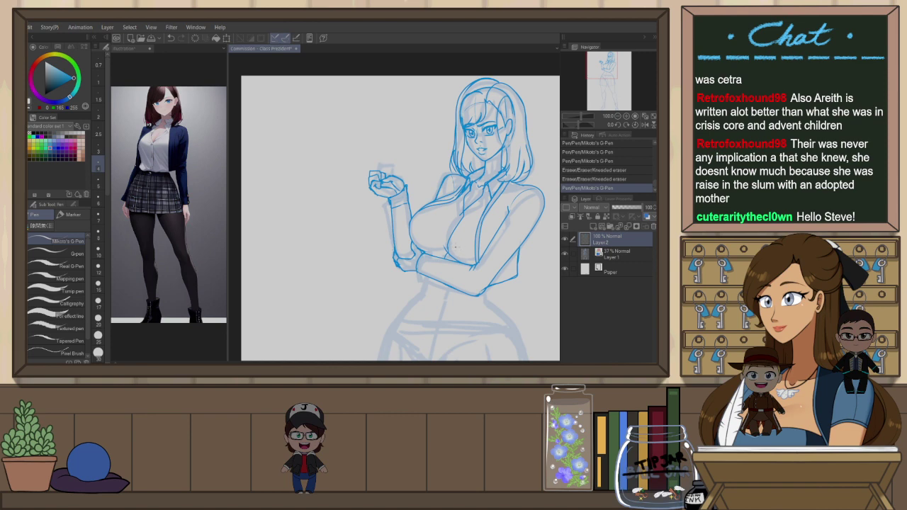
left_click_drag(513, 277, 474, 285)
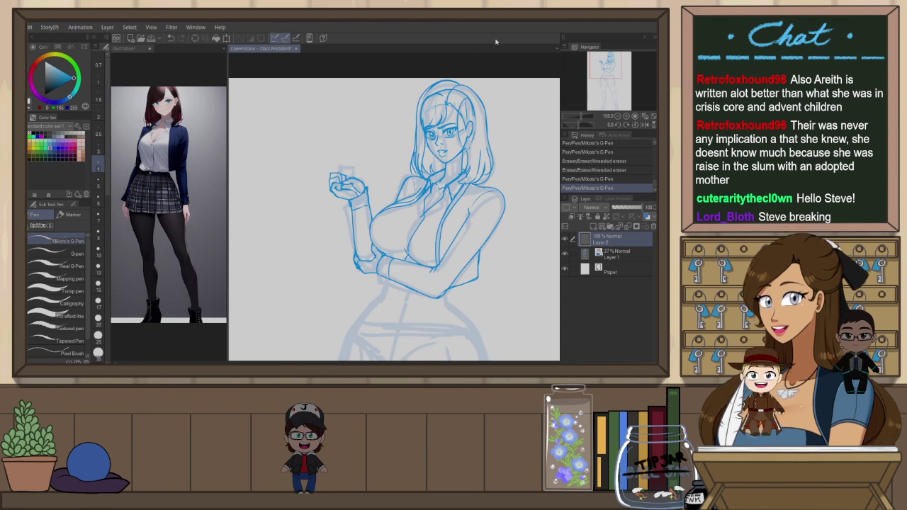
scroll(473, 86, "up", 3)
key("e")
left_click_drag(462, 124, 466, 160)
key("ctrl+z")
key("ctrl+z")
left_click_drag(461, 128, 470, 190)
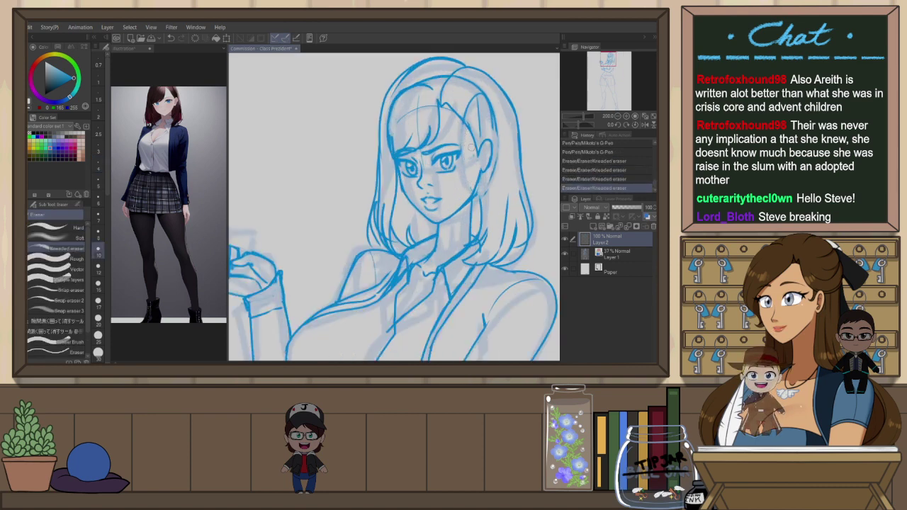
left_click_drag(474, 157, 474, 168)
Lasso the eye nearest the ear, scale it down slightly and deselect it
key("m")
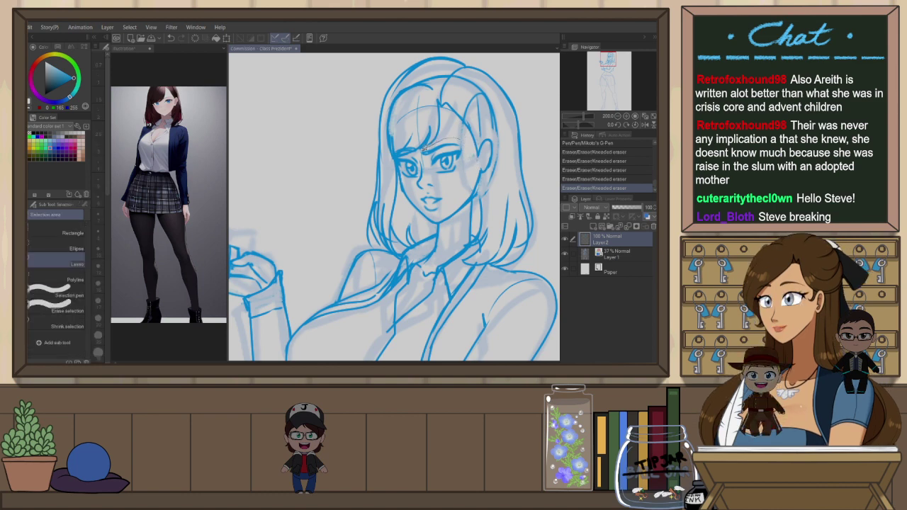
left_click_drag(463, 158, 465, 152)
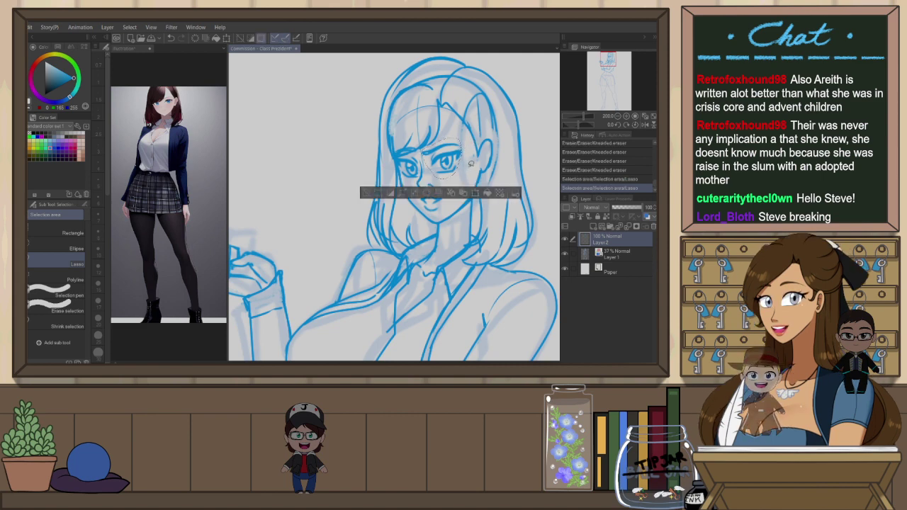
key("ctrl+t")
left_click_drag(464, 138, 461, 160)
left_click(428, 194)
key("ctrl+d")
Erase the shirt's old neckline strokes below the collar, checking the chest in mirrored view
scroll(494, 124, "down", 4)
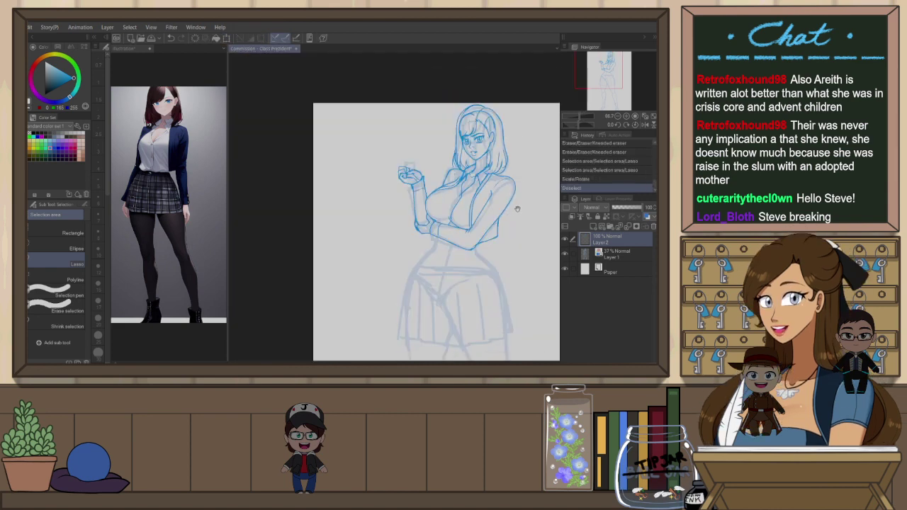
left_click_drag(517, 207, 479, 205)
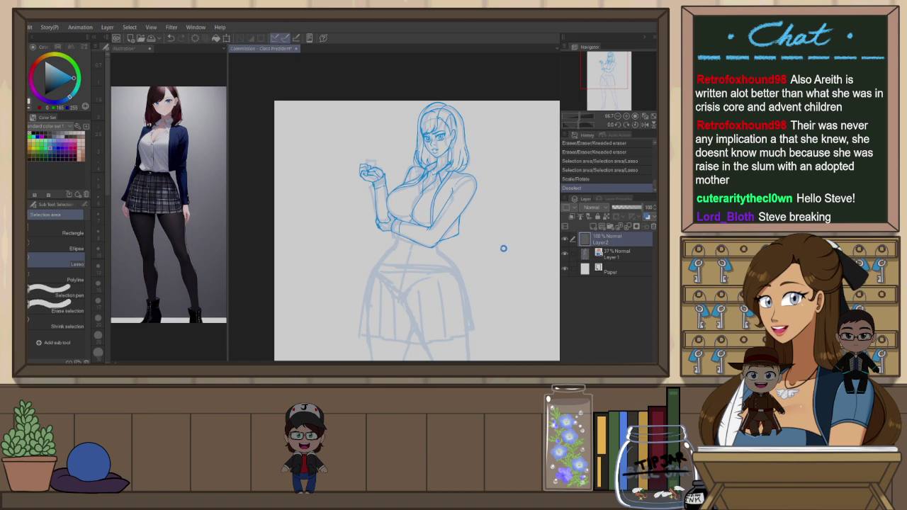
scroll(442, 262, "up", 2)
key("e")
mouse_move(411, 155)
left_mouse_down()
mouse_move(418, 159)
mouse_move(409, 163)
left_mouse_up()
key("p")
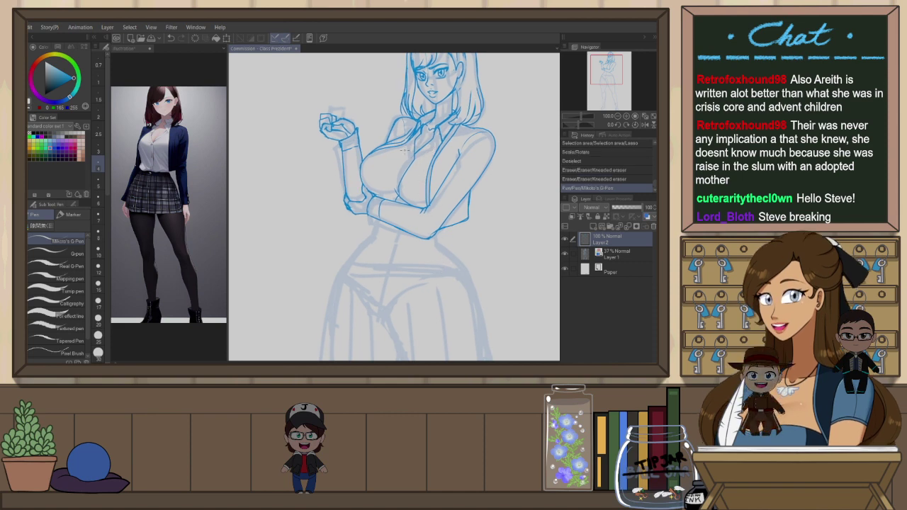
key("h")
key("e")
left_click_drag(369, 134, 373, 144)
left_click_drag(370, 138, 374, 151)
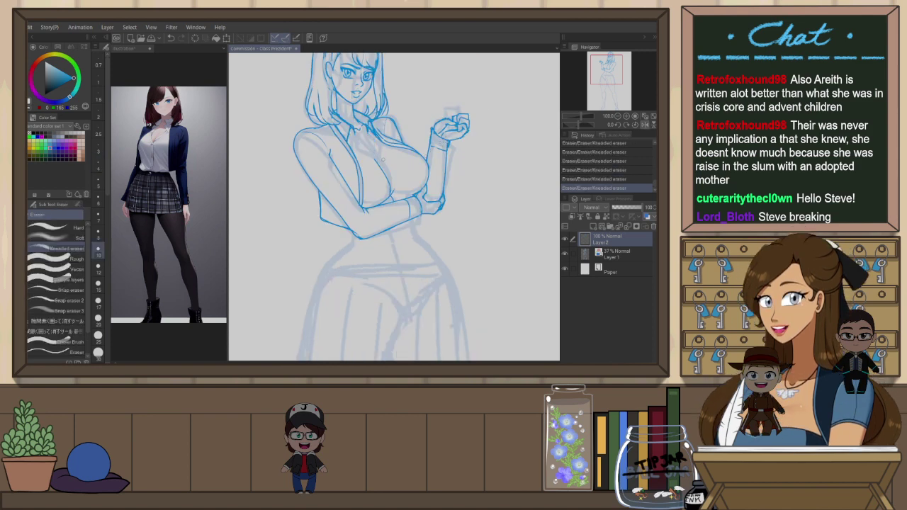
key("h")
key("p")
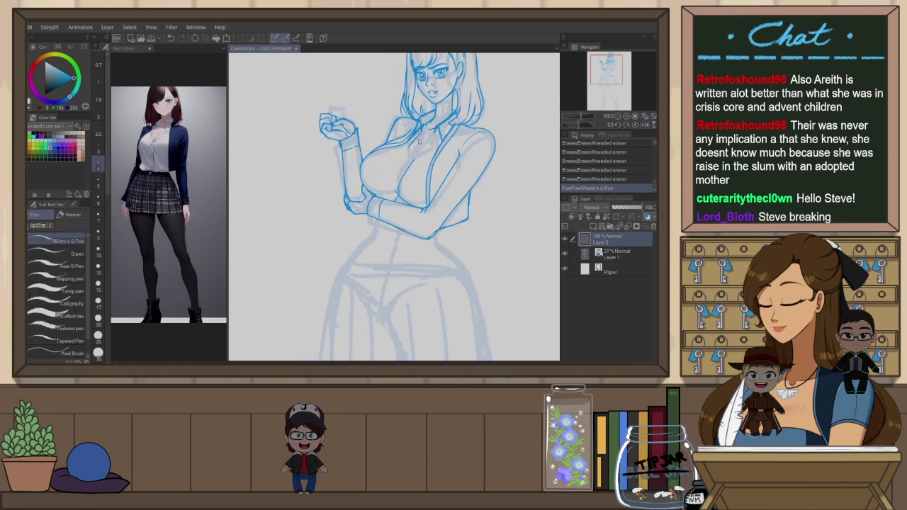
Try several strokes for the shirt's open neckline below the collar, undoing the attempts
key("ctrl+z")
key("ctrl+z")
key("ctrl+y")
key("ctrl+y")
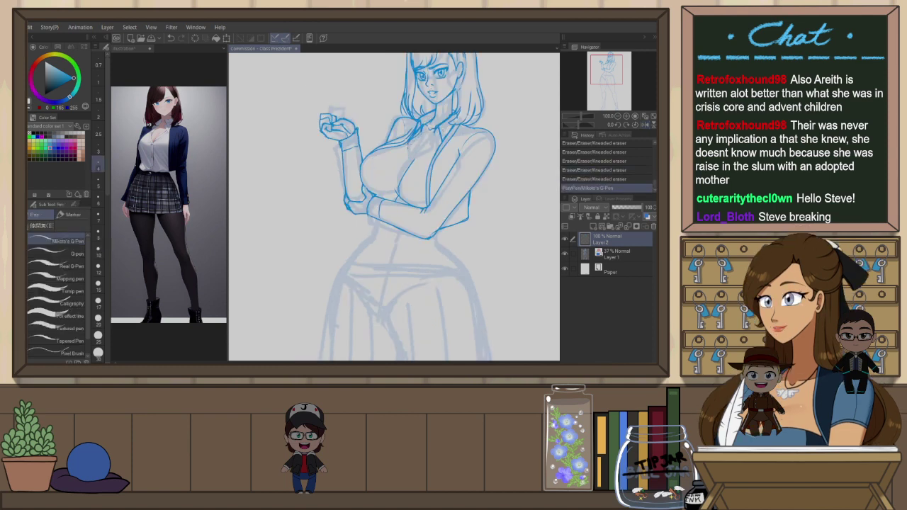
key("ctrl+z")
key("ctrl+z")
key("ctrl+z")
mouse_move(421, 130)
left_mouse_down()
mouse_move(410, 165)
mouse_move(434, 152)
left_mouse_up()
key("ctrl+z")
key("ctrl+z")
key("ctrl+z")
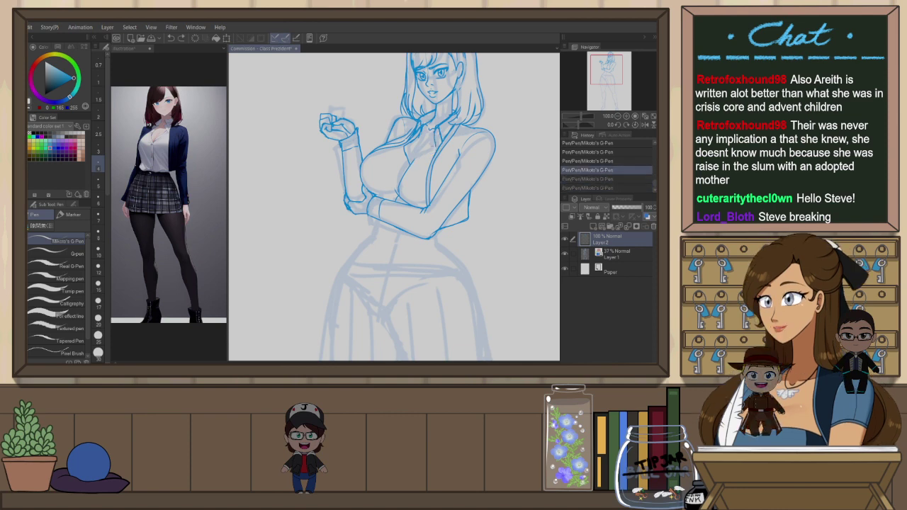
key("ctrl+z")
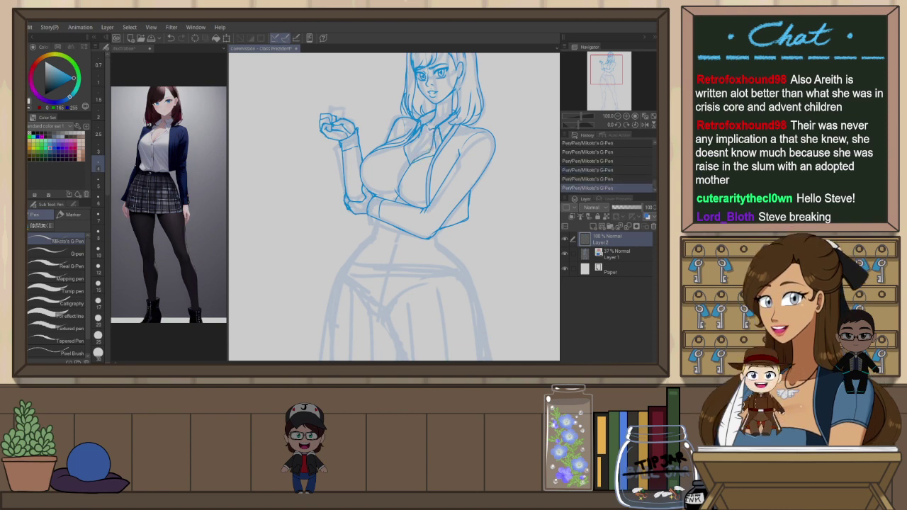
key("ctrl+z")
key("ctrl+z")
Sketch the shirt's V-shaped open neckline between the collar and the chest
mouse_move(410, 142)
left_mouse_down()
mouse_move(412, 157)
mouse_move(428, 153)
mouse_move(414, 158)
left_mouse_up()
key("ctrl+z")
key("ctrl+z")
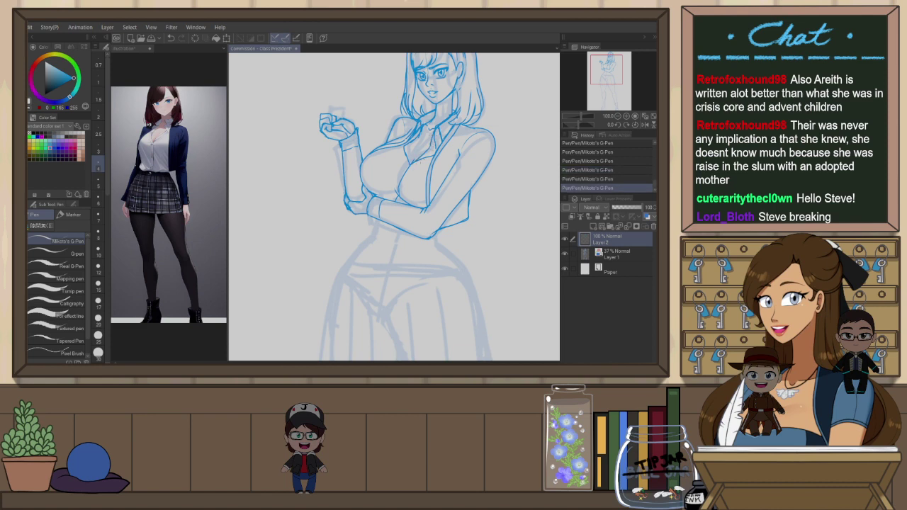
key("ctrl+z")
key("ctrl+z")
mouse_move(408, 138)
left_mouse_down()
mouse_move(418, 154)
mouse_move(398, 198)
left_mouse_up()
key("ctrl+z")
left_click_drag(411, 146, 418, 156)
key("e")
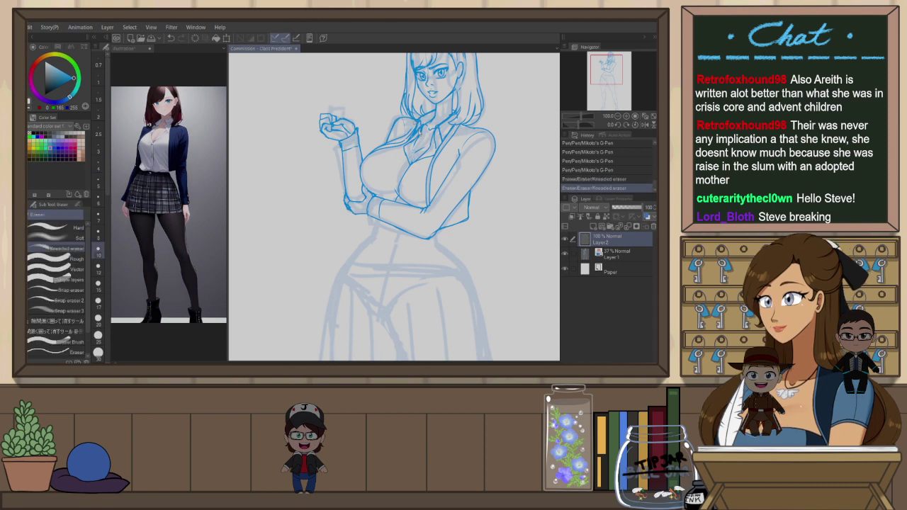
Draw the open collar flap along the neckline and erase the overlapping strokes inside it
scroll(422, 126, "up", 4)
key("p")
key("ctrl+z")
left_click_drag(395, 266, 416, 176)
key("e")
left_click_drag(434, 145, 424, 163)
key("p")
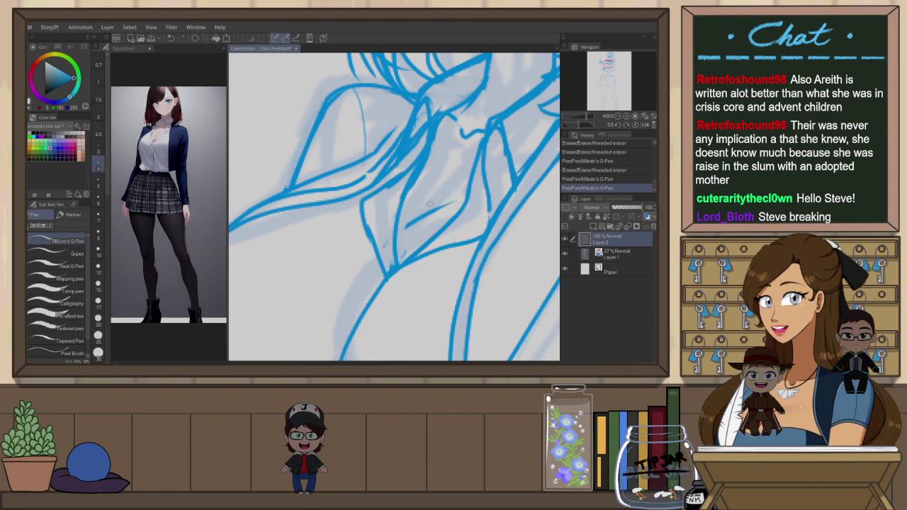
Clean up the tip of the open collar flap and redraw its edge where the neckline meets the chest
scroll(429, 202, "down", 3)
scroll(428, 200, "up", 1)
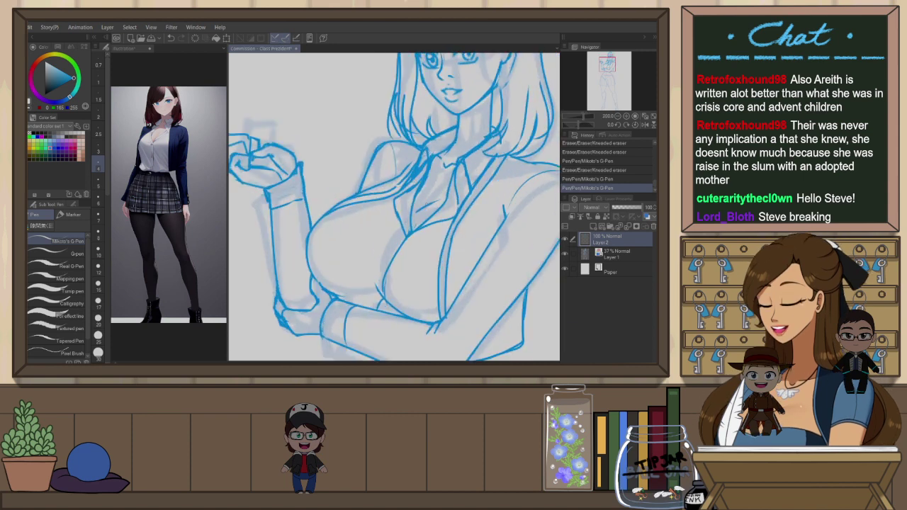
key("e")
left_click_drag(417, 224, 412, 230)
left_click_drag(414, 195, 411, 232)
key("p")
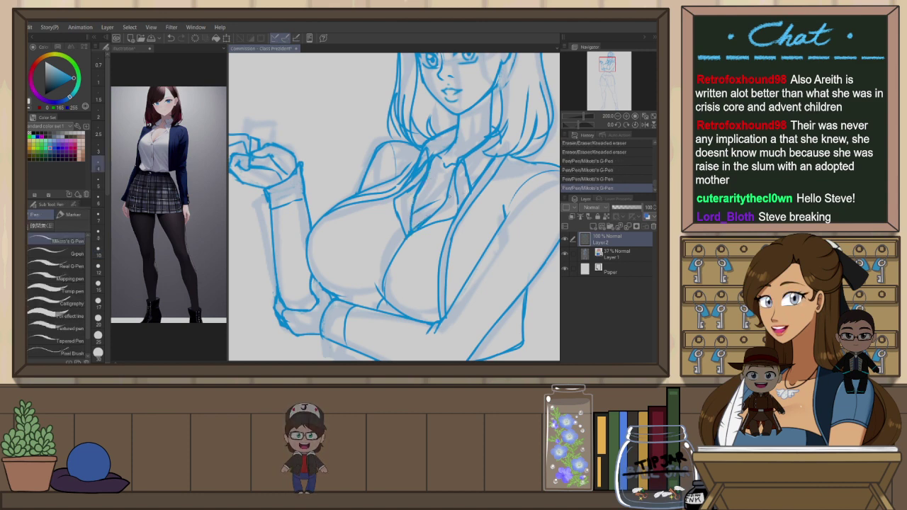
Erase the collar flap on the raised-hand side of the shirt's neckline
scroll(394, 206, "down", 2)
key("e")
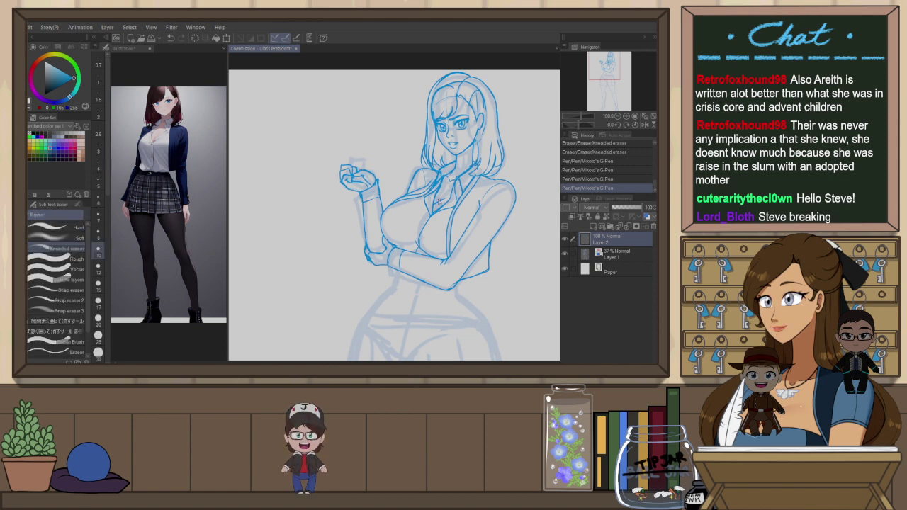
scroll(440, 201, "up", 1)
mouse_move(435, 203)
left_mouse_down()
mouse_move(410, 267)
mouse_move(430, 211)
mouse_move(427, 219)
mouse_move(422, 208)
left_mouse_up()
left_click_drag(437, 184, 424, 194)
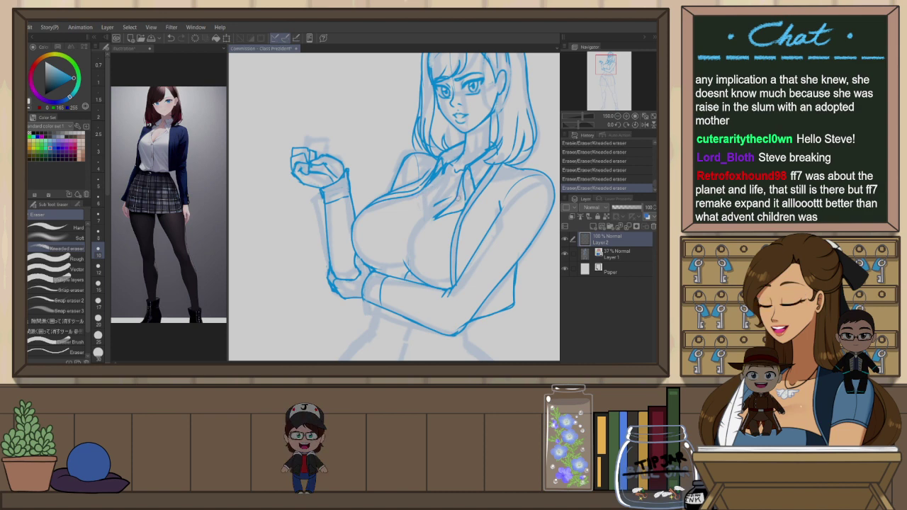
Try to redraw the erased collar flap with the canvas mirrored, undoing the strokes
key("h")
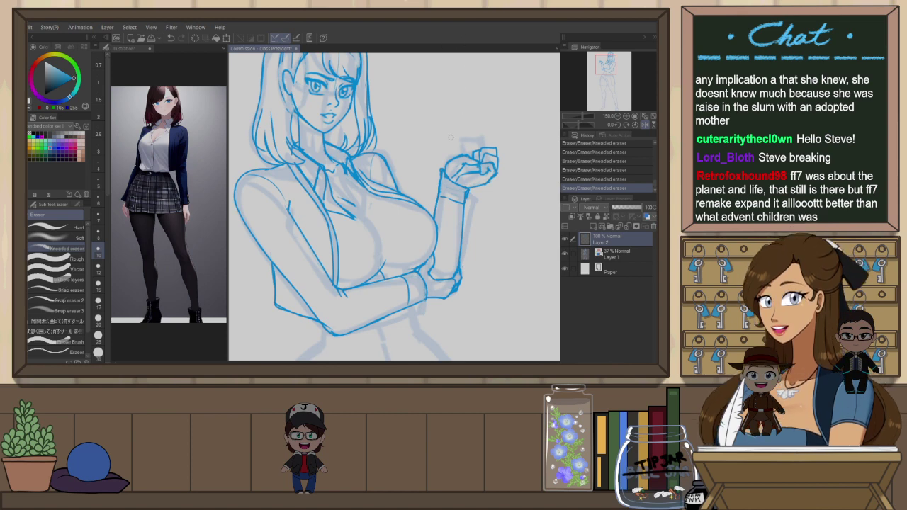
key("ctrl+plus")
key("p")
key("ctrl+z")
left_click_drag(373, 201, 367, 223)
key("ctrl+z")
key("ctrl+z")
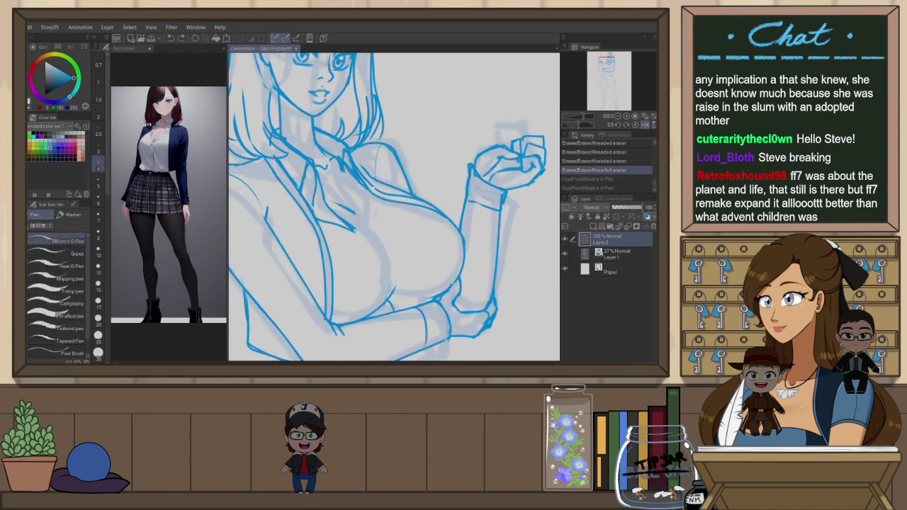
left_click_drag(347, 174, 372, 212)
key("h")
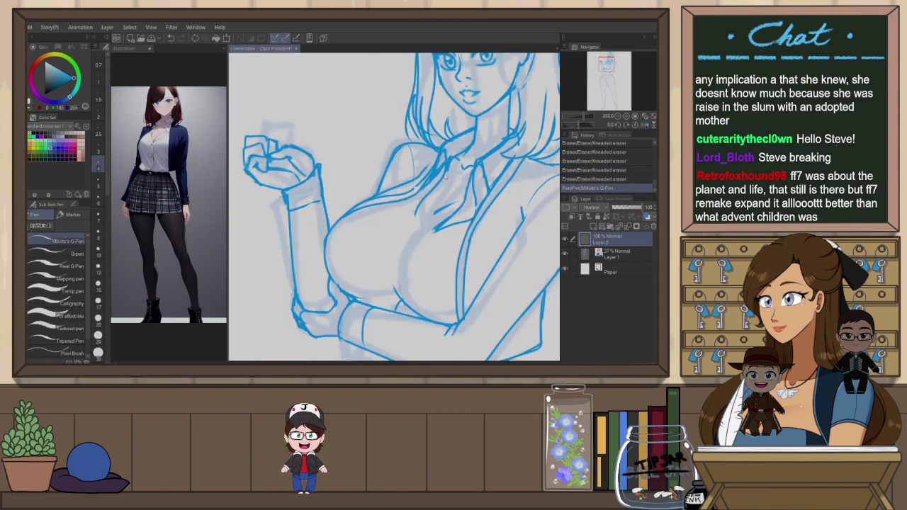
key("ctrl+z")
key("ctrl+z")
Try to redraw the open collar flap on the raised-hand side, undoing its strokes
mouse_move(446, 173)
left_mouse_down()
mouse_move(422, 207)
mouse_move(424, 235)
mouse_move(428, 218)
left_mouse_up()
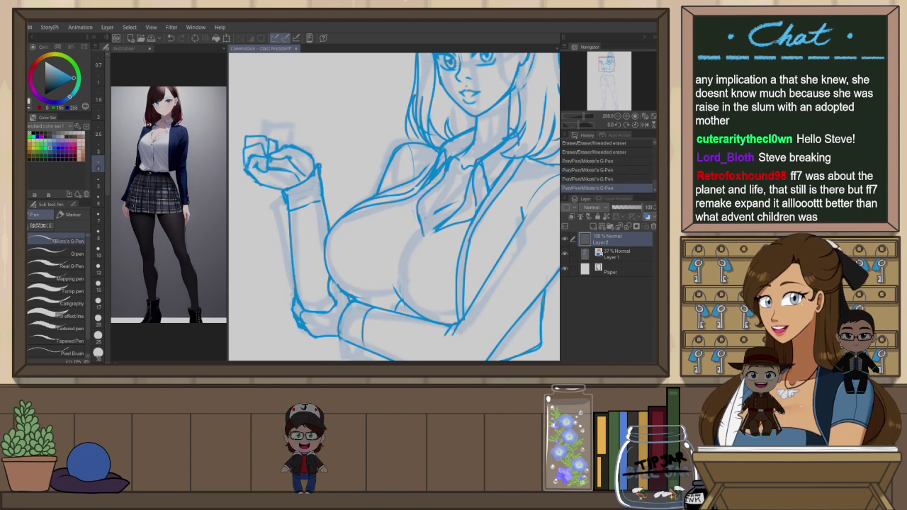
key("ctrl+z")
key("ctrl+z")
key("ctrl+z")
key("ctrl+z")
Redraw the outer edge of the raised-hand-side collar flap, from the neck down toward the chest
left_click_drag(445, 172, 415, 209)
key("ctrl+z")
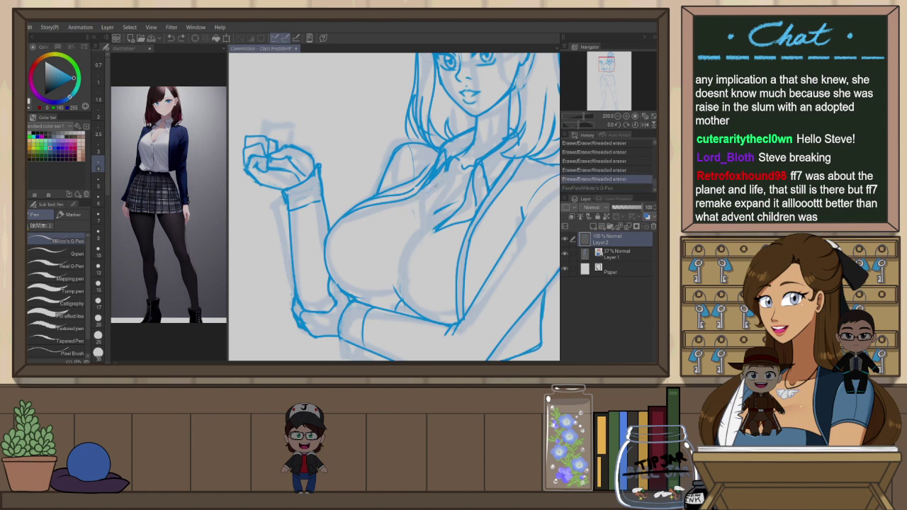
mouse_move(445, 173)
left_mouse_down()
mouse_move(420, 204)
mouse_move(430, 190)
left_mouse_up()
key("ctrl+z")
key("ctrl+z")
left_click_drag(437, 185, 421, 202)
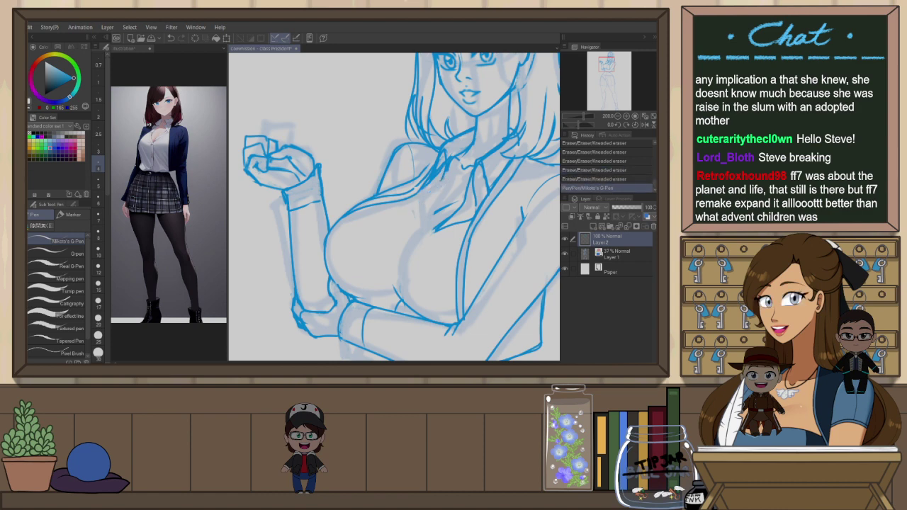
key("ctrl+z")
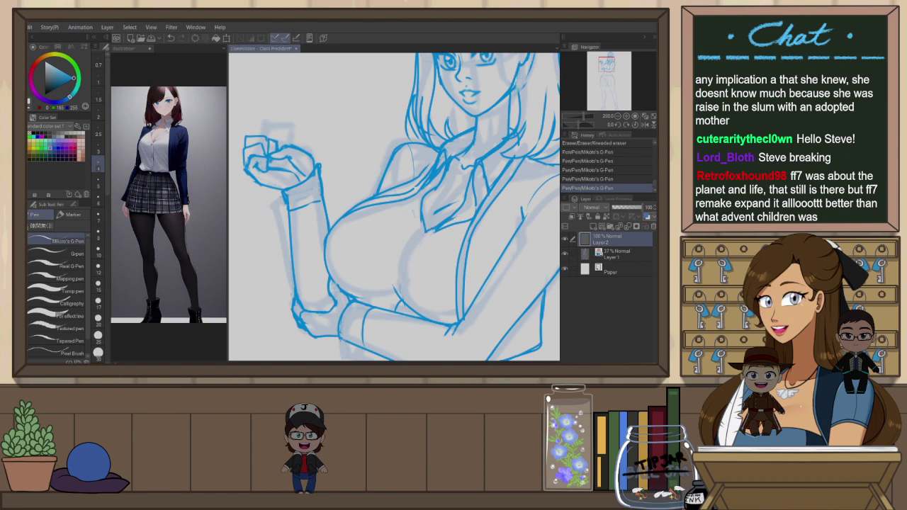
Erase the lower tip of the open collar flap where its edges meet on the chest
key("e")
left_click_drag(428, 230, 463, 209)
key("p")
key("ctrl+z")
key("ctrl+z")
key("ctrl+z")
key("ctrl+z")
key("e")
key("p")
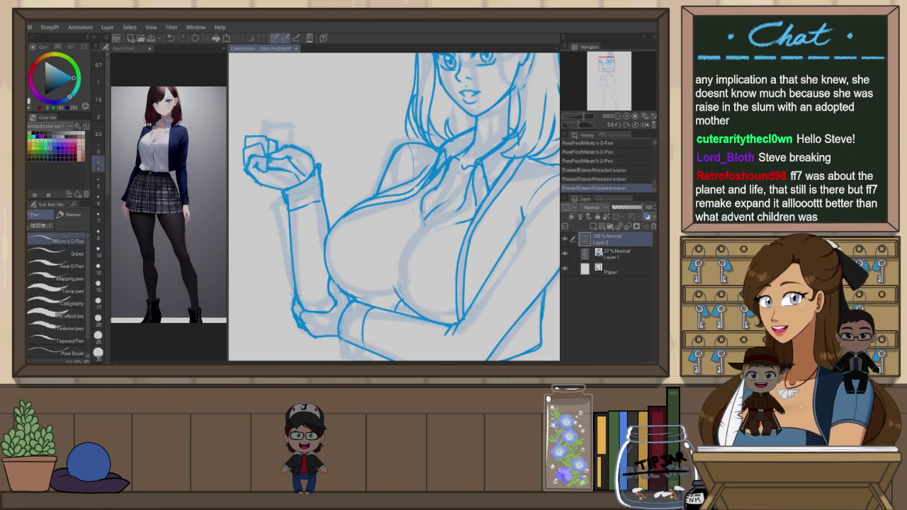
Redraw the lower edges of the open collar so they meet in a clean point on the chest
left_click_drag(424, 223, 456, 209)
key("ctrl+z")
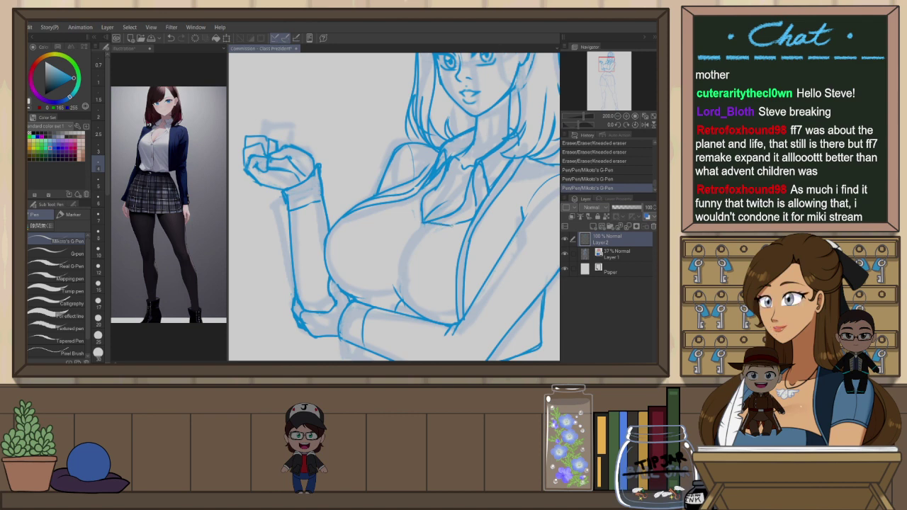
key("ctrl+z")
key("ctrl+z")
left_click_drag(423, 225, 468, 222)
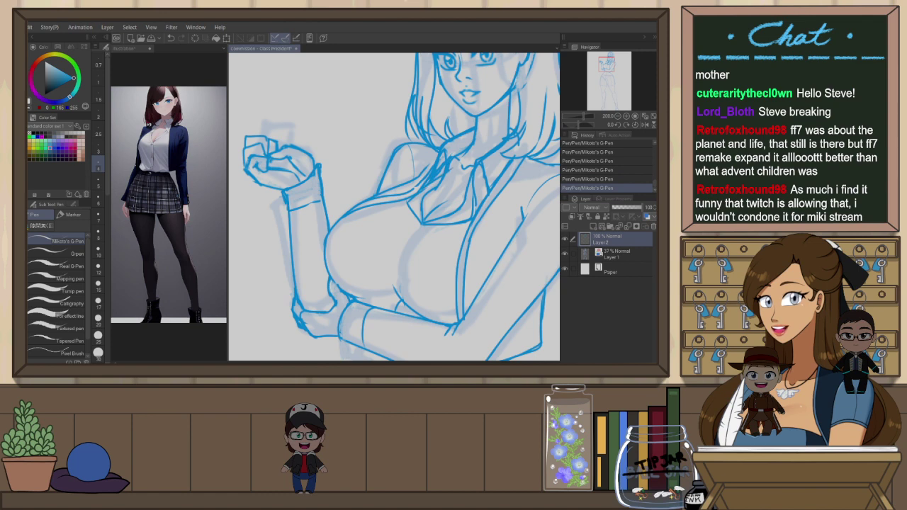
Draw short side lines for the waist just below the folded arm, undoing the last stroke
scroll(340, 211, "down", 5)
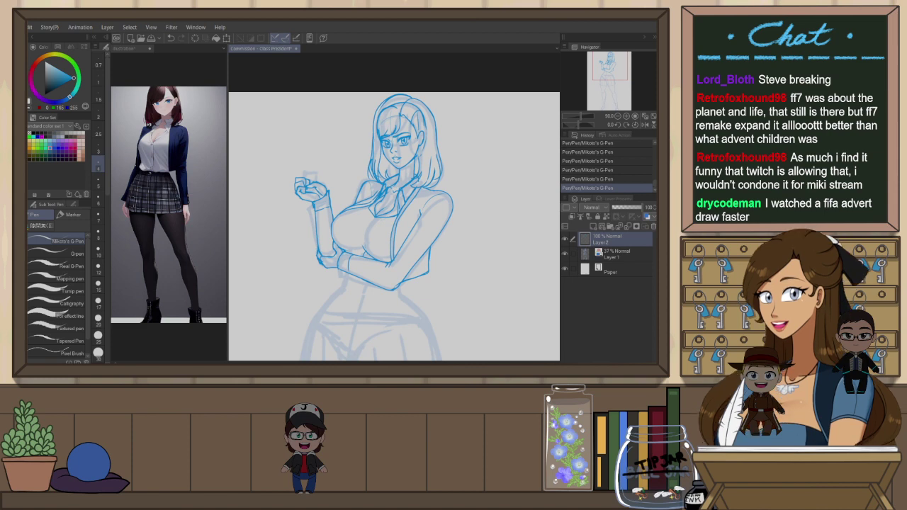
scroll(417, 217, "down", 3)
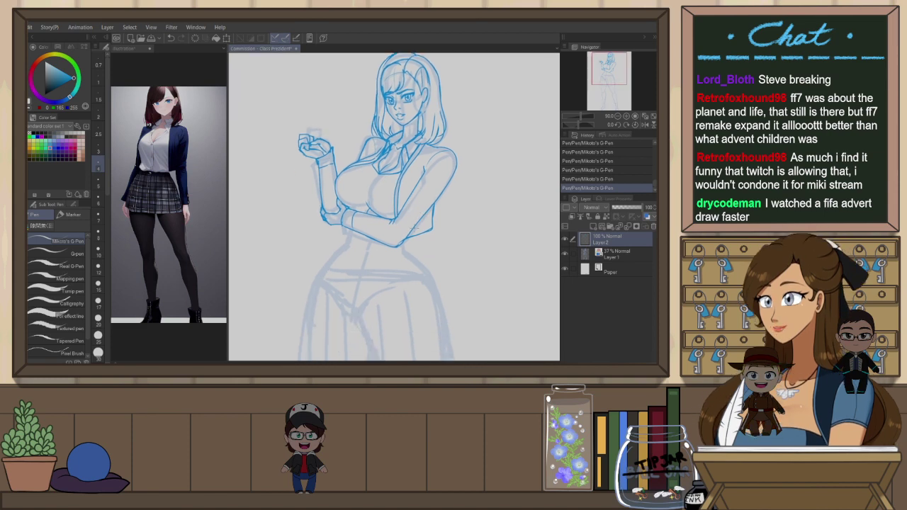
key("e")
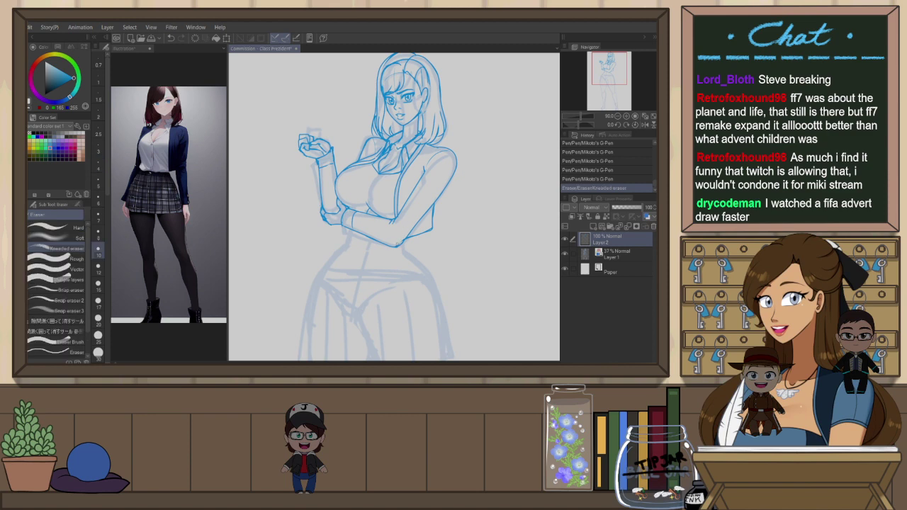
key("p")
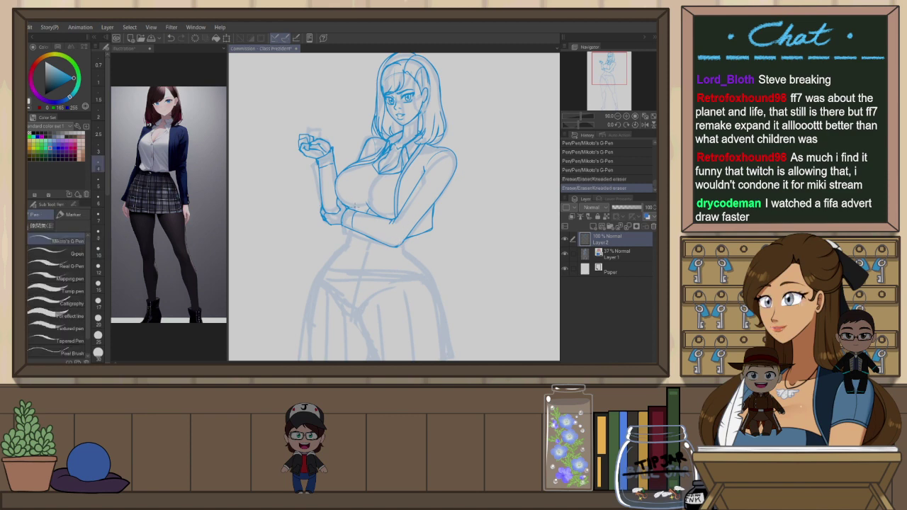
left_click_drag(349, 228, 345, 239)
left_click_drag(404, 245, 409, 255)
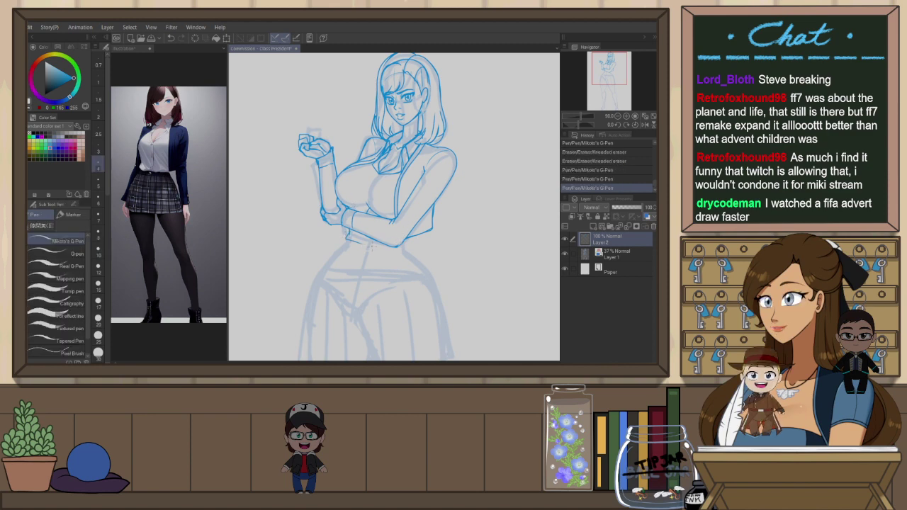
key("ctrl+z")
Draw the waist line across the torso beneath the folded arm, with the canvas mirrored and rotated
key("h")
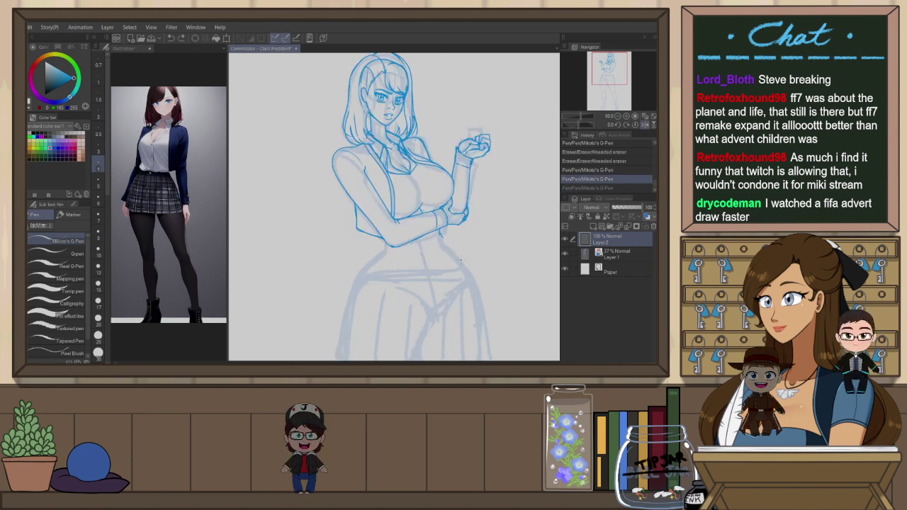
key("r")
mouse_move(454, 238)
left_mouse_down()
mouse_move(343, 146)
mouse_move(327, 248)
mouse_move(358, 185)
left_mouse_up()
key("p")
key("ctrl+z")
left_click_drag(347, 231, 359, 184)
key("ctrl+z")
key("ctrl+z")
left_click_drag(343, 227, 347, 207)
left_click_drag(342, 222, 359, 182)
key("ctrl+z")
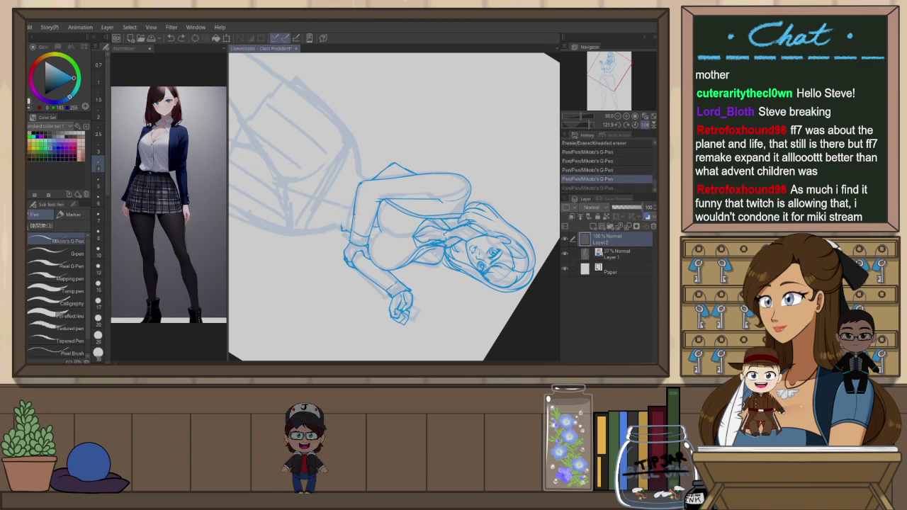
key("ctrl+y")
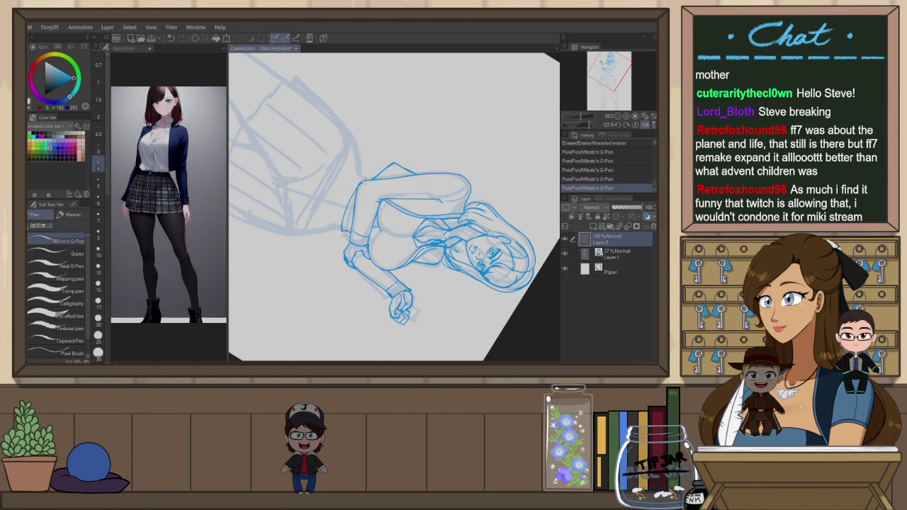
key("ctrl+z")
left_click_drag(365, 182, 367, 187)
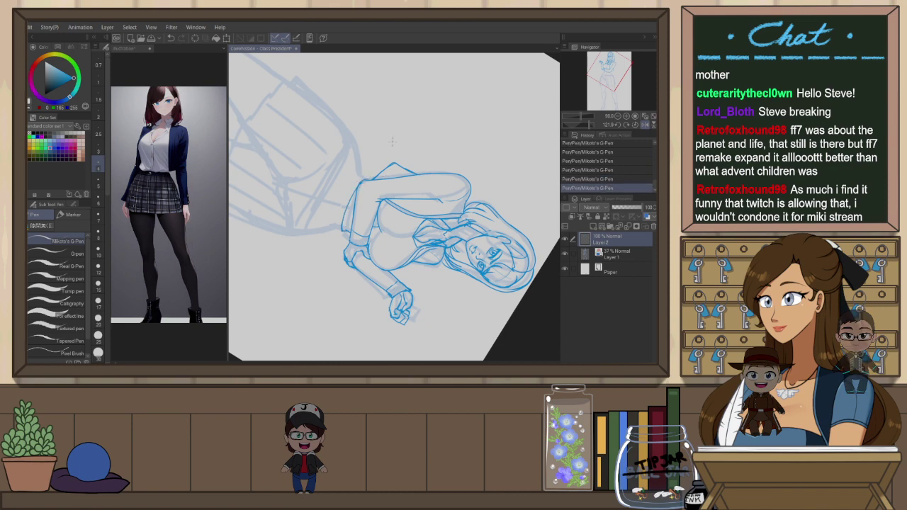
Set the canvas upright and redraw the side edges of the waistband beneath the folded arm
key("ctrl+@")
key("r")
left_click_drag(417, 184, 426, 198)
key("p")
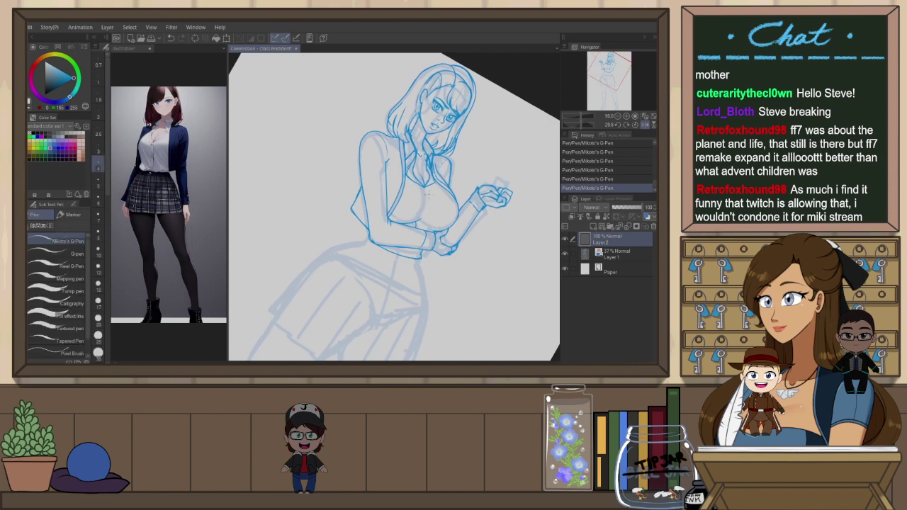
scroll(428, 196, "up", 1)
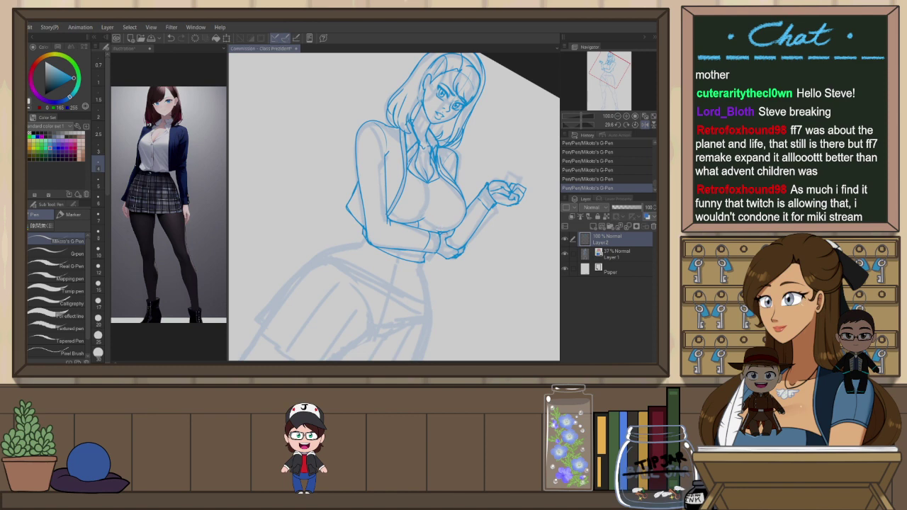
key("ctrl+@")
scroll(451, 181, "down", 4)
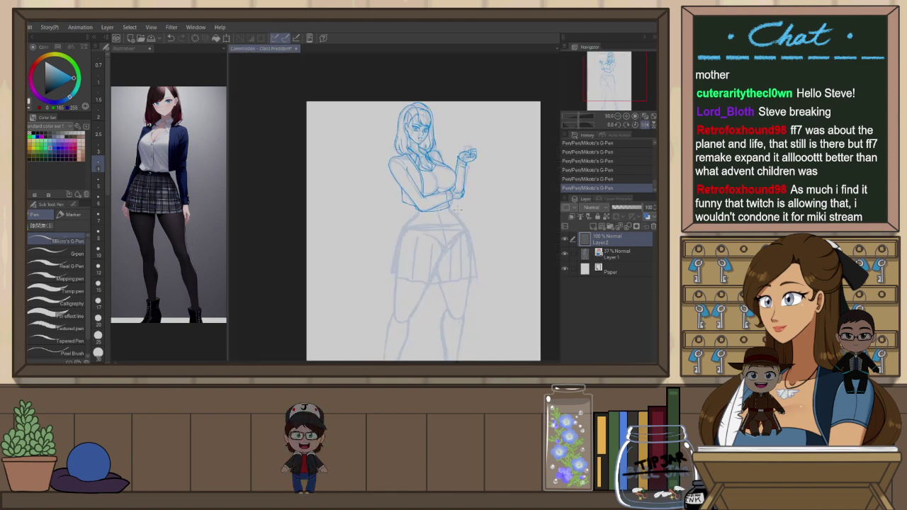
scroll(458, 210, "up", 2)
key("ctrl+z")
left_click_drag(381, 203, 447, 206)
key("ctrl+z")
key("ctrl+y")
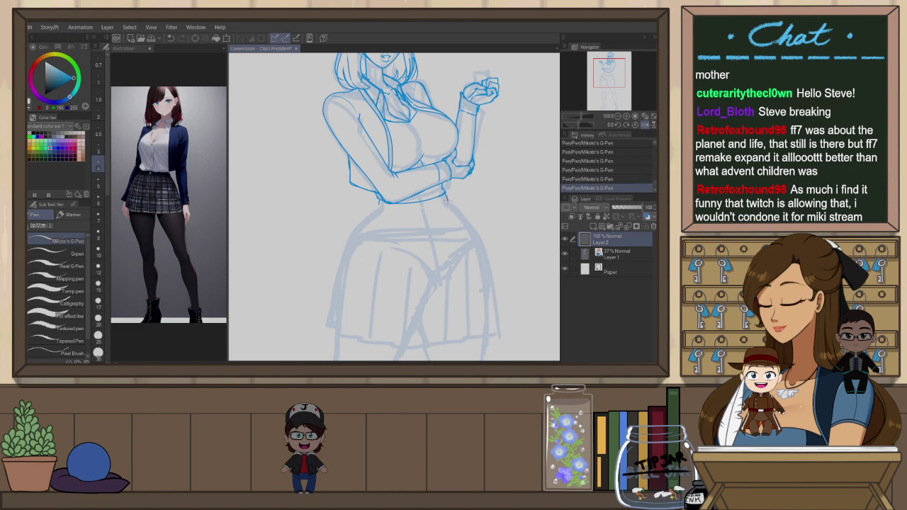
Draw the curved lower edge of the waistband on the rotated canvas, then restore the normal orientation
key("h")
key("r")
mouse_move(493, 203)
left_mouse_down()
mouse_move(418, 248)
mouse_move(344, 246)
left_mouse_up()
left_click_drag(384, 216, 427, 177)
key("ctrl+z")
left_click_drag(383, 216, 428, 178)
key("ctrl+z")
left_click_drag(386, 215, 411, 189)
key("ctrl+z")
left_click_drag(387, 216, 384, 208)
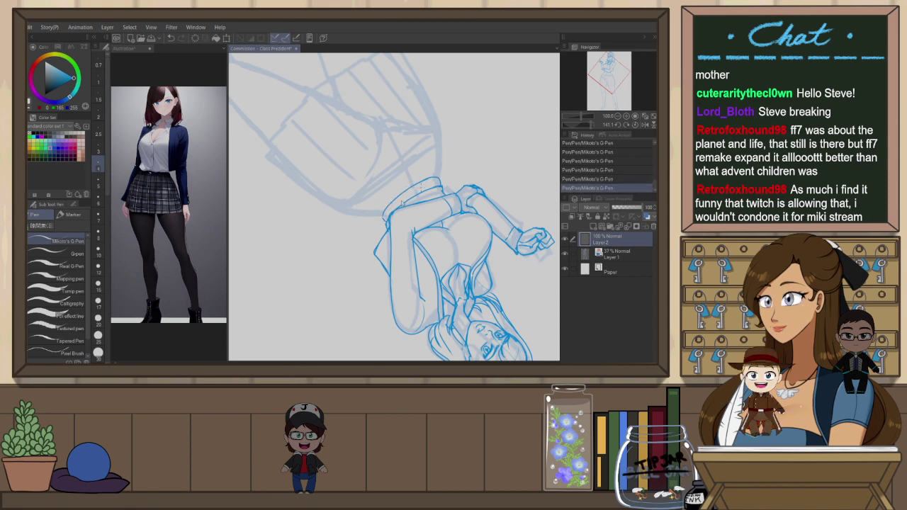
key("ctrl+z")
key("ctrl+y")
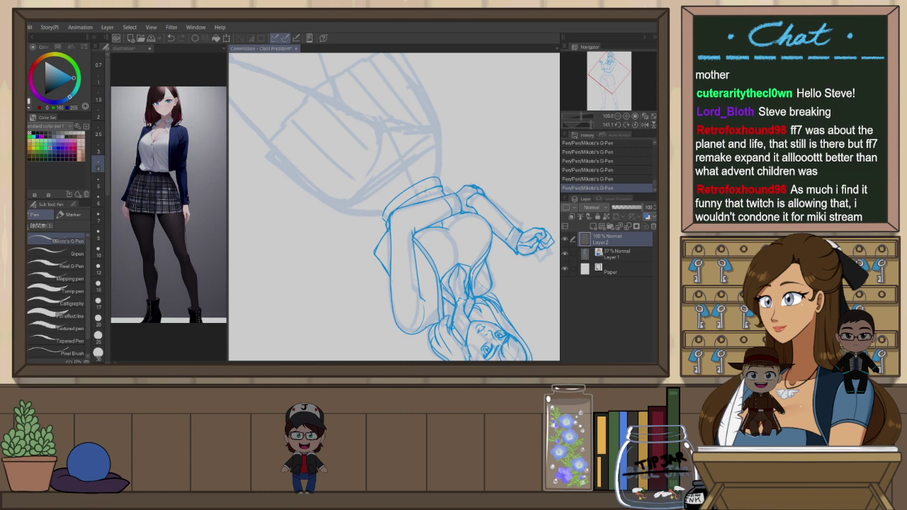
key("ctrl+at")
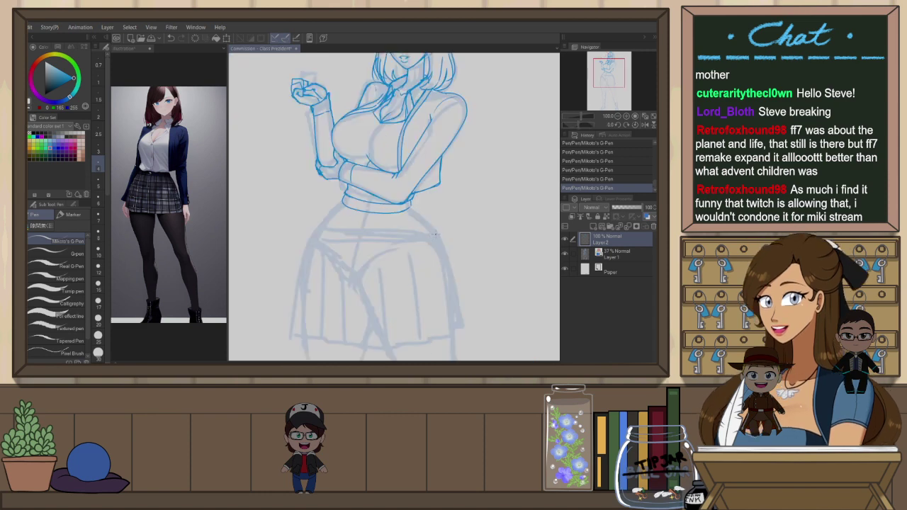
Try to draw the hip line running down from the waistband on the raised-hand side, undoing the strokes
left_click_drag(423, 240, 438, 179)
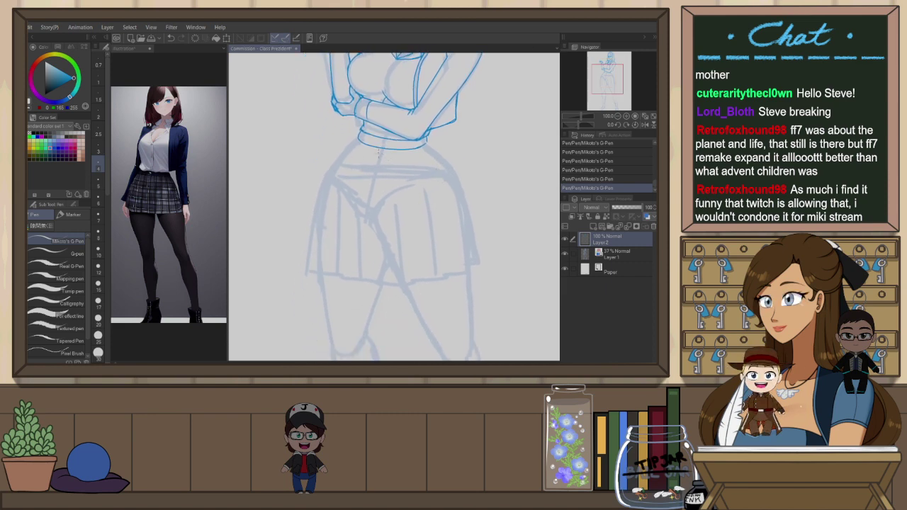
left_click_drag(345, 146, 335, 161)
key("ctrl+z")
key("ctrl+z")
key("ctrl+z")
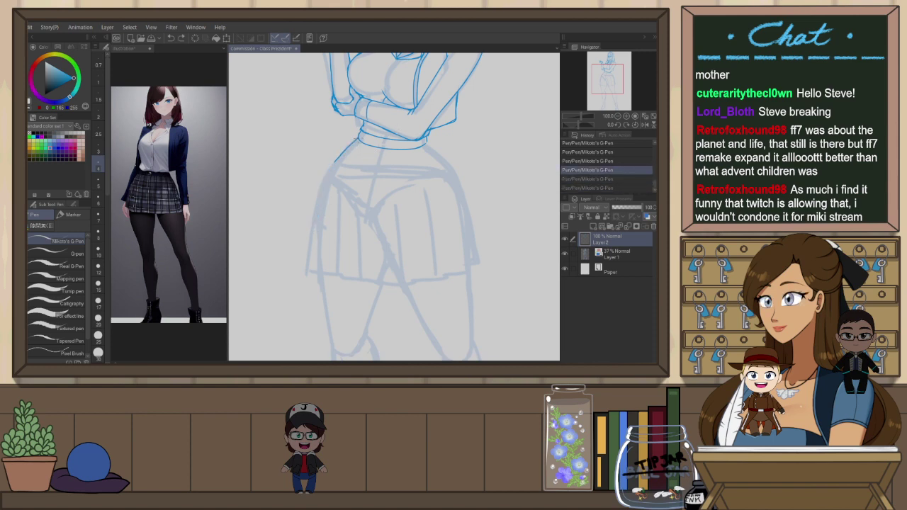
left_click_drag(356, 141, 319, 198)
key("ctrl+z")
key("ctrl+z")
Erase the waistband lines beneath the folded arm and set the canvas upright again
left_click_drag(417, 152, 383, 243)
mouse_move(401, 190)
left_mouse_down()
mouse_move(389, 240)
mouse_move(406, 176)
left_mouse_up()
left_click_drag(428, 259, 441, 186)
key("e")
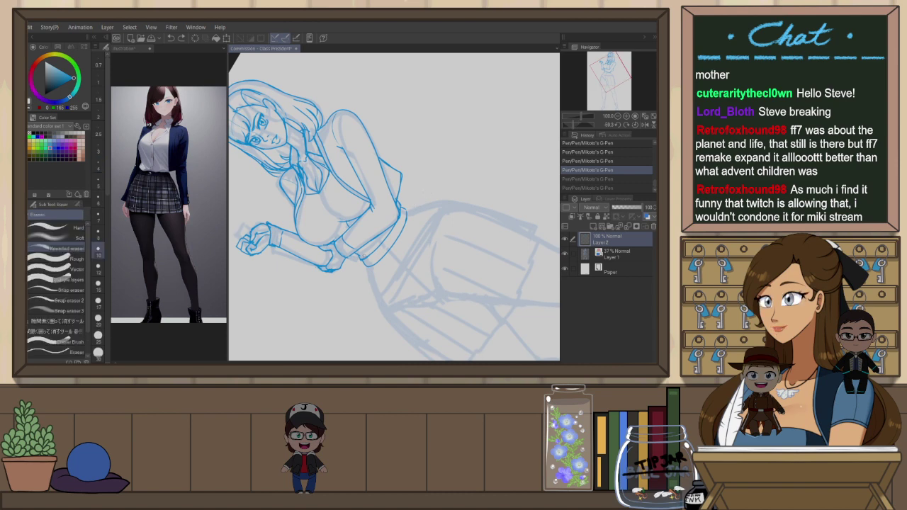
left_click_drag(365, 260, 367, 269)
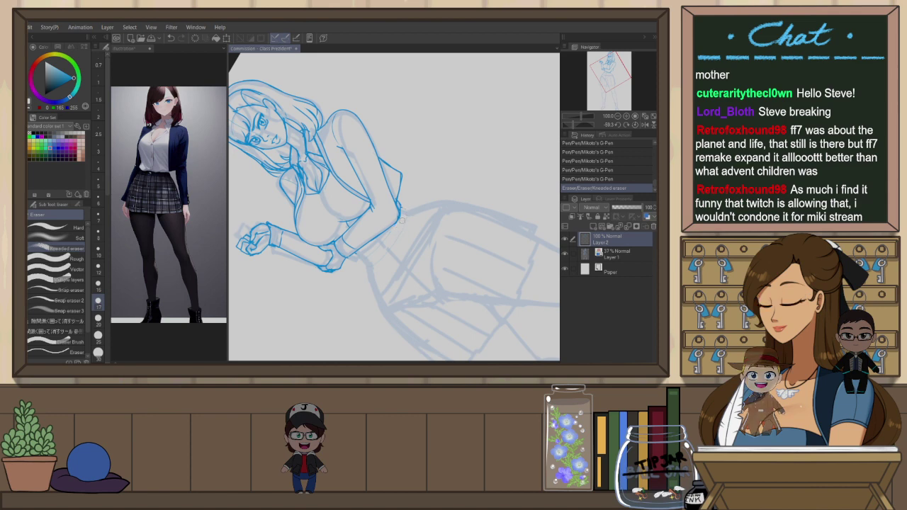
key("ctrl+at")
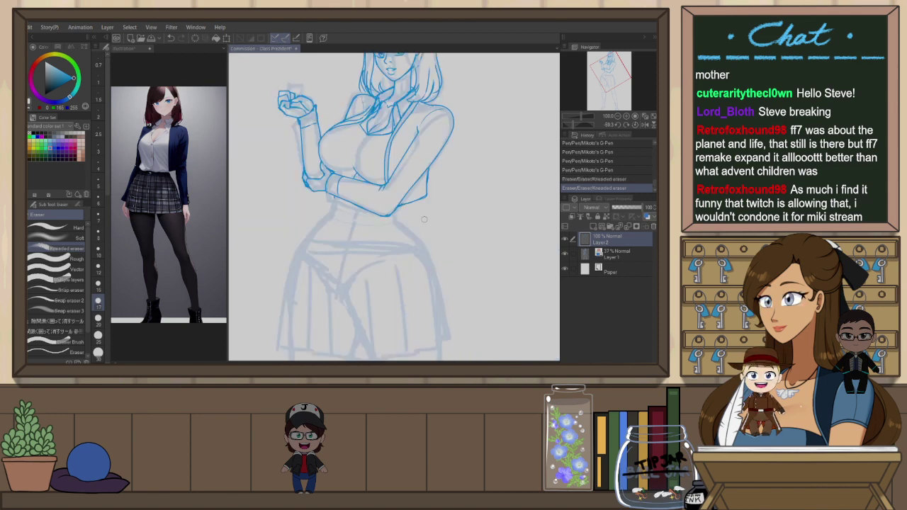
Draw a new curved waist line just under the folded arm, with short side edges over the rough sketch
key("p")
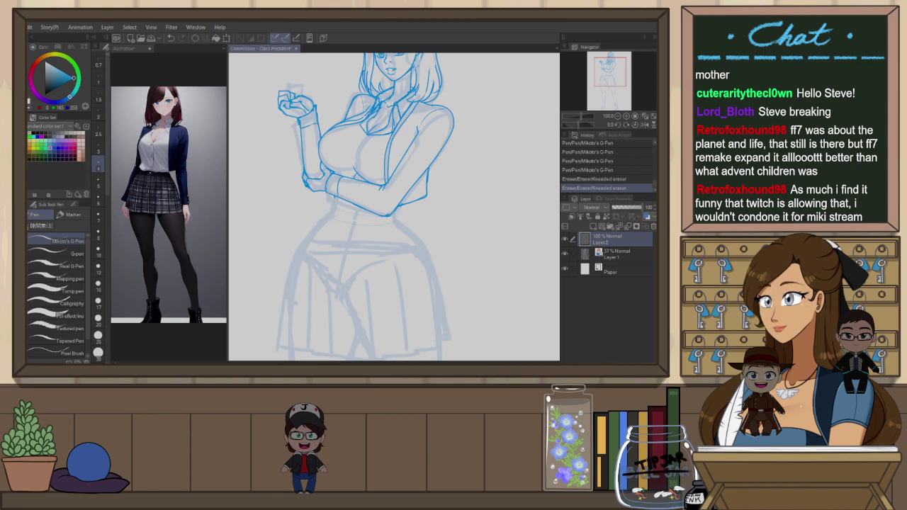
left_click_drag(334, 196, 332, 202)
mouse_move(333, 197)
left_mouse_down()
mouse_move(358, 221)
mouse_move(386, 219)
left_mouse_up()
key("ctrl+z")
key("ctrl+z")
key("ctrl+z")
left_click_drag(333, 210, 399, 214)
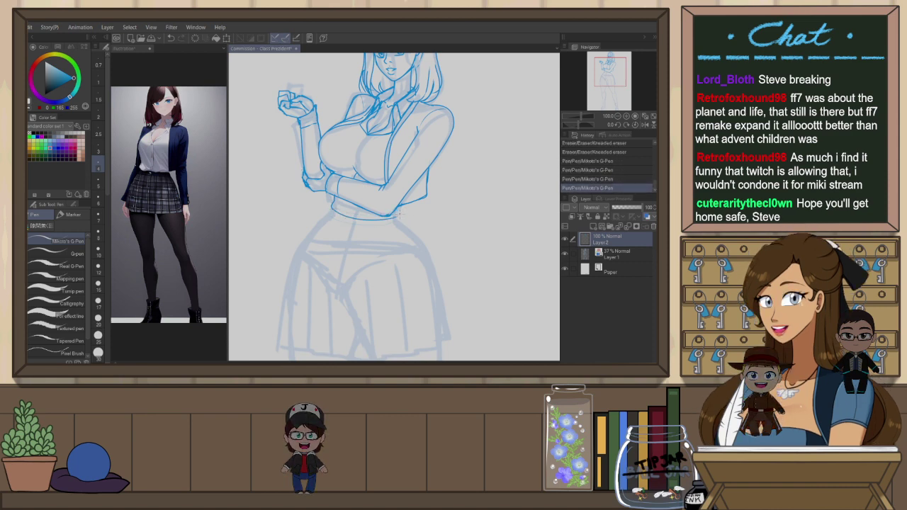
left_click_drag(398, 205, 397, 216)
Mirror the canvas and rework the waistband's short side edge below the folded arm's elbow, comparing it with the stroke undone
key("h")
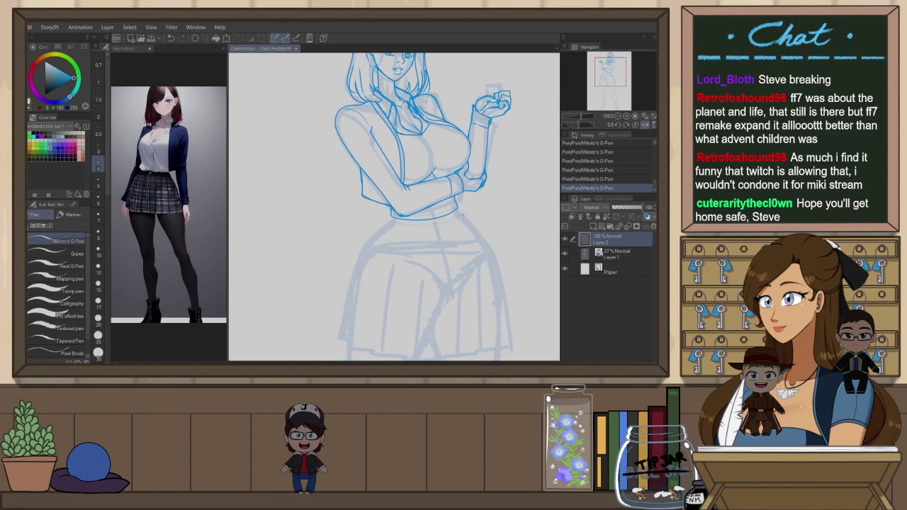
key("ctrl+z")
left_click_drag(392, 208, 391, 224)
key("ctrl+z")
key("ctrl+y")
key("ctrl+z")
Draw the waistband's curved lower edge between its two sides on the rotated canvas, then return the canvas upright
key("r")
left_click_drag(483, 228, 290, 255)
key("ctrl+y")
key("ctrl+z")
key("ctrl+y")
key("ctrl+z")
key("ctrl+y")
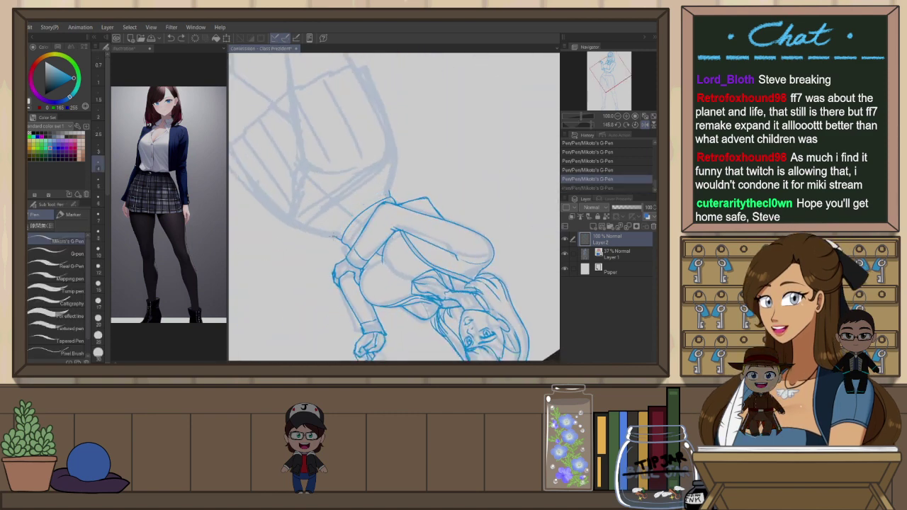
key("ctrl+y")
key("ctrl+z")
key("ctrl+y")
key("ctrl+z")
key("ctrl+y")
key("ctrl+z")
key("ctrl+y")
key("ctrl+z")
left_click_drag(386, 192, 337, 232)
key("ctrl+@")
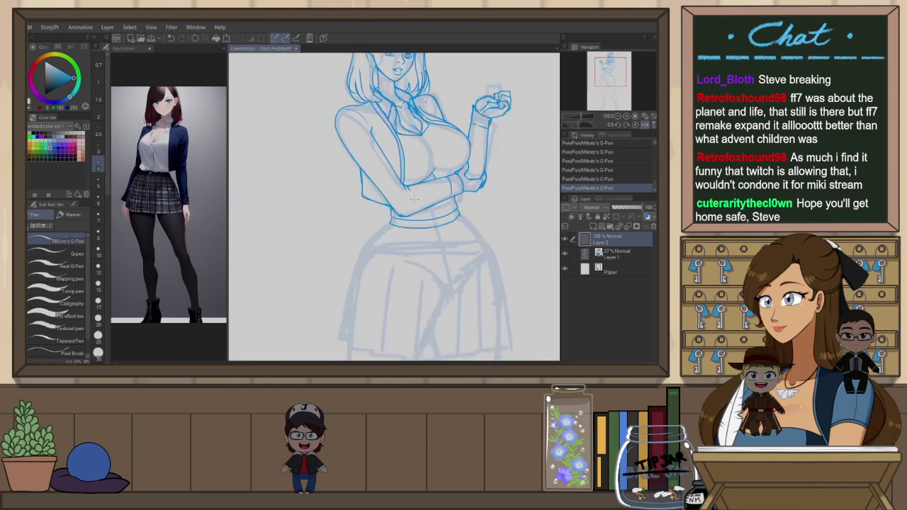
scroll(408, 224, "down", 3)
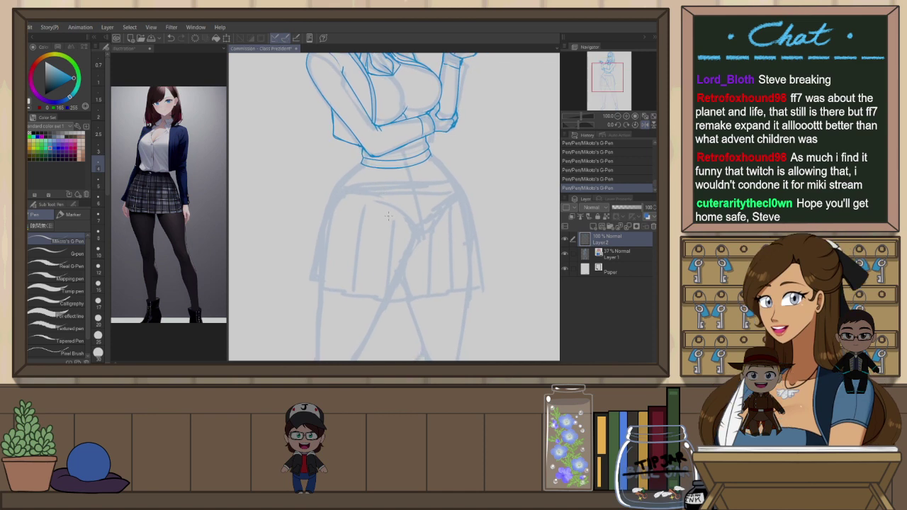
left_click_drag(427, 245, 398, 211)
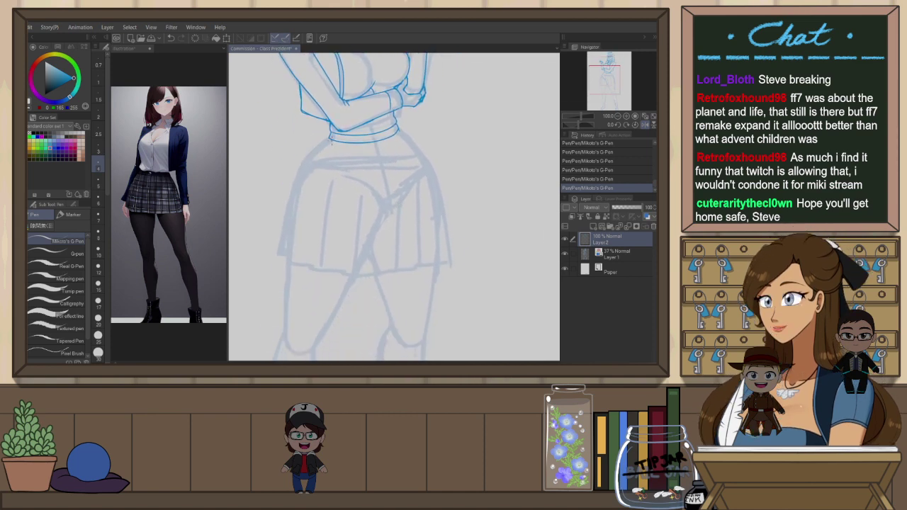
Draw the skirt's curved outer edge on the folded elbow's side and the neighbouring pleat lines down to the rough hem
mouse_move(331, 137)
left_mouse_down()
mouse_move(316, 147)
mouse_move(284, 242)
left_mouse_up()
key("ctrl+z")
key("ctrl+z")
key("ctrl+z")
key("ctrl+z")
key("ctrl+z")
key("ctrl+z")
left_click_drag(337, 146, 312, 266)
key("ctrl+z")
left_click_drag(341, 144, 317, 271)
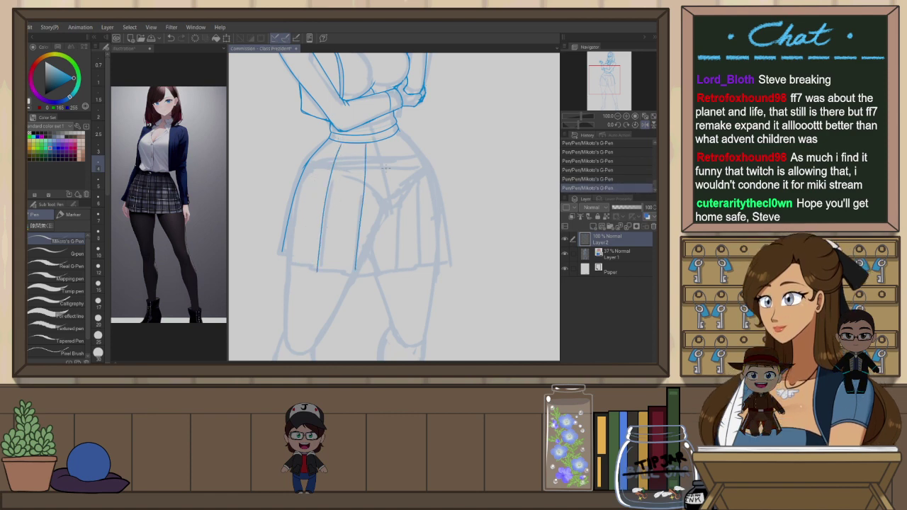
Mirror the canvas and redraw the pleat line near the raised hand's side of the skirt with an outward flare
left_click_drag(398, 146, 395, 271)
key("h")
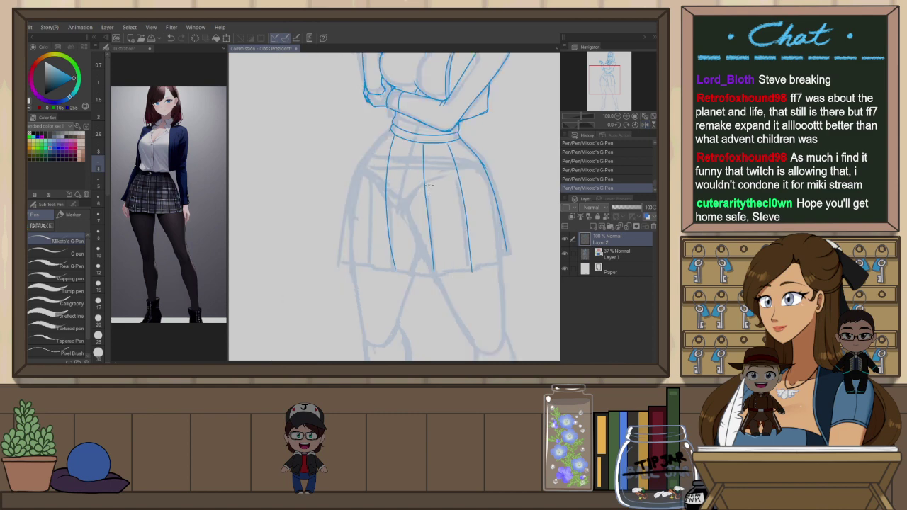
key("ctrl+z")
left_click_drag(391, 138, 383, 218)
key("ctrl+z")
left_click_drag(392, 137, 375, 270)
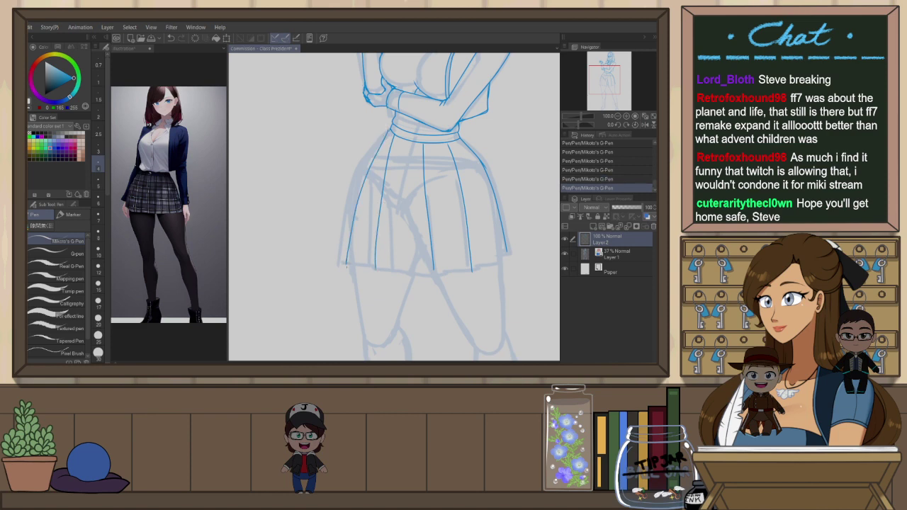
Draw the outermost pleat and outer edge on the raised hand's side of the skirt, and start the hem at that corner
key("ctrl+z")
left_click_drag(368, 157, 353, 270)
key("ctrl+z")
key("ctrl+z")
mouse_move(391, 129)
left_mouse_down()
mouse_move(362, 200)
mouse_move(364, 190)
mouse_move(358, 266)
left_mouse_up()
key("ctrl+z")
left_click_drag(390, 131, 358, 165)
left_click_drag(345, 225, 343, 241)
key("ctrl+z")
key("ctrl+z")
key("ctrl+z")
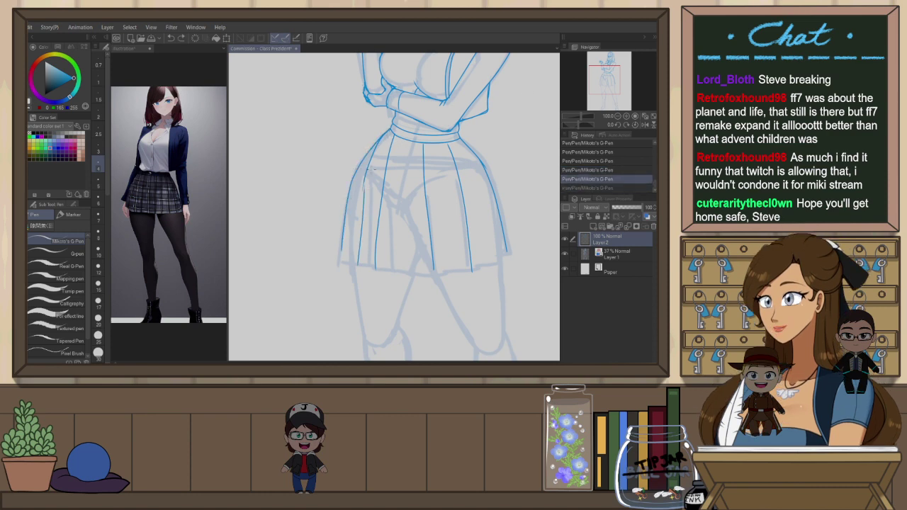
mouse_move(391, 130)
left_mouse_down()
mouse_move(361, 165)
mouse_move(347, 210)
left_mouse_up()
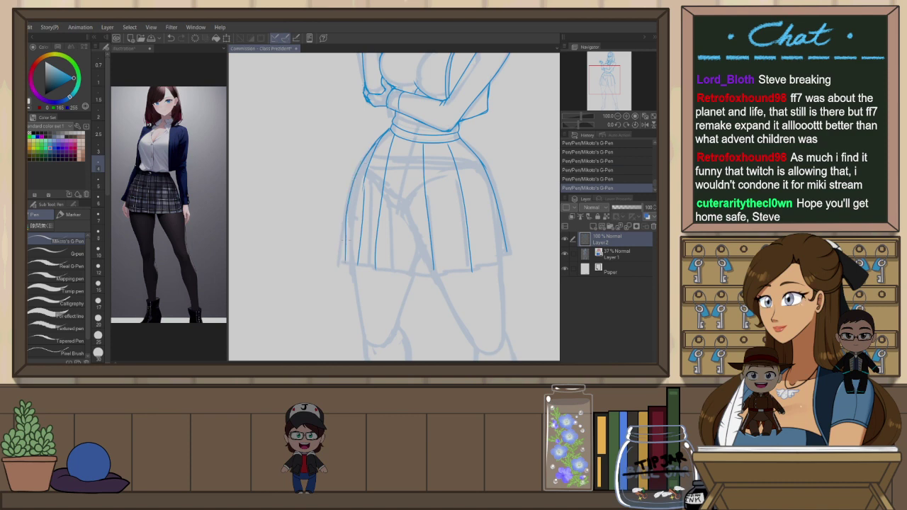
key("ctrl+z")
left_click_drag(346, 259, 365, 263)
Sketch the shirt's front line down the chest and continue it below the folded arm to the waistband
scroll(443, 229, "down", 2)
left_click_drag(493, 193, 439, 245)
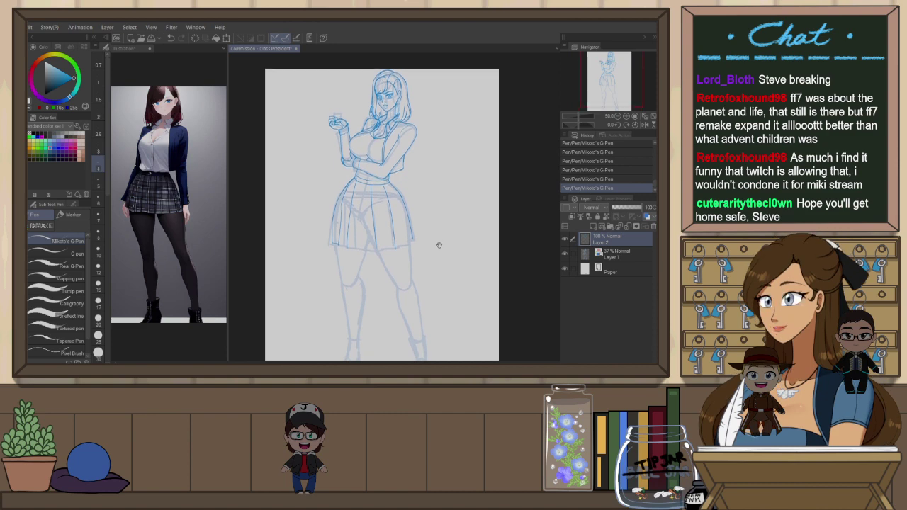
scroll(370, 140, "up", 2)
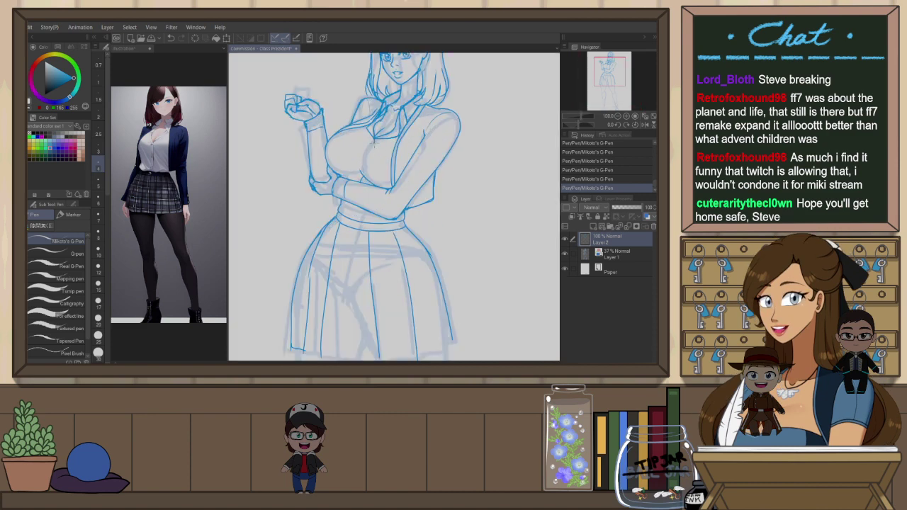
key("ctrl+z")
left_click_drag(375, 139, 364, 173)
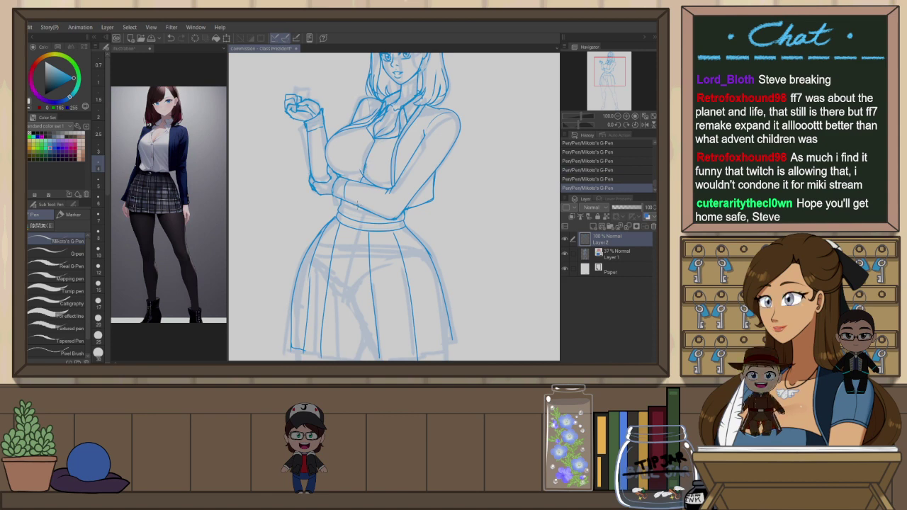
key("ctrl+z")
left_click_drag(357, 205, 358, 222)
left_click_drag(369, 169, 369, 209)
Erase and redraw the shirt lines beneath the bust, switching between the mirrored and normal view
key("e")
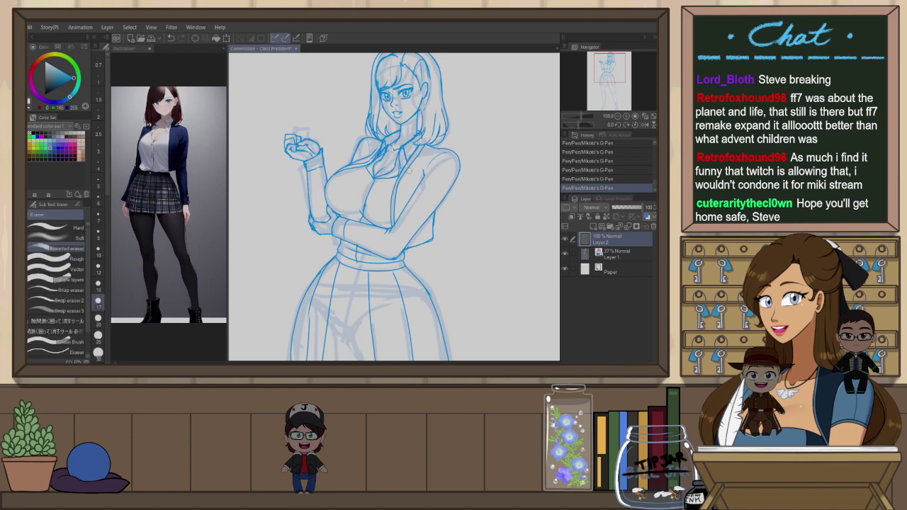
key("h")
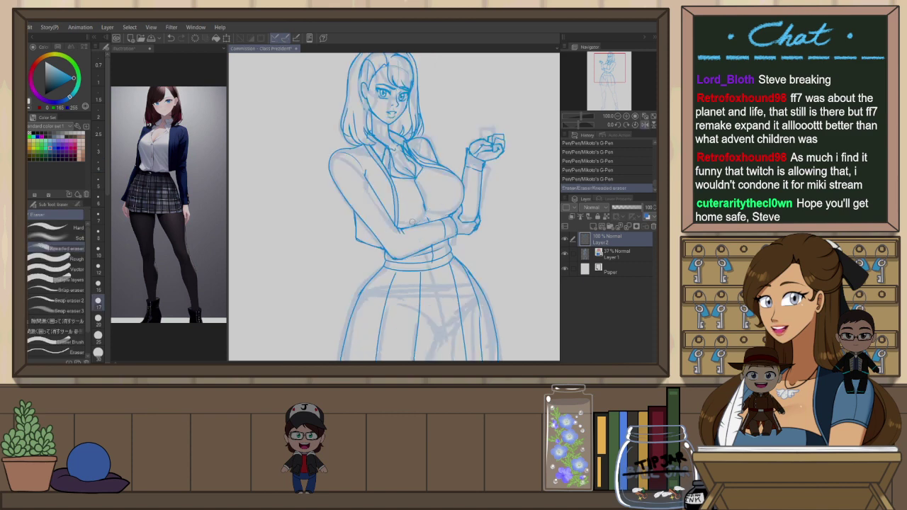
key("p")
mouse_move(416, 178)
left_mouse_down()
mouse_move(425, 210)
mouse_move(452, 222)
mouse_move(436, 225)
left_mouse_up()
key("ctrl+z")
key("ctrl+z")
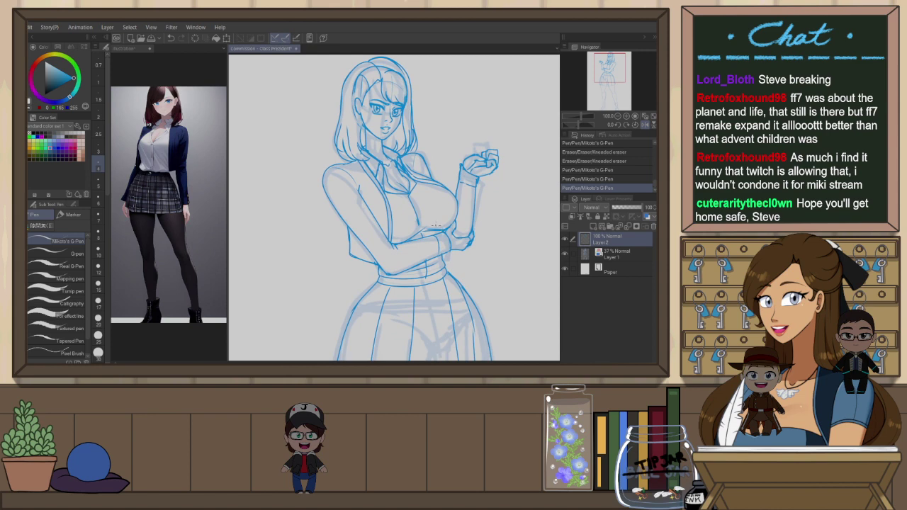
key("h")
key("e")
mouse_move(367, 227)
left_mouse_down()
mouse_move(382, 196)
mouse_move(374, 225)
left_mouse_up()
key("p")
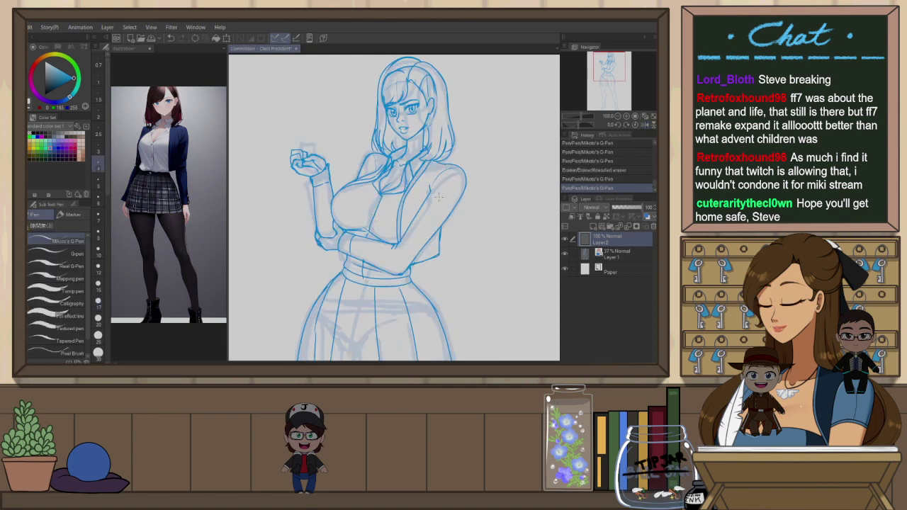
Undo the last stroke on the shirt front and check the whole figure
left_click_drag(456, 227, 437, 241)
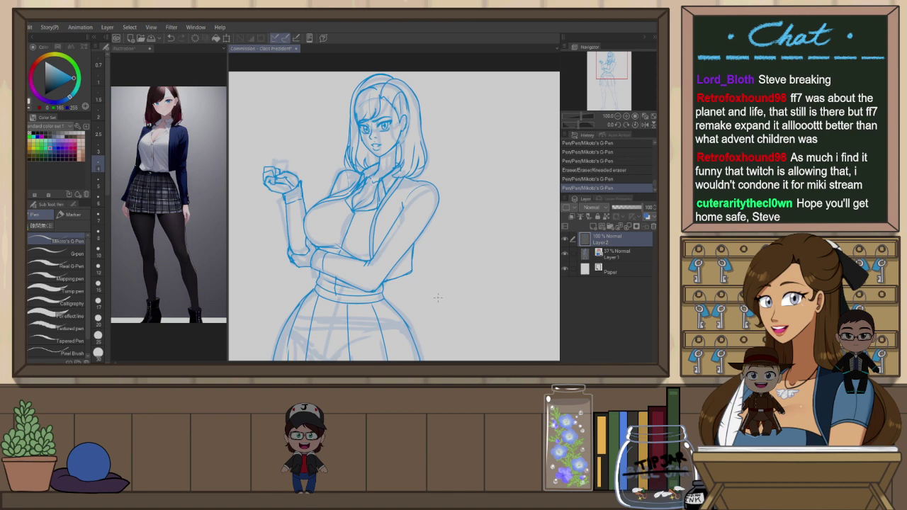
left_click_drag(410, 312, 428, 225)
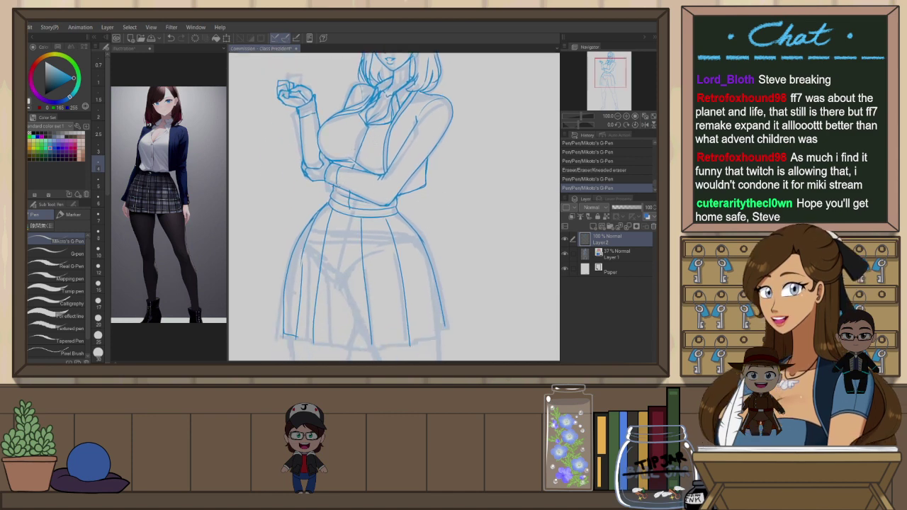
key("ctrl+z")
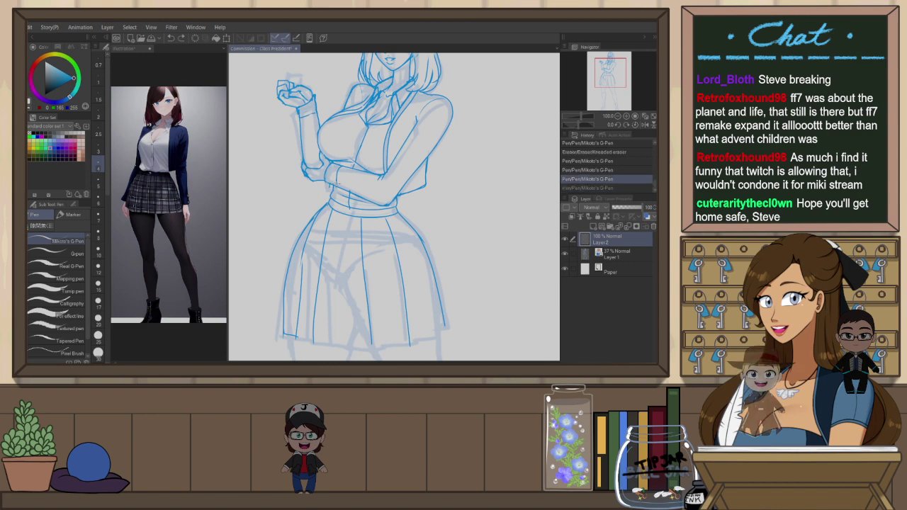
left_click_drag(391, 148, 381, 178)
scroll(386, 174, "down", 2)
left_click_drag(433, 265, 422, 247)
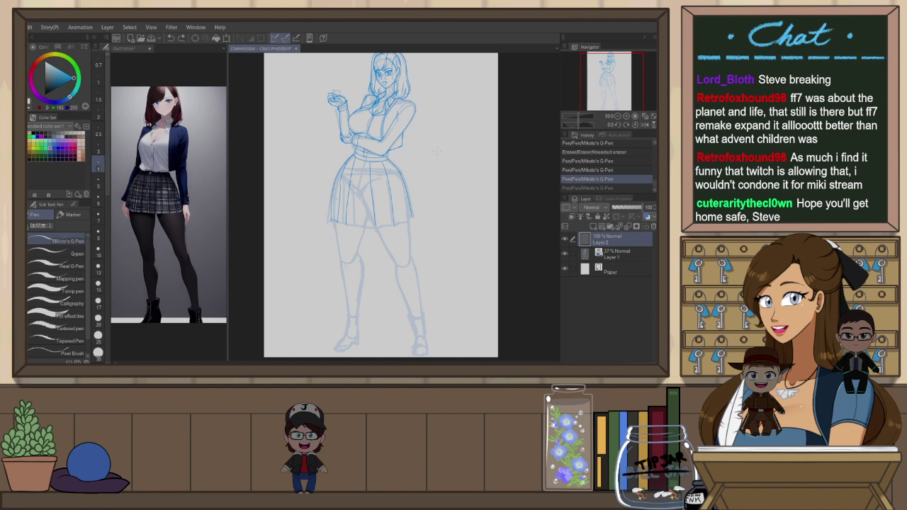
Draw the skirt's hem along the pleat ends and add a pleat line near the raised hand's side
scroll(384, 220, "up", 2)
left_click_drag(310, 227, 370, 233)
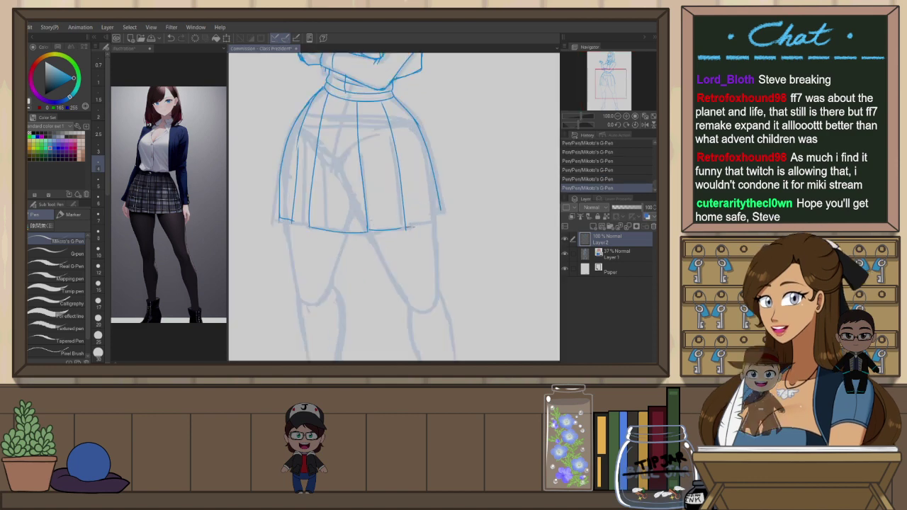
left_click_drag(406, 229, 440, 213)
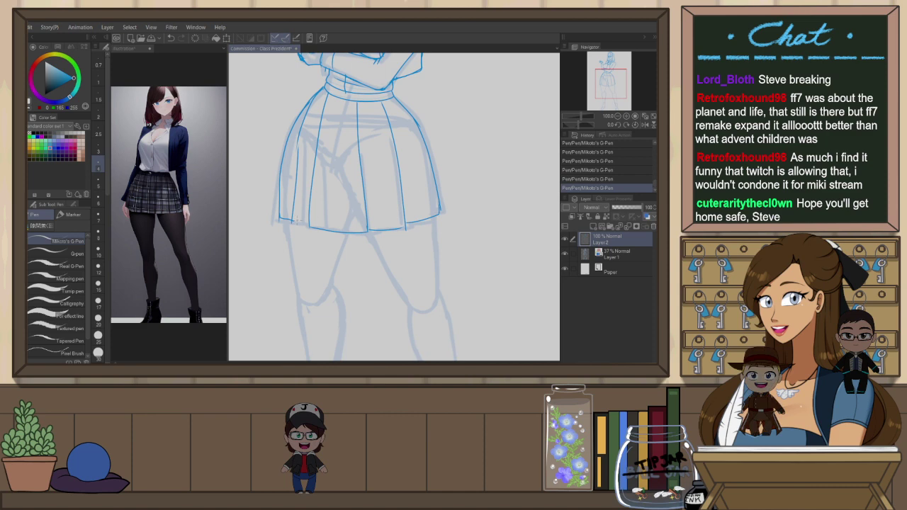
key("e")
key("p")
left_click_drag(298, 141, 292, 222)
scroll(419, 208, "down", 1)
scroll(422, 209, "down", 1)
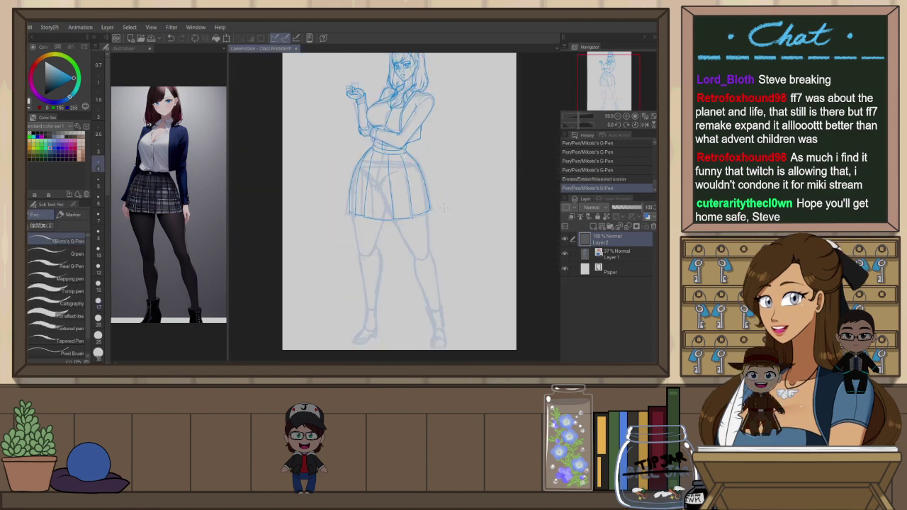
In the mirrored view, draw the inner thigh and both calf contours of the leg on the folded elbow's side
key("h")
left_click_drag(394, 222, 373, 263)
key("ctrl+z")
left_click_drag(395, 221, 376, 258)
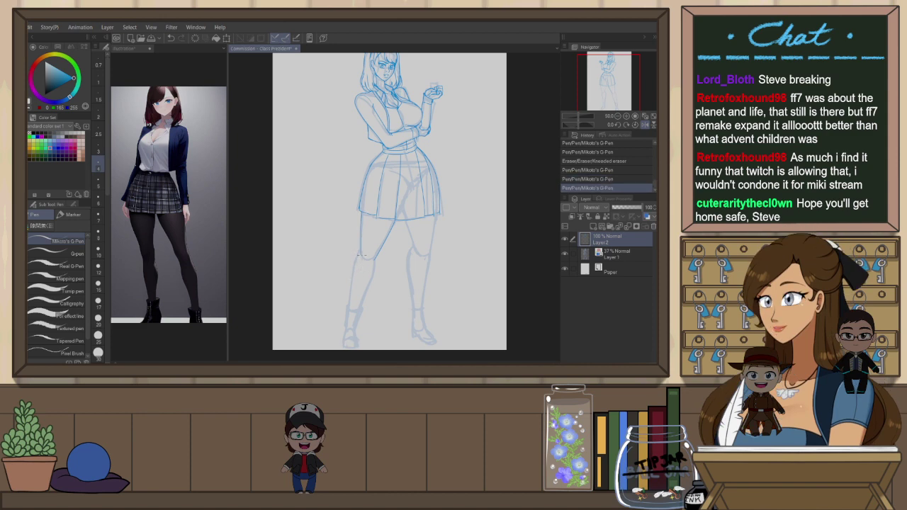
key("ctrl+z")
mouse_move(349, 277)
left_mouse_down()
mouse_move(361, 248)
mouse_move(346, 311)
left_mouse_up()
left_click_drag(358, 252, 349, 303)
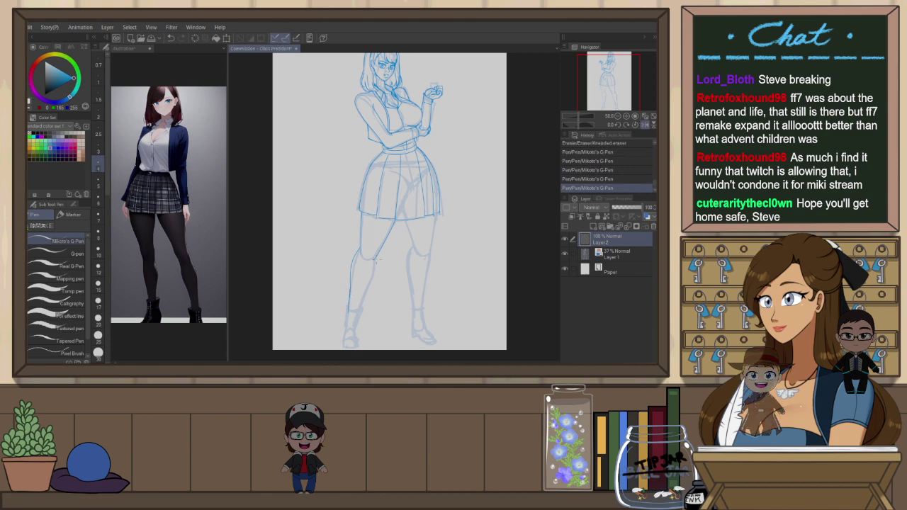
key("ctrl+z")
left_click_drag(376, 256, 363, 300)
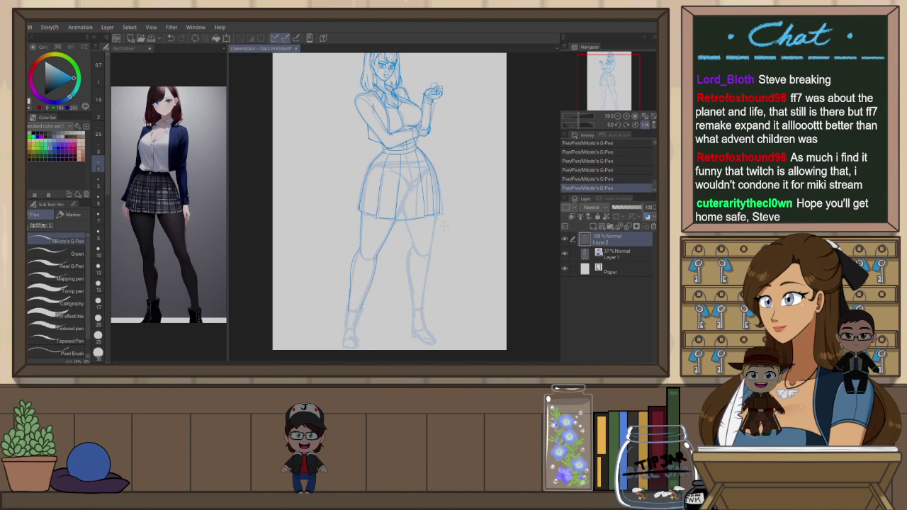
key("h")
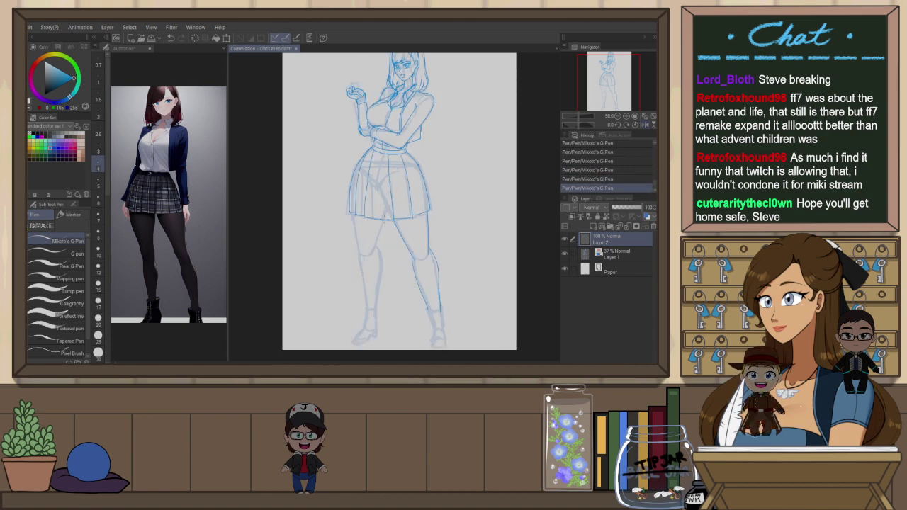
Draw the thigh and calf contours of the leg on the raised hand's side, down to the ankle
left_click_drag(384, 232, 377, 283)
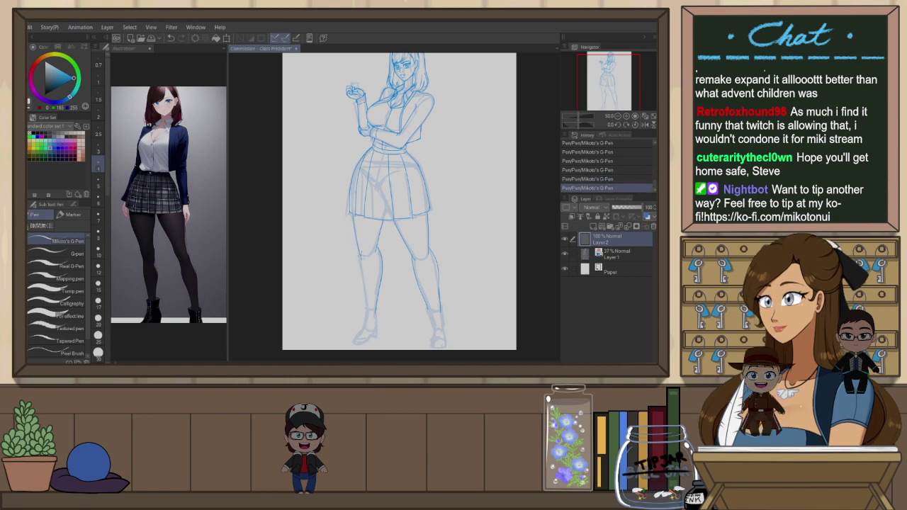
key("ctrl+z")
key("ctrl+z")
left_click_drag(360, 257, 365, 315)
key("ctrl+z")
key("ctrl+y")
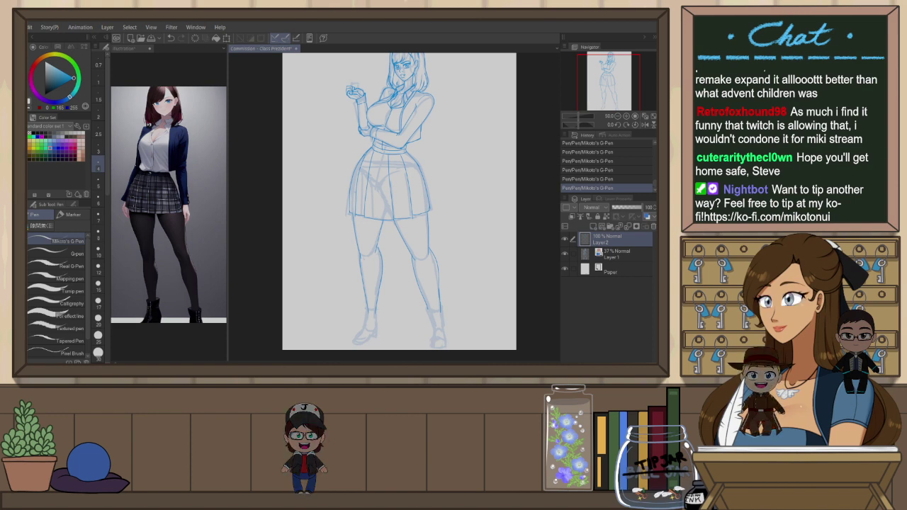
Rework the short knee curve on the leg on the folded elbow's side
scroll(388, 285, "up", 1)
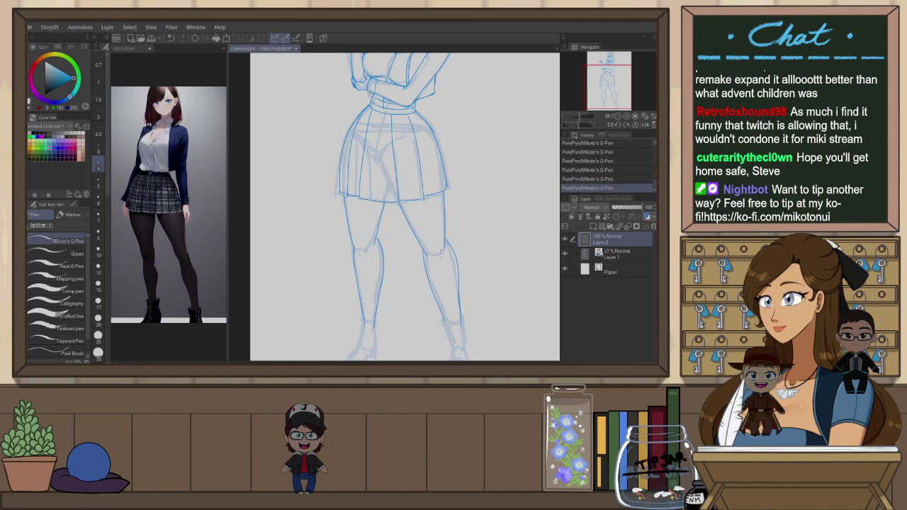
key("ctrl+z")
left_click_drag(429, 253, 443, 253)
key("ctrl+z")
key("ctrl+z")
Draw the ankle and pointed shoe outline on the foot on the raised hand's side
left_click_drag(464, 307, 459, 265)
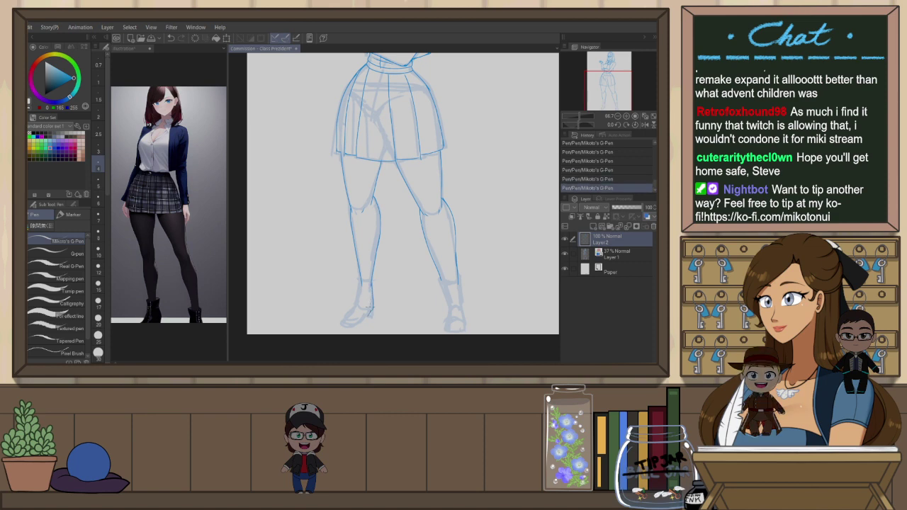
key("ctrl+z")
mouse_move(360, 282)
left_mouse_down()
mouse_move(359, 306)
mouse_move(340, 321)
left_mouse_up()
key("ctrl+z")
key("ctrl+z")
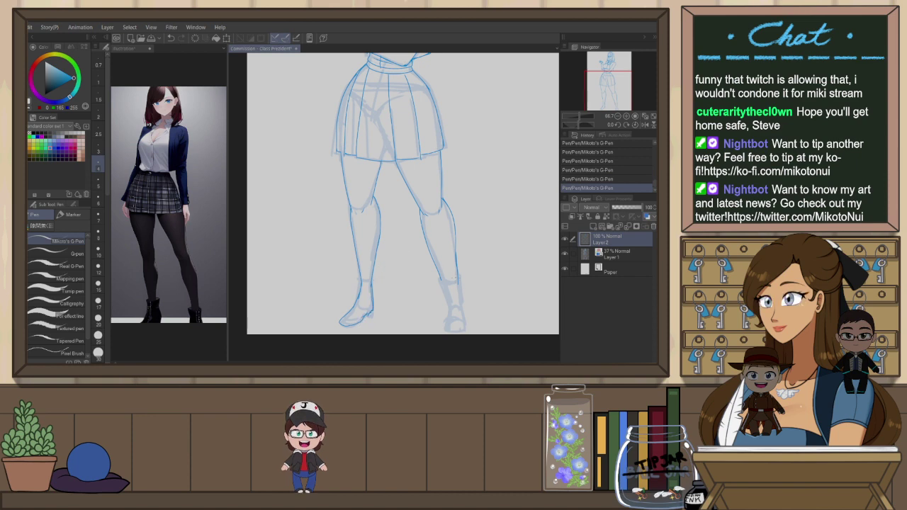
Draw the ankle and front-facing shoe of the other foot, comparing the strokes with undo and redo
mouse_move(440, 275)
left_mouse_down()
mouse_move(448, 322)
mouse_move(461, 326)
left_mouse_up()
key("ctrl+z")
key("ctrl+z")
key("ctrl+z")
key("ctrl+z")
key("ctrl+y")
key("ctrl+z")
key("ctrl+y")
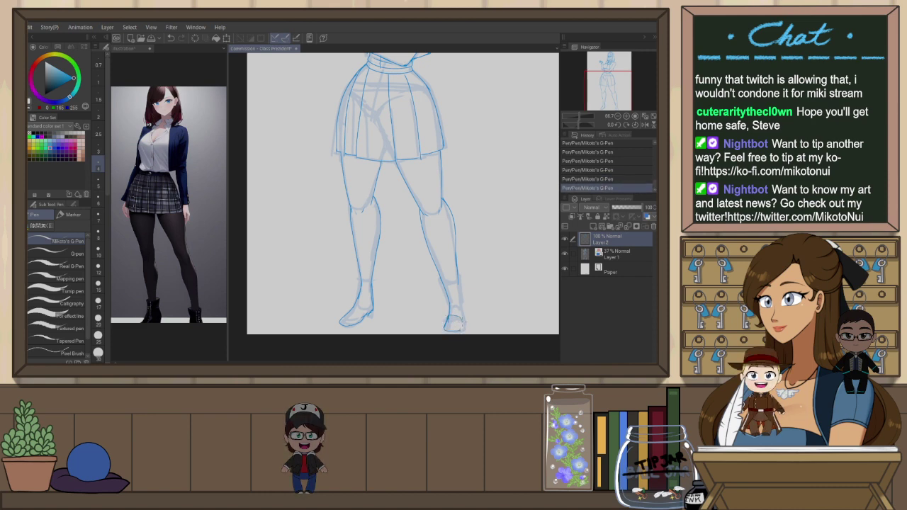
Mirror the canvas and rework the outer ankle line above the front-facing shoe, then restore the normal view
key("h")
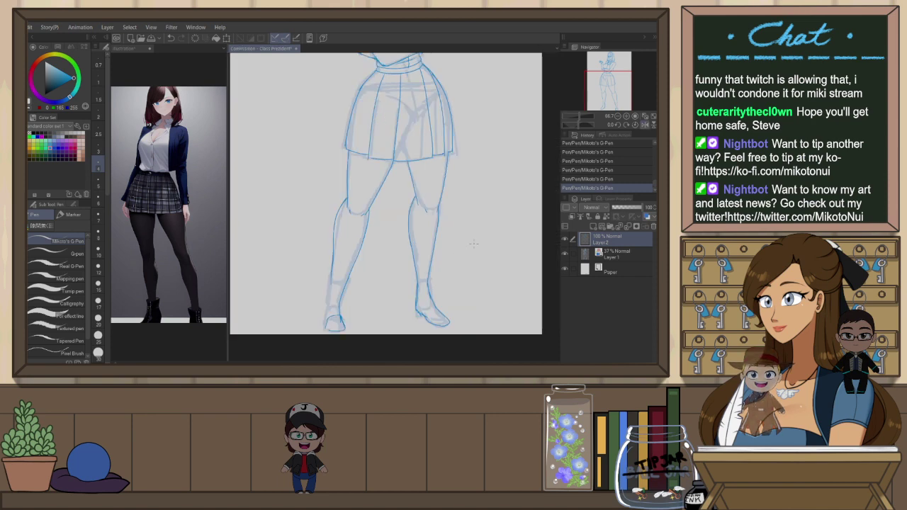
key("ctrl+z")
left_click_drag(332, 285, 329, 306)
key("ctrl+z")
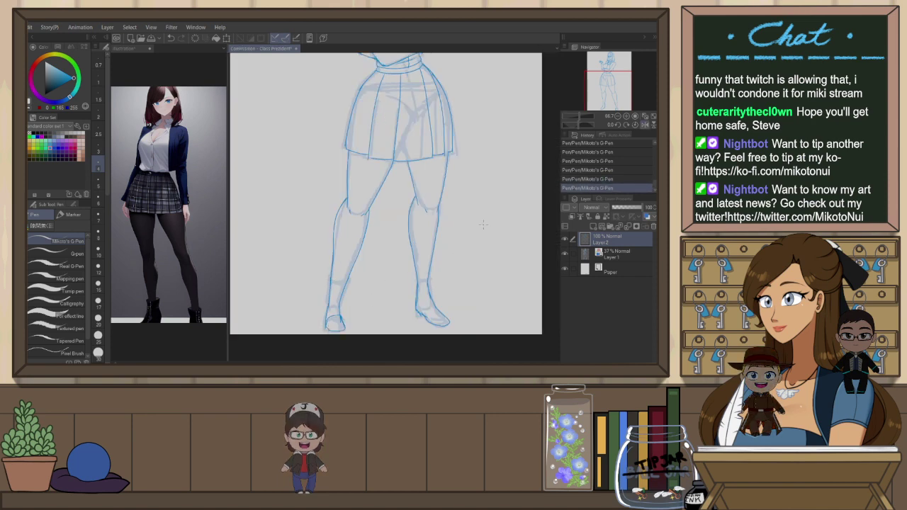
key("h")
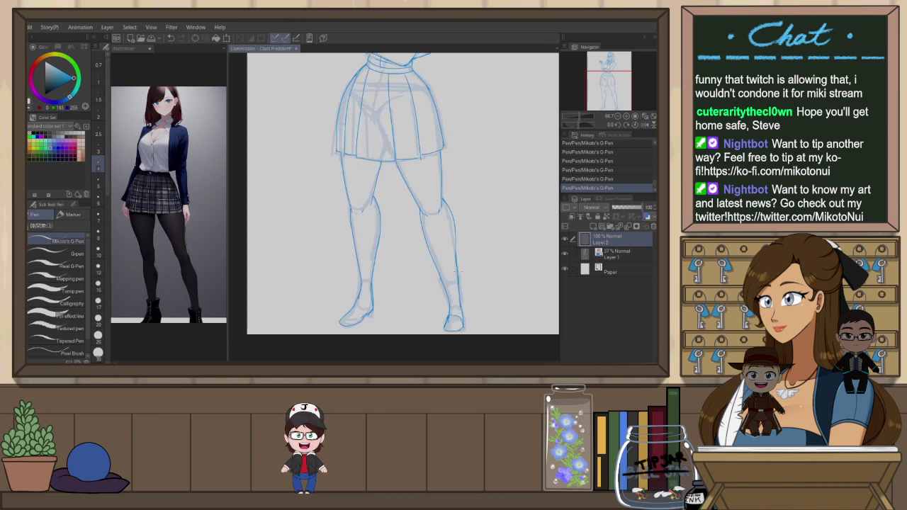
Erase stray lines at the back of the pointed shoe and draw its ankle line and block heel
scroll(364, 319, "up", 2)
key("e")
mouse_move(378, 308)
left_mouse_down()
mouse_move(366, 315)
mouse_move(386, 301)
left_mouse_up()
key("p")
key("e")
left_click_drag(381, 239, 381, 249)
key("p")
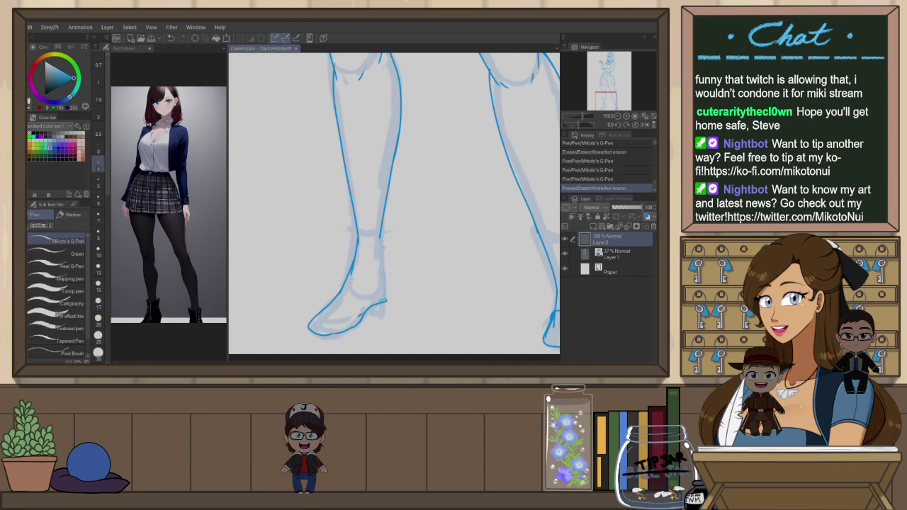
mouse_move(383, 218)
left_mouse_down()
mouse_move(387, 300)
mouse_move(383, 318)
mouse_move(371, 321)
left_mouse_up()
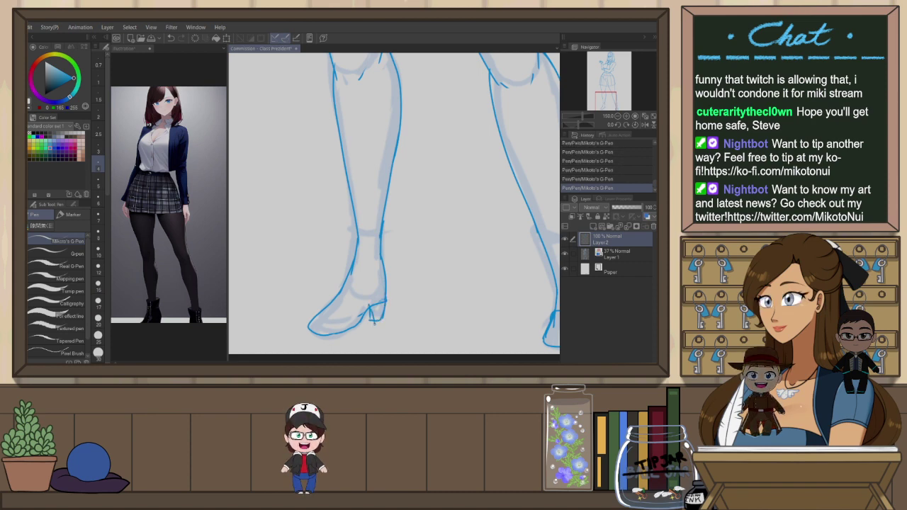
key("ctrl+z")
scroll(385, 304, "down", 2)
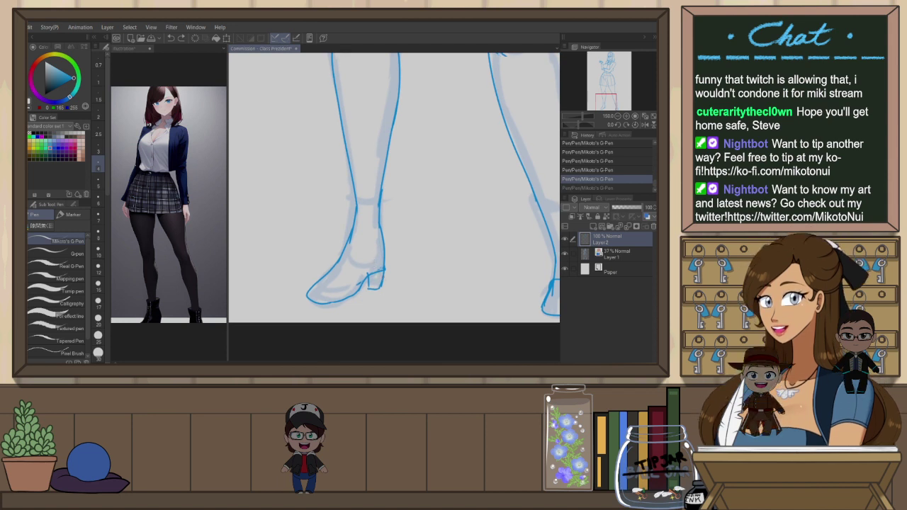
Redraw the back contour and heel of the pointed shoe below the ankle, undoing unsuitable strokes and cleaning up stray lines
mouse_move(368, 286)
left_mouse_down()
mouse_move(385, 285)
mouse_move(388, 262)
left_mouse_up()
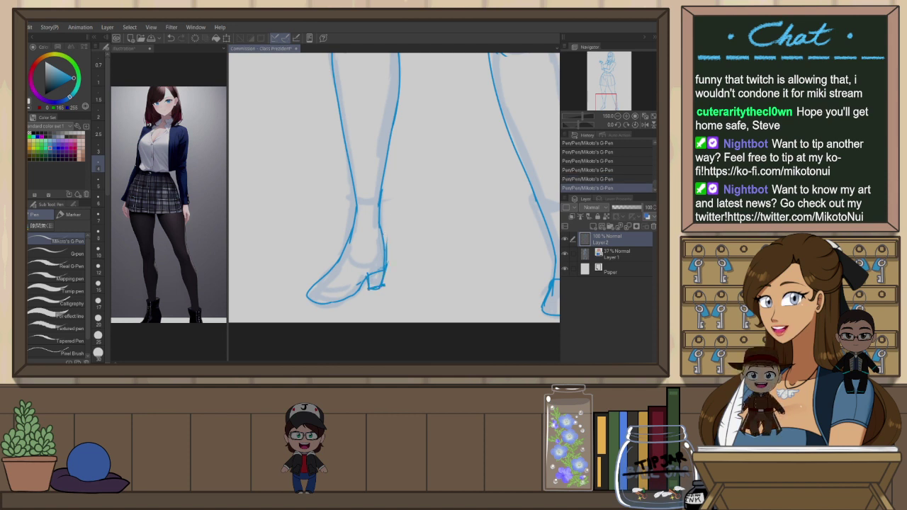
key("ctrl+z")
mouse_move(381, 226)
left_mouse_down()
mouse_move(384, 285)
mouse_move(367, 277)
mouse_move(380, 269)
left_mouse_up()
key("e")
key("p")
mouse_move(344, 303)
left_mouse_down()
mouse_move(361, 297)
mouse_move(368, 275)
left_mouse_up()
key("ctrl+z")
key("ctrl+z")
key("ctrl+z")
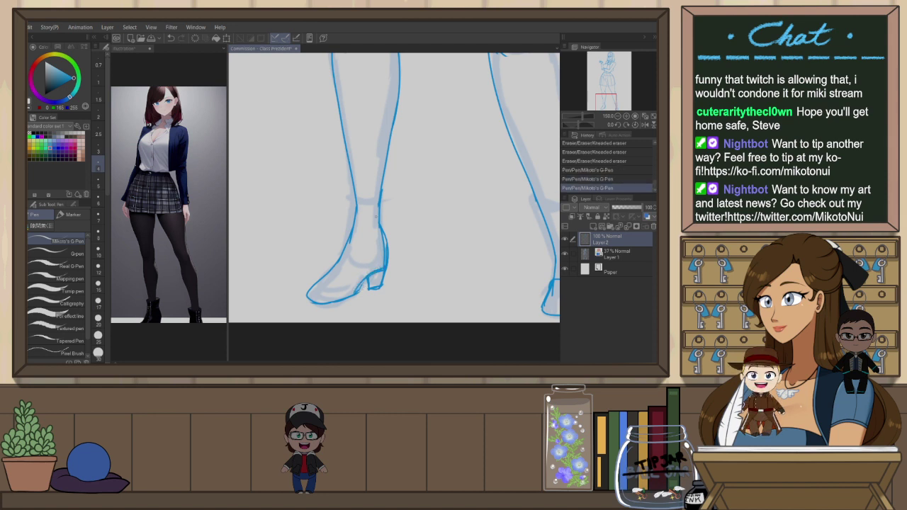
key("e")
key("p")
left_click_drag(384, 231, 387, 266)
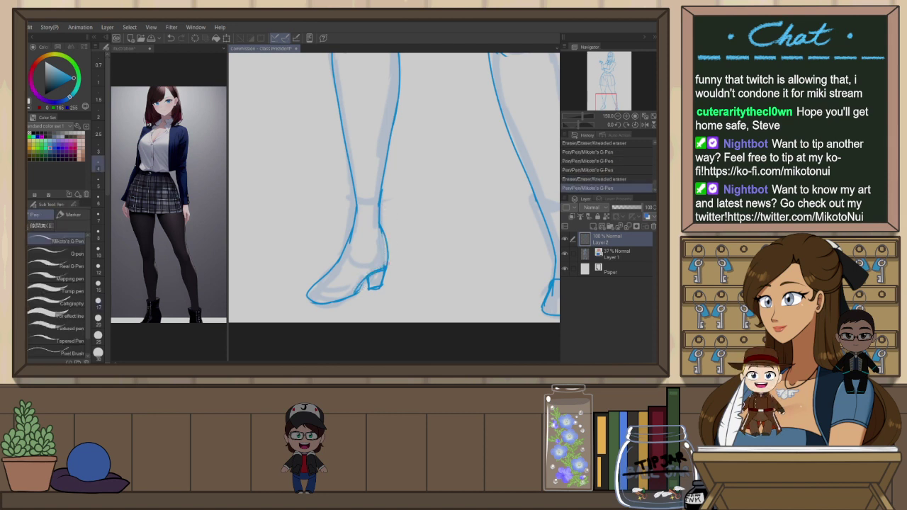
Touch up the pleated skirt's outline and pleat lines with alternating eraser and pen strokes
scroll(456, 227, "down", 5)
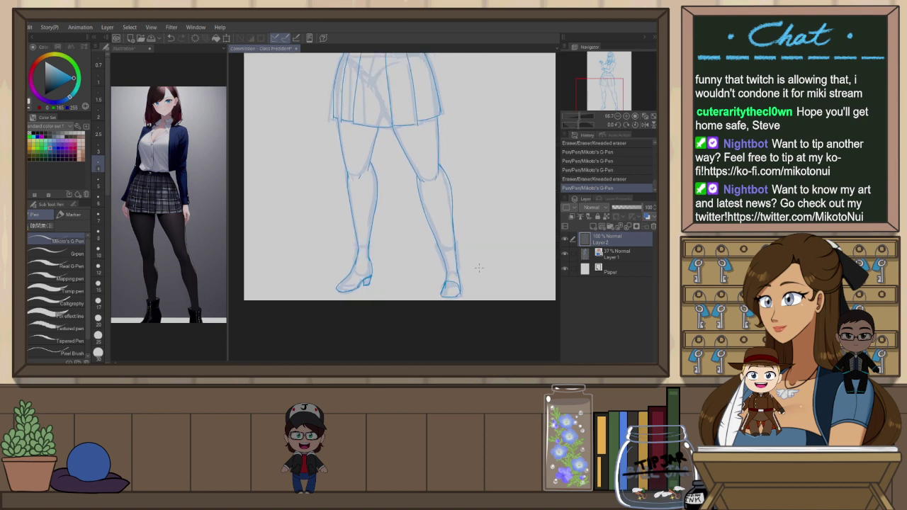
scroll(479, 222, "up", 5)
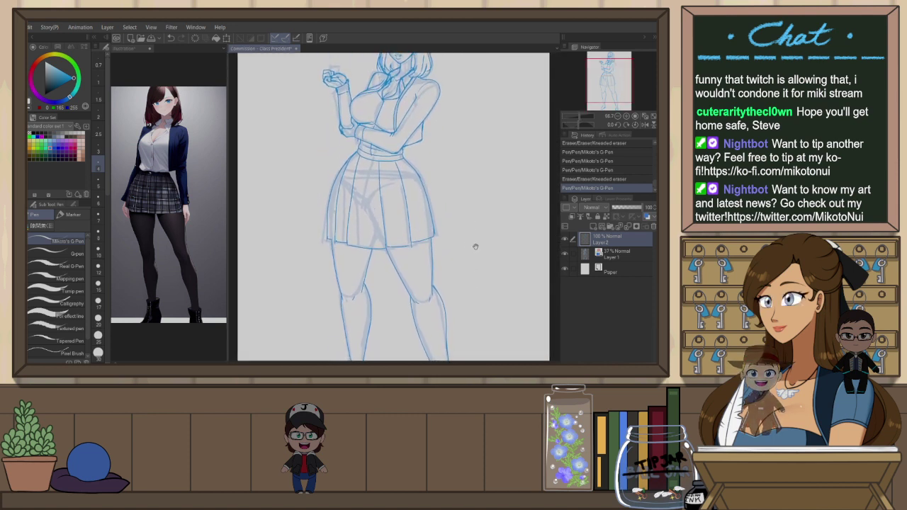
mouse_move(373, 186)
left_mouse_down()
mouse_move(383, 267)
mouse_move(394, 241)
mouse_move(411, 262)
mouse_move(445, 248)
mouse_move(439, 271)
left_mouse_up()
key("e")
key("p")
key("e")
scroll(424, 242, "up", 2)
key("p")
key("e")
key("p")
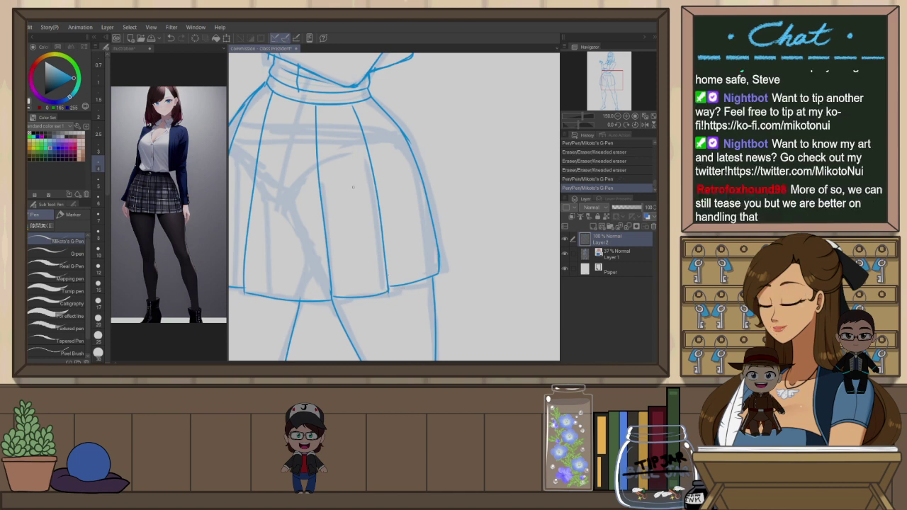
Check the skirt in a mirrored view, restore the normal view, and redraw the last pen line on the skirt
key("h")
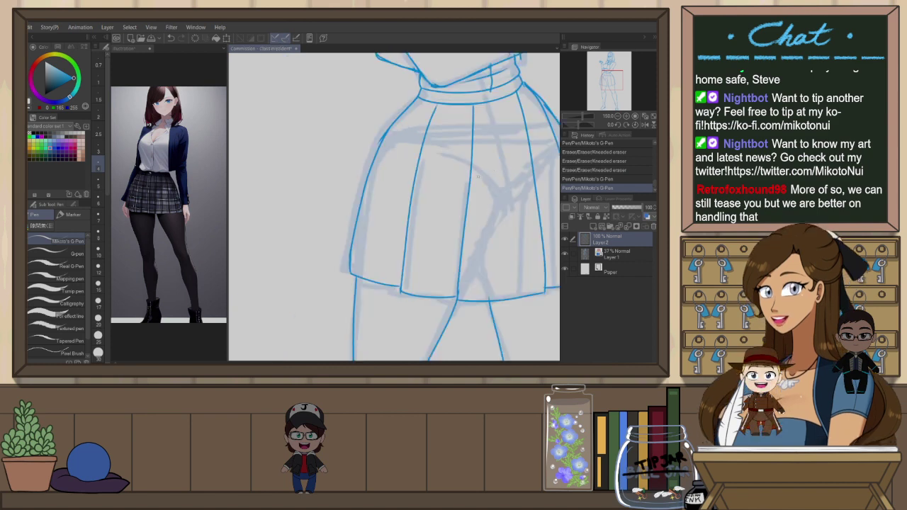
mouse_move(503, 244)
left_mouse_down()
mouse_move(434, 259)
mouse_move(479, 189)
mouse_move(473, 214)
mouse_move(433, 251)
left_mouse_up()
key("ctrl+0")
key("h")
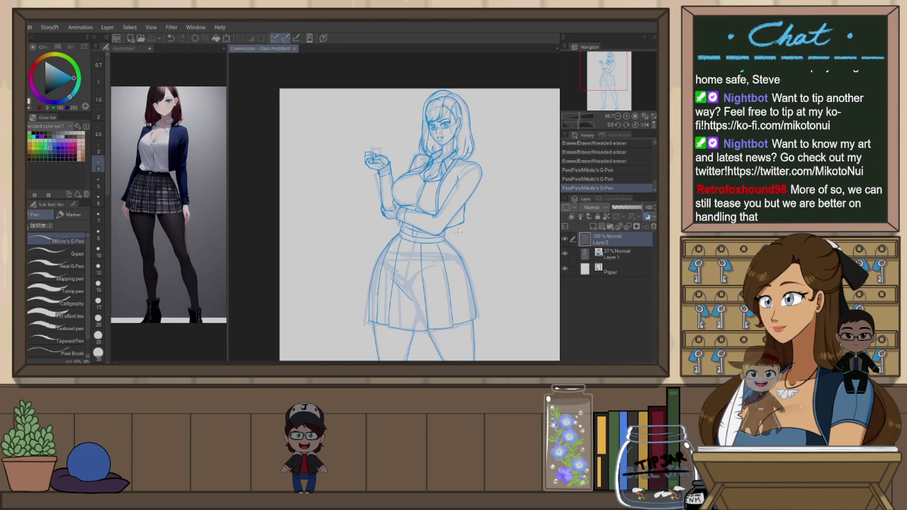
left_click_drag(472, 239, 419, 274)
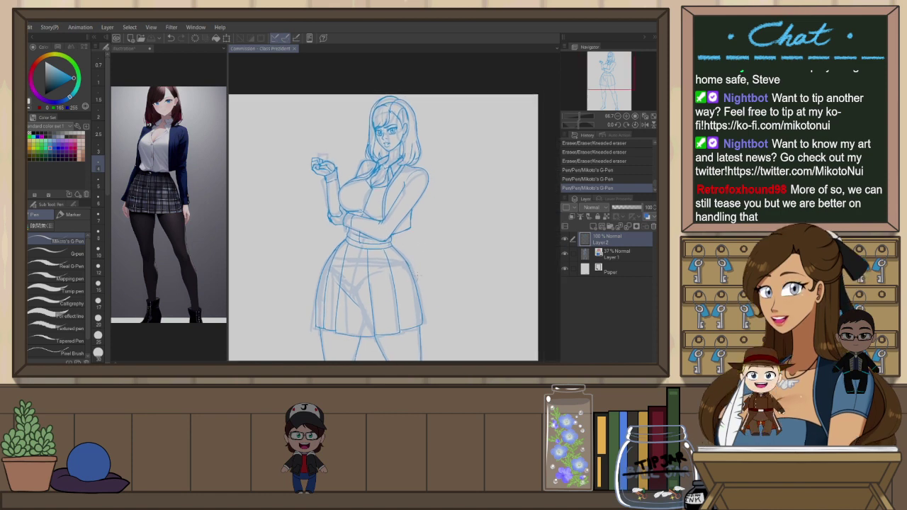
scroll(380, 265, "down", 2)
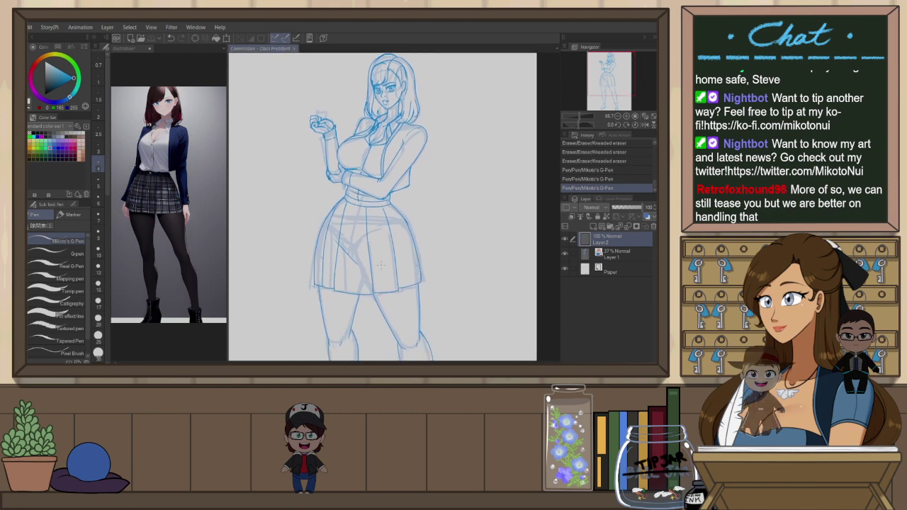
key("ctrl+z")
left_click_drag(358, 254, 392, 237)
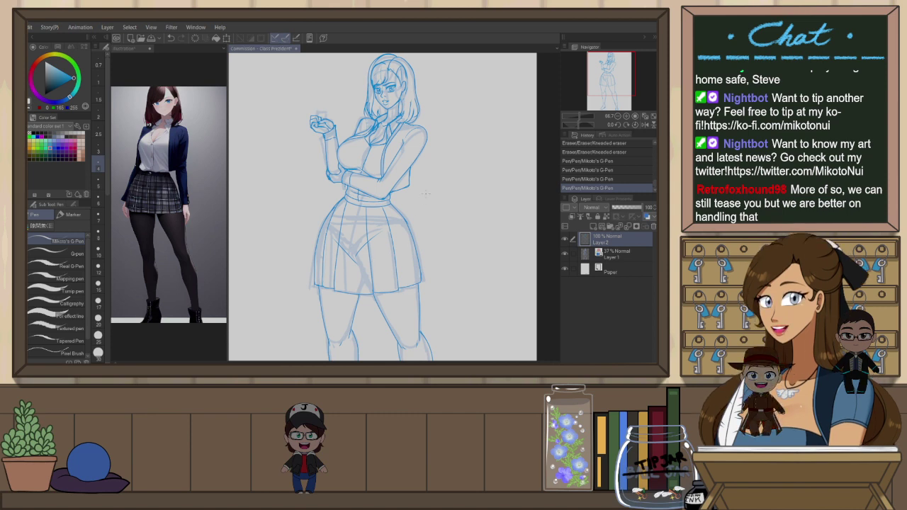
Draw an outer hair strand from cheek level to the hair tips on the raised hand's side
mouse_move(433, 214)
left_mouse_down()
mouse_move(424, 251)
mouse_move(415, 244)
left_mouse_up()
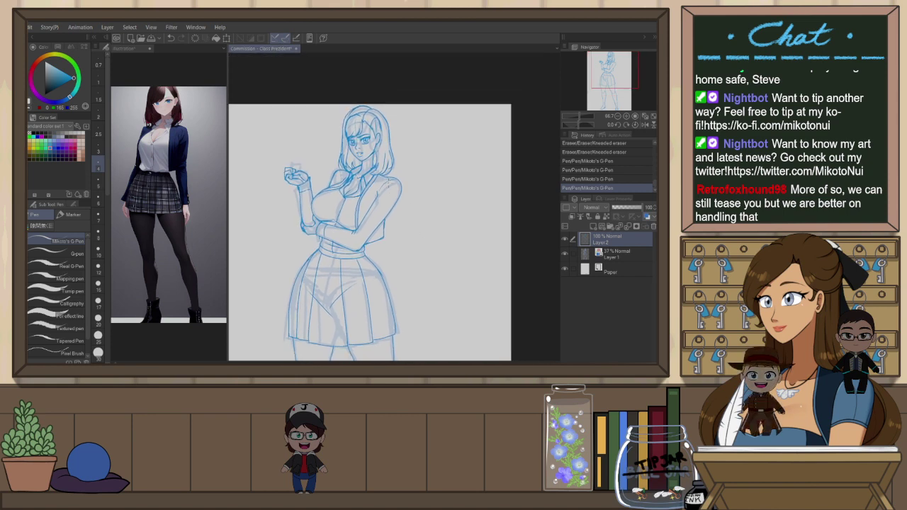
left_click_drag(443, 215, 437, 243)
scroll(335, 162, "up", 2)
left_click_drag(331, 168, 327, 242)
key("ctrl+z")
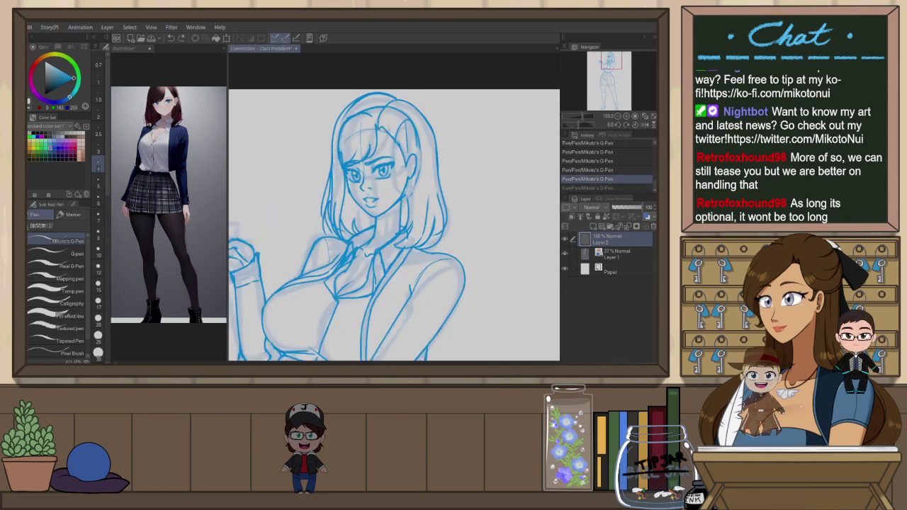
left_click_drag(327, 179, 326, 238)
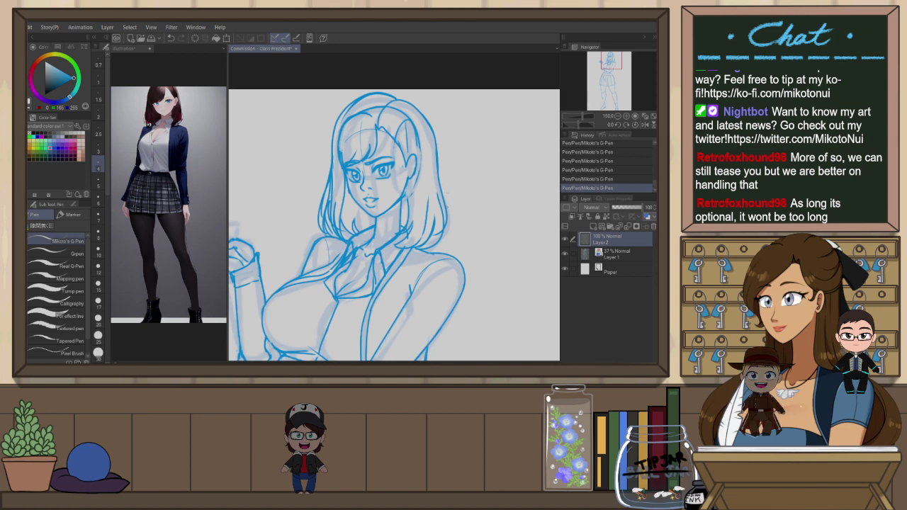
Mirror the canvas and erase the outer hair contour on the ear side of the head
key("h")
key("e")
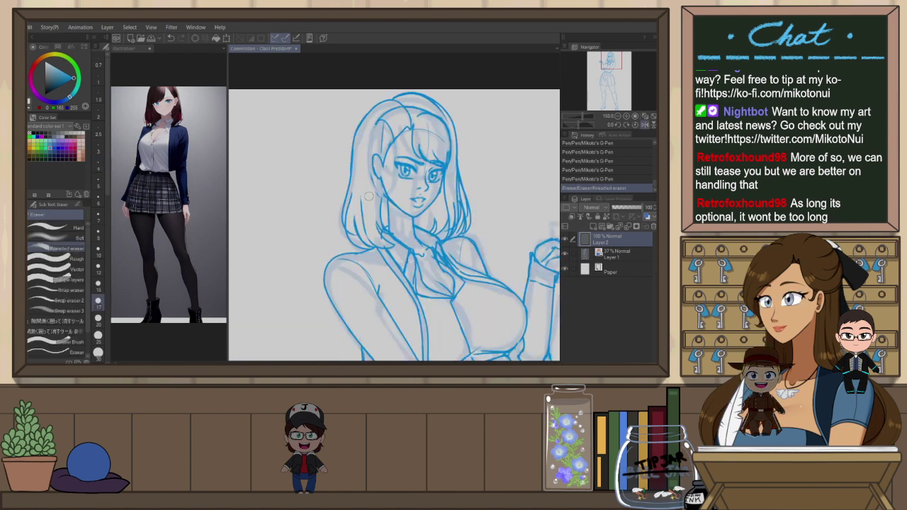
key("p")
key("e")
left_click_drag(368, 112, 351, 186)
left_click_drag(355, 146, 349, 190)
Redraw the ear-side outer hair contour, comparing strokes with undo and redo, then restore the normal view
key("p")
left_click_drag(374, 111, 352, 186)
key("ctrl+z")
left_click_drag(374, 111, 352, 185)
key("ctrl+z")
key("ctrl+y")
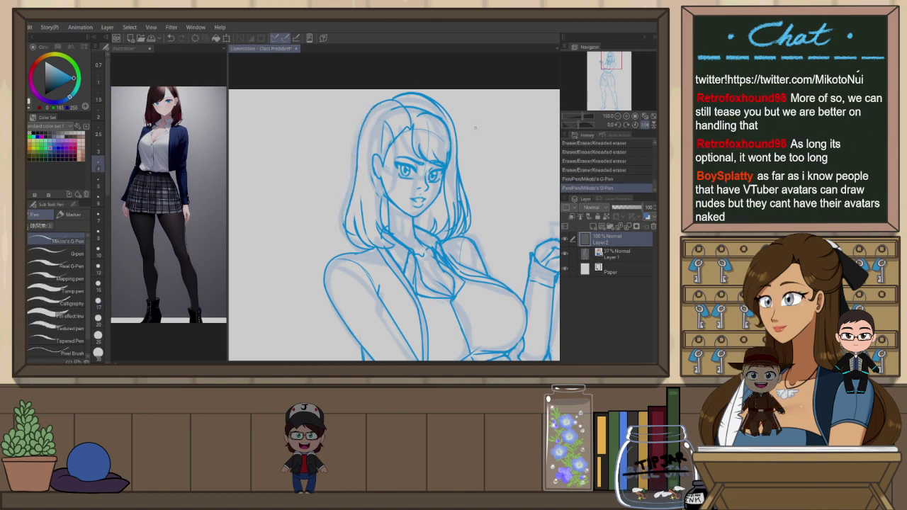
key("ctrl+z")
key("ctrl+z")
left_click_drag(375, 106, 357, 180)
key("ctrl+z")
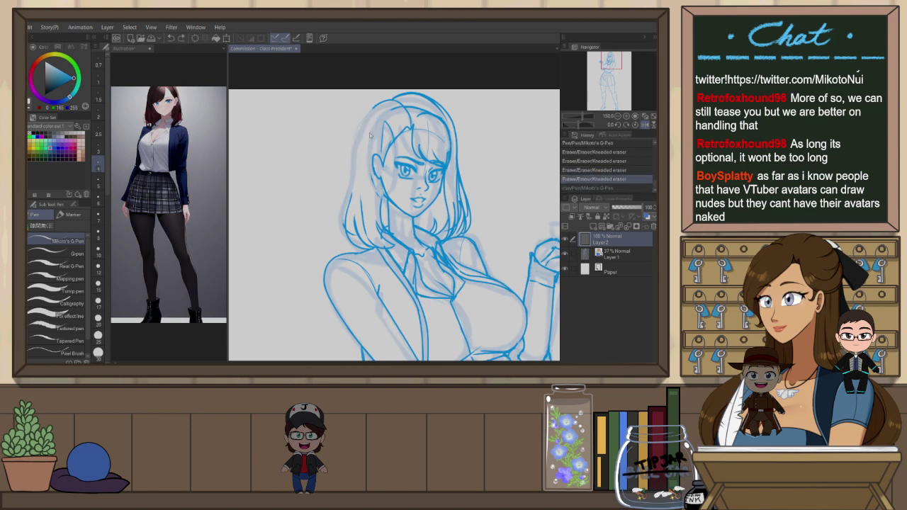
key("ctrl+y")
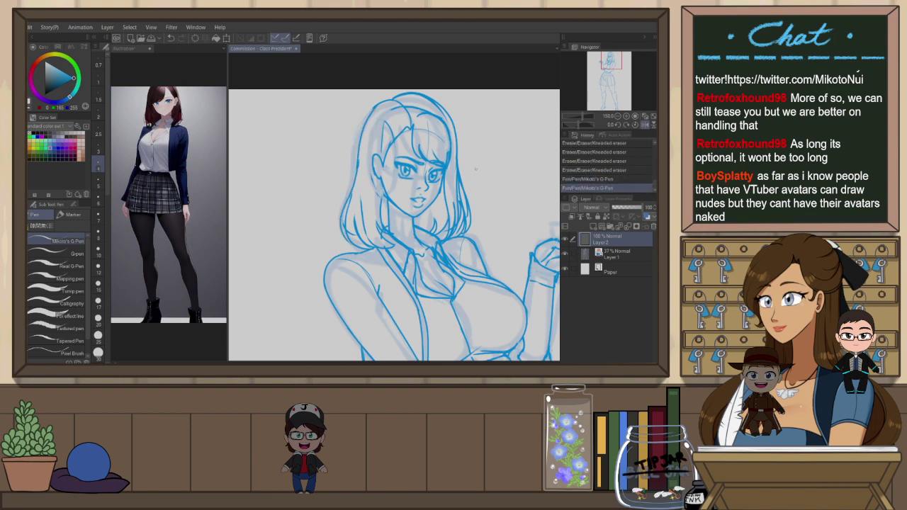
left_click_drag(471, 169, 435, 202)
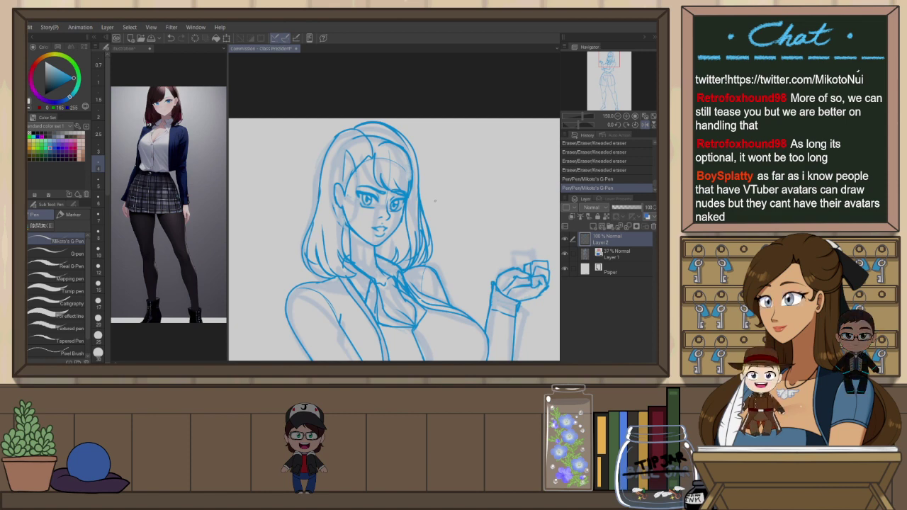
left_click_drag(438, 197, 423, 203)
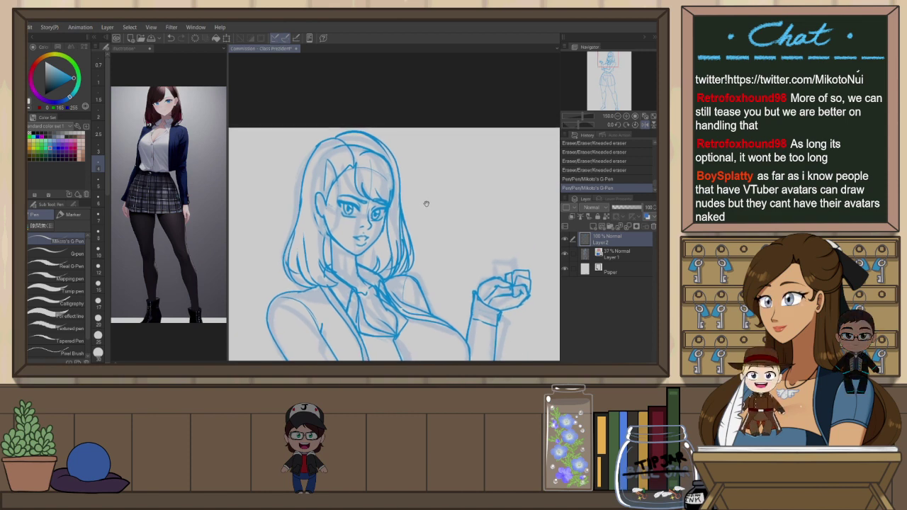
key("h")
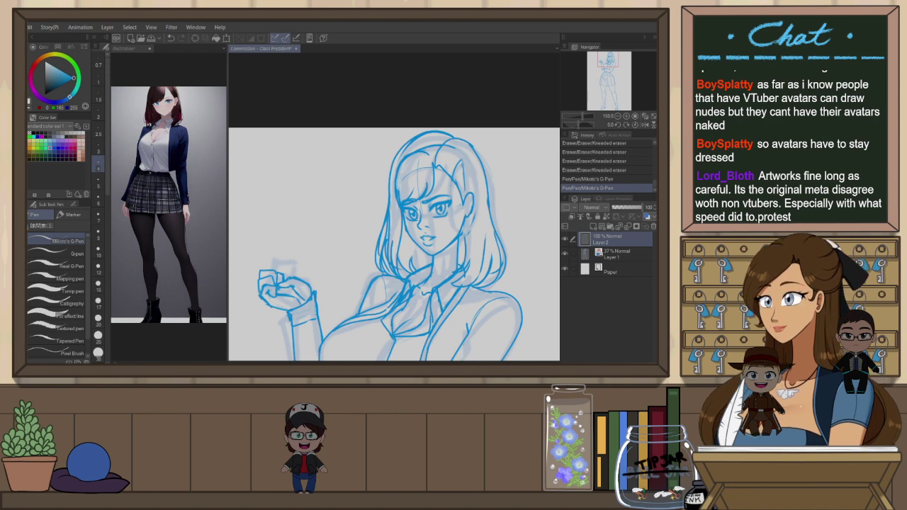
Erase rough lines beside the hair parting and touch up the hair strands with the pen
key("e")
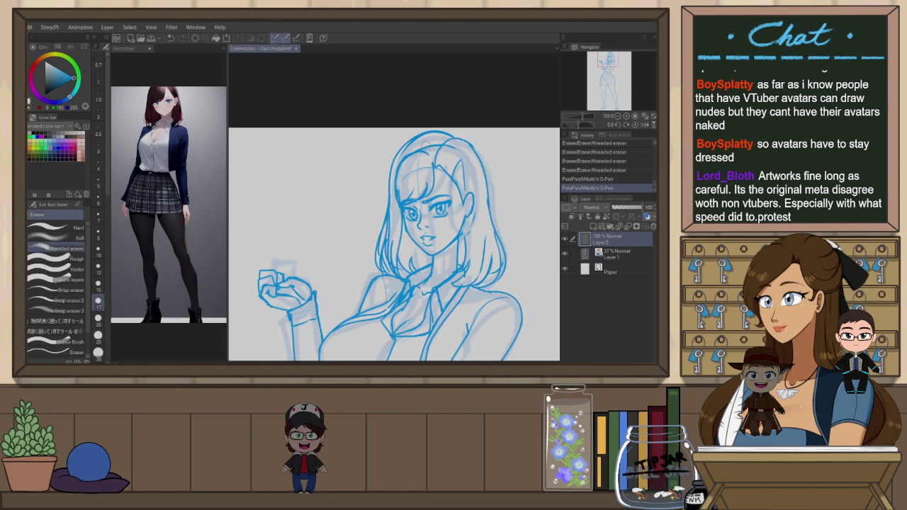
mouse_move(445, 149)
left_mouse_down()
mouse_move(467, 154)
mouse_move(449, 154)
mouse_move(462, 184)
left_mouse_up()
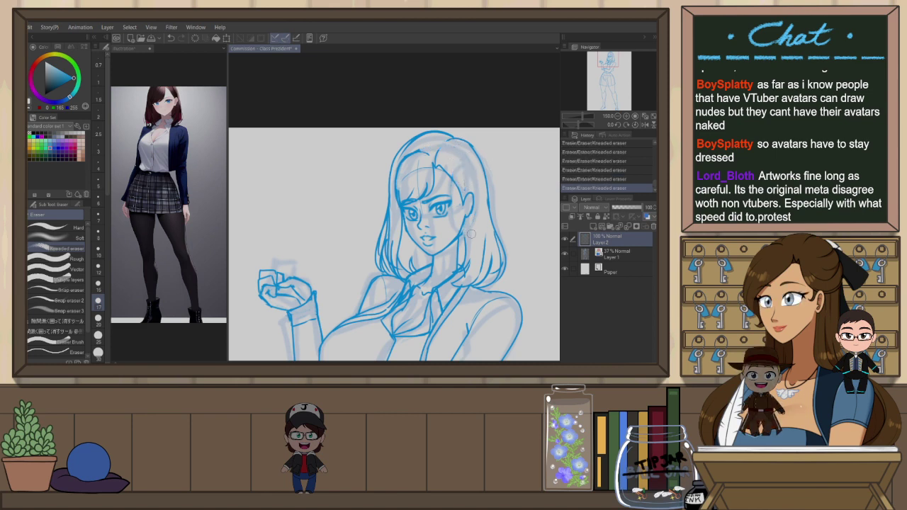
key("p")
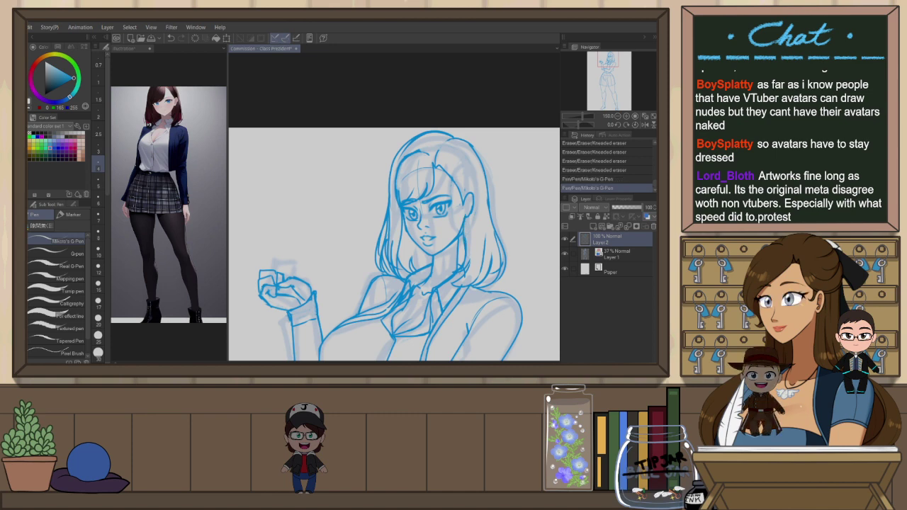
key("e")
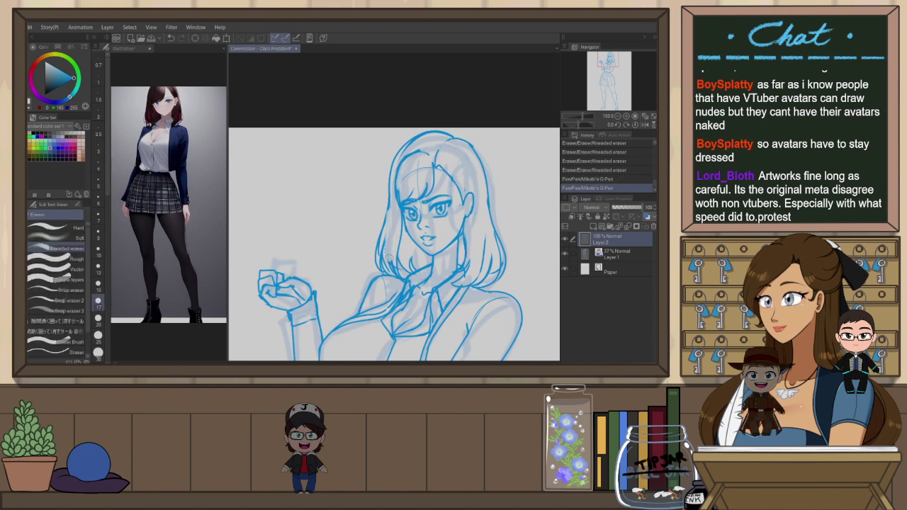
key("p")
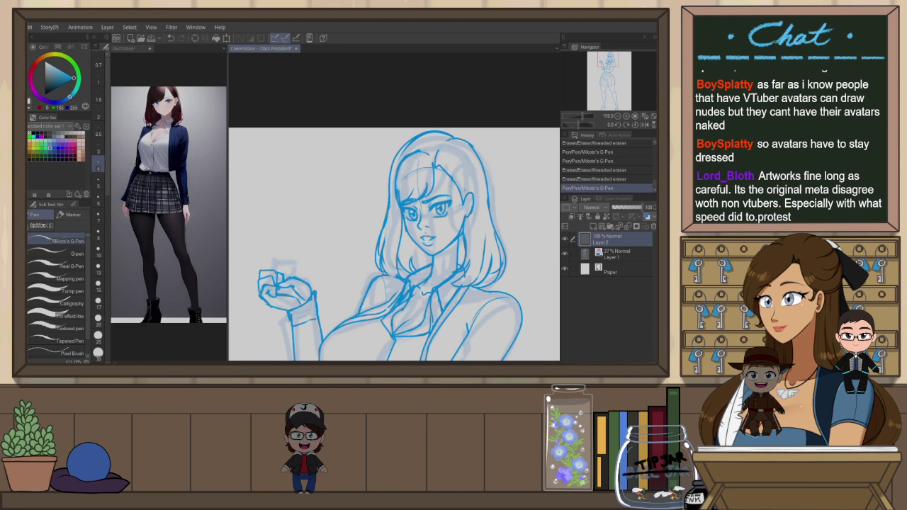
Rework the crown outline and inner hair line above the forehead, erasing old lines and undoing unsuitable strokes
left_click_drag(404, 162, 398, 189)
key("ctrl+z")
key("ctrl+y")
key("e")
mouse_move(406, 148)
left_mouse_down()
mouse_move(401, 206)
mouse_move(429, 133)
left_mouse_up()
key("p")
left_click_drag(394, 158, 433, 136)
scroll(430, 135, "up", 3)
key("ctrl+z")
left_click_drag(345, 195, 434, 128)
key("ctrl+z")
scroll(428, 147, "down", 3)
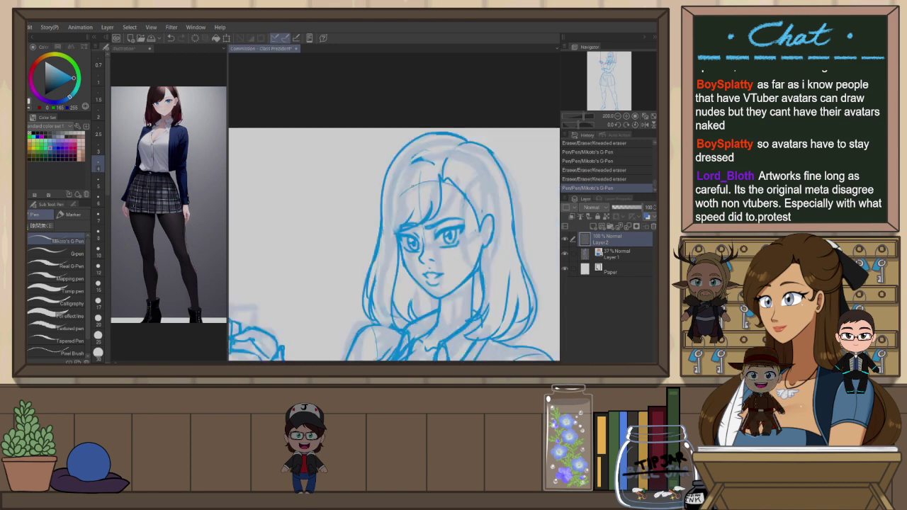
Try strand lines from the parting down beside the face, undo them, and erase the short leftover line near the parting
left_click_drag(413, 164, 394, 231)
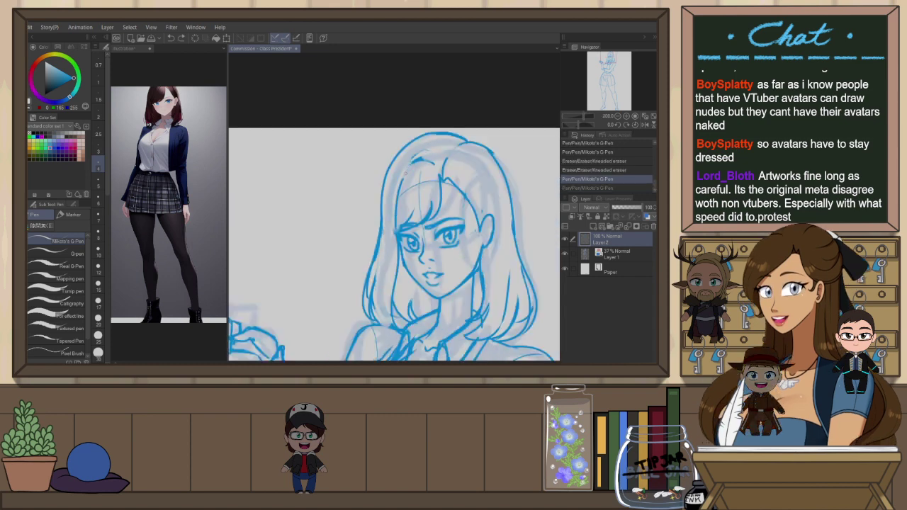
key("ctrl+z")
left_click_drag(412, 163, 396, 229)
key("ctrl+z")
mouse_move(411, 165)
left_mouse_down()
mouse_move(397, 231)
mouse_move(411, 170)
mouse_move(479, 149)
left_mouse_up()
key("ctrl+z")
key("ctrl+z")
key("e")
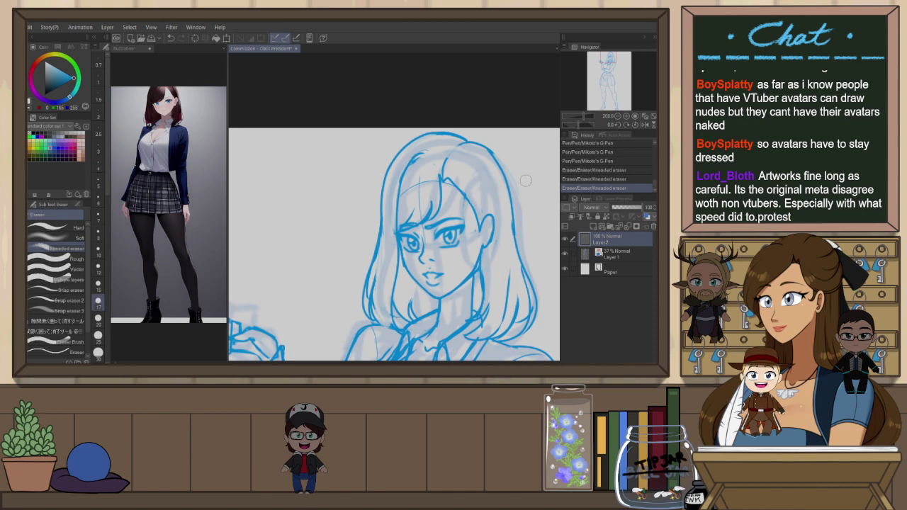
Save the sketch and check the head and upper body in a mirrored view, then restore the normal view
key("h")
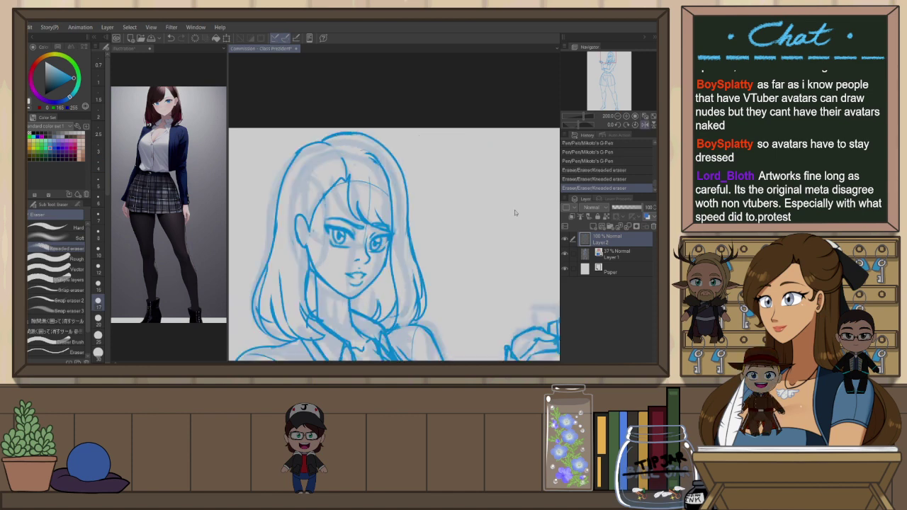
key("ctrl+s")
left_click_drag(448, 305, 454, 213)
key("ctrl+minus")
key("ctrl+minus")
left_click_drag(445, 284, 447, 303)
scroll(411, 127, "up", 1)
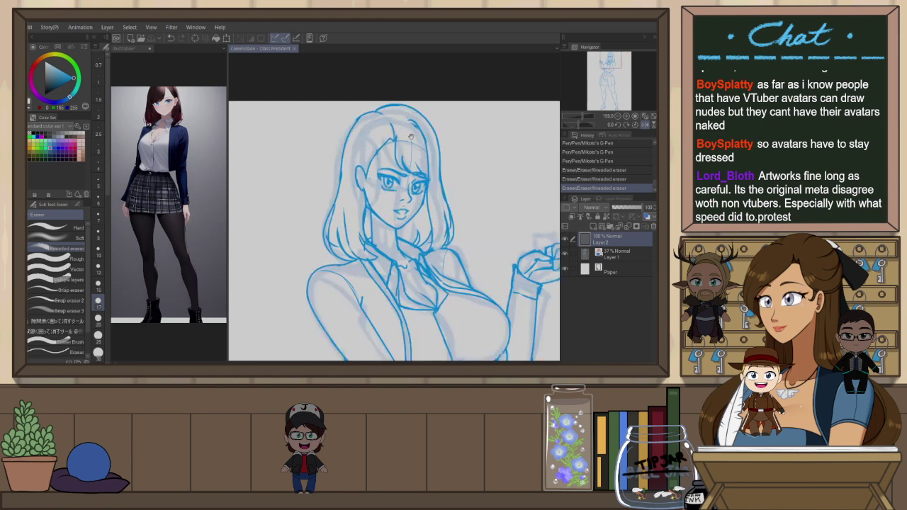
left_click_drag(426, 127, 428, 181)
key("h")
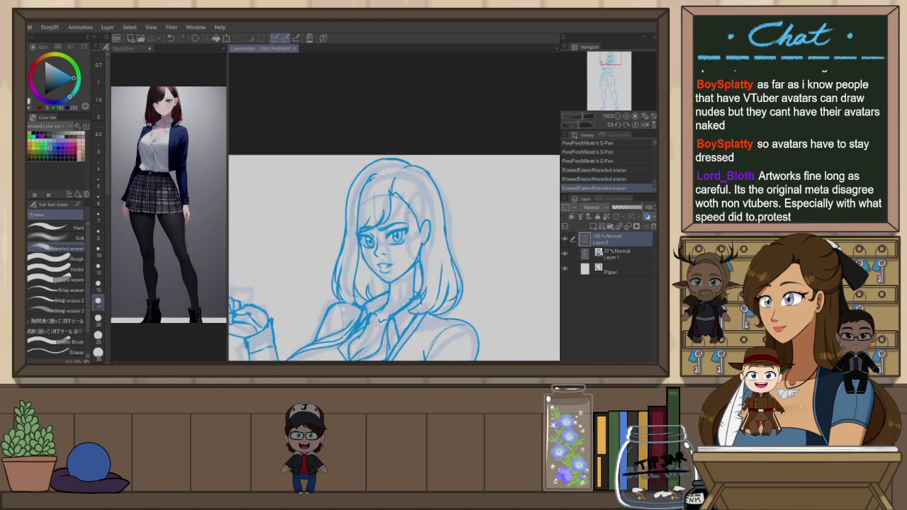
Erase the rough curve over the forehead and redraw the fringe strand on the raised hand's side
left_click_drag(389, 193, 373, 214)
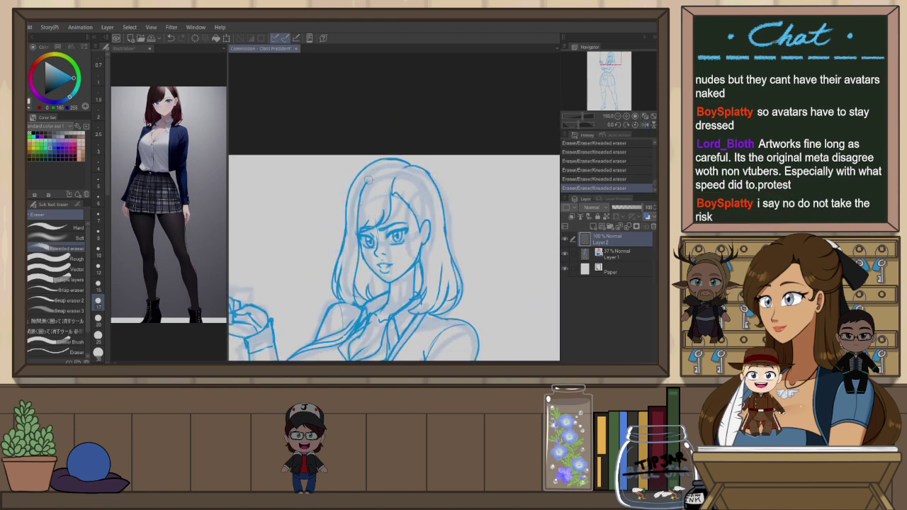
key("p")
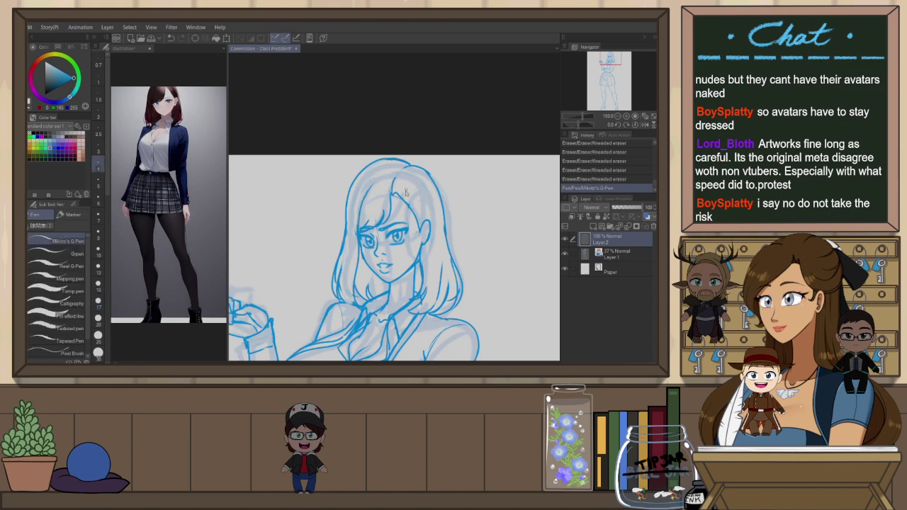
key("ctrl+z")
left_click_drag(366, 190, 357, 225)
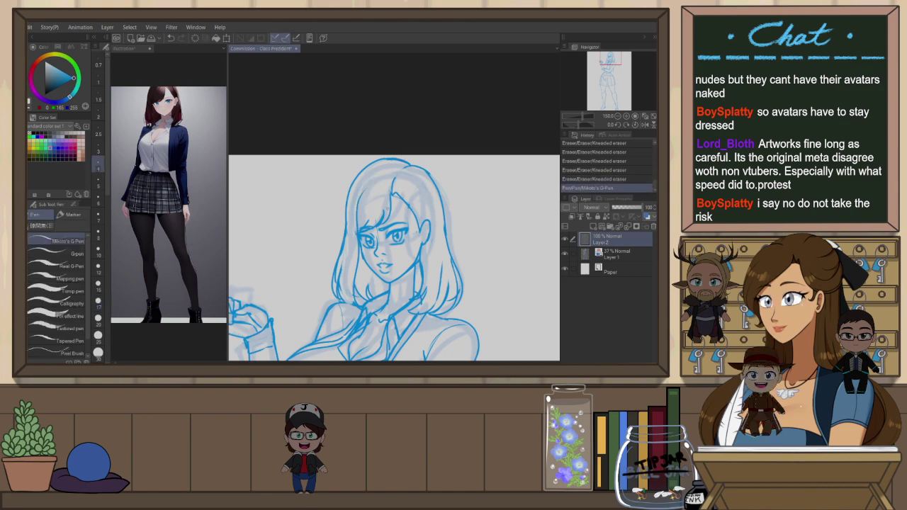
Check the face in a mirrored view and retry the inner hair line beside the fringe on the raised-hand side
key("h")
key("h")
left_click_drag(367, 185, 358, 205)
key("ctrl+z")
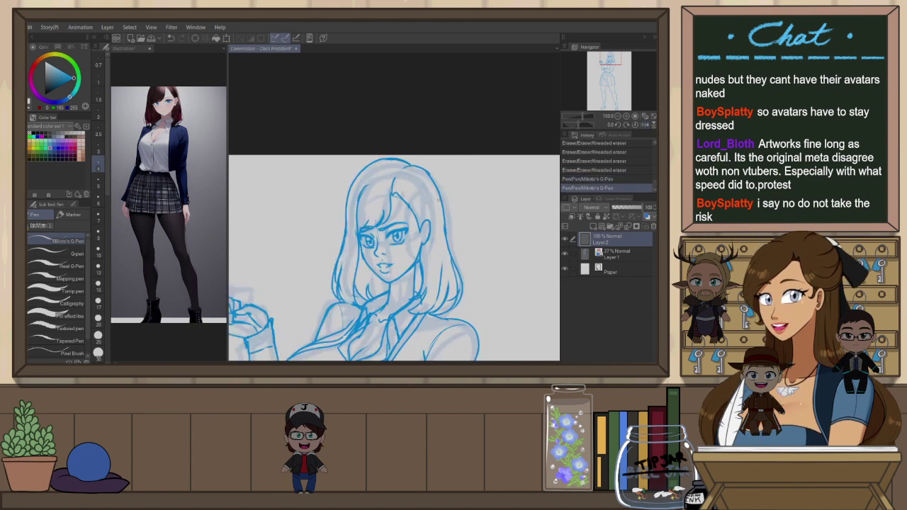
key("h")
key("h")
Erase and rework the ear outline and the hair line beside it, undoing unsuitable strokes
key("e")
left_click_drag(430, 225, 432, 247)
scroll(427, 232, "up", 3)
left_click_drag(426, 210, 416, 173)
left_click_drag(417, 243, 413, 246)
mouse_move(407, 177)
left_mouse_down()
mouse_move(415, 197)
mouse_move(421, 187)
mouse_move(398, 193)
mouse_move(428, 208)
left_mouse_up()
key("p")
key("ctrl+z")
mouse_move(403, 247)
left_mouse_down()
mouse_move(417, 240)
mouse_move(419, 220)
mouse_move(420, 237)
mouse_move(428, 202)
left_mouse_up()
key("ctrl+z")
key("ctrl+z")
key("ctrl+z")
key("ctrl+z")
left_click_drag(404, 246, 427, 206)
key("ctrl+z")
left_click_drag(402, 246, 428, 199)
key("e")
scroll(427, 198, "down", 2)
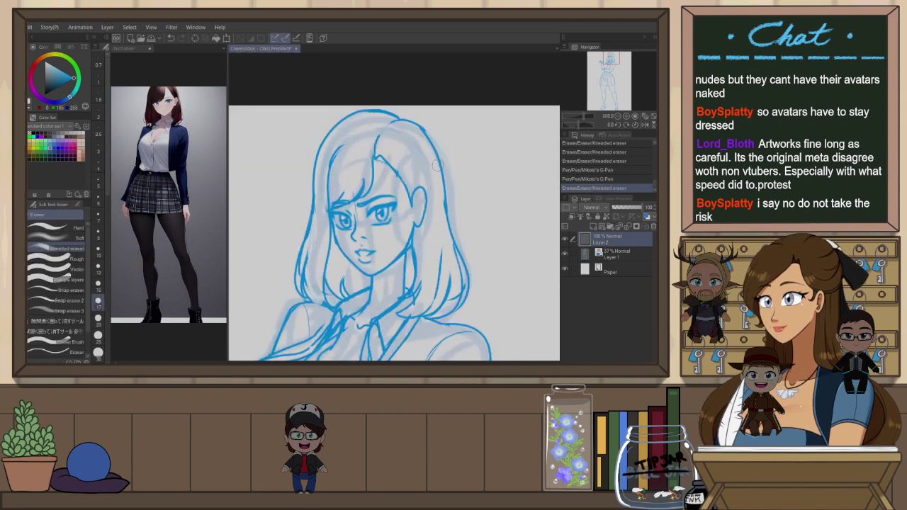
Erase the top of the crown outline and redraw it as a smoother curve up to the parting
key("p")
scroll(443, 206, "down", 1)
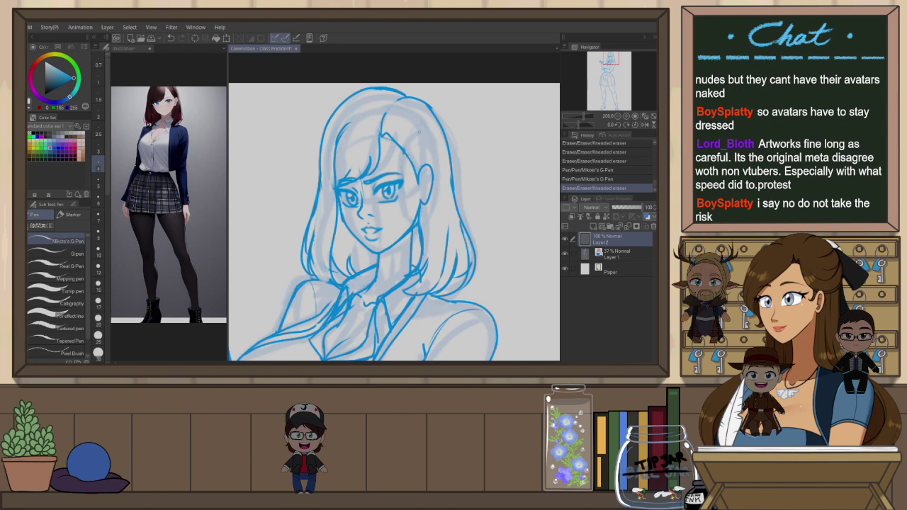
scroll(452, 210, "down", 1)
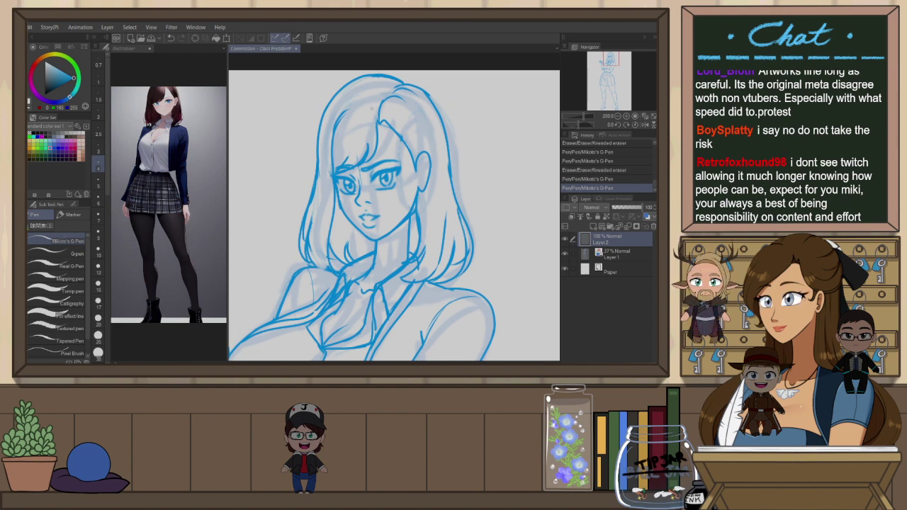
key("e")
mouse_move(383, 80)
left_mouse_down()
mouse_move(343, 98)
mouse_move(382, 72)
left_mouse_up()
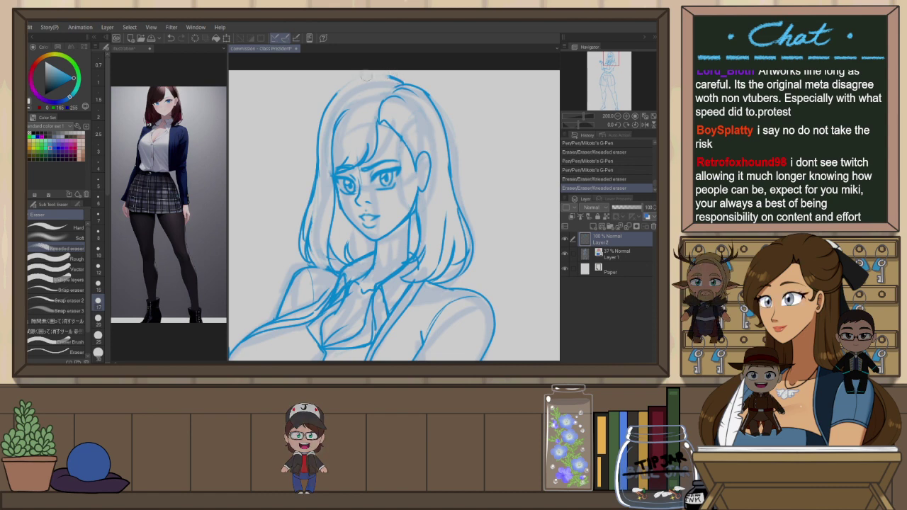
key("p")
left_click_drag(334, 93, 395, 76)
key("ctrl+z")
key("ctrl+z")
left_click_drag(331, 96, 401, 79)
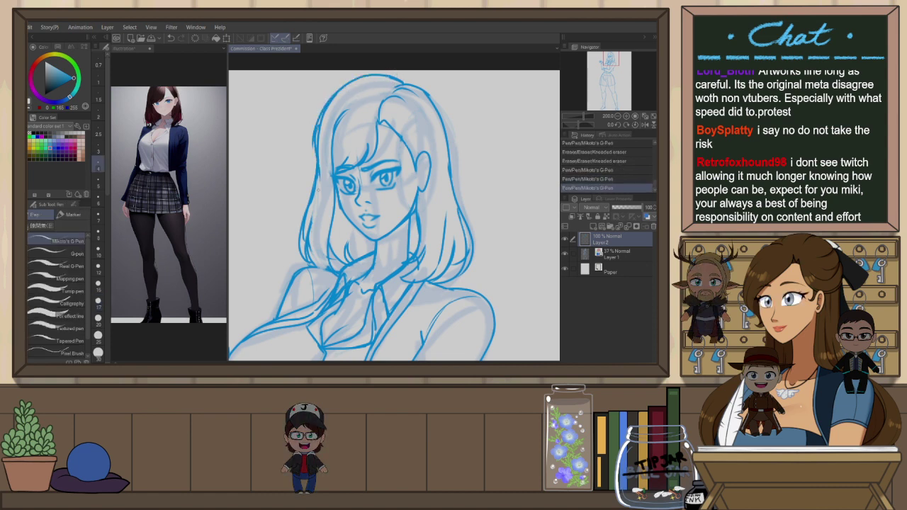
Undo the last crown stroke, then erase and redraw the outer hair outline down the raised-hand side
key("ctrl+z")
key("e")
left_click_drag(316, 177, 342, 87)
key("p")
left_click_drag(317, 156, 336, 94)
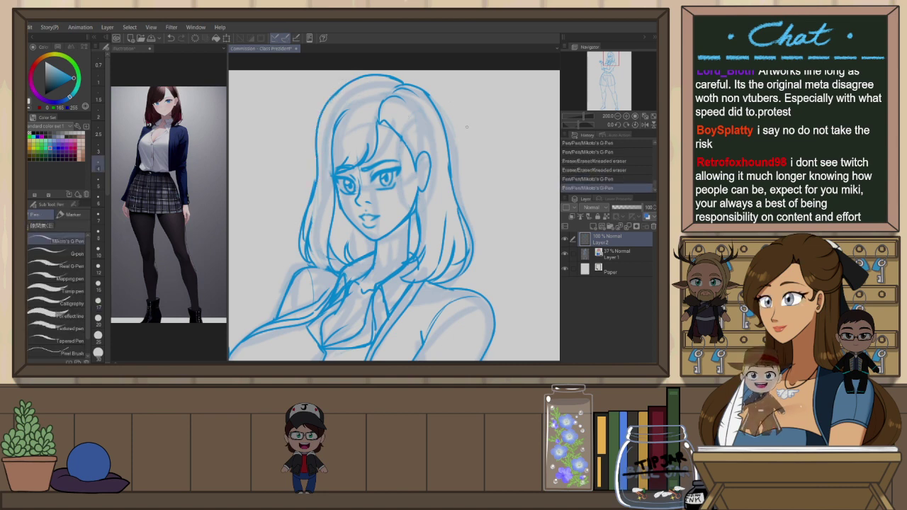
Mirror the view, erase and redraw the outer hair outline on the folded-arm side, and restore the normal view
scroll(471, 127, "down", 2)
key("h")
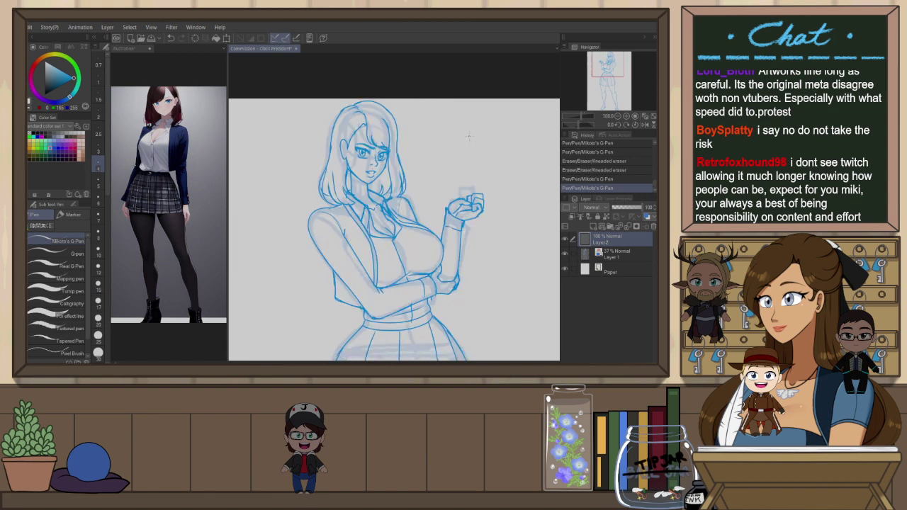
scroll(345, 116, "up", 2)
key("e")
mouse_move(345, 108)
left_mouse_down()
mouse_move(326, 136)
mouse_move(319, 179)
left_mouse_up()
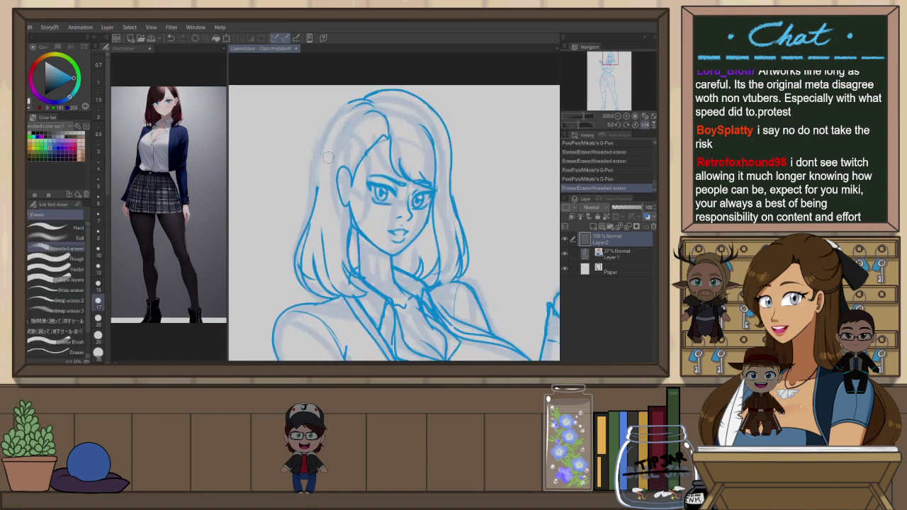
key("p")
left_click_drag(336, 111, 317, 169)
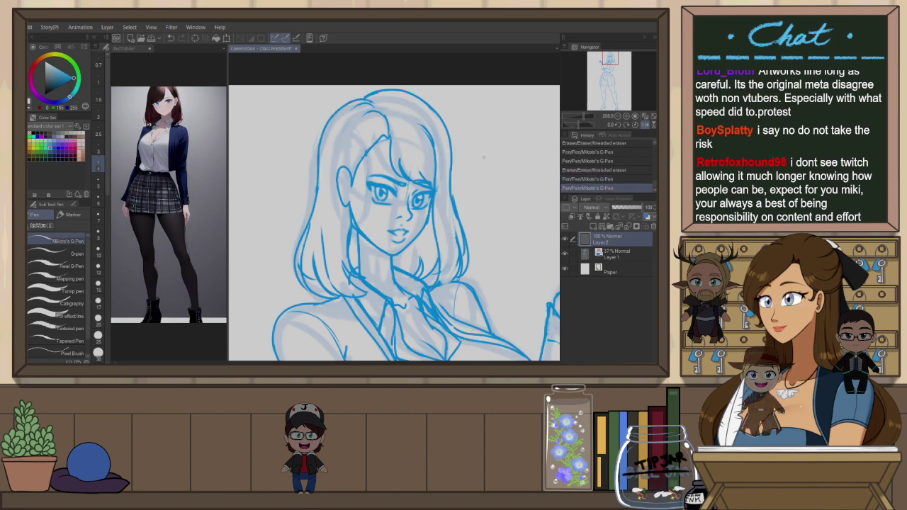
key("h")
Erase and retouch the jacket's front and sleeve lines on the folded-arm side, undoing the stroke tried near the jacket's lower end
scroll(479, 165, "down", 1)
left_click_drag(471, 330, 466, 168)
scroll(462, 211, "down", 1)
left_click_drag(465, 254, 462, 193)
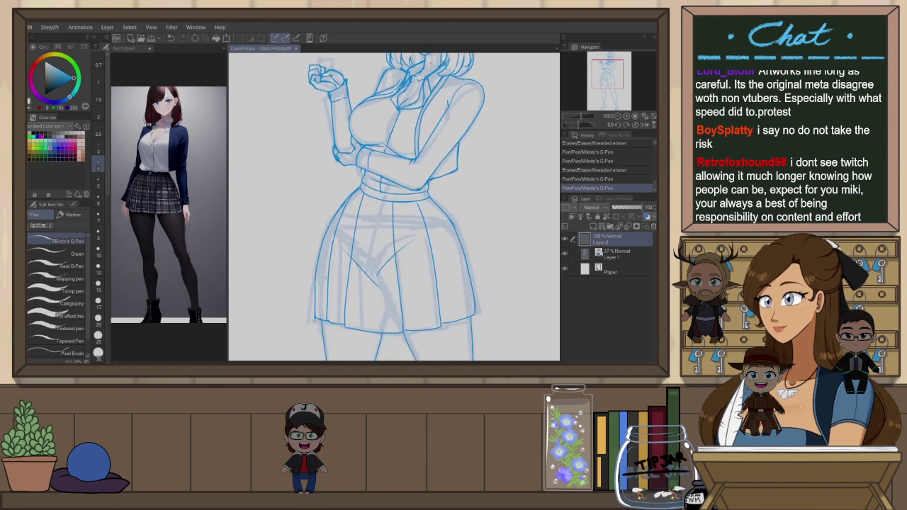
scroll(454, 90, "up", 2)
key("e")
mouse_move(454, 92)
left_mouse_down()
mouse_move(418, 146)
mouse_move(420, 135)
mouse_move(399, 224)
left_mouse_up()
key("p")
left_click_drag(446, 100, 451, 110)
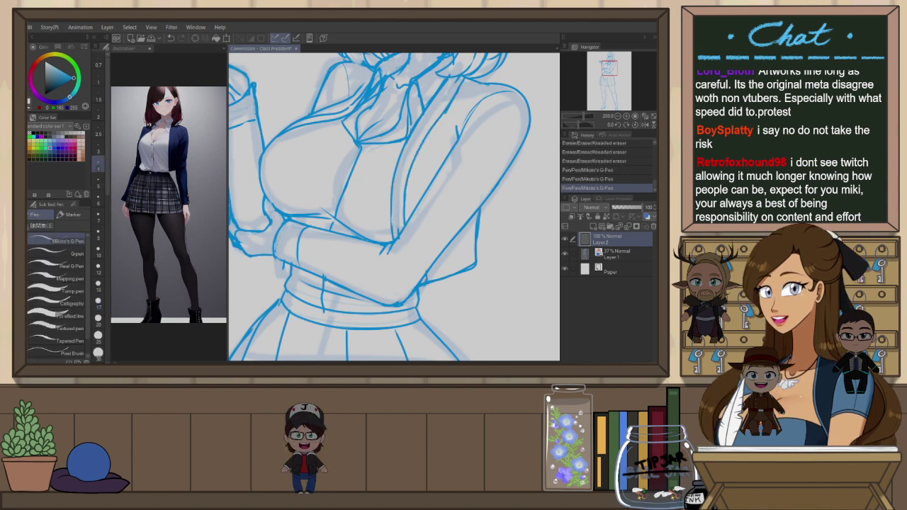
key("e")
key("p")
mouse_move(395, 241)
left_mouse_down()
mouse_move(418, 203)
mouse_move(409, 271)
left_mouse_up()
key("ctrl+z")
scroll(421, 229, "down", 1)
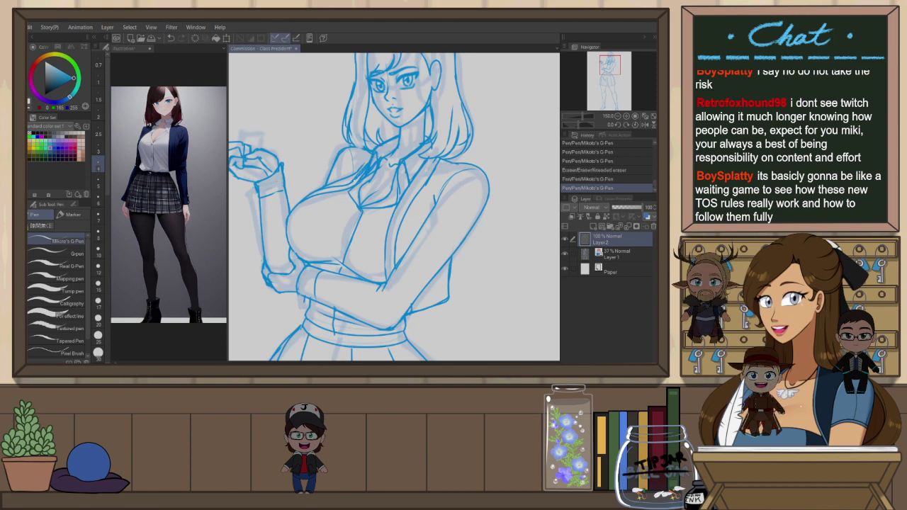
Rework the shoulder and collar lines below the hair on the raised-hand side, undoing unsuitable strokes
key("e")
left_click_drag(372, 163, 349, 180)
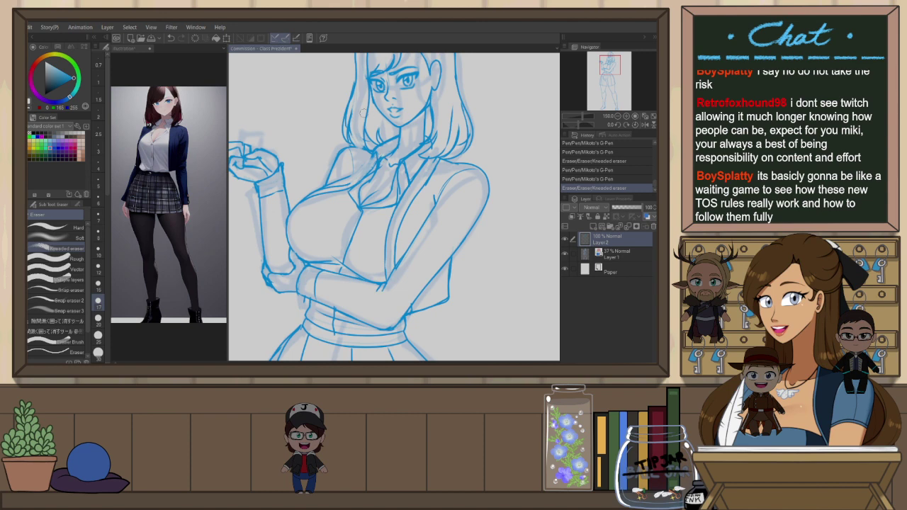
key("p")
key("ctrl+z")
mouse_move(373, 154)
left_mouse_down()
mouse_move(356, 183)
mouse_move(338, 179)
left_mouse_up()
key("ctrl+z")
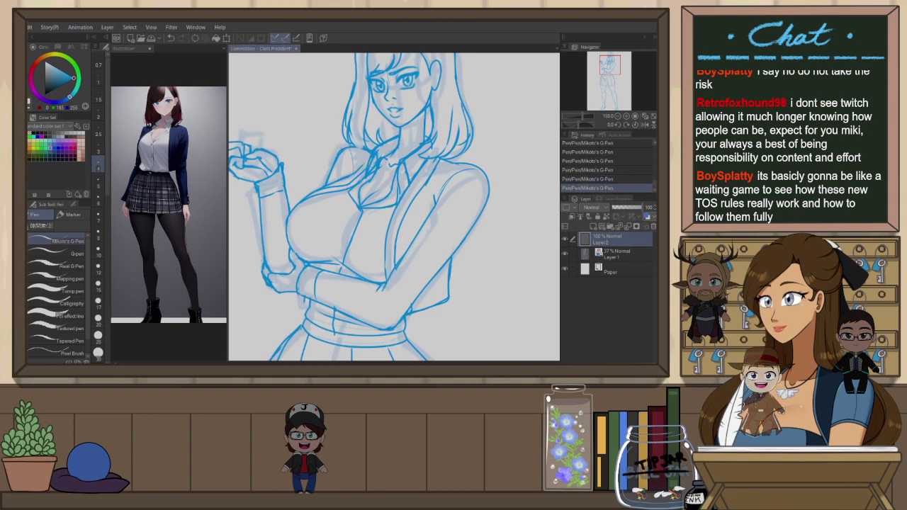
left_click_drag(397, 157, 382, 211)
key("ctrl+z")
left_click_drag(340, 169, 335, 188)
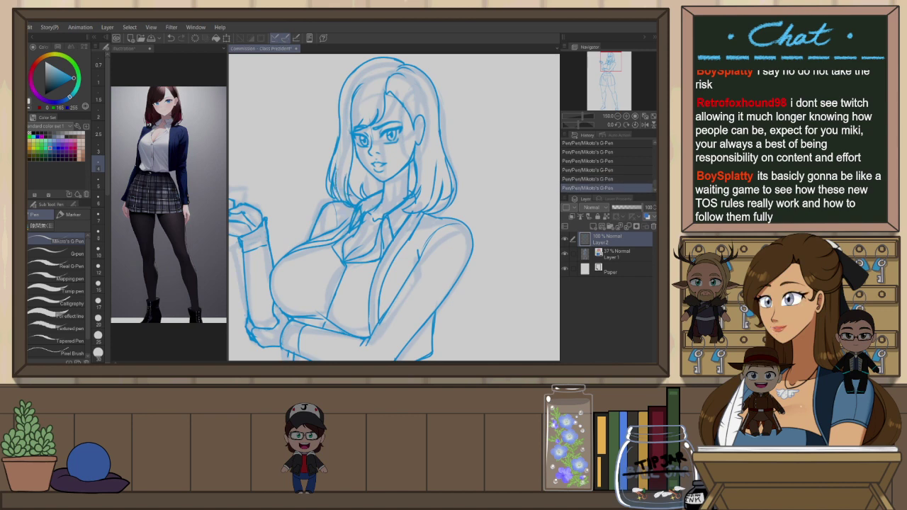
Retouch the hair edge on the raised-hand side and rework the lines around the ear and neck, undoing unsuitable strokes
key("e")
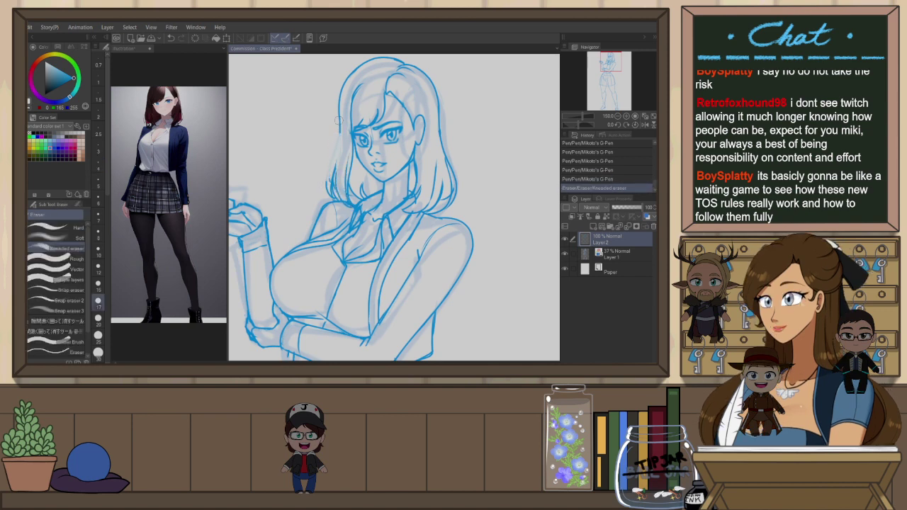
key("p")
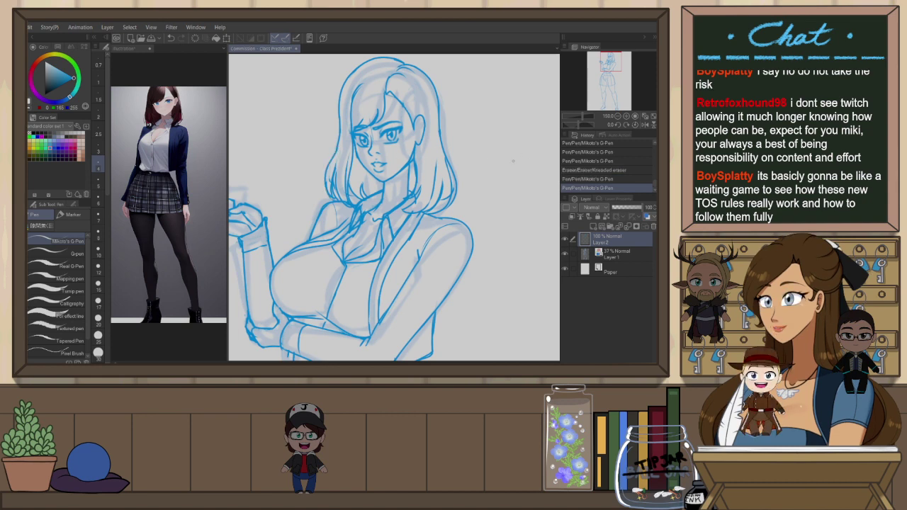
key("e")
left_click_drag(425, 106, 413, 127)
key("p")
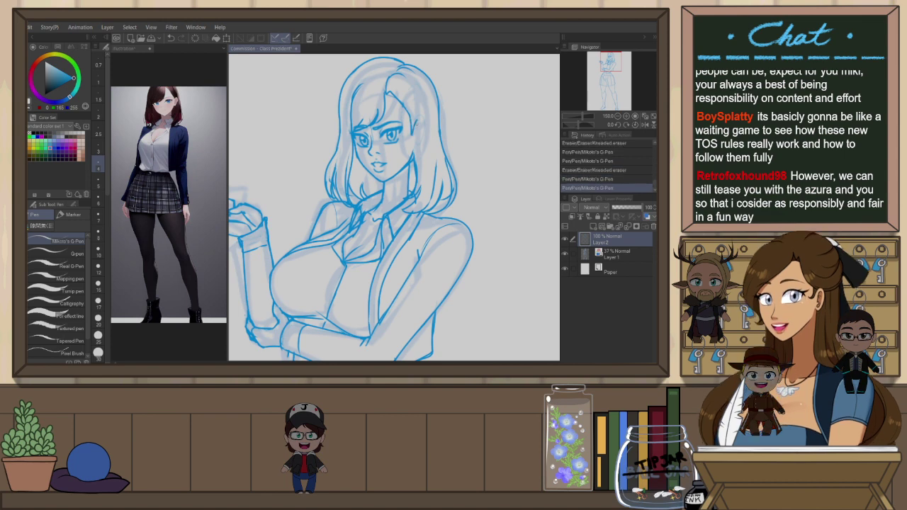
mouse_move(412, 118)
left_mouse_down()
mouse_move(412, 139)
mouse_move(423, 135)
mouse_move(416, 146)
mouse_move(415, 123)
mouse_move(424, 132)
mouse_move(416, 145)
left_mouse_up()
key("ctrl+z")
key("ctrl+z")
key("ctrl+z")
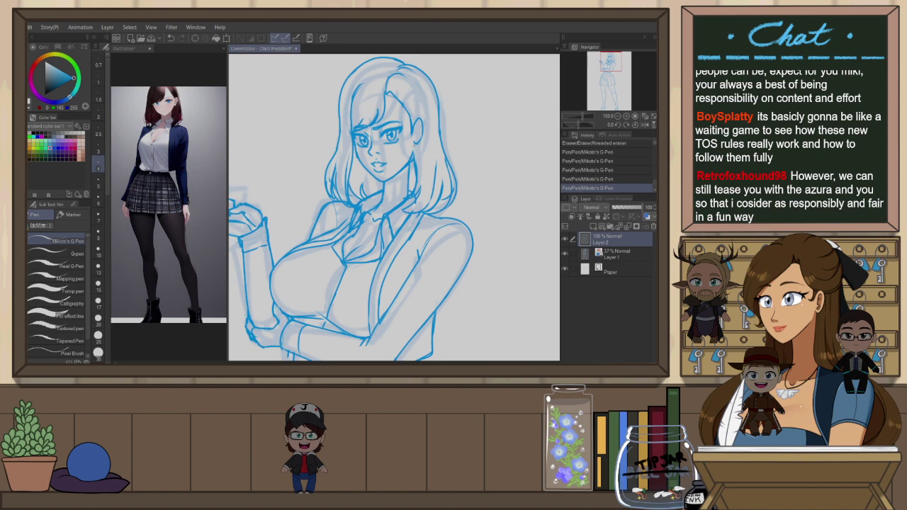
key("ctrl+z")
left_click_drag(416, 147, 416, 170)
Mirror the view, then erase and redraw the lower hair strands and outer hair edge on the folded-arm side
key("h")
key("e")
left_click_drag(341, 193, 346, 201)
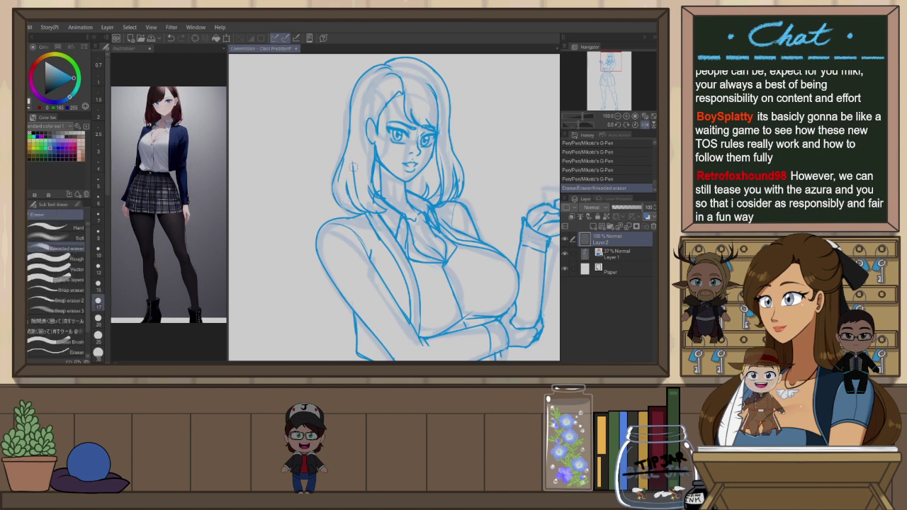
key("p")
left_click_drag(346, 151, 360, 202)
key("ctrl+z")
key("e")
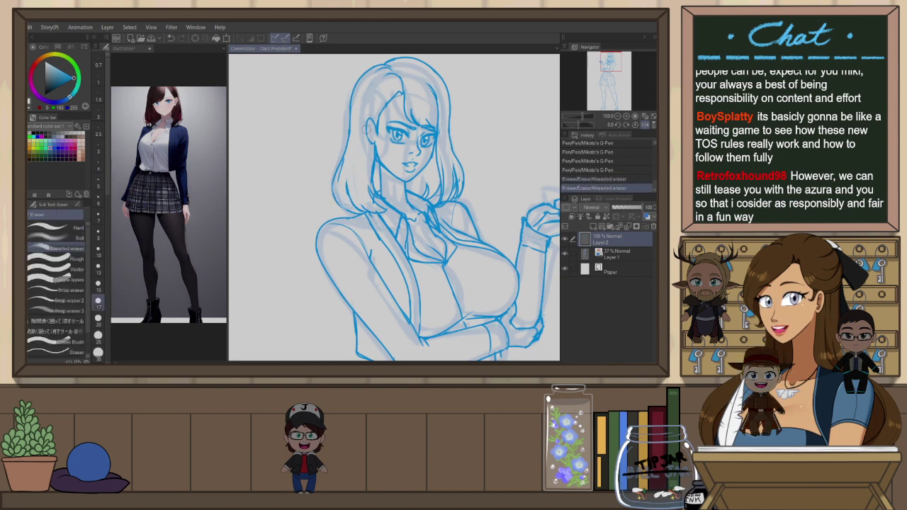
key("p")
key("ctrl+z")
left_click_drag(358, 166, 362, 205)
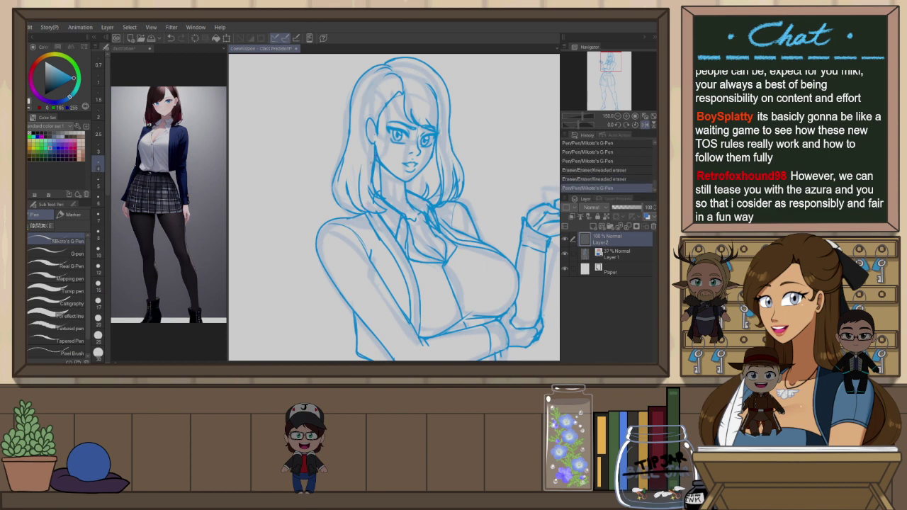
left_click_drag(342, 165, 335, 195)
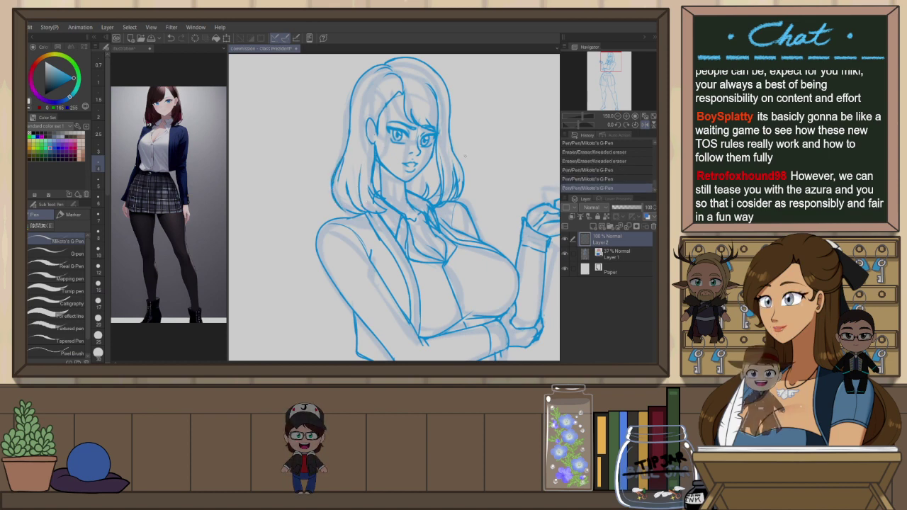
Add a short strand line beside the neck in the hair on the raised-hand side
left_click_drag(496, 160, 482, 179)
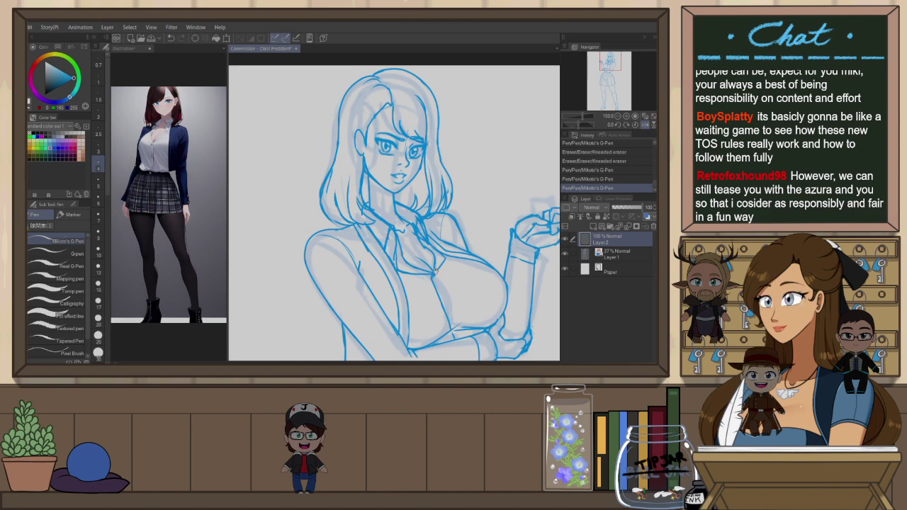
left_click_drag(436, 268, 434, 204)
left_click_drag(442, 250, 423, 292)
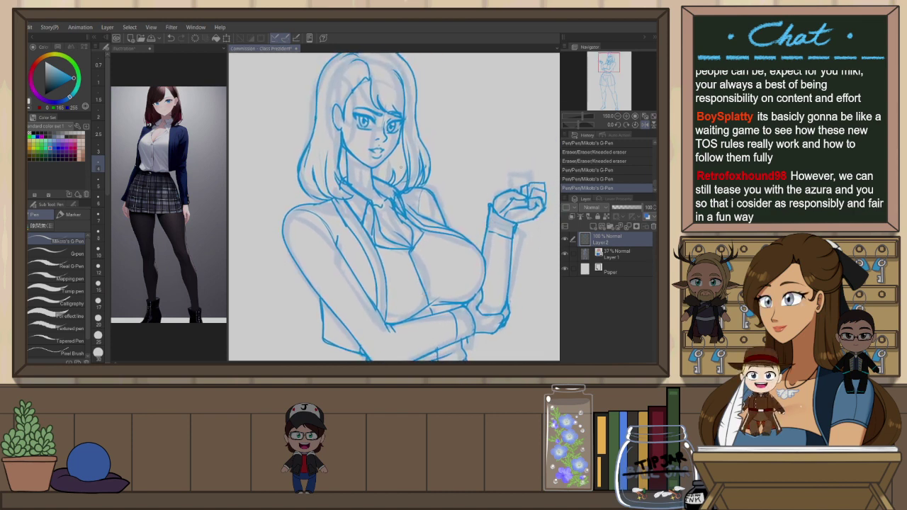
left_click_drag(396, 152, 395, 179)
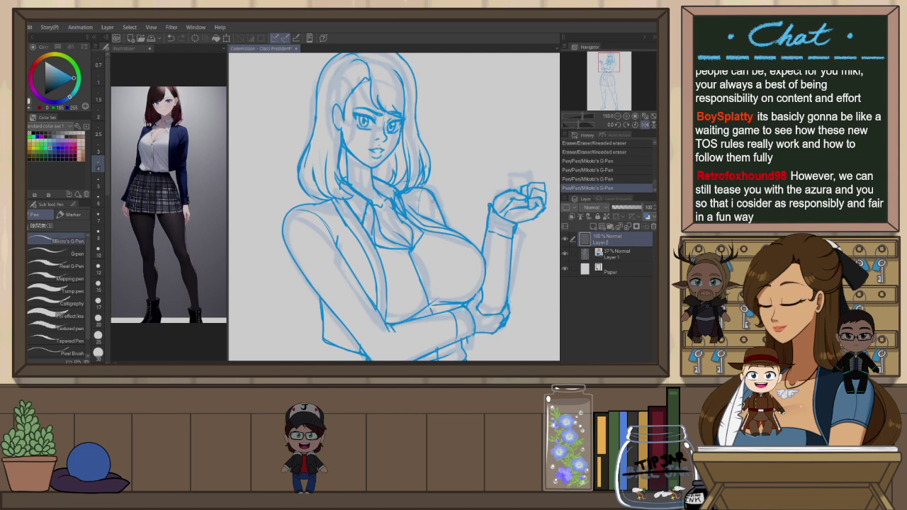
Draw the boot's top edge and outer shaft line above the ankle of the front-facing foot, undoing unsuitable strokes
scroll(394, 207, "down", 2)
scroll(492, 239, "up", 3)
left_click_drag(473, 195, 478, 158)
scroll(348, 300, "up", 2)
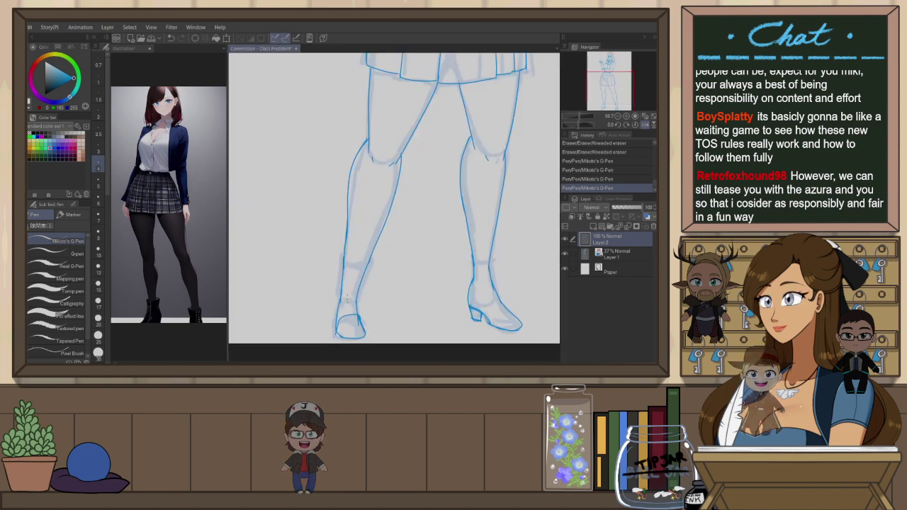
scroll(349, 299, "up", 2)
mouse_move(345, 215)
left_mouse_down()
mouse_move(342, 253)
mouse_move(380, 261)
mouse_move(335, 251)
left_mouse_up()
key("ctrl+z")
mouse_move(335, 251)
left_mouse_down()
mouse_move(334, 283)
mouse_move(337, 251)
left_mouse_up()
key("ctrl+z")
key("ctrl+z")
left_click_drag(337, 251, 335, 285)
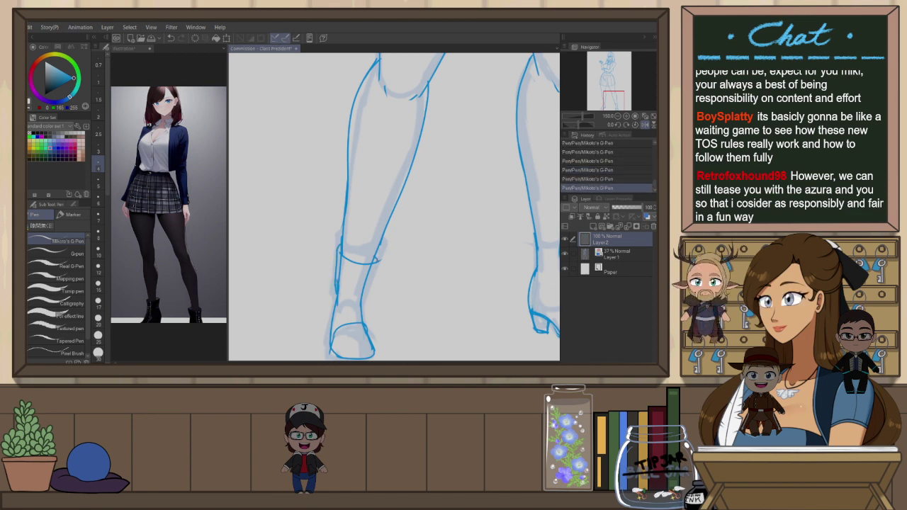
Erase the leg line below the boot's top edge and redraw the inner shaft line of the front-facing boot
key("e")
left_click(378, 271)
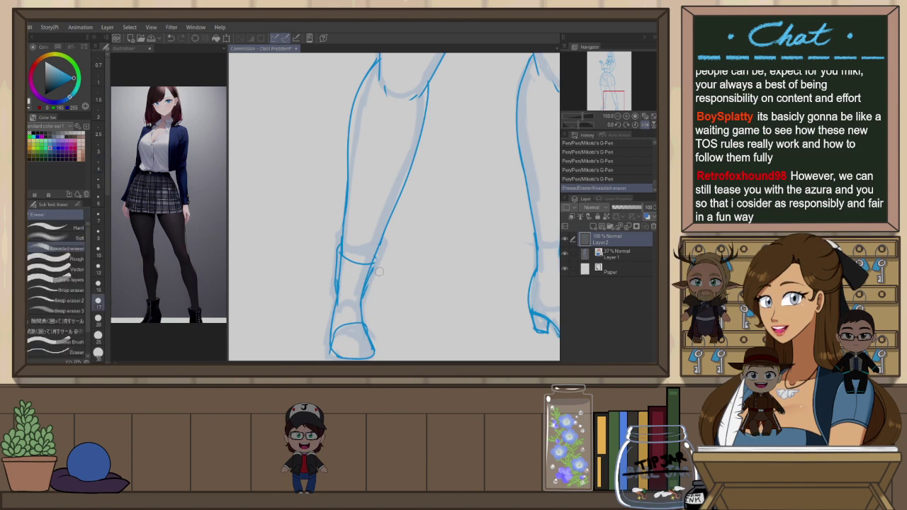
key("p")
key("ctrl+z")
left_click_drag(369, 291, 363, 305)
key("ctrl+z")
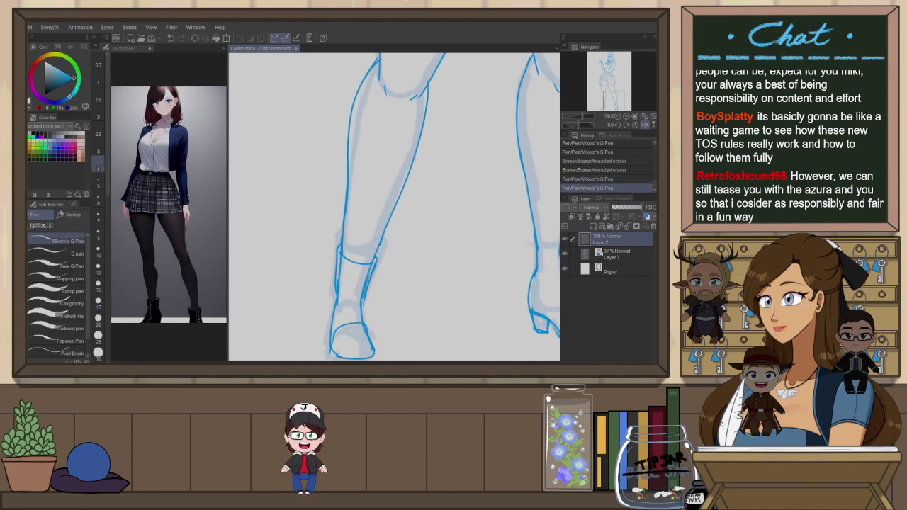
Restore the normal view, then erase and redraw the inner shaft line at the front-facing boot's cuff
key("e")
key("h")
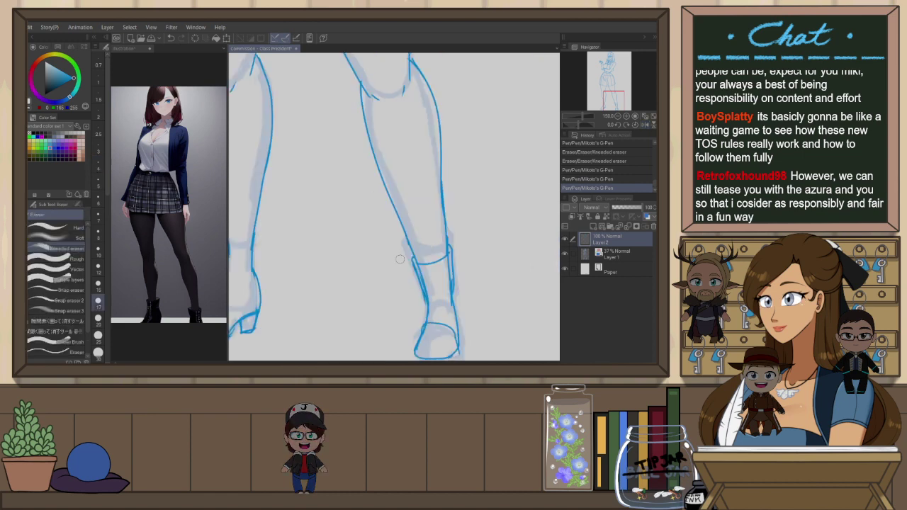
left_click_drag(418, 281, 423, 303)
key("p")
mouse_move(416, 269)
left_mouse_down()
mouse_move(429, 311)
mouse_move(411, 249)
left_mouse_up()
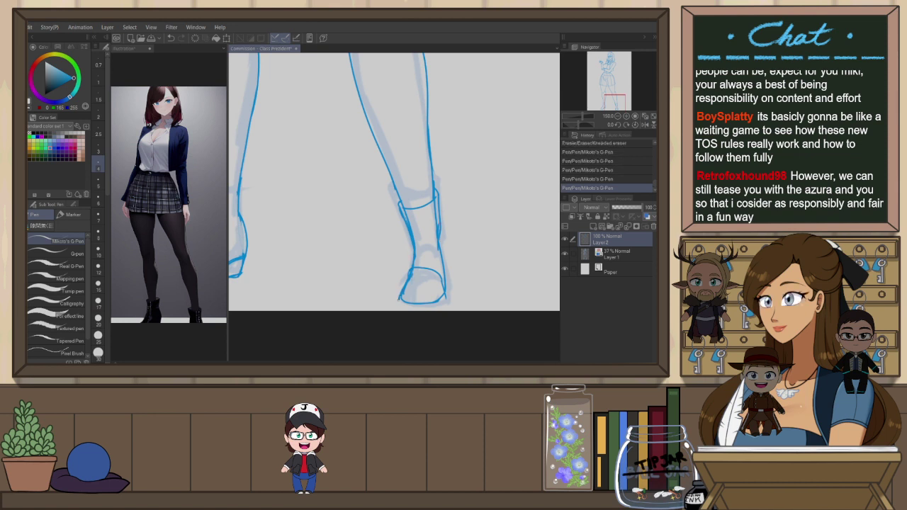
Refine the toe and sole lines of the front-facing boot, undoing unsuitable strokes and redoing the suitable one
key("ctrl+z")
key("ctrl+z")
mouse_move(411, 273)
left_mouse_down()
mouse_move(400, 295)
mouse_move(423, 305)
left_mouse_up()
key("ctrl+z")
key("ctrl+z")
mouse_move(411, 309)
left_mouse_down()
mouse_move(448, 304)
mouse_move(399, 303)
mouse_move(446, 304)
left_mouse_up()
key("ctrl+z")
key("ctrl+z")
key("ctrl+z")
key("ctrl+y")
Add a sole line along the bottom of the side-facing boot, comparing it by undoing and redoing the stroke
left_click_drag(450, 283, 534, 271)
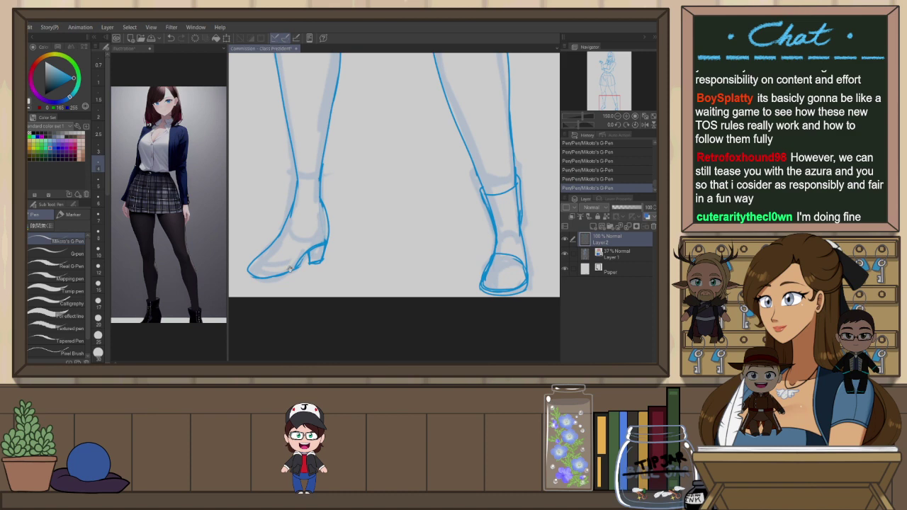
left_click_drag(397, 244, 468, 260)
key("ctrl+z")
key("ctrl+y")
key("ctrl+z")
key("ctrl+y")
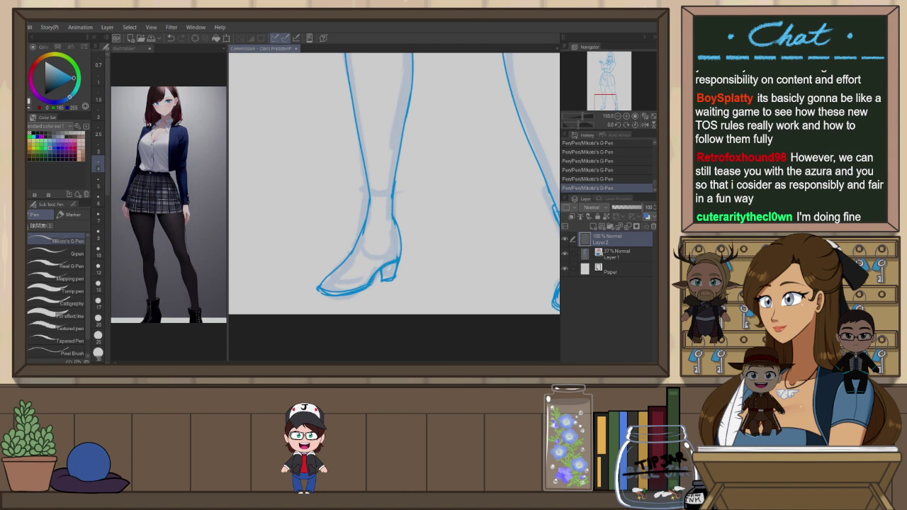
Draw the top edge of the side-facing boot across the ankle and undo the unsuitable shaft strokes
key("ctrl+z")
key("ctrl+y")
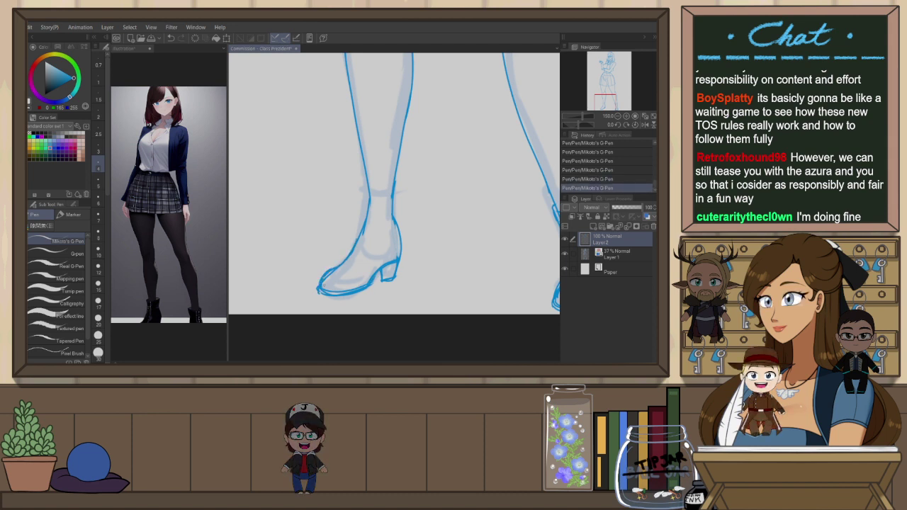
mouse_move(366, 185)
left_mouse_down()
mouse_move(395, 185)
mouse_move(397, 194)
left_mouse_up()
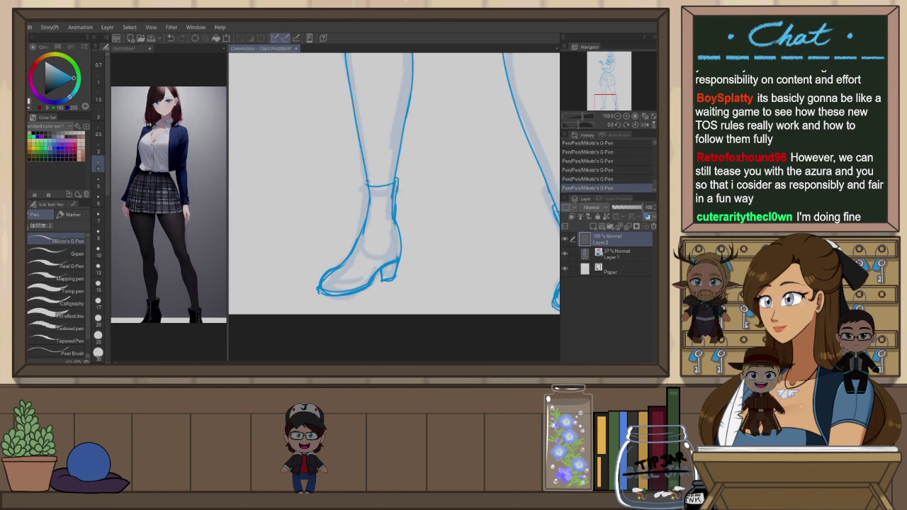
left_click_drag(365, 217, 353, 244)
key("ctrl+z")
key("ctrl+z")
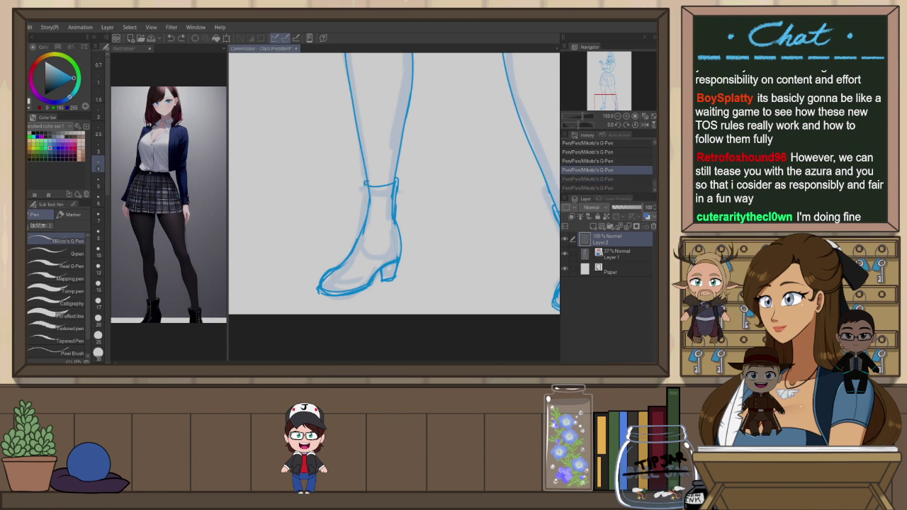
Draw the front shaft line of the side-facing boot from the cuff to the instep and clean up its edge
mouse_move(364, 183)
left_mouse_down()
mouse_move(366, 218)
mouse_move(345, 266)
left_mouse_up()
key("e")
key("p")
key("ctrl+z")
key("ctrl+y")
left_click_drag(419, 223, 392, 246)
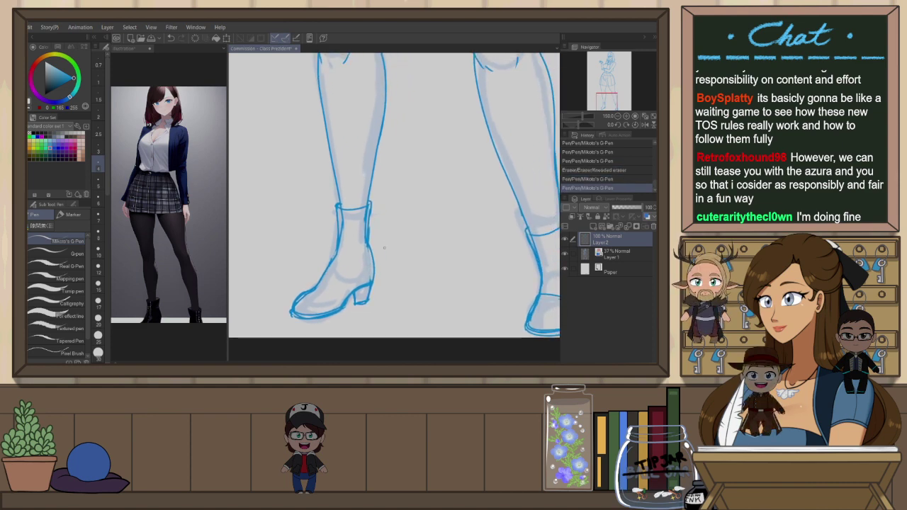
Redraw the back shaft line of the side-facing boot down to the heel, and erase and redraw its front shaft line
key("e")
key("p")
left_click_drag(368, 214, 372, 283)
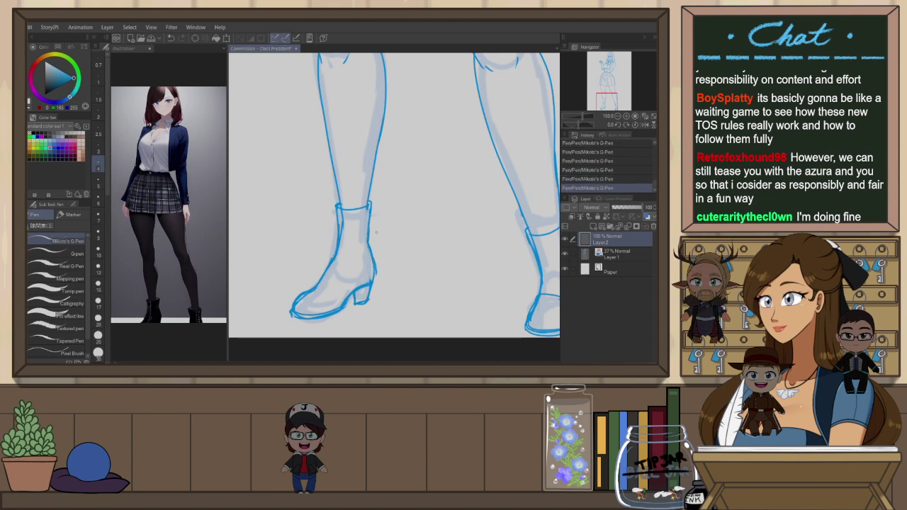
key("e")
left_click_drag(341, 209, 337, 261)
key("p")
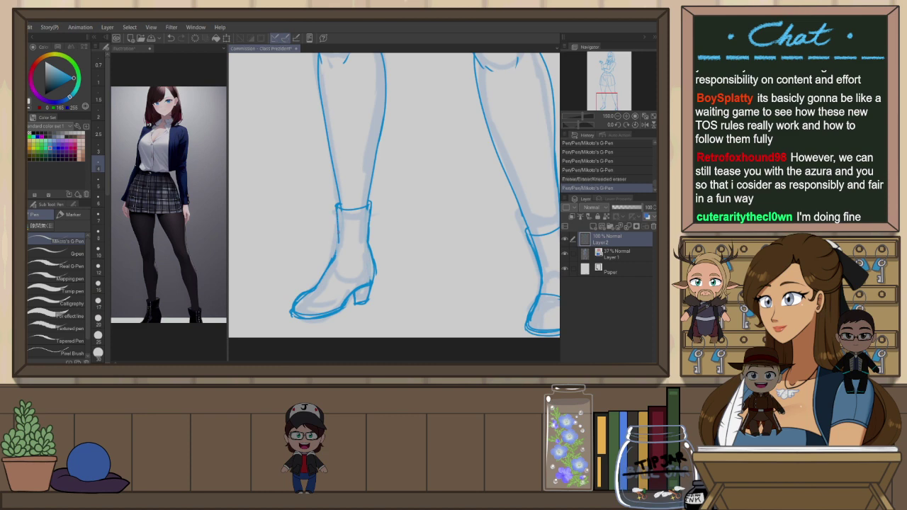
left_click_drag(339, 213, 336, 257)
Lasso the upper part of the head and slightly lower the crown of the hair with a corner-point transform, using the mirrored view
scroll(379, 268, "down", 4)
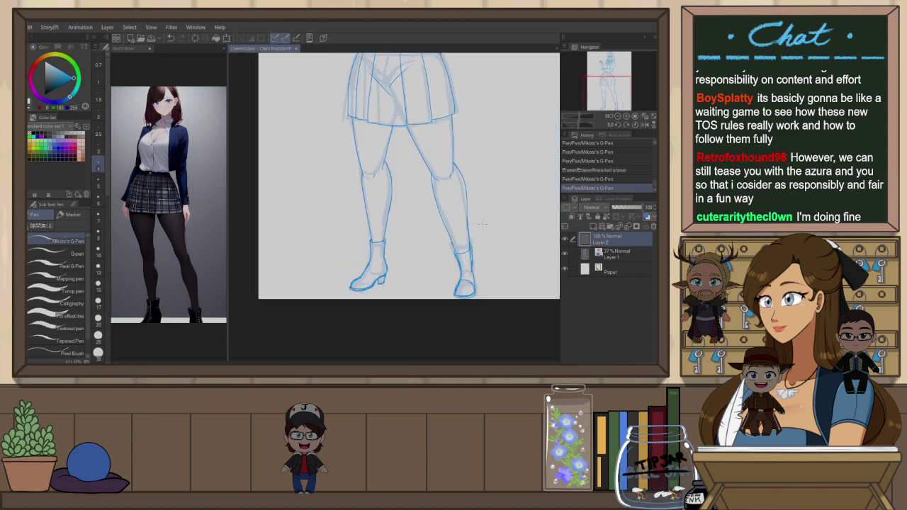
scroll(501, 213, "up", 3)
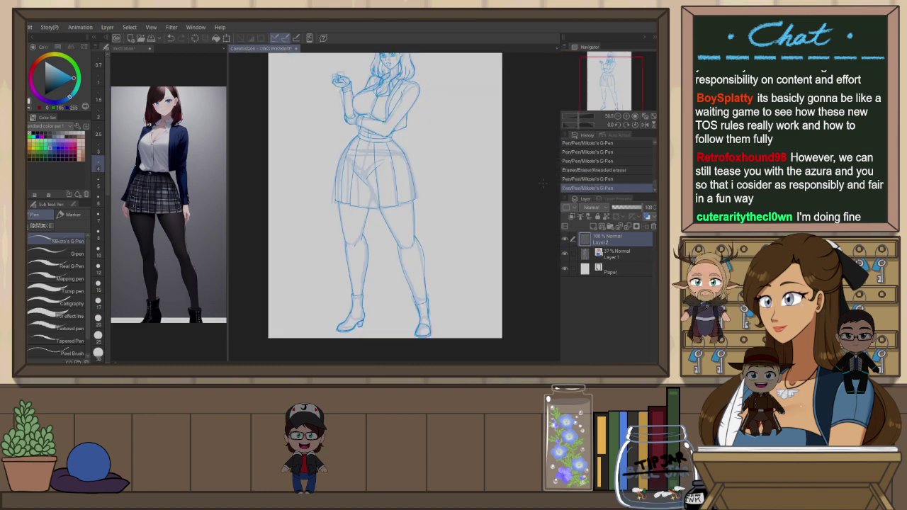
left_click_drag(456, 173, 458, 236)
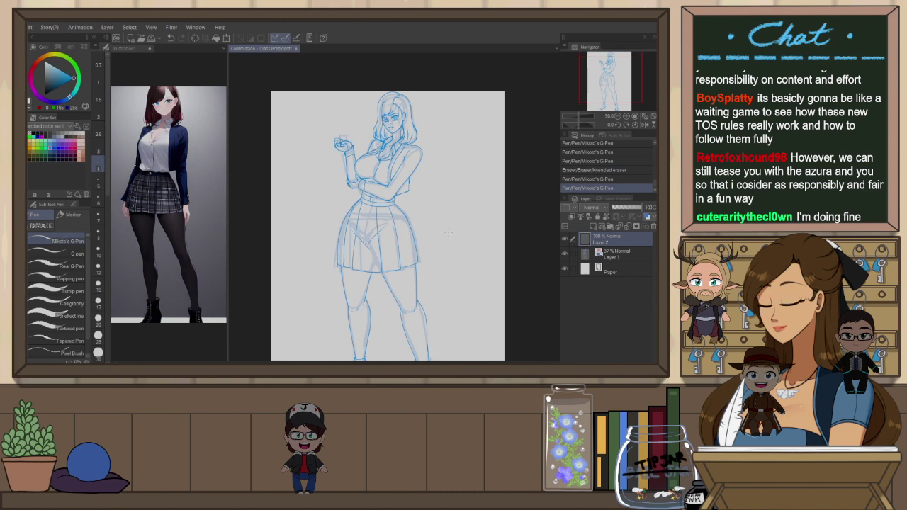
scroll(368, 148, "up", 2)
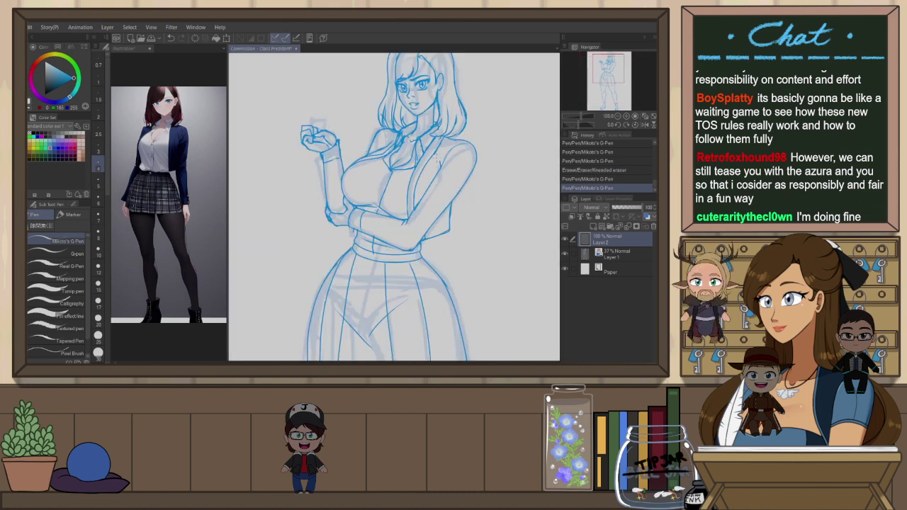
left_click_drag(368, 148, 343, 200)
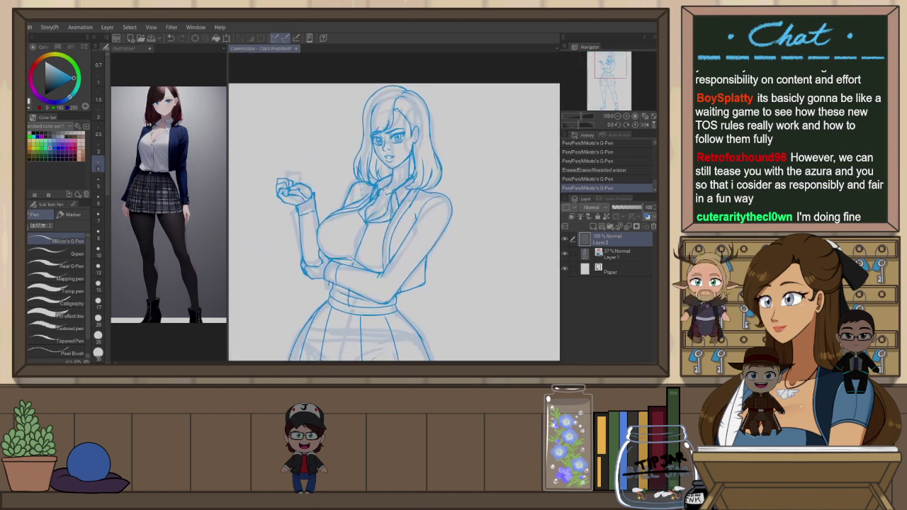
scroll(411, 163, "up", 2)
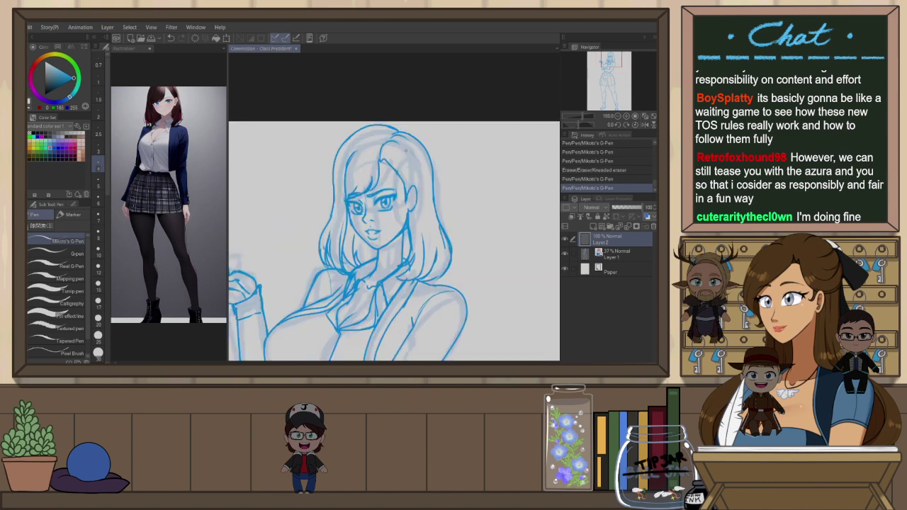
key("m")
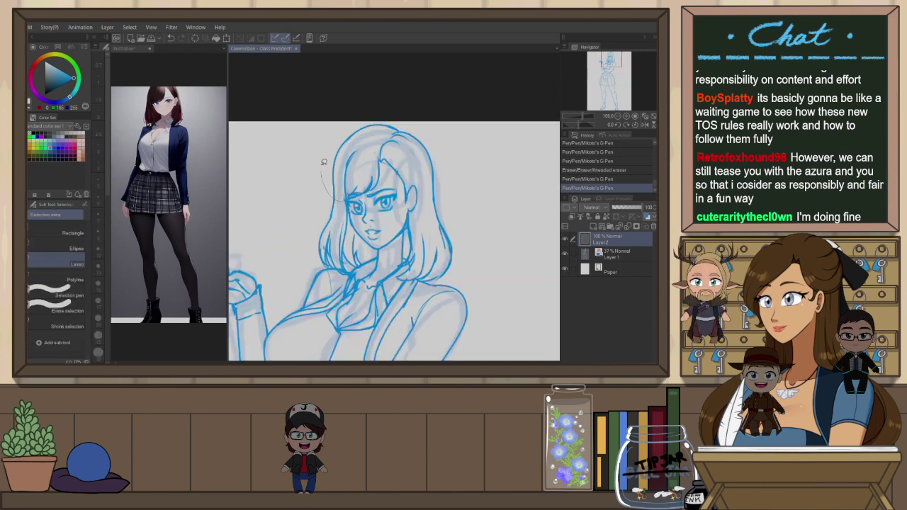
left_click_drag(437, 173, 372, 157)
key("ctrl+t")
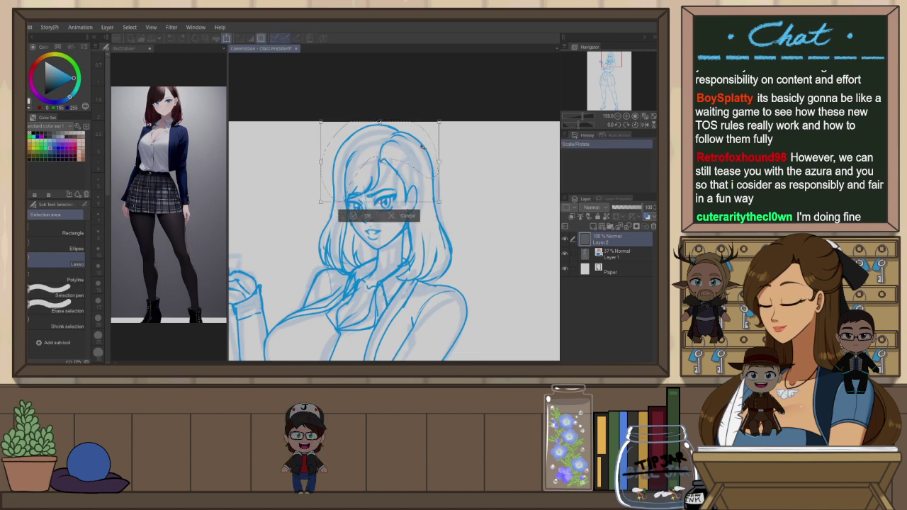
key("h")
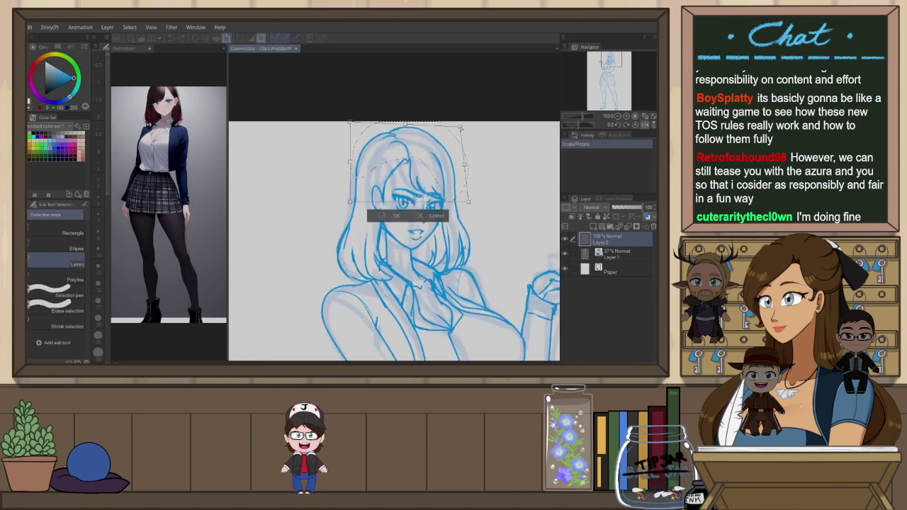
left_click_drag(461, 131, 461, 130)
left_click_drag(468, 204, 467, 204)
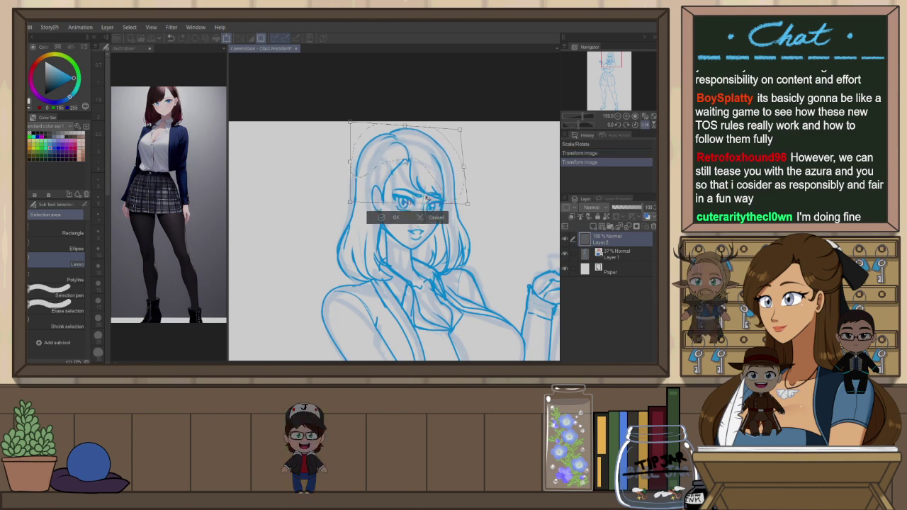
key("Return")
key("ctrl+d")
key("h")
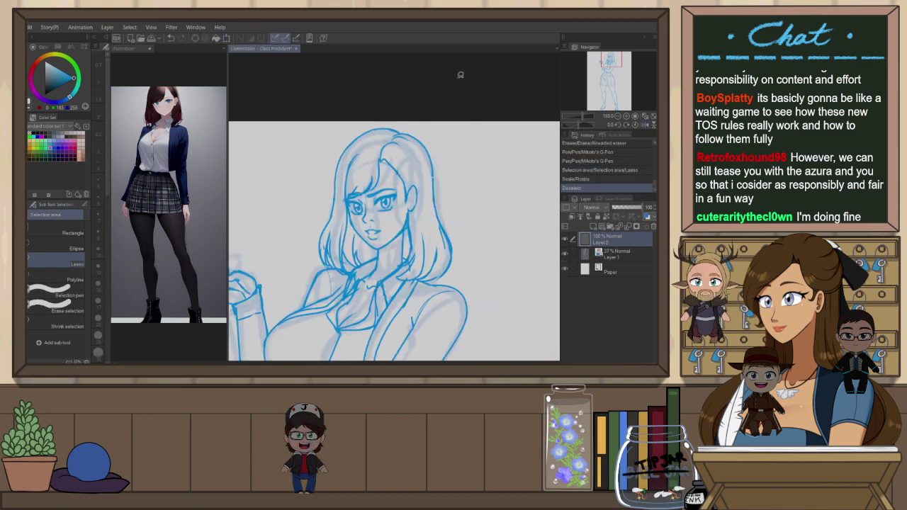
Touch up the outer hair contour beside the ear, undoing an unsuitable stroke and checking the head in the mirrored view
key("p")
key("h")
key("h")
left_click_drag(436, 172, 438, 192)
key("ctrl+z")
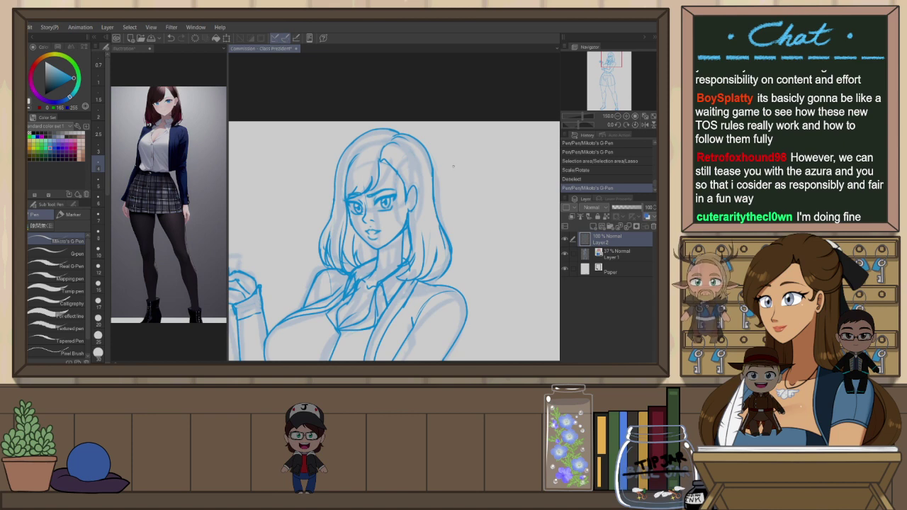
key("h")
key("h")
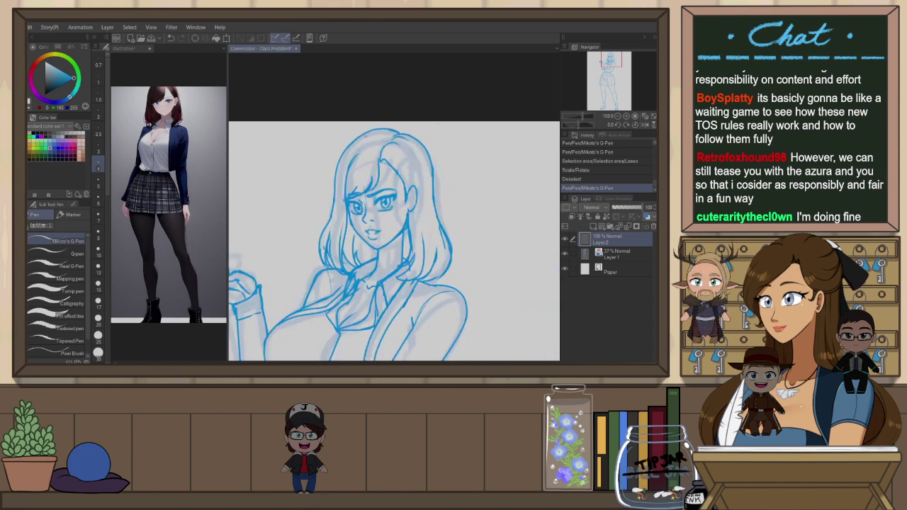
left_click(645, 124)
left_click(645, 124)
Erase the old neckline lines inside the shirt opening at the chest and check the torso in the mirrored view
scroll(358, 123, "down", 2)
scroll(357, 122, "down", 3)
scroll(367, 200, "up", 4)
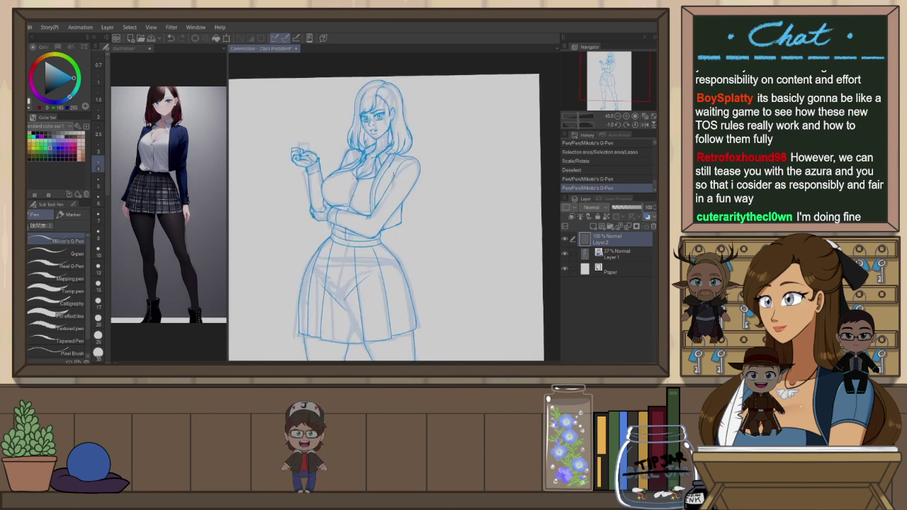
key("ctrl+plus")
key("e")
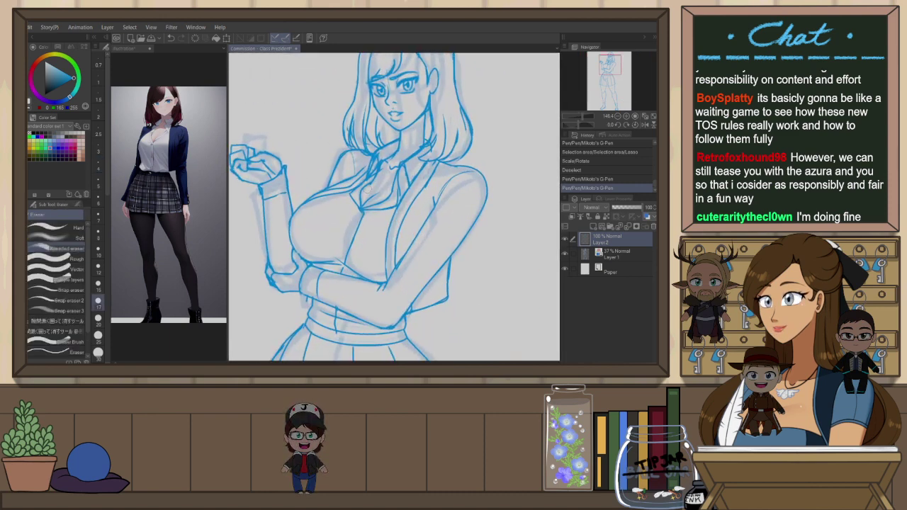
left_click_drag(349, 201, 359, 205)
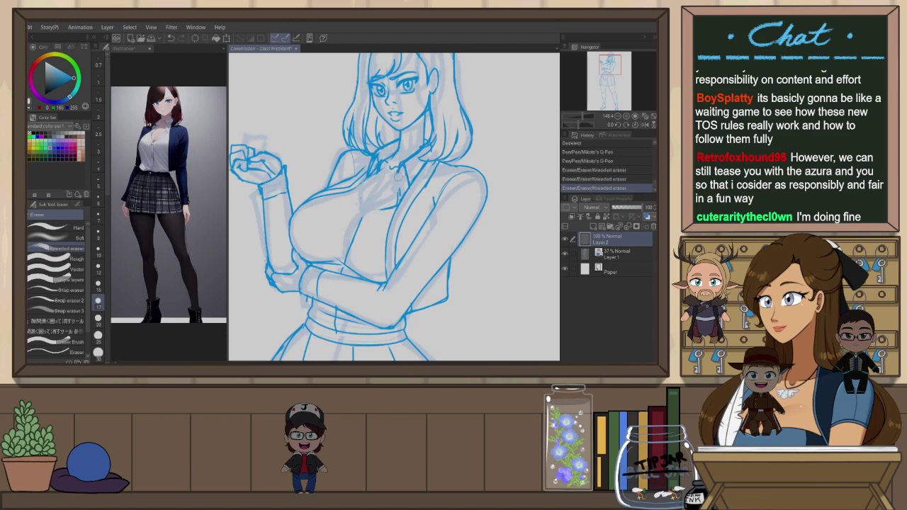
left_click(645, 125)
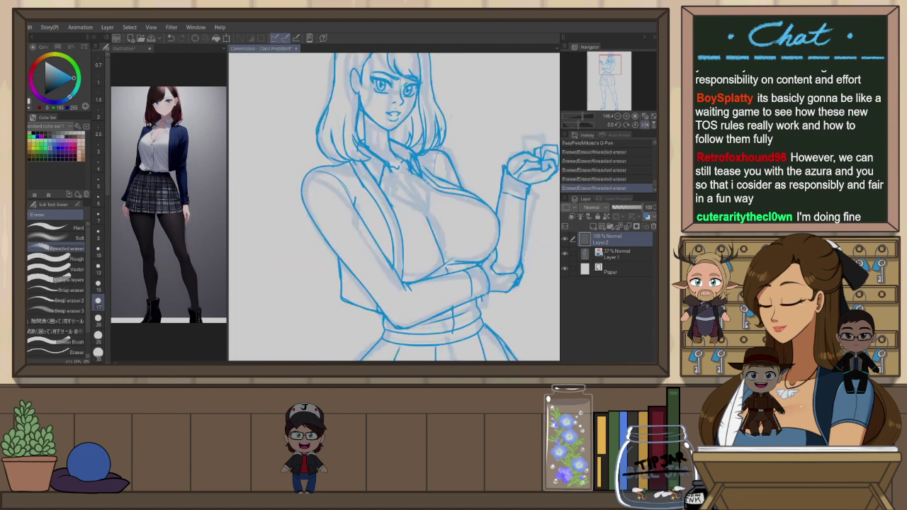
left_click(645, 125)
key("p")
key("e")
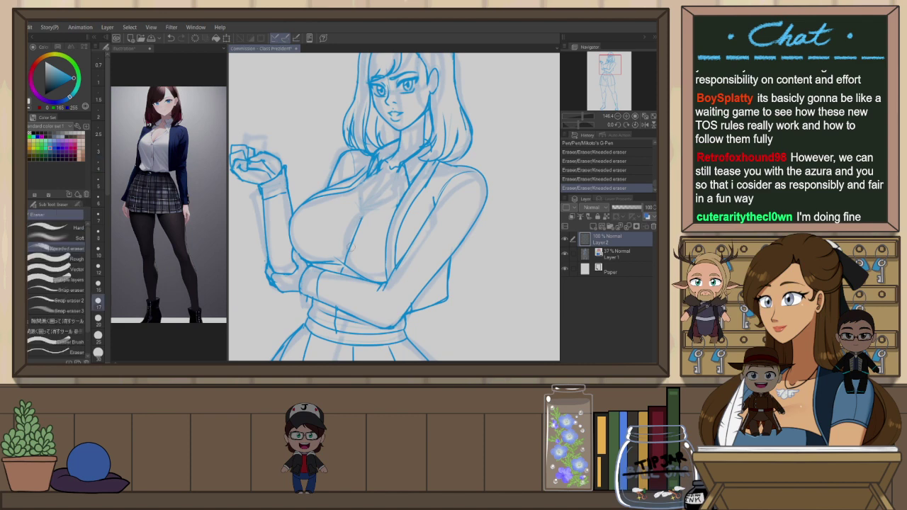
Try several strokes for the open shirt's neckline edge on the raised-hand side
key("p")
mouse_move(374, 176)
left_mouse_down()
mouse_move(351, 217)
mouse_move(355, 196)
mouse_move(353, 226)
left_mouse_up()
key("ctrl+z")
key("ctrl+z")
key("ctrl+z")
mouse_move(375, 172)
left_mouse_down()
mouse_move(352, 205)
mouse_move(356, 224)
left_mouse_up()
key("ctrl+z")
key("ctrl+z")
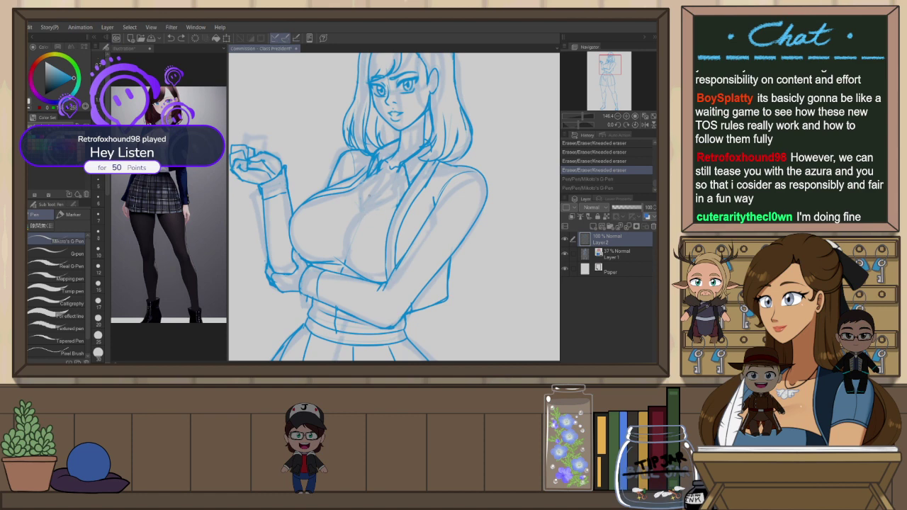
key("ctrl+y")
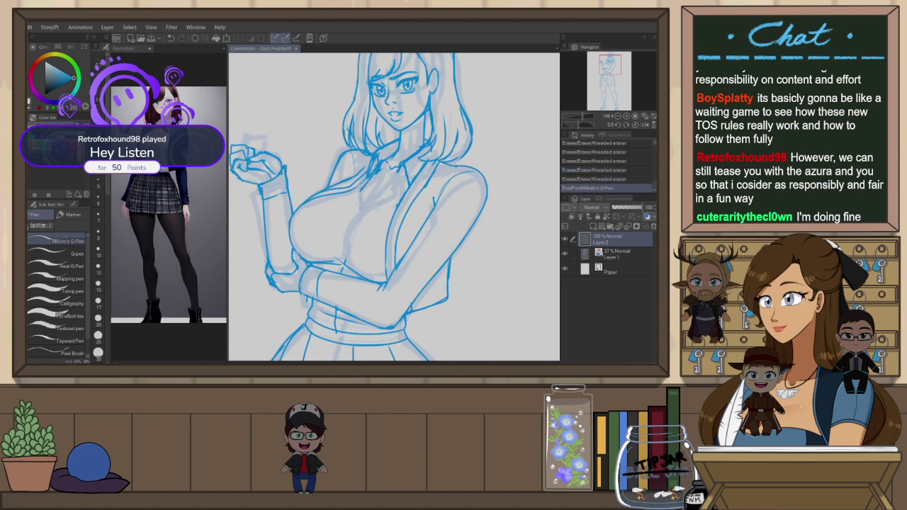
key("ctrl+z")
key("ctrl+z")
Draw a deeper V-shaped shirt neckline on the chest, cleaning it up and undoing unsuitable strokes
mouse_move(370, 177)
left_mouse_down()
mouse_move(350, 204)
mouse_move(360, 191)
mouse_move(353, 197)
mouse_move(398, 201)
left_mouse_up()
key("e")
key("p")
key("ctrl+z")
key("ctrl+z")
key("ctrl+z")
left_click_drag(357, 225, 395, 205)
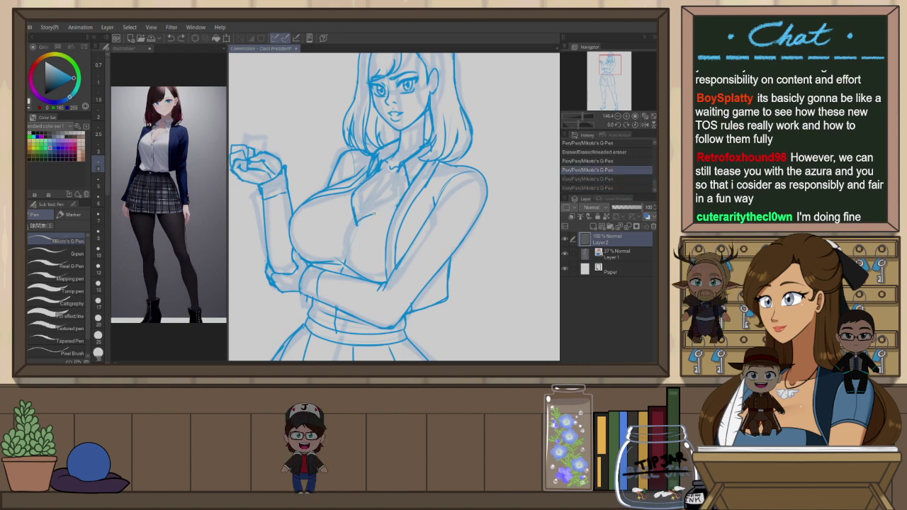
Refine the neckline edge on the jacket side, comparing the strokes in the mirrored view and by undoing and redoing them
left_click_drag(399, 166, 399, 204)
key("ctrl+z")
key("h")
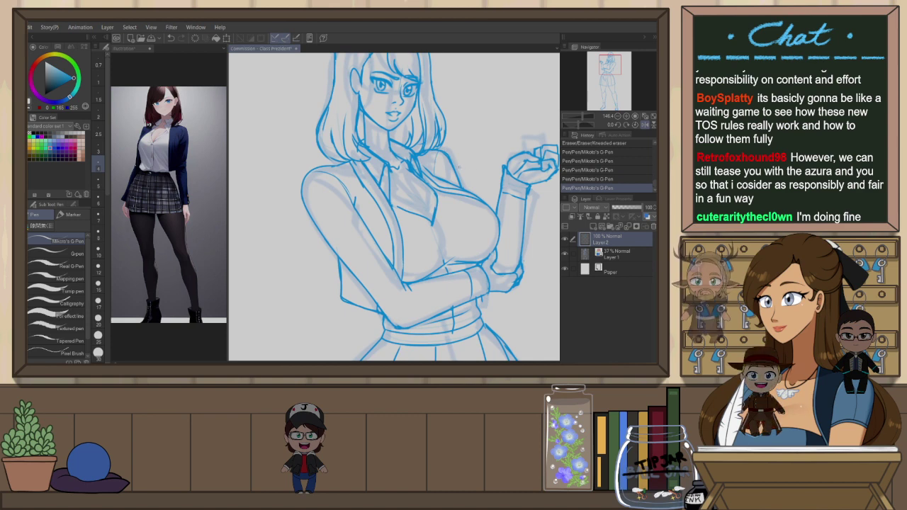
key("h")
key("ctrl+z")
key("ctrl+z")
key("ctrl+y")
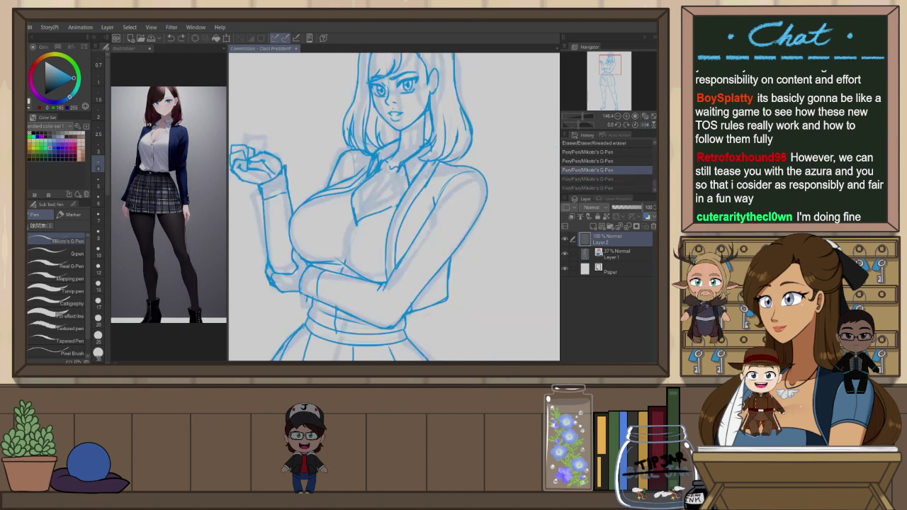
key("ctrl+y")
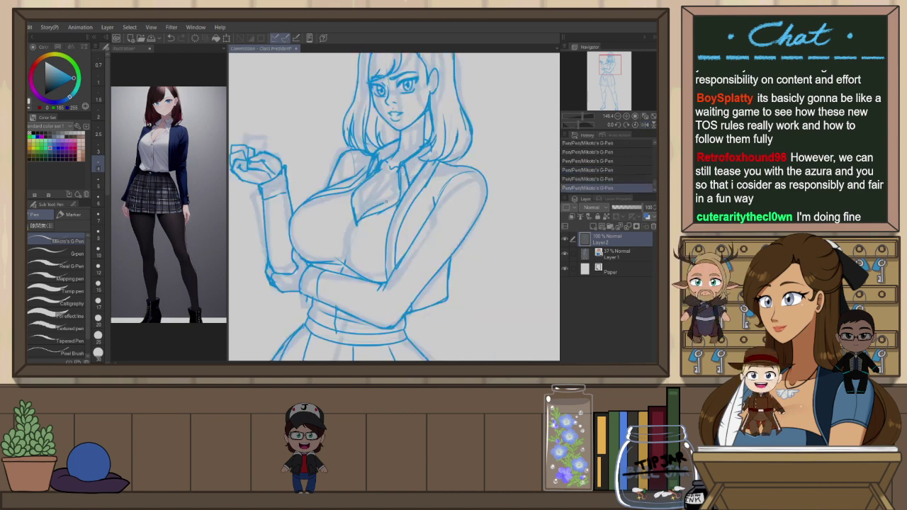
Erase stray lines around the collar on the jacket side and redraw the shirt opening, checking it in the mirrored view
key("e")
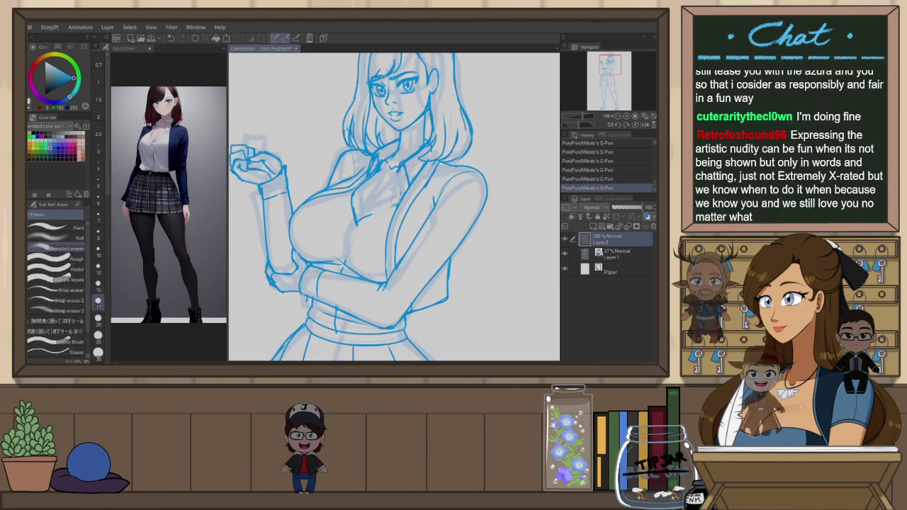
mouse_move(408, 165)
left_mouse_down()
mouse_move(413, 171)
mouse_move(398, 195)
mouse_move(440, 238)
mouse_move(446, 262)
left_mouse_up()
key("p")
key("h")
key("ctrl+z")
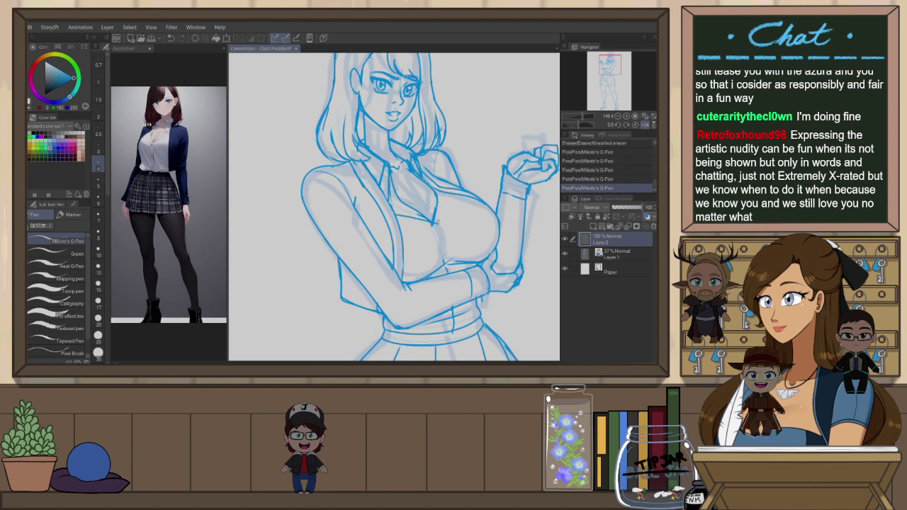
key("h")
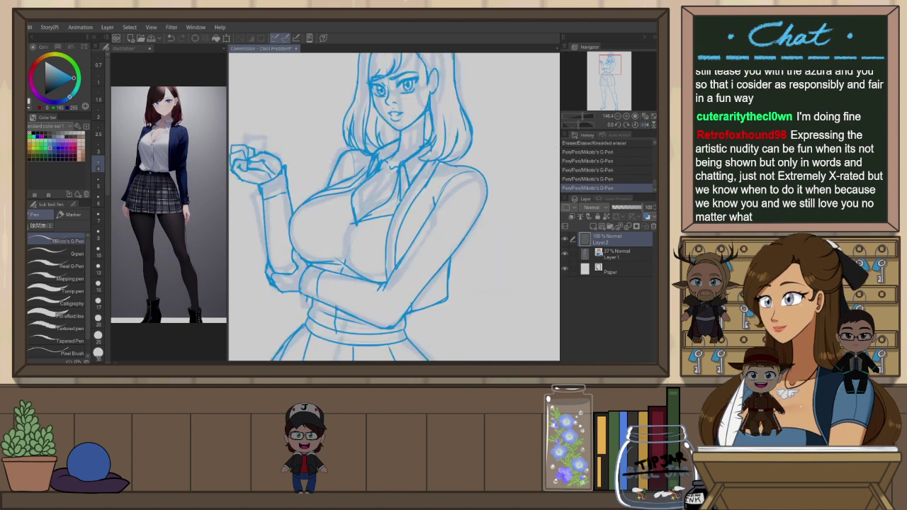
Erase the lower edge of the V neckline and redraw the opening's point with the canvas mirrored
key("ctrl+z")
key("e")
mouse_move(358, 224)
left_mouse_down()
mouse_move(382, 208)
mouse_move(390, 215)
left_mouse_up()
key("p")
key("ctrl+z")
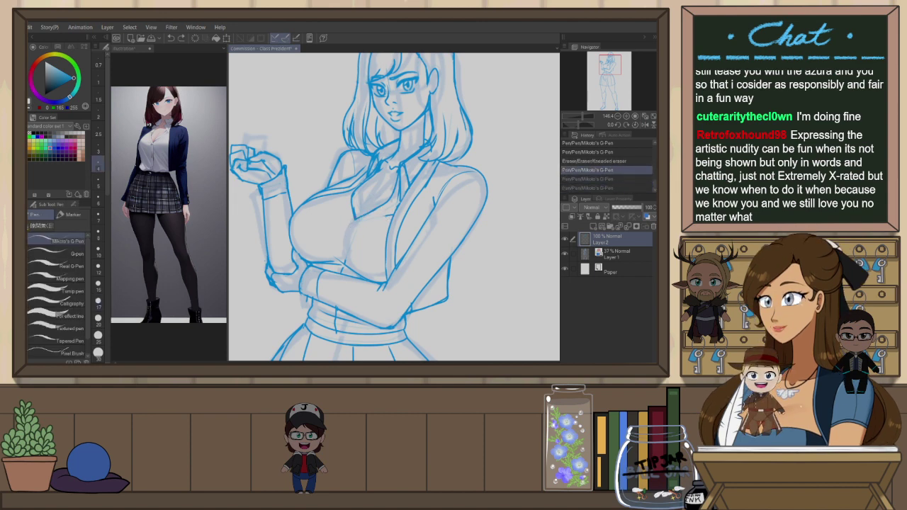
key("h")
mouse_move(437, 190)
left_mouse_down()
mouse_move(453, 195)
mouse_move(435, 220)
left_mouse_up()
key("h")
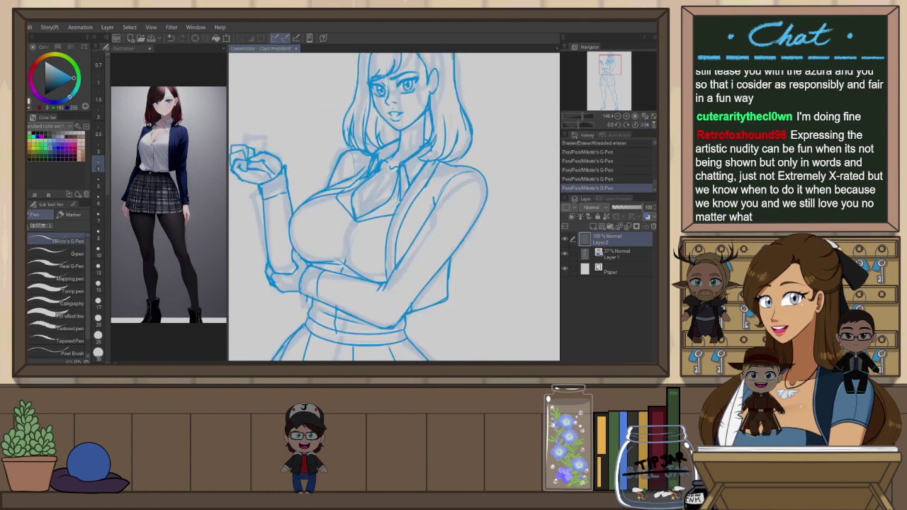
key("e")
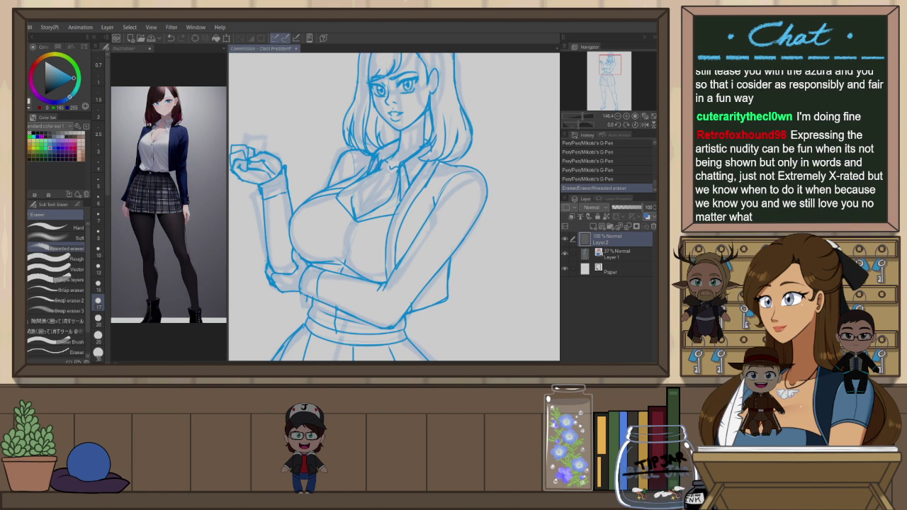
key("p")
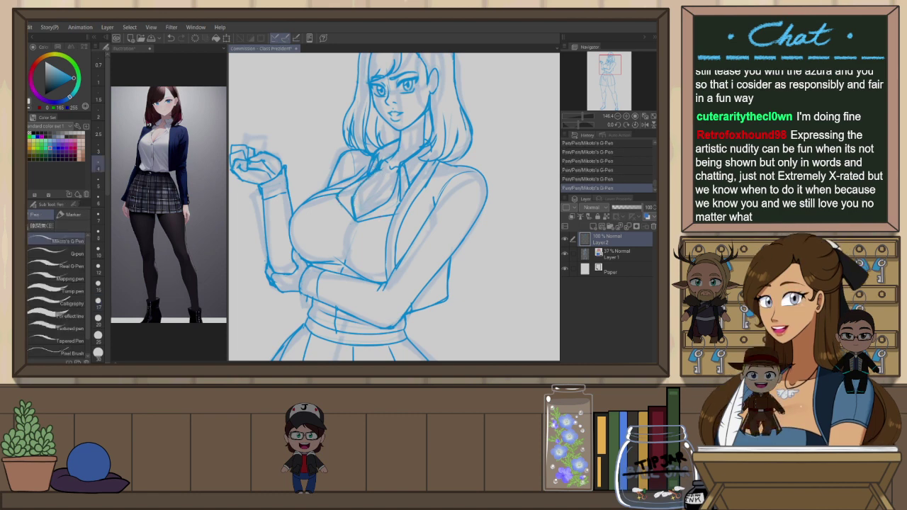
key("ctrl+z")
left_click_drag(384, 187, 355, 217)
key("ctrl+z")
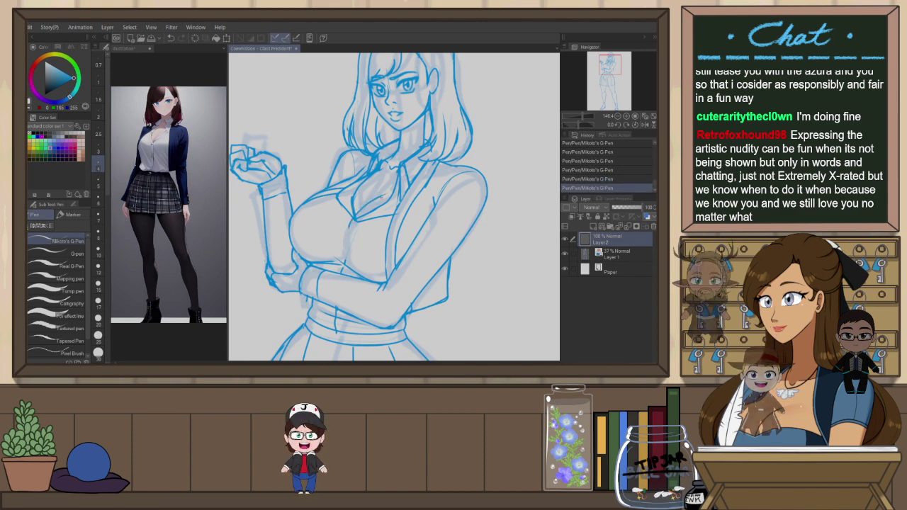
key("ctrl+z")
left_click_drag(382, 191, 355, 215)
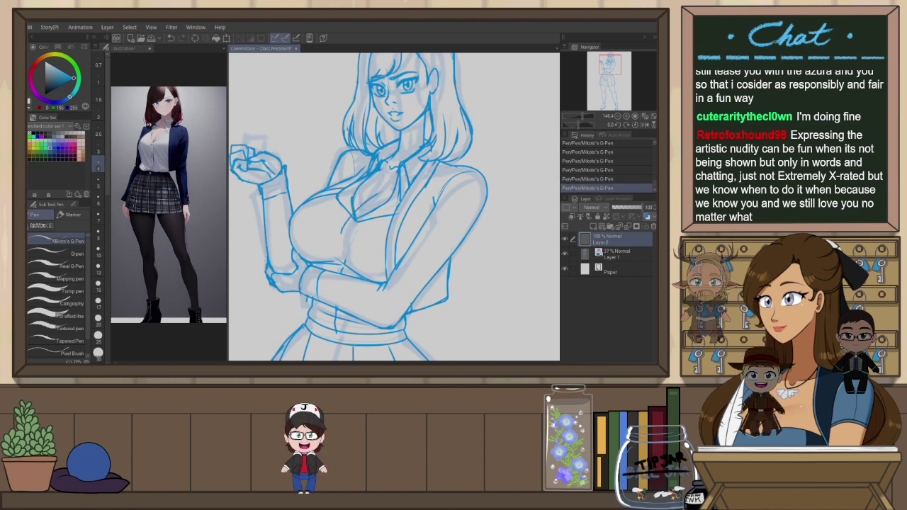
key("ctrl+z")
Lasso the V neckline area and nudge its shape with a scale/rotate transform, checking the fit in the mirrored view, and deselect
key("m")
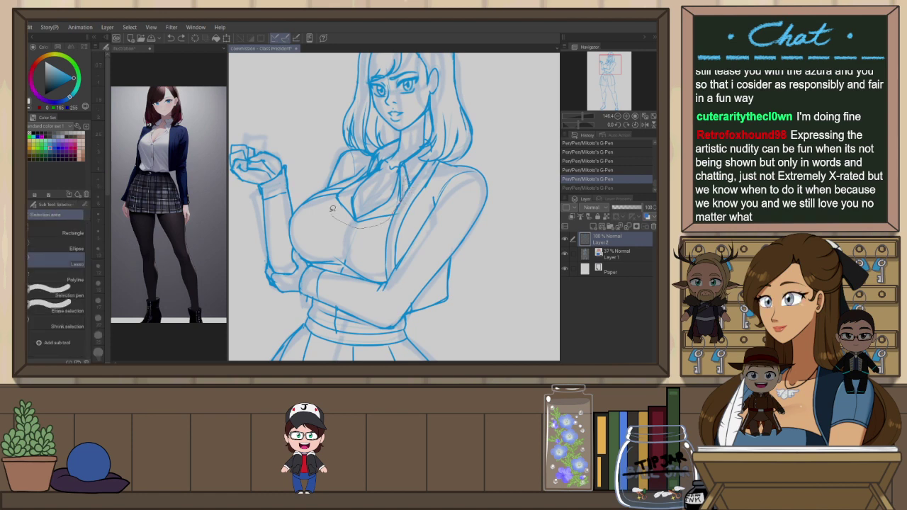
left_click_drag(390, 220, 382, 170)
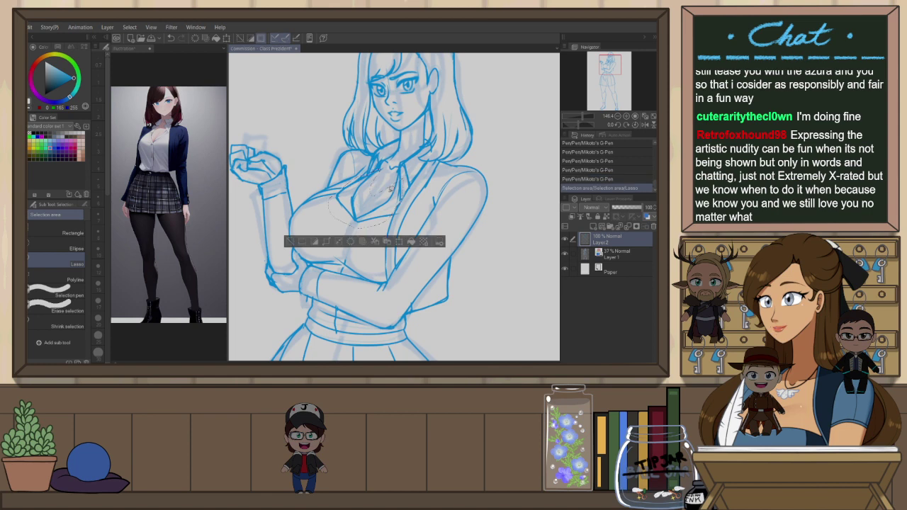
key("h")
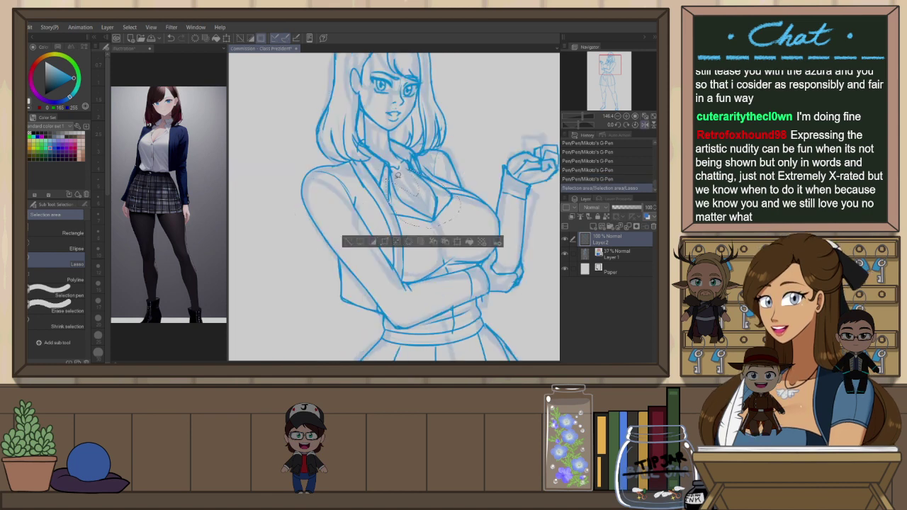
key("ctrl+t")
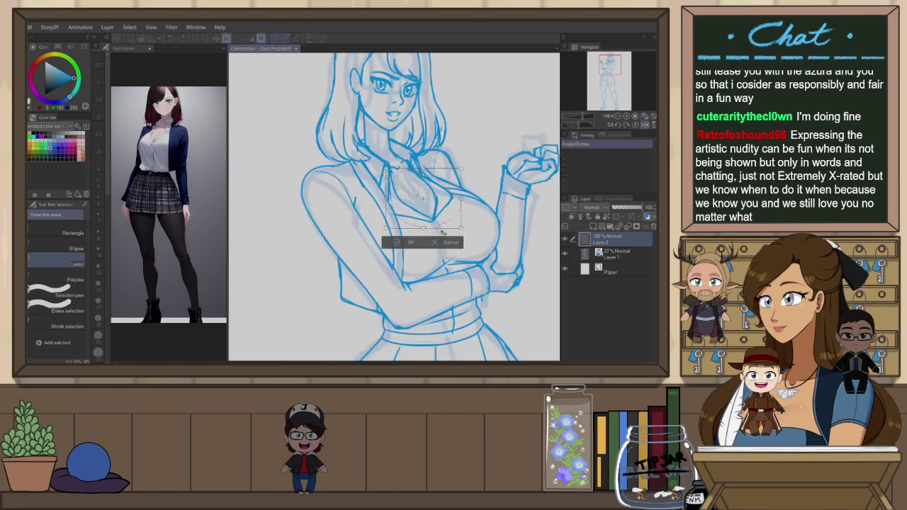
left_click_drag(424, 229, 431, 227)
key("h")
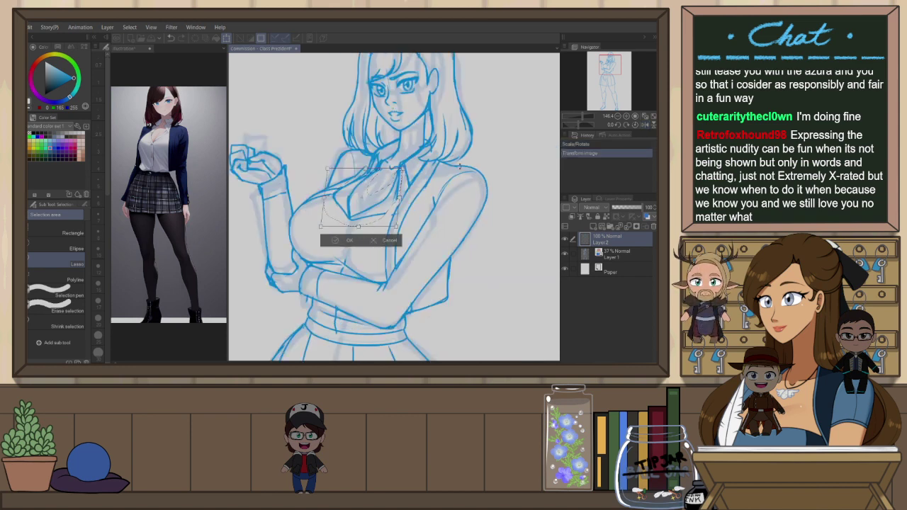
left_click(343, 242)
key("ctrl+d")
Redraw the shirt fold below the neckline's point and add short strokes where the neckline meets the jacket edge
key("p")
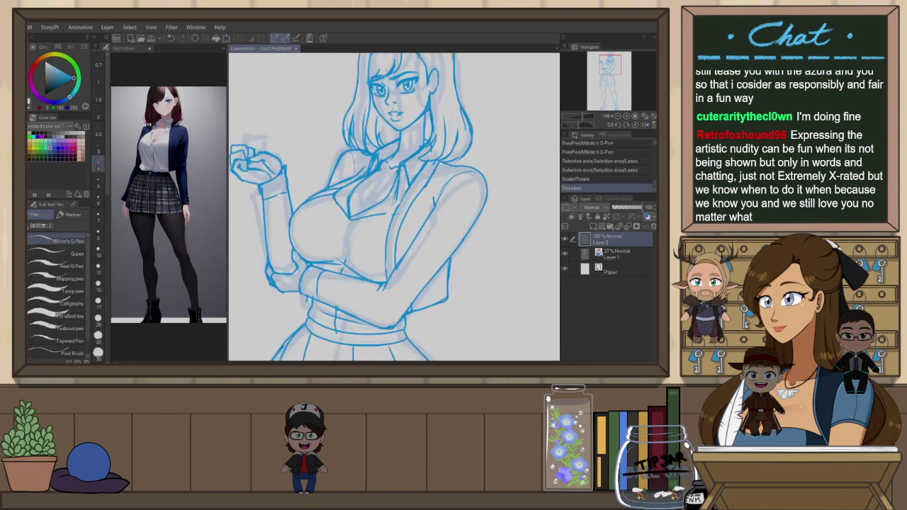
key("ctrl+z")
left_click_drag(350, 216, 343, 237)
key("ctrl+z")
left_click_drag(394, 199, 396, 213)
mouse_move(397, 199)
left_mouse_down()
mouse_move(416, 188)
mouse_move(398, 205)
left_mouse_up()
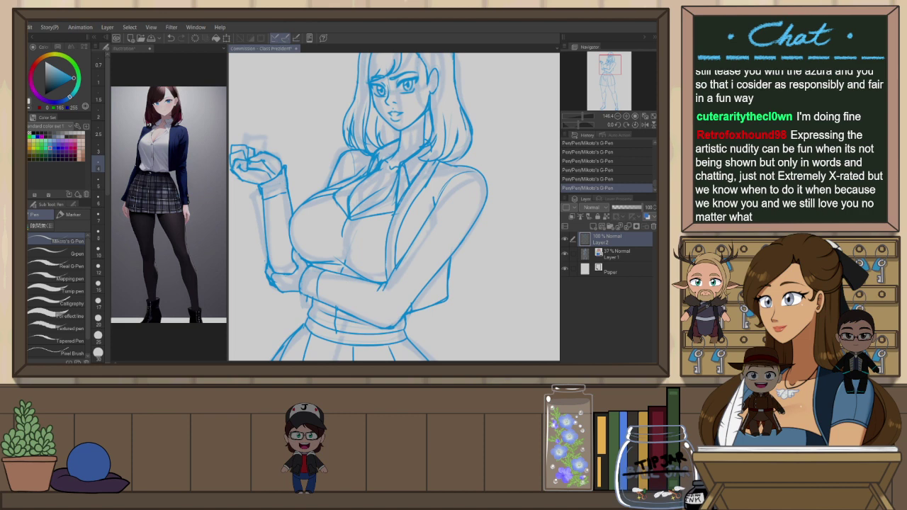
Draw the jacket's inner front edge curving down from the neckline's end, retrying the stroke until it fits
key("e")
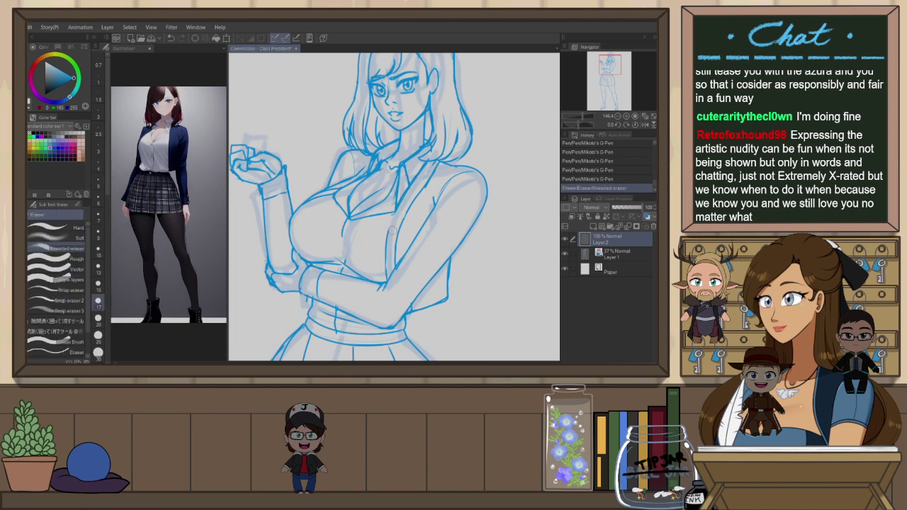
key("p")
left_click_drag(394, 211, 388, 251)
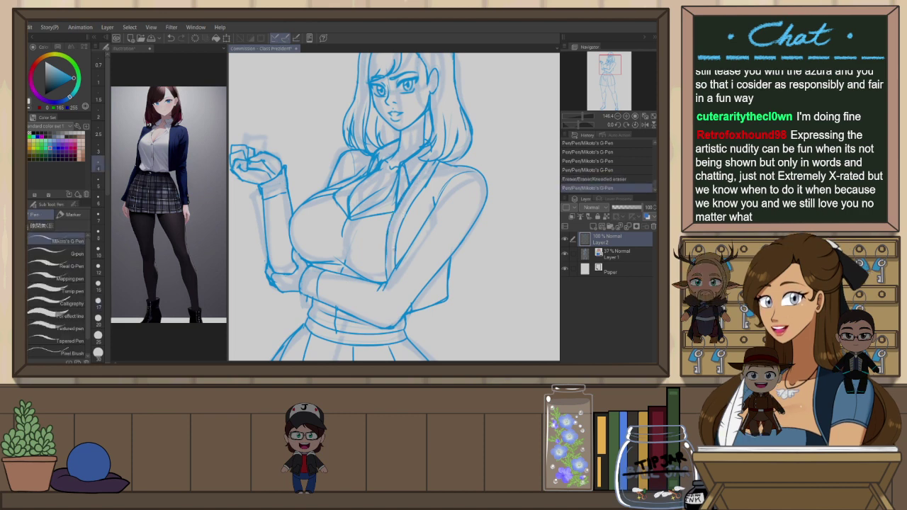
key("ctrl+z")
left_click_drag(395, 214, 388, 252)
key("ctrl+z")
left_click_drag(395, 213, 386, 253)
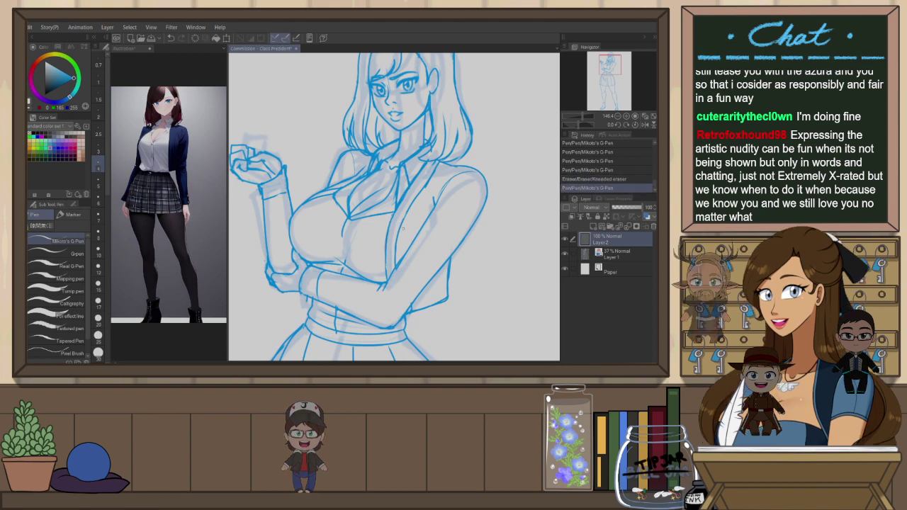
Erase stray marks along the jacket's inner front edge and clean up the line down toward the folded arm
key("e")
mouse_move(397, 241)
left_mouse_down()
mouse_move(427, 183)
mouse_move(398, 239)
left_mouse_up()
key("p")
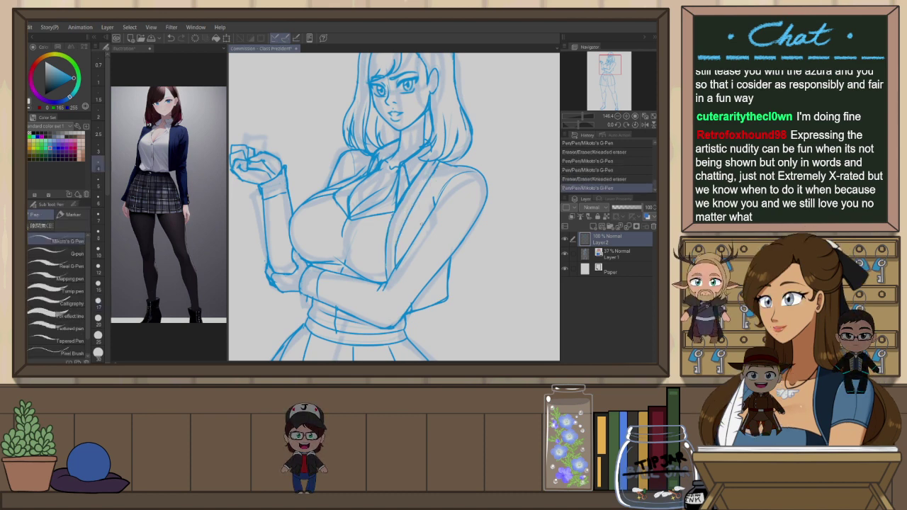
key("e")
left_click_drag(400, 215, 397, 267)
key("p")
key("ctrl+z")
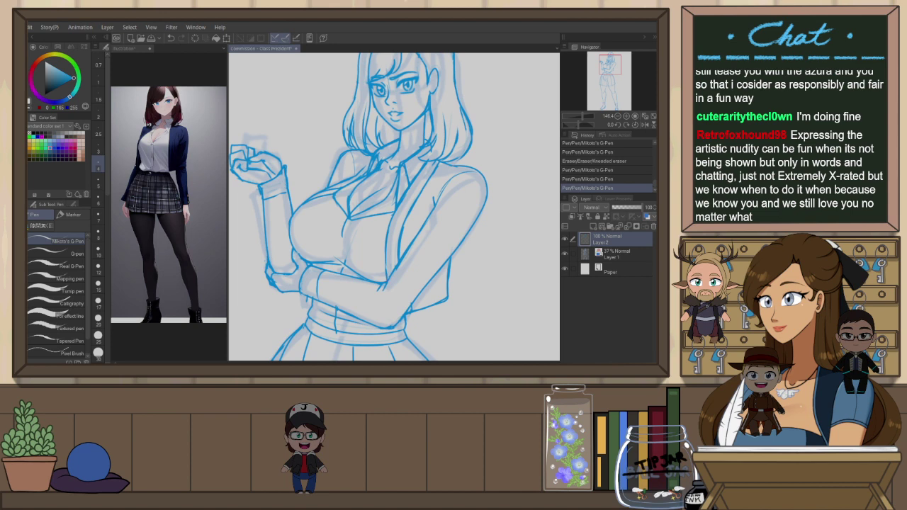
Refine the upper chest contour and jacket edge on the raised-hand side up to the collar, checking the mirrored view and undoing unsuitable strokes
left_click(645, 125)
left_click(645, 125)
key("ctrl+z")
mouse_move(356, 177)
left_mouse_down()
mouse_move(316, 197)
mouse_move(334, 189)
left_mouse_up()
key("ctrl+z")
key("e")
key("p")
left_click_drag(322, 192, 354, 179)
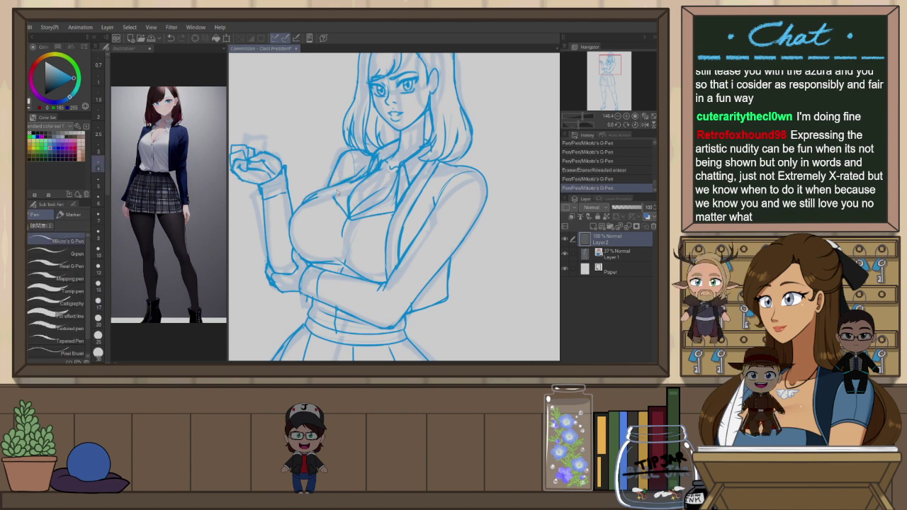
key("ctrl+z")
key("ctrl+z")
left_click_drag(310, 201, 354, 181)
key("ctrl+z")
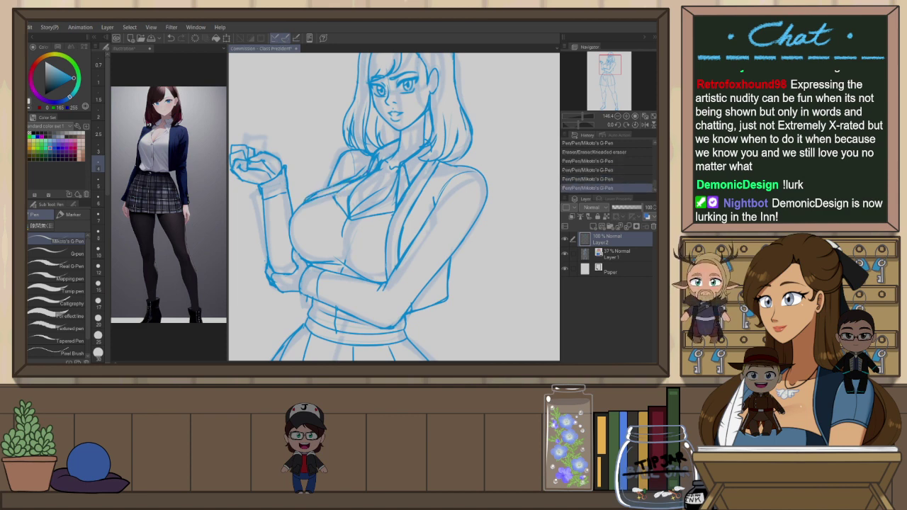
left_click_drag(350, 182, 370, 167)
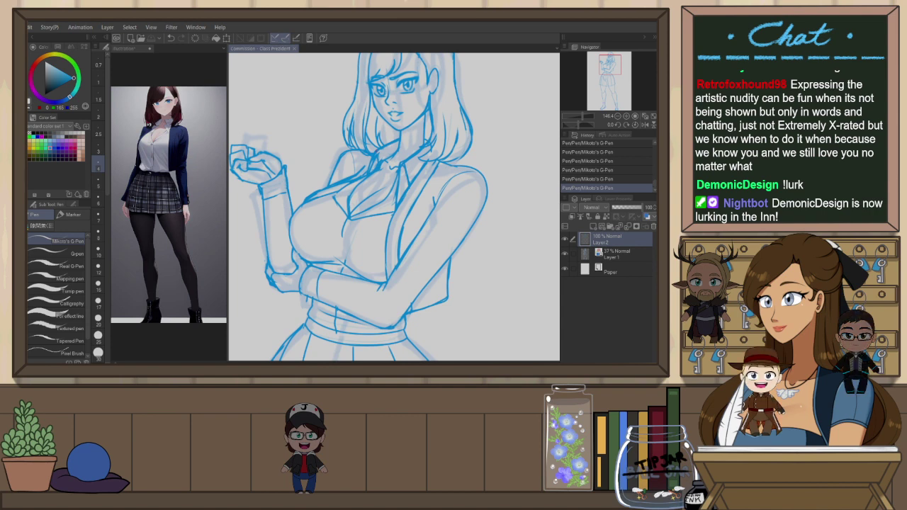
Erase the shirt line below the neckline's point and redraw it running down the chest toward the folded arm
scroll(356, 228, "down", 3)
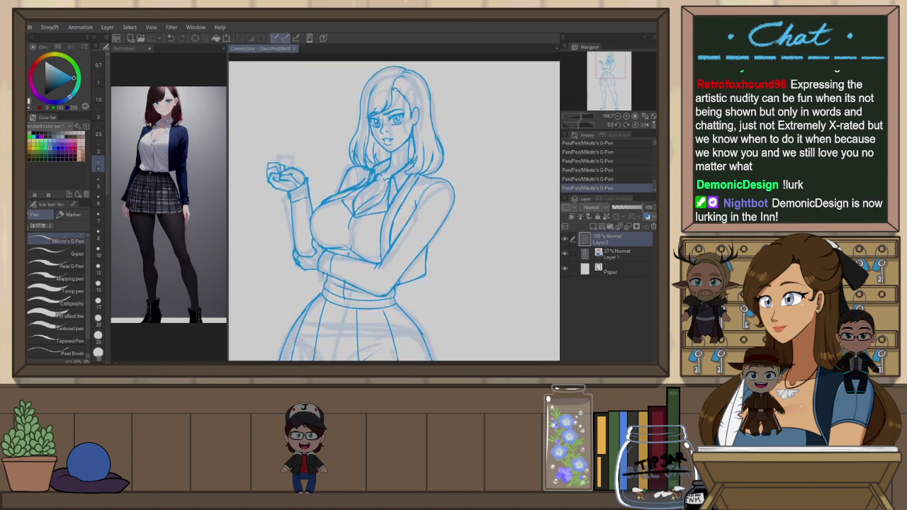
scroll(356, 229, "up", 3)
key("e")
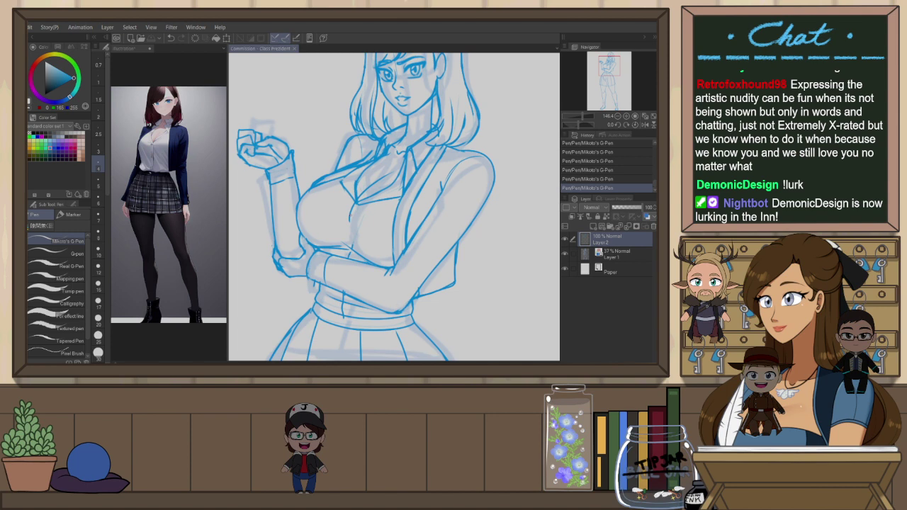
left_click_drag(358, 208, 350, 222)
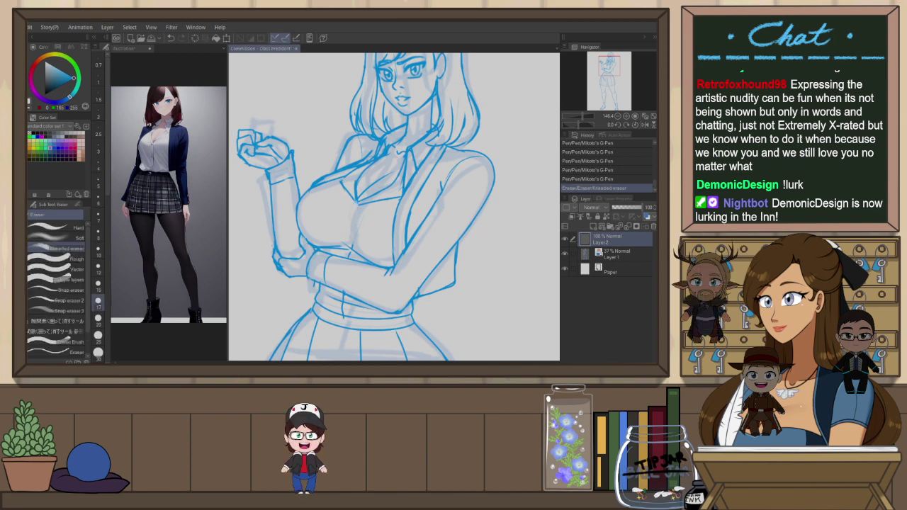
key("p")
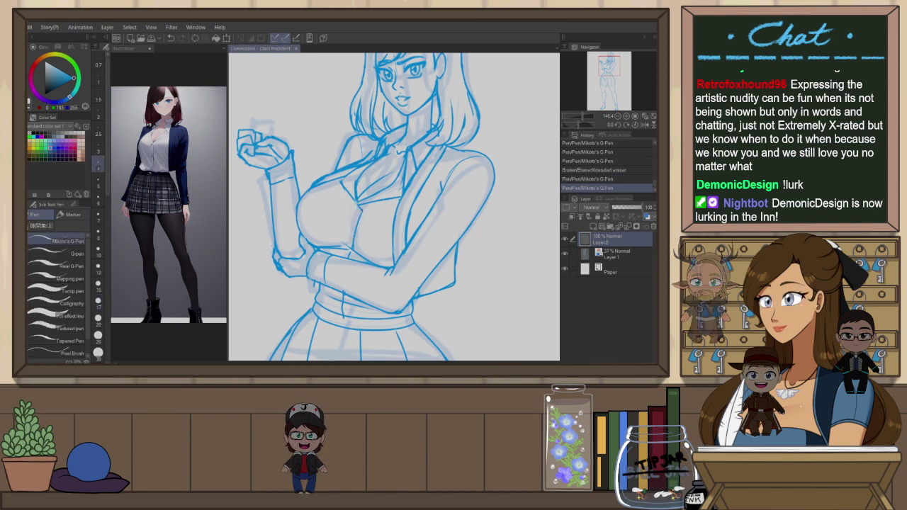
key("ctrl+z")
key("ctrl+z")
left_click_drag(354, 187, 350, 246)
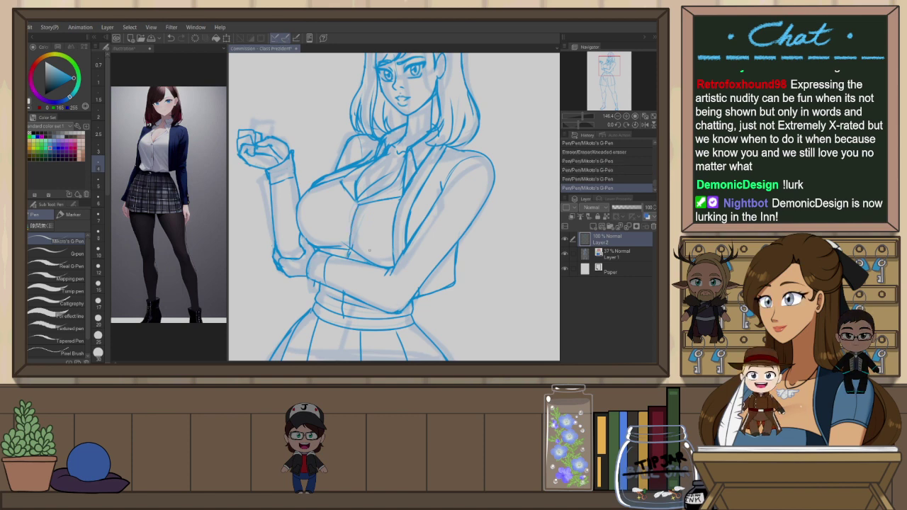
Hide the rough pose layer and review the clean sketch at full-figure size and closer up
scroll(378, 232, "down", 2)
key("ctrl+minus")
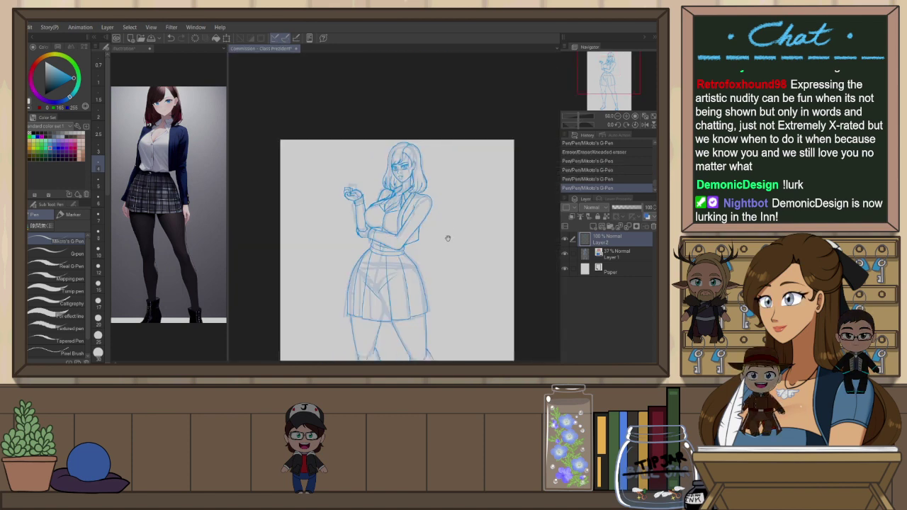
left_click_drag(448, 238, 440, 218)
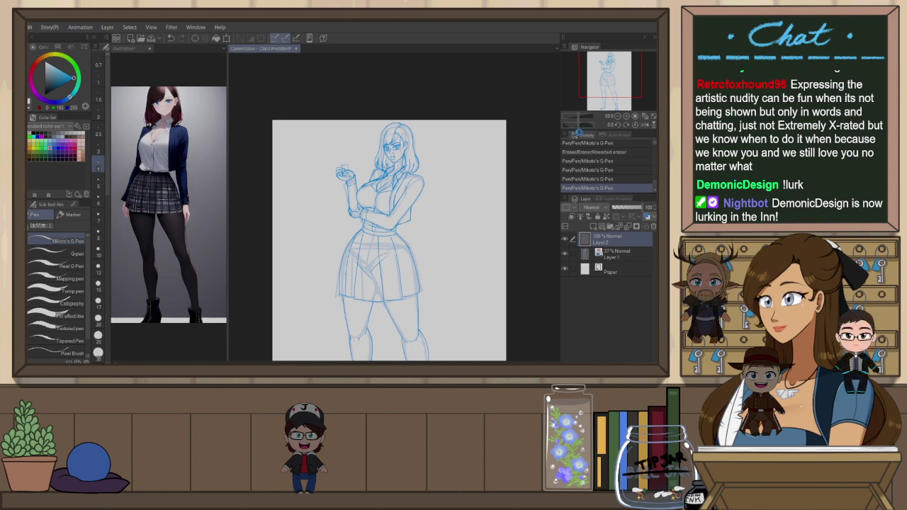
key("ctrl+minus")
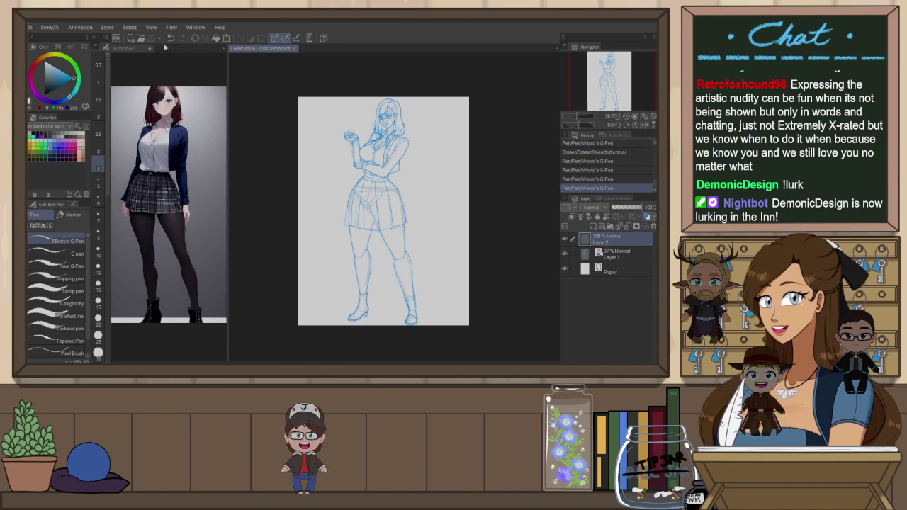
left_click(566, 253)
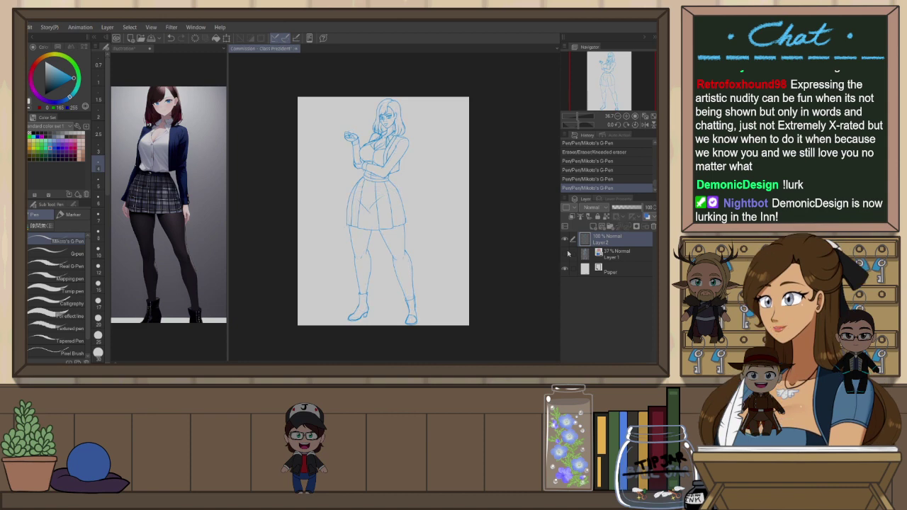
scroll(361, 92, "up", 7)
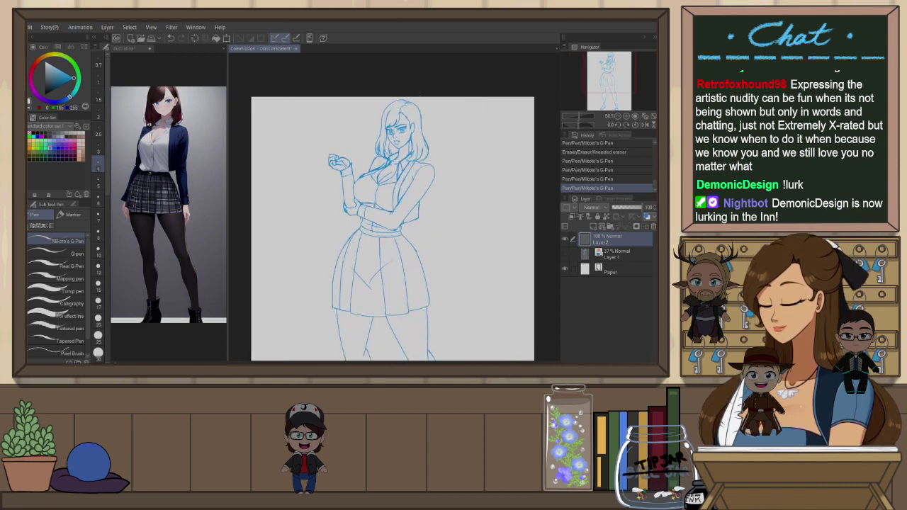
scroll(360, 90, "down", 1)
scroll(360, 90, "down", 3)
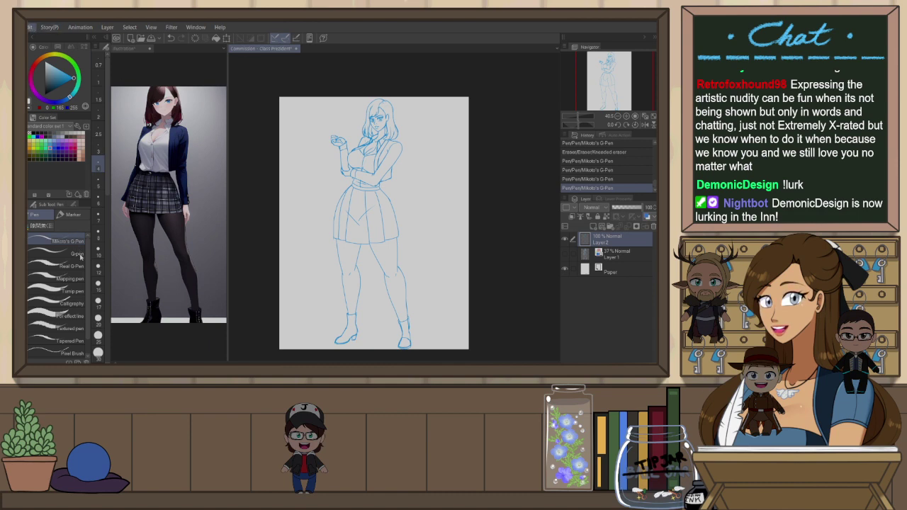
Enlarge the canvas slightly above the head and outward on both sides
key("ctrl+t")
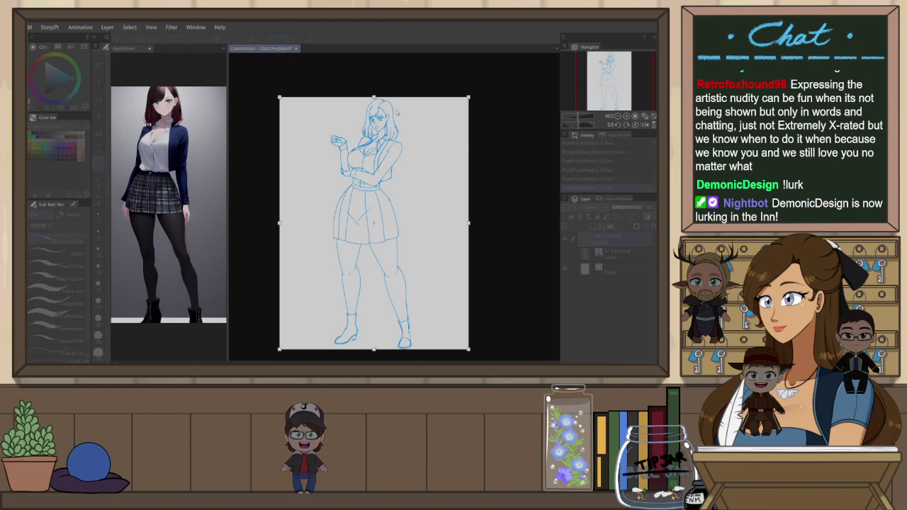
left_click_drag(375, 88, 374, 86)
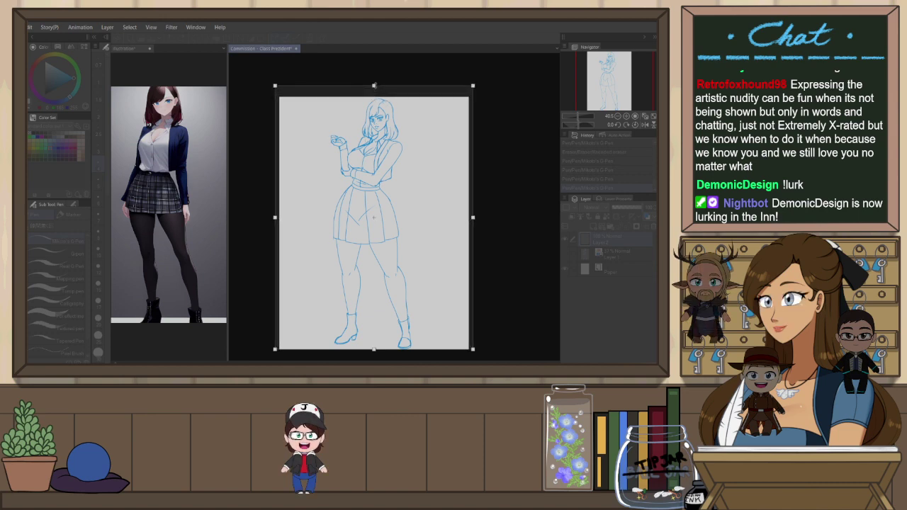
left_click(628, 262)
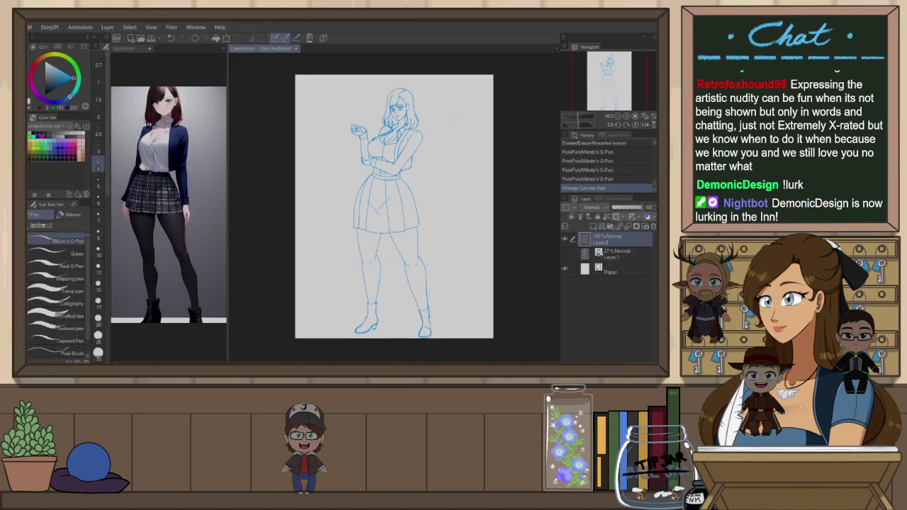
scroll(400, 87, "up", 2)
scroll(399, 86, "up", 1)
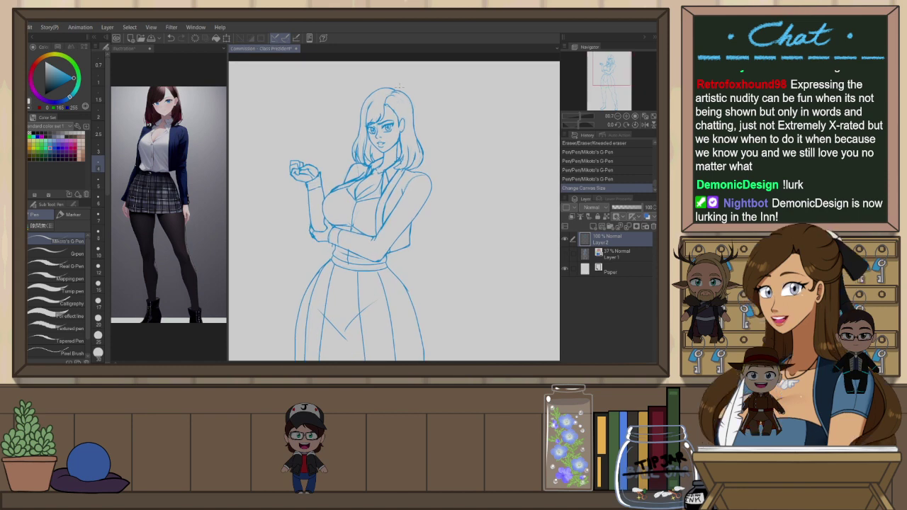
key("m")
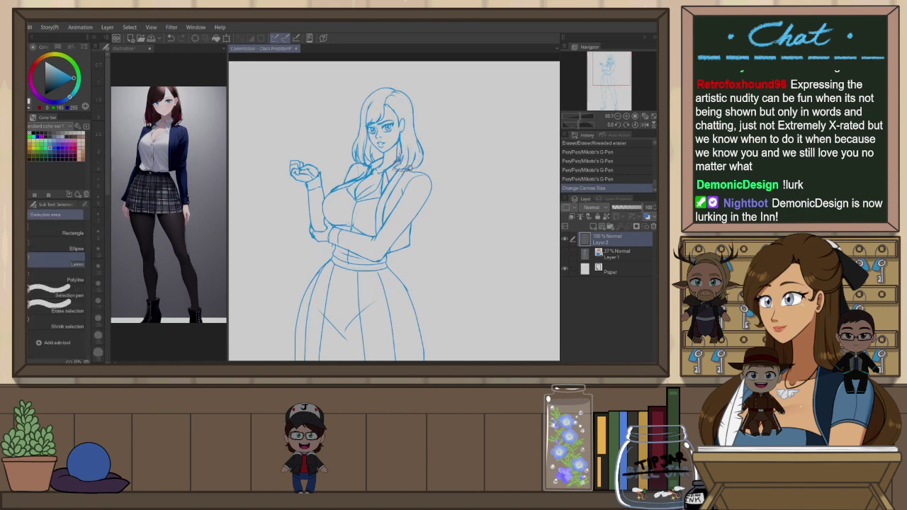
mouse_move(430, 160)
left_mouse_down()
mouse_move(429, 112)
mouse_move(387, 82)
mouse_move(355, 112)
mouse_move(352, 138)
left_mouse_up()
key("ctrl+z")
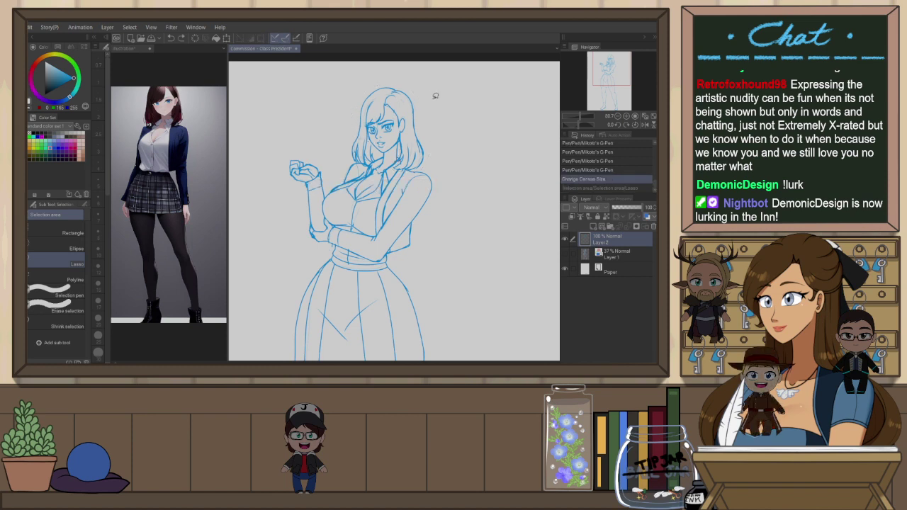
Reduce the Liquify brush size to 300, change its mode from Push, and reshape the head
key("j")
key("j")
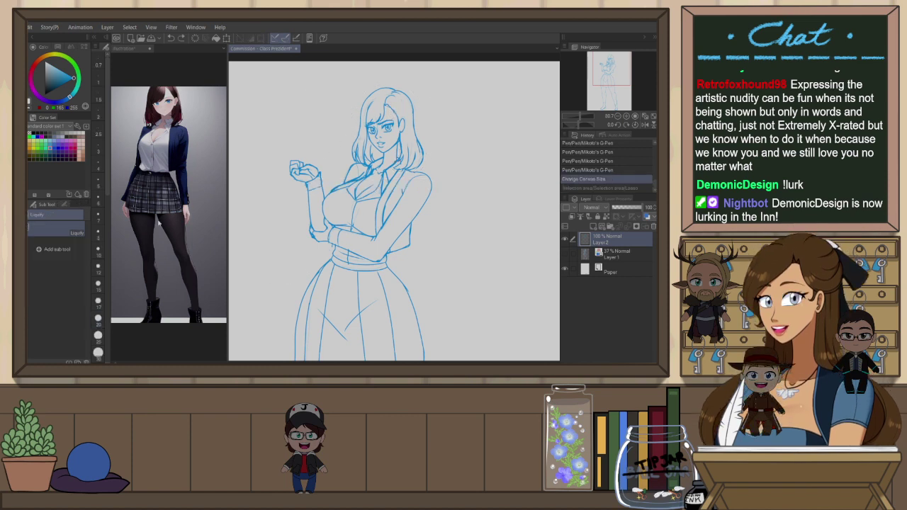
left_click(66, 206)
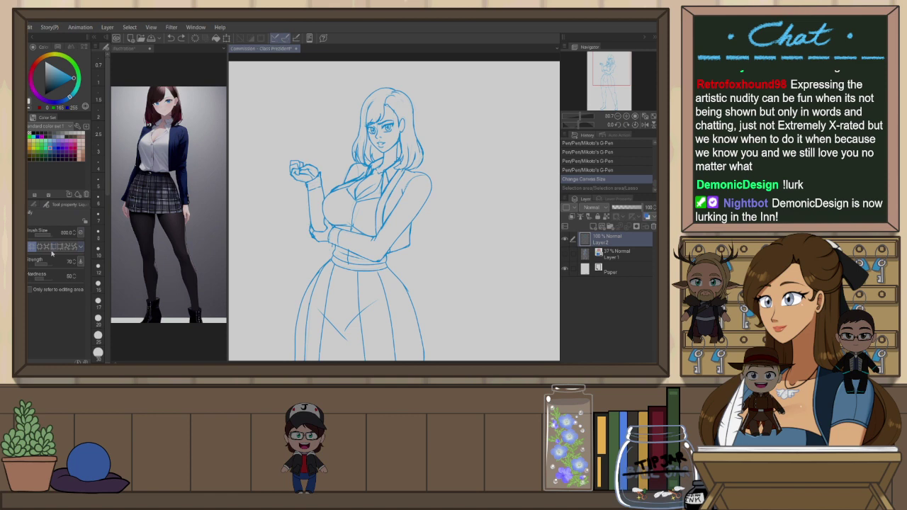
key("bracketleft")
key("bracketleft")
key("bracketleft")
key("bracketleft")
key("bracketleft")
left_click_drag(383, 124, 376, 105)
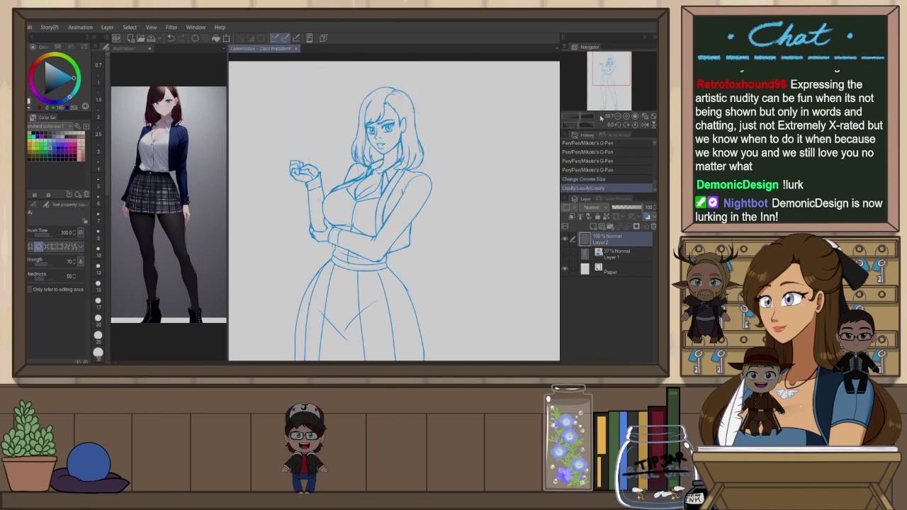
Refine the head's proportions with short Liquify touches, comparing before and after states, and nudge the torso beside the folded arm
left_click(646, 116)
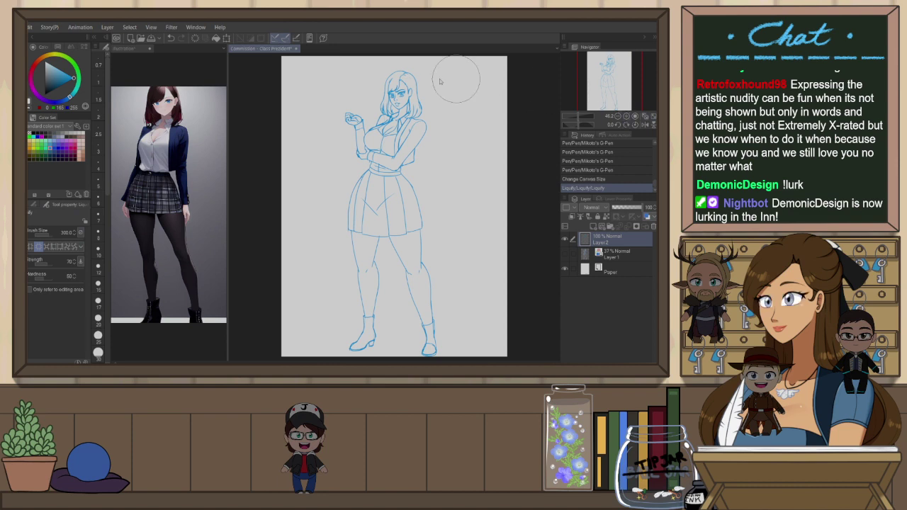
key("ctrl+z")
left_click_drag(398, 89, 402, 93)
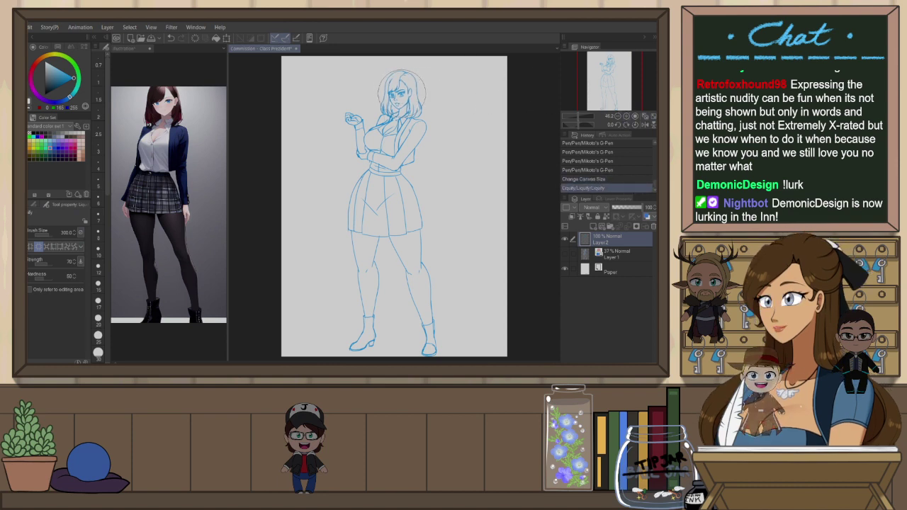
key("ctrl+z")
mouse_move(401, 93)
left_mouse_down()
mouse_move(472, 113)
mouse_move(405, 89)
left_mouse_up()
key("ctrl+z")
key("ctrl+z")
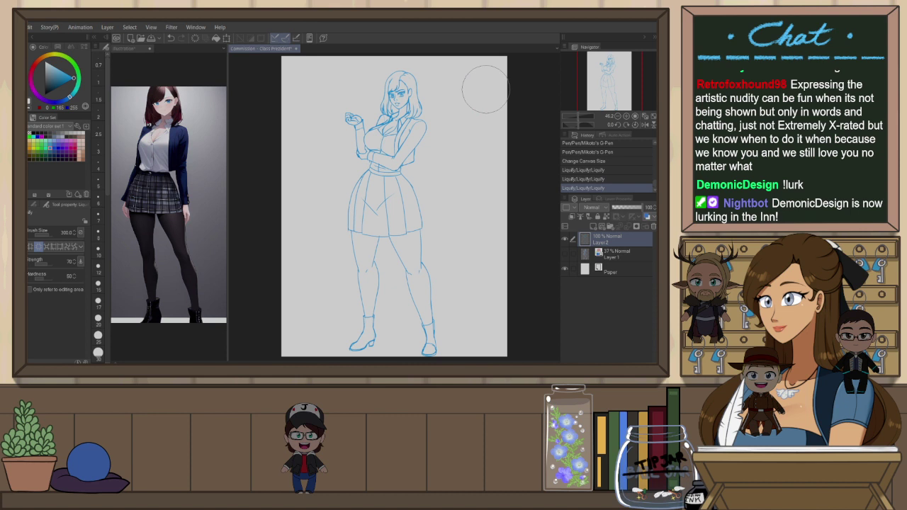
left_click(615, 162)
left_click(617, 188)
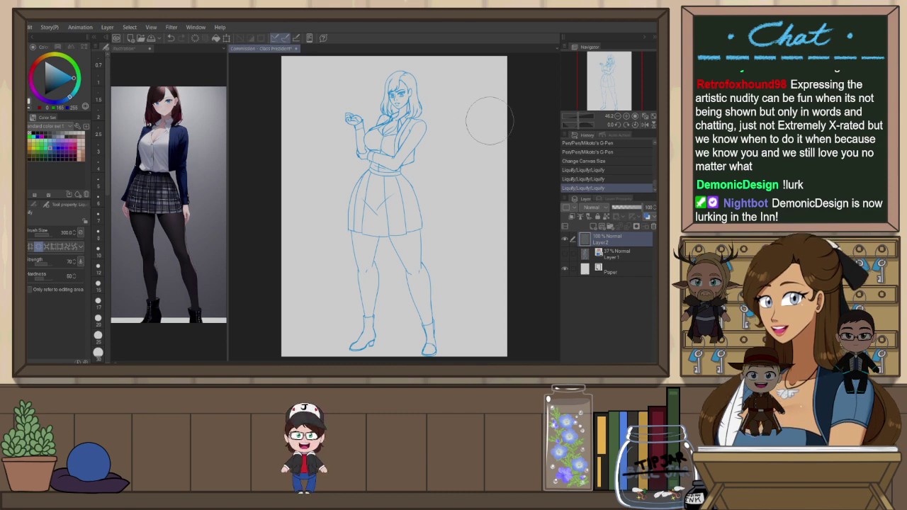
left_click_drag(398, 93, 402, 97)
key("ctrl+z")
key("ctrl+y")
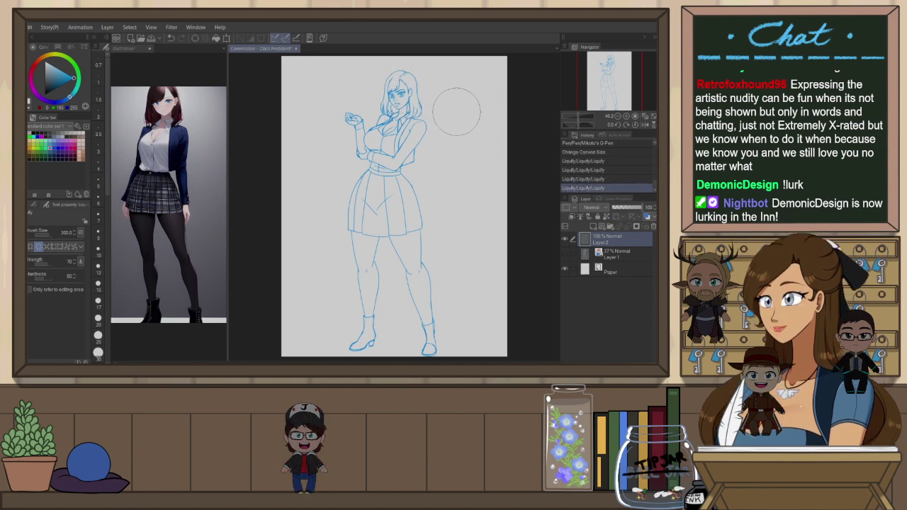
left_click_drag(404, 144, 399, 144)
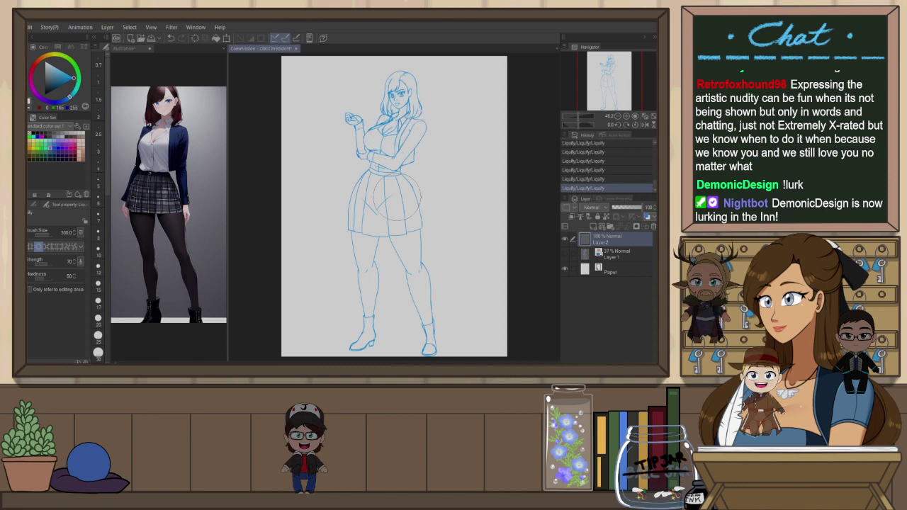
Move the clean sketch and the hidden pose layer together slightly upward on the canvas, leaving only Layer 2 selected
left_click(617, 255)
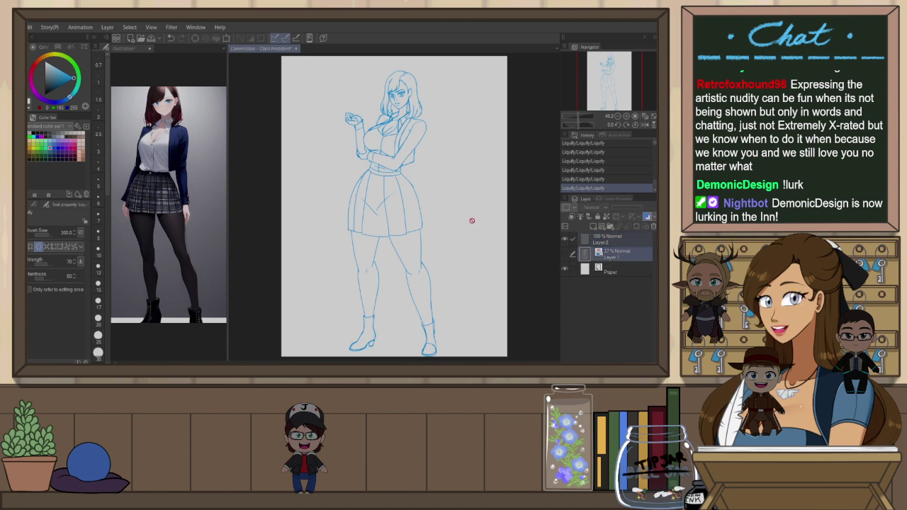
key("ctrl+t")
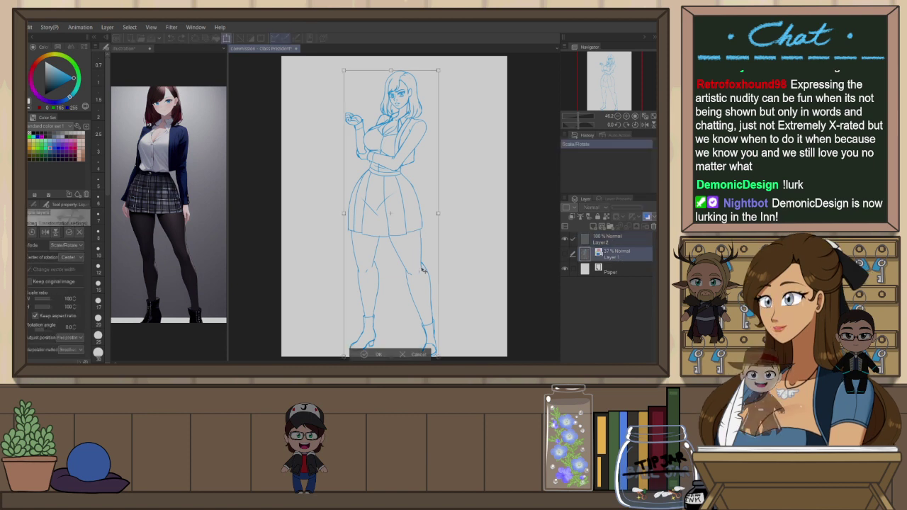
left_click_drag(425, 263, 428, 253)
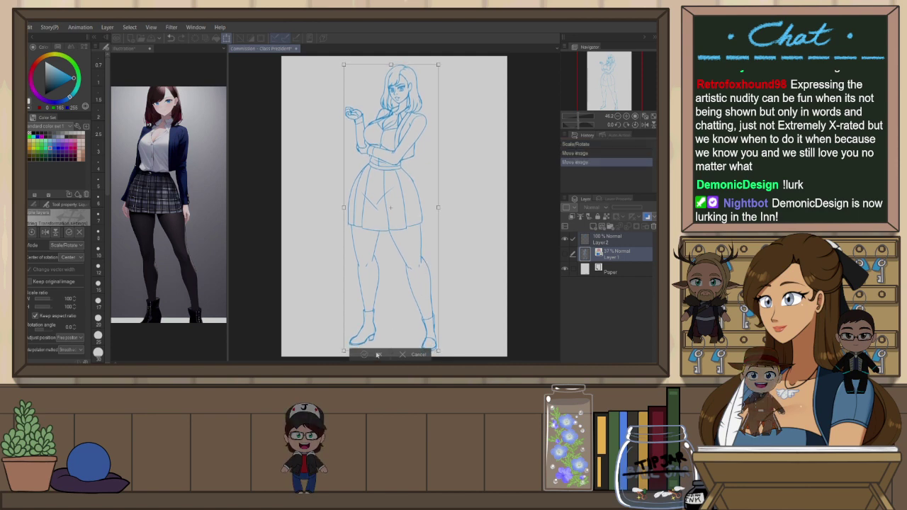
key("Return")
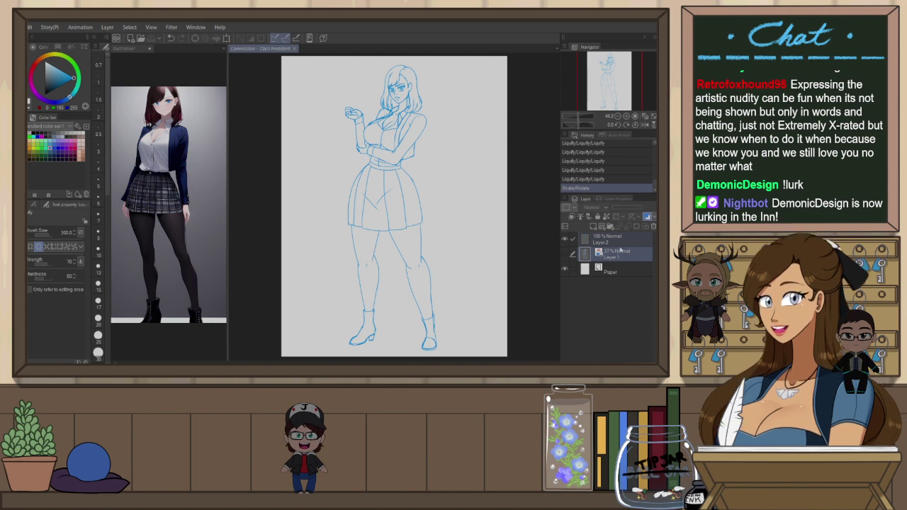
left_click(606, 238)
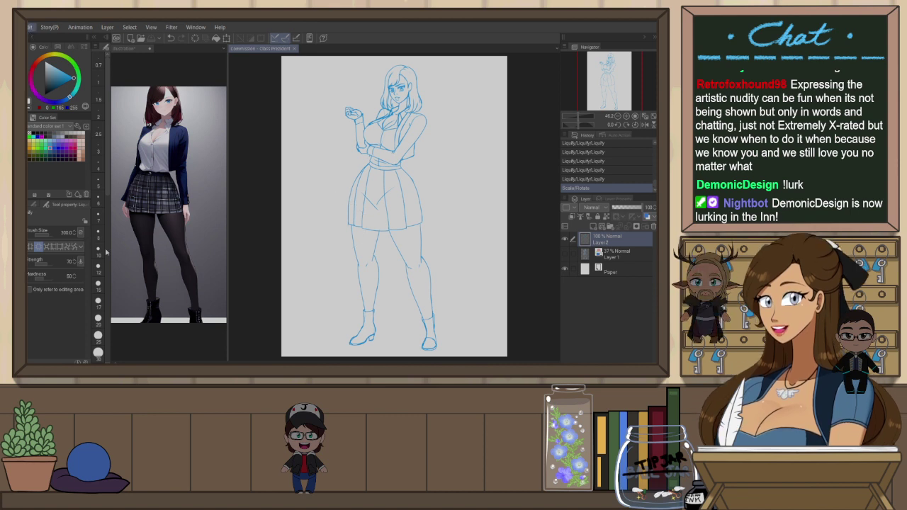
Cancel a trial horizontal flip of the sketch and increase the image resolution of the whole drawing
key("ctrl+h")
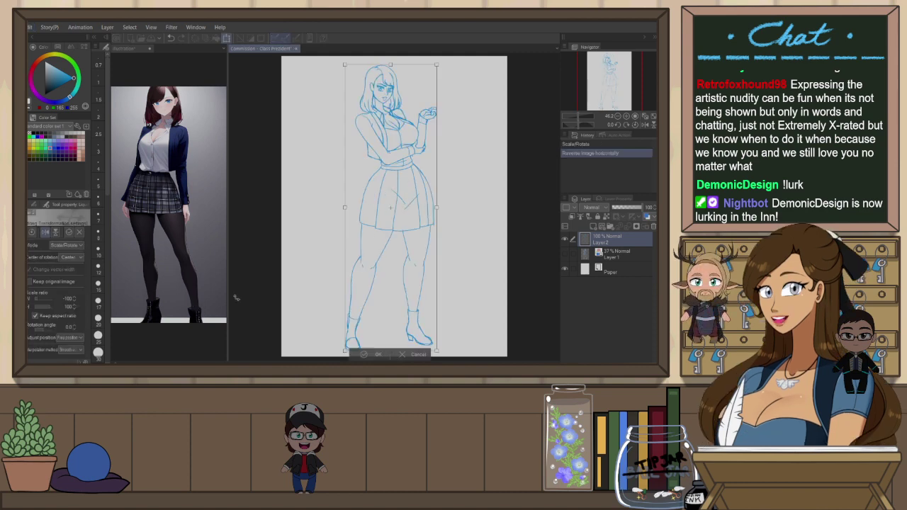
left_click(417, 355)
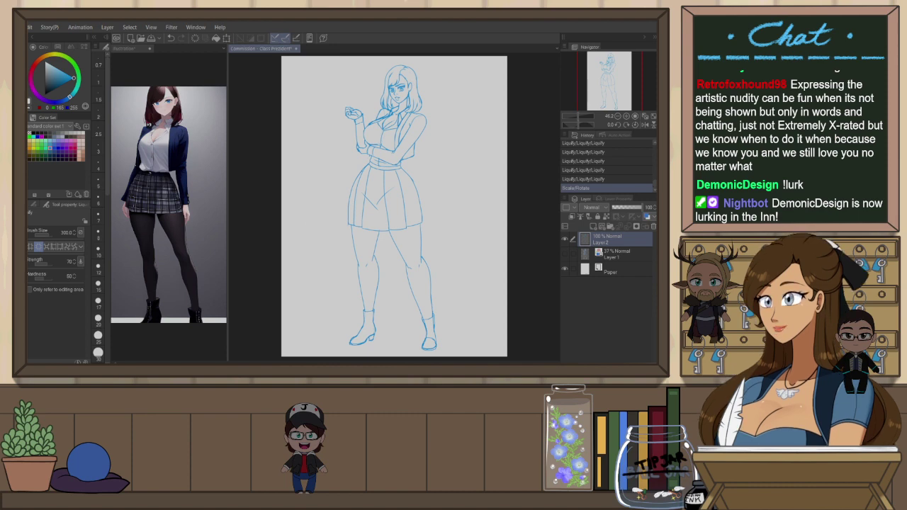
left_click(301, 218)
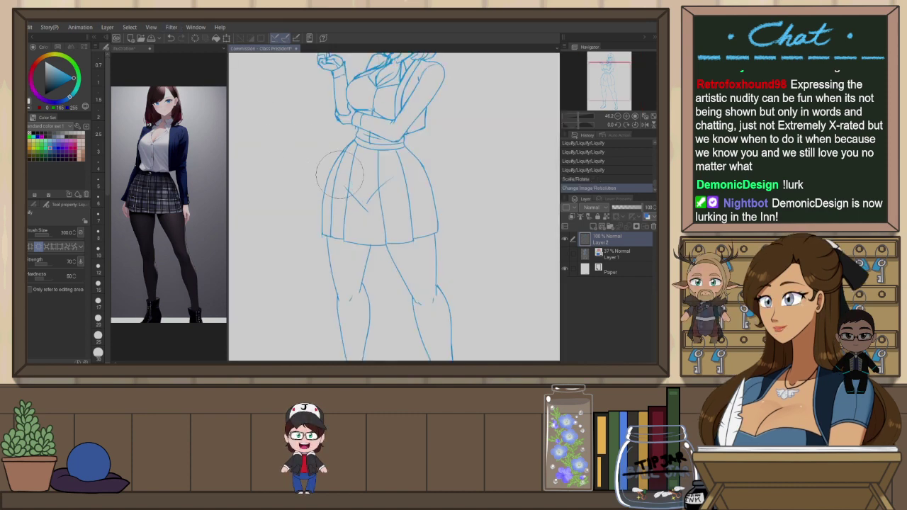
scroll(367, 187, "down", 3)
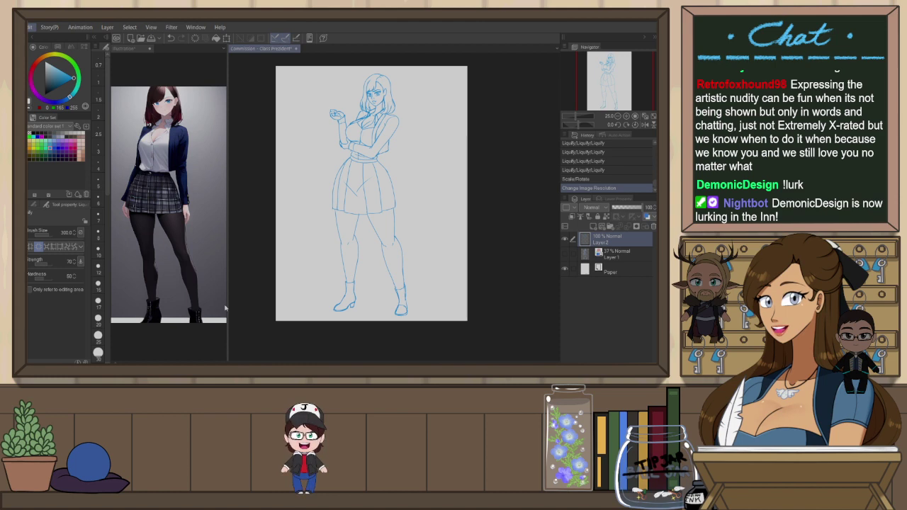
Crop the canvas close to the figure on both sides and trim a thin strip above the head
key("ctrl+alt+c")
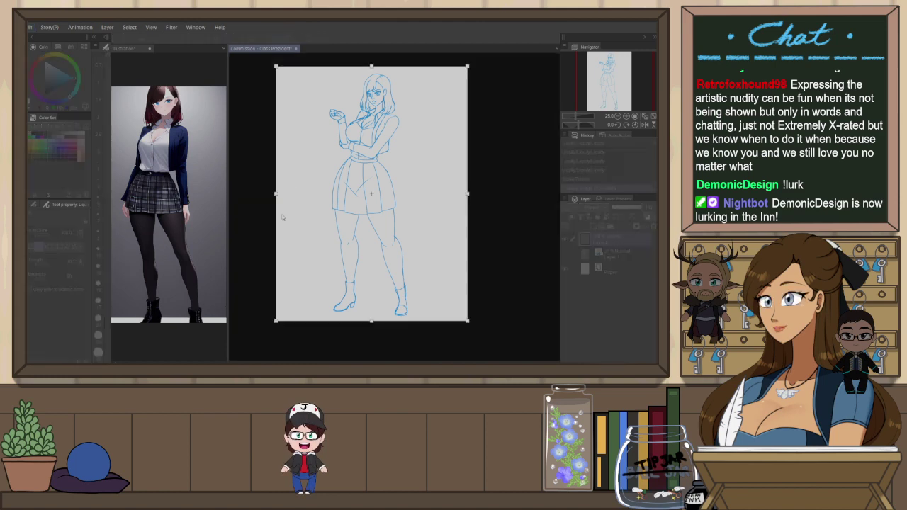
left_click_drag(277, 193, 315, 193)
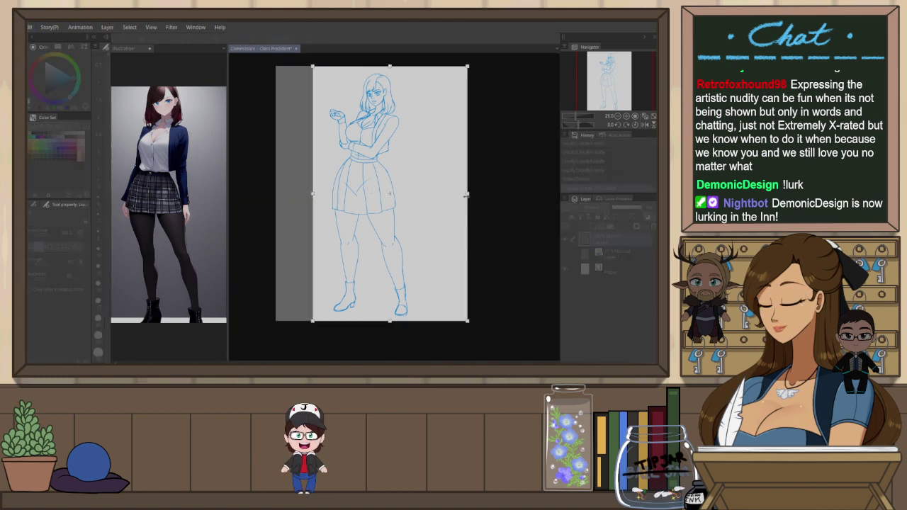
left_click_drag(467, 194, 422, 199)
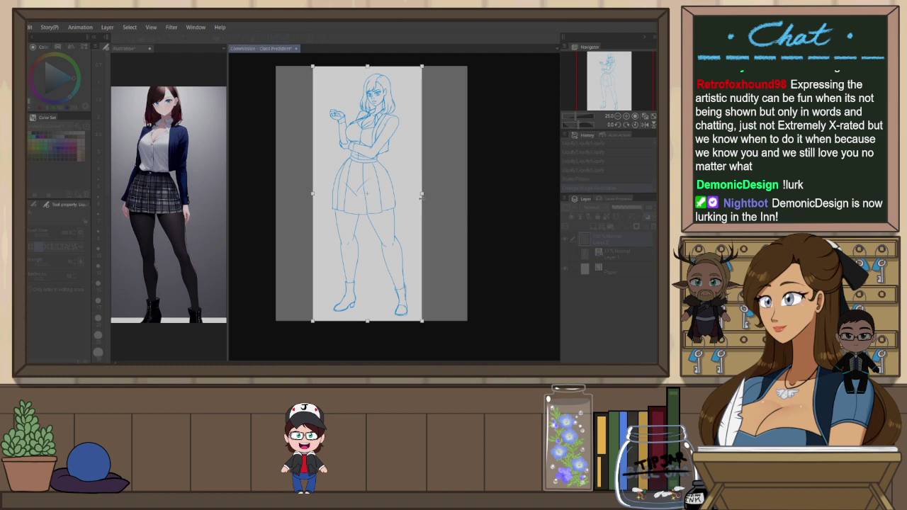
left_click_drag(367, 66, 367, 70)
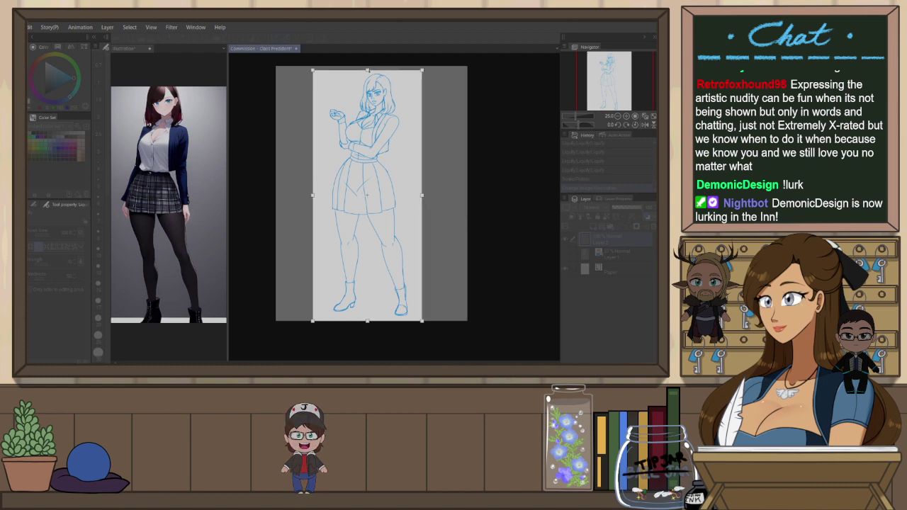
key("Return")
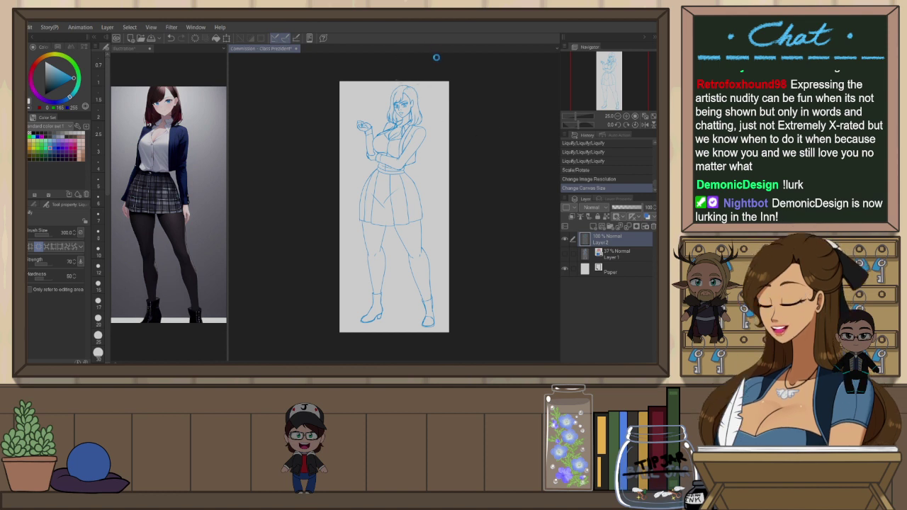
Group Layer 2 and Layer 1 into a collapsed folder and turn on the folder's layer color effect
scroll(426, 66, "up", 5)
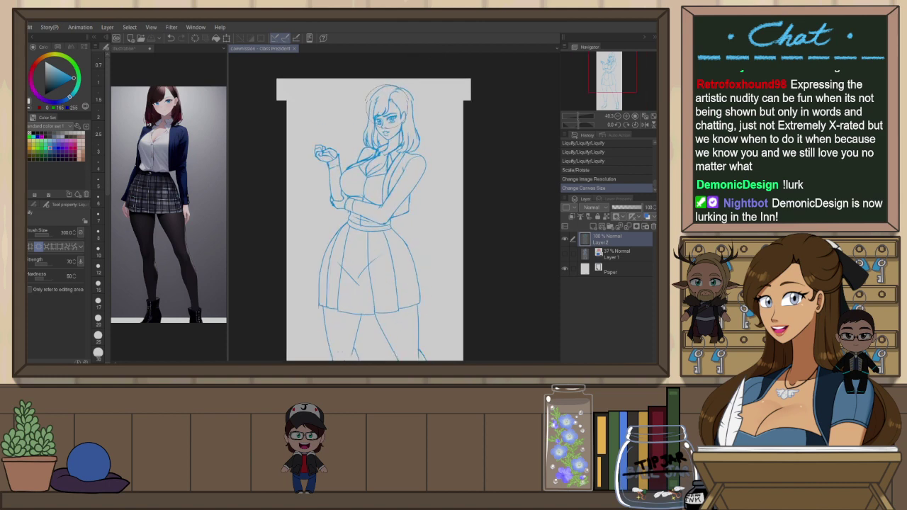
left_click(623, 257, "ctrl")
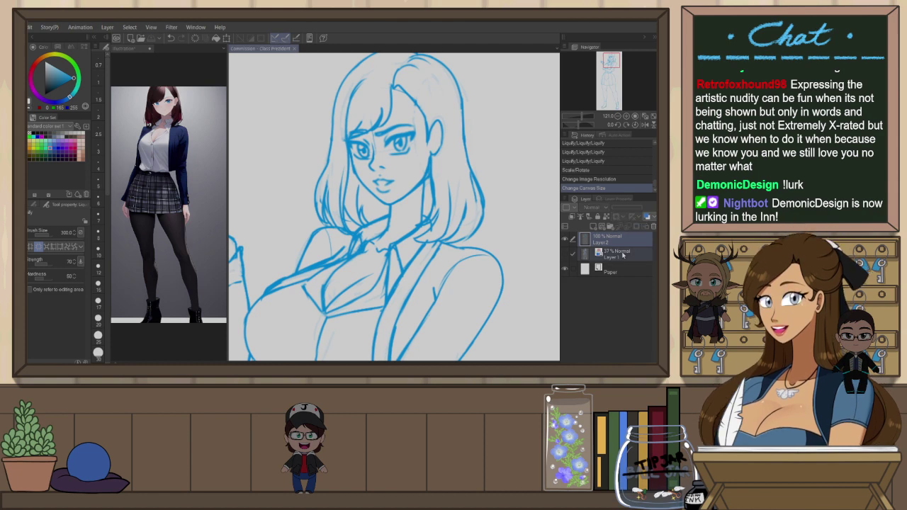
key("ctrl+g")
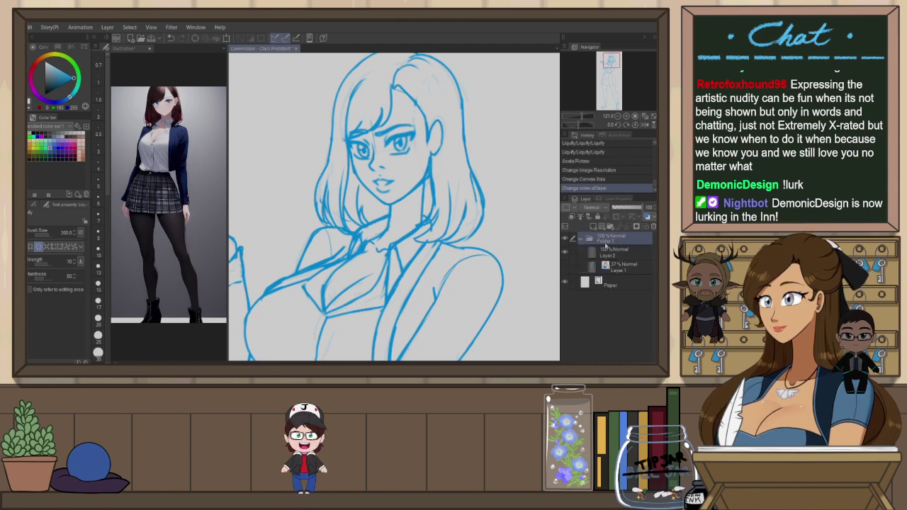
left_click(582, 241)
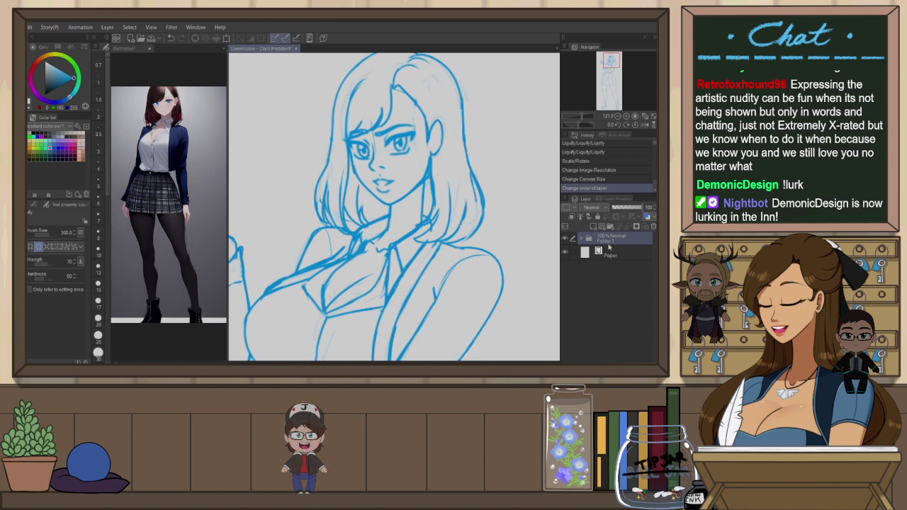
left_click(647, 218)
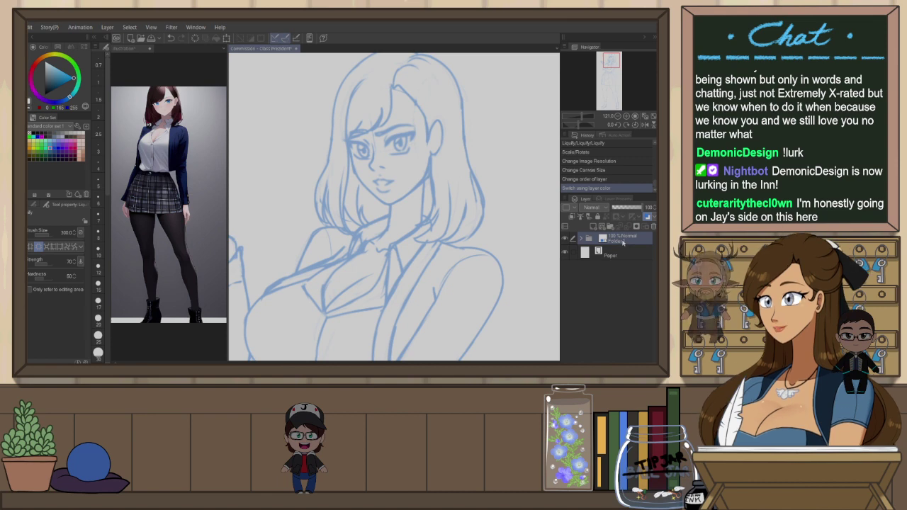
Create a vector layer named "Ink face" above the sketch folder and set the pen to size 15, with the canvas tilted around the face
key("Return")
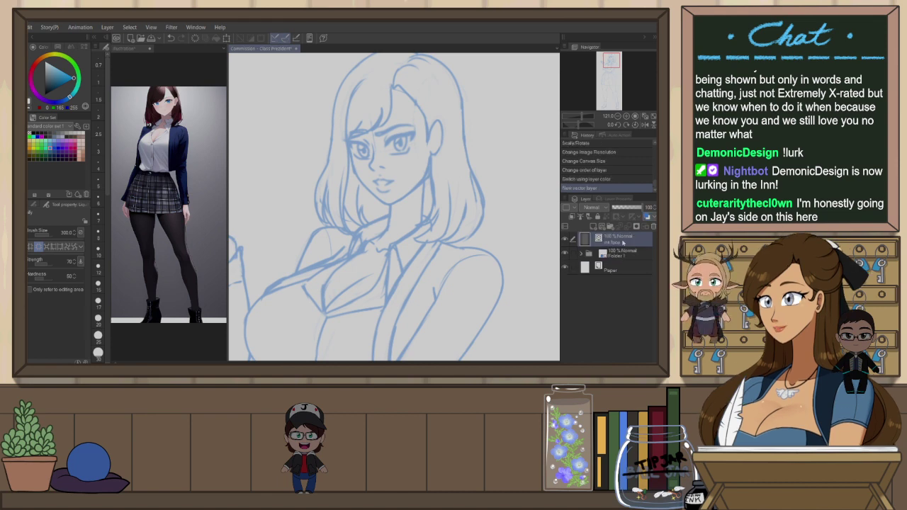
key("p")
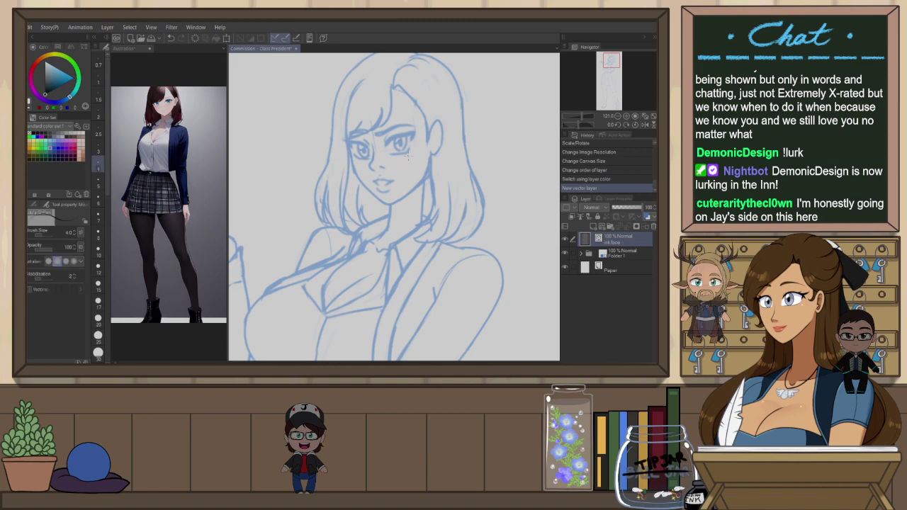
scroll(409, 141, "up", 2)
left_click(98, 285)
key("r")
mouse_move(449, 157)
left_mouse_down()
mouse_move(458, 146)
mouse_move(452, 116)
left_mouse_up()
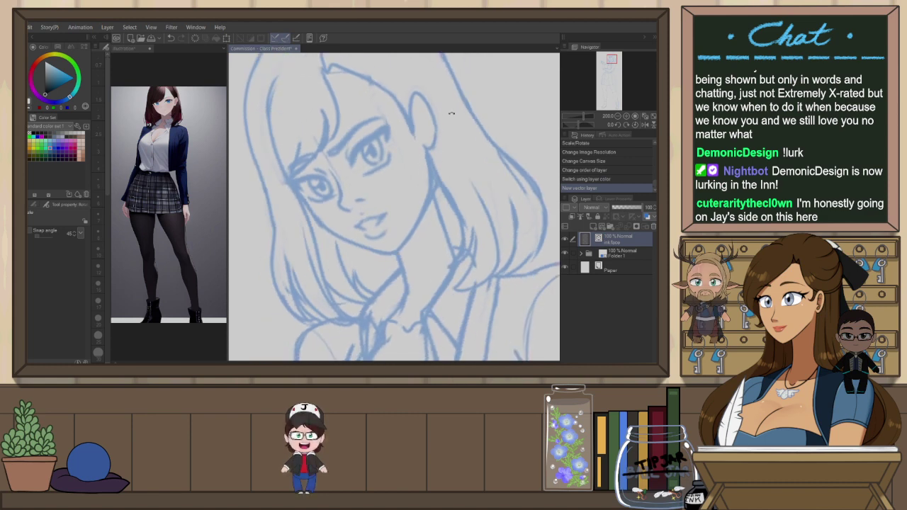
left_click_drag(394, 156, 434, 196)
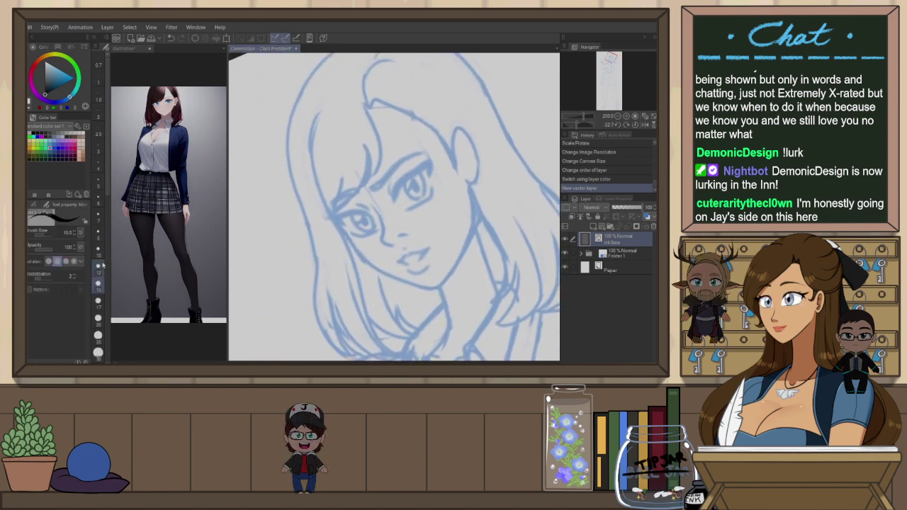
Ink the thick upper lash line of the larger eye, including its short outer-corner wing, with a size 12 pen
key("ctrl+plus")
left_click_drag(435, 160, 374, 196)
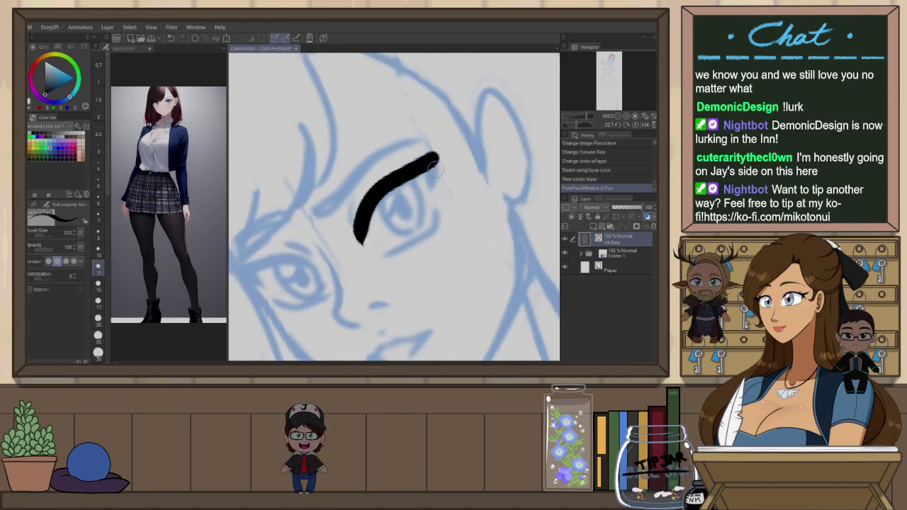
key("ctrl+z")
left_click_drag(436, 154, 355, 252)
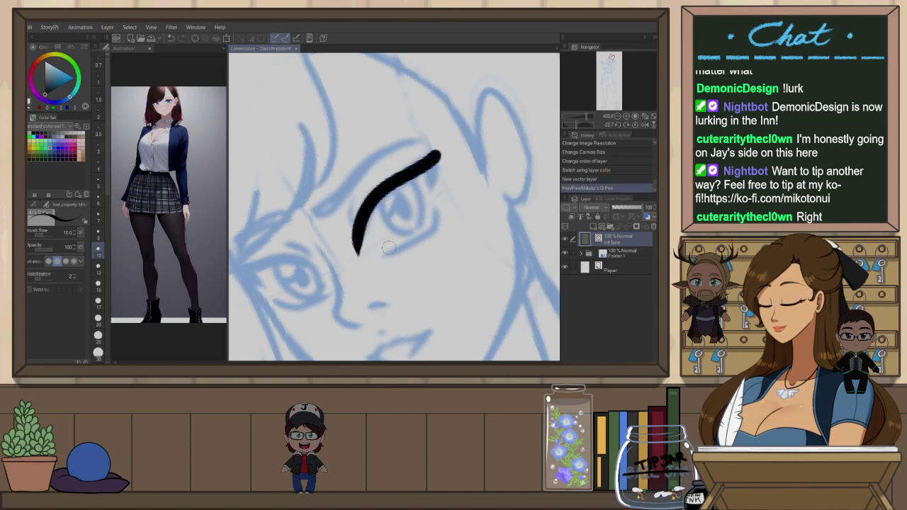
key("bracketright")
key("ctrl+z")
mouse_move(438, 155)
left_mouse_down()
mouse_move(384, 191)
mouse_move(359, 237)
mouse_move(436, 157)
mouse_move(363, 251)
left_mouse_up()
key("ctrl+z")
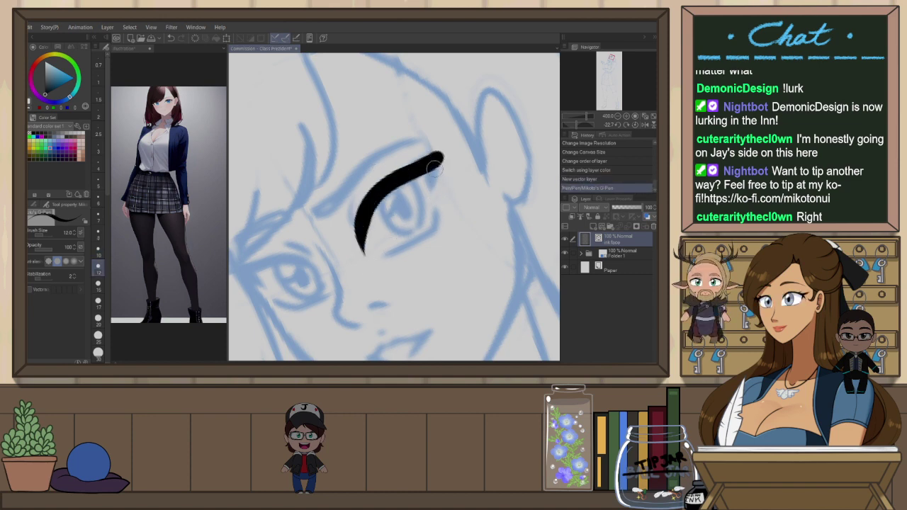
left_click_drag(440, 156, 436, 195)
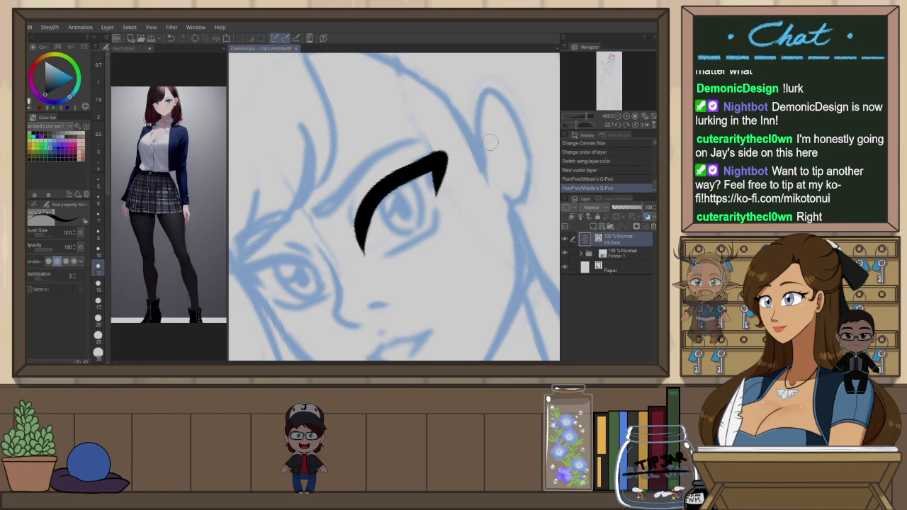
Mirror the canvas view and ink the upper lash line of the smaller, far eye with a size 10 pen
key("h")
key("ctrl+at")
left_click_drag(503, 182, 451, 192)
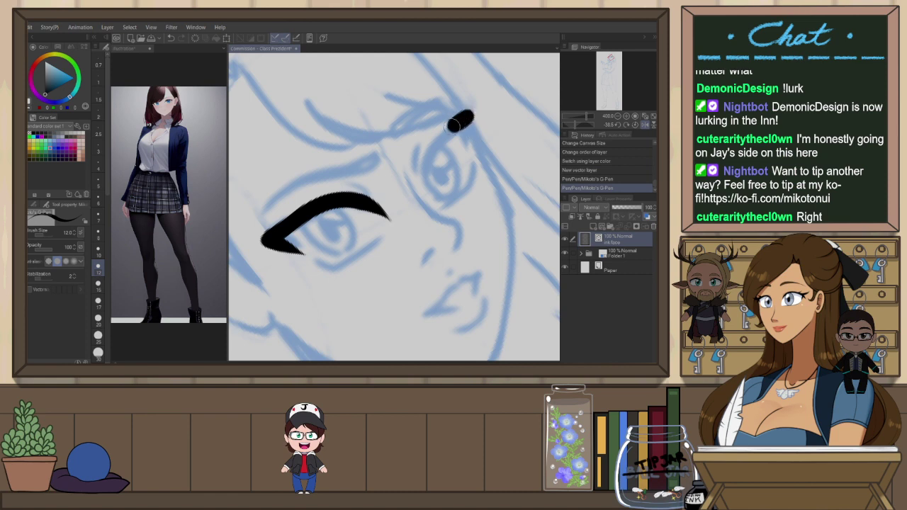
left_click_drag(454, 125, 425, 194)
key("ctrl+z")
left_click_drag(469, 118, 422, 199)
key("ctrl+z")
left_click_drag(468, 119, 423, 197)
key("ctrl+z")
left_click_drag(469, 122, 428, 192)
key("ctrl+z")
left_click_drag(468, 120, 425, 193)
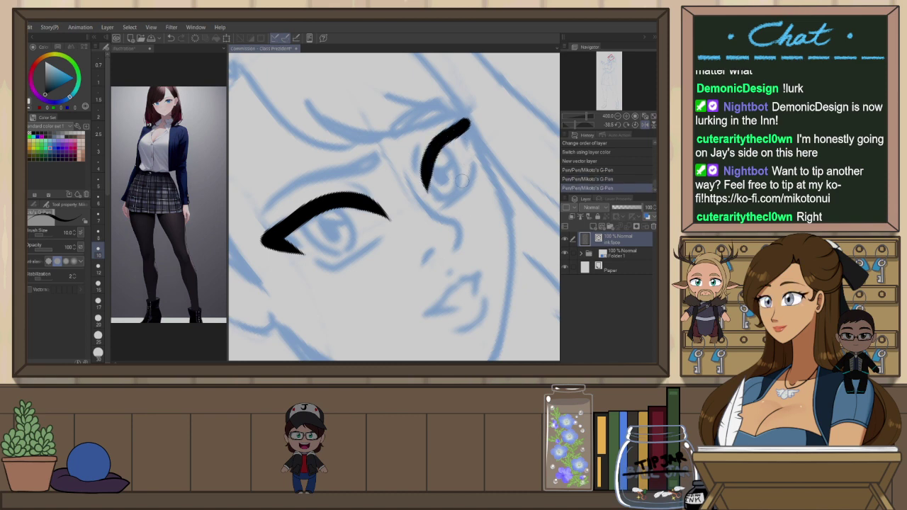
Add the short tapered outer-corner stroke to the far eye's upper lash line
left_click_drag(470, 137, 469, 154)
key("ctrl+z")
left_click_drag(466, 119, 472, 151)
key("ctrl+z")
key("ctrl+z")
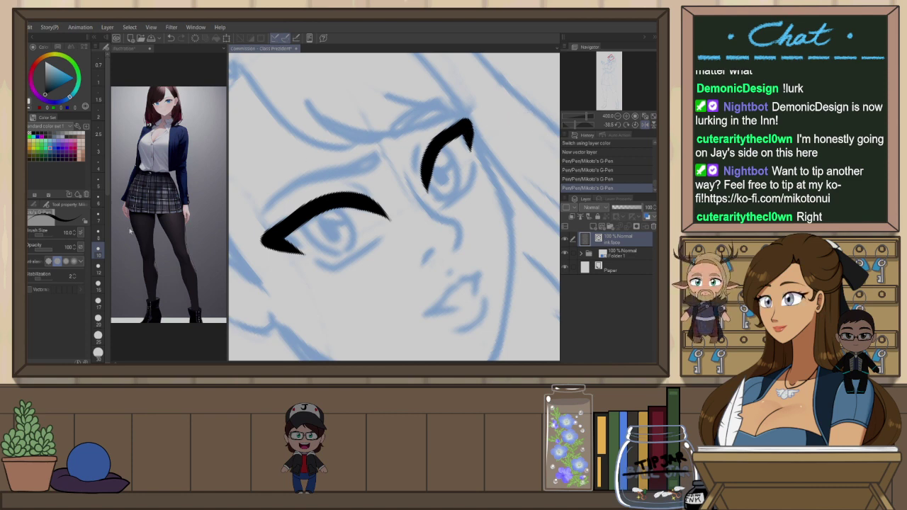
Unmirror the view and bend the far eye's upper lash line outward with Pinch vector line
key("h")
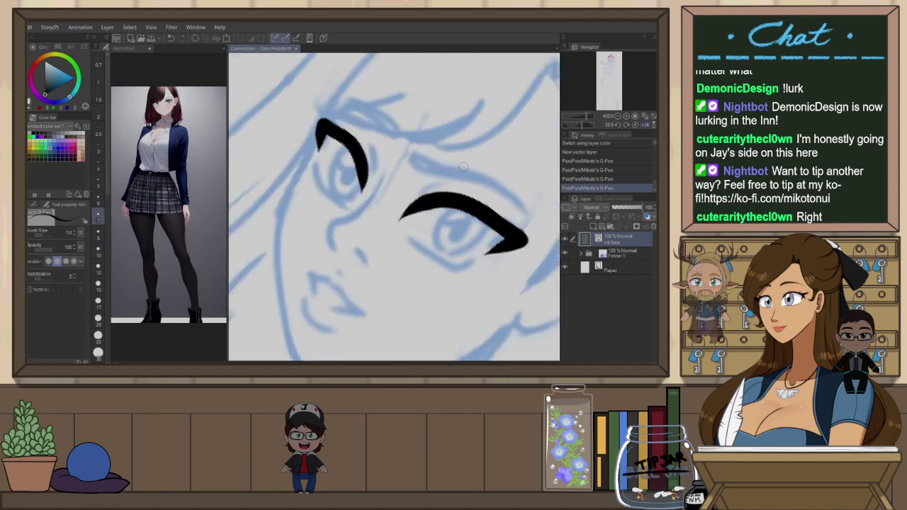
key("y")
left_click_drag(360, 156, 366, 152)
key("ctrl+z")
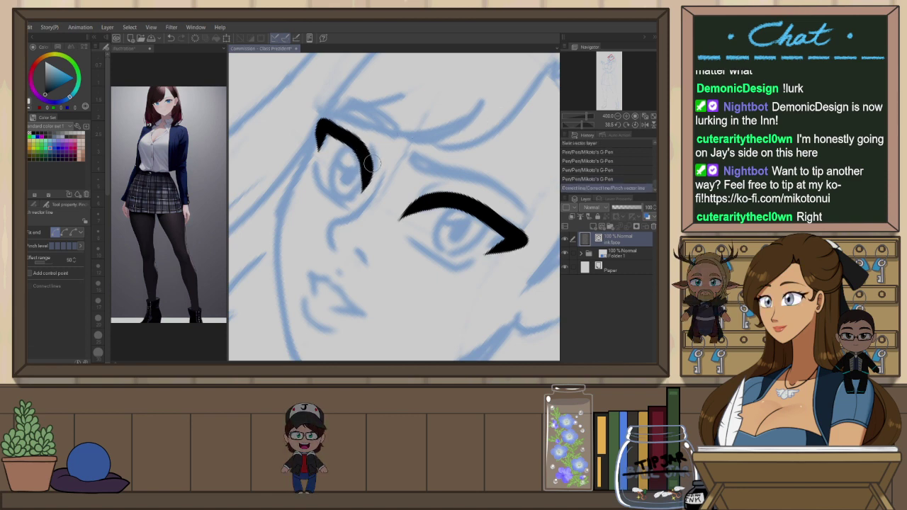
Thin parts of the upper lash lines with Correct line width set to scale down width at 0.90
left_click(36, 204)
left_click(57, 291)
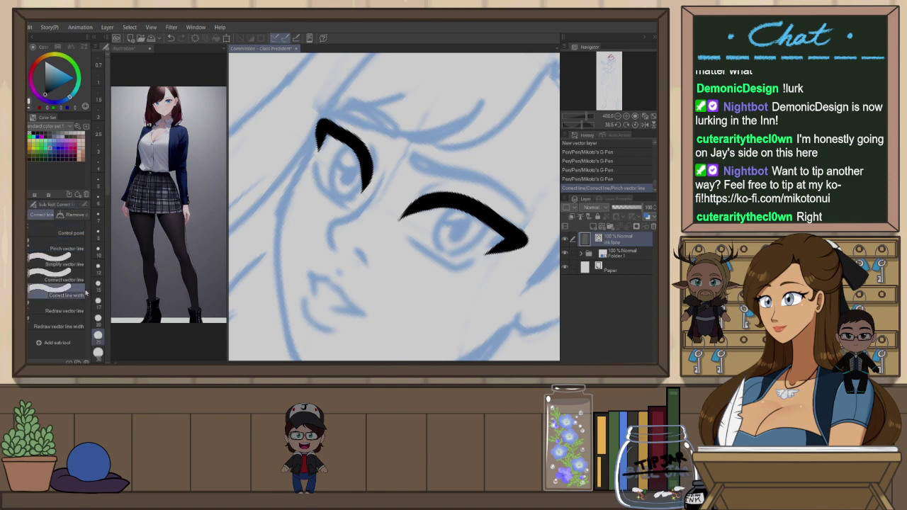
left_click(86, 205)
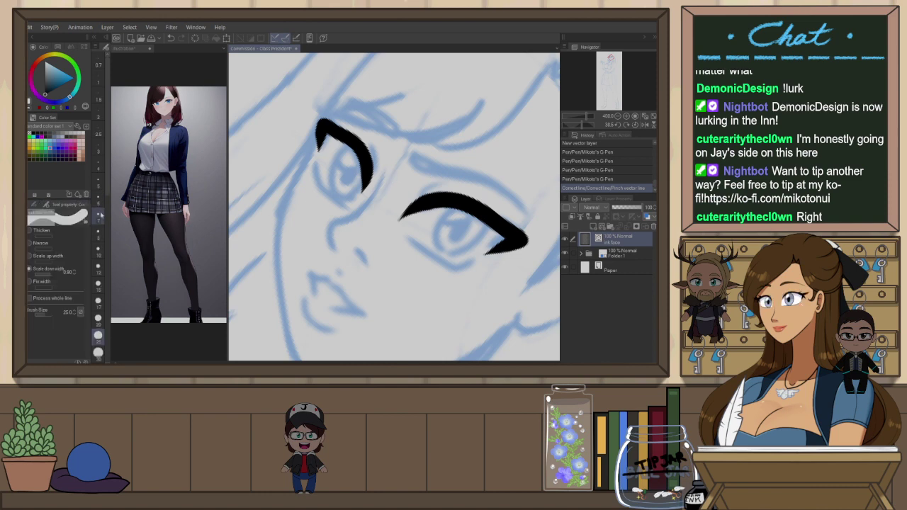
left_click_drag(381, 175, 382, 175)
key("ctrl+alt+0")
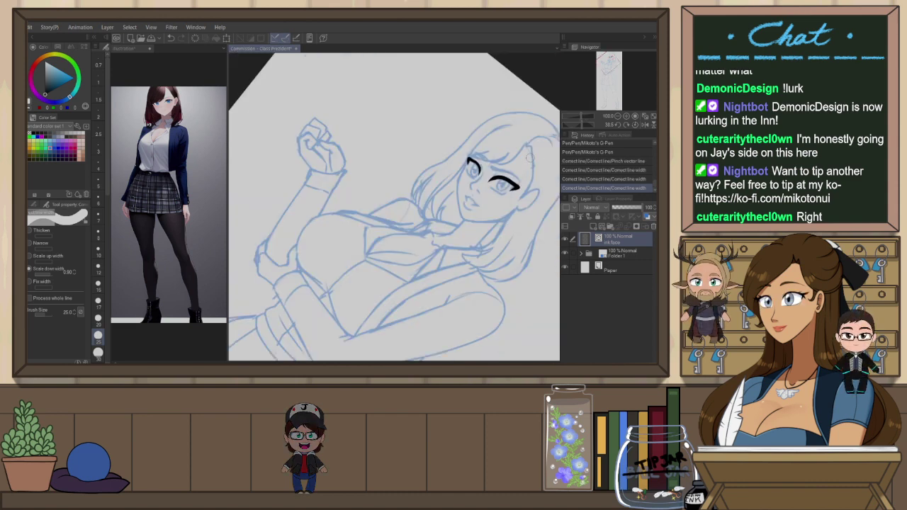
key("ctrl+@")
scroll(507, 124, "up", 2)
mouse_move(440, 135)
left_mouse_down()
mouse_move(460, 124)
mouse_move(459, 140)
left_mouse_up()
scroll(499, 138, "up", 2)
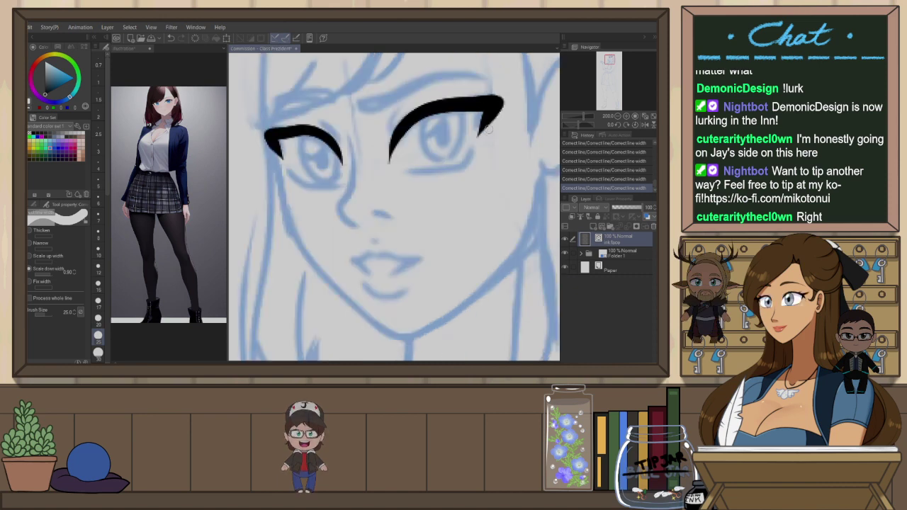
Undo the last line width correction and extend the inner tip of the far eye's lash line slightly by its end control point
key("ctrl+z")
left_click_drag(437, 178, 428, 211)
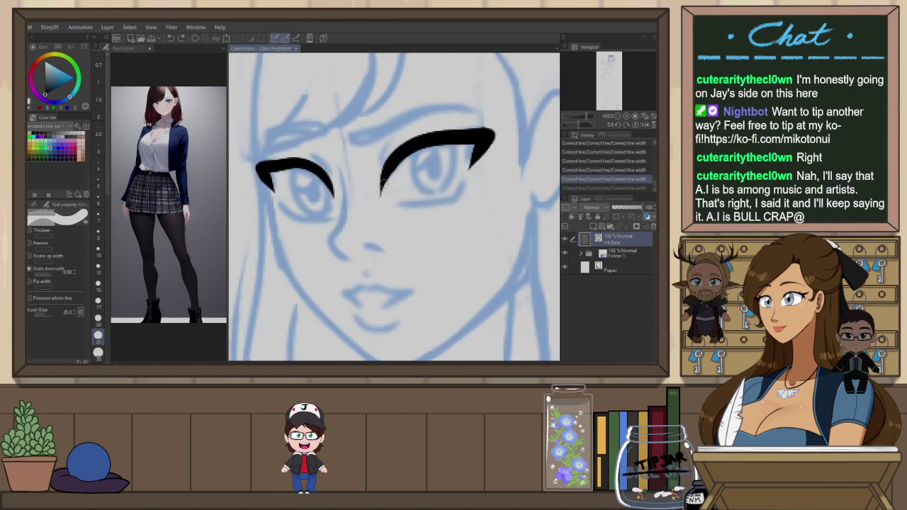
key("o")
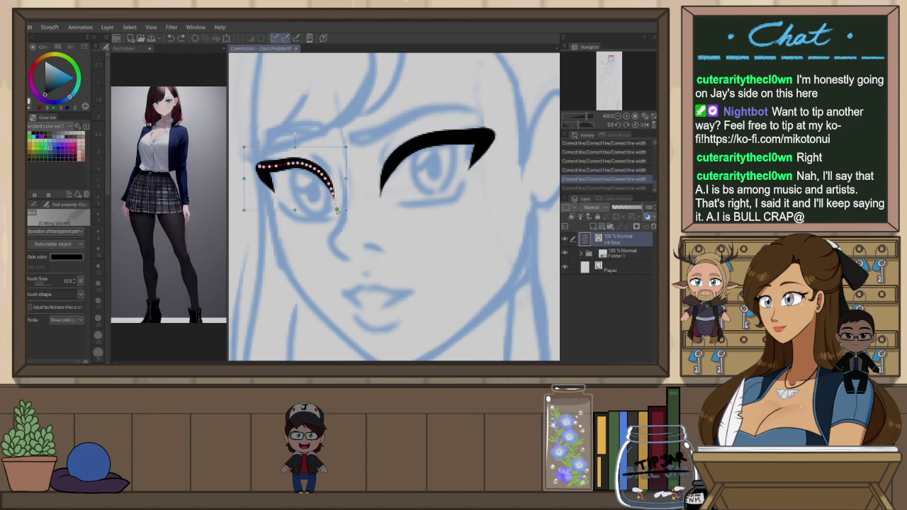
left_click_drag(337, 208, 336, 206)
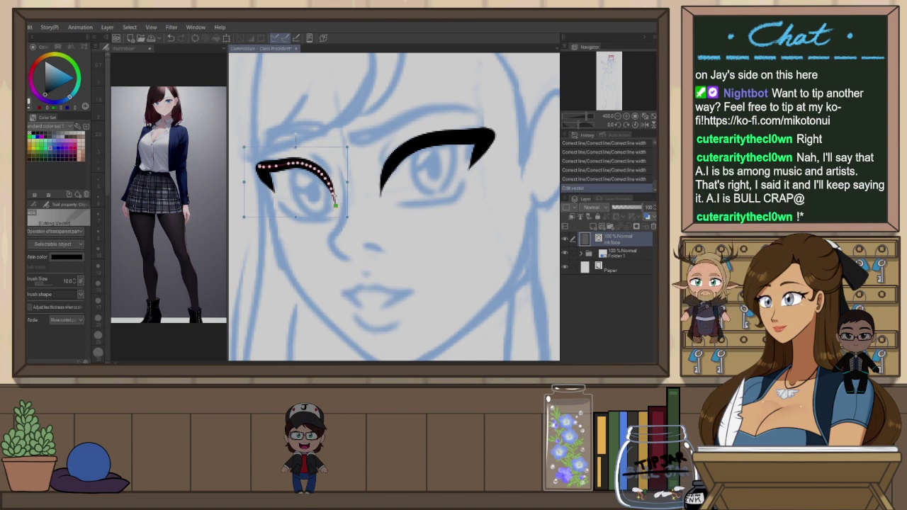
Ink the thin lower lash line of the far eye with a size 3 pen
key("p")
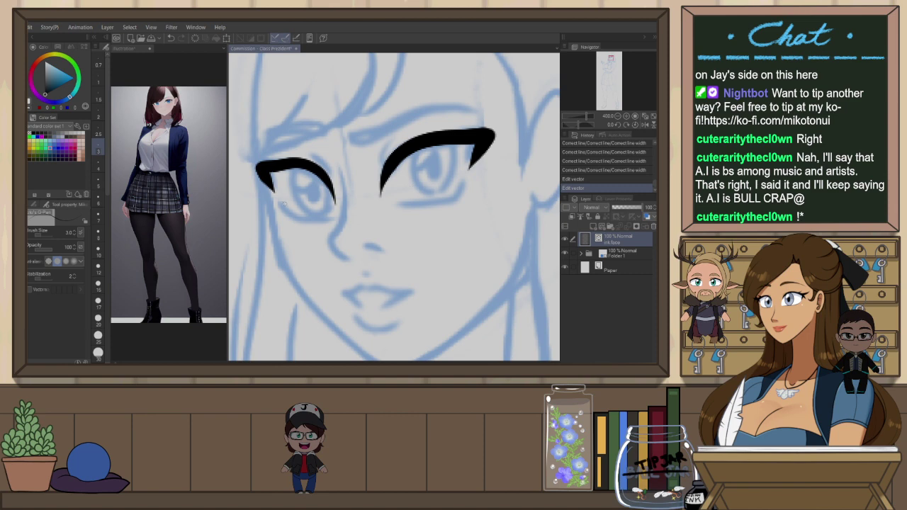
key("h")
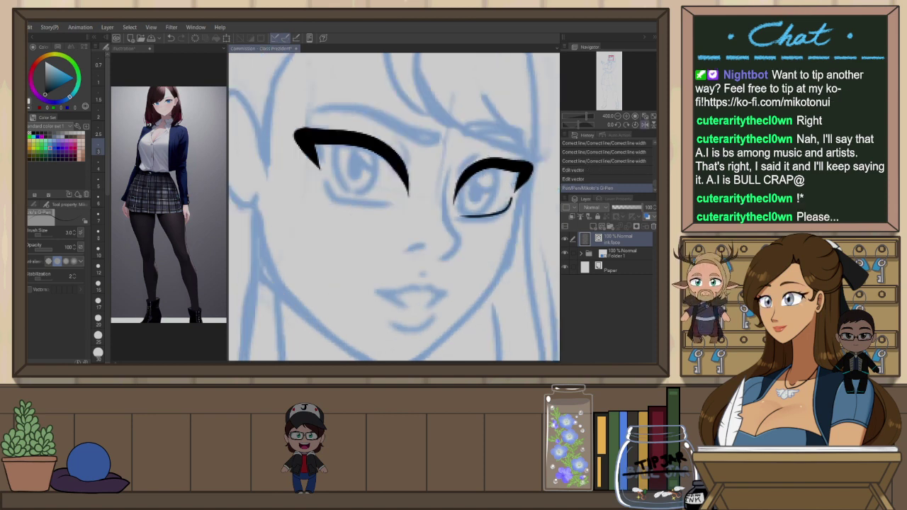
key("ctrl+z")
mouse_move(509, 225)
left_mouse_down()
mouse_move(504, 167)
mouse_move(470, 113)
mouse_move(447, 167)
left_mouse_up()
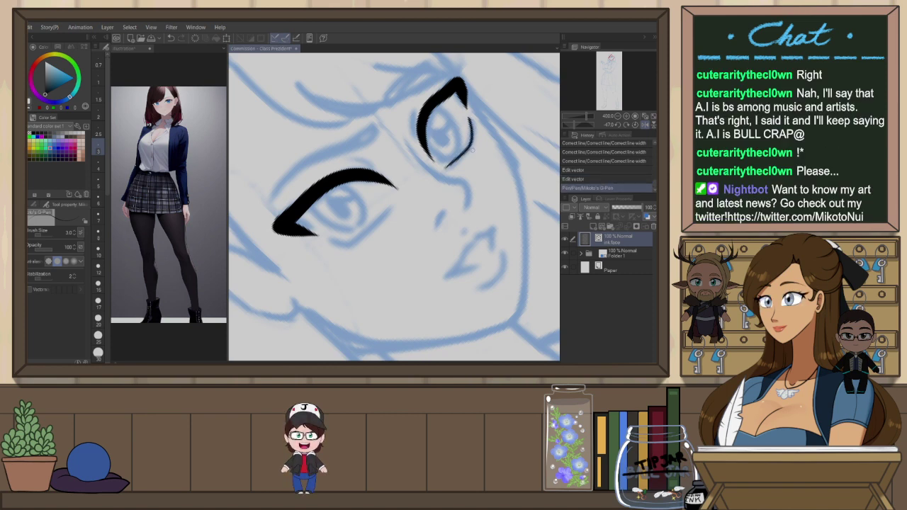
Ink the lower lash line of the larger eye, from its outer side to the inner corner, with the size 3 pen
key("h")
mouse_move(502, 226)
left_mouse_down()
mouse_move(404, 114)
mouse_move(428, 152)
left_mouse_up()
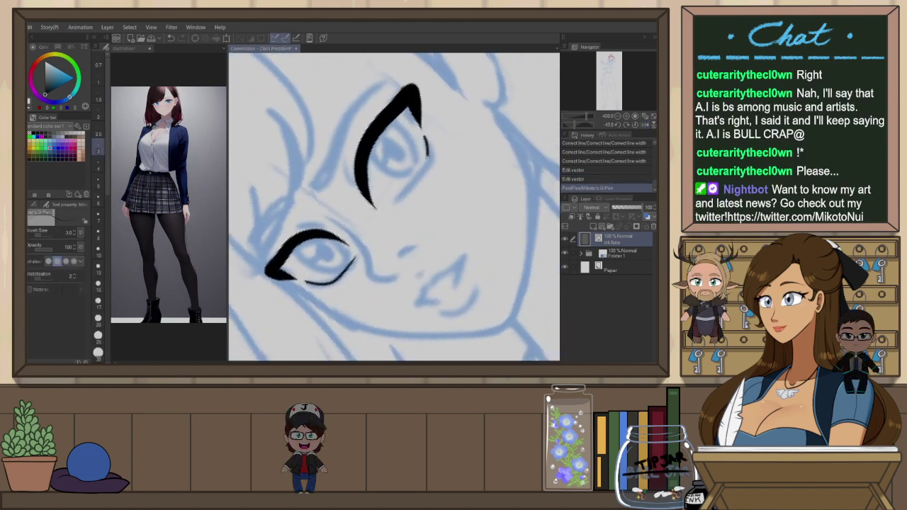
key("ctrl+z")
left_click_drag(391, 210, 389, 212)
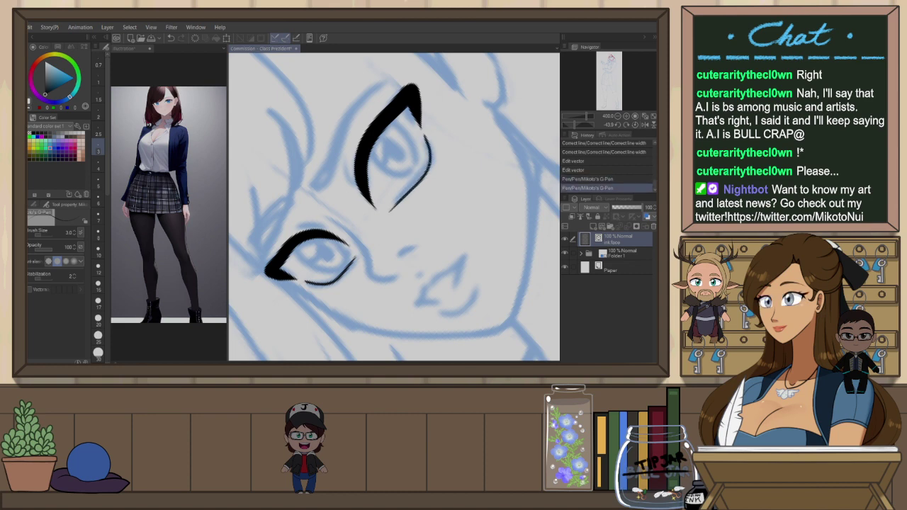
scroll(445, 178, "down", 2)
key("ctrl+at")
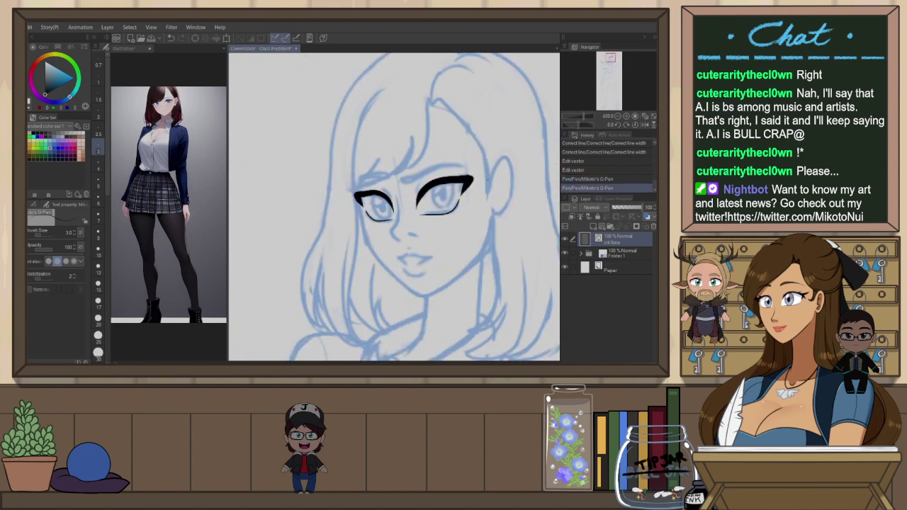
scroll(464, 210, "up", 3)
key("h")
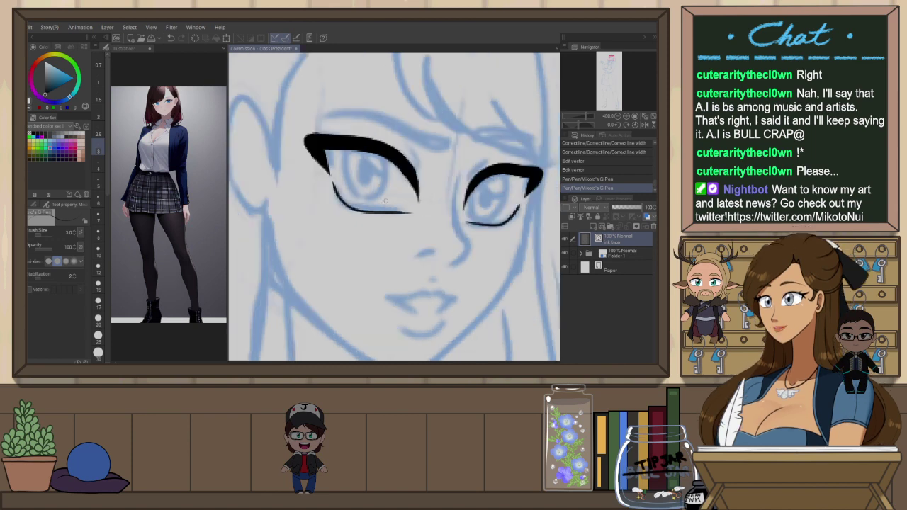
key("y")
left_click_drag(506, 224, 517, 222)
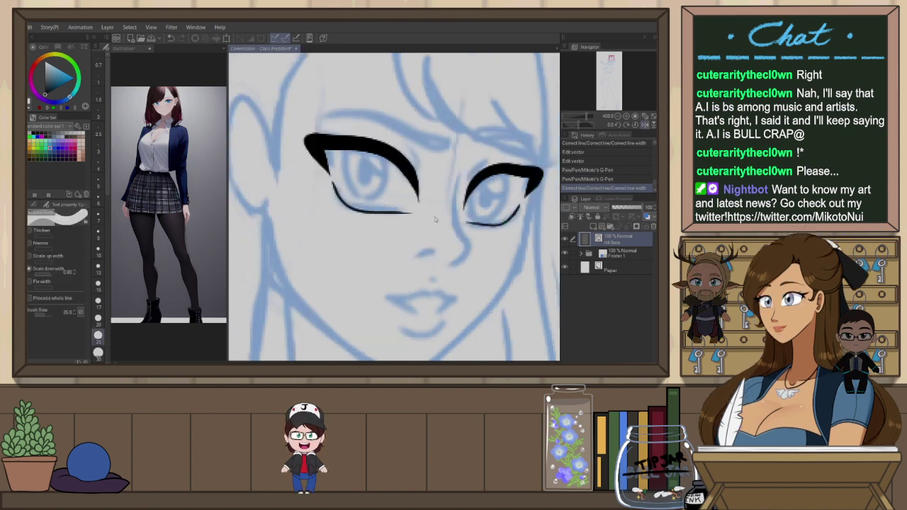
key("ctrl+z")
Adjust the curves of both eyes' lower lash lines with Pinch vector line
left_click(34, 204)
left_click(61, 246)
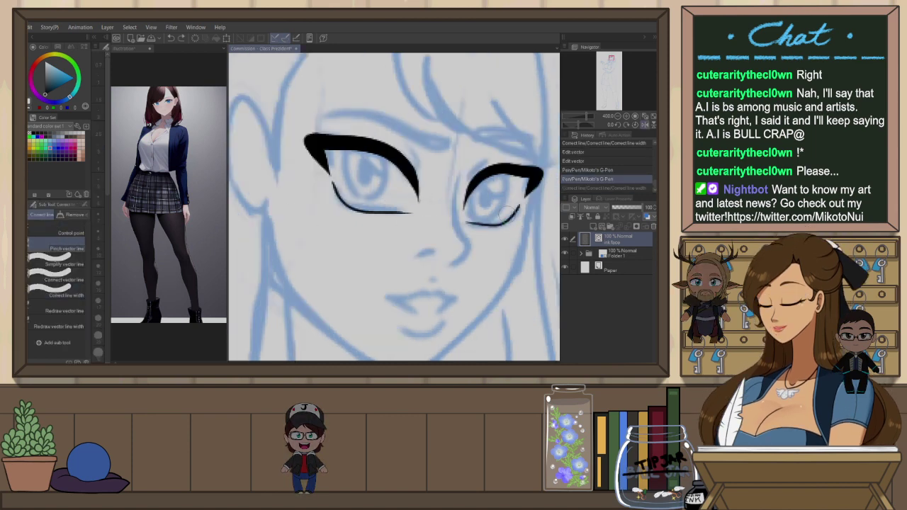
left_click_drag(509, 224, 514, 227)
key("ctrl+z")
left_click_drag(339, 204, 340, 206)
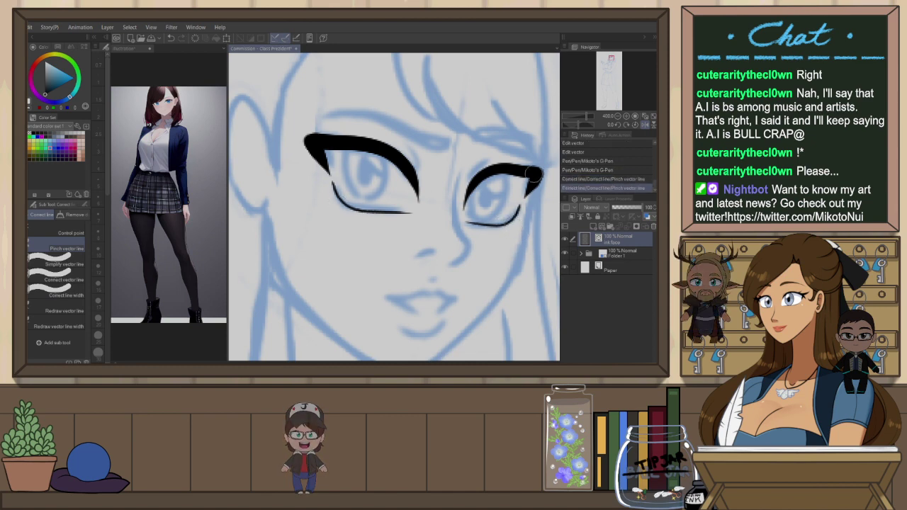
Unmirror the view and ink short eyelid creases above the inner part of both upper lash lines
key("h")
key("p")
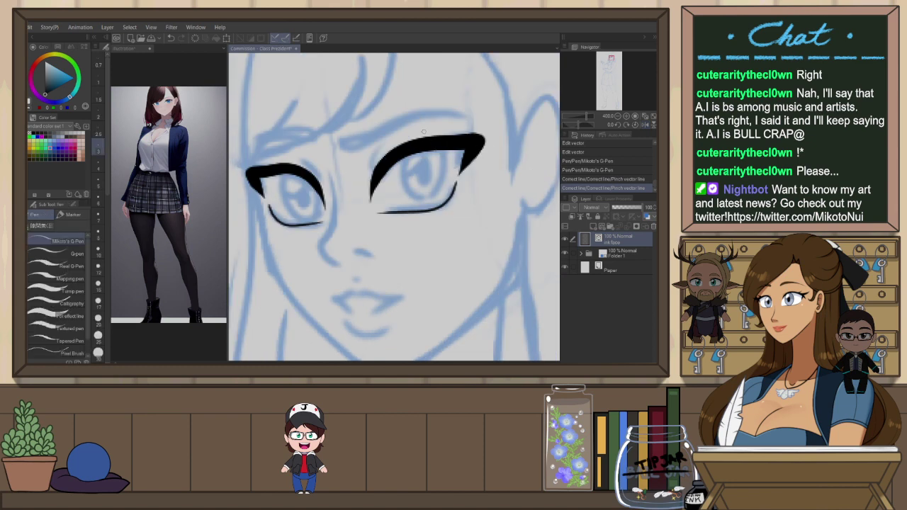
left_click_drag(369, 174, 377, 150)
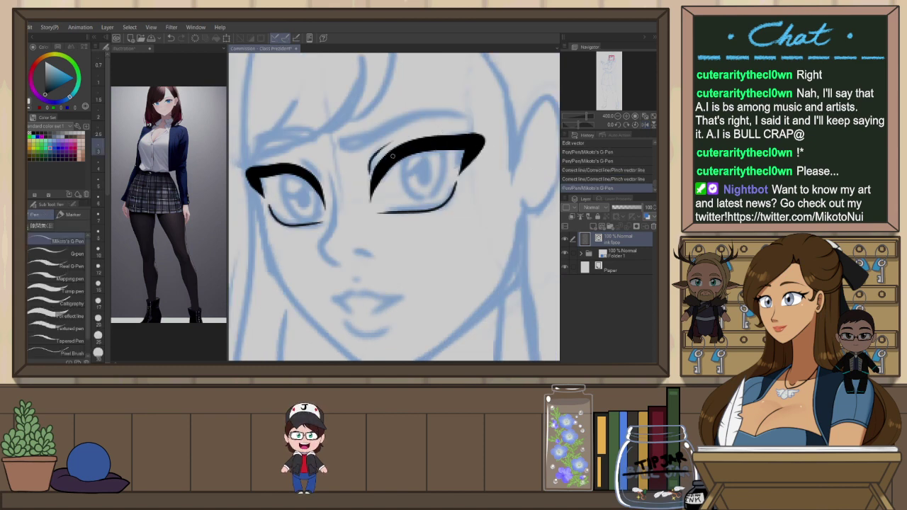
Mirror and rotate the view and ink the outline of the eyebrow above the larger eye with a size 4 pen
key("h")
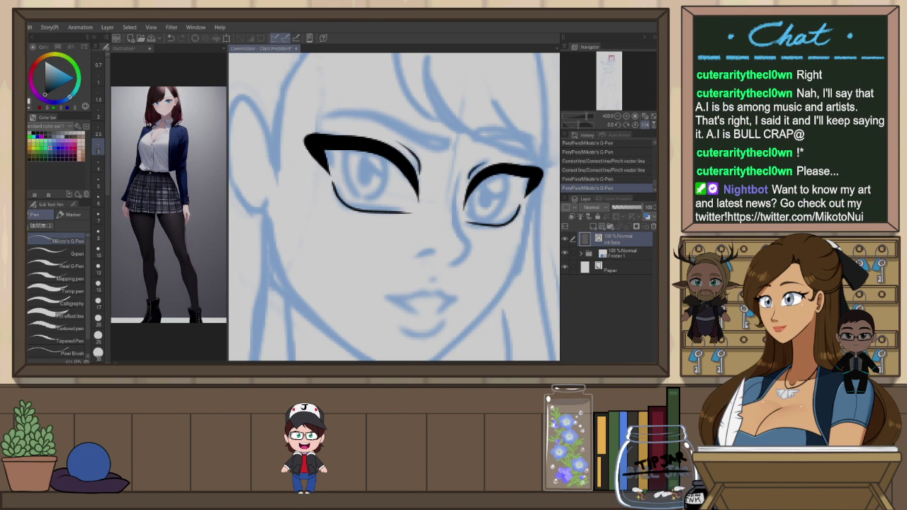
key("shift+space")
left_click_drag(484, 177, 396, 113)
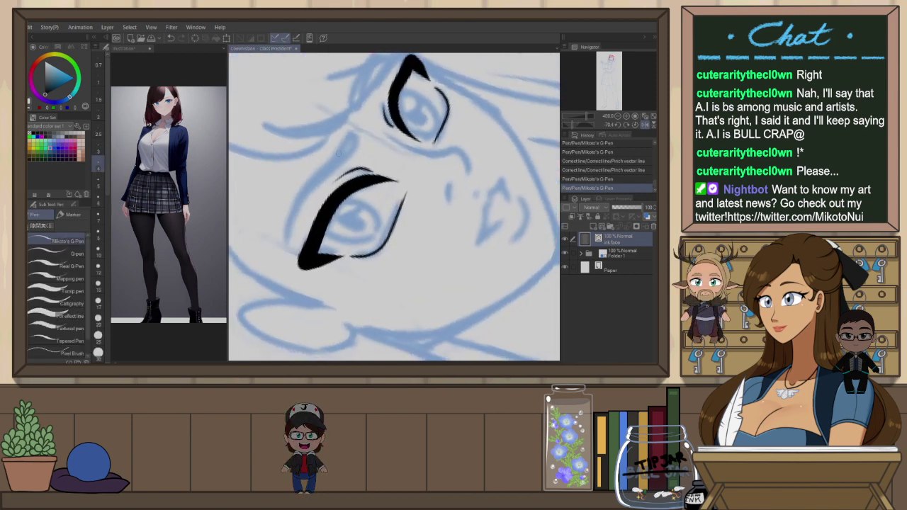
left_click_drag(357, 139, 290, 241)
key("ctrl+z")
left_click_drag(357, 139, 283, 263)
left_click_drag(328, 166, 284, 237)
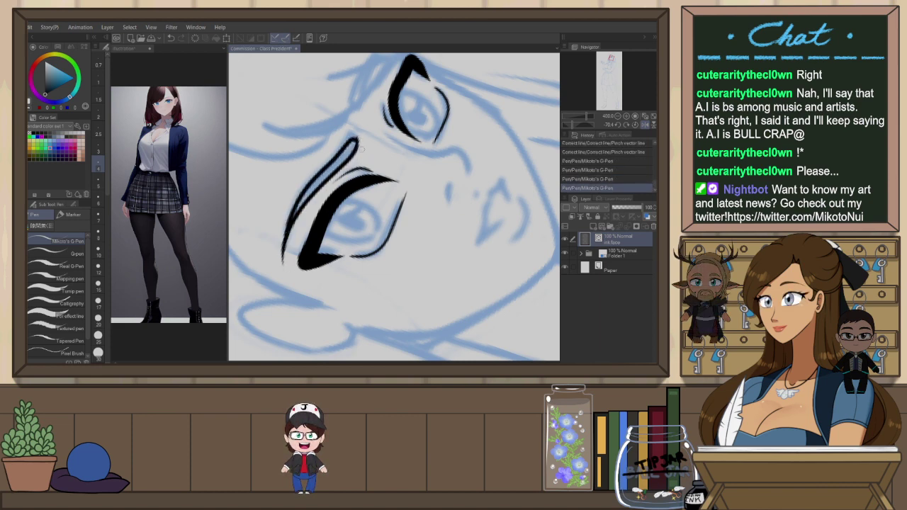
key("ctrl+z")
left_click_drag(327, 177, 326, 178)
key("ctrl+z")
mouse_move(357, 141)
left_mouse_down()
mouse_move(333, 161)
mouse_move(345, 140)
mouse_move(283, 239)
left_mouse_up()
key("ctrl+z")
key("ctrl+z")
left_click_drag(358, 141, 298, 210)
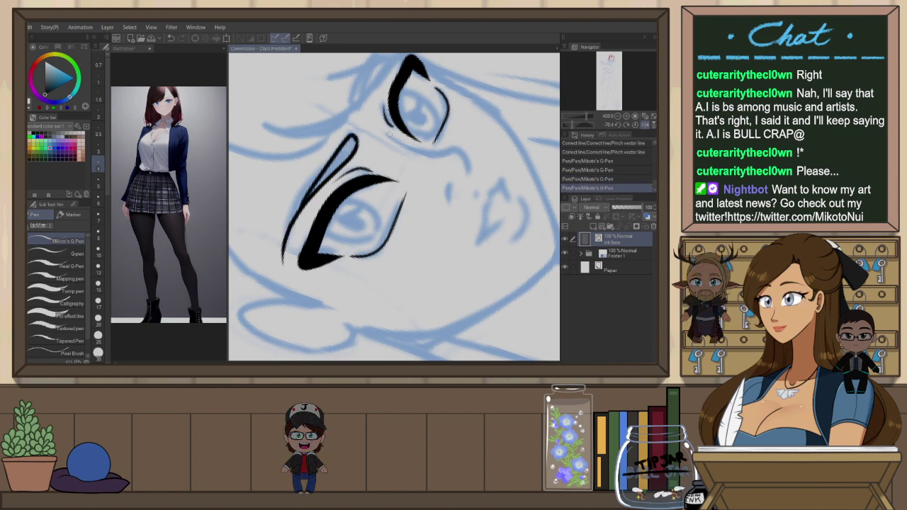
Unmirror and tilt the view and ink the outline of the far eye's eyebrow with the size 4 pen
key("h")
key("shift+r")
key("r")
left_click_drag(464, 221, 401, 151)
key("r")
left_click_drag(466, 172, 465, 230)
key("space")
left_click_drag(267, 254, 306, 216)
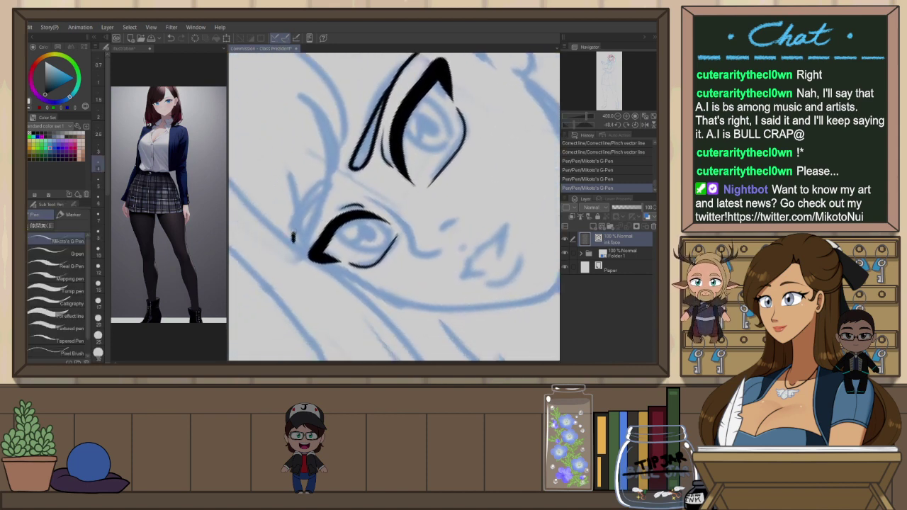
mouse_move(293, 239)
left_mouse_down()
mouse_move(340, 181)
mouse_move(305, 212)
left_mouse_up()
key("ctrl+z")
key("ctrl+z")
mouse_move(342, 181)
left_mouse_down()
mouse_move(292, 242)
mouse_move(336, 181)
mouse_move(319, 186)
left_mouse_up()
key("ctrl+z")
key("ctrl+z")
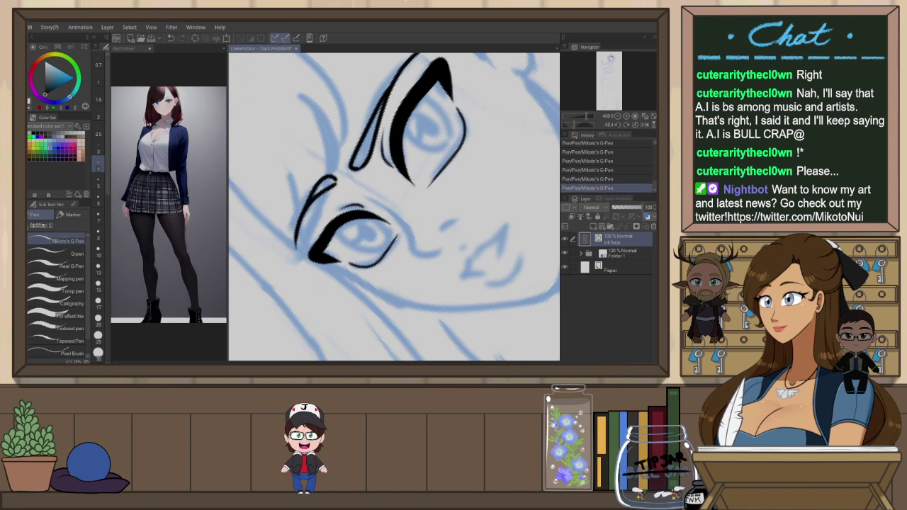
key("ctrl+z")
mouse_move(296, 242)
left_mouse_down()
mouse_move(328, 183)
mouse_move(299, 223)
left_mouse_up()
key("ctrl+z")
key("ctrl+z")
mouse_move(329, 179)
left_mouse_down()
mouse_move(305, 192)
mouse_move(298, 254)
left_mouse_up()
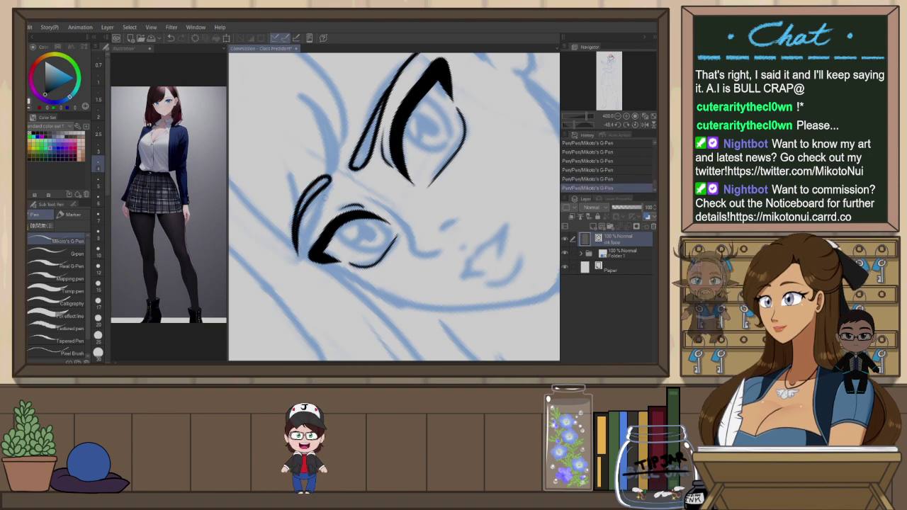
Ink a short frown crease beside the inner end of the eyebrow above the larger eye and straighten the view
left_click_drag(336, 162, 365, 173)
key("ctrl+z")
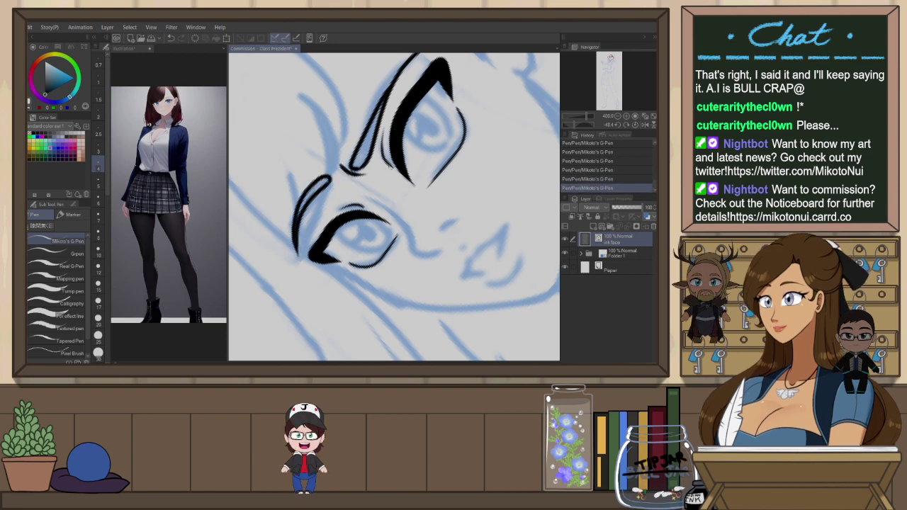
key("ctrl+at")
scroll(418, 139, "down", 2)
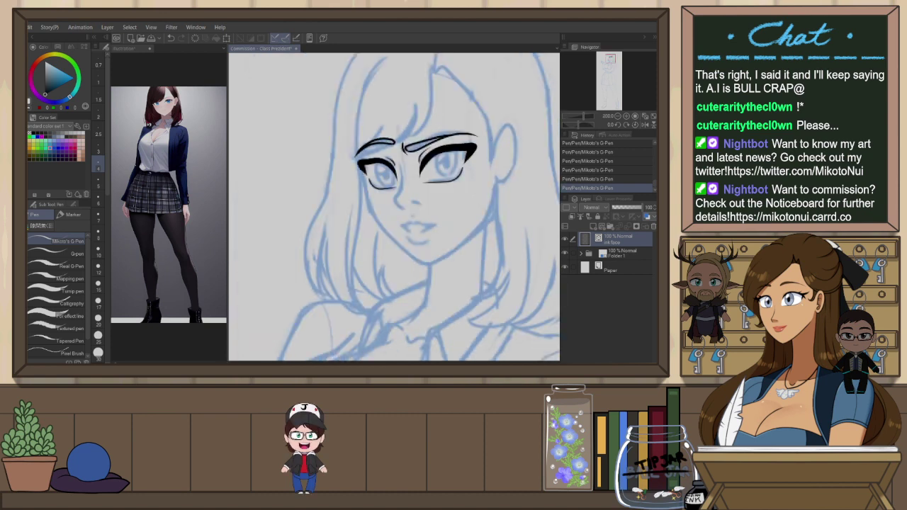
scroll(462, 121, "up", 5)
key("ctrl+0")
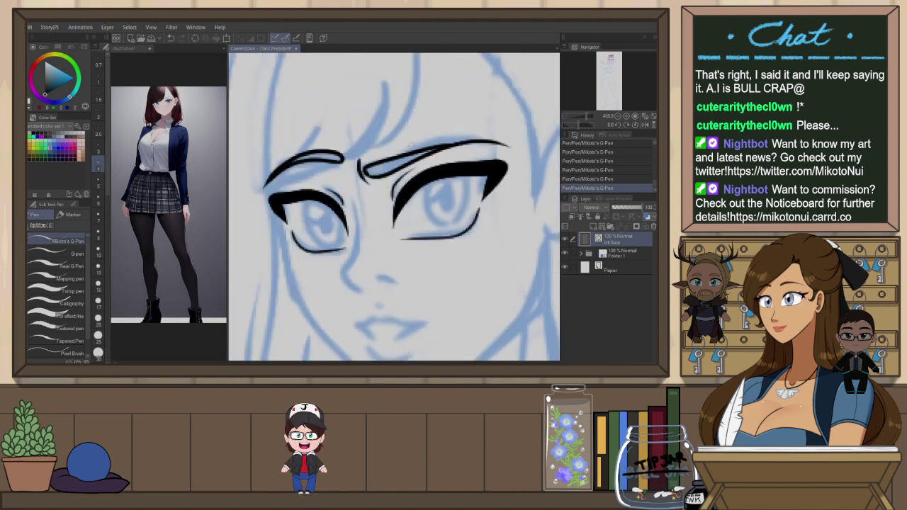
Shorten the larger eye's eyebrow outline from its inner end with the Object tool and adjust the frown crease beside it
key("o")
left_click(399, 170)
left_click(399, 171, "shift")
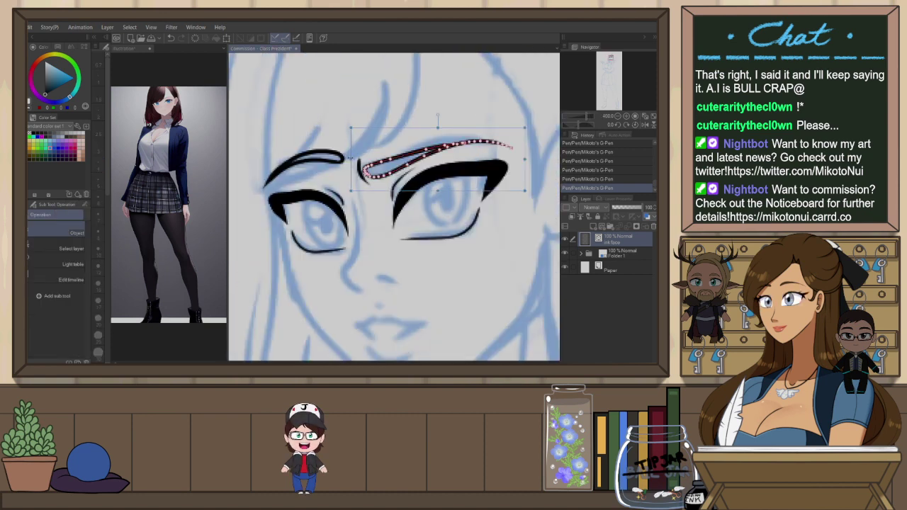
left_click_drag(351, 159, 357, 158)
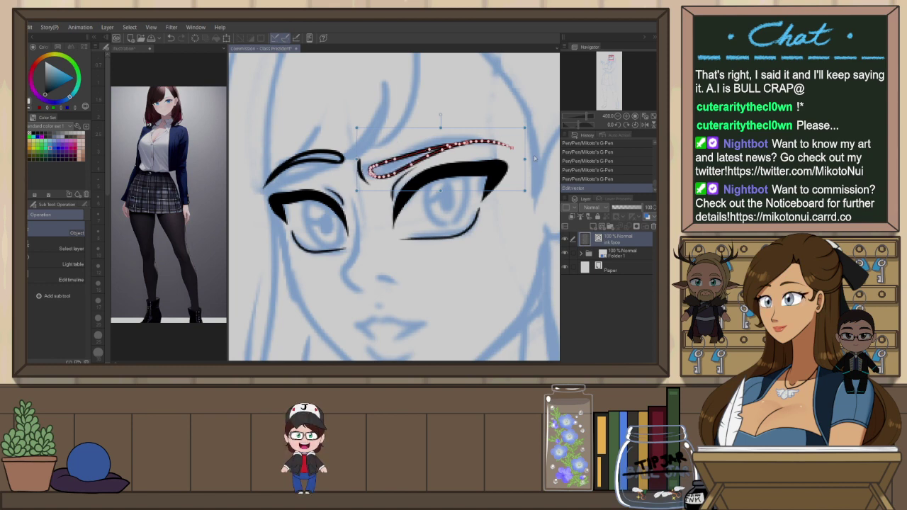
left_click_drag(531, 157, 531, 161)
left_click(490, 221)
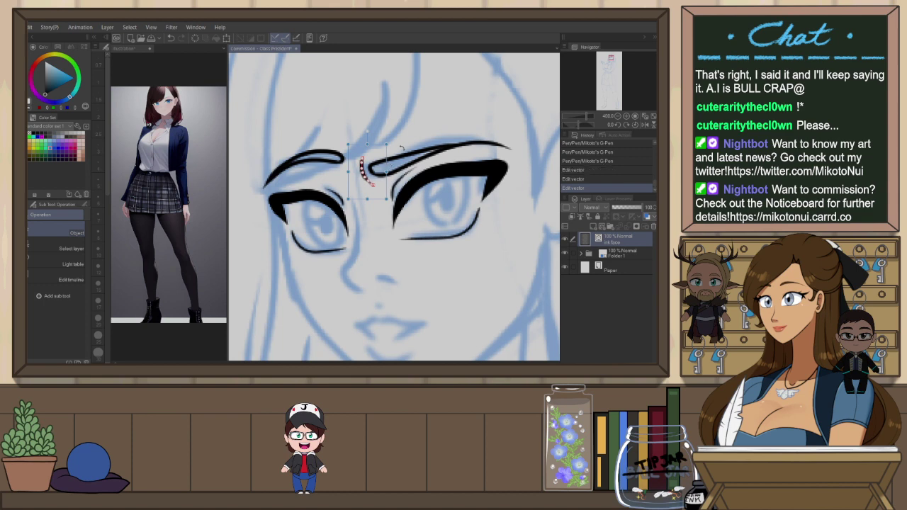
scroll(475, 116, "down", 4)
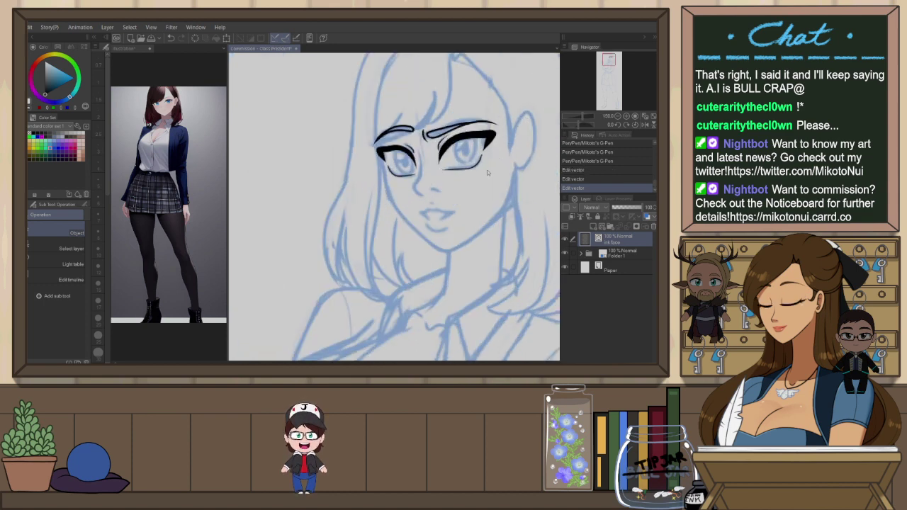
Ink the round iris outline of the larger eye below its upper lash line with the size 4 pen
key("p")
scroll(485, 140, "up", 3)
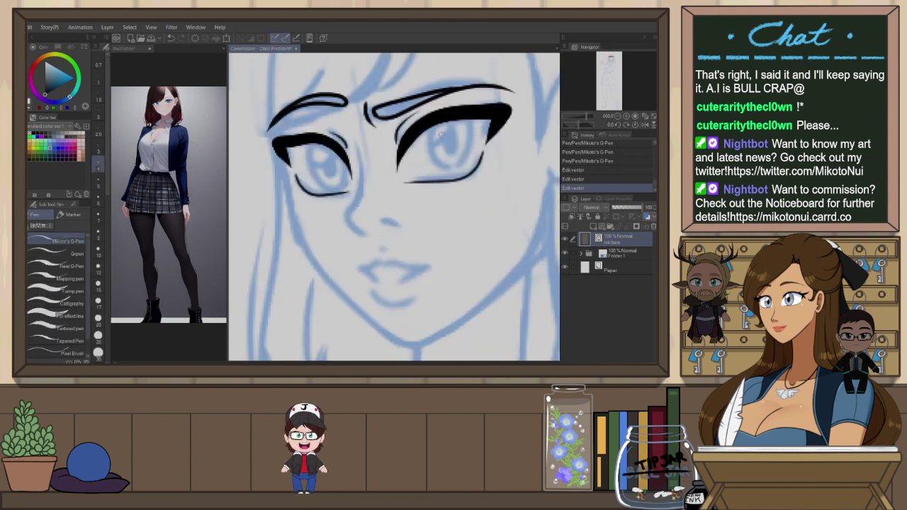
mouse_move(430, 128)
left_mouse_down()
mouse_move(465, 172)
mouse_move(474, 137)
mouse_move(446, 177)
mouse_move(473, 151)
mouse_move(428, 153)
mouse_move(477, 134)
mouse_move(453, 176)
mouse_move(475, 122)
left_mouse_up()
key("ctrl+z")
key("ctrl+z")
key("ctrl+z")
key("ctrl+z")
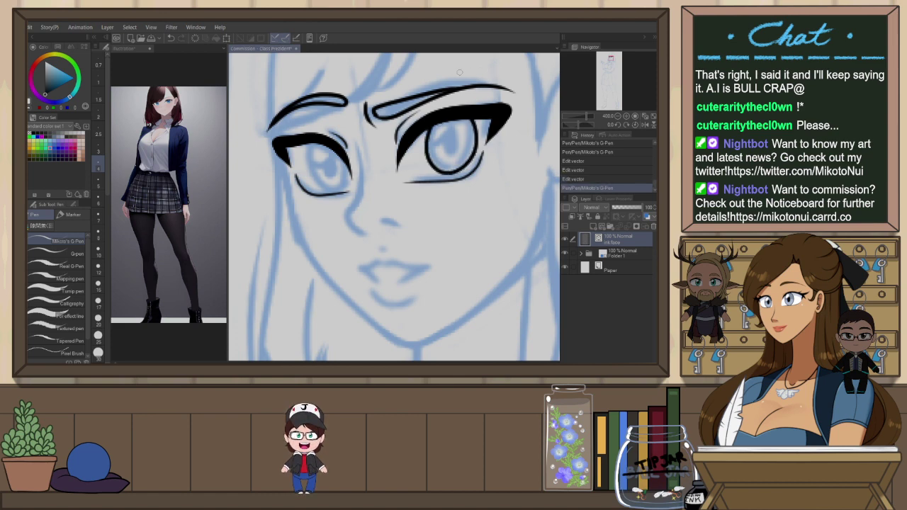
Ink the far eye's iris outline with the size 4 pen, mirroring the view to redo its outer curve
mouse_move(323, 140)
left_mouse_down()
mouse_move(308, 157)
mouse_move(348, 162)
left_mouse_up()
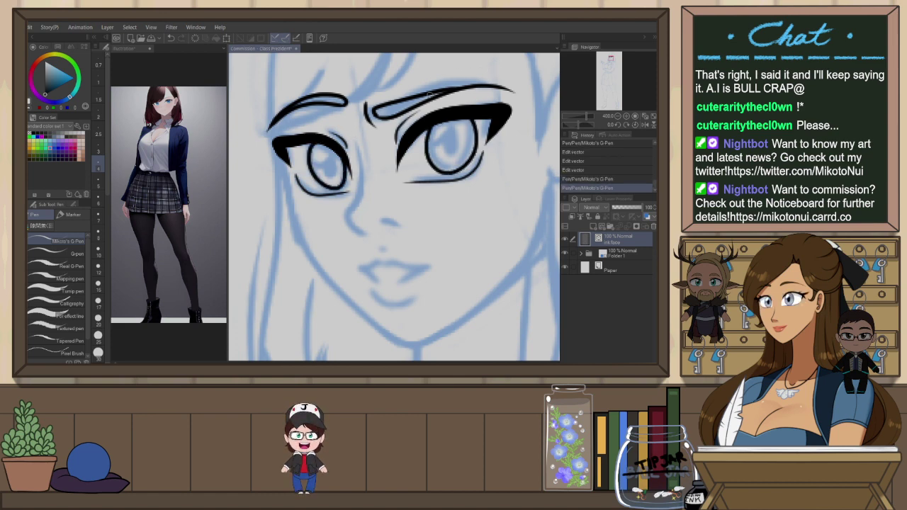
key("ctrl+z")
key("ctrl+z")
left_click_drag(308, 151, 331, 193)
mouse_move(312, 144)
left_mouse_down()
mouse_move(309, 177)
mouse_move(350, 174)
left_mouse_up()
key("h")
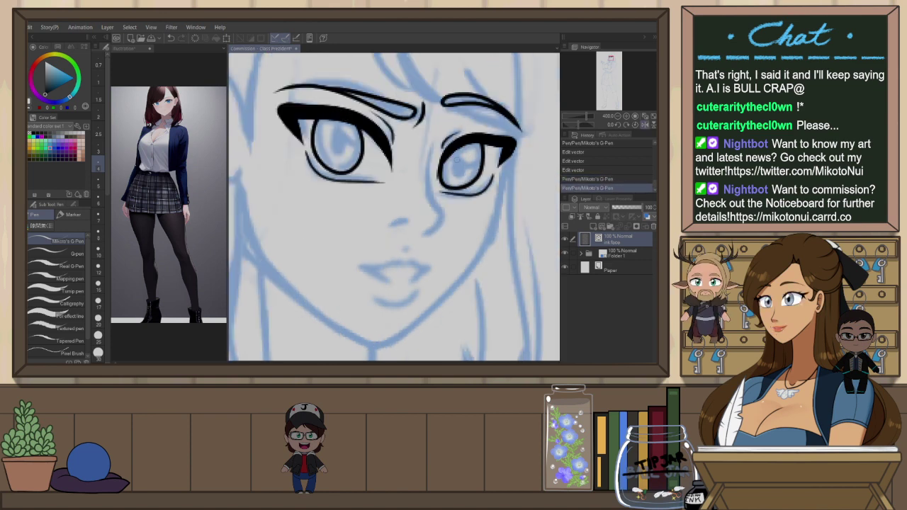
key("ctrl+z")
key("ctrl+z")
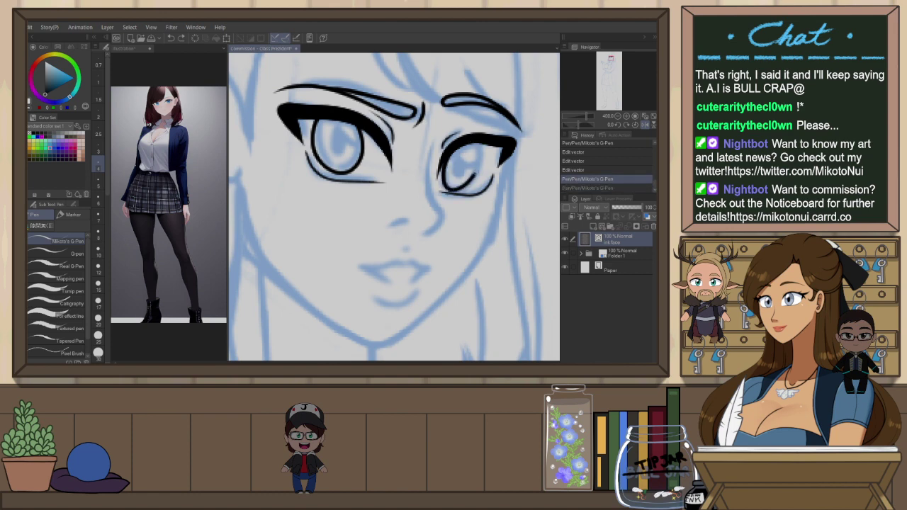
mouse_move(474, 174)
left_mouse_down()
mouse_move(483, 145)
mouse_move(443, 163)
mouse_move(474, 141)
mouse_move(508, 137)
left_mouse_up()
key("ctrl+z")
Ink solid oval pupils inside both irises, using the size 10 pen for the larger eye
left_click(98, 267)
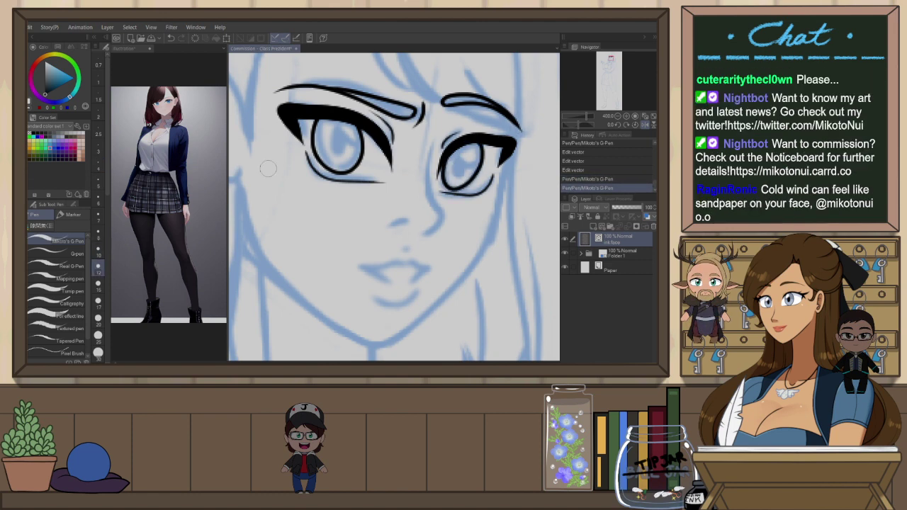
left_click_drag(338, 139, 342, 132)
key("ctrl+z")
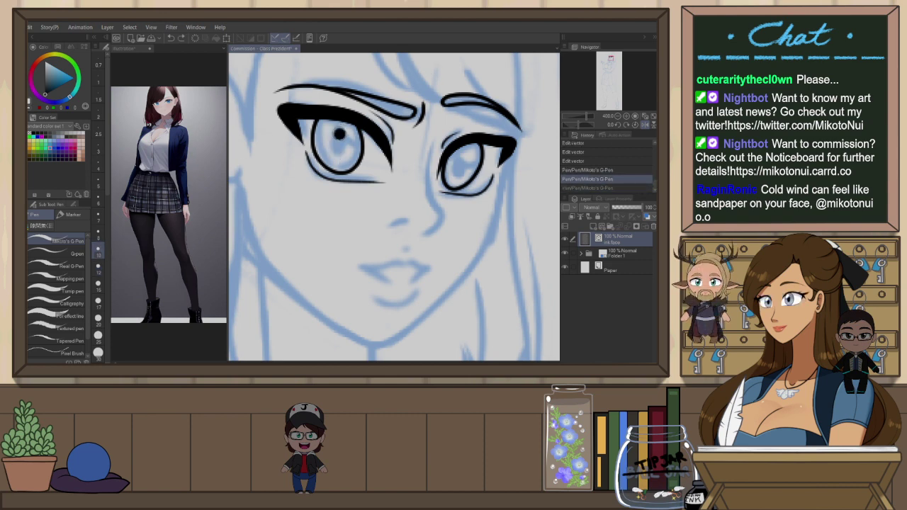
key("ctrl+y")
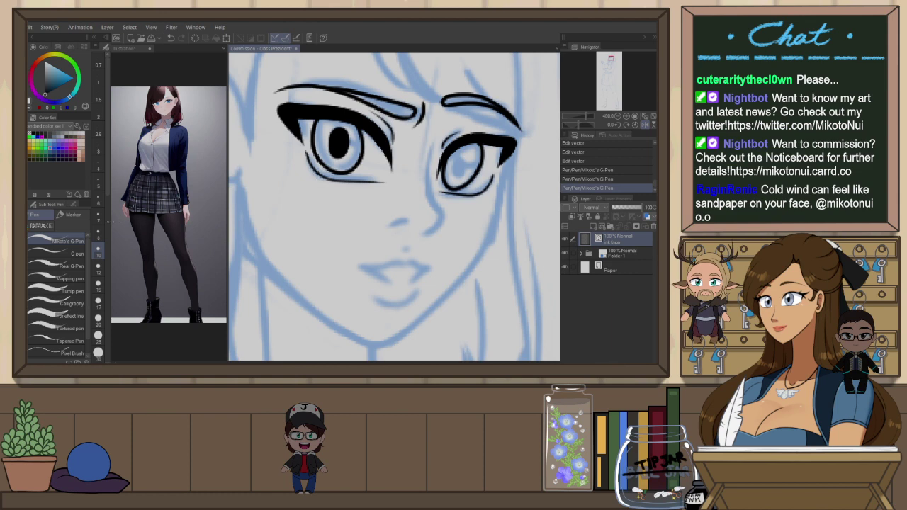
left_click_drag(458, 159, 458, 167)
key("ctrl+z")
key("ctrl+z")
key("ctrl+z")
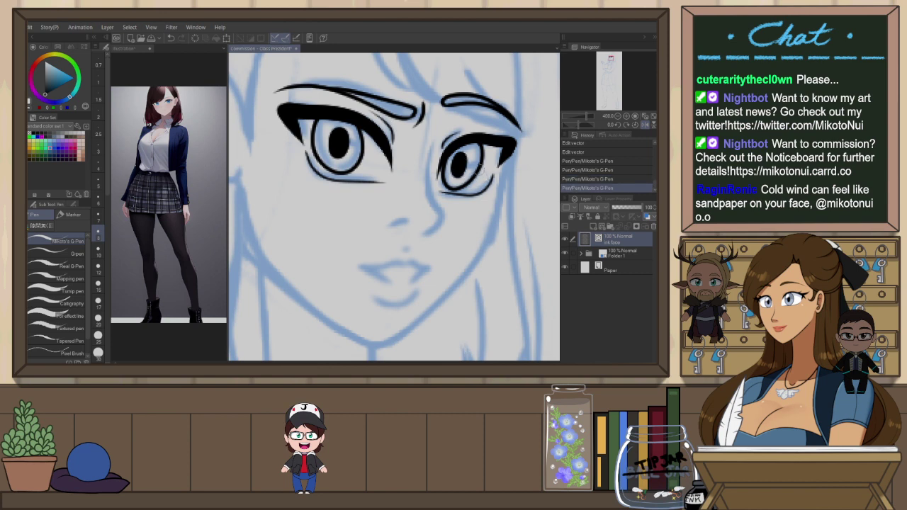
Rotate the view sideways and ink a tapered lash flick at the outer corner of the far eye's upper lash line
scroll(492, 137, "down", 3)
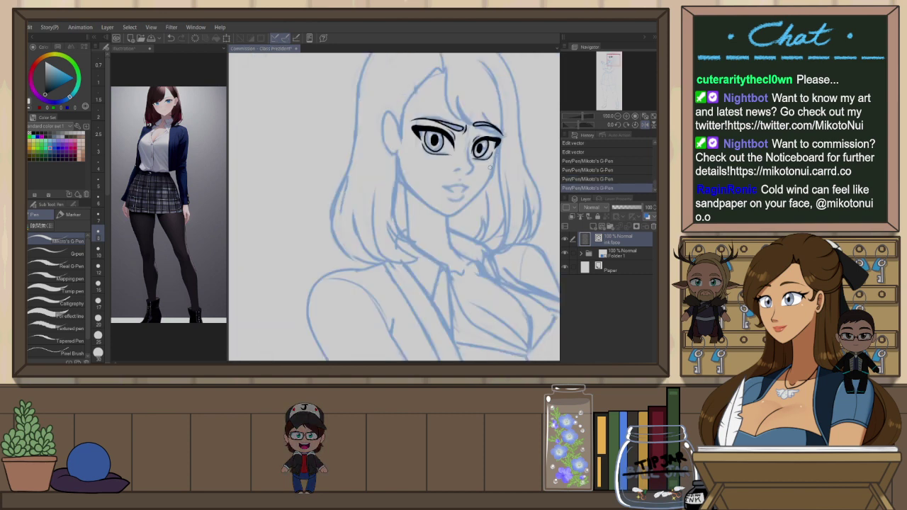
key("r")
left_click_drag(482, 253, 442, 146)
key("space")
left_click_drag(369, 238, 430, 207)
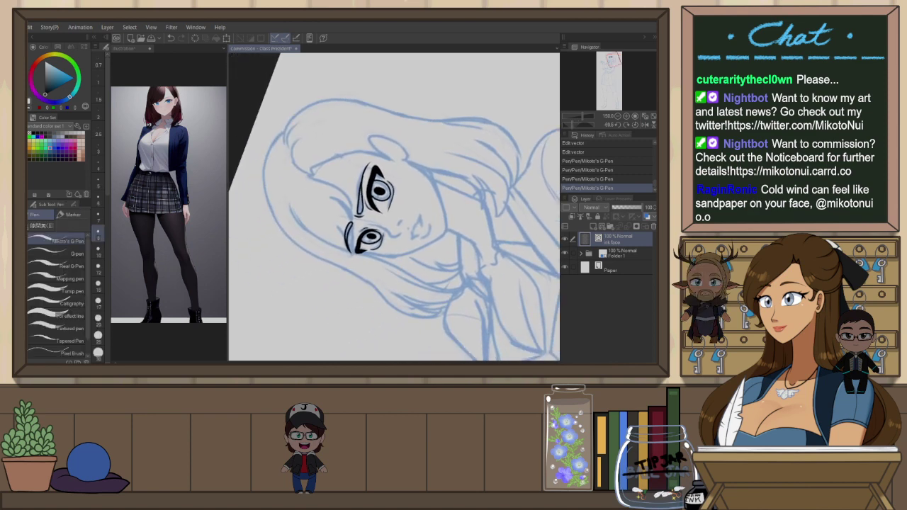
key("r")
left_click_drag(443, 257, 459, 235)
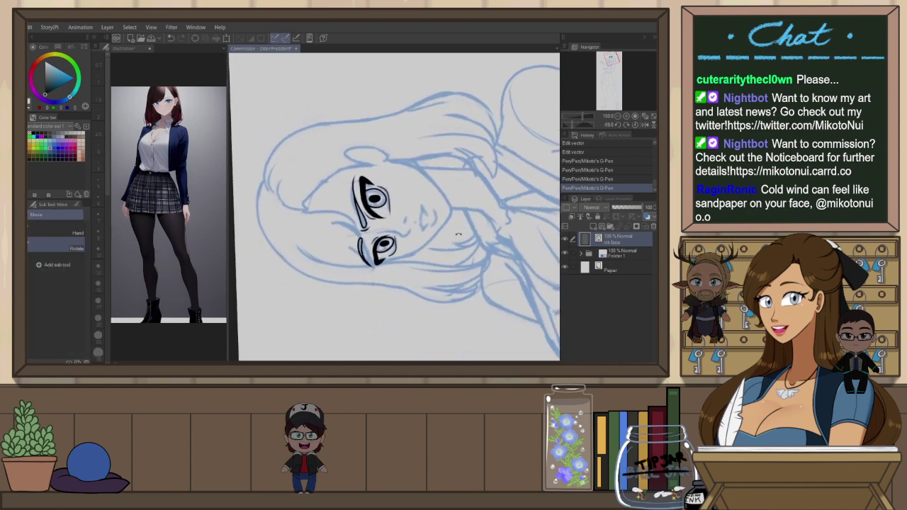
key("p")
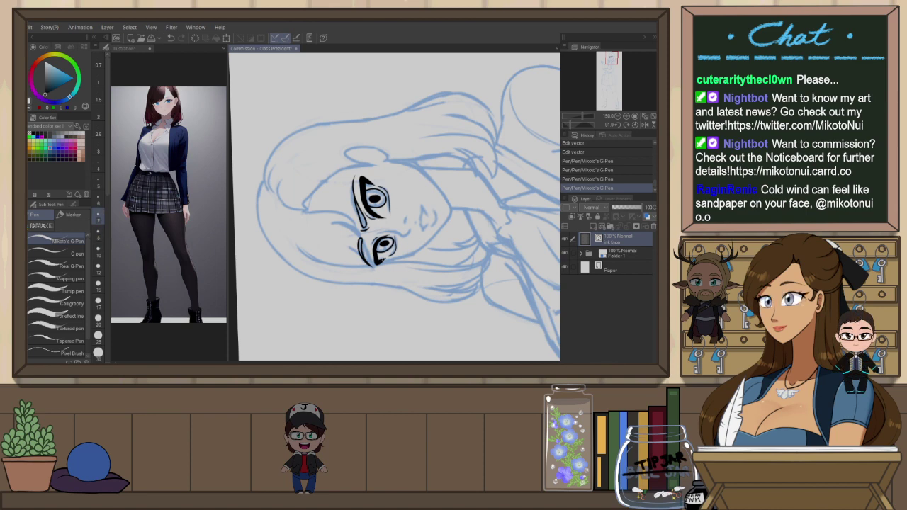
scroll(380, 268, "up", 1)
left_click(98, 252)
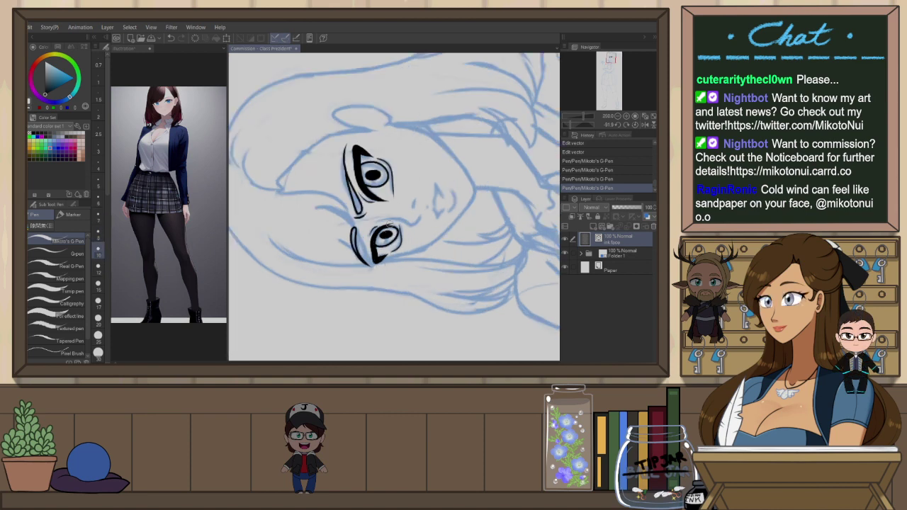
key("r")
left_click_drag(390, 225, 380, 234)
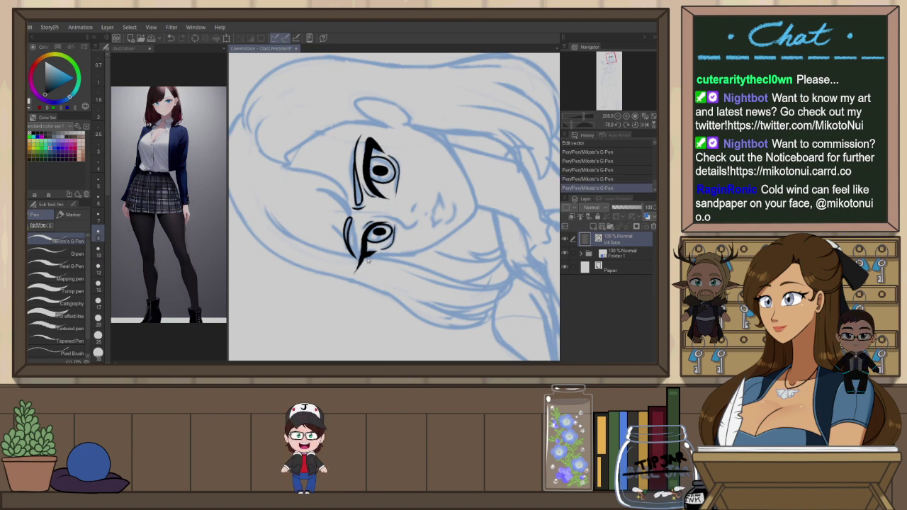
Ink the far eye's outer lash wing as a long tapered spike and add shorter lash spikes beside it
key("ctrl+z")
left_click_drag(364, 245, 357, 274)
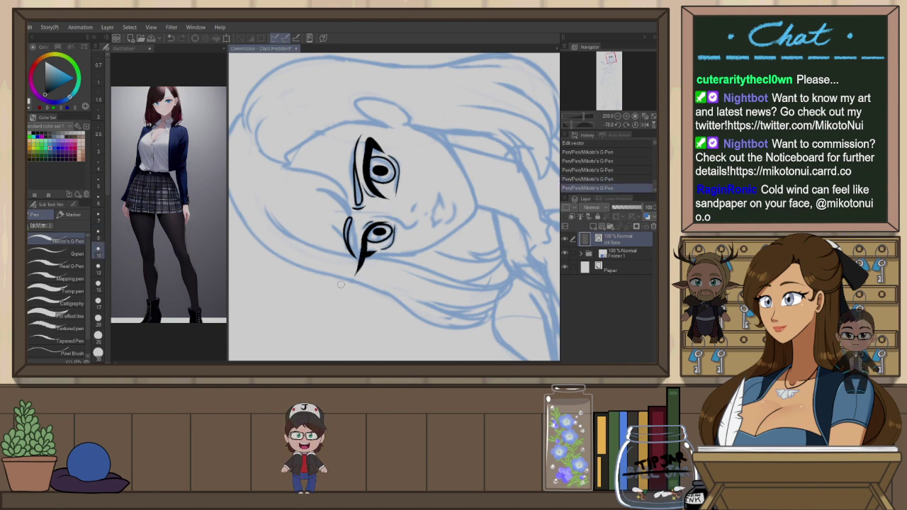
scroll(367, 270, "up", 2)
key("ctrl+z")
left_click_drag(361, 232, 347, 280)
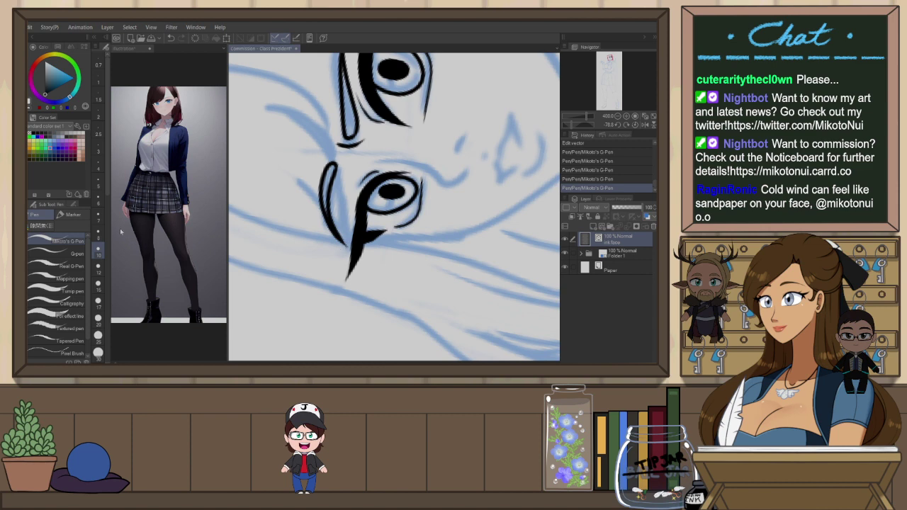
key("ctrl+z")
left_click_drag(361, 233, 346, 274)
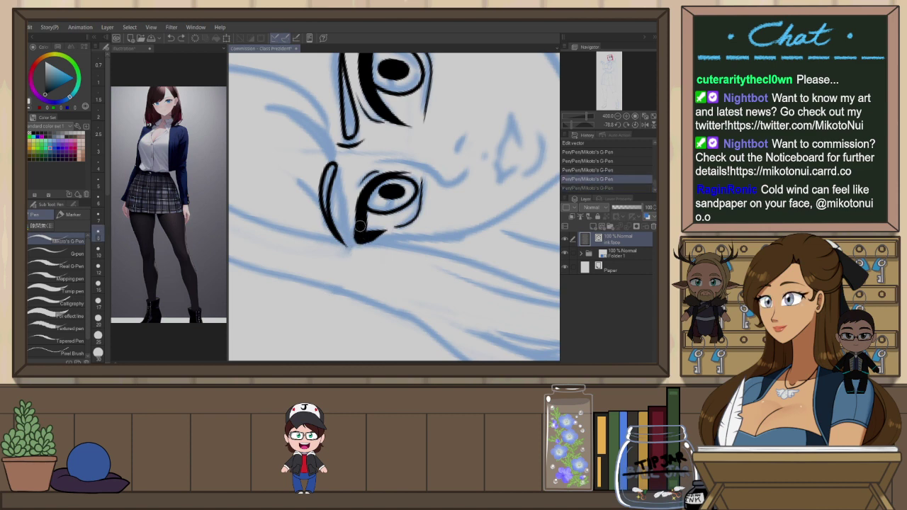
key("ctrl+z")
left_click_drag(362, 238, 339, 277)
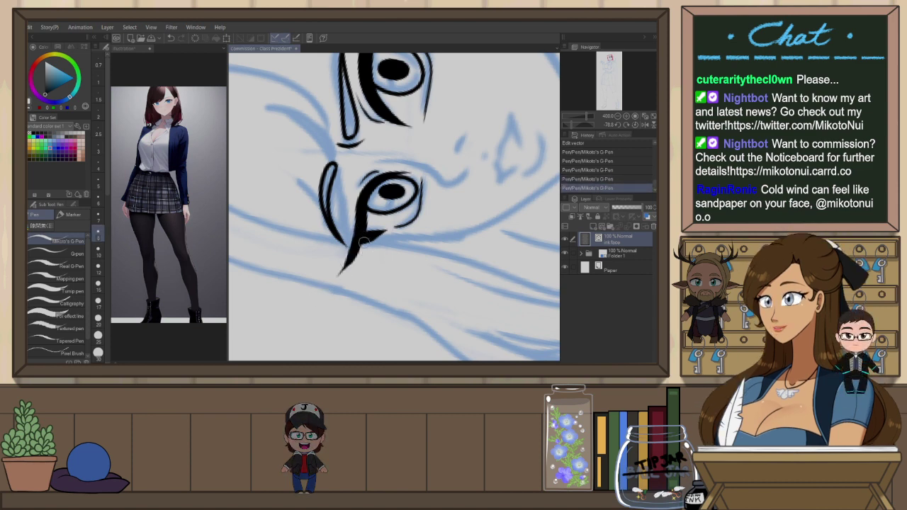
left_click_drag(368, 236, 333, 249)
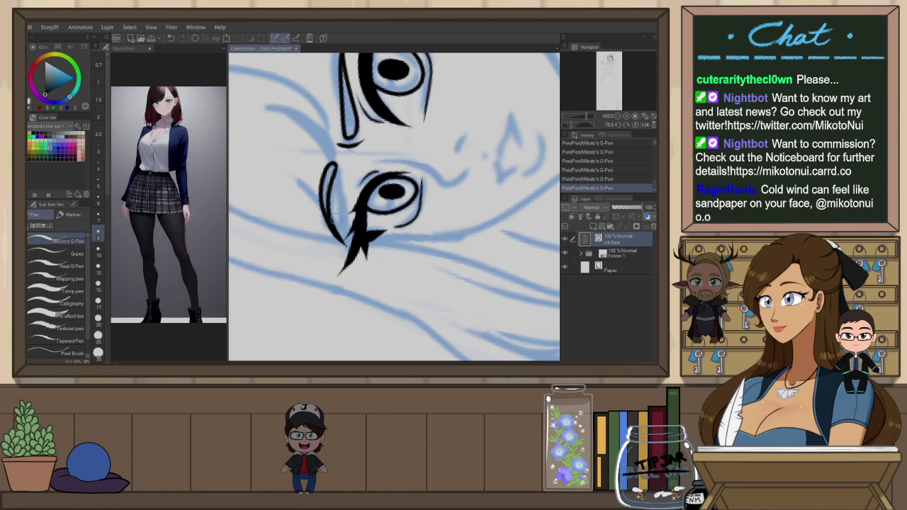
Ink a tapered lash wing at the outer corner of the near eye, redoing the stroke until its curve fits
key("ctrl+minus")
key("ctrl+minus")
key("ctrl+minus")
key("ctrl+at")
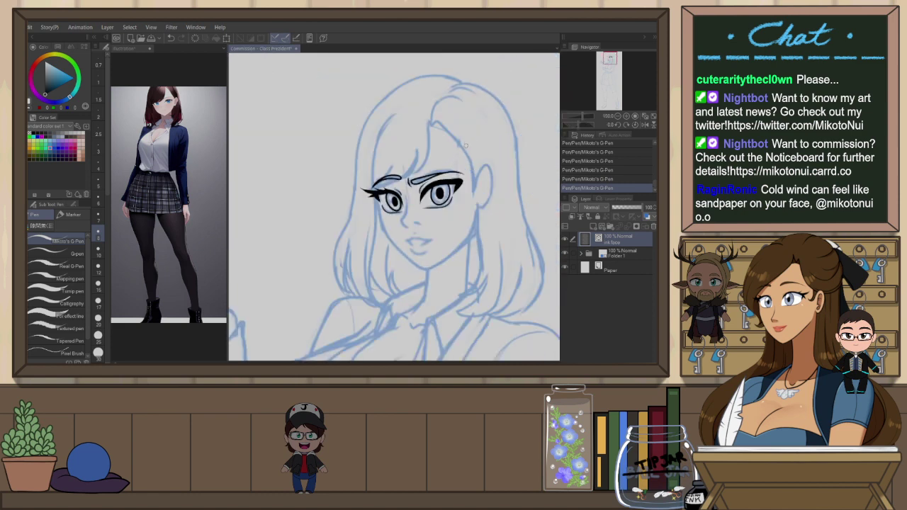
key("h")
key("shift+space")
left_click_drag(456, 249, 418, 125)
scroll(372, 269, "up", 1)
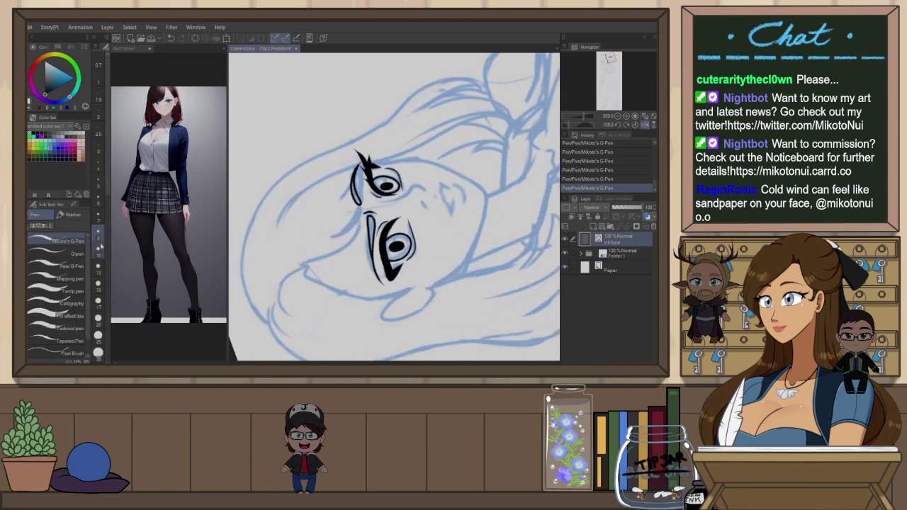
key("ctrl+z")
left_click_drag(400, 266, 386, 305)
key("ctrl+z")
left_click_drag(400, 266, 383, 301)
key("ctrl+z")
key("ctrl+z")
left_click_drag(401, 267, 385, 296)
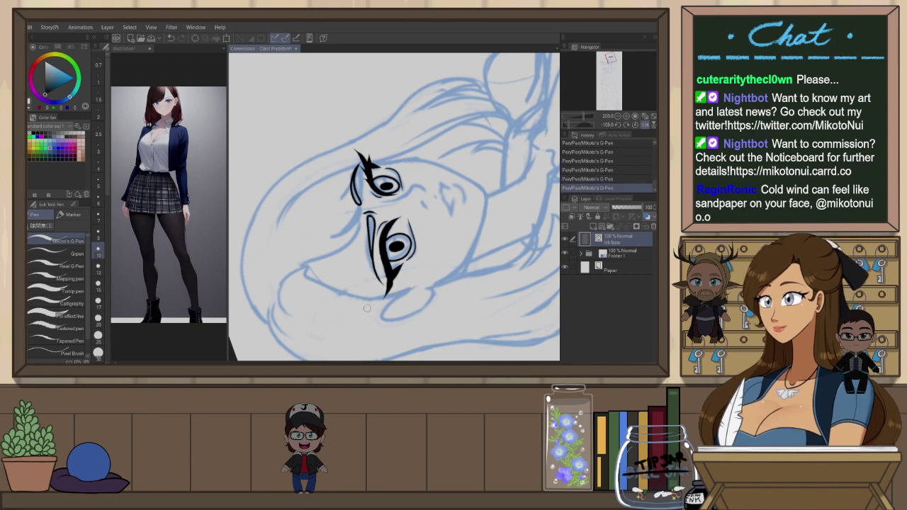
key("ctrl+z")
key("ctrl+z")
left_click_drag(401, 266, 382, 298)
Ink short lash spikes along the outer upper lid of the near eye, redrawing the unsatisfactory strokes
key("ctrl+y")
key("ctrl+z")
key("ctrl+z")
key("ctrl+z")
key("ctrl+z")
key("ctrl+z")
key("ctrl+z")
key("ctrl+z")
key("ctrl+z")
key("ctrl+z")
key("ctrl+z")
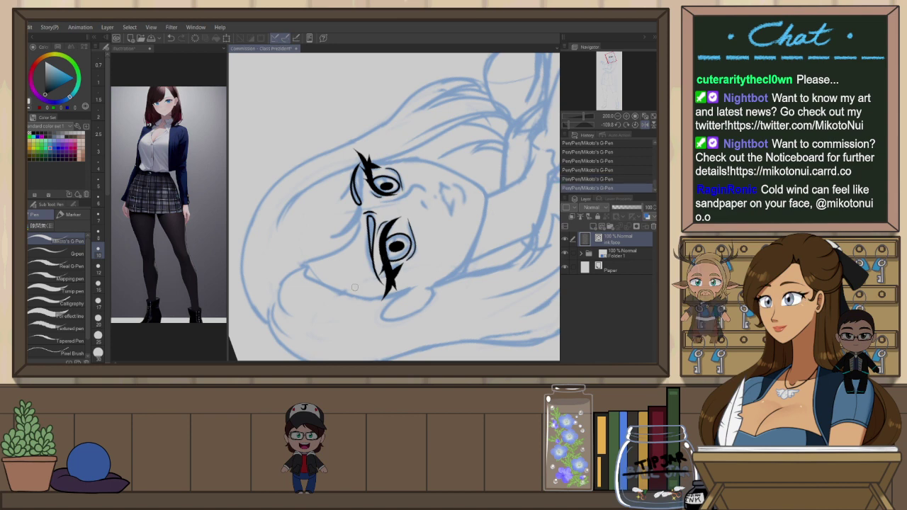
key("ctrl+z")
left_click_drag(384, 256, 381, 268)
key("ctrl+z")
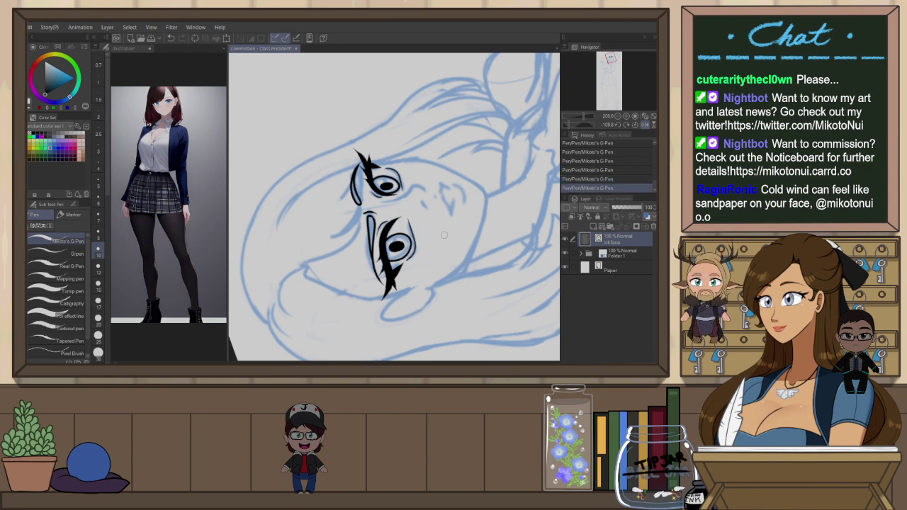
Ink the nose contour from beside the far eye down around the tip with the pen at size 4
key("ctrl+@")
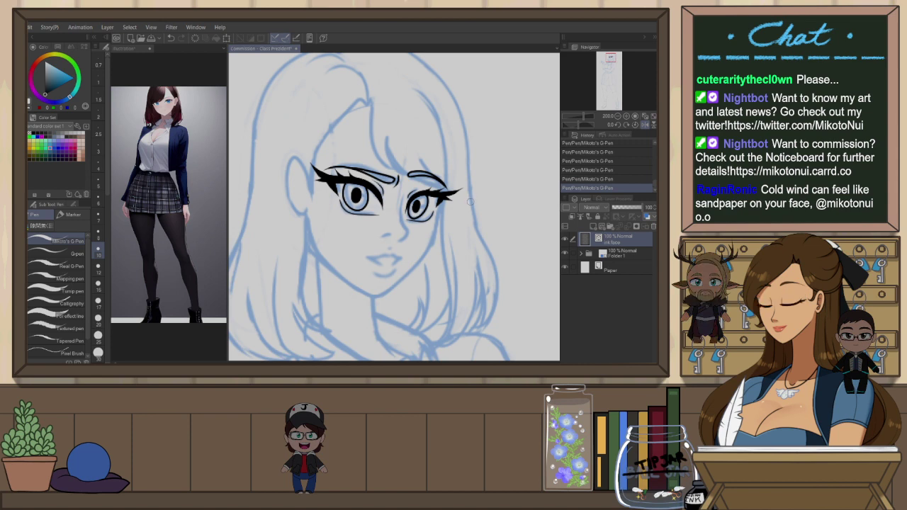
left_click(99, 182)
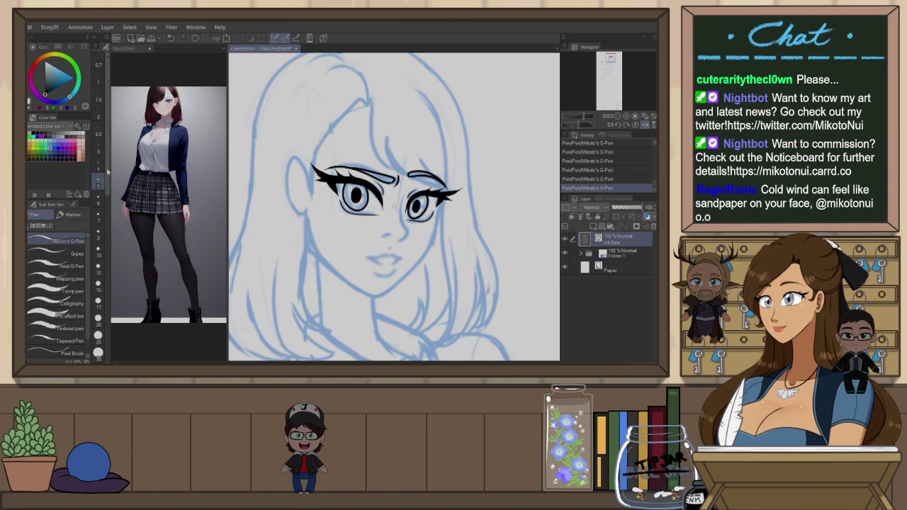
key("h")
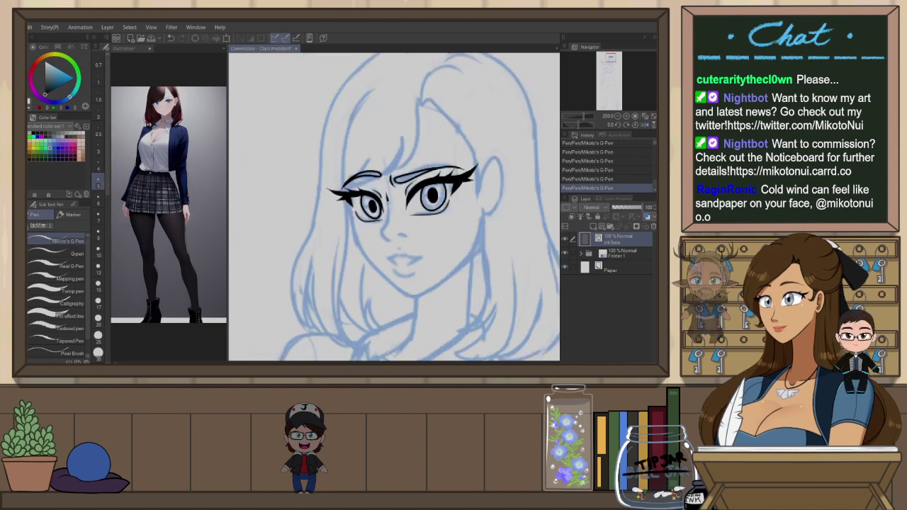
key("ctrl+z")
left_click_drag(387, 193, 385, 225)
key("ctrl+z")
left_click(99, 163)
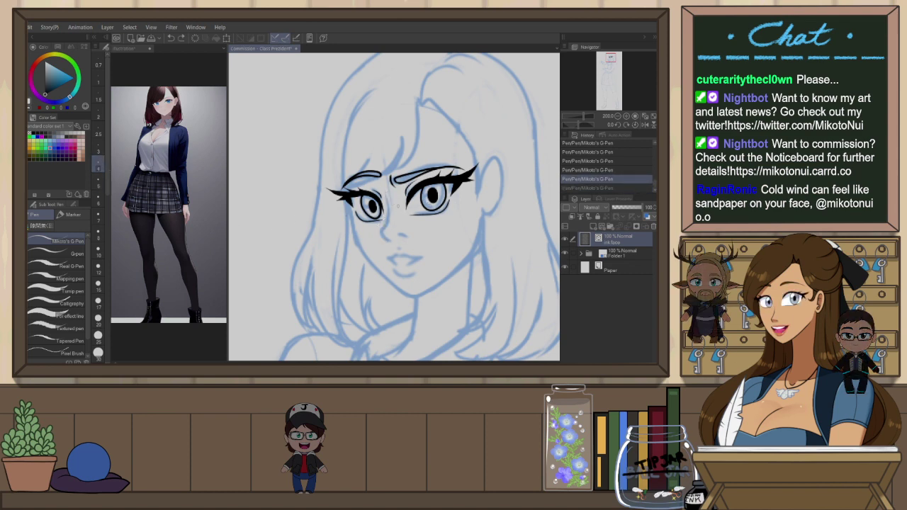
left_click_drag(389, 194, 382, 240)
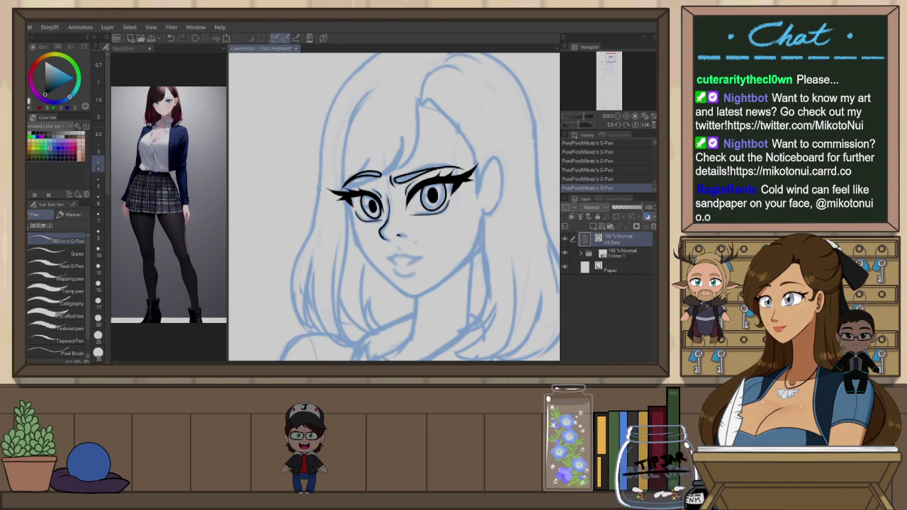
Redraw the nostril as a short tapered stroke beside the inked nose tip
left_click_drag(443, 265, 465, 235)
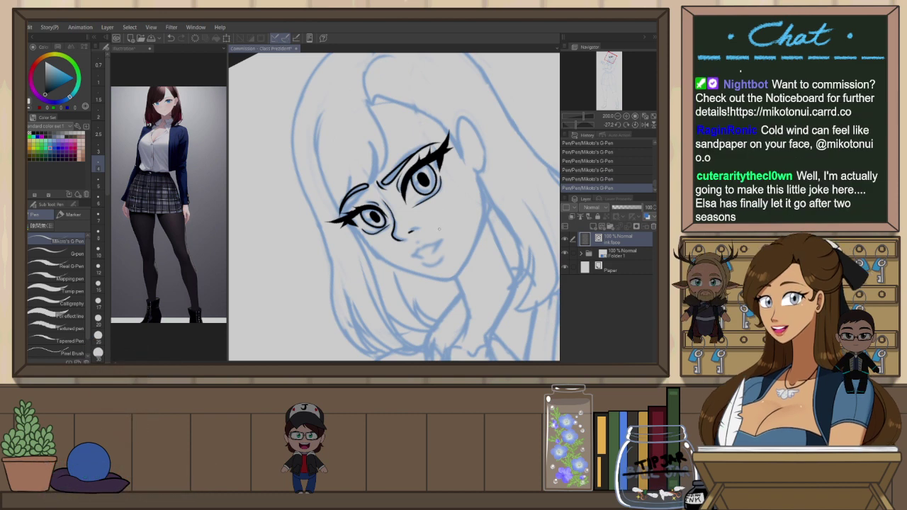
scroll(435, 270, "up", 3)
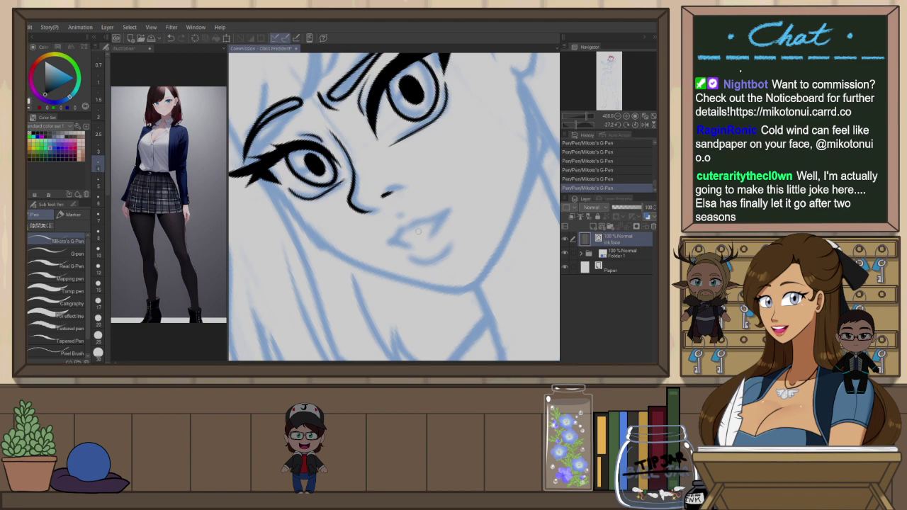
key("ctrl+z")
left_click_drag(382, 195, 397, 190)
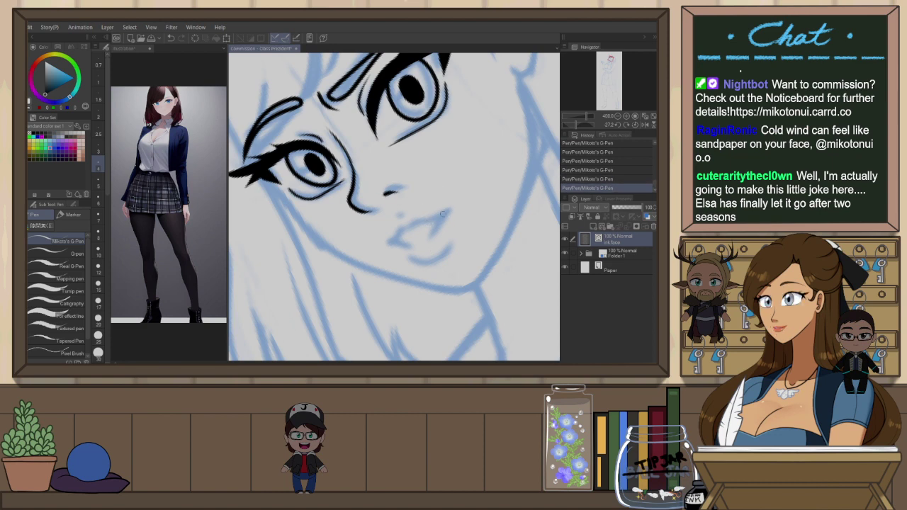
Ink the near half of the mouth line over the sketch, from the centre of the lips to the corner
key("ctrl+z")
mouse_move(408, 226)
left_mouse_down()
mouse_move(449, 208)
mouse_move(432, 234)
left_mouse_up()
key("ctrl+z")
left_click_drag(453, 205, 431, 234)
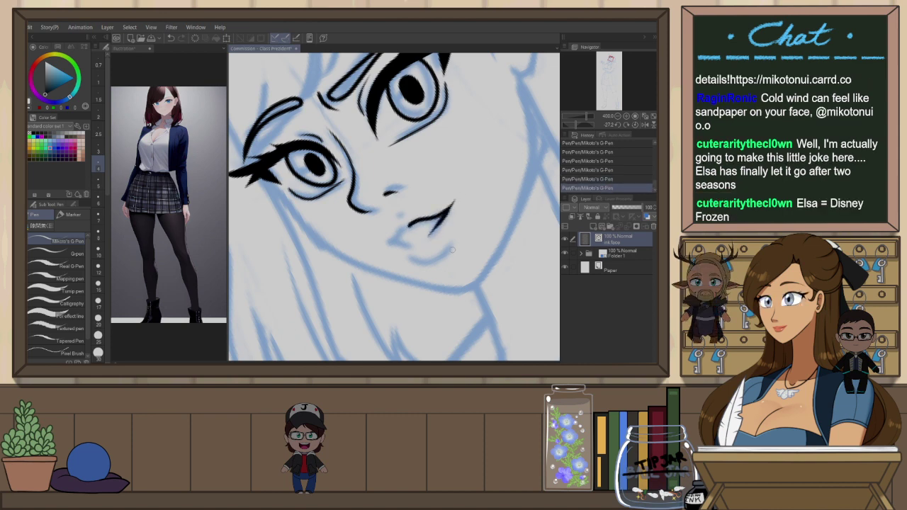
Mirror and rotate the canvas, and ink the far half of the mouth line with an accented corner
key("h")
key("ctrl+at")
key("r")
mouse_move(454, 251)
left_mouse_down()
mouse_move(475, 229)
mouse_move(470, 181)
mouse_move(451, 204)
left_mouse_up()
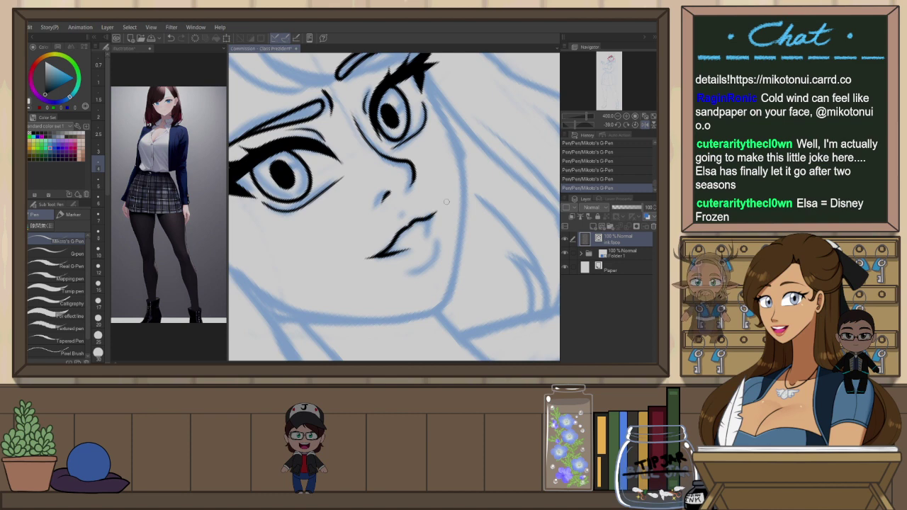
left_click_drag(417, 243, 434, 214)
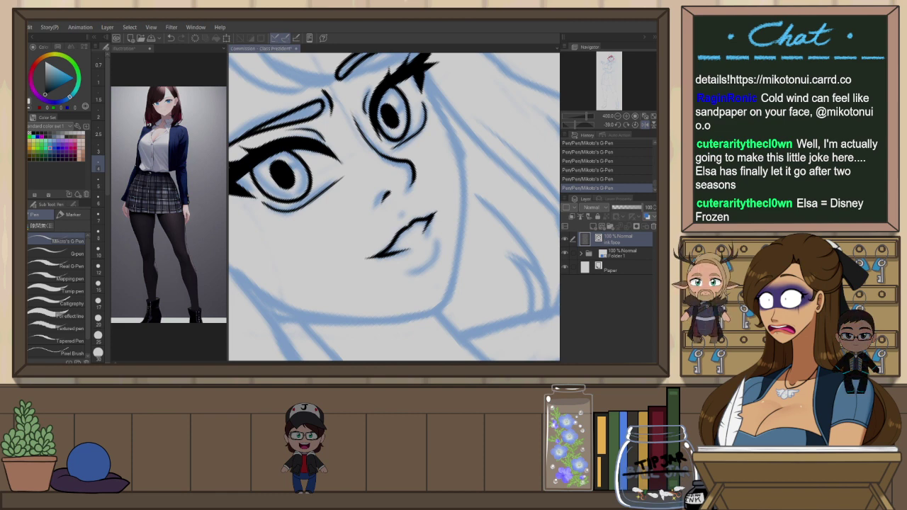
Open the Underground map image and examine its lines across the western, central and eastern parts
left_click(32, 47)
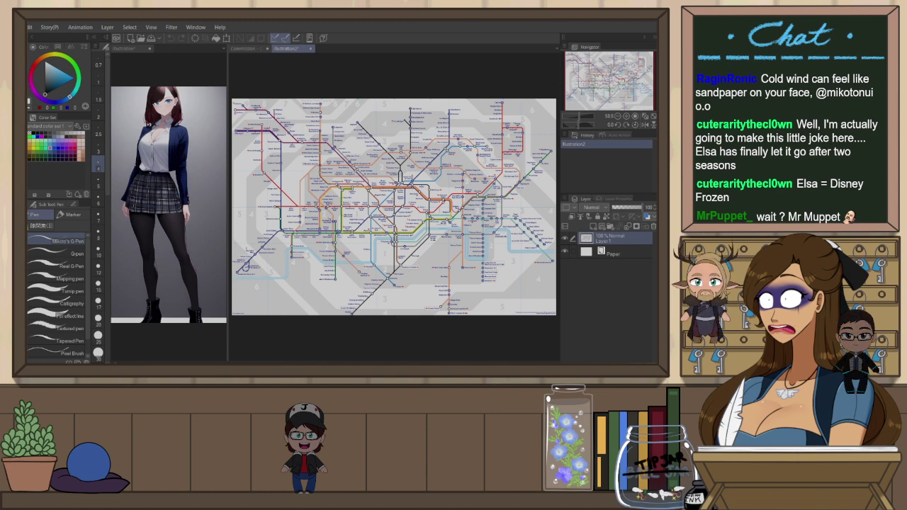
scroll(280, 259, "down", 1)
scroll(245, 259, "up", 5)
scroll(245, 262, "up", 2)
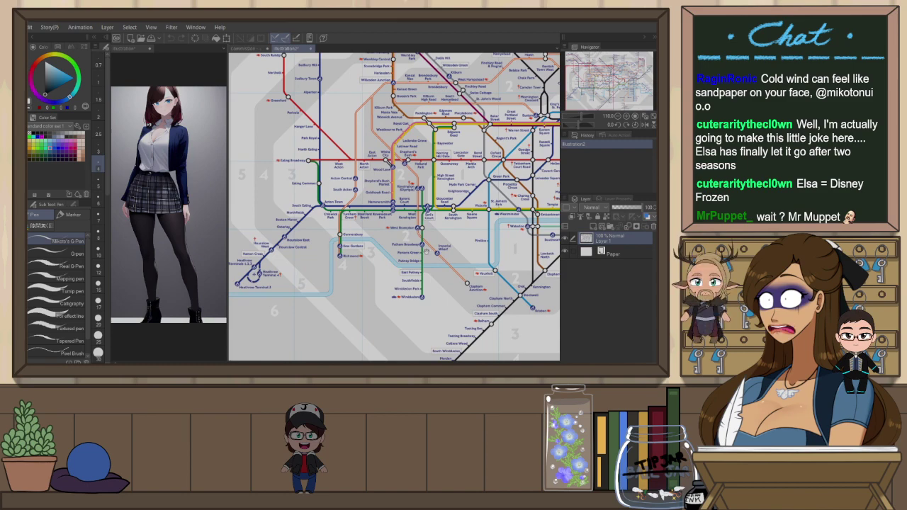
left_click_drag(467, 220, 372, 291)
left_click_drag(517, 275, 486, 310)
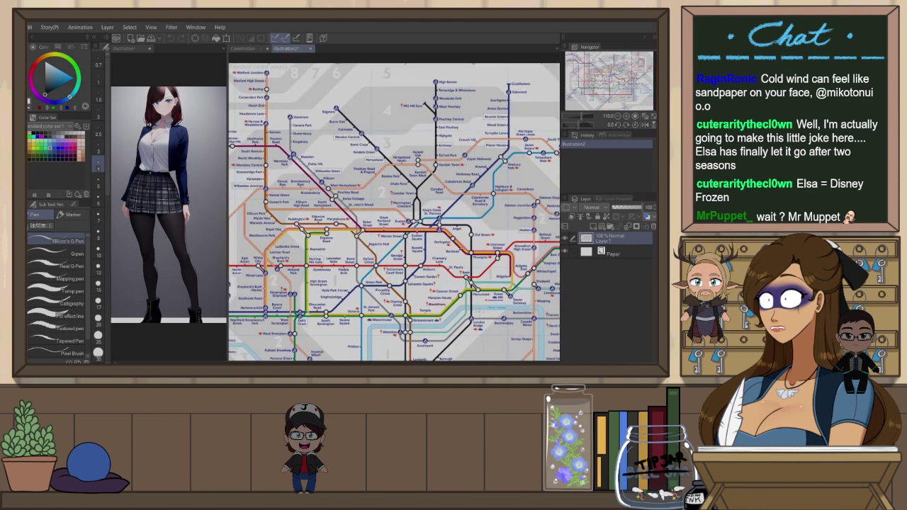
left_click_drag(373, 272, 443, 181)
left_click_drag(423, 306, 127, 356)
left_click_drag(395, 226, 430, 313)
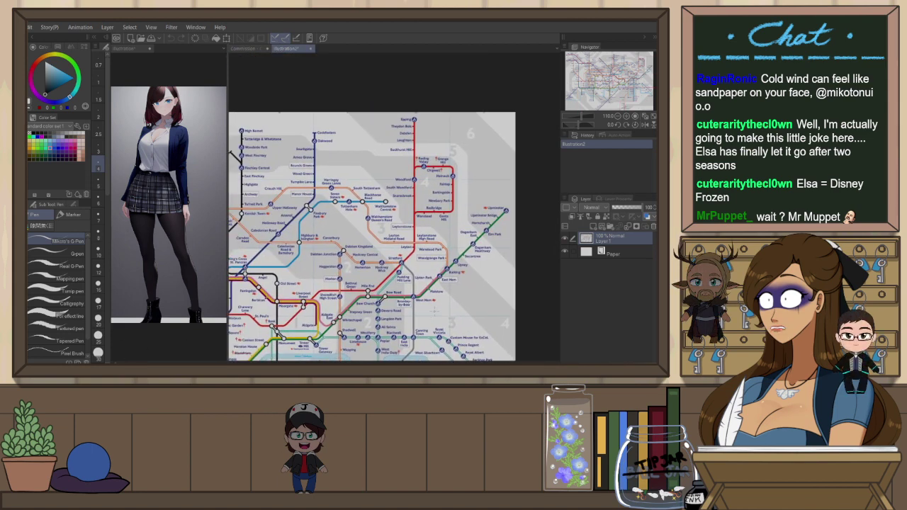
left_click_drag(336, 306, 425, 247)
left_click_drag(381, 270, 574, 240)
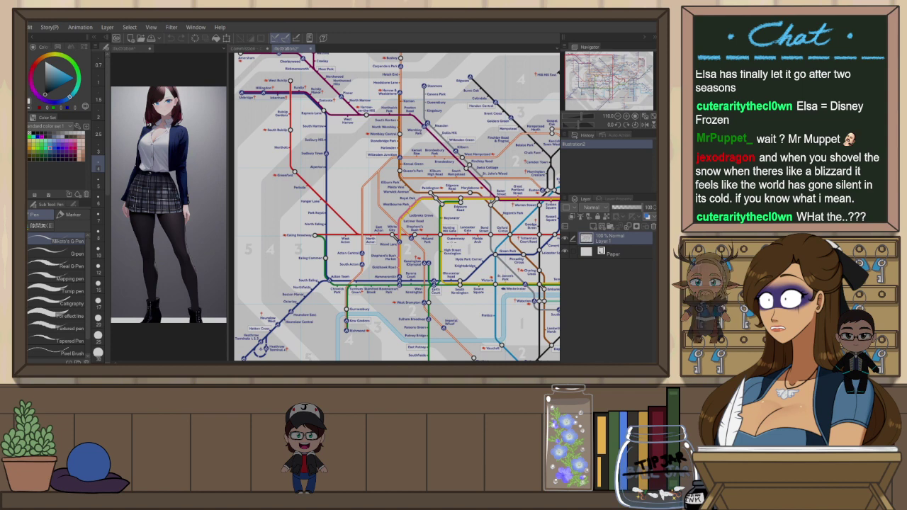
left_click_drag(413, 292, 284, 265)
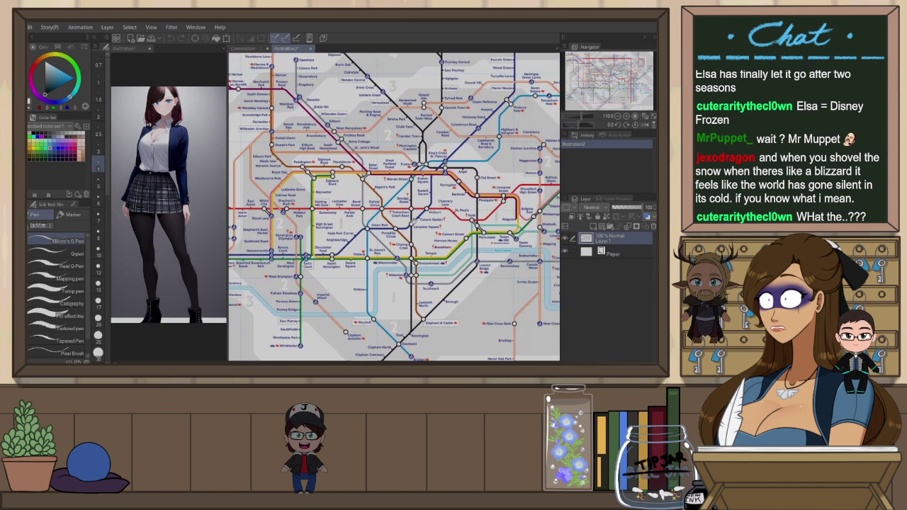
left_click_drag(454, 241, 345, 244)
left_click_drag(425, 244, 462, 247)
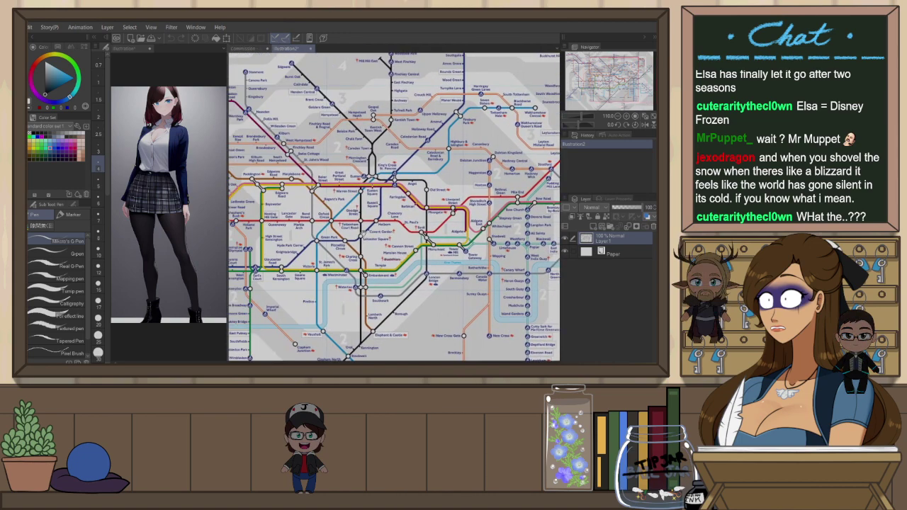
Examine the central stations around Euston and King's Cross St. Pancras up close, and the overall map layout
left_click_drag(363, 235, 396, 250)
scroll(395, 250, "down", 2)
scroll(395, 251, "up", 4)
scroll(419, 178, "up", 3)
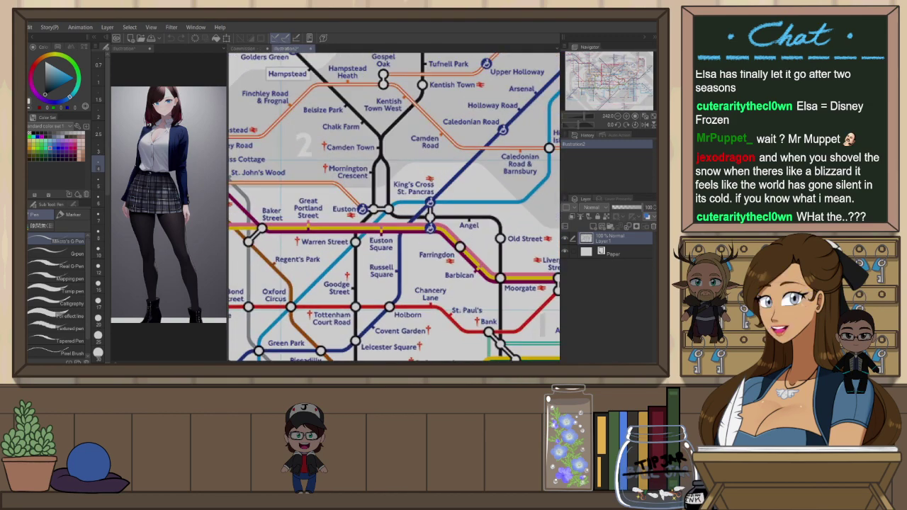
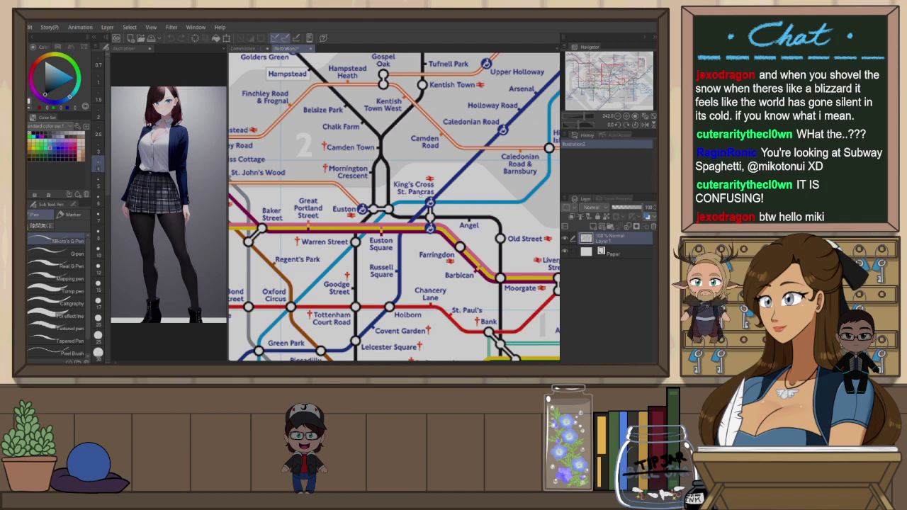
scroll(364, 168, "down", 3)
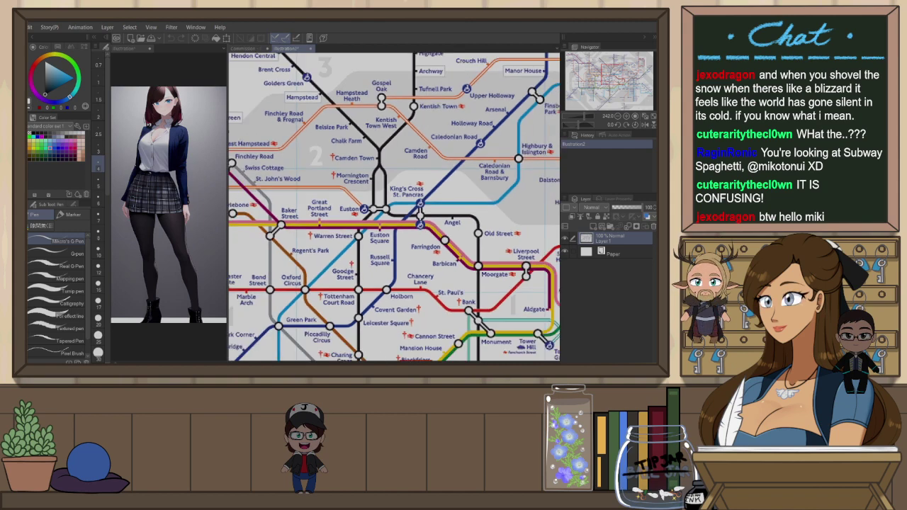
scroll(366, 120, "down", 4)
scroll(394, 207, "up", 2)
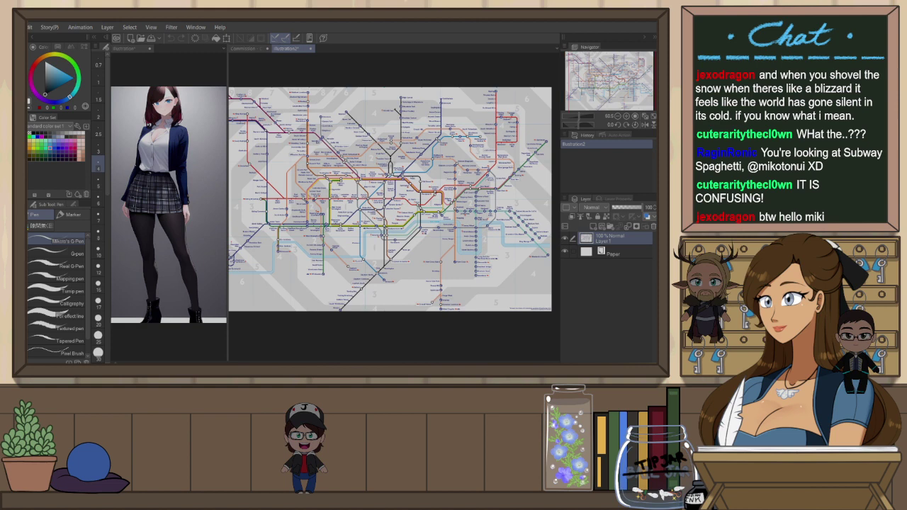
scroll(391, 161, "up", 2)
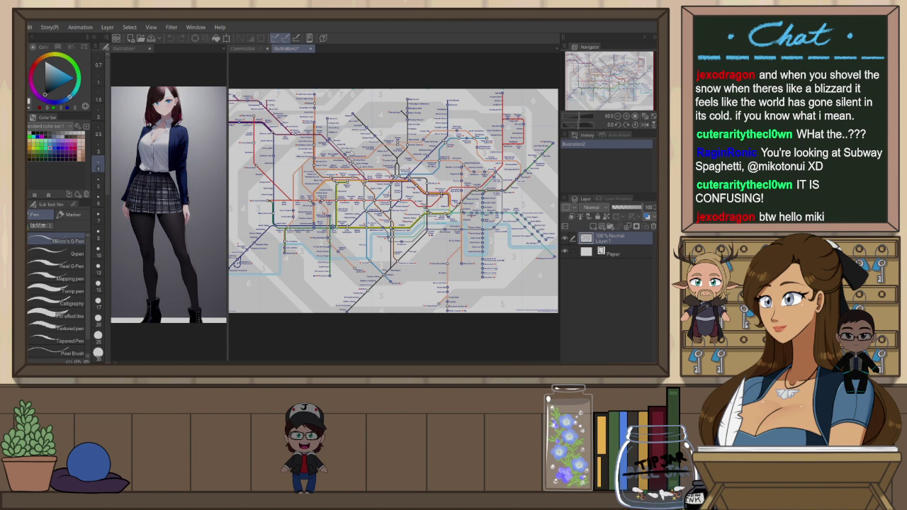
Close the Underground map, return to the Class President commission drawing and reset the canvas rotation around the face
left_click(349, 153)
scroll(384, 200, "down", 6)
scroll(365, 167, "up", 6)
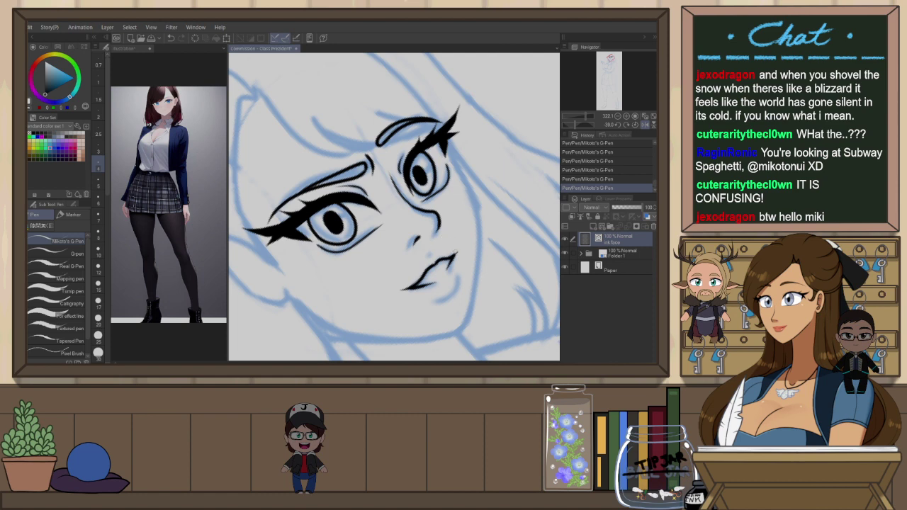
key("ctrl+@")
key("r")
left_click_drag(470, 265, 489, 210)
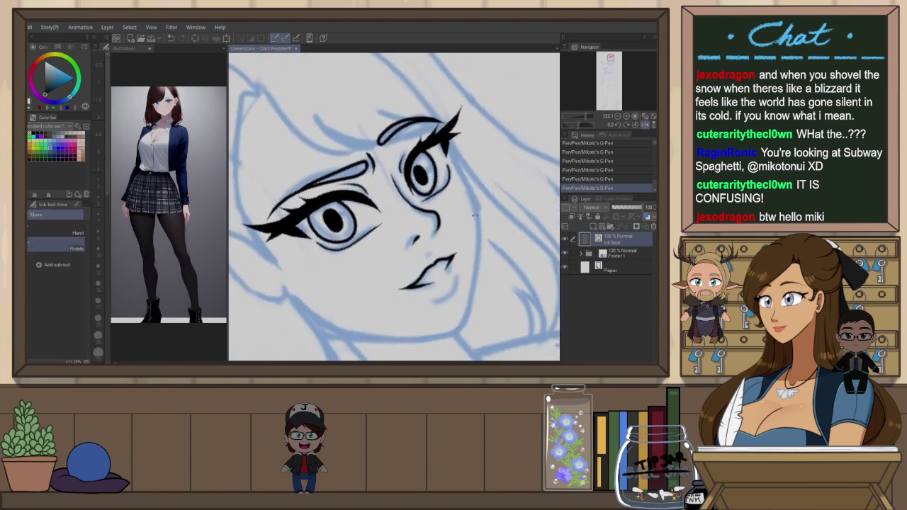
Ink a short curved line under the mouth for the lower lip, redoing strokes until it follows the sketch
key("ctrl+z")
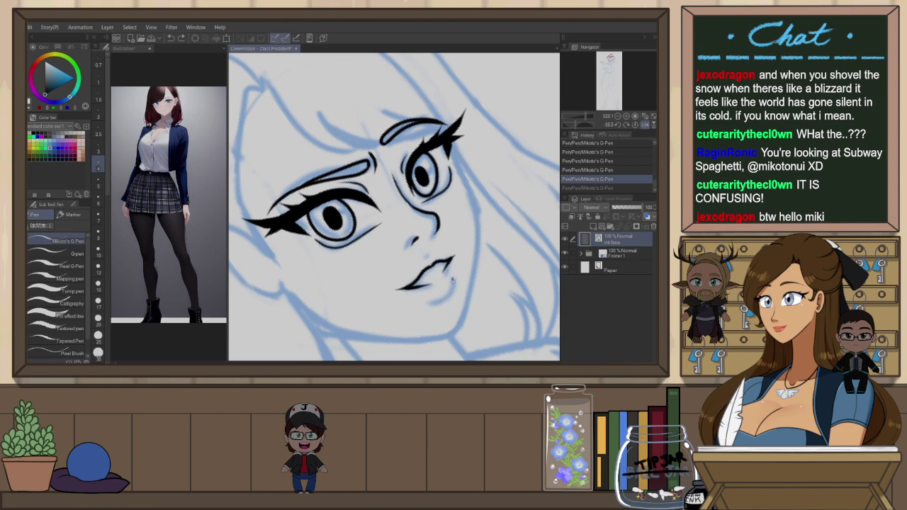
mouse_move(454, 277)
left_mouse_down()
mouse_move(430, 302)
mouse_move(449, 296)
mouse_move(426, 303)
left_mouse_up()
key("ctrl+z")
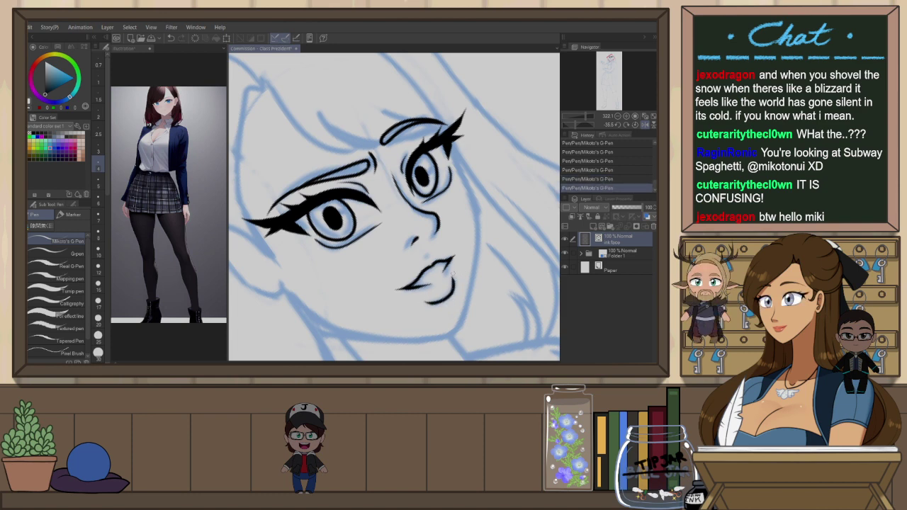
key("ctrl+z")
left_click_drag(426, 255, 425, 259)
key("ctrl+z")
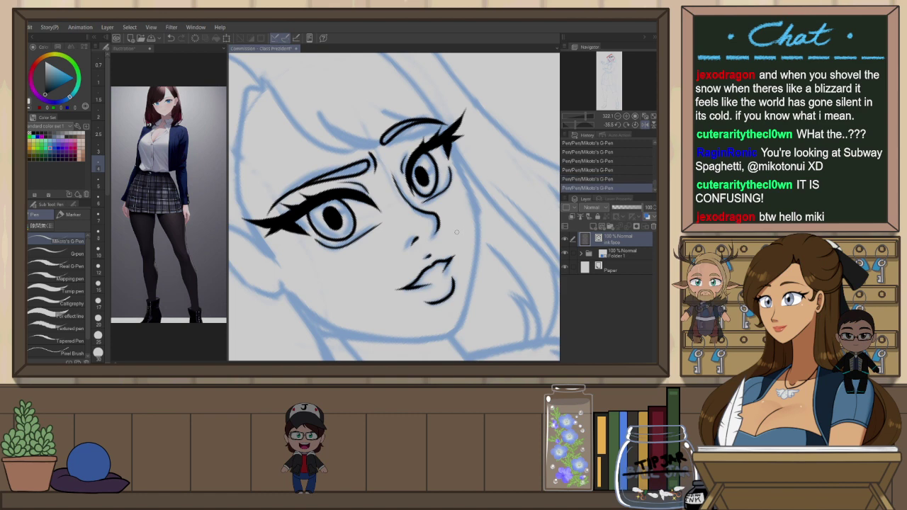
Add a new vector layer named "ink body" above the face ink layer
scroll(456, 232, "down", 2)
key("ctrl+@")
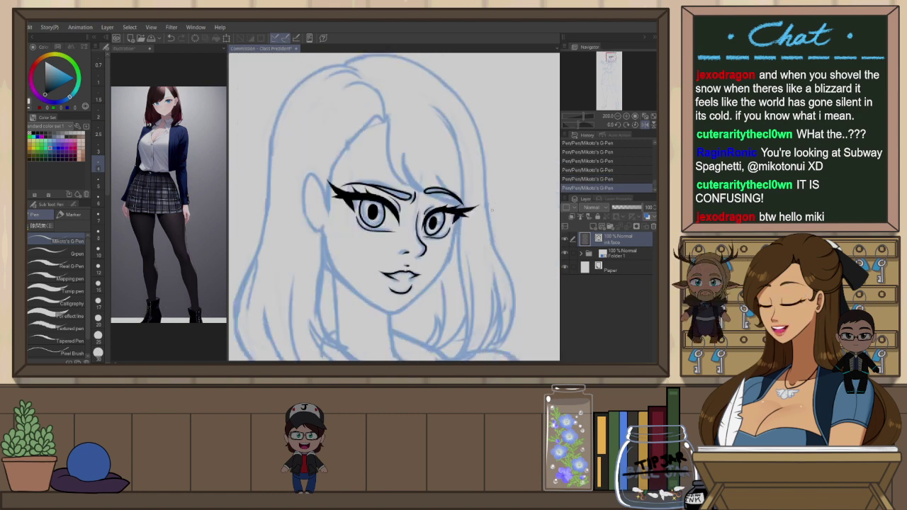
key("h")
left_click_drag(442, 304, 485, 297)
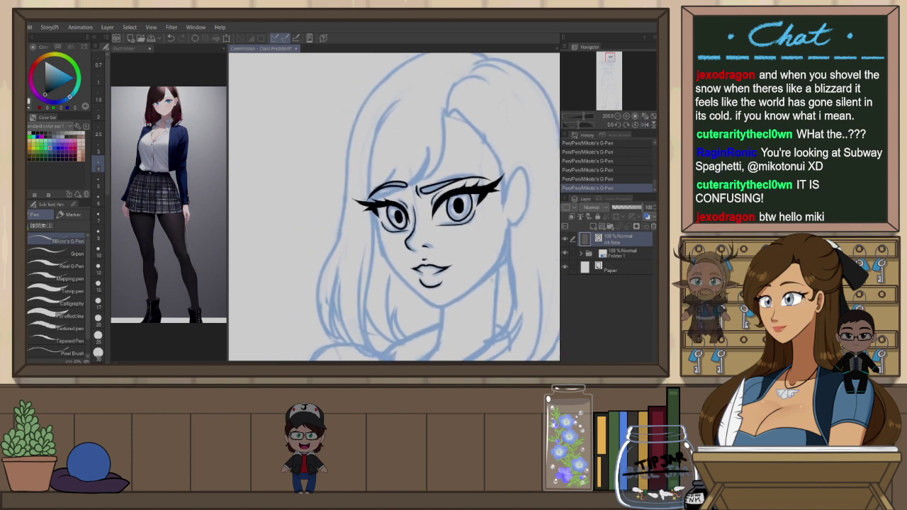
left_click_drag(538, 243, 489, 245)
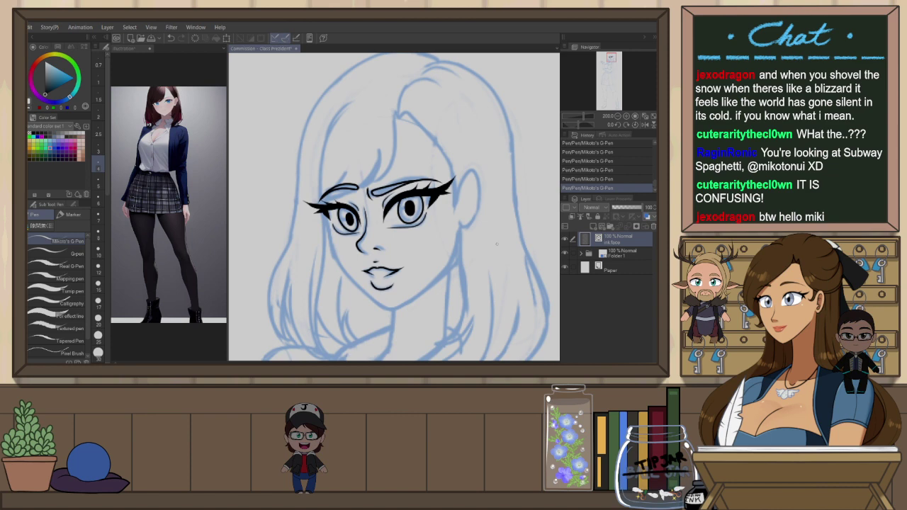
left_click_drag(497, 299, 526, 283)
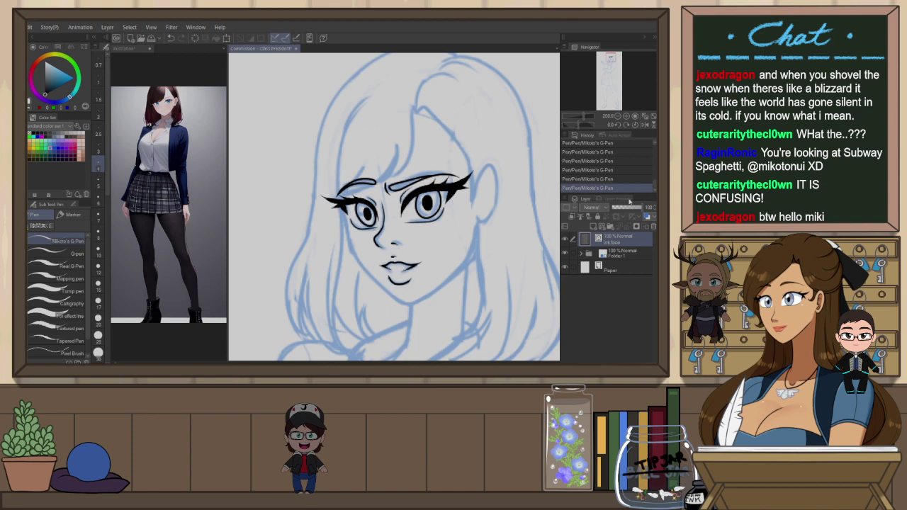
key("Return")
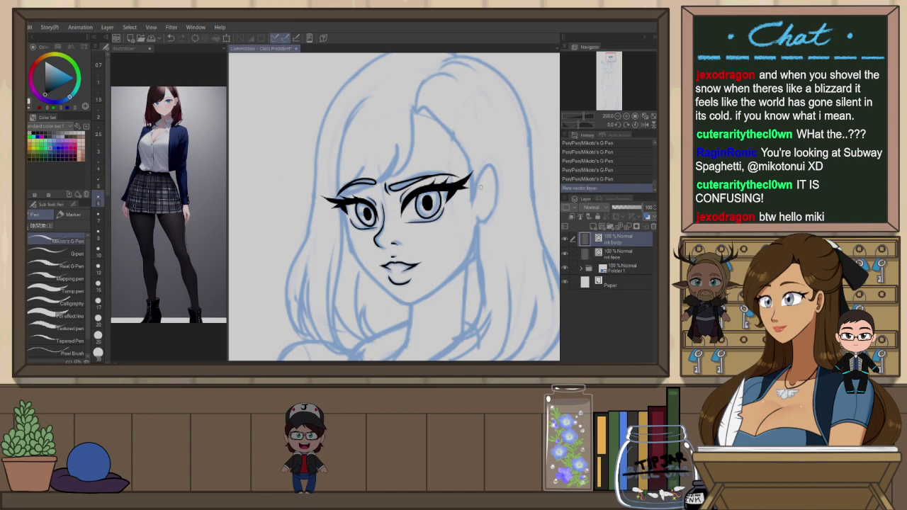
Ink the rounded outline of the visible ear over the blue sketch
mouse_move(475, 197)
left_mouse_down()
mouse_move(496, 185)
mouse_move(475, 225)
mouse_move(502, 186)
mouse_move(479, 227)
left_mouse_up()
key("ctrl+z")
key("ctrl+z")
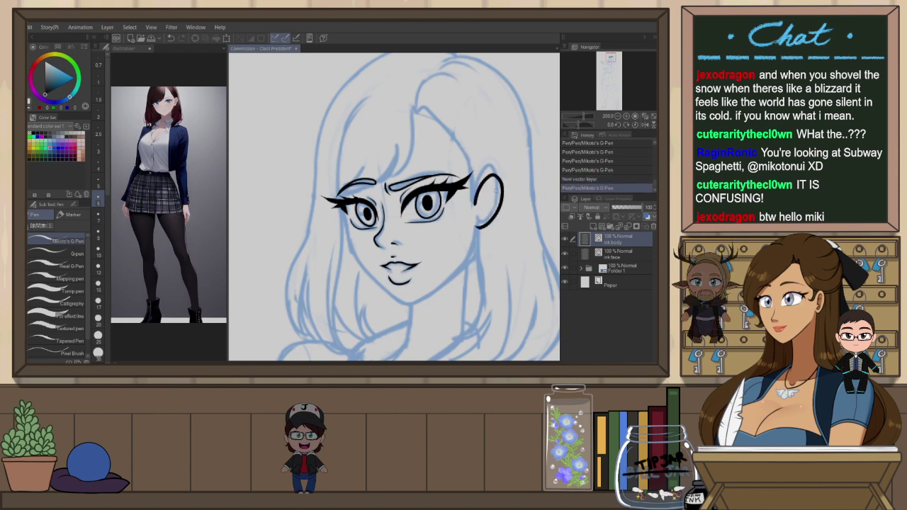
Ink the near-side hairline as one curve from the parting down past the temple to the ear, redrawing it until smooth
left_click_drag(436, 115, 475, 203)
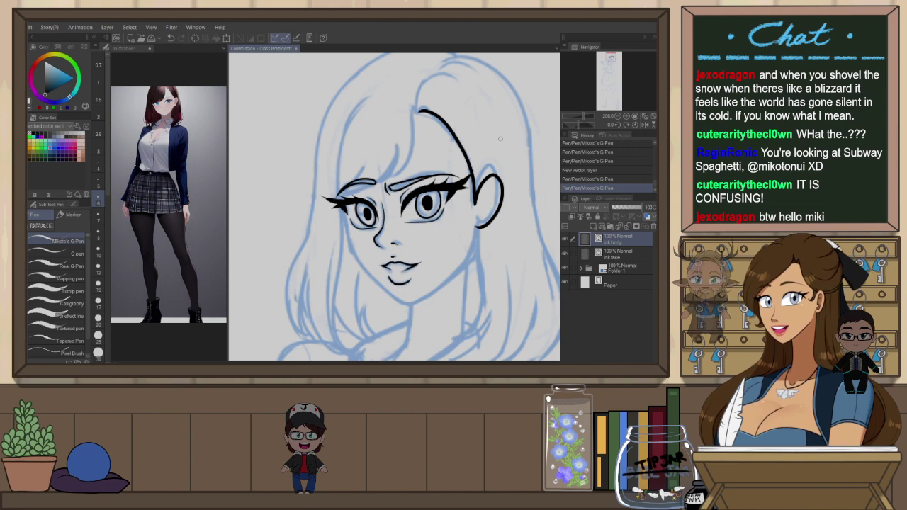
key("h")
key("ctrl+z")
left_click_drag(371, 110, 315, 203)
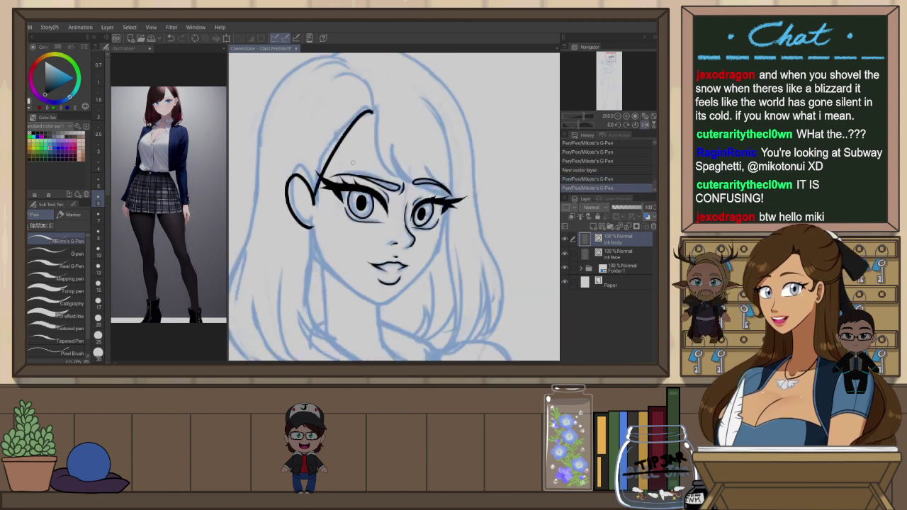
key("ctrl+z")
left_click_drag(371, 113, 315, 204)
key("ctrl+z")
key("ctrl+y")
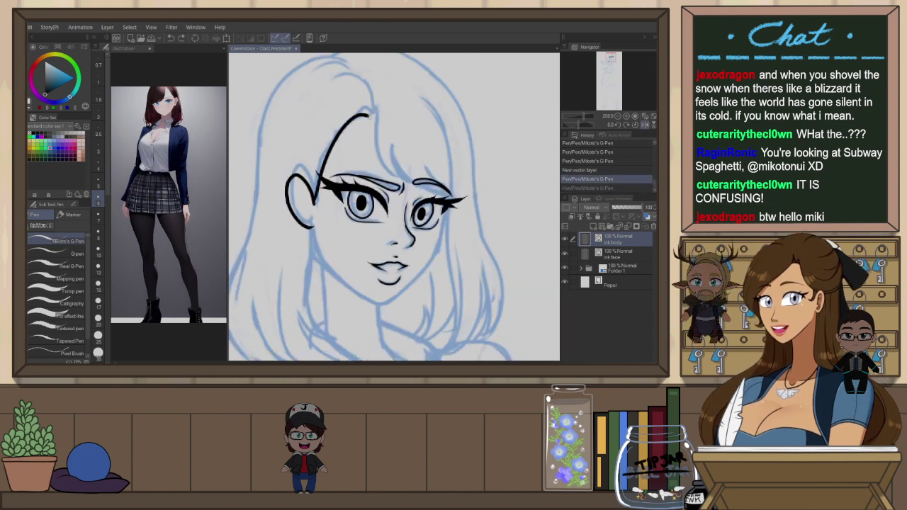
key("ctrl+z")
left_click_drag(316, 202, 374, 114)
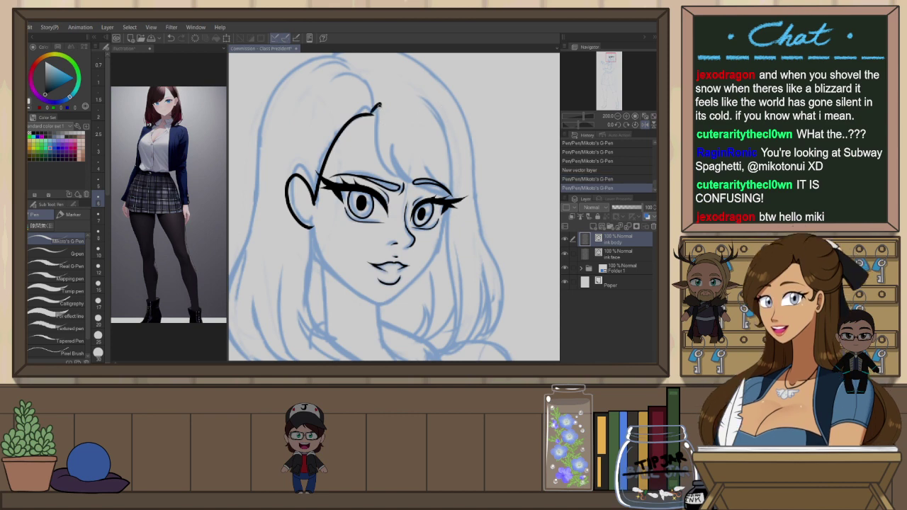
Ink the pointed peak at the parting and the swept fringe strands curving across the forehead toward the far eyebrow
key("ctrl+z")
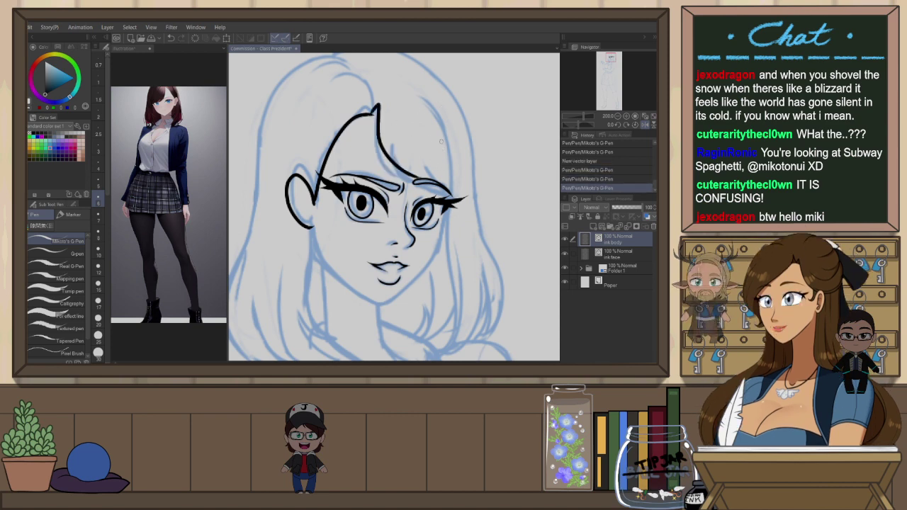
key("ctrl+z")
left_click_drag(383, 103, 401, 181)
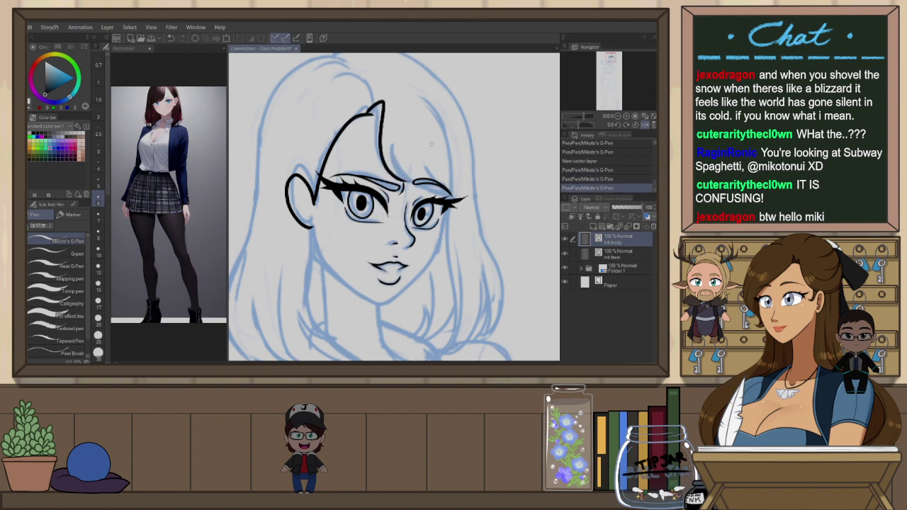
left_click_drag(391, 149, 426, 187)
key("ctrl+z")
mouse_move(394, 126)
left_mouse_down()
mouse_move(398, 169)
mouse_move(449, 194)
left_mouse_up()
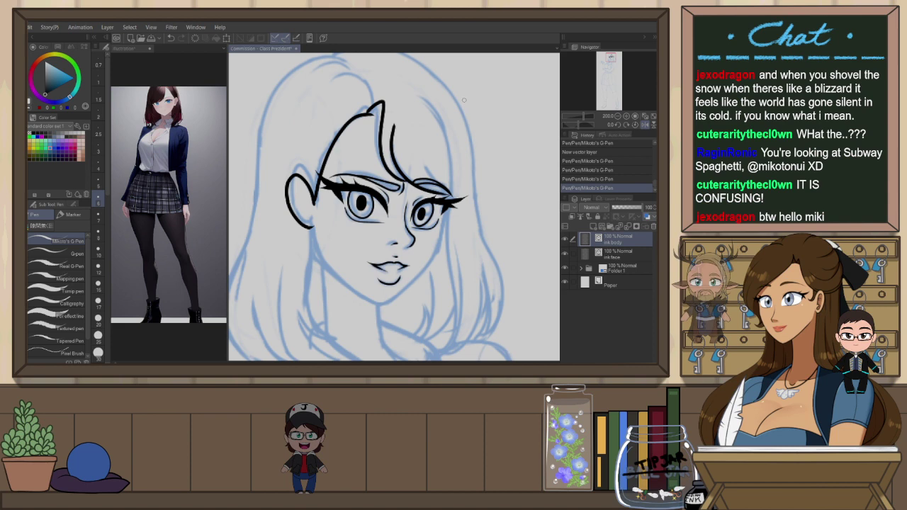
Ink the far-side front lock of hair from the fringe past the outer eye down to the shoulder
key("h")
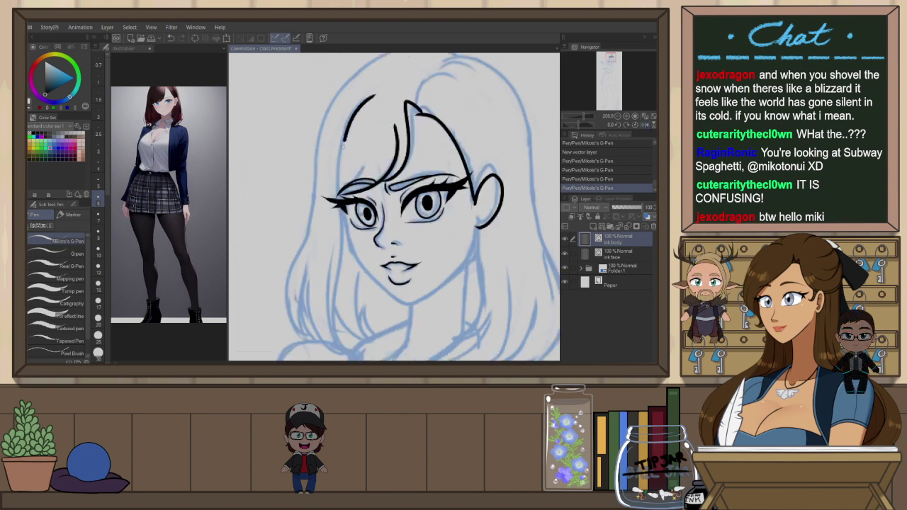
left_click_drag(349, 126, 340, 189)
key("ctrl+z")
mouse_move(379, 94)
left_mouse_down()
mouse_move(340, 191)
mouse_move(348, 350)
left_mouse_up()
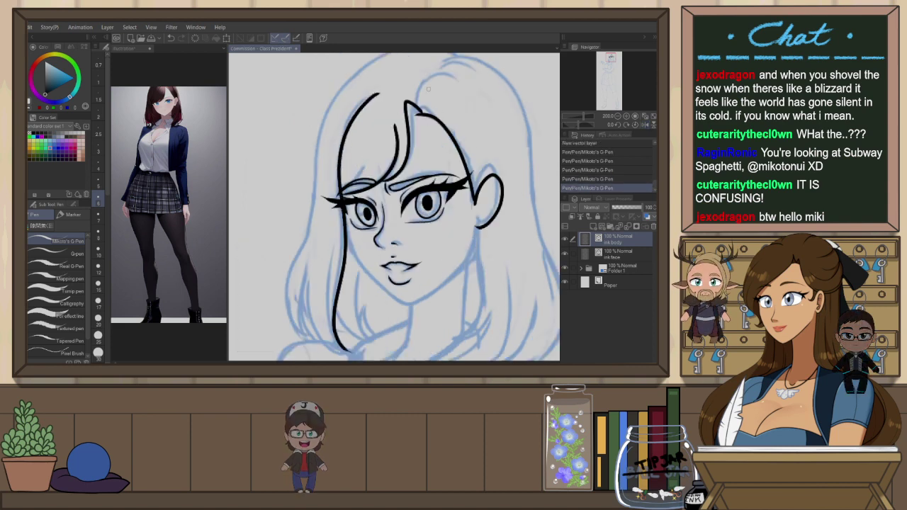
scroll(429, 90, "down", 1)
key("ctrl+z")
left_click_drag(352, 170, 374, 305)
key("ctrl+z")
mouse_move(388, 90)
left_mouse_down()
mouse_move(357, 193)
mouse_move(374, 293)
left_mouse_up()
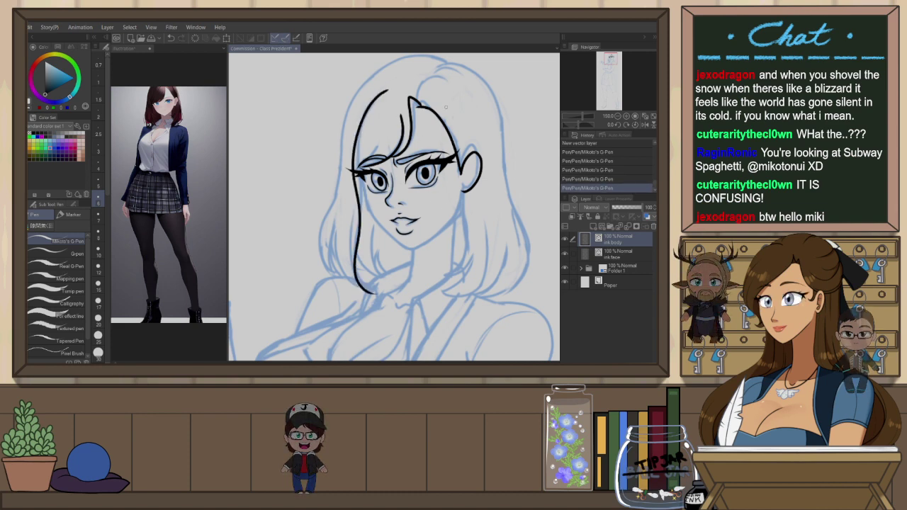
key("ctrl+z")
left_click_drag(386, 91, 374, 94)
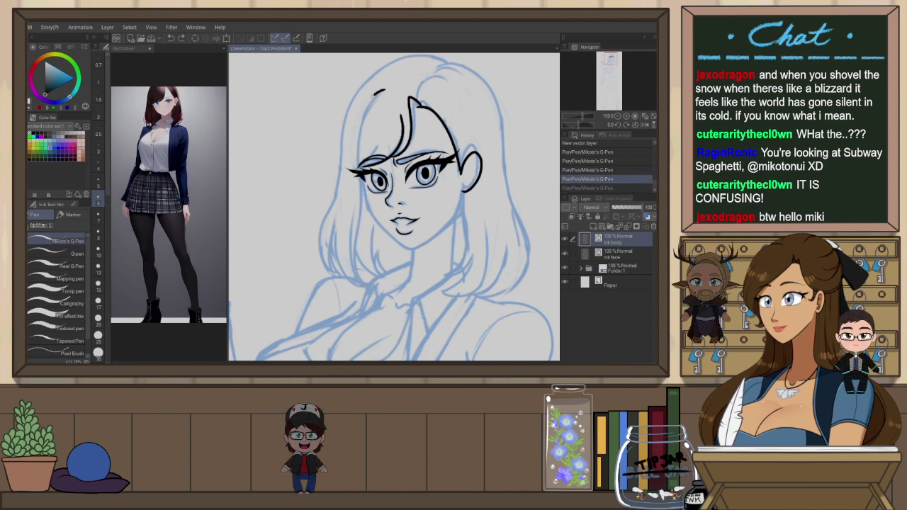
left_click_drag(357, 226, 350, 290)
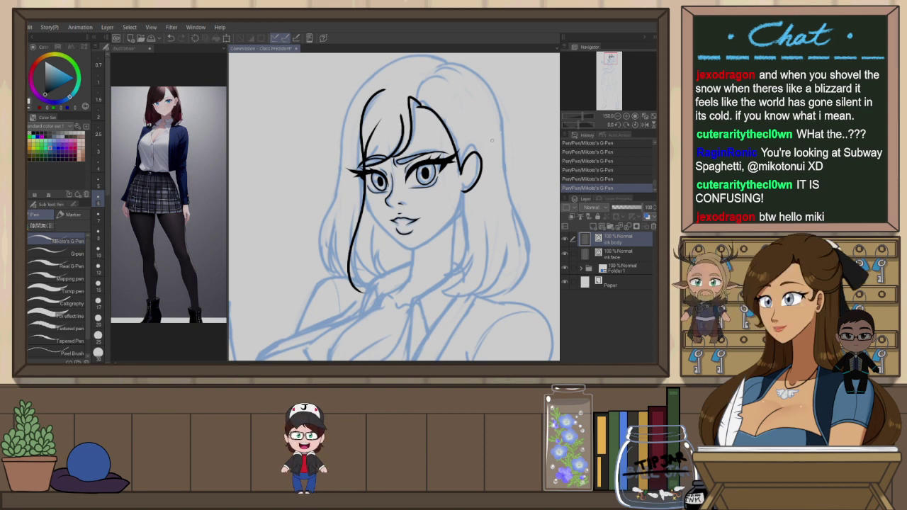
Ink the near-side front lock from below the ear, curving down and inward to the neck
key("h")
left_click_drag(389, 249, 437, 213)
mouse_move(376, 154)
left_mouse_down()
mouse_move(370, 209)
mouse_move(397, 234)
left_mouse_up()
key("ctrl+z")
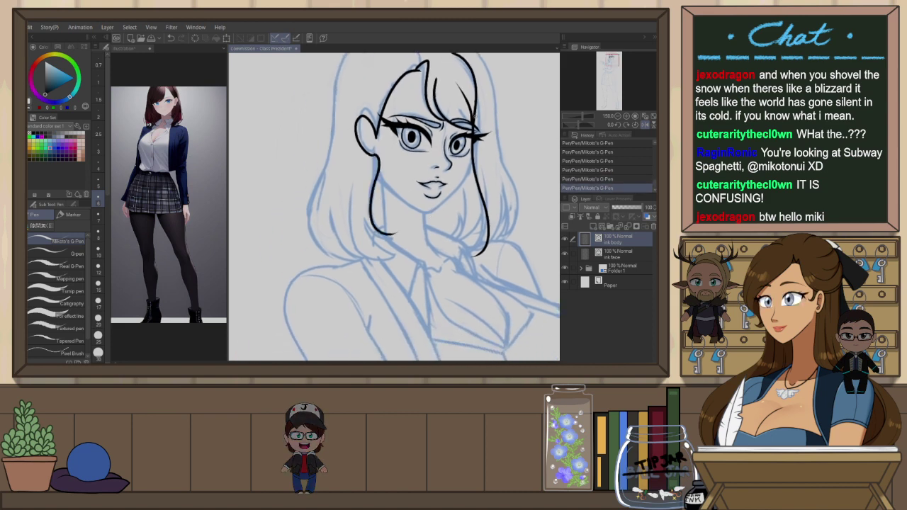
key("ctrl+z")
mouse_move(365, 210)
left_mouse_down()
mouse_move(396, 234)
mouse_move(394, 253)
left_mouse_up()
key("ctrl+z")
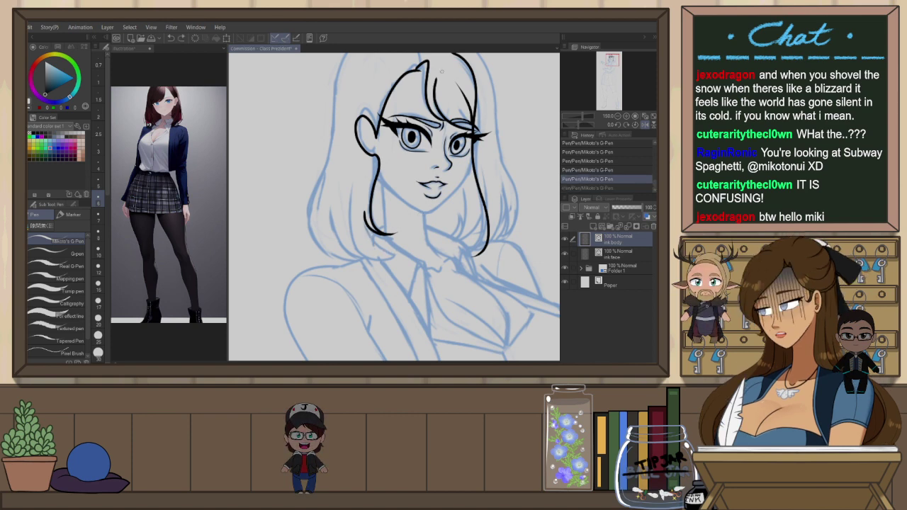
left_click(645, 125)
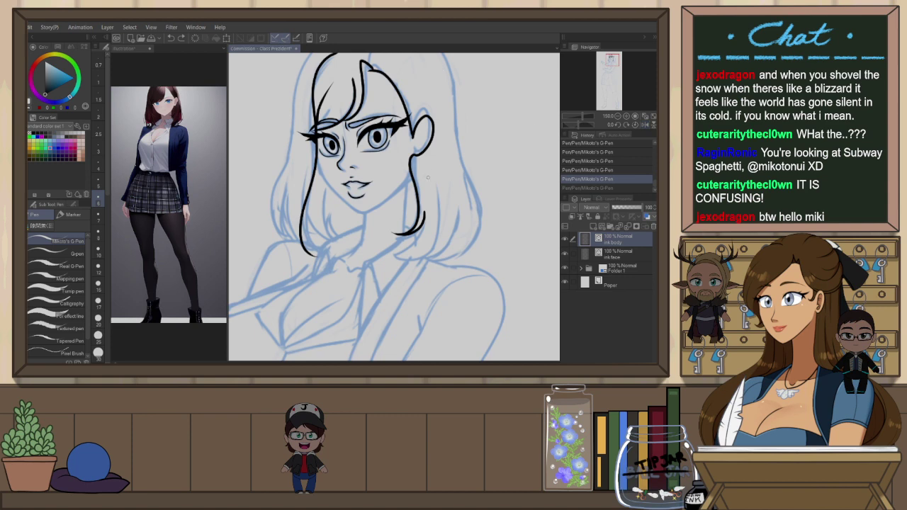
key("ctrl+z")
key("ctrl+z")
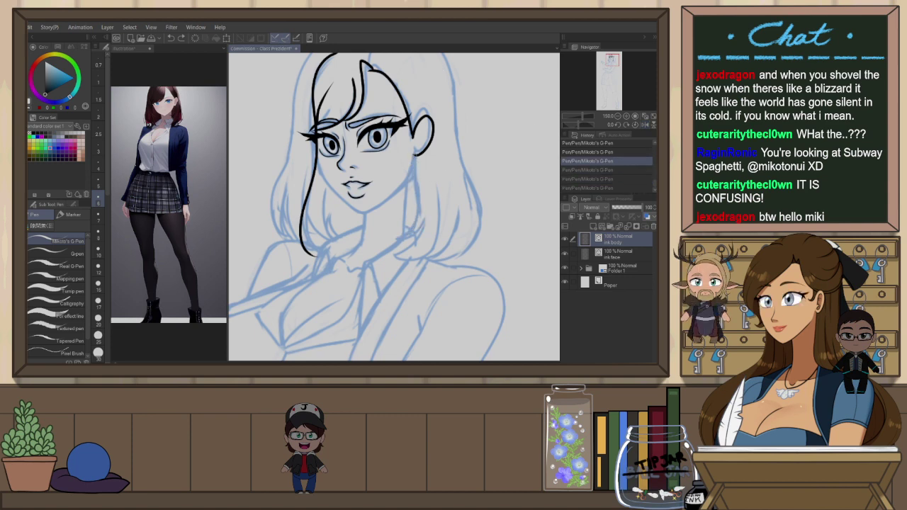
key("ctrl+y")
key("ctrl+y")
key("ctrl+y")
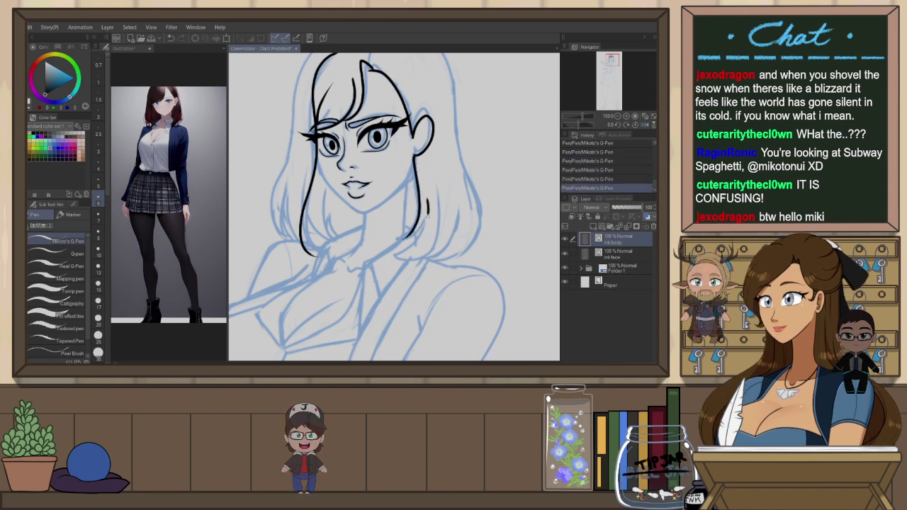
Ink the layered strands behind the near-side front lock, curving their ends inward toward the neck
key("ctrl+z")
left_click_drag(428, 201, 392, 253)
key("ctrl+z")
mouse_move(428, 202)
left_mouse_down()
mouse_move(392, 252)
mouse_move(426, 221)
left_mouse_up()
key("ctrl+z")
key("ctrl+y")
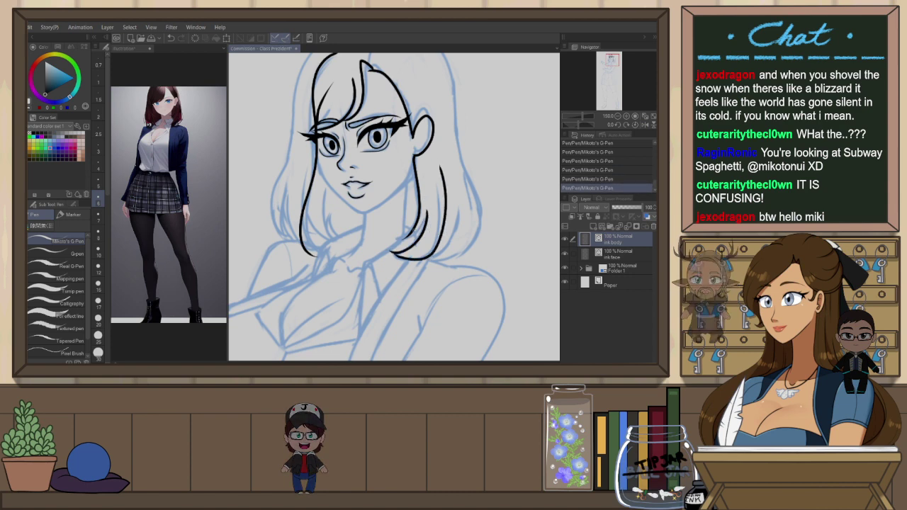
key("h")
mouse_move(357, 153)
left_mouse_down()
mouse_move(346, 216)
mouse_move(391, 257)
left_mouse_up()
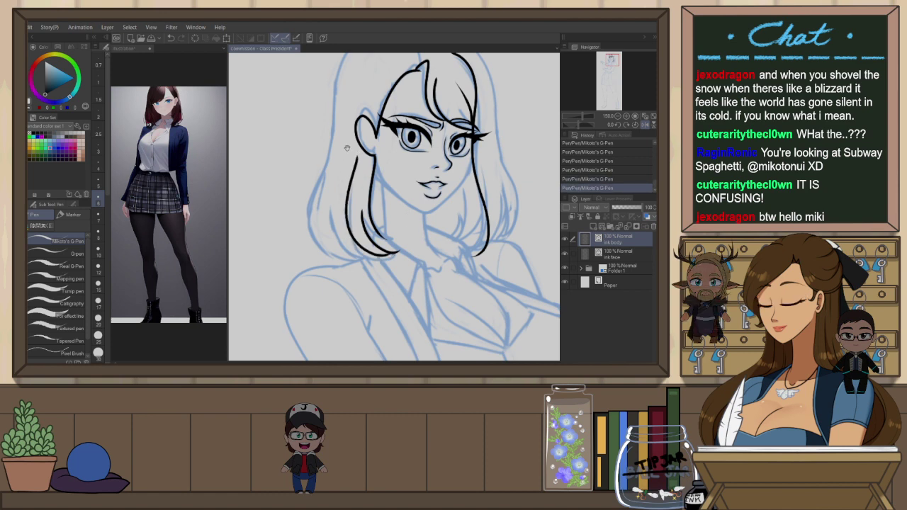
Ink the near-side outer hair contour from the crown parting past the ear to the inward-curled ends, redrawing it until smooth
left_click_drag(346, 146, 341, 166)
left_click_drag(331, 129, 304, 230)
key("ctrl+z")
mouse_move(330, 130)
left_mouse_down()
mouse_move(309, 253)
mouse_move(350, 271)
left_mouse_up()
key("ctrl+z")
left_click_drag(330, 147, 347, 278)
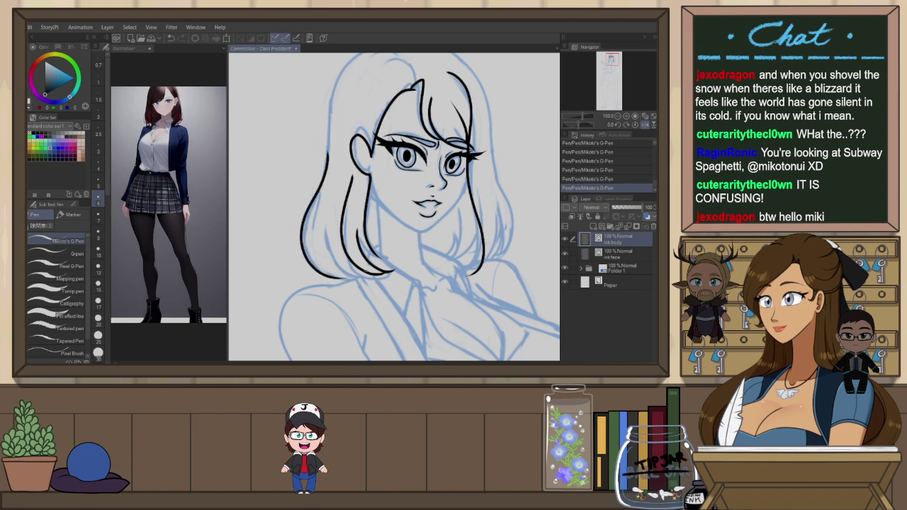
left_click_drag(427, 190, 426, 211)
key("ctrl+z")
left_click_drag(384, 91, 322, 159)
key("ctrl+z")
mouse_move(389, 92)
left_mouse_down()
mouse_move(328, 153)
mouse_move(314, 240)
mouse_move(349, 319)
left_mouse_up()
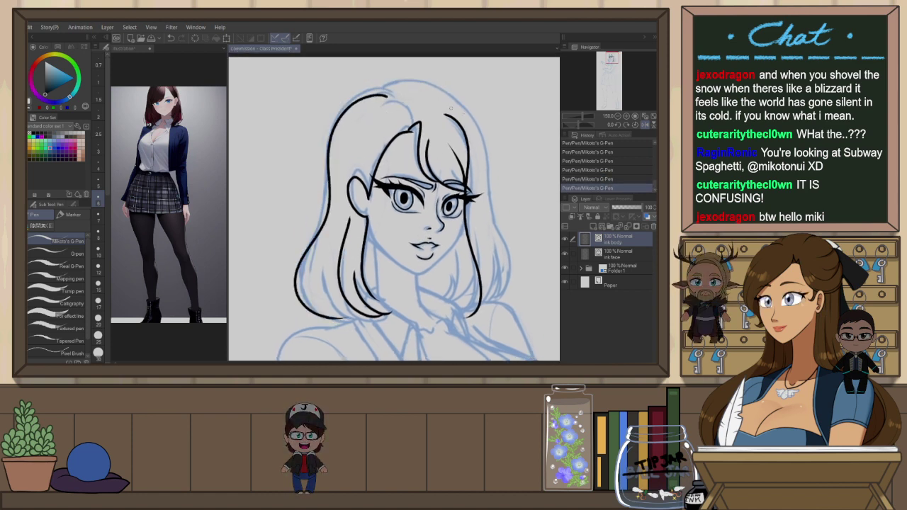
key("ctrl+z")
mouse_move(385, 90)
left_mouse_down()
mouse_move(342, 142)
mouse_move(304, 312)
left_mouse_up()
key("ctrl+z")
mouse_move(389, 92)
left_mouse_down()
mouse_move(359, 100)
mouse_move(322, 173)
mouse_move(313, 232)
mouse_move(372, 314)
mouse_move(348, 315)
left_mouse_up()
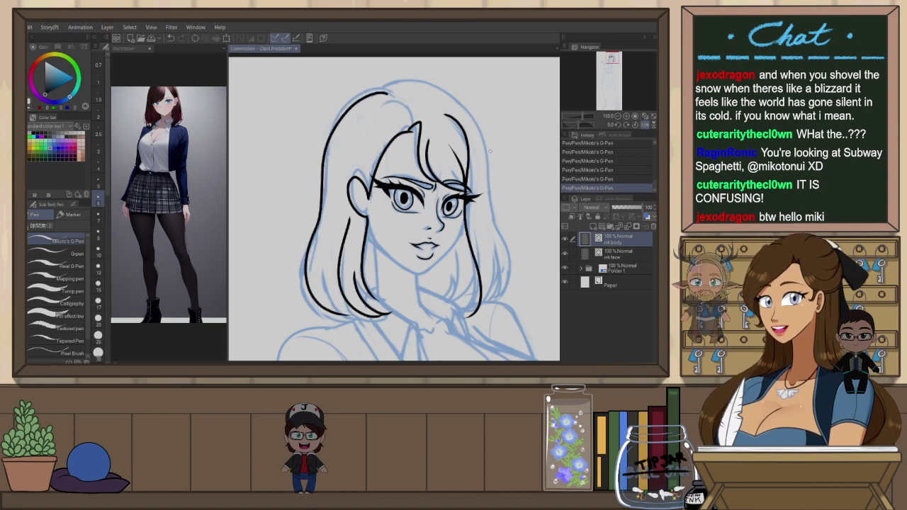
Mirror the canvas and ink the top of the hair from the parting over the crown to the far side of the head
key("h")
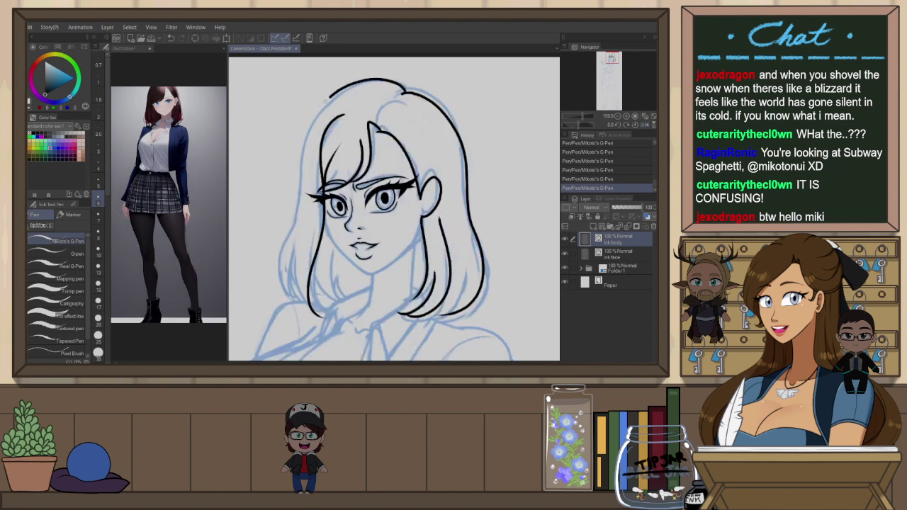
key("ctrl+z")
mouse_move(405, 91)
left_mouse_down()
mouse_move(379, 78)
mouse_move(289, 207)
left_mouse_up()
key("ctrl+z")
mouse_move(405, 92)
left_mouse_down()
mouse_move(360, 78)
mouse_move(298, 198)
left_mouse_up()
key("ctrl+z")
left_click_drag(405, 92, 302, 192)
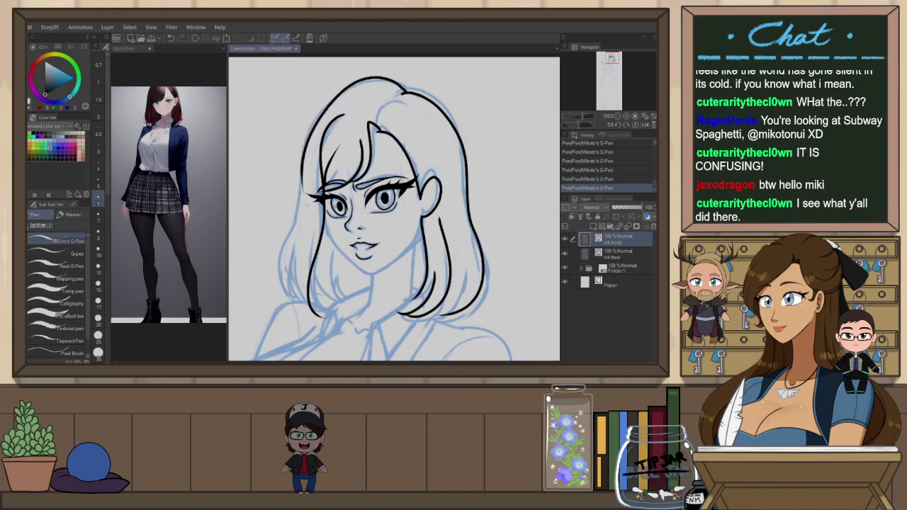
key("ctrl+z")
mouse_move(406, 91)
left_mouse_down()
mouse_move(309, 124)
mouse_move(295, 174)
left_mouse_up()
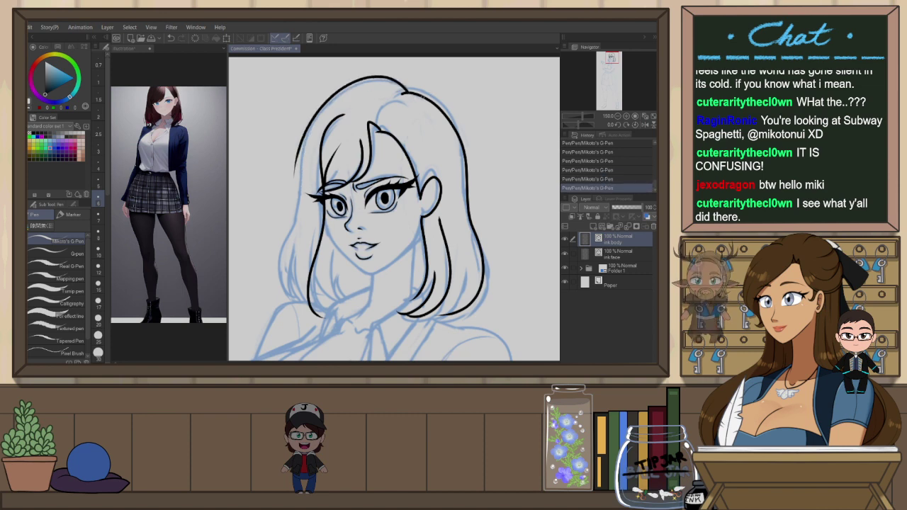
Ink the far-side outer hair contour from the crown line down to the flared ends above the shoulder
left_click_drag(300, 141, 296, 171)
key("ctrl+z")
mouse_move(306, 135)
left_mouse_down()
mouse_move(298, 150)
mouse_move(302, 319)
left_mouse_up()
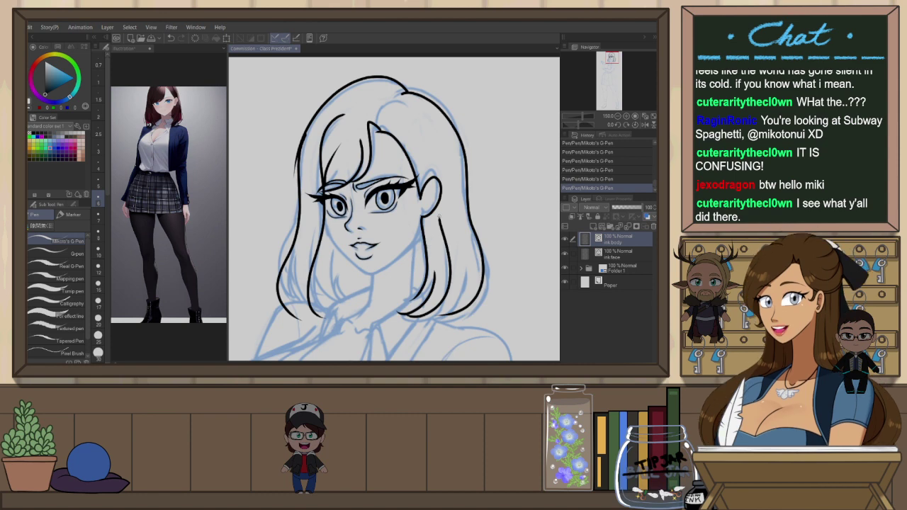
Redraw the far-side outer hair contour from the temple down to the inward-curled ends, comparing it with the previous stroke
left_click_drag(431, 238, 440, 232)
key("ctrl+z")
left_click_drag(315, 122, 307, 186)
key("ctrl+z")
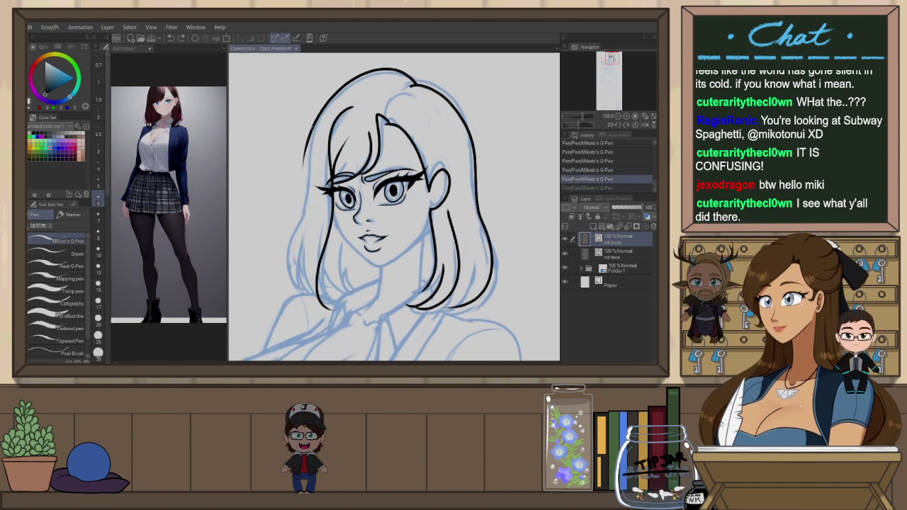
left_click_drag(312, 130, 280, 260)
key("ctrl+z")
left_click_drag(308, 206, 303, 293)
key("ctrl+z")
left_click_drag(311, 135, 309, 296)
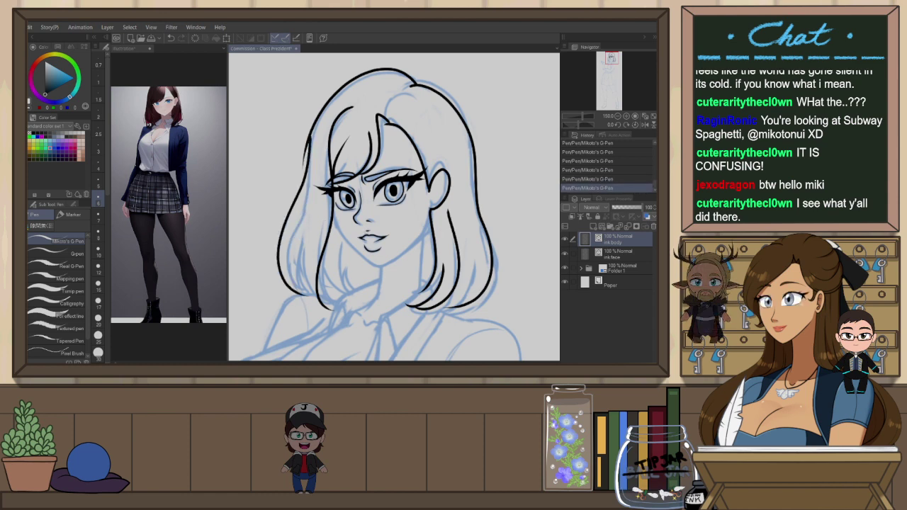
key("ctrl+z")
key("ctrl+y")
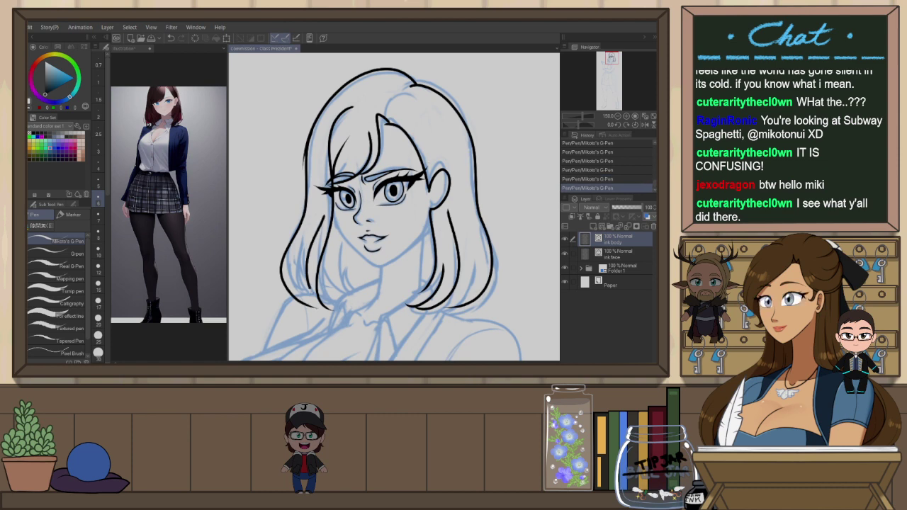
key("ctrl+z")
key("ctrl+y")
key("ctrl+z")
key("ctrl+y")
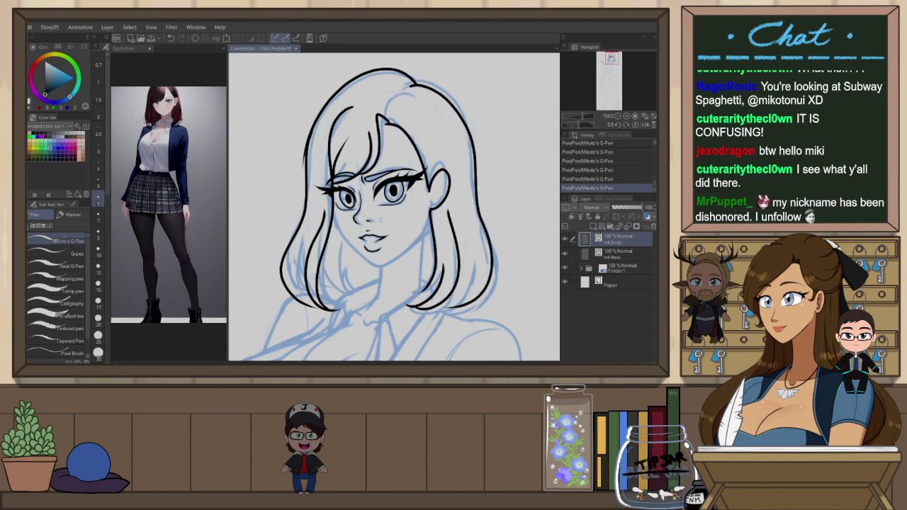
Ink the far-side jawline from below the cheek to the chin, mirroring the canvas and redrawing the stroke until smooth
left_click_drag(448, 202, 450, 212)
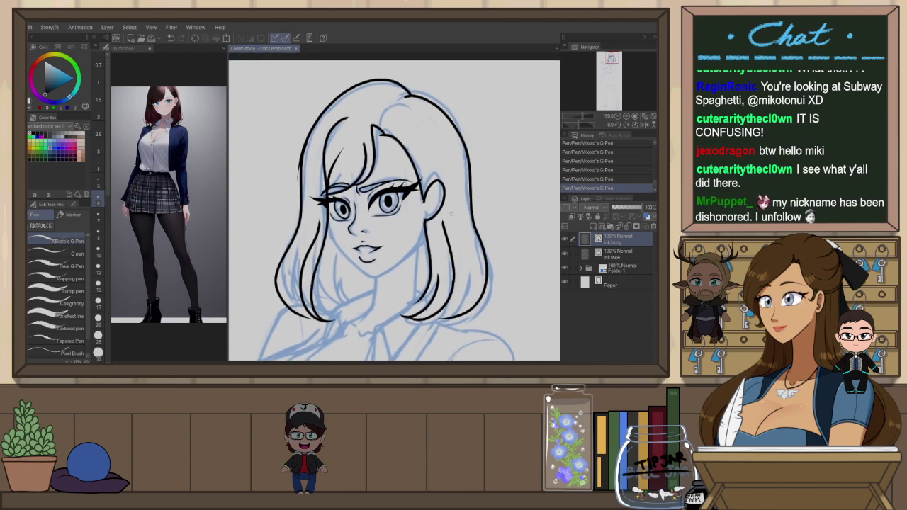
left_click_drag(478, 285, 479, 235)
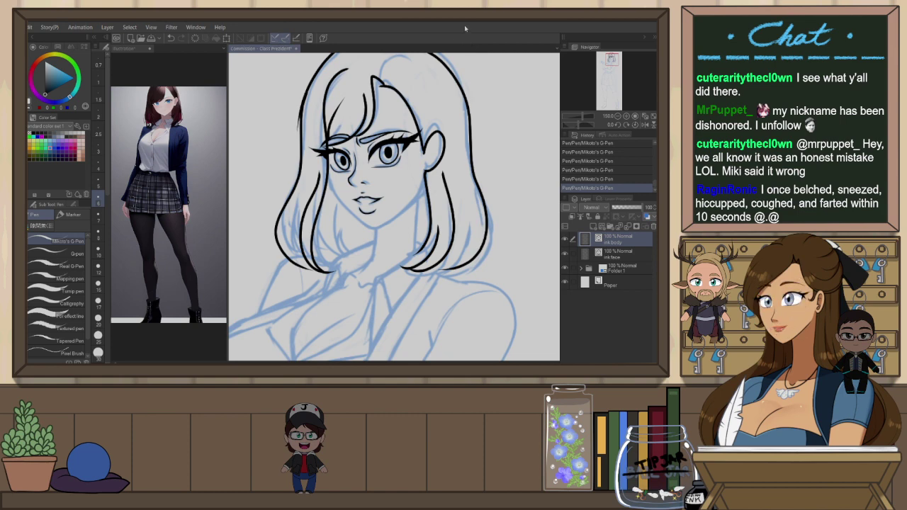
mouse_move(421, 171)
left_mouse_down()
mouse_move(441, 171)
mouse_move(395, 231)
left_mouse_up()
key("h")
key("ctrl+z")
left_click_drag(441, 172, 390, 232)
key("ctrl+z")
left_click_drag(441, 175, 390, 232)
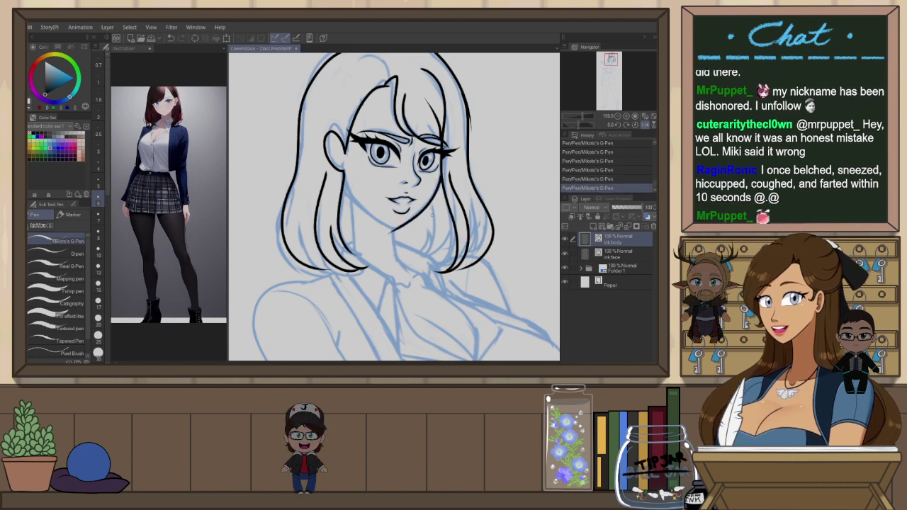
key("h")
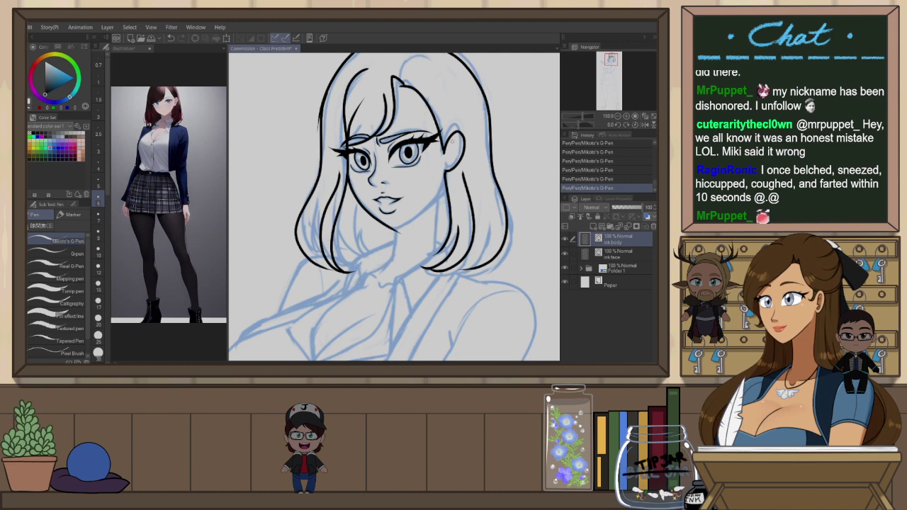
Ink the near-side jawline from the chin up toward the ear, redrawing it until it follows the sketch
key("h")
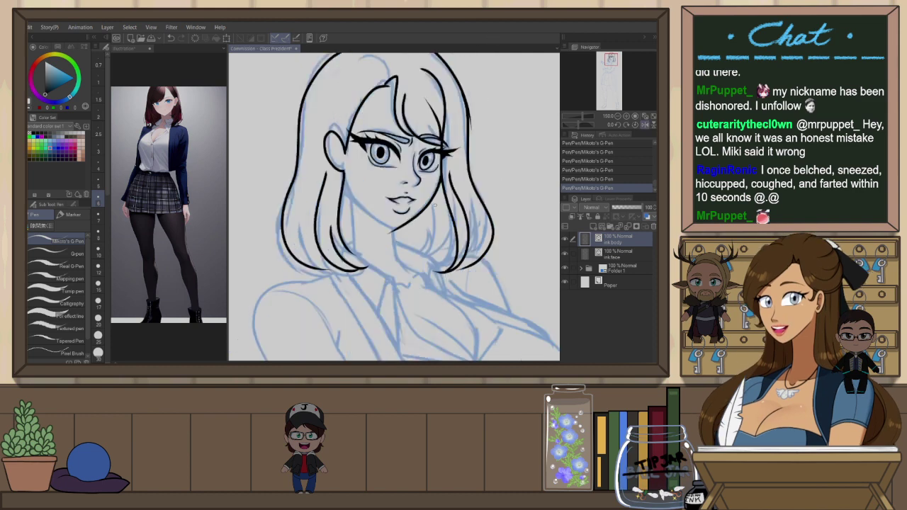
key("h")
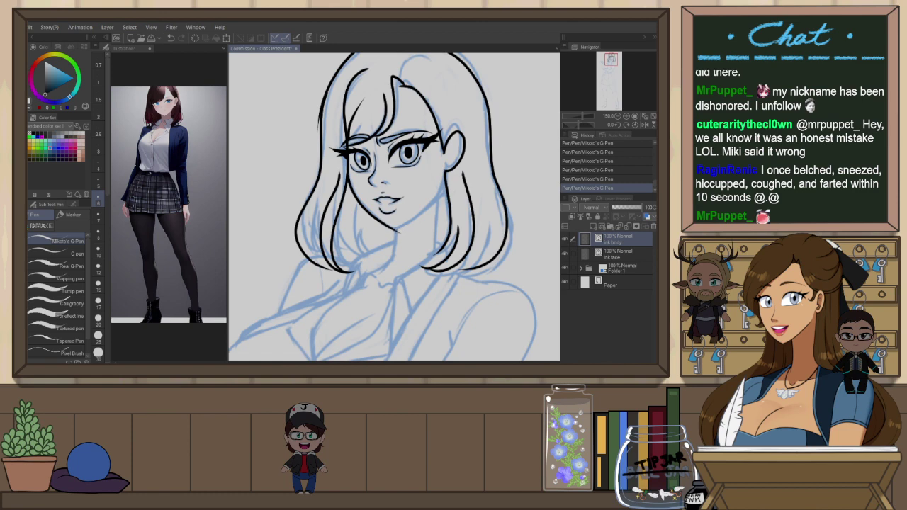
left_click_drag(395, 228, 446, 189)
key("ctrl+z")
mouse_move(396, 229)
left_mouse_down()
mouse_move(444, 192)
mouse_move(395, 229)
mouse_move(446, 177)
mouse_move(446, 220)
left_mouse_up()
key("ctrl+z")
key("ctrl+z")
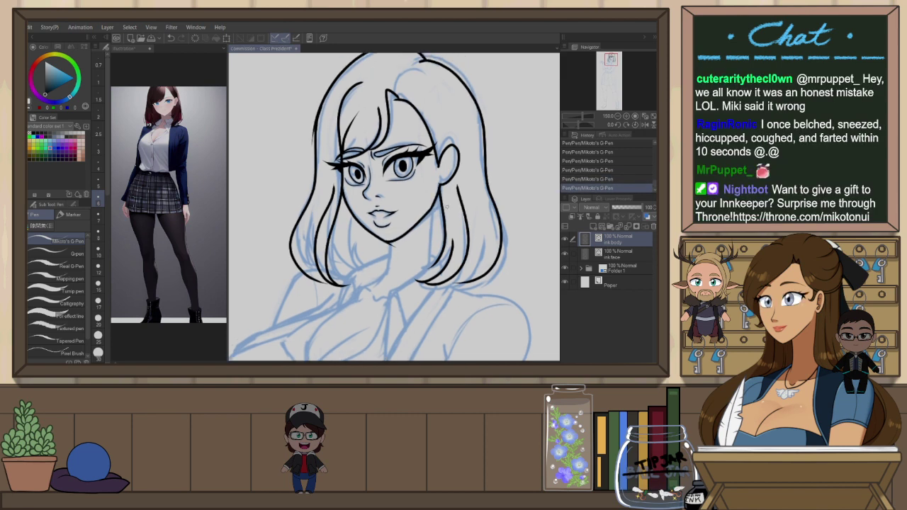
Refine the jawline in mirrored view by pinching the far-side vector line and adjusting the points where both lines meet at the chin
key("h")
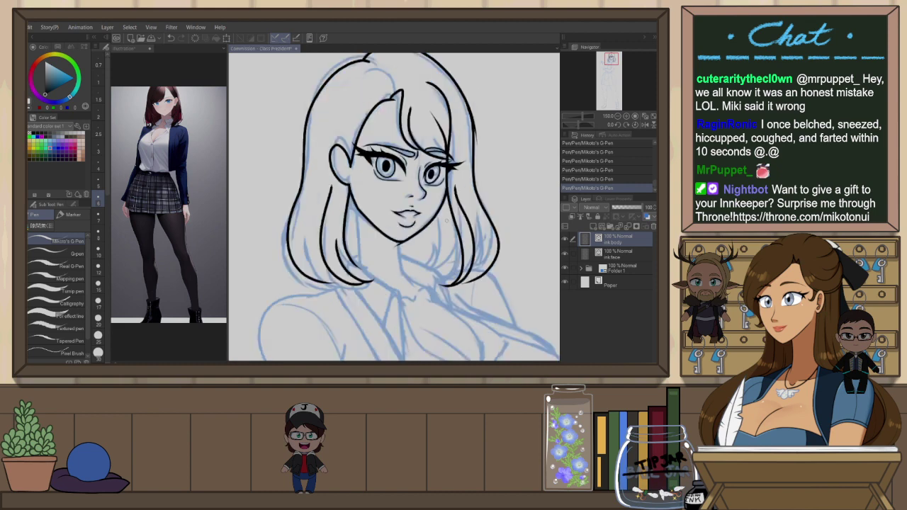
key("y")
left_click_drag(433, 222, 436, 221)
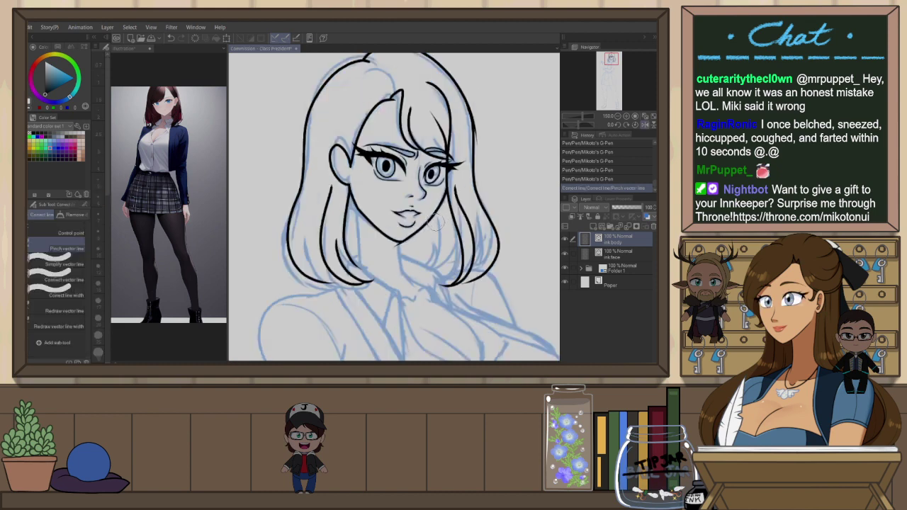
key("o")
left_click(393, 245)
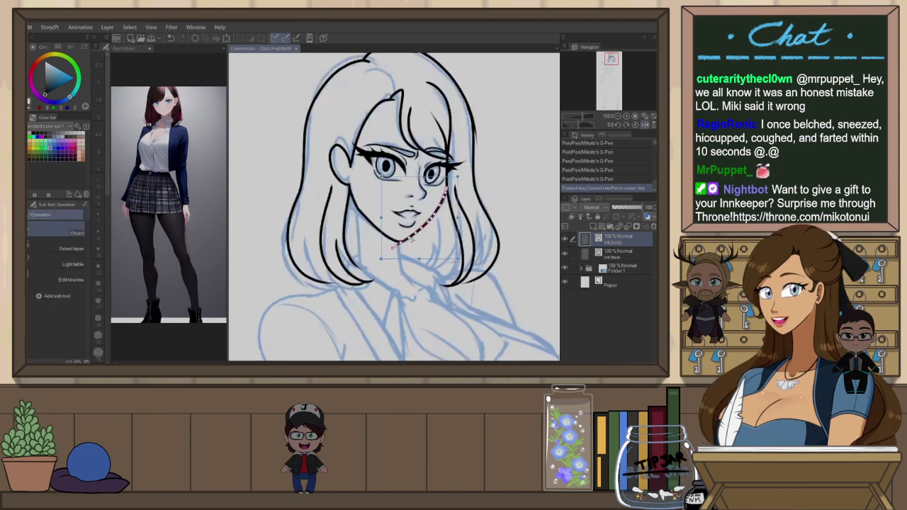
left_click_drag(403, 260, 400, 263)
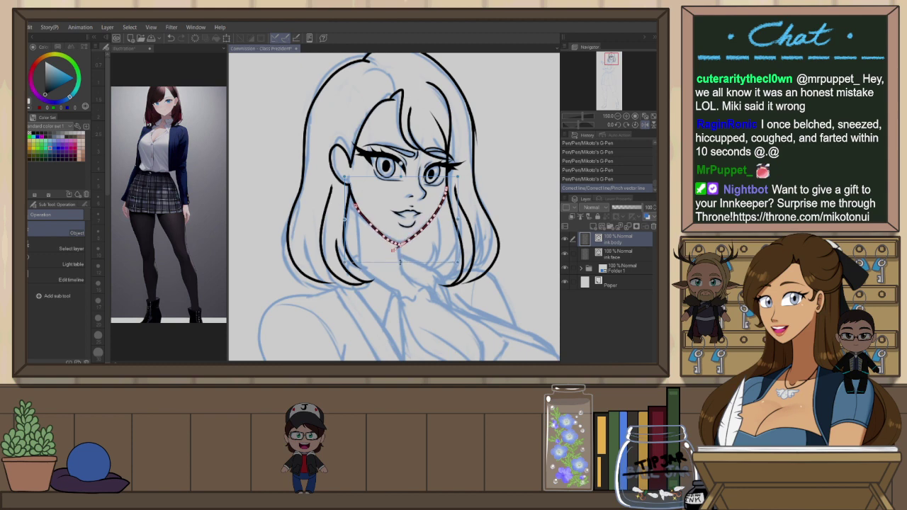
left_click(438, 236)
left_click(441, 205)
scroll(489, 213, "down", 4)
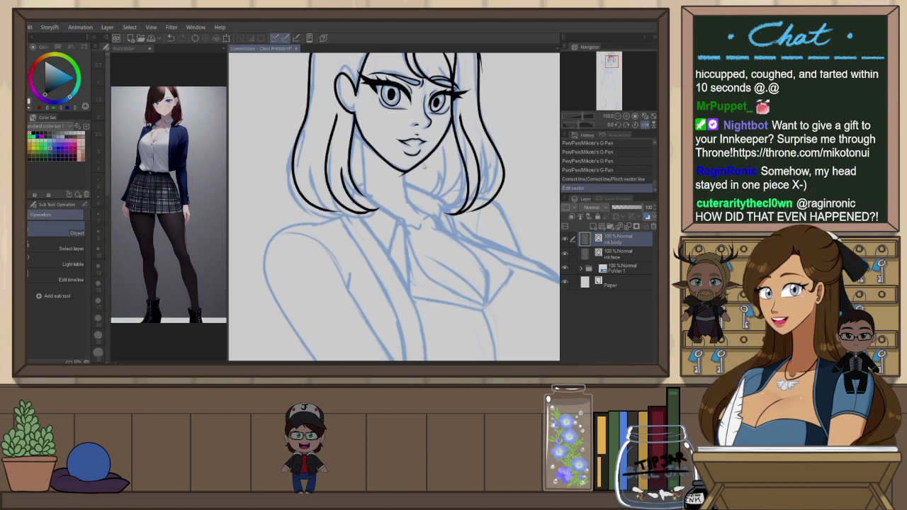
Ink both sides of the neck and the near-side edge of the open neckline running from under the hair down the chest
key("p")
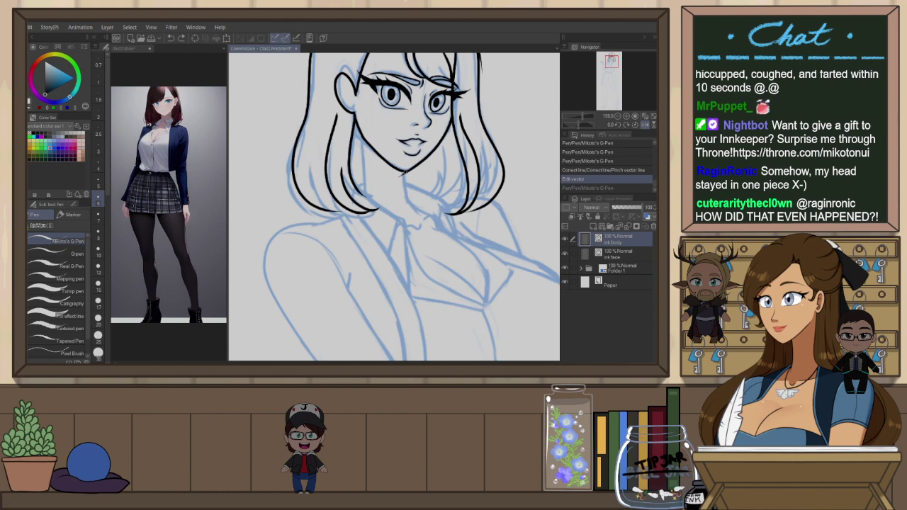
left_click_drag(404, 172, 431, 213)
left_click_drag(362, 139, 367, 193)
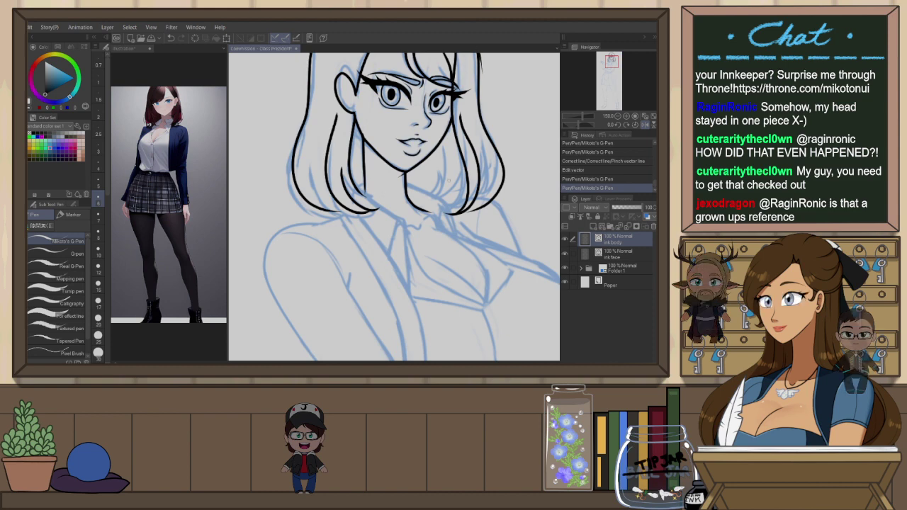
left_click_drag(419, 271, 422, 226)
key("h")
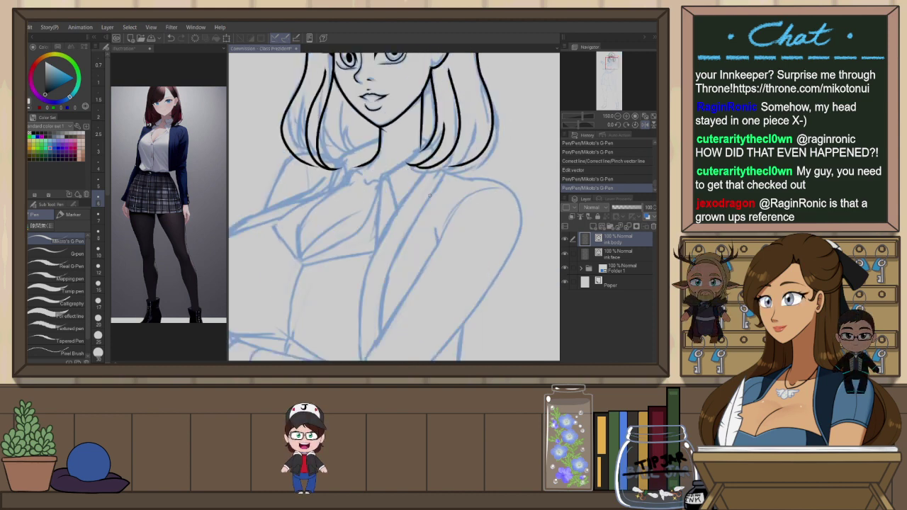
left_click_drag(383, 131, 377, 244)
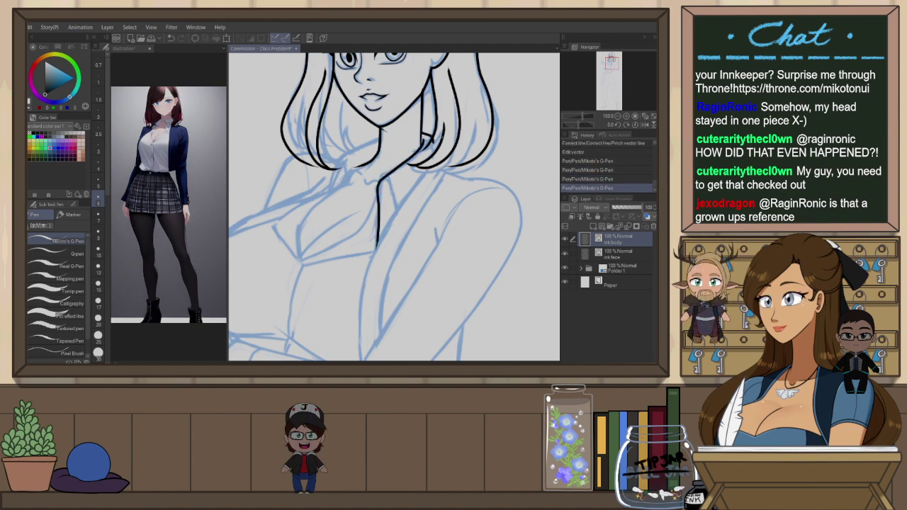
Ink the far-side collar fold at the base of the neck and the open shirt edge curving down to the neckline's lowest point
mouse_move(380, 139)
left_mouse_down()
mouse_move(341, 152)
mouse_move(355, 152)
mouse_move(326, 189)
mouse_move(341, 183)
left_mouse_up()
key("ctrl+z")
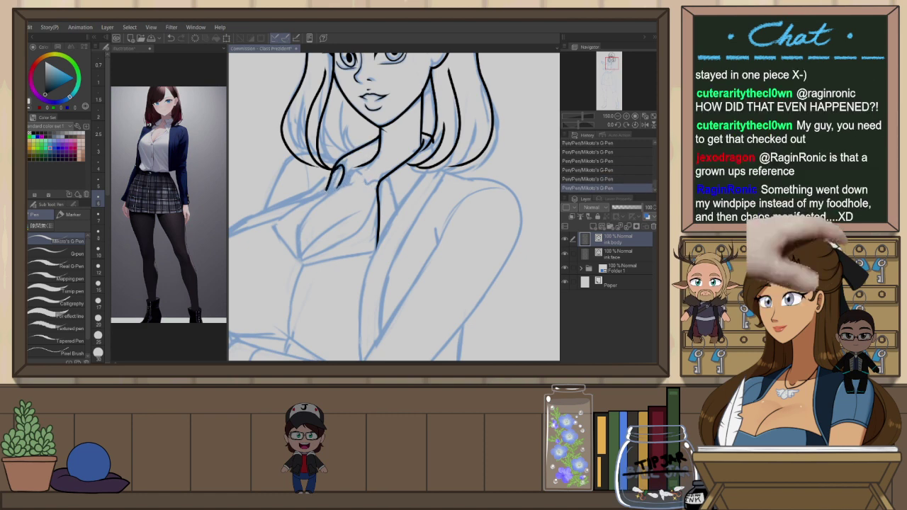
key("ctrl+z")
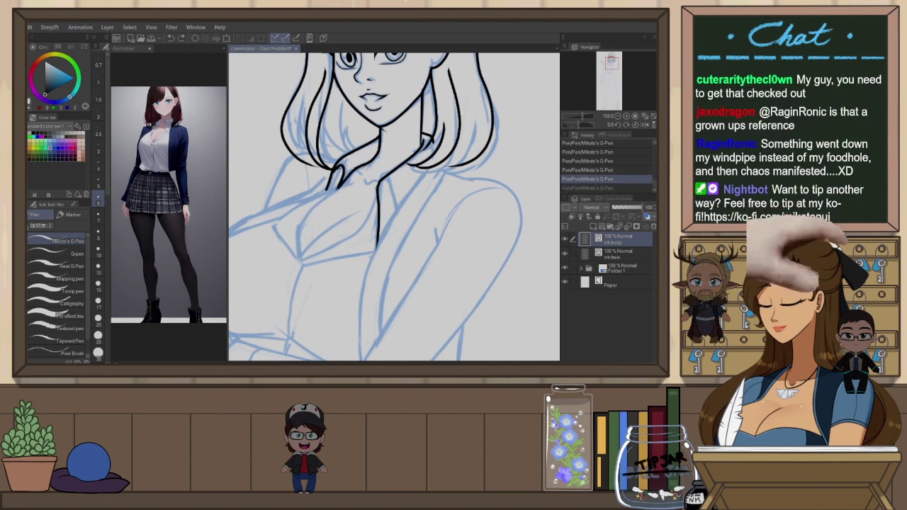
left_click_drag(337, 186, 298, 265)
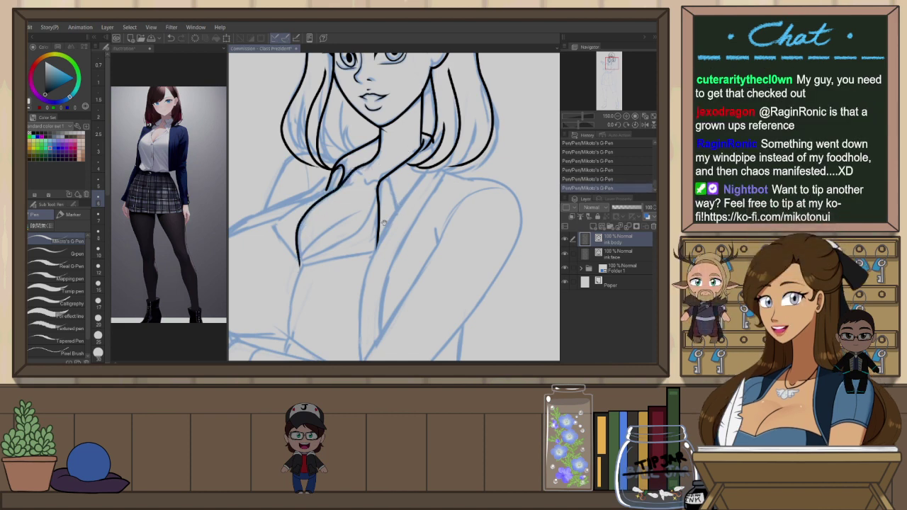
Mirror and rotate the canvas to ink the near-side shirt opening down to the neckline's lowest point, restoring the rotation when finished
left_click_drag(383, 224, 407, 221)
key("h")
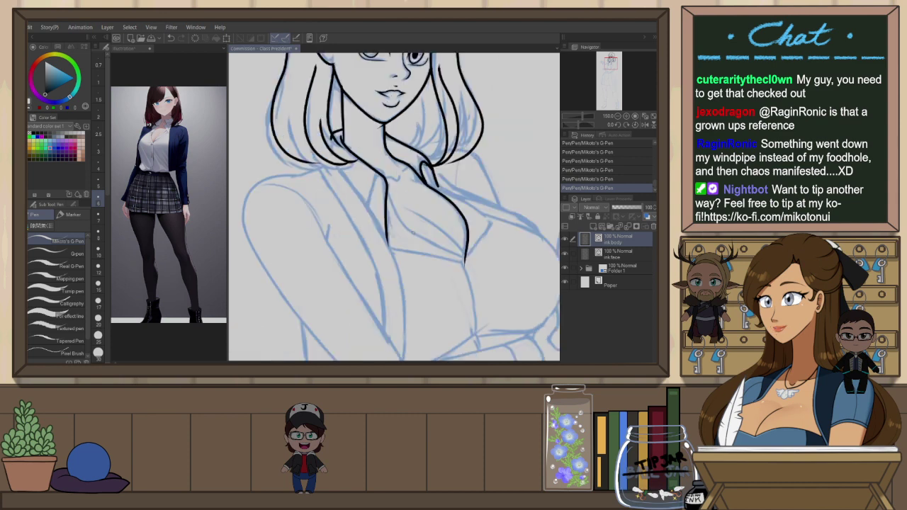
key("r")
mouse_move(462, 193)
left_mouse_down()
mouse_move(459, 234)
mouse_move(401, 212)
mouse_move(382, 216)
mouse_move(358, 288)
left_mouse_up()
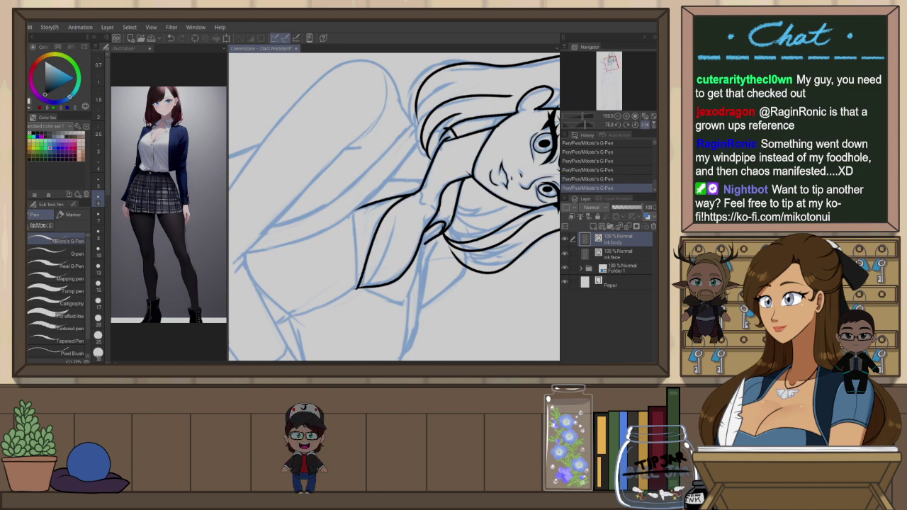
scroll(470, 182, "down", 1)
key("ctrl+@")
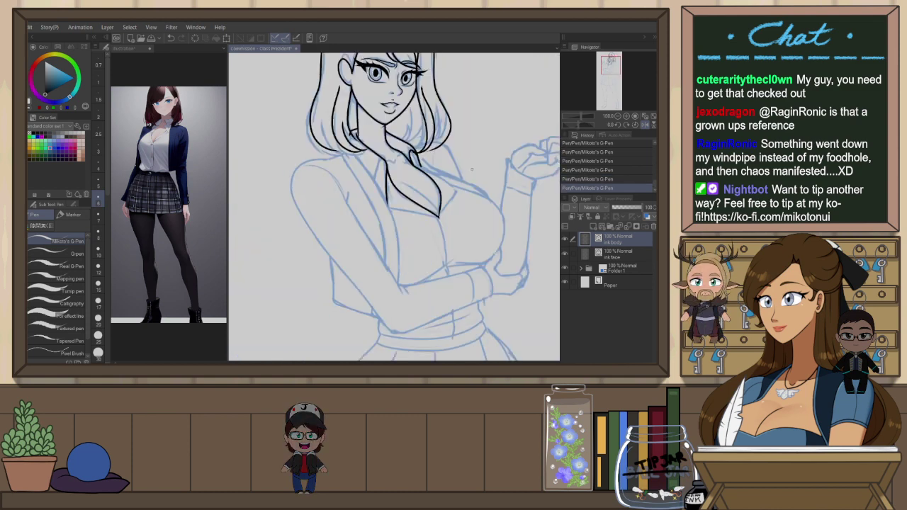
Ink the lower edge of the near-side shirt lapel from the neckline's lowest point out to the lapel corner, redrawing it until clean
key("h")
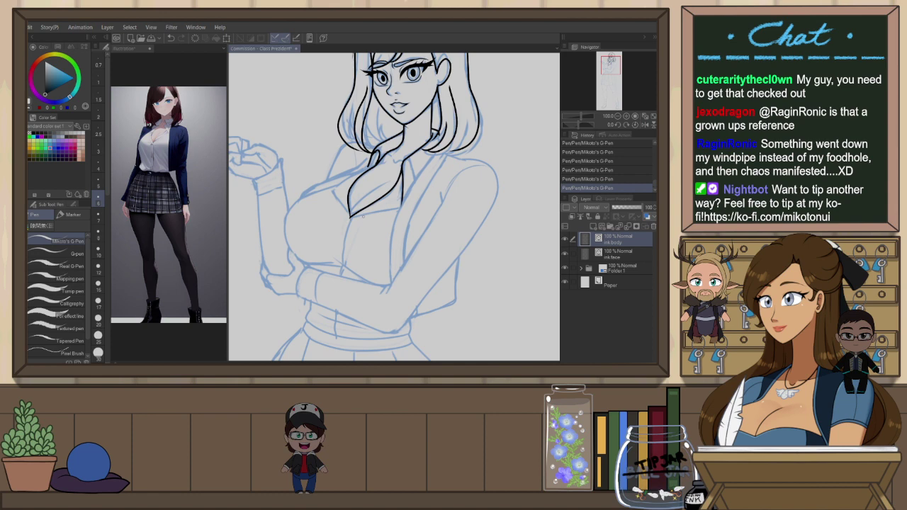
scroll(363, 215, "up", 2)
left_click_drag(338, 217, 442, 191)
key("ctrl+z")
key("ctrl+y")
key("ctrl+z")
key("ctrl+z")
mouse_move(336, 217)
left_mouse_down()
mouse_move(429, 201)
mouse_move(436, 186)
mouse_move(337, 218)
mouse_move(441, 187)
left_mouse_up()
key("ctrl+z")
key("h")
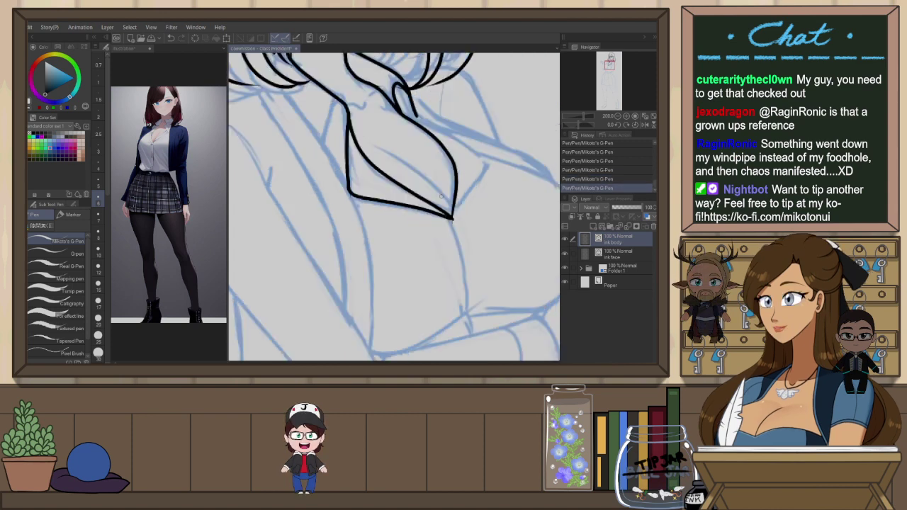
Ink the far-side shirt lapel from the collar fold out to its corner and back to the neckline's lowest point
key("h")
left_click_drag(390, 111, 317, 146)
key("ctrl+z")
left_click_drag(390, 111, 321, 147)
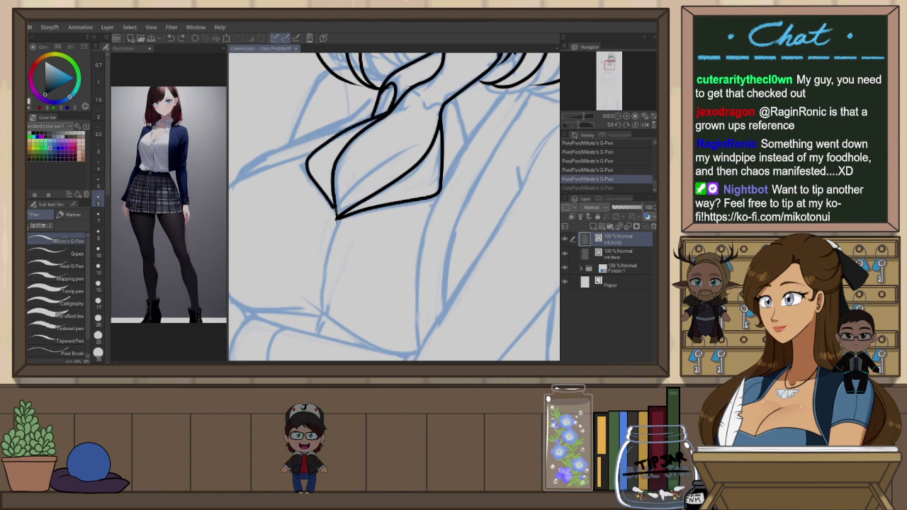
left_click_drag(333, 205, 338, 221)
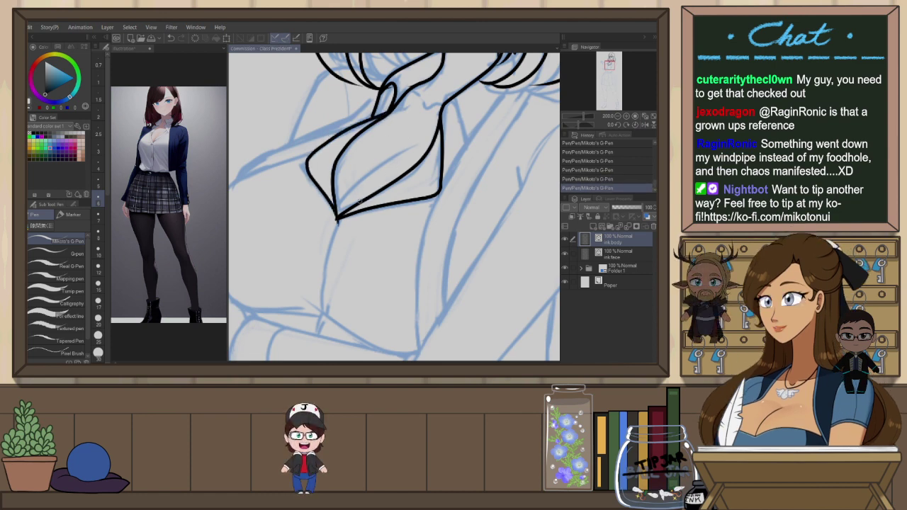
key("ctrl+z")
Ink the cleavage line rising from the neckline's lowest point and the small collarbone notch at the base of the neck
left_click_drag(336, 217, 409, 144)
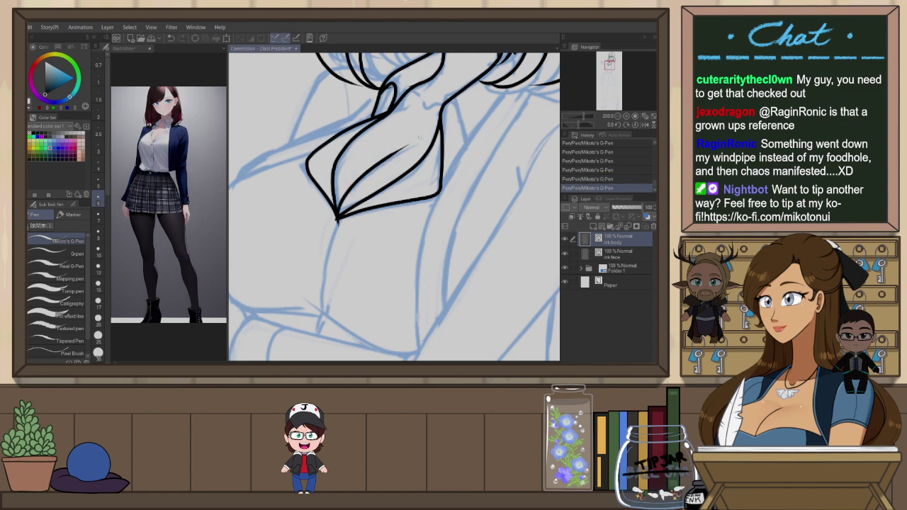
left_click_drag(368, 183, 342, 247)
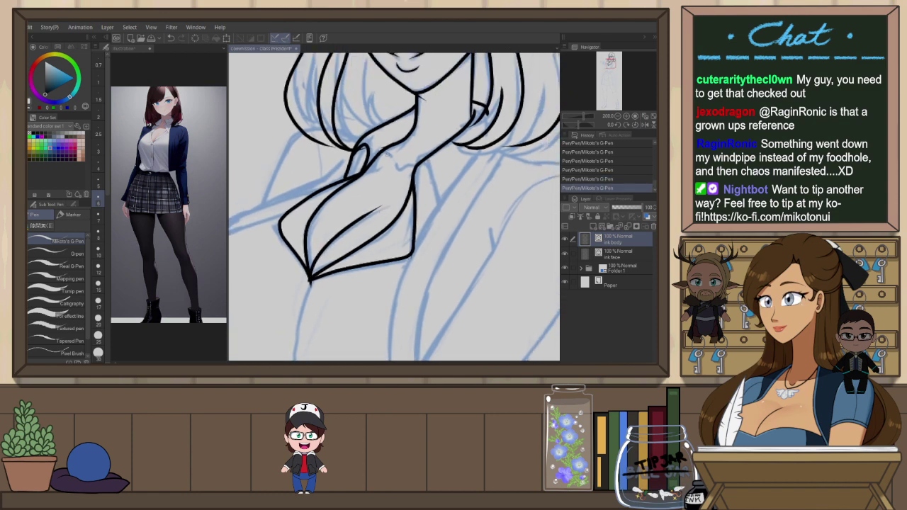
left_click_drag(398, 158, 407, 167)
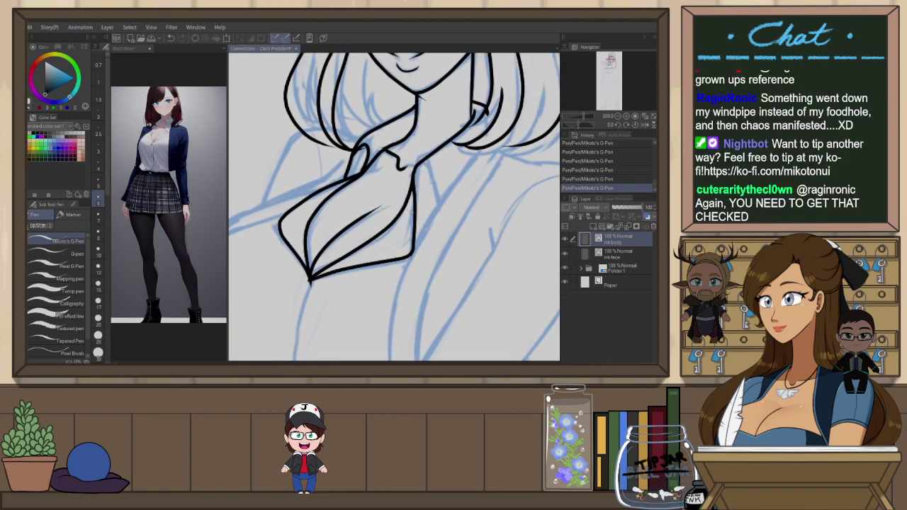
scroll(416, 175, "down", 2)
left_click_drag(443, 143, 428, 216)
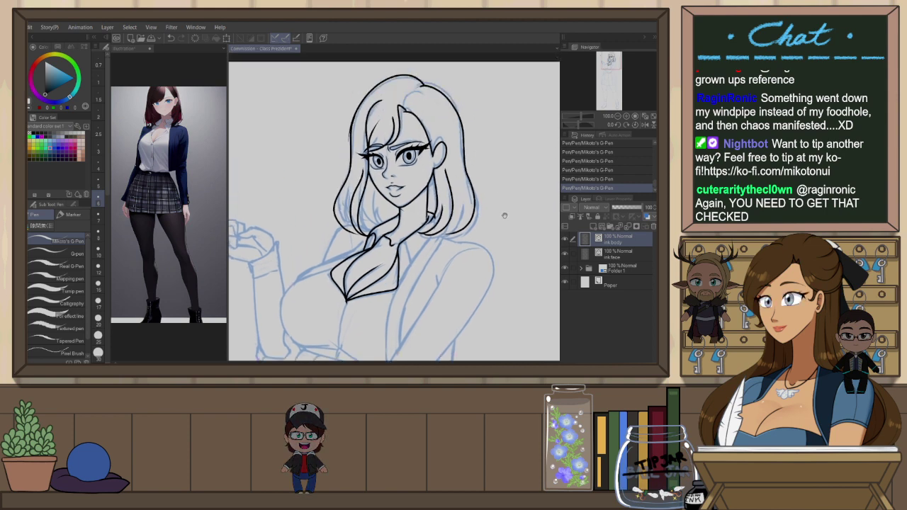
left_click_drag(504, 215, 516, 133)
scroll(354, 172, "up", 1)
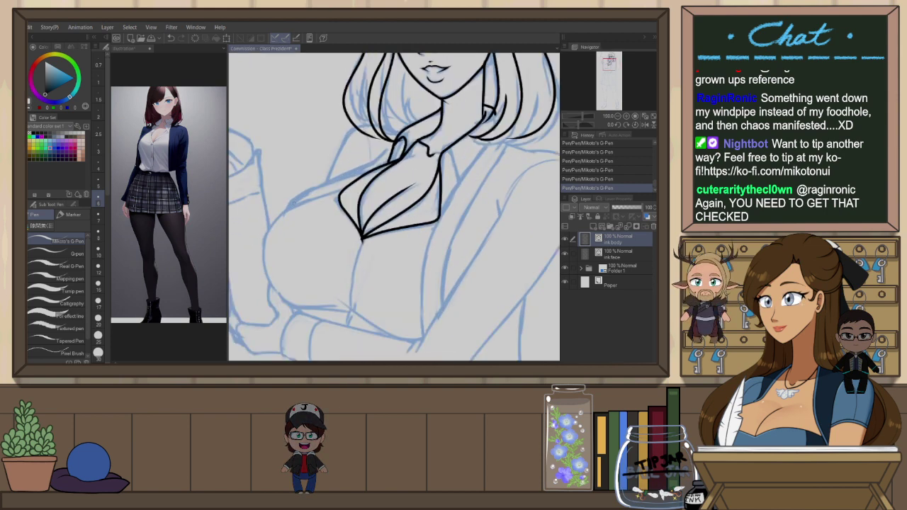
Ink the upper chest contour sloping from the collar fold to the bust, and the raised arm's shoulder line below the hair
left_click_drag(290, 204, 380, 162)
key("ctrl+z")
left_click_drag(287, 210, 383, 163)
key("ctrl+z")
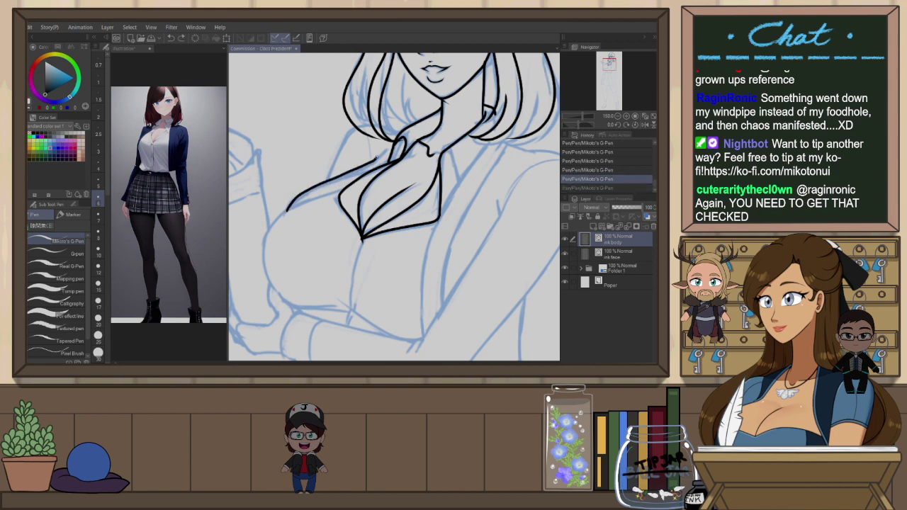
key("ctrl+y")
left_click_drag(357, 129, 331, 180)
key("ctrl+z")
Adjust the outer curve of the ear's linework with Pinch vector line, redoing the nudge until it fits the sketch
key("ctrl+minus")
left_click_drag(457, 145, 414, 203)
key("ctrl+plus")
key("ctrl+plus")
key("ctrl+plus")
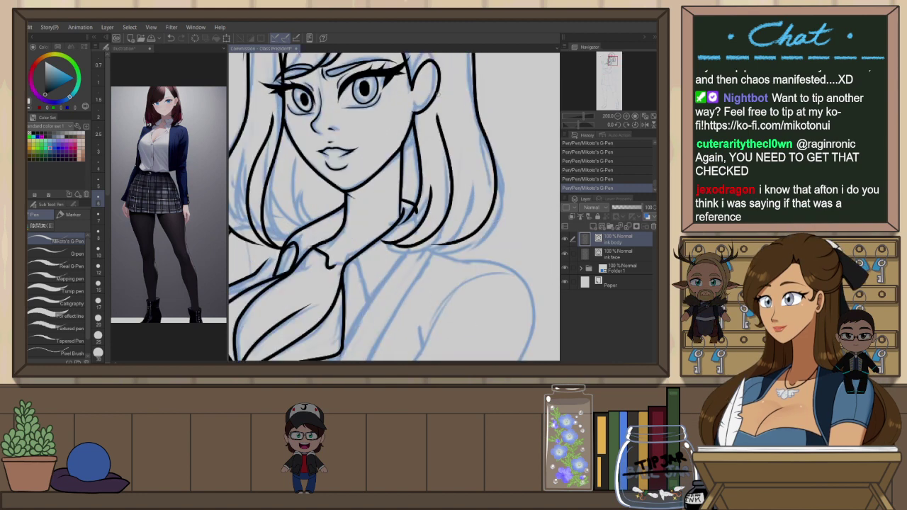
key("y")
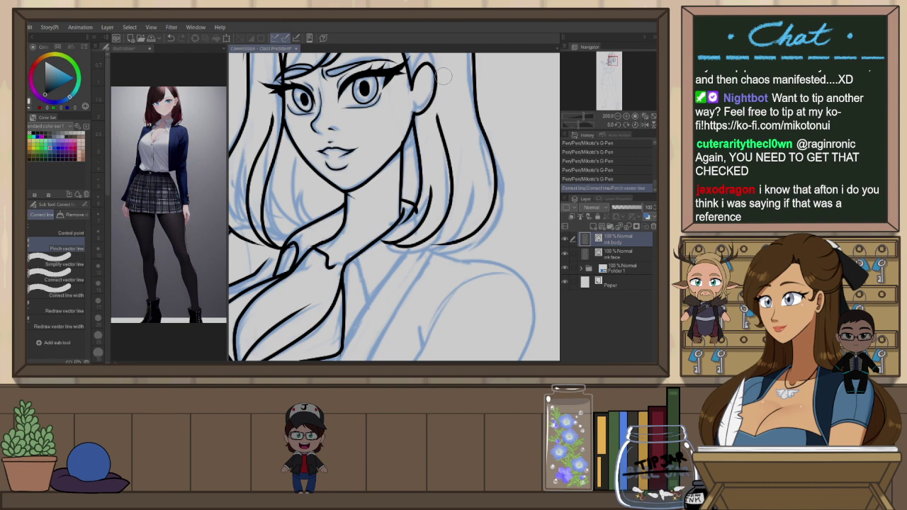
key("ctrl+minus")
left_click_drag(452, 95, 460, 114)
key("ctrl+plus")
key("ctrl+z")
key("ctrl+z")
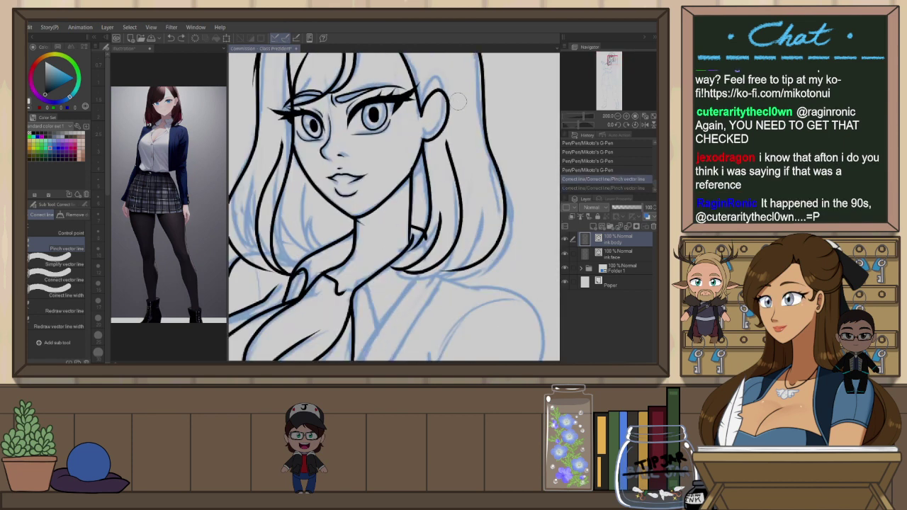
left_click_drag(445, 107, 442, 107)
scroll(462, 104, "down", 2)
left_click_drag(479, 197, 484, 141)
Mirror the canvas and ink the folded arm's rounded shoulder and the start of its outer upper-arm line, retrying the strokes
key("h")
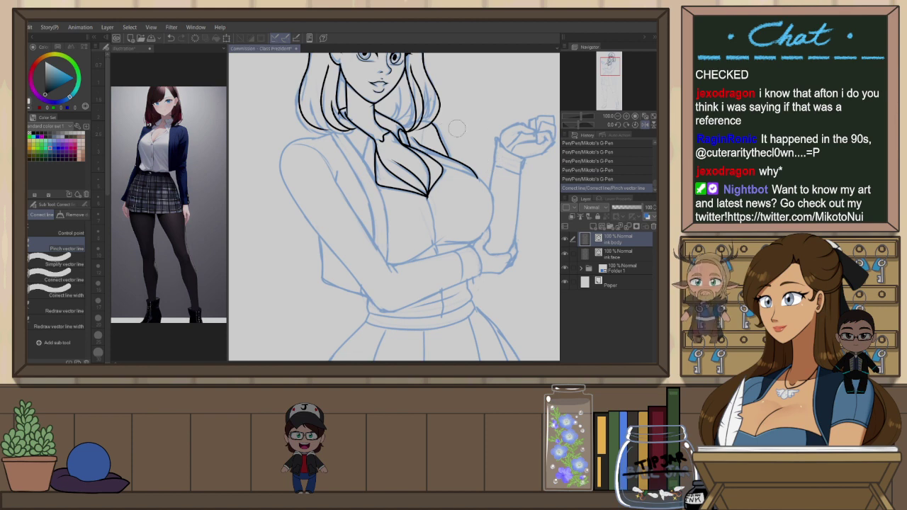
key("p")
left_click_drag(329, 134, 282, 162)
key("ctrl+z")
mouse_move(337, 129)
left_mouse_down()
mouse_move(320, 137)
mouse_move(329, 134)
left_mouse_up()
key("ctrl+z")
key("ctrl+z")
mouse_move(330, 133)
left_mouse_down()
mouse_move(312, 136)
mouse_move(309, 223)
left_mouse_up()
key("ctrl+z")
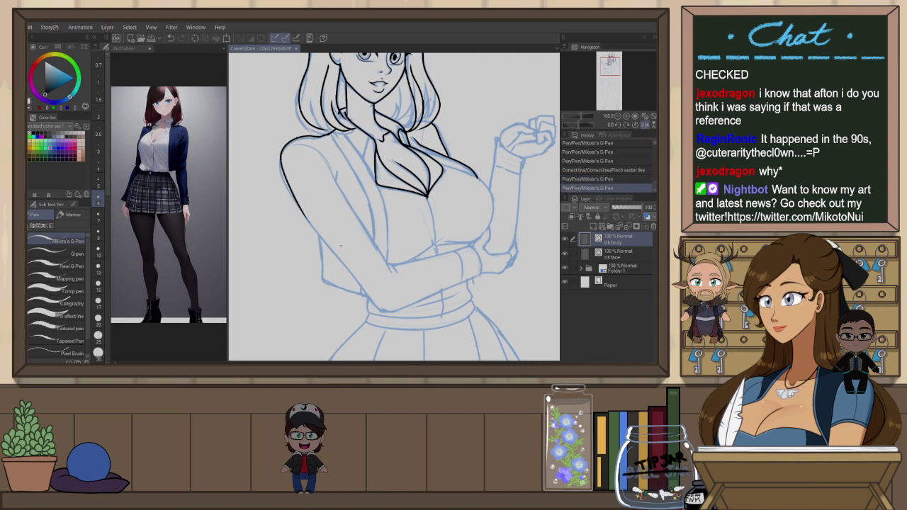
Redraw the folded arm's outer line from the shoulder down to the elbow and refine its curve with Pinch vector line
key("h")
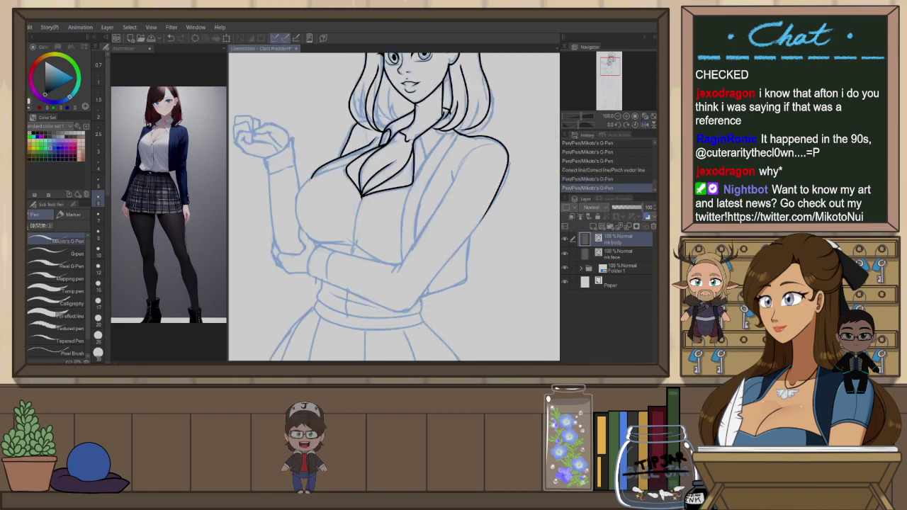
left_click_drag(518, 169, 455, 161)
key("ctrl+z")
mouse_move(390, 124)
left_mouse_down()
mouse_move(412, 128)
mouse_move(342, 307)
left_mouse_up()
key("ctrl+z")
key("ctrl+z")
mouse_move(406, 127)
left_mouse_down()
mouse_move(418, 209)
mouse_move(345, 289)
left_mouse_up()
key("ctrl+z")
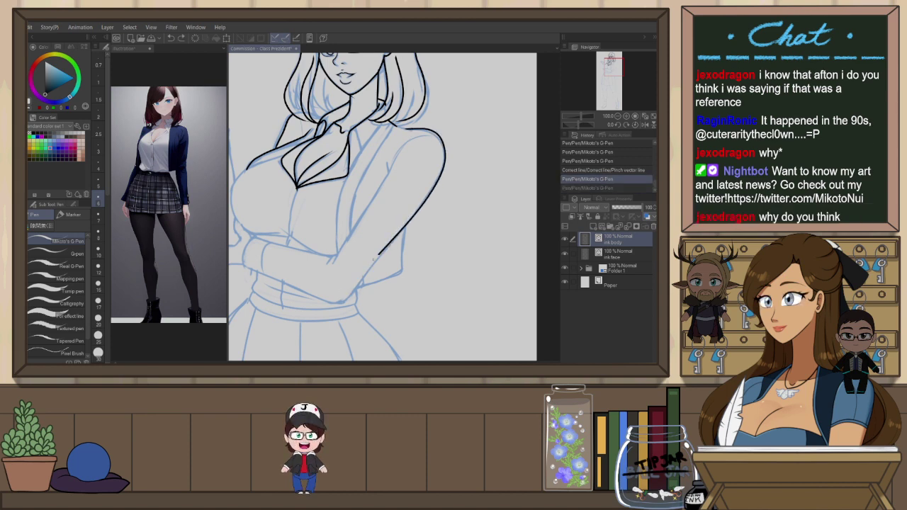
left_click_drag(391, 242, 338, 302)
key("ctrl+z")
mouse_move(402, 128)
left_mouse_down()
mouse_move(422, 200)
mouse_move(334, 306)
left_mouse_up()
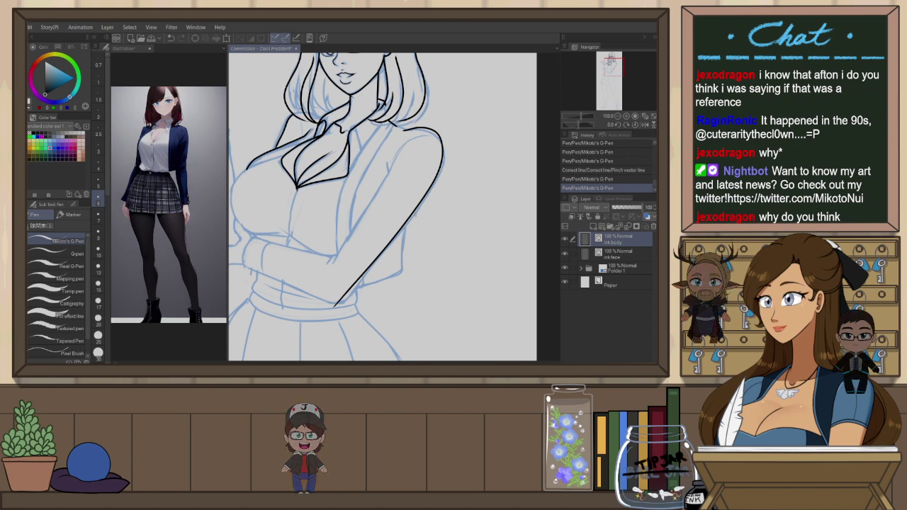
key("y")
left_click_drag(426, 192, 424, 195)
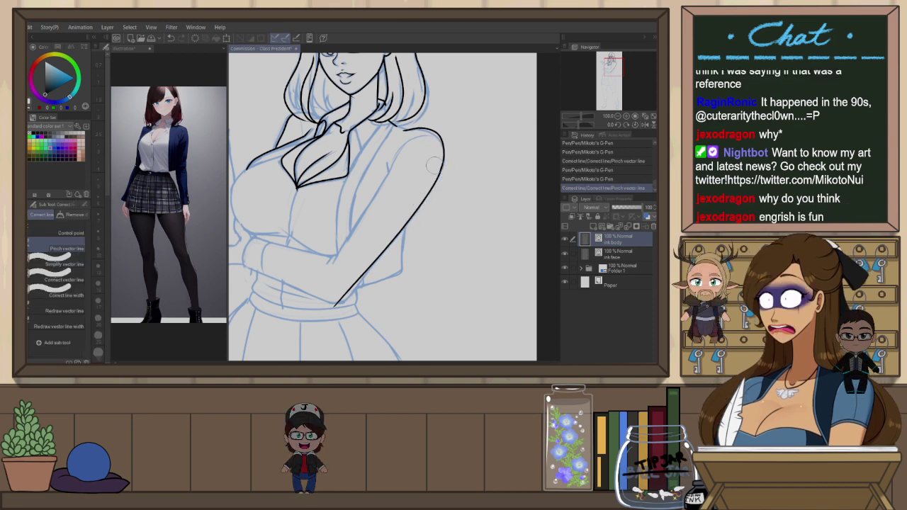
Rotate the canvas to ink the upper and lower edges of the folded forearm from elbow to cuff, restoring the rotation when finished
key("h")
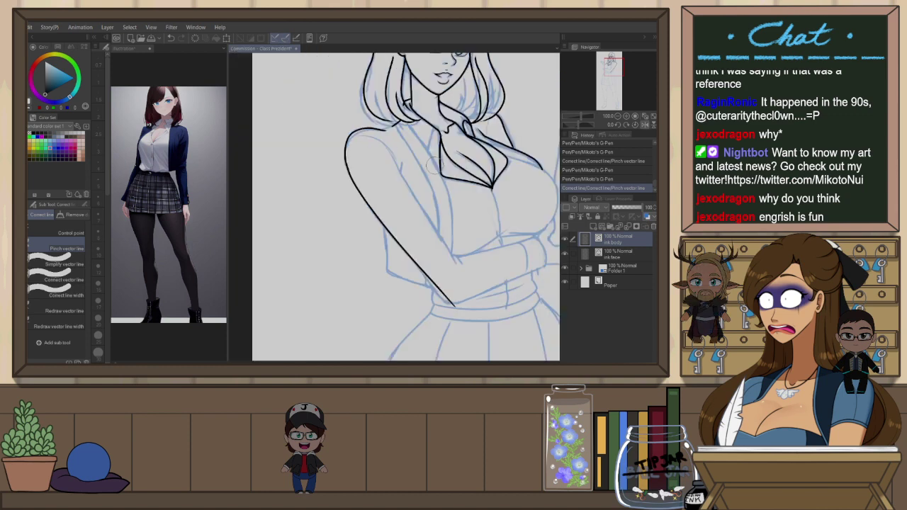
left_click_drag(481, 274, 418, 261)
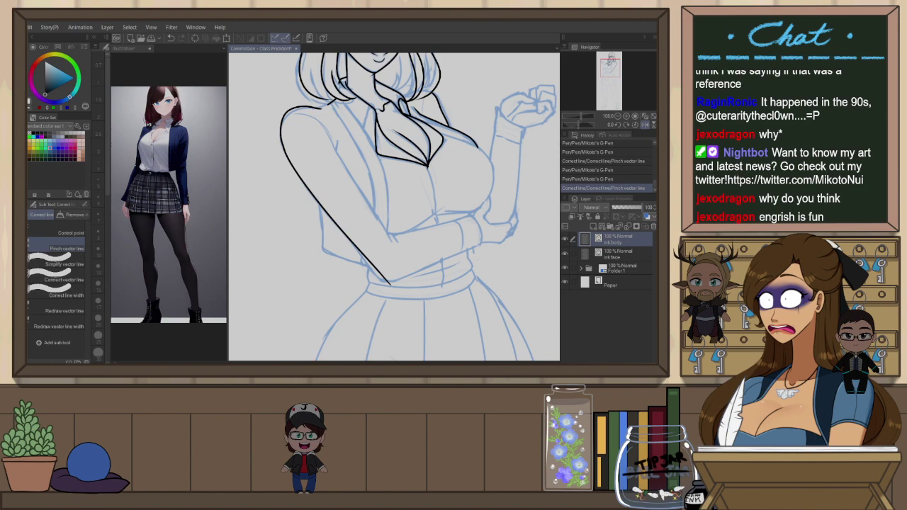
key("h")
key("p")
left_click_drag(448, 263, 352, 220)
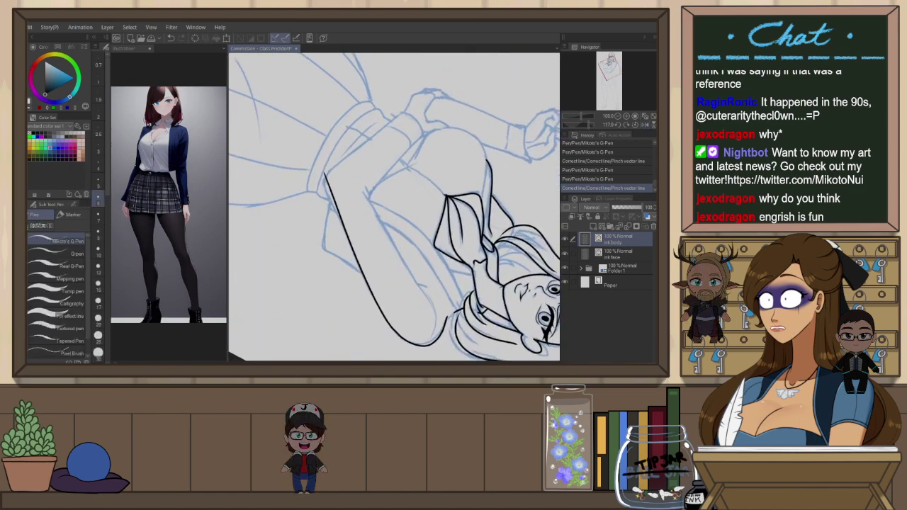
left_click_drag(441, 156, 389, 179)
left_click_drag(319, 215, 348, 264)
key("ctrl+z")
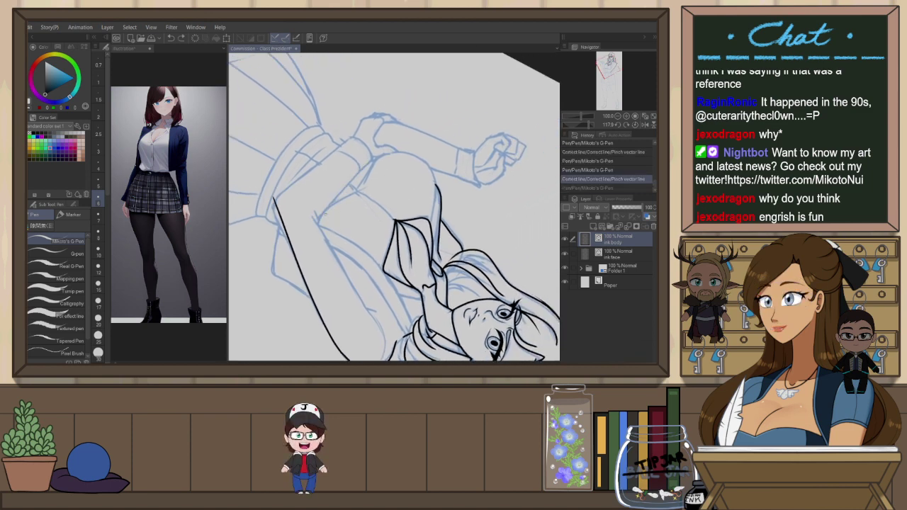
left_click_drag(319, 217, 373, 160)
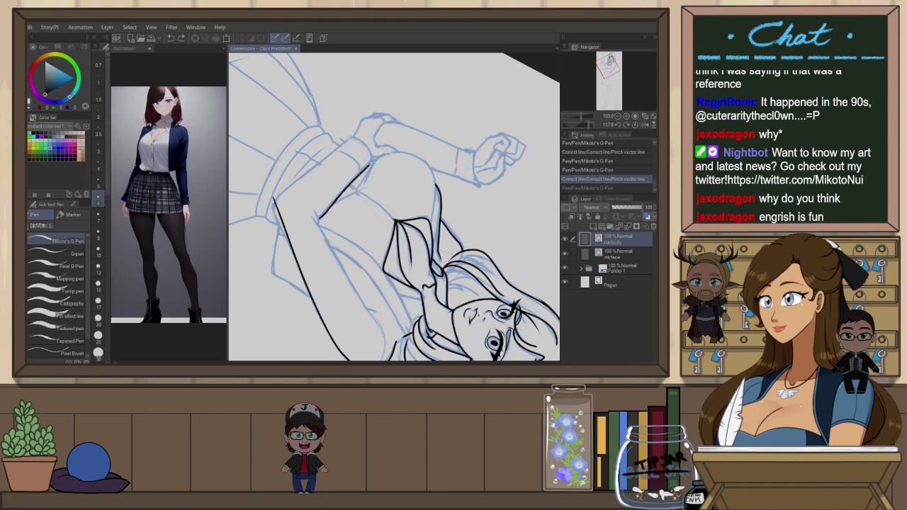
left_click_drag(277, 204, 353, 138)
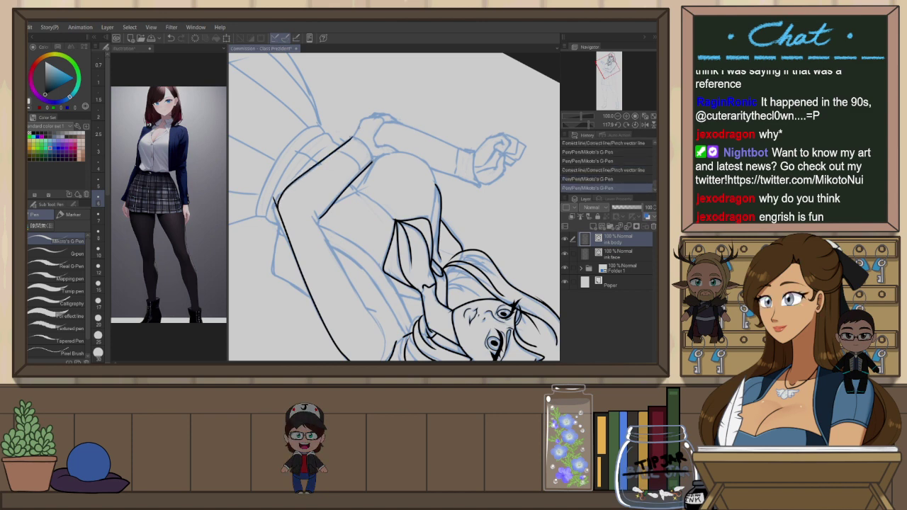
key("ctrl+z")
left_click_drag(278, 203, 352, 137)
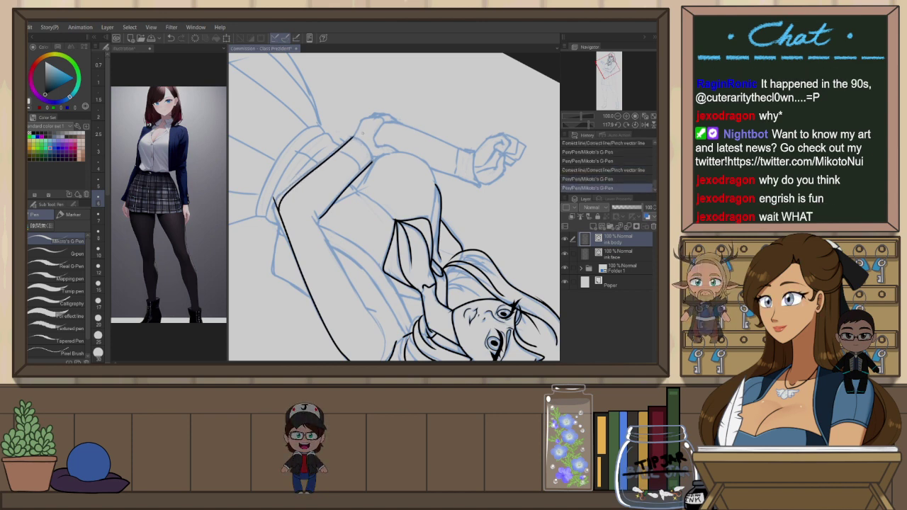
key("ctrl+@")
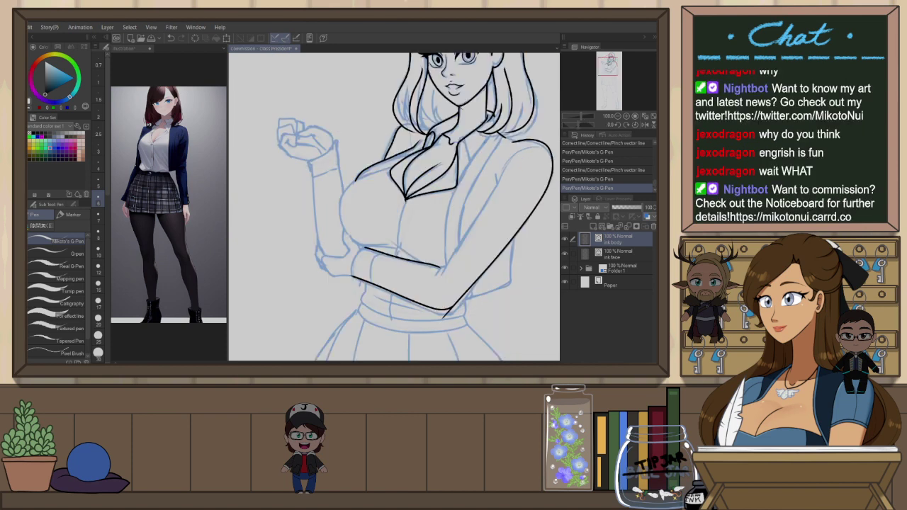
Ink the rounded sleeve opening at the wrist, joining the folded forearm's upper and lower edges and redrawing it until clean
scroll(357, 260, "up", 1)
mouse_move(358, 246)
left_mouse_down()
mouse_move(338, 280)
mouse_move(340, 257)
mouse_move(336, 289)
mouse_move(339, 256)
mouse_move(334, 280)
left_mouse_up()
key("ctrl+z")
key("ctrl+z")
key("ctrl+z")
key("ctrl+z")
key("ctrl+z")
key("ctrl+z")
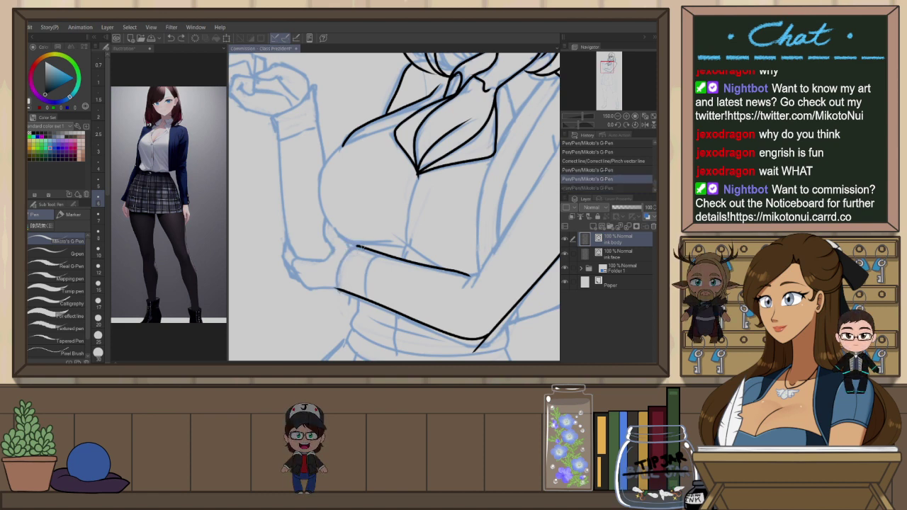
mouse_move(358, 245)
left_mouse_down()
mouse_move(336, 288)
mouse_move(276, 263)
left_mouse_up()
scroll(424, 272, "down", 2)
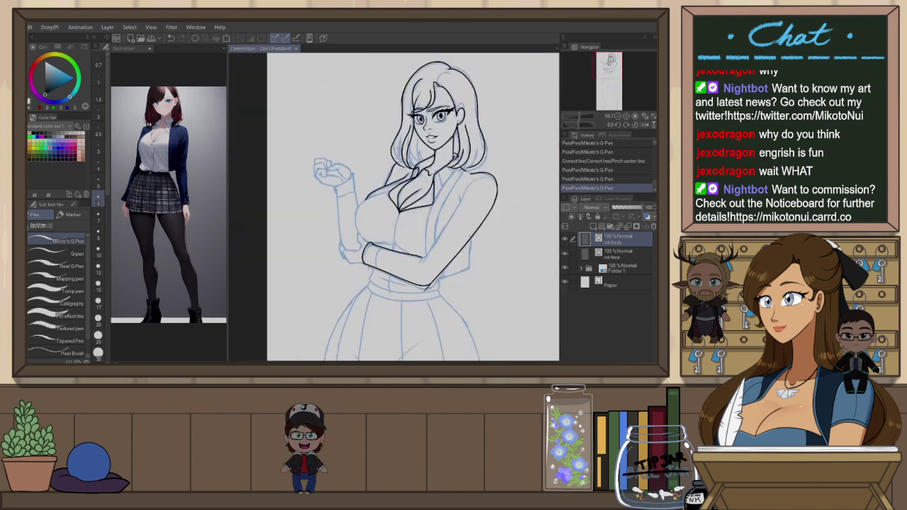
Tilt the canvas to ink the folded arm's inner line from the elbow crook up towards the armpit, straightening the view when finished
key("shift+space")
left_click_drag(499, 211, 483, 248)
key("p")
scroll(391, 266, "up", 5)
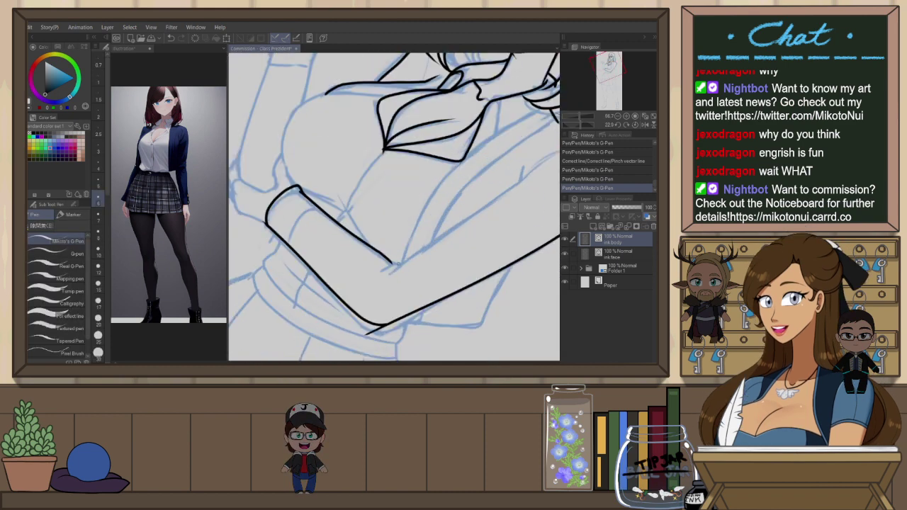
left_click_drag(424, 234, 370, 247)
left_click_drag(335, 282, 469, 183)
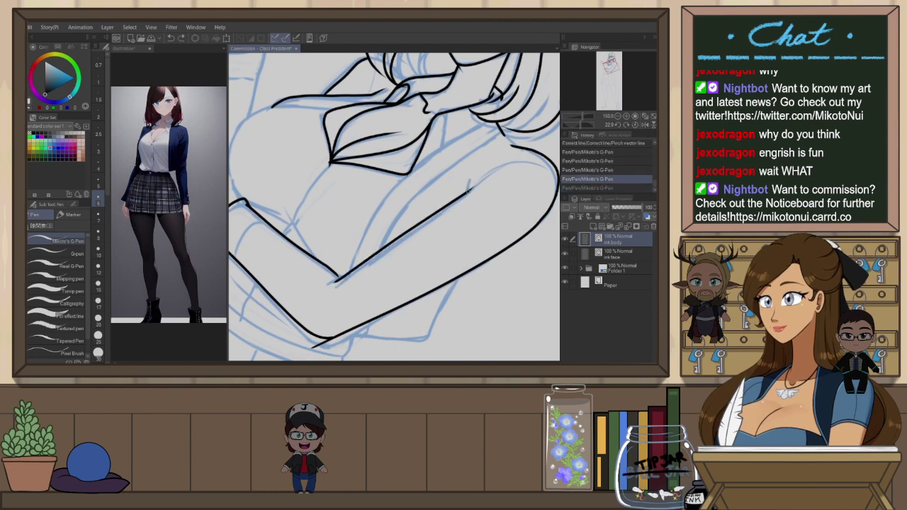
scroll(491, 198, "down", 5)
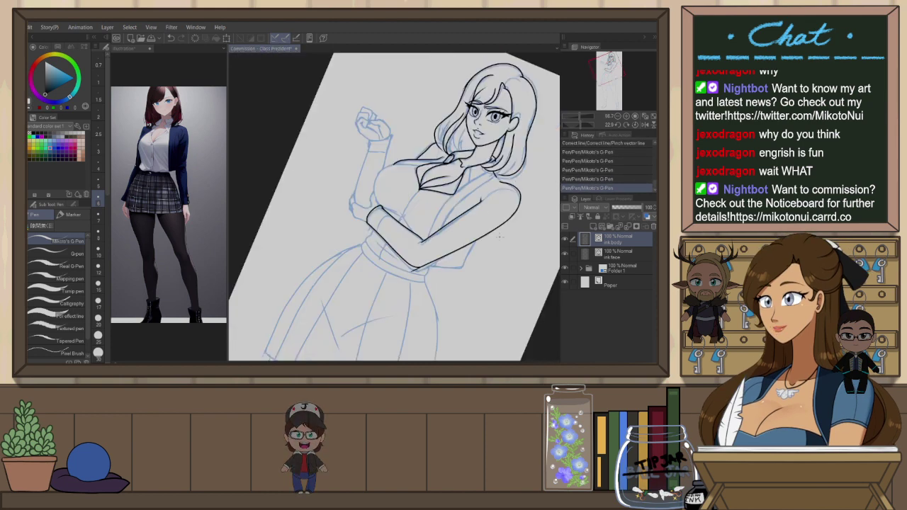
key("ctrl+at")
left_click_drag(496, 170, 467, 190)
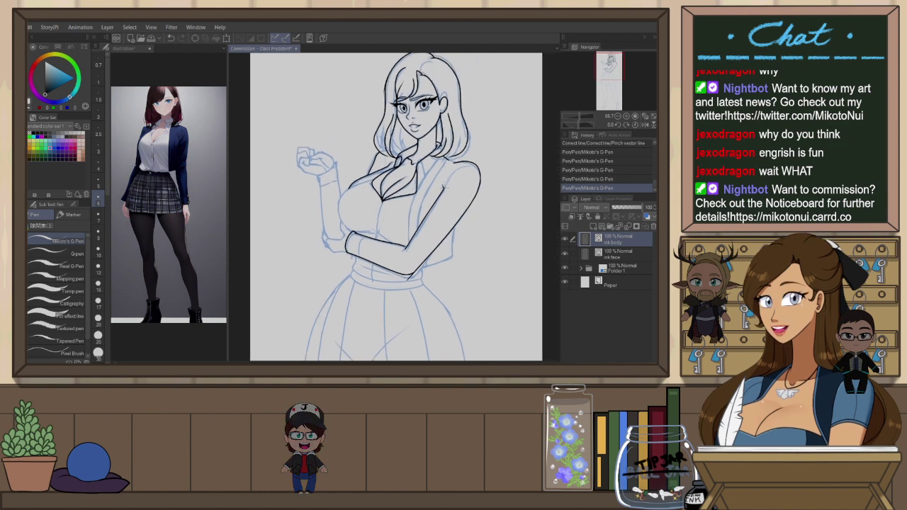
Delete the short shoulder line beside the hair on the folded-arm side and redraw it up to the hair ends
scroll(397, 205, "up", 1)
scroll(397, 206, "up", 3)
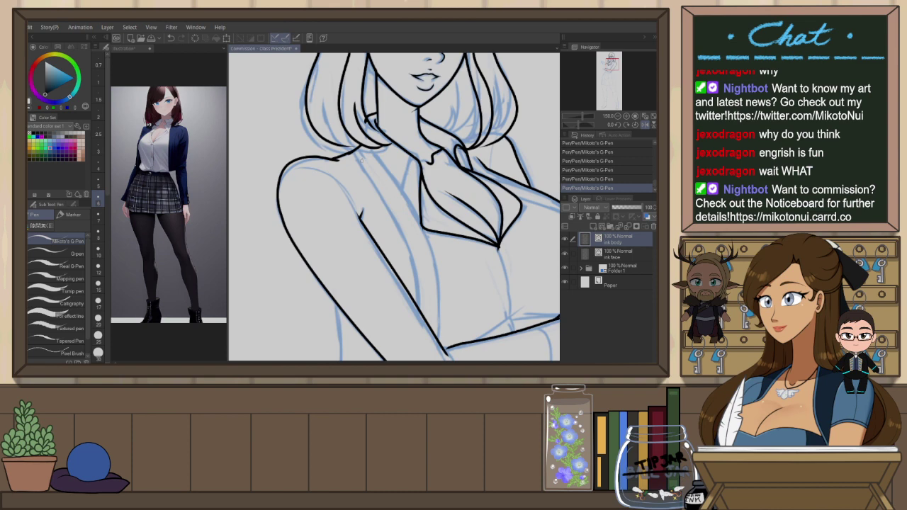
key("ctrl+z")
key("e")
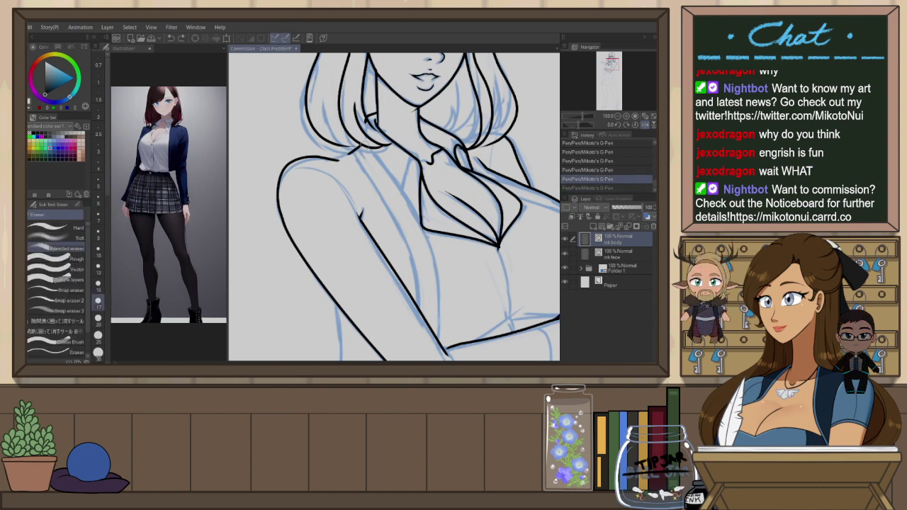
key("o")
left_click(357, 149)
key("ctrl+x")
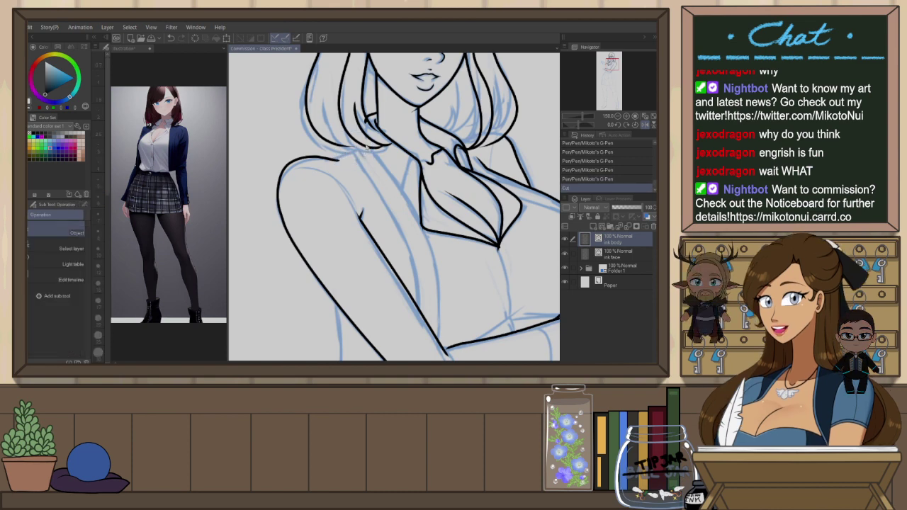
key("p")
key("ctrl+z")
left_click_drag(333, 158, 362, 145)
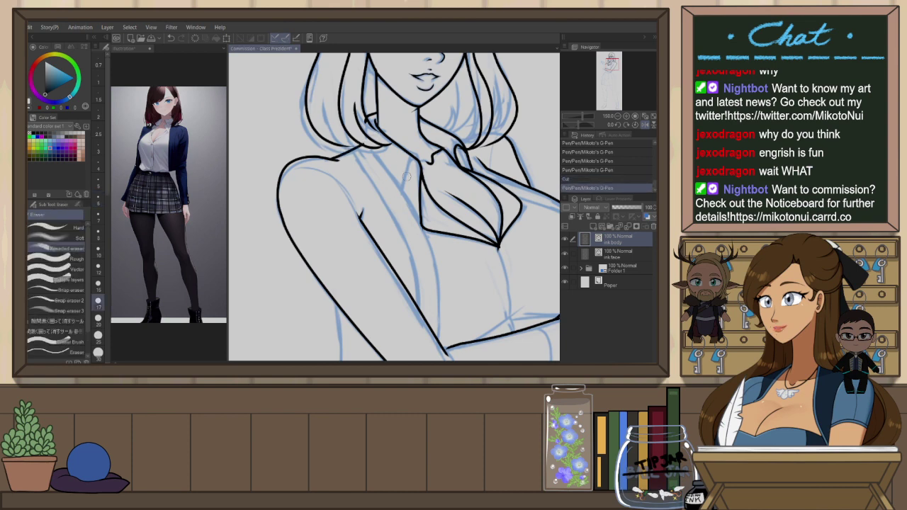
left_click_drag(402, 214, 379, 242)
key("e")
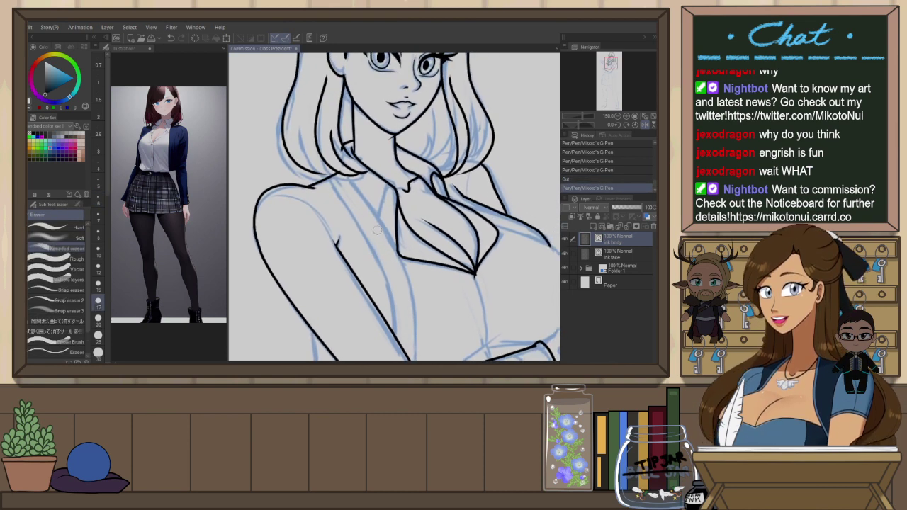
Restore the unmirrored view and retouch the shoulder line where it emerges from under the hair
key("h")
key("p")
left_click_drag(449, 172, 468, 174)
key("ctrl+z")
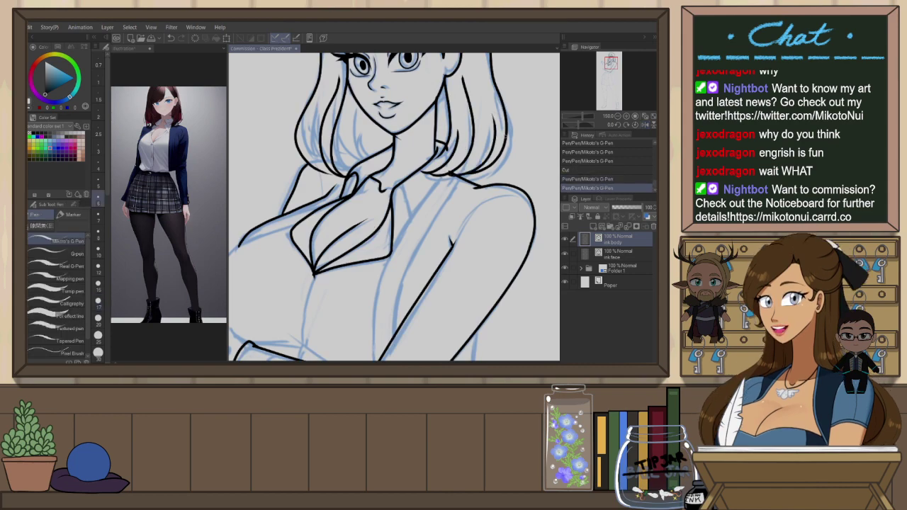
key("r")
mouse_move(484, 212)
left_mouse_down()
mouse_move(482, 204)
mouse_move(312, 243)
mouse_move(290, 159)
mouse_move(306, 133)
left_mouse_up()
key("p")
mouse_move(329, 219)
left_mouse_down()
mouse_move(405, 186)
mouse_move(348, 257)
left_mouse_up()
key("ctrl+z")
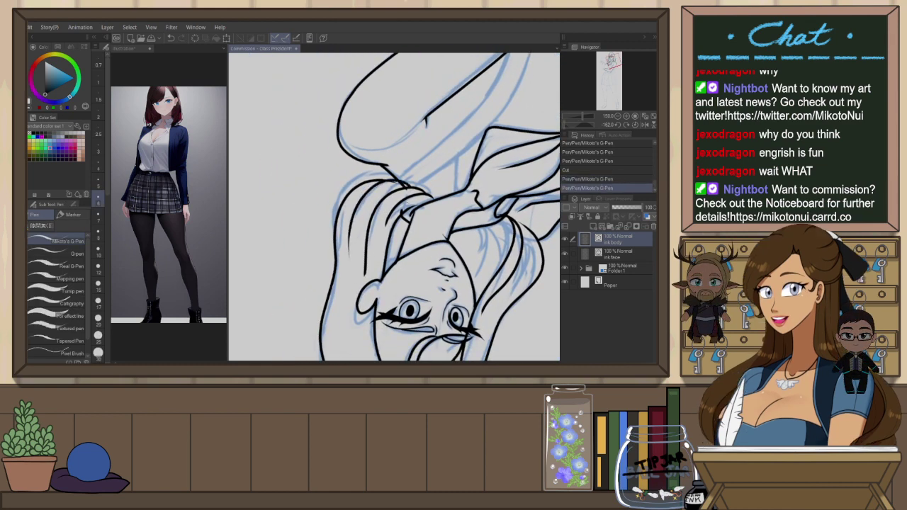
key("ctrl+at")
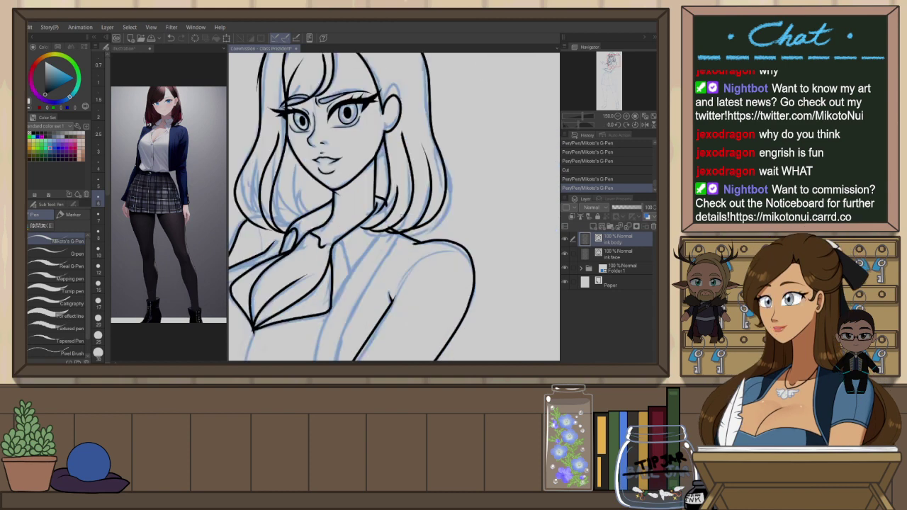
key("ctrl+minus")
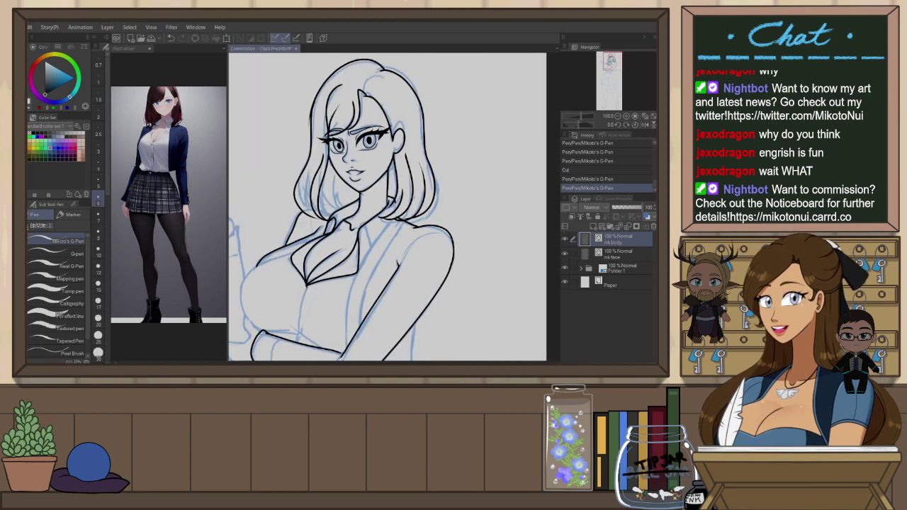
key("h")
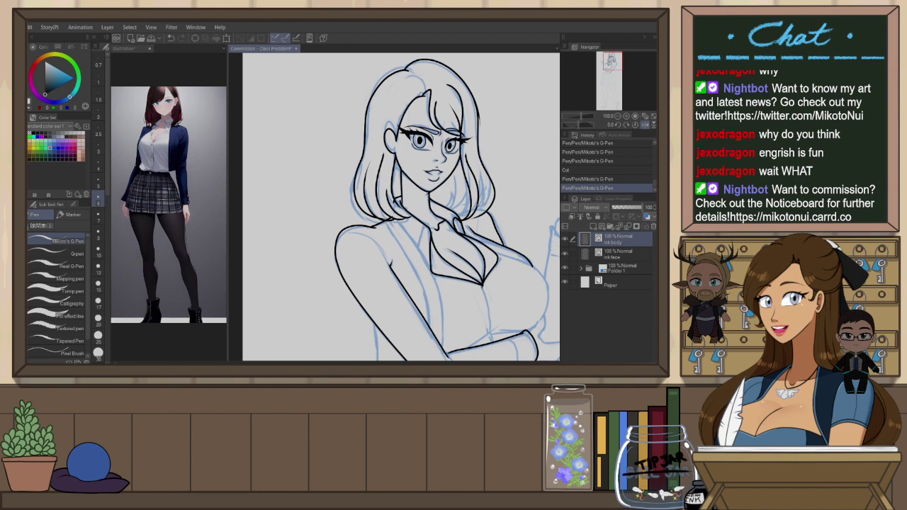
key("h")
scroll(324, 215, "up", 1)
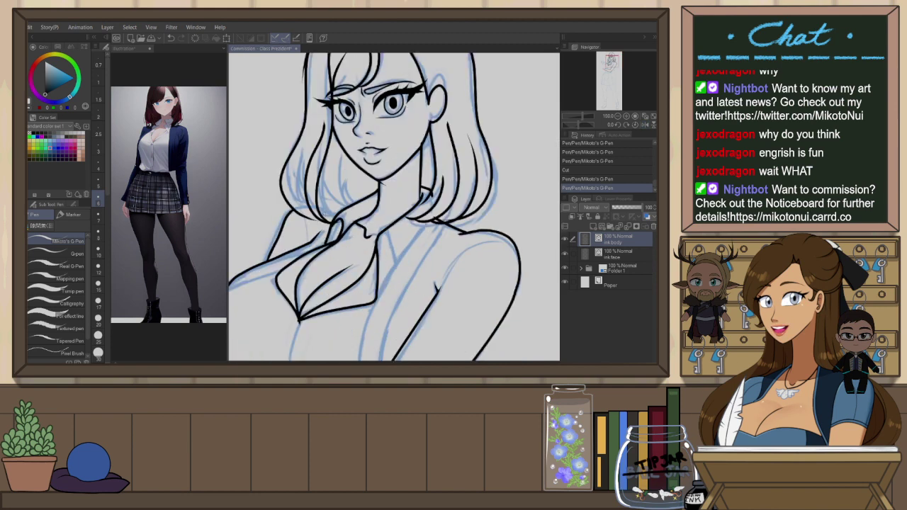
Extend the shoulder line on the raised-arm side up to the hair ends, retouching it until it joins cleanly
left_click_drag(294, 211, 317, 205)
key("ctrl+z")
key("ctrl+y")
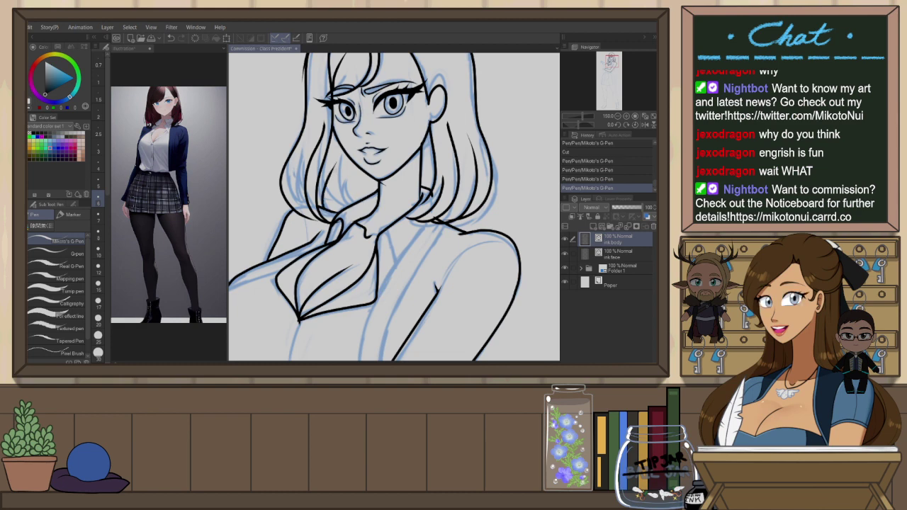
key("ctrl+z")
key("ctrl+y")
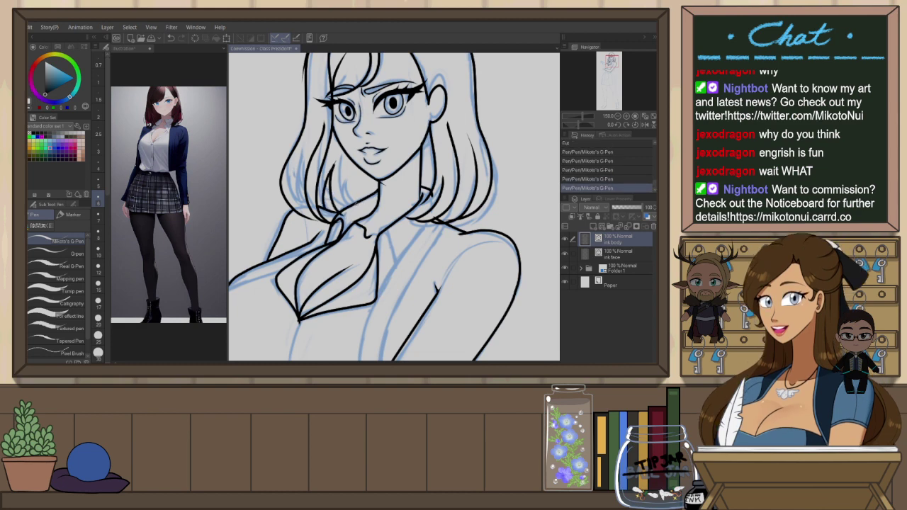
key("ctrl+z")
key("ctrl+y")
Ink the hair parting line from the fringe's tip up to the crown and redraw it until smooth
left_click_drag(394, 163, 370, 244)
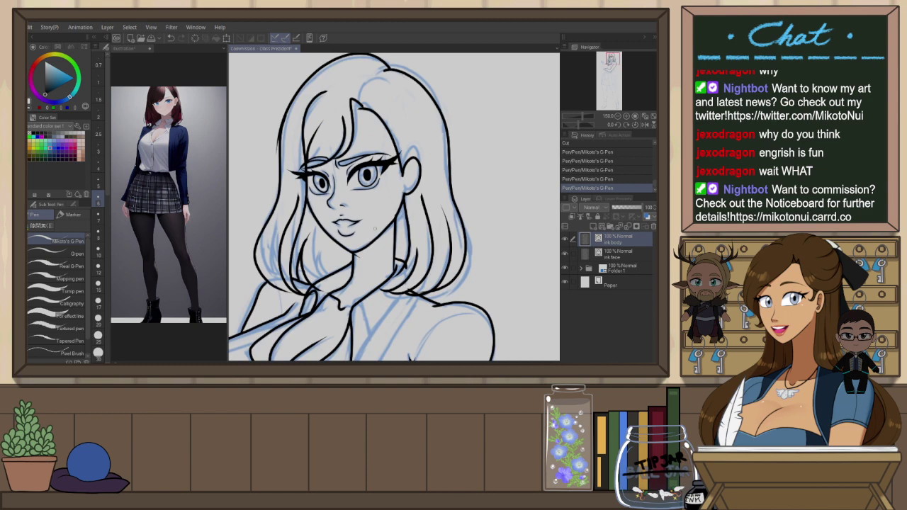
key("p")
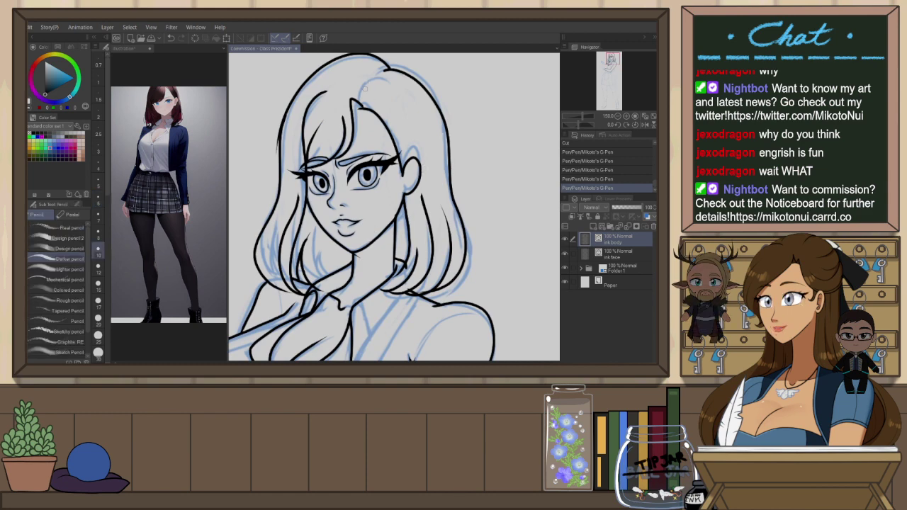
mouse_move(370, 78)
left_mouse_down()
mouse_move(363, 112)
mouse_move(386, 69)
left_mouse_up()
key("ctrl+z")
key("p")
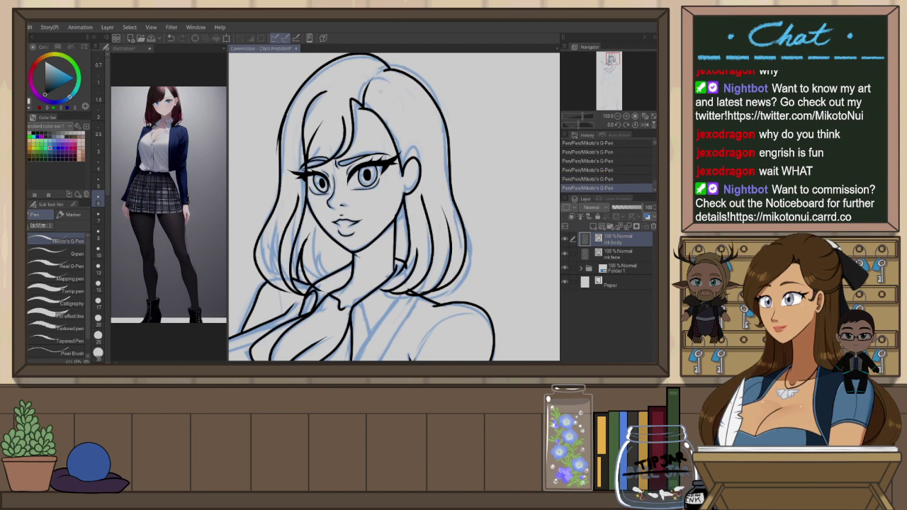
key("ctrl+z")
left_click_drag(363, 108, 375, 75)
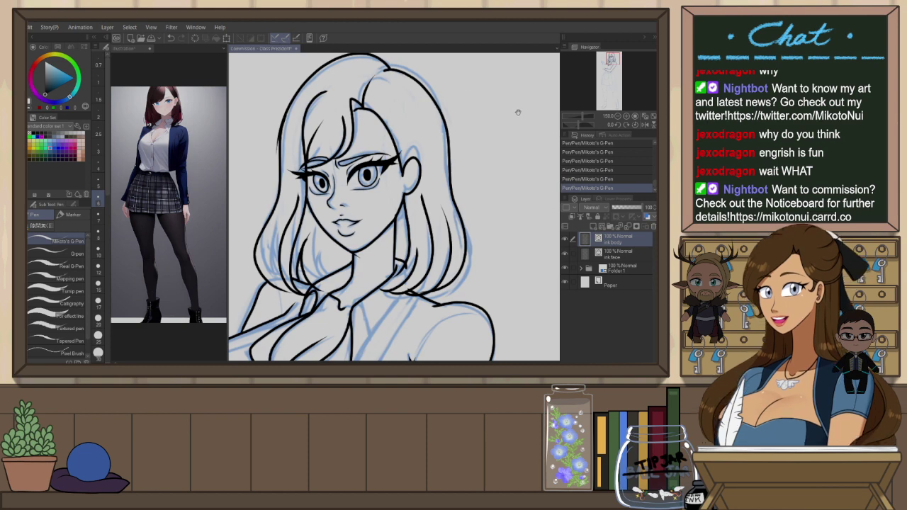
Mirror the view to correct the long outer hair contour stroke on the raised-arm side, restoring the unmirrored view when finished
left_click_drag(518, 114, 480, 126)
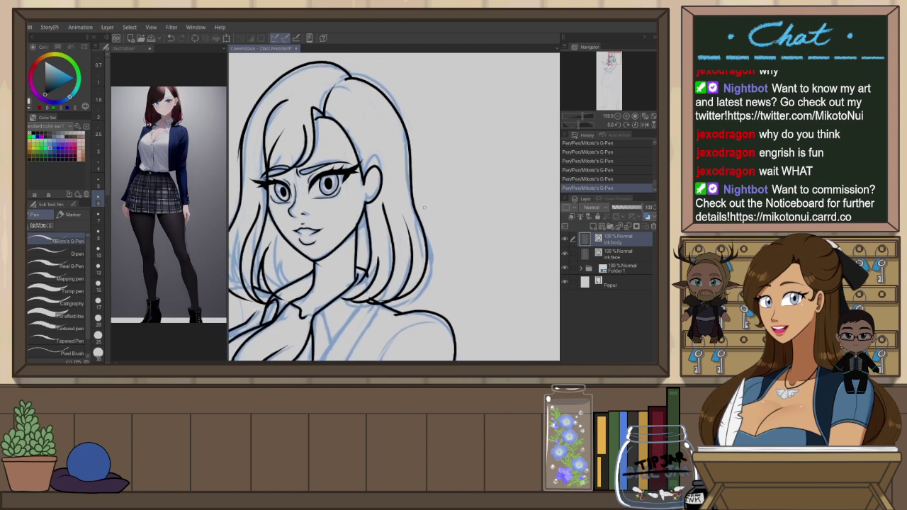
left_click_drag(416, 258, 482, 244)
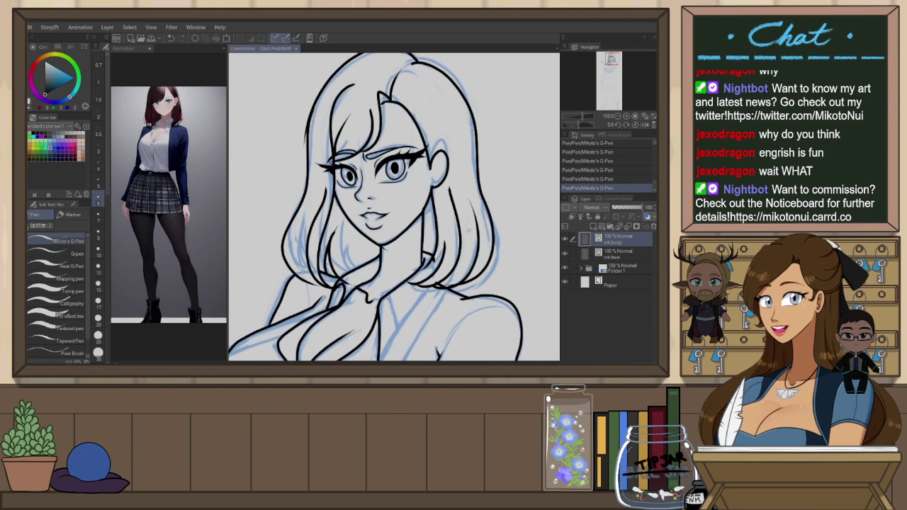
key("h")
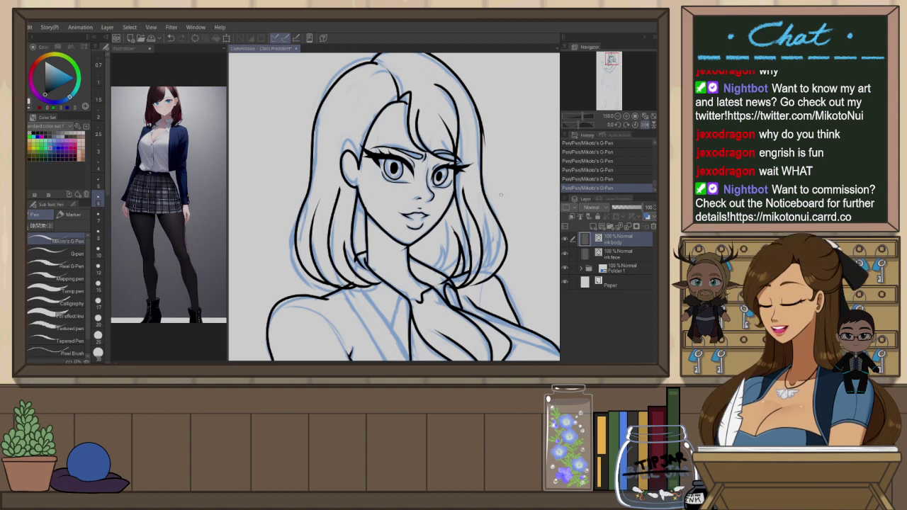
left_click_drag(501, 193, 459, 216)
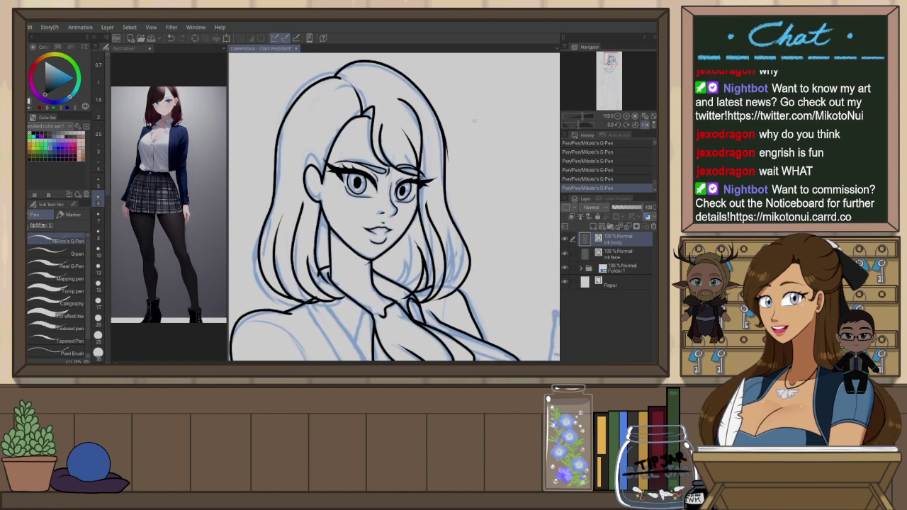
key("o")
left_click(447, 150)
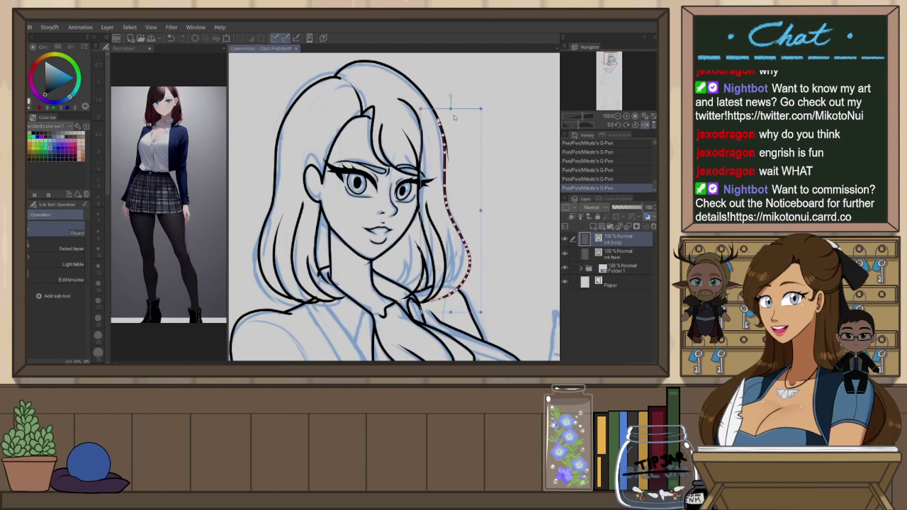
key("Delete")
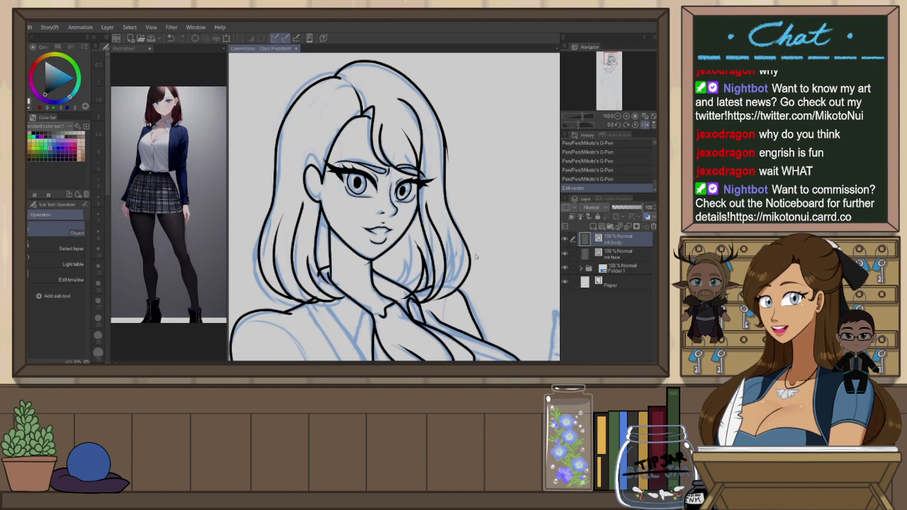
key("h")
Try to ink an extra strand line inside the hair ends on the raised-arm side
key("p")
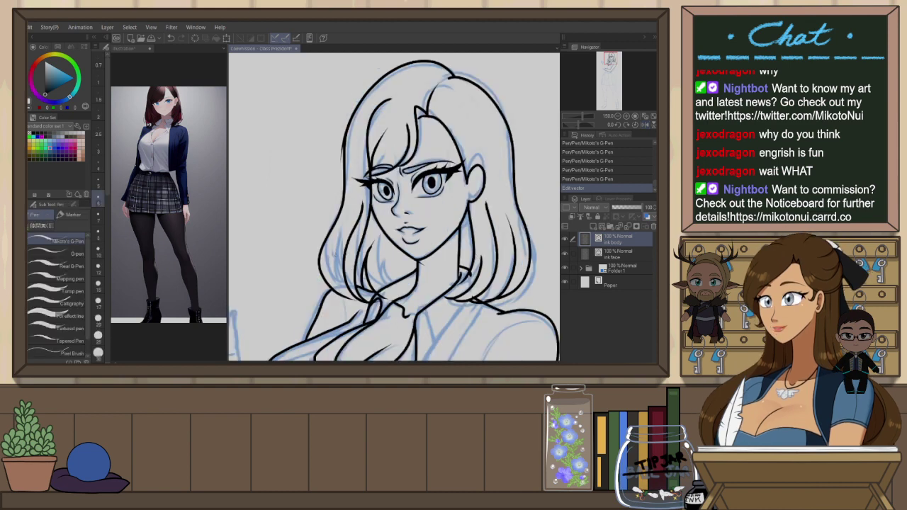
key("ctrl+z")
left_click_drag(338, 234, 369, 304)
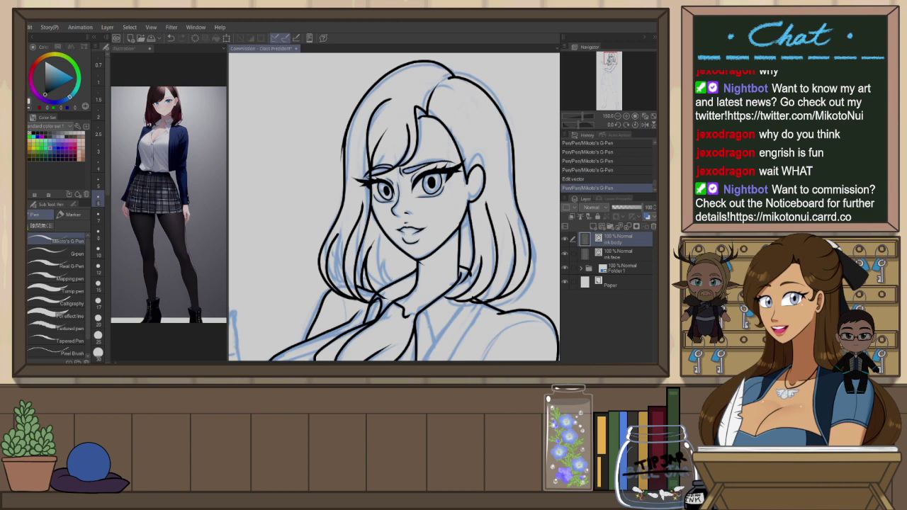
key("ctrl+z")
left_click_drag(338, 234, 368, 304)
key("ctrl+z")
mouse_move(343, 222)
left_mouse_down()
mouse_move(331, 247)
mouse_move(367, 304)
left_mouse_up()
left_click_drag(484, 285, 426, 253)
key("ctrl+z")
Ink the jacket edge nearest the folded arm, curving from the shoulder down along the inner upper arm
left_click_drag(450, 283, 470, 223)
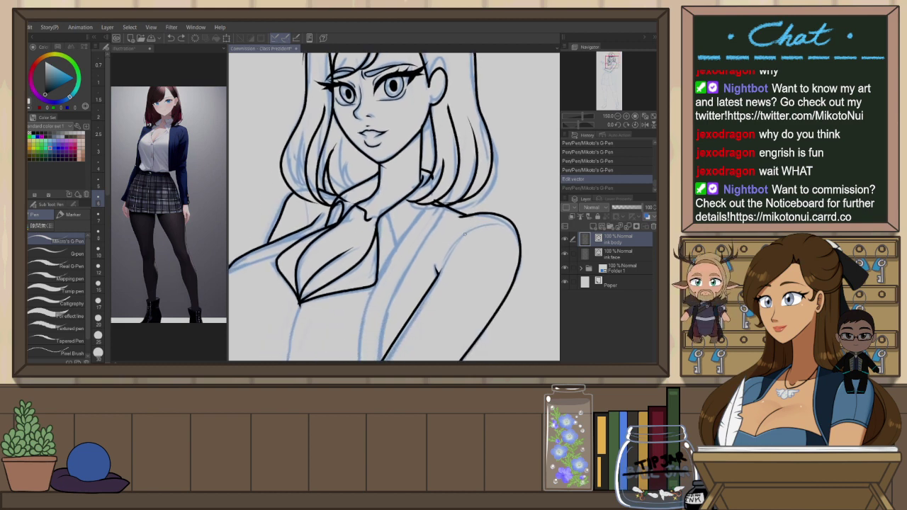
scroll(464, 234, "down", 3)
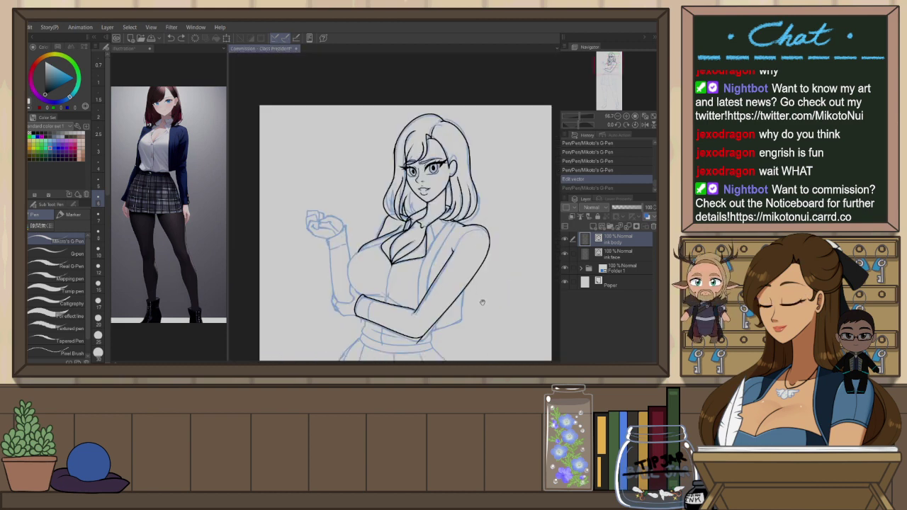
scroll(483, 303, "up", 1)
scroll(483, 303, "up", 2)
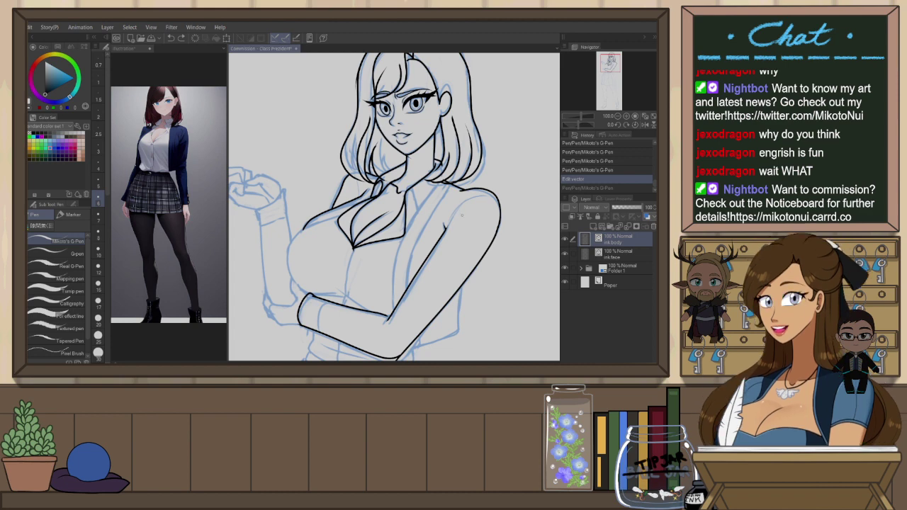
mouse_move(439, 267)
left_mouse_down()
mouse_move(454, 212)
mouse_move(426, 234)
left_mouse_up()
key("ctrl+z")
left_click_drag(465, 130, 421, 237)
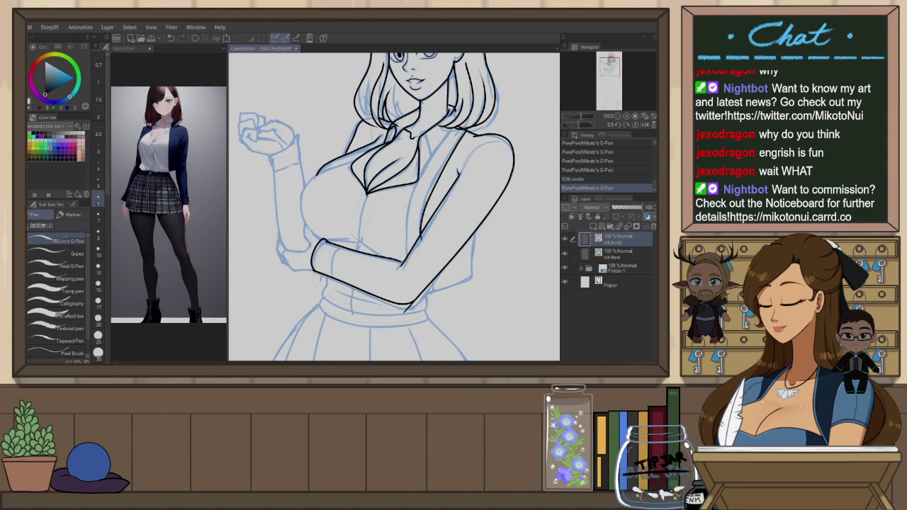
Ink the jacket's front edge beside the shirt from the shoulder down to the folded arm's elbow crook, redrawing it until smooth
scroll(443, 145, "up", 1)
left_click_drag(427, 186, 462, 152)
mouse_move(493, 88)
left_mouse_down()
mouse_move(429, 204)
mouse_move(427, 264)
left_mouse_up()
key("ctrl+z")
mouse_move(496, 84)
left_mouse_down()
mouse_move(433, 185)
mouse_move(420, 305)
left_mouse_up()
mouse_move(489, 85)
left_mouse_down()
mouse_move(462, 124)
mouse_move(429, 291)
left_mouse_up()
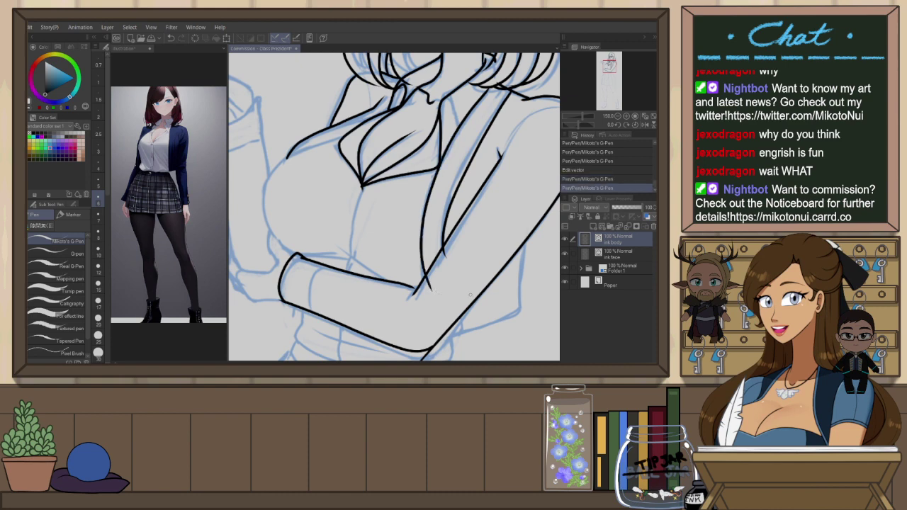
left_click_drag(444, 213, 429, 220)
key("ctrl+z")
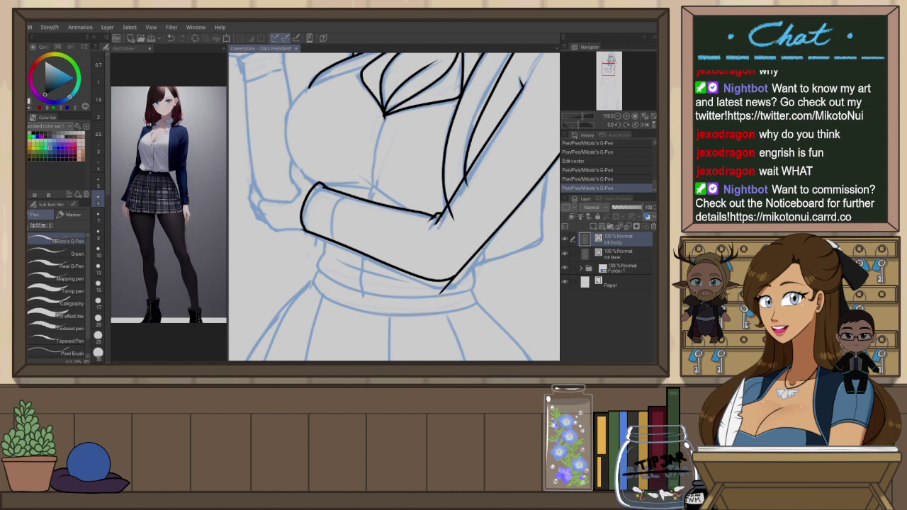
Mirror the view to ink the jacket's side edge and bottom hem behind the folded arm, redrawing the hem until clean
left_click_drag(487, 228, 400, 276)
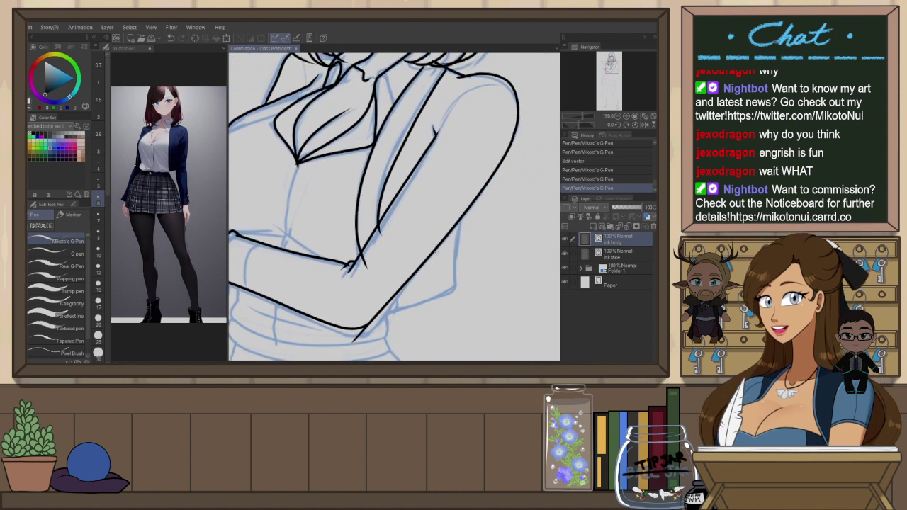
key("h")
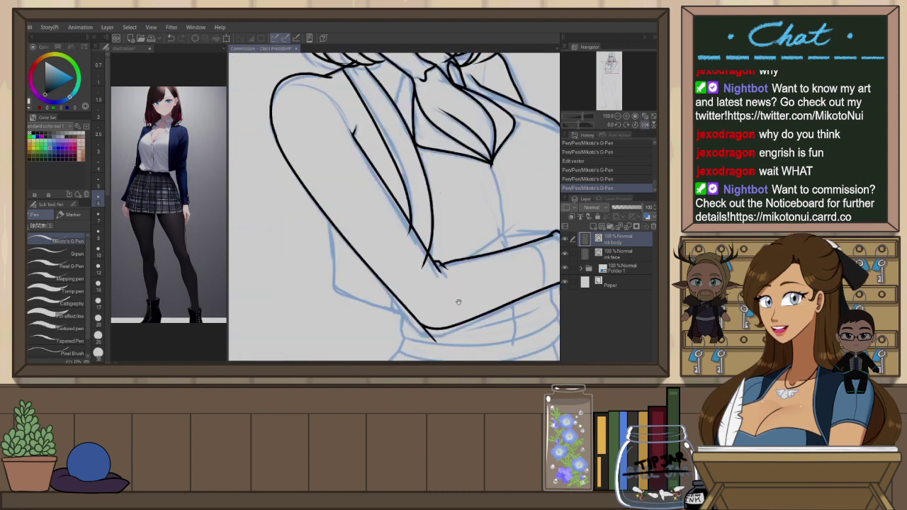
left_click_drag(461, 302, 447, 263)
mouse_move(317, 185)
left_mouse_down()
mouse_move(322, 263)
mouse_move(326, 240)
mouse_move(327, 254)
mouse_move(351, 265)
mouse_move(419, 280)
left_mouse_up()
key("ctrl+z")
key("ctrl+z")
mouse_move(326, 251)
left_mouse_down()
mouse_move(345, 264)
mouse_move(424, 278)
left_mouse_up()
key("ctrl+z")
left_click_drag(326, 253, 427, 278)
scroll(457, 242, "down", 2)
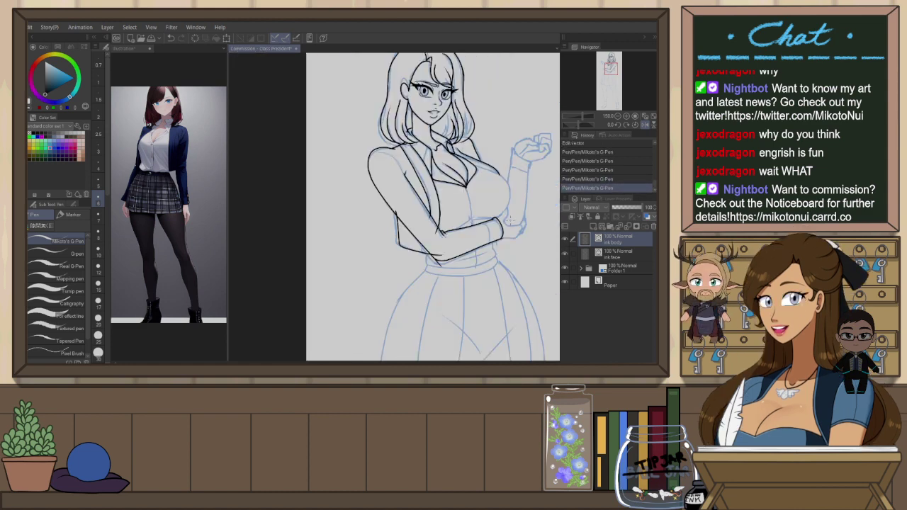
left_click_drag(518, 247, 491, 253)
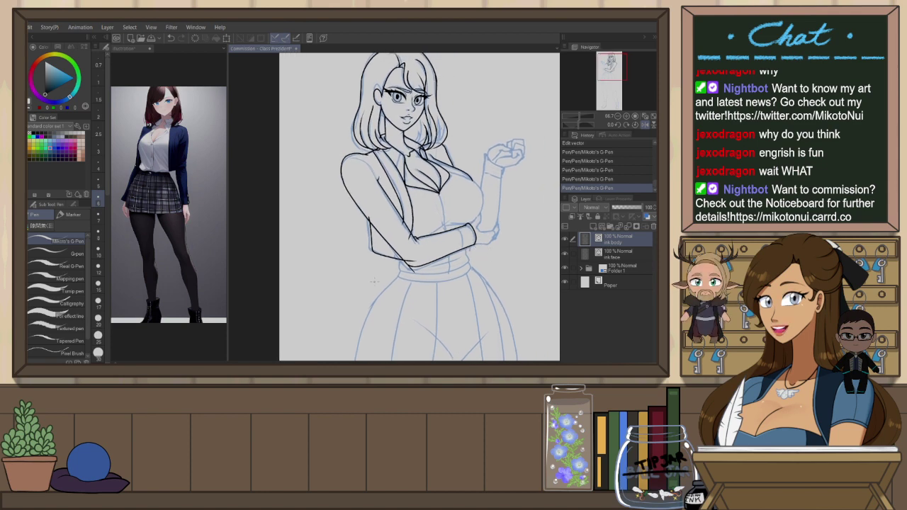
scroll(492, 253, "up", 2)
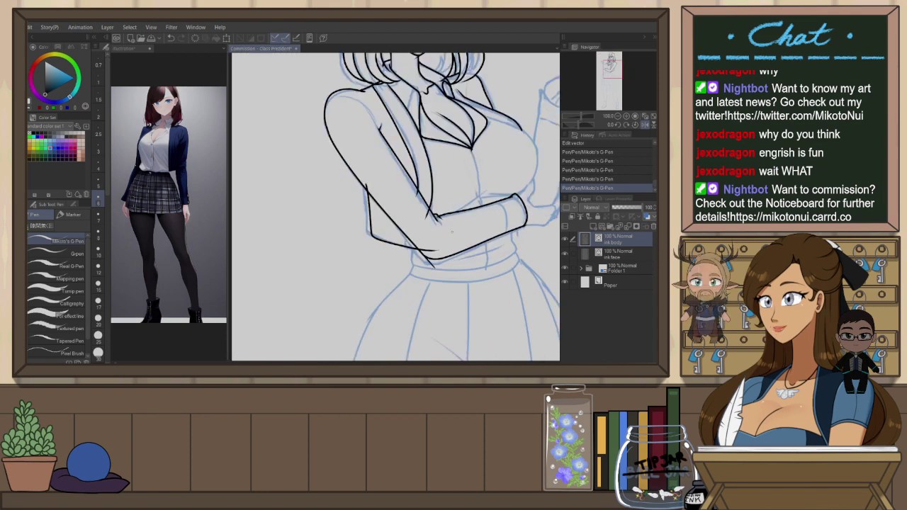
Restore the unmirrored view and ink the hem band line just above the jacket's bottom edge behind the elbow
left_click_drag(465, 231, 453, 252)
key("h")
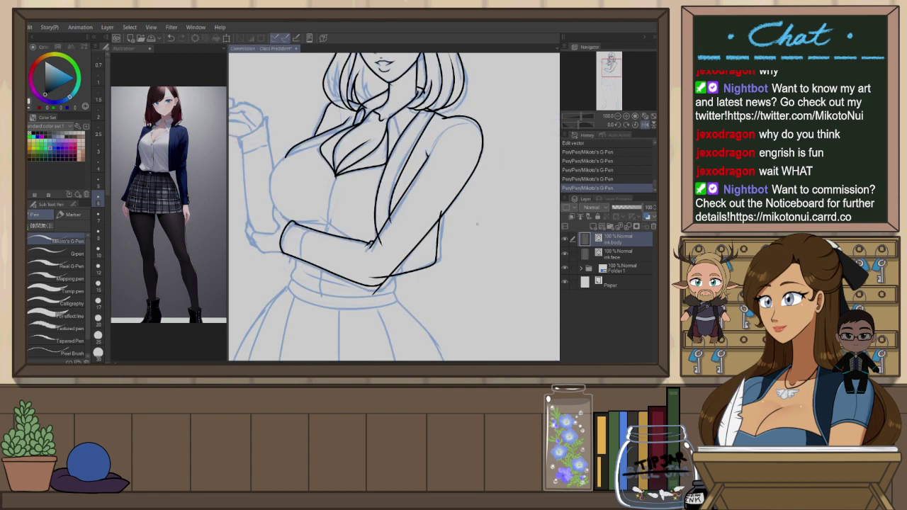
mouse_move(406, 249)
left_mouse_down()
mouse_move(444, 261)
mouse_move(439, 248)
left_mouse_up()
key("ctrl+z")
key("ctrl+z")
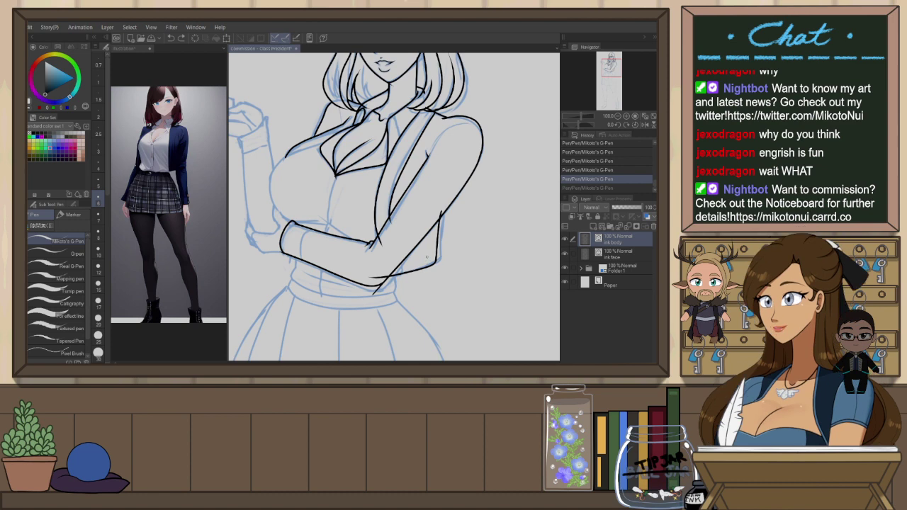
left_click_drag(390, 268, 443, 248)
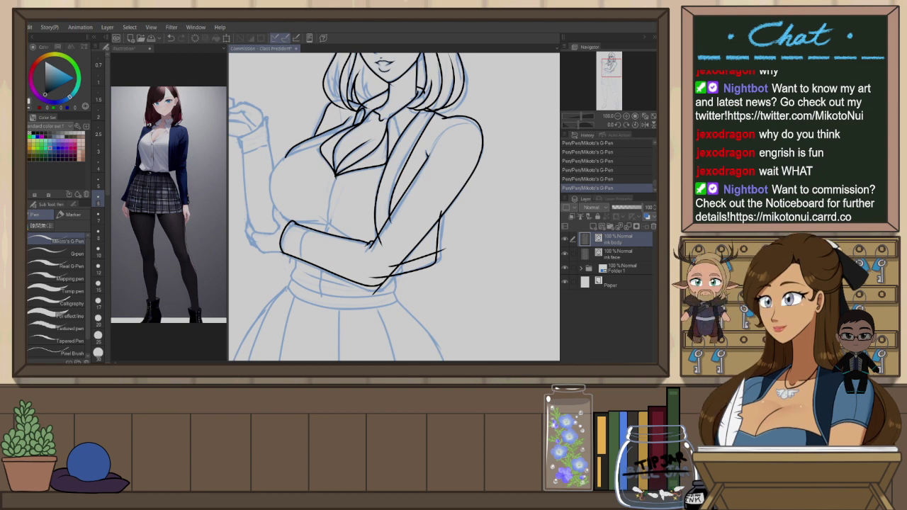
scroll(405, 203, "down", 5)
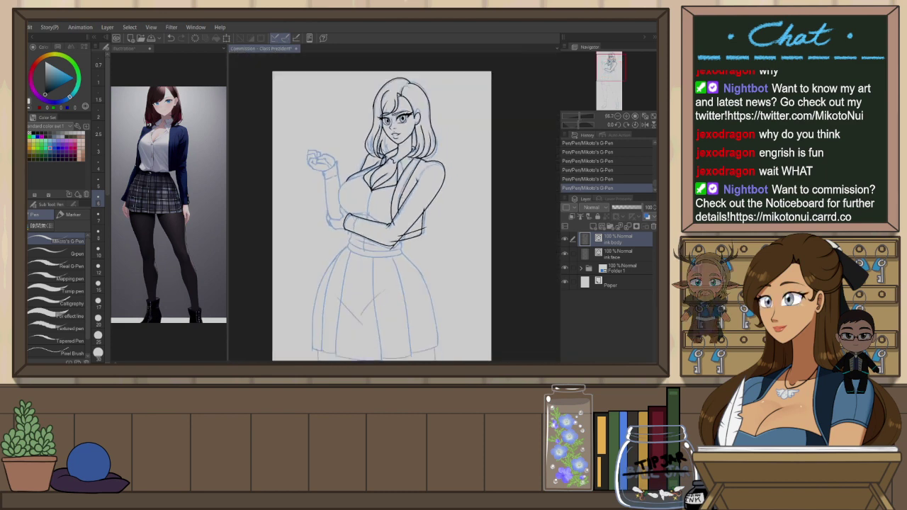
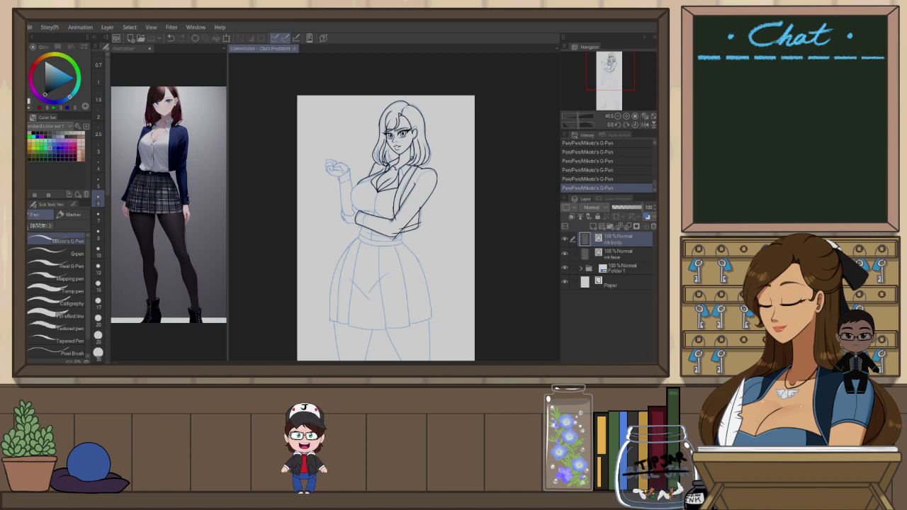
Ink the shirt's outer chest curve on the raised-arm side, continuing the shoulder line down and redrawing it until smooth
scroll(392, 213, "up", 2)
scroll(340, 185, "up", 2)
mouse_move(335, 141)
left_mouse_down()
mouse_move(313, 162)
mouse_move(357, 239)
left_mouse_up()
key("ctrl+z")
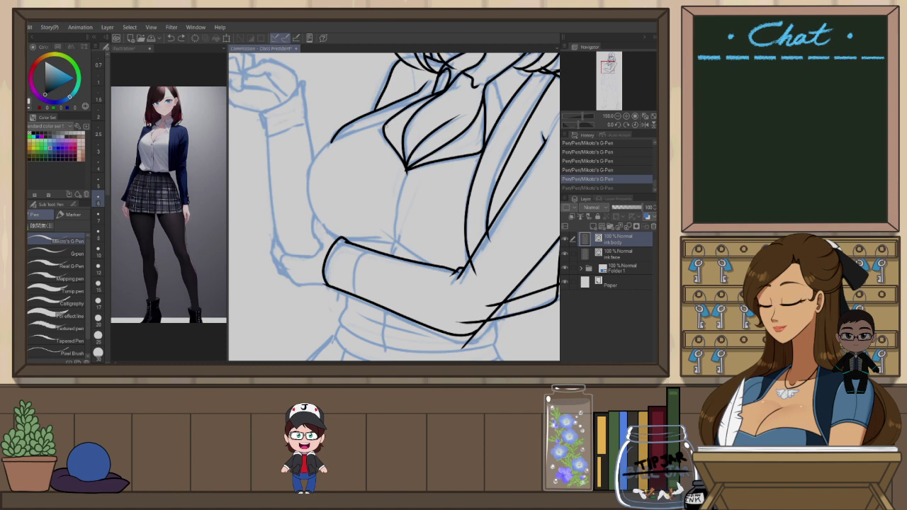
left_click_drag(334, 141, 313, 209)
key("ctrl+z")
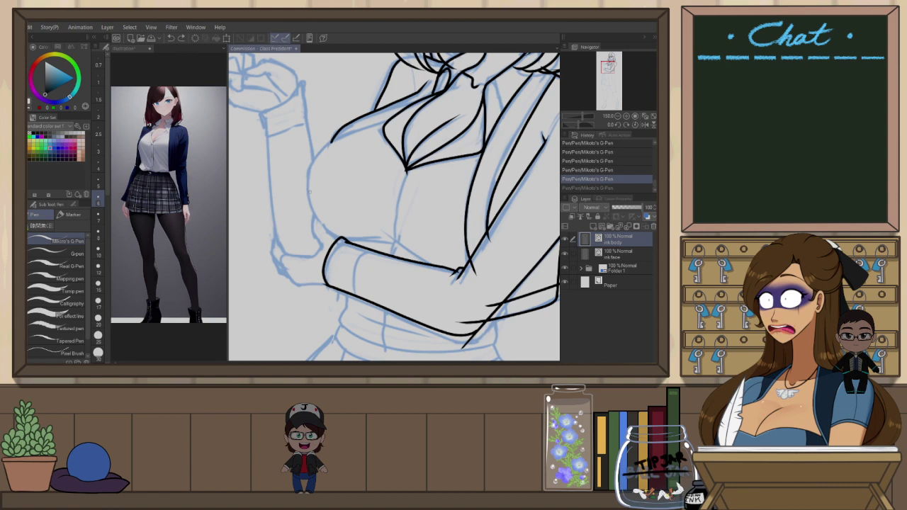
left_click_drag(316, 162, 307, 187)
left_click_drag(389, 118, 311, 163)
key("ctrl+z")
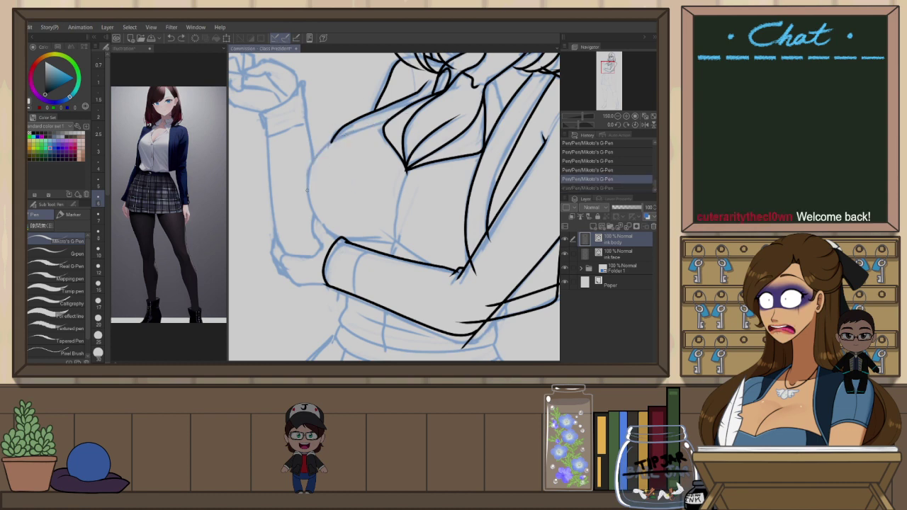
left_click_drag(309, 200, 392, 116)
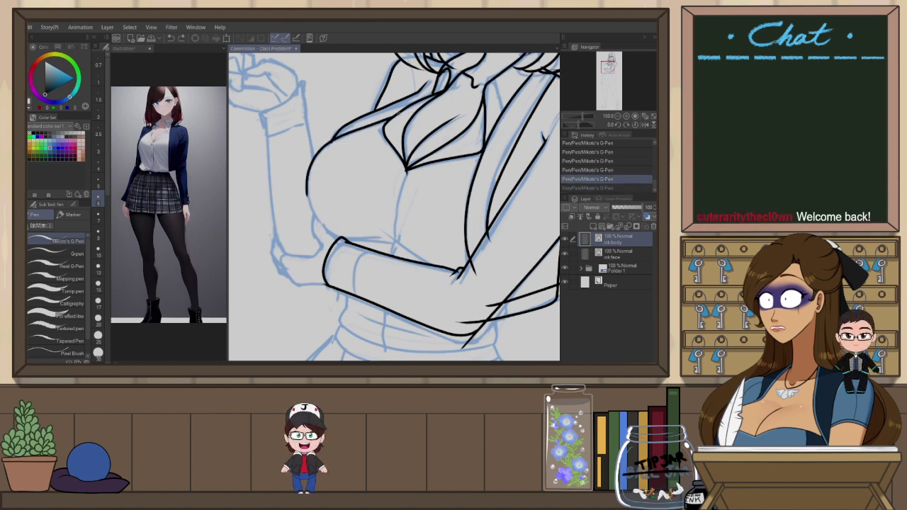
Ink the underside curve of the chest from its outer edge round to just above the folded forearm
left_click_drag(308, 186, 361, 250)
key("ctrl+z")
mouse_move(308, 185)
left_mouse_down()
mouse_move(363, 239)
mouse_move(392, 236)
left_mouse_up()
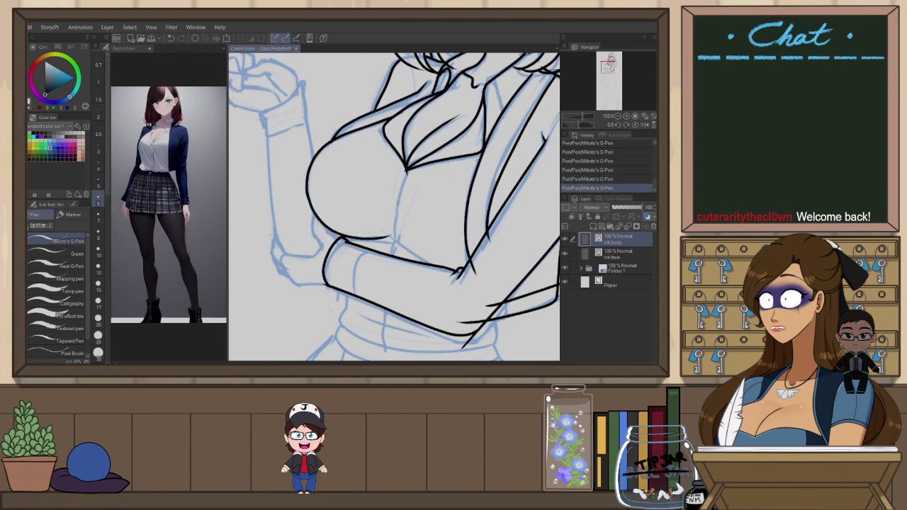
Turn the view upside down and try to ink the chest's lower curve on the raised-arm side past the folded arm's cuff
key("h")
key("r")
mouse_move(497, 233)
left_mouse_down()
mouse_move(479, 142)
mouse_move(302, 153)
mouse_move(293, 173)
left_mouse_up()
key("ctrl+z")
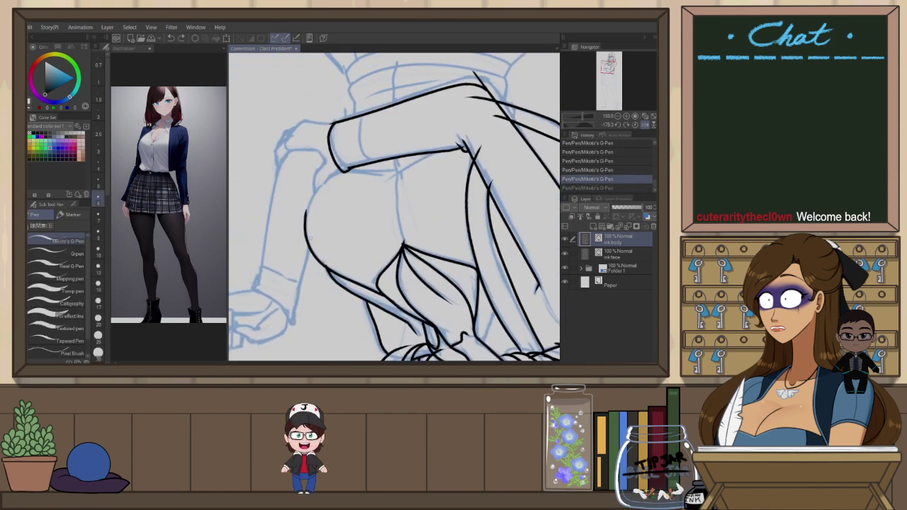
left_click_drag(306, 219, 344, 170)
key("ctrl+z")
left_click_drag(306, 217, 393, 168)
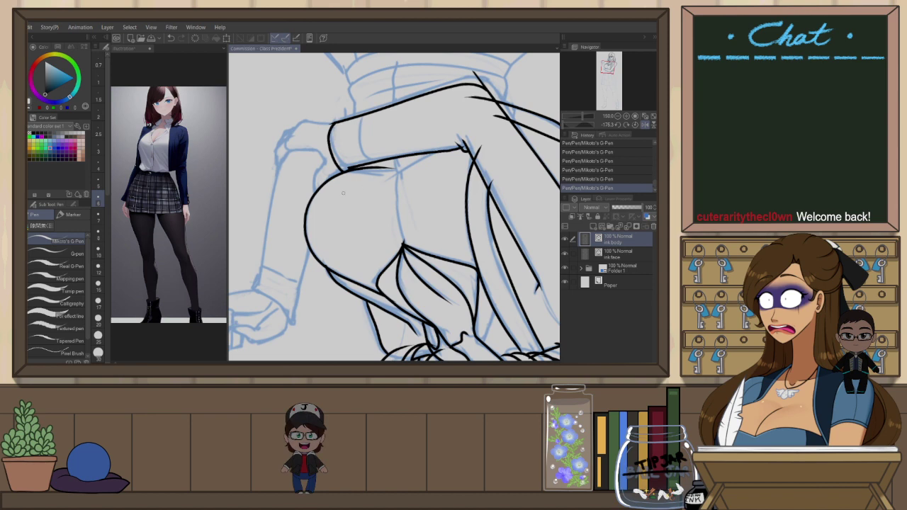
key("ctrl+z")
left_click_drag(305, 218, 395, 174)
key("ctrl+z")
left_click_drag(305, 216, 384, 173)
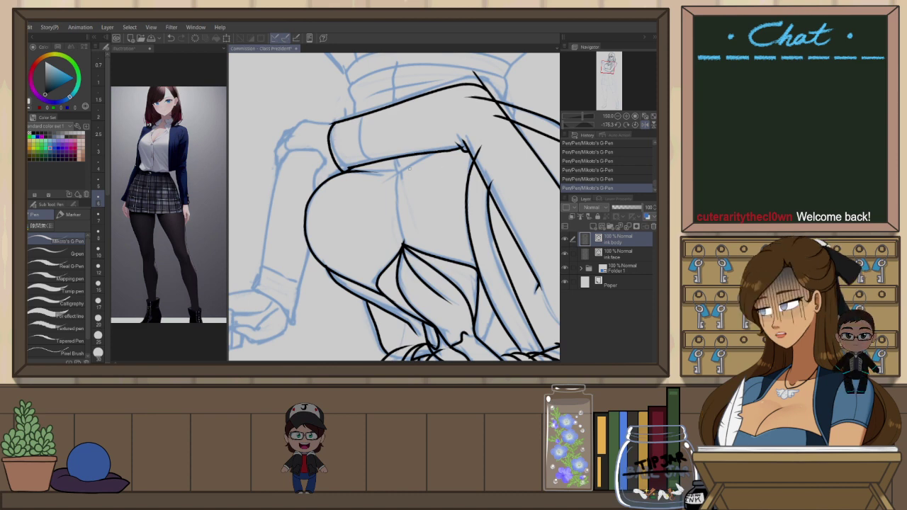
Rotate the view further and ink the chest's lower curve to end at the folded arm's cuff corner, redrawing it until smooth
left_click_drag(468, 178, 459, 161)
key("ctrl+z")
left_click_drag(311, 237, 386, 171)
key("ctrl+z")
left_click_drag(311, 238, 387, 170)
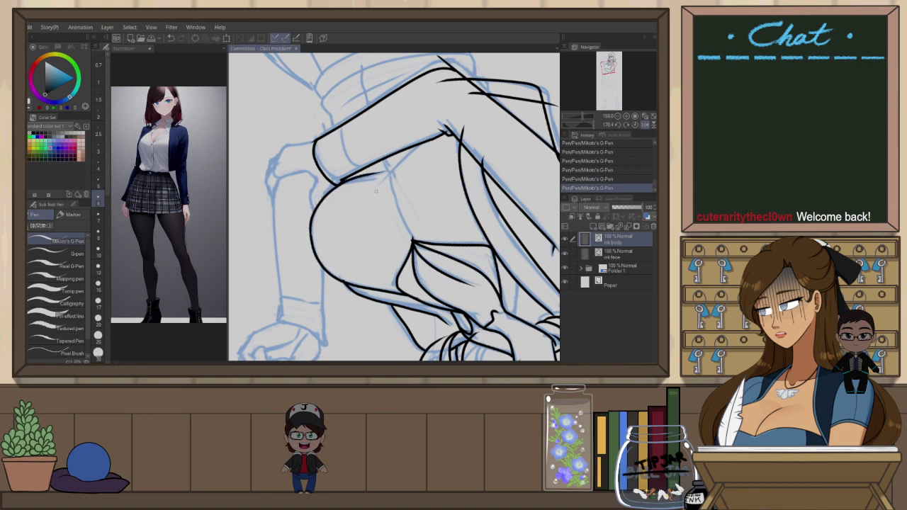
key("ctrl+z")
left_click_drag(312, 237, 368, 177)
key("ctrl+z")
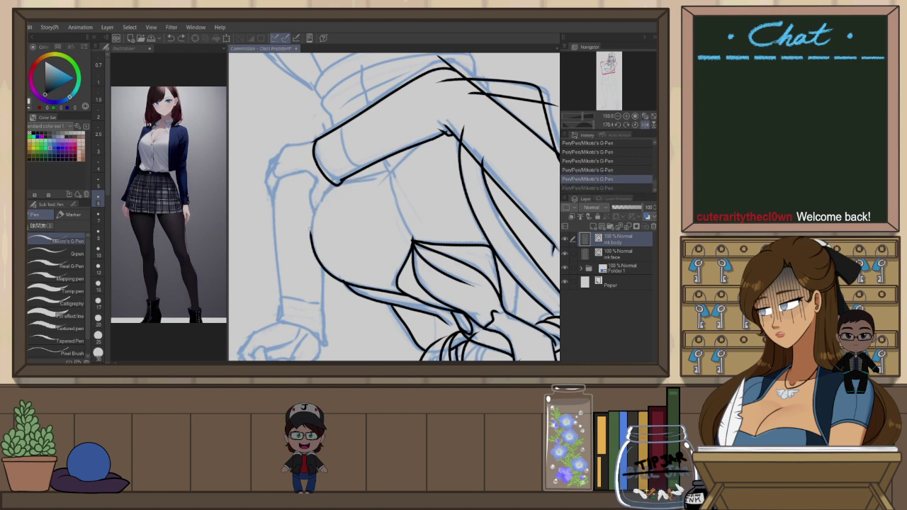
left_click_drag(312, 237, 339, 182)
key("ctrl+z")
left_click_drag(312, 237, 333, 189)
key("ctrl+z")
mouse_move(312, 238)
left_mouse_down()
mouse_move(312, 218)
mouse_move(337, 185)
left_mouse_up()
key("ctrl+z")
left_click_drag(312, 236, 335, 185)
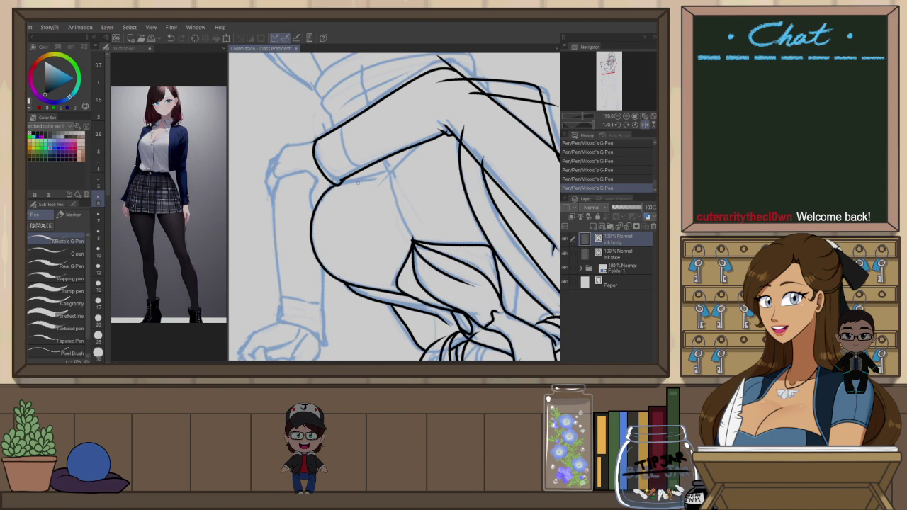
Ink the short shirt crease under the chest along the folded forearm, and return the view to upright
mouse_move(361, 176)
left_mouse_down()
mouse_move(341, 182)
mouse_move(381, 170)
left_mouse_up()
key("ctrl+z")
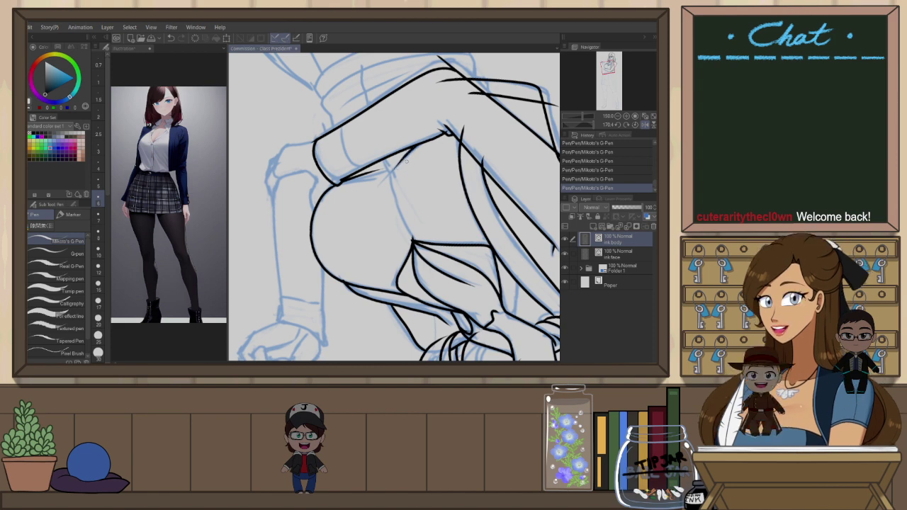
key("ctrl+@")
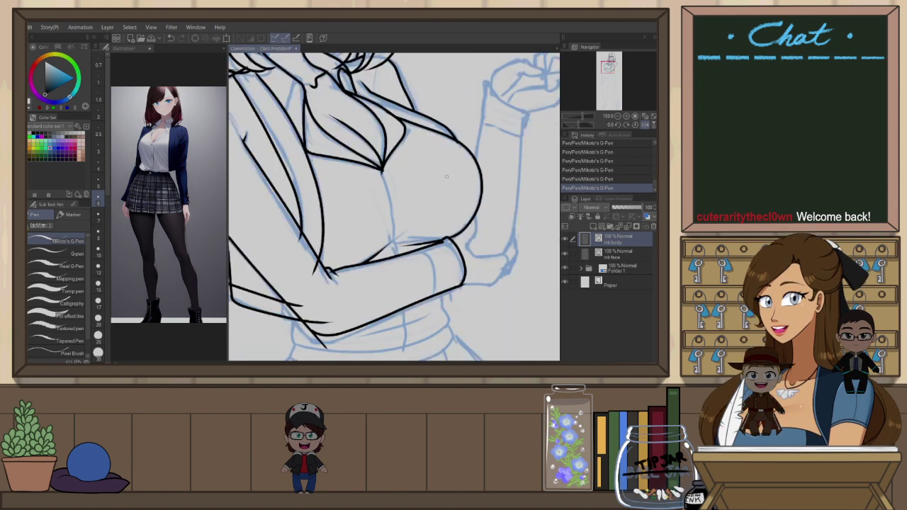
Ink the inner contour of the folded arm's hand cupping the raised elbow, from beside the chest round to the fingers, redrawing it until clean
scroll(445, 177, "down", 1)
left_click_drag(465, 197, 477, 242)
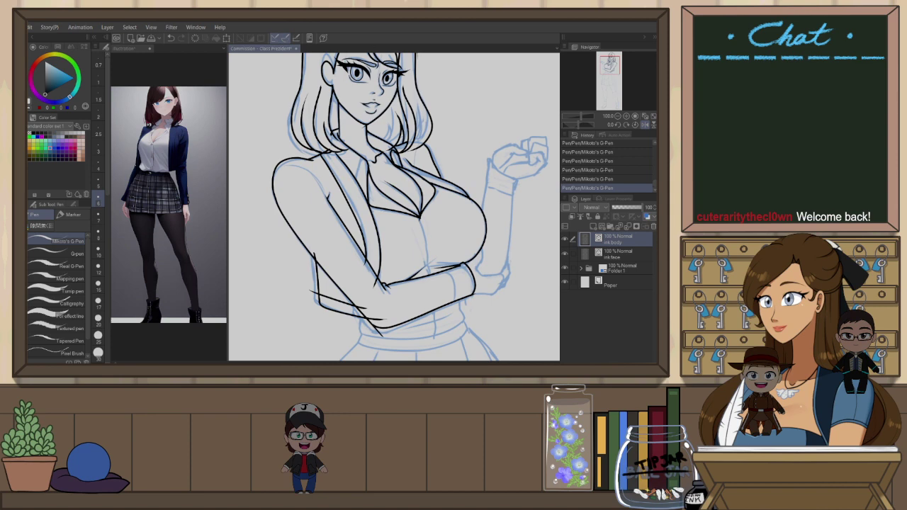
mouse_move(502, 244)
left_mouse_down()
mouse_move(433, 197)
mouse_move(423, 220)
left_mouse_up()
scroll(468, 230, "up", 2)
key("ctrl+z")
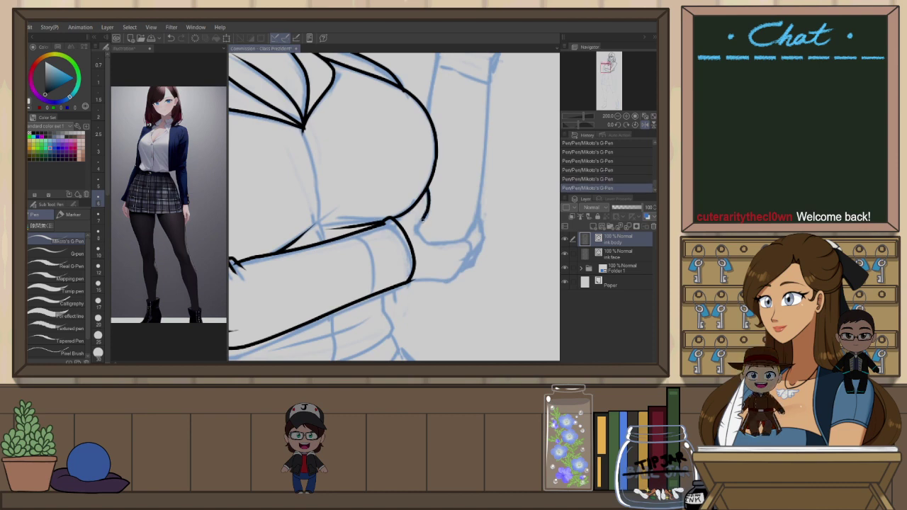
key("ctrl+z")
key("ctrl+z")
mouse_move(428, 188)
left_mouse_down()
mouse_move(425, 233)
mouse_move(438, 241)
mouse_move(467, 233)
mouse_move(421, 226)
mouse_move(437, 243)
mouse_move(421, 224)
mouse_move(430, 241)
mouse_move(462, 239)
mouse_move(480, 208)
left_mouse_up()
key("ctrl+z")
key("ctrl+z")
key("ctrl+z")
mouse_move(463, 239)
left_mouse_down()
mouse_move(481, 204)
mouse_move(482, 238)
mouse_move(466, 259)
left_mouse_up()
key("ctrl+z")
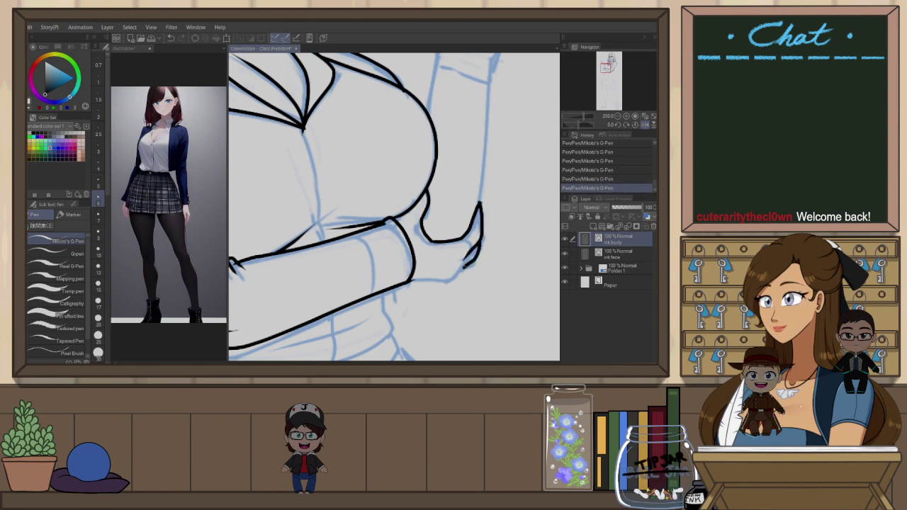
Flip and rotate the view to ink the outer finger edges of the hand cupping the elbow
key("h")
key("r")
mouse_move(474, 264)
left_mouse_down()
mouse_move(423, 299)
mouse_move(368, 300)
left_mouse_up()
key("ctrl+z")
mouse_move(332, 141)
left_mouse_down()
mouse_move(317, 151)
mouse_move(307, 187)
mouse_move(322, 227)
left_mouse_up()
key("ctrl+z")
key("ctrl+z")
key("ctrl+z")
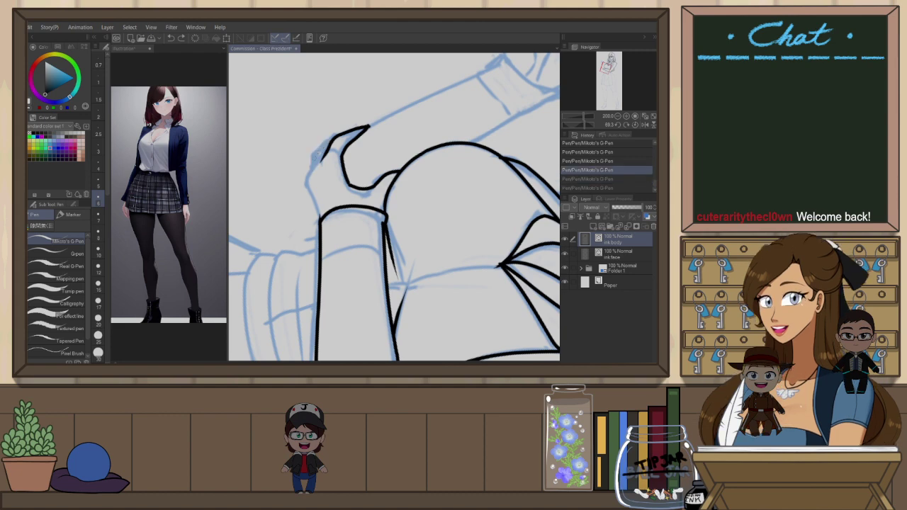
key("ctrl+y")
key("ctrl+y")
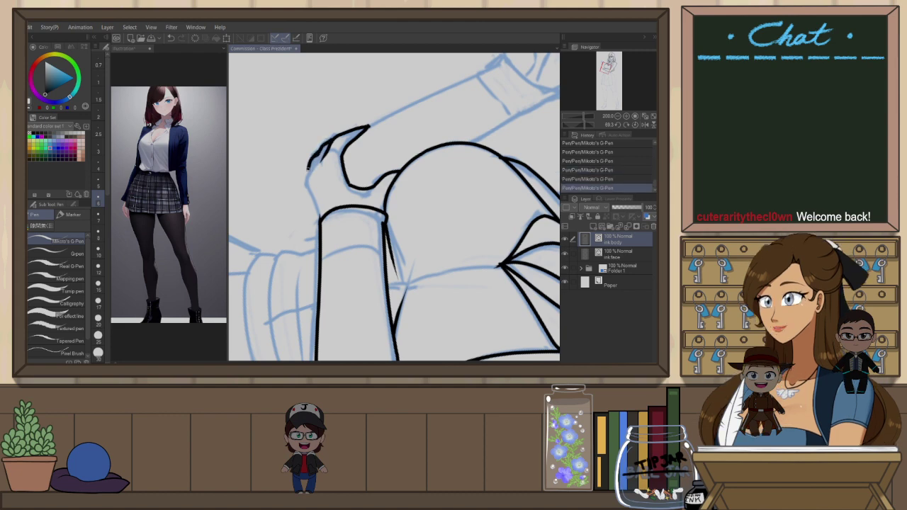
Redraw the finger edges, ink the supporting hand's underside back to the cuff, and restore the upright full-figure view
key("ctrl+z")
key("ctrl+z")
key("ctrl+minus")
key("ctrl+minus")
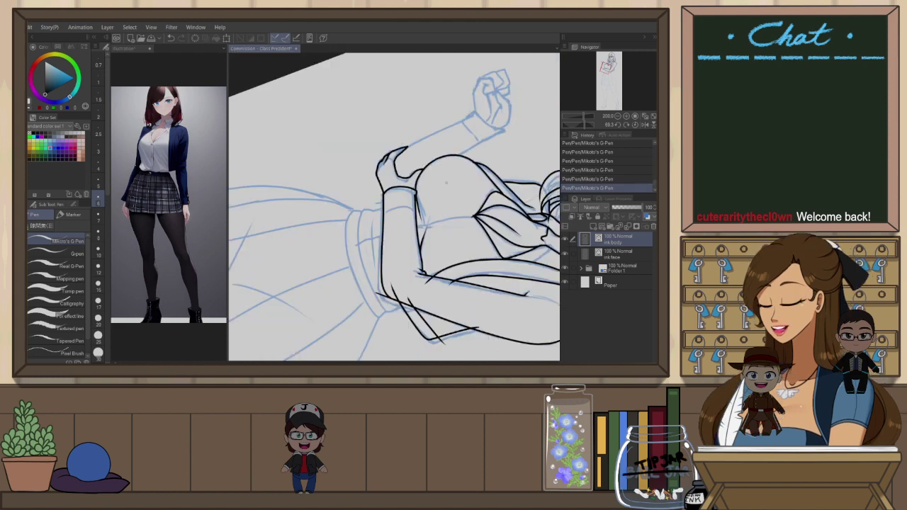
key("ctrl+at")
left_click_drag(483, 155, 441, 199)
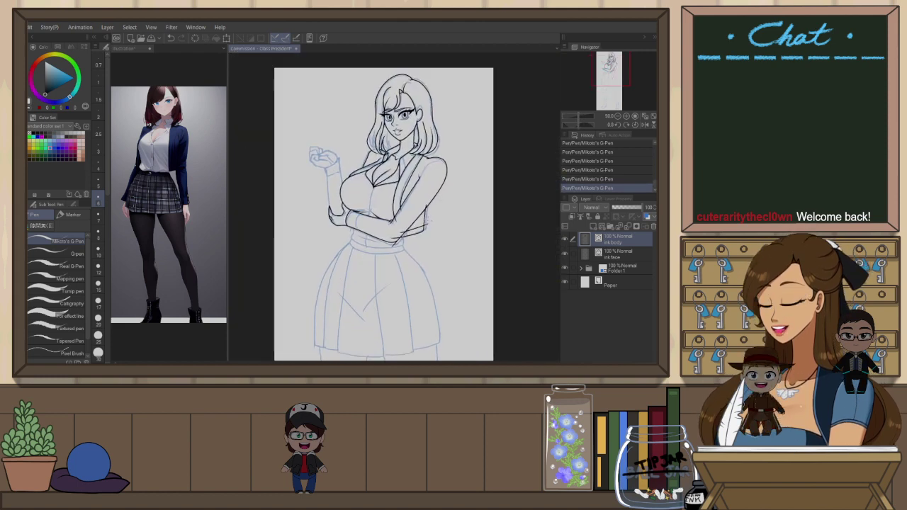
left_click_drag(425, 270, 422, 267)
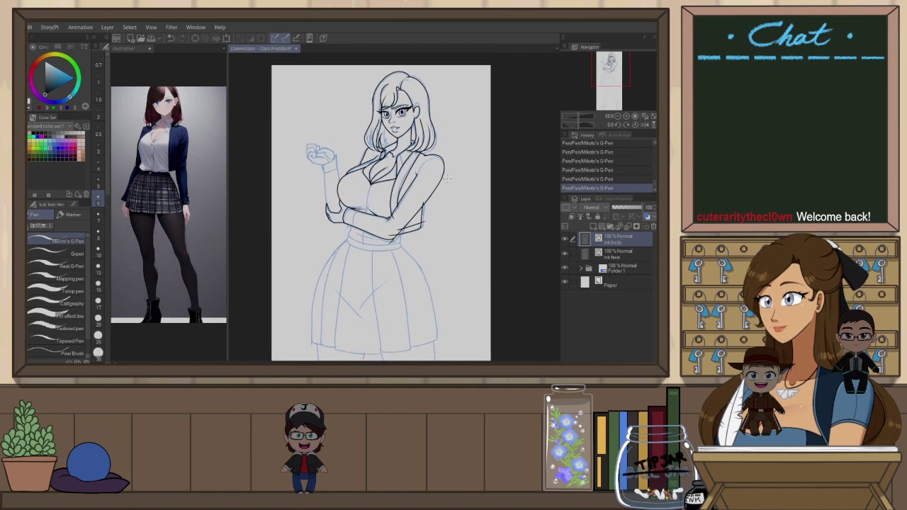
Mirror and rotate the view to ink the raised sleeve's opening line across the wrist, redrawing it until clean
key("h")
scroll(469, 182, "up", 5)
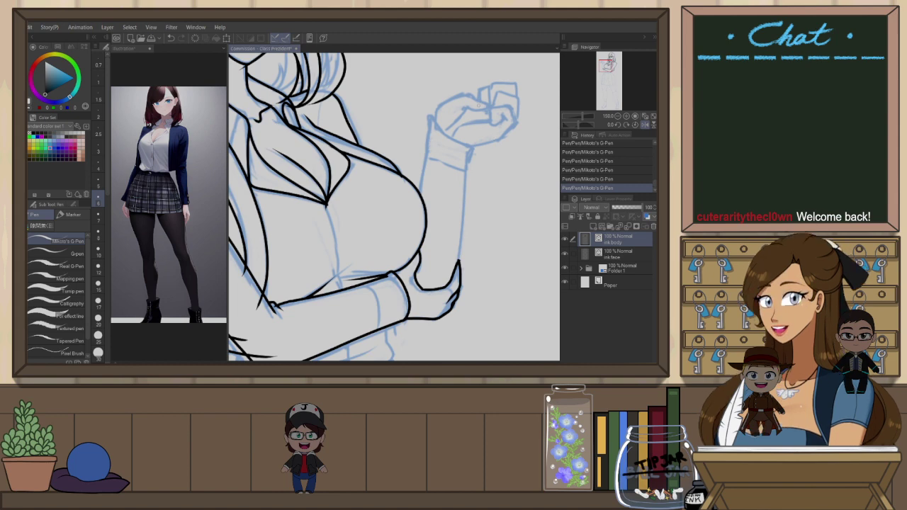
key("space")
mouse_move(492, 168)
left_mouse_down()
mouse_move(415, 90)
mouse_move(348, 129)
left_mouse_up()
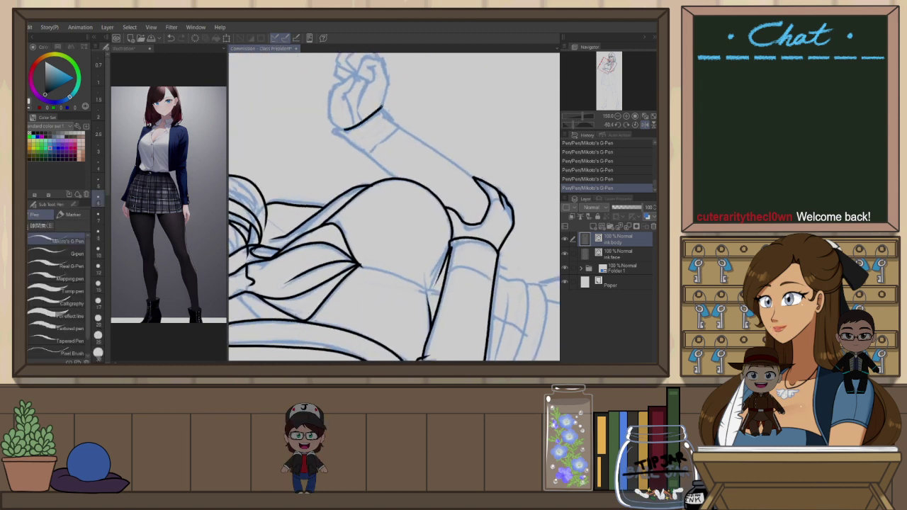
key("ctrl+z")
left_click_drag(345, 130, 385, 107)
key("ctrl+z")
left_click_drag(344, 131, 384, 109)
key("ctrl+@")
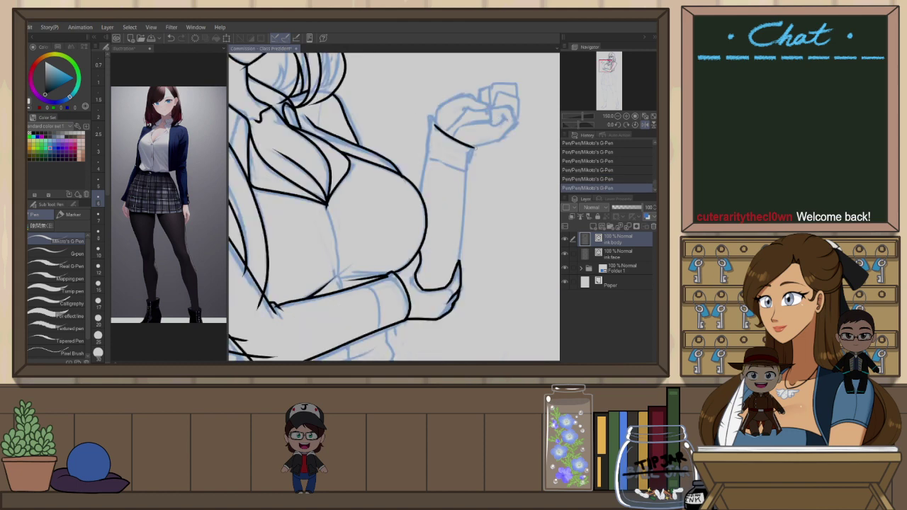
Ink the raised sleeve's outer edge from the wrist opening down to the supporting fingers, redrawing it in both mirrored and normal views
key("ctrl+z")
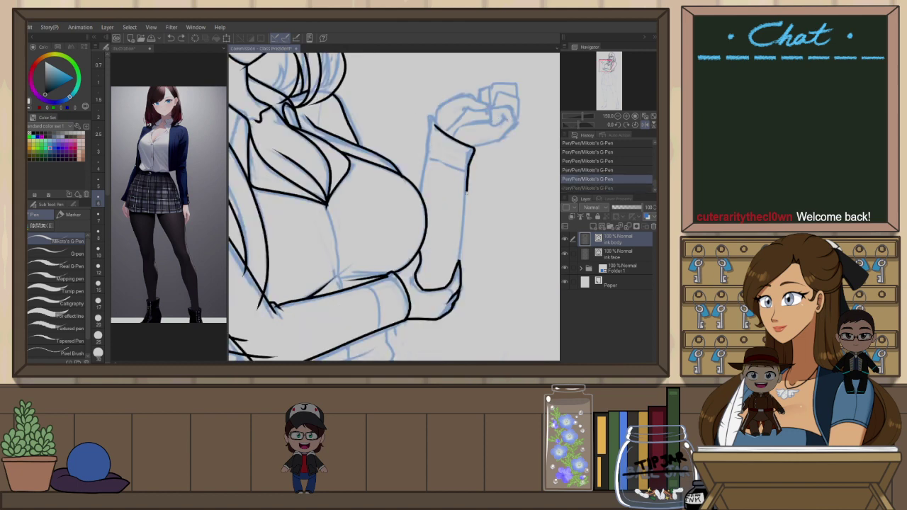
left_click_drag(467, 185, 457, 268)
key("h")
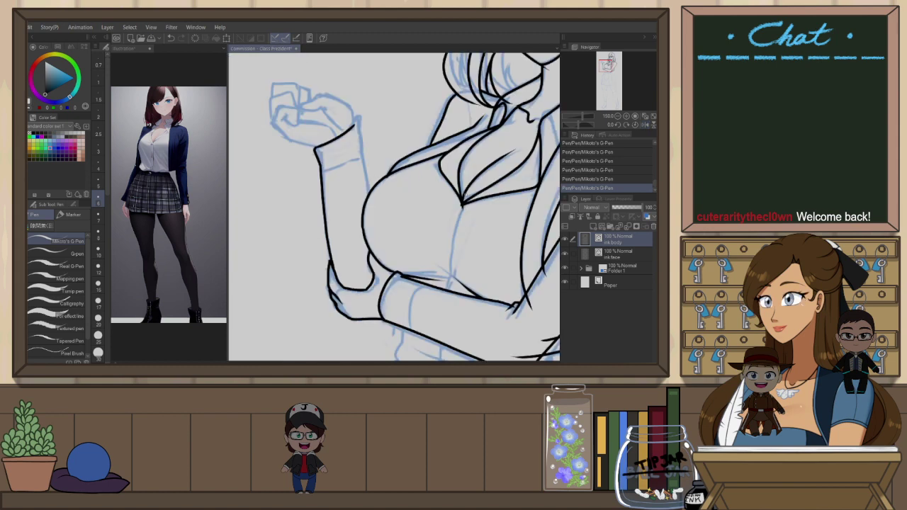
key("ctrl+z")
left_click_drag(315, 149, 335, 267)
key("ctrl+z")
key("ctrl+z")
key("ctrl+z")
left_click_drag(315, 147, 322, 165)
key("ctrl+z")
key("ctrl+z")
left_click_drag(314, 147, 333, 241)
key("ctrl+z")
Ink the remaining corner of the raised sleeve's wrist opening and its inner edge down to the chest
mouse_move(322, 200)
left_mouse_down()
mouse_move(329, 261)
mouse_move(309, 201)
mouse_move(313, 182)
mouse_move(390, 122)
left_mouse_up()
key("ctrl+z")
key("ctrl+z")
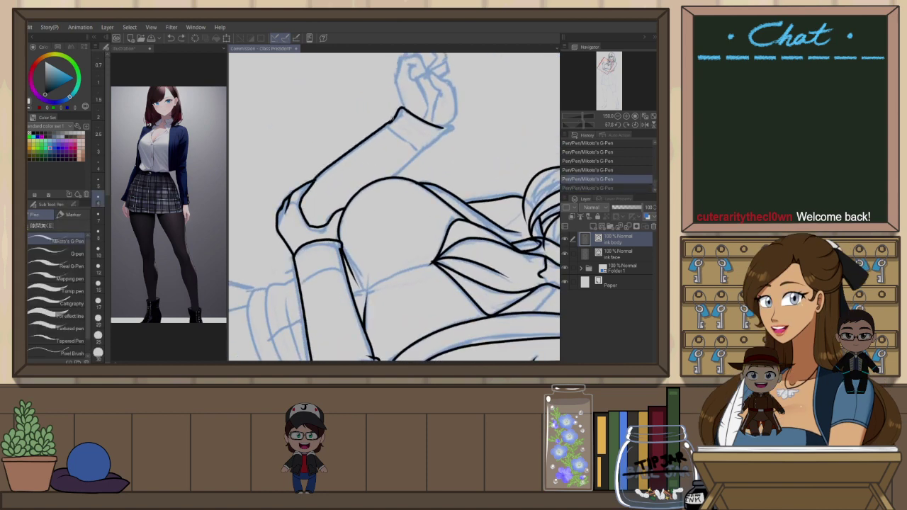
key("ctrl+y")
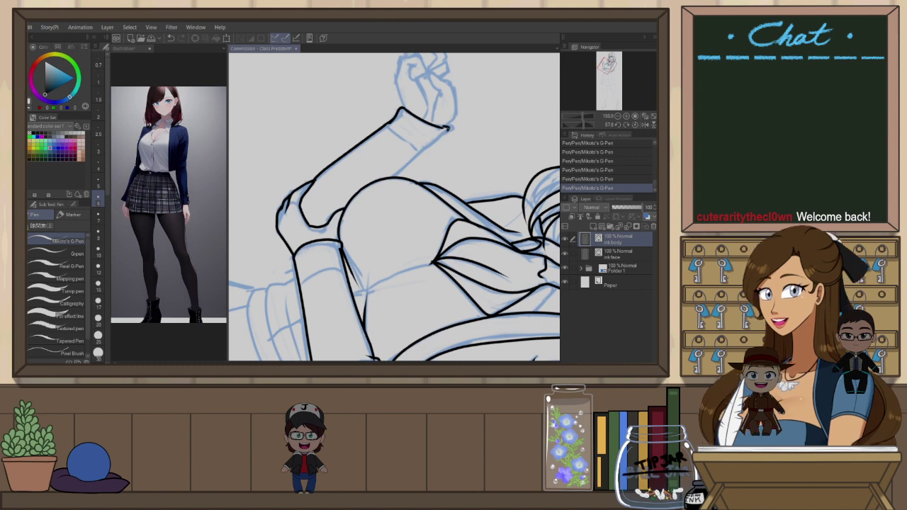
mouse_move(443, 135)
left_mouse_down()
mouse_move(451, 128)
mouse_move(368, 204)
left_mouse_up()
key("ctrl+z")
key("ctrl+at")
key("e")
key("ctrl+z")
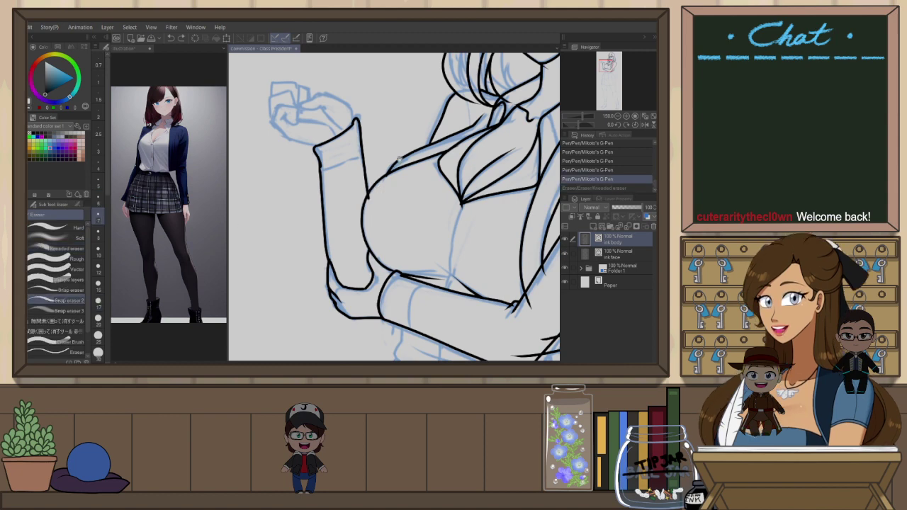
Mirror the view and ink the raised hand's upper contour from the sleeve opening over to the curled tip
left_click_drag(399, 161, 389, 233)
key("h")
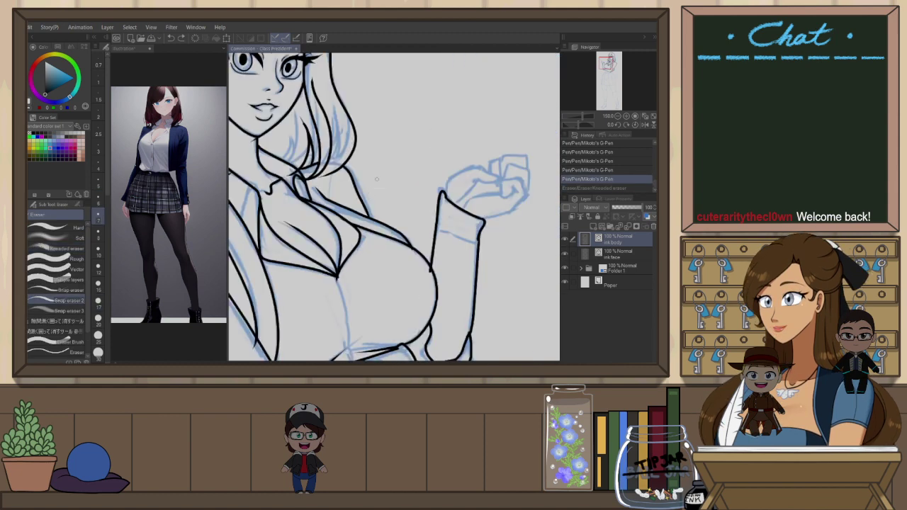
key("p")
mouse_move(484, 166)
left_mouse_down()
mouse_move(387, 176)
mouse_move(434, 176)
mouse_move(431, 188)
mouse_move(421, 182)
mouse_move(428, 172)
mouse_move(432, 190)
left_mouse_up()
key("ctrl+z")
key("ctrl+z")
key("ctrl+z")
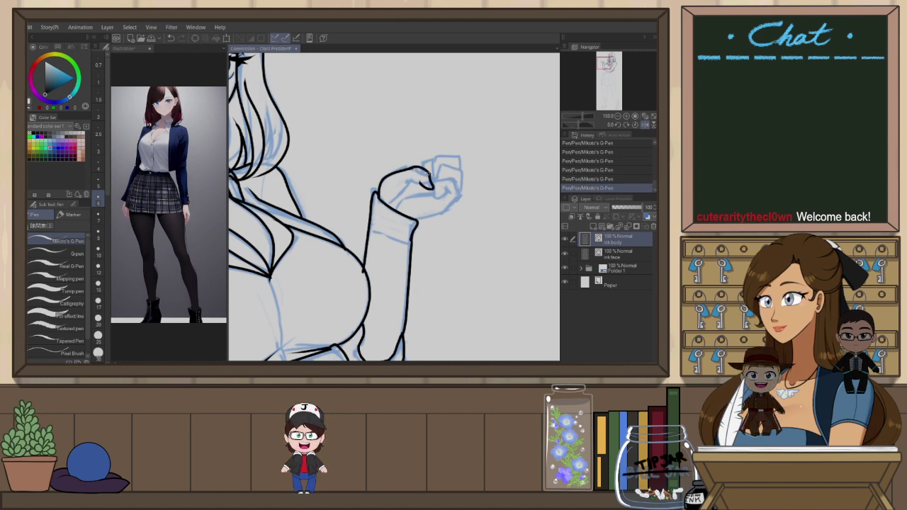
Unmirror the view to ink the crease inside the raised hand and the small curl beside it
key("h")
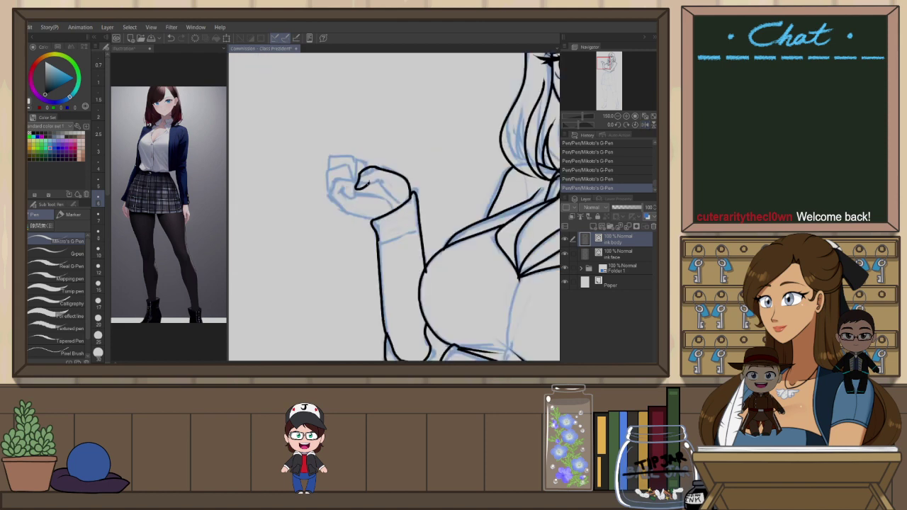
left_click_drag(379, 180, 395, 197)
key("ctrl+z")
left_click_drag(344, 189, 352, 198)
key("ctrl+z")
left_click_drag(351, 185, 353, 199)
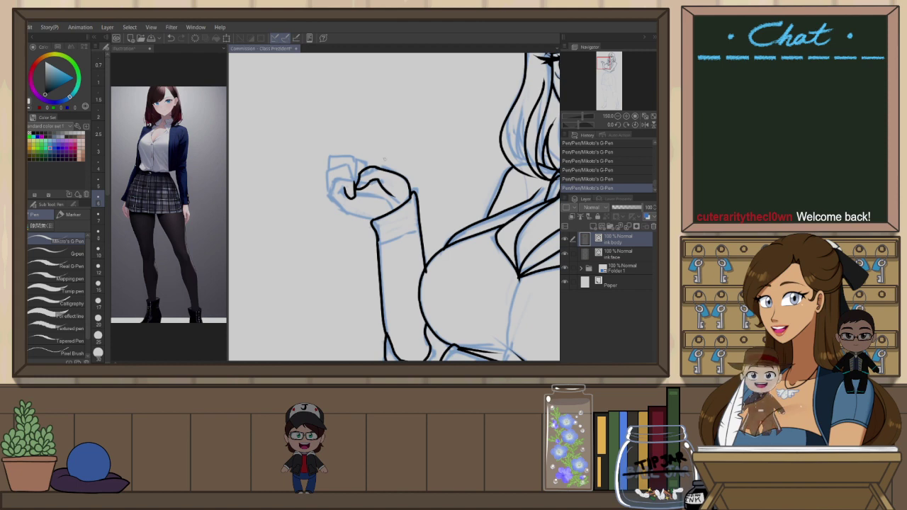
Mirror the view and ink the raised hand's lower outline from the sleeve round to the curled finger, refining the palm lines
key("h")
mouse_move(434, 184)
left_mouse_down()
mouse_move(456, 179)
mouse_move(460, 204)
mouse_move(430, 215)
mouse_move(435, 214)
left_mouse_up()
key("ctrl+z")
key("ctrl+z")
key("ctrl+z")
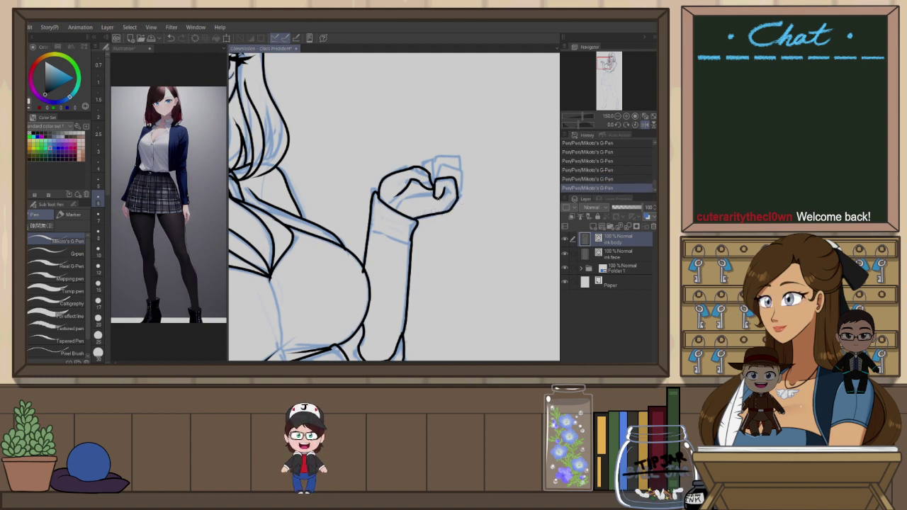
key("ctrl+z")
left_click_drag(403, 208, 436, 198)
key("ctrl+z")
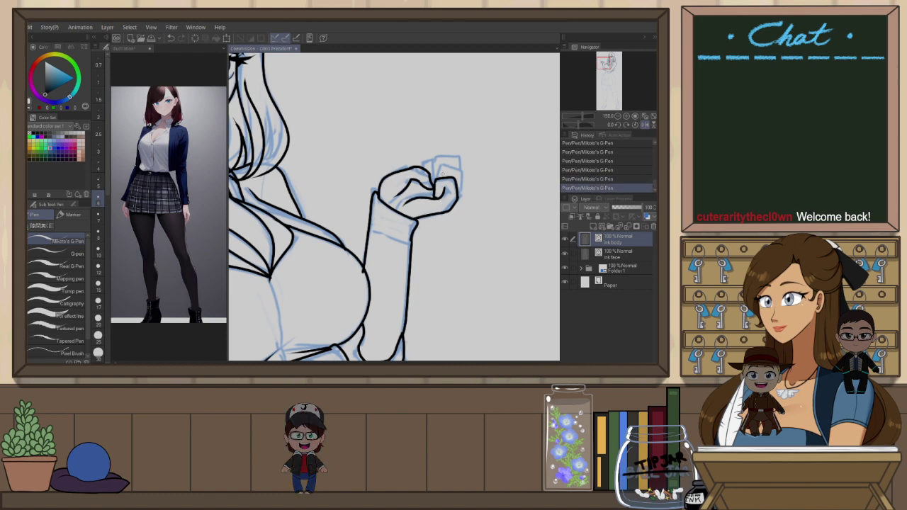
Unmirror the view and ink the raised hand's remaining curled finger outlines at its far end
key("h")
left_click_drag(331, 199, 329, 173)
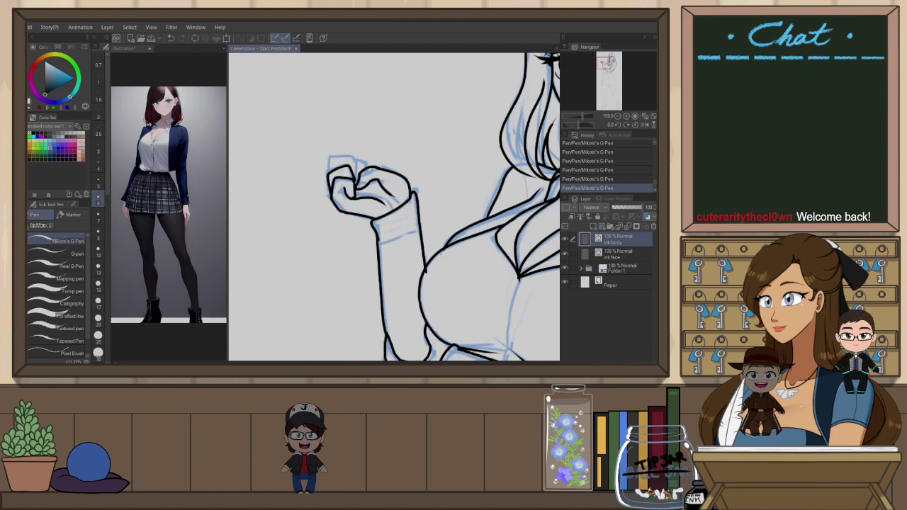
left_click_drag(332, 158, 362, 163)
scroll(434, 192, "down", 4)
left_click_drag(492, 243, 450, 212)
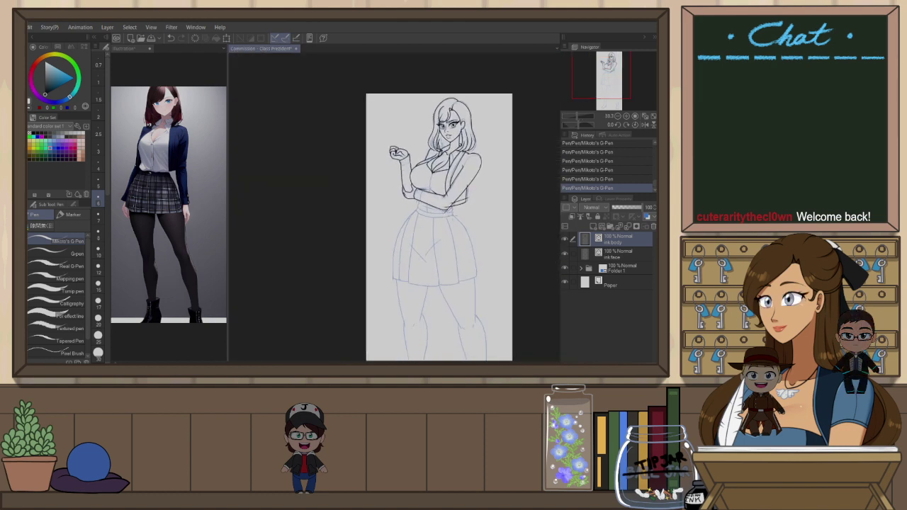
Mirror the view and redraw the raised hand's topmost finger with a larger, angular outline
scroll(445, 210, "up", 2)
scroll(369, 70, "up", 1)
left_click_drag(369, 70, 368, 270)
key("h")
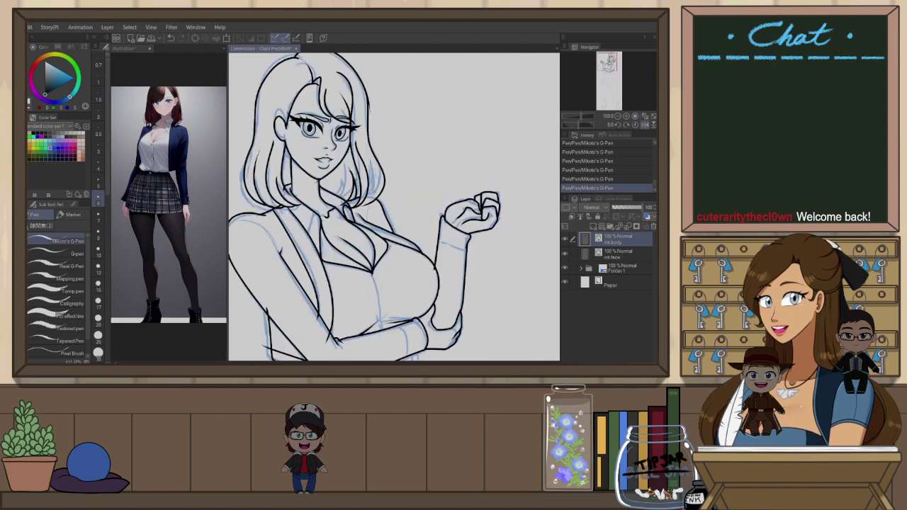
key("ctrl+z")
left_click_drag(490, 186, 480, 198)
key("ctrl+z")
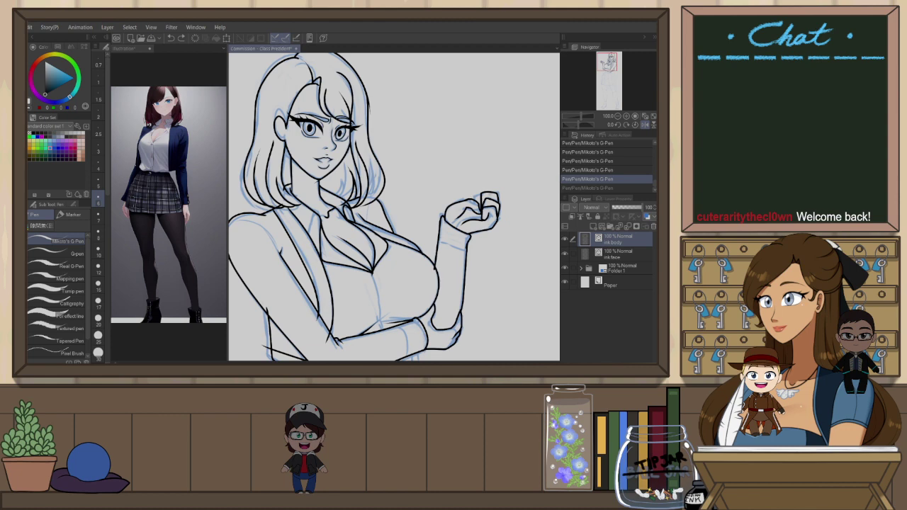
mouse_move(499, 206)
left_mouse_down()
mouse_move(503, 188)
mouse_move(473, 196)
left_mouse_up()
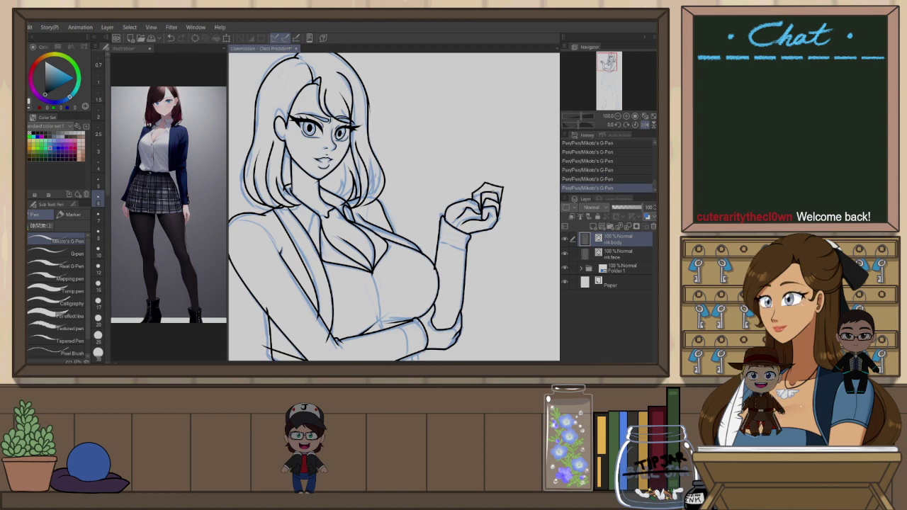
Redraw the upper outline of the raised hand's topmost finger, retrying the short line beneath it
key("ctrl+z")
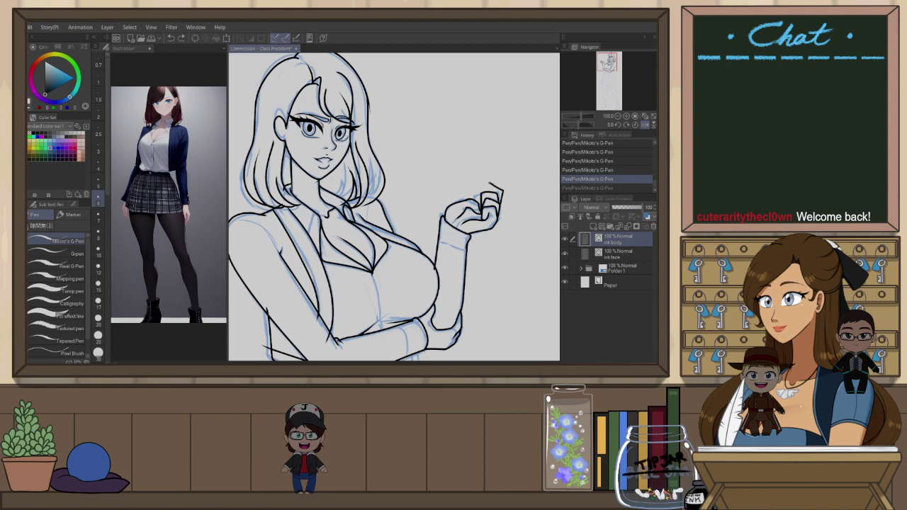
left_click_drag(470, 194, 482, 191)
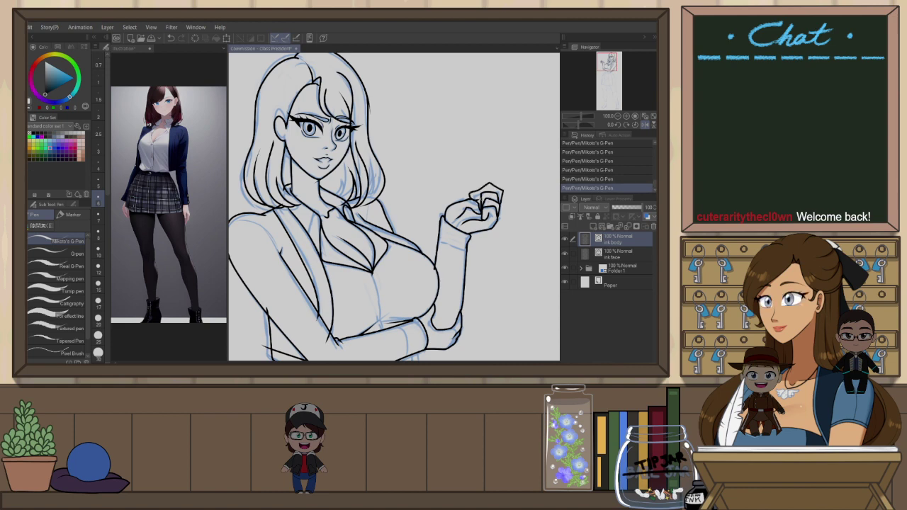
key("ctrl+z")
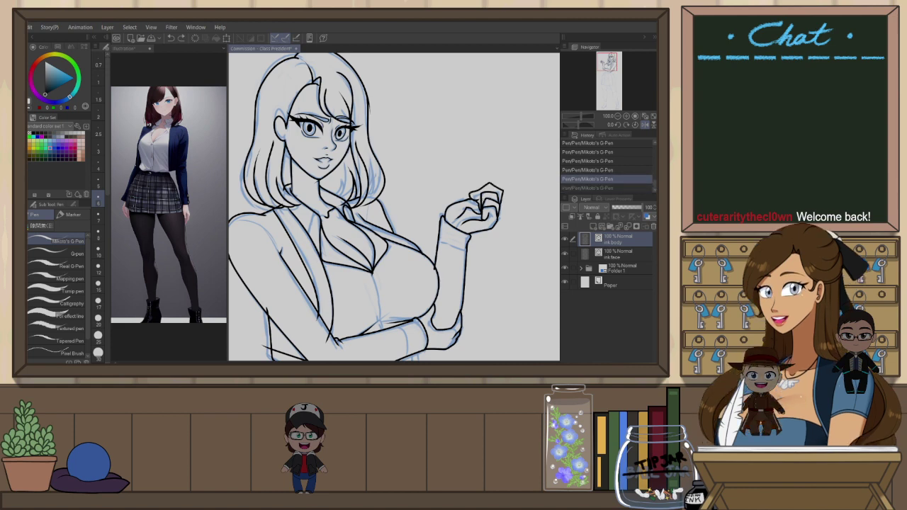
left_click_drag(480, 195, 498, 192)
key("ctrl+z")
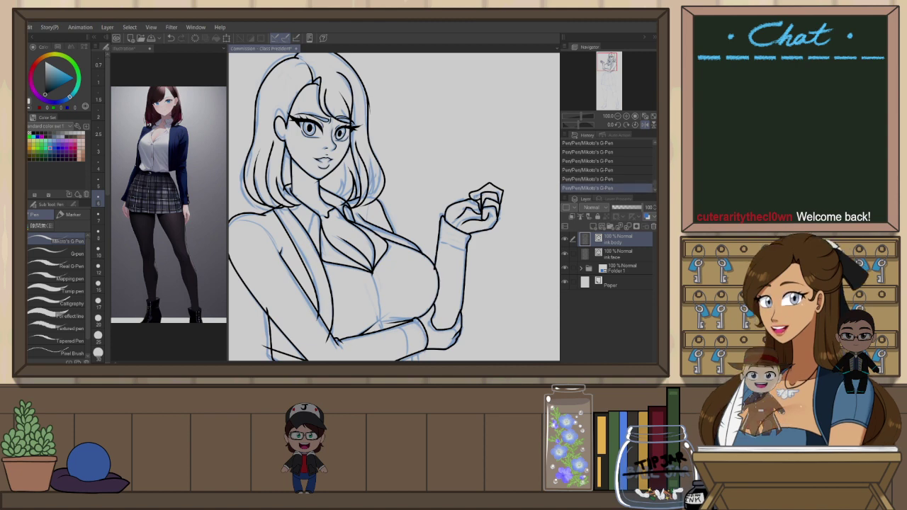
key("ctrl+z")
Unmirror the view and ink the side of the waist below the folded arm, on the raised arm's side
scroll(480, 280, "down", 1)
left_click_drag(479, 280, 476, 189)
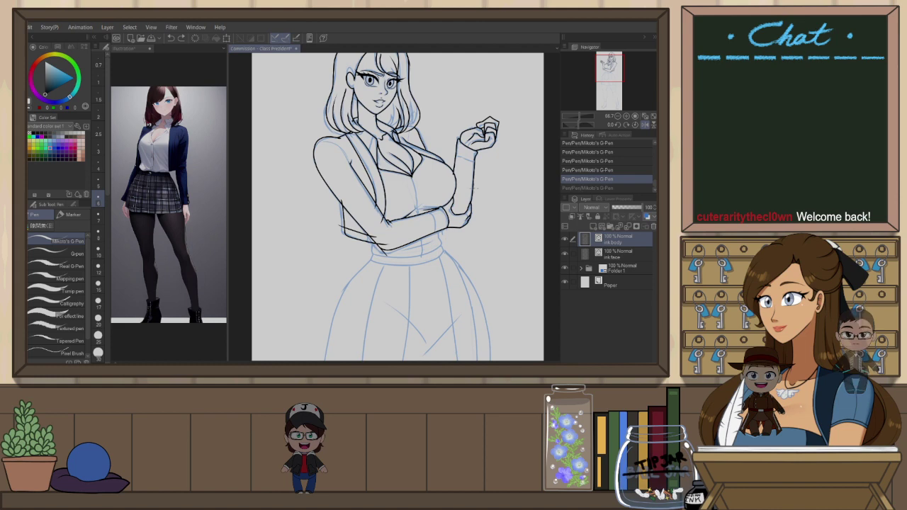
key("e")
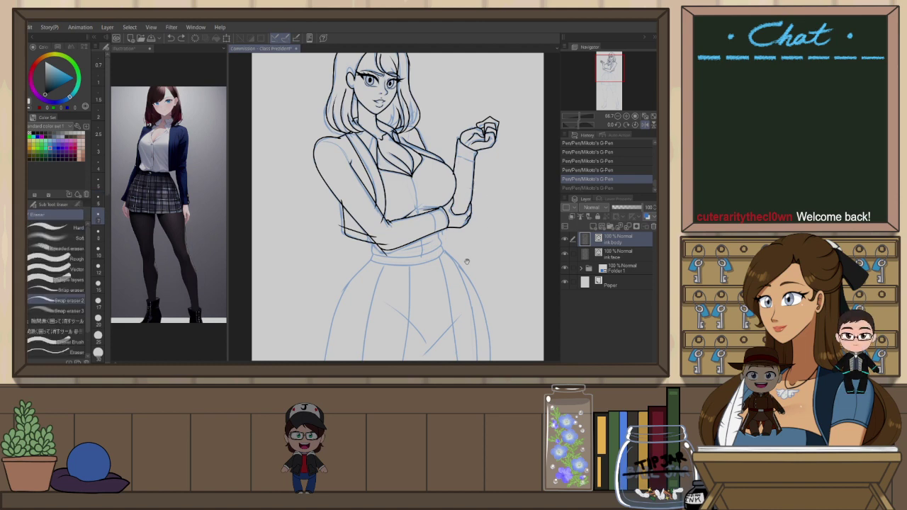
left_click_drag(467, 262, 467, 187)
left_click(645, 124)
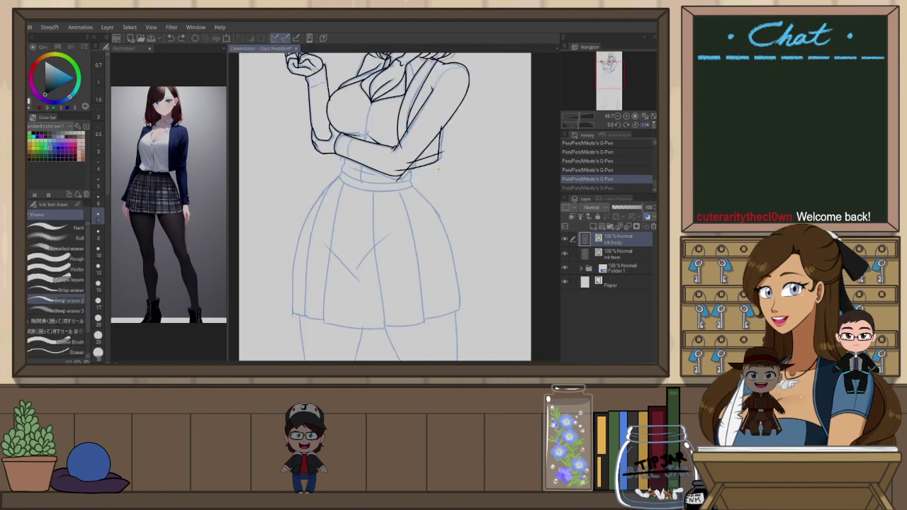
key("p")
scroll(341, 159, "up", 1)
left_click_drag(343, 152, 342, 162)
key("ctrl+z")
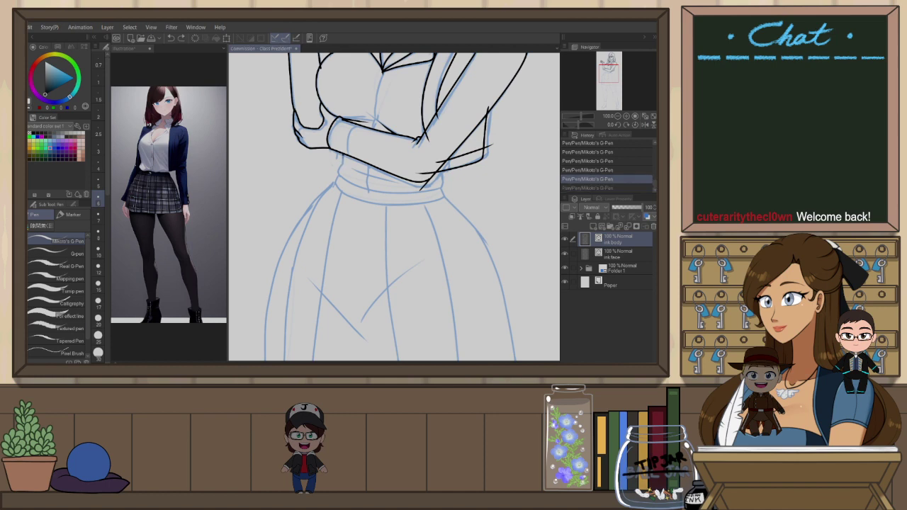
key("ctrl+y")
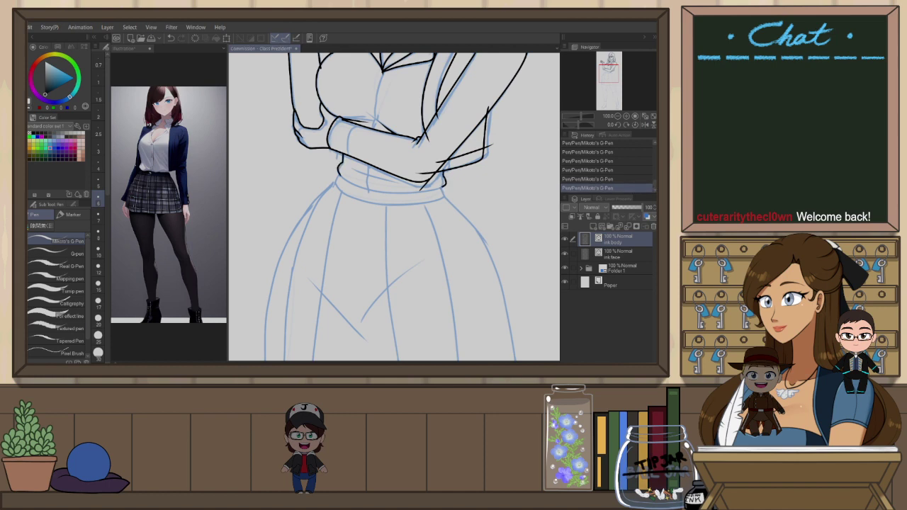
Rotate the canvas nearly upside down and ink the curved upper and lower edges of the skirt's waistband
key("r")
left_click_drag(511, 176, 301, 282)
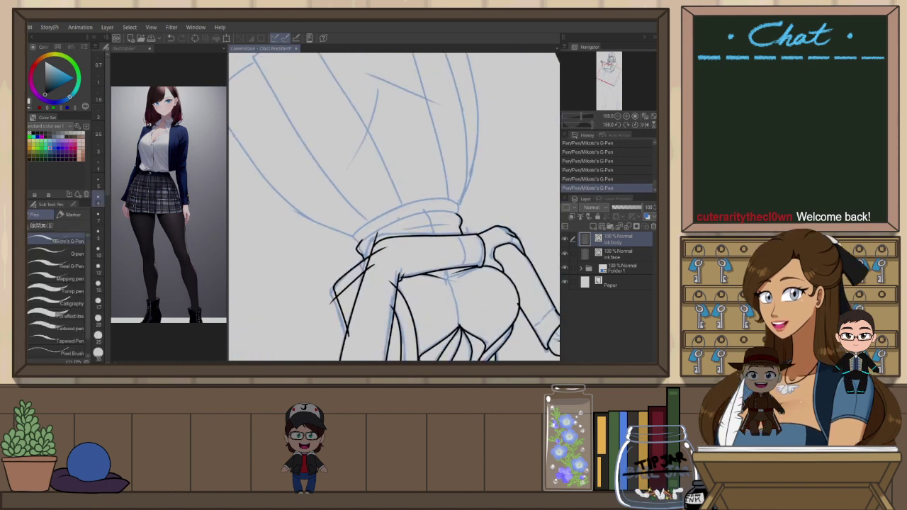
left_click_drag(469, 222, 453, 234)
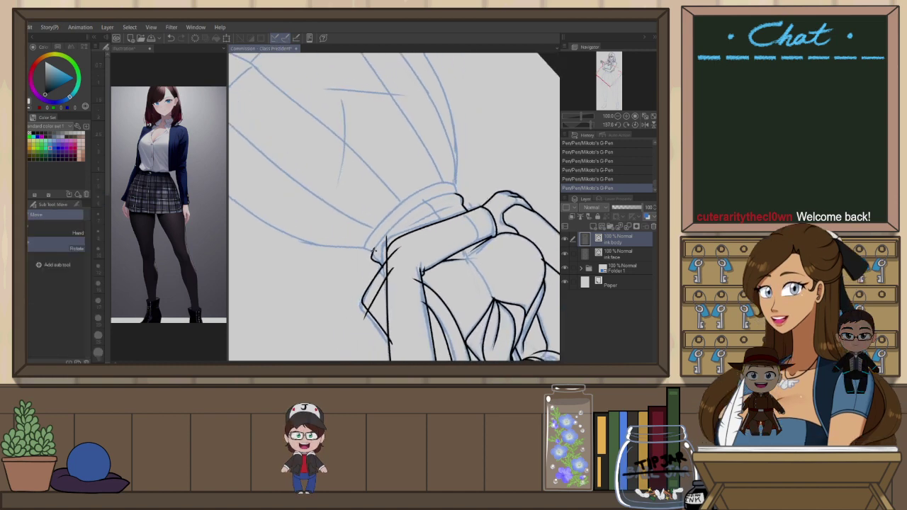
key("ctrl+z")
key("ctrl+y")
key("ctrl+z")
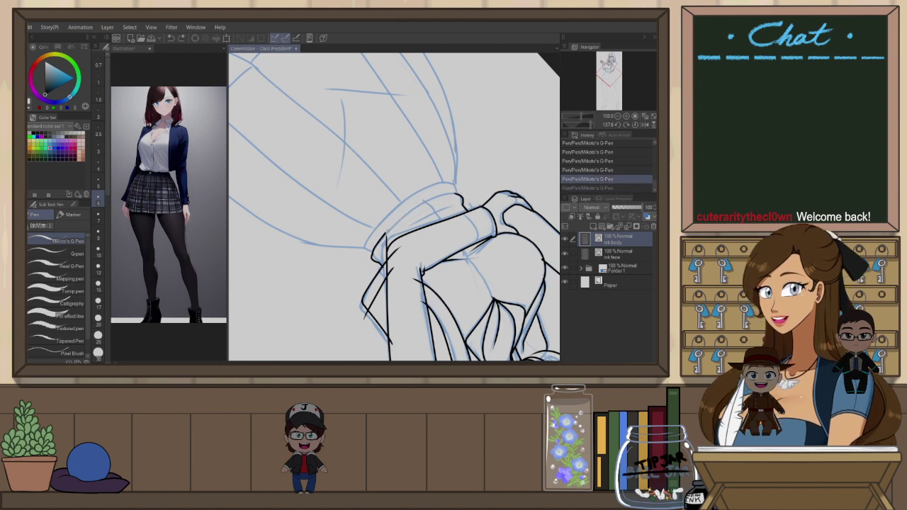
left_click_drag(376, 241, 464, 207)
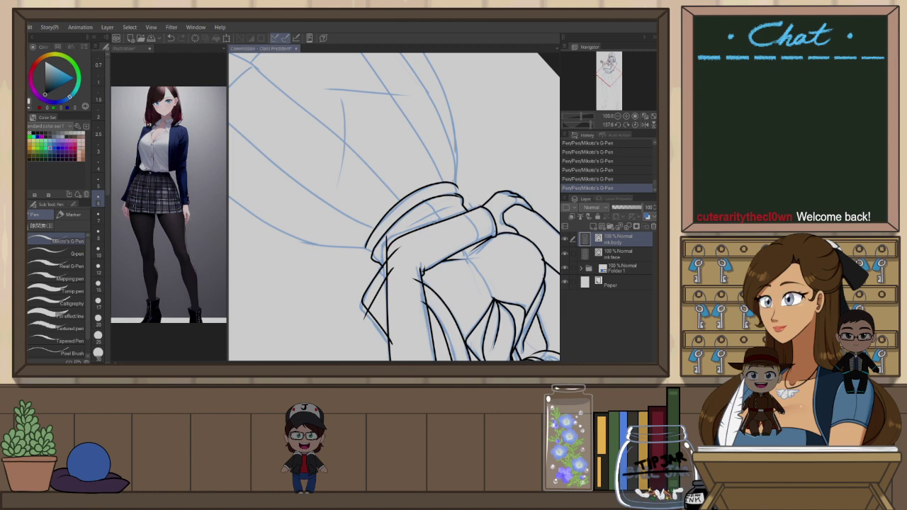
Reset the canvas rotation and nudge the vector end of the waistband line on the raised arm's side
key("ctrl+@")
key("o")
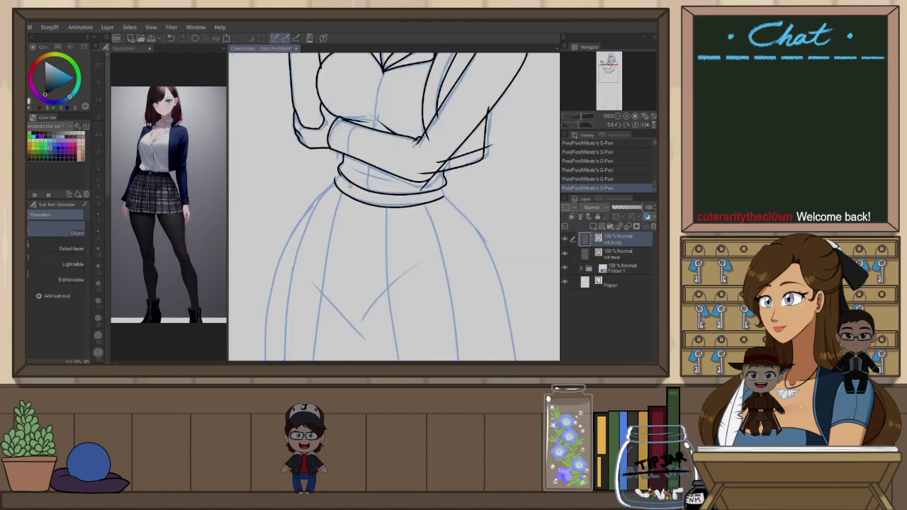
scroll(349, 185, "up", 4)
left_click(349, 183)
left_click_drag(295, 183, 287, 182)
left_click(366, 159)
scroll(400, 145, "down", 3)
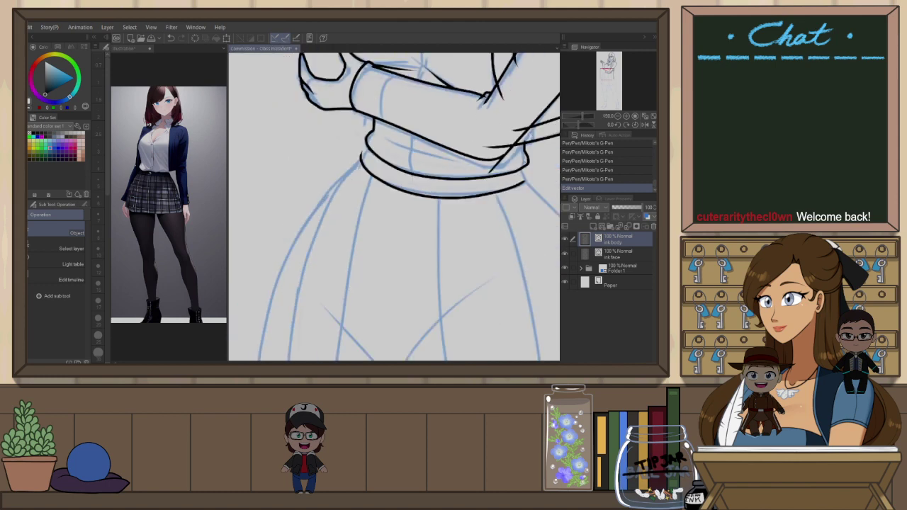
Ink the short end of the waistband on the raised arm's side, joining its upper and lower edges
key("p")
scroll(523, 174, "up", 3)
mouse_move(521, 163)
left_mouse_down()
mouse_move(527, 186)
mouse_move(518, 188)
left_mouse_up()
key("ctrl+z")
scroll(543, 164, "down", 3)
scroll(383, 153, "up", 3)
left_click_drag(384, 134, 367, 170)
key("ctrl+z")
left_click_drag(383, 130, 366, 176)
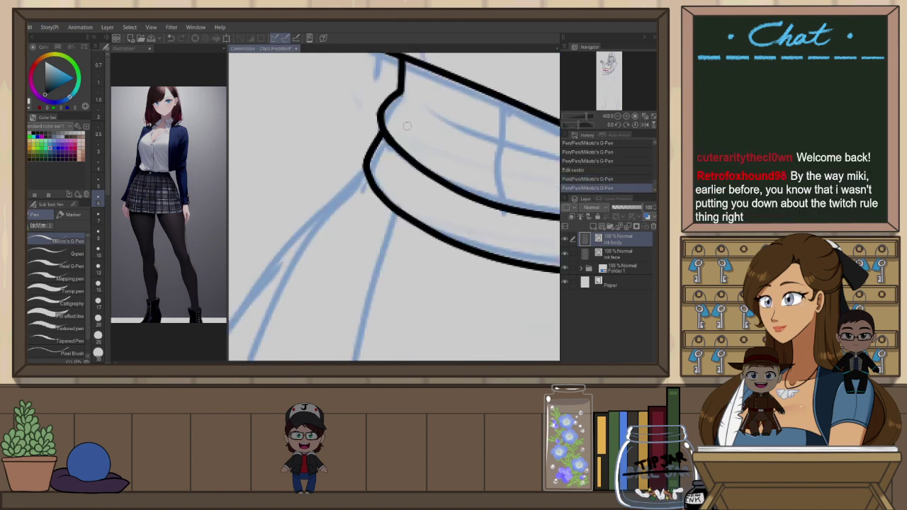
Ink the skirt's first long pleat line from the waistband past the hem, on the raised arm's side
scroll(407, 125, "down", 5)
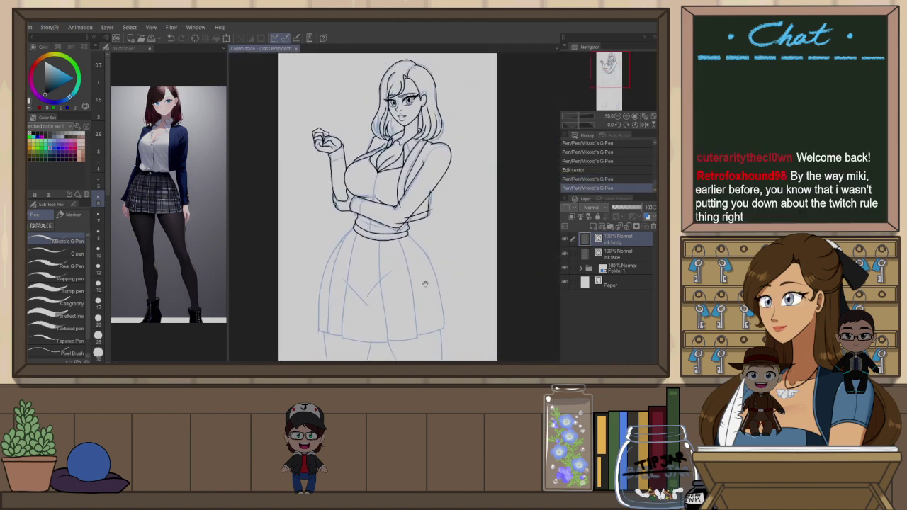
left_click_drag(426, 286, 419, 245)
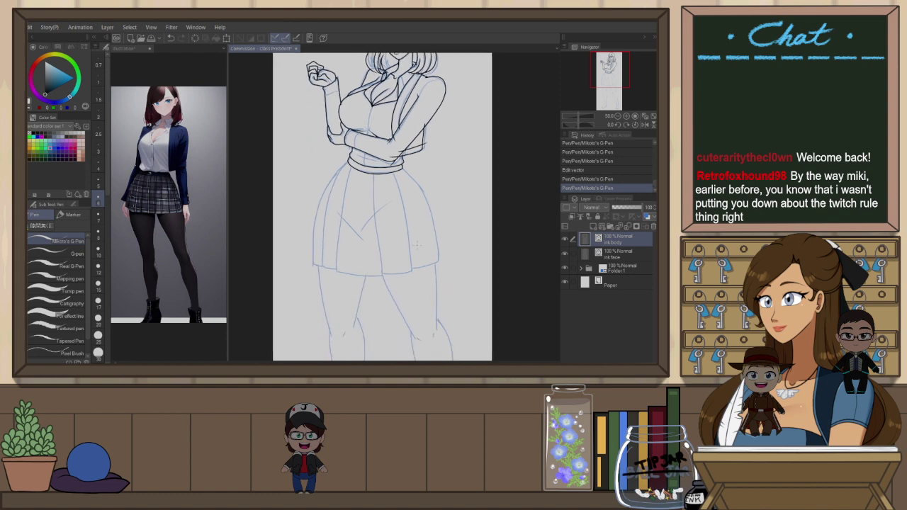
scroll(378, 297, "up", 1)
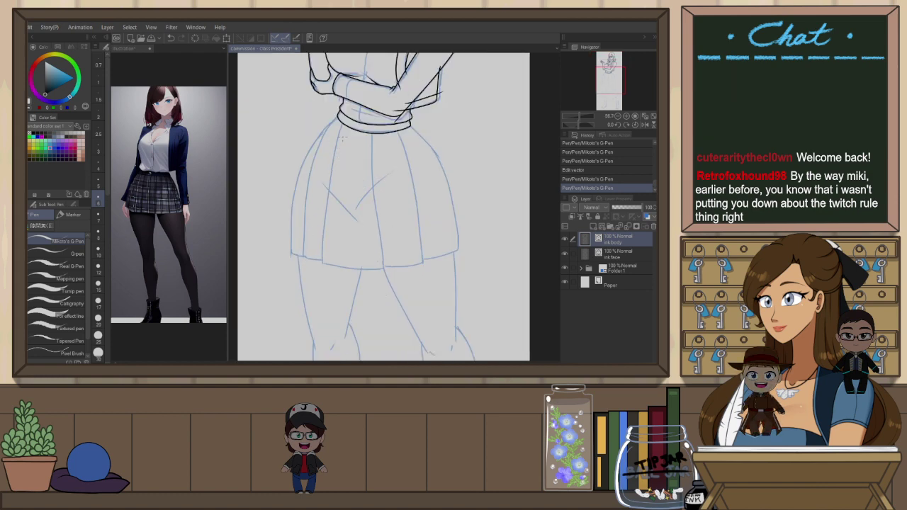
left_click_drag(339, 122, 322, 276)
key("ctrl+z")
left_click_drag(342, 125, 328, 275)
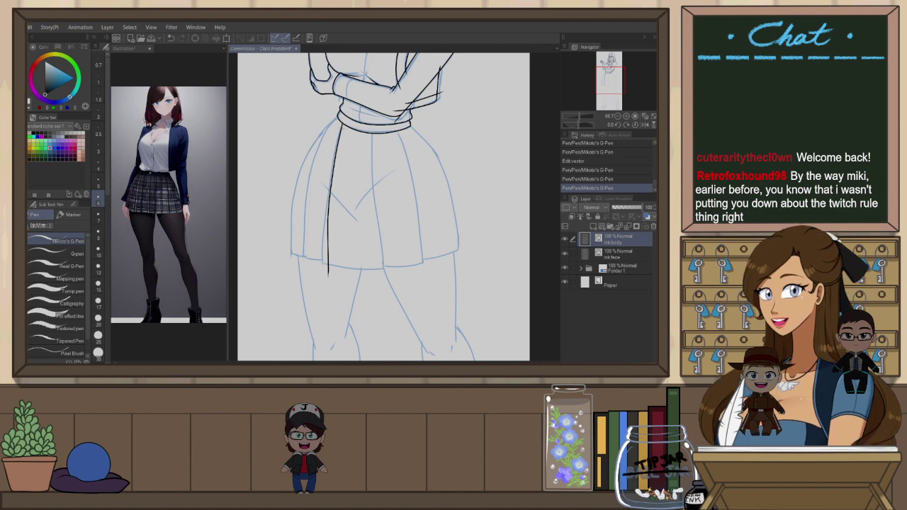
key("ctrl+z")
left_click_drag(326, 135, 304, 287)
key("ctrl+z")
key("ctrl+z")
left_click_drag(324, 134, 304, 287)
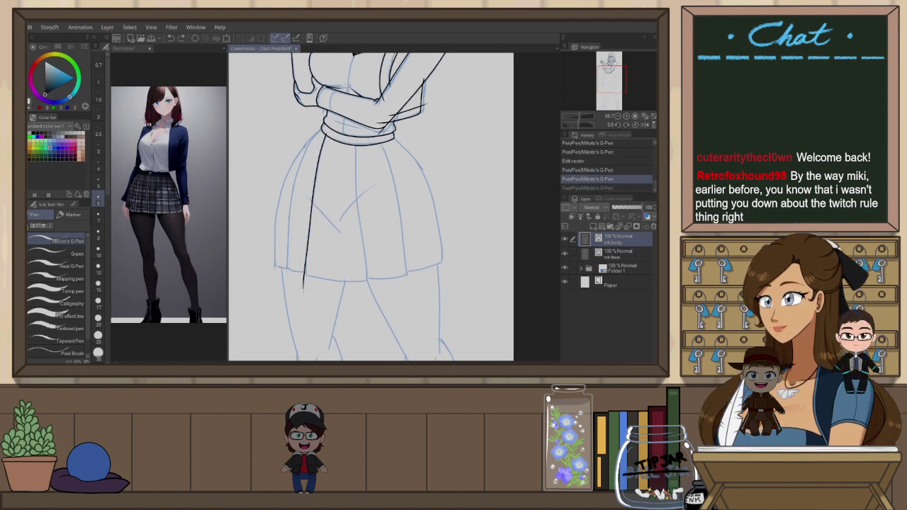
Mirror the view and ink the skirt's central pleat, the next pleat and the outer edge on the folded arm's side
key("h")
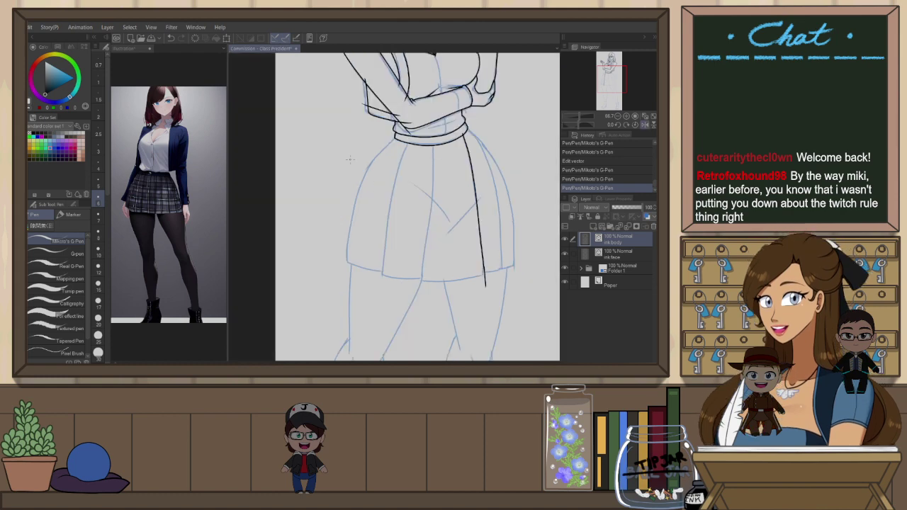
left_click_drag(502, 244, 450, 234)
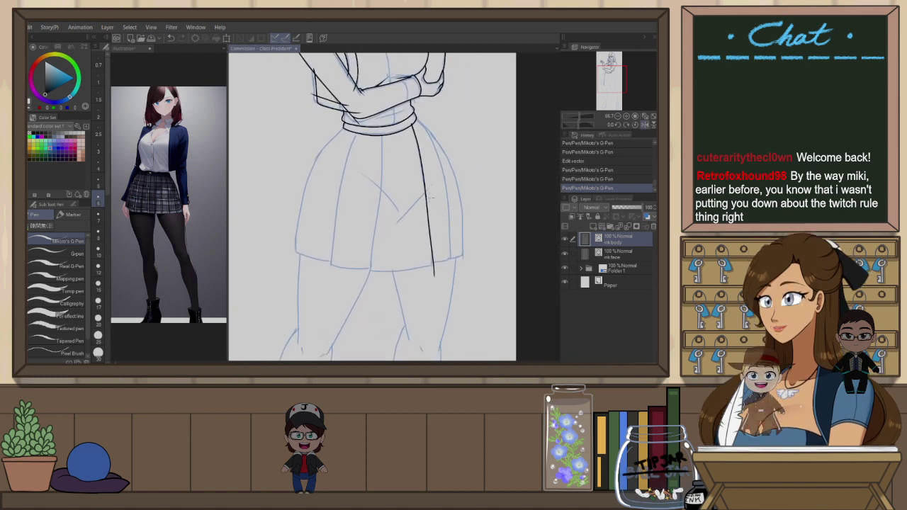
left_click_drag(382, 132, 367, 259)
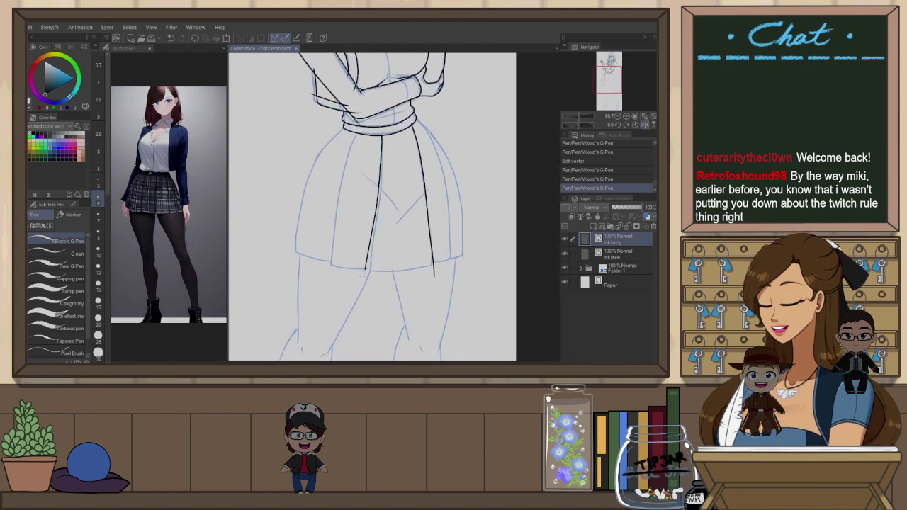
key("ctrl+z")
key("ctrl+y")
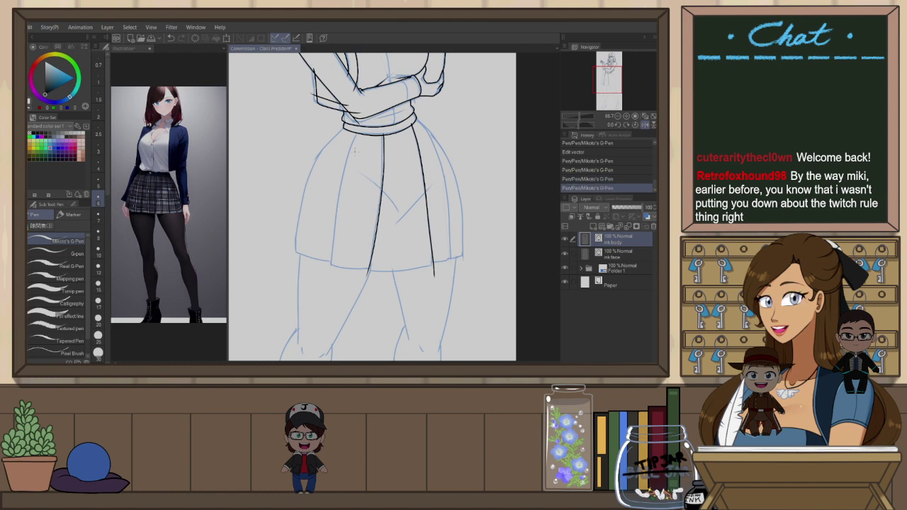
left_click_drag(348, 138, 335, 287)
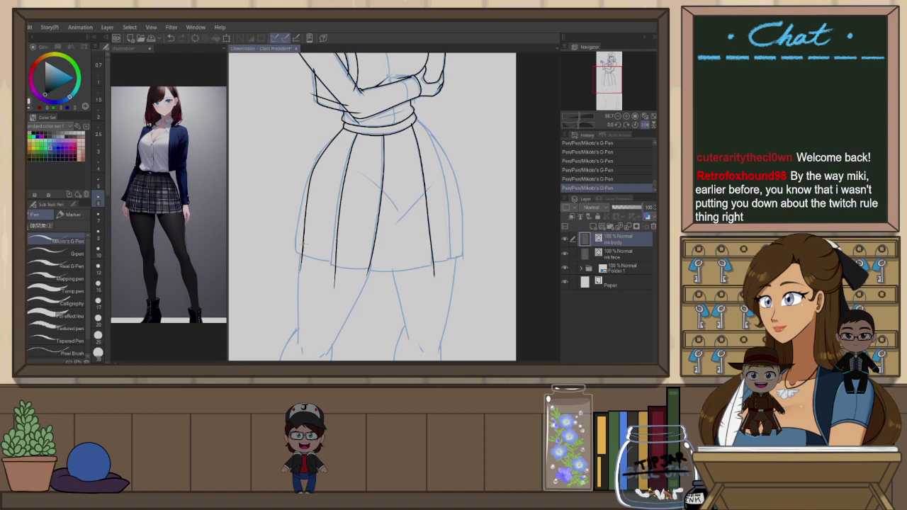
Unmirror the view and ink the remaining pleat and the outer edge of the skirt on the raised arm's side
scroll(303, 241, "up", 2)
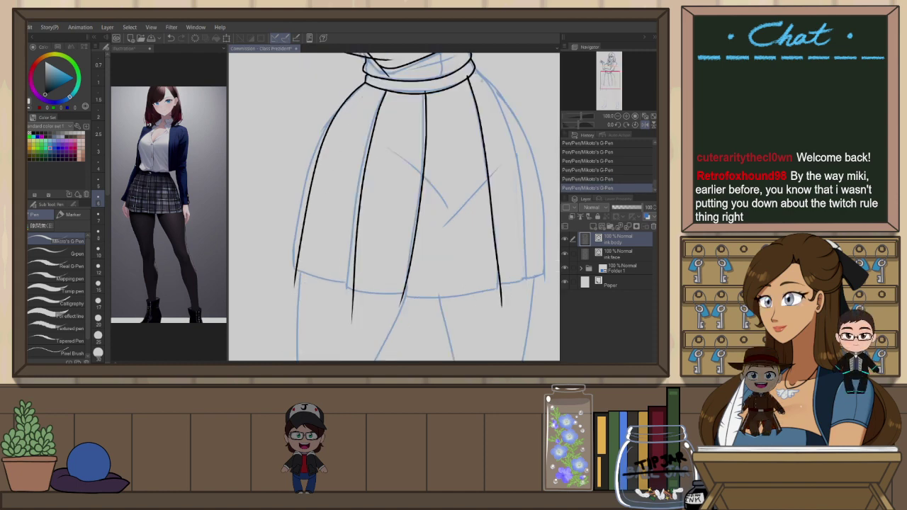
key("h")
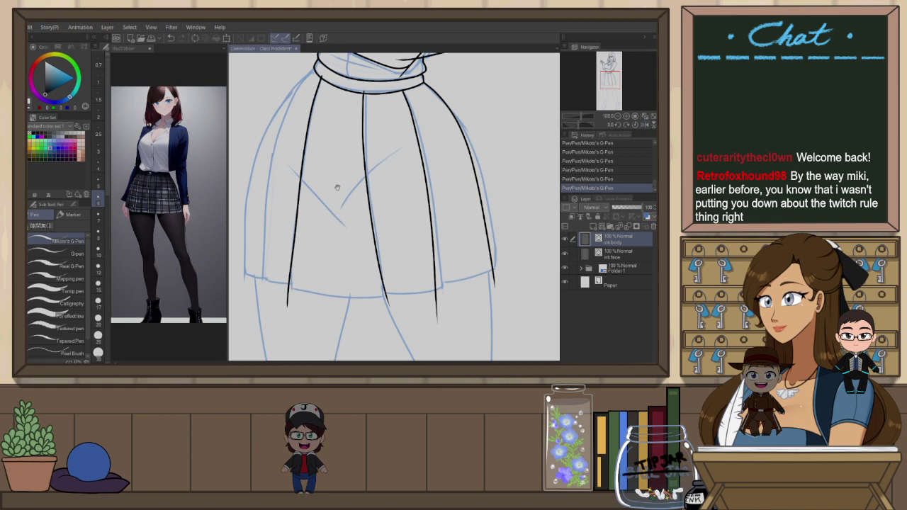
left_click_drag(352, 182, 409, 198)
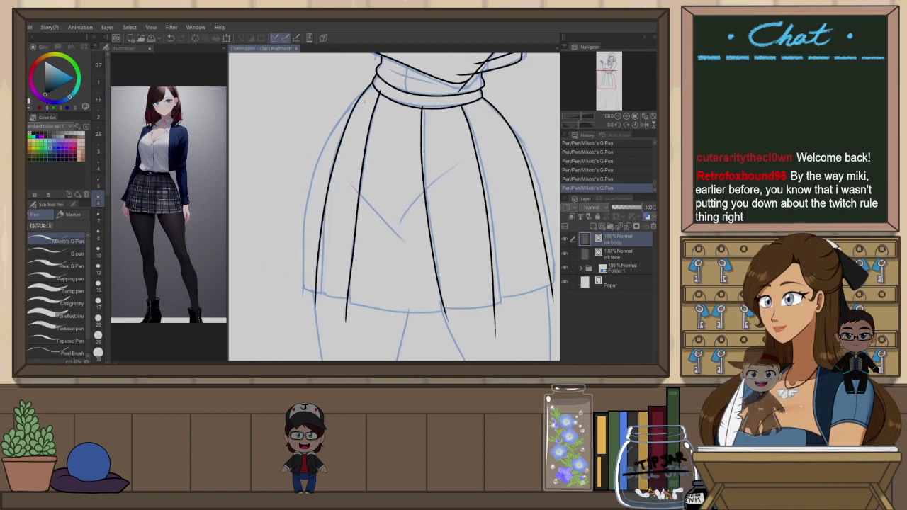
left_click_drag(374, 83, 302, 268)
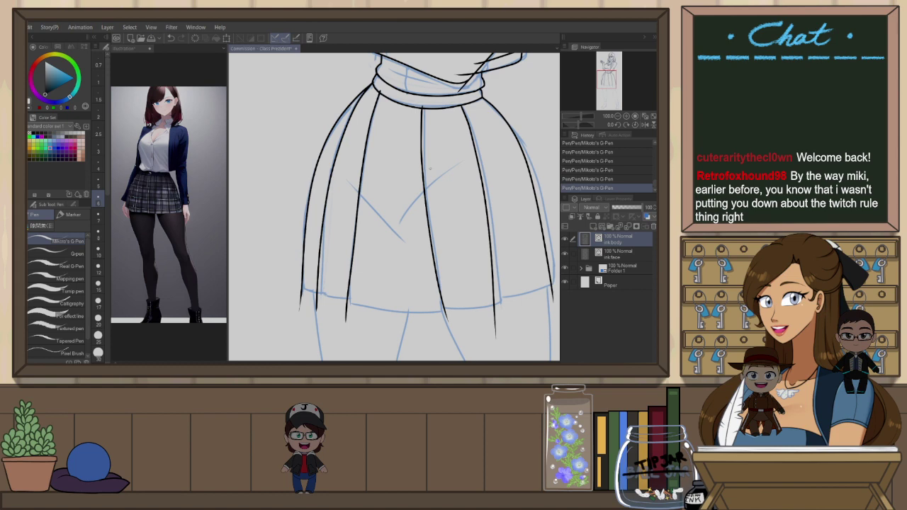
Ink the small jacket corner showing below the raised arm's elbow beside the waist, retrying its short strokes
scroll(461, 170, "down", 2)
left_click_drag(516, 185, 430, 273)
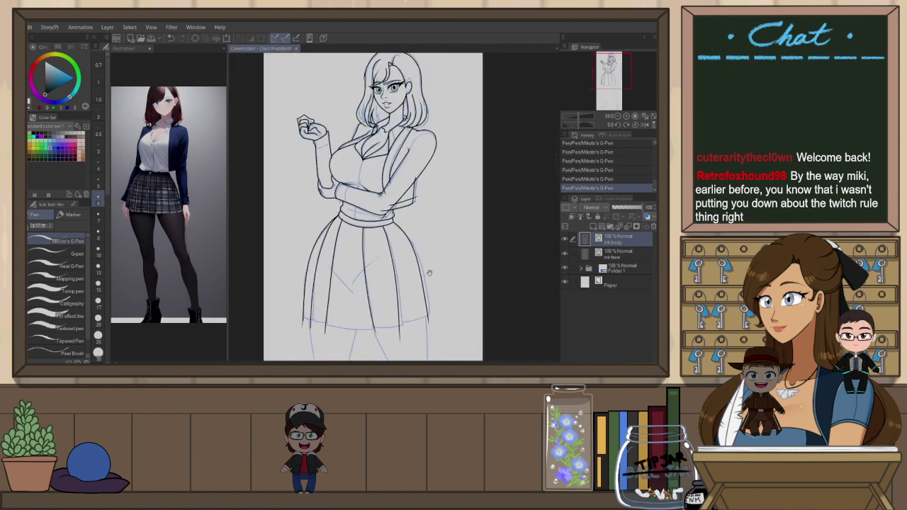
scroll(432, 251, "up", 3)
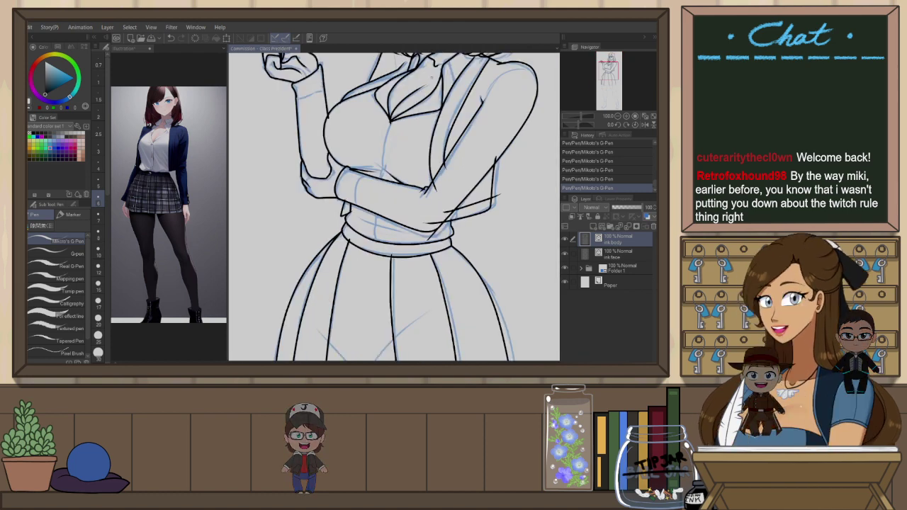
key("ctrl+z")
left_click_drag(343, 201, 349, 210)
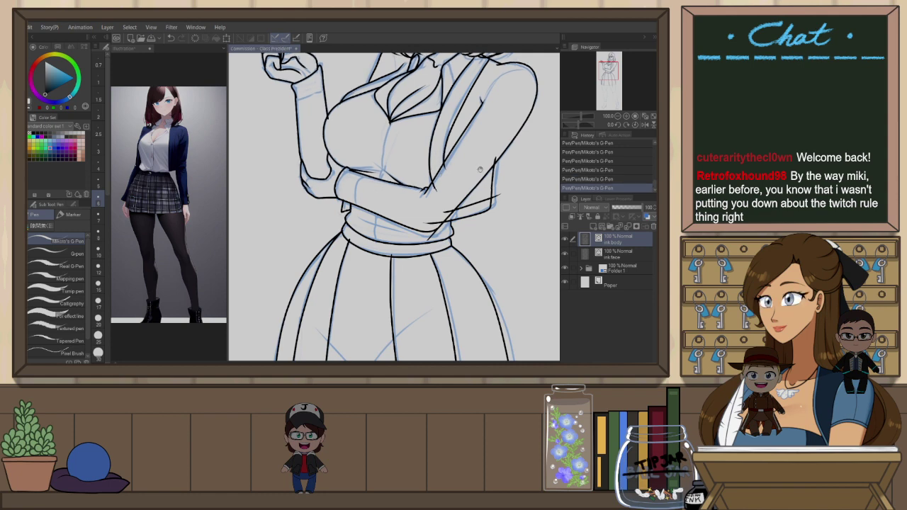
left_click_drag(480, 165, 454, 246)
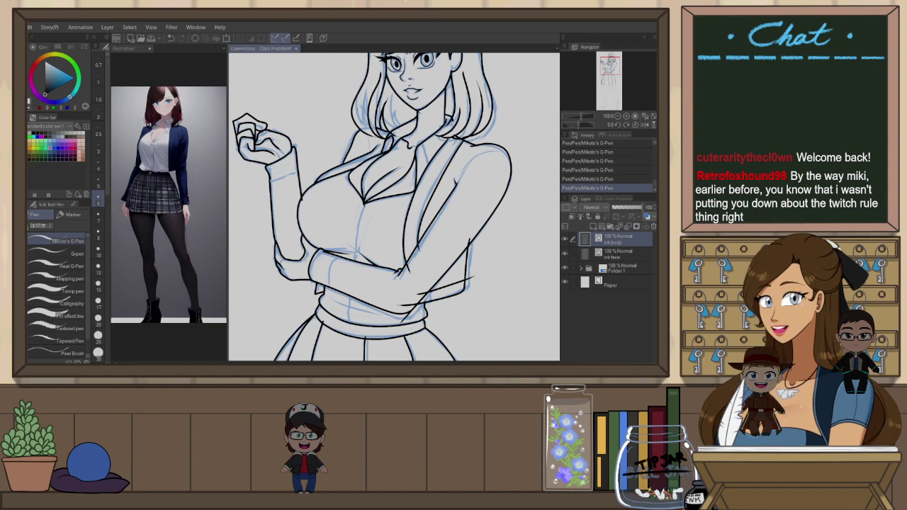
scroll(305, 262, "up", 1)
mouse_move(326, 314)
left_mouse_down()
mouse_move(349, 224)
mouse_move(340, 258)
left_mouse_up()
key("ctrl+z")
mouse_move(342, 221)
left_mouse_down()
mouse_move(343, 258)
mouse_move(339, 222)
left_mouse_up()
key("ctrl+z")
key("ctrl+z")
scroll(417, 209, "down", 2)
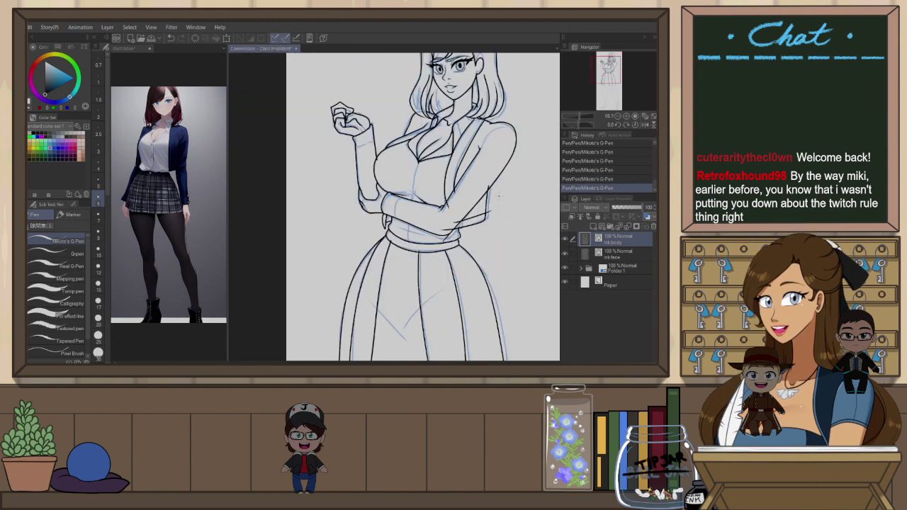
Select the inked strokes of the jacket corner beside the folded arm's elbow and adjust them slightly as vector objects
scroll(499, 193, "down", 2)
scroll(511, 214, "up", 4)
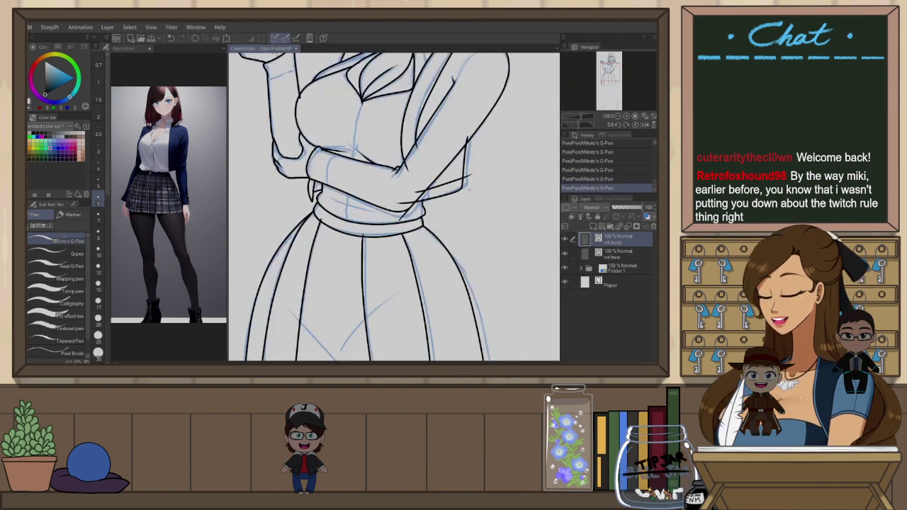
key("o")
left_click(461, 186)
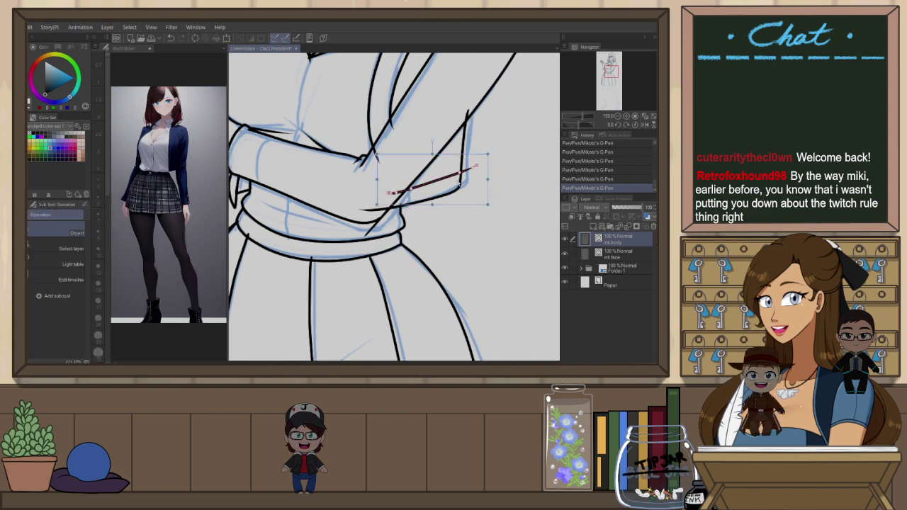
left_click(468, 135, "shift")
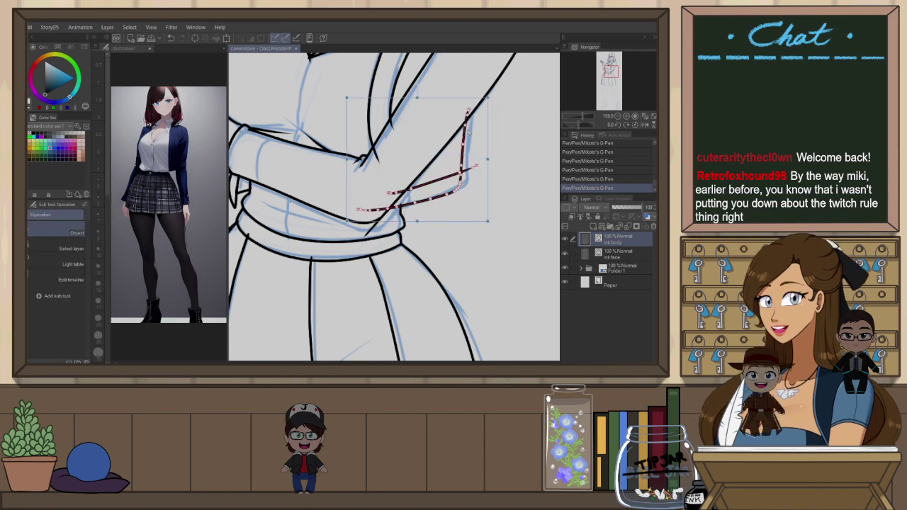
mouse_move(494, 154)
left_mouse_down()
mouse_move(489, 186)
mouse_move(499, 191)
left_mouse_up()
left_click(527, 177)
scroll(505, 168, "down", 5)
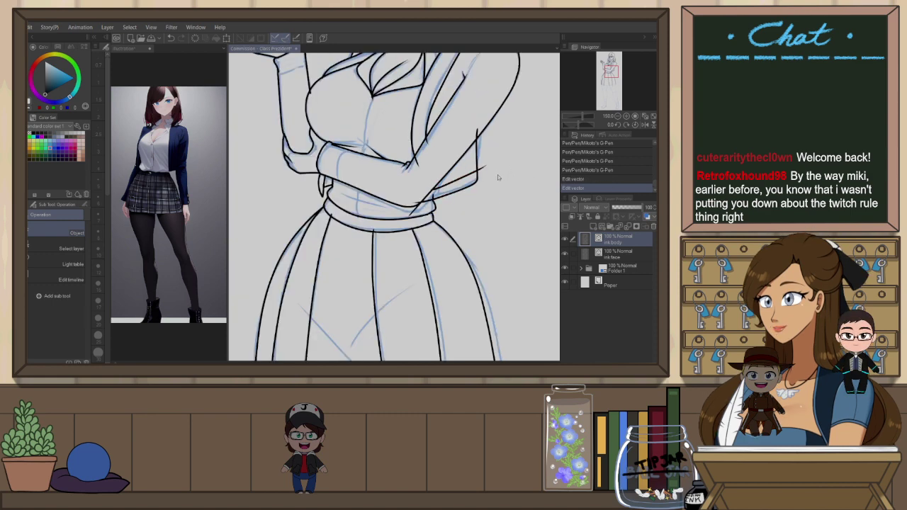
Ink the skirt's hem from the front panel to the outer edge on the folded arm's side, stepping it at the pleats
left_click_drag(508, 219, 487, 249)
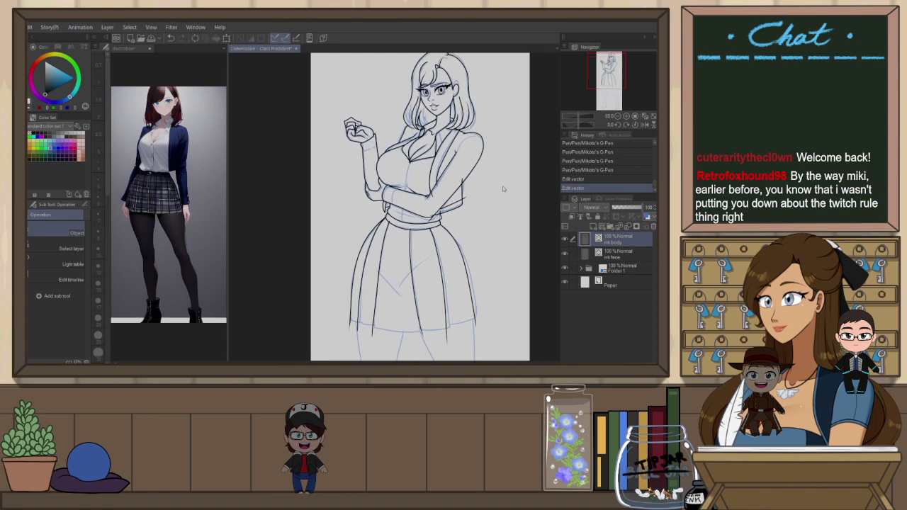
left_click_drag(481, 290, 472, 174)
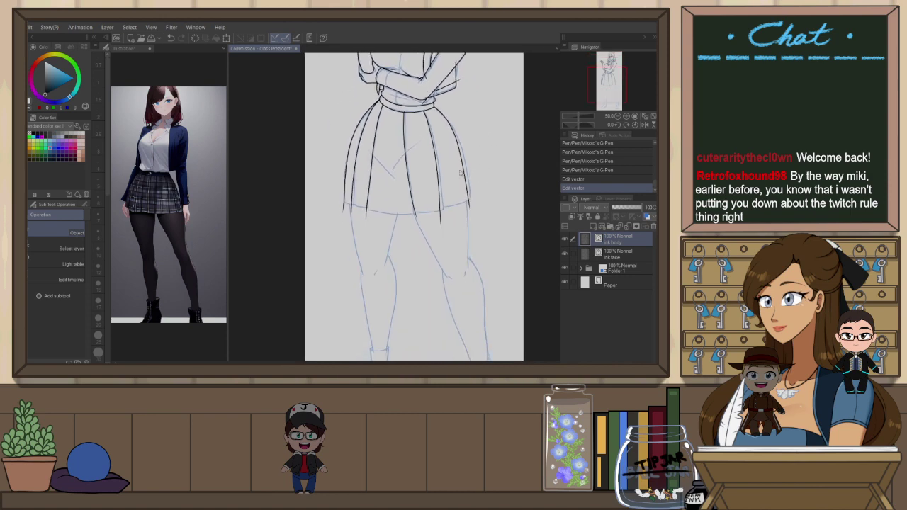
scroll(428, 196, "up", 3)
key("p")
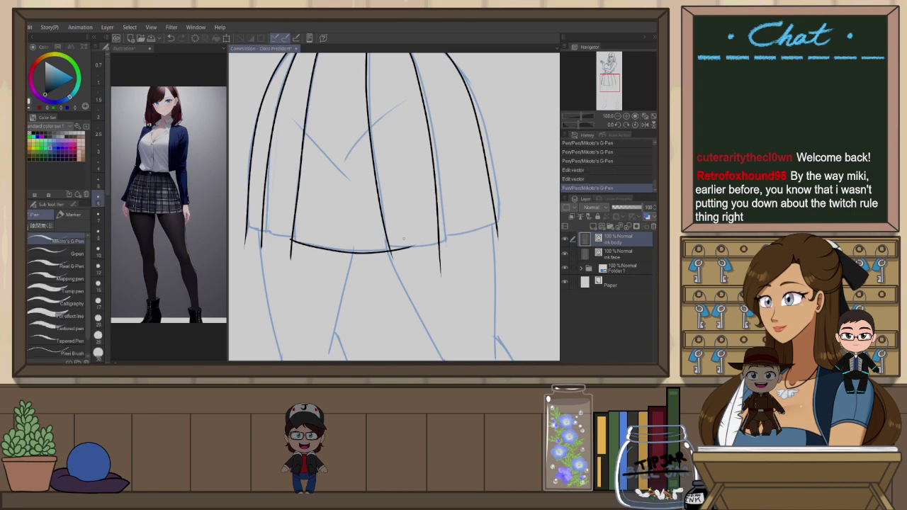
left_click_drag(438, 236, 508, 217)
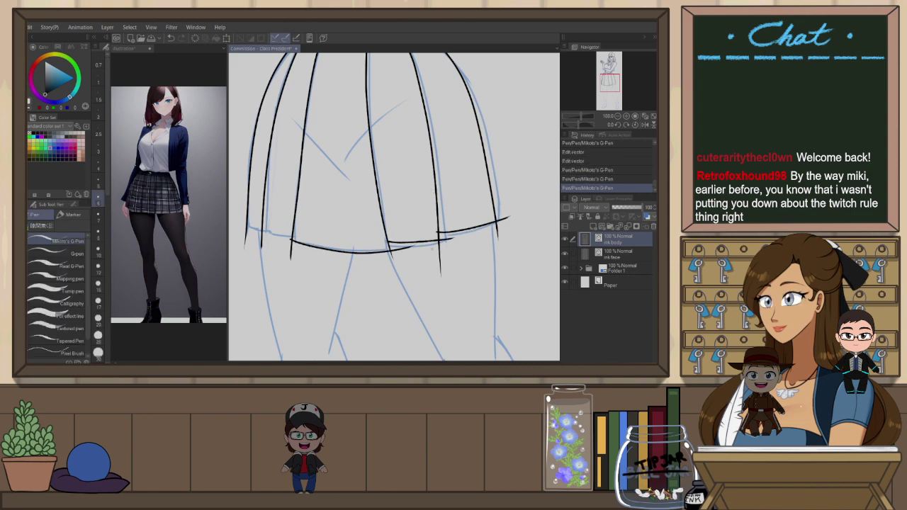
key("ctrl+z")
key("ctrl+z")
key("ctrl+y")
key("ctrl+y")
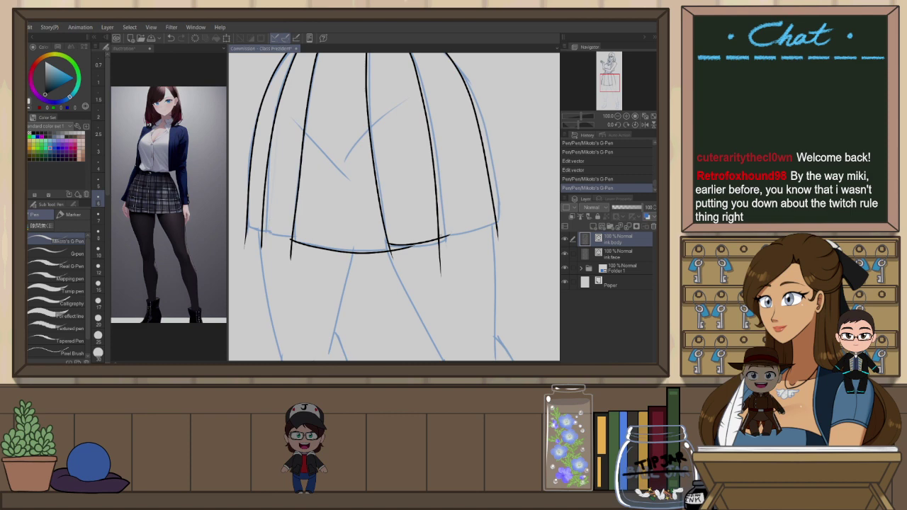
left_click_drag(477, 231, 550, 227)
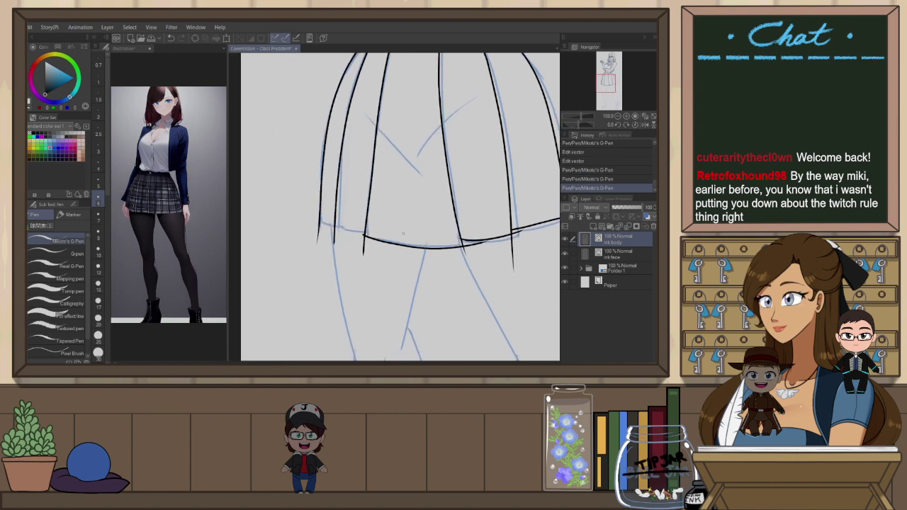
Mirror the view and ink the remaining hem segments of the skirt on the raised arm's side
scroll(433, 233, "right", 3)
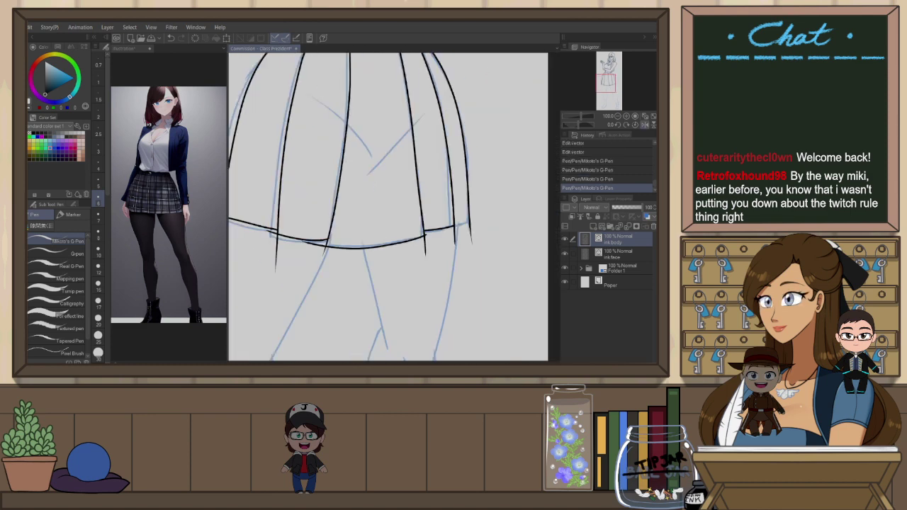
mouse_move(453, 226)
left_mouse_down()
mouse_move(474, 218)
mouse_move(509, 241)
mouse_move(476, 291)
left_mouse_up()
scroll(481, 218, "down", 3)
left_click_drag(394, 275, 434, 234)
scroll(432, 231, "up", 2)
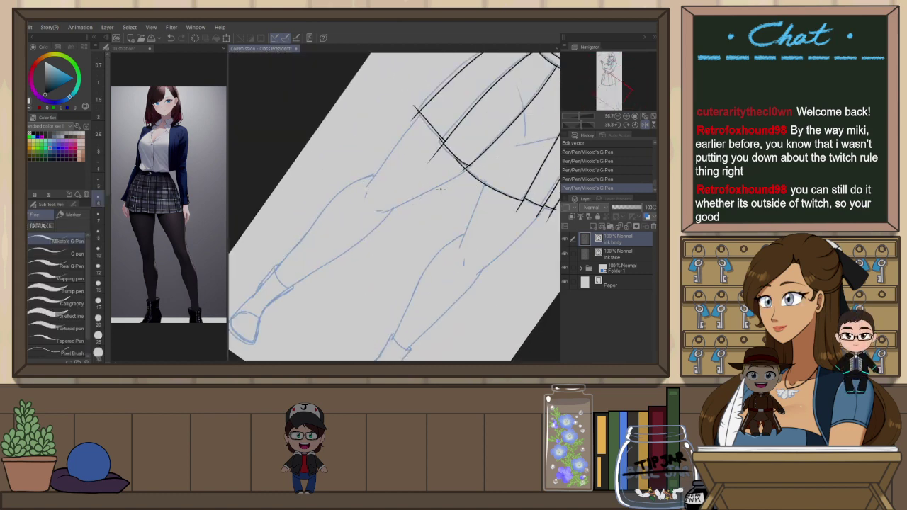
scroll(434, 221, "down", 2)
key("ctrl+at")
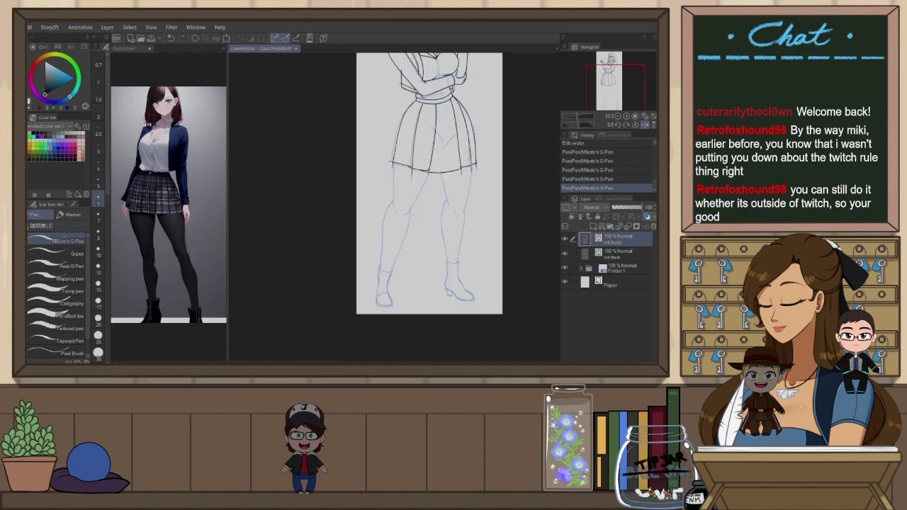
Unmirror the view and push the skirt's outer edge on the folded arm's side outward with Pinch vector line
scroll(475, 121, "up", 2)
key("h")
key("y")
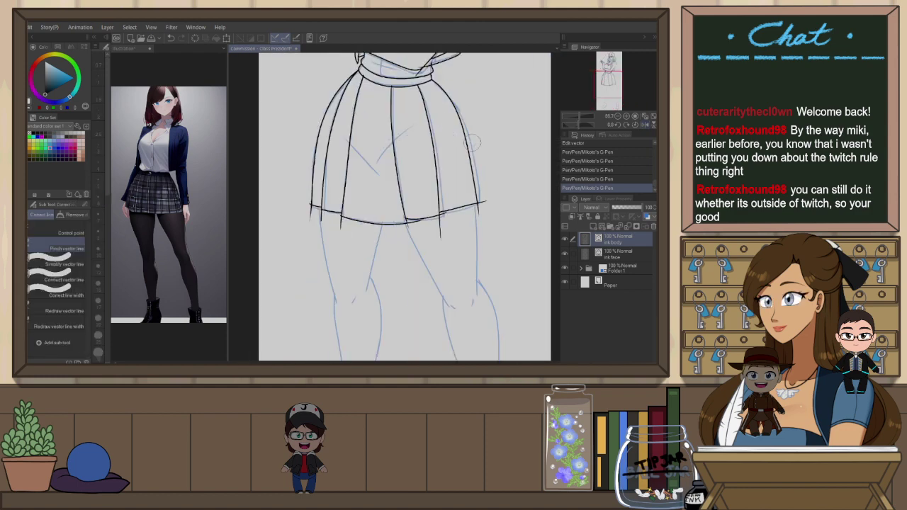
left_click_drag(468, 150, 474, 153)
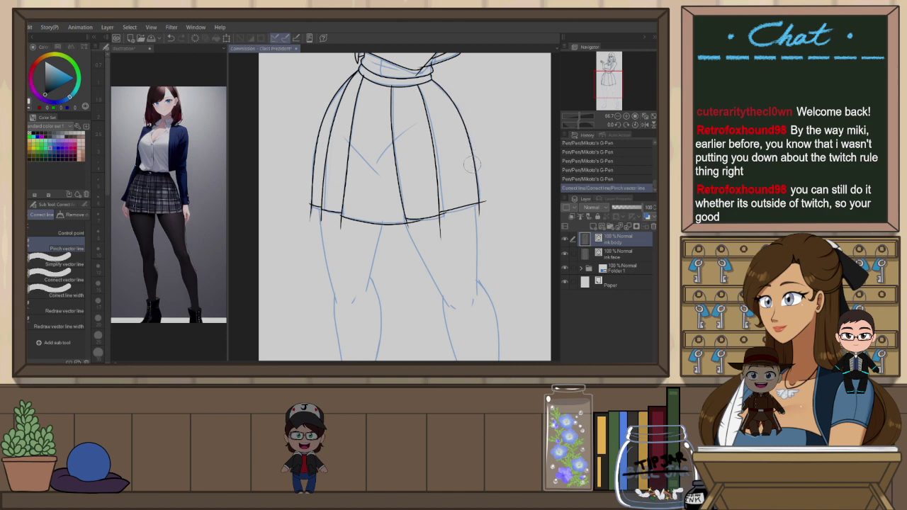
Select all the skirt's pleat, edge and hem strokes together and shorten the skirt slightly by scaling them upward from the hem
key("o")
left_click(475, 160)
left_click(468, 207, "shift")
left_click(438, 204, "shift")
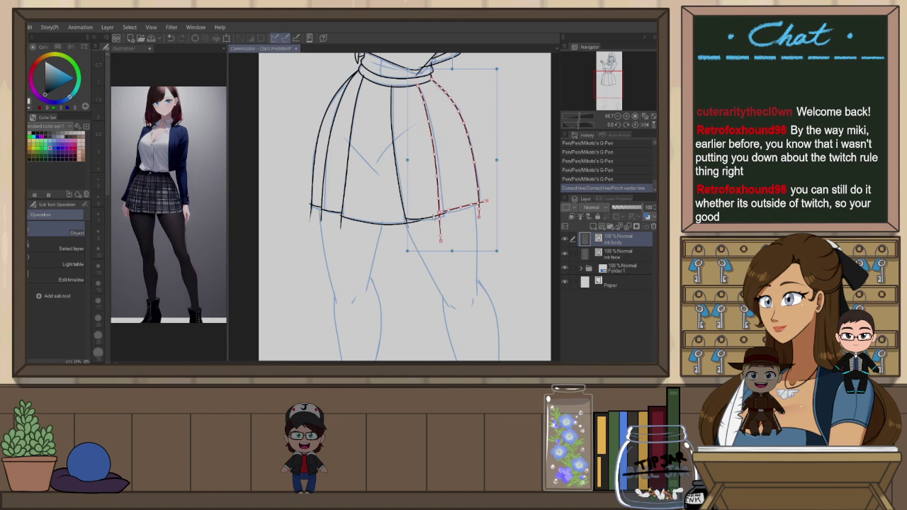
left_click(407, 220, "shift")
left_click(394, 224, "shift")
left_click(347, 197, "shift")
left_click(320, 179, "shift")
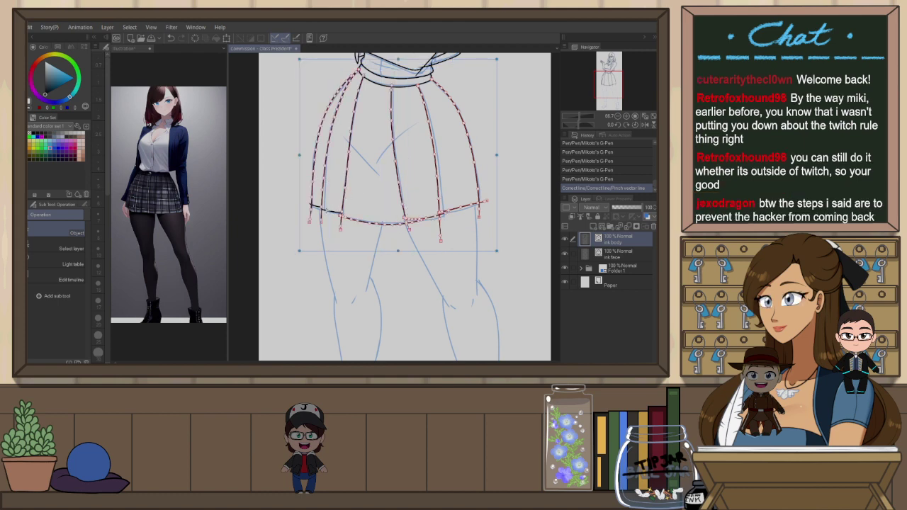
left_click(330, 201, "shift")
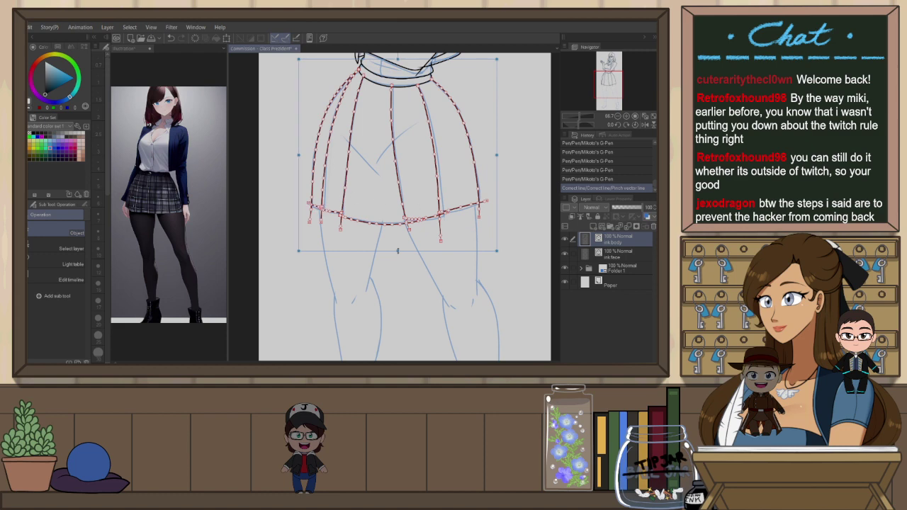
left_click_drag(397, 251, 402, 238)
left_click(477, 157)
scroll(480, 191, "down", 3)
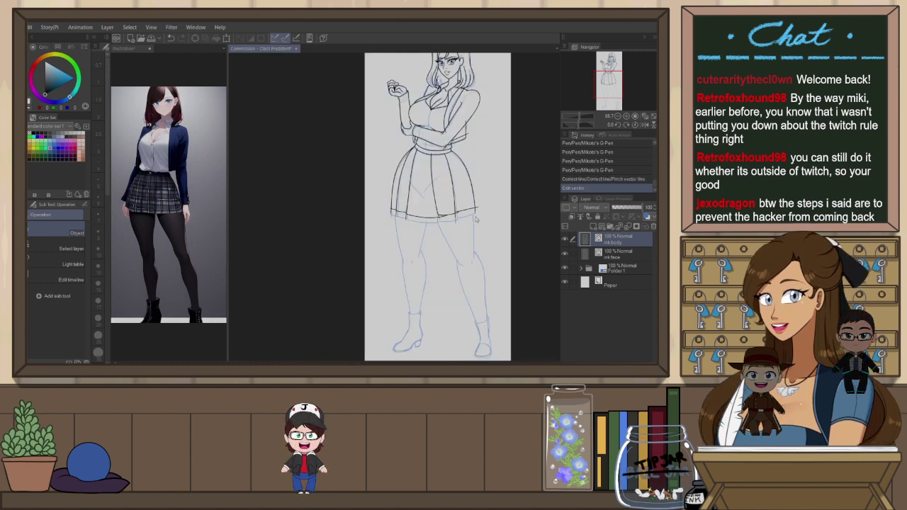
Mirror and rotate the view, and ink the thigh lines of the leg on the folded arm's side down to the knee
key("h")
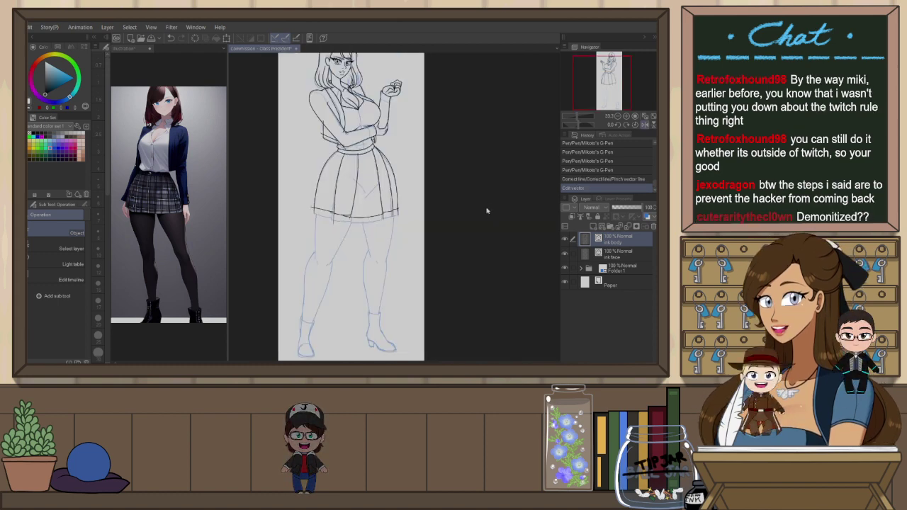
key("r")
left_click_drag(435, 206, 456, 119)
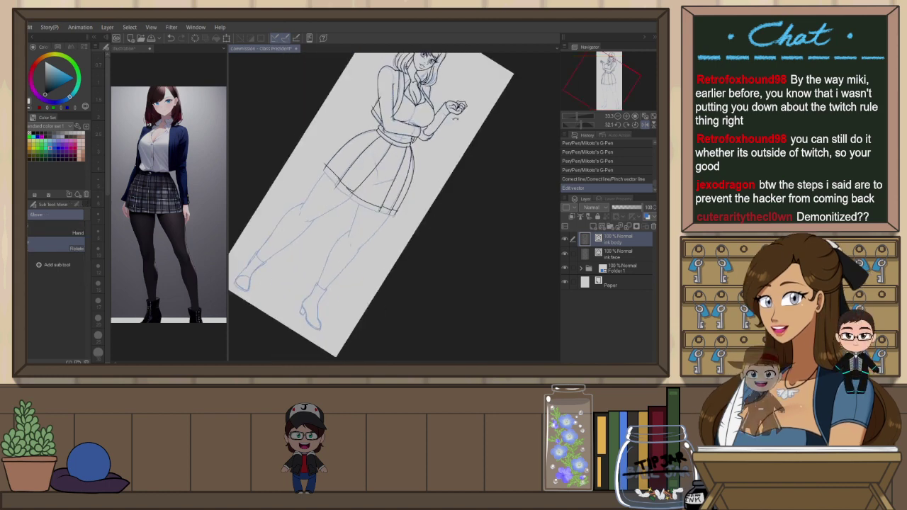
scroll(423, 150, "up", 2)
left_click_drag(292, 272, 457, 170)
key("p")
left_click_drag(394, 83, 347, 172)
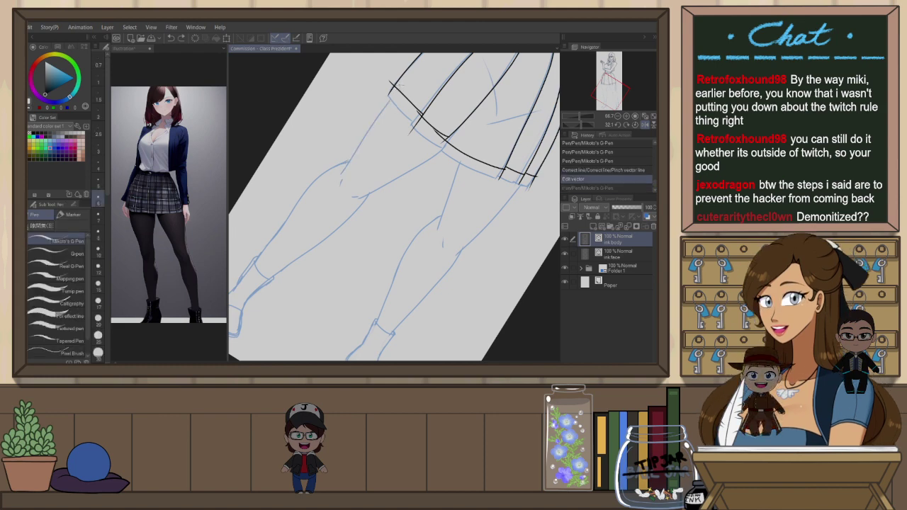
key("ctrl+z")
mouse_move(399, 83)
left_mouse_down()
mouse_move(345, 174)
mouse_move(457, 140)
mouse_move(439, 229)
left_mouse_up()
key("ctrl+z")
Ink the thigh lines of the leg on the raised arm's side from the hem to the knee, retrying the outer stroke
left_click_drag(509, 211, 448, 200)
left_click_drag(468, 158, 391, 253)
key("ctrl+z")
left_click_drag(466, 174, 397, 240)
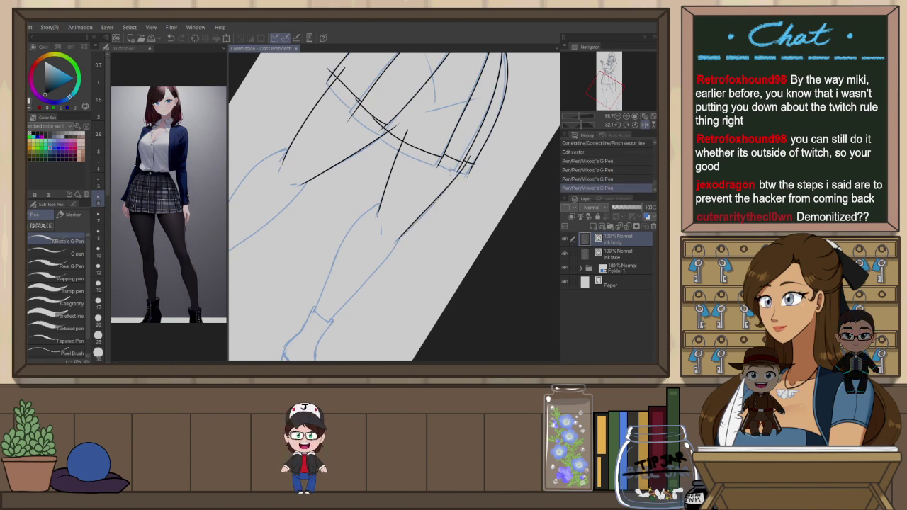
key("ctrl+@")
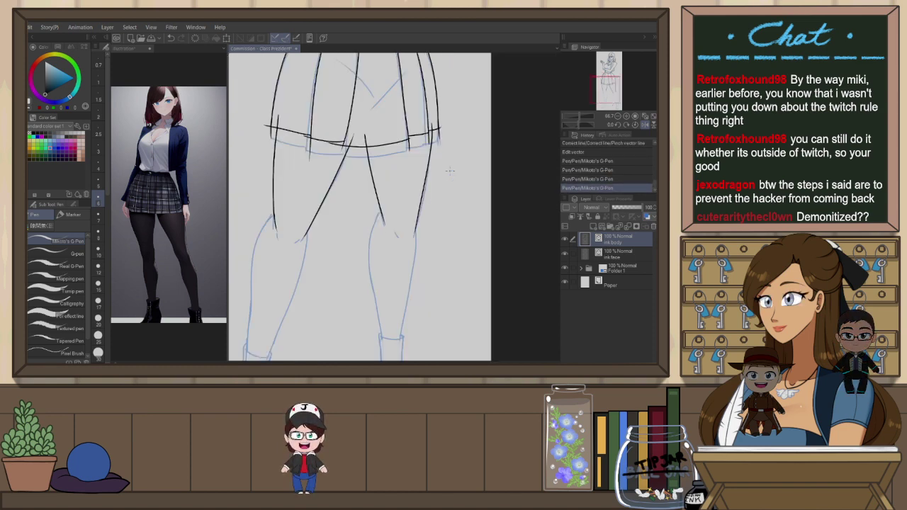
Ink the outer calf line of the leg on the folded arm's side from the knee into the boot, retrying the stroke
scroll(450, 171, "down", 2)
scroll(330, 243, "up", 2)
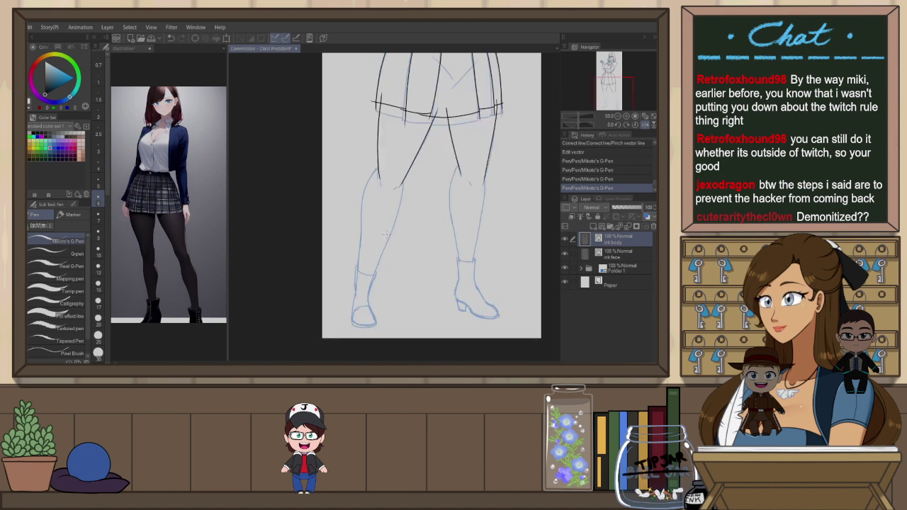
mouse_move(376, 146)
left_mouse_down()
mouse_move(350, 304)
mouse_move(360, 178)
mouse_move(351, 294)
left_mouse_up()
key("ctrl+z")
key("ctrl+z")
key("ctrl+z")
left_click_drag(376, 147, 350, 298)
key("ctrl+z")
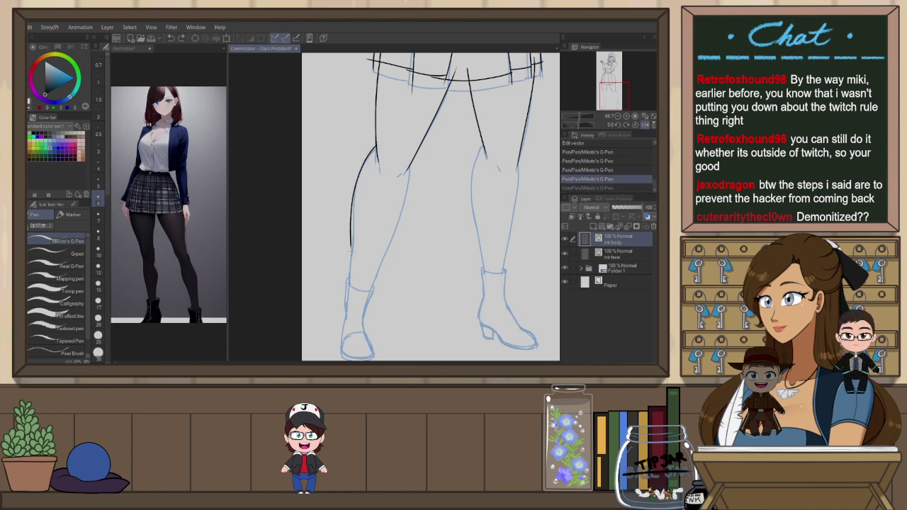
key("ctrl+y")
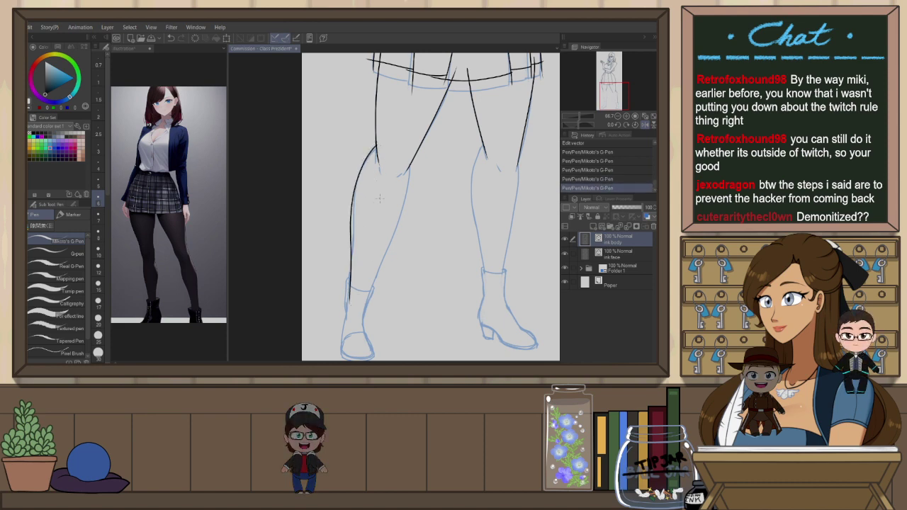
Refine that outer calf line with Pinch vector line and ink the same leg's inner calf line from knee to boot
key("y")
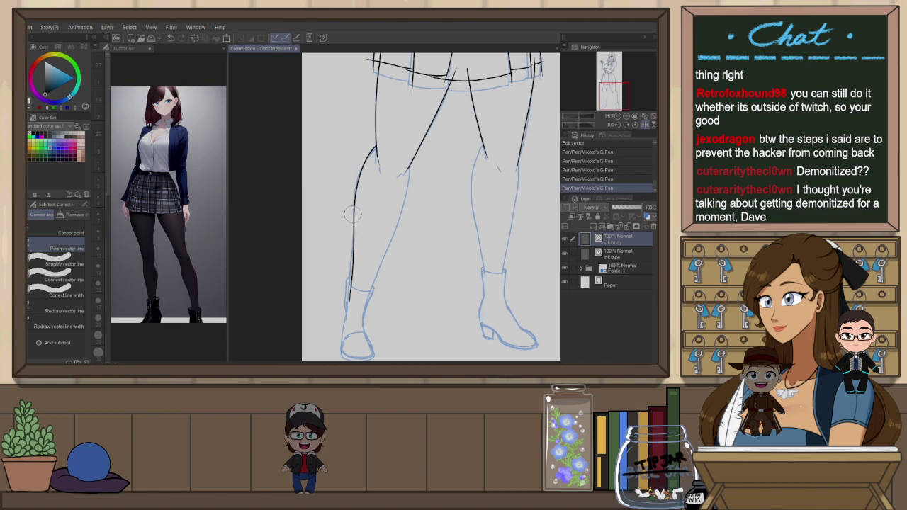
key("r")
left_click_drag(476, 170, 431, 254)
key("p")
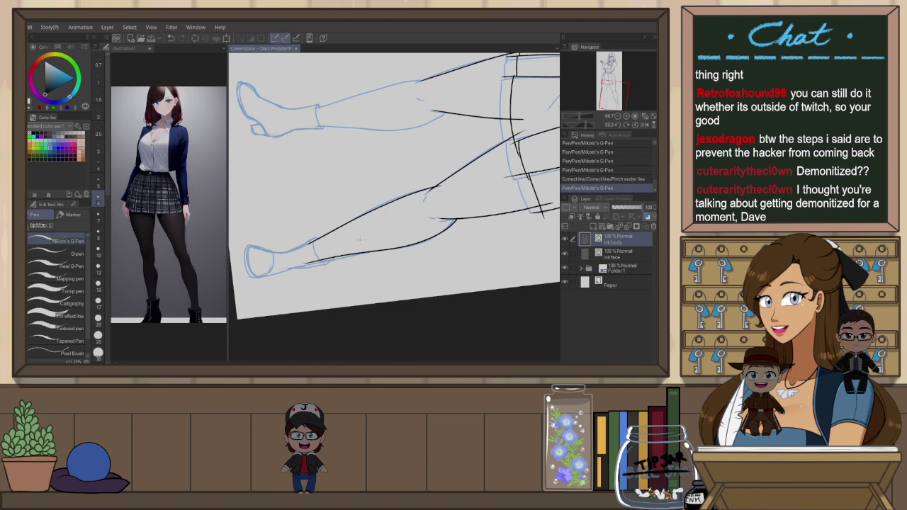
Unmirror the view and ink the inner calf line of the leg on the raised arm's side from knee to boot
key("ctrl+at")
left_click_drag(313, 156, 308, 270)
key("ctrl+z")
mouse_move(306, 146)
left_mouse_down()
mouse_move(319, 180)
mouse_move(297, 305)
left_mouse_up()
key("ctrl+z")
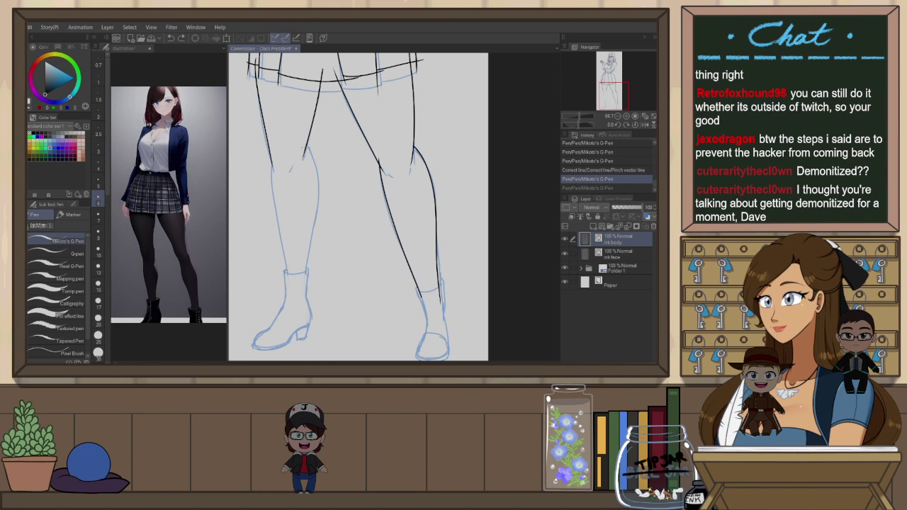
key("ctrl+y")
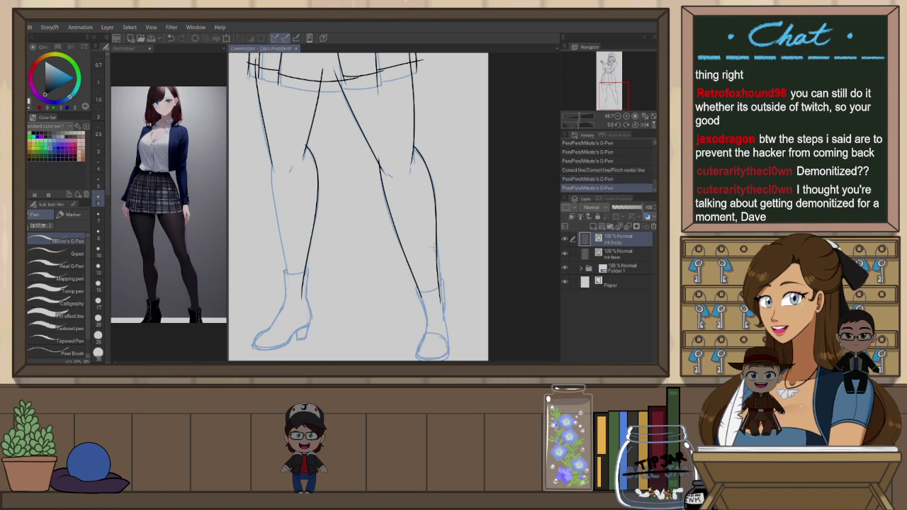
Check the legs mirrored, rotate the view and ink the outer calf line on the raised arm's side from knee to boot
key("h")
left_click_drag(521, 219, 427, 217)
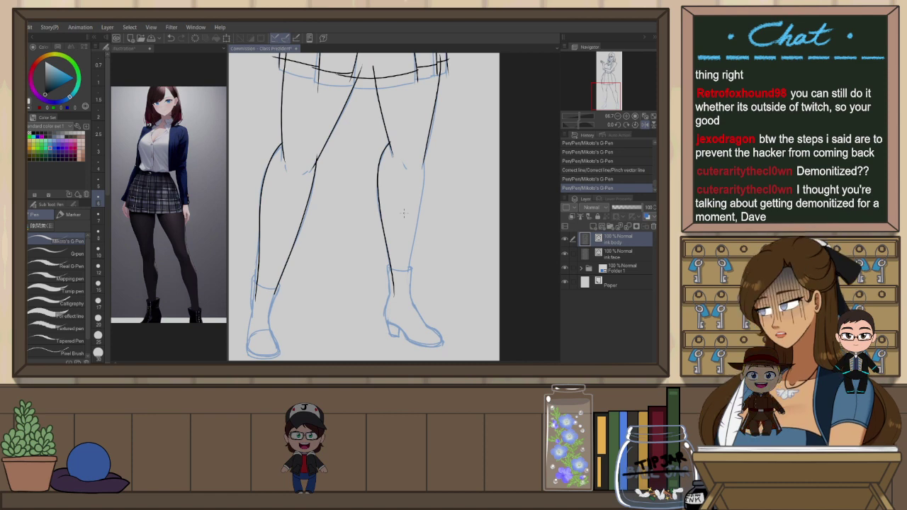
key("h")
left_click_drag(383, 259, 386, 288)
key("shift+space")
mouse_move(384, 175)
left_mouse_down()
mouse_move(410, 177)
mouse_move(376, 190)
mouse_move(324, 262)
left_mouse_up()
key("ctrl+z")
key("ctrl+z")
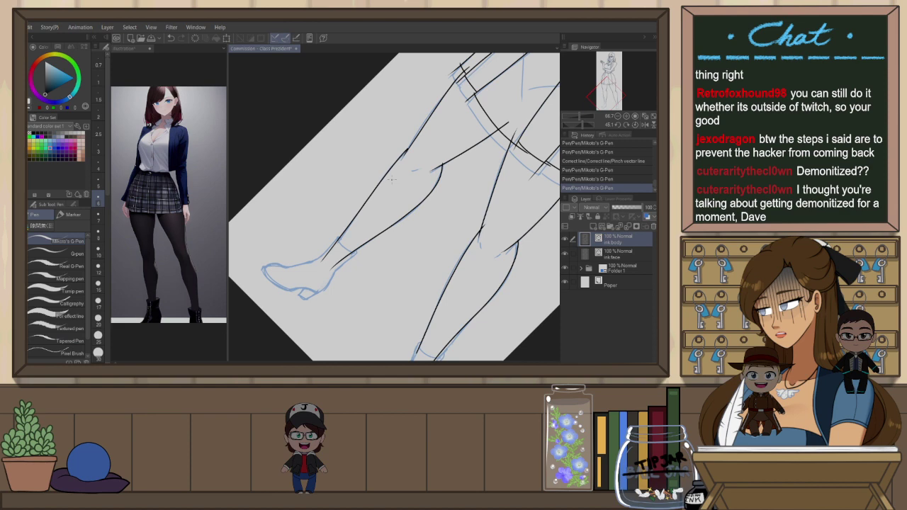
key("ctrl+at")
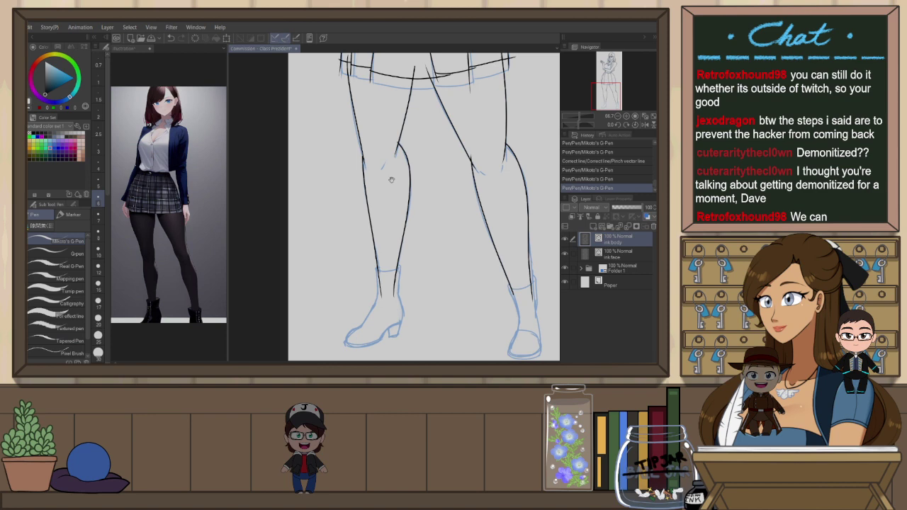
left_click_drag(470, 204, 413, 192)
left_click_drag(498, 187, 490, 225)
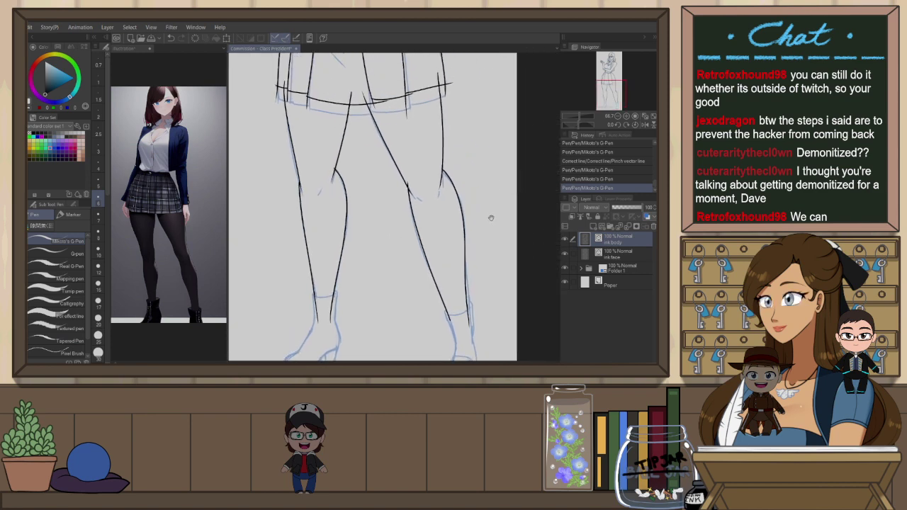
Ink the cuff of the side-view boot and the start of its back shaft line over the blue sketch
left_click_drag(469, 173, 461, 250)
left_click_drag(460, 283, 431, 205)
scroll(332, 200, "up", 4)
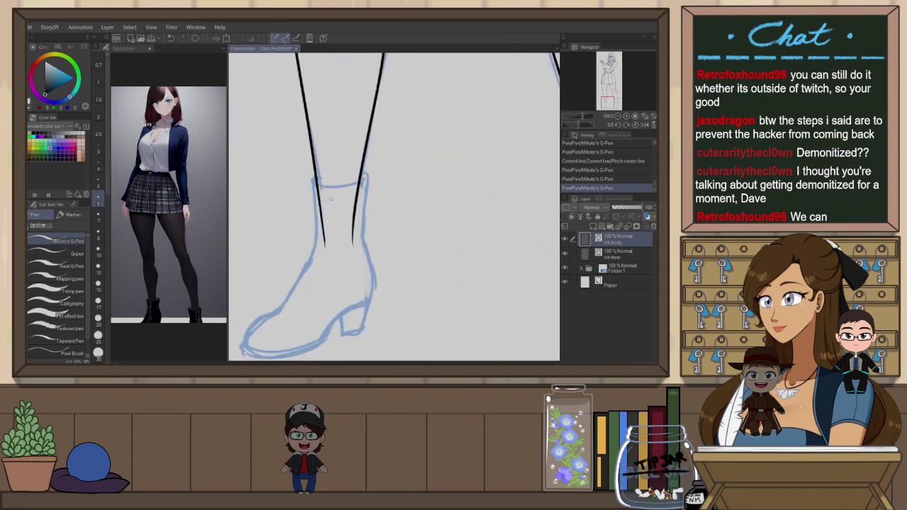
mouse_move(315, 189)
left_mouse_down()
mouse_move(363, 182)
mouse_move(323, 191)
mouse_move(364, 183)
mouse_move(361, 176)
mouse_move(364, 247)
left_mouse_up()
key("ctrl+z")
key("ctrl+z")
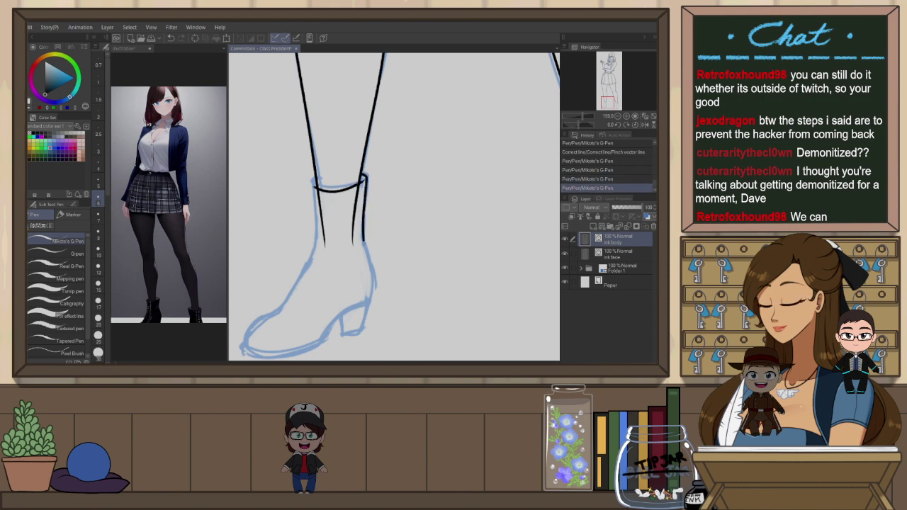
Ink the side-view boot's front shaft line and instep down to the toe, plus its back curve and arch
left_click_drag(360, 290, 404, 209)
key("ctrl+z")
key("ctrl+y")
key("ctrl+z")
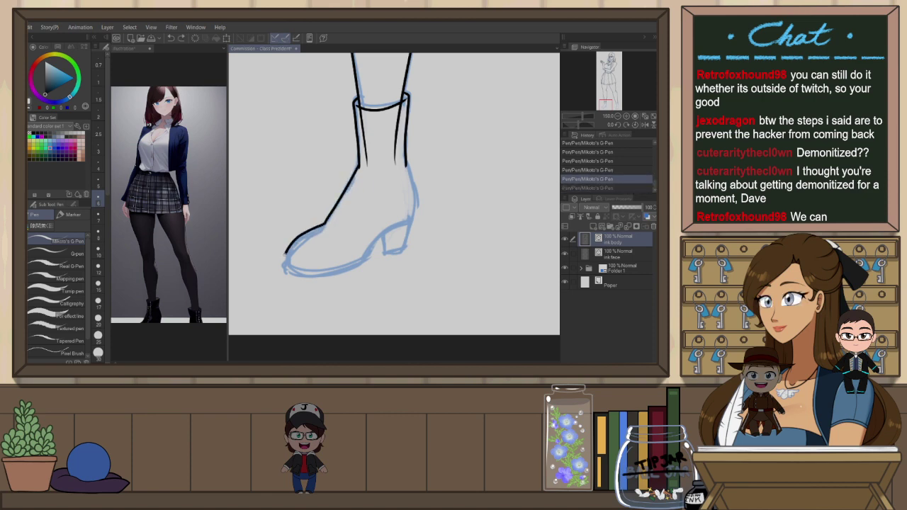
key("ctrl+y")
key("ctrl+z")
key("ctrl+y")
key("ctrl+z")
key("ctrl+y")
Rotate the view and ink the side-view boot's front sole from arch to toe, retrying the stroke, and reset the rotation
key("r")
left_click_drag(449, 258, 262, 187)
left_click_drag(386, 146, 399, 121)
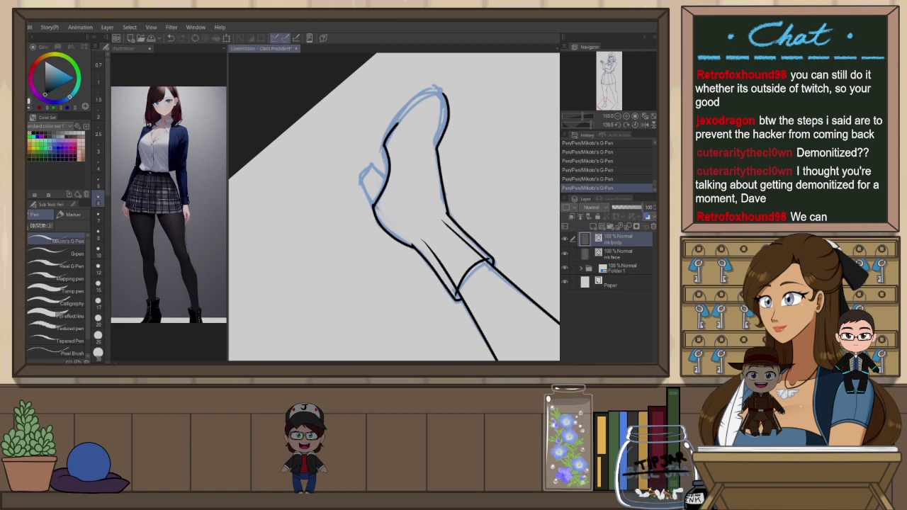
key("ctrl+z")
left_click_drag(428, 94, 443, 93)
key("ctrl+z")
left_click_drag(385, 147, 444, 95)
key("ctrl+z")
mouse_move(385, 146)
left_mouse_down()
mouse_move(418, 104)
mouse_move(446, 97)
left_mouse_up()
key("ctrl+@")
Ink the heel block of the side-view boot beneath the back of the arch
scroll(385, 257, "up", 2)
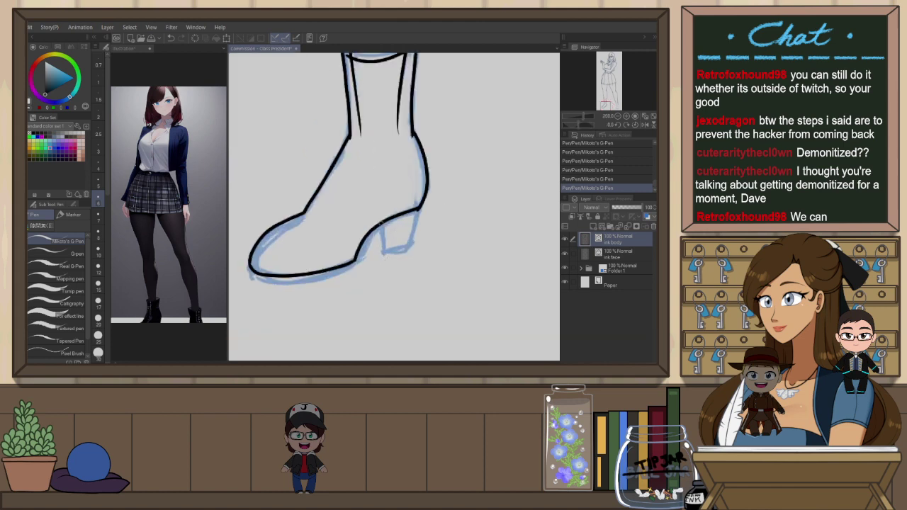
key("ctrl+z")
mouse_move(382, 254)
left_mouse_down()
mouse_move(411, 249)
mouse_move(426, 203)
left_mouse_up()
left_click_drag(365, 285, 424, 253)
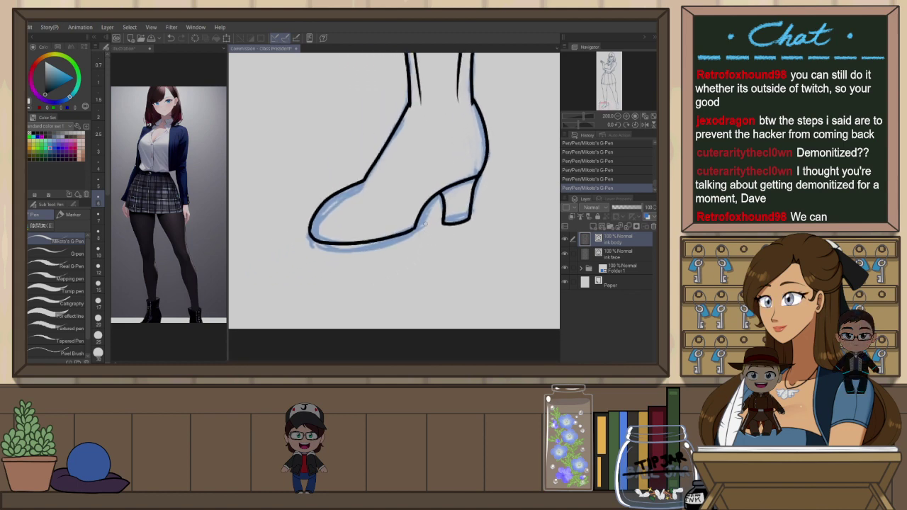
Adjust the vector line where the side-view boot's front sole meets the arch, using the Object tool
key("o")
scroll(421, 233, "up", 3)
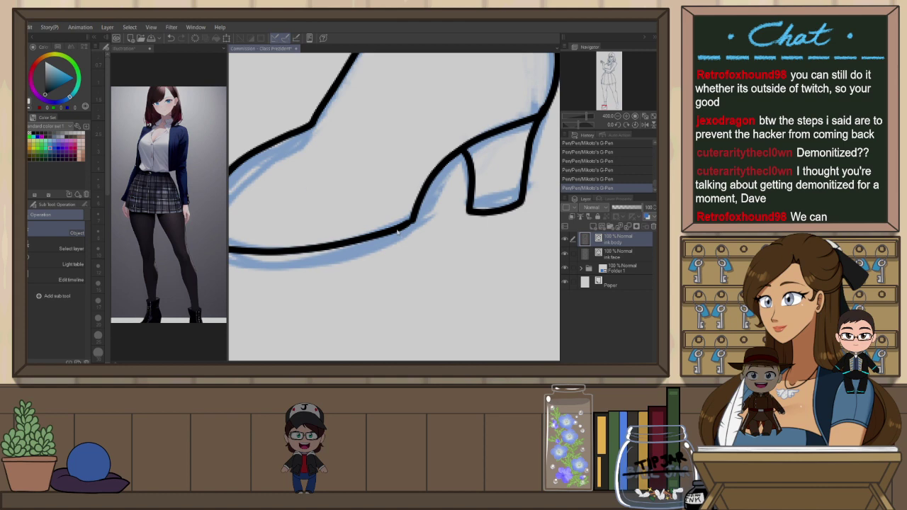
left_click(425, 229)
left_click(446, 214)
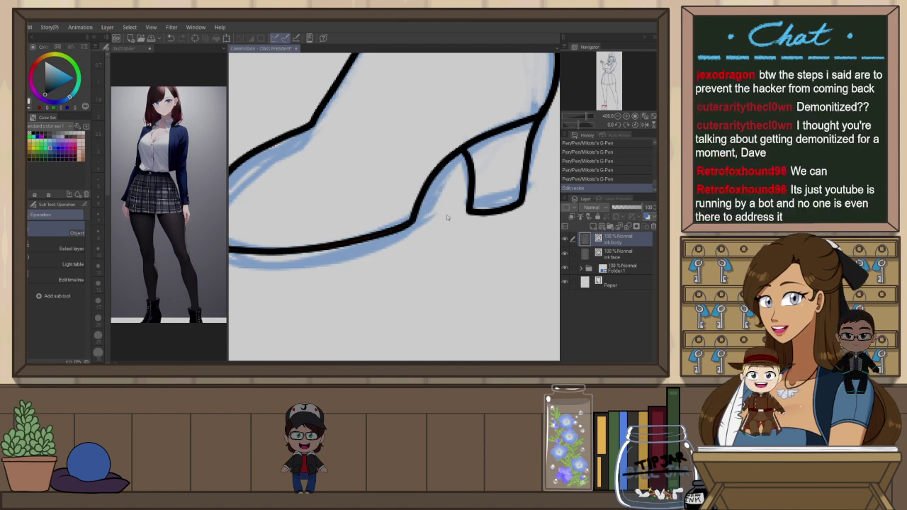
scroll(447, 215, "down", 3)
Ink the cuff and upper shaft lines on both sides of the front-facing boot
left_click_drag(508, 252, 416, 265)
scroll(431, 150, "up", 2)
key("p")
mouse_move(419, 139)
left_mouse_down()
mouse_move(450, 145)
mouse_move(426, 160)
mouse_move(449, 257)
left_mouse_up()
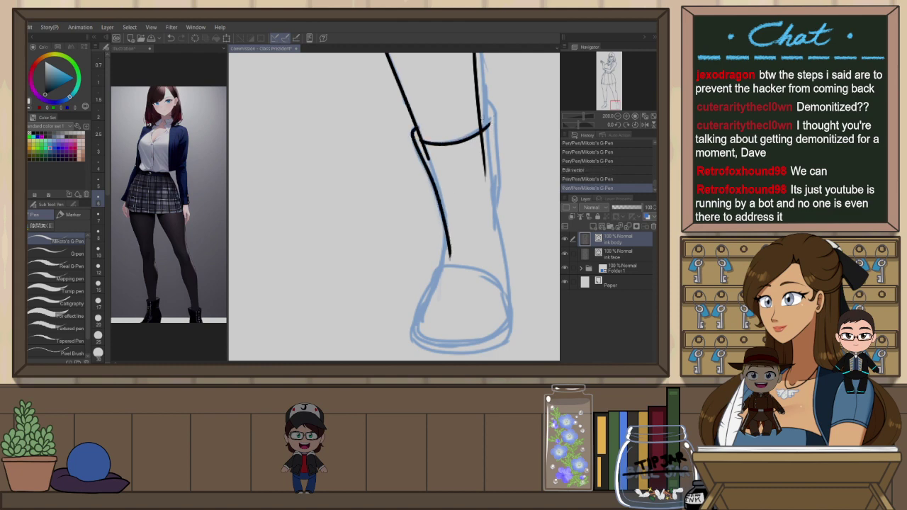
key("ctrl+z")
mouse_move(484, 115)
left_mouse_down()
mouse_move(495, 228)
mouse_move(450, 241)
mouse_move(417, 214)
mouse_move(404, 247)
left_mouse_up()
key("ctrl+z")
Ink the front-facing boot's inner side line from the ankle down to the sole, retrying the stroke
left_click_drag(409, 199, 383, 294)
left_click_drag(460, 303, 469, 298)
key("ctrl+z")
left_click_drag(409, 201, 413, 232)
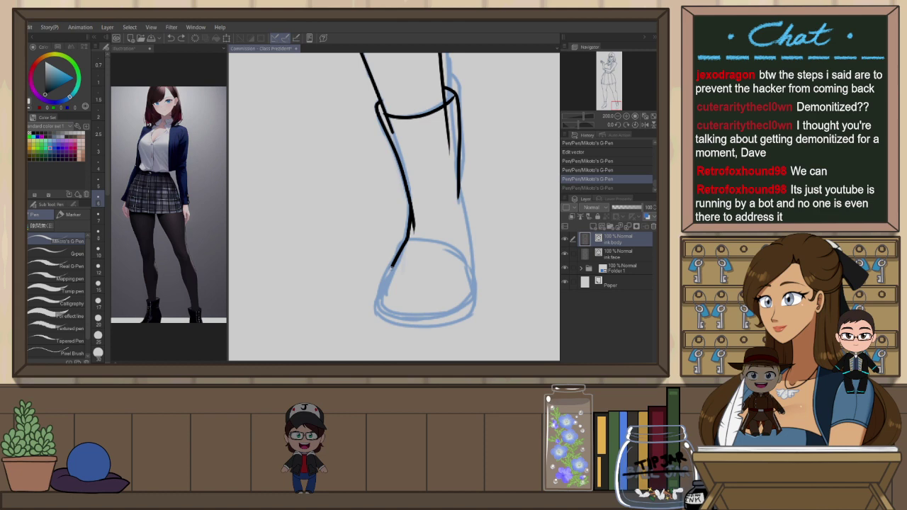
left_click_drag(392, 267, 383, 310)
Mirror the view and ink the front-facing boot's outer side line from the shaft around to the toe
key("h")
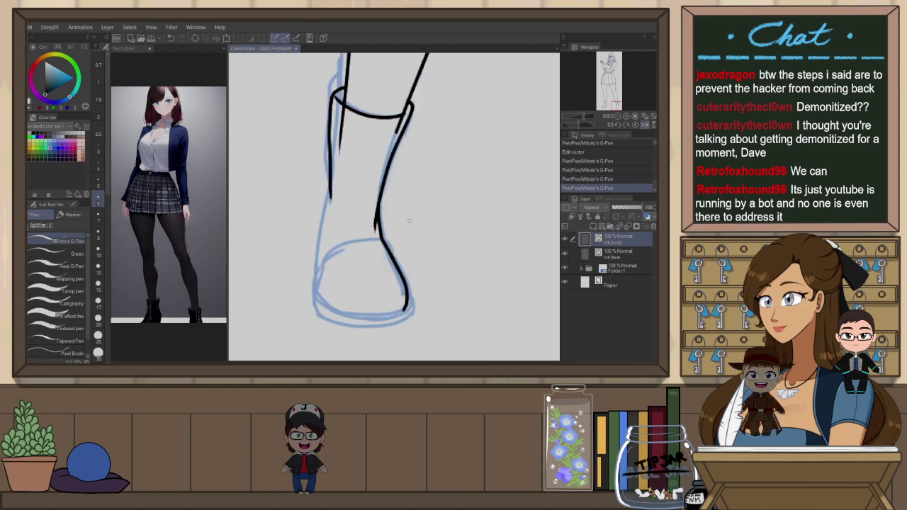
left_click_drag(330, 188, 316, 298)
key("ctrl+z")
mouse_move(330, 193)
left_mouse_down()
mouse_move(322, 233)
mouse_move(332, 309)
mouse_move(329, 206)
mouse_move(313, 271)
mouse_move(340, 313)
mouse_move(330, 185)
mouse_move(321, 250)
mouse_move(326, 214)
mouse_move(339, 317)
left_mouse_up()
key("ctrl+z")
key("ctrl+z")
key("ctrl+z")
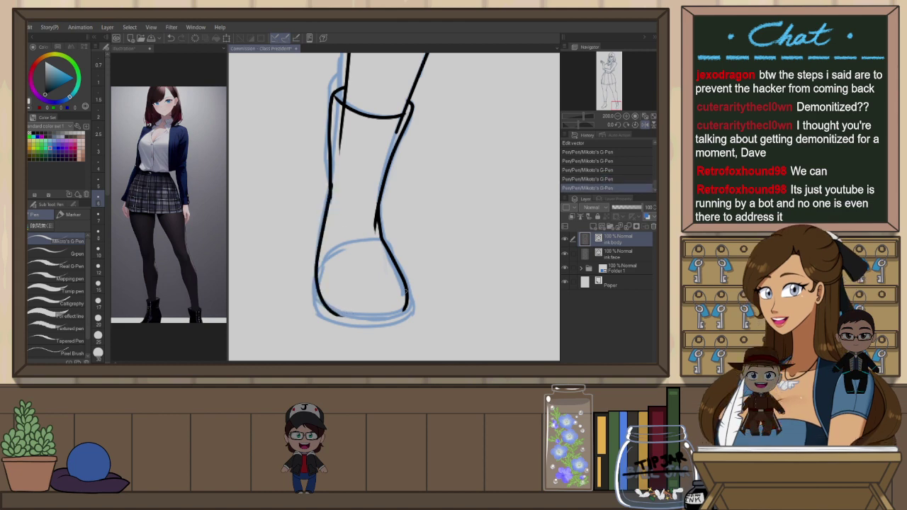
Try to close the lower toe edge of the front-facing boot in a rotated view, and undo the stroke
key("shift+space")
mouse_move(460, 290)
left_mouse_down()
mouse_move(437, 156)
mouse_move(305, 241)
mouse_move(393, 160)
mouse_move(314, 204)
left_mouse_up()
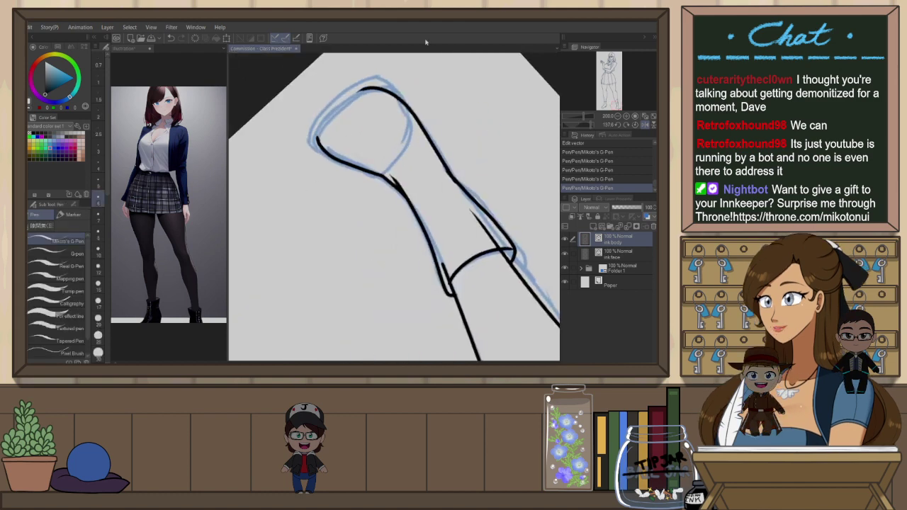
left_click_drag(381, 124, 390, 159)
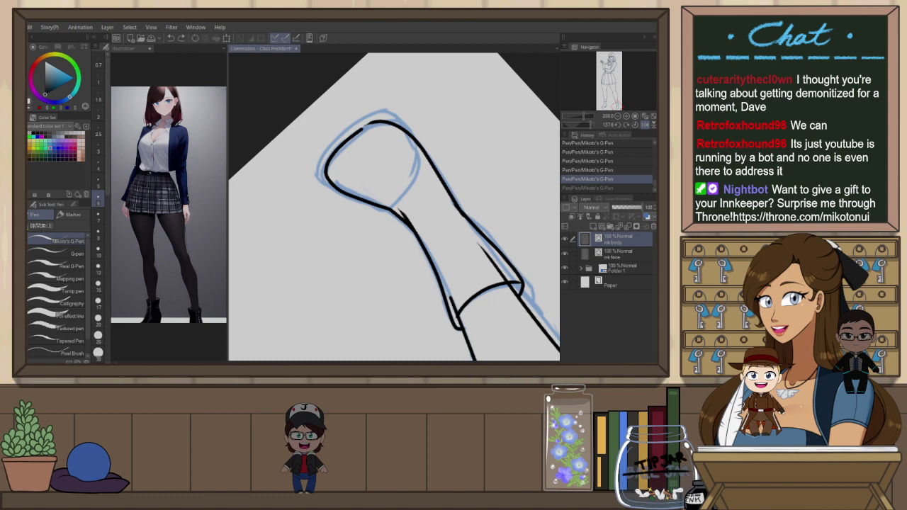
key("ctrl+z")
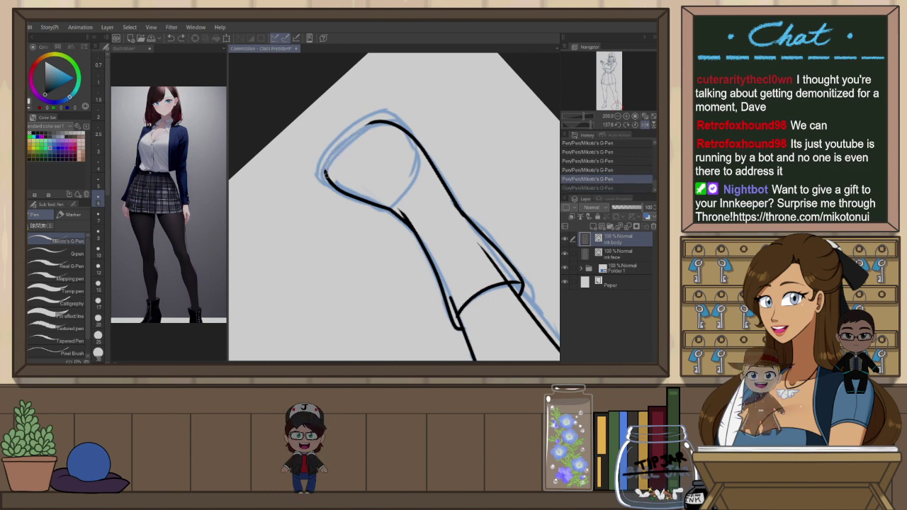
left_click_drag(365, 127, 377, 123)
key("ctrl+z")
left_click_drag(326, 174, 377, 122)
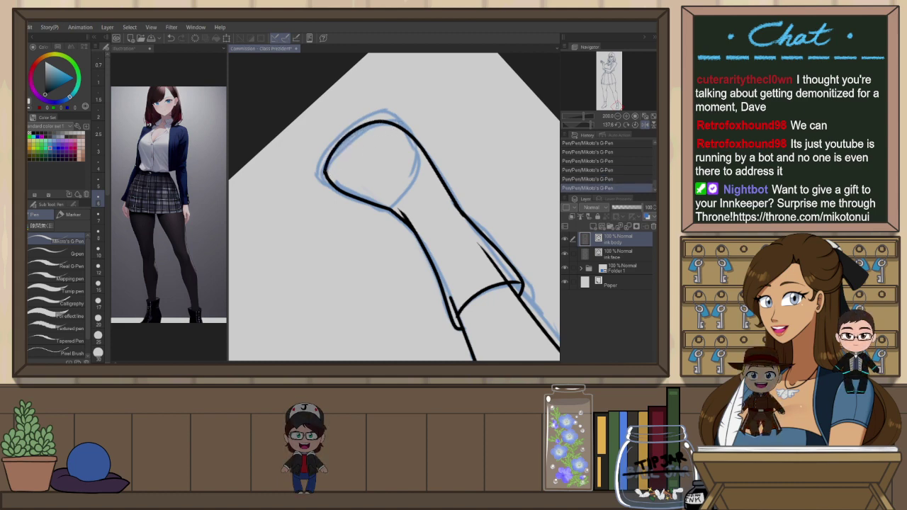
key("ctrl+at")
scroll(440, 234, "down", 3)
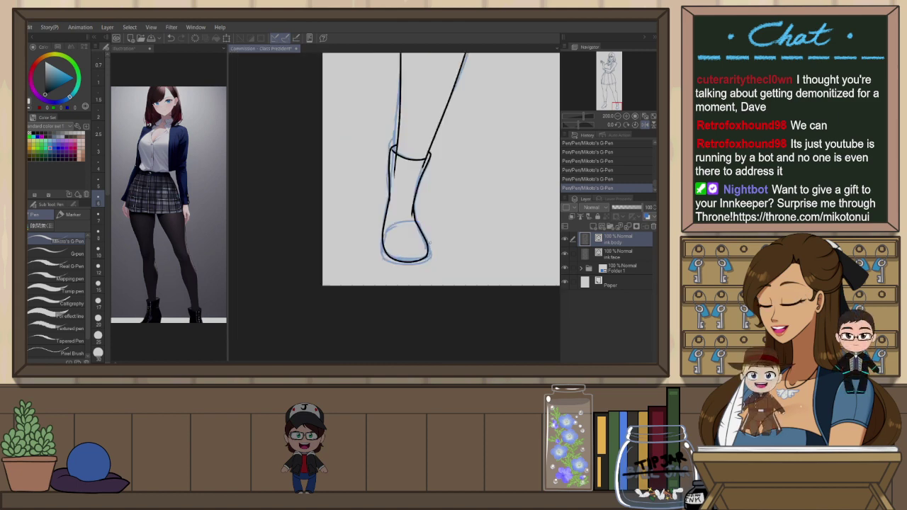
scroll(489, 238, "down", 2)
scroll(489, 253, "up", 3)
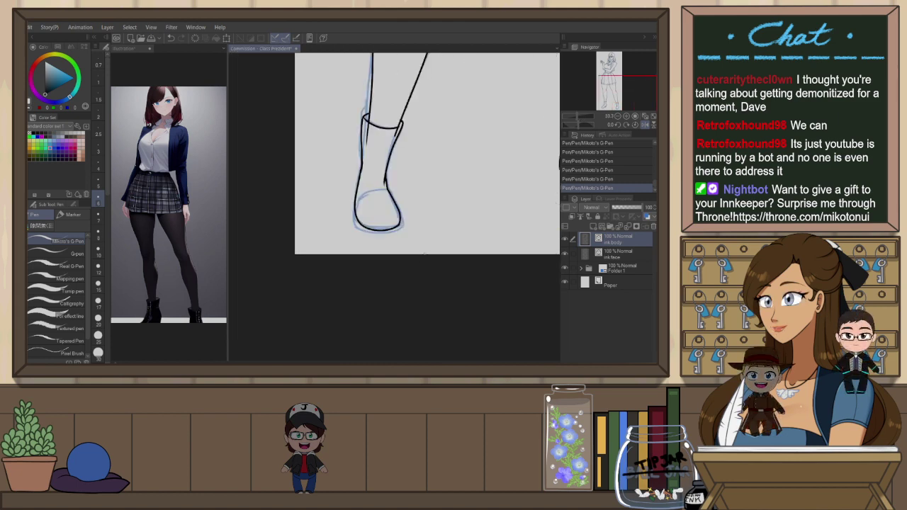
scroll(344, 230, "up", 2)
key("ctrl+z")
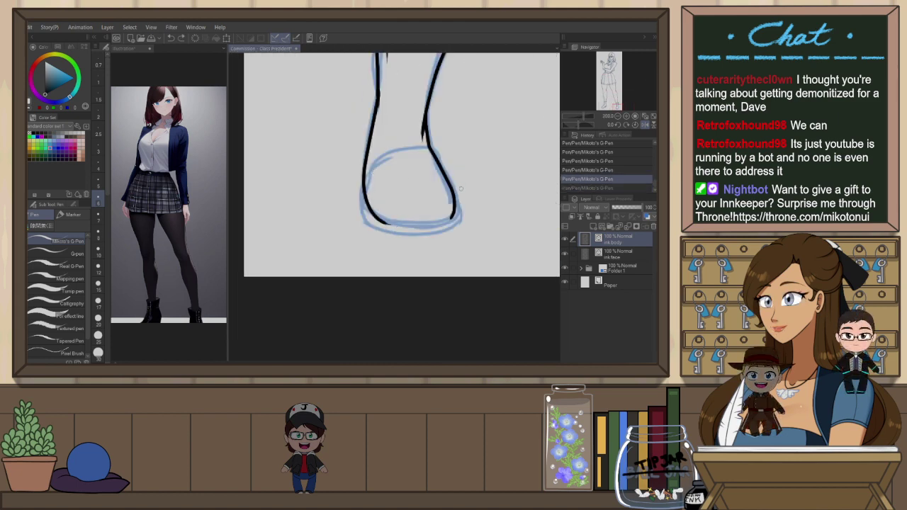
Ink the lower toe edge of the front-facing boot between its two side lines, retrying until it follows the sketch
left_click_drag(362, 202, 451, 218)
key("ctrl+z")
key("ctrl+y")
key("ctrl+z")
left_click_drag(386, 224, 453, 214)
key("ctrl+z")
mouse_move(362, 207)
left_mouse_down()
mouse_move(395, 224)
mouse_move(457, 218)
left_mouse_up()
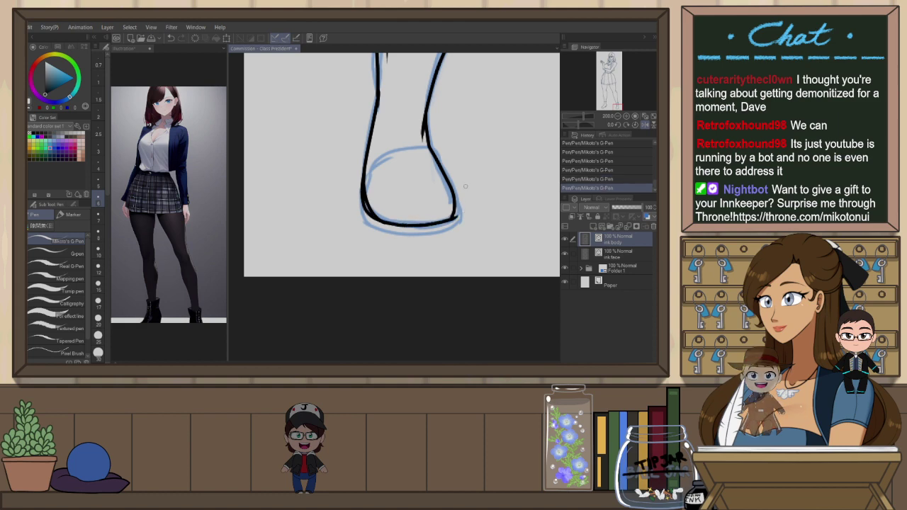
Adjust the front-facing boot's inner side line where it meets the lower toe edge, using the Object tool
key("o")
left_click(457, 218)
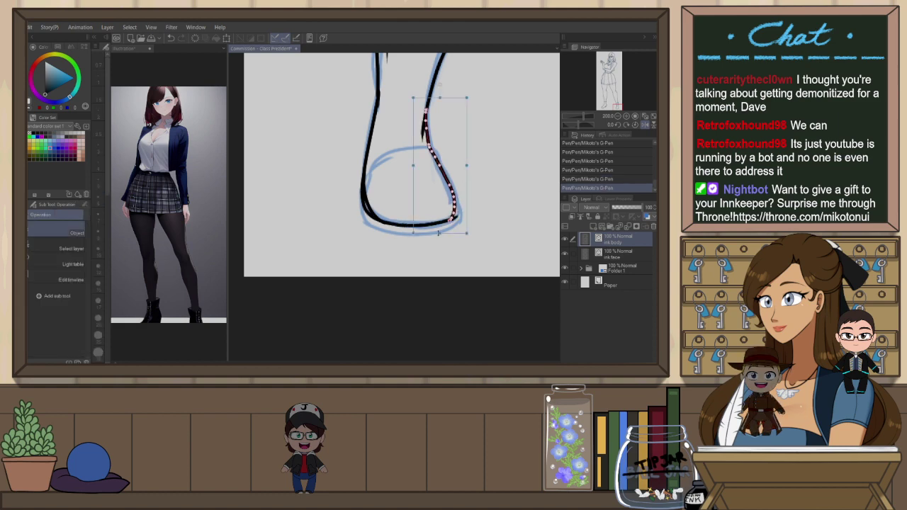
left_click_drag(439, 232, 460, 233)
left_click(472, 199)
Ink the sole edge beneath the toe of the front-facing boot
scroll(438, 256, "up", 2)
key("p")
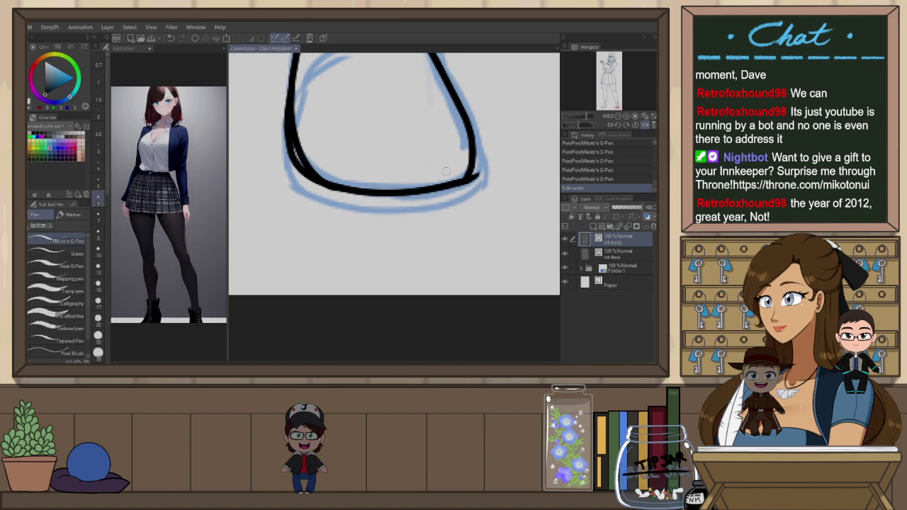
mouse_move(287, 146)
left_mouse_down()
mouse_move(293, 195)
mouse_move(287, 174)
mouse_move(305, 194)
mouse_move(393, 213)
mouse_move(482, 179)
left_mouse_up()
key("ctrl+z")
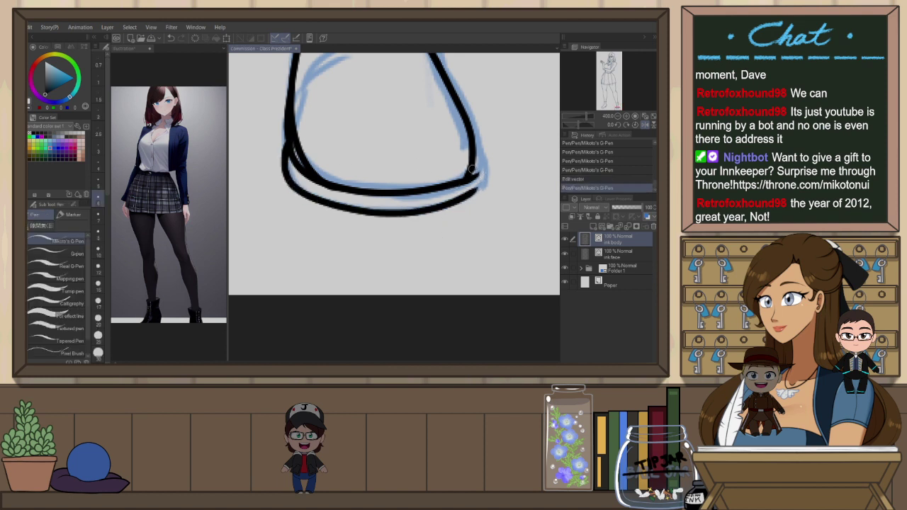
scroll(466, 214, "down", 4)
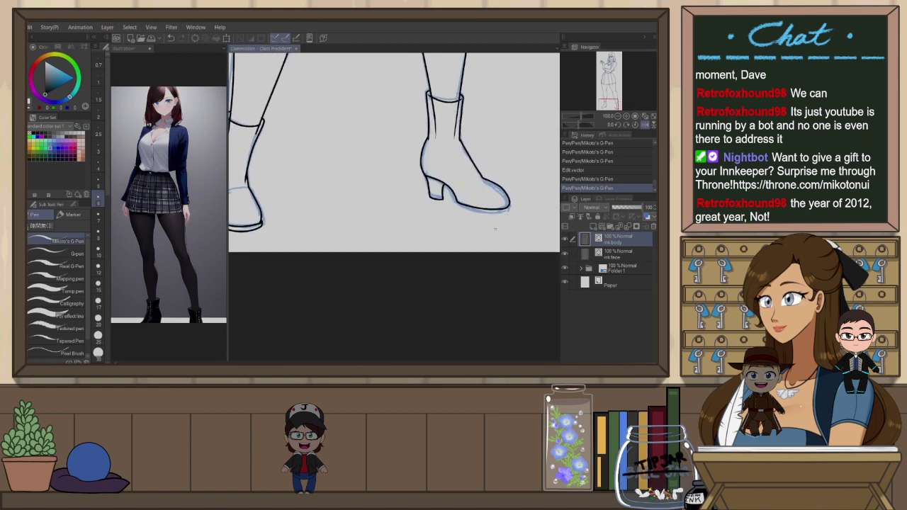
Check the whole inked figure in mirrored and unmirrored views and fit it to the canvas window
scroll(495, 228, "down", 2)
left_click_drag(516, 162, 487, 254)
left_click_drag(495, 199, 482, 257)
left_click_drag(482, 167, 477, 230)
scroll(477, 229, "up", 2)
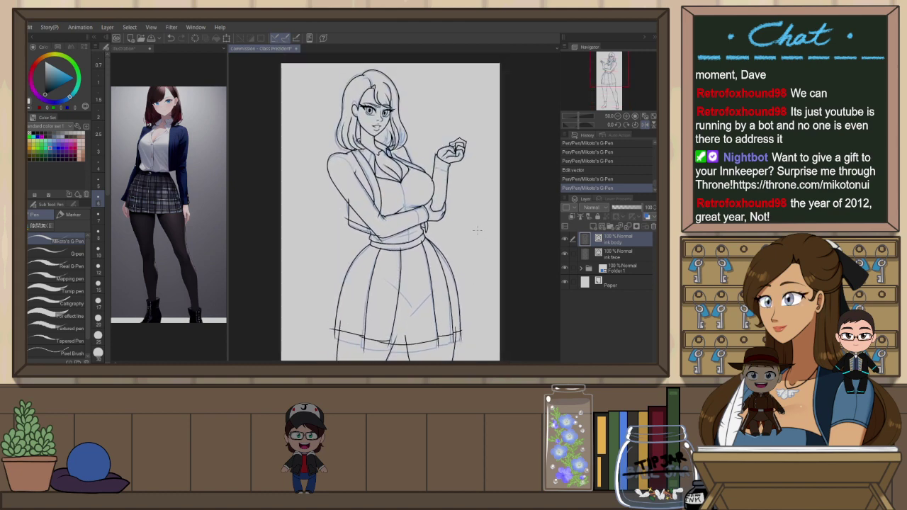
key("h")
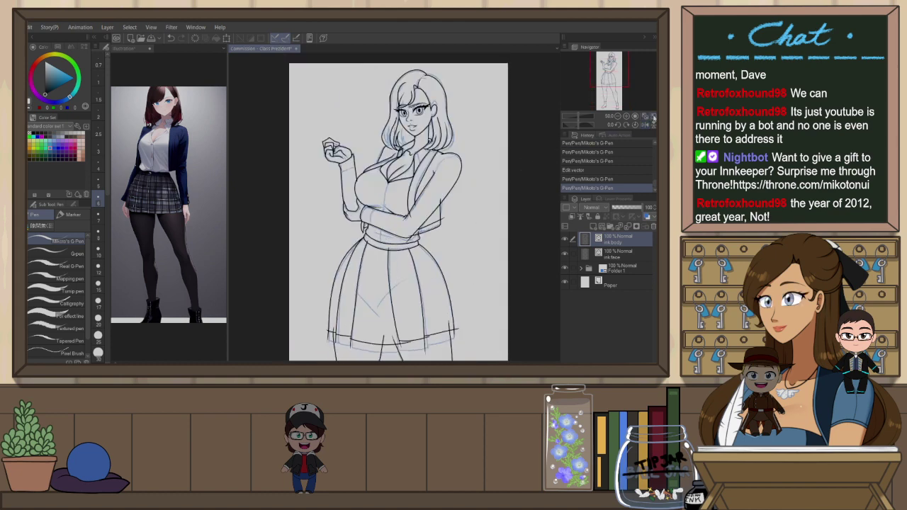
left_click(646, 125)
Set the brush size of the lines on the ink body layer to 4.0 with the Object tool
key("o")
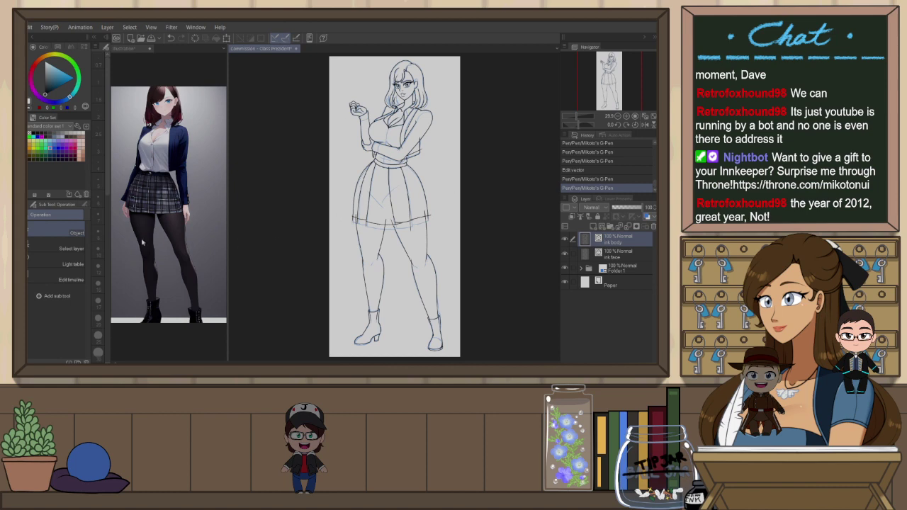
left_click(85, 205)
left_click(76, 283)
left_click(76, 284)
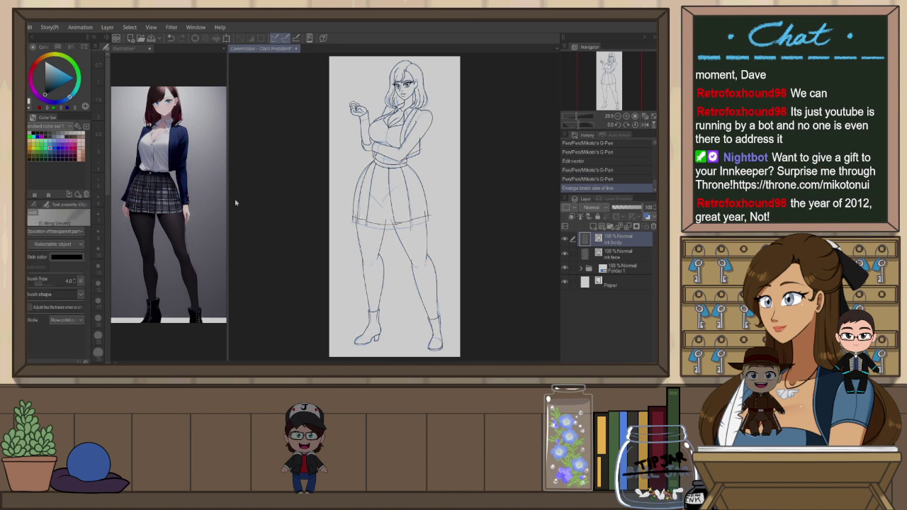
scroll(415, 70, "up", 3)
Erase overlapping ink at the hair parting with Snap eraser 2
key("p")
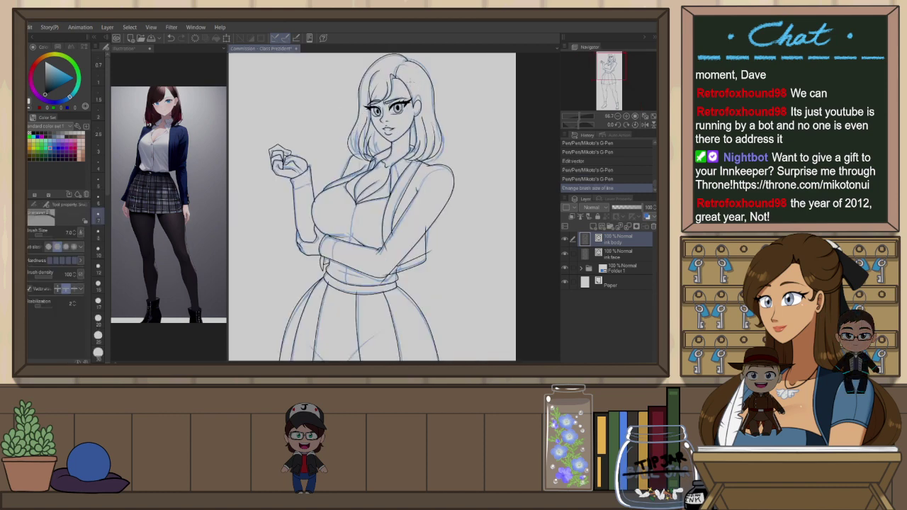
scroll(362, 82, "up", 3)
left_click_drag(436, 70, 434, 77)
left_click_drag(439, 114, 415, 166)
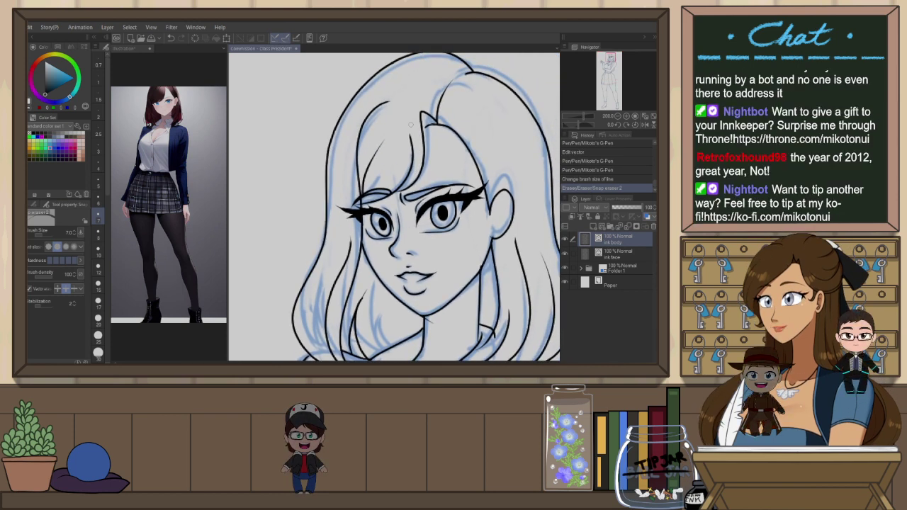
Try erasing the leftover line beside the bangs' peak, undo that, and cut the line with the Object tool instead
scroll(472, 184, "up", 3)
left_click(439, 134)
key("ctrl+z")
key("o")
left_click(429, 135)
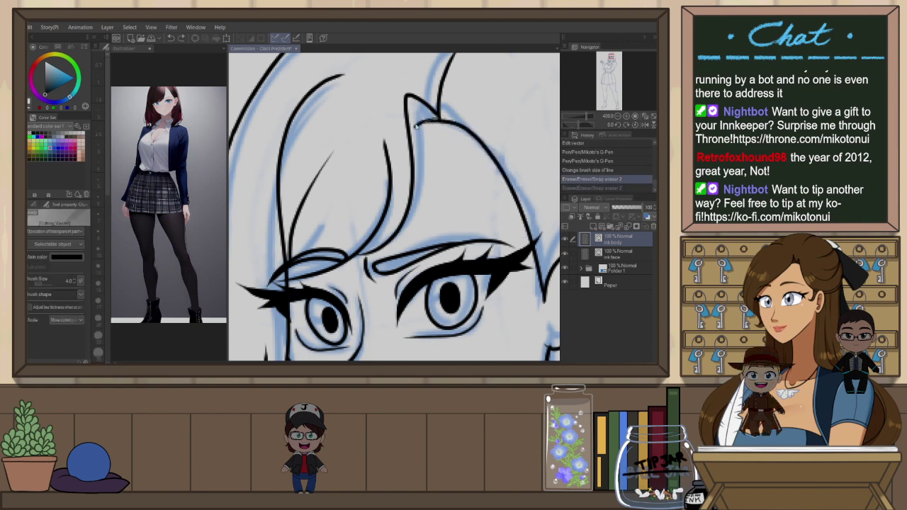
key("ctrl+x")
Mirror the view, ink a short connecting line at the bangs' peak and erase its excess with Snap eraser 2
key("h")
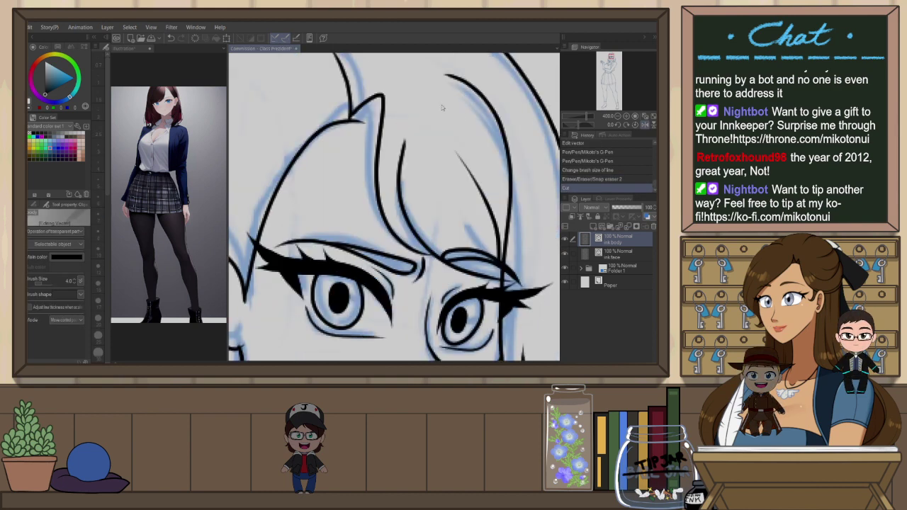
key("p")
left_click_drag(367, 122, 383, 132)
key("ctrl+z")
key("e")
key("e")
scroll(496, 227, "down", 4)
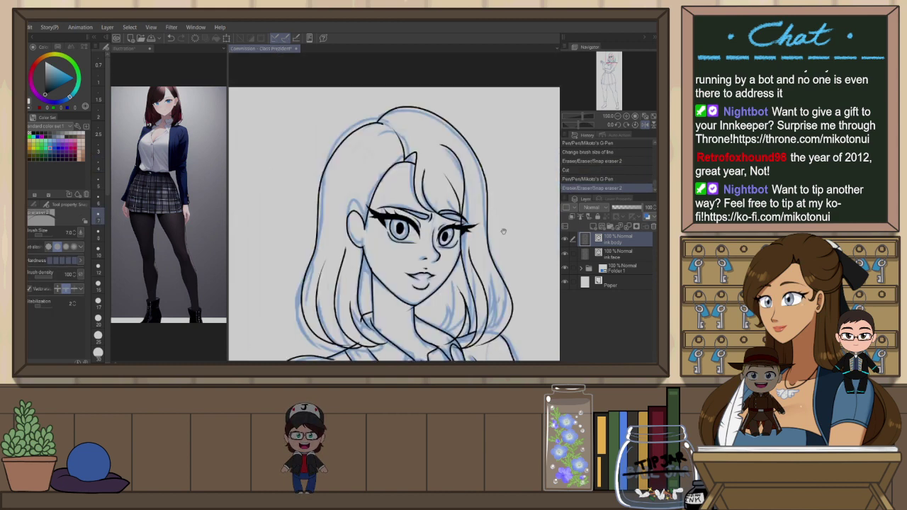
Erase overlapping line ends at the hair parting and under the chin with Snap eraser 2
left_click(387, 103)
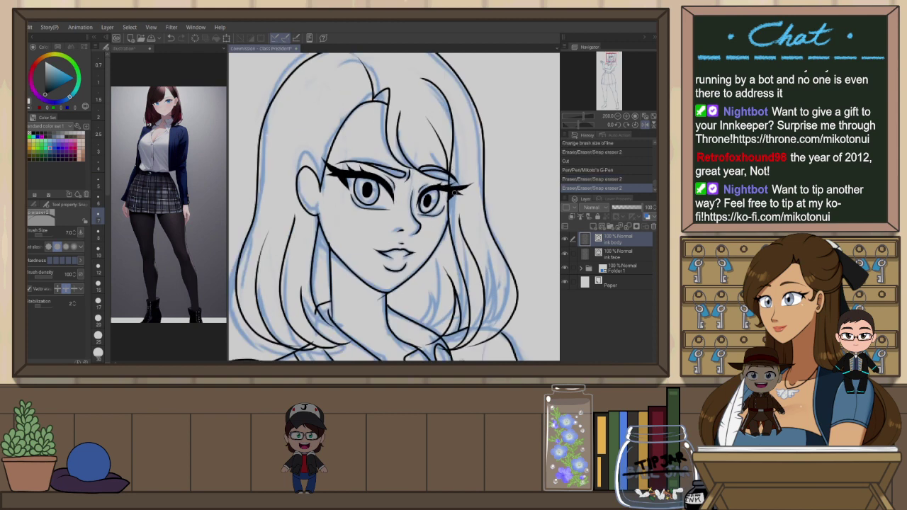
left_click_drag(381, 299, 394, 298)
scroll(331, 229, "down", 3)
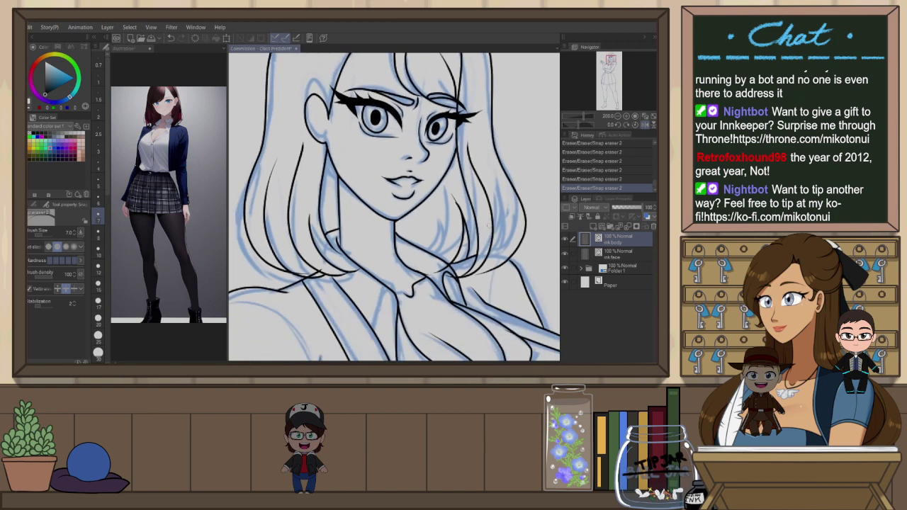
Ink the hair line beside the neck with the G-Pen, redrawing it over the sketch, and erase its excess with Snap eraser 2
key("p")
key("ctrl+z")
mouse_move(316, 165)
left_mouse_down()
mouse_move(334, 251)
mouse_move(312, 185)
mouse_move(338, 258)
left_mouse_up()
key("ctrl+z")
key("e")
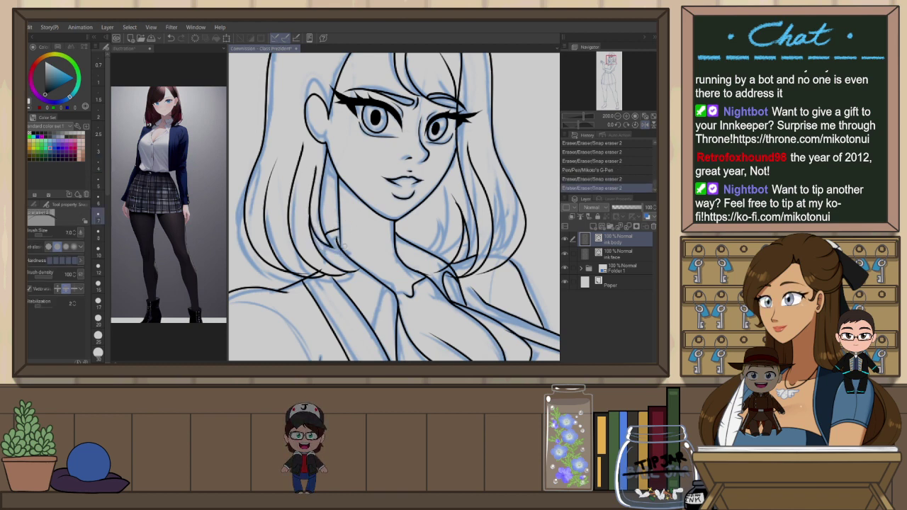
Ink the short collar edge behind the hair tips and erase the overlapping line ends there with Snap eraser 2
scroll(321, 242, "up", 2)
key("p")
left_click_drag(324, 243, 321, 264)
key("e")
mouse_move(319, 298)
left_mouse_down()
mouse_move(338, 287)
mouse_move(296, 307)
left_mouse_up()
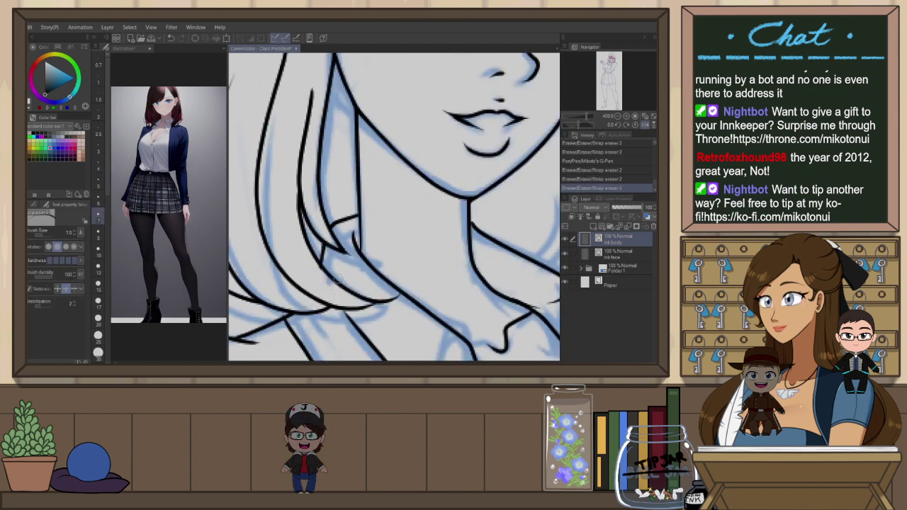
scroll(339, 278, "down", 2)
scroll(333, 262, "up", 3)
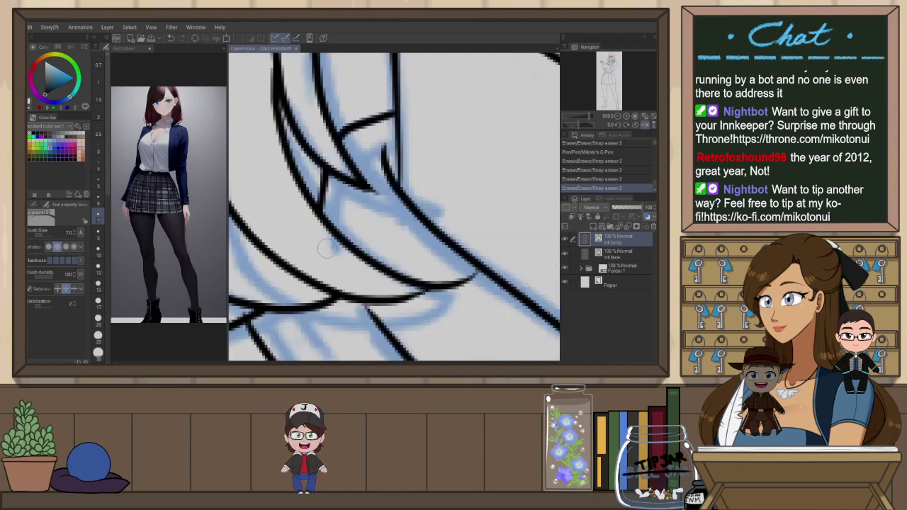
scroll(326, 248, "down", 2)
scroll(326, 248, "down", 1)
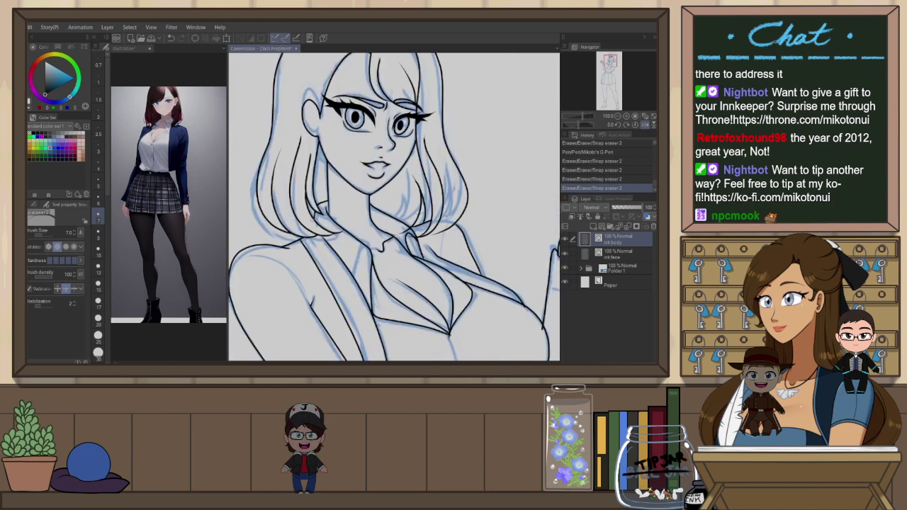
Mirror the view and erase the overlapping line end where the cardigan's shoulder meets the hair tips, redoing the erasure once
key("h")
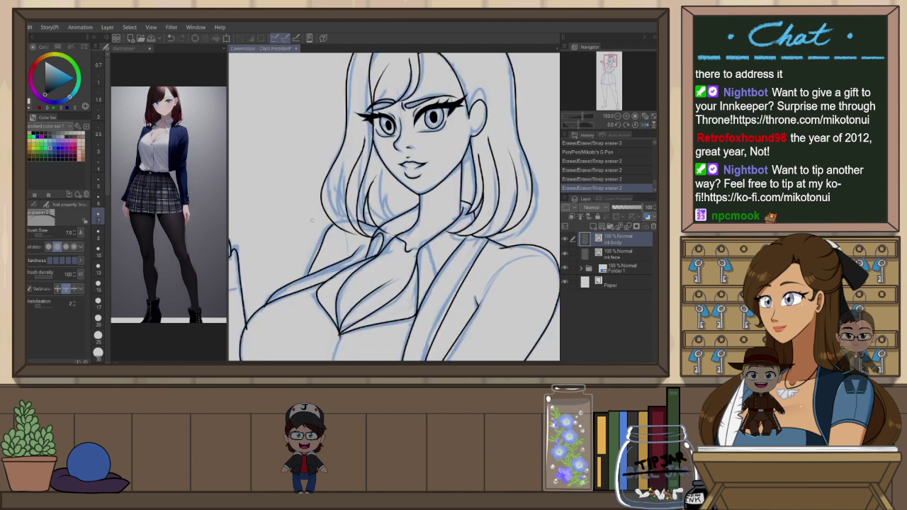
left_click_drag(312, 220, 267, 200)
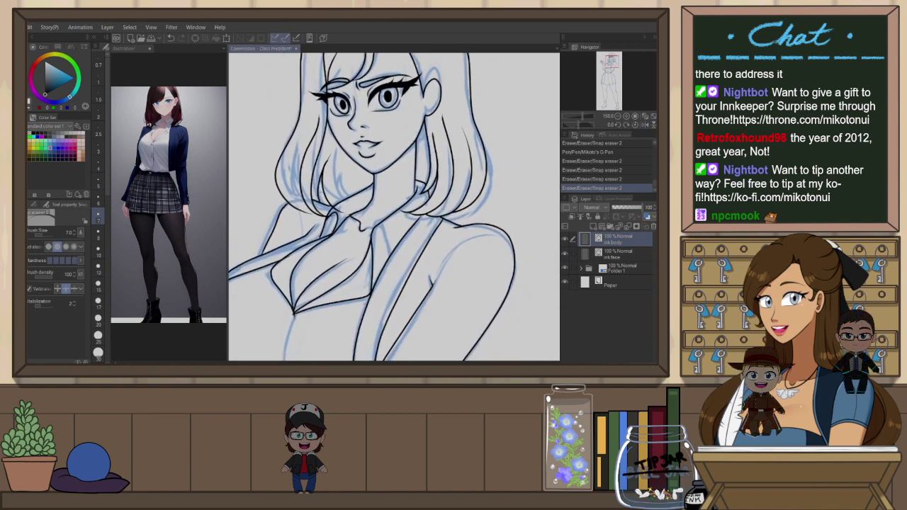
scroll(432, 237, "up", 3)
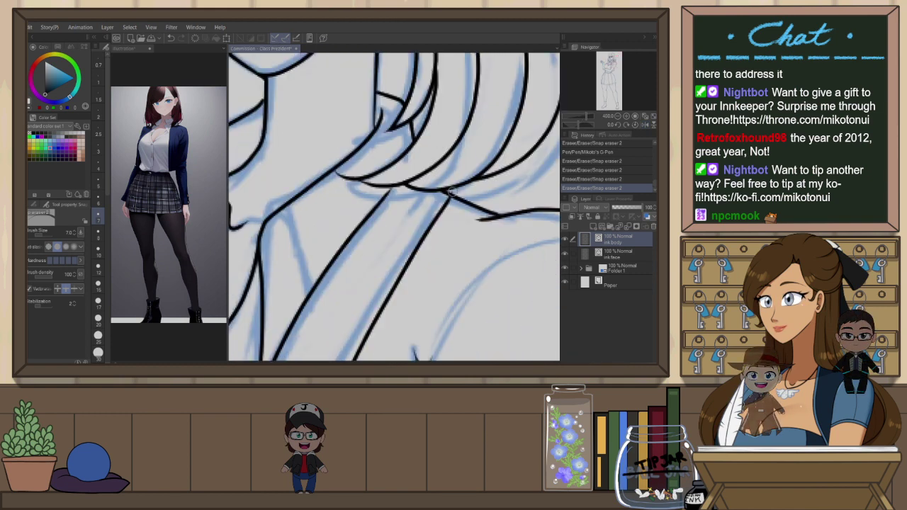
left_click_drag(449, 192, 467, 190)
key("ctrl+z")
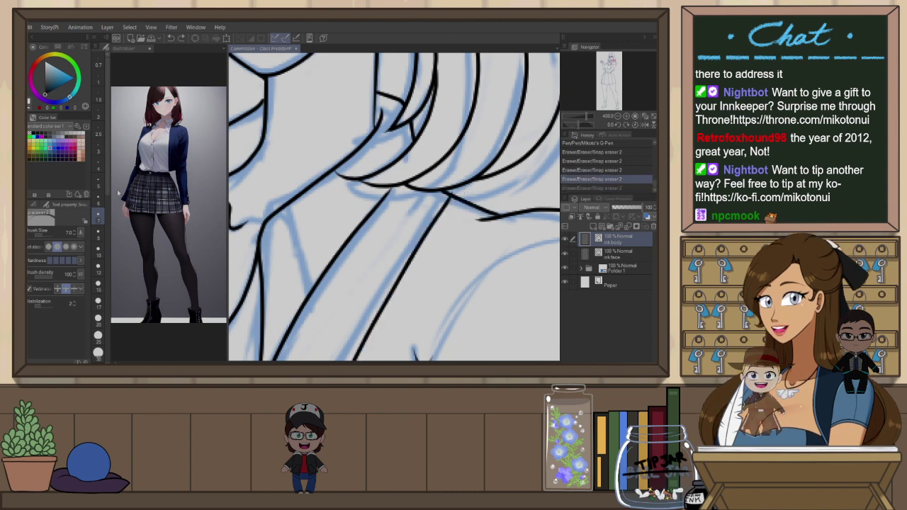
left_click_drag(454, 189, 477, 193)
Extend the cardigan's inner edge line to the hair tips with the Object tool and erase the leftover overlap
key("p")
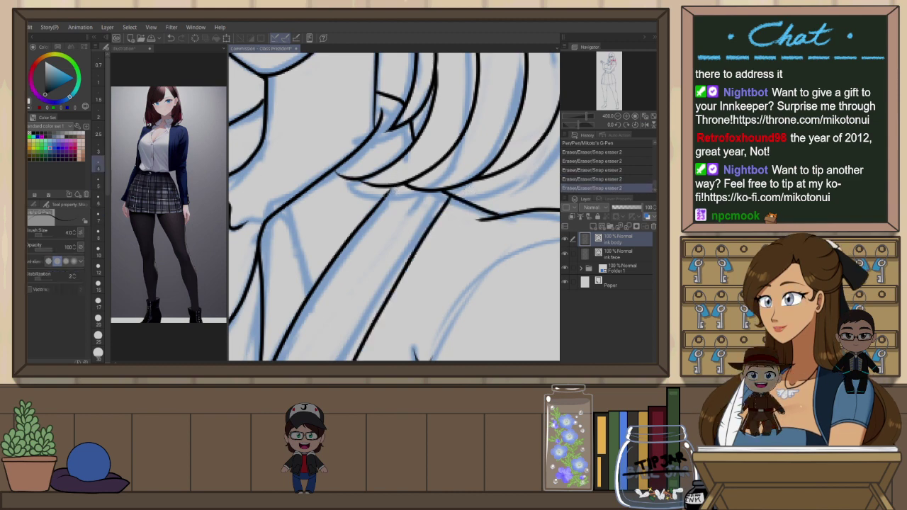
key("o")
left_click(390, 192)
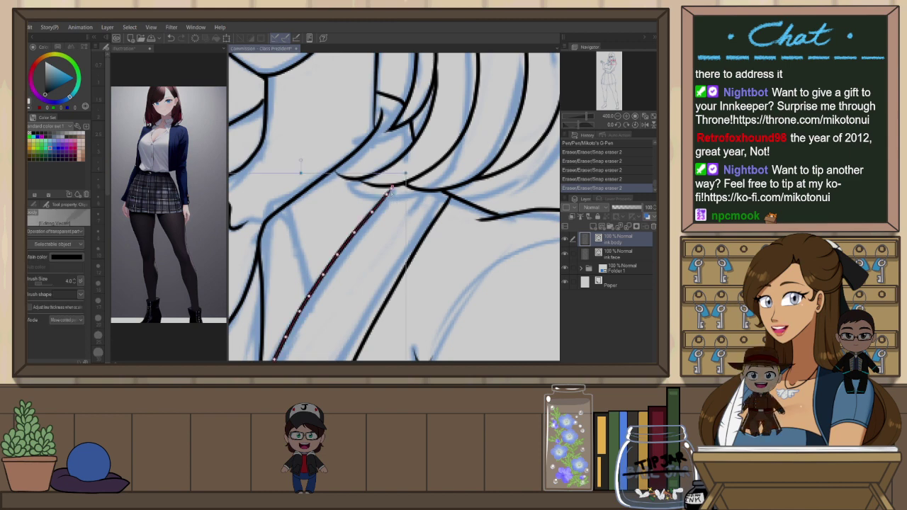
left_click_drag(392, 188, 396, 185)
left_click(448, 176)
scroll(448, 177, "down", 4)
key("e")
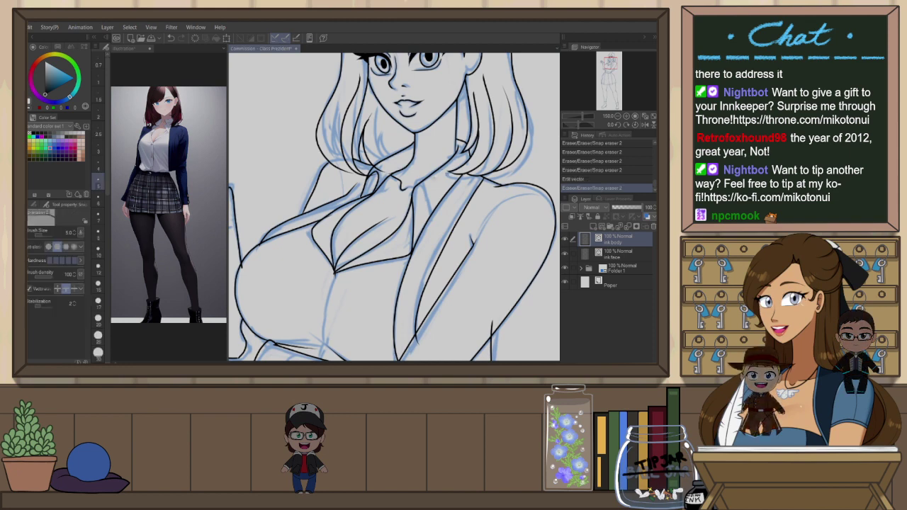
left_click_drag(535, 166, 481, 211)
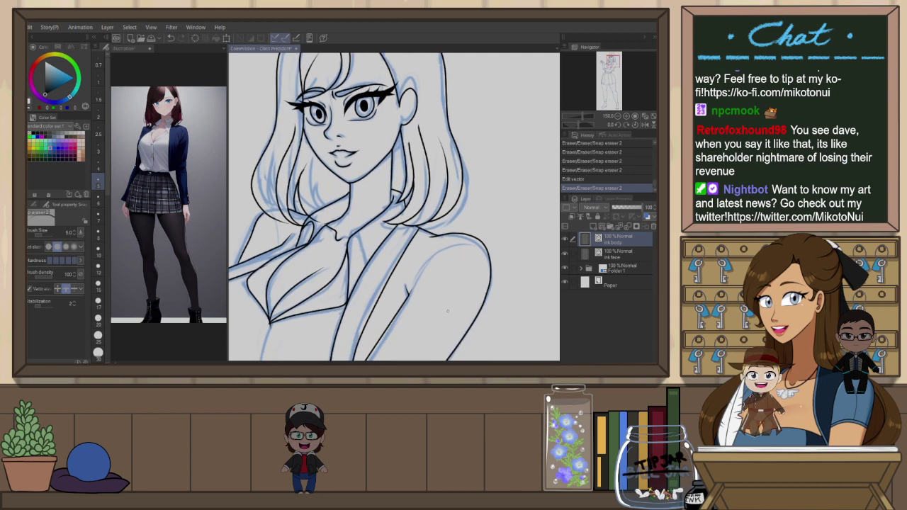
Ink the curved seam line over the cardigan's shoulder with the G-Pen
left_click_drag(453, 317, 409, 275)
key("p")
left_click_drag(393, 214, 441, 204)
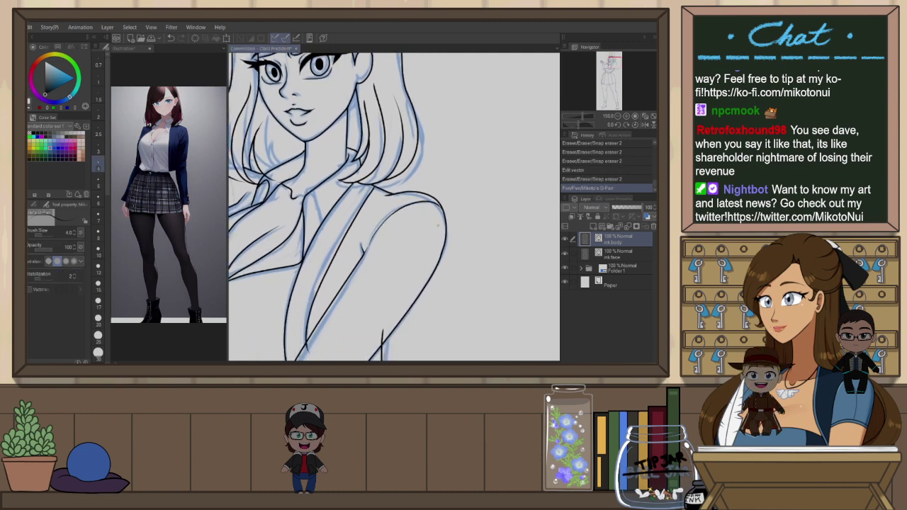
scroll(445, 232, "down", 1)
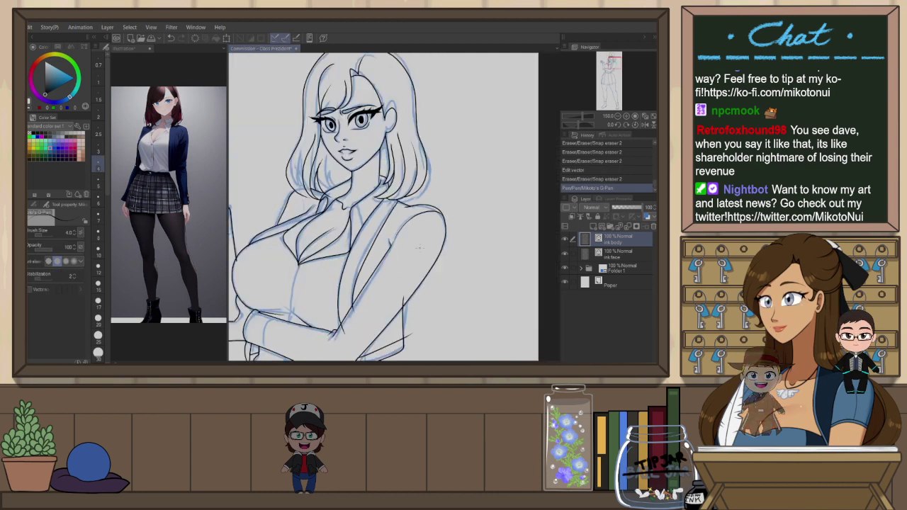
Erase the overshooting line ends around the elbow and the cardigan's hem with Snap eraser 2
key("e")
left_click_drag(404, 327, 411, 336)
left_click_drag(428, 269, 430, 278)
mouse_move(365, 265)
left_mouse_down()
mouse_move(372, 305)
mouse_move(364, 318)
left_mouse_up()
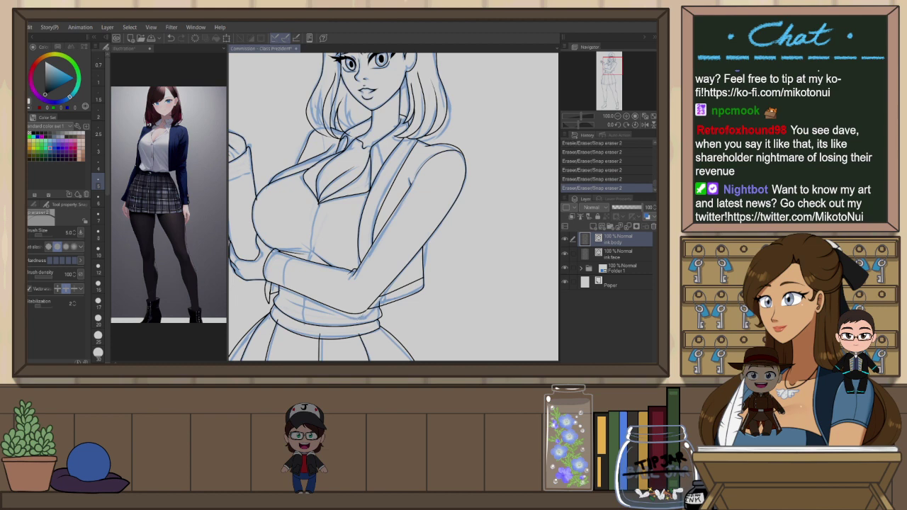
scroll(382, 328, "up", 4)
left_click_drag(371, 228, 373, 220)
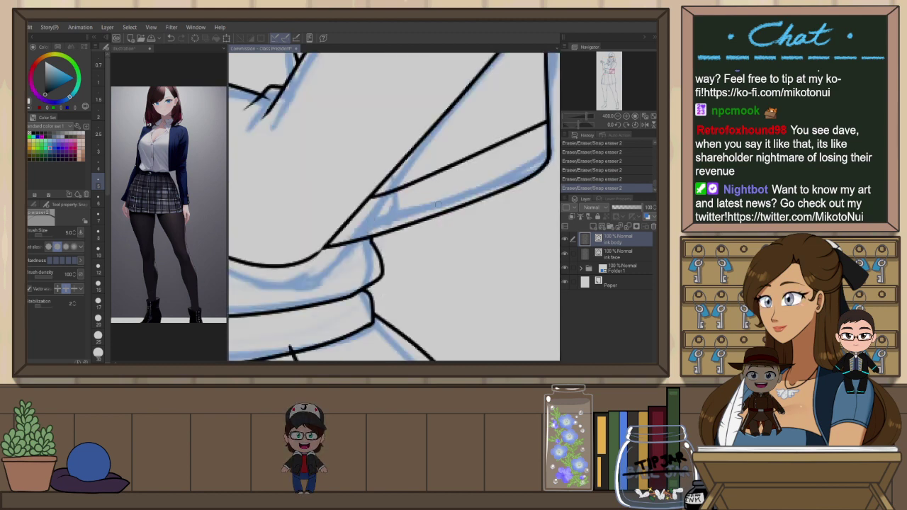
Mirror the view, adjust the elbow line's control points beside the cardigan hem with the Object tool, and erase the excess
key("h")
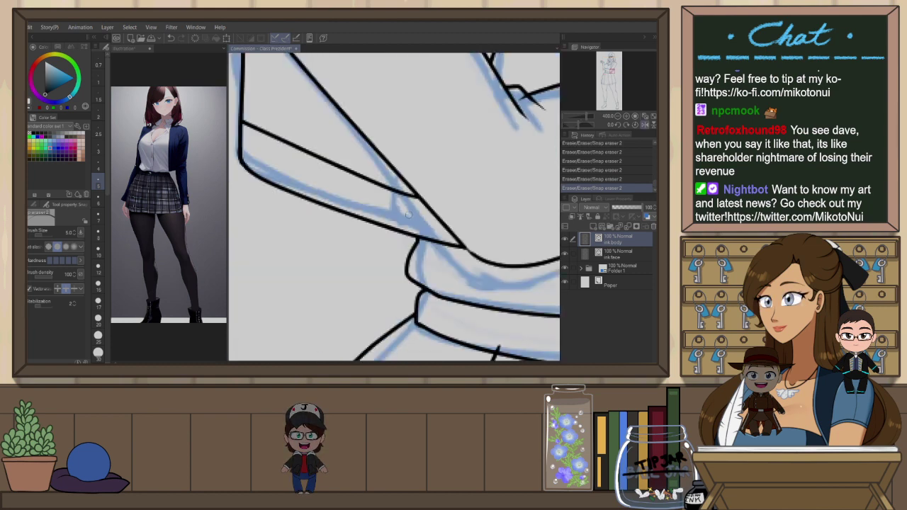
key("o")
left_click(464, 247)
mouse_move(484, 262)
left_mouse_down()
mouse_move(498, 270)
mouse_move(471, 253)
mouse_move(456, 225)
mouse_move(416, 243)
mouse_move(432, 257)
left_mouse_up()
scroll(495, 228, "down", 3)
scroll(495, 228, "down", 3)
scroll(457, 214, "up", 3)
key("e")
scroll(486, 244, "down", 2)
scroll(459, 229, "up", 2)
Ink the cuff line across the folded arm's sleeve with the G-Pen, redrawing it until it follows the sketch
key("p")
key("ctrl+z")
left_click_drag(425, 217, 433, 259)
key("ctrl+z")
left_click_drag(424, 217, 433, 260)
left_click_drag(445, 215, 441, 205)
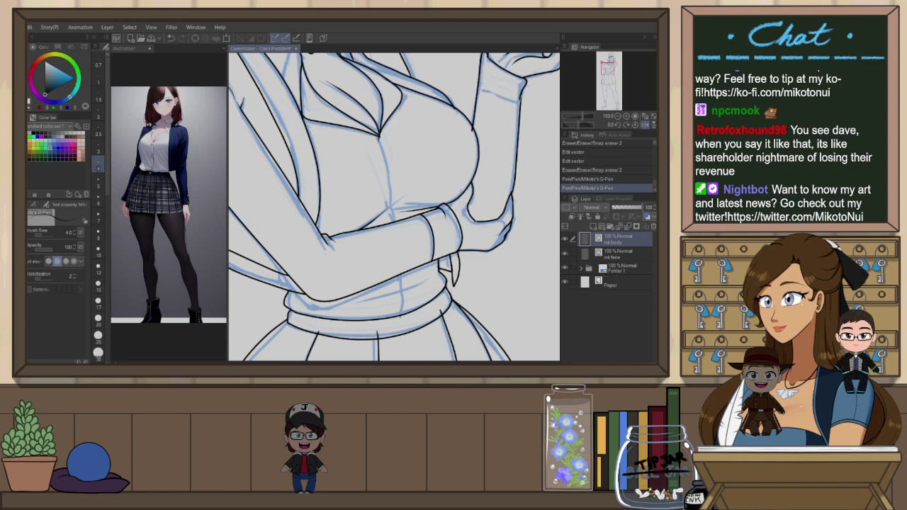
key("e")
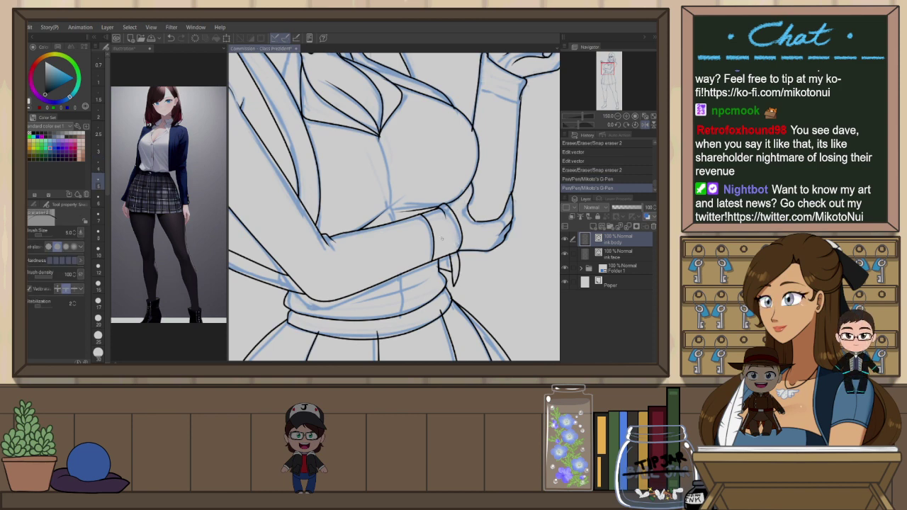
Flip and rotate the view, ink the gathered sleeve edge beside the folded arm's cuff, and erase its overlapping ends
key("h")
key("r")
mouse_move(498, 212)
left_mouse_down()
mouse_move(415, 307)
mouse_move(356, 305)
left_mouse_up()
key("p")
left_click_drag(397, 179, 375, 213)
key("ctrl+z")
mouse_move(398, 181)
left_mouse_down()
mouse_move(387, 204)
mouse_move(395, 188)
left_mouse_up()
key("e")
scroll(408, 146, "up", 5)
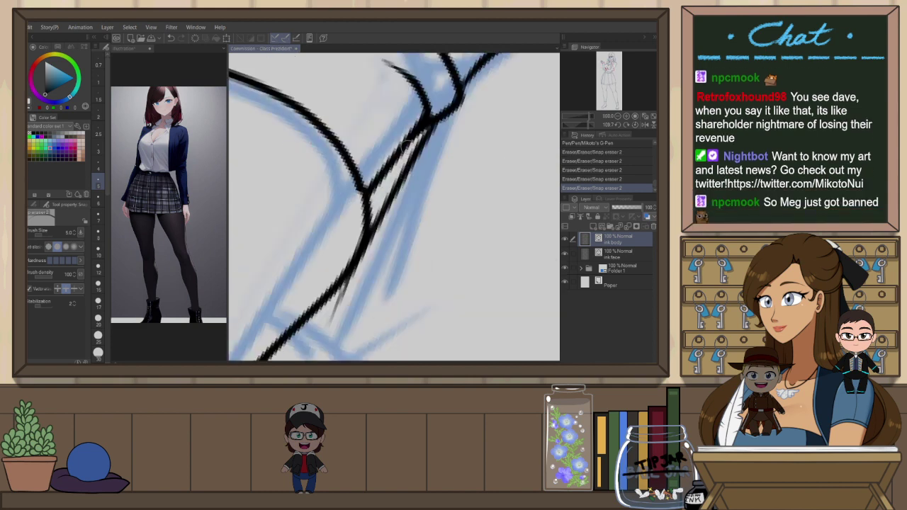
Adjust the end points of the folded arm's cuff line with the Object tool so it meets the sleeve edge
key("o")
left_click(359, 174)
mouse_move(364, 189)
left_mouse_down()
mouse_move(368, 232)
mouse_move(358, 172)
left_mouse_up()
left_click(396, 175)
scroll(401, 179, "down", 2)
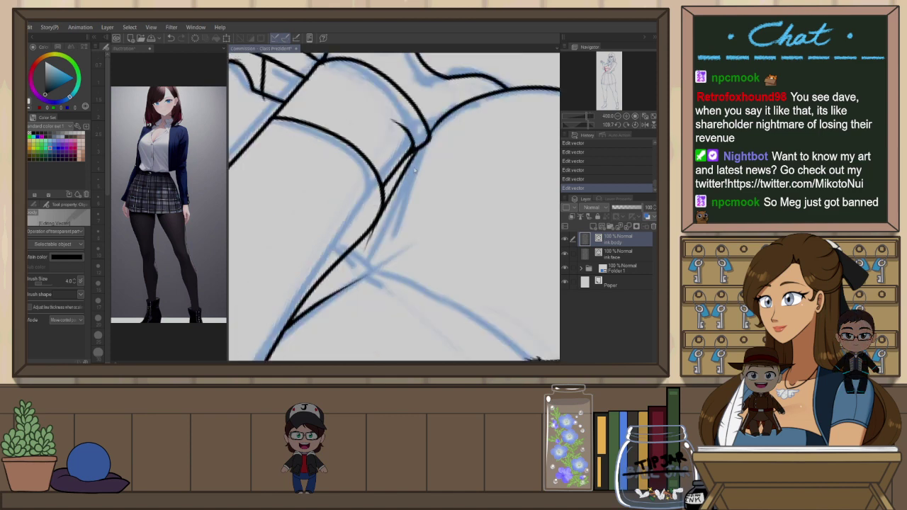
Try inking a curve that joins the forearm's underside to the cuff, rotate the view, and undo the stroke
scroll(414, 171, "down", 2)
scroll(378, 132, "up", 2)
key("p")
mouse_move(342, 162)
left_mouse_down()
mouse_move(288, 217)
mouse_move(399, 181)
left_mouse_up()
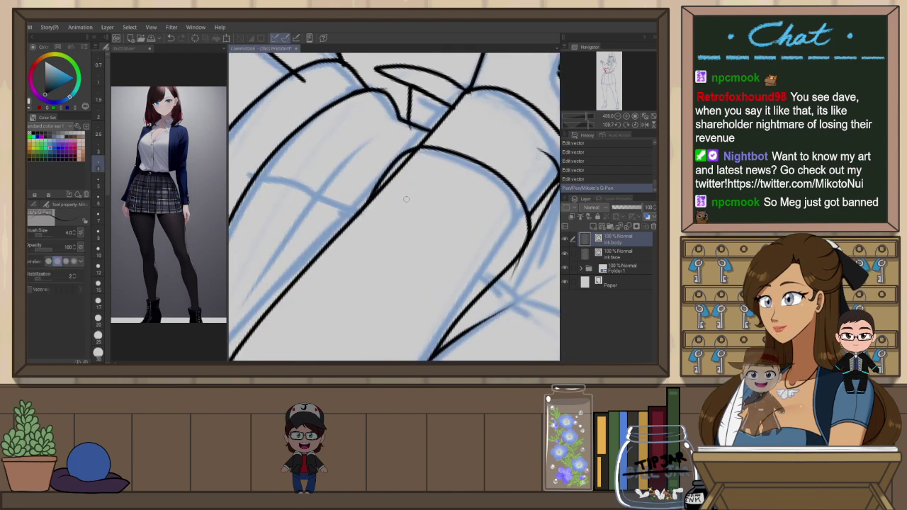
left_click_drag(445, 207, 322, 158)
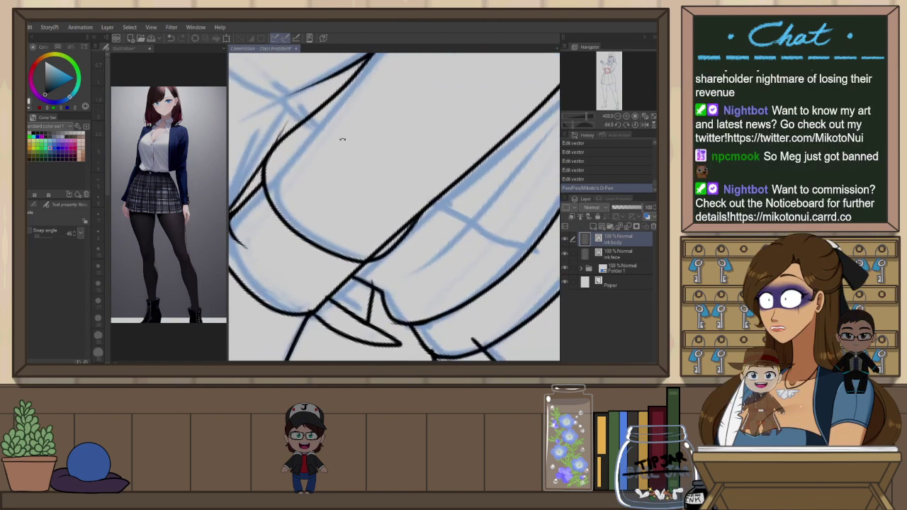
scroll(342, 139, "down", 3)
scroll(342, 139, "up", 1)
scroll(384, 155, "up", 2)
key("ctrl+z")
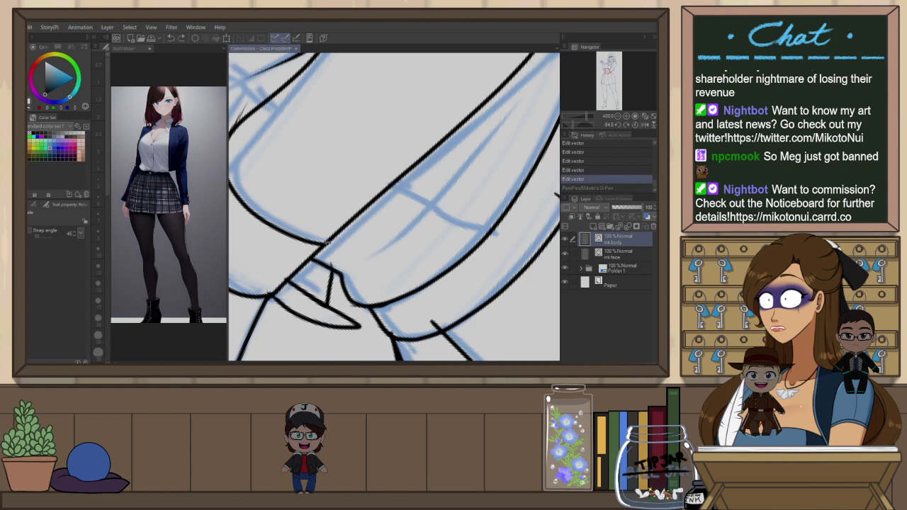
Ink the gathered curve joining the forearm's underside to the cuff, redrawing it as needed, and erase the straight line it replaces
key("p")
mouse_move(341, 240)
left_mouse_down()
mouse_move(405, 173)
mouse_move(336, 229)
mouse_move(401, 180)
left_mouse_up()
key("e")
key("ctrl+z")
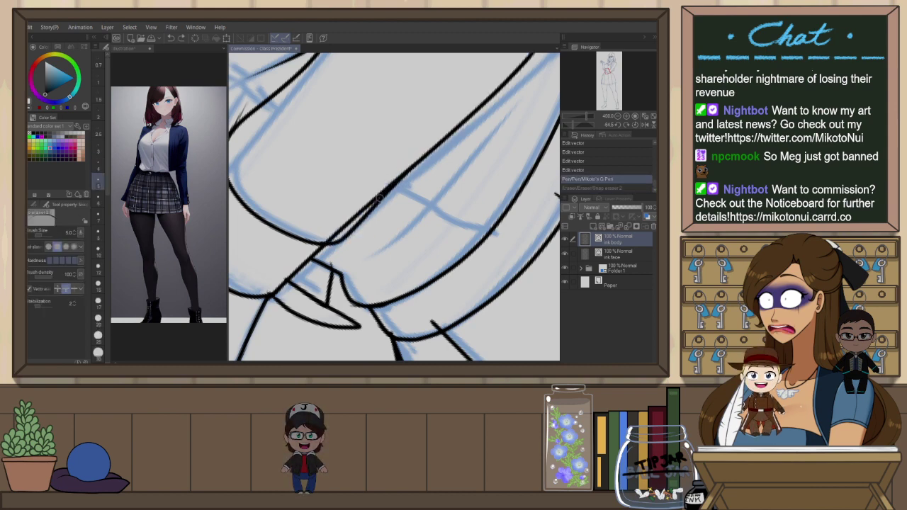
key("p")
key("ctrl+z")
mouse_move(324, 245)
left_mouse_down()
mouse_move(370, 212)
mouse_move(385, 193)
mouse_move(335, 242)
mouse_move(421, 150)
left_mouse_up()
key("ctrl+z")
key("e")
left_click_drag(347, 214, 357, 219)
left_click_drag(331, 260, 337, 262)
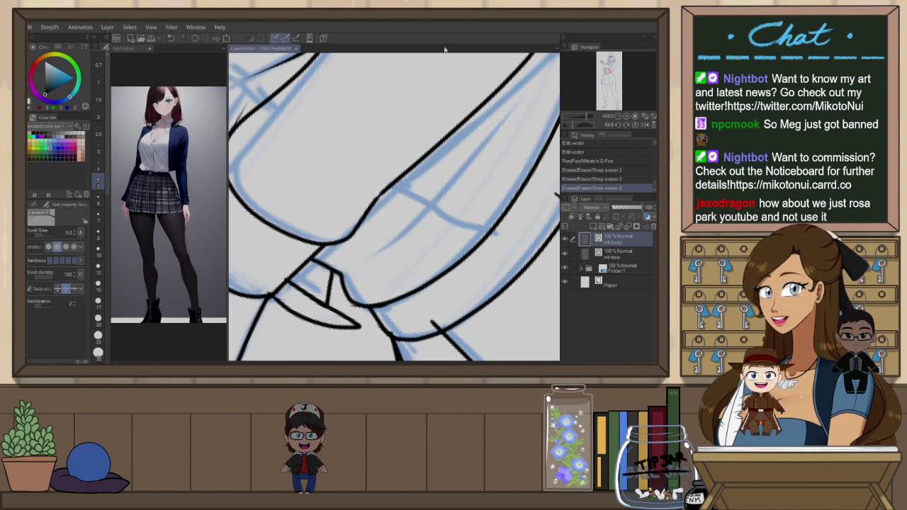
Smooth the junction of the forearm's underside and the gathered curve by moving the line's control point with the Object tool
key("o")
left_click(378, 198)
left_click_drag(385, 191, 405, 174)
left_click(416, 104)
Erase the skirt pleat ends overlapping the waistband and the stray line ends at the waist with Snap eraser 2
scroll(409, 159, "down", 3)
key("e")
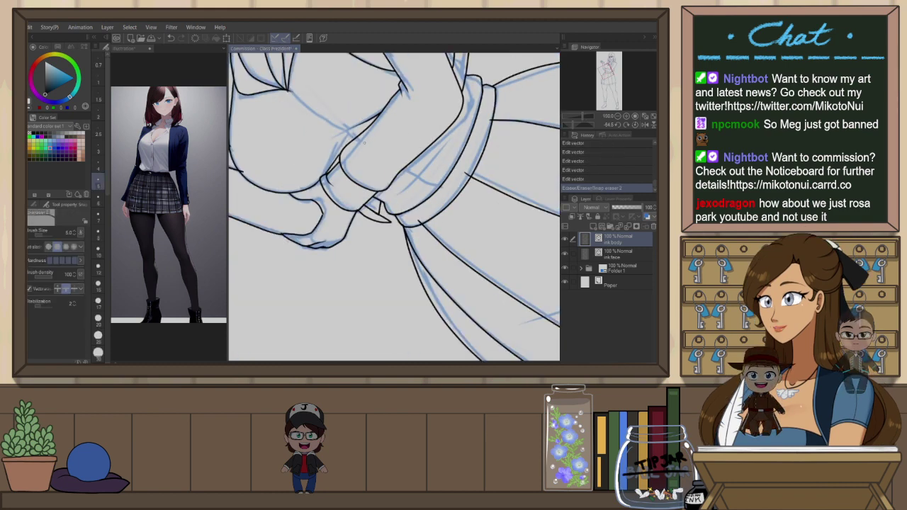
left_click_drag(419, 224, 422, 221)
left_click_drag(469, 177, 472, 173)
left_click_drag(491, 117, 492, 123)
key("r")
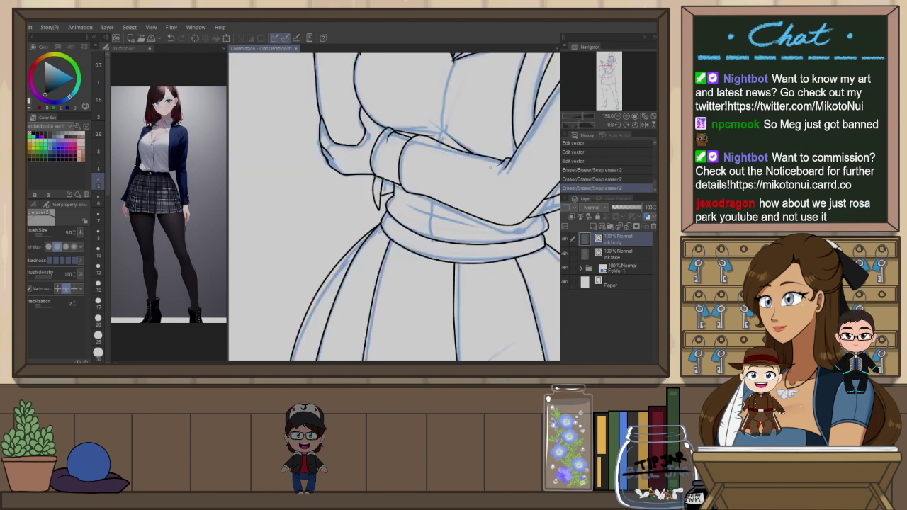
left_click_drag(392, 196, 386, 220)
key("ctrl+z")
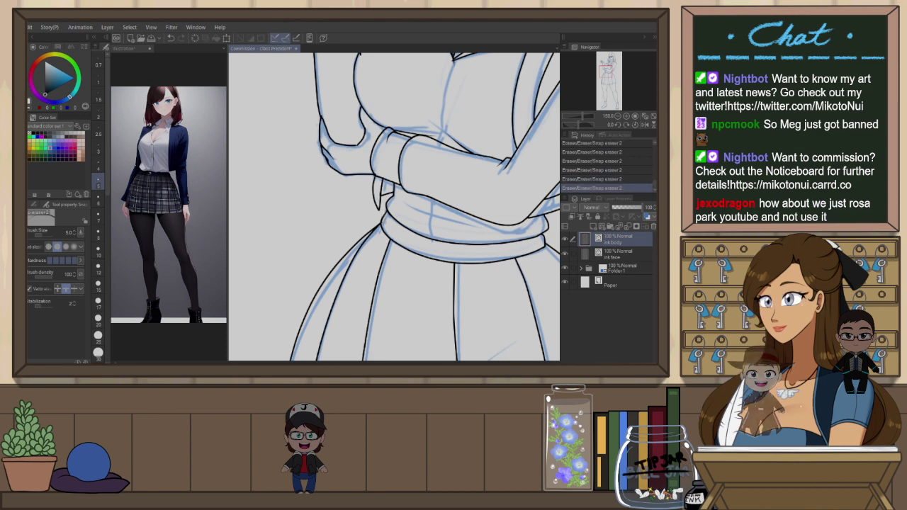
Ink the cuff seam across the raised arm's wrist with the G-Pen and erase its overlapping ends
left_click_drag(359, 150, 367, 190)
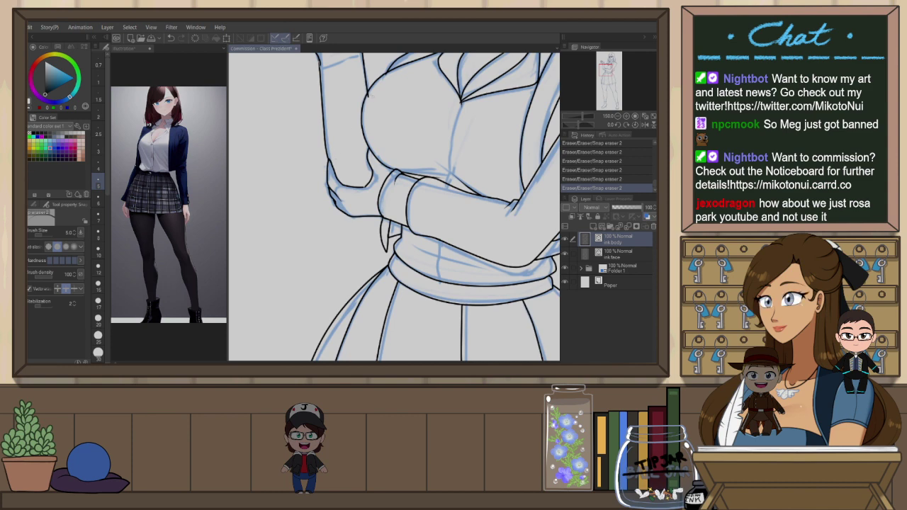
mouse_move(380, 98)
left_mouse_down()
mouse_move(356, 145)
mouse_move(367, 191)
left_mouse_up()
scroll(367, 191, "up", 1)
key("p")
mouse_move(312, 182)
left_mouse_down()
mouse_move(374, 150)
mouse_move(362, 131)
mouse_move(375, 156)
left_mouse_up()
key("e")
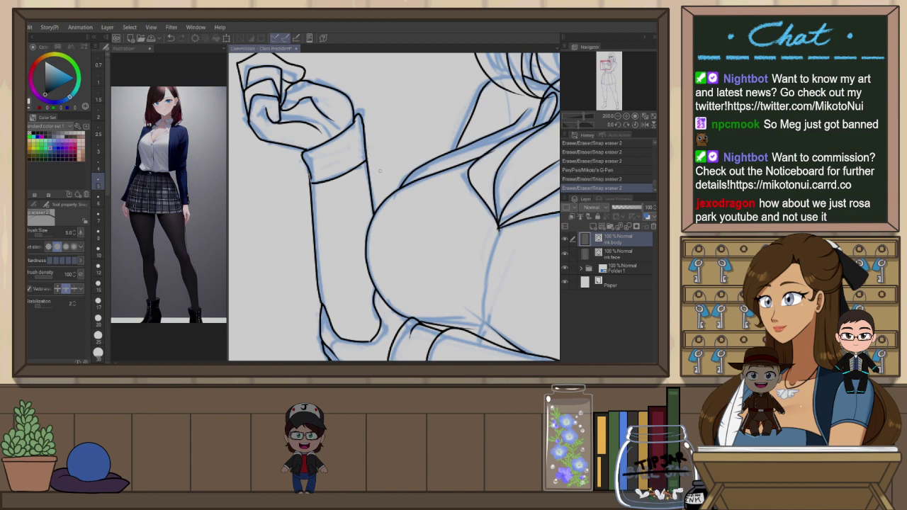
Ink gathered sleeve outlines on both sides of the raised arm just below the cuff, redrawing the strokes until they fit
key("p")
key("ctrl+z")
left_click_drag(367, 159, 372, 185)
key("ctrl+z")
left_click_drag(310, 181, 310, 266)
key("ctrl+z")
left_click_drag(309, 181, 312, 235)
key("ctrl+z")
left_click_drag(310, 183, 314, 258)
key("ctrl+z")
left_click_drag(310, 183, 314, 248)
key("ctrl+z")
left_click_drag(310, 182, 315, 248)
Erase the old straight sleeve lines below the raised arm's cuff with Snap eraser 2
key("e")
left_click_drag(309, 200, 312, 227)
left_click_drag(369, 186, 370, 213)
left_click_drag(309, 172, 341, 211)
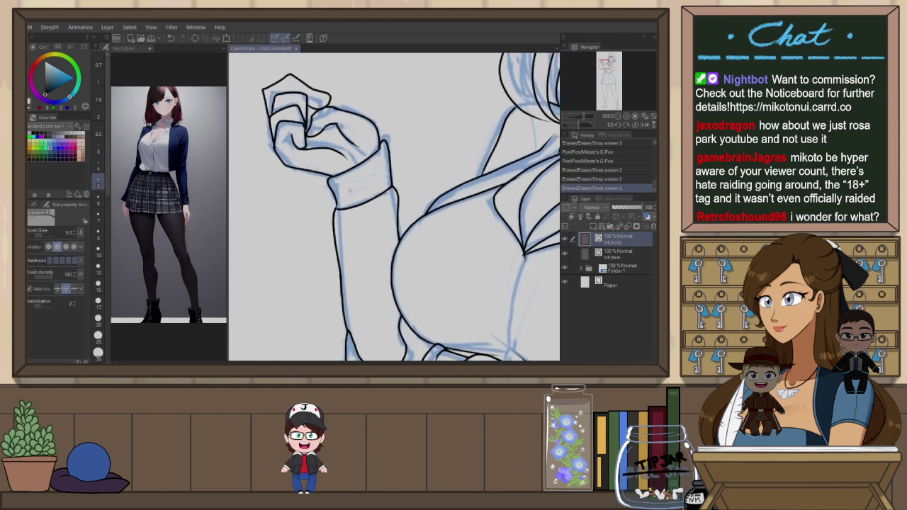
Adjust the control points of the finger and palm lines on the raised hand so they fit the neighbouring ink lines
key("o")
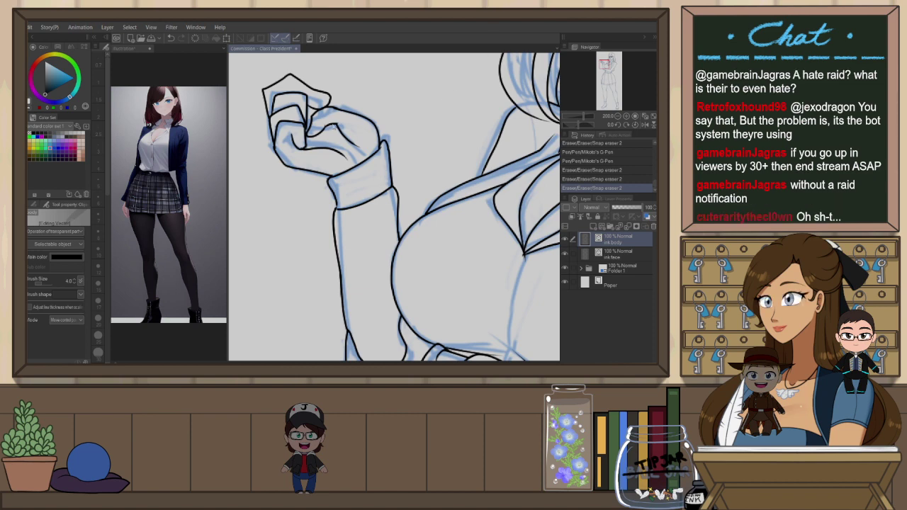
key("e")
left_click(335, 127)
left_click_drag(283, 149, 314, 170)
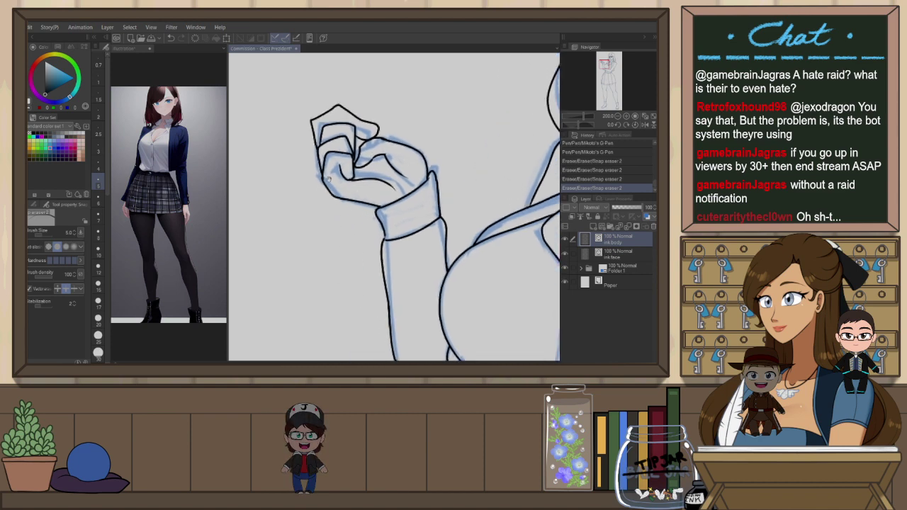
scroll(388, 177, "up", 5)
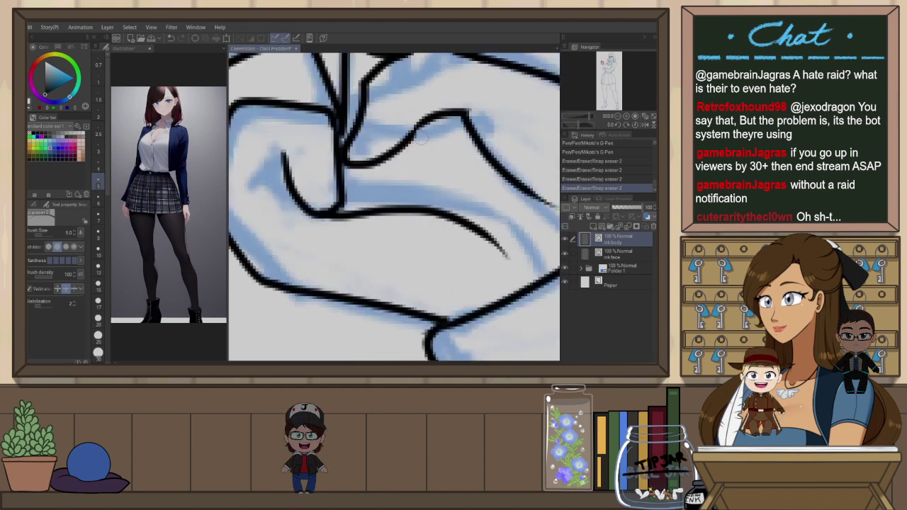
key("o")
left_click(417, 127)
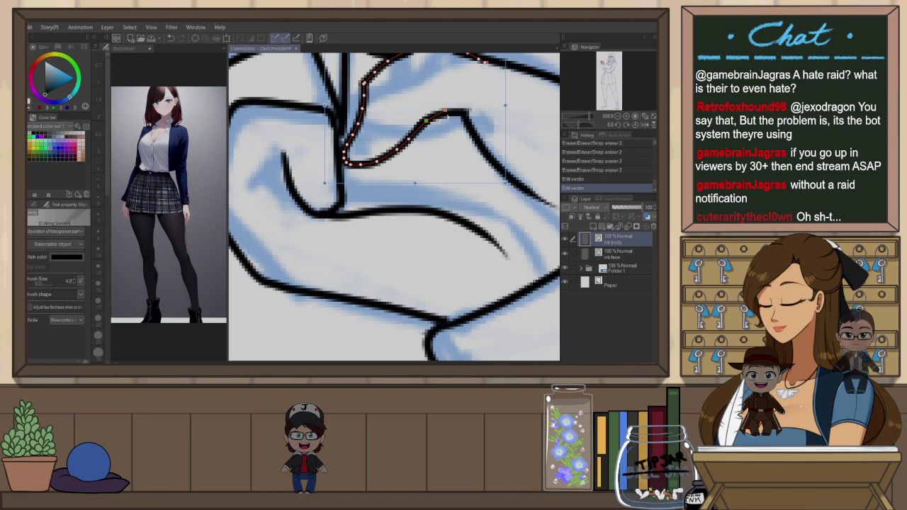
left_click_drag(442, 145, 537, 166)
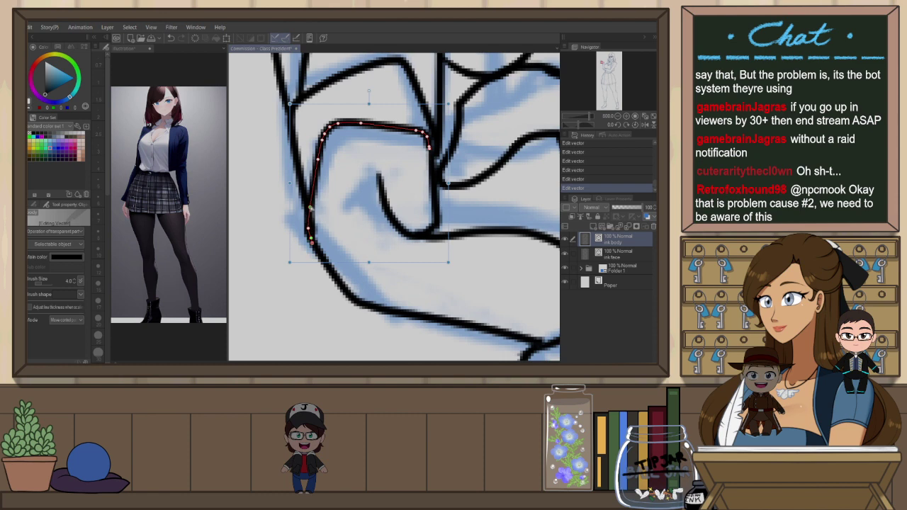
Erase the overlapping line ends where the lowest finger meets the raised hand's outer edge with Snap eraser 2
key("e")
left_click(316, 233)
left_click(316, 233)
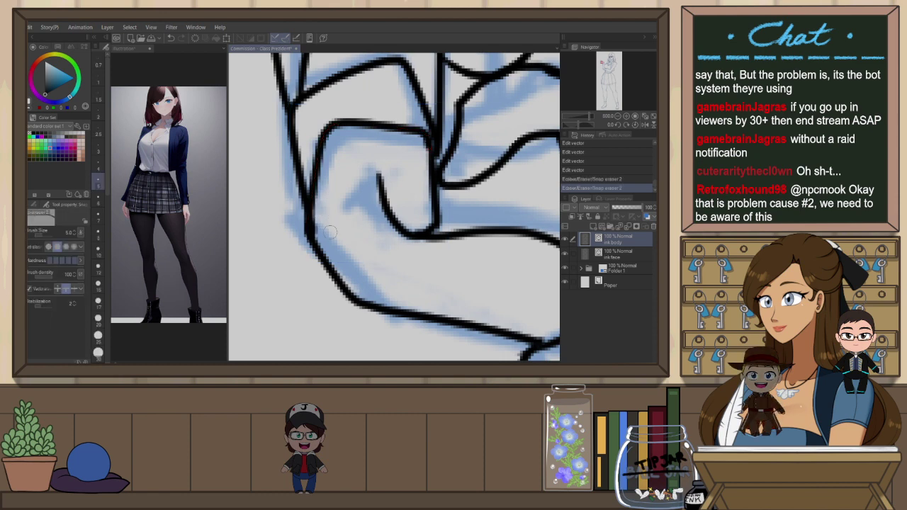
scroll(394, 174, "down", 3)
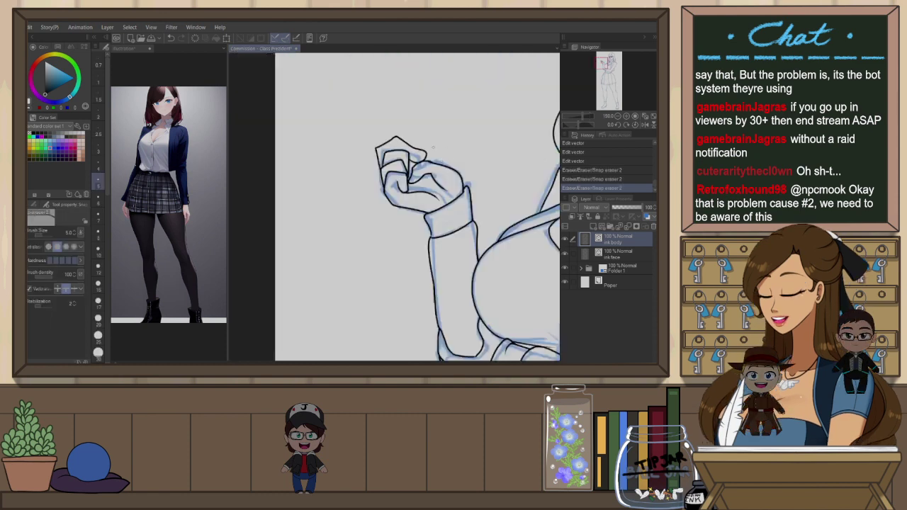
Ink small detail lines on the raised hand's thumb and finger creases with the G-Pen and flip the canvas view horizontally
scroll(397, 149, "up", 1)
key("p")
scroll(418, 147, "up", 1)
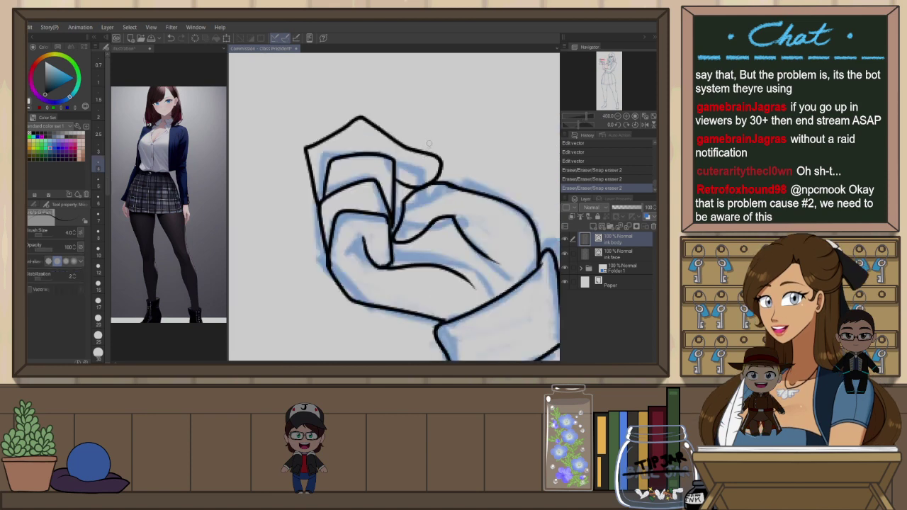
key("h")
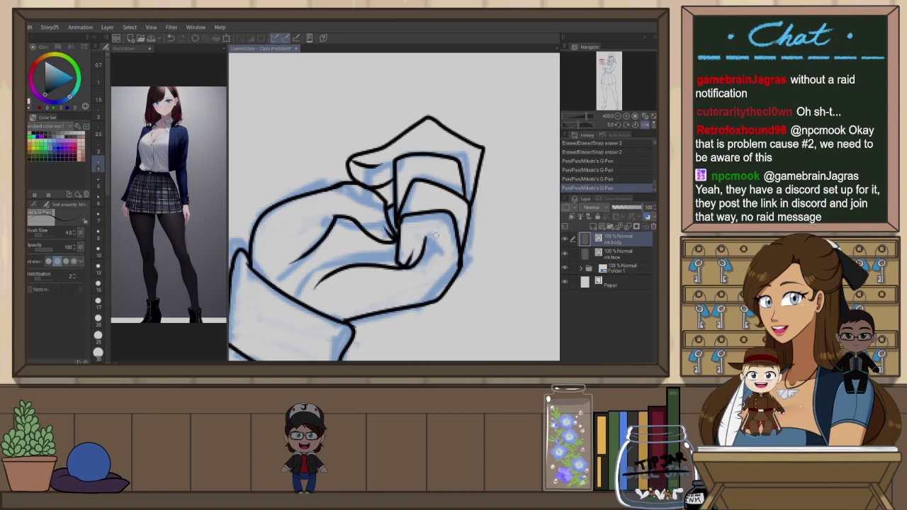
Adjust the control points of the raised arm's cuff edge and cuff seam so their ends meet cleanly
scroll(435, 248, "down", 3)
scroll(437, 232, "down", 1)
left_click_drag(435, 234, 504, 178)
scroll(461, 250, "up", 4)
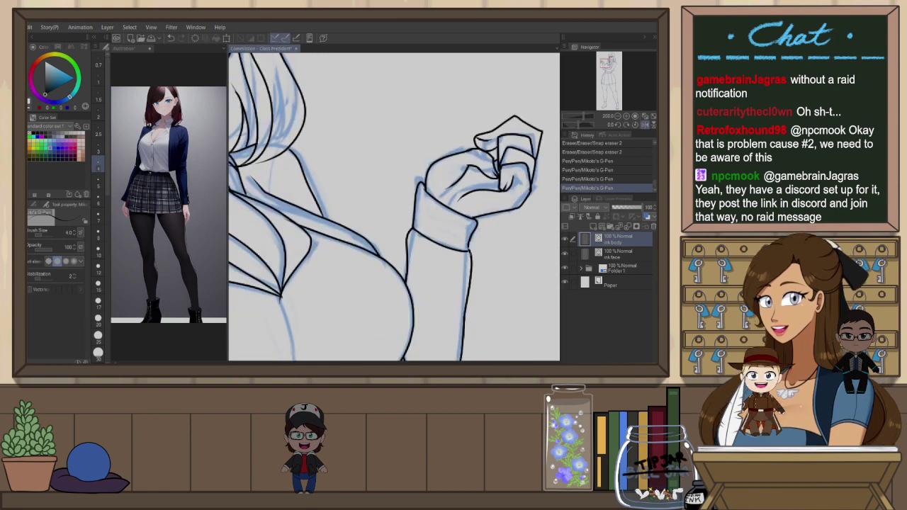
key("o")
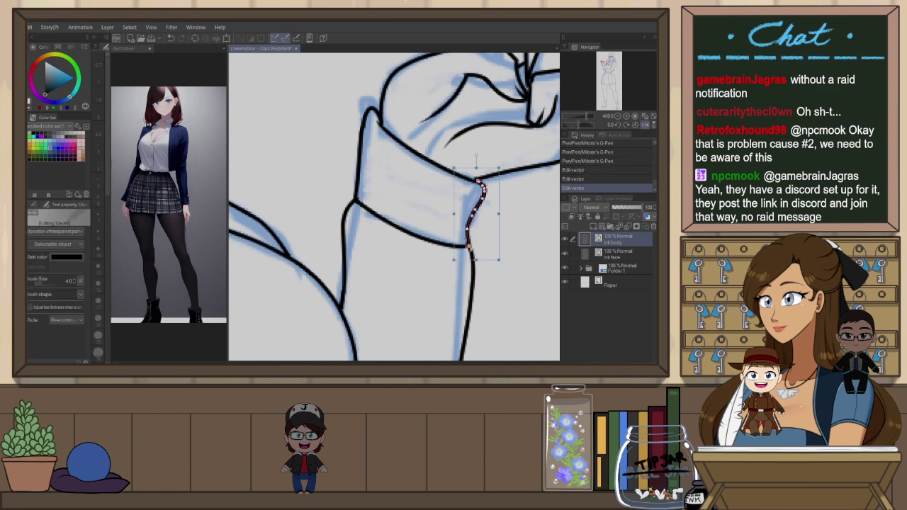
left_click(465, 245)
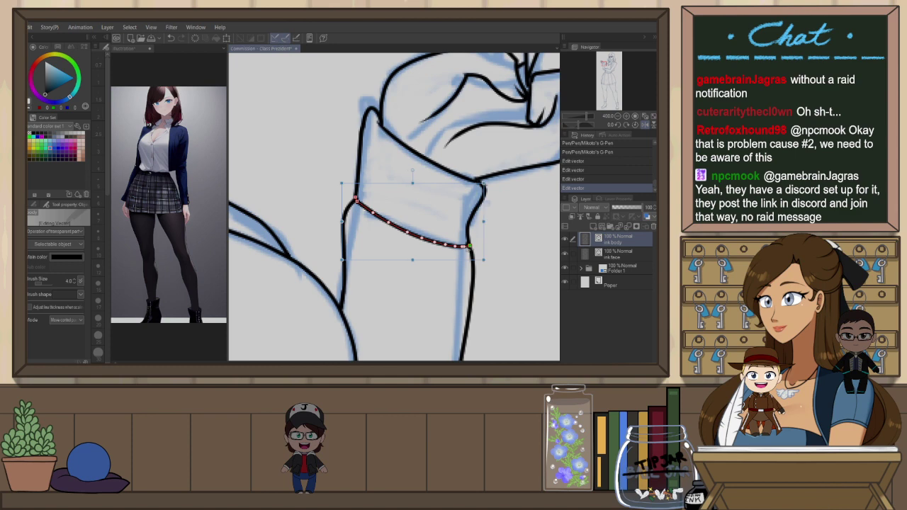
scroll(491, 225, "down", 4)
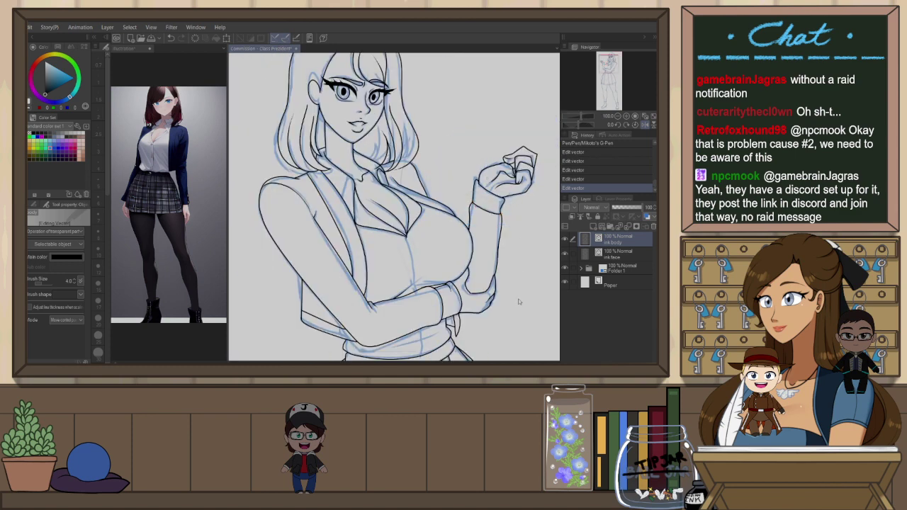
Move the end point of the short curved line at the raised arm's elbow to join the adjacent sleeve outline
scroll(496, 295, "up", 5)
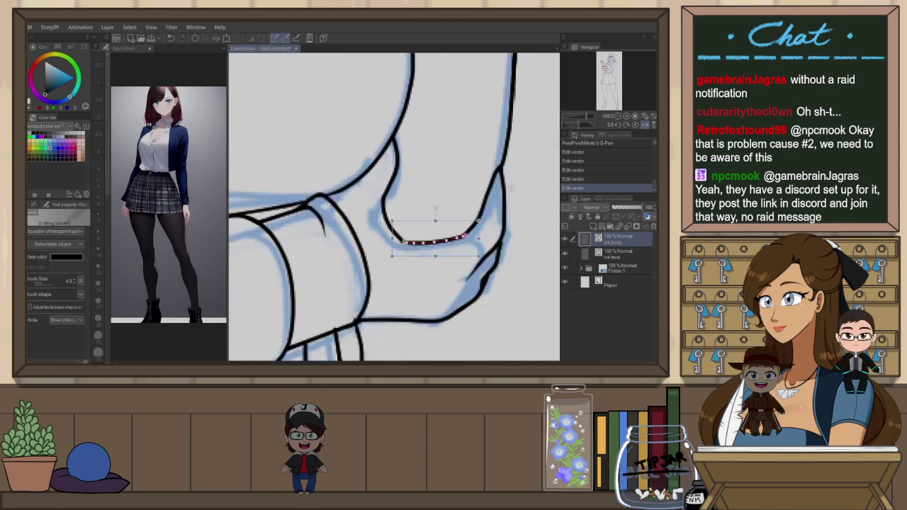
left_click_drag(404, 243, 400, 238)
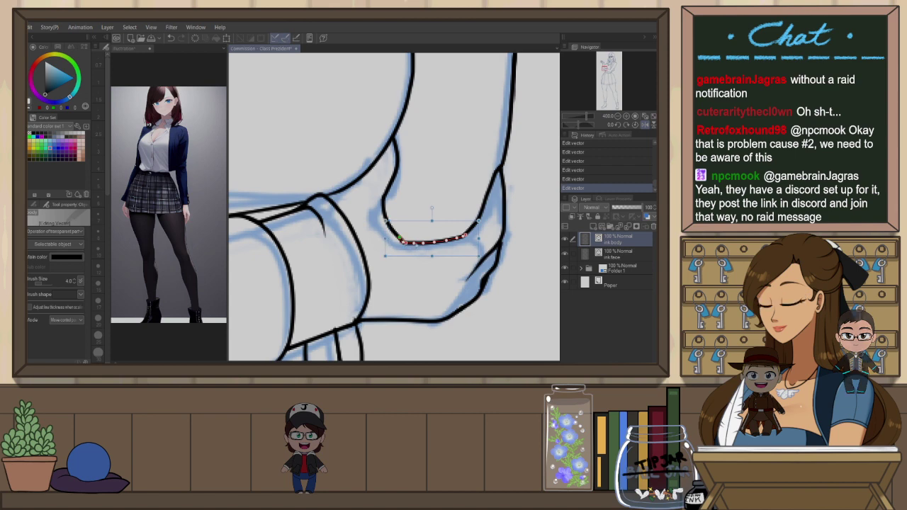
left_click(443, 187)
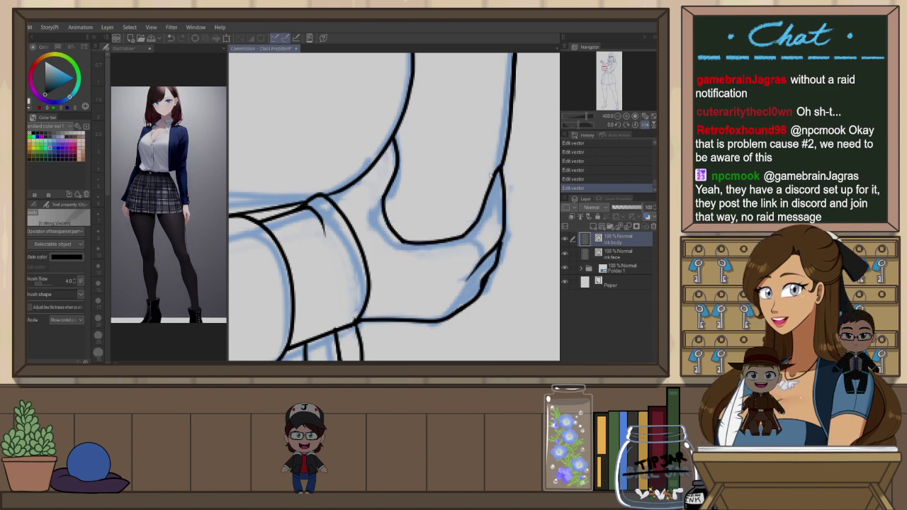
Flip the canvas view horizontally again and start inking on the upper body with the G-Pen
key("p")
scroll(501, 198, "down", 5)
left_click_drag(494, 207, 484, 285)
left_click_drag(481, 232, 485, 259)
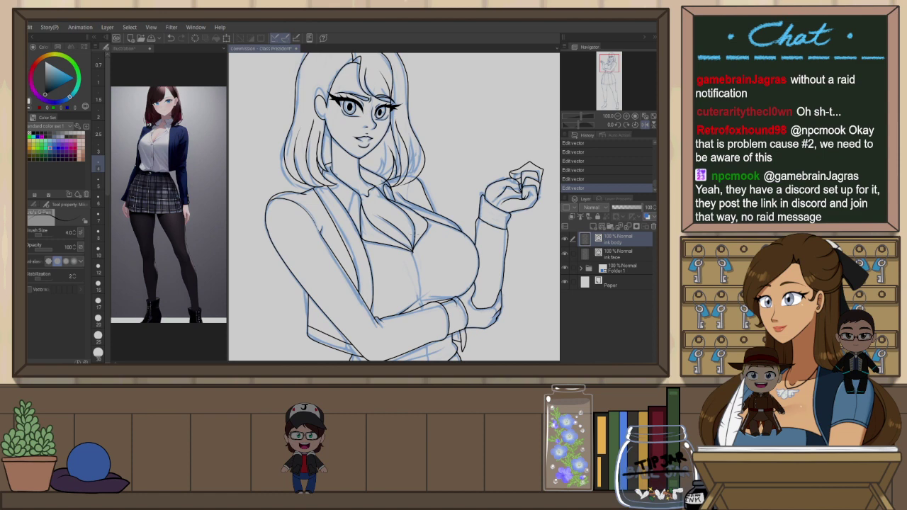
left_click_drag(414, 234, 406, 253)
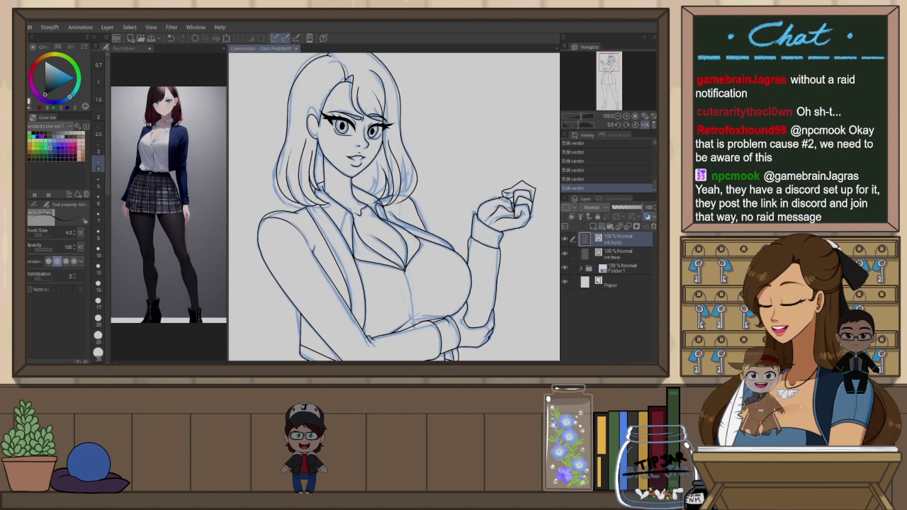
key("h")
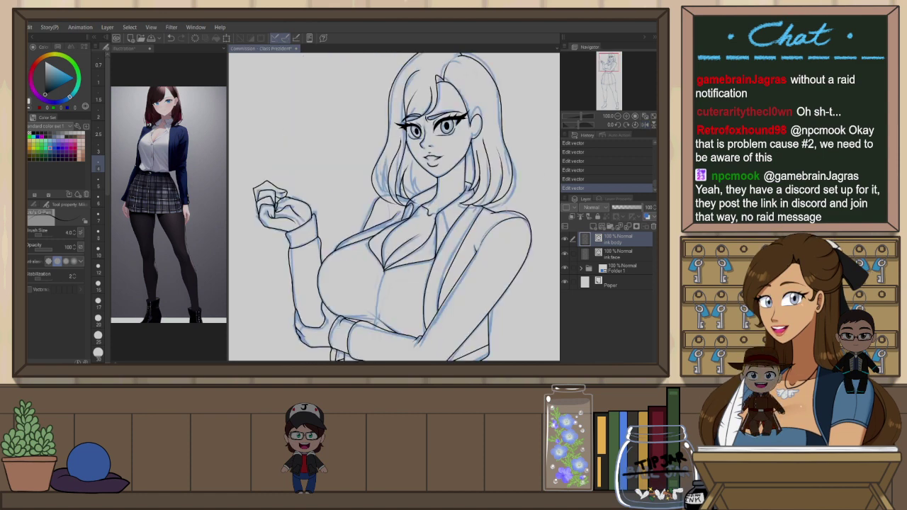
scroll(502, 223, "up", 1)
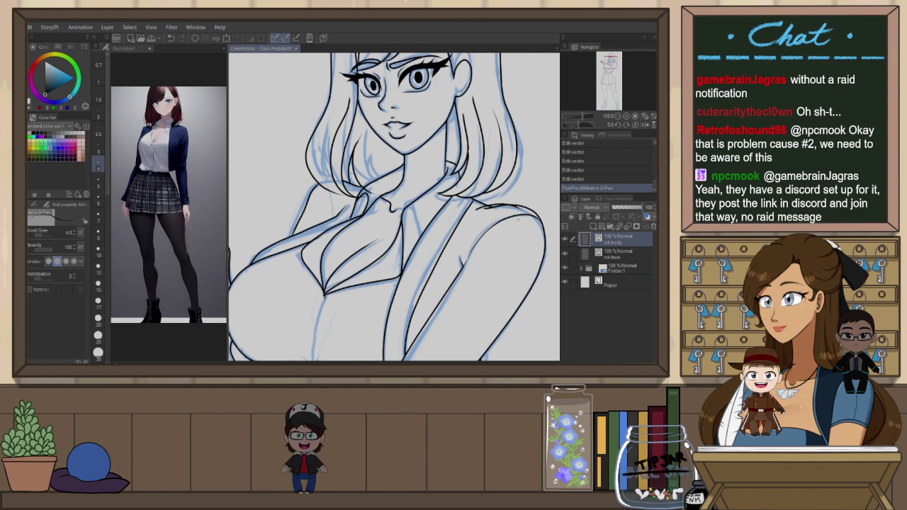
Undo the existing shoulder line beside the neck and ink a replacement joining the cardigan edge to the sleeve curve
key("ctrl+plus")
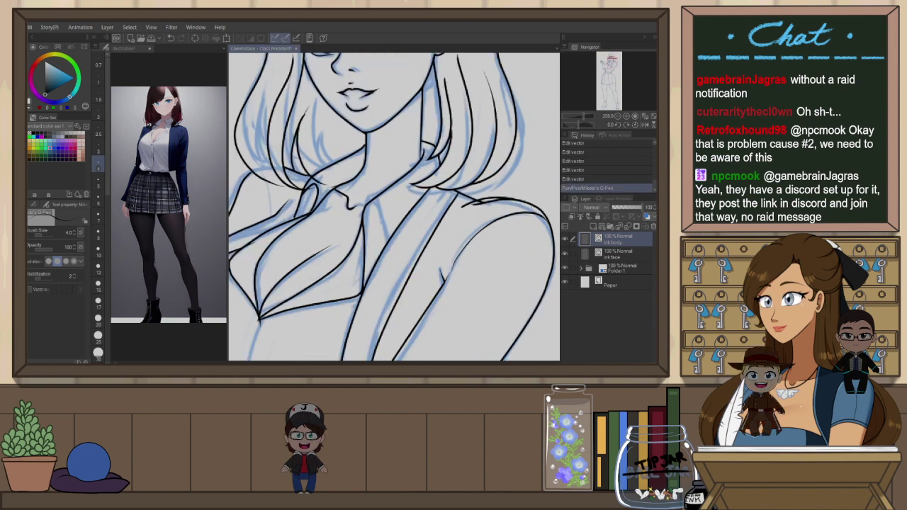
key("e")
left_click_drag(496, 198, 499, 207)
key("ctrl+z")
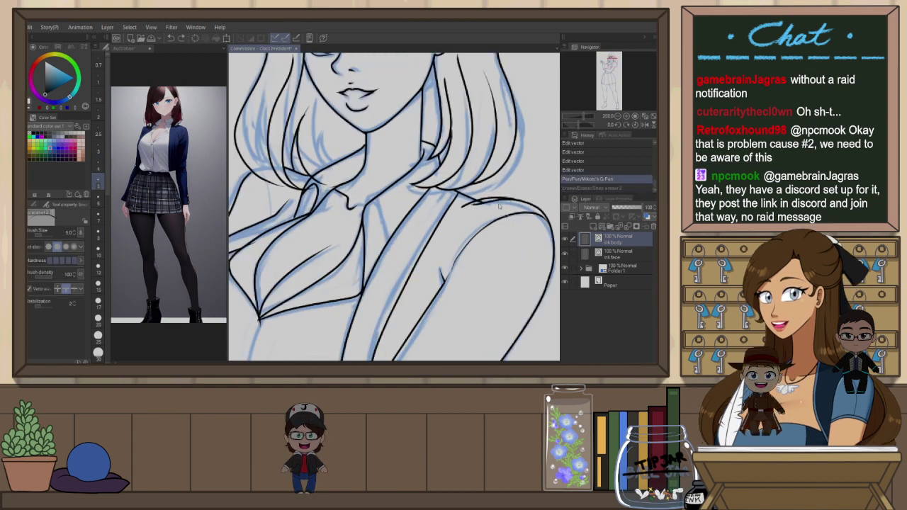
key("p")
key("ctrl+z")
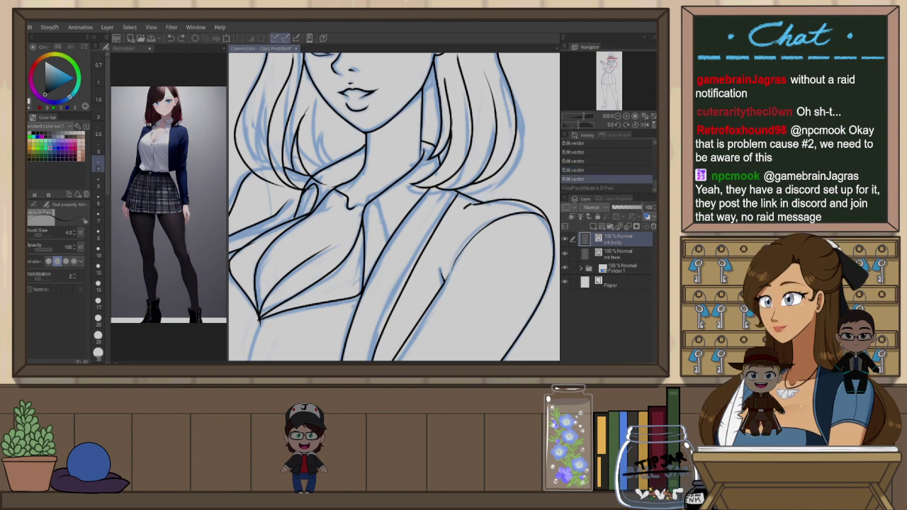
left_click_drag(471, 198, 512, 200)
key("ctrl+z")
key("ctrl+z")
key("ctrl+z")
key("ctrl+z")
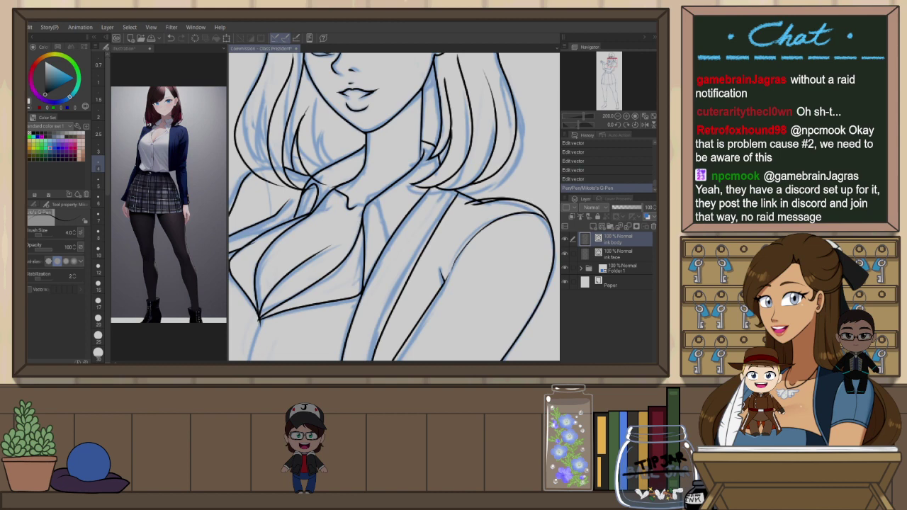
Adjust the vector points of the new shoulder line to follow the sleeve curve and erase the overlapping end
key("e")
left_click(499, 204)
key("ctrl+z")
key("o")
left_click(533, 195)
left_click_drag(500, 198, 501, 200)
key("e")
left_click(499, 206)
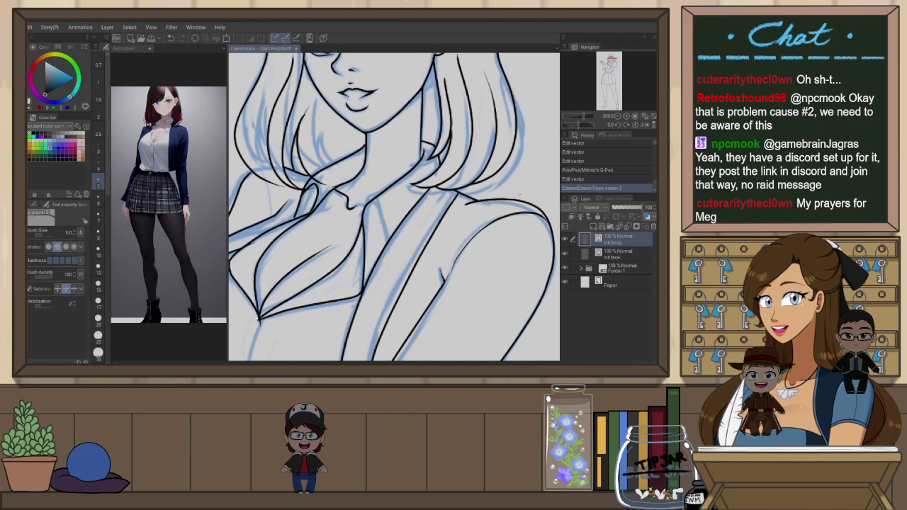
Erase the thigh line ends that poke above the skirt's hem, checking each pleat corner
scroll(500, 206, "down", 5)
left_click_drag(512, 320, 492, 205)
mouse_move(403, 268)
left_mouse_down()
mouse_move(469, 277)
mouse_move(467, 285)
mouse_move(503, 260)
left_mouse_up()
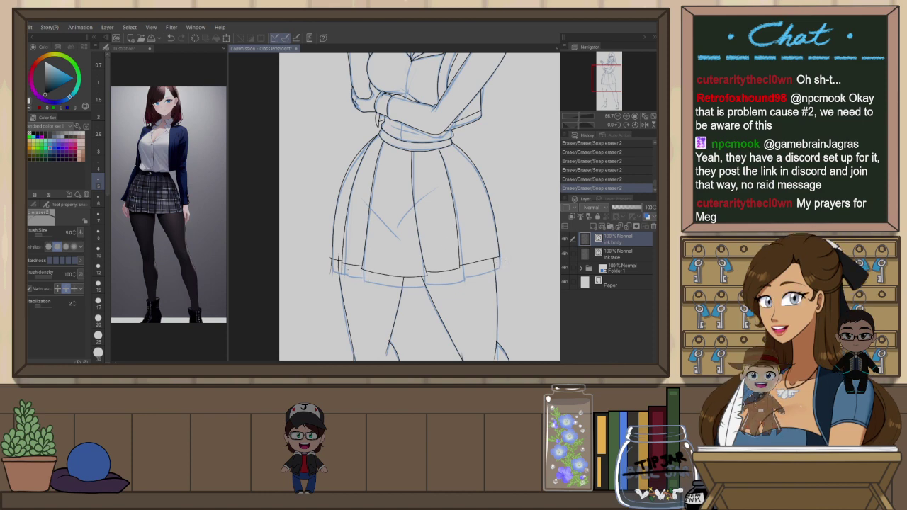
left_click_drag(331, 269, 347, 270)
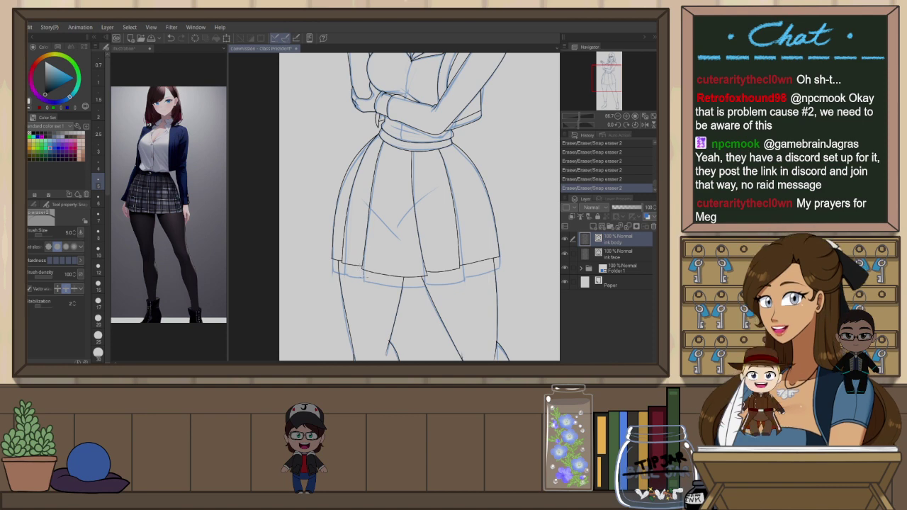
scroll(430, 277, "up", 5)
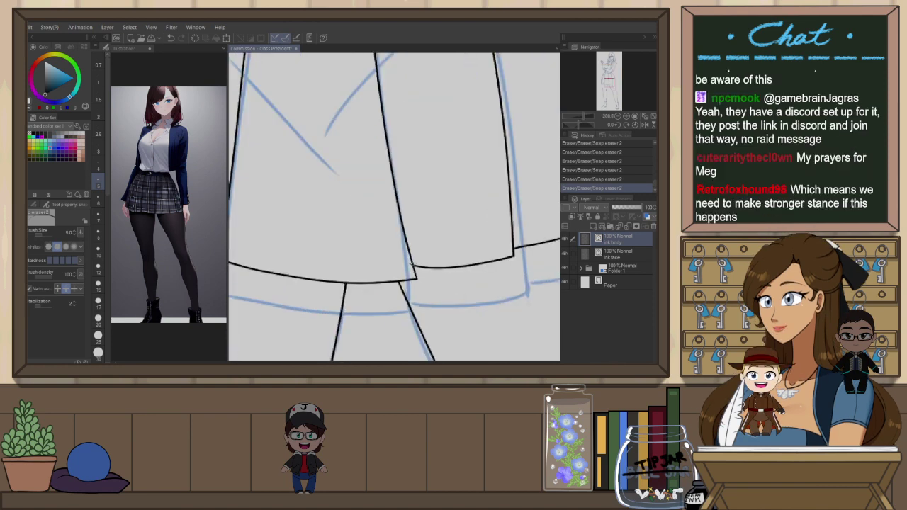
scroll(445, 242, "down", 3)
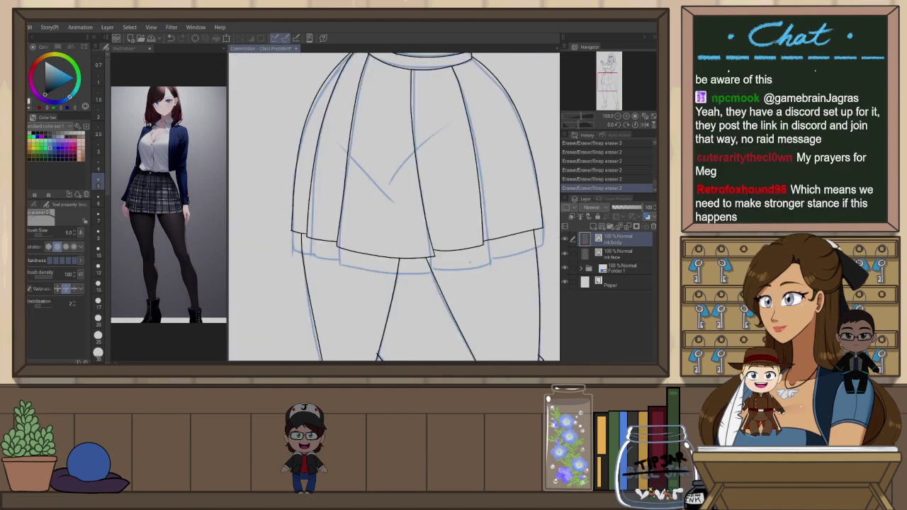
scroll(318, 248, "up", 2)
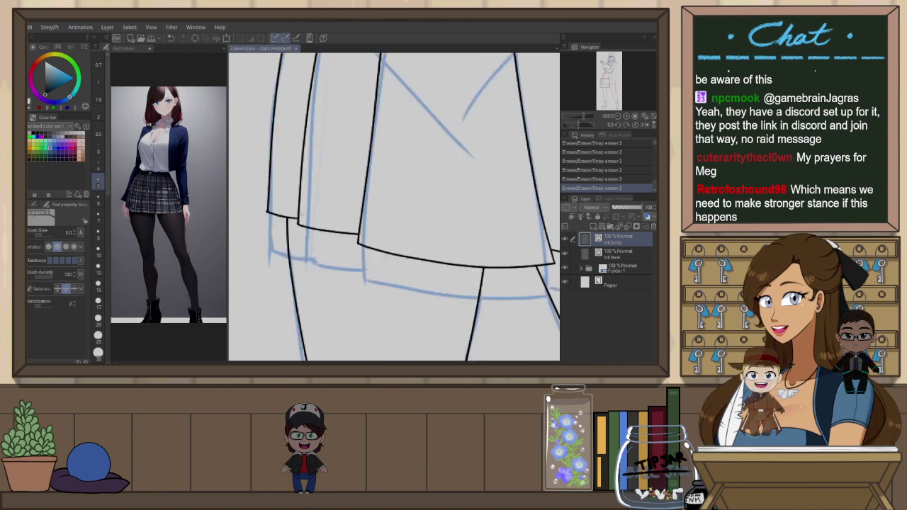
scroll(407, 248, "down", 2)
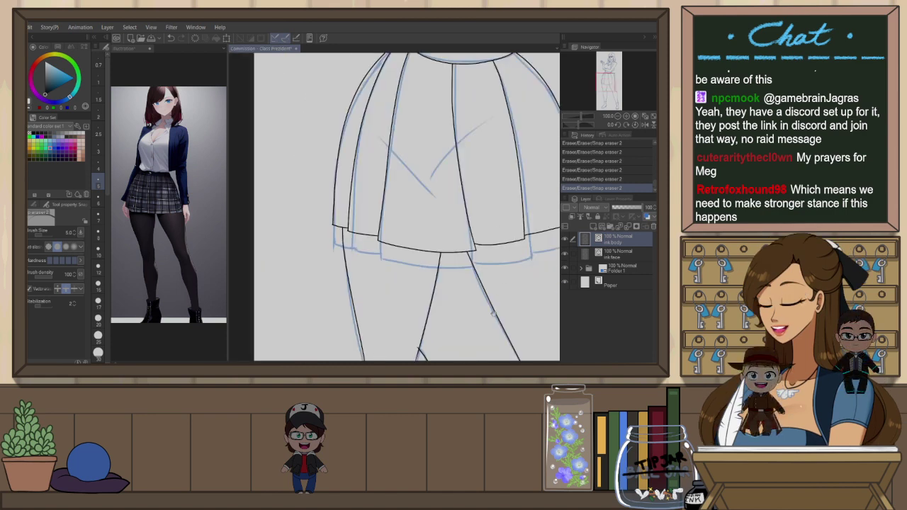
scroll(494, 313, "down", 1)
scroll(461, 305, "down", 2)
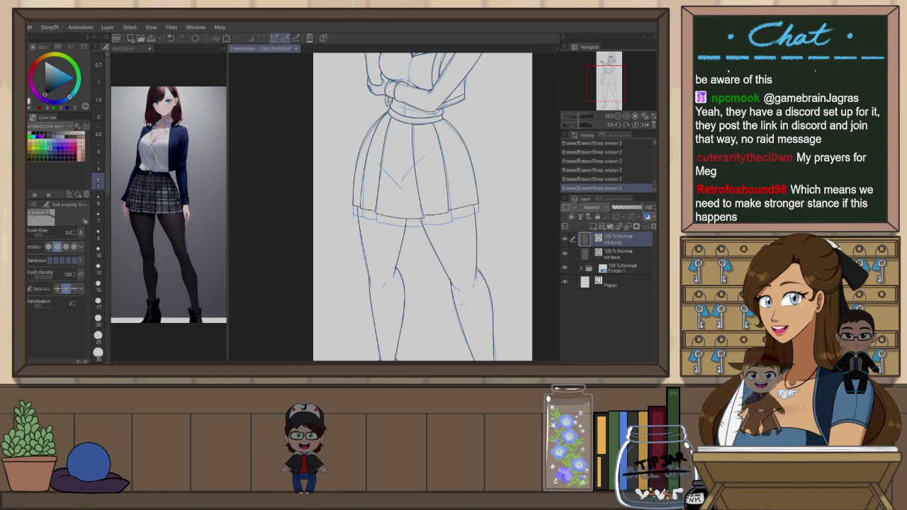
Trim the overlapping thigh and calf line ends around both knees
left_click_drag(461, 304, 455, 255)
scroll(394, 207, "up", 2)
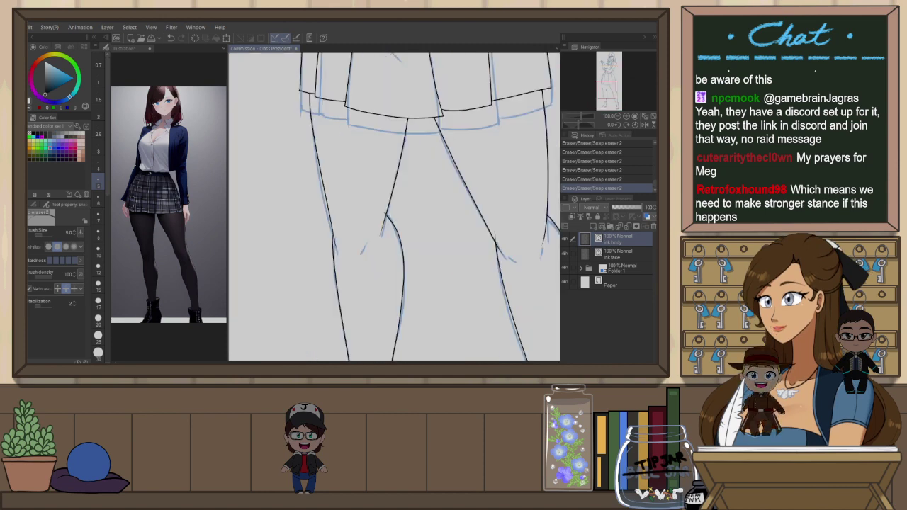
key("ctrl+z")
key("ctrl+y")
left_click_drag(533, 238, 489, 242)
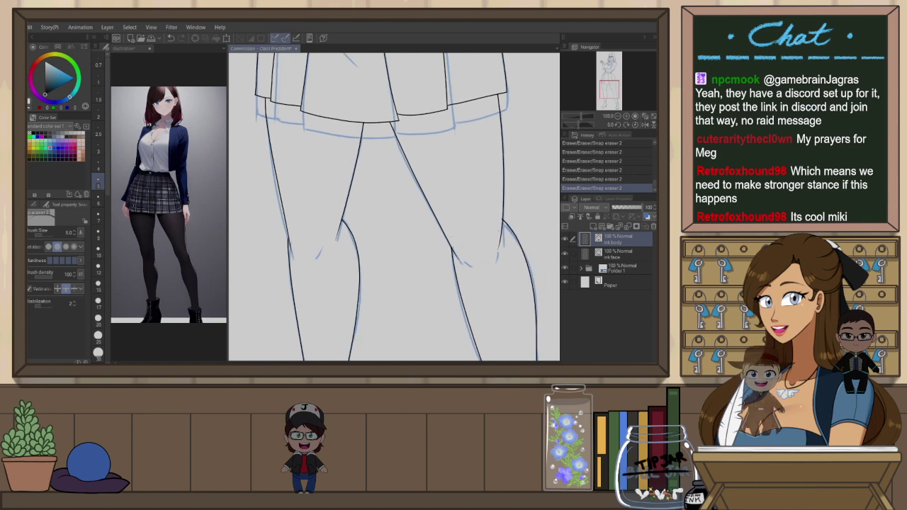
key("ctrl+z")
key("ctrl+y")
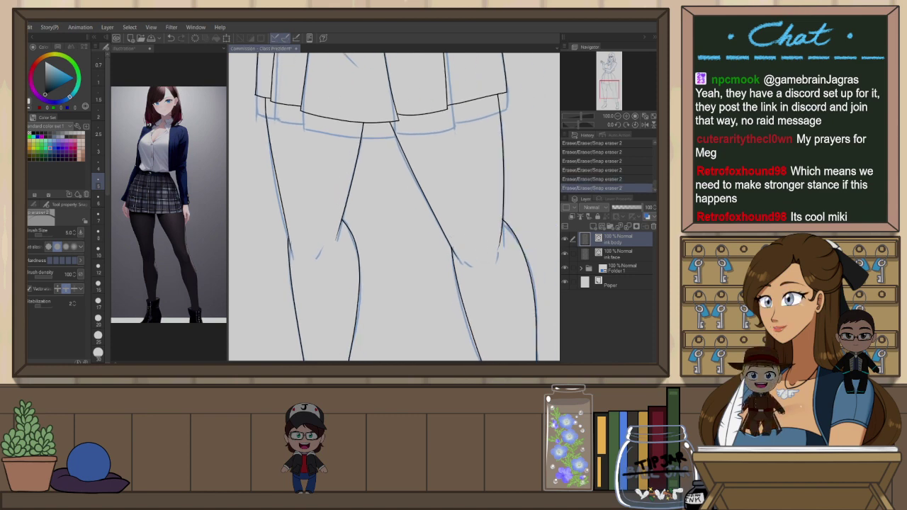
left_click_drag(363, 284, 448, 273)
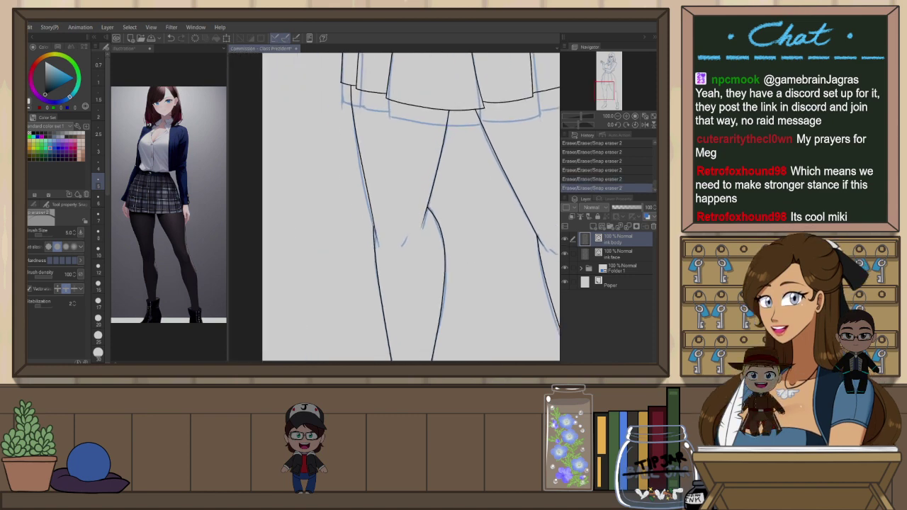
Adjust the vector points where the calf line meets the thigh line at the outer knee of the left-hand leg
scroll(383, 245, "up", 5)
key("o")
left_click(332, 156)
mouse_move(331, 150)
left_mouse_down()
mouse_move(342, 131)
mouse_move(334, 134)
left_mouse_up()
key("ctrl+z")
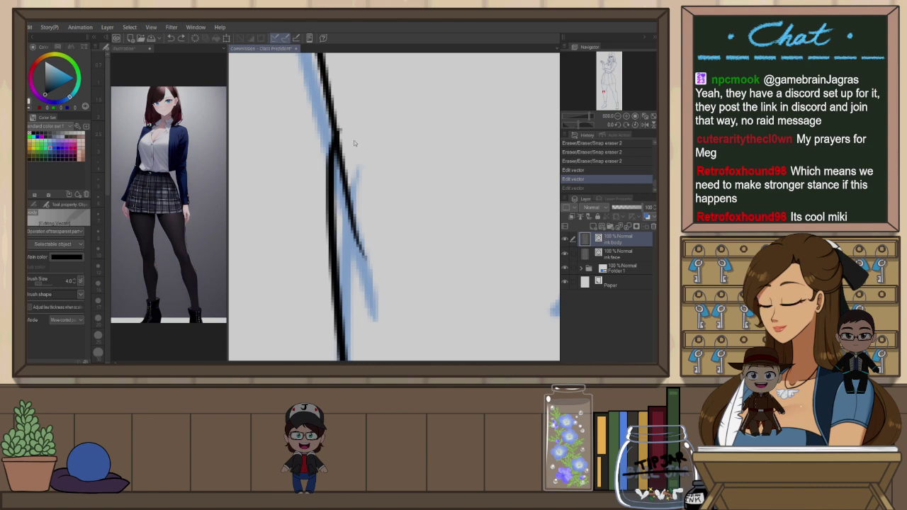
key("e")
scroll(393, 163, "down", 10)
Ink a short crease mark on each knee over the sketch, redoing the mark on the right-hand knee
key("p")
scroll(416, 170, "up", 1)
left_click_drag(414, 174, 408, 182)
left_click_drag(528, 243, 429, 252)
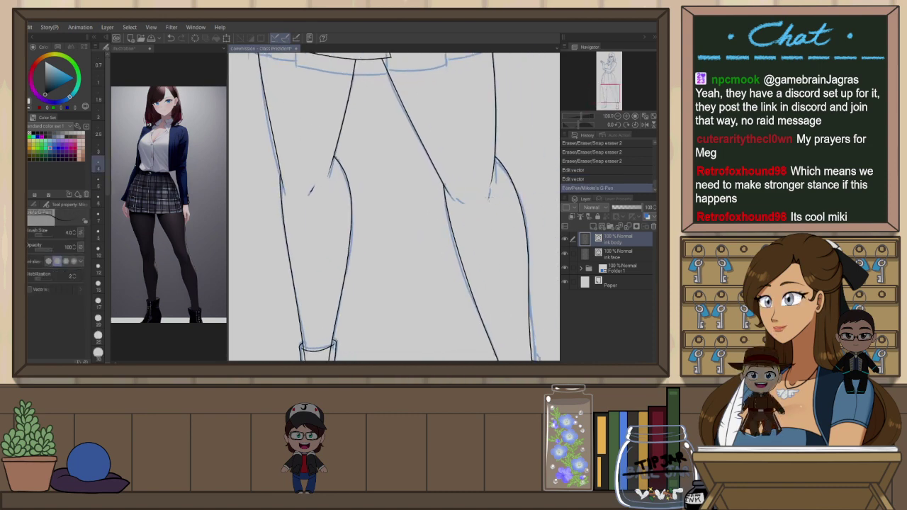
key("e")
key("p")
left_click_drag(489, 186, 496, 168)
key("ctrl+z")
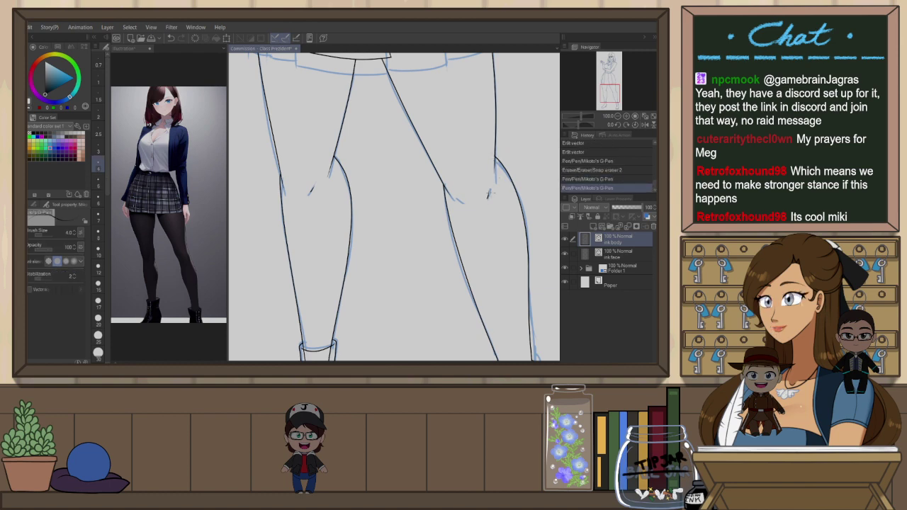
key("ctrl+z")
left_click_drag(490, 188, 488, 198)
Erase the leg lines showing through the shaft of the left-hand ankle boot below its cuff
scroll(461, 188, "down", 1)
left_click_drag(437, 290, 443, 230)
scroll(374, 247, "up", 1)
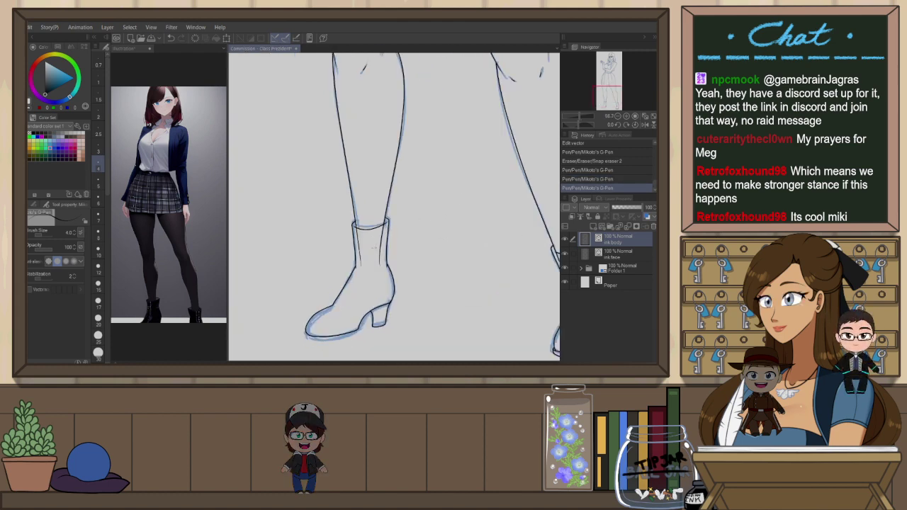
key("e")
mouse_move(356, 224)
left_mouse_down()
mouse_move(358, 263)
mouse_move(380, 254)
mouse_move(380, 265)
mouse_move(359, 250)
left_mouse_up()
scroll(354, 286, "up", 2)
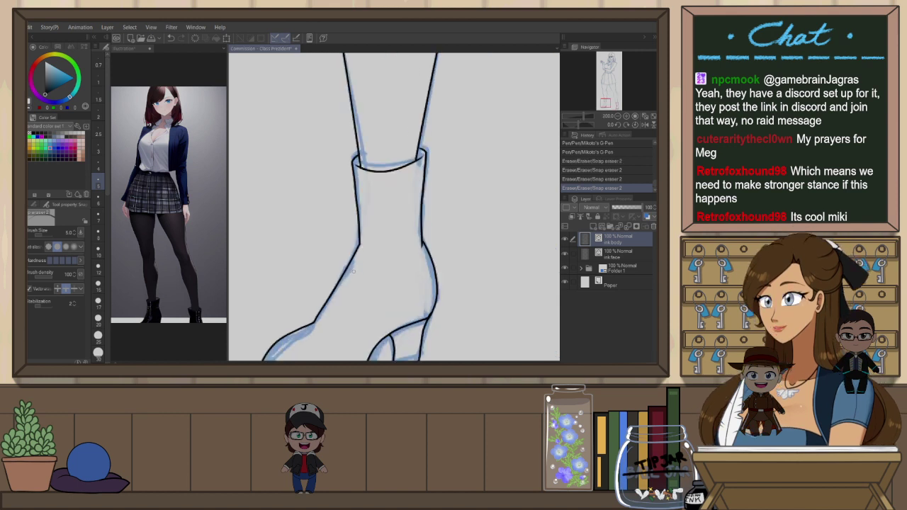
Move the end vector point of the boot's toe outline so it joins the sole line cleanly
left_click_drag(451, 317, 464, 233)
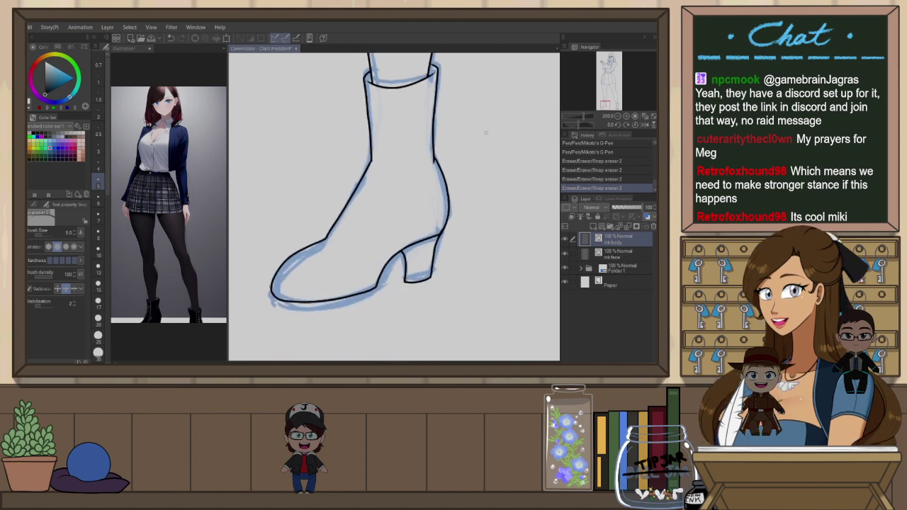
left_click_drag(377, 287, 270, 302)
key("ctrl+z")
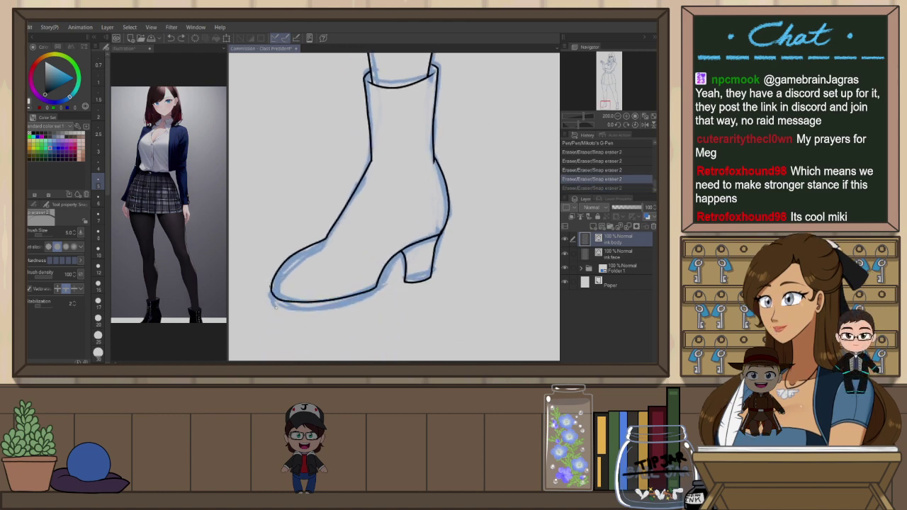
key("h")
key("o")
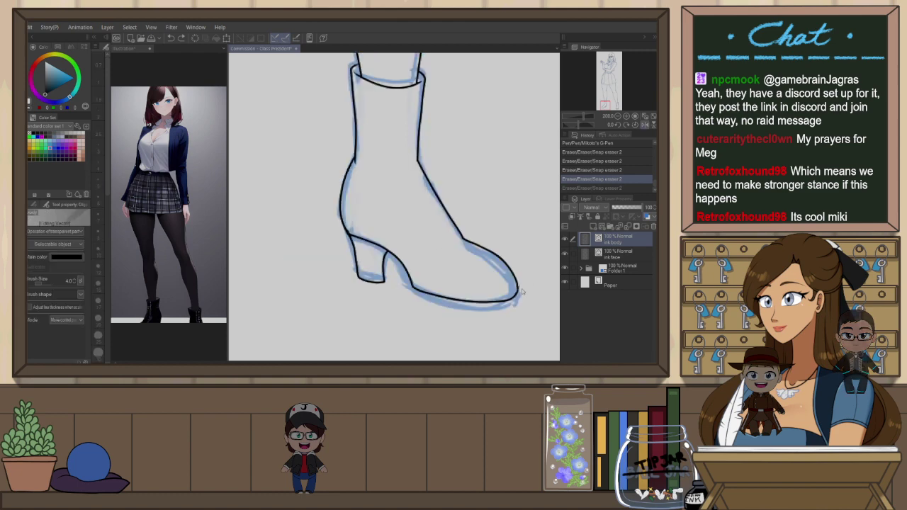
scroll(522, 292, "up", 2)
left_click(515, 295)
left_click_drag(513, 298, 514, 301)
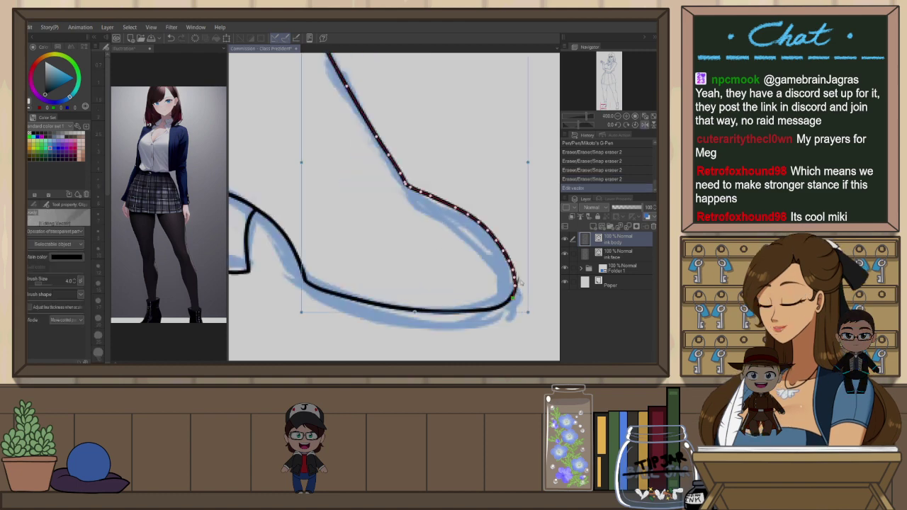
Ink a second line just inside the boot's sole edge from the toe to the arch and trim its overshoot
key("r")
left_click_drag(512, 347, 347, 231)
key("p")
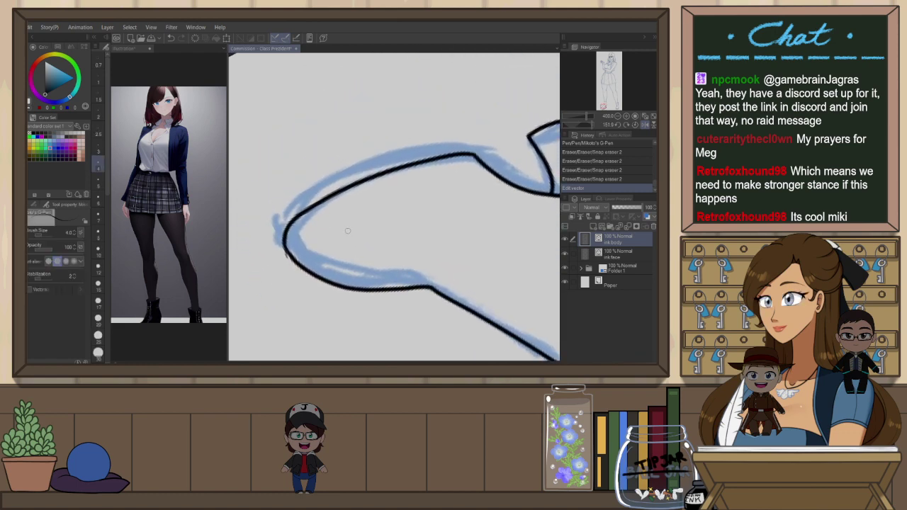
mouse_move(286, 254)
left_mouse_down()
mouse_move(311, 221)
mouse_move(516, 163)
left_mouse_up()
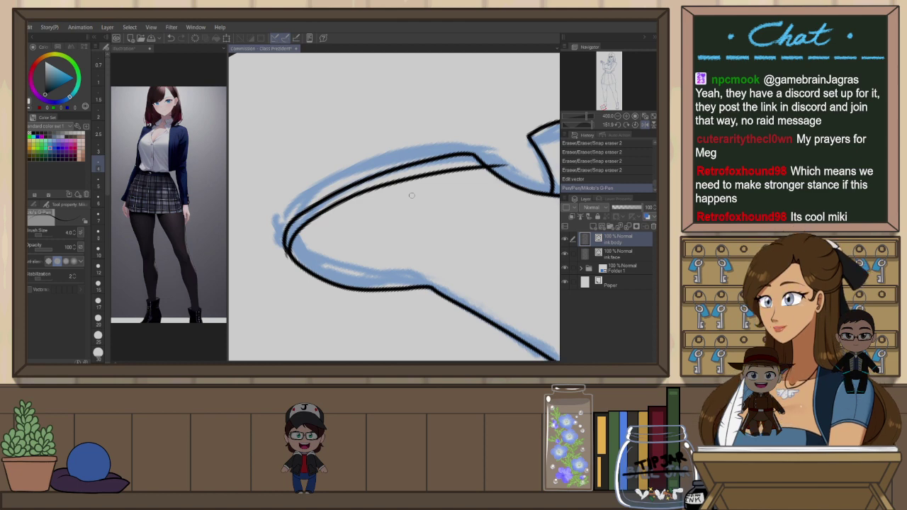
key("ctrl+z")
mouse_move(288, 253)
left_mouse_down()
mouse_move(317, 219)
mouse_move(506, 164)
left_mouse_up()
key("e")
left_click(287, 257)
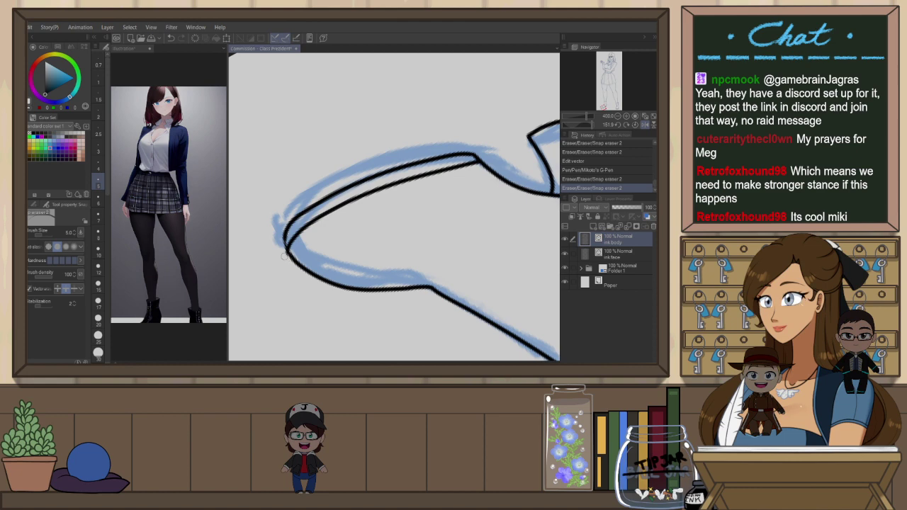
key("ctrl+z")
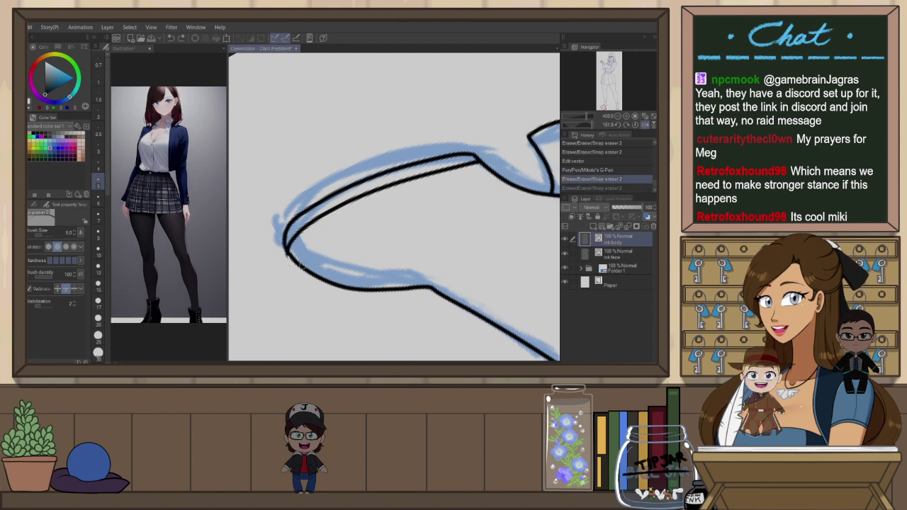
Move the toe end of the lower sole line onto the boot's toe outline and clean up the overlap there
key("o")
key("ctrl+at")
left_click(514, 216)
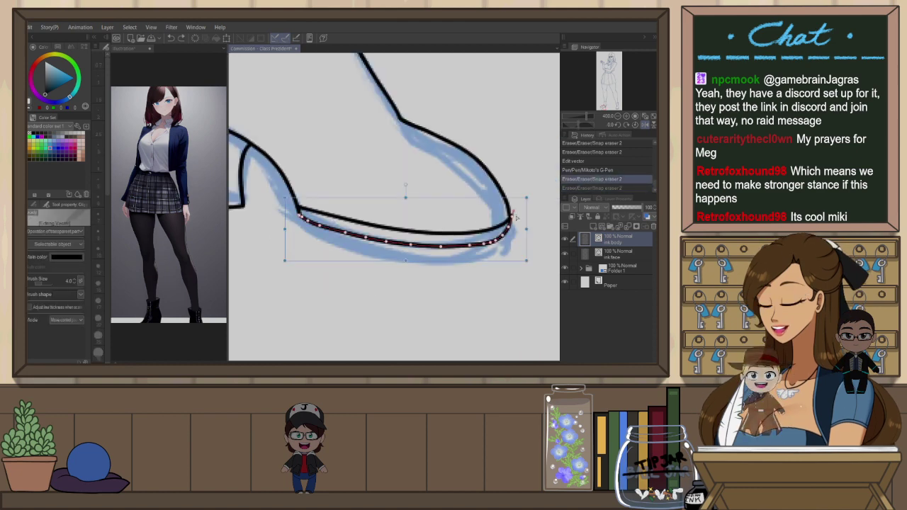
left_click_drag(512, 217, 507, 206)
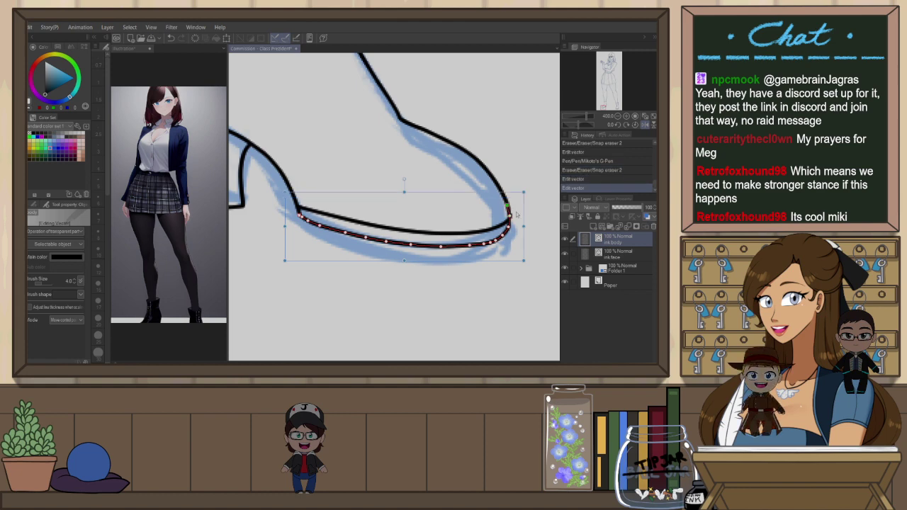
left_click(518, 175)
scroll(518, 181, "down", 3)
scroll(520, 186, "up", 3)
key("e")
left_click_drag(513, 212, 512, 221)
key("ctrl+z")
scroll(515, 243, "down", 5)
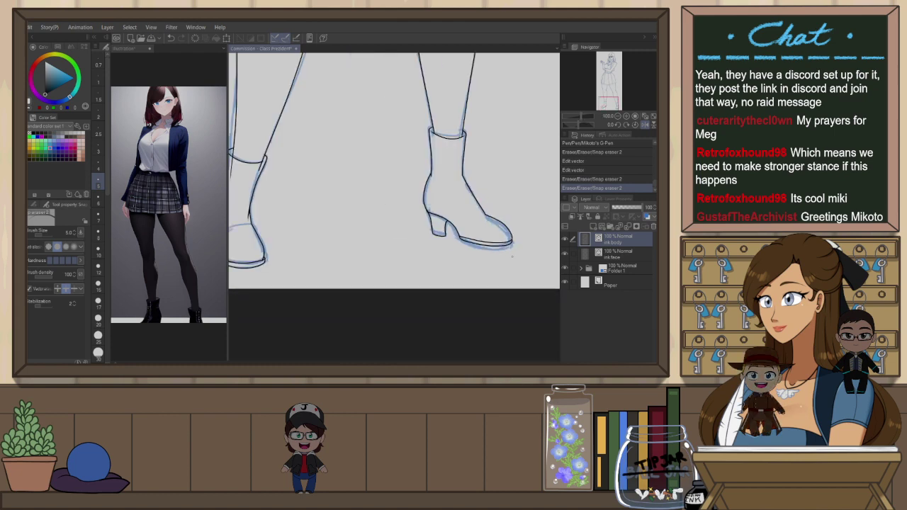
scroll(454, 203, "up", 2)
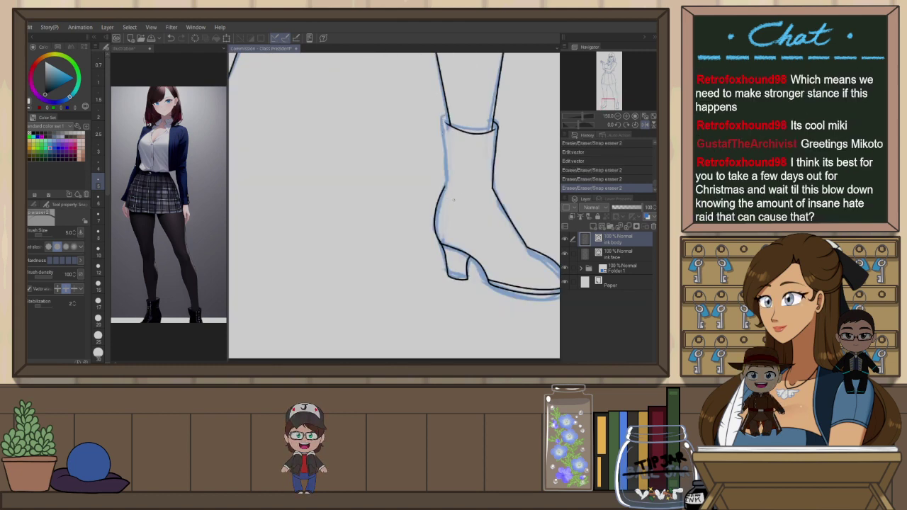
left_click(456, 201)
key("ctrl+z")
Erase the leg line ends that cross into the cuff of the other ankle boot
left_click_drag(241, 268, 448, 252)
scroll(465, 238, "down", 2)
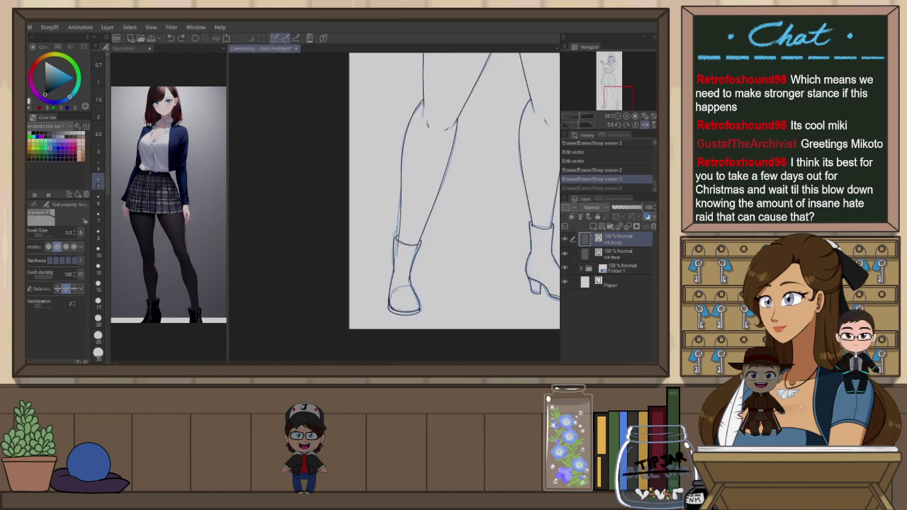
scroll(412, 261, "up", 2)
left_click_drag(383, 243, 379, 253)
left_click_drag(427, 238, 423, 247)
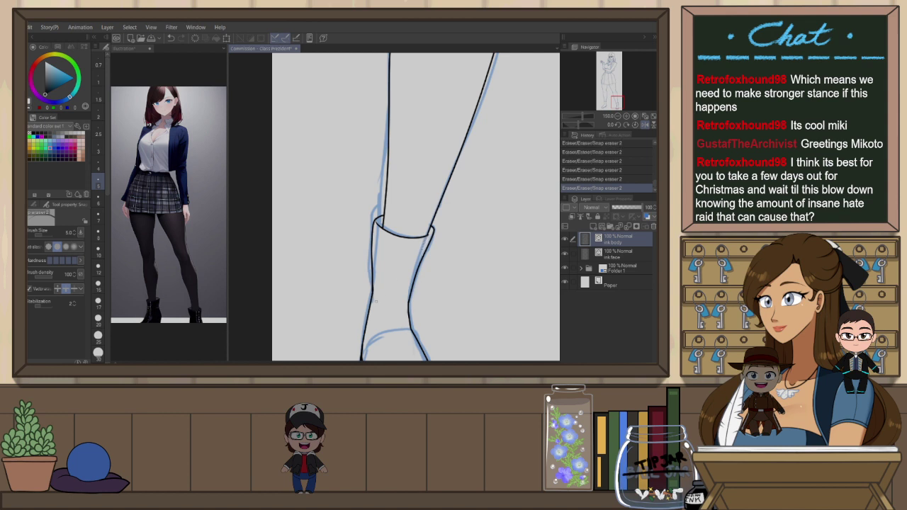
Ink a short curved line at the corner of the ankle boot's cuff to join the rim to its folded edge
scroll(383, 228, "up", 4)
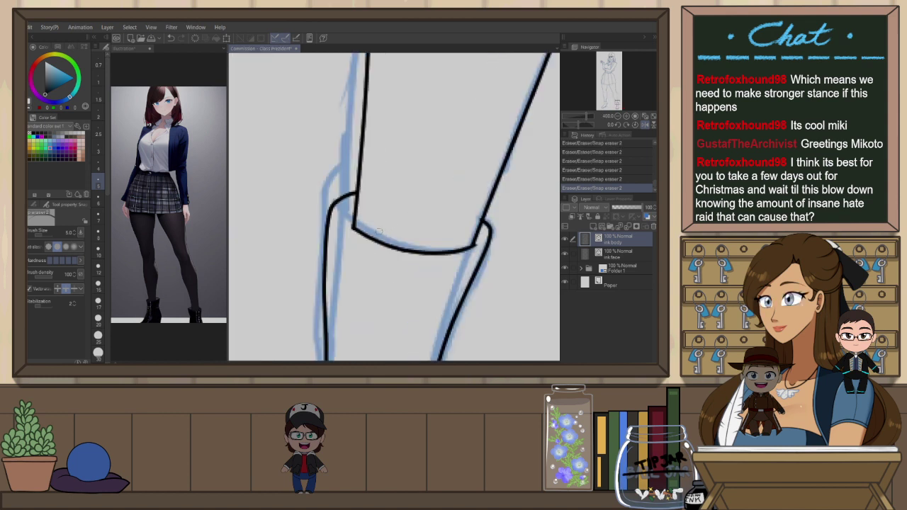
key("h")
key("p")
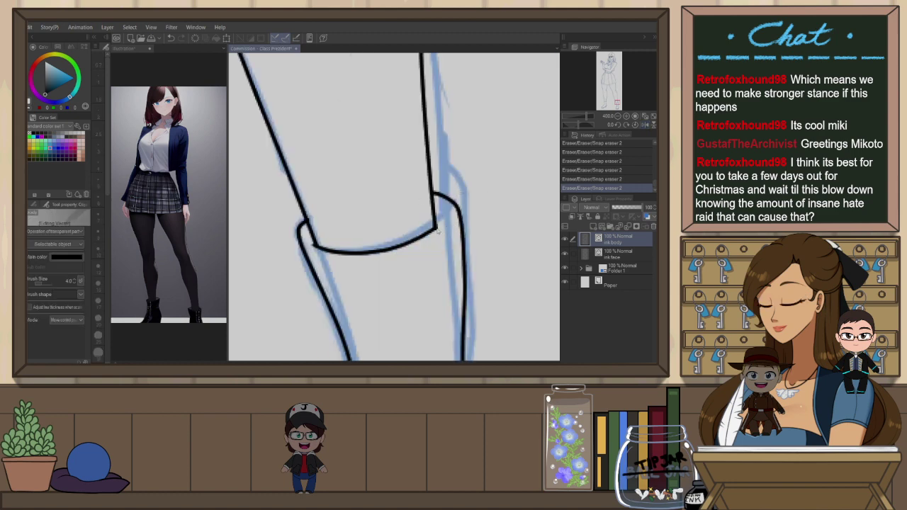
key("ctrl+z")
left_click_drag(432, 230, 445, 207)
key("ctrl+z")
key("ctrl+z")
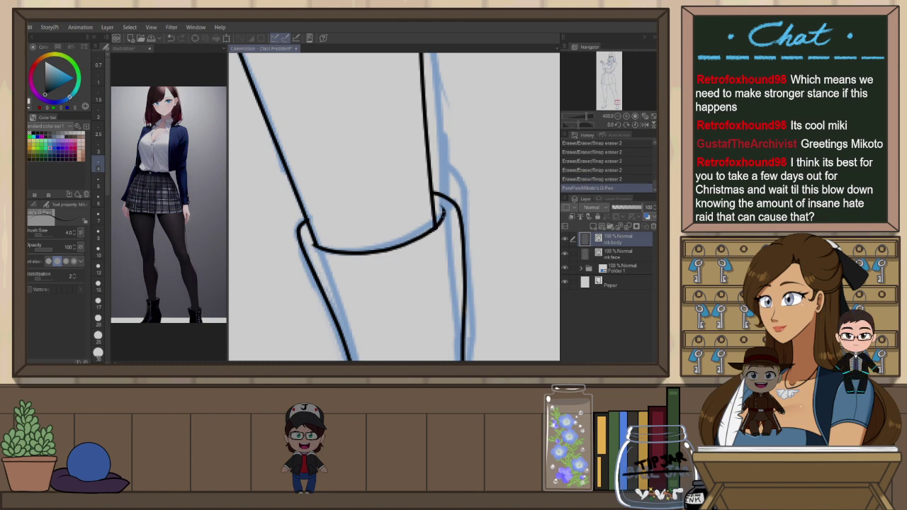
Shift the calf's vector line slightly towards the cuff's folded edge and erase the overlap where they meet
key("o")
left_click(433, 209)
left_click_drag(448, 245, 453, 241)
key("e")
left_click_drag(432, 190, 436, 197)
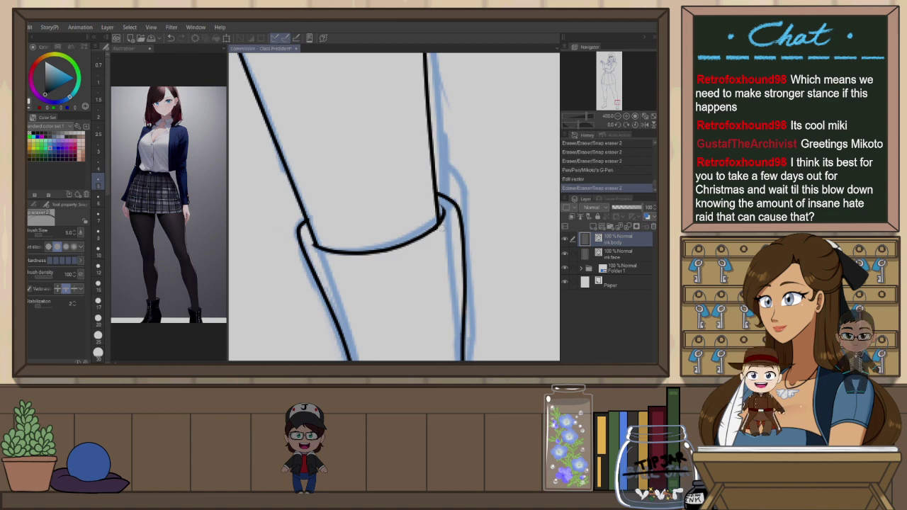
Erase the overshooting line ends at both sides of the front-facing boot's sole
scroll(447, 233, "down", 4)
key("ctrl+minus")
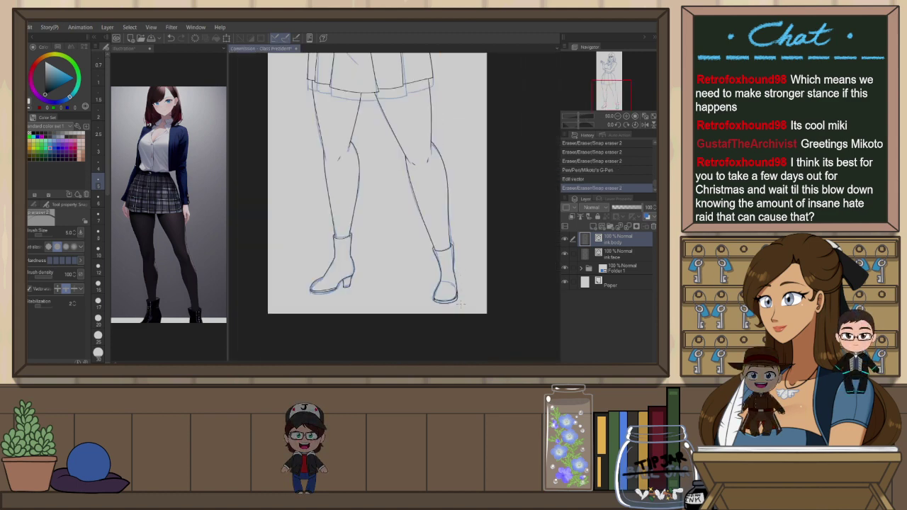
scroll(462, 301, "up", 3)
scroll(457, 283, "up", 1)
left_click_drag(451, 253, 446, 265)
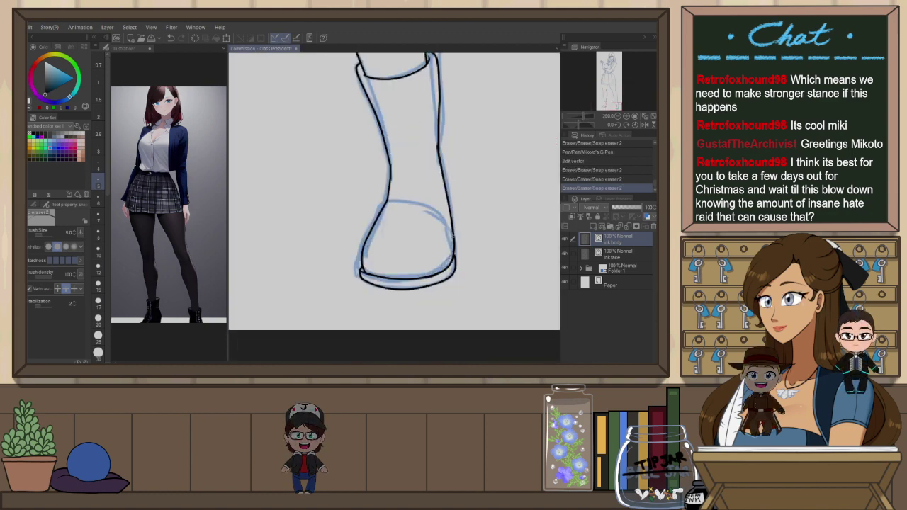
left_click_drag(361, 270, 360, 272)
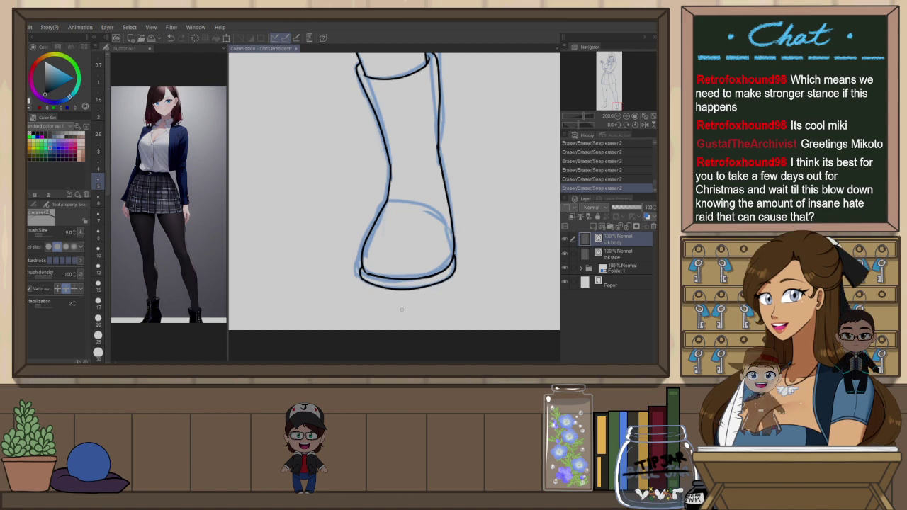
Move the end vector points of the front-facing boot's inner sole line so it joins the boot outline smoothly
key("h")
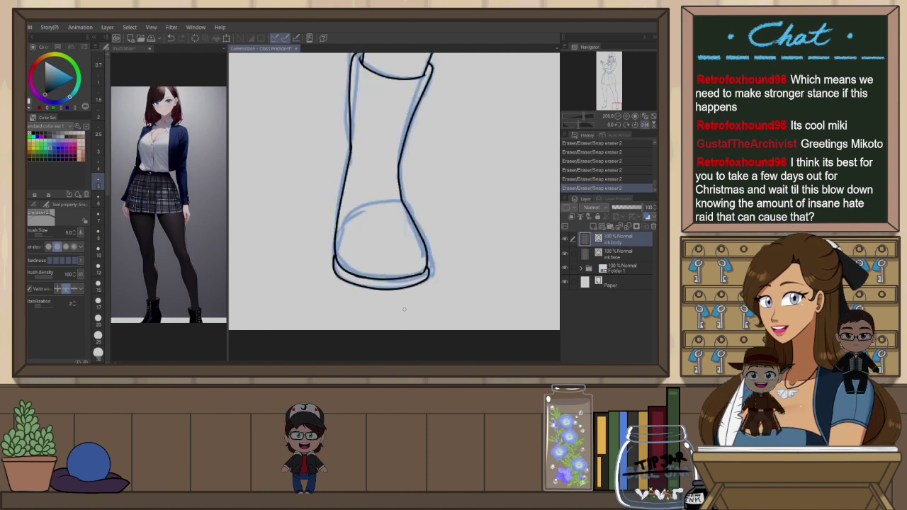
key("o")
scroll(431, 281, "up", 3)
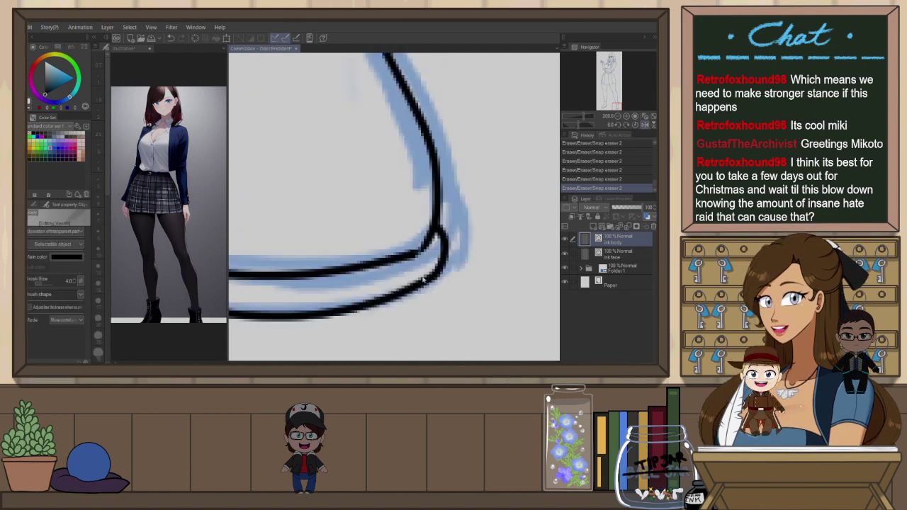
scroll(449, 285, "down", 2)
key("r")
left_click_drag(468, 314, 325, 200)
left_click(330, 187)
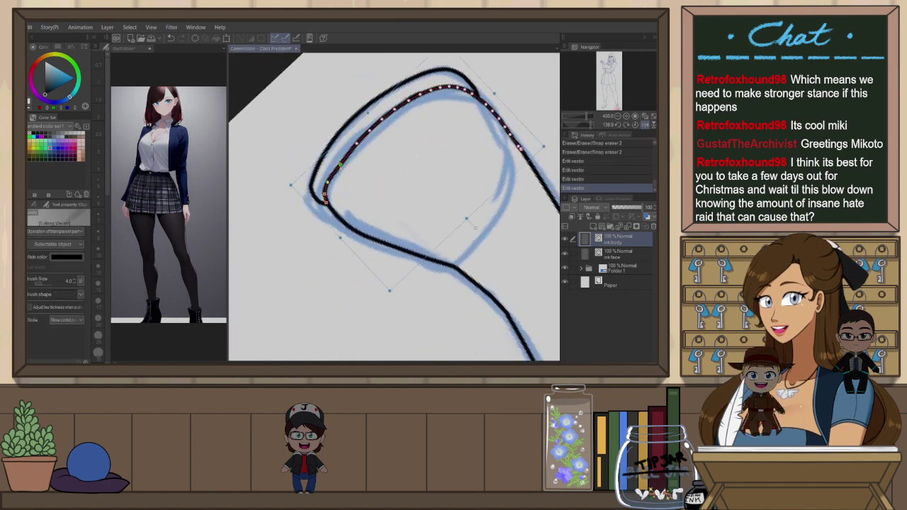
left_click(377, 187)
Erase the overlapping line ends among the hair strands beside the neck
scroll(472, 178, "down", 6)
key("ctrl+@")
scroll(470, 219, "down", 1)
left_click_drag(480, 164, 448, 277)
left_click_drag(461, 183, 452, 268)
left_click_drag(462, 199, 451, 279)
left_click_drag(454, 220, 449, 297)
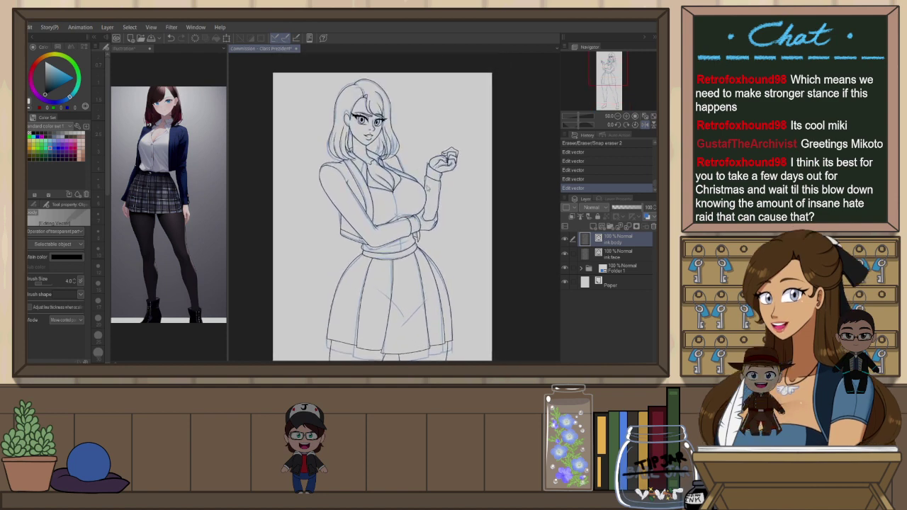
scroll(378, 146, "up", 5)
key("e")
left_click_drag(377, 146, 403, 180)
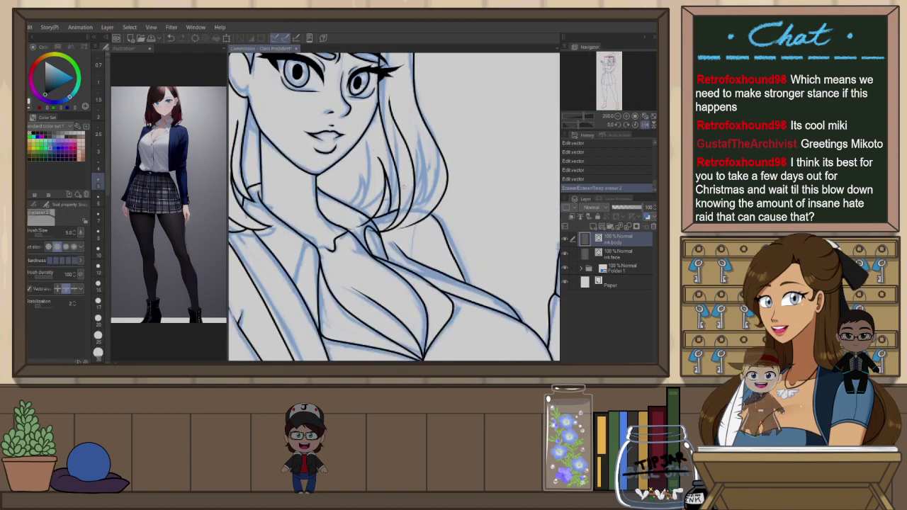
left_click_drag(406, 186, 410, 196)
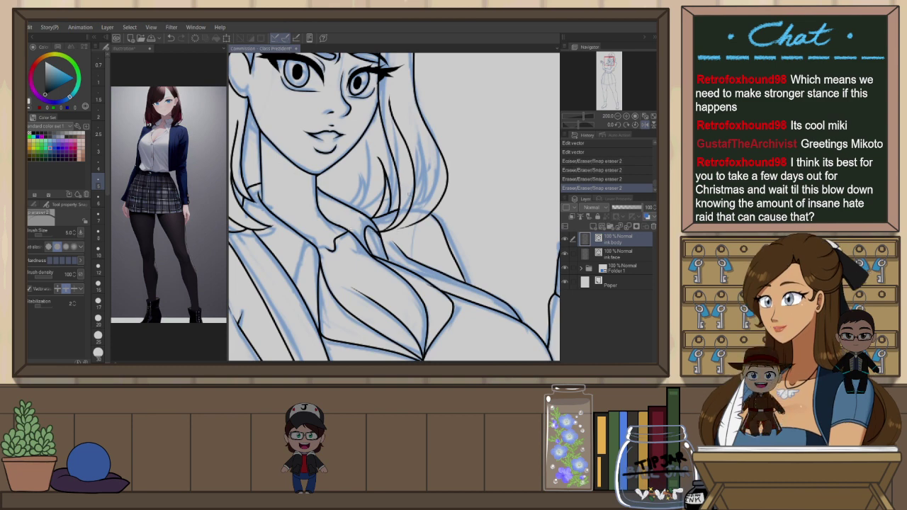
Ink a hair strand line beside the neck and trim its end
key("p")
left_click_drag(372, 136, 499, 146)
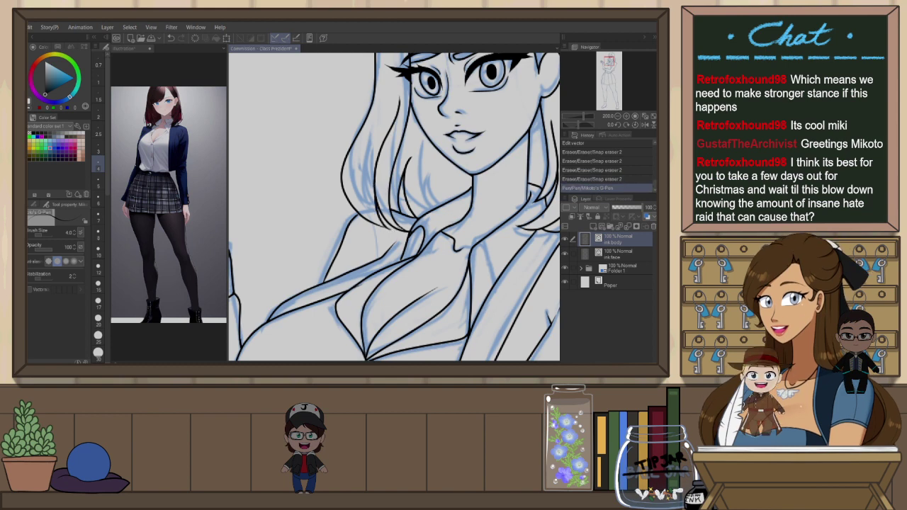
key("e")
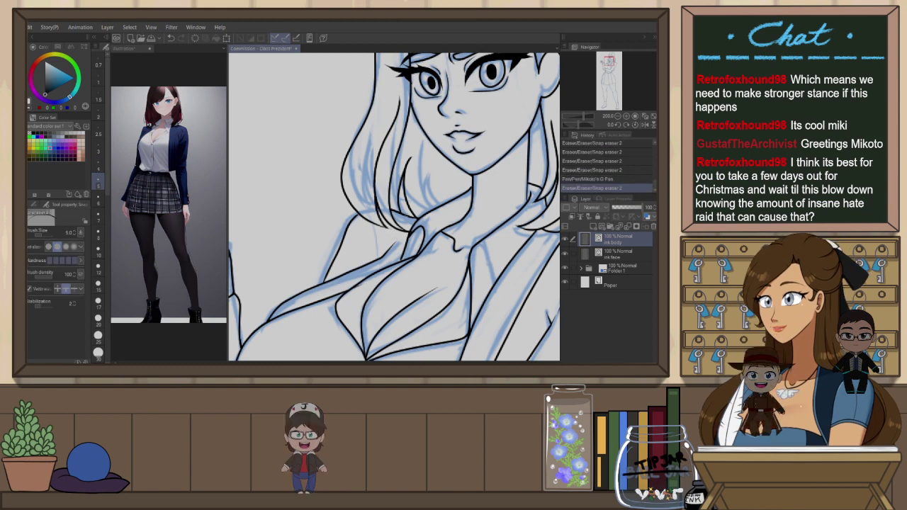
Adjust the end vector points of the far shoulder line so it meets the hair, and clean up the excess
key("p")
scroll(359, 219, "up", 2)
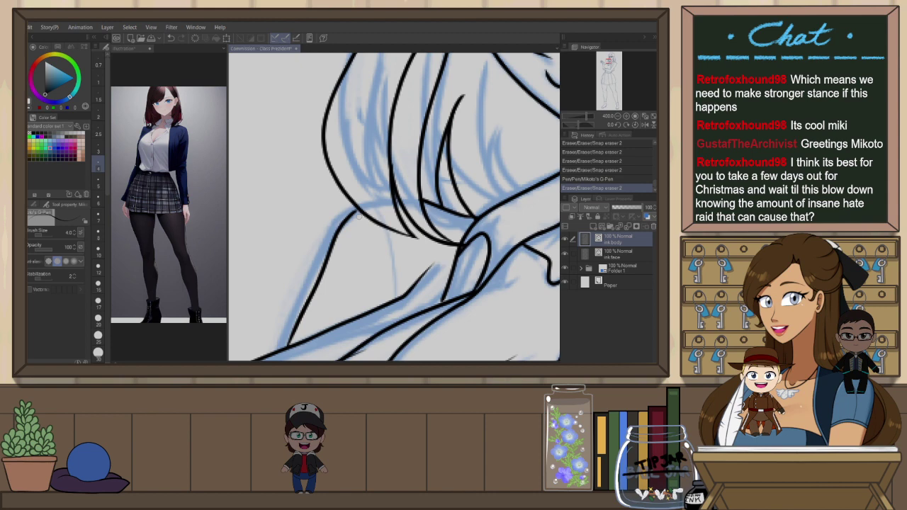
key("o")
left_click(358, 215)
left_click_drag(360, 212, 402, 292)
key("e")
Ink a thin curved seam on the far shoulder from the hair down to the lapel, and trim the line end beside the nearby strand
key("p")
key("ctrl+z")
key("e")
key("p")
left_click_drag(389, 230, 395, 297)
key("ctrl+z")
left_click_drag(388, 229, 395, 297)
key("e")
left_click_drag(421, 201, 420, 213)
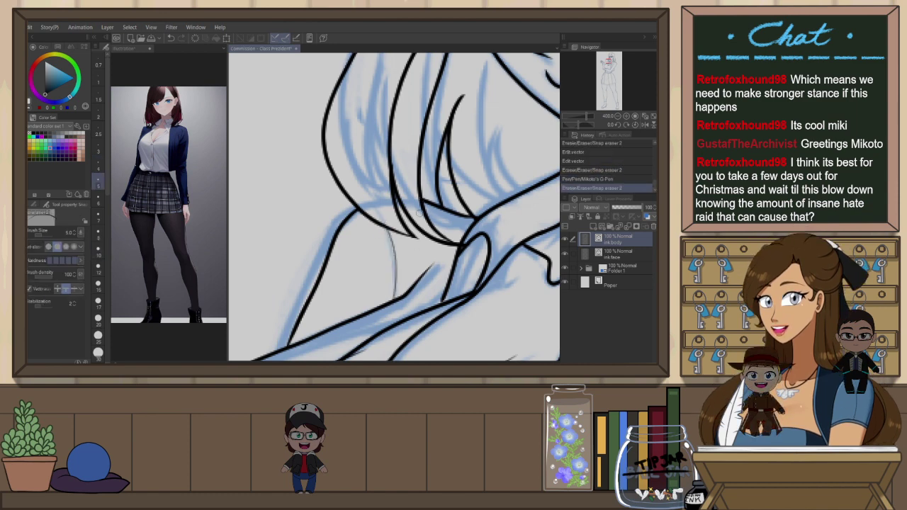
Adjust the vector points of the short fringe strand above the far eyebrow
scroll(444, 234, "down", 4)
left_click_drag(550, 218, 453, 223)
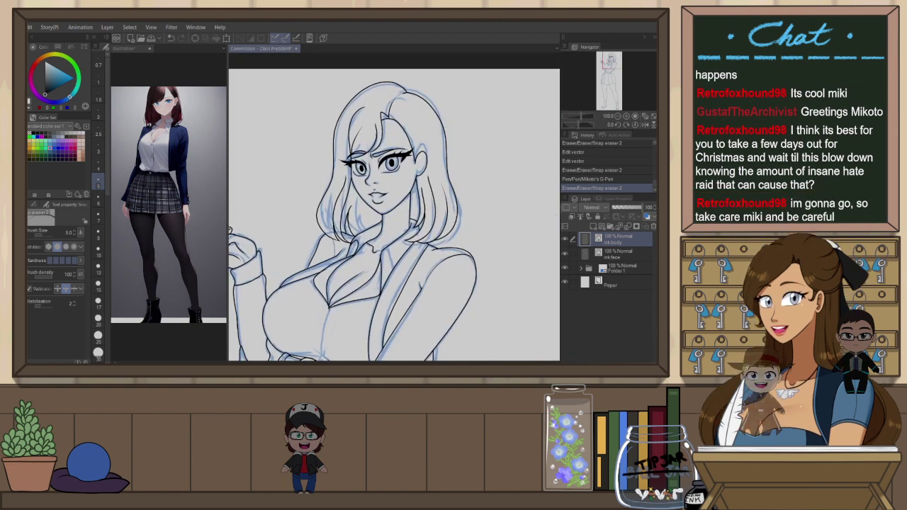
key("ctrl+plus")
key("ctrl+plus")
key("o")
scroll(376, 219, "up", 1)
left_click(359, 204)
left_click(370, 188)
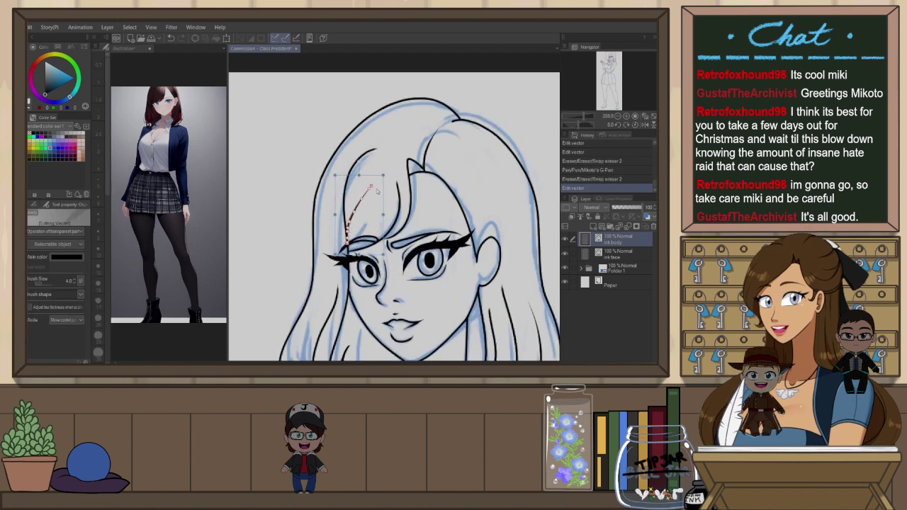
Ink an extra stroke along the top of the curved fringe strand to thicken it
key("p")
left_click_drag(356, 185, 345, 223)
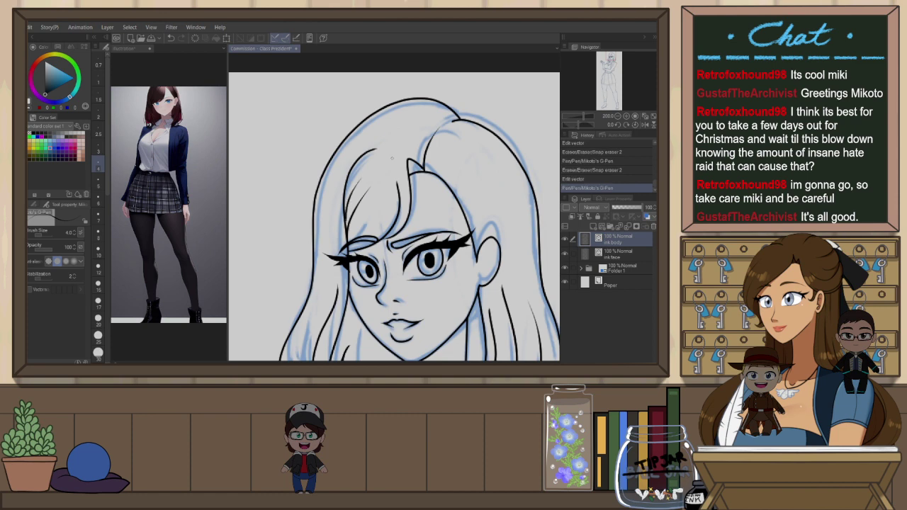
key("ctrl+z")
left_click_drag(375, 150, 351, 177)
key("ctrl+z")
key("ctrl+z")
key("ctrl+y")
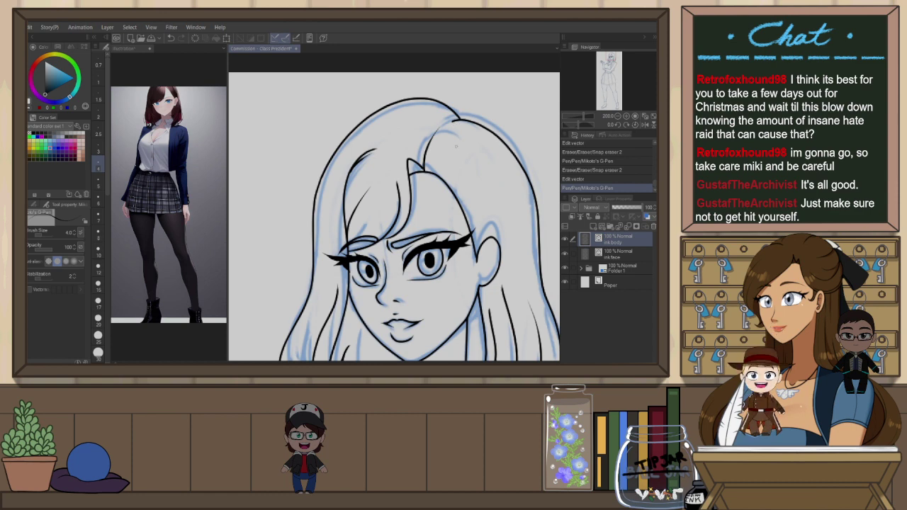
Ink the inner fold lines inside the ear, redoing the strokes that miss
scroll(456, 144, "down", 2)
left_click_drag(482, 234, 483, 207)
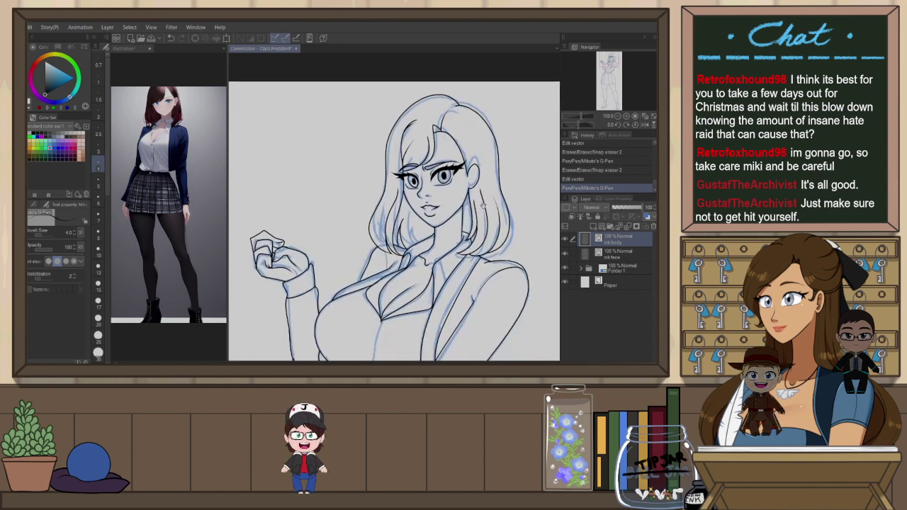
scroll(482, 207, "up", 3)
key("e")
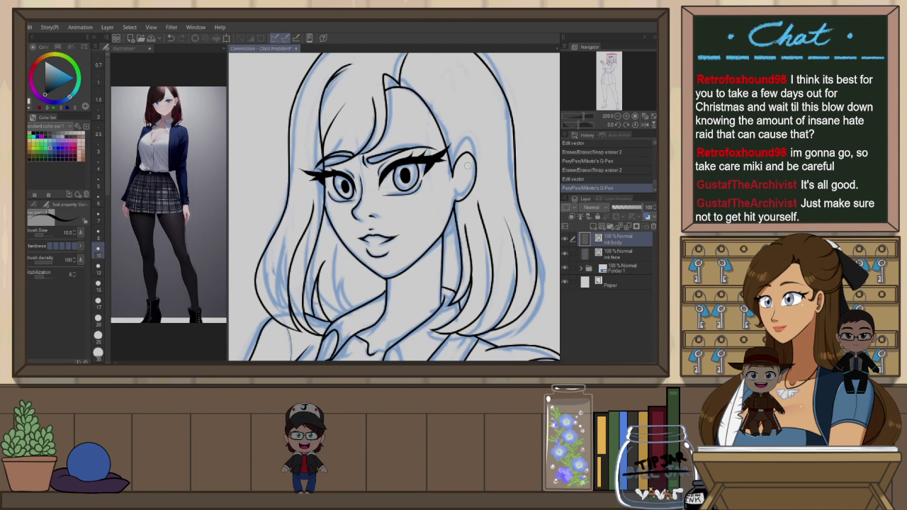
key("p")
mouse_move(468, 157)
left_mouse_down()
mouse_move(461, 197)
mouse_move(463, 176)
mouse_move(465, 187)
left_mouse_up()
key("ctrl+z")
key("ctrl+z")
key("ctrl+z")
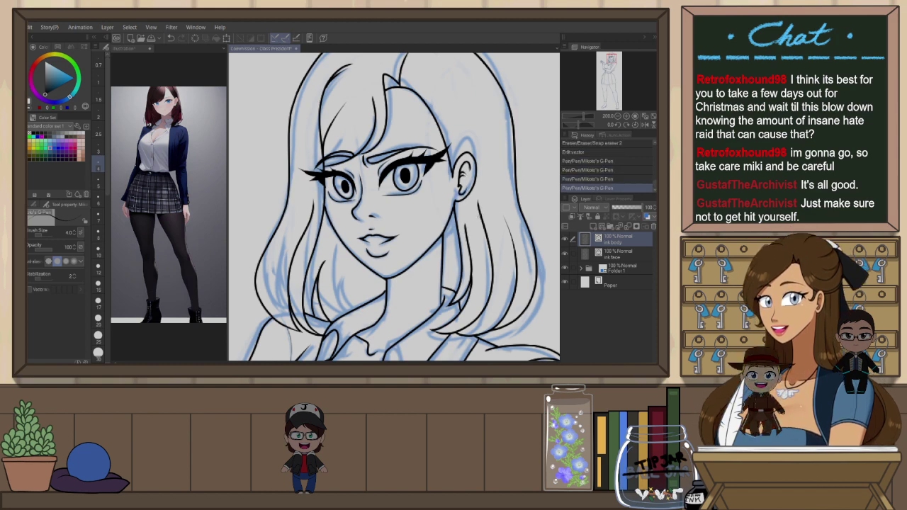
Ink short curved strands in the hair section behind the jaw beside the collar and erase their overshoot
key("h")
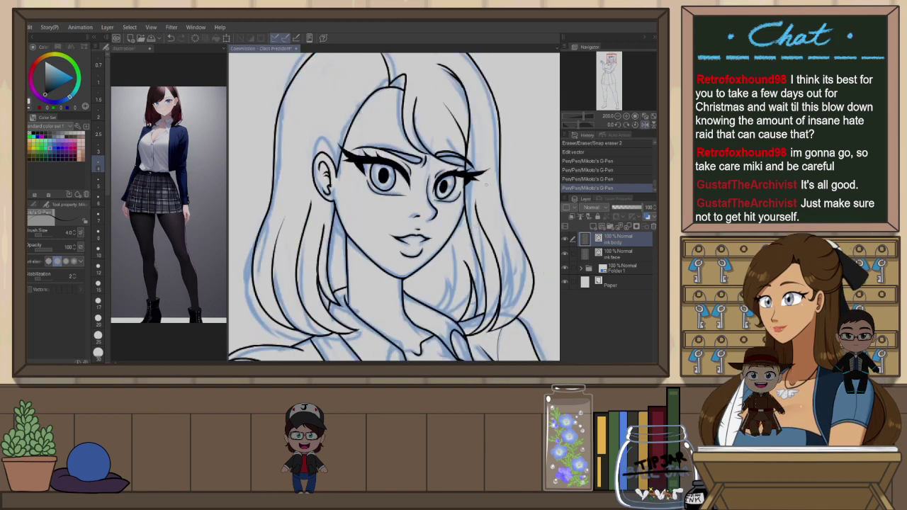
scroll(482, 190, "down", 2)
left_click_drag(482, 190, 473, 156)
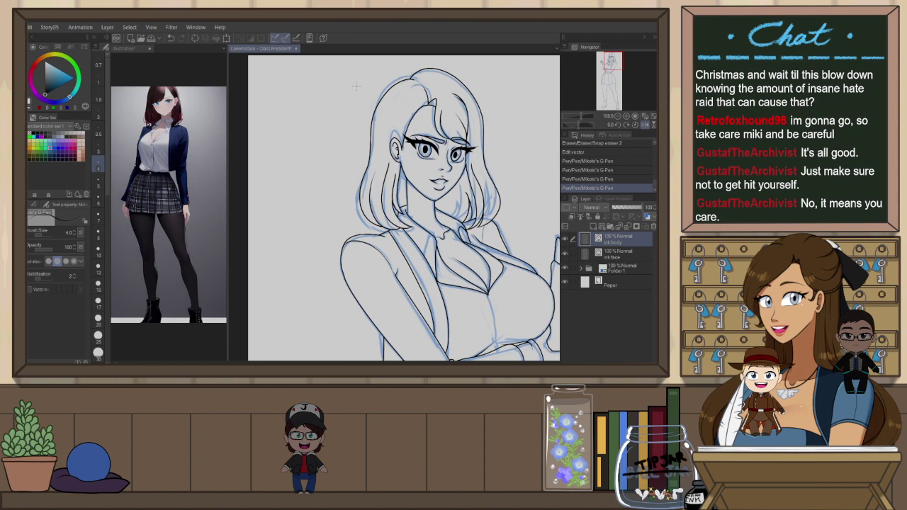
key("h")
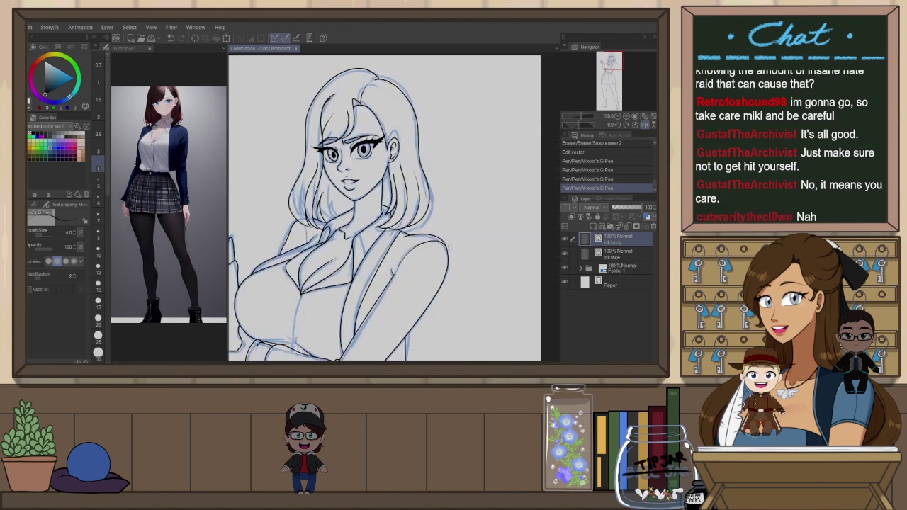
left_click_drag(457, 207, 436, 260)
scroll(365, 153, "up", 1)
scroll(364, 155, "up", 1)
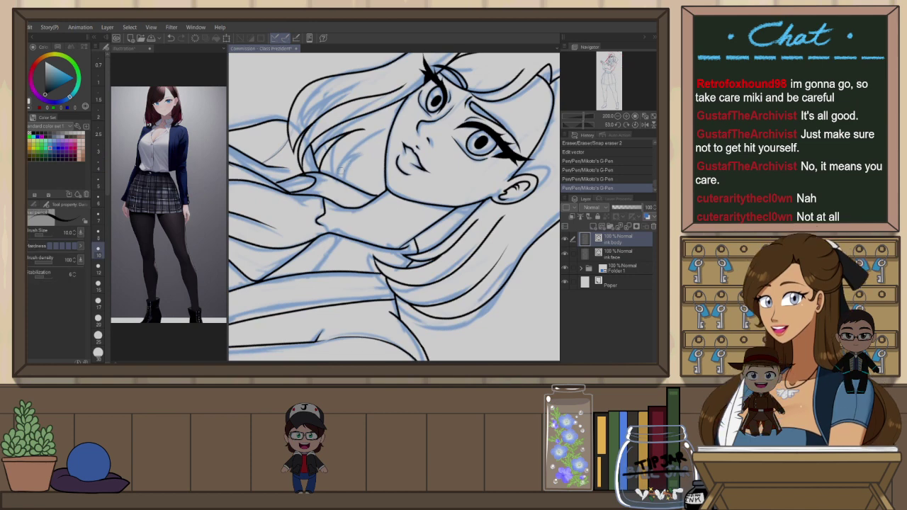
key("ctrl+z")
mouse_move(340, 192)
left_mouse_down()
mouse_move(369, 161)
mouse_move(345, 175)
mouse_move(370, 160)
mouse_move(340, 191)
left_mouse_up()
key("ctrl+z")
key("e")
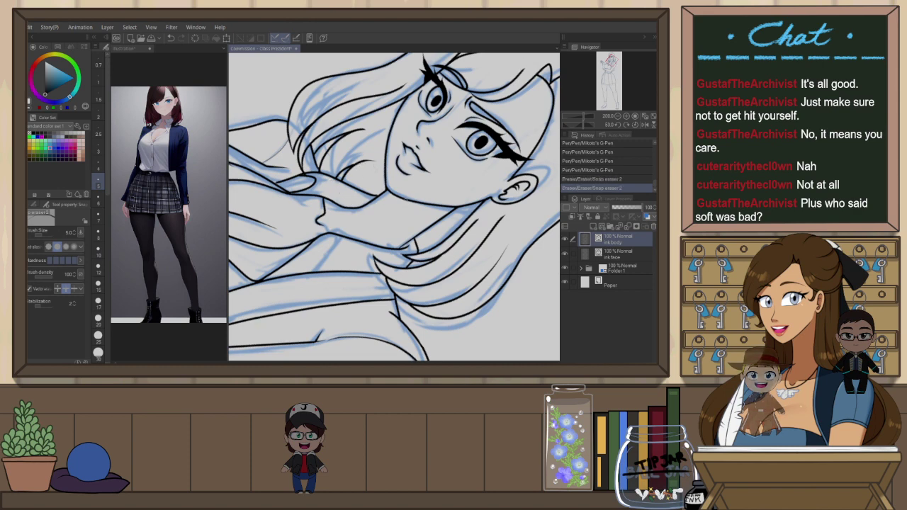
Set the pen's brush size to 2.5 and add a new raster layer above the body ink layer
key("ctrl+@")
scroll(467, 198, "down", 3)
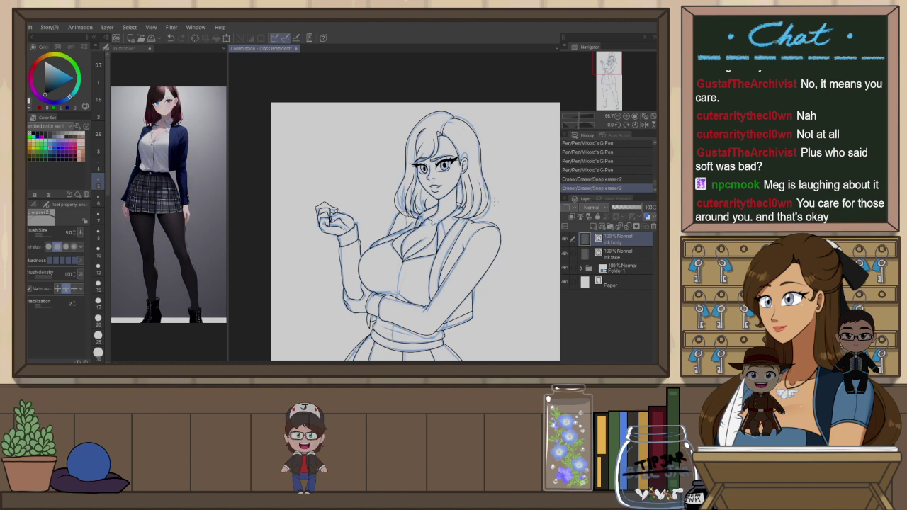
key("ctrl+plus")
key("p")
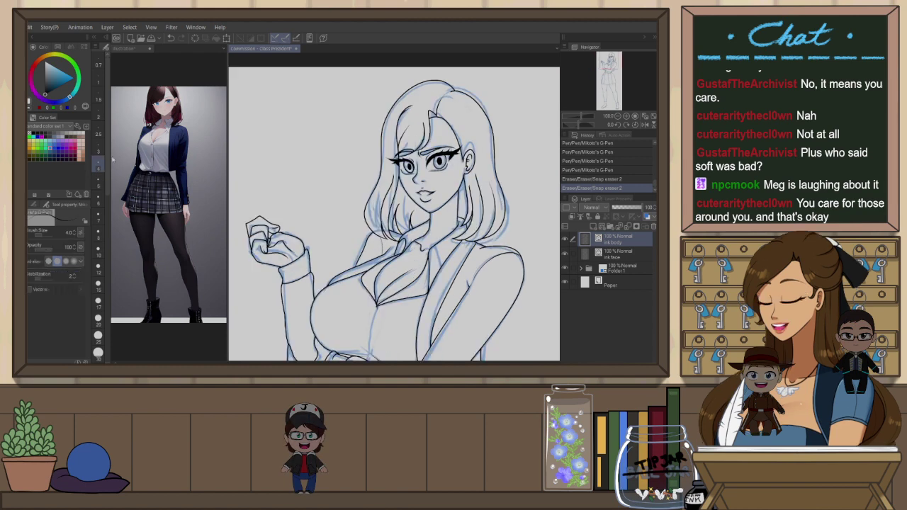
left_click(98, 133)
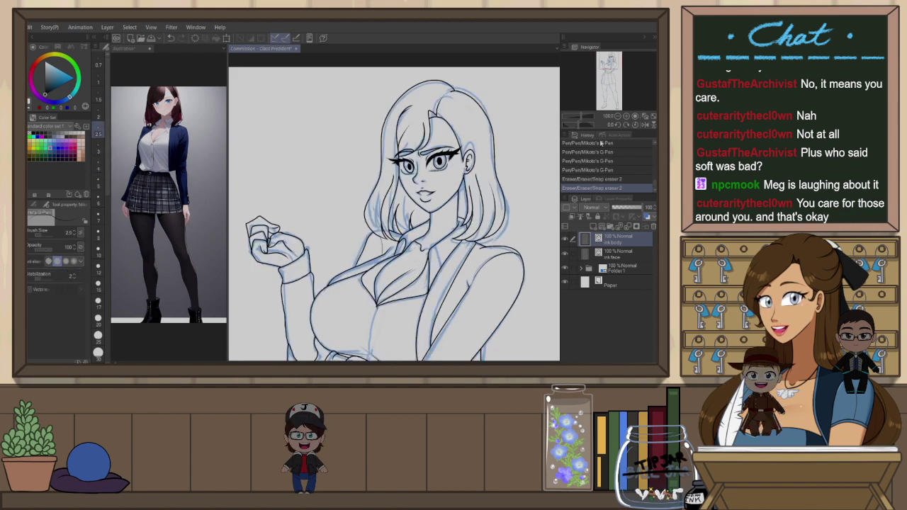
key("ctrl+shift+n")
Try fine strands in the front hair section beside the cheek on the new raster layer, trimming their ends
key("ctrl+plus")
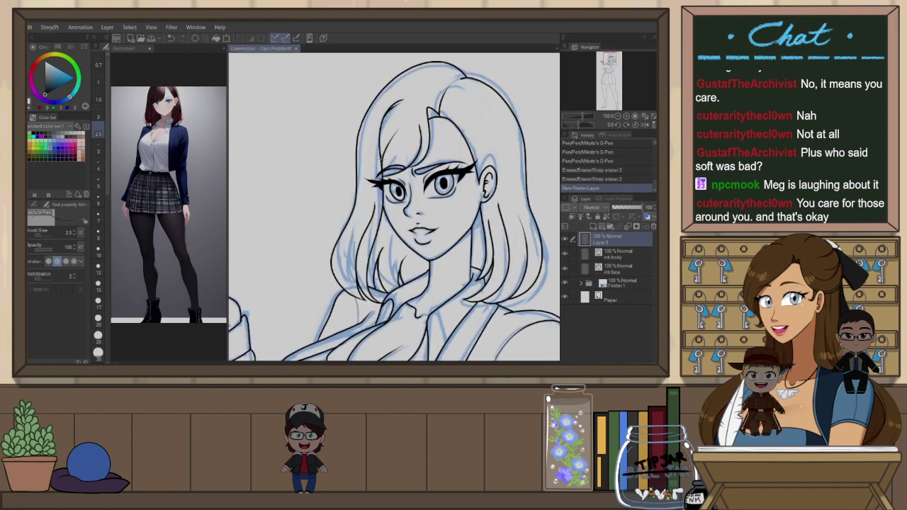
left_click_drag(410, 122, 391, 149)
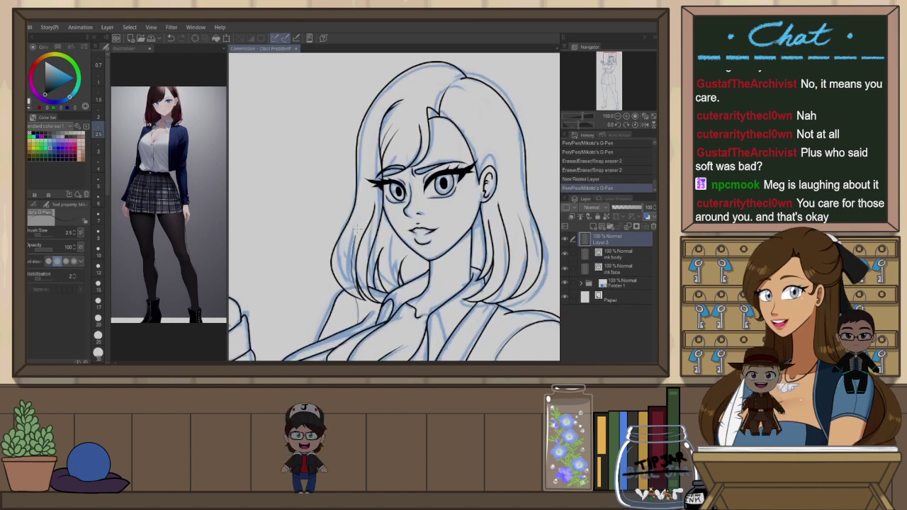
key("ctrl+z")
left_click_drag(358, 294, 375, 192)
key("ctrl+z")
left_click_drag(359, 293, 375, 191)
mouse_move(351, 293)
left_mouse_down()
mouse_move(342, 286)
mouse_move(352, 217)
left_mouse_up()
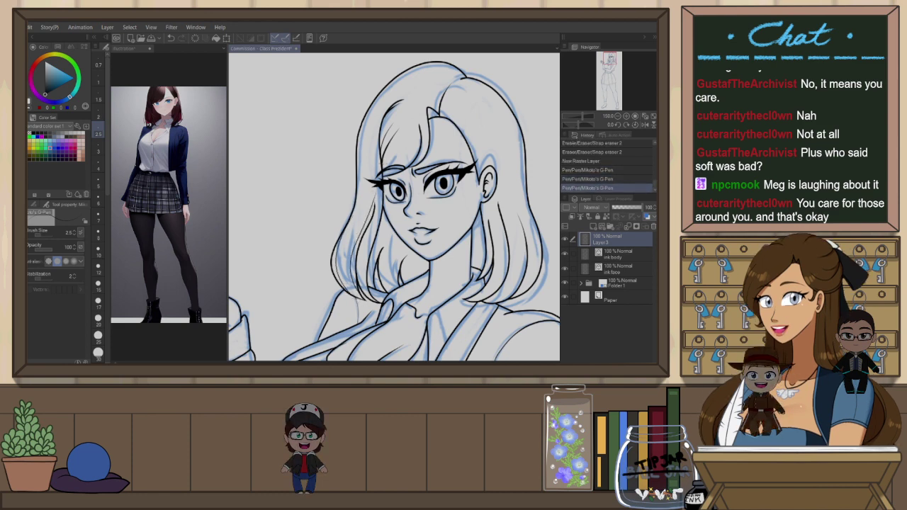
key("ctrl+z")
left_click_drag(354, 289, 367, 205)
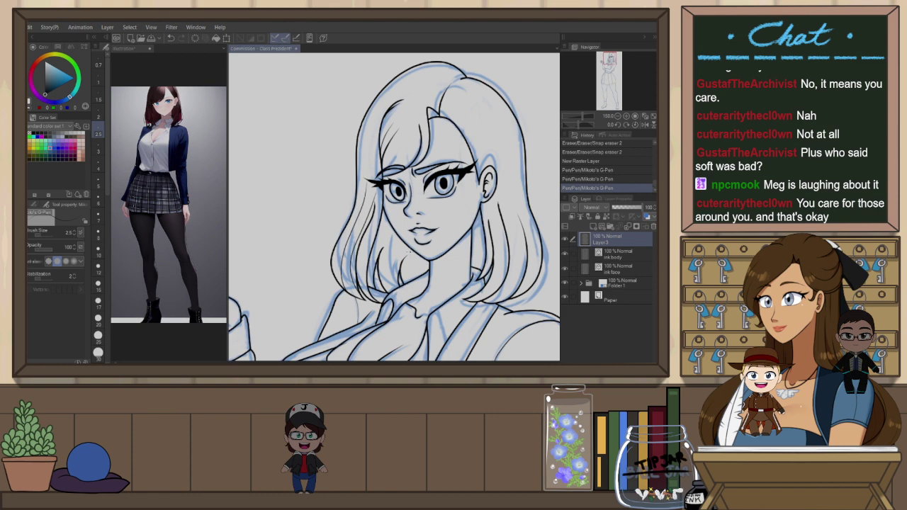
key("e")
left_click_drag(418, 265, 417, 258)
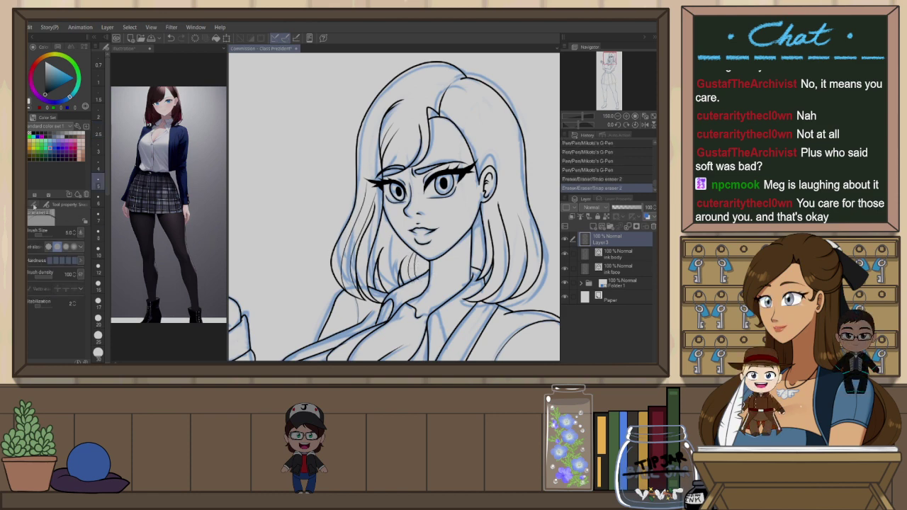
Undo the trial strands and the raster layer, and add a new vector layer above the ink body layer instead
key("ctrl+z")
key("ctrl+z")
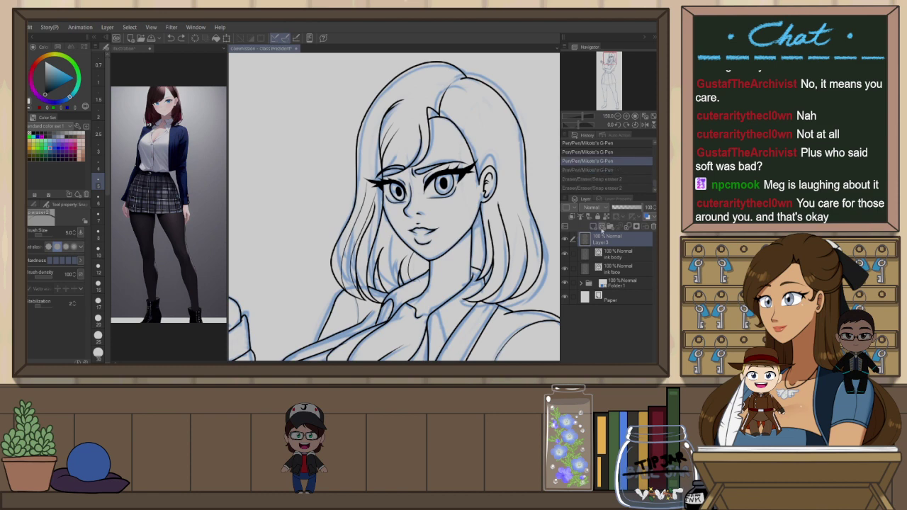
key("ctrl+z")
key("ctrl+z")
key("ctrl+z")
key("ctrl+z")
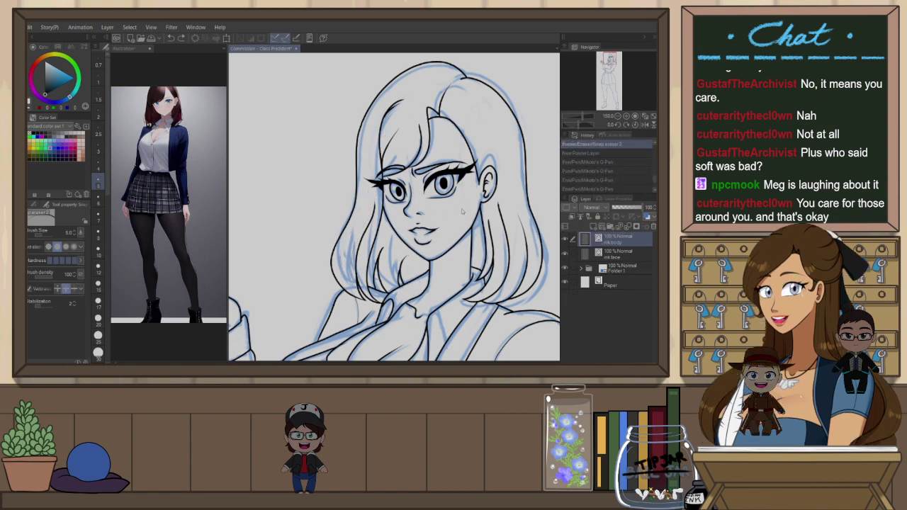
left_click(601, 227)
Ink fine vertical strands in the front hair section beside the cheek and jaw, and erase their overshoot
key("p")
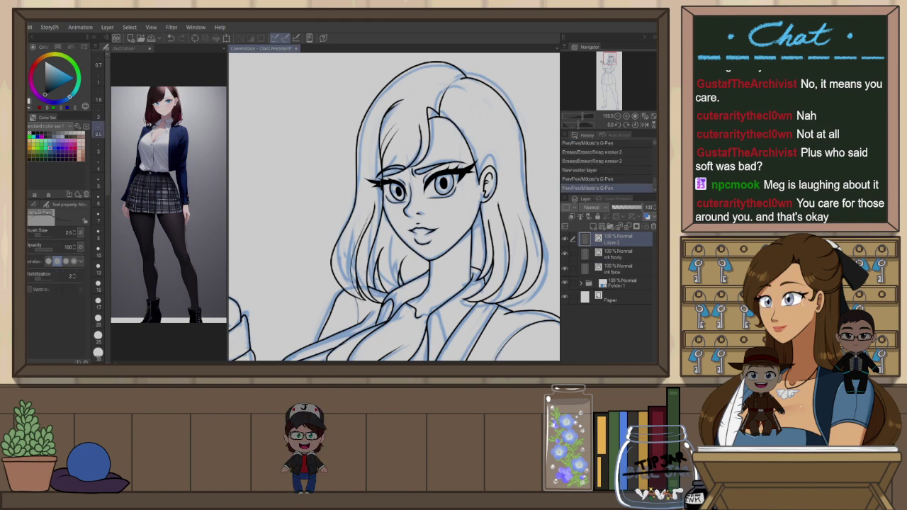
key("ctrl+z")
left_click_drag(360, 234, 360, 292)
left_click_drag(413, 251, 420, 281)
key("e")
key("p")
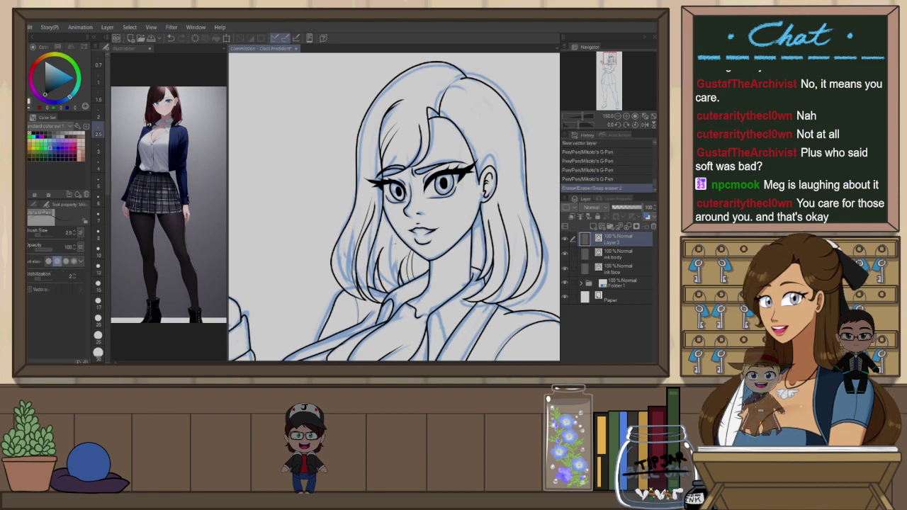
key("e")
Ink another thin strand in the hair beside the jaw on Layer 3, redoing misses and trimming its end
left_click(602, 257)
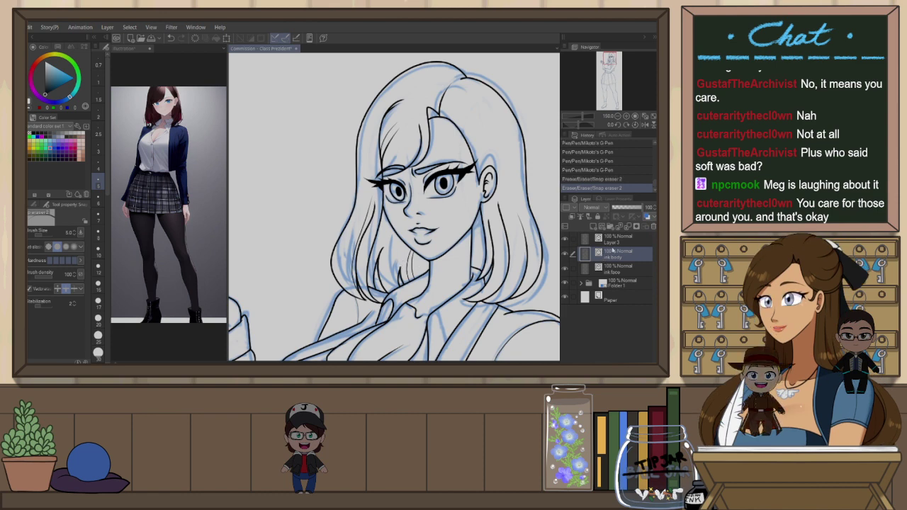
left_click(616, 238)
key("p")
key("ctrl+z")
left_click_drag(416, 215, 422, 215)
left_click_drag(394, 290, 398, 240)
key("ctrl+z")
left_click_drag(395, 291, 397, 234)
key("e")
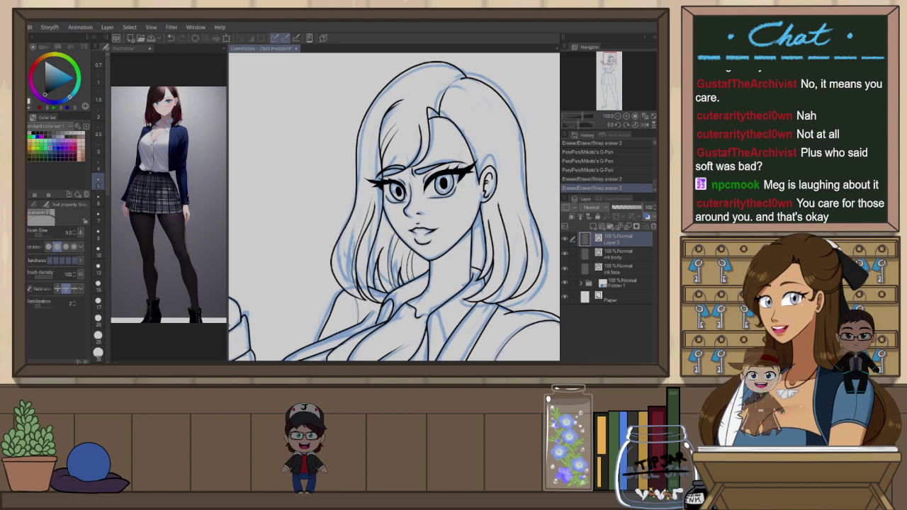
Ink a short strand in the ear-side hair beside the neck and collar and erase its overshoot
key("h")
key("p")
left_click_drag(308, 274, 321, 270)
key("e")
key("p")
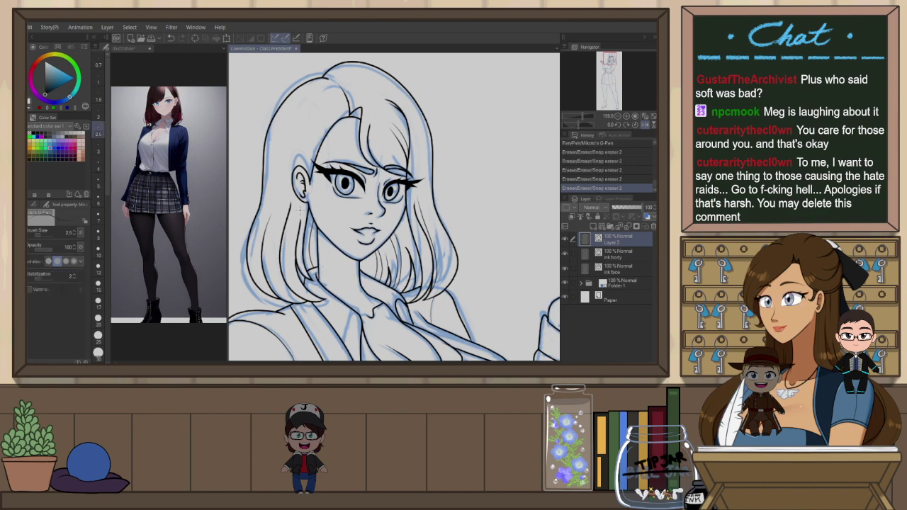
Ink a fine strand sweeping up from the ear toward the parting, redoing strokes that miss and erasing the overshoot
left_click_drag(362, 108, 352, 115)
key("ctrl+z")
left_click_drag(302, 163, 306, 174)
key("ctrl+z")
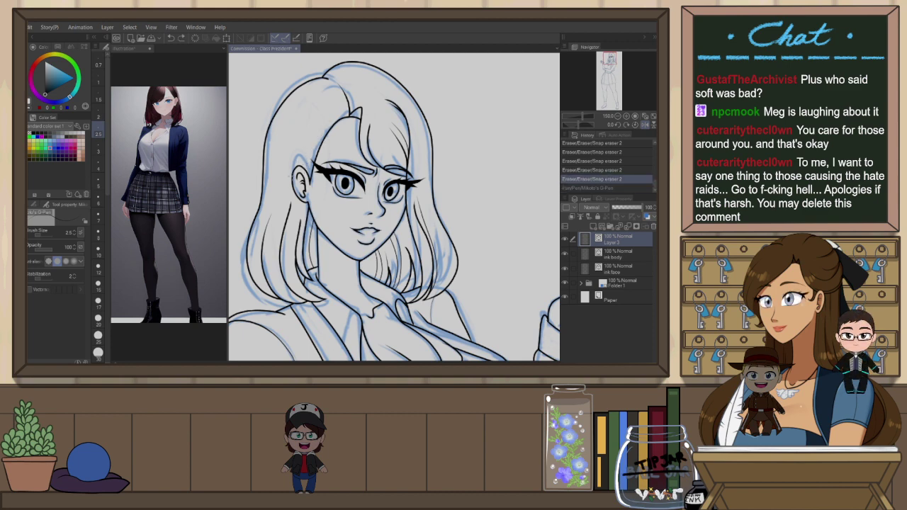
left_click_drag(298, 154, 316, 107)
key("ctrl+z")
left_click_drag(296, 168, 319, 119)
key("ctrl+z")
left_click_drag(296, 165, 313, 135)
key("ctrl+z")
left_click_drag(296, 167, 314, 134)
key("ctrl+z")
left_click_drag(296, 167, 313, 135)
key("ctrl+z")
left_click_drag(295, 168, 329, 106)
key("ctrl+z")
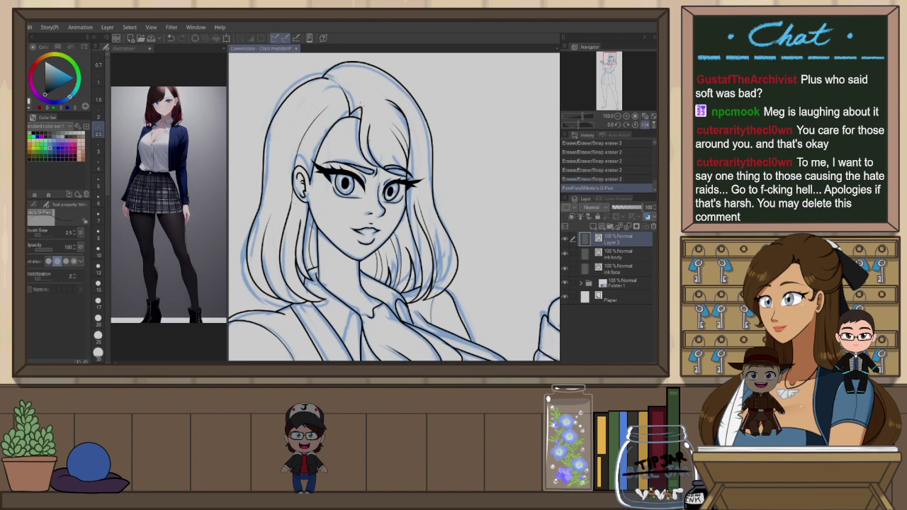
key("e")
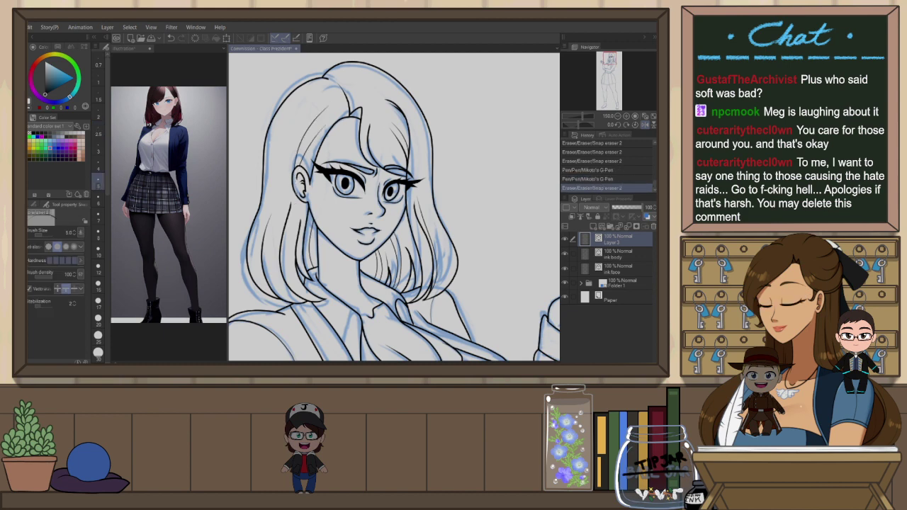
key("ctrl+z")
key("ctrl+y")
Ink long thin strands running down from below the ear through the side hair, redoing strokes that miss
key("p")
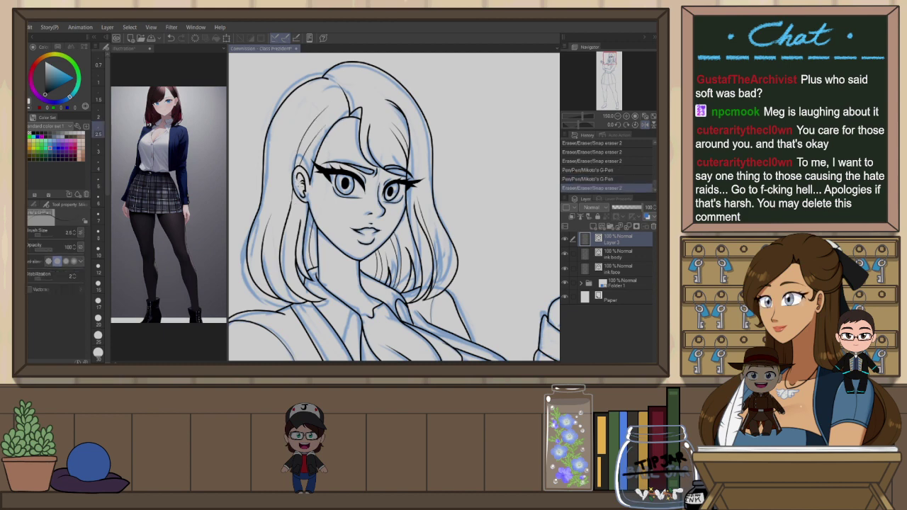
mouse_move(300, 202)
left_mouse_down()
mouse_move(309, 220)
mouse_move(288, 282)
mouse_move(289, 241)
left_mouse_up()
key("ctrl+z")
key("ctrl+z")
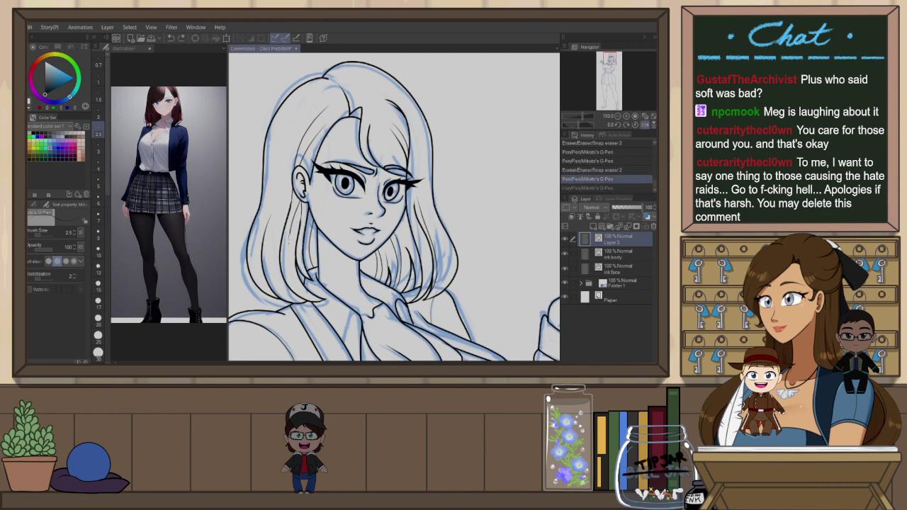
key("ctrl+z")
left_click_drag(298, 205, 290, 274)
key("ctrl+z")
left_click_drag(299, 205, 291, 274)
key("ctrl+z")
left_click_drag(318, 245, 321, 285)
key("e")
Ink further long curved strands in the outer part of the ear-side hair
left_click_drag(347, 271, 381, 289)
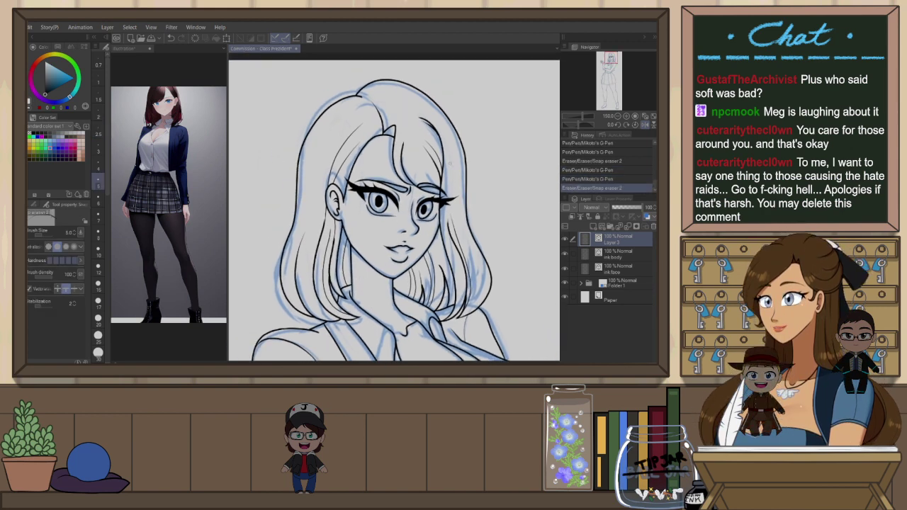
key("p")
left_click_drag(319, 217, 307, 303)
key("ctrl+z")
mouse_move(318, 260)
left_mouse_down()
mouse_move(307, 300)
mouse_move(308, 194)
mouse_move(298, 213)
left_mouse_up()
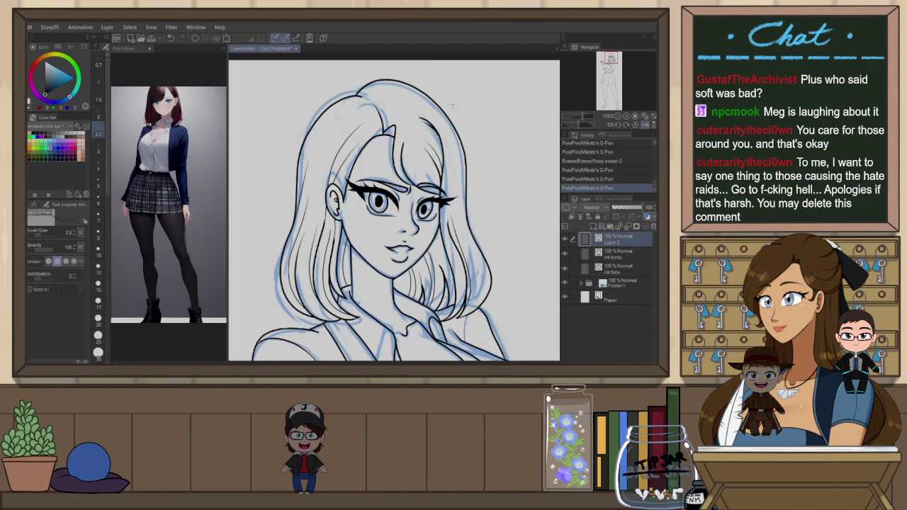
Ink fine curved strands across the crown above the fringe, redoing the ones that miss
key("h")
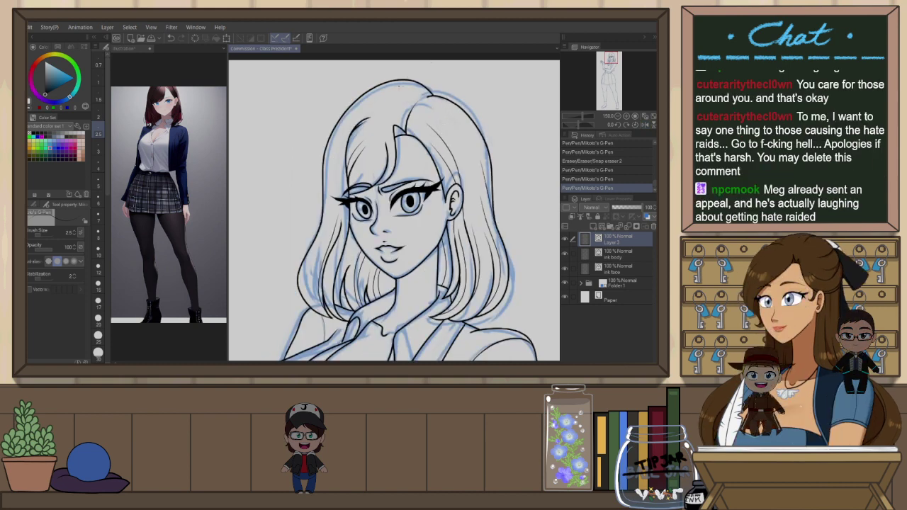
left_click_drag(346, 139, 395, 105)
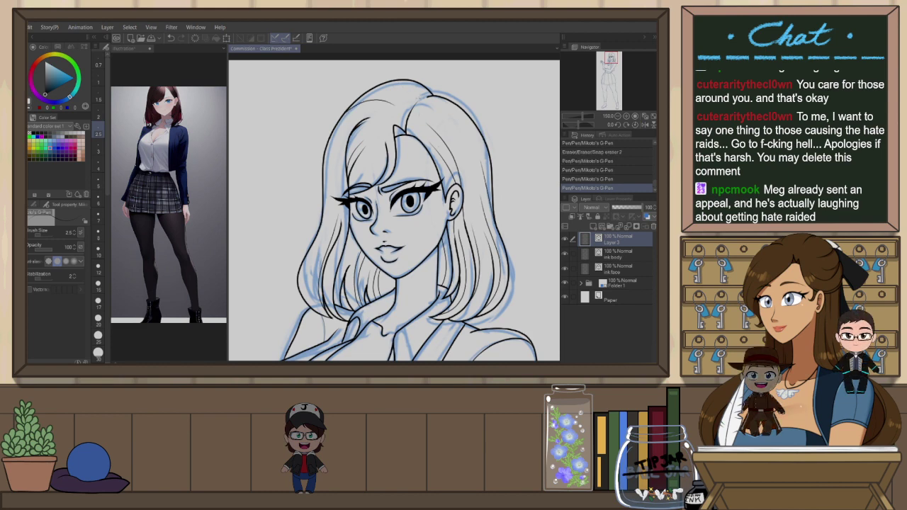
key("ctrl+z")
key("ctrl+z")
left_click_drag(358, 96, 394, 104)
key("ctrl+z")
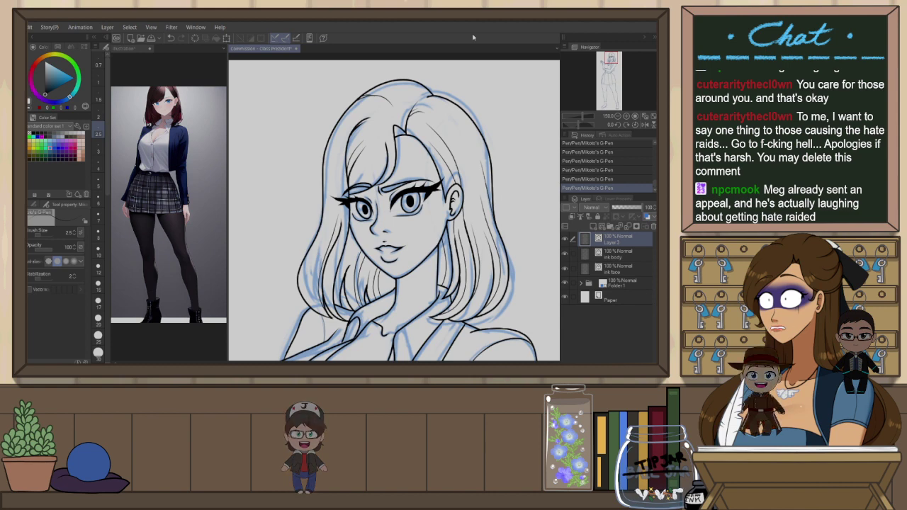
Make the ink body layer active and set the G-Pen's brush size to 4
key("h")
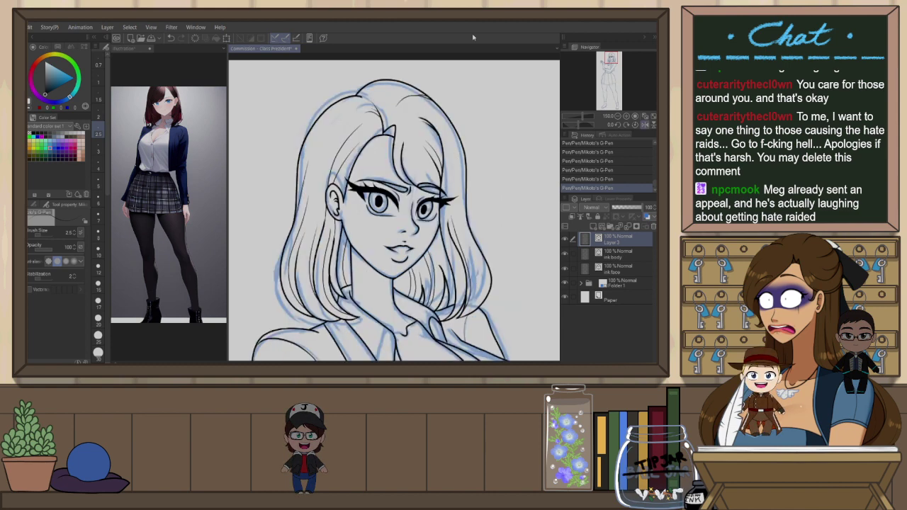
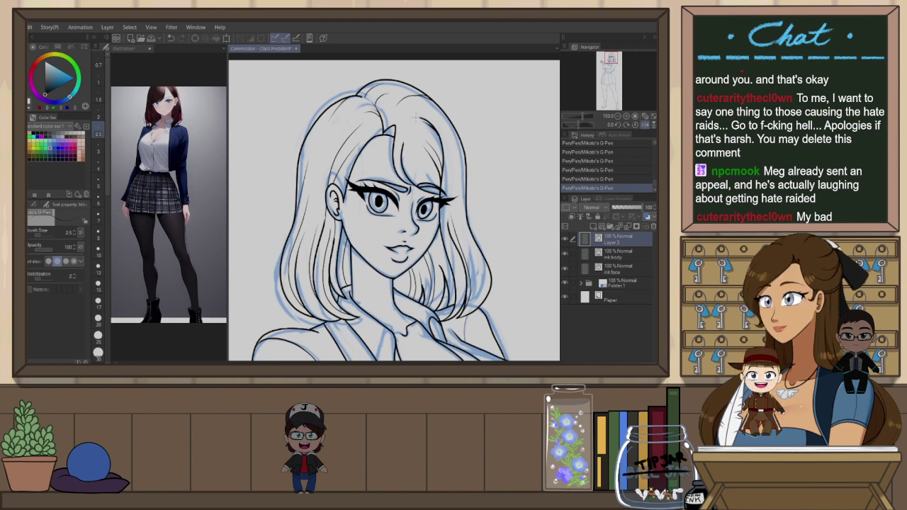
scroll(420, 122, "down", 2)
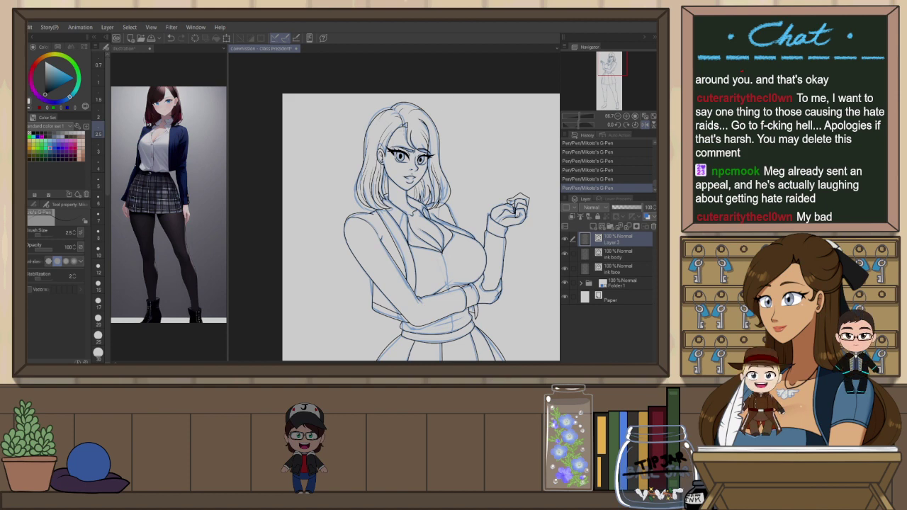
scroll(406, 124, "up", 5)
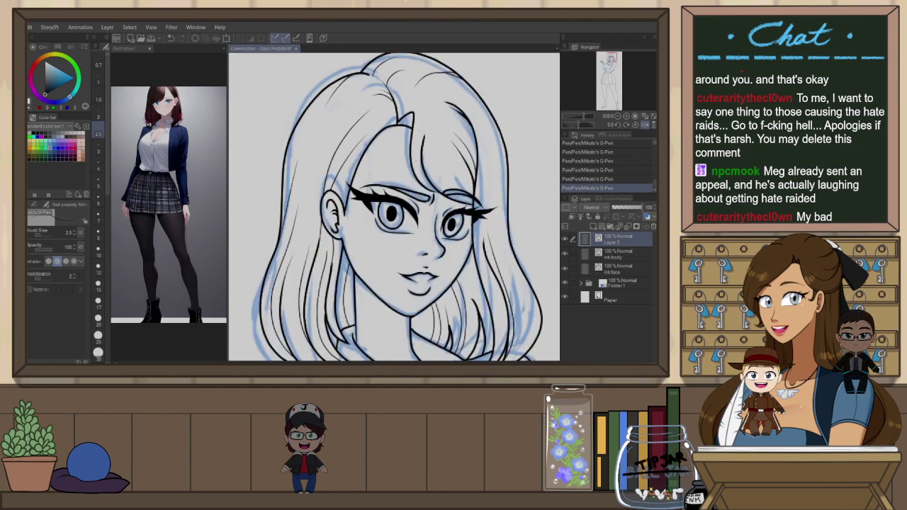
left_click(645, 125)
left_click(629, 253)
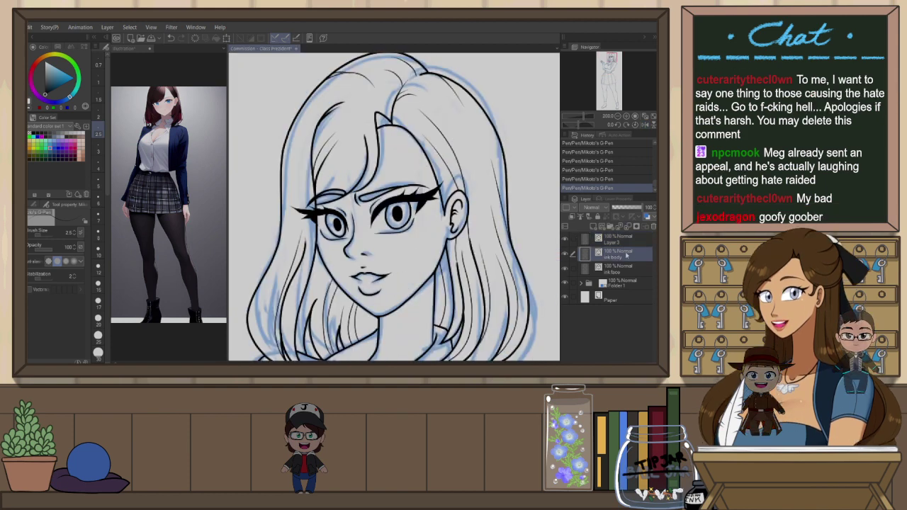
left_click(645, 125)
key("p")
left_click(645, 125)
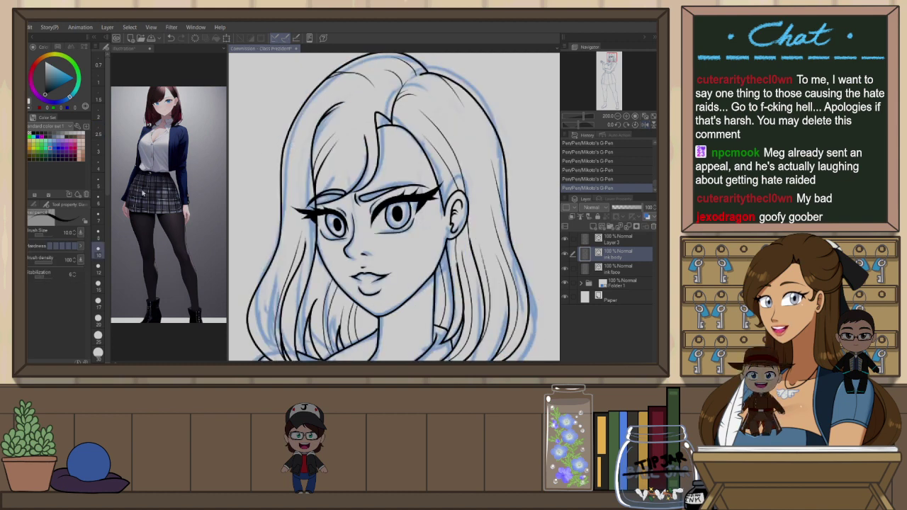
key("p")
key("h")
key("h")
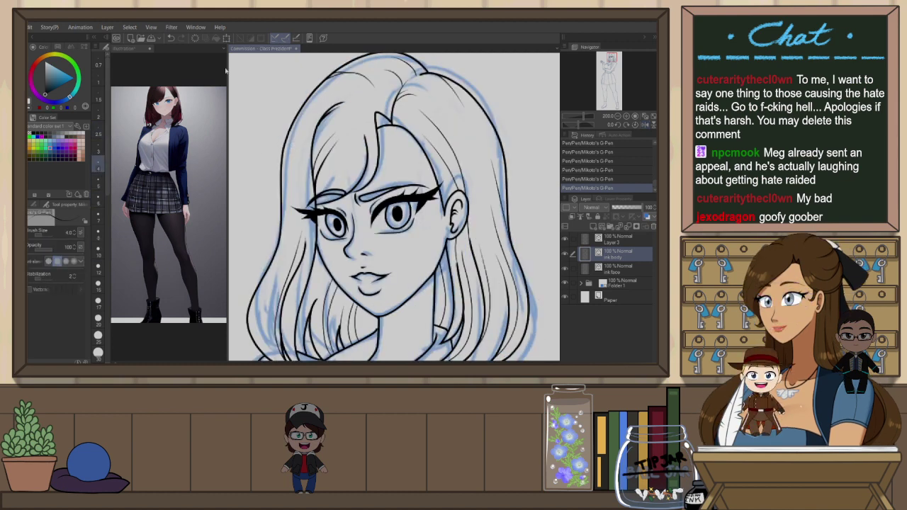
Ink heavier strokes over the fringe lines near the parting on the ink body layer, undoing the ones that miss
key("h")
key("ctrl+z")
mouse_move(395, 134)
left_mouse_down()
mouse_move(385, 146)
mouse_move(381, 133)
left_mouse_up()
key("ctrl+z")
key("ctrl+z")
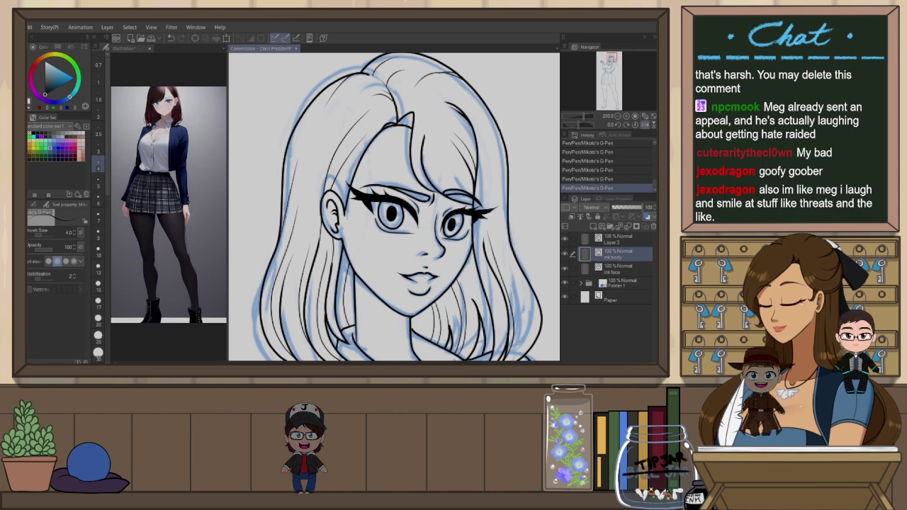
Set the G-Pen's brush size to 3 and ink a stroke over the hair line beside the parting
left_click_drag(447, 82, 444, 104)
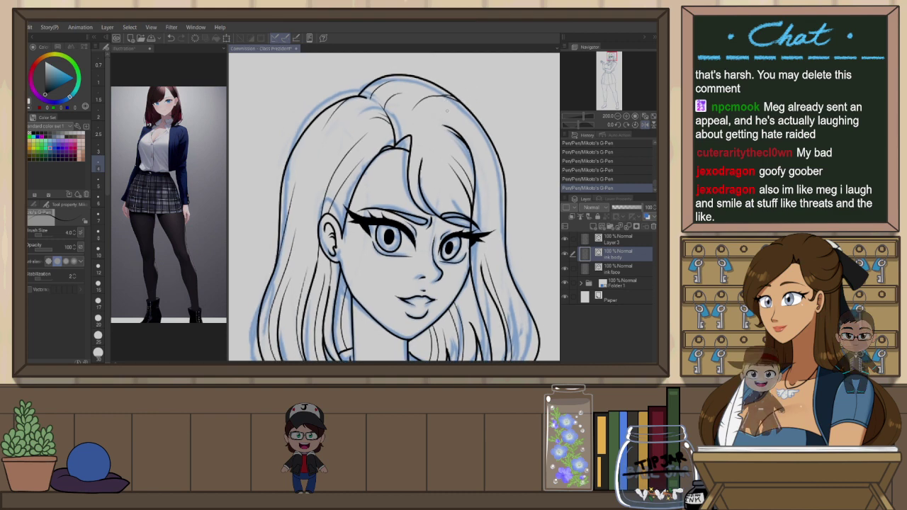
scroll(477, 84, "down", 2)
scroll(474, 138, "up", 1)
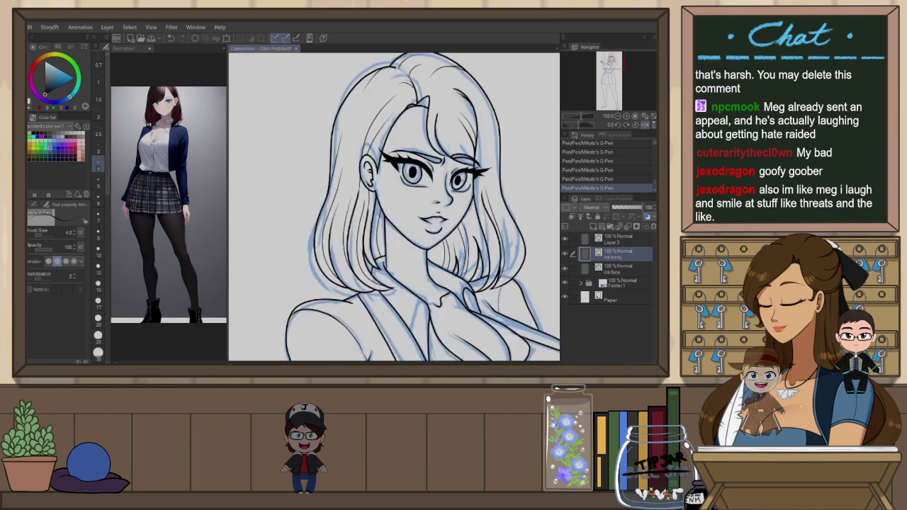
key("h")
key("p")
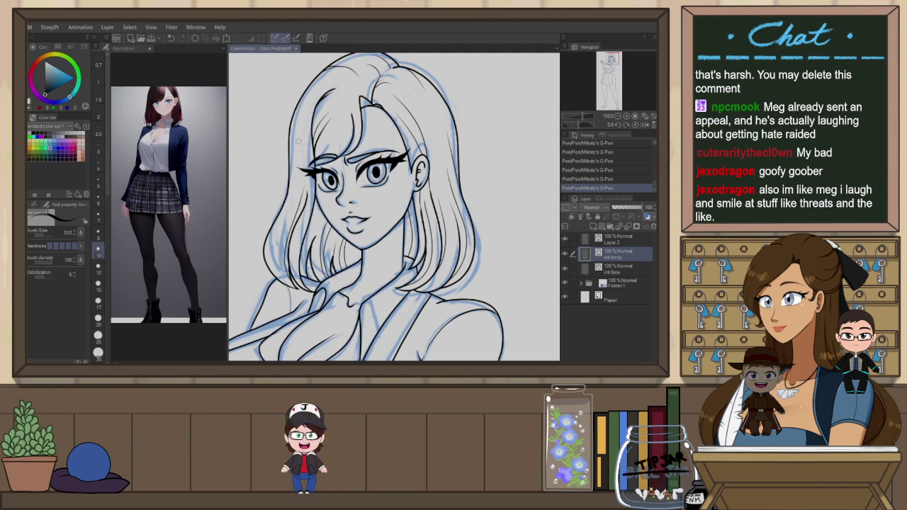
key("p")
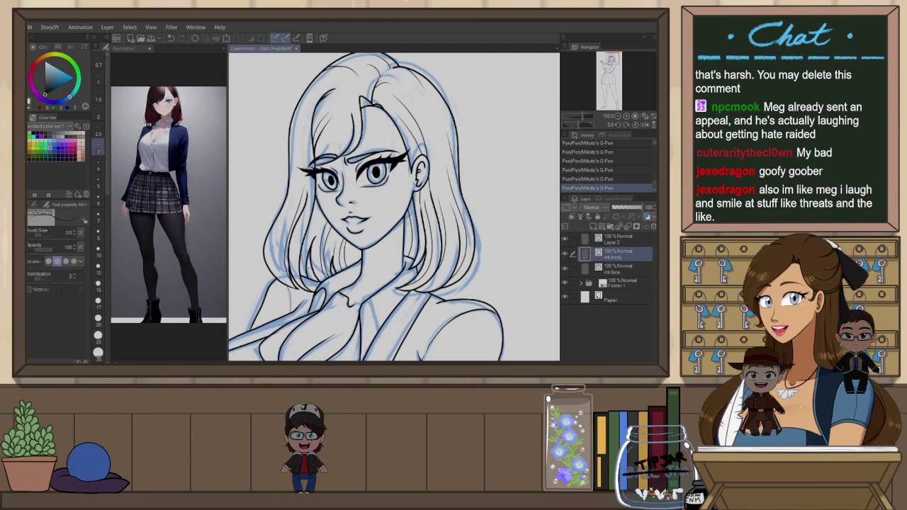
key("ctrl+z")
left_click_drag(407, 70, 426, 93)
scroll(440, 112, "down", 3)
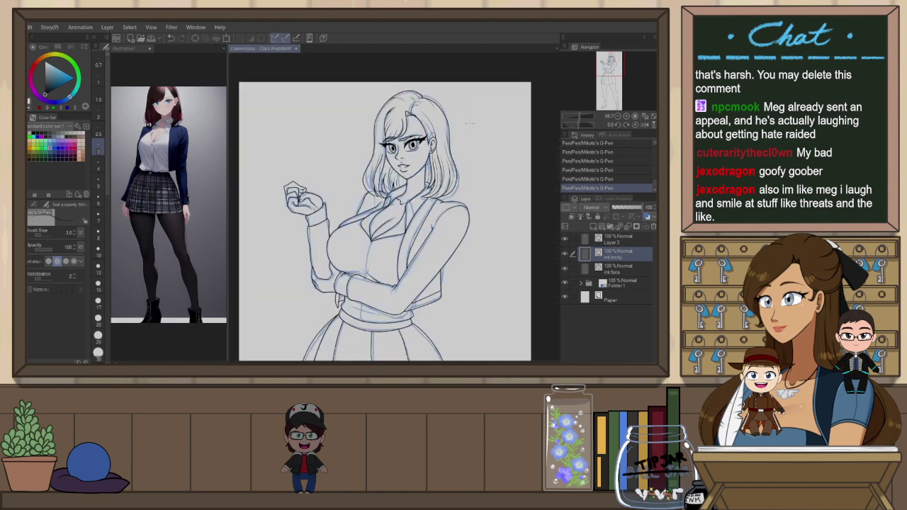
Make Layer 3 active and keep the last inked hair stroke after checking the drawing with and without it
key("ctrl+z")
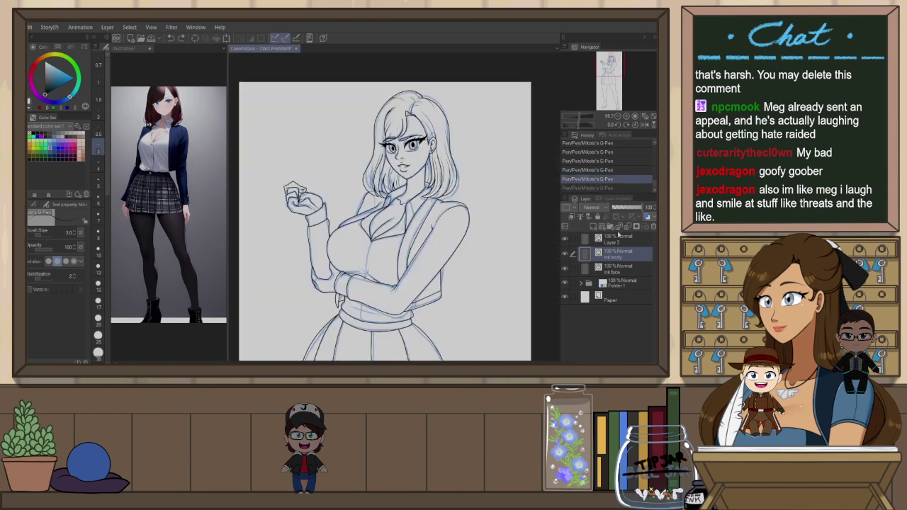
left_click(565, 252)
left_click(565, 254)
left_click(631, 242)
scroll(403, 132, "up", 2)
scroll(397, 132, "up", 1)
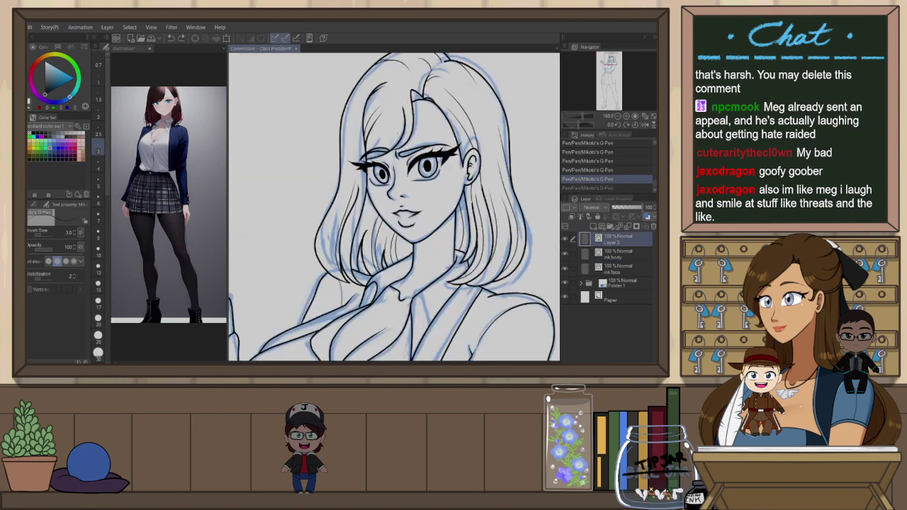
key("ctrl+y")
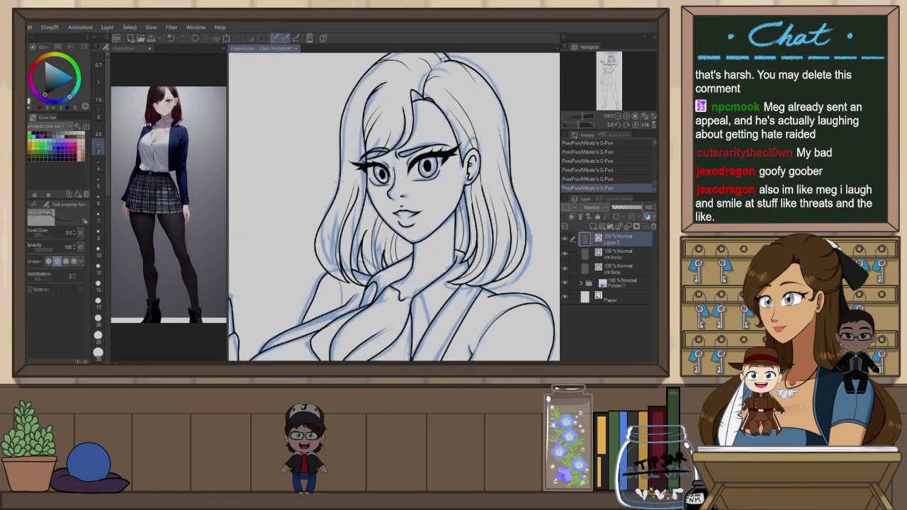
key("ctrl+z")
key("ctrl+y")
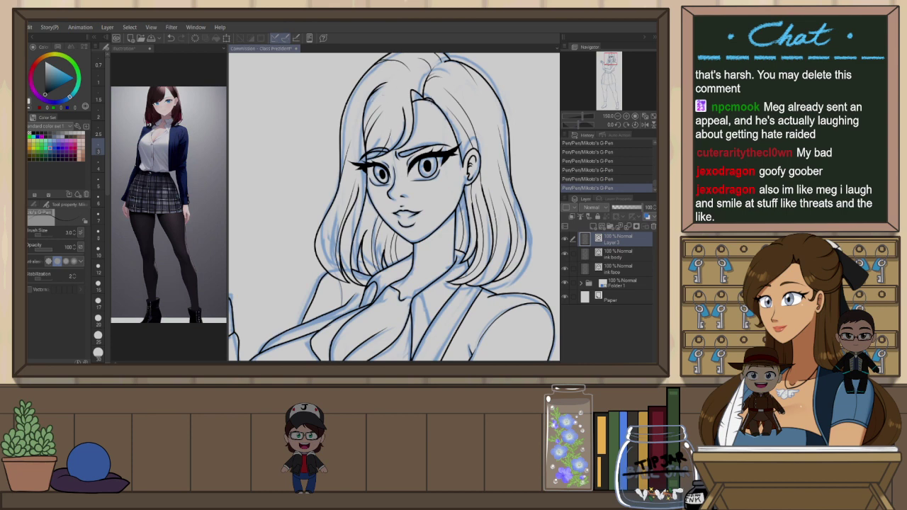
Ink a fine strand along the side of the hair on Layer 3, undoing the strokes that miss
scroll(453, 194, "down", 2)
left_click_drag(520, 202, 489, 218)
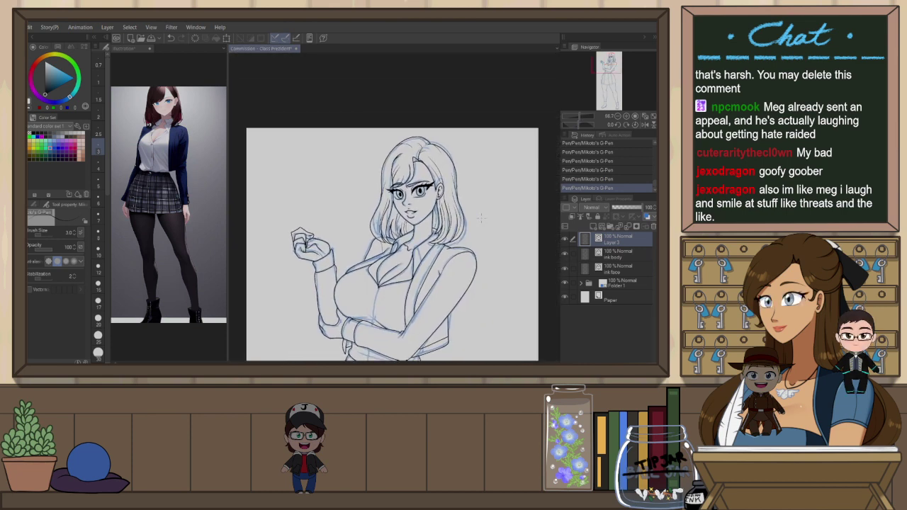
scroll(471, 191, "up", 1)
left_click_drag(465, 117, 500, 161)
scroll(392, 144, "up", 2)
key("ctrl+z")
key("ctrl+y")
key("ctrl+z")
left_click_drag(366, 146, 367, 143)
key("ctrl+z")
left_click_drag(319, 209, 364, 149)
scroll(436, 149, "down", 3)
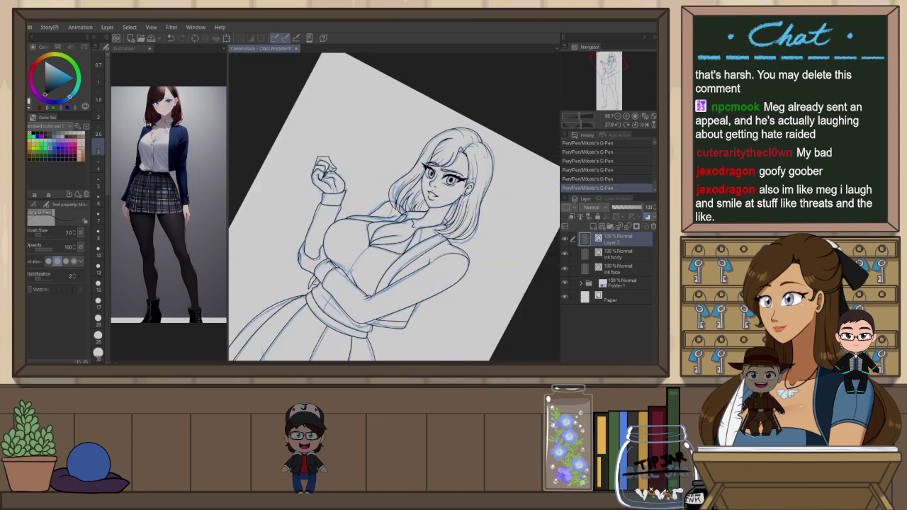
Straighten the canvas and erase a stray bit of line near the neck and hair on Layer 3
key("ctrl+at")
scroll(405, 172, "up", 3)
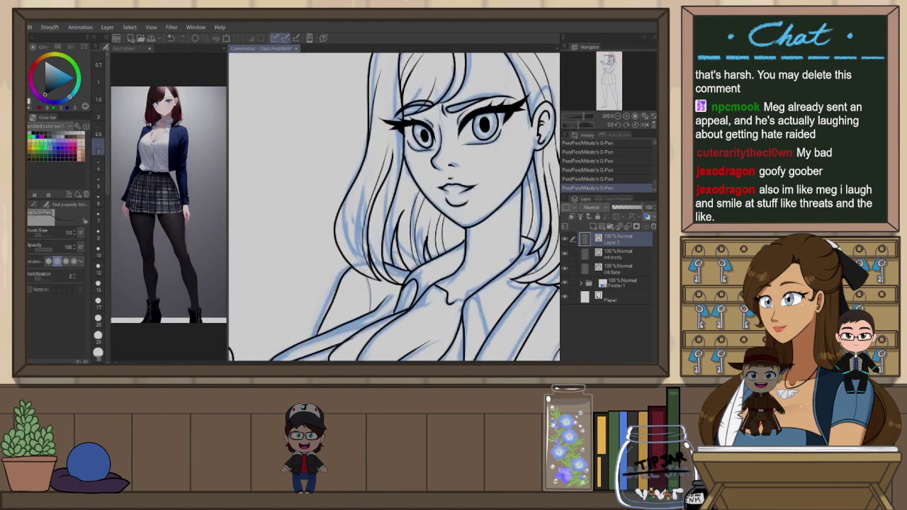
key("e")
mouse_move(467, 224)
left_mouse_down()
mouse_move(460, 234)
mouse_move(394, 244)
left_mouse_up()
scroll(463, 230, "down", 2)
left_click(654, 117)
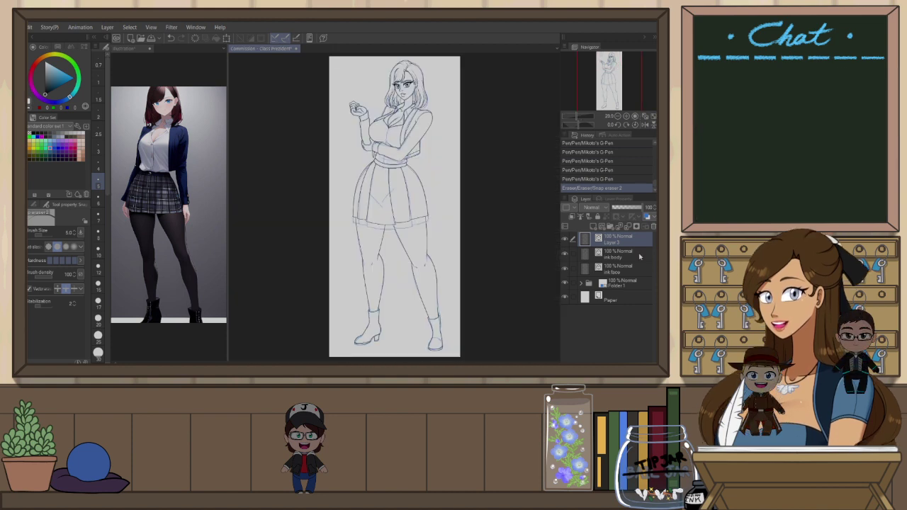
Make the ink body layer active and choose the Correct line width tool
left_click(640, 257)
key("y")
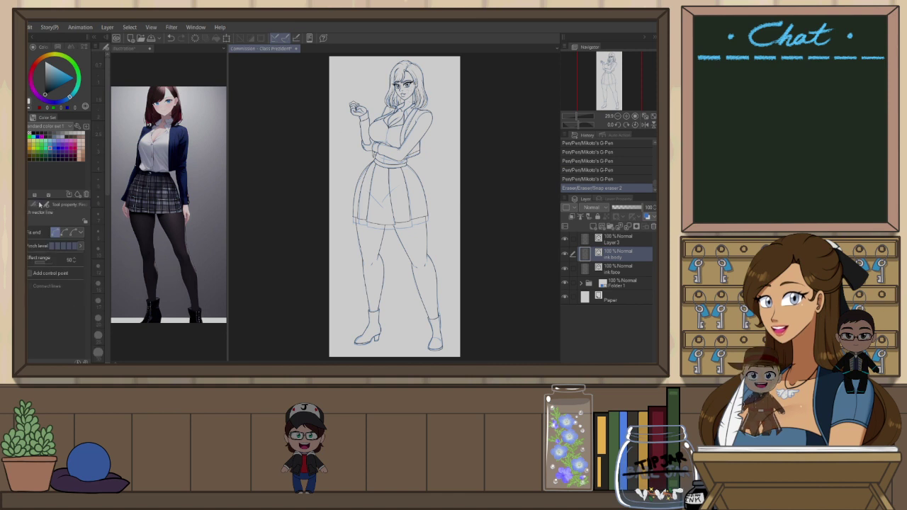
left_click(35, 204)
left_click(68, 290)
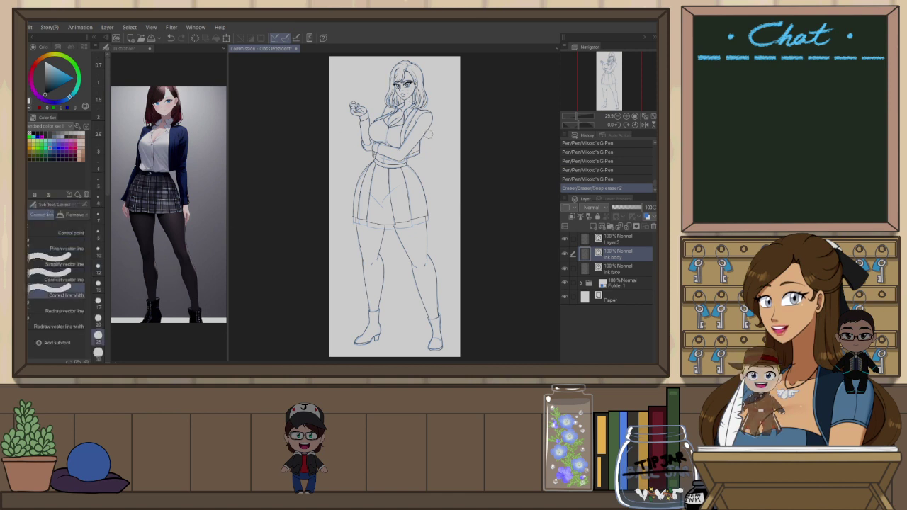
scroll(431, 60, "up", 2)
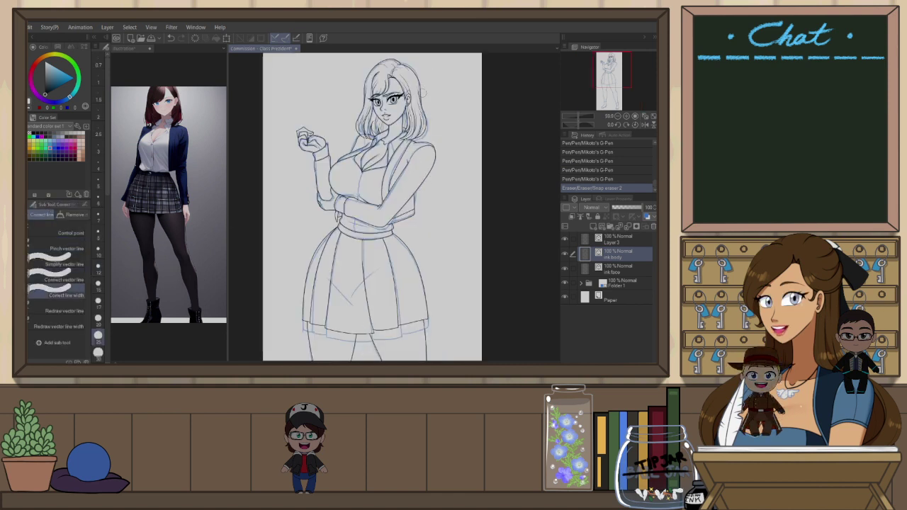
Try thickening the outer hair outline beside the ear with Correct line width, and undo all the passes
left_click_drag(418, 72, 423, 95)
left_click_drag(407, 65, 421, 89)
left_click_drag(405, 64, 420, 81)
left_click_drag(413, 69, 424, 103)
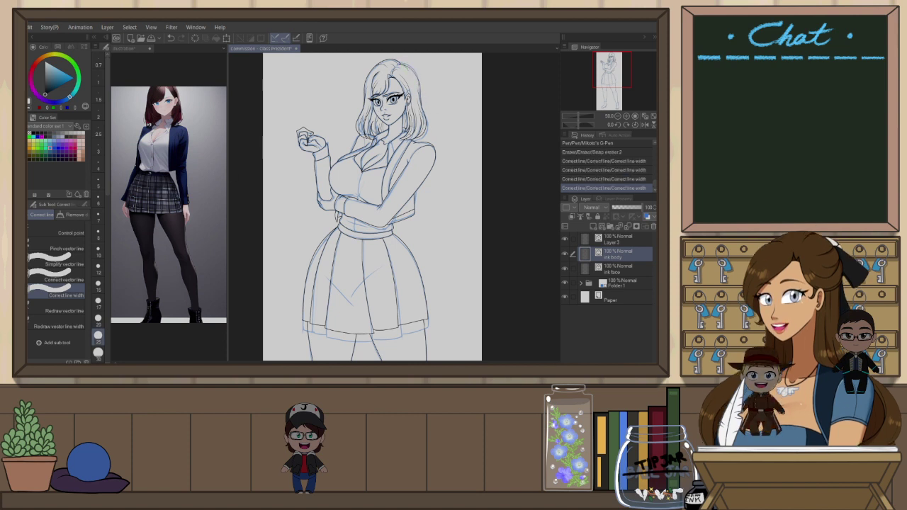
key("ctrl+z")
key("ctrl+z")
key("ctrl+z")
key("ctrl+z")
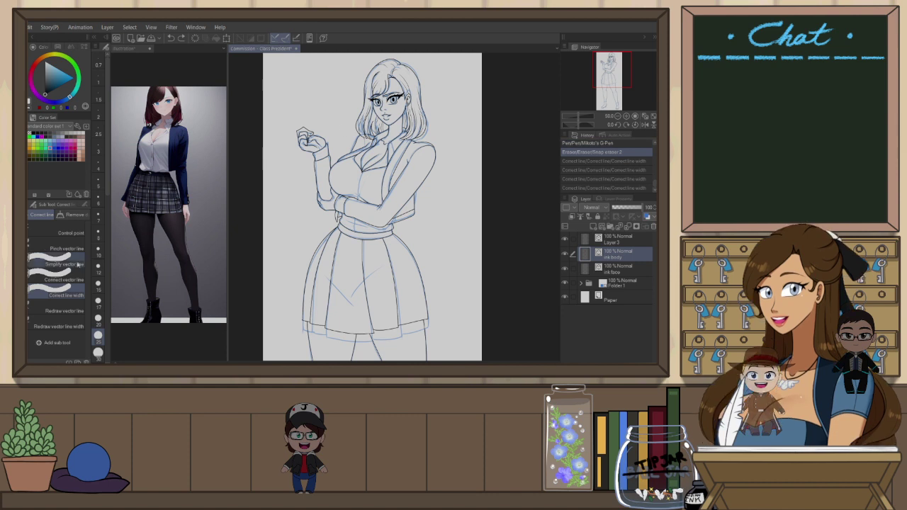
Thicken the outer outlines of the hair, shoulder and arms on the ink body layer with the Correct line width tool
left_click(82, 260)
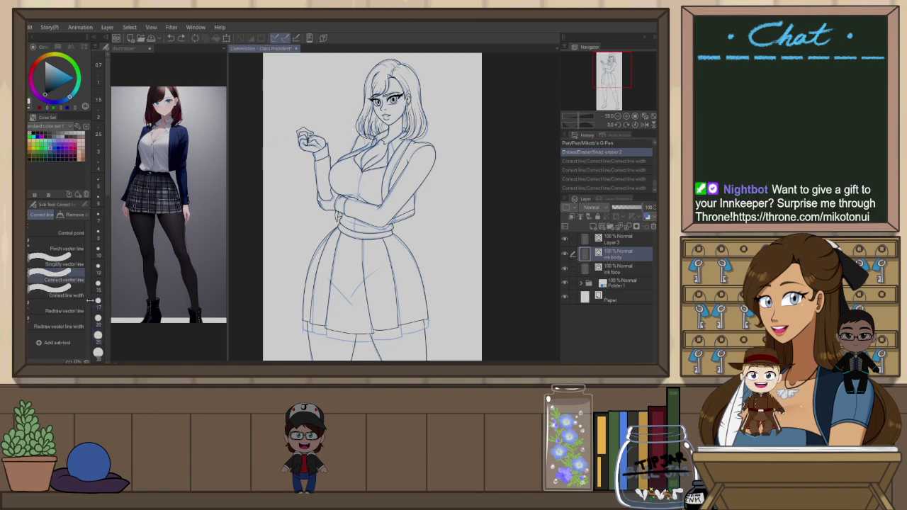
left_click(86, 291)
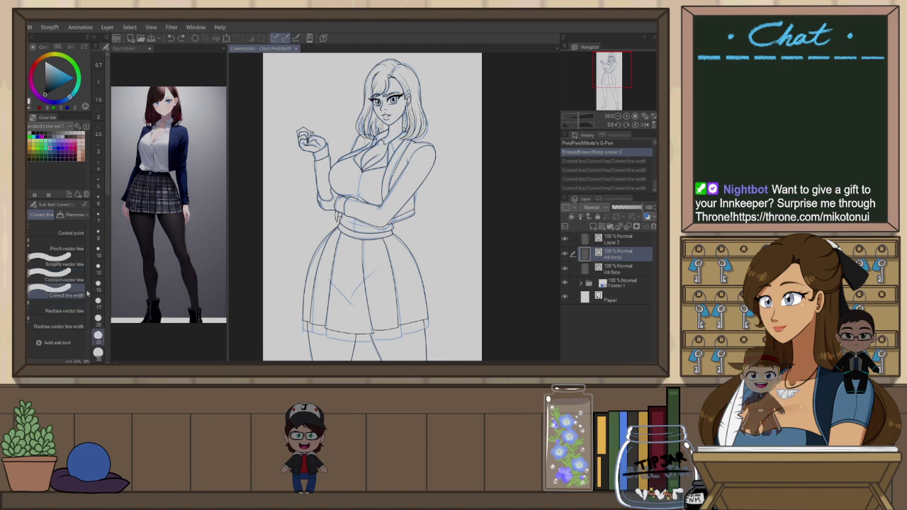
left_click(85, 205)
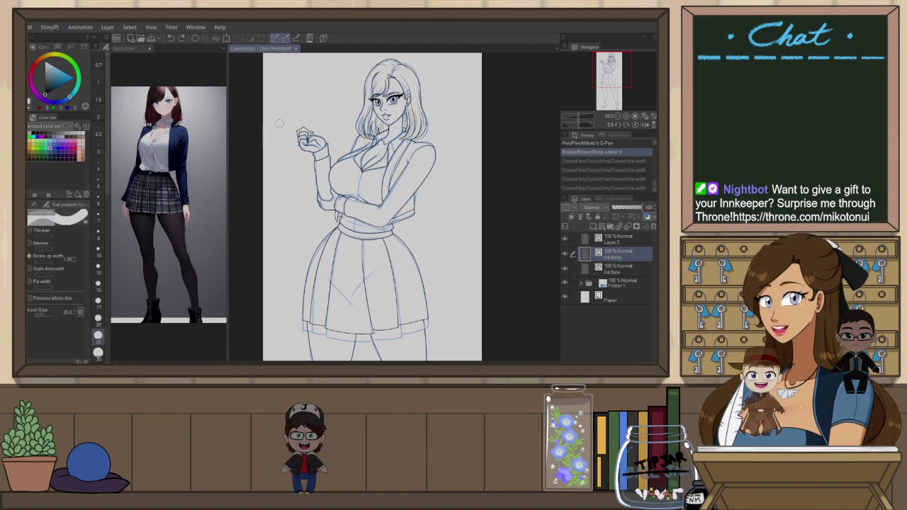
left_click_drag(414, 70, 424, 100)
left_click_drag(416, 75, 425, 113)
mouse_move(420, 77)
left_mouse_down()
mouse_move(421, 145)
mouse_move(423, 176)
left_mouse_up()
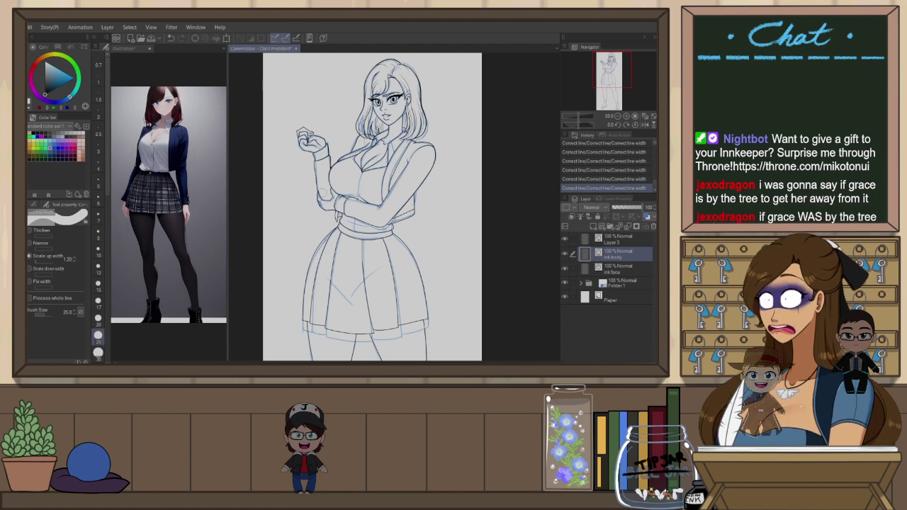
key("ctrl+z")
key("ctrl+y")
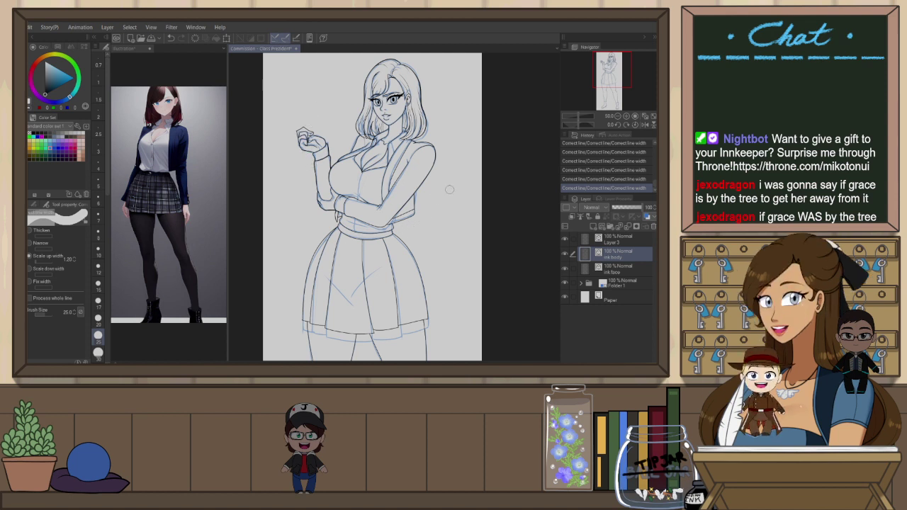
Thicken the skirt's outer outlines on both sides with the Correct line width tool
mouse_move(396, 228)
left_mouse_down()
mouse_move(389, 164)
mouse_move(419, 240)
mouse_move(423, 302)
left_mouse_up()
left_click_drag(424, 298, 422, 236)
left_click_drag(421, 231, 424, 264)
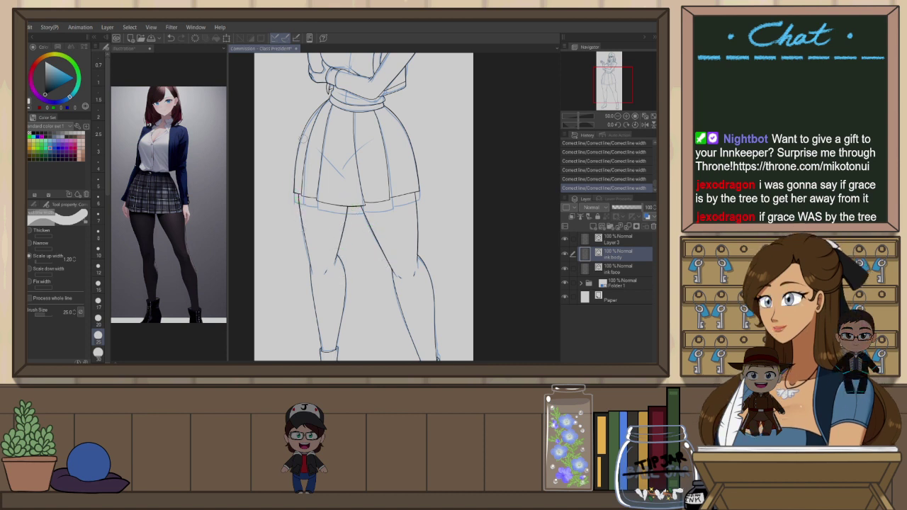
left_click_drag(297, 144, 310, 122)
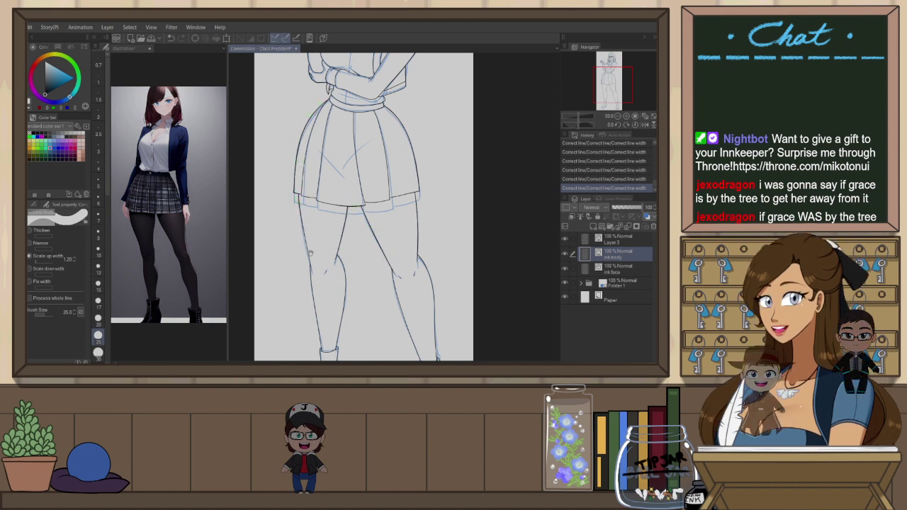
Thicken the outer outlines of both legs and boots with the Correct line width tool
left_click_drag(310, 253, 310, 173)
mouse_move(321, 281)
left_mouse_down()
mouse_move(346, 214)
mouse_move(424, 229)
mouse_move(401, 220)
mouse_move(391, 191)
left_mouse_up()
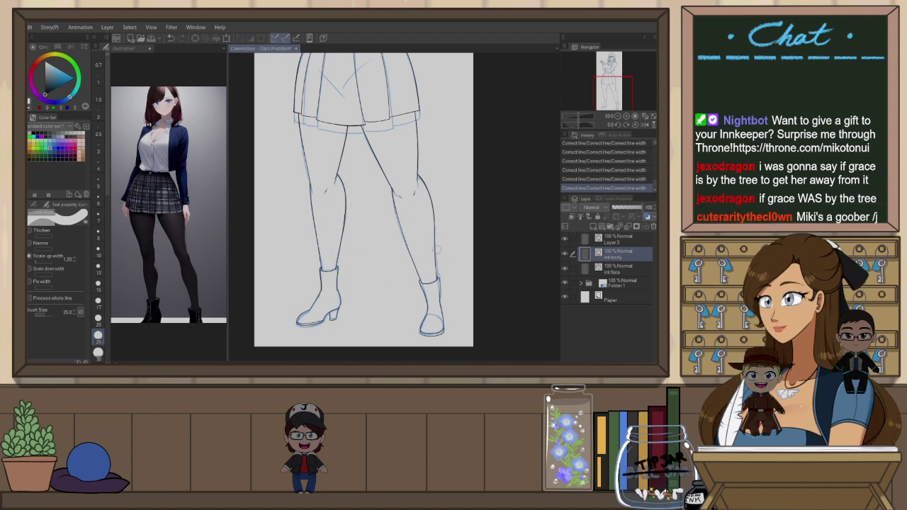
left_click_drag(443, 316, 440, 278)
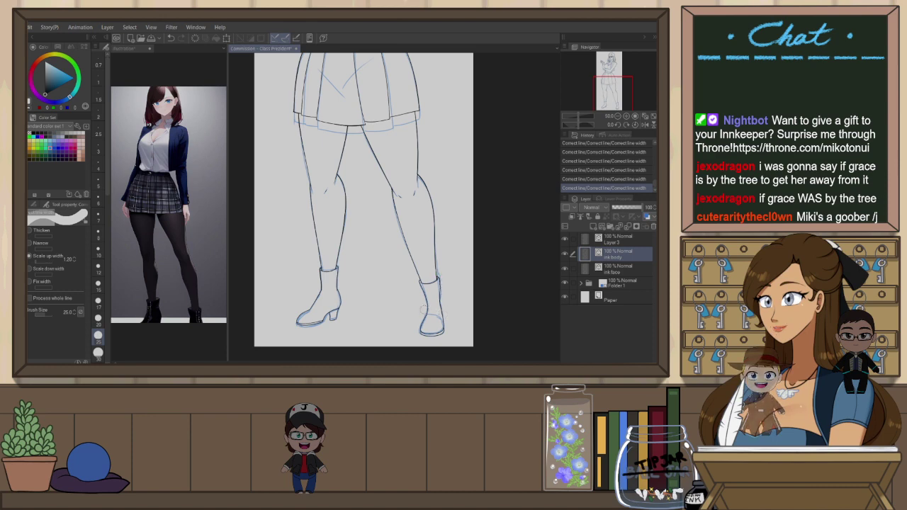
left_click_drag(334, 296, 337, 323)
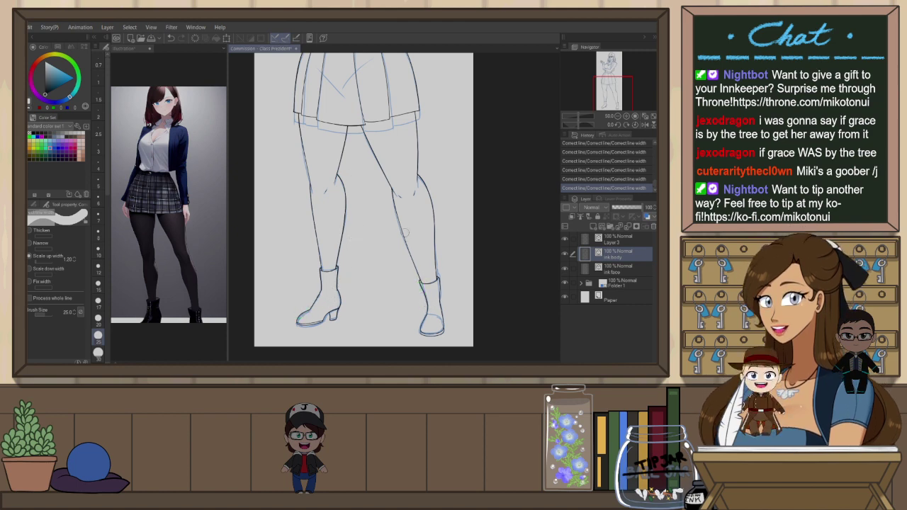
Examine the thickened outlines from the legs up to the head
scroll(418, 209, "up", 3)
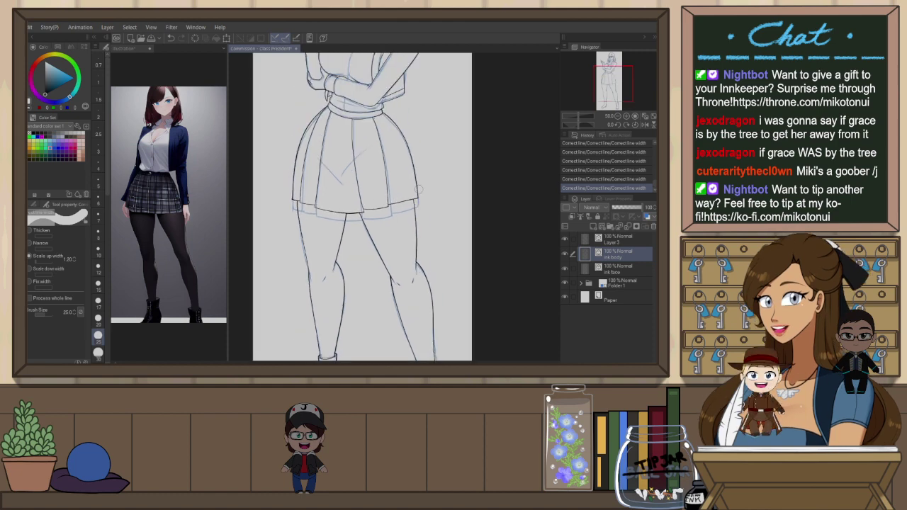
scroll(335, 170, "up", 4)
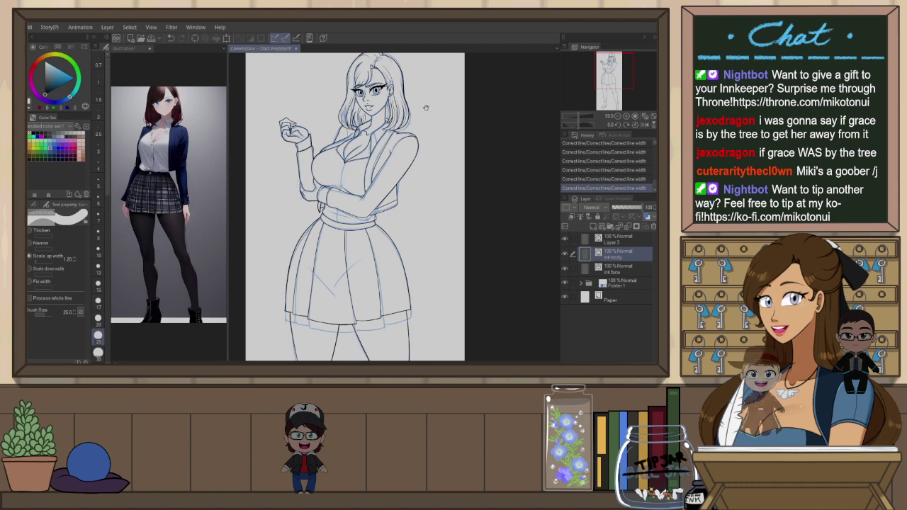
scroll(421, 127, "up", 1)
scroll(343, 163, "up", 2)
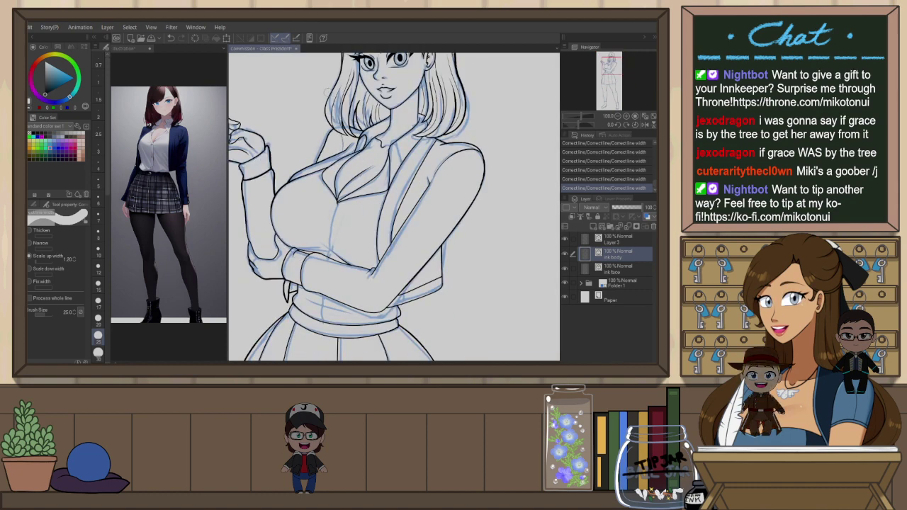
left_click_drag(368, 60, 350, 144)
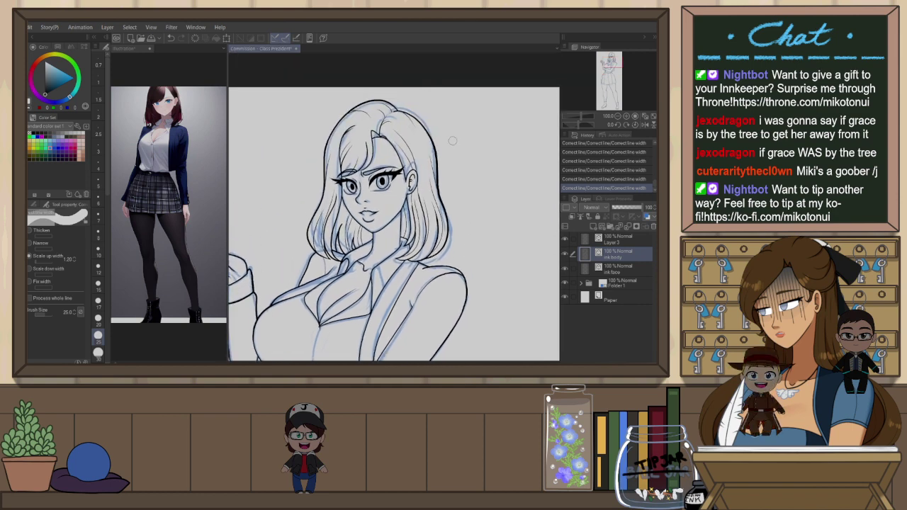
key("ctrl+minus")
scroll(499, 262, "down", 1)
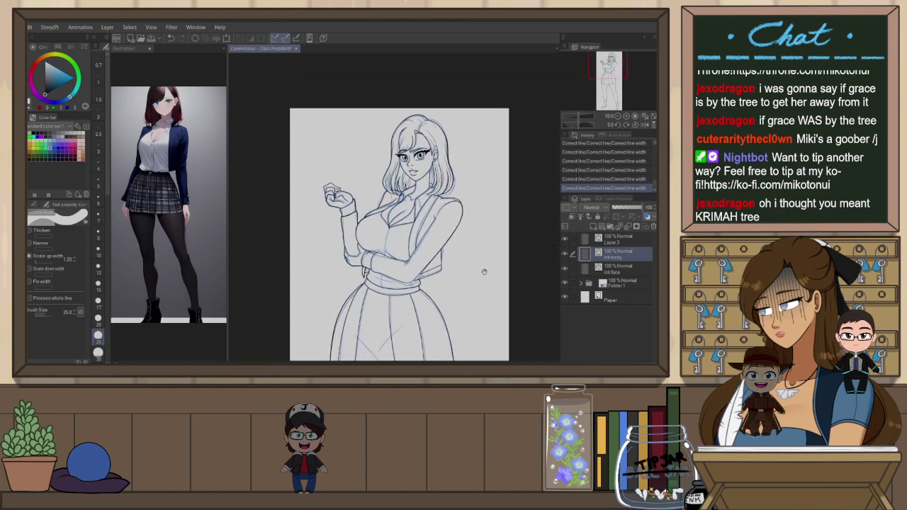
key("ctrl+plus")
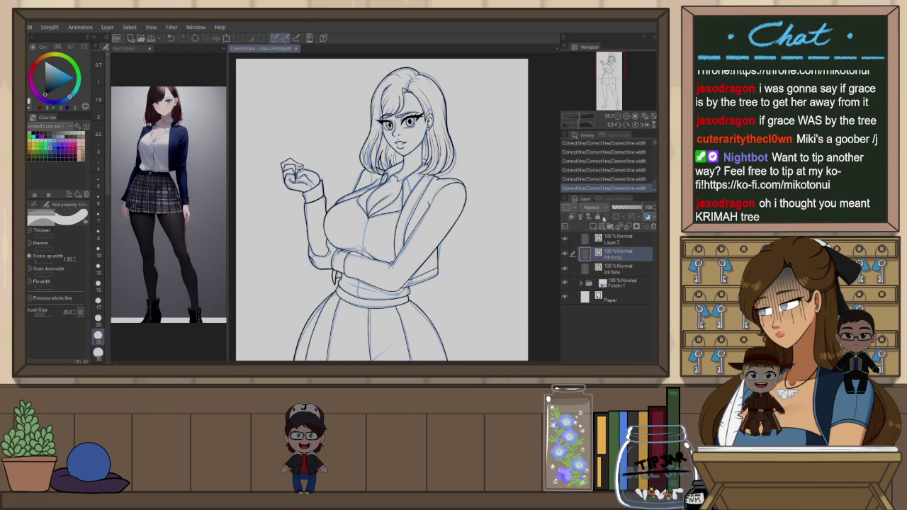
Erase the inked centre line of the shirt below the neckline on the ink body layer
left_click(616, 240)
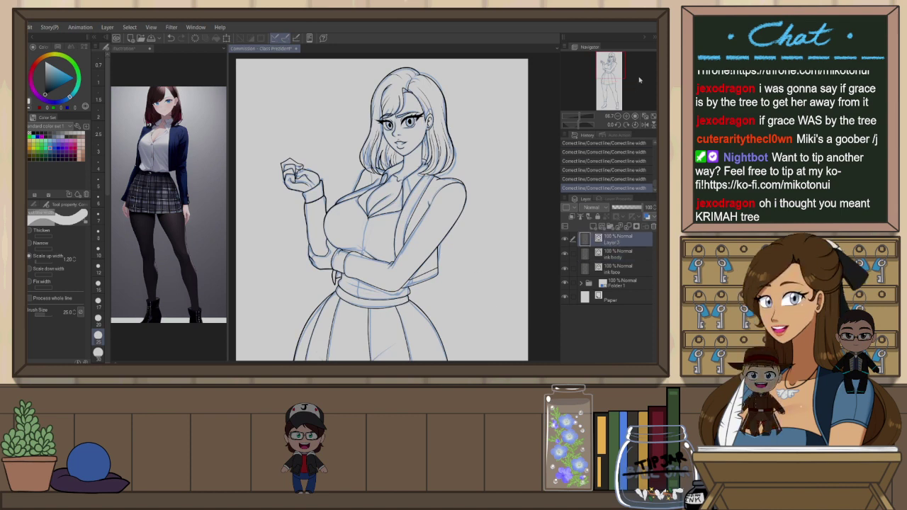
key("p")
key("ctrl+plus")
key("ctrl+plus")
key("e")
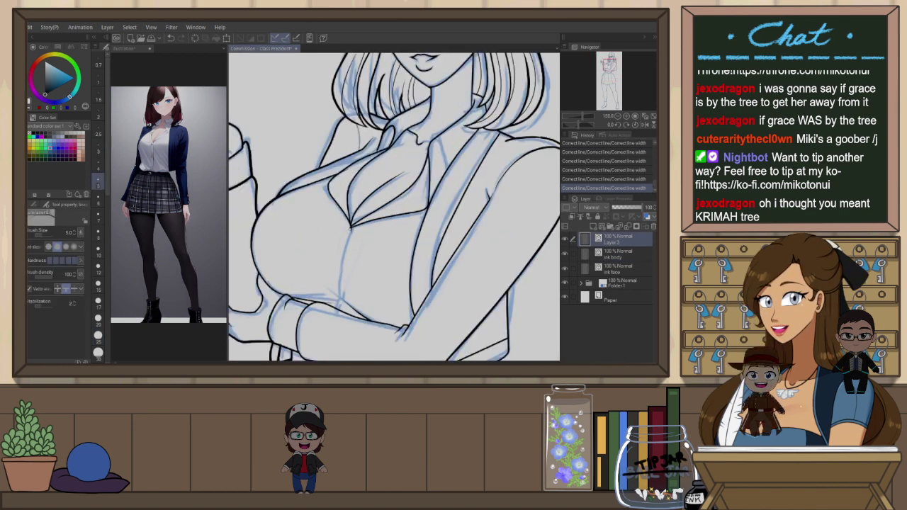
left_click(619, 255)
left_click_drag(345, 233, 355, 232)
left_click_drag(420, 301, 463, 259)
Ink the shirt's centre line below the neckline on Layer 3 with the G-Pen, and mirror the canvas view
left_click(635, 243)
key("p")
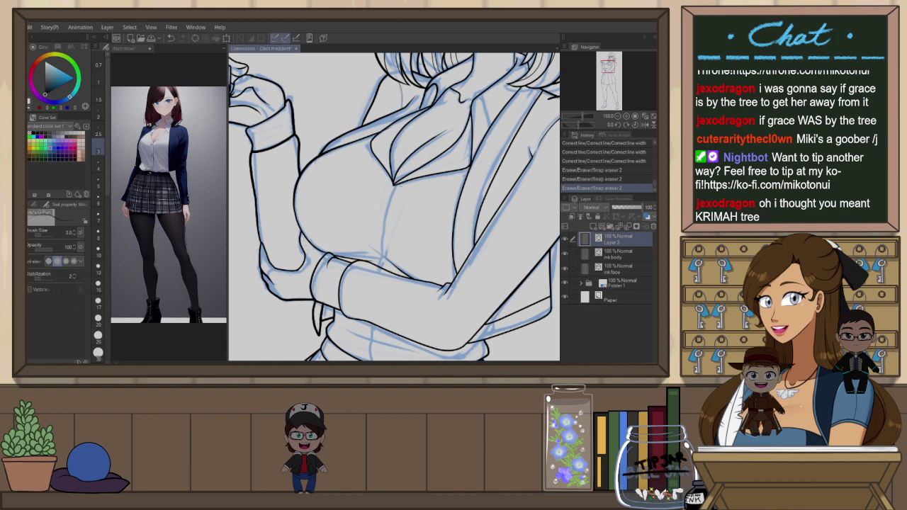
left_click_drag(394, 185, 391, 206)
key("ctrl+z")
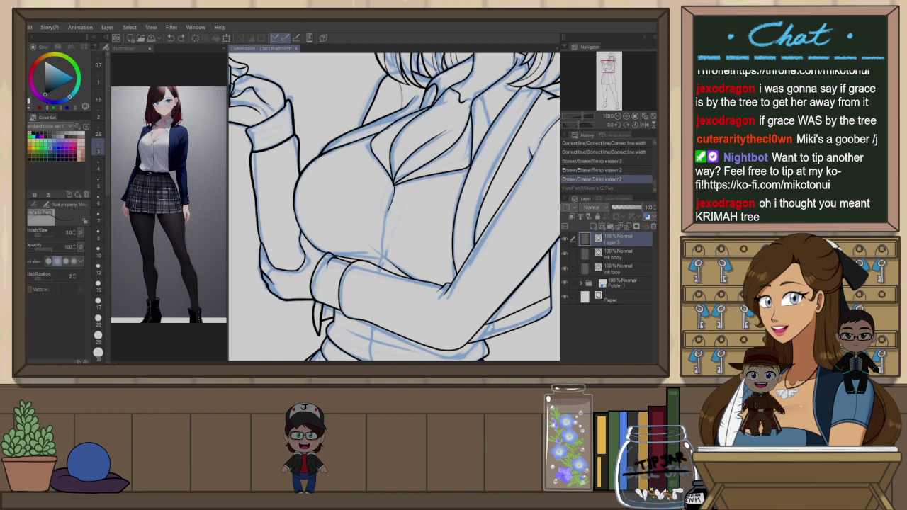
key("ctrl+y")
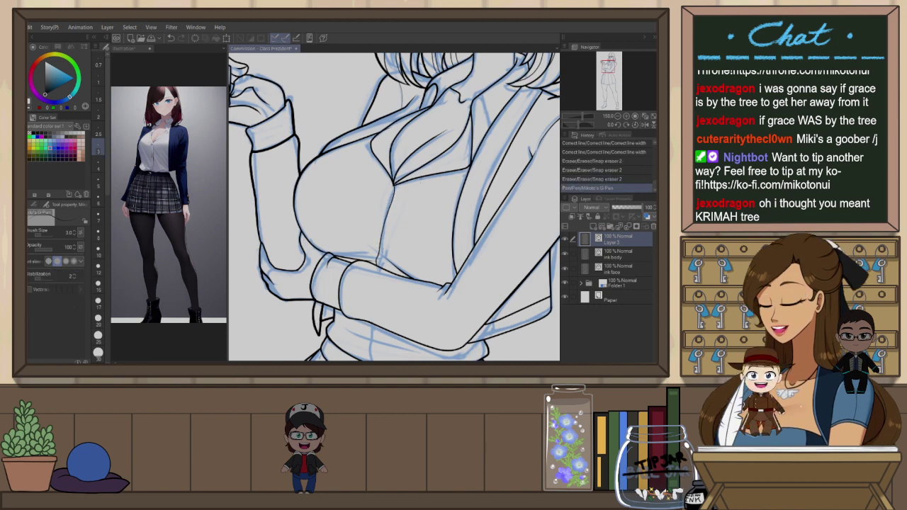
key("h")
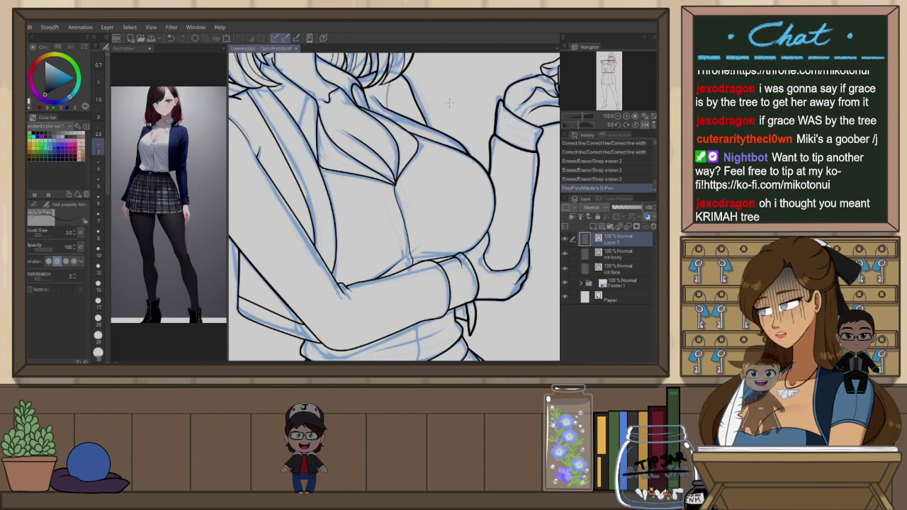
Redraw the shirt's centre line below the neckline on Layer 3 with the G-Pen
key("r")
mouse_move(457, 195)
left_mouse_down()
mouse_move(432, 213)
mouse_move(407, 197)
mouse_move(394, 244)
mouse_move(378, 255)
left_mouse_up()
key("ctrl+z")
key("ctrl+z")
key("ctrl+z")
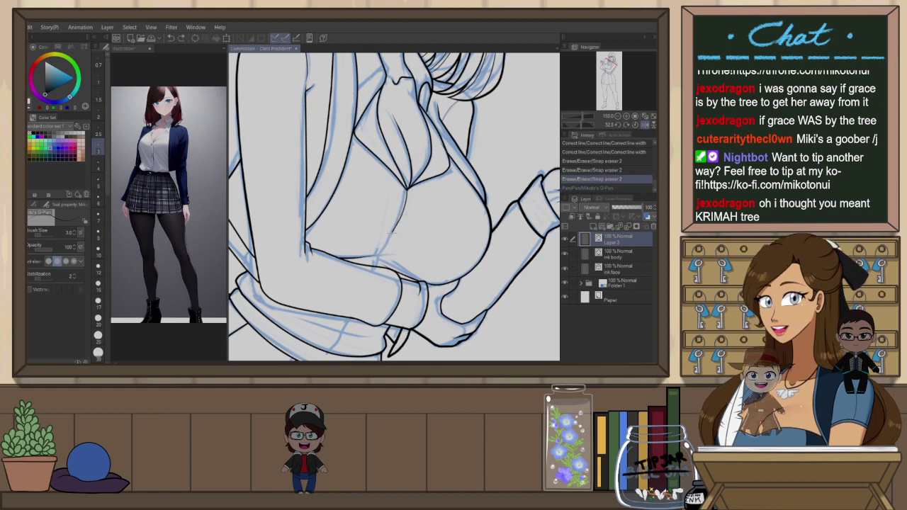
key("ctrl+y")
key("h")
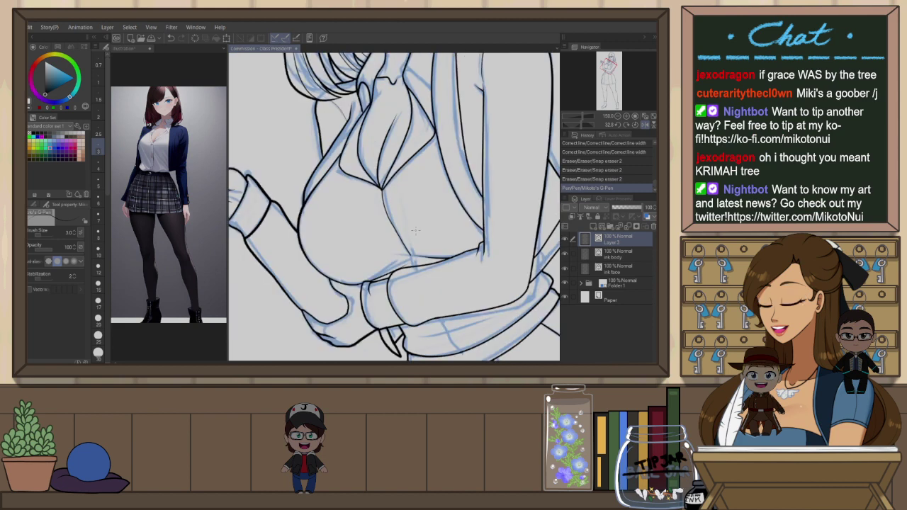
key("ctrl+@")
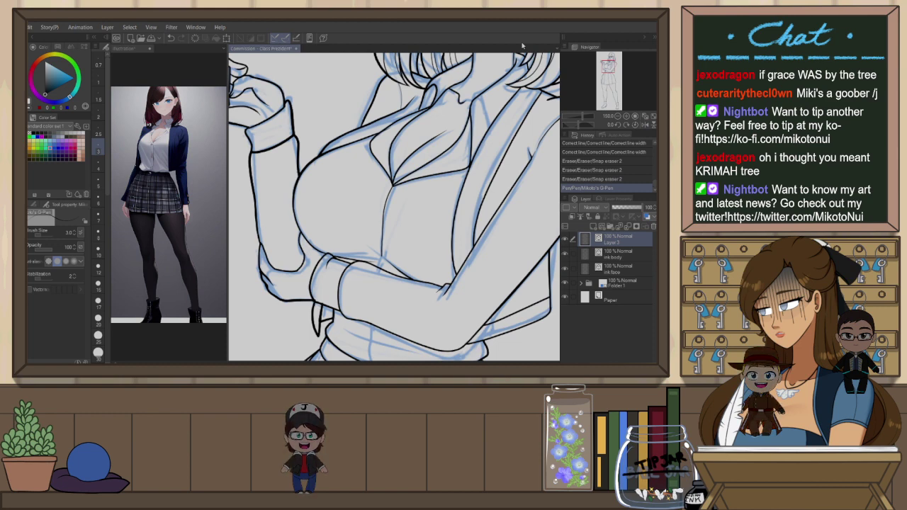
key("ctrl+z")
left_click_drag(386, 210, 382, 248)
key("ctrl+z")
mouse_move(380, 259)
left_mouse_down()
mouse_move(380, 267)
mouse_move(365, 250)
left_mouse_up()
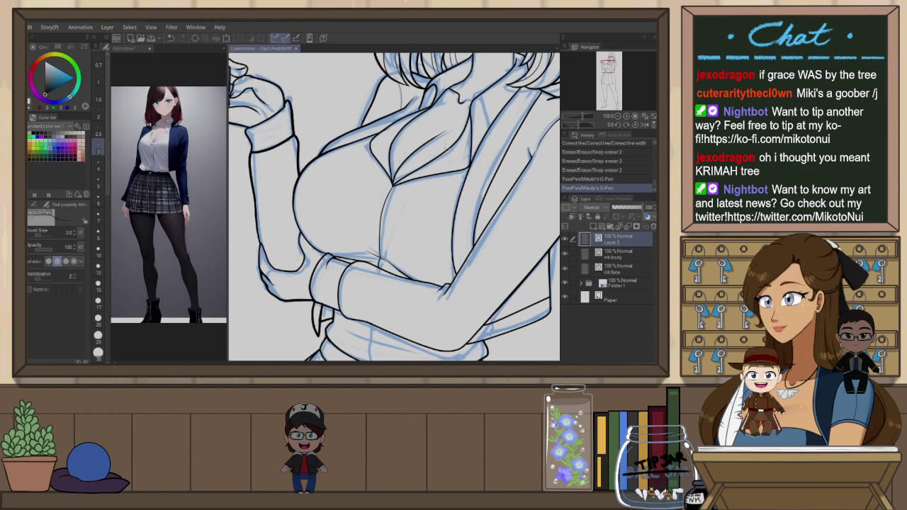
Ink the shirt's centre line between the folded arm and the waistband on Layer 3, and clean it up with the vector eraser
scroll(378, 229, "down", 3)
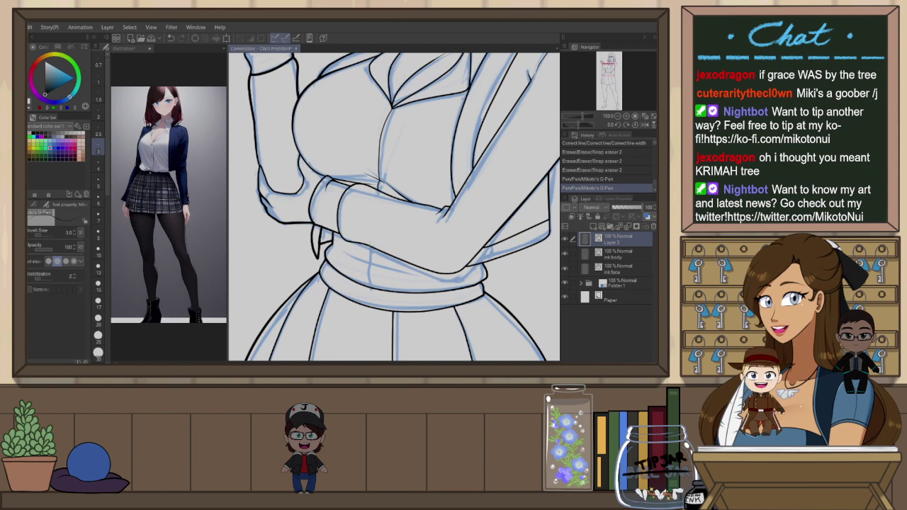
key("ctrl+z")
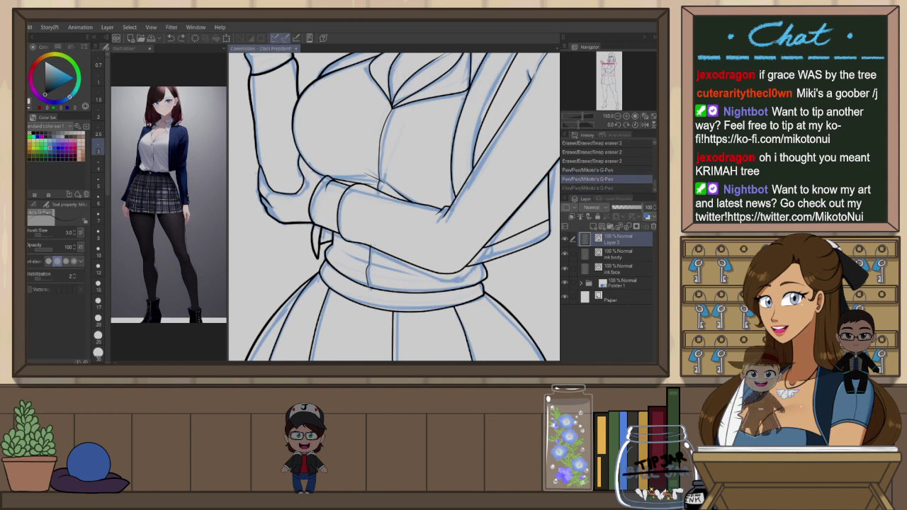
key("ctrl+y")
key("h")
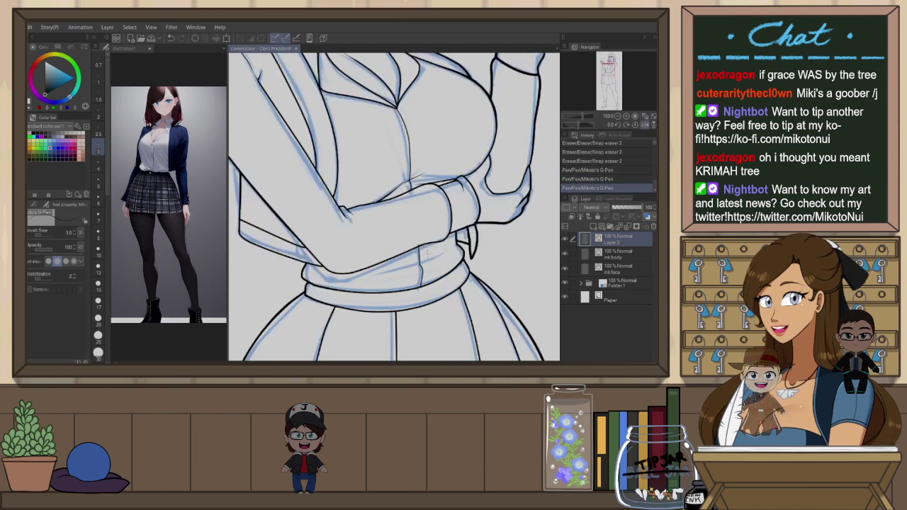
key("r")
mouse_move(459, 310)
left_mouse_down()
mouse_move(399, 170)
mouse_move(312, 245)
mouse_move(310, 221)
mouse_move(323, 220)
mouse_move(348, 148)
left_mouse_up()
key("ctrl+z")
key("ctrl+z")
mouse_move(326, 216)
left_mouse_down()
mouse_move(348, 148)
mouse_move(380, 187)
left_mouse_up()
key("e")
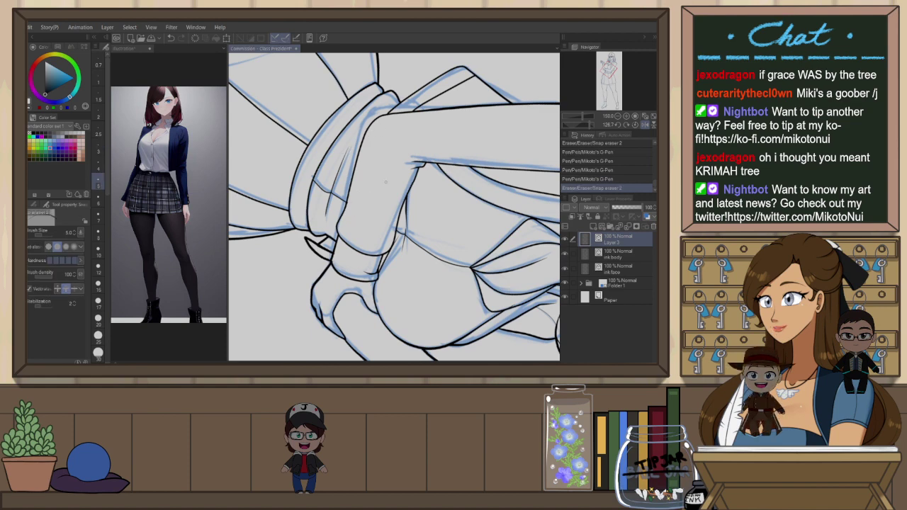
key("ctrl+at")
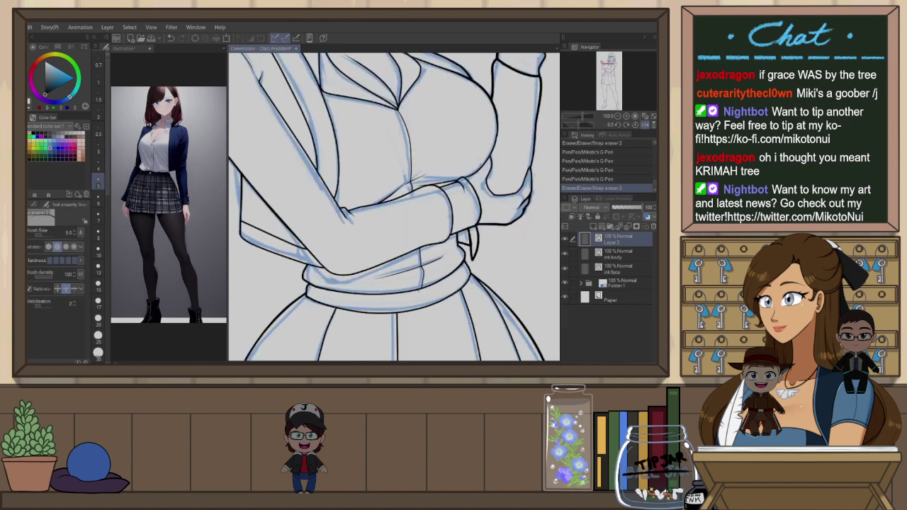
Ink short fabric crease lines on the shirt just above the waistband with the G-Pen
scroll(482, 249, "down", 2)
scroll(474, 256, "up", 3)
key("p")
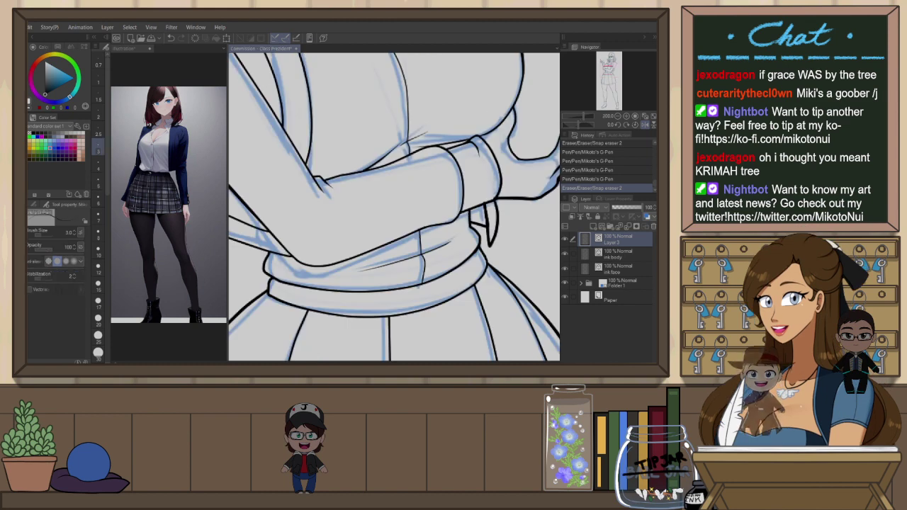
left_click_drag(469, 228, 449, 239)
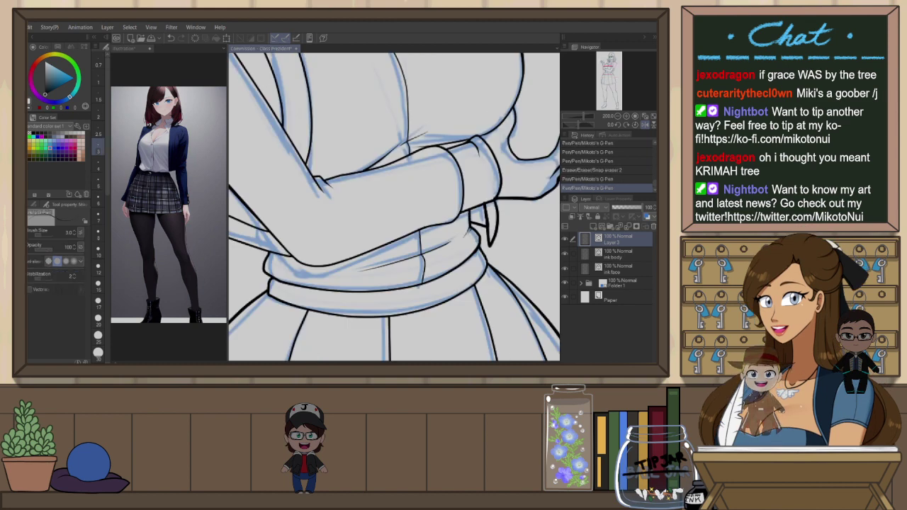
scroll(523, 181, "down", 1)
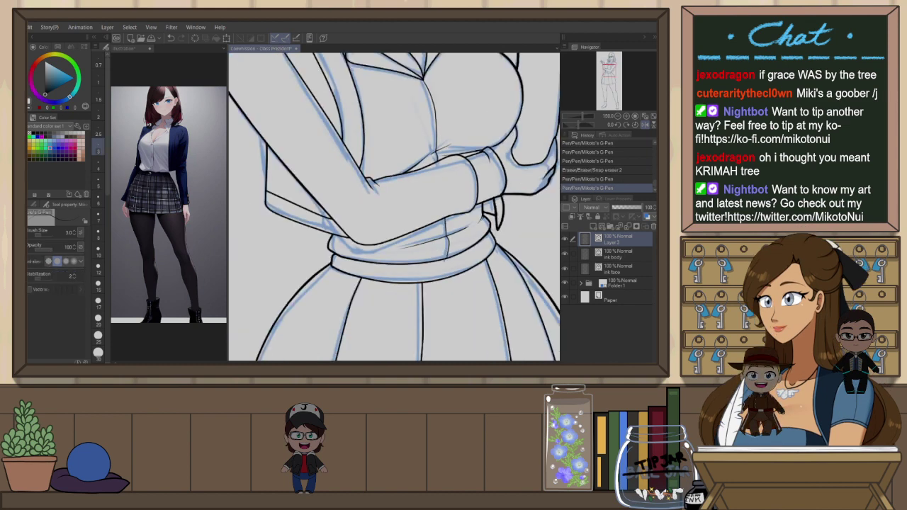
left_click_drag(486, 207, 485, 274)
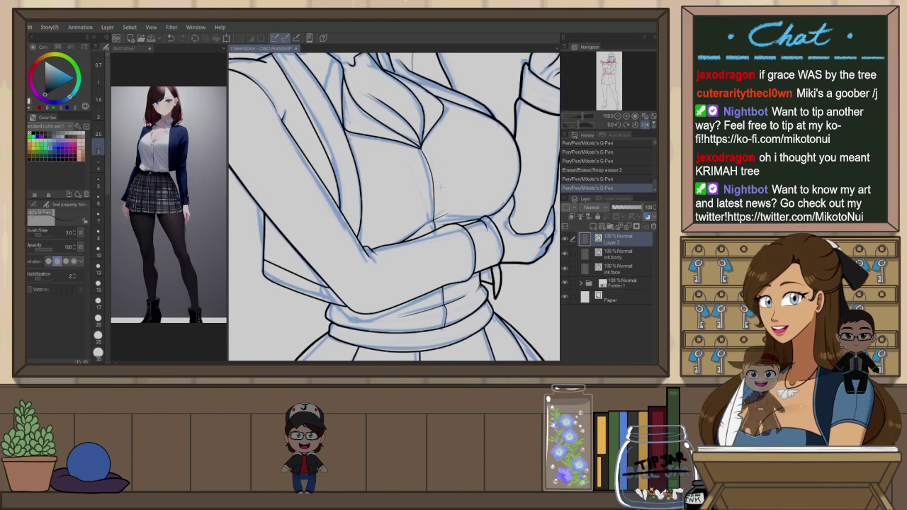
Erase a small piece of ink at the shirt's neckline on the ink body layer, and make Layer 3 active again
key("h")
scroll(390, 167, "down", 2)
scroll(379, 134, "up", 3)
key("e")
left_click(616, 253)
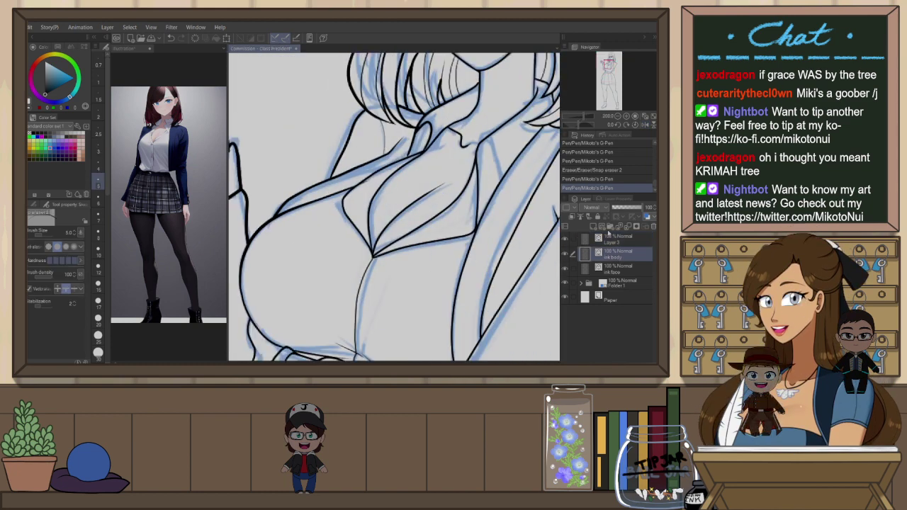
left_click(385, 202)
key("ctrl+0")
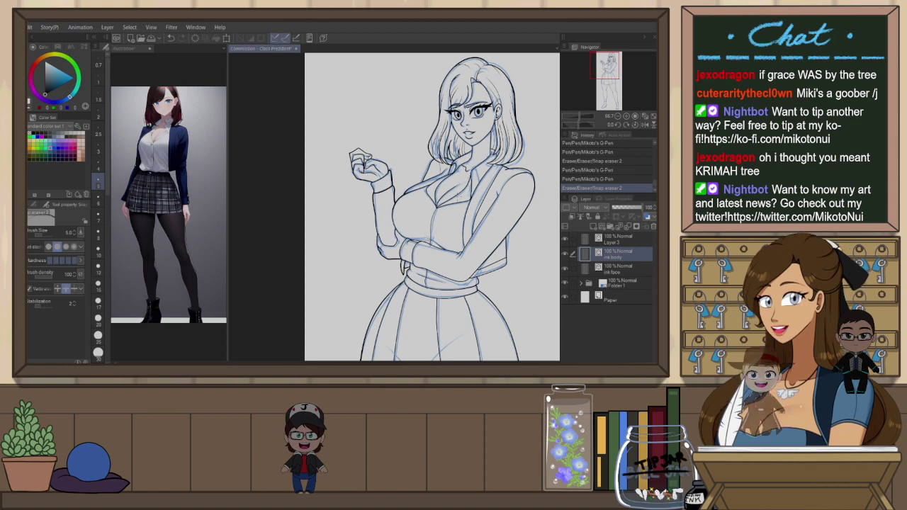
left_click(638, 245)
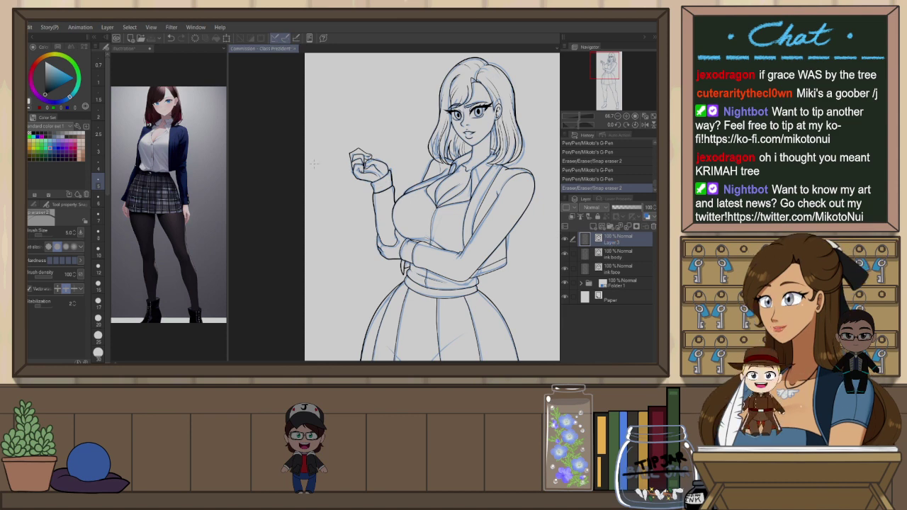
Ink the two diagonal crease lines on the front of the skirt on Layer 3, and mirror the canvas to check them
key("ctrl+minus")
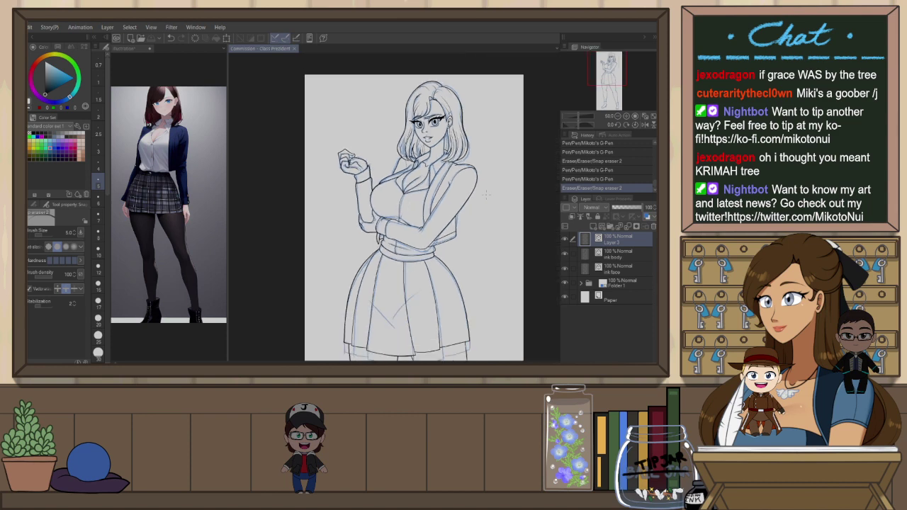
scroll(486, 194, "up", 2)
scroll(387, 92, "down", 2)
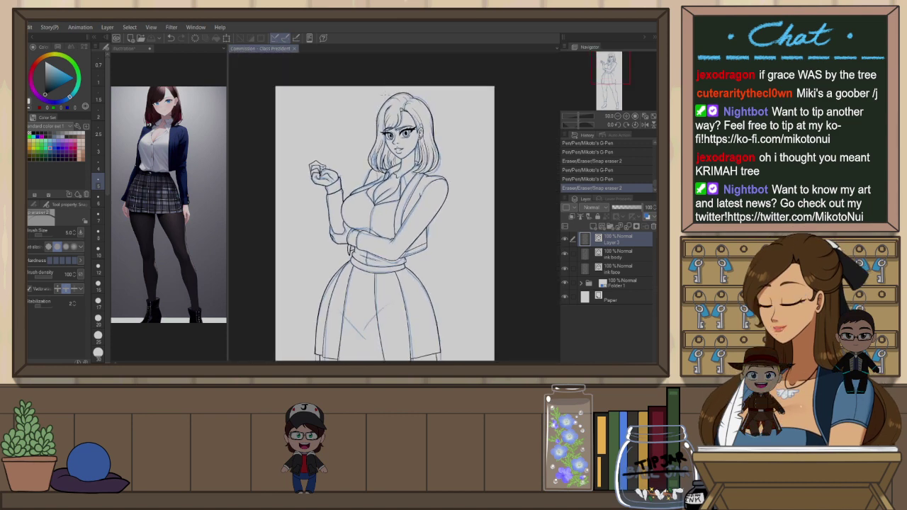
scroll(386, 92, "down", 3)
scroll(355, 215, "up", 4)
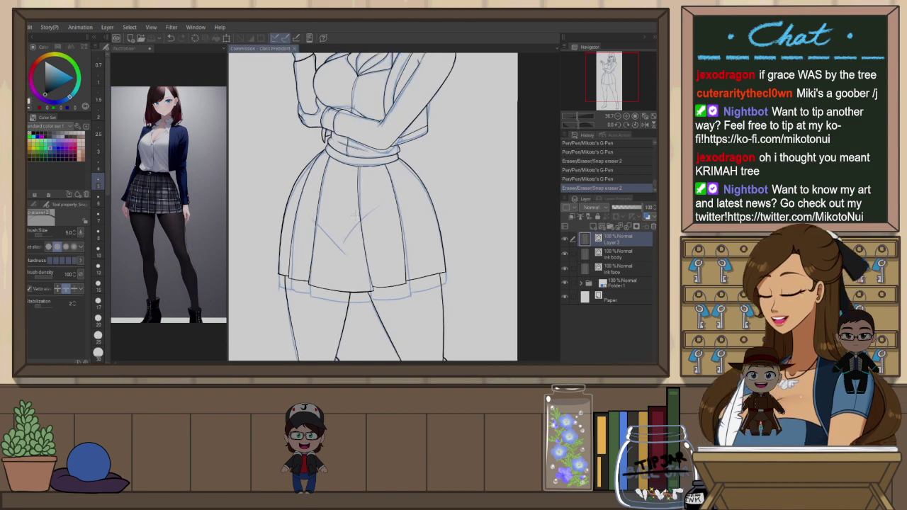
scroll(351, 215, "up", 1)
left_click(624, 256)
key("h")
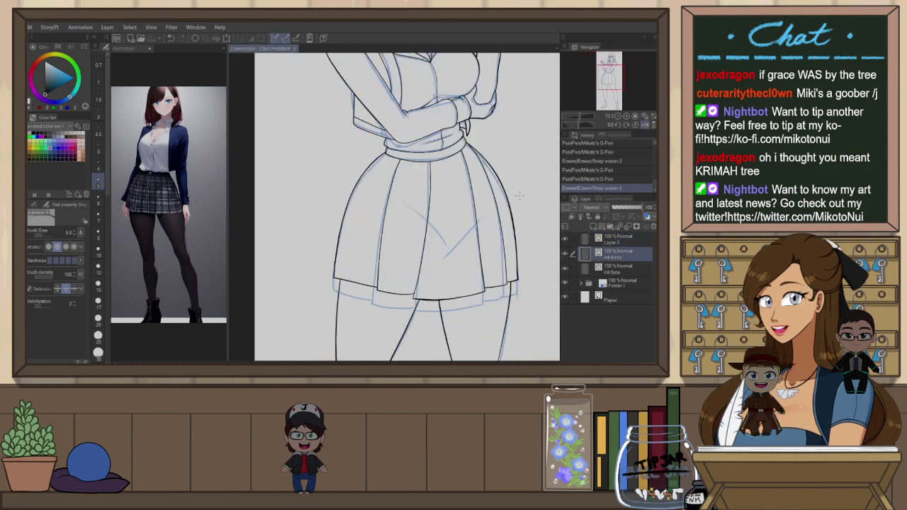
left_click(627, 244)
key("p")
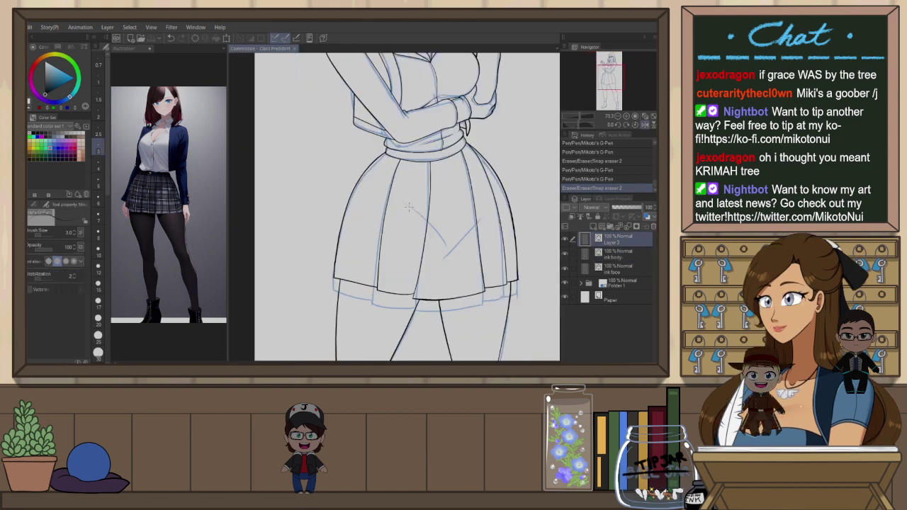
left_click_drag(402, 199, 421, 215)
left_click_drag(448, 250, 486, 214)
key("h")
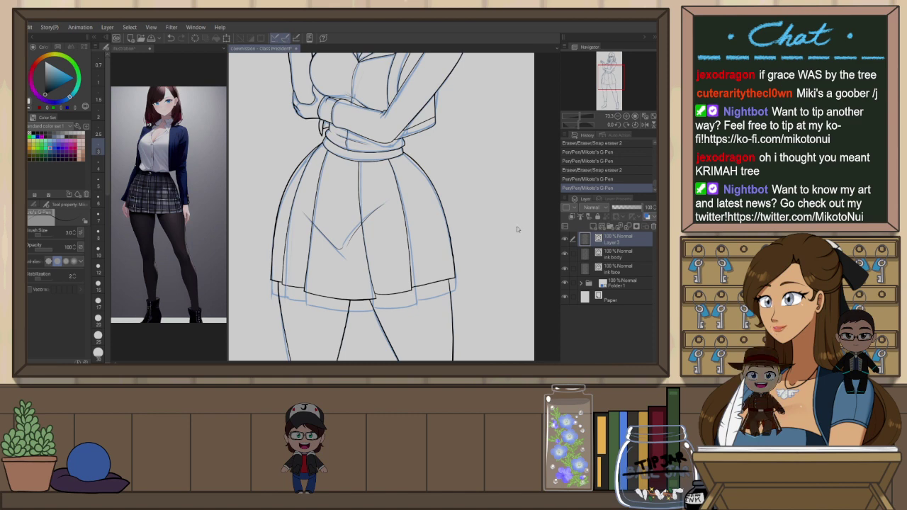
scroll(517, 226, "left", 3)
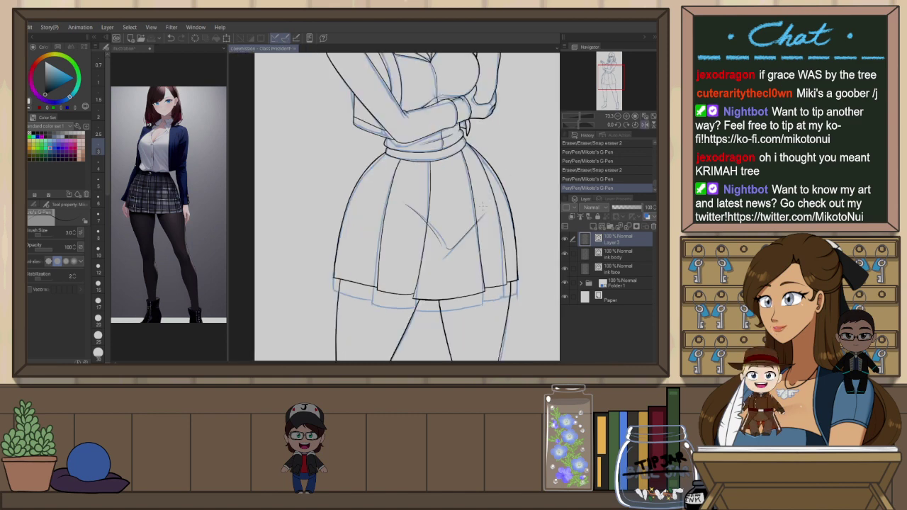
Cut one of the skirt's diagonal crease strokes and redraw it with the G-Pen
key("o")
left_click(457, 241)
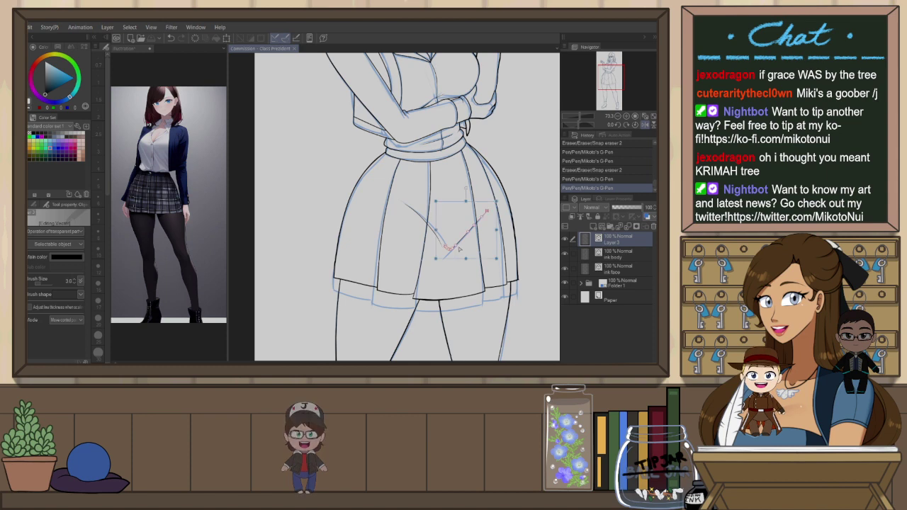
key("ctrl+x")
key("p")
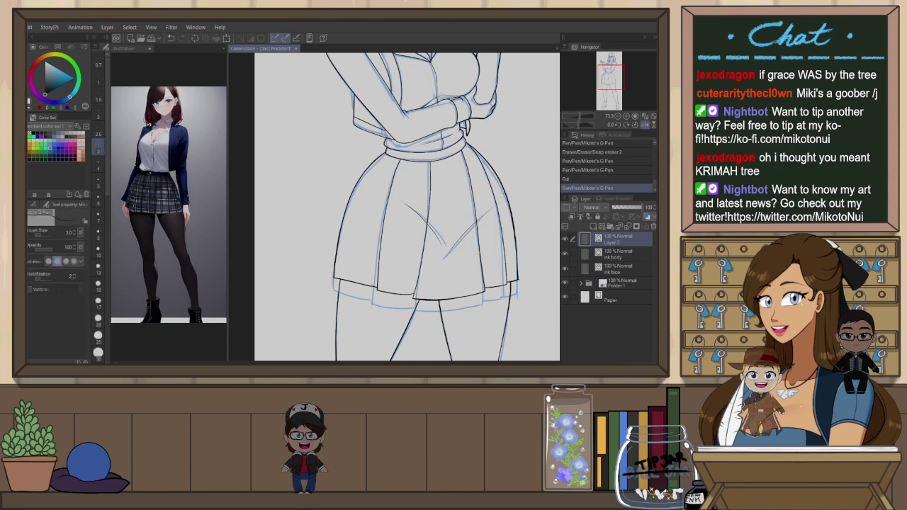
Undo the new crease strokes on the front of the skirt
left_click(571, 181)
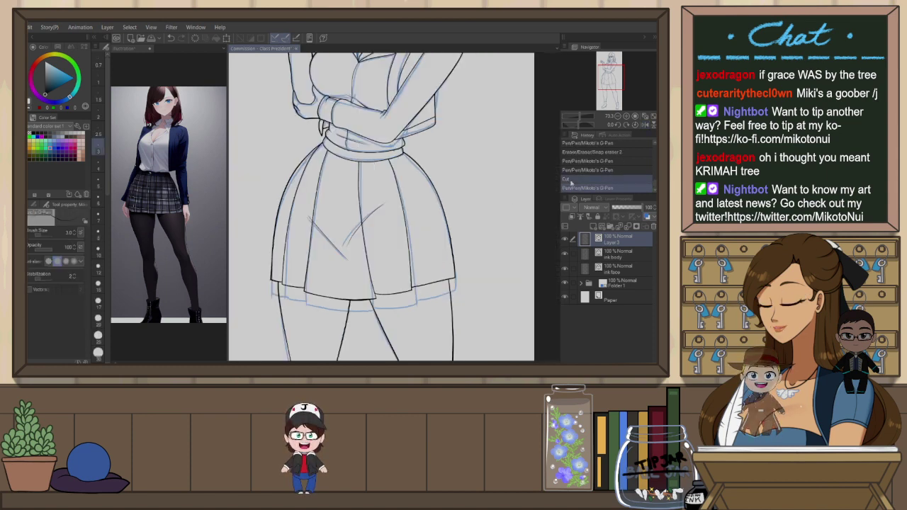
left_click(571, 183)
key("h")
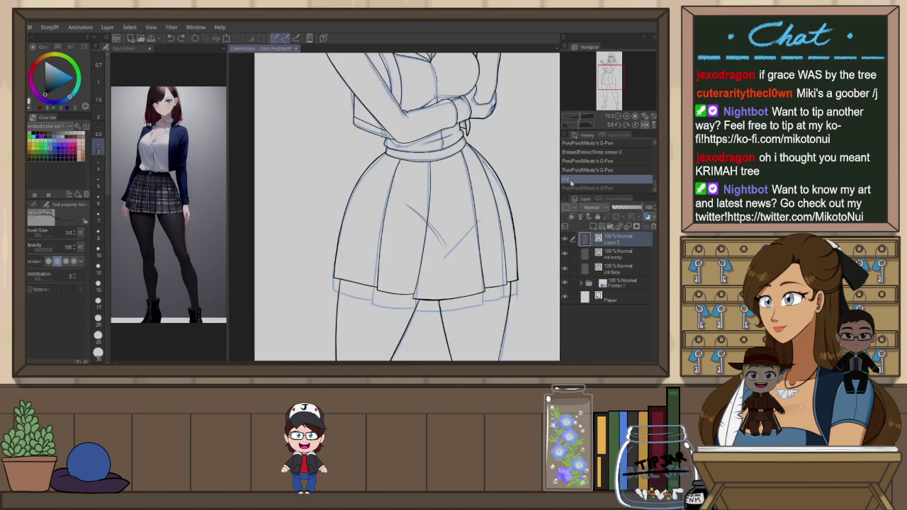
key("ctrl+z")
key("ctrl+z")
key("ctrl+z")
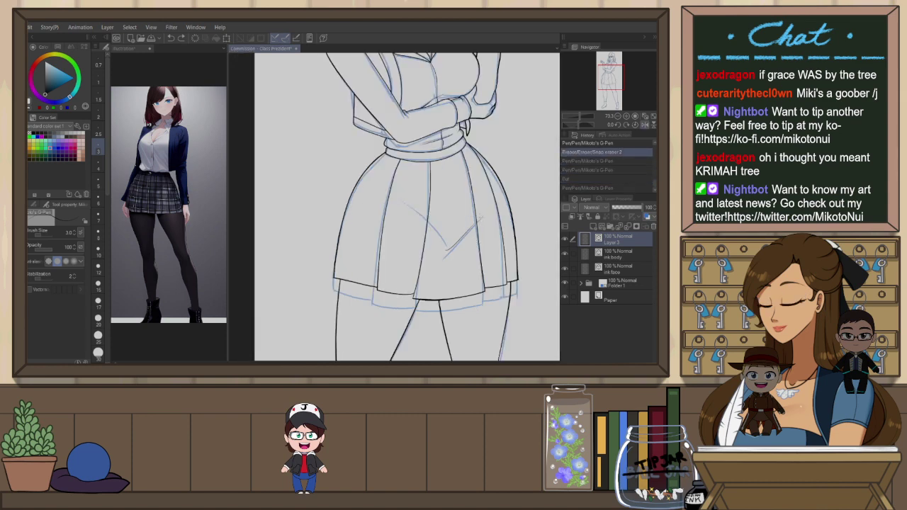
Ink a single diagonal crease line on the front of the skirt, and check the whole figure
left_click_drag(462, 236, 473, 222)
key("h")
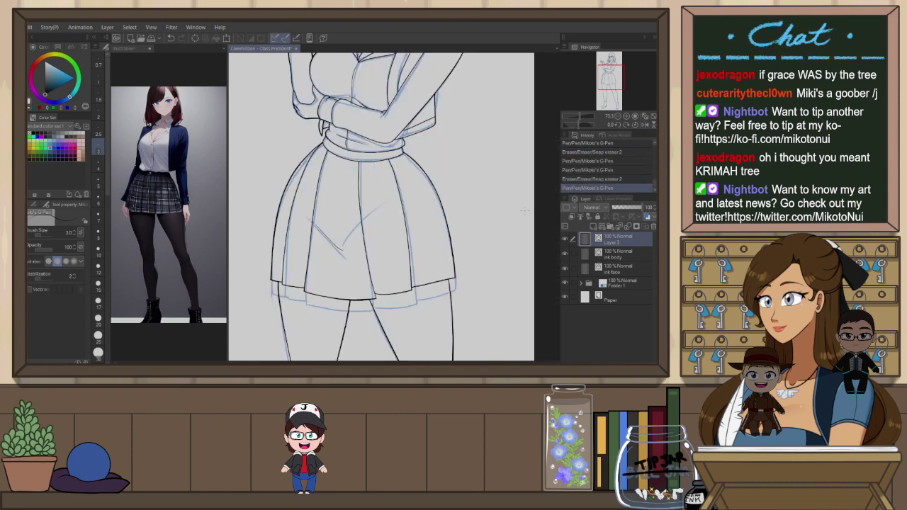
scroll(528, 208, "down", 4)
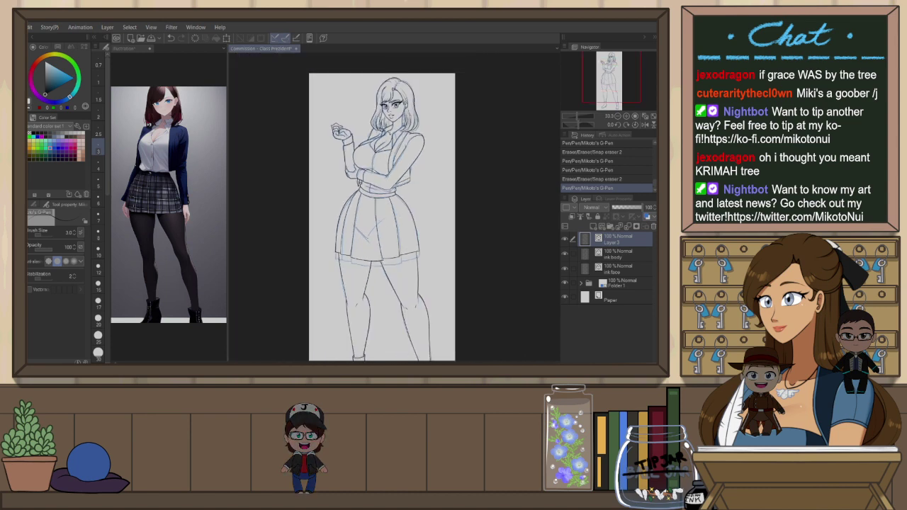
scroll(369, 59, "down", 2)
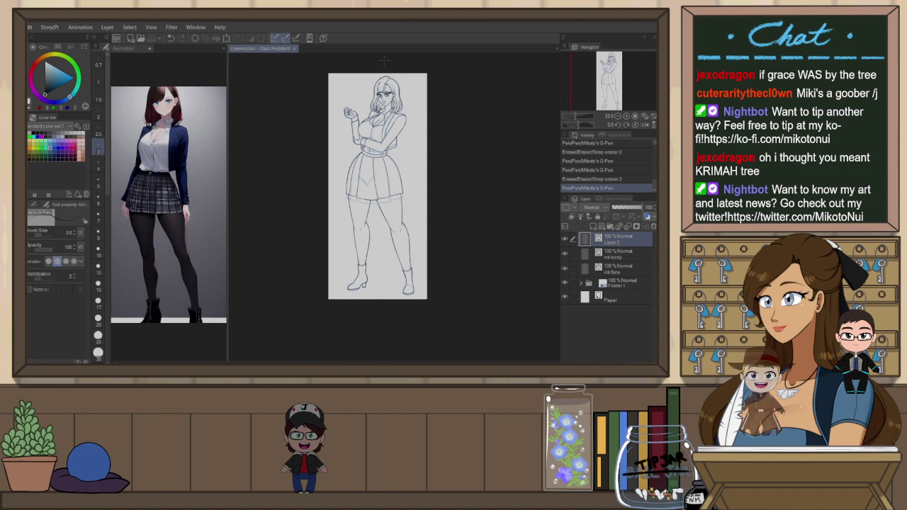
scroll(392, 92, "up", 5)
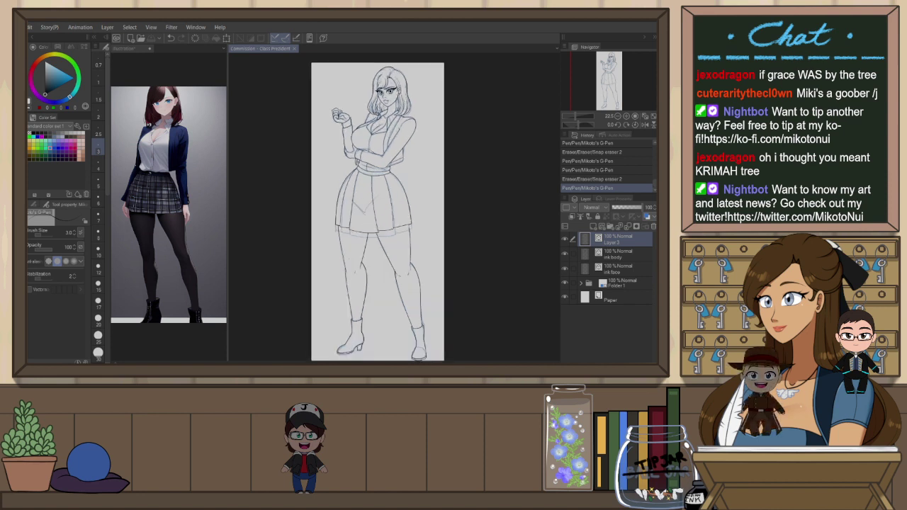
Adjust the stroke thickness of the hair, arm and skirt outlines on the ink body layer with Correct line width
left_click(618, 253)
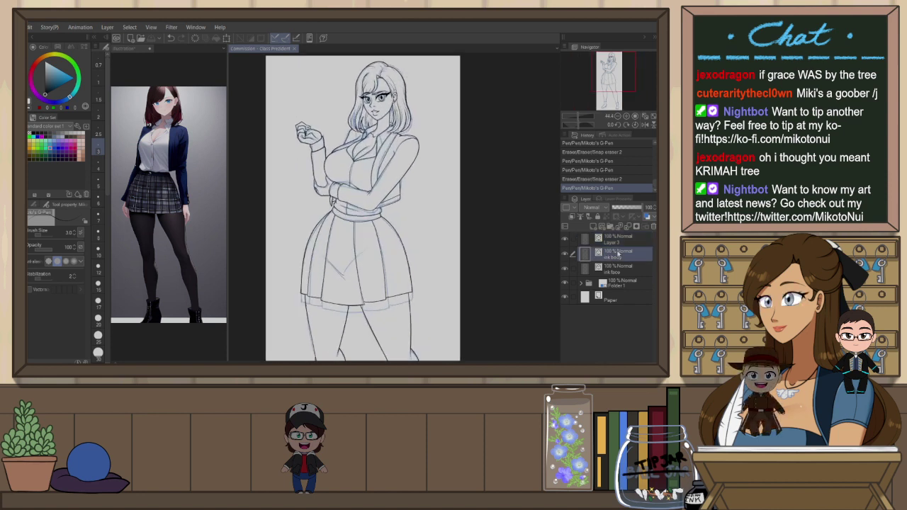
key("y")
left_click(37, 270)
left_click_drag(348, 125, 368, 130)
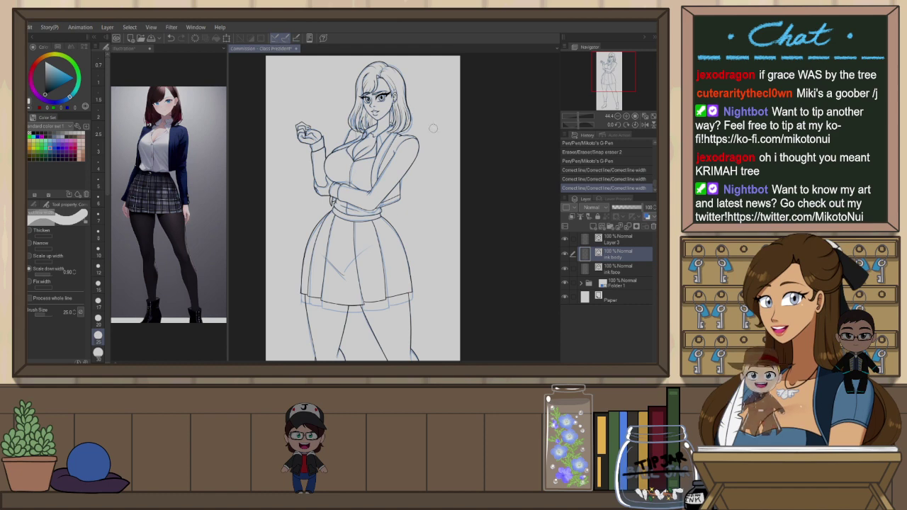
left_click_drag(406, 84, 413, 101)
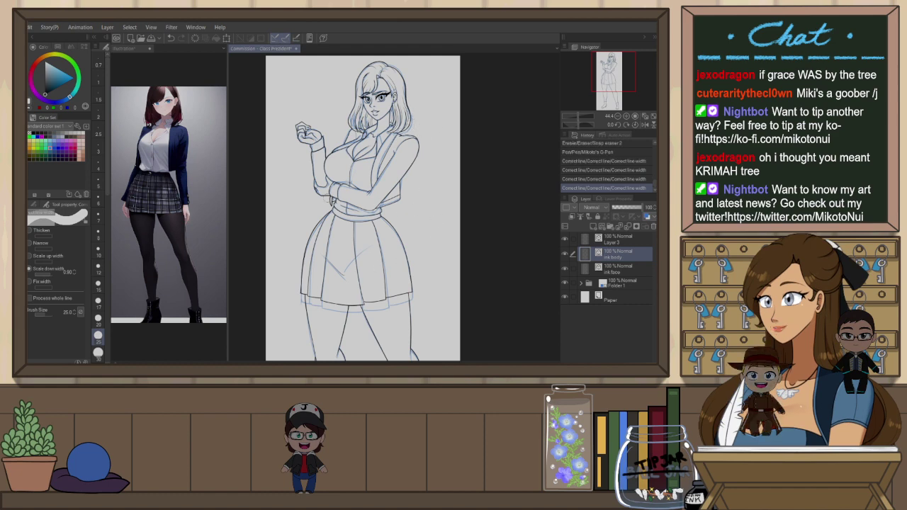
left_click_drag(320, 192, 333, 202)
left_click_drag(350, 254, 366, 228)
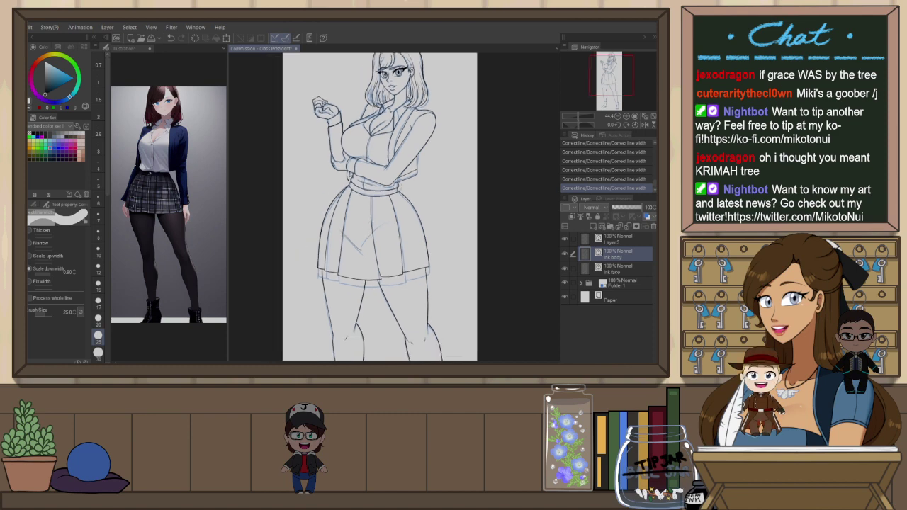
Adjust the line width along the leg and boot outlines on the ink body layer
scroll(390, 253, "down", 3)
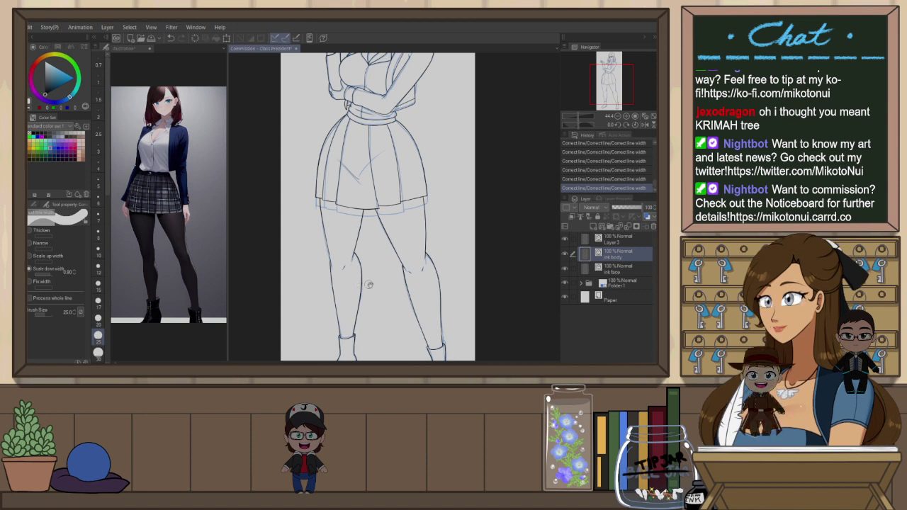
scroll(366, 285, "down", 2)
left_click_drag(339, 278, 334, 303)
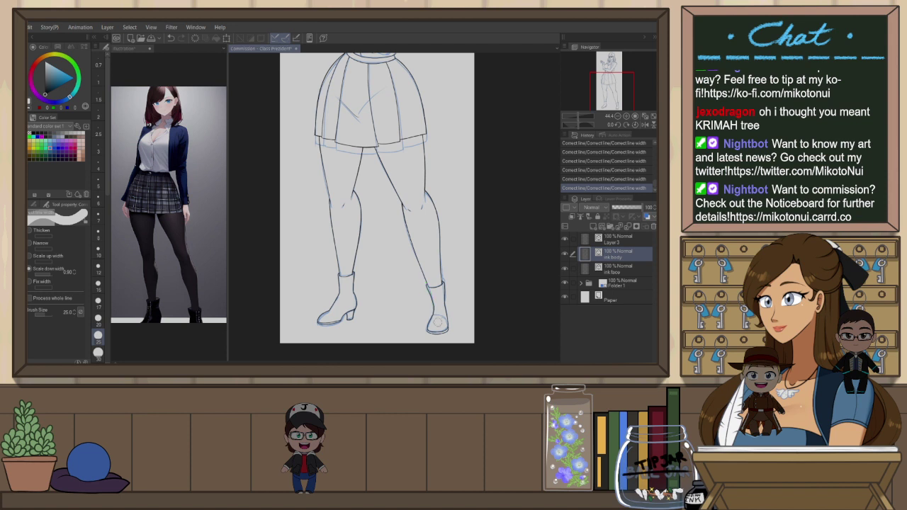
scroll(459, 265, "down", 1)
left_click_drag(474, 215, 461, 275)
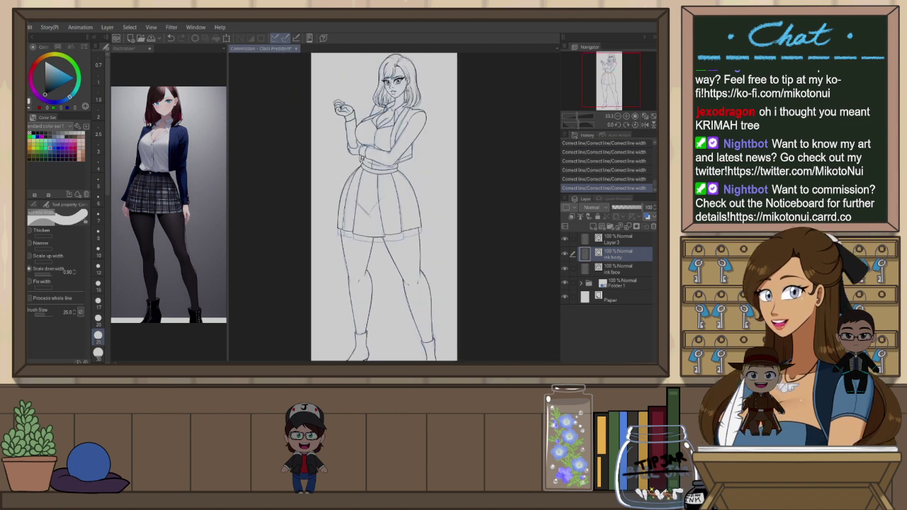
Hide the sketch folder and group Layer 3, ink body and ink face into a folder named "ink master"
left_click(654, 119)
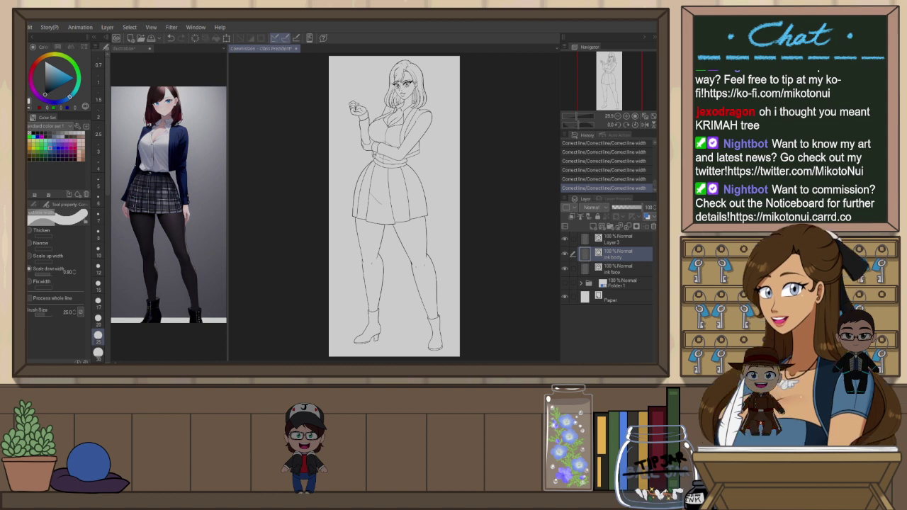
left_click(615, 241)
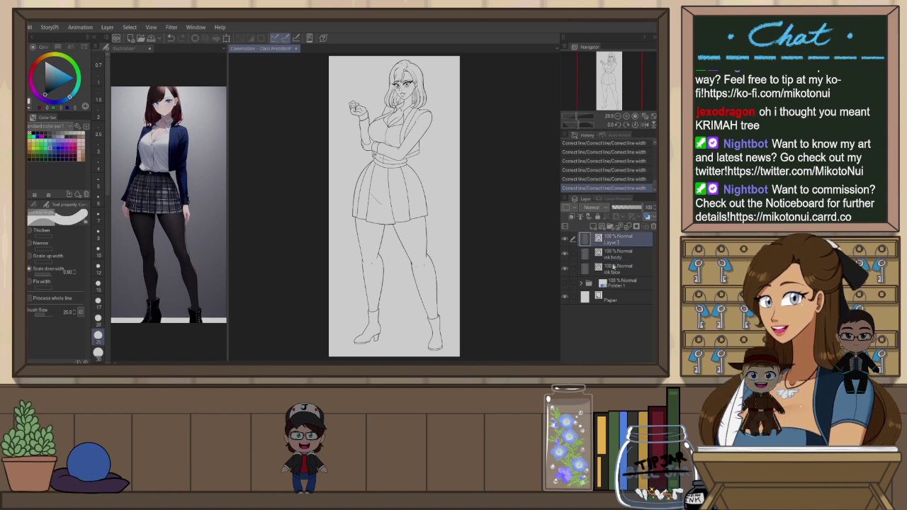
left_click(614, 269, "shift")
key("ctrl+g")
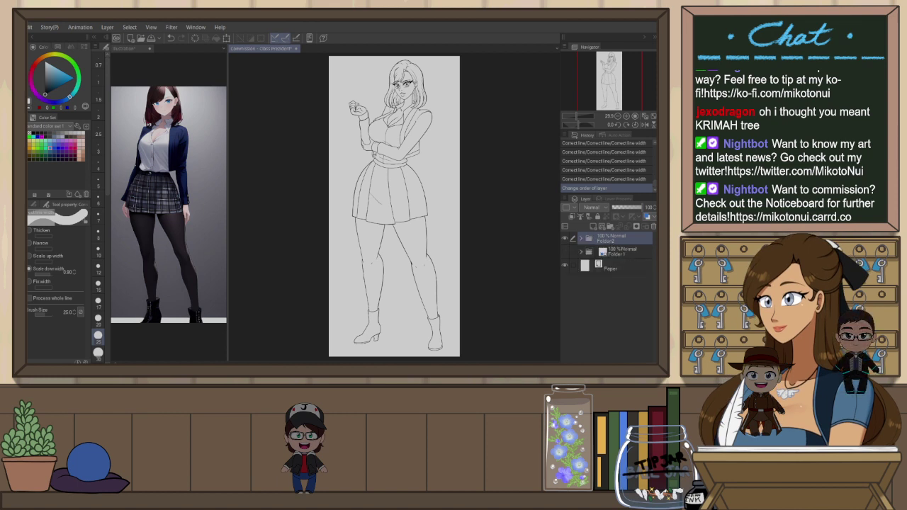
Sample a pale pink skin tone from the reference illustration and return to the commission canvas
key("p")
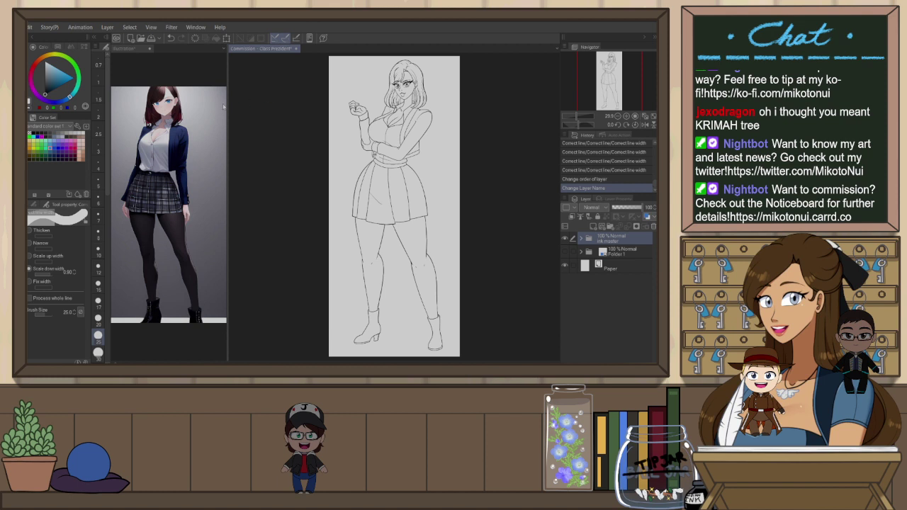
left_click(175, 84)
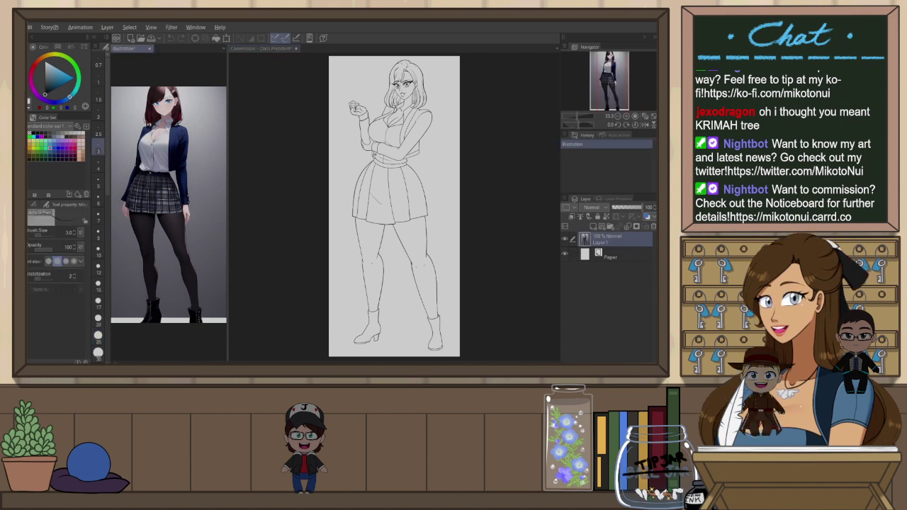
left_click(172, 93, "alt")
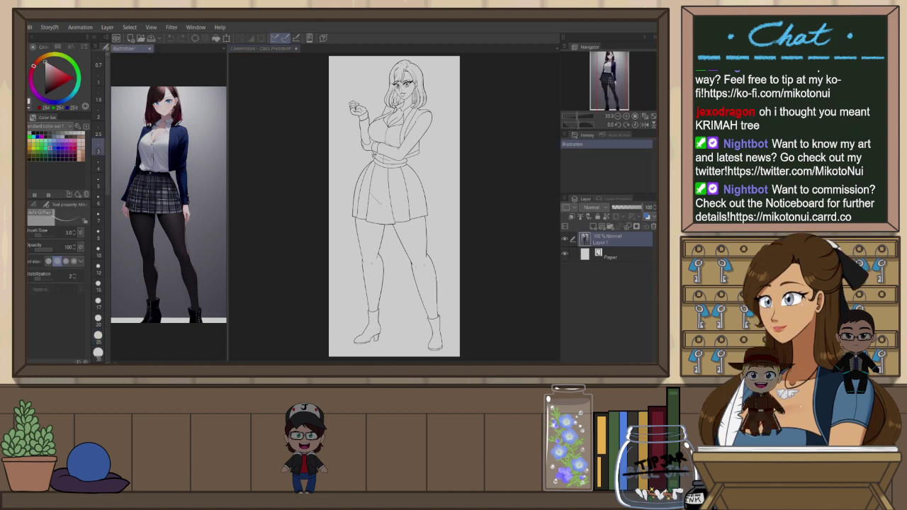
key("ctrl+Tab")
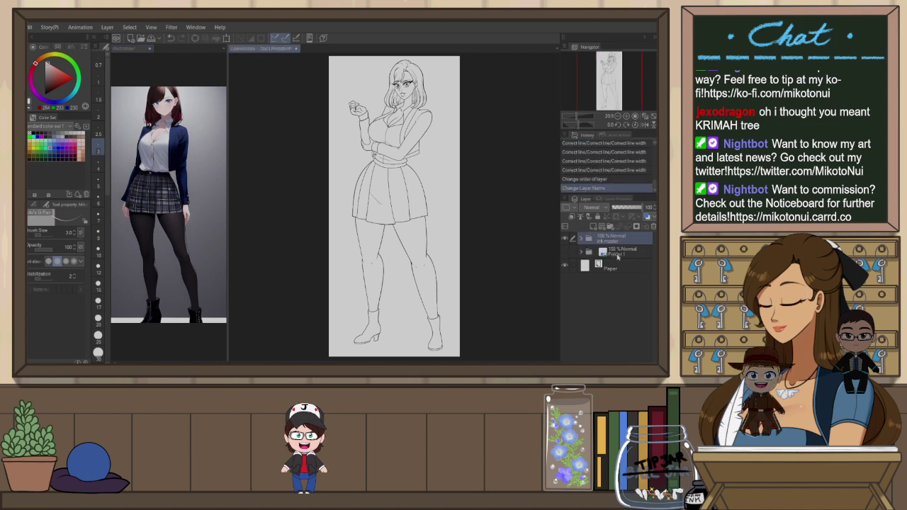
Make the ink master folder the reference layer and flat-fill the whole figure pale pink on a new raster layer beneath it
left_click(582, 217)
key("ctrl+shift+n")
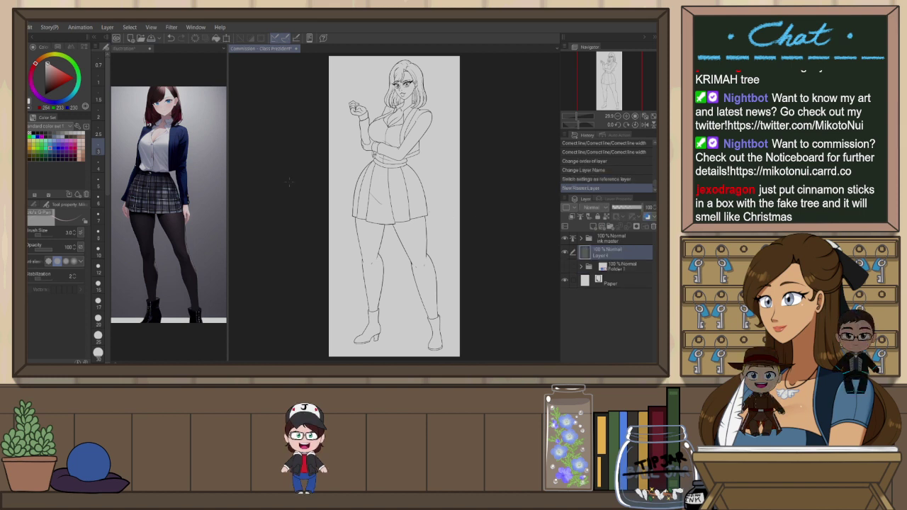
left_click(35, 204)
left_click(74, 213)
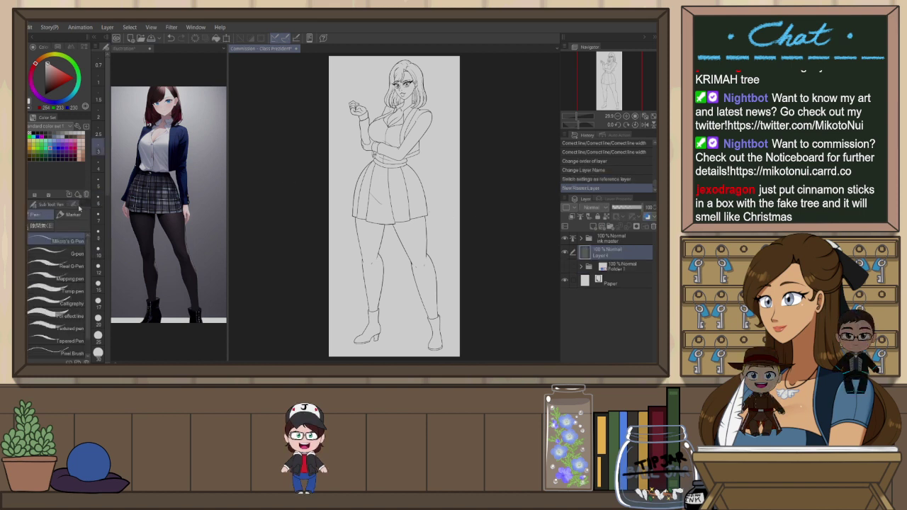
left_click(44, 226)
mouse_move(328, 267)
left_mouse_down()
mouse_move(474, 285)
mouse_move(446, 57)
mouse_move(336, 167)
left_mouse_up()
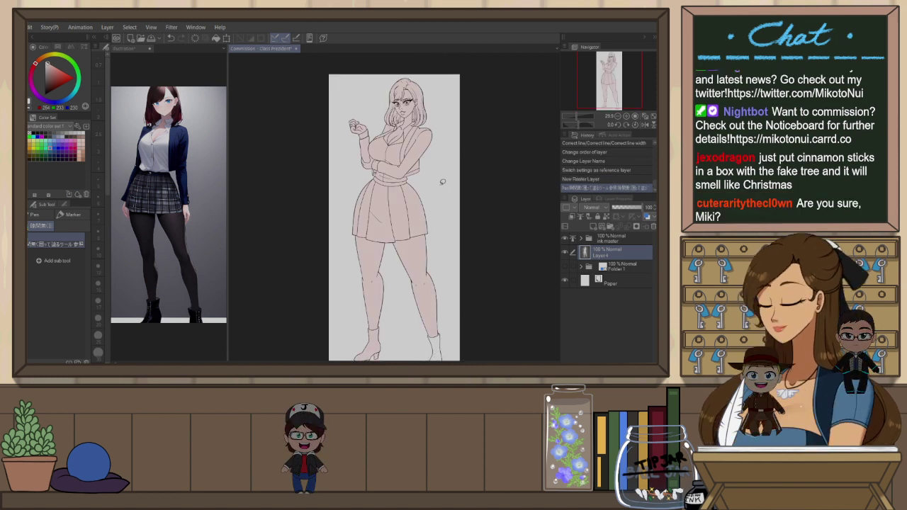
scroll(394, 212, "down", 1)
left_click_drag(443, 301, 449, 306)
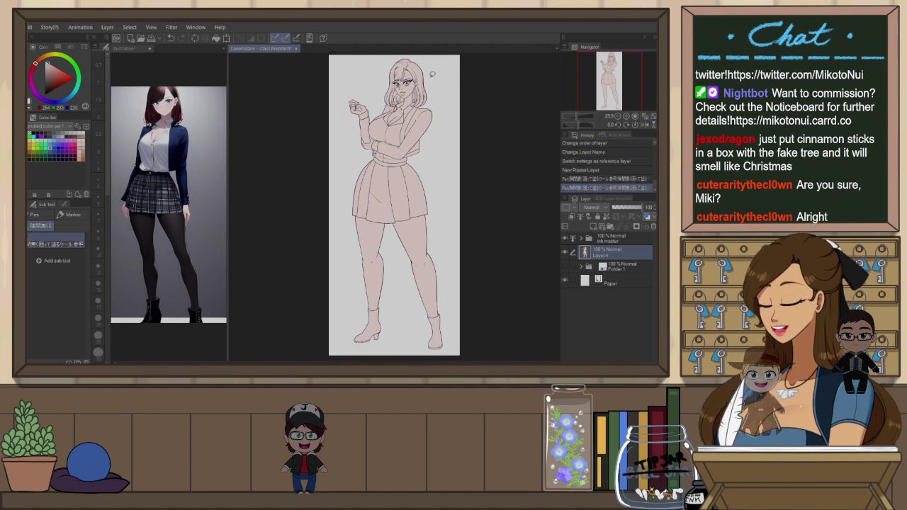
Fill the white of the eye nearest the visible ear, including its outer corner, on Layer 4
scroll(422, 74, "up", 5)
scroll(424, 67, "up", 6)
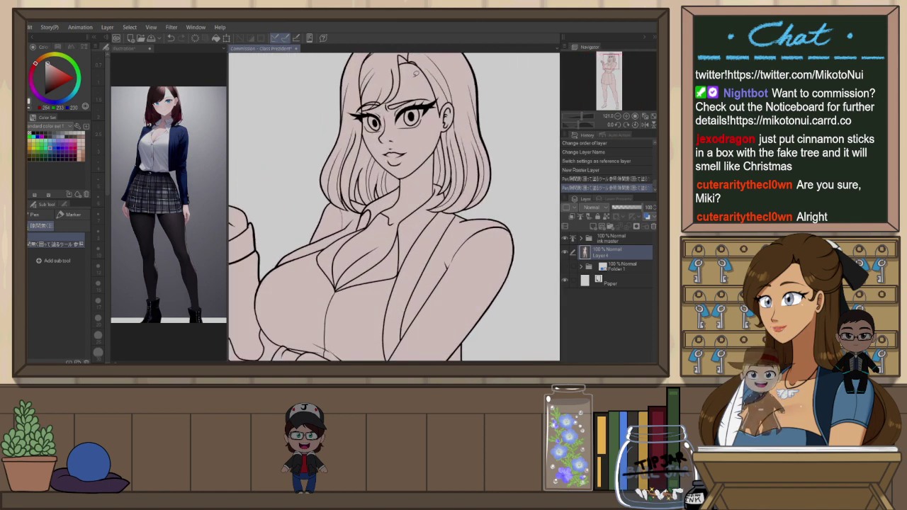
scroll(409, 126, "up", 1)
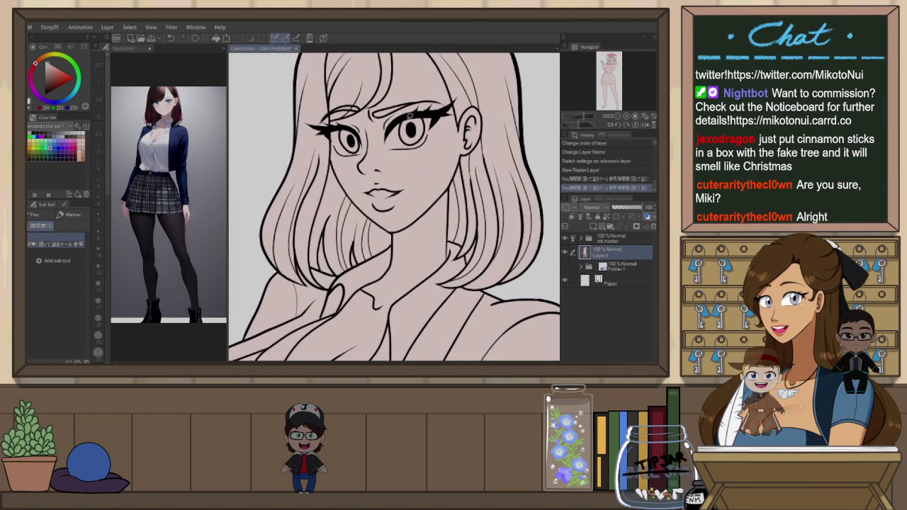
scroll(432, 112, "up", 2)
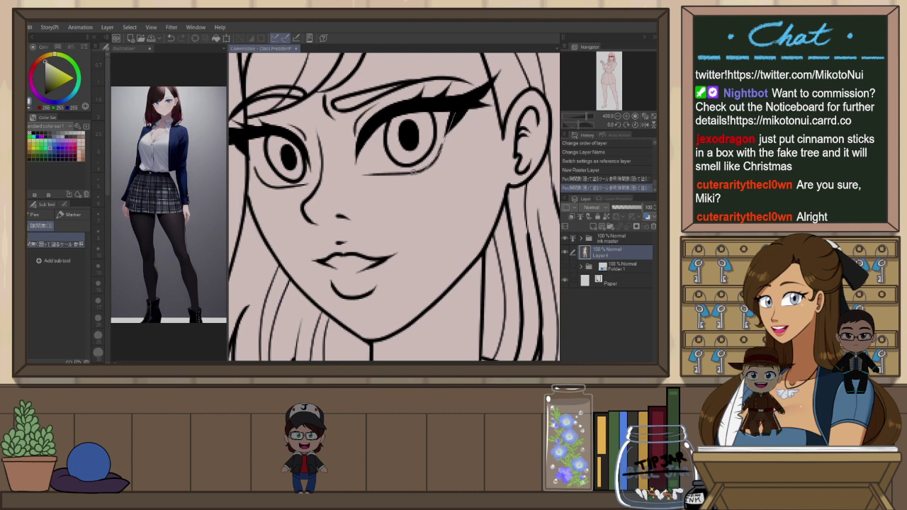
left_click(374, 171)
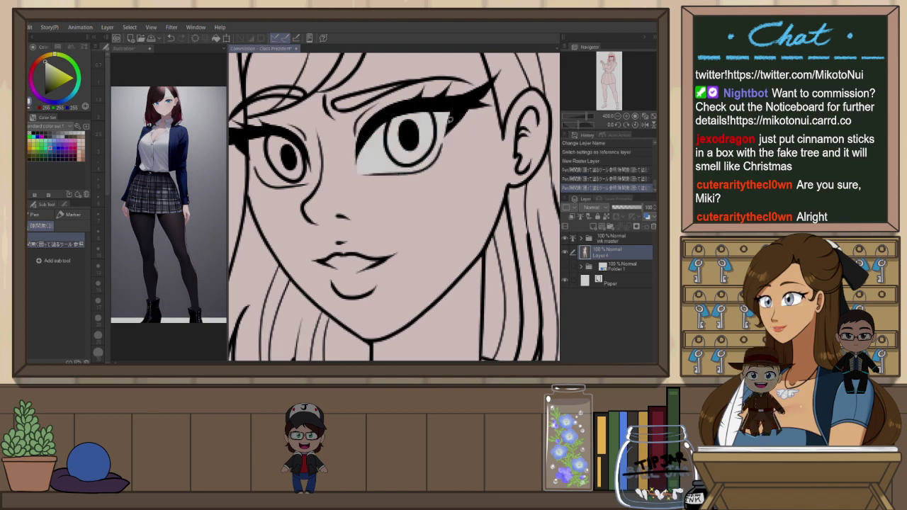
left_click_drag(441, 150, 464, 109)
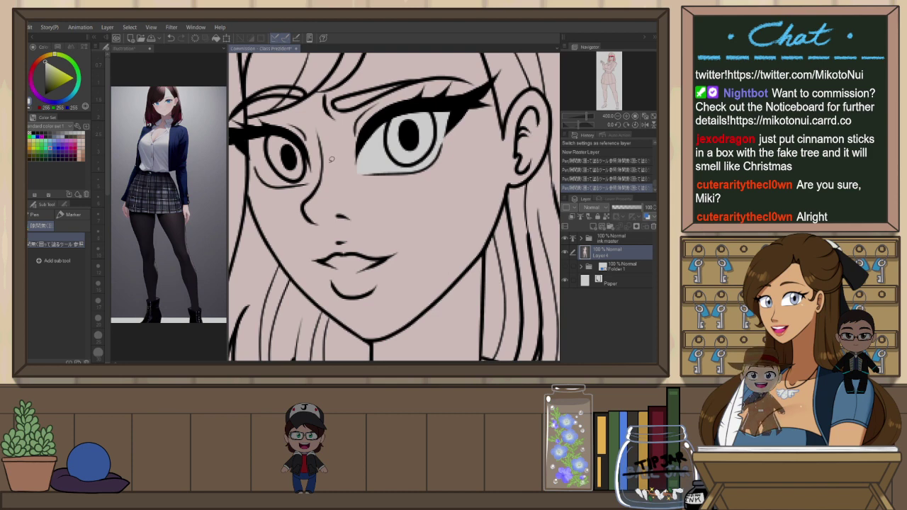
Mirror the canvas, fill the other eye's white on both sides of the iris, and restore the view
key("h")
mouse_move(545, 149)
left_mouse_down()
mouse_move(524, 182)
mouse_move(491, 185)
left_mouse_up()
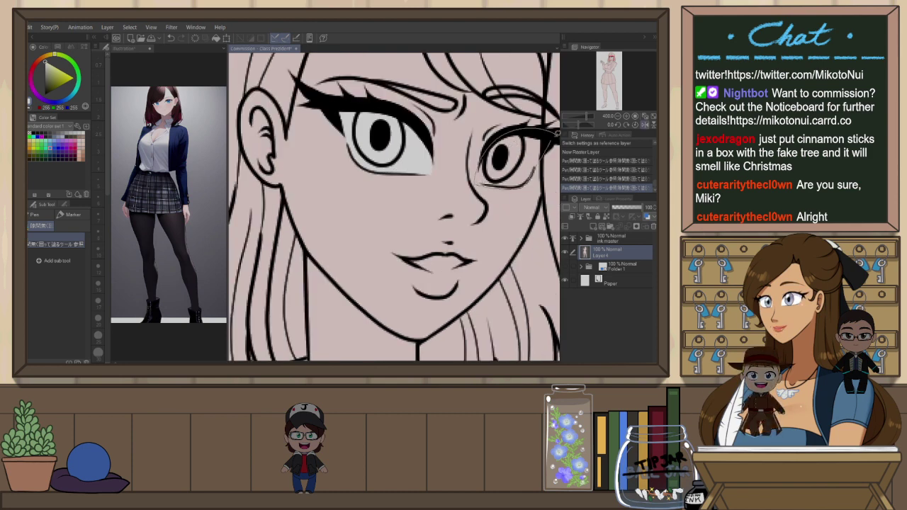
left_click(556, 133)
mouse_move(530, 172)
left_mouse_down()
mouse_move(492, 151)
mouse_move(484, 179)
left_mouse_up()
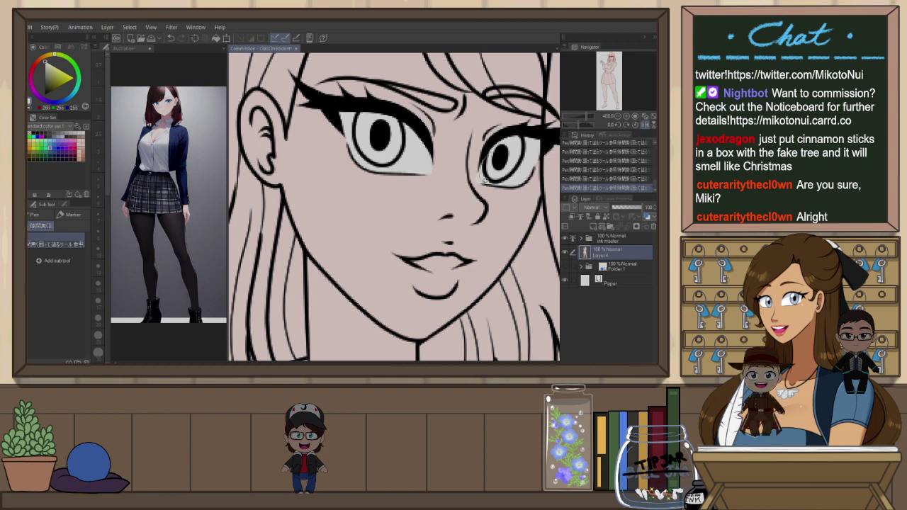
key("h")
Fill the gap between the lips with white and touch it up using the Darker pencil at size 7
scroll(512, 154, "down", 4)
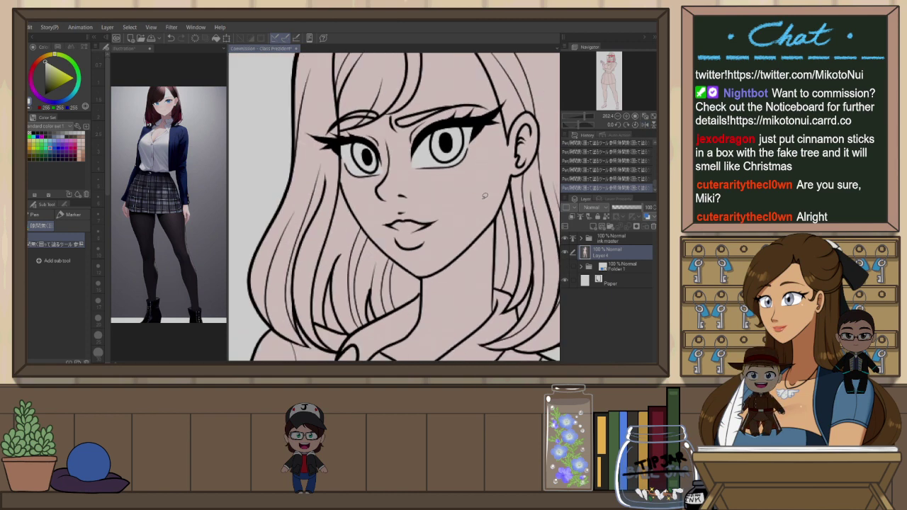
scroll(399, 221, "up", 4)
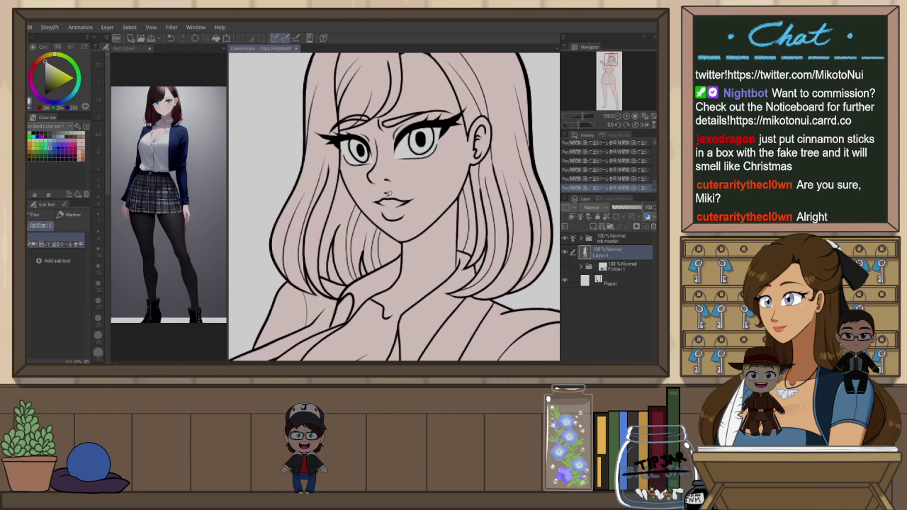
scroll(389, 204, "up", 2)
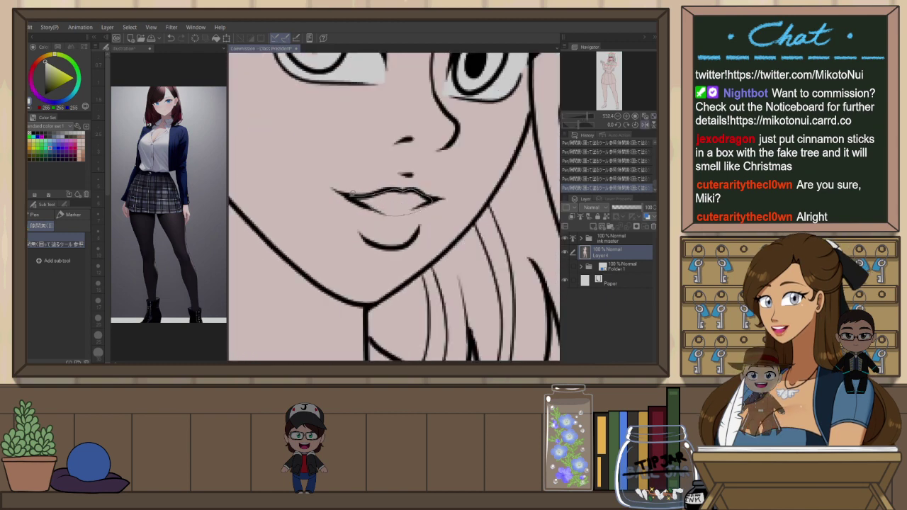
left_click_drag(352, 194, 382, 212)
key("p")
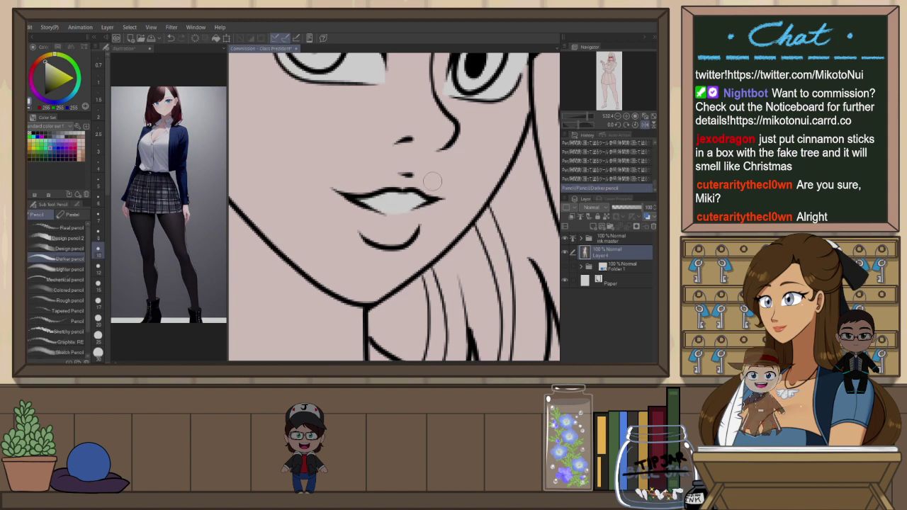
left_click(99, 216)
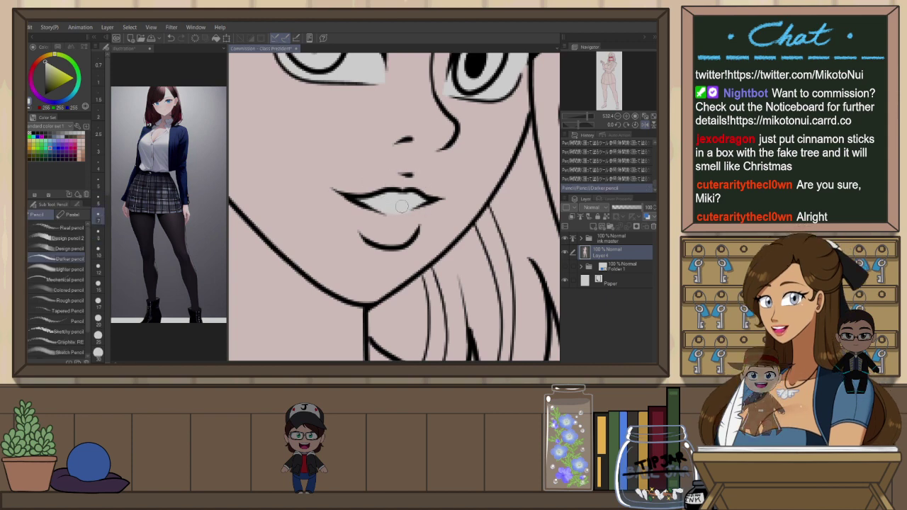
left_click_drag(402, 207, 411, 209)
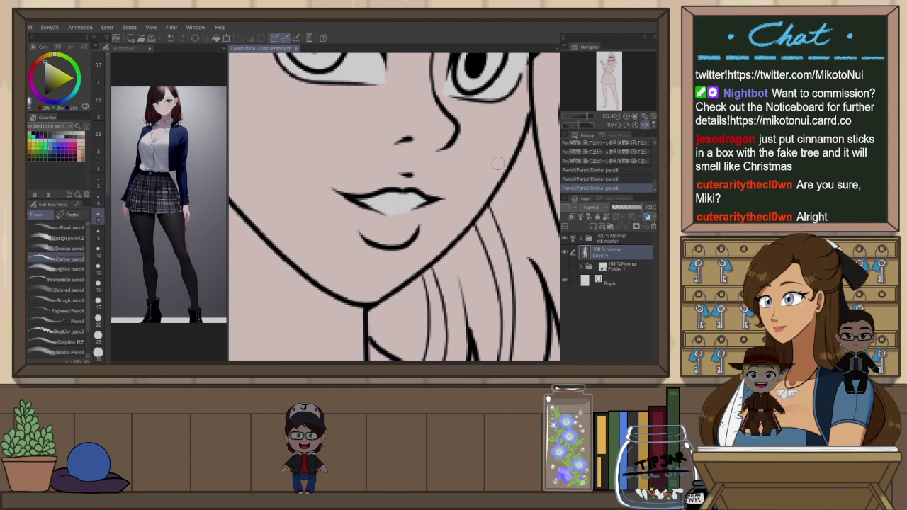
Auto-select the gaps between the hair strands beside the neck from the reference line art and cut them out of Layer 4
scroll(498, 163, "down", 5)
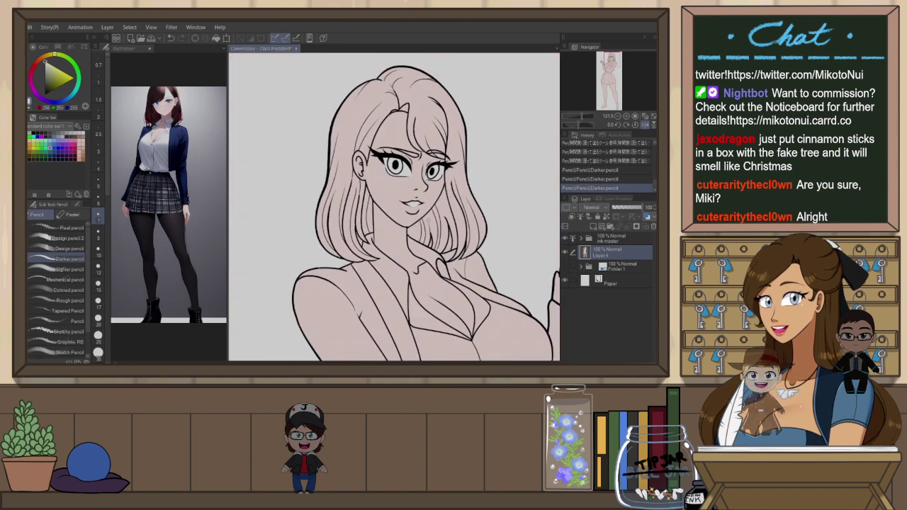
scroll(413, 224, "up", 2)
left_click(615, 243)
key("w")
left_click(462, 254)
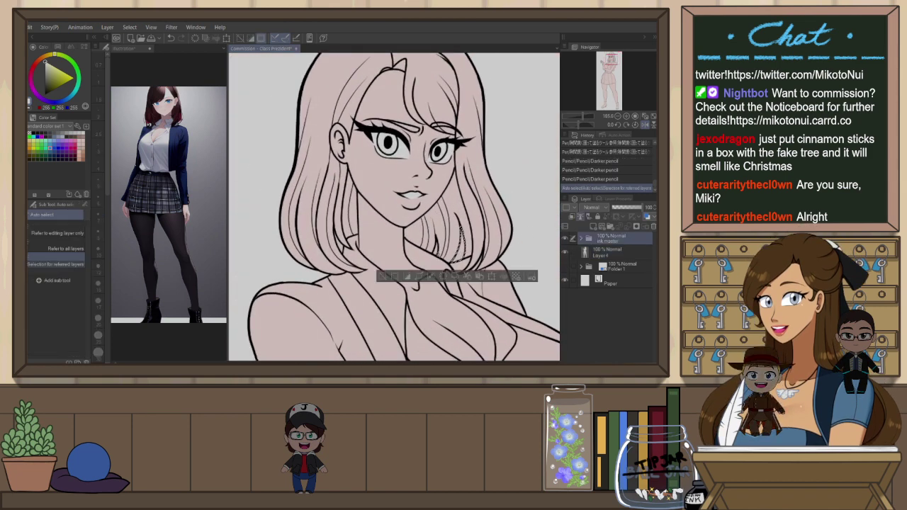
left_click(438, 255, "shift")
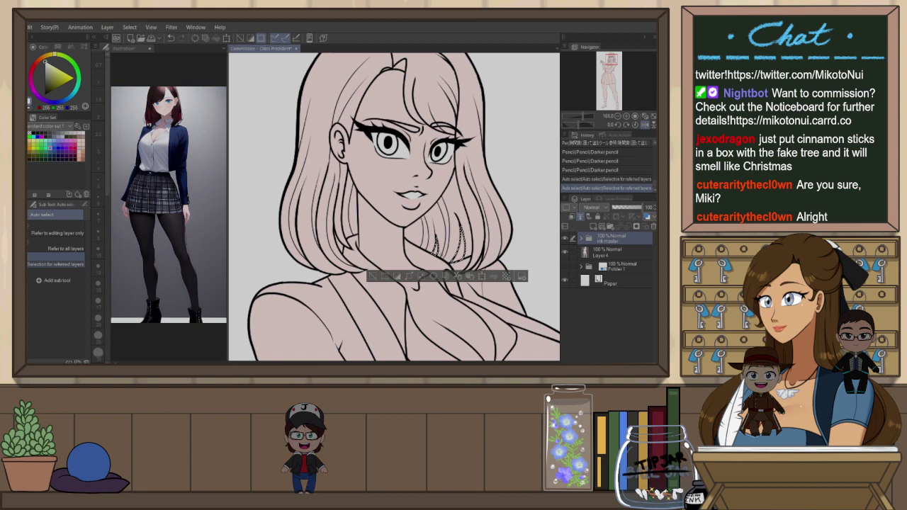
left_click(614, 253)
key("ctrl+x")
key("ctrl+d")
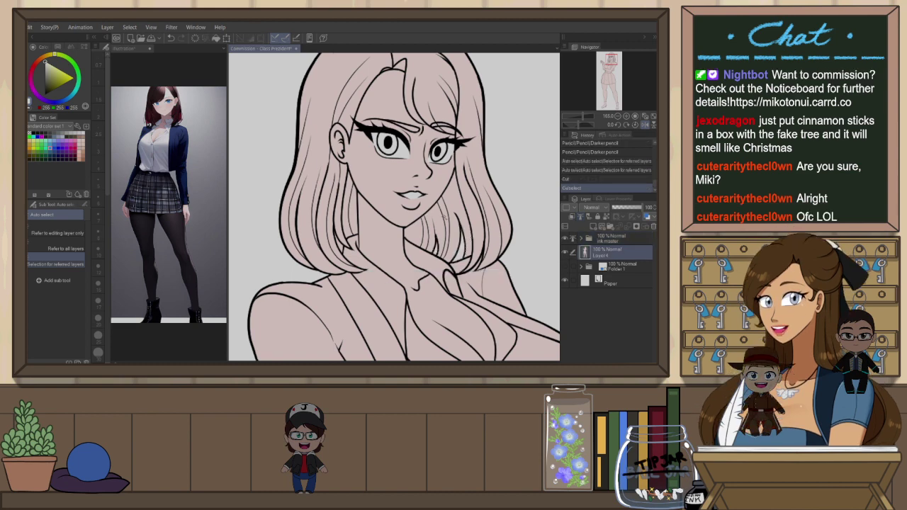
Auto-select the small gap between the raised hand's fingers from the line art and cut it out of Layer 4
scroll(454, 222, "down", 4)
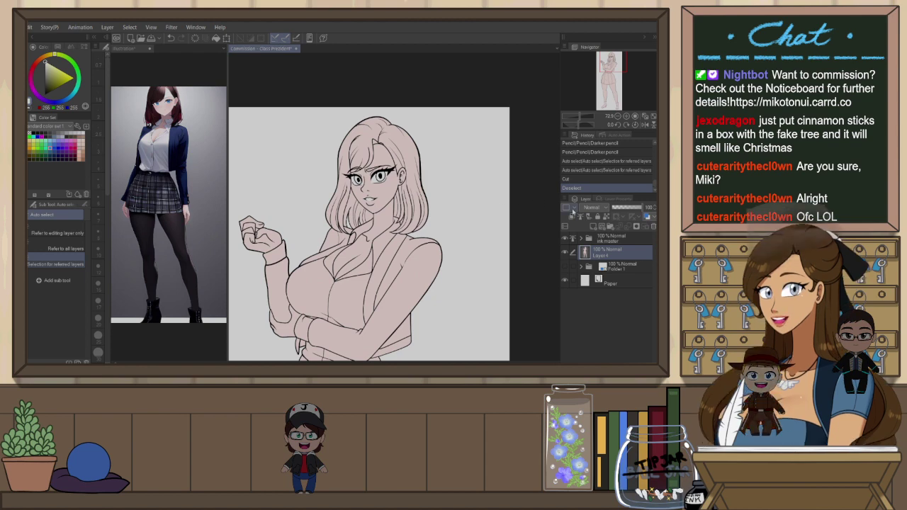
left_click(614, 240)
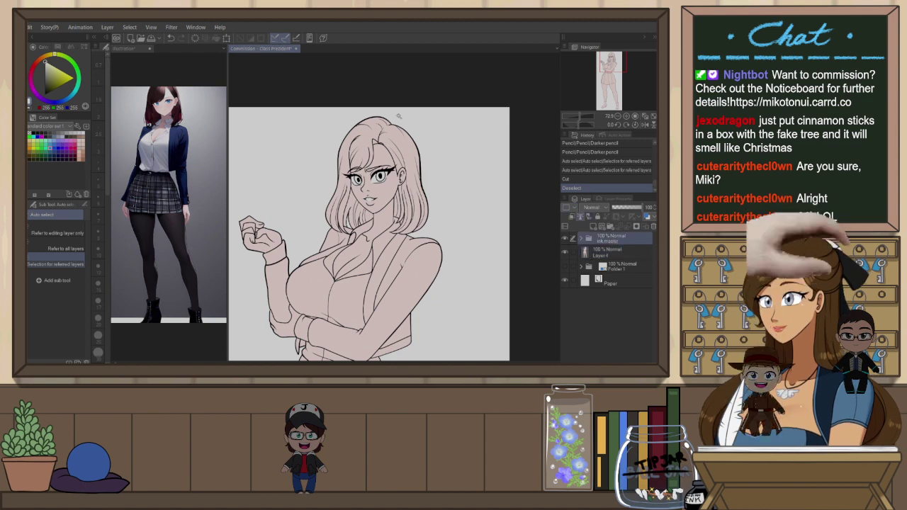
scroll(363, 234, "down", 2)
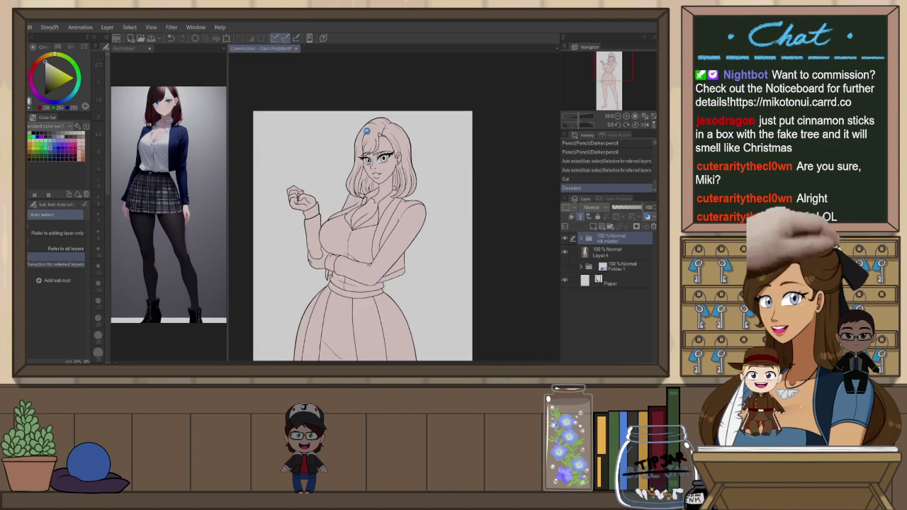
scroll(270, 192, "up", 2)
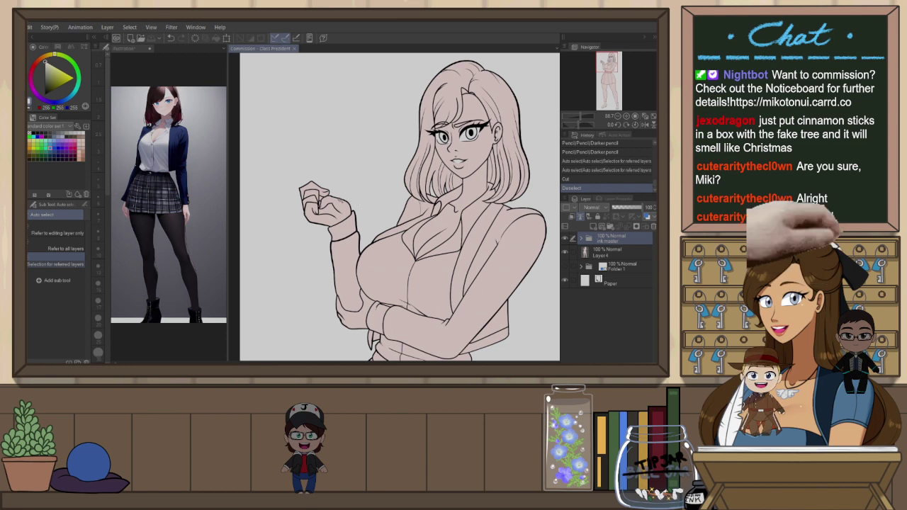
left_click(322, 202)
left_click(613, 253)
key("ctrl+x")
key("ctrl+d")
scroll(334, 159, "down", 2)
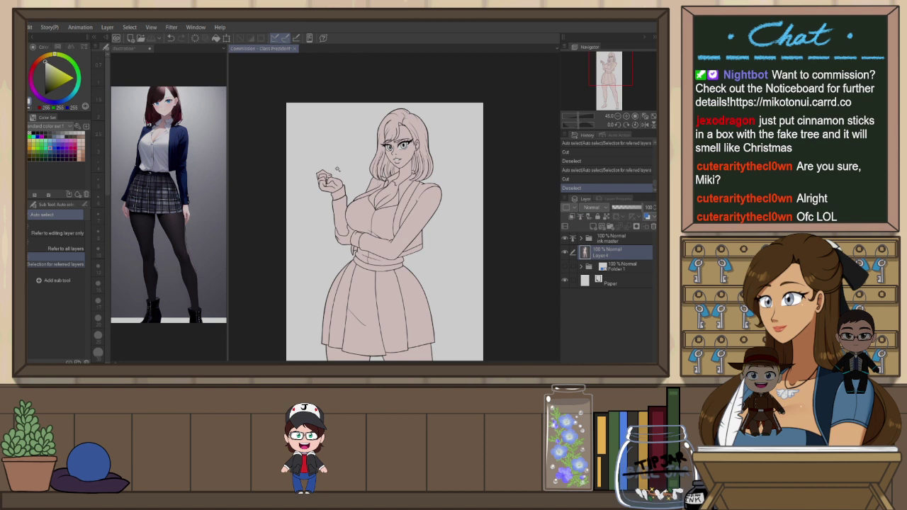
Add a new raster layer above Layer 4 and sample the dark red hair colour from the reference illustration
scroll(394, 153, "down", 4)
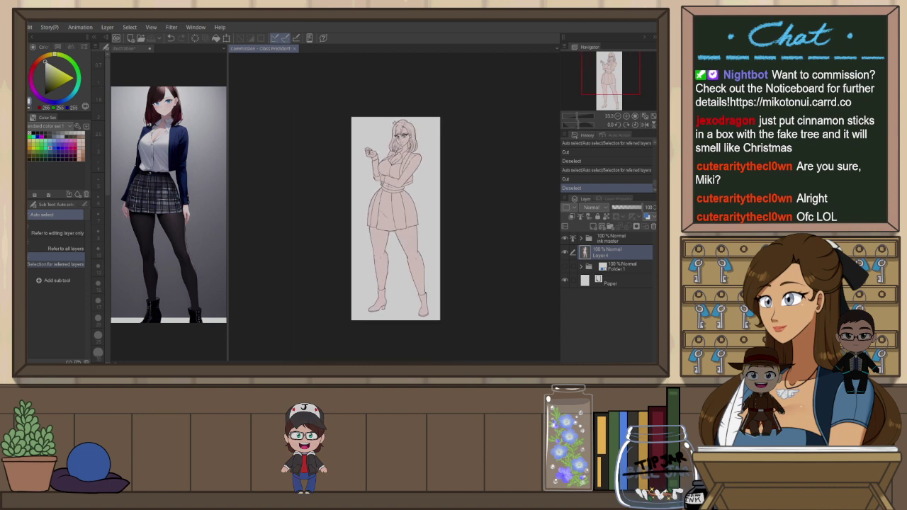
scroll(359, 146, "up", 2)
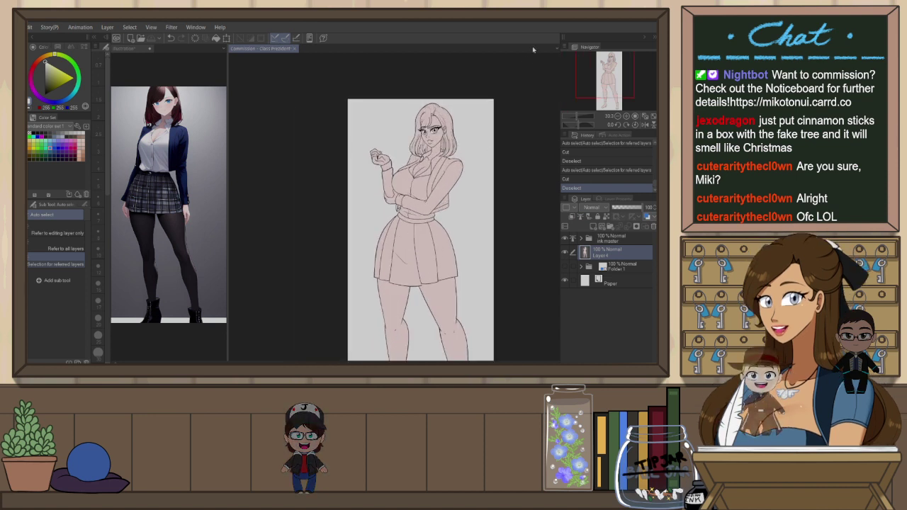
left_click(652, 118)
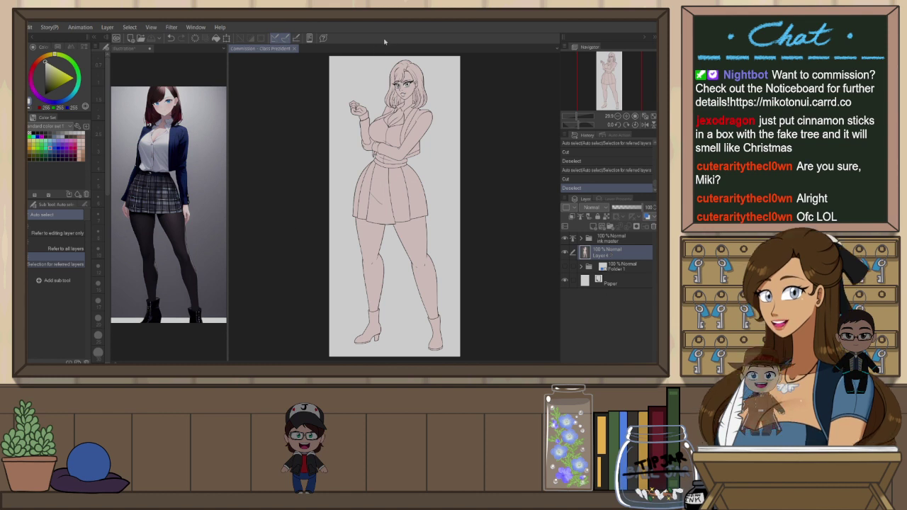
key("ctrl+shift+n")
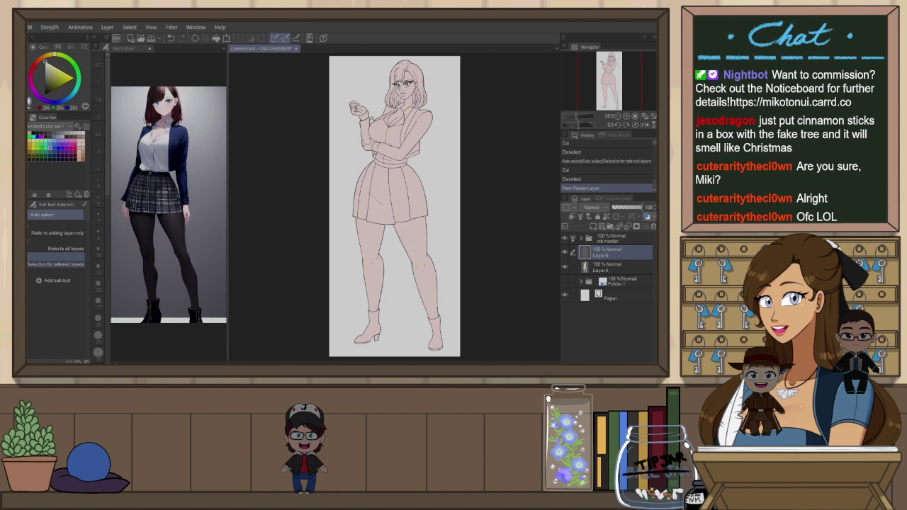
scroll(316, 61, "up", 1)
scroll(425, 57, "up", 6)
scroll(426, 55, "up", 2)
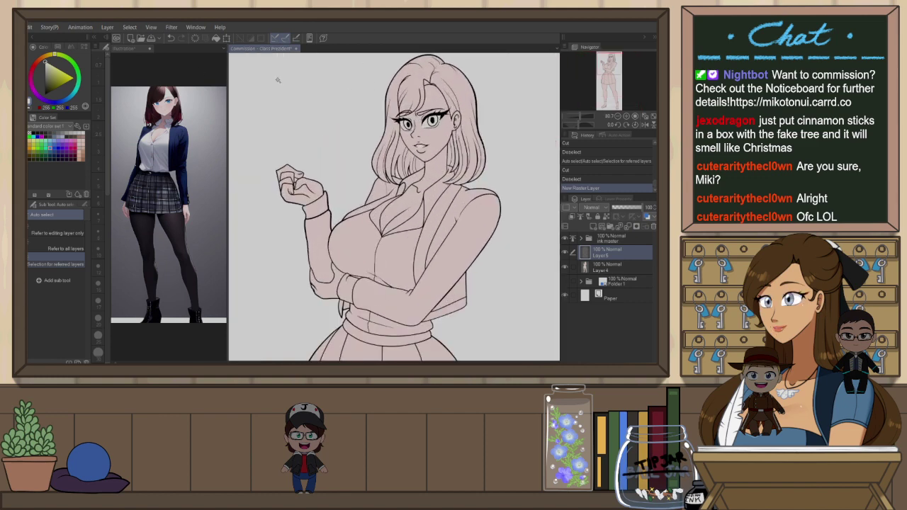
left_click(140, 45)
scroll(156, 71, "up", 5)
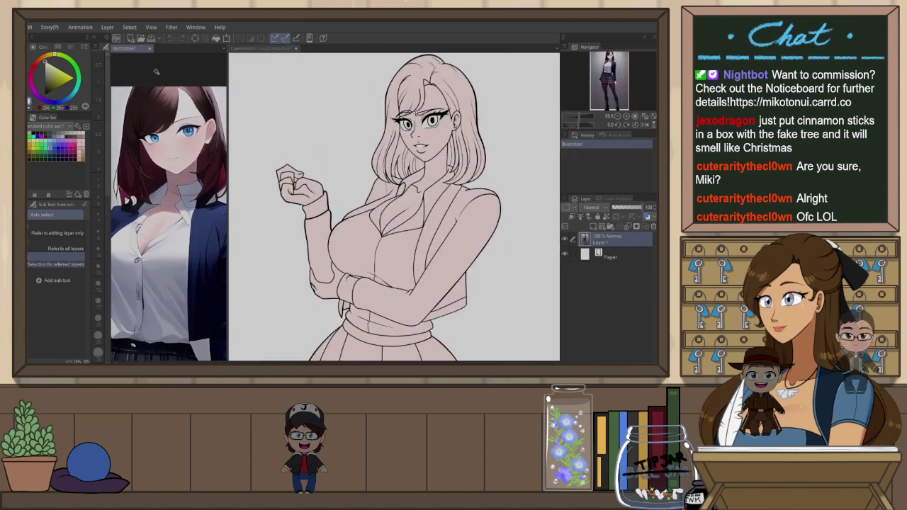
key("p")
left_click(153, 116, "alt")
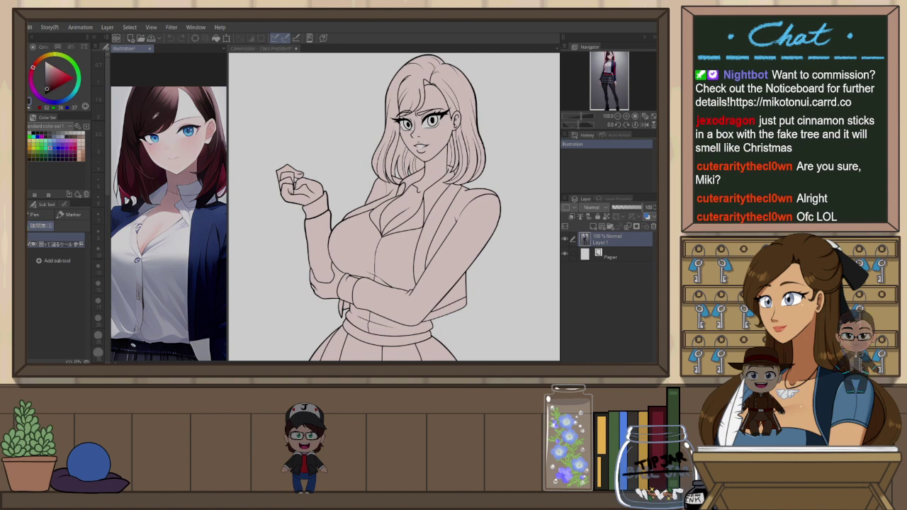
left_click(134, 173, "alt")
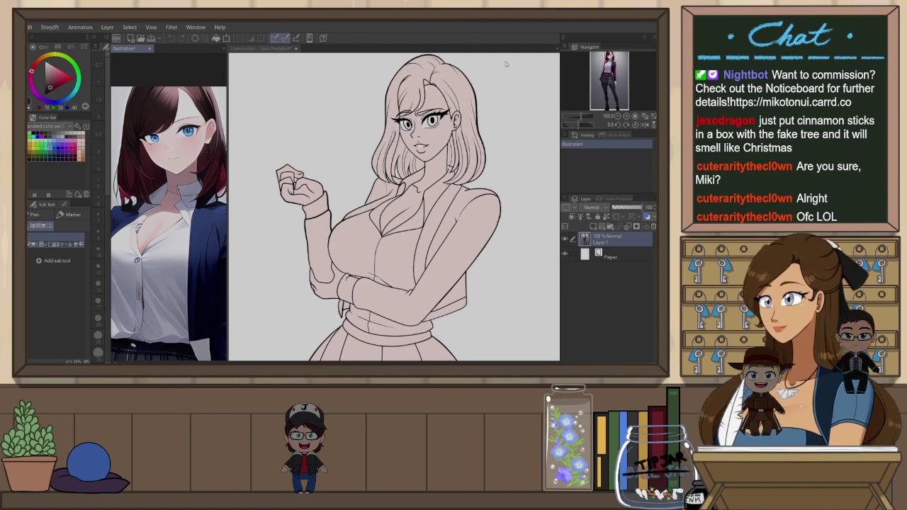
Enclose the character's whole head of hair with the fill pen and flood it dark red on Layer 5
left_click(479, 82)
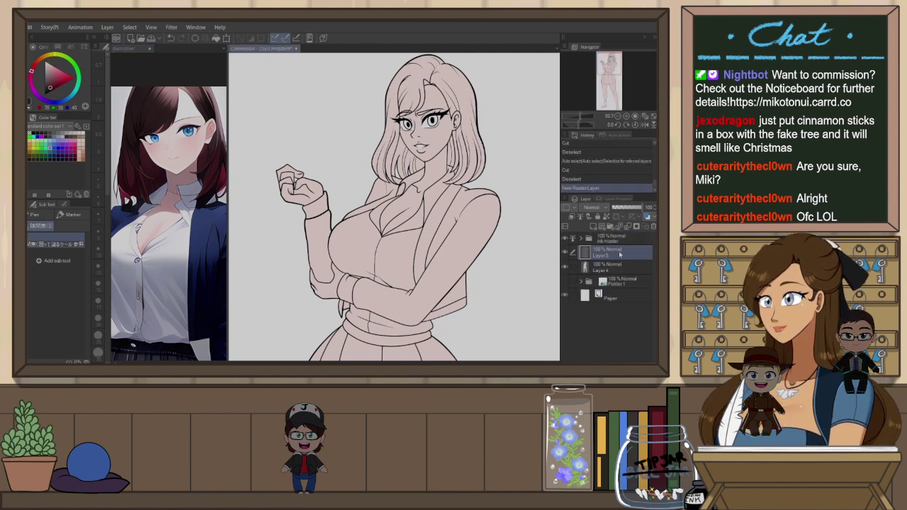
key("p")
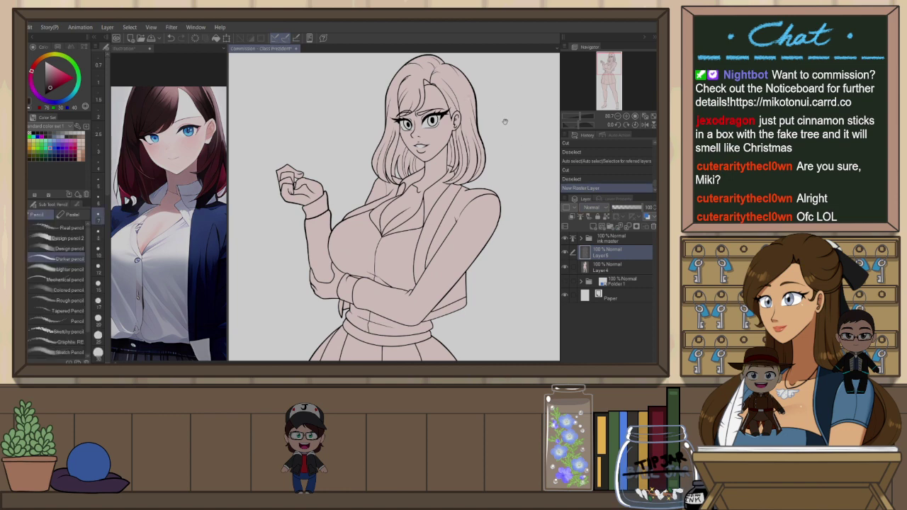
left_click_drag(504, 119, 487, 164)
key("p")
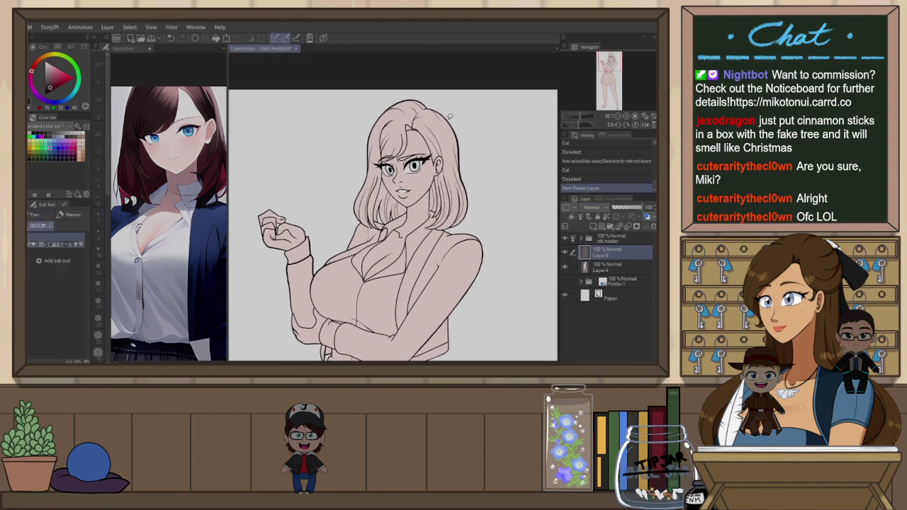
mouse_move(439, 99)
left_mouse_down()
mouse_move(347, 164)
mouse_move(347, 200)
left_mouse_up()
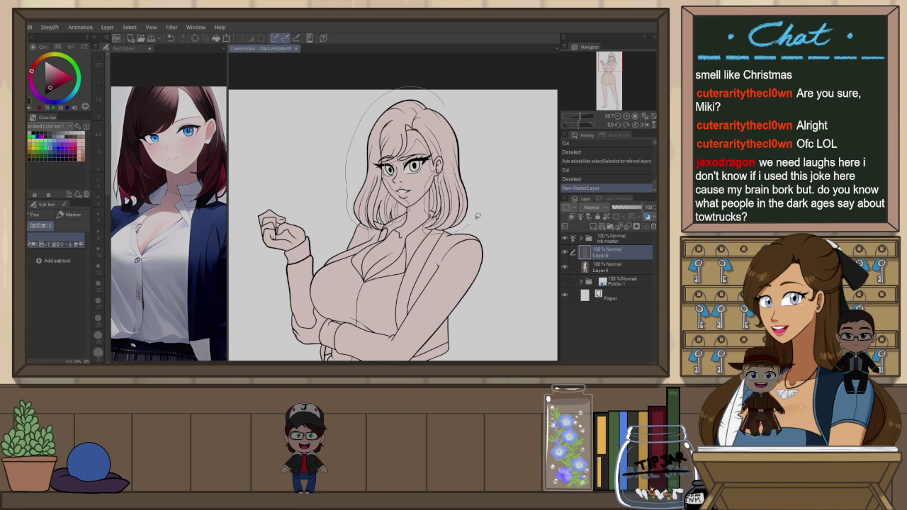
left_click_drag(477, 216, 450, 92)
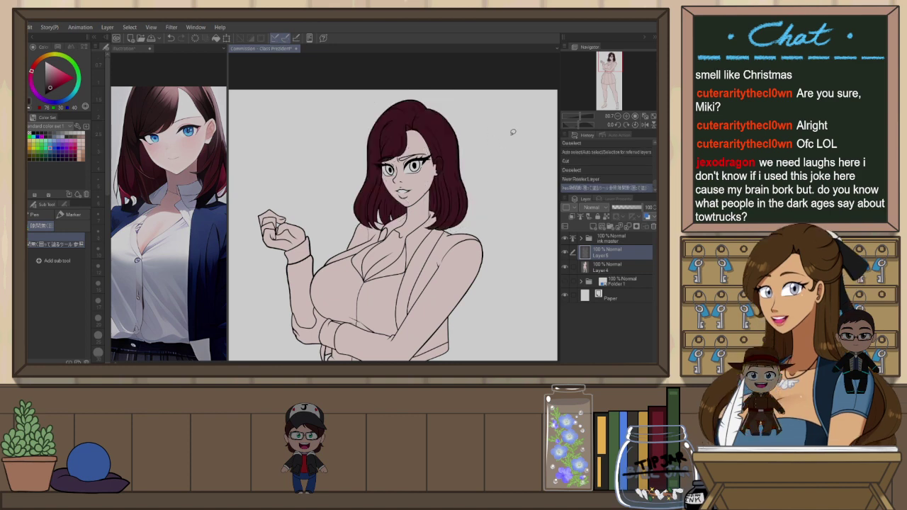
Auto-select the face and ear areas from the ink master line art and cut the hair colour out of them on Layer 5
left_click(611, 239)
scroll(424, 155, "up", 2)
scroll(424, 155, "up", 2)
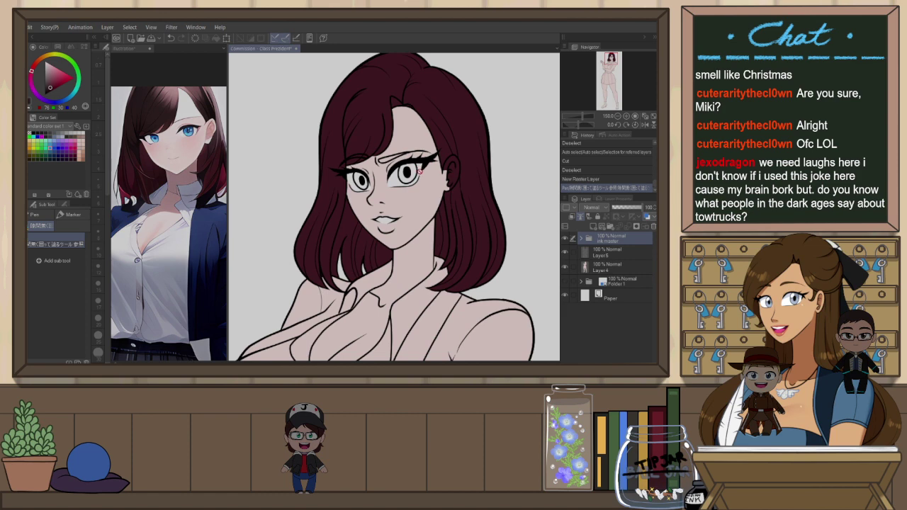
key("w")
left_click(433, 198)
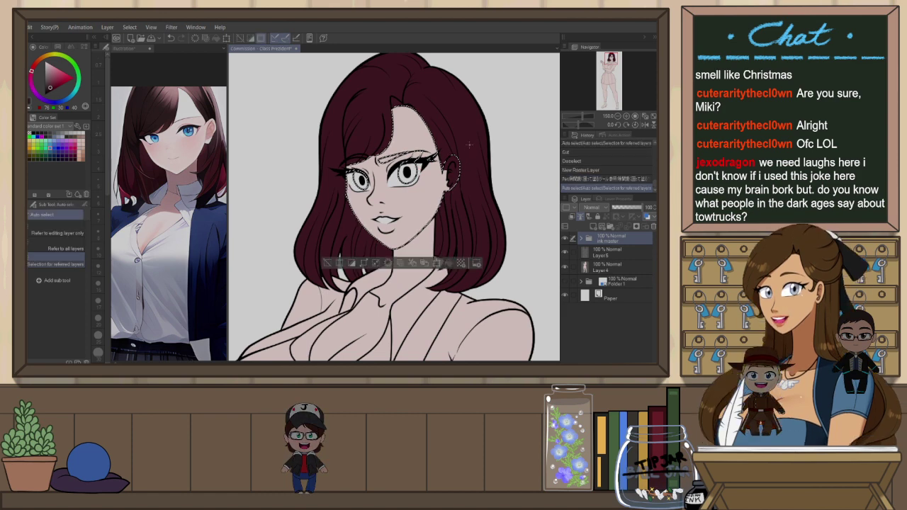
left_click(611, 253)
key("ctrl+x")
key("ctrl+d")
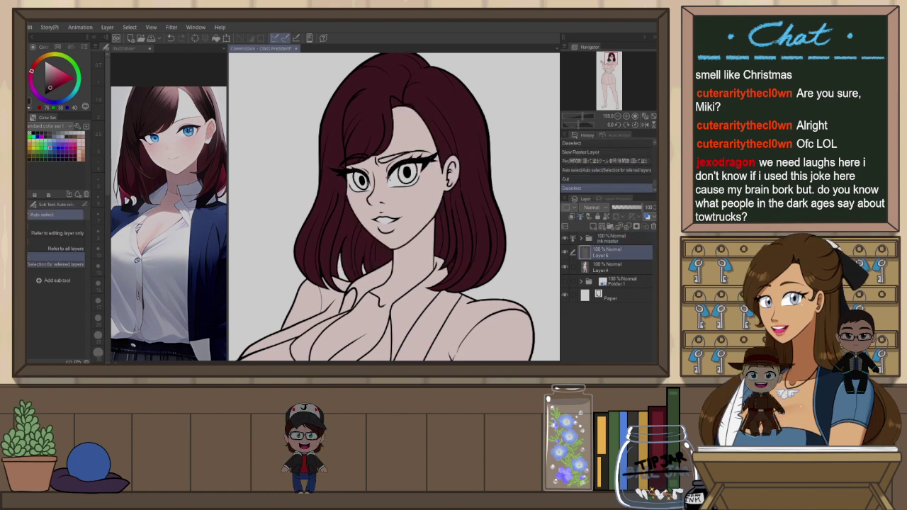
Fill the eyebrows with the dark hair colour on Layer 5 using the enclose-and-fill pen
scroll(383, 133, "up", 2)
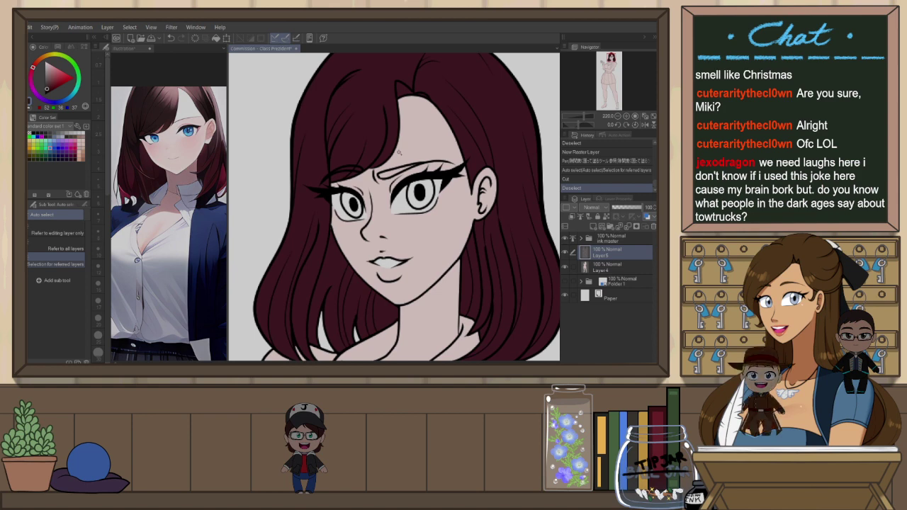
key("p")
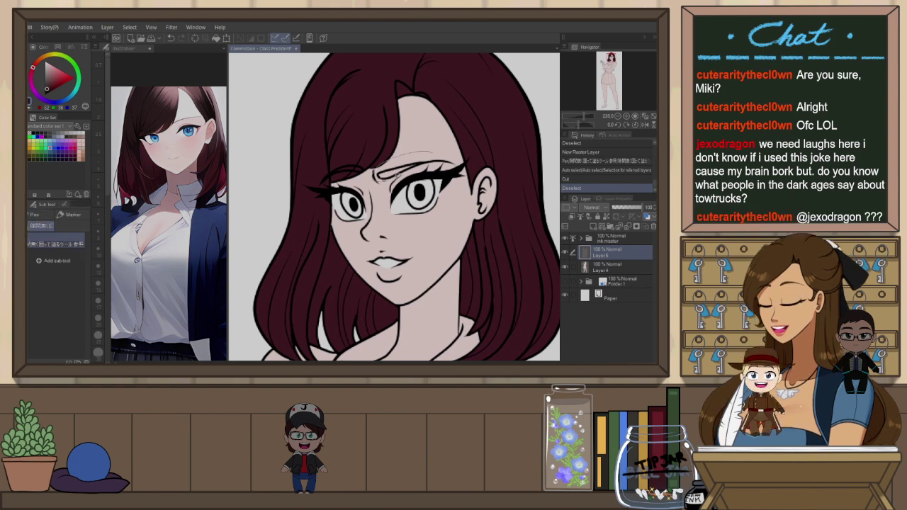
left_click_drag(379, 175, 424, 169)
scroll(524, 151, "down", 3)
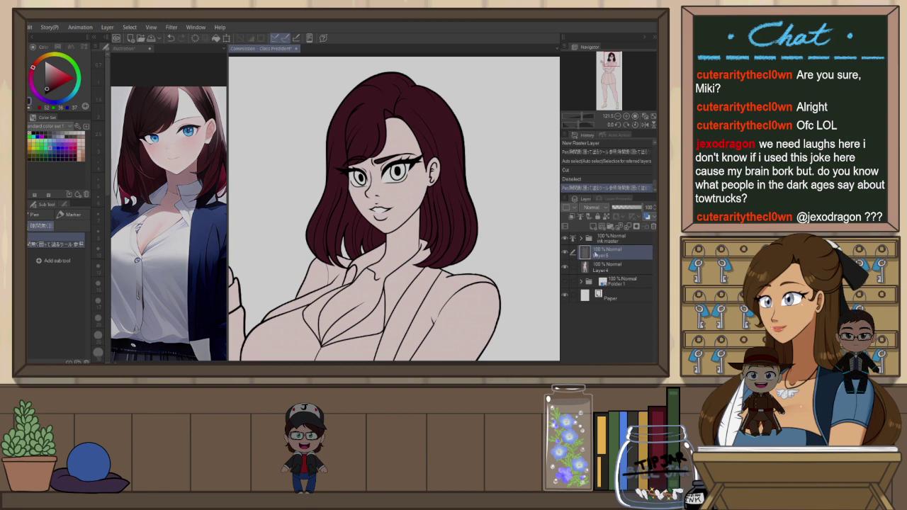
Lock Layer 5's transparent pixels and refill the hair and eyebrows with a dark brown base
left_click(604, 217)
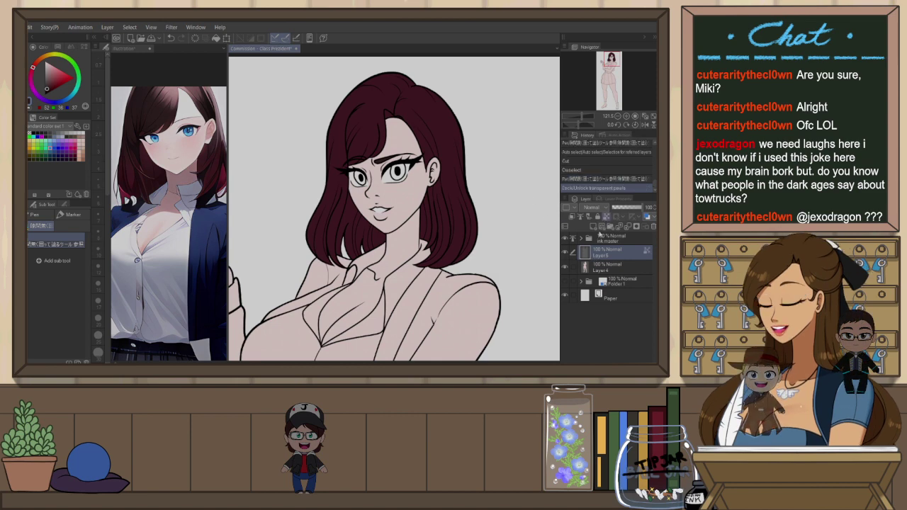
key("alt+BackSpace")
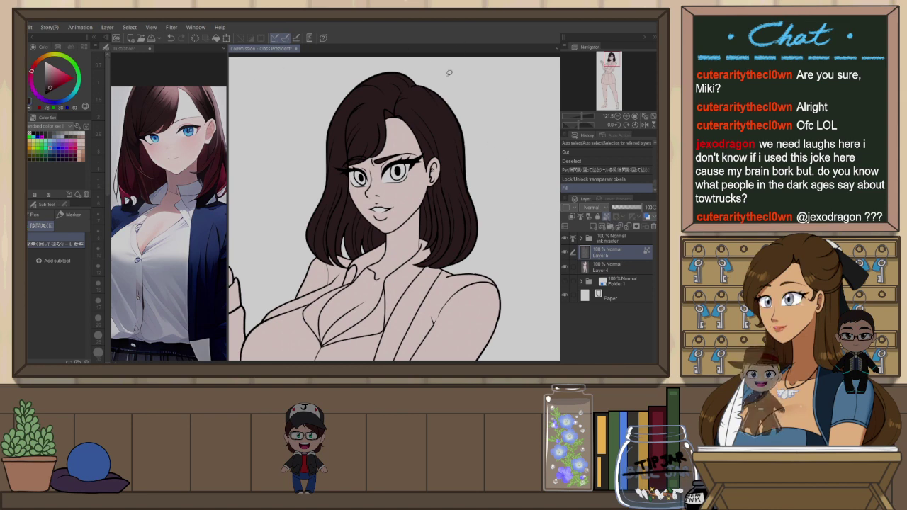
Airbrush dark red over the lower hair on both sides of the face with the Hard airbrush, mirroring the canvas for part of it
key("b")
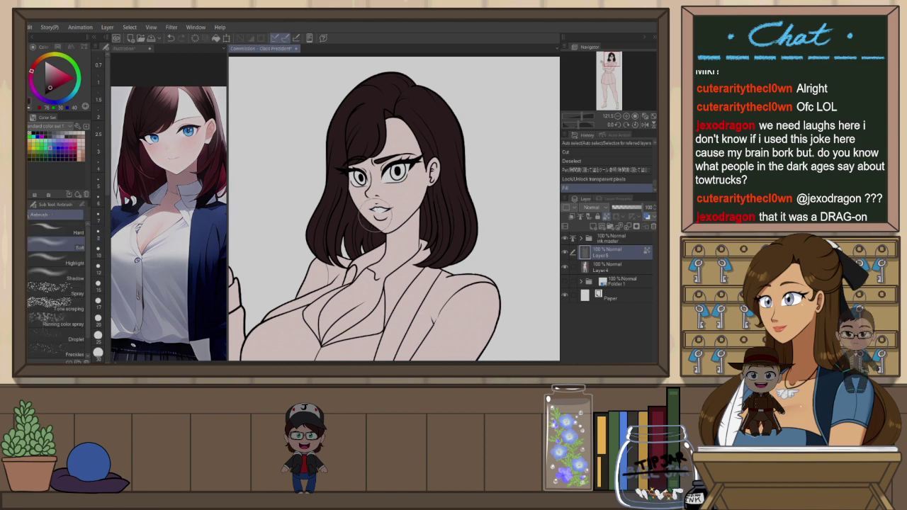
left_click(55, 231)
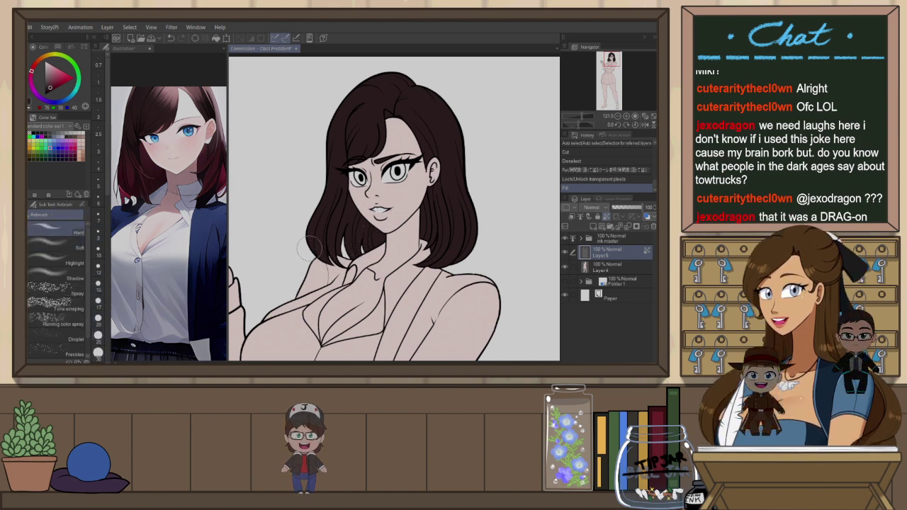
mouse_move(316, 232)
left_mouse_down()
mouse_move(339, 257)
mouse_move(349, 226)
mouse_move(378, 295)
mouse_move(392, 235)
mouse_move(356, 240)
mouse_move(355, 208)
mouse_move(338, 204)
mouse_move(307, 244)
mouse_move(311, 261)
mouse_move(343, 280)
mouse_move(400, 258)
left_mouse_up()
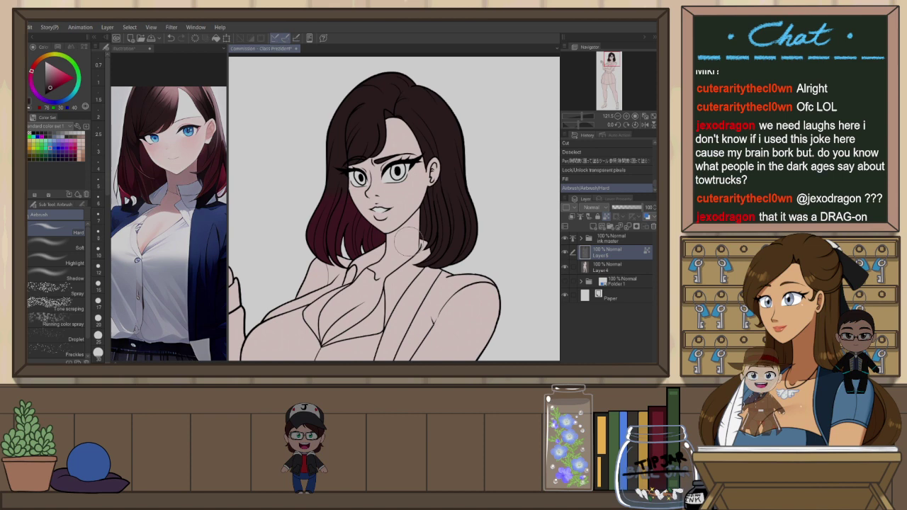
key("h")
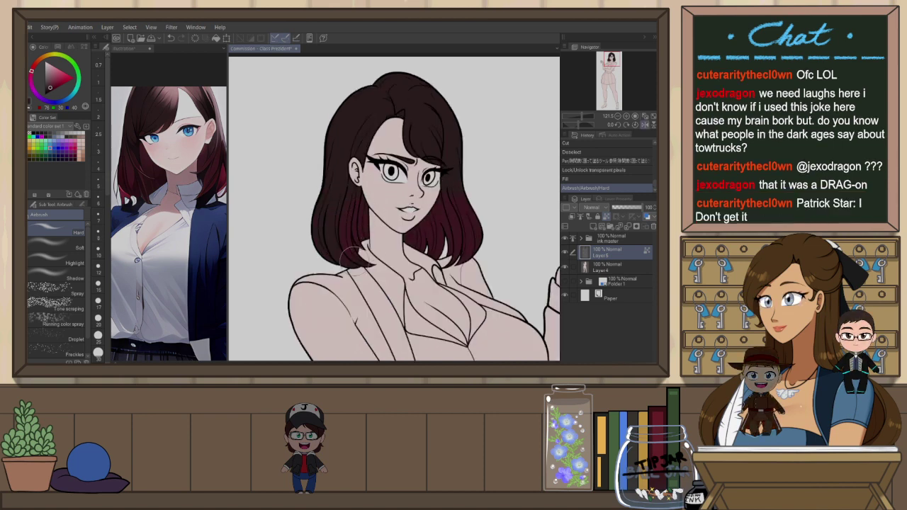
mouse_move(368, 265)
left_mouse_down()
mouse_move(333, 228)
mouse_move(308, 222)
mouse_move(382, 258)
mouse_move(324, 225)
mouse_move(309, 247)
mouse_move(354, 218)
mouse_move(364, 241)
left_mouse_up()
left_click_drag(440, 206, 441, 190)
key("h")
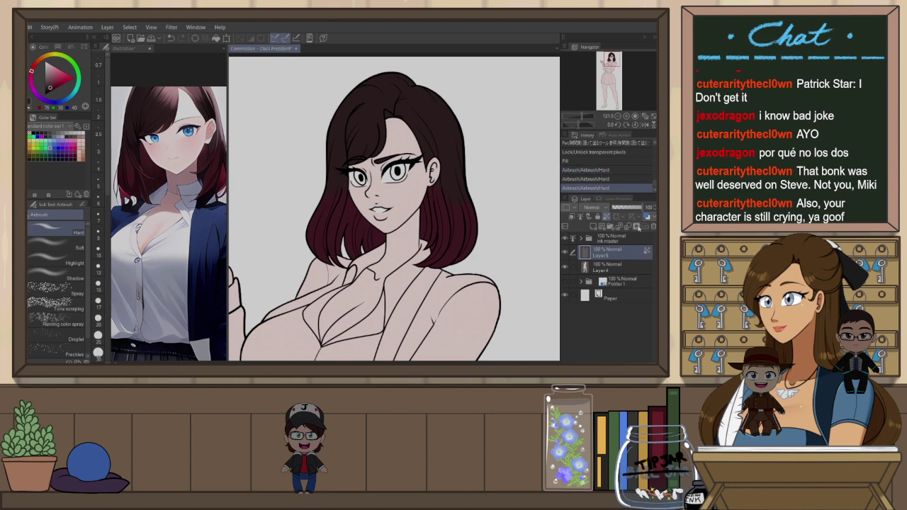
Airbrush more dark red over the lower hair on both sides of the face on Layer 5
left_click(604, 216)
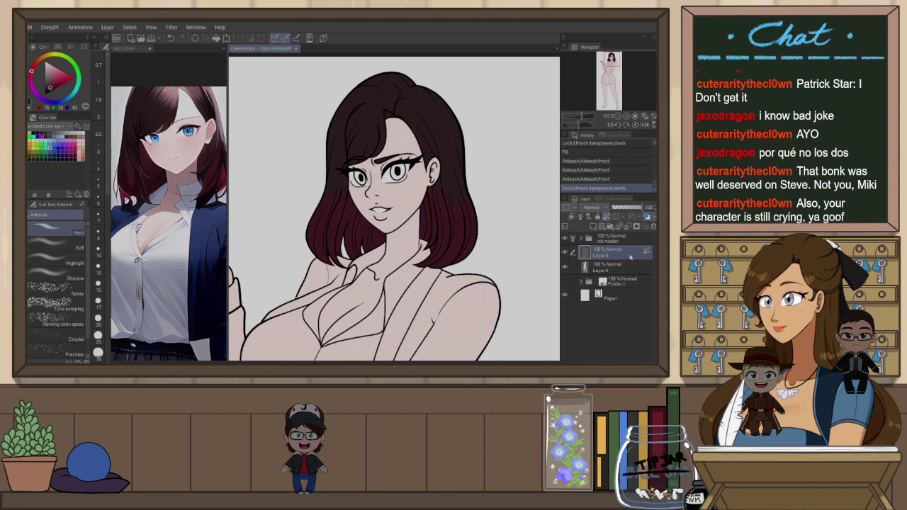
mouse_move(484, 192)
left_mouse_down()
mouse_move(444, 219)
mouse_move(446, 209)
mouse_move(467, 217)
mouse_move(478, 206)
mouse_move(460, 225)
mouse_move(483, 224)
mouse_move(435, 203)
left_mouse_up()
left_click(435, 203)
left_click(434, 203)
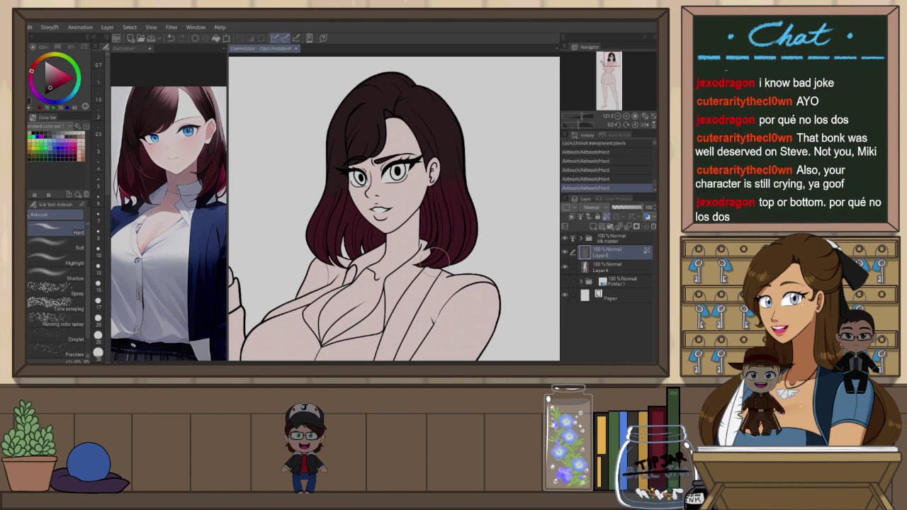
left_click_drag(310, 208, 364, 210)
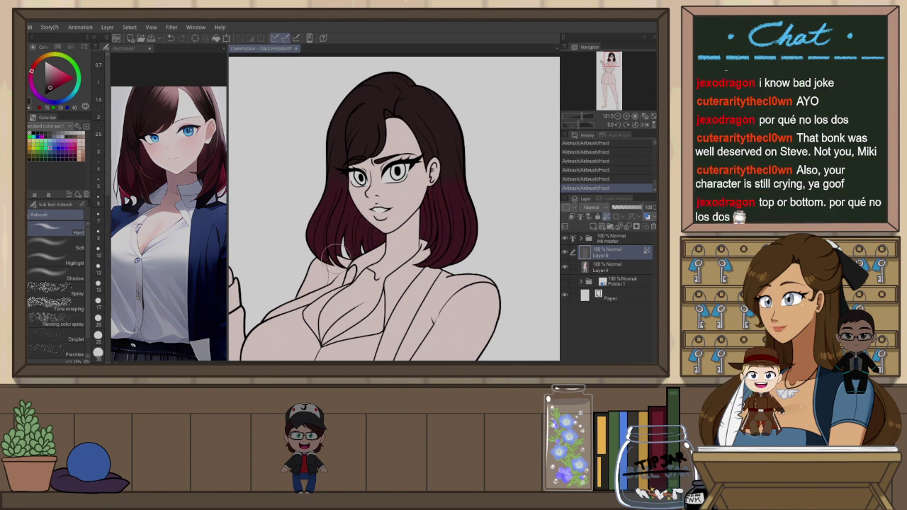
Blend the hair gradient with a larger Hard airbrush in sampled hair colour, and compare it with earlier history states
left_click(464, 165, "alt")
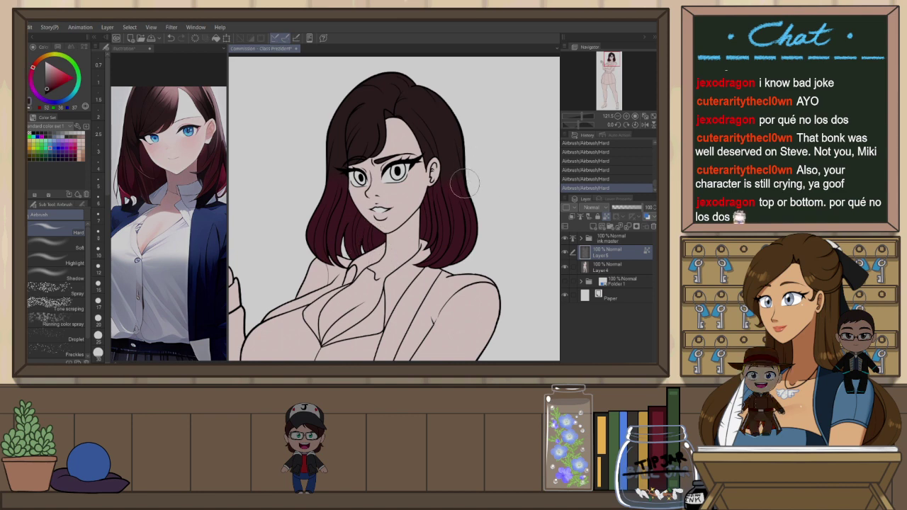
key("bracketright")
key("bracketright")
key("bracketright")
key("bracketright")
key("bracketright")
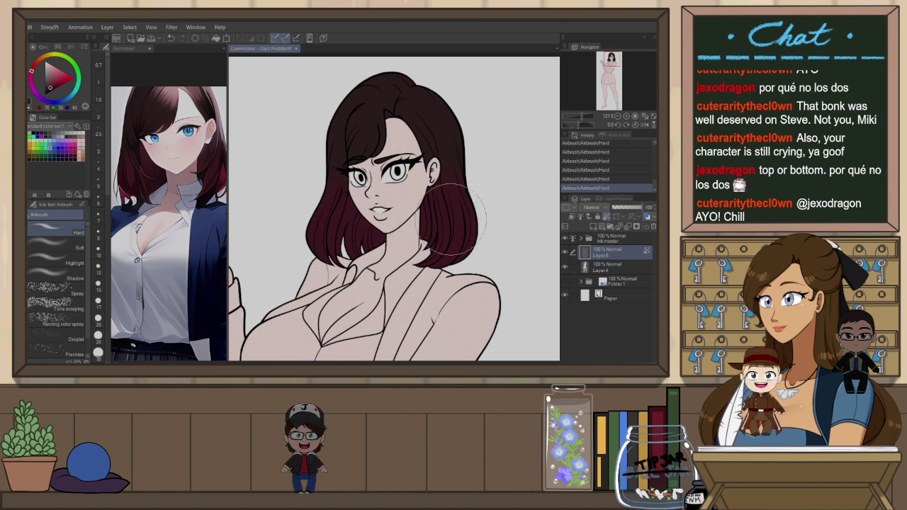
left_click(608, 176)
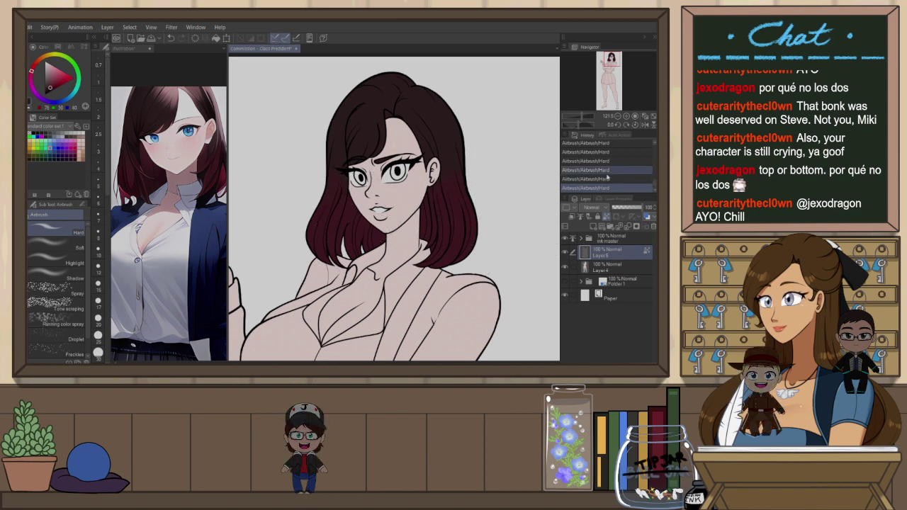
left_click(603, 179)
left_click(580, 170)
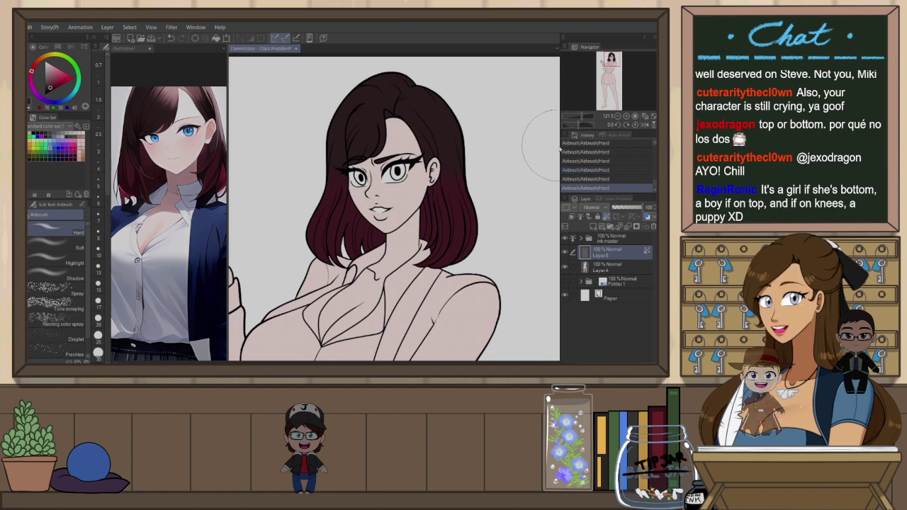
Unlock Layer 5's transparent pixels, auto-select two gaps between the lower hair strands from the ink master, and cut them from Layers 5 and 4
left_click(607, 217)
scroll(321, 244, "up", 4)
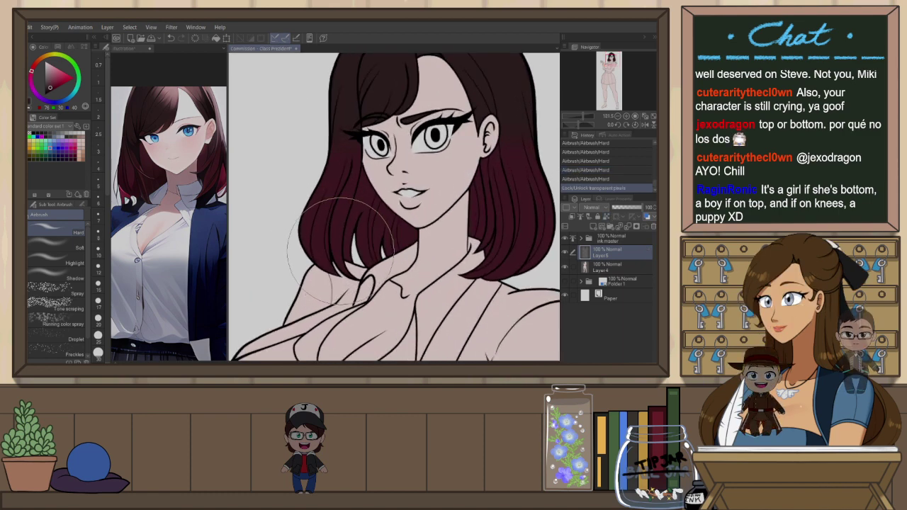
left_click(615, 238)
key("w")
left_click(358, 253)
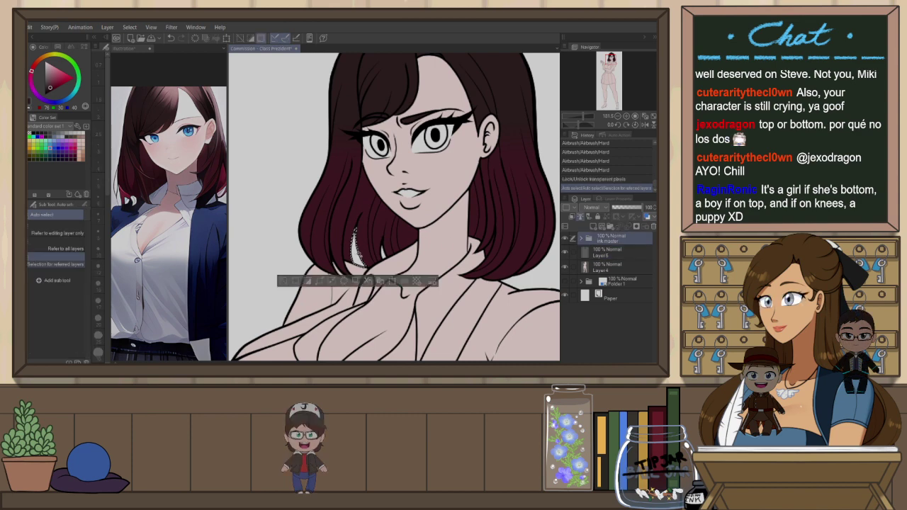
left_click(384, 255, "shift")
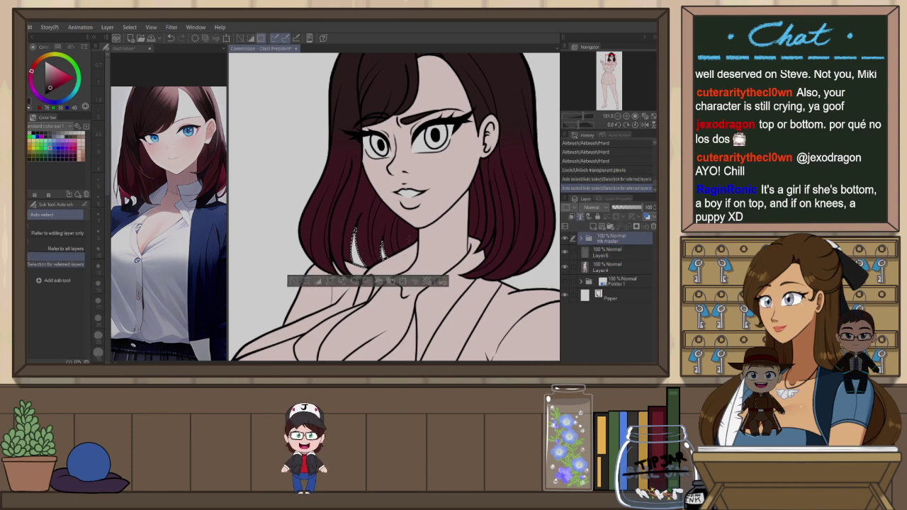
left_click(611, 253)
key("ctrl+x")
left_click(635, 269)
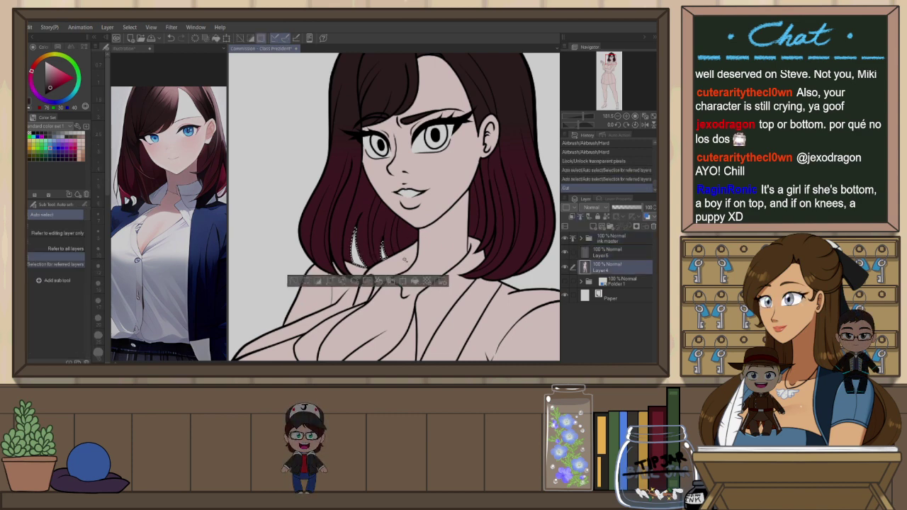
key("ctrl+x")
key("ctrl+d")
Pick the light blue iris colour from the reference illustration's eye for use in the commission drawing
left_click(630, 256)
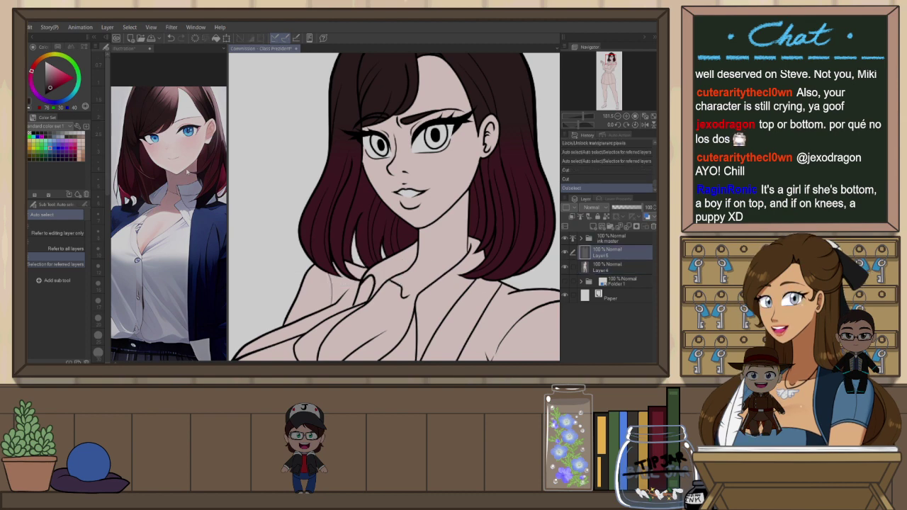
left_click(193, 131)
key("p")
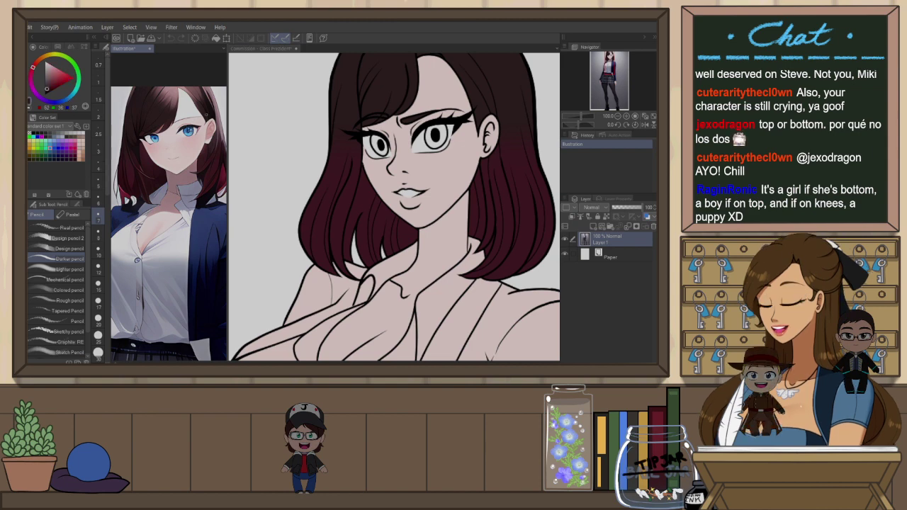
scroll(192, 129, "up", 4)
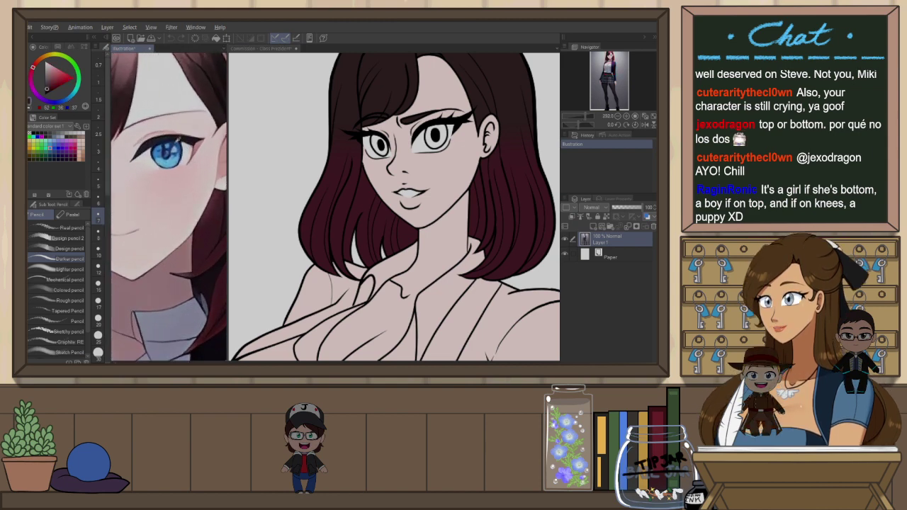
scroll(170, 148, "up", 1)
left_click(180, 147, "alt")
left_click(271, 48)
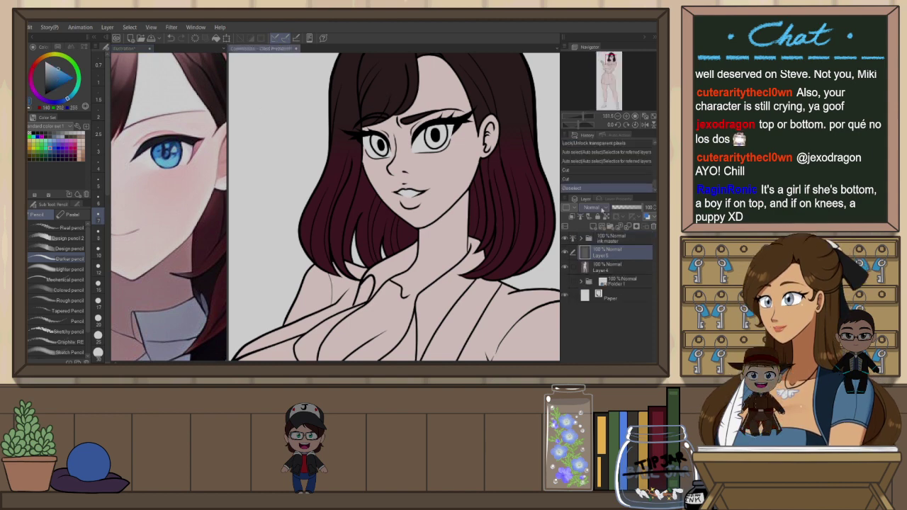
Fill both irises on Layer 5 with light blue and a darker blue upper area using the enclose-and-fill pen
key("p")
left_click(431, 139)
left_click(397, 139, "alt")
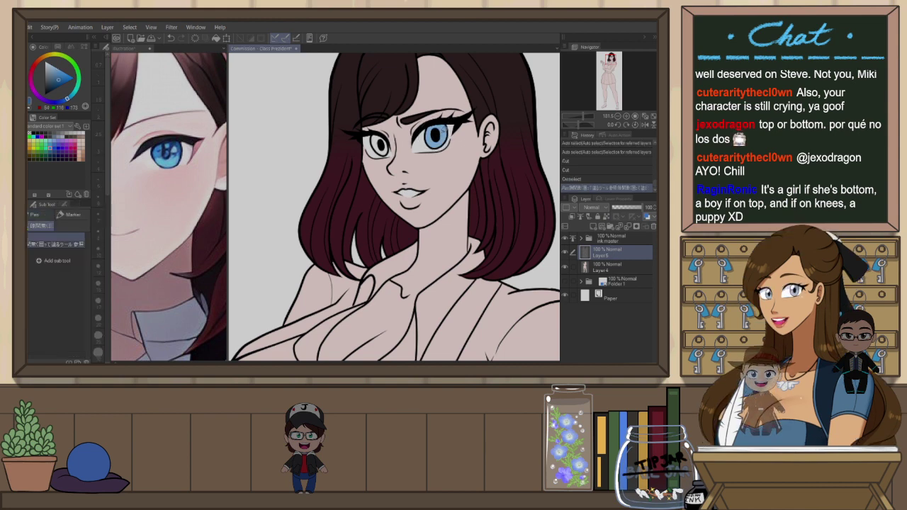
key("ctrl+z")
left_click(430, 133)
left_click(376, 144)
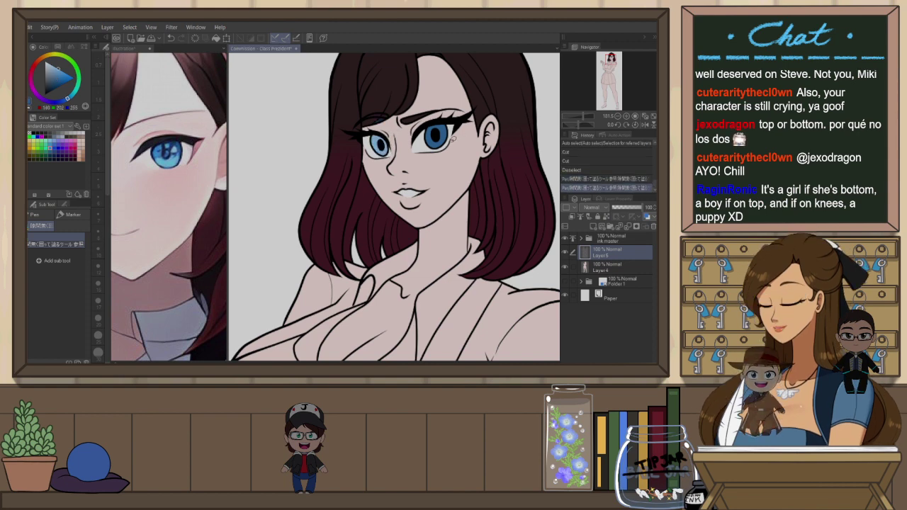
key("ctrl+z")
left_click(377, 145)
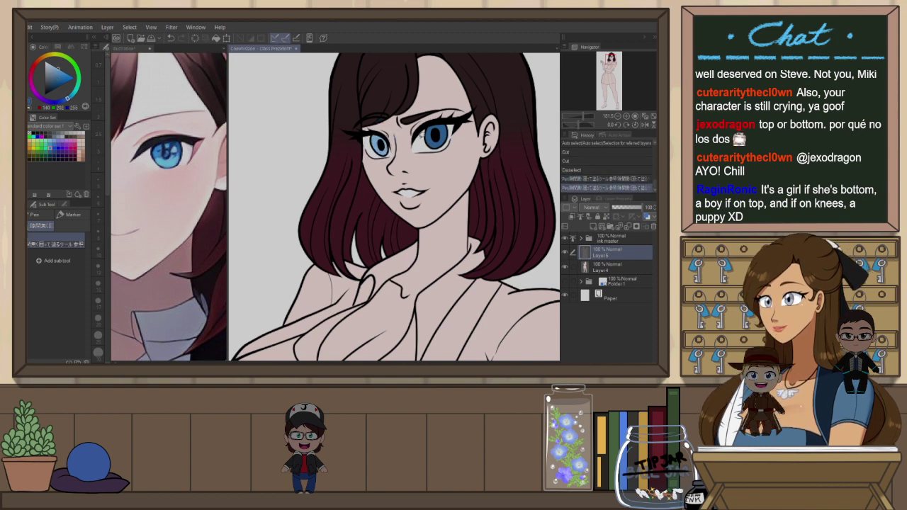
mouse_move(392, 138)
left_mouse_down()
mouse_move(367, 147)
mouse_move(388, 151)
left_mouse_up()
left_click(58, 68)
left_click(444, 130)
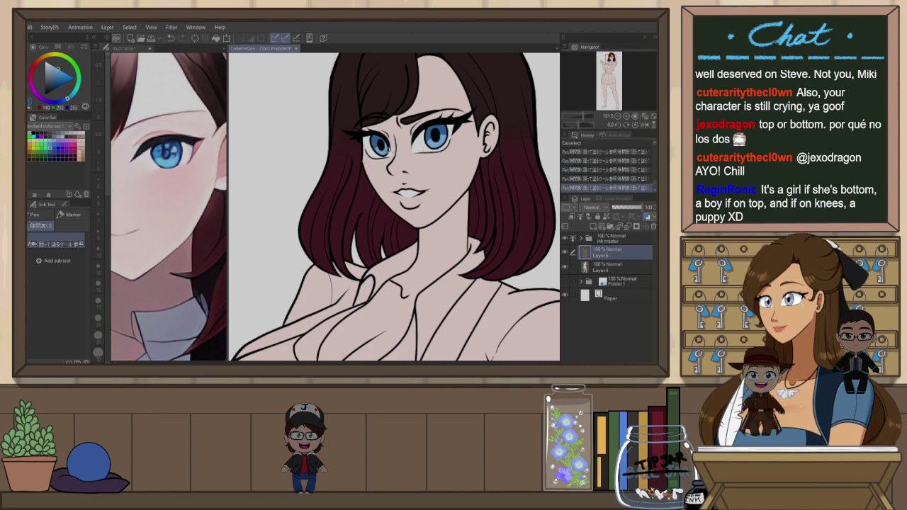
Add a raster layer above the ink master folder and draw a white highlight in the larger eye with the Darker pencil
left_click(615, 236)
left_click(622, 228)
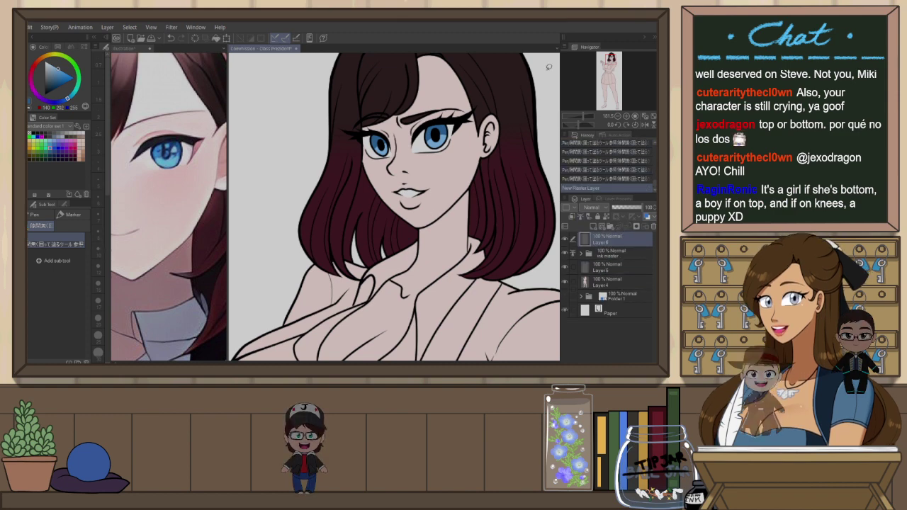
key("p")
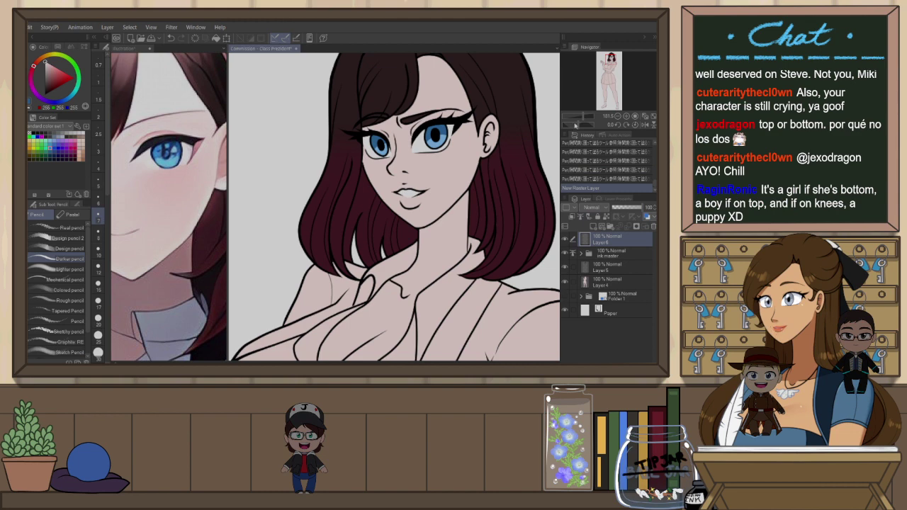
key("p")
key("p")
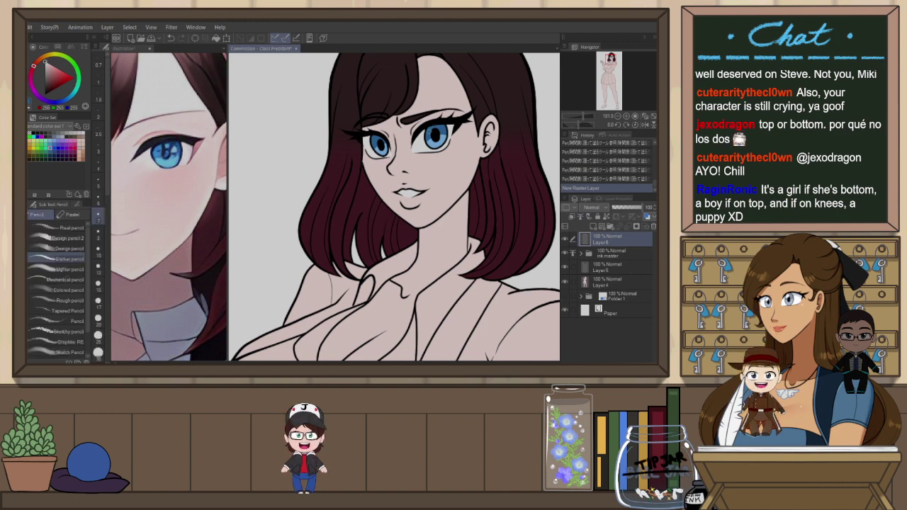
scroll(435, 127, "up", 3)
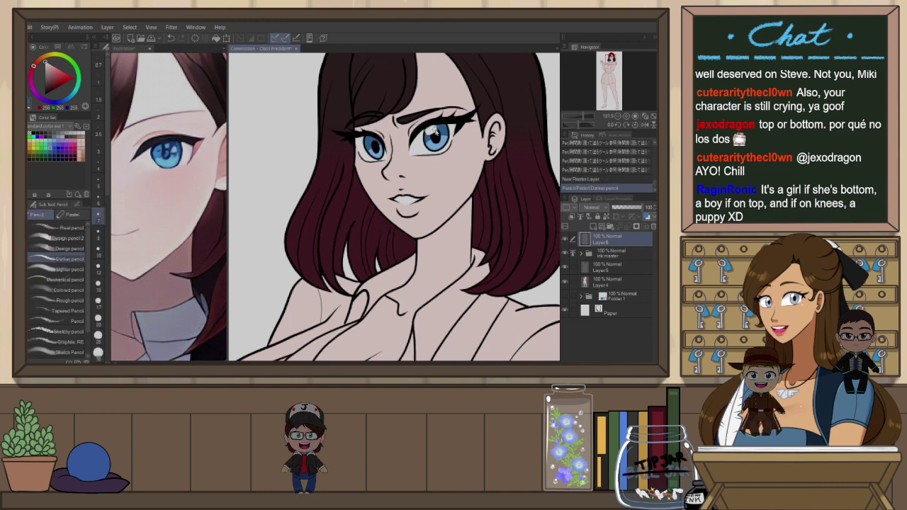
key("ctrl+z")
left_click_drag(424, 129, 433, 131)
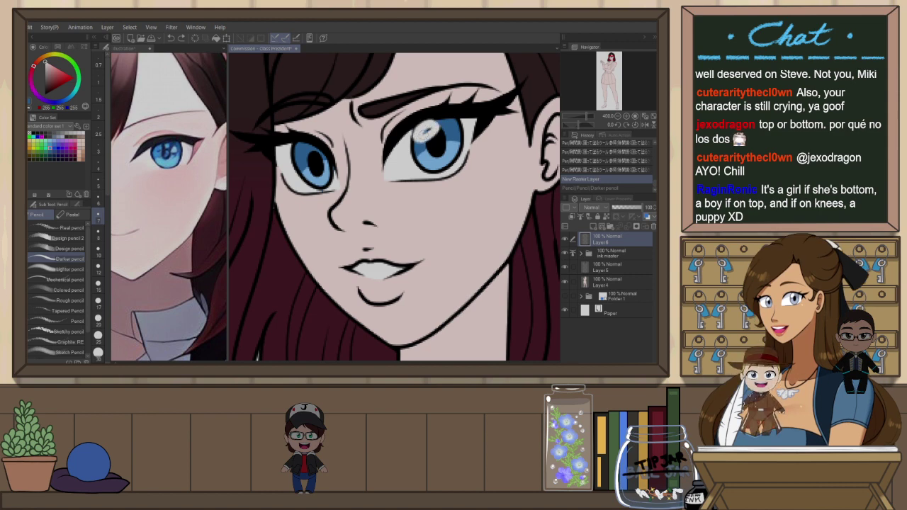
Clean up the white highlight with Snap eraser 2 and draw a matching highlight in the other eye with the Darker pencil
key("ctrl+y")
key("e")
left_click_drag(401, 126, 448, 119)
key("ctrl+z")
key("ctrl+z")
key("ctrl+y")
key("p")
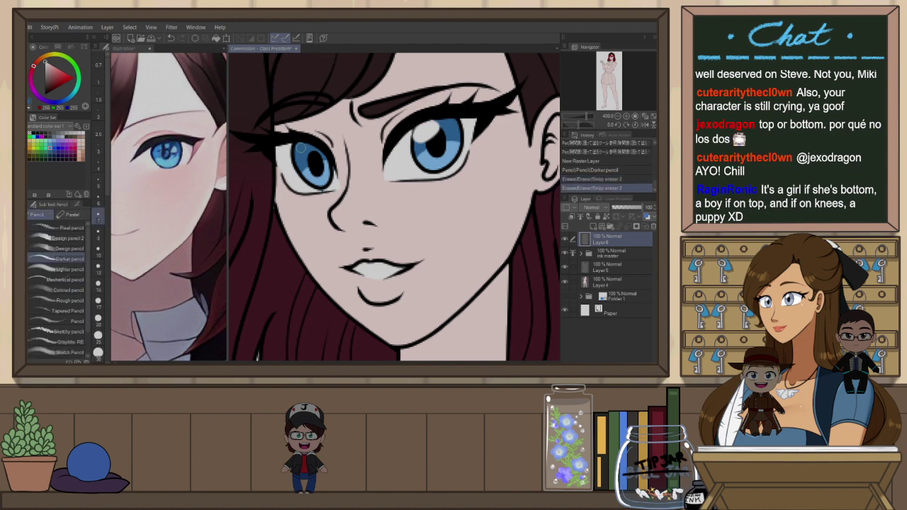
left_click_drag(302, 152, 311, 148)
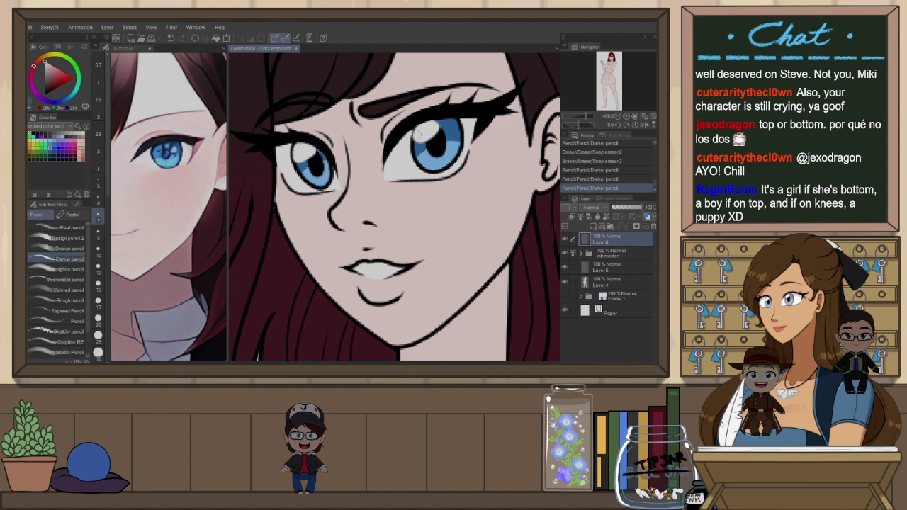
left_click(460, 142)
Colour the upper lip salmon pink on Layer 5 with the Darker pencil
scroll(471, 136, "down", 4)
scroll(499, 135, "down", 1)
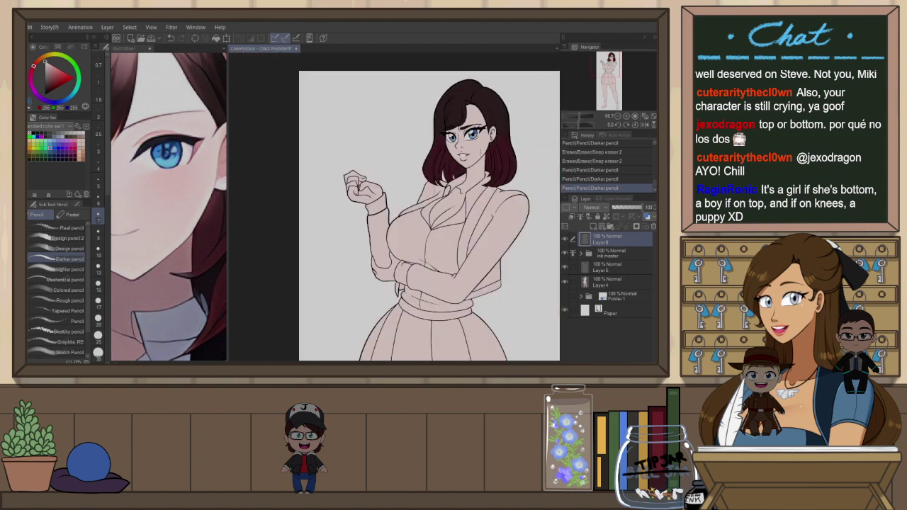
scroll(501, 142, "up", 2)
left_click_drag(423, 195, 451, 224)
left_click(623, 269)
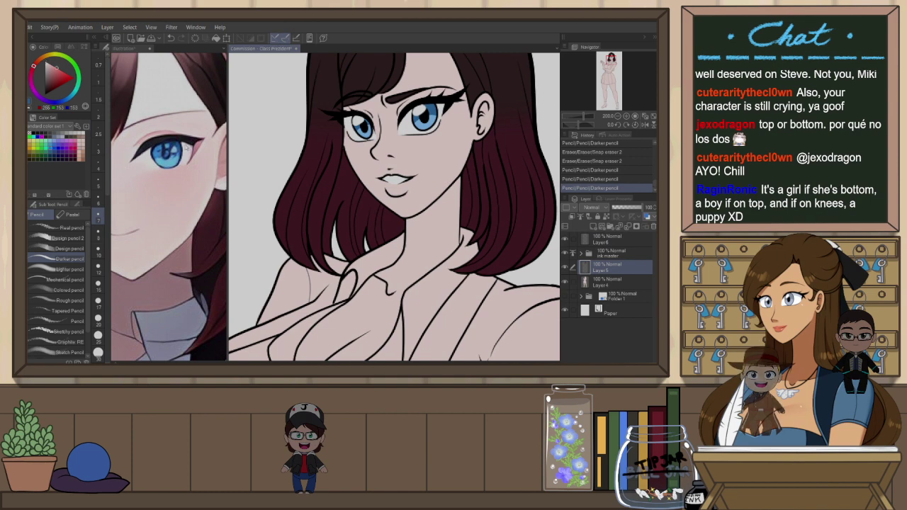
scroll(406, 174, "up", 2)
mouse_move(375, 192)
left_mouse_down()
mouse_move(420, 193)
mouse_move(402, 194)
mouse_move(432, 195)
left_mouse_up()
key("ctrl+z")
key("h")
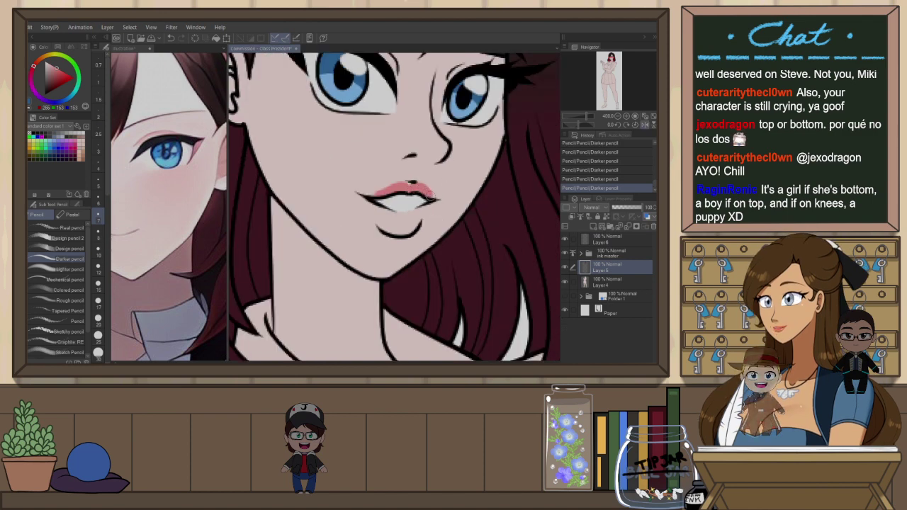
Rework the upper lip's colour and fill the lower lip with the same salmon pink using the Darker pencil
key("-")
mouse_move(356, 202)
left_mouse_down()
mouse_move(387, 228)
mouse_move(364, 211)
mouse_move(377, 226)
mouse_move(412, 218)
mouse_move(395, 226)
mouse_move(426, 204)
left_mouse_up()
key("ctrl+z")
key("ctrl+z")
key("ctrl+z")
key("ctrl+z")
mouse_move(368, 218)
left_mouse_down()
mouse_move(394, 227)
mouse_move(429, 198)
mouse_move(380, 219)
left_mouse_up()
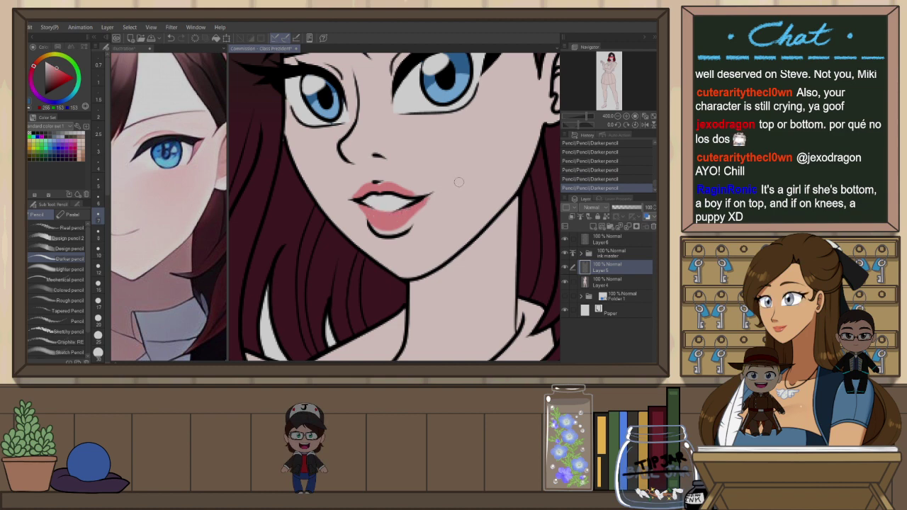
Mirror the canvas and redo the pink pencil strokes near the corner of the mouth
key("h")
key("ctrl+z")
left_click_drag(375, 192, 392, 190)
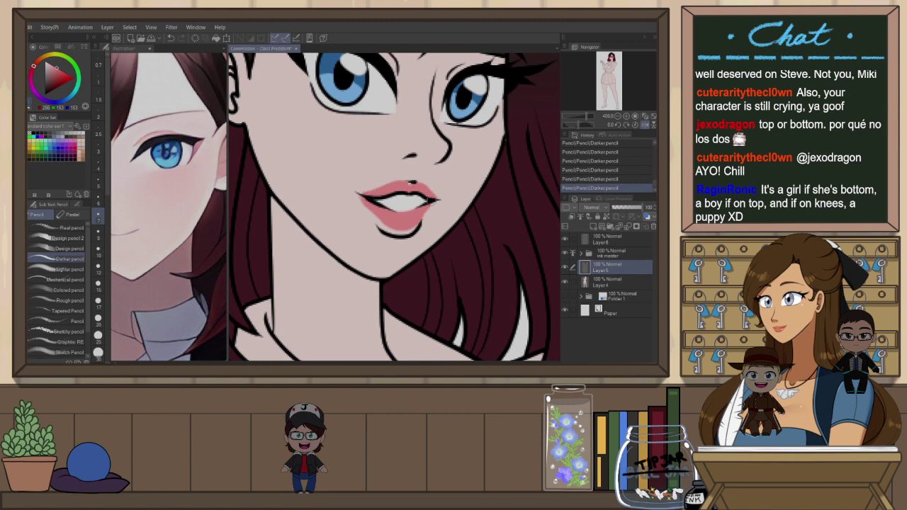
key("h")
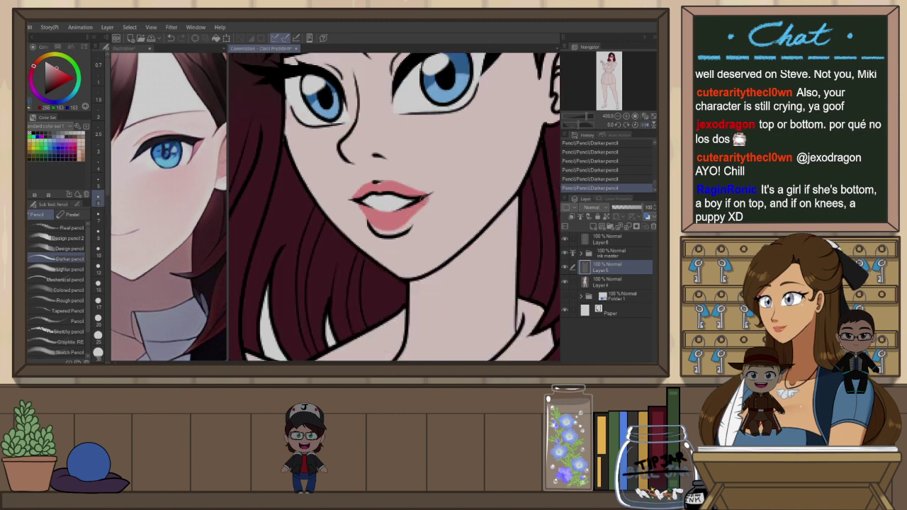
Rotate the canvas and erase the pink spilling past the lip outlines on Layer 5 with Snap eraser 2
key("r")
mouse_move(489, 197)
left_mouse_down()
mouse_move(361, 272)
mouse_move(404, 195)
mouse_move(394, 184)
left_mouse_up()
key("ctrl+z")
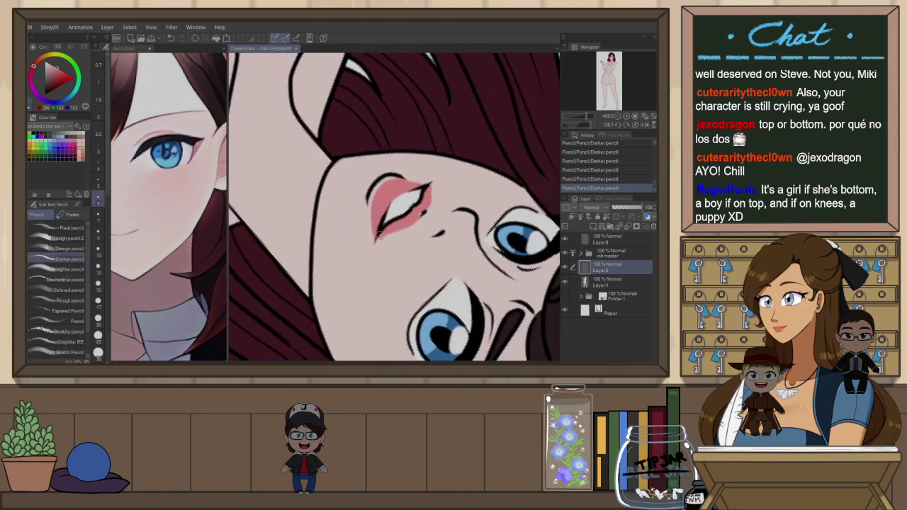
key("e")
left_click_drag(372, 236, 368, 205)
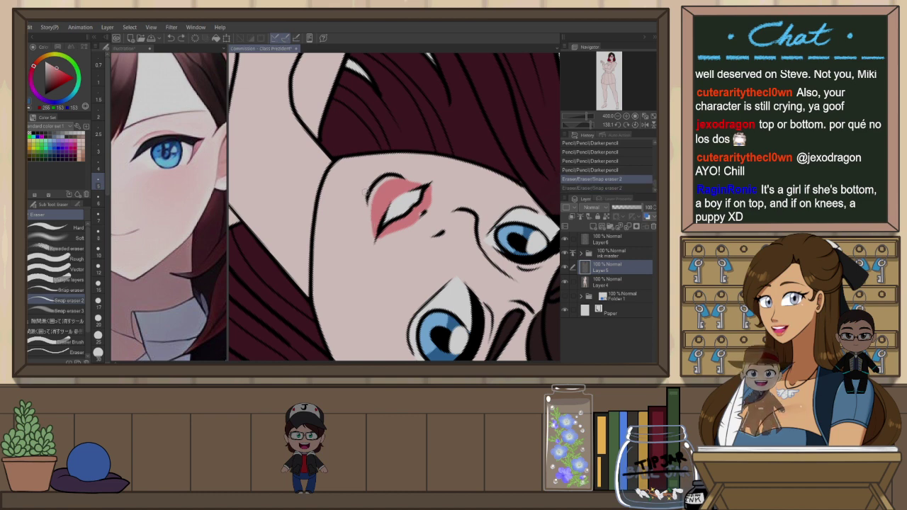
left_click_drag(394, 234, 379, 241)
left_click_drag(433, 181, 431, 206)
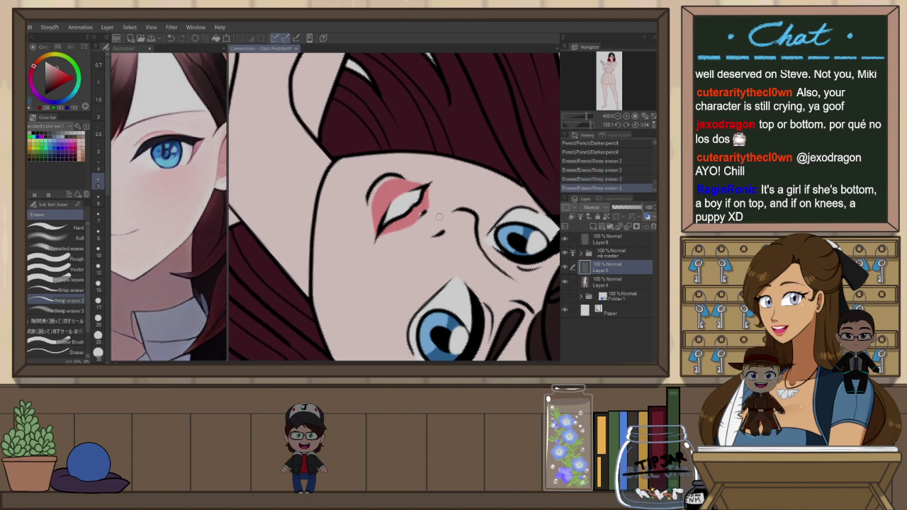
Reset the canvas rotation and compare the coloured lips in mirrored and normal view, close up and zoomed out
key("ctrl+at")
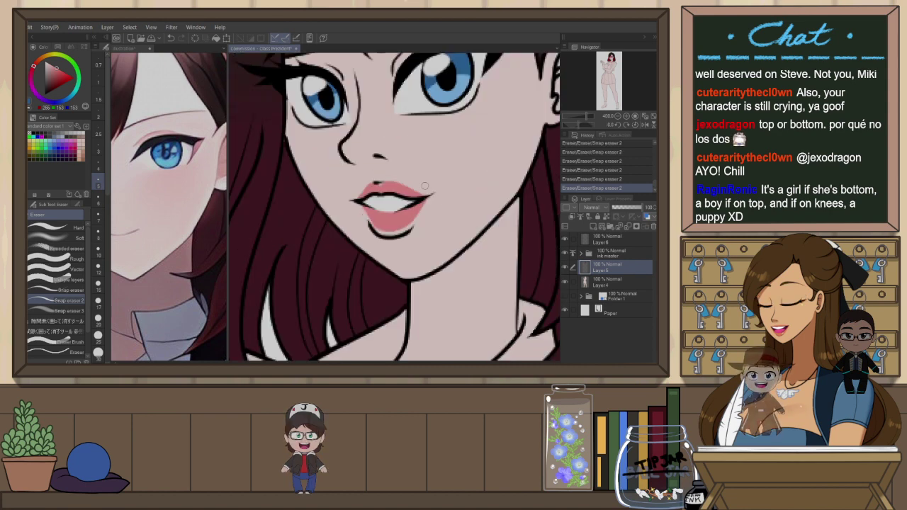
key("ctrl+z")
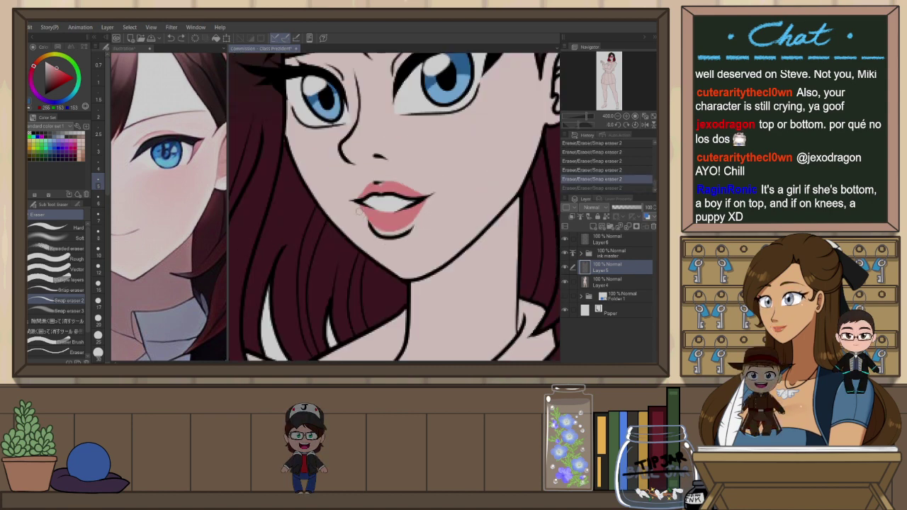
key("ctrl+y")
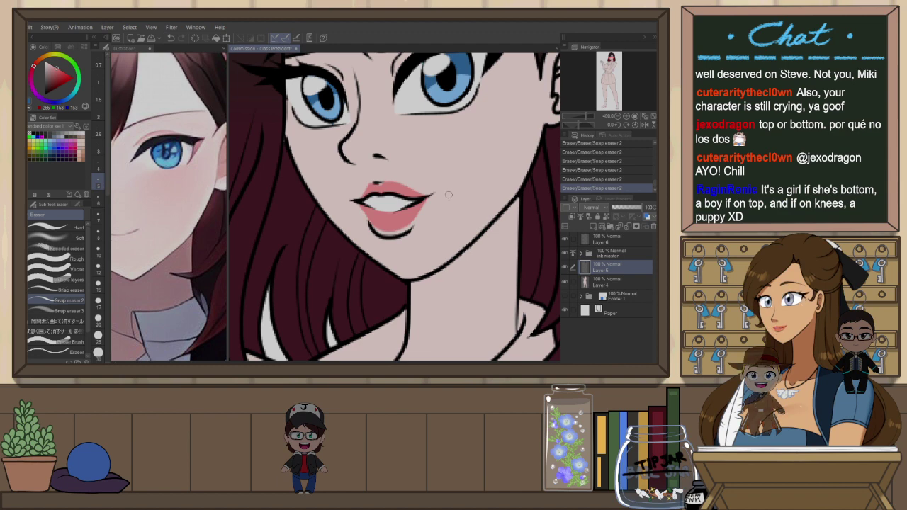
key("h")
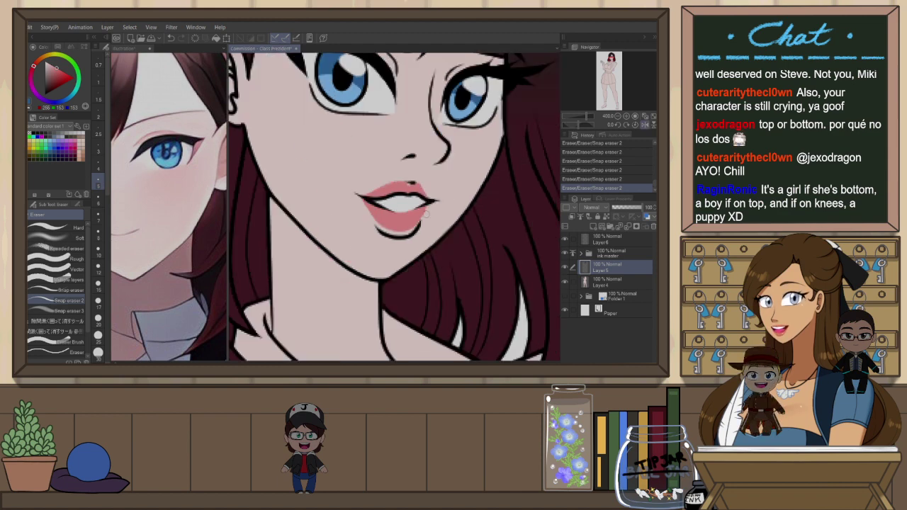
scroll(452, 214, "down", 6)
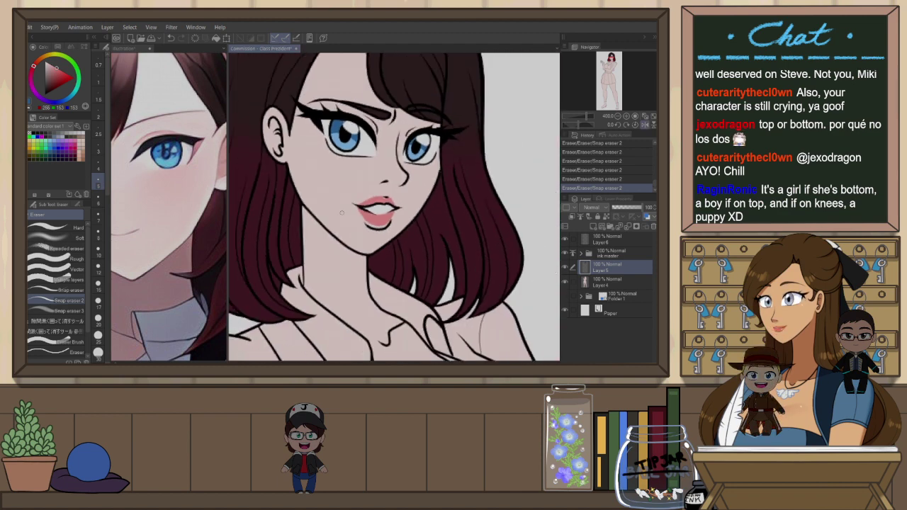
key("h")
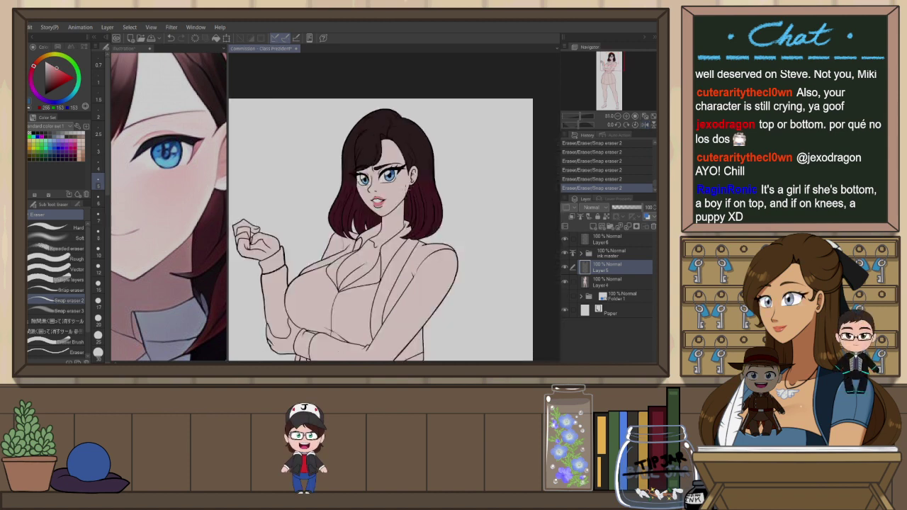
scroll(377, 201, "up", 6)
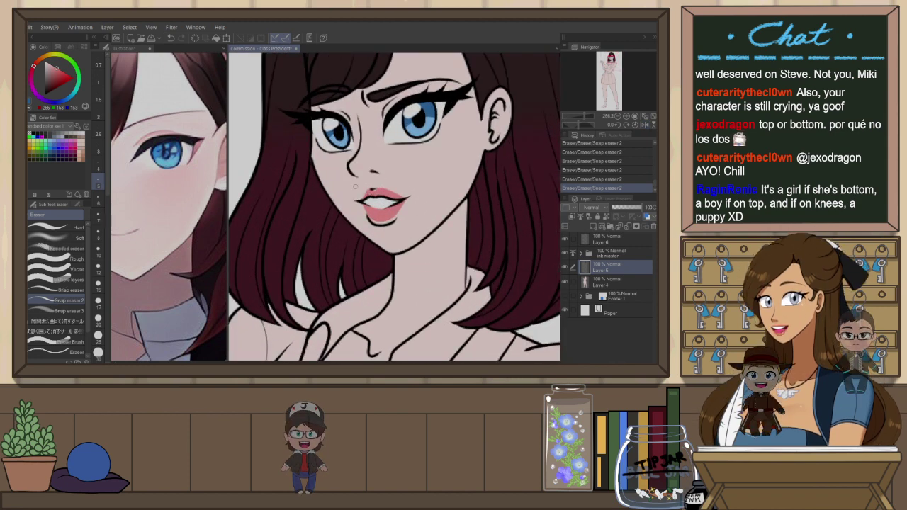
Reshape the vector line beneath the lower lip on the ink face layer with the Object tool, working on the mirrored canvas
key("o")
key("h")
left_click(414, 206)
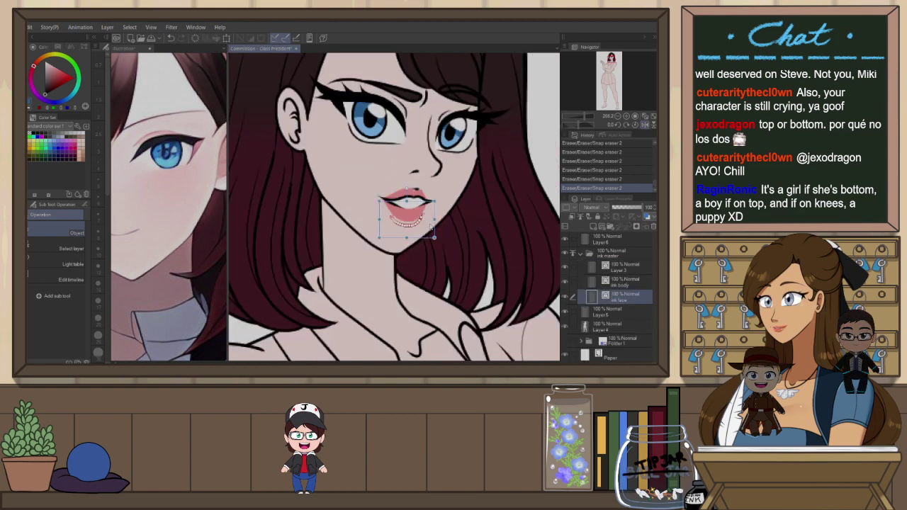
left_click_drag(439, 216, 440, 216)
left_click(473, 186)
key("h")
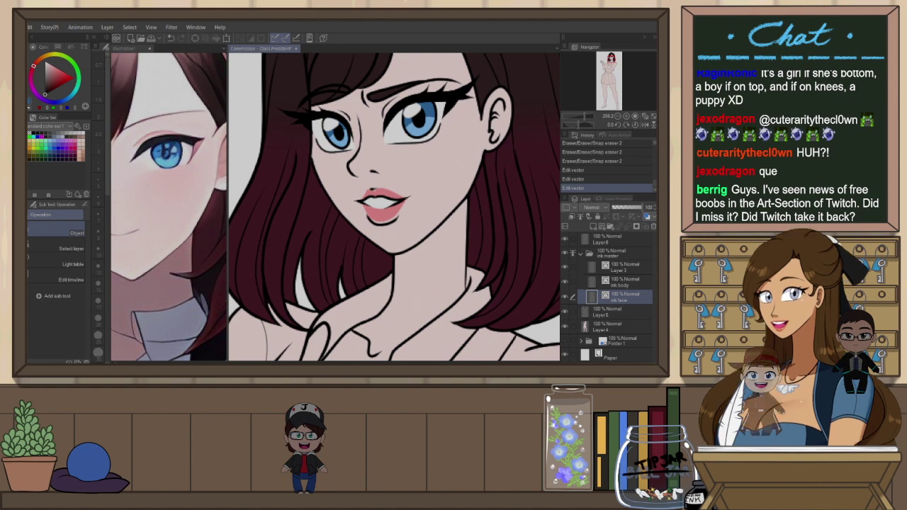
Show the "Hey, let's make an OC" prompt sheet enlarged in the main canvas area and read its comment list
left_click(129, 49)
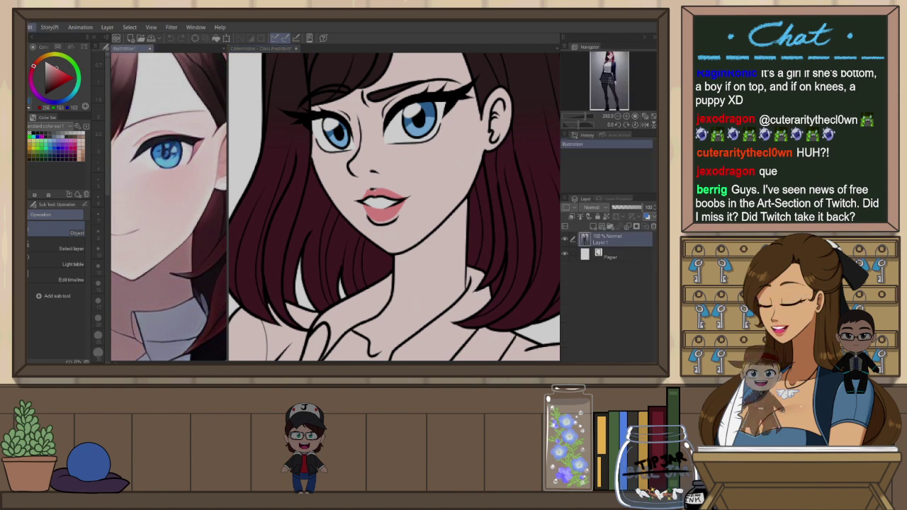
left_click(51, 50)
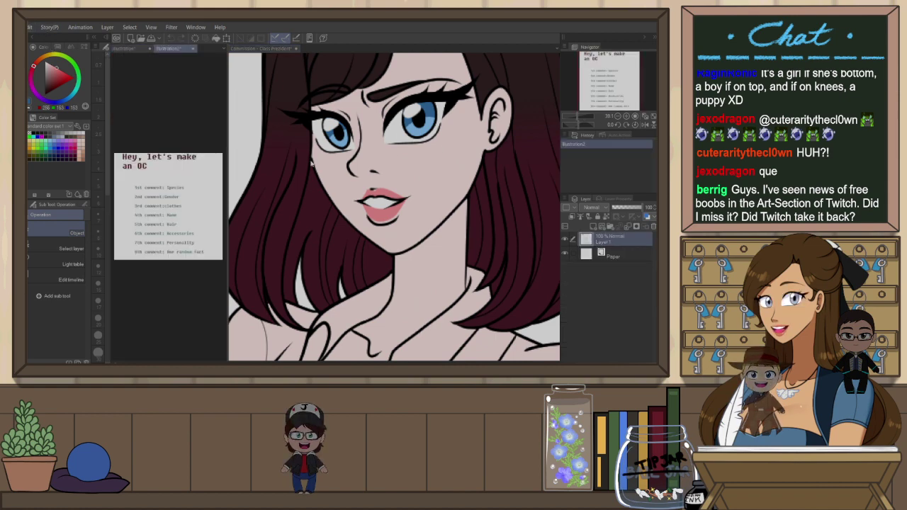
left_click_drag(175, 52, 307, 51)
scroll(374, 187, "up", 5)
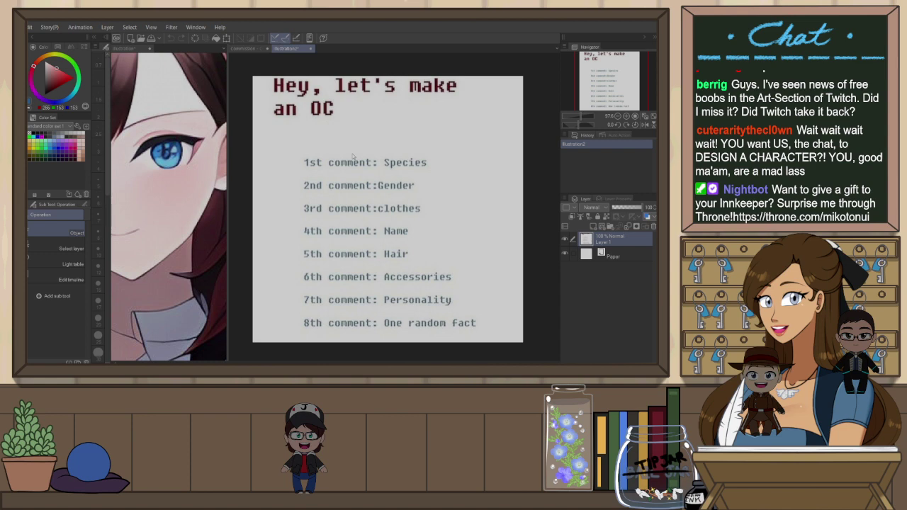
left_click(353, 157)
Collapse the ink master folder, make Layer 5 active, and frame the reference character's outfit in the reference image
scroll(431, 185, "down", 8)
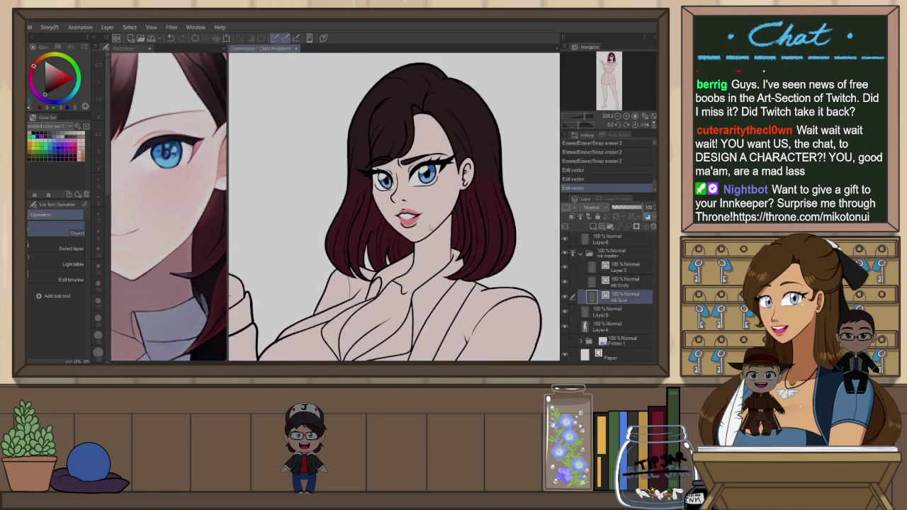
scroll(455, 204, "up", 2)
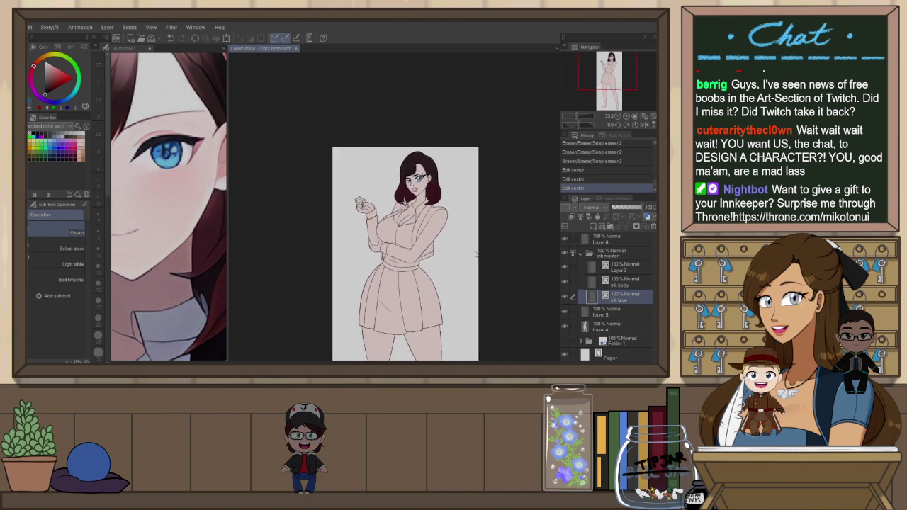
left_click(582, 253)
left_click(609, 266)
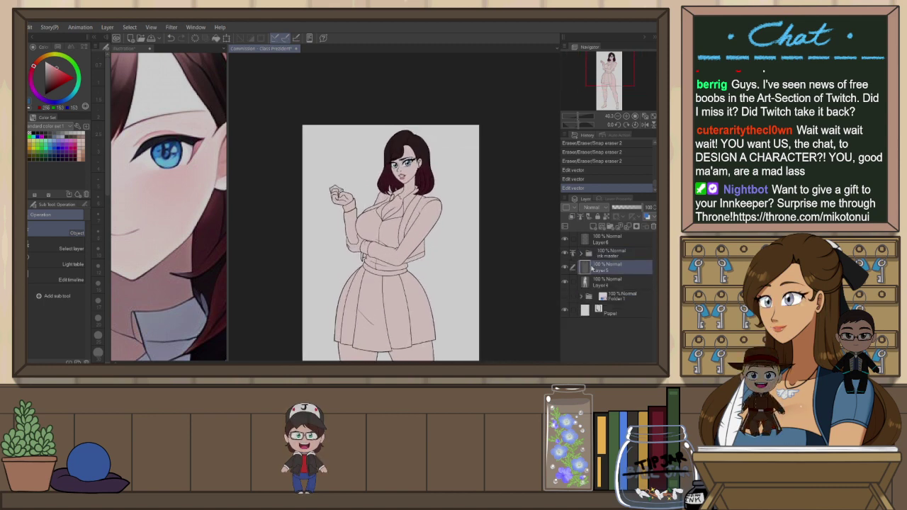
scroll(409, 200, "up", 2)
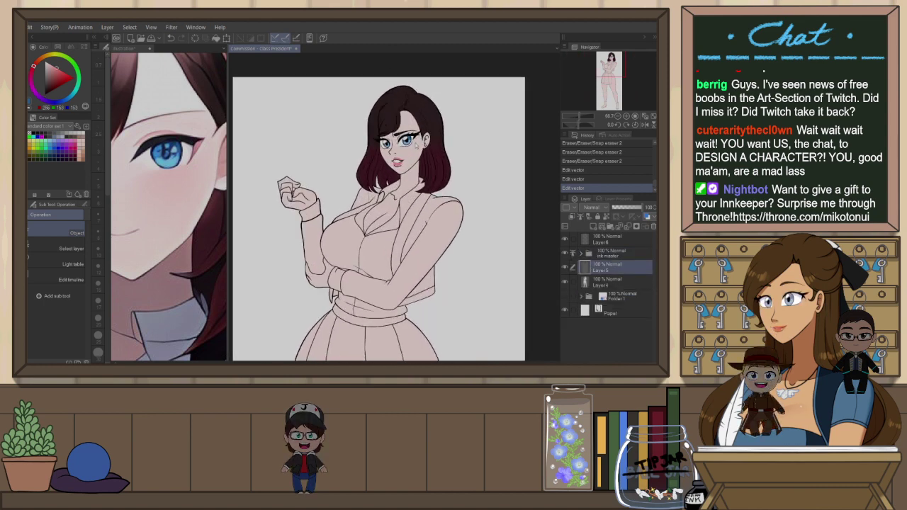
left_click(145, 51)
scroll(181, 203, "down", 4)
left_click_drag(215, 305, 230, 262)
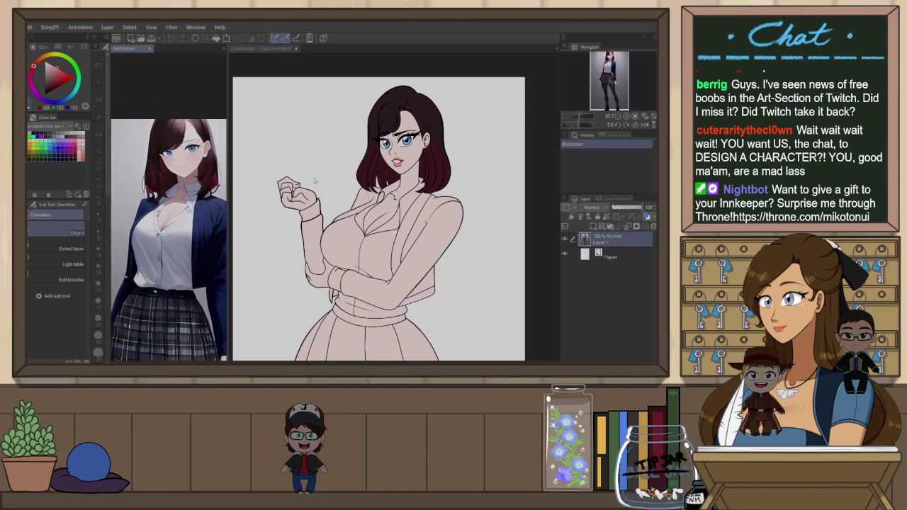
Fill the shirt front and the area beside the neck with white on Layer 5, using the Refer other layers fill
key("p")
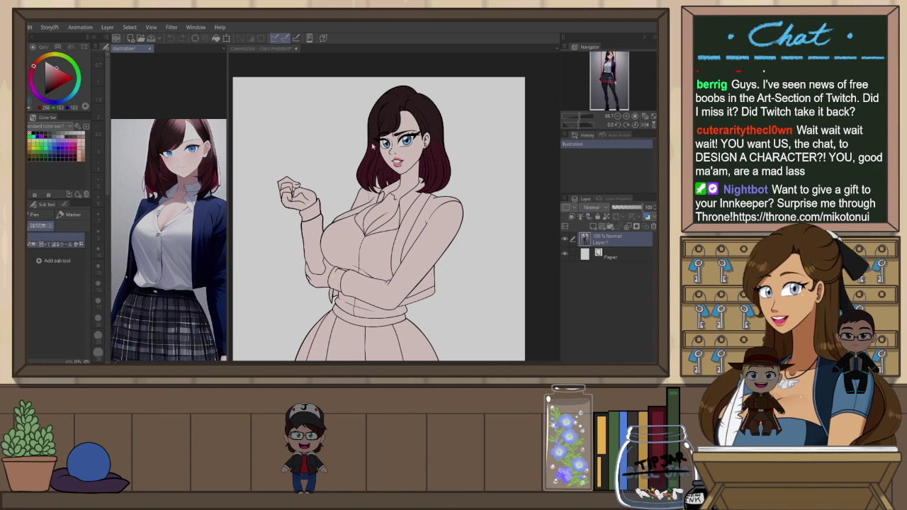
left_click(264, 48)
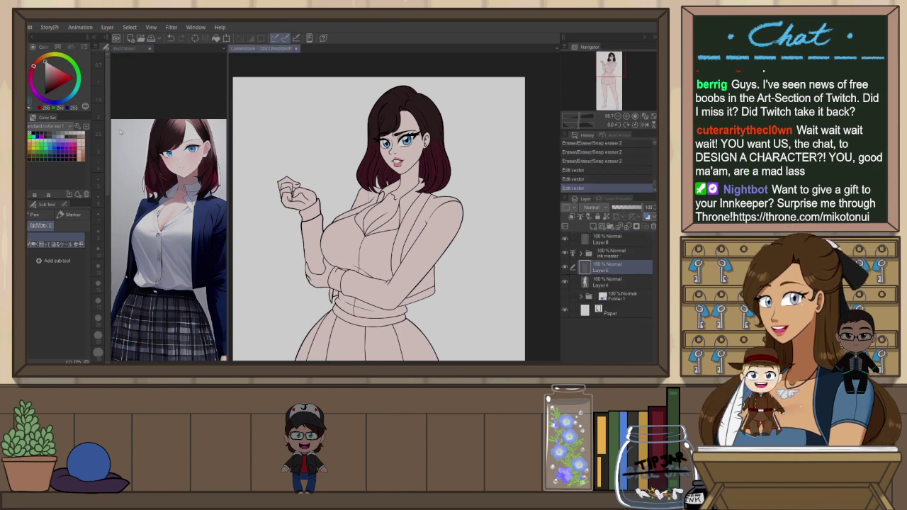
key("g")
key("g")
left_click_drag(414, 200, 379, 248)
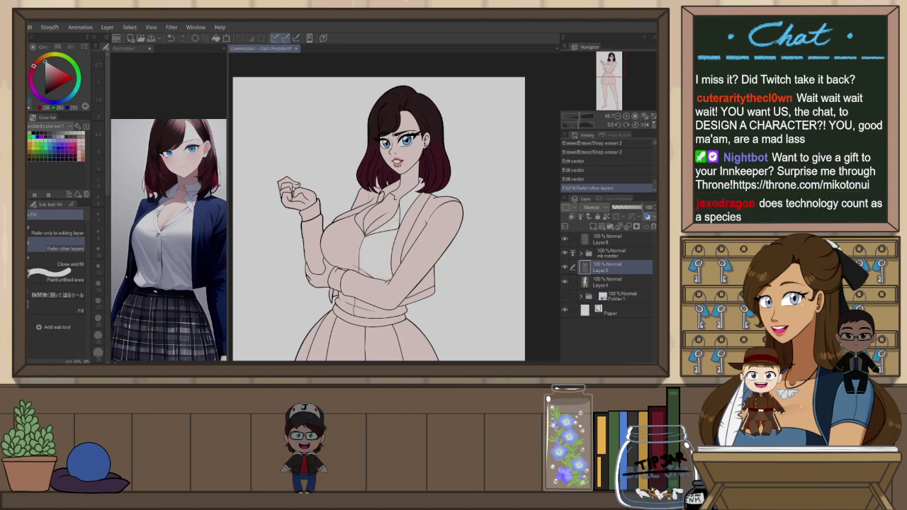
Ink the missing pointed shirt collar beside the neckline in black on the ink body layer with Mikoto's G-Pen
scroll(433, 216, "up", 1)
scroll(433, 217, "up", 4)
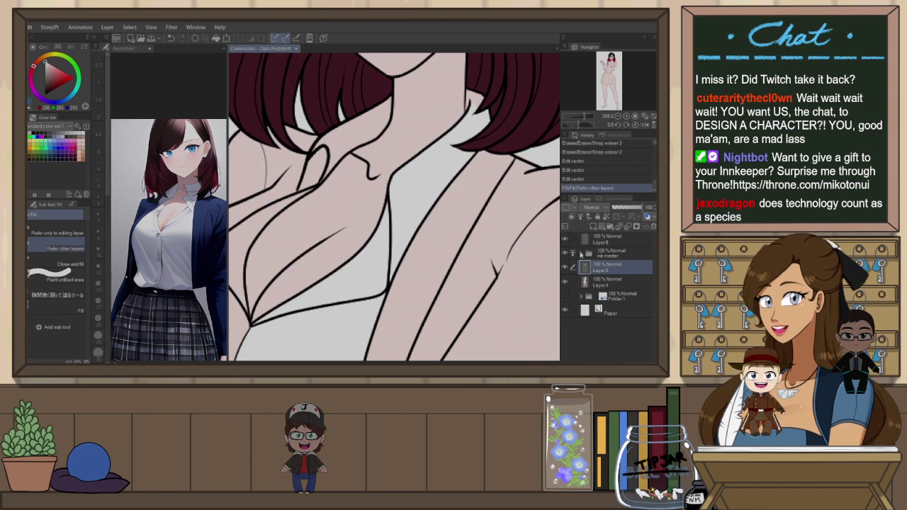
left_click(581, 254)
left_click(620, 284)
left_click(29, 101)
key("p")
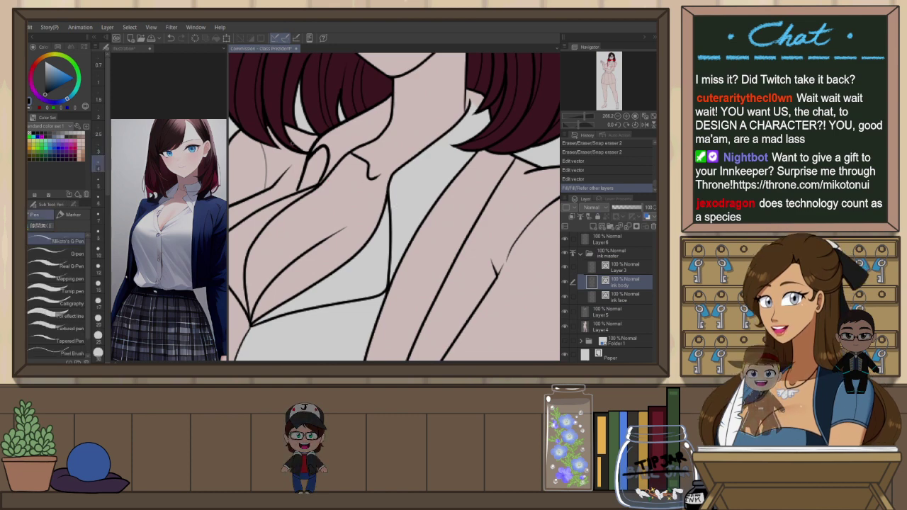
left_click_drag(409, 198, 417, 226)
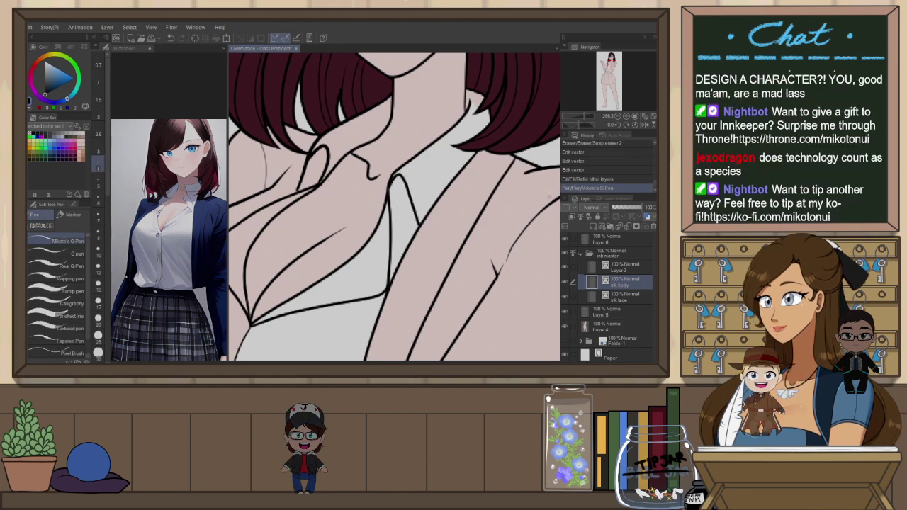
scroll(515, 234, "down", 5)
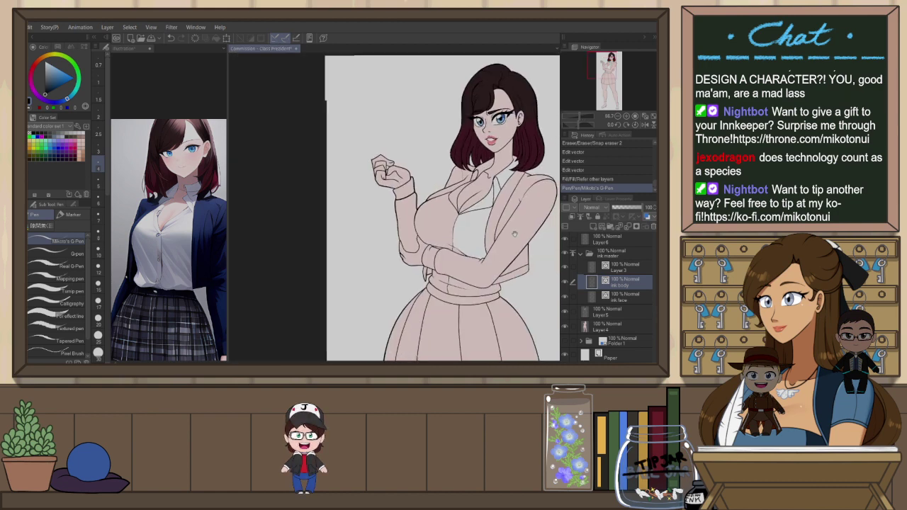
left_click_drag(515, 234, 472, 244)
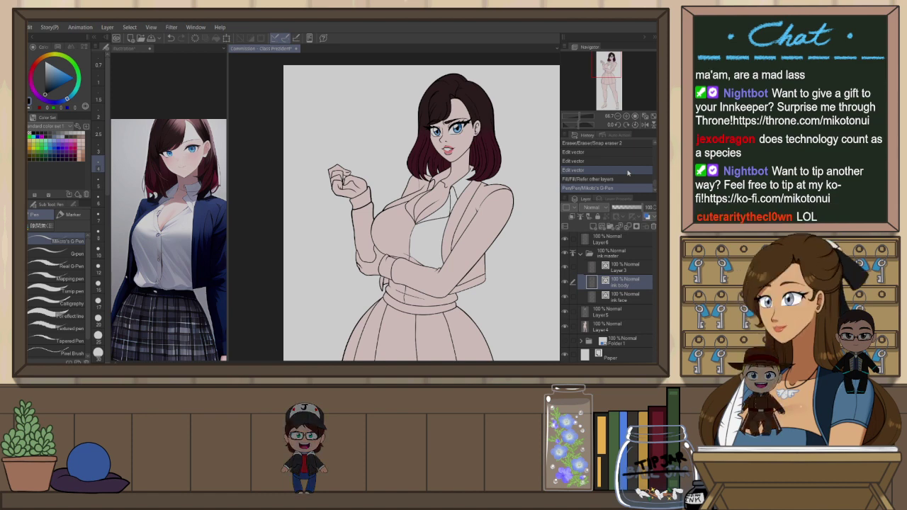
Return to Layer 5 and fill the rest of the collar and the bust part of the shirt with white
left_click(581, 253)
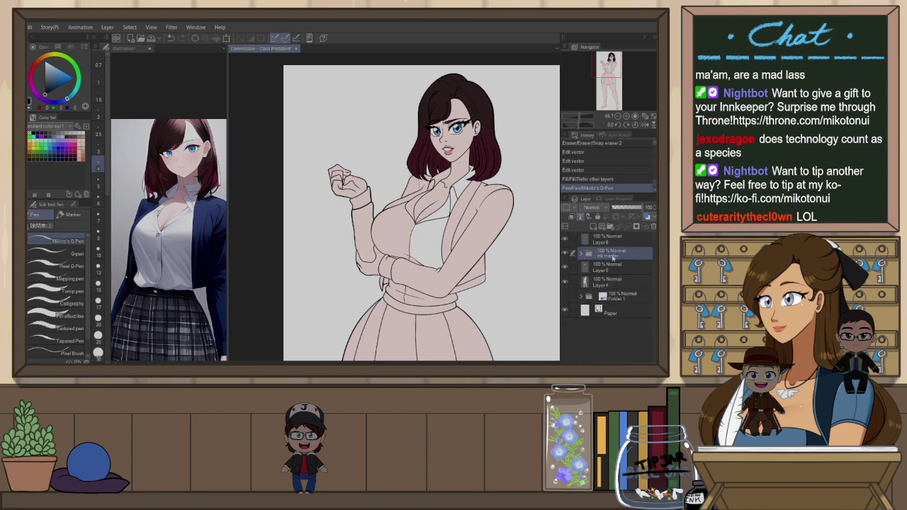
left_click(617, 266)
key("g")
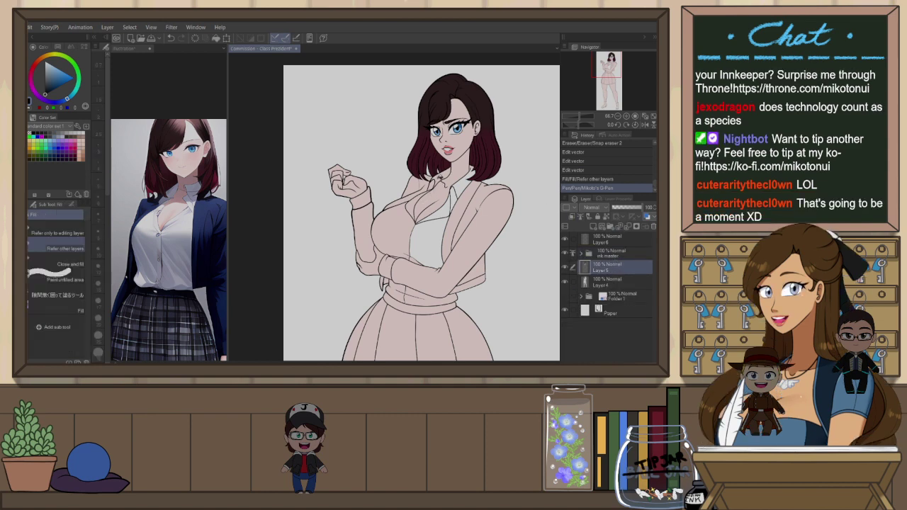
key("x")
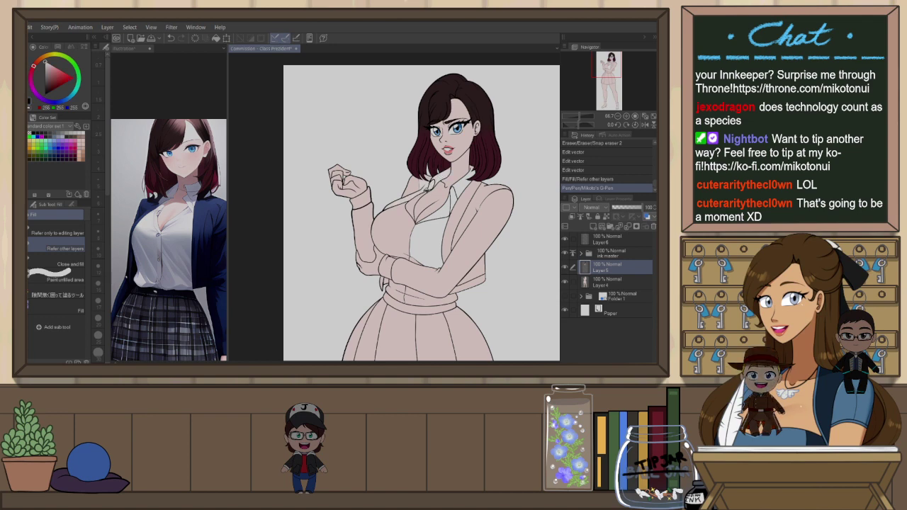
scroll(430, 185, "up", 3)
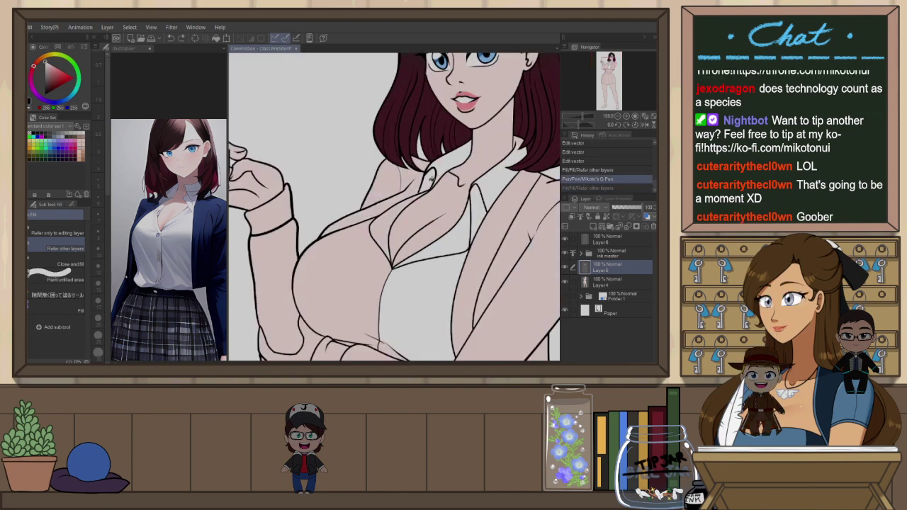
left_click(432, 179)
left_click_drag(389, 220, 371, 252)
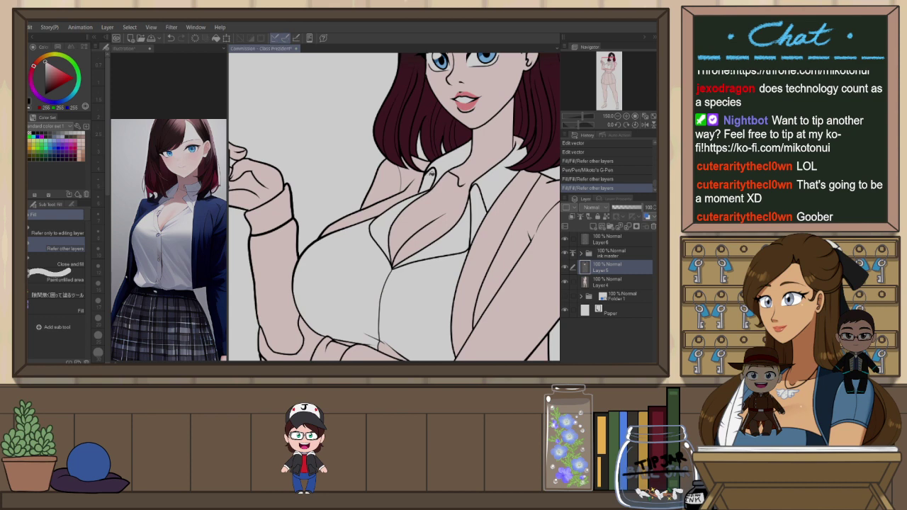
Undo the stray G-Pen stroke and fill the small gap at the collar knot white with the enclose-and-fill pen
scroll(425, 177, "up", 1)
key("p")
left_click_drag(434, 207, 399, 231)
key("ctrl+z")
left_click(42, 226)
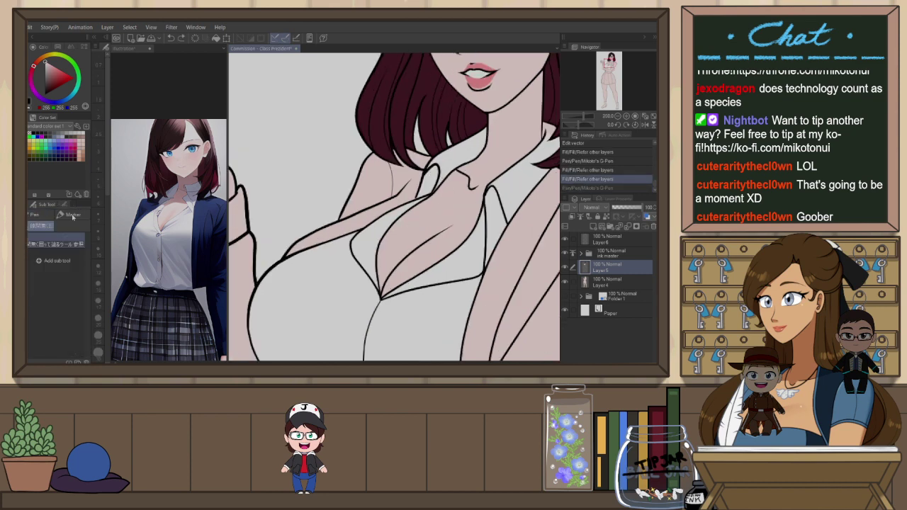
left_click_drag(444, 173, 434, 177)
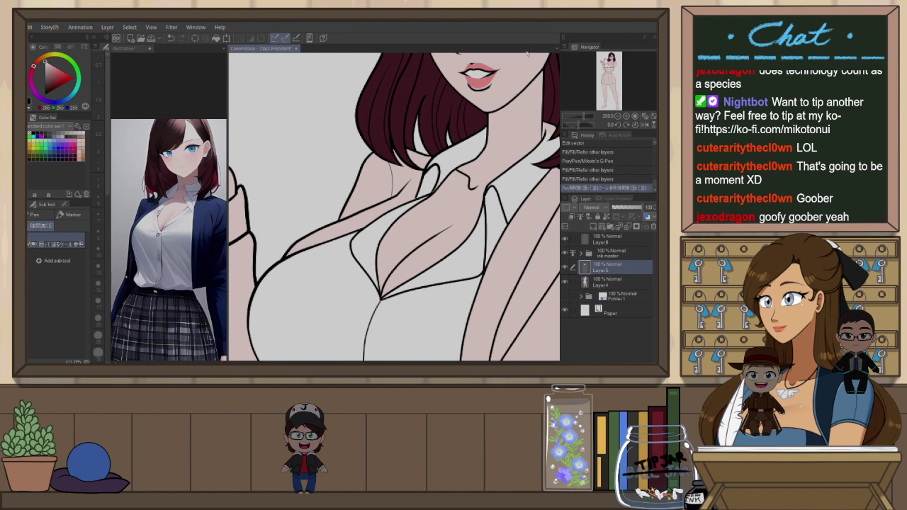
Enclose and fill the leftover shirt areas around the crossed arm and above the waistband with white on Layer 5
scroll(467, 106, "down", 2)
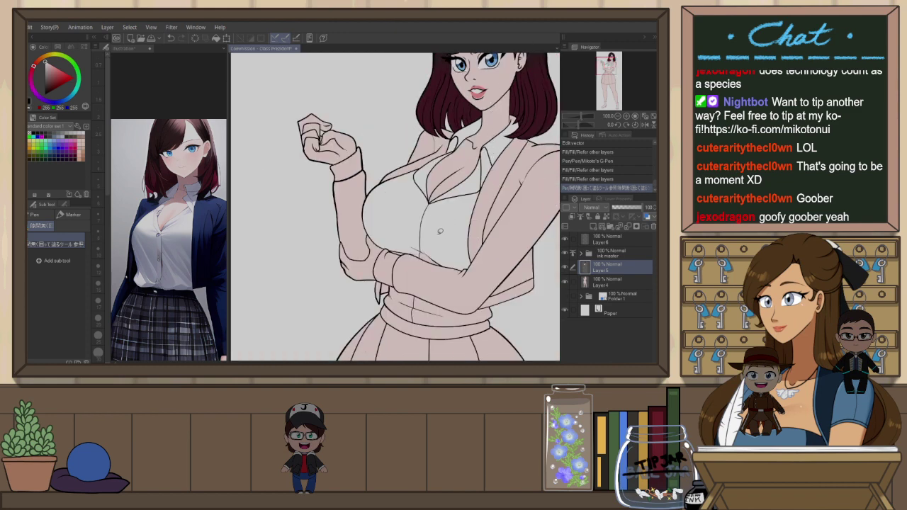
left_click_drag(465, 273, 471, 267)
left_click_drag(424, 248, 389, 242)
mouse_move(403, 273)
left_mouse_down()
mouse_move(390, 205)
mouse_move(369, 230)
mouse_move(435, 260)
mouse_move(485, 241)
left_mouse_up()
scroll(485, 241, "down", 5)
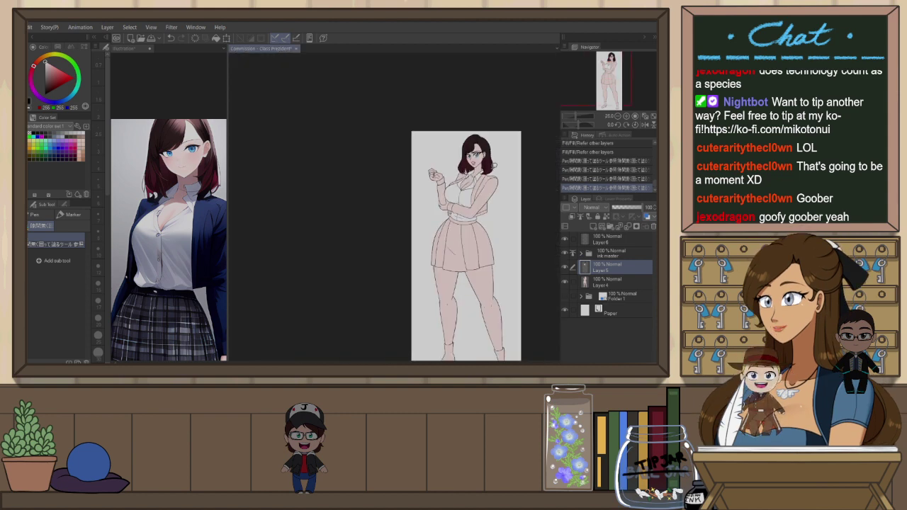
scroll(494, 166, "up", 2)
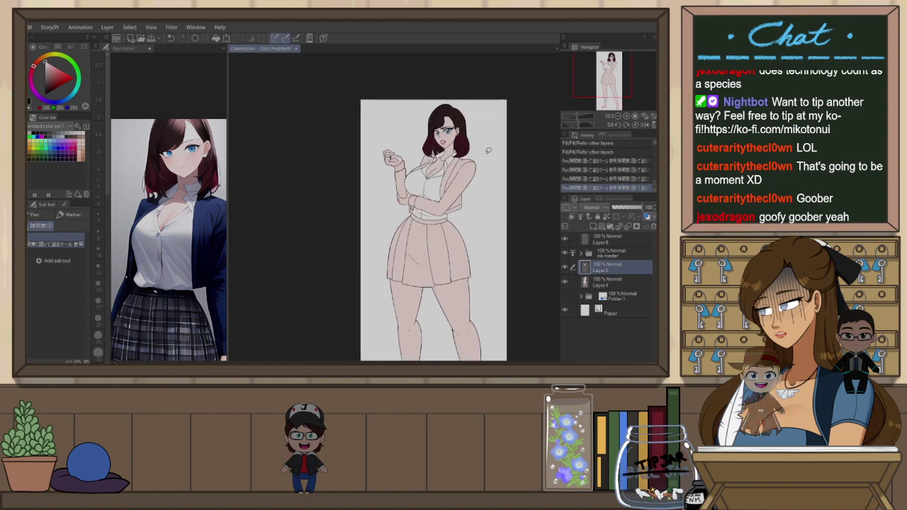
Sample the navy of the reference illustration's cardigan and fill the commission's cardigan body and crossed sleeve with it on Layer 5
left_click(127, 48)
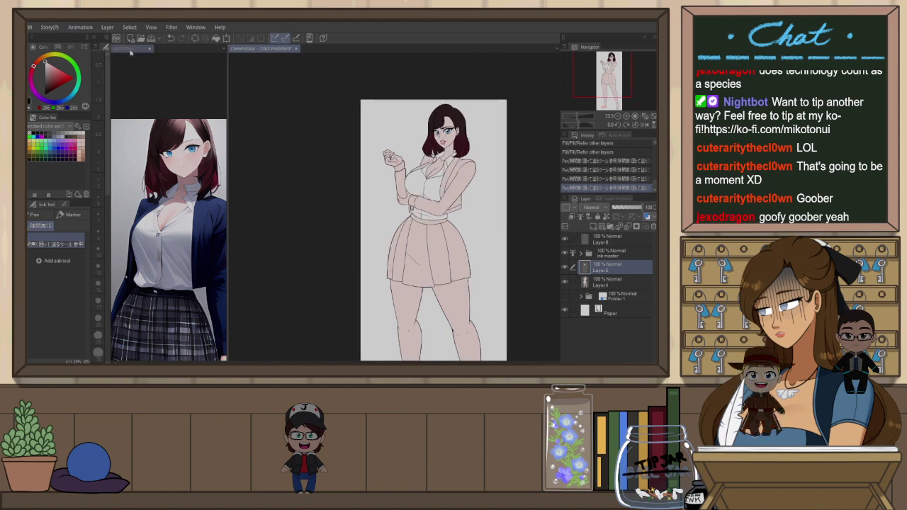
scroll(194, 103, "down", 3)
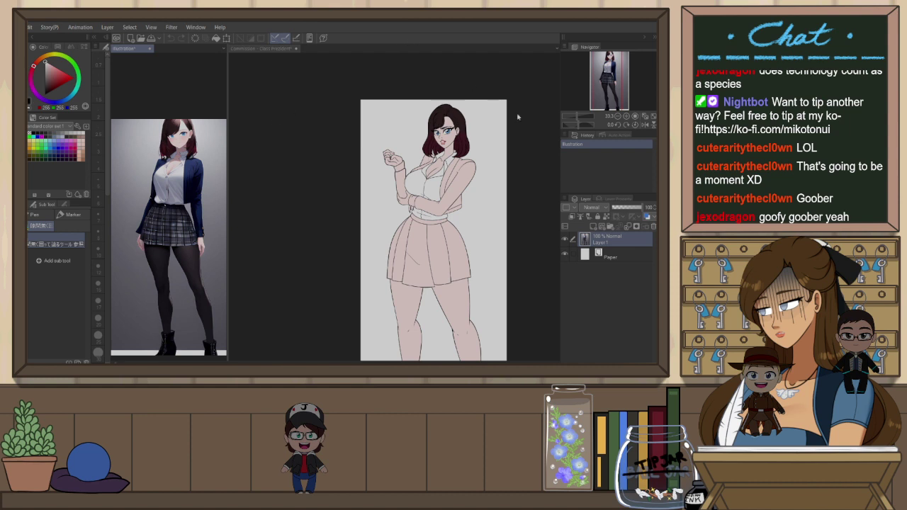
key("p")
left_click(195, 162, "alt")
left_click(192, 159, "alt")
left_click(263, 48)
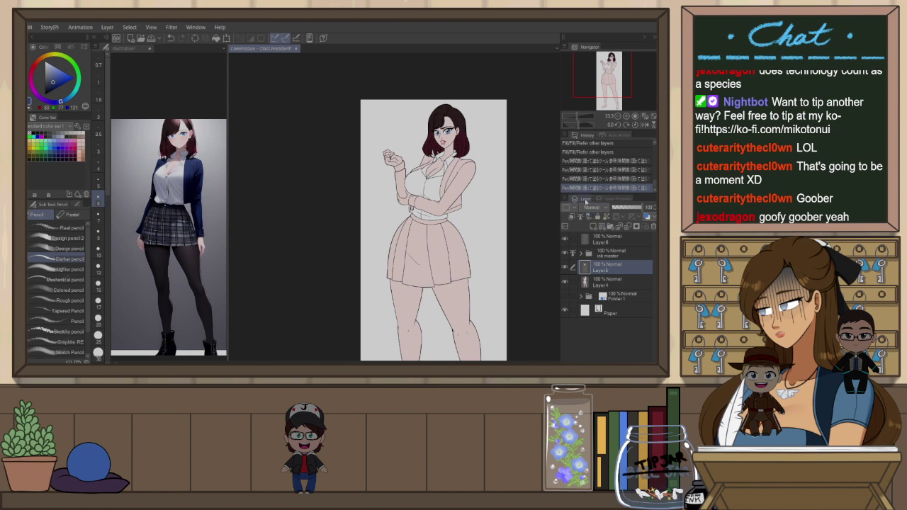
key("g")
left_click(454, 179)
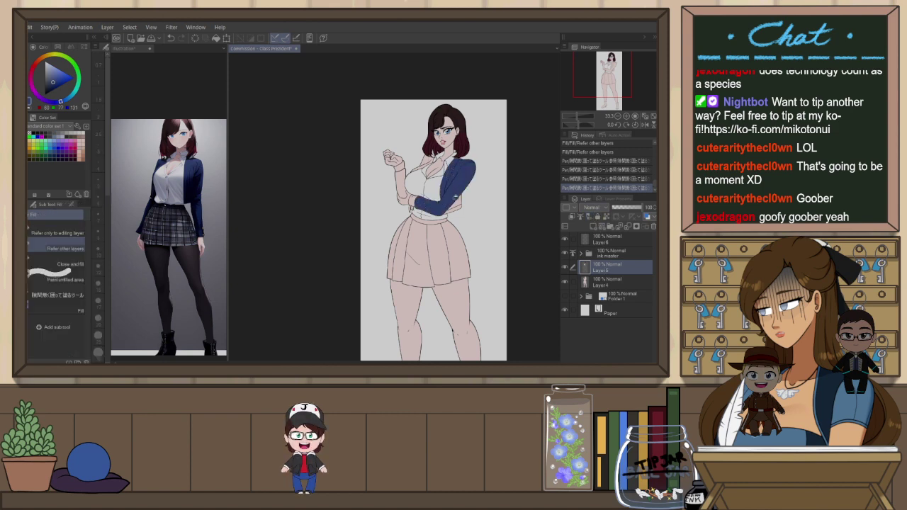
left_click(455, 205)
left_click(412, 202)
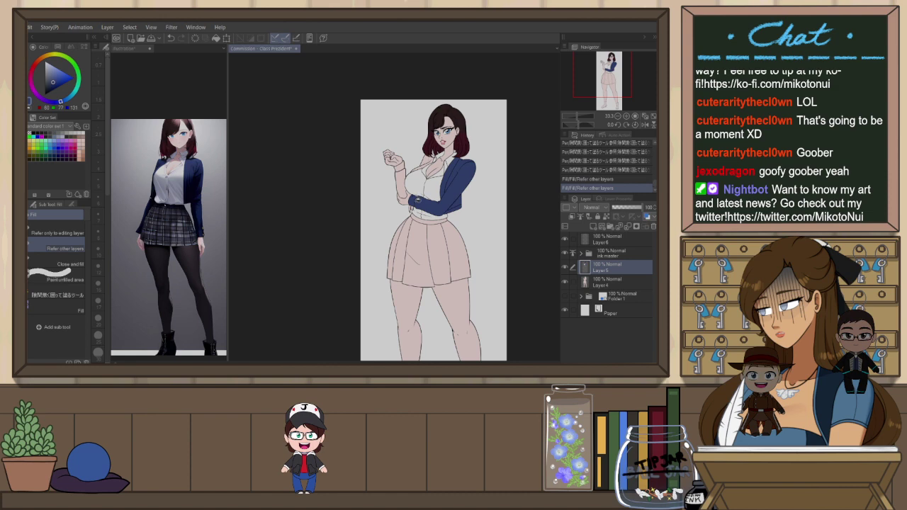
left_click(413, 207)
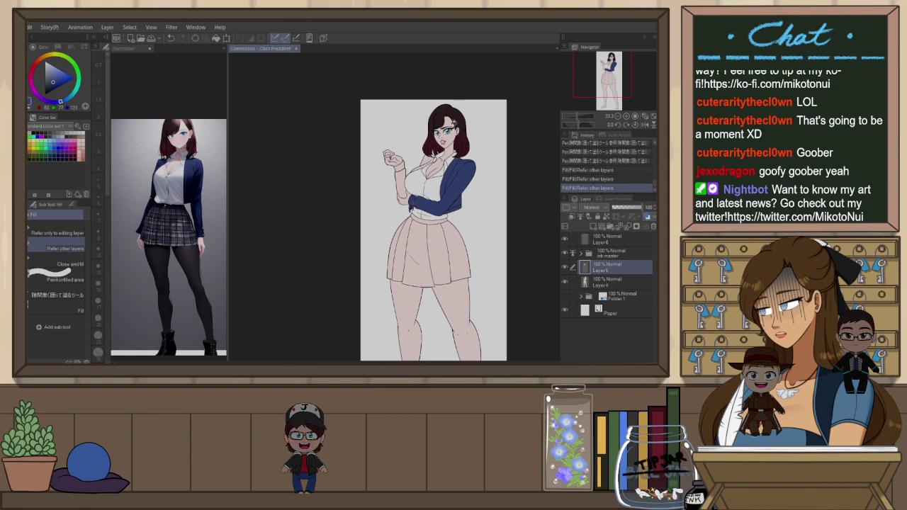
Fill the cardigan's far shoulder beside the collar with navy, covering the gaps under the hair with the enclose-and-fill pen
scroll(427, 163, "up", 2)
left_click(426, 159)
left_click(440, 149)
scroll(442, 147, "up", 3)
key("p")
left_click_drag(414, 139, 404, 146)
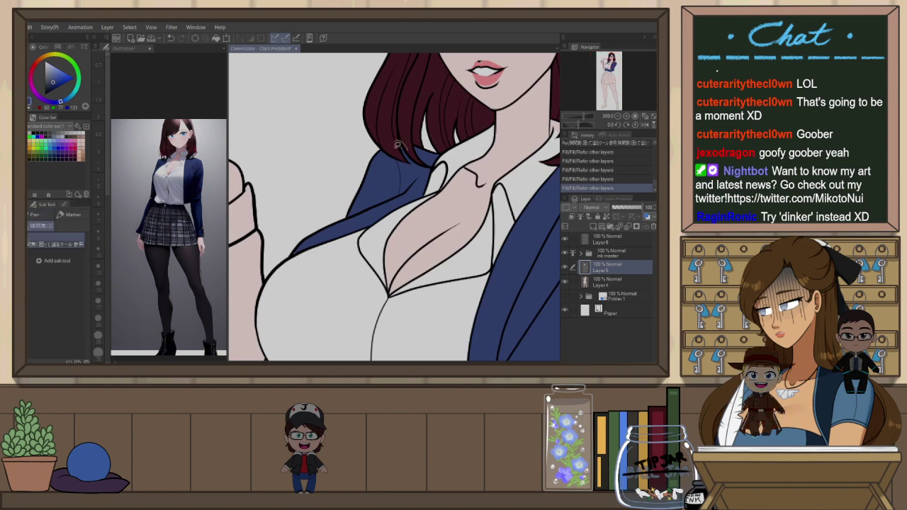
key("ctrl+z")
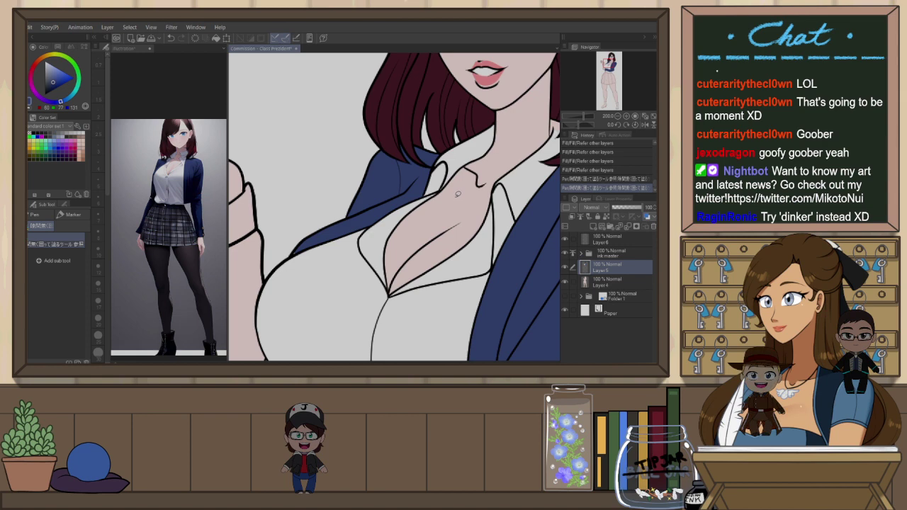
scroll(525, 165, "down", 4)
scroll(515, 221, "up", 1)
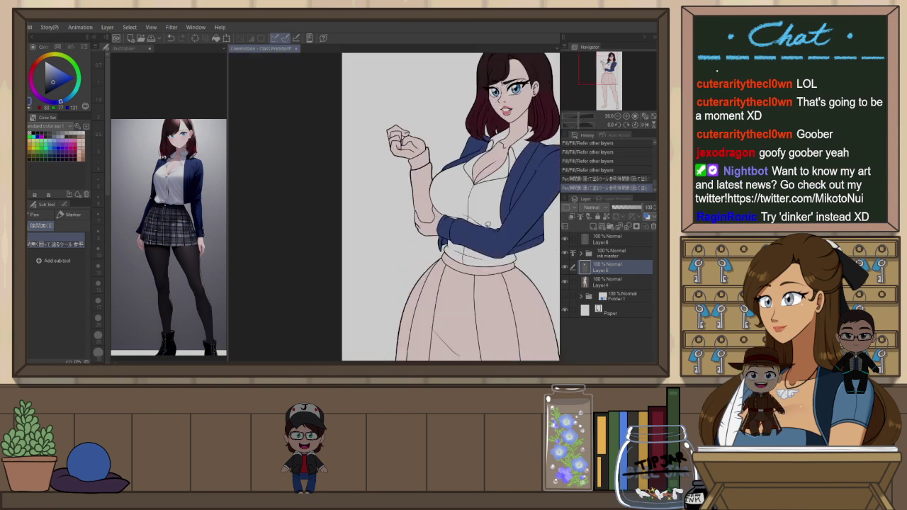
Fill the raised forearm's sleeve navy and enclose-and-fill the leftover cardigan gaps around the crossed arm and its cuff
key("space")
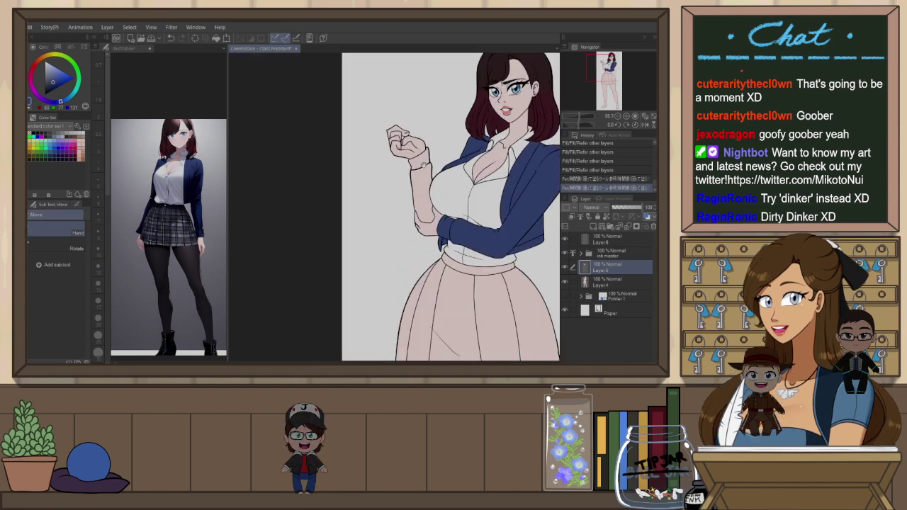
key("g")
left_click(419, 159)
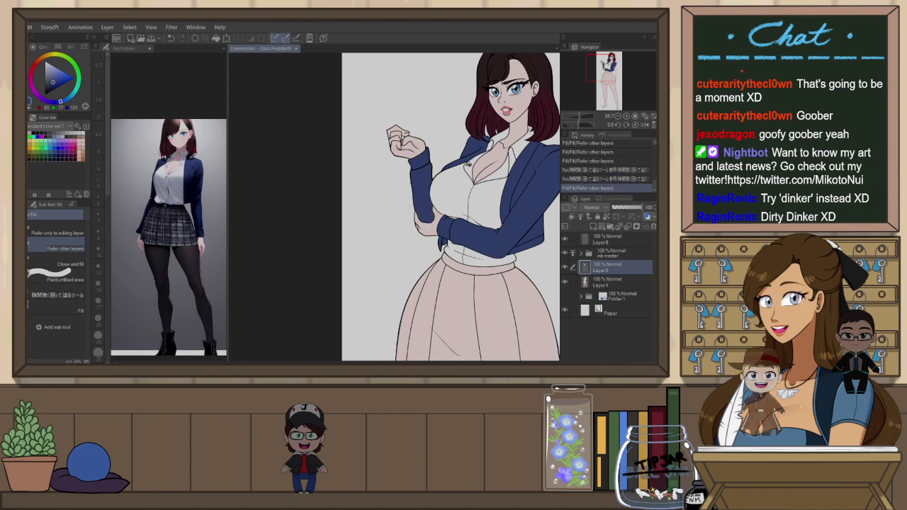
scroll(462, 231, "up", 1)
key("p")
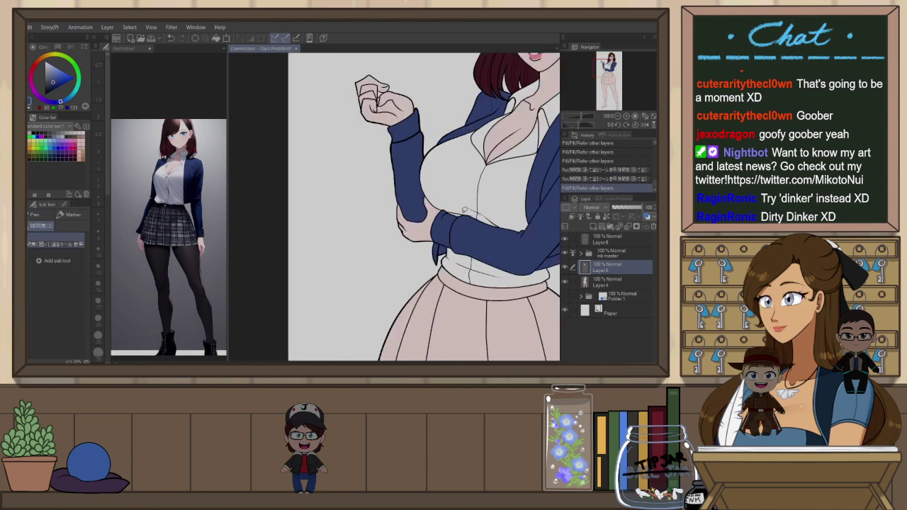
scroll(468, 194, "down", 5)
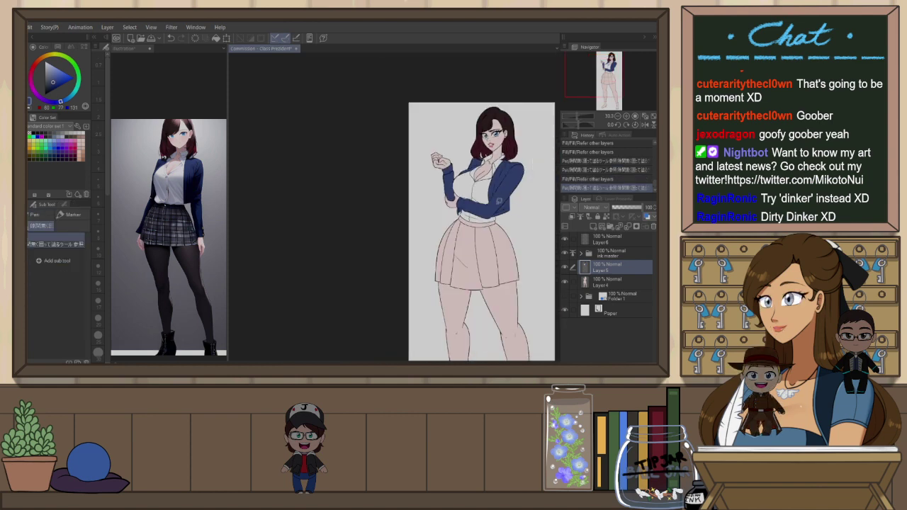
scroll(408, 184, "up", 6)
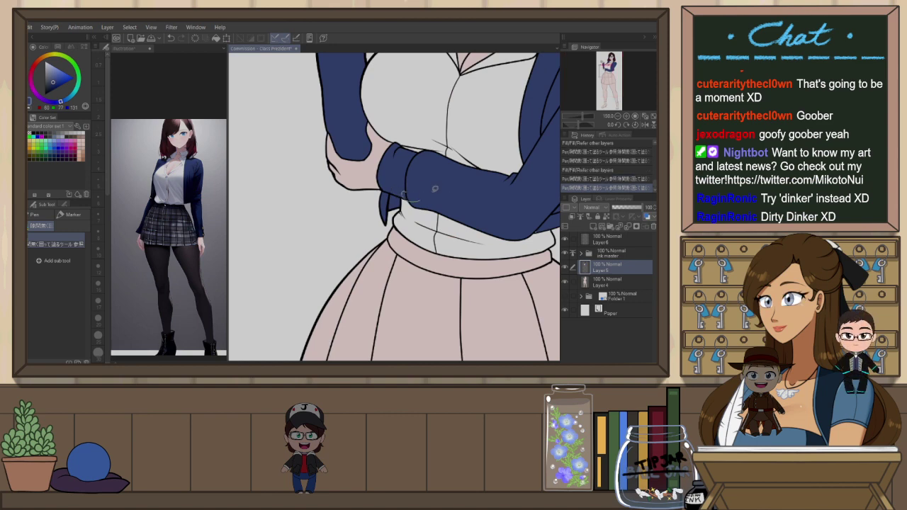
scroll(411, 188, "down", 5)
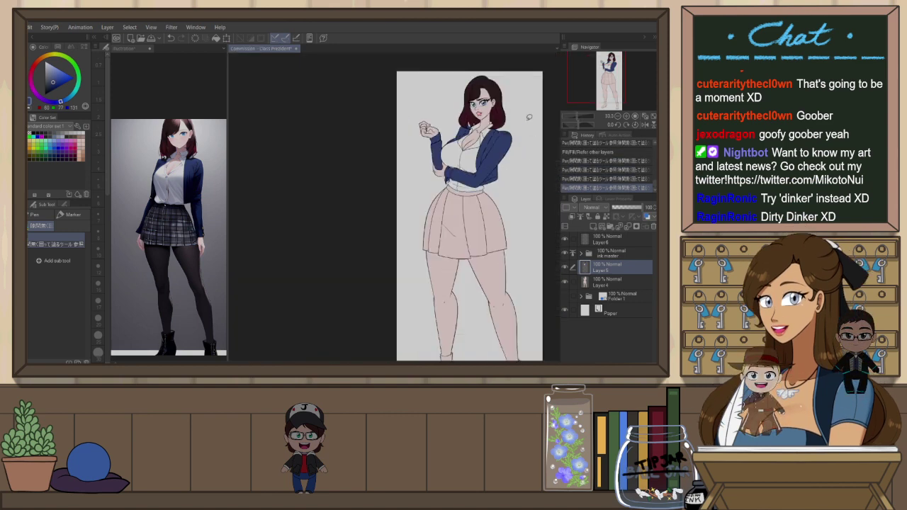
Sample a greyish blue from the reference illustration's plaid skirt and fill the commission's skirt pleats with it on Layer 5
left_click(126, 48)
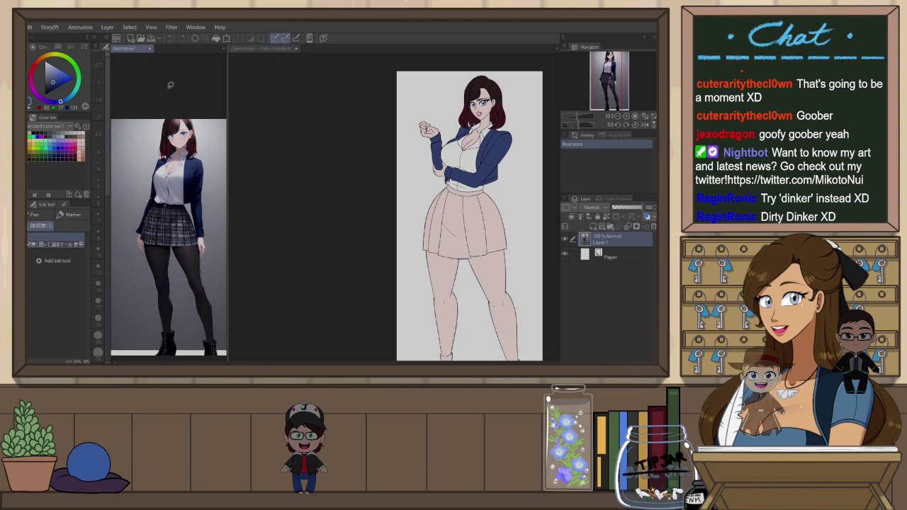
key("p")
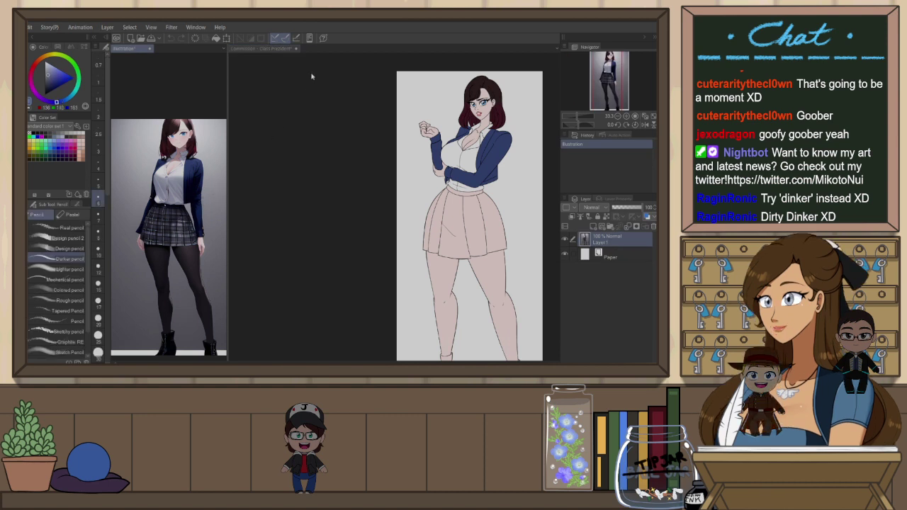
left_click(280, 48)
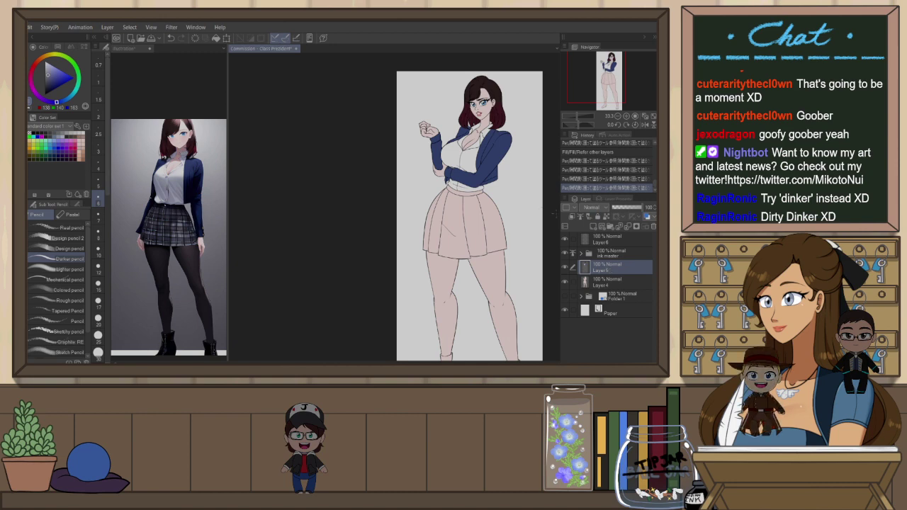
key("g")
mouse_move(468, 192)
left_mouse_down()
mouse_move(490, 217)
mouse_move(438, 210)
left_mouse_up()
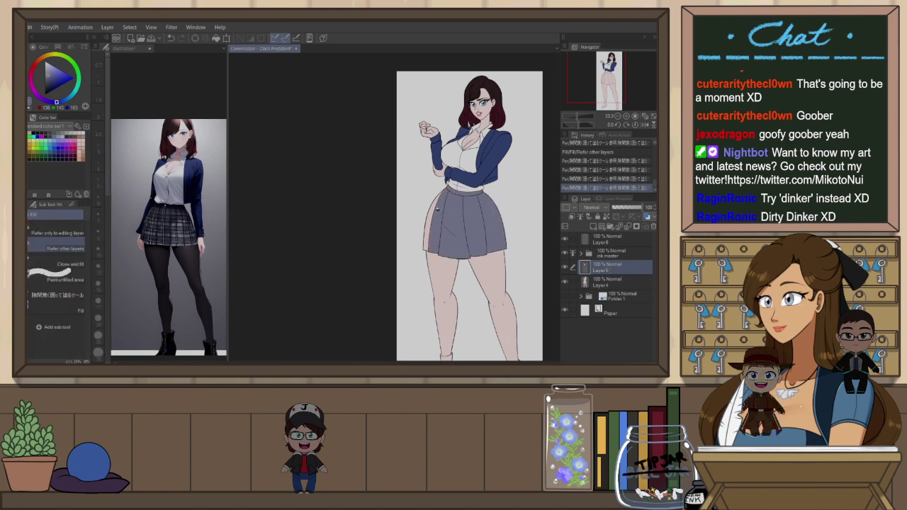
Fill both ankle boots with near-black on Layer 5, covering the leftover gaps with the enclose-and-fill pen
left_click_drag(512, 279, 468, 213)
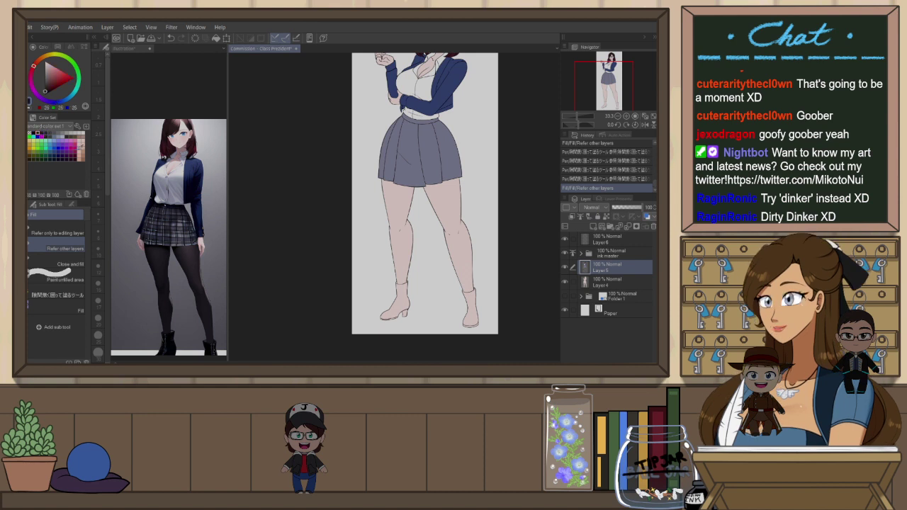
left_click(408, 298)
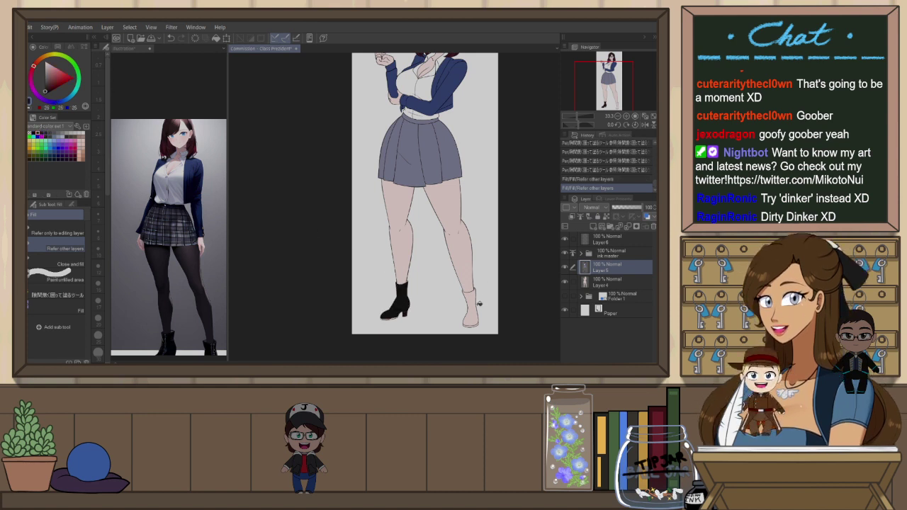
key("p")
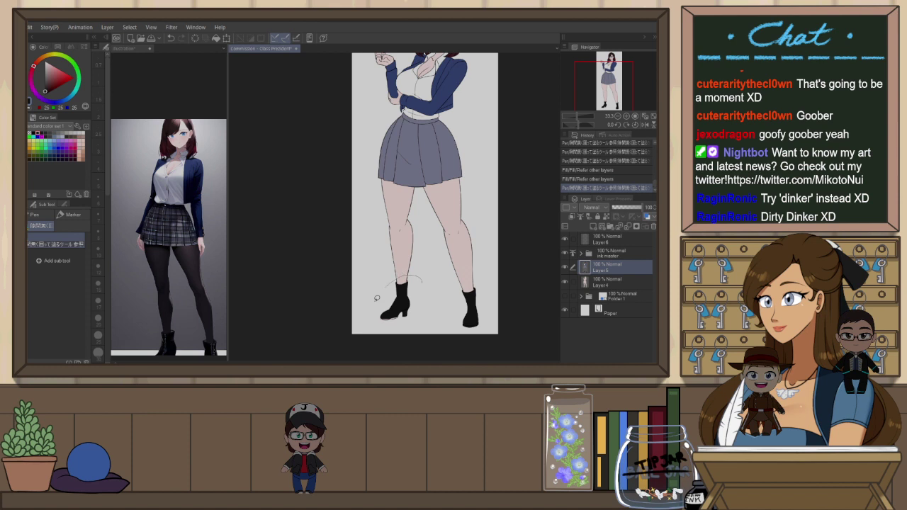
Sample the dark tights colour from the reference illustration and fill both legs with it on Layer 5
left_click(134, 48)
key("p")
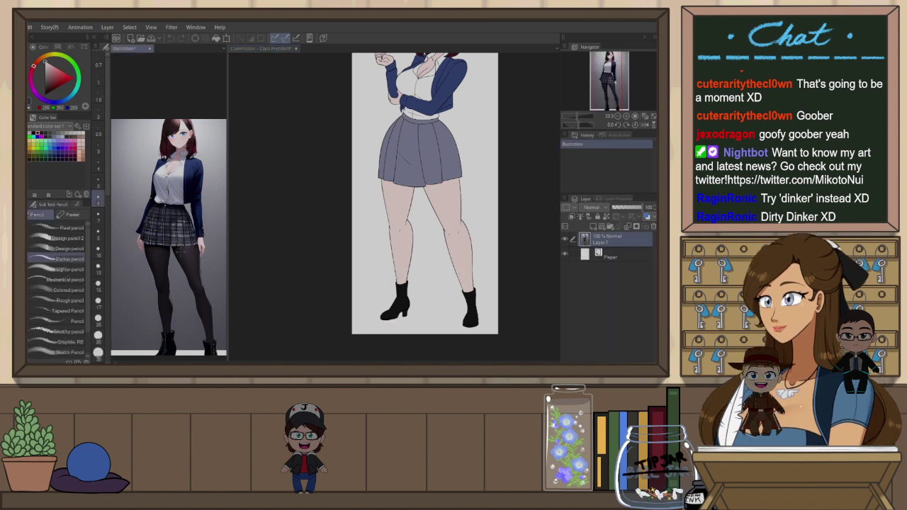
left_click(321, 66)
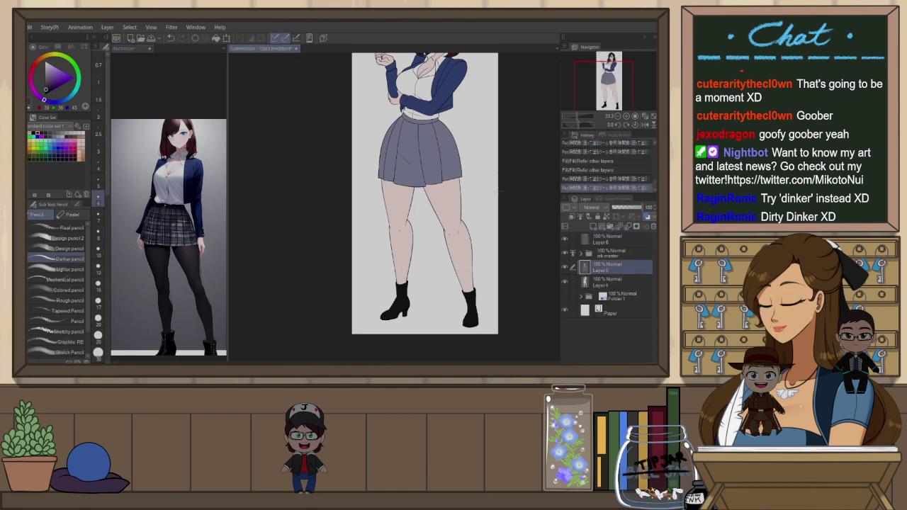
key("g")
left_click(452, 200)
left_click(408, 203)
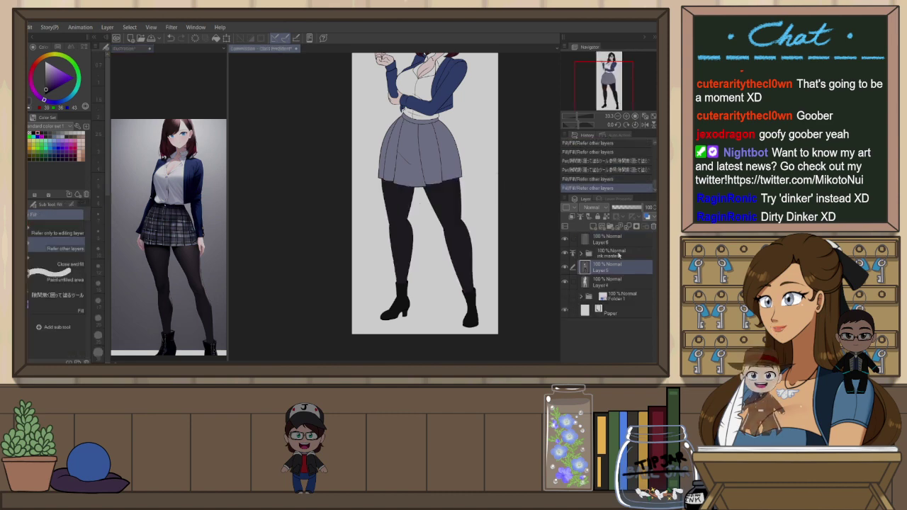
Auto-select both legs using the referred layers, shade the tights on Layer 5 with the Soft airbrush in a tone sampled from the reference, and deselect
left_click(618, 253)
key("e")
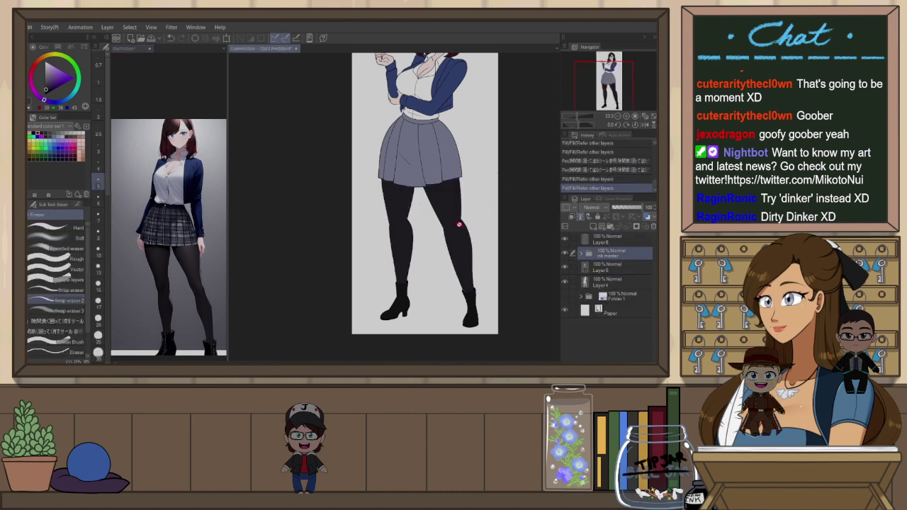
key("w")
left_click(446, 221)
left_click(394, 214, "shift")
left_click(611, 266)
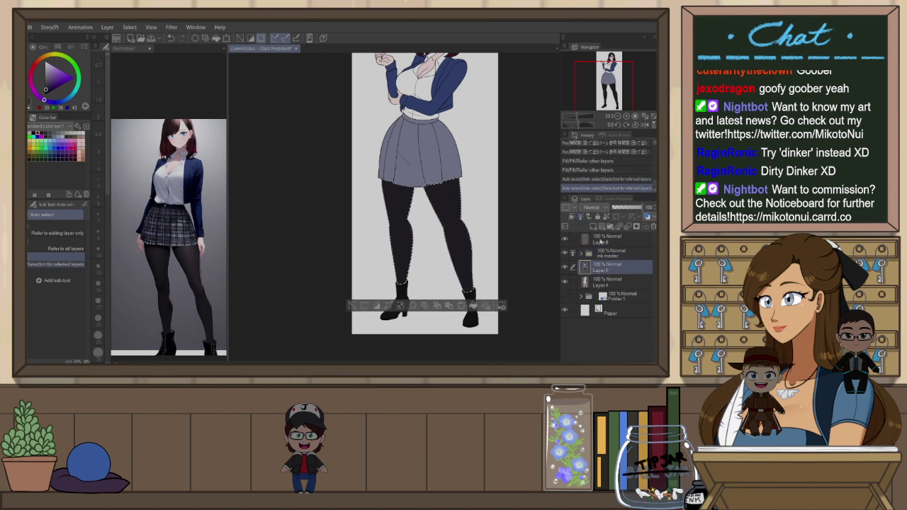
left_click(201, 273, "alt")
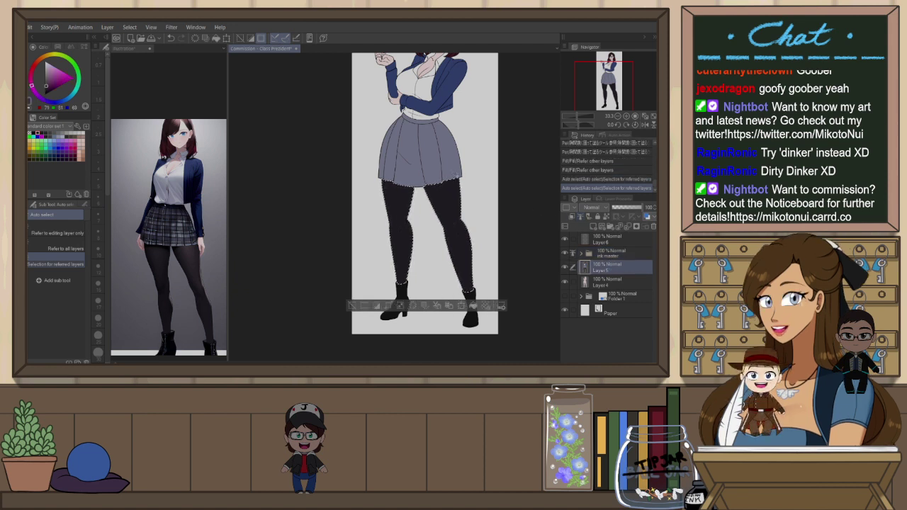
key("b")
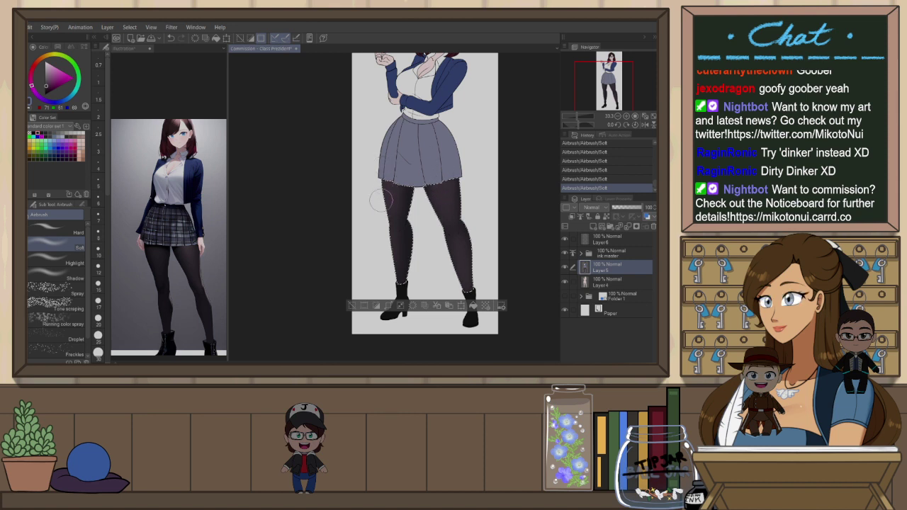
left_click_drag(472, 180, 455, 193)
key("ctrl+d")
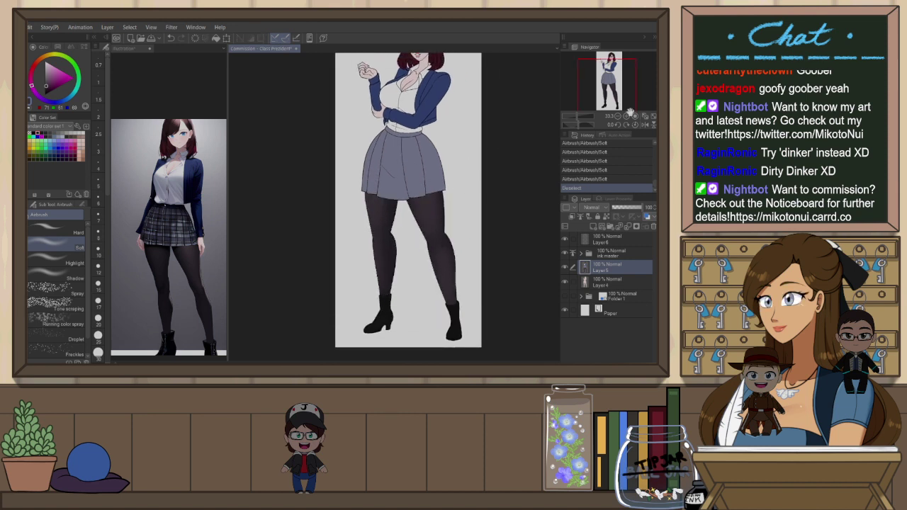
scroll(465, 198, "down", 4)
scroll(448, 92, "up", 3)
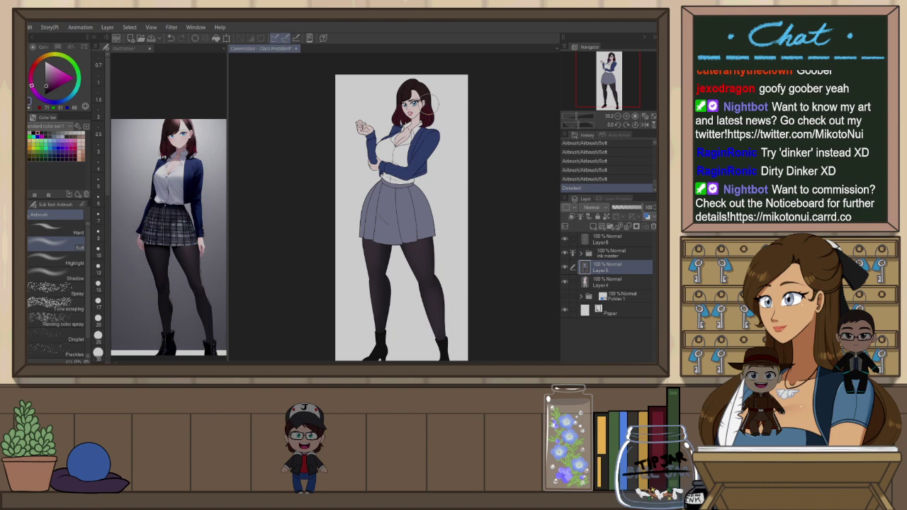
Open the material library and filter the downloaded materials by the Paper texture tag
left_click(654, 36)
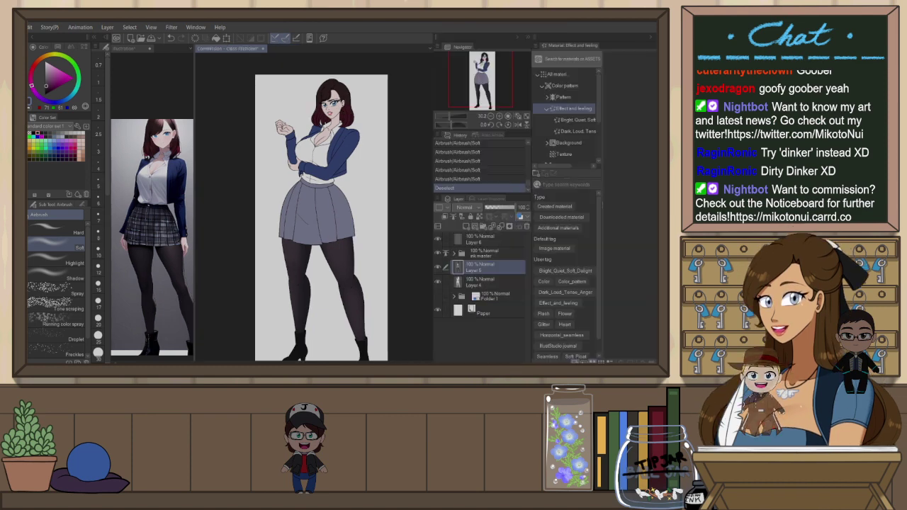
left_click(542, 85)
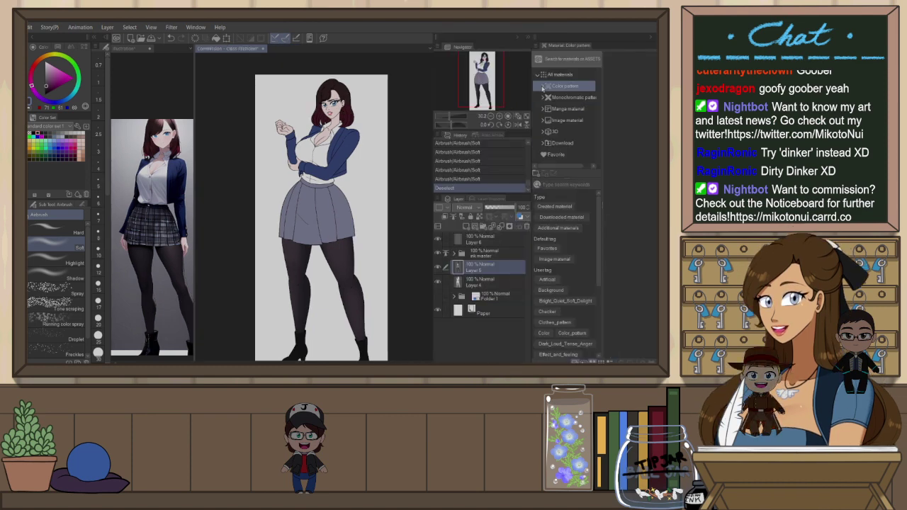
left_click(550, 144)
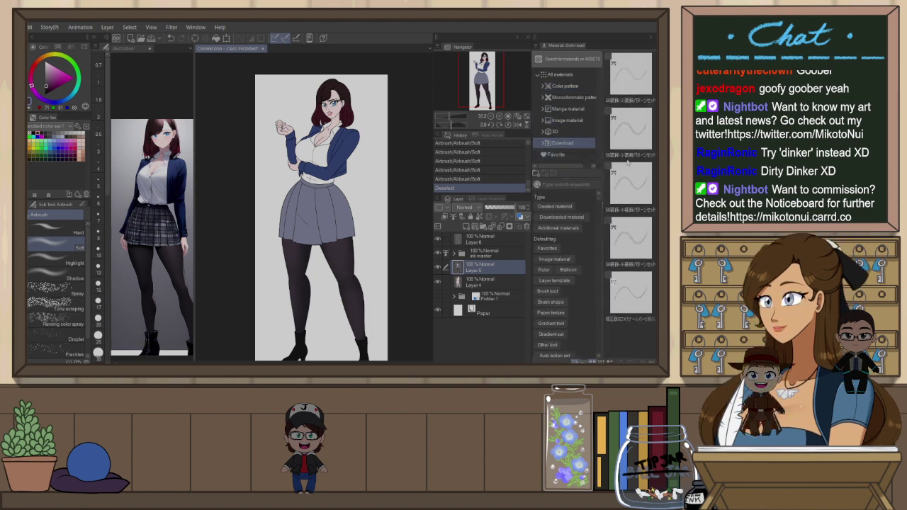
left_click(584, 156)
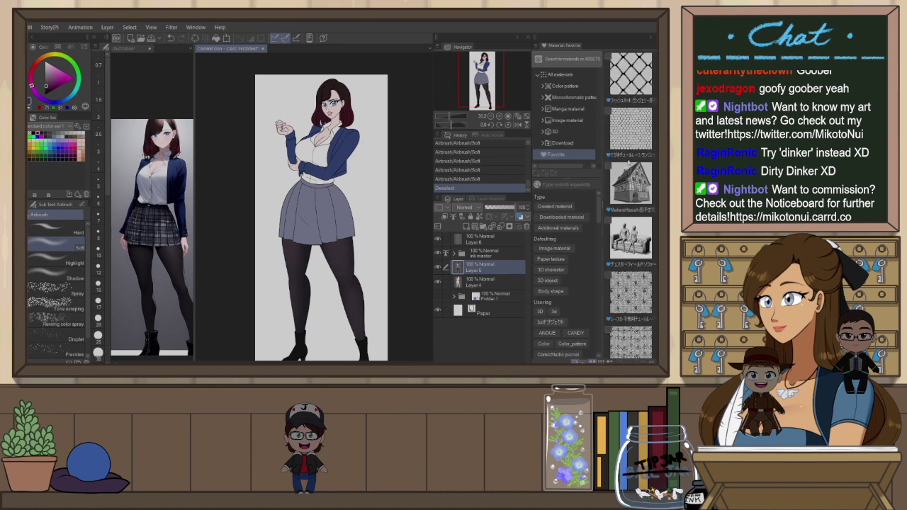
left_click(580, 145)
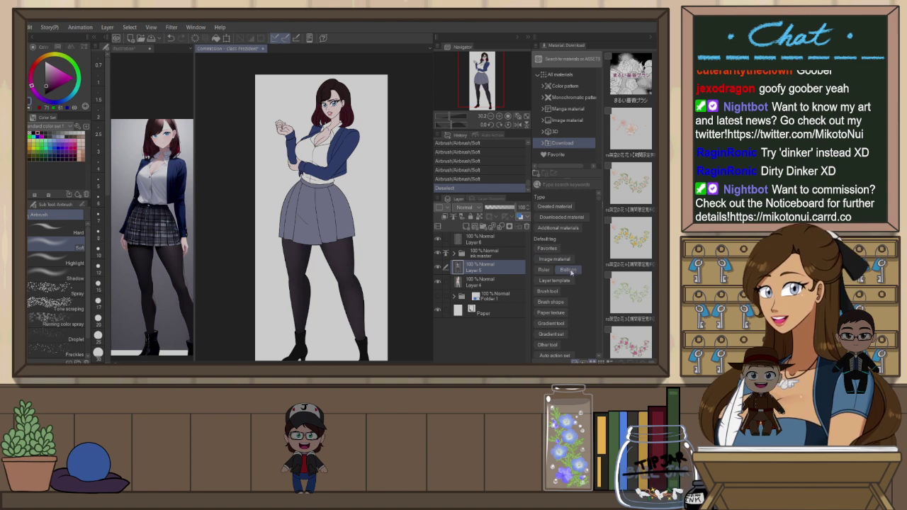
scroll(567, 284, "down", 2)
scroll(564, 301, "down", 5)
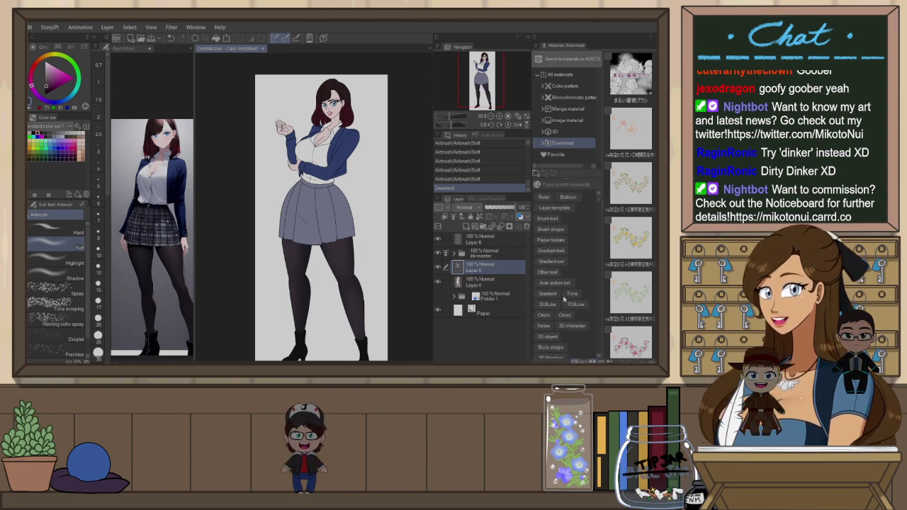
left_click(560, 241)
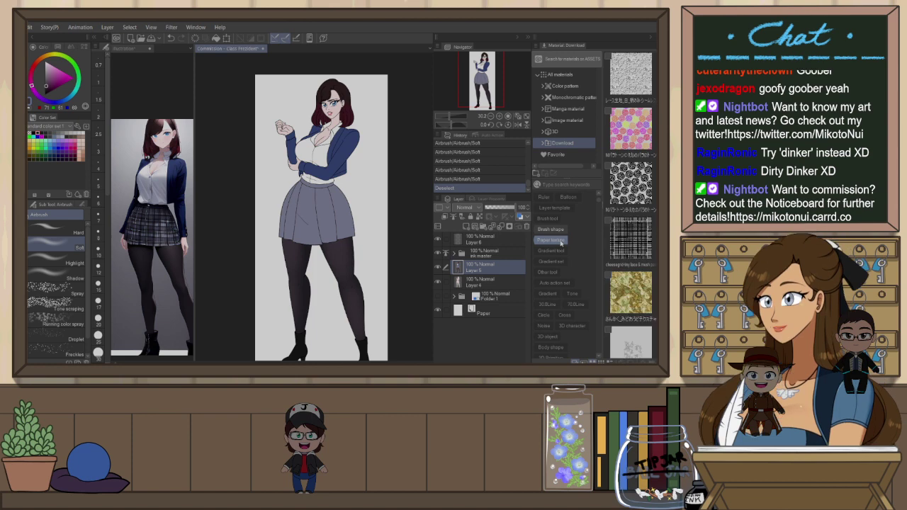
Auto-select the skirt using the referred layers and paste the black, white and red-lined plaid material into it, scaled down to small checks
scroll(631, 213, "down", 1)
scroll(630, 205, "down", 5)
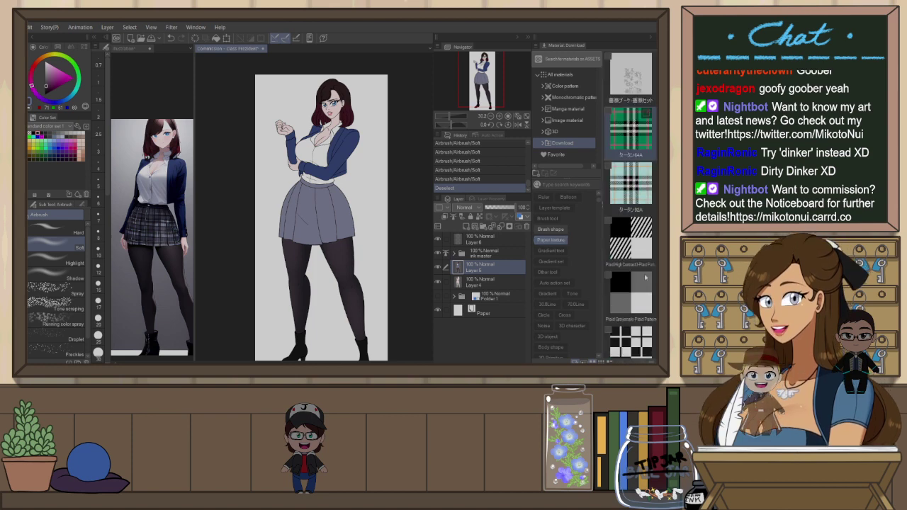
scroll(645, 277, "down", 2)
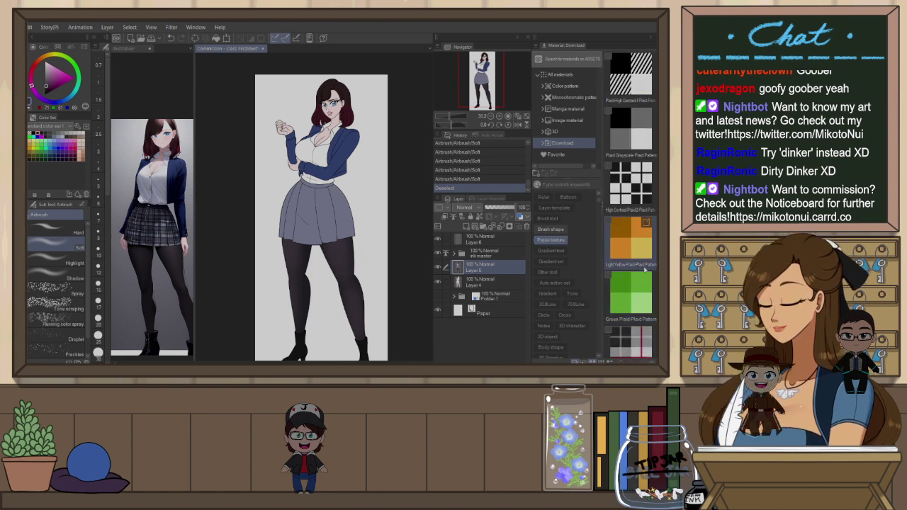
scroll(645, 266, "down", 4)
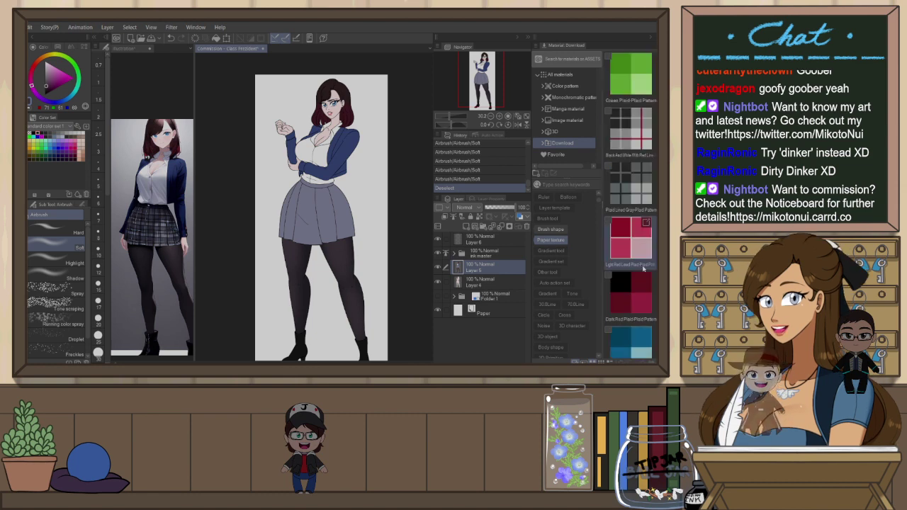
scroll(638, 213, "down", 2)
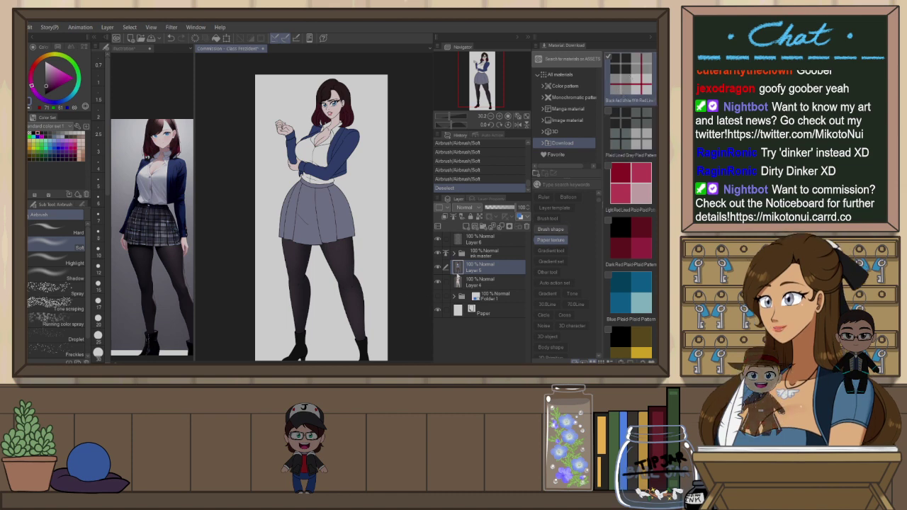
key("w")
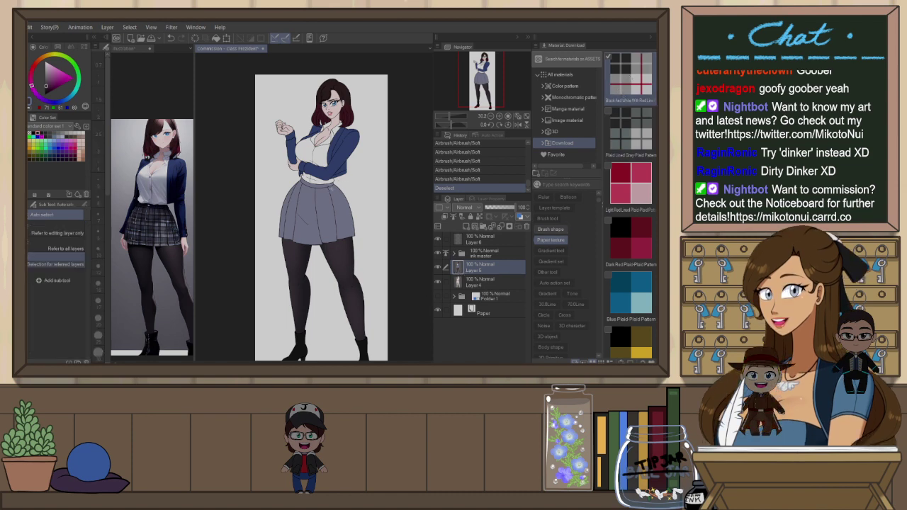
left_click(320, 210)
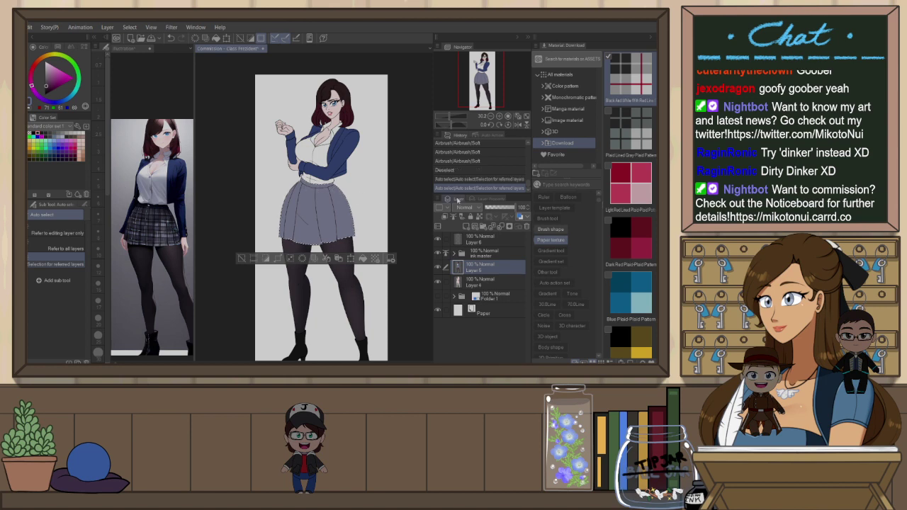
left_click(638, 134)
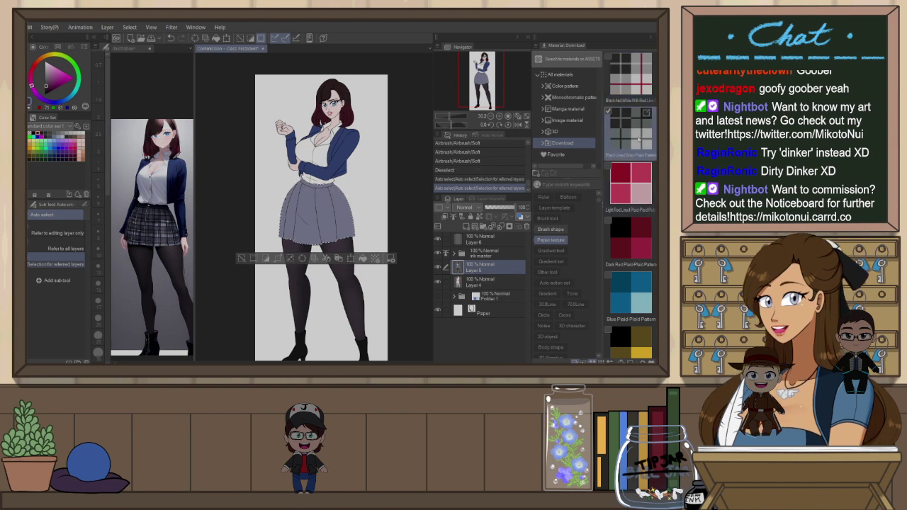
left_click(635, 79)
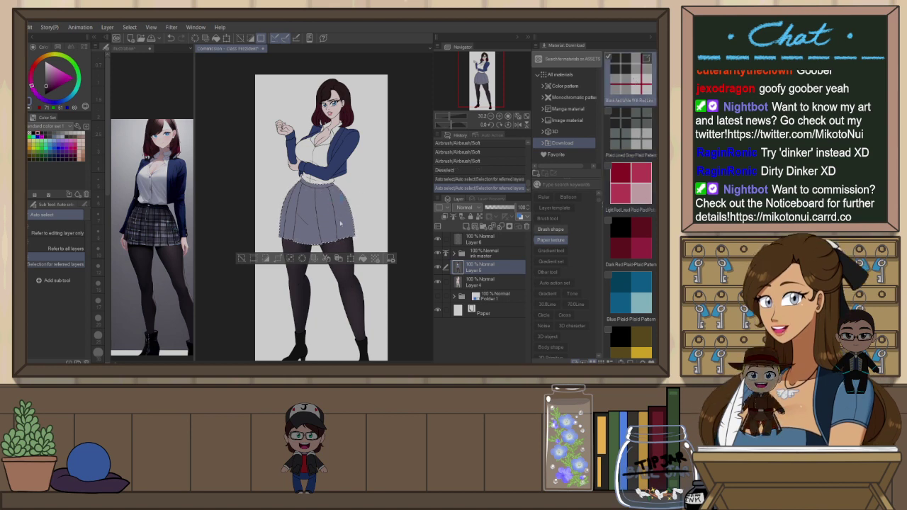
left_click_drag(372, 268, 282, 138)
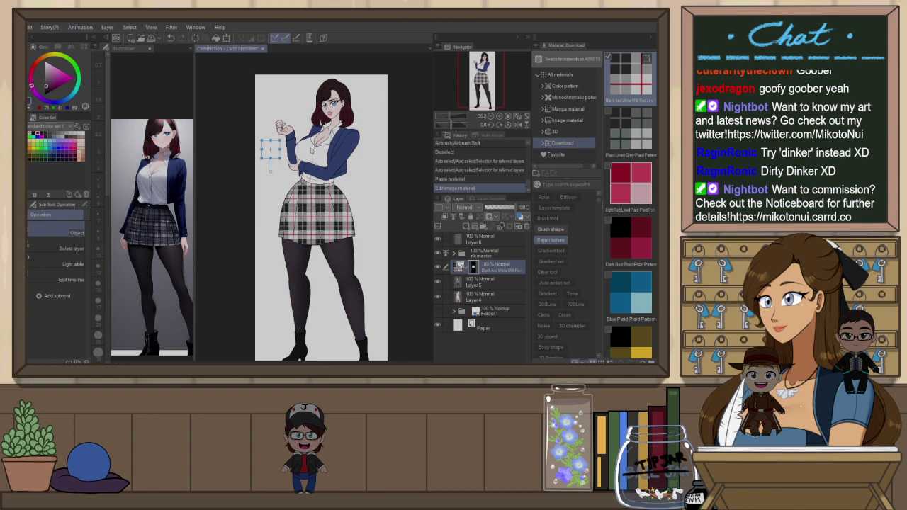
Adjust the pasted plaid tile's size and rotation so that the checks sit at a slight tilt across the skirt
left_click_drag(271, 171, 270, 171)
left_click_drag(282, 140, 291, 170)
scroll(291, 169, "up", 4)
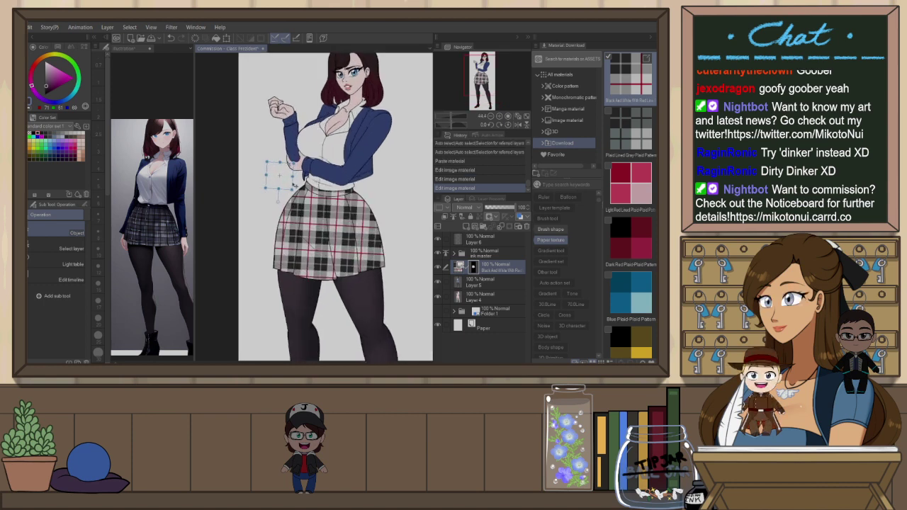
left_click_drag(300, 184, 302, 182)
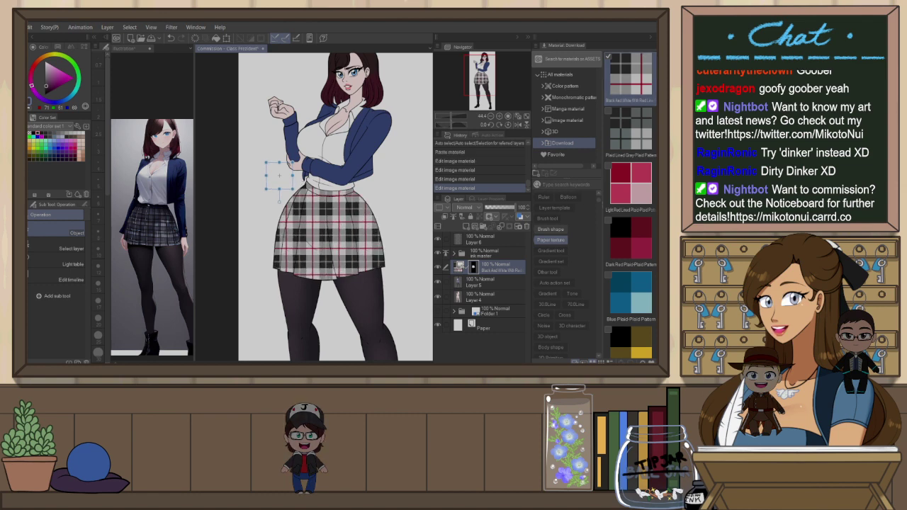
scroll(631, 213, "down", 5)
scroll(645, 231, "down", 2)
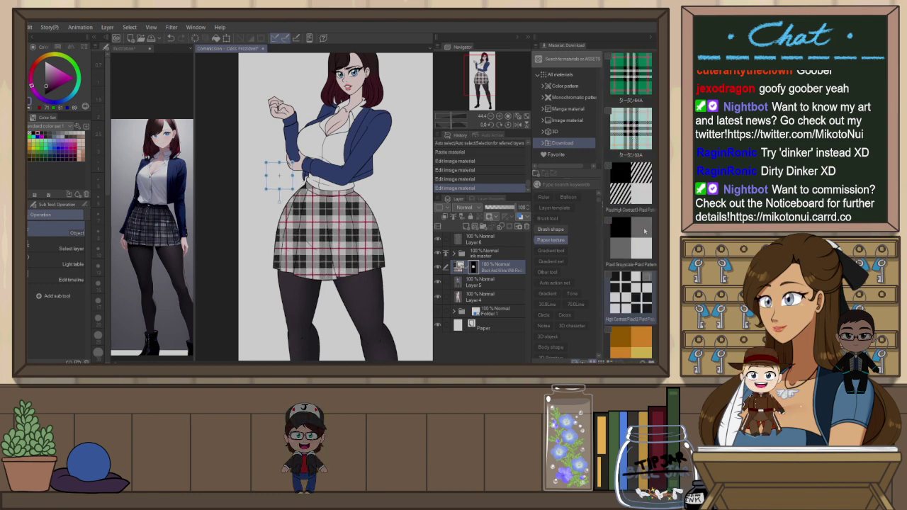
scroll(645, 231, "up", 3)
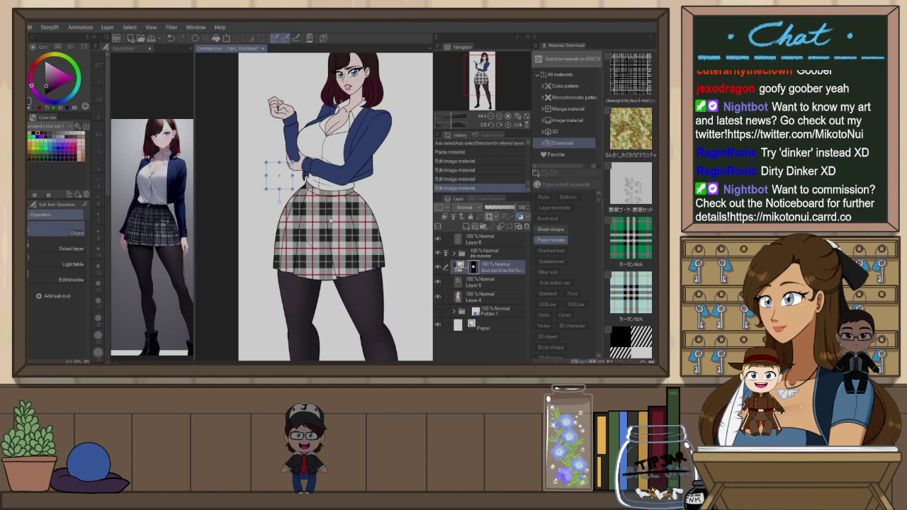
left_click_drag(293, 163, 296, 157)
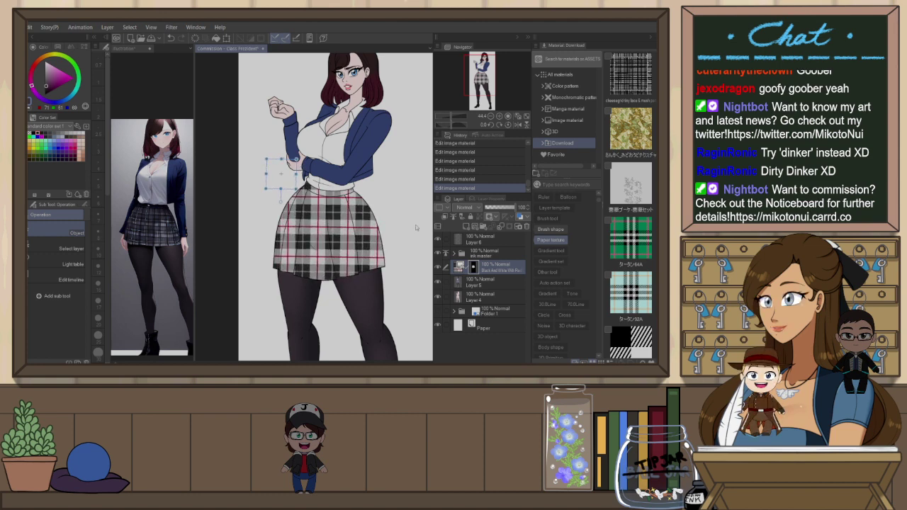
Try several blending modes on the plaid layer, settle on Brightness, and set its opacity to 44%
scroll(468, 208, "down", 3)
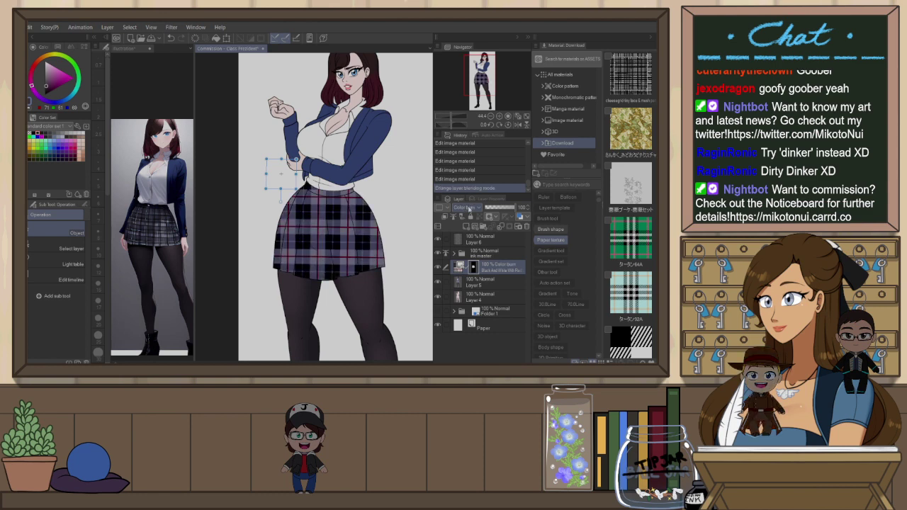
scroll(469, 207, "down", 3)
scroll(468, 207, "down", 2)
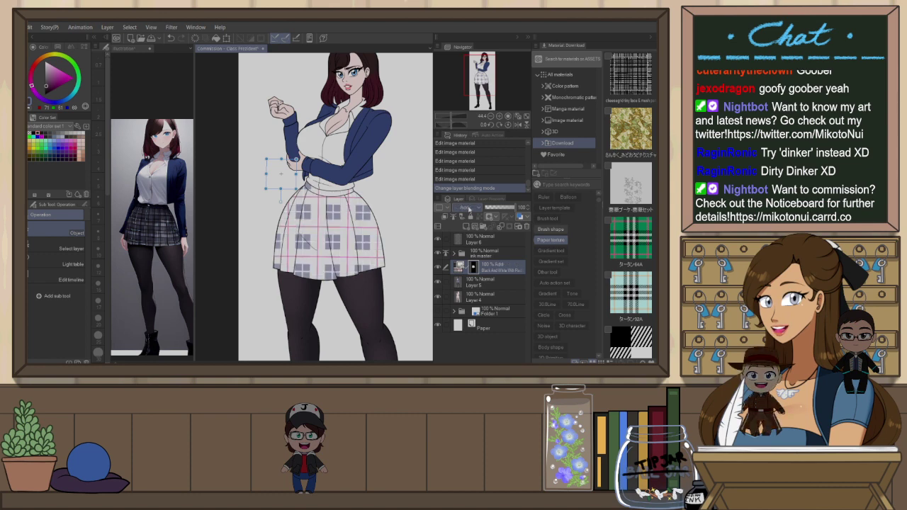
scroll(468, 208, "down", 5)
scroll(469, 207, "down", 5)
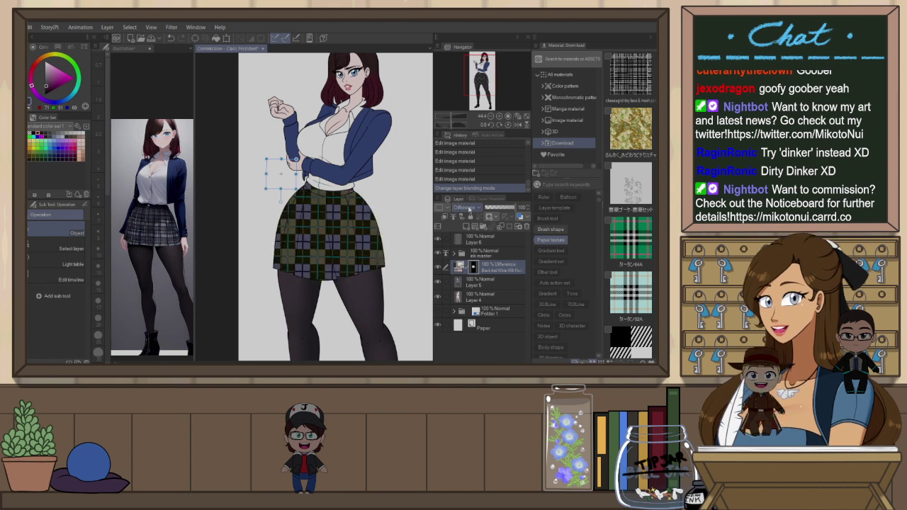
scroll(468, 210, "down", 4)
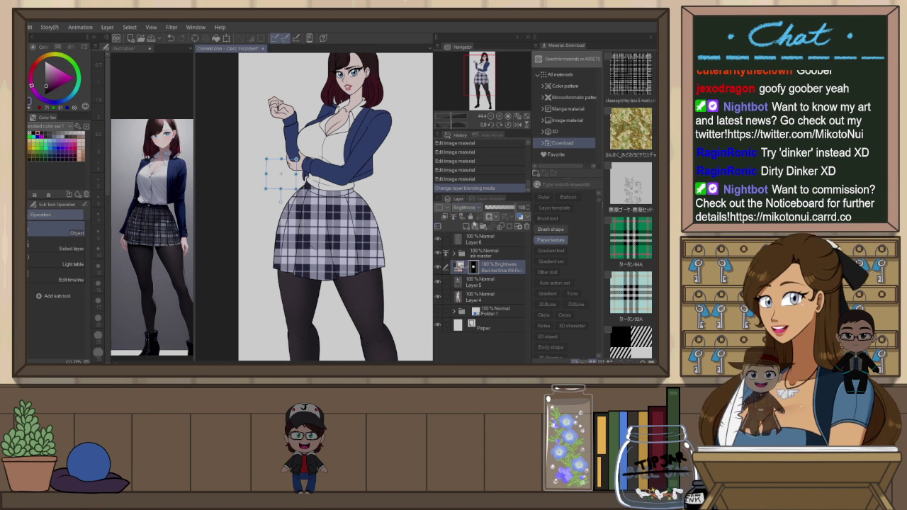
left_click(499, 207)
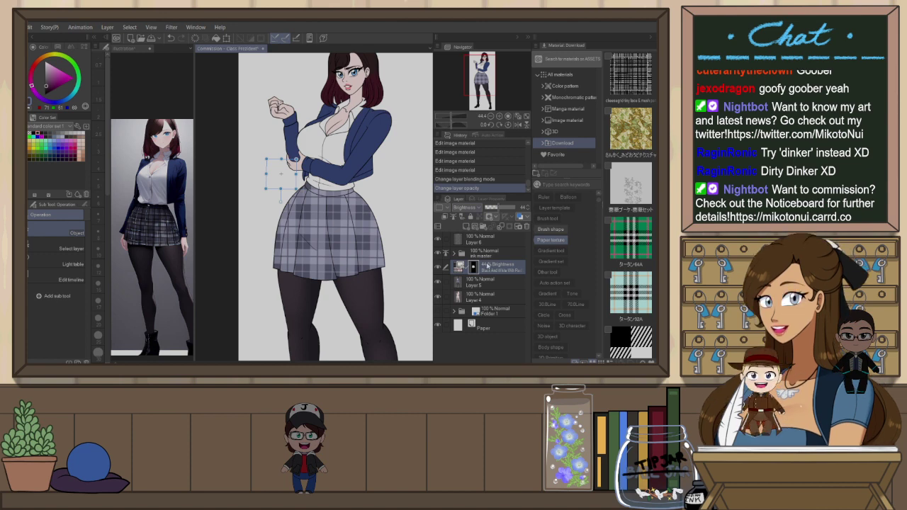
Shrink and tilt the plaid tile, hide the material library, and make a small final shift of the pattern on the skirt
mouse_move(296, 159)
left_mouse_down()
mouse_move(289, 166)
mouse_move(306, 150)
left_mouse_up()
left_click_drag(285, 201, 286, 202)
left_click_drag(305, 150, 296, 177)
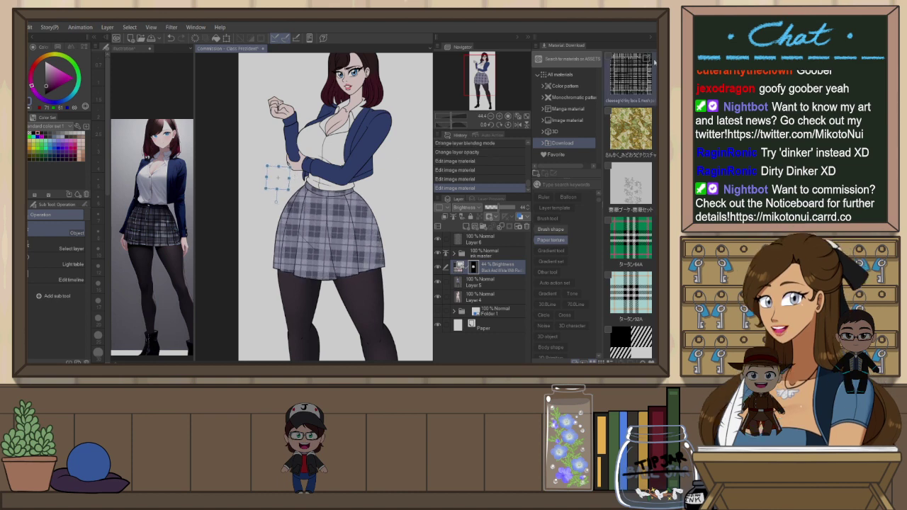
left_click(650, 36)
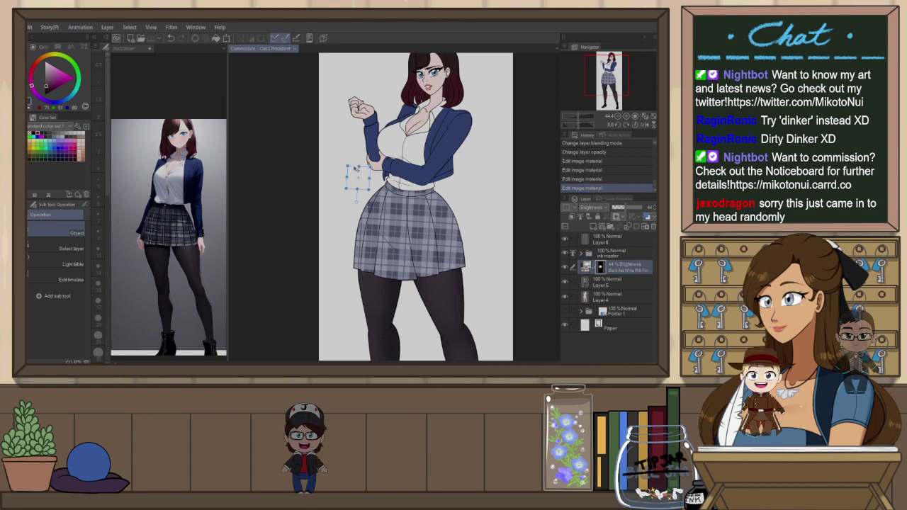
left_click_drag(366, 173, 373, 168)
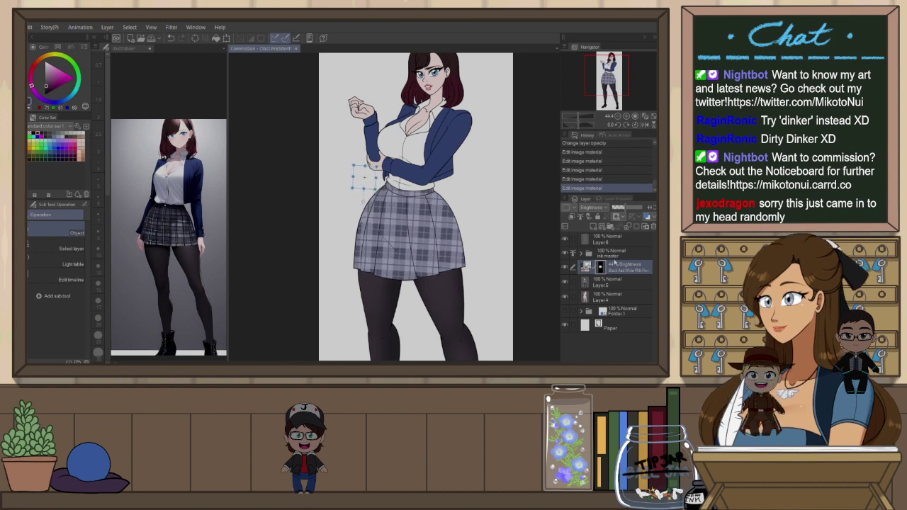
Fit the whole figure in view and dock the commission canvas as a tab alongside the reference illustration's tab
scroll(417, 155, "down", 1)
scroll(417, 166, "up", 4)
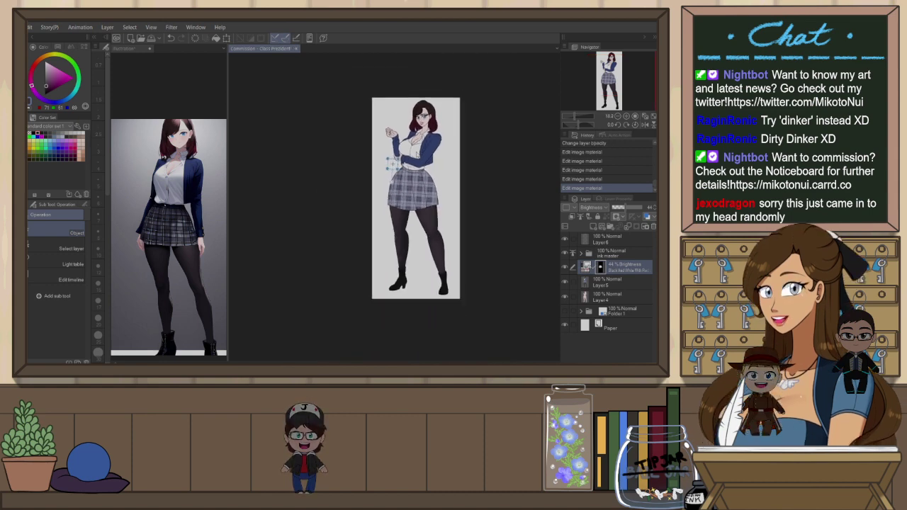
left_click_drag(417, 167, 396, 161)
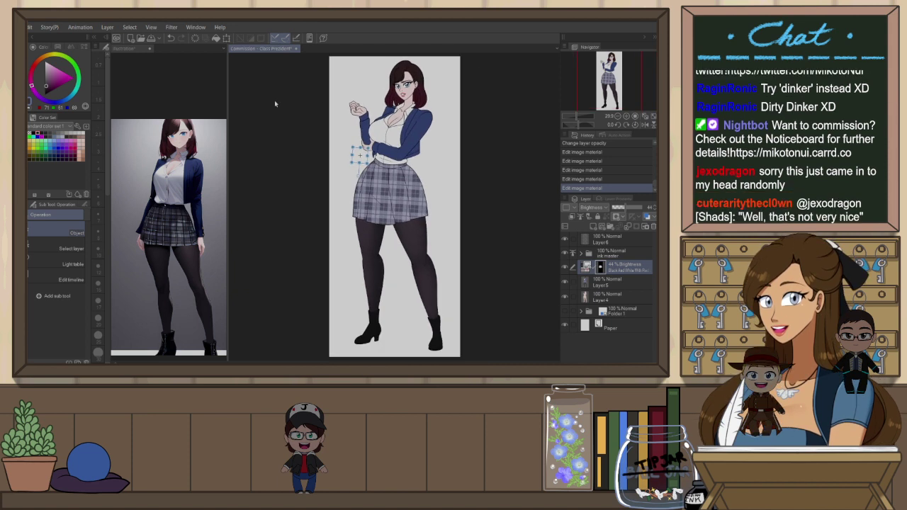
left_click_drag(226, 50, 202, 49)
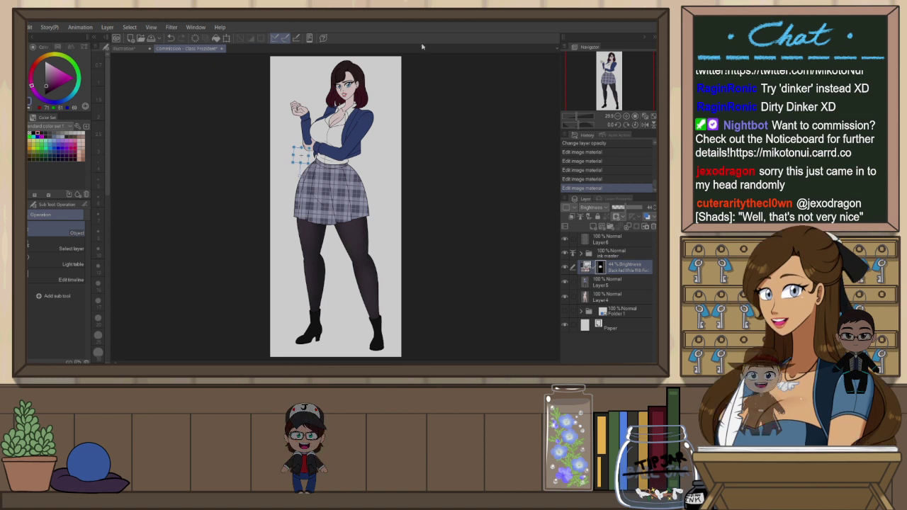